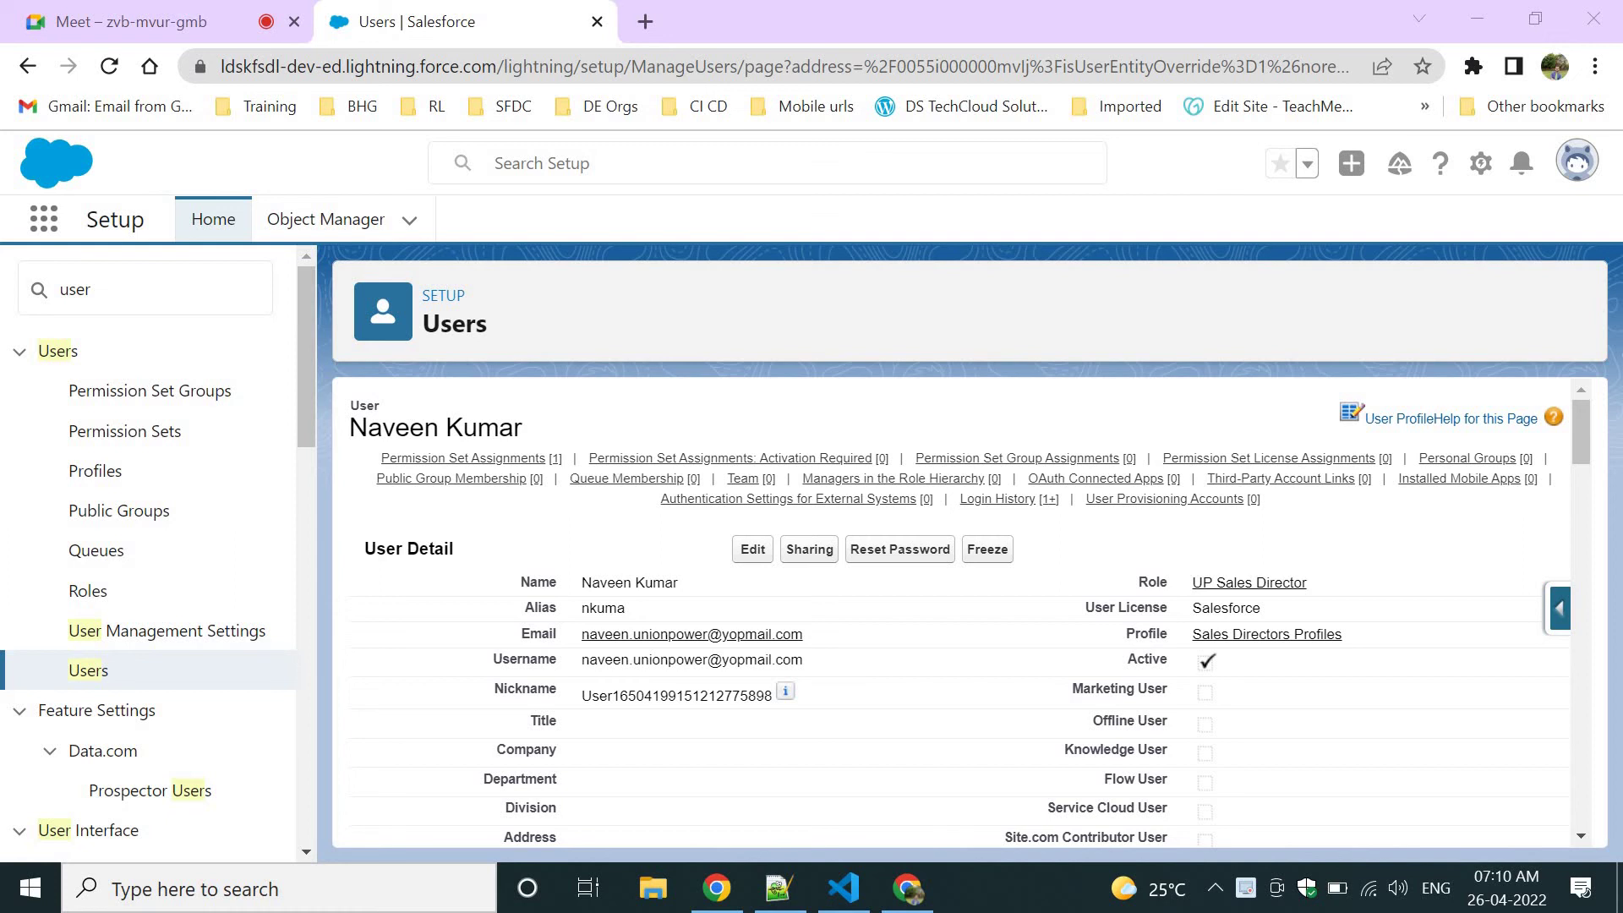
Launch the Union Power app from the App Launcher's full View All app list.
{"action": "left_click", "coordinate": [778, 887]}
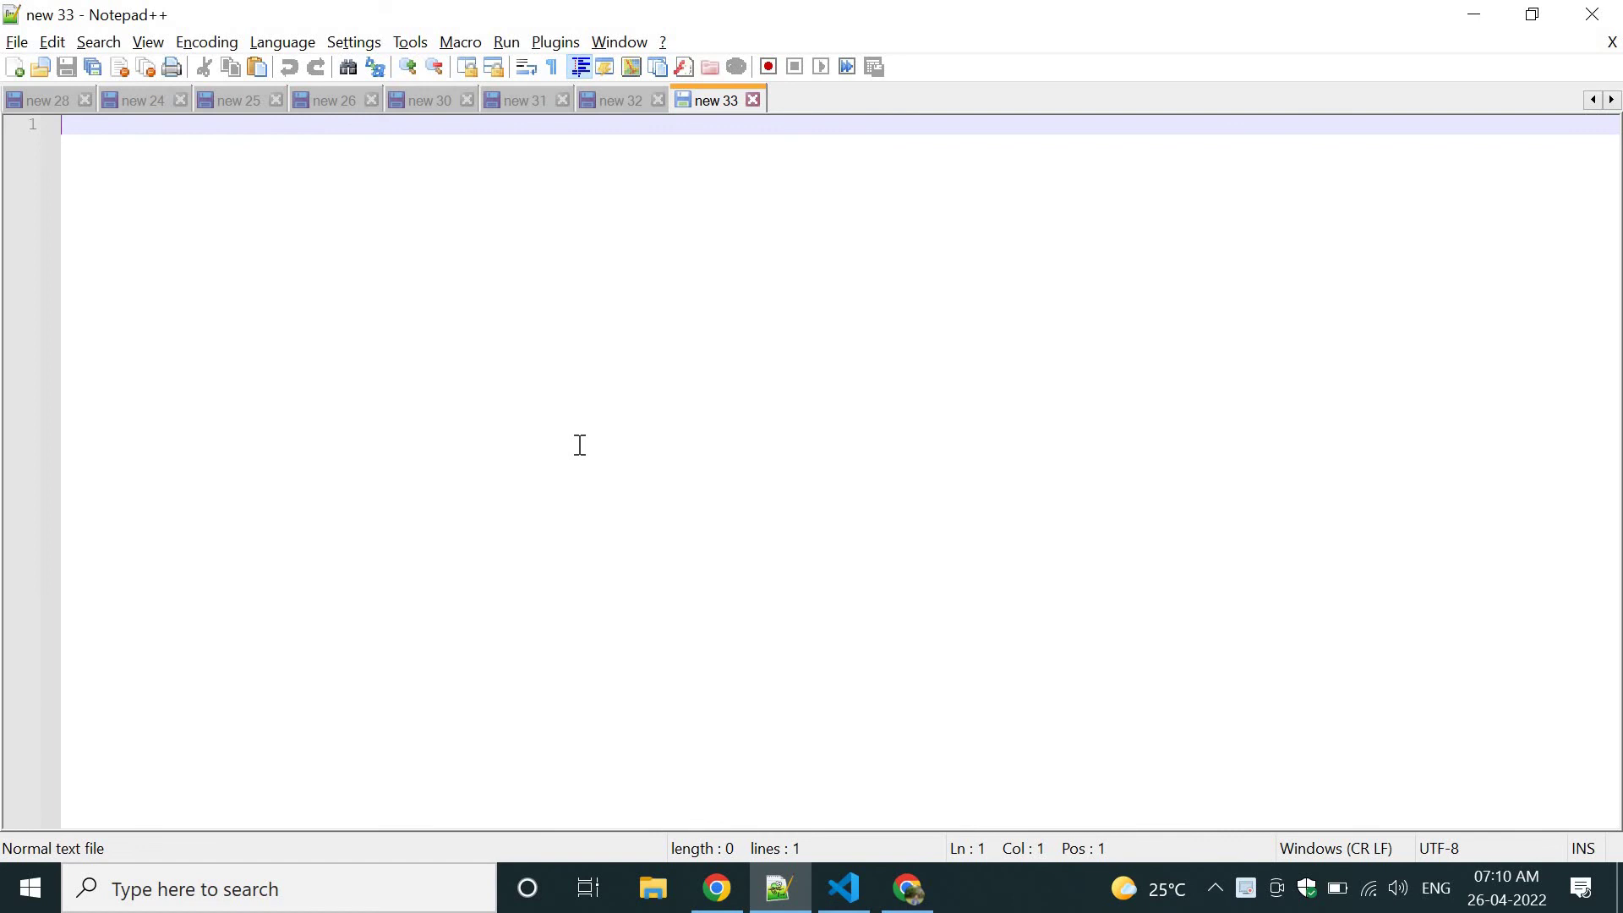
{"action": "key", "text": "alt+Tab"}
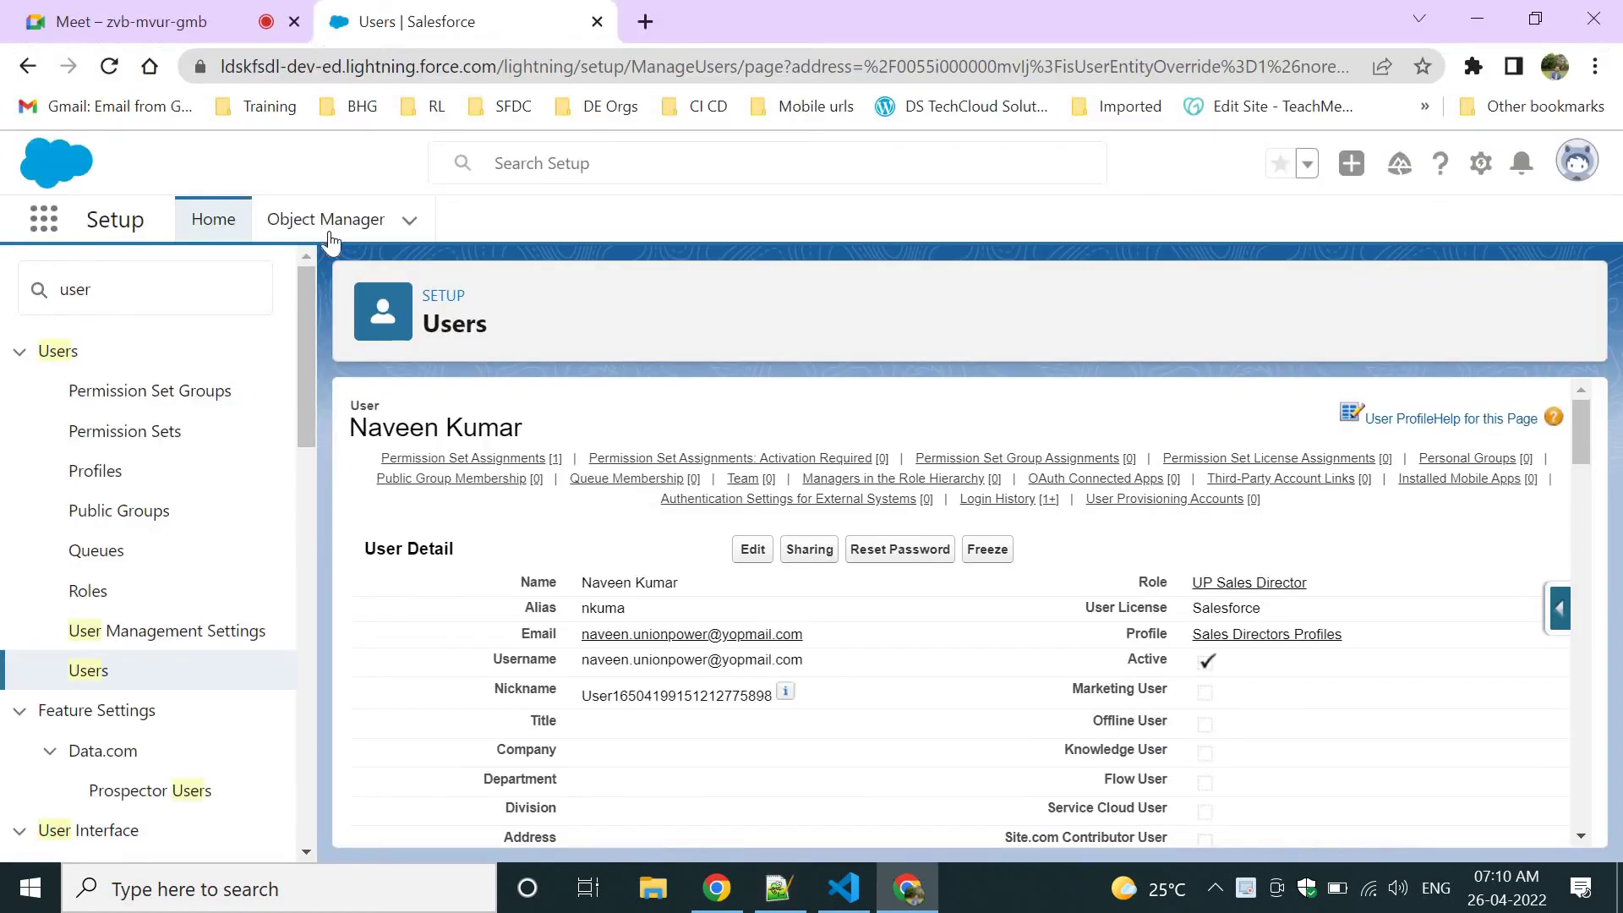
{"action": "left_click", "coordinate": [35, 226]}
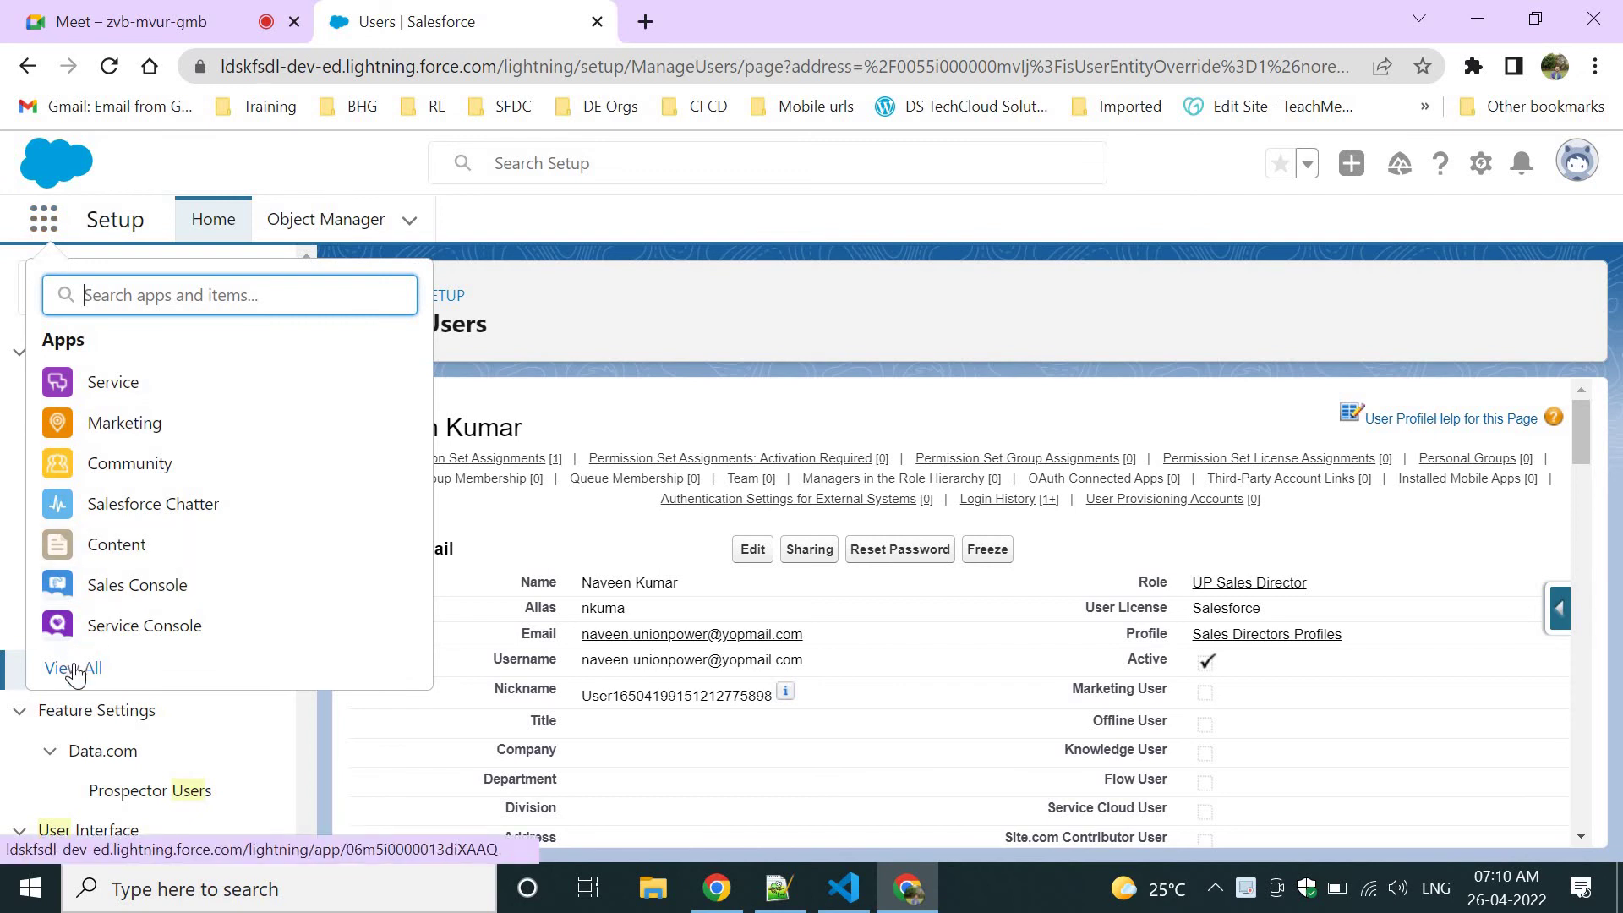
{"action": "key", "text": "Escape"}
{"action": "key", "text": "Return"}
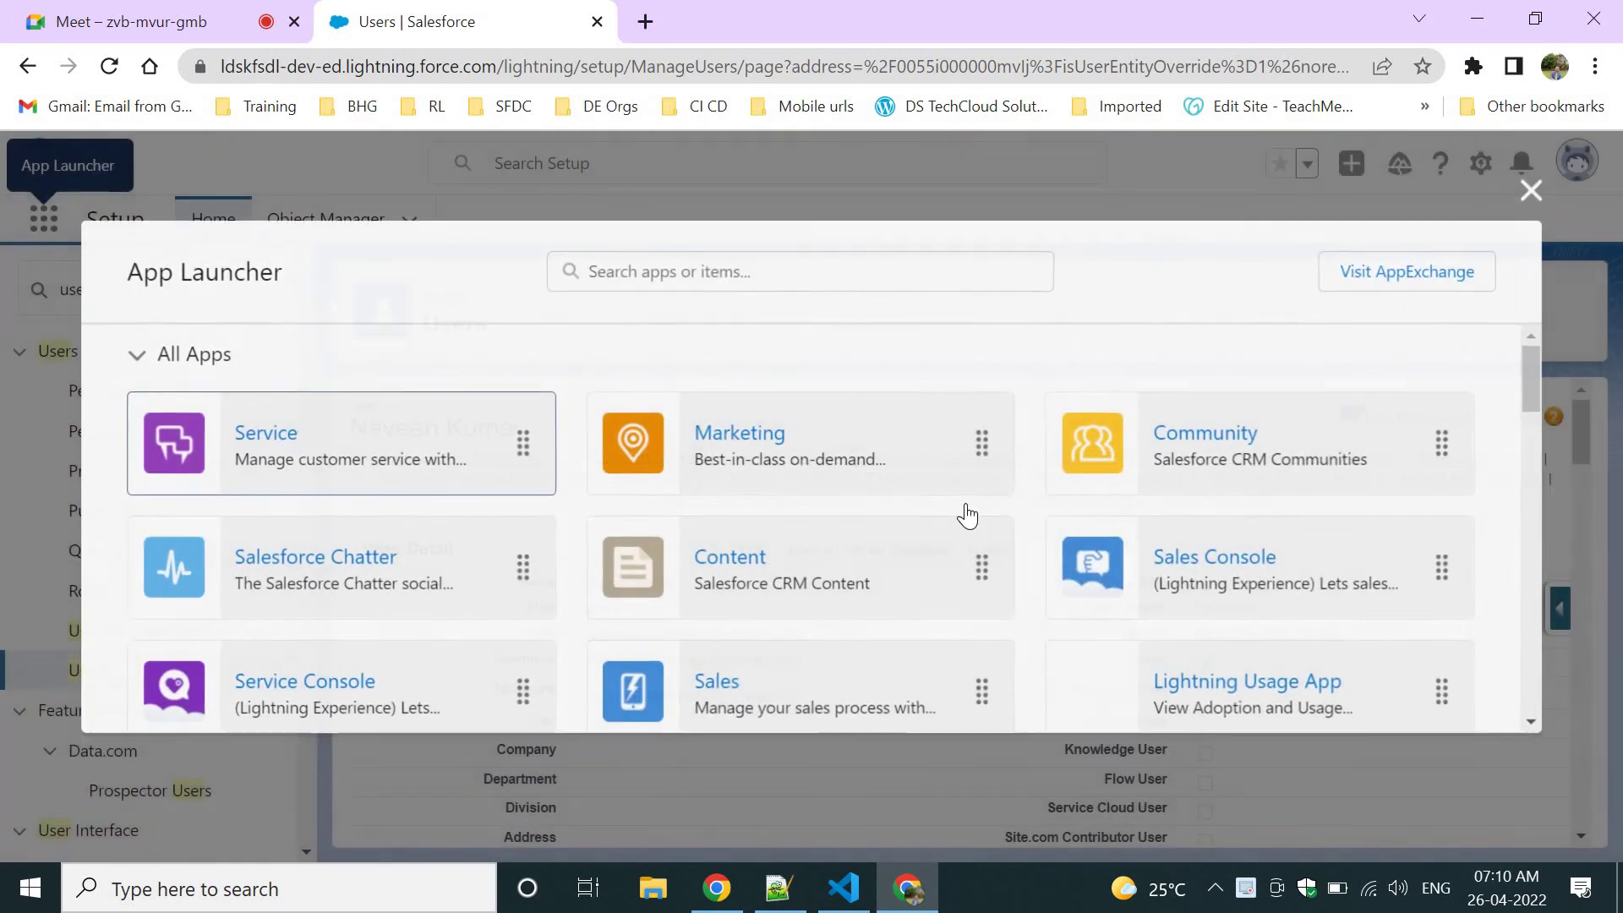
{"action": "scroll", "coordinate": [967, 514], "scroll_direction": "down", "scroll_amount": 5}
{"action": "scroll", "coordinate": [967, 514], "scroll_direction": "up", "scroll_amount": 2}
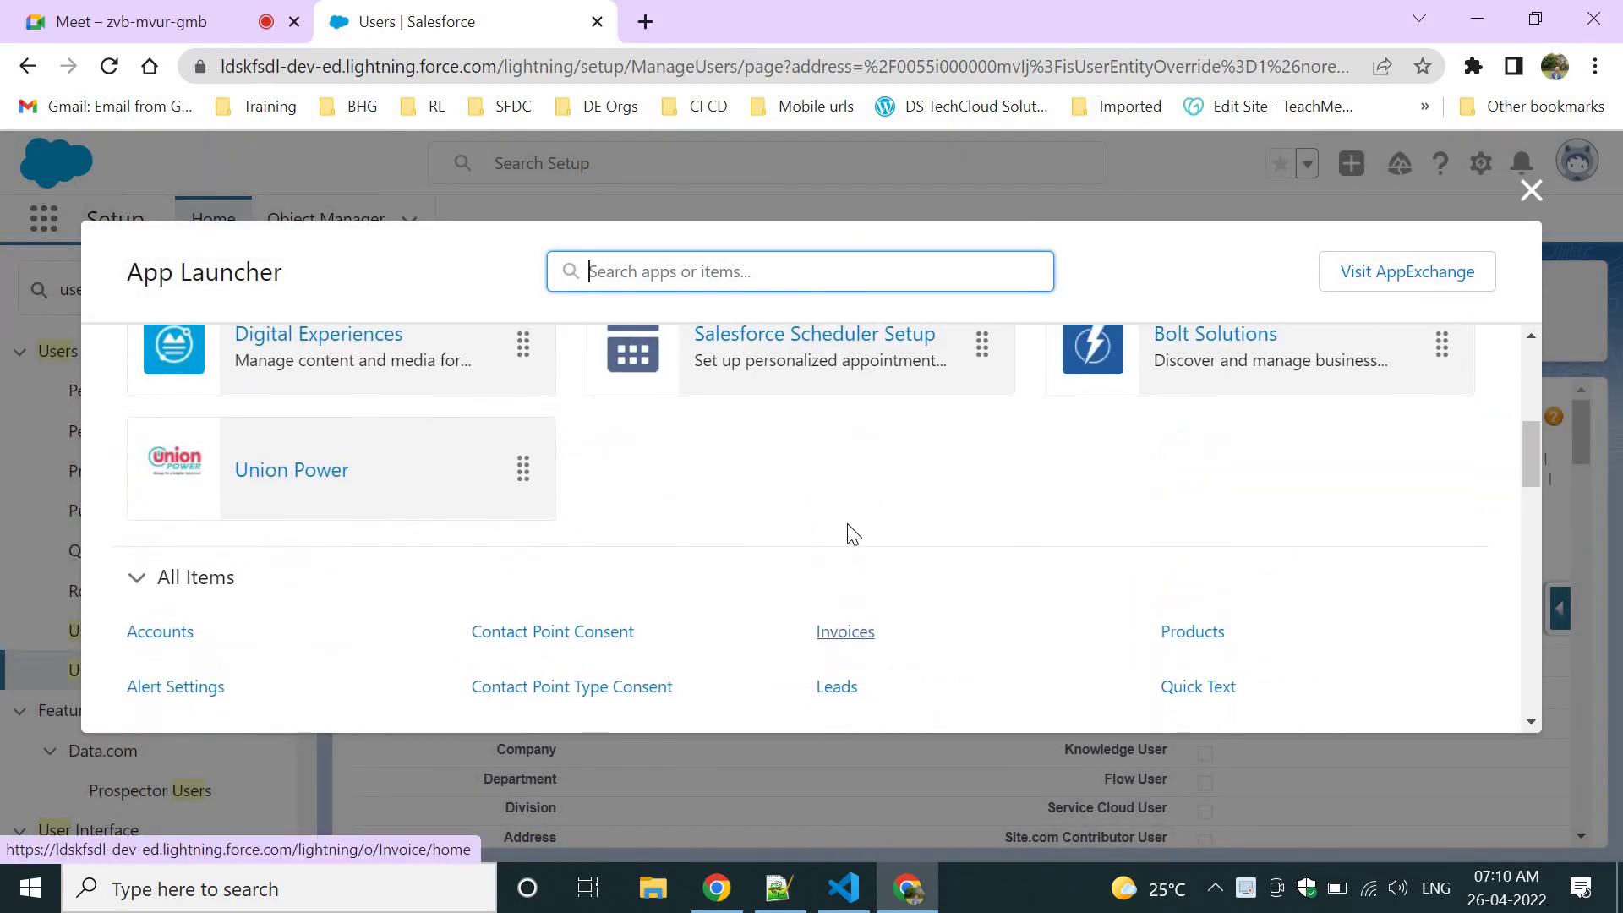
{"action": "left_click", "coordinate": [306, 494]}
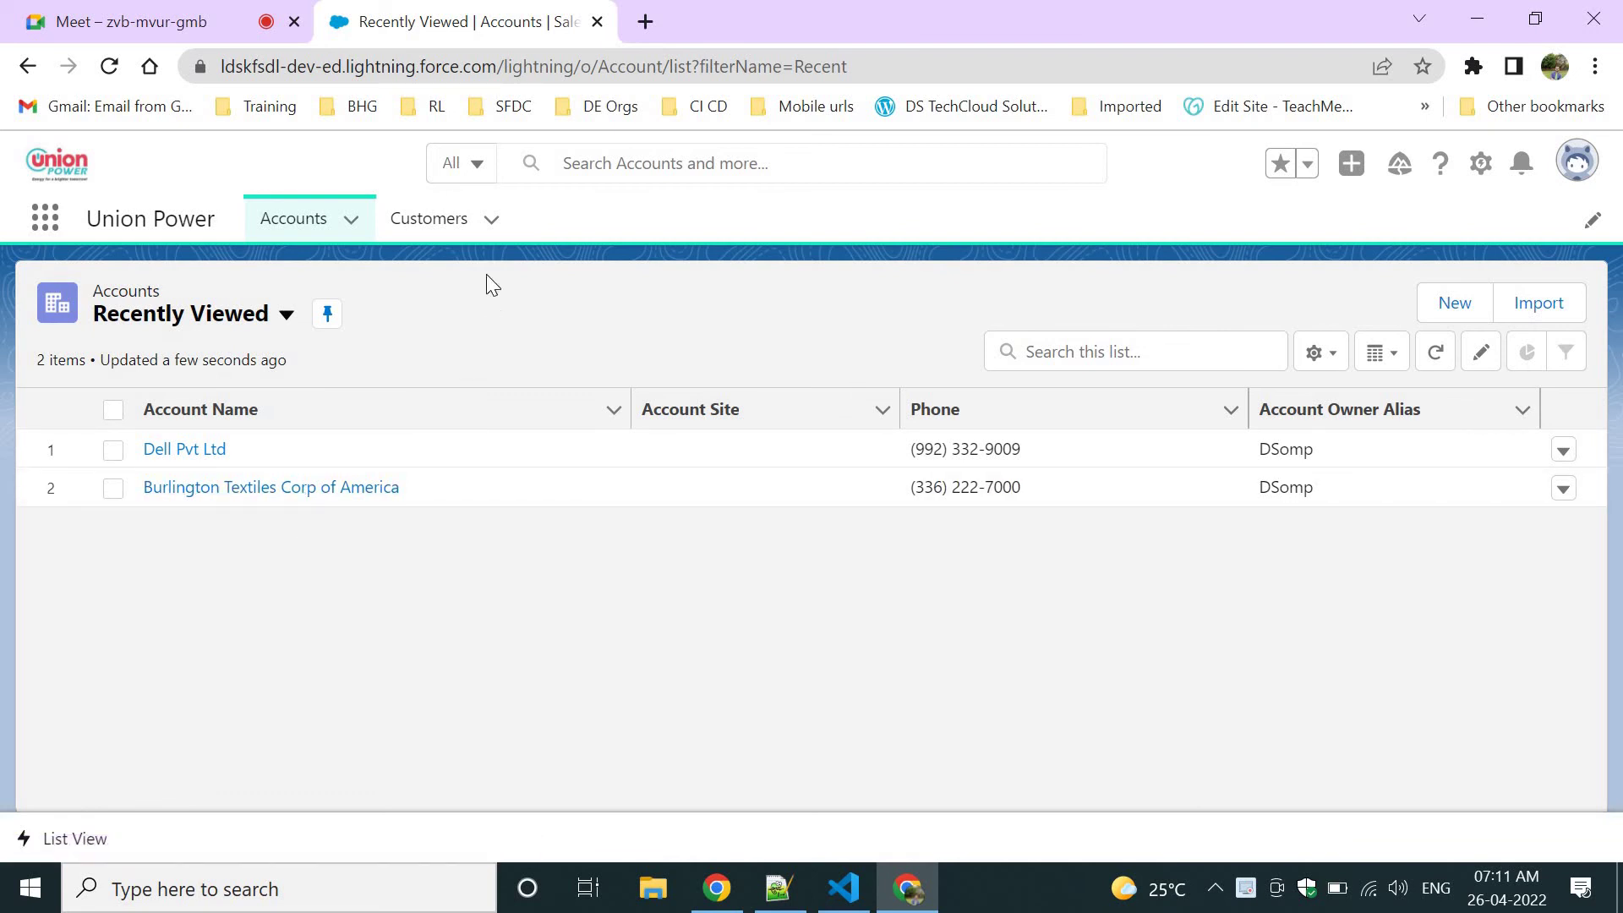
{"action": "left_click", "coordinate": [777, 887]}
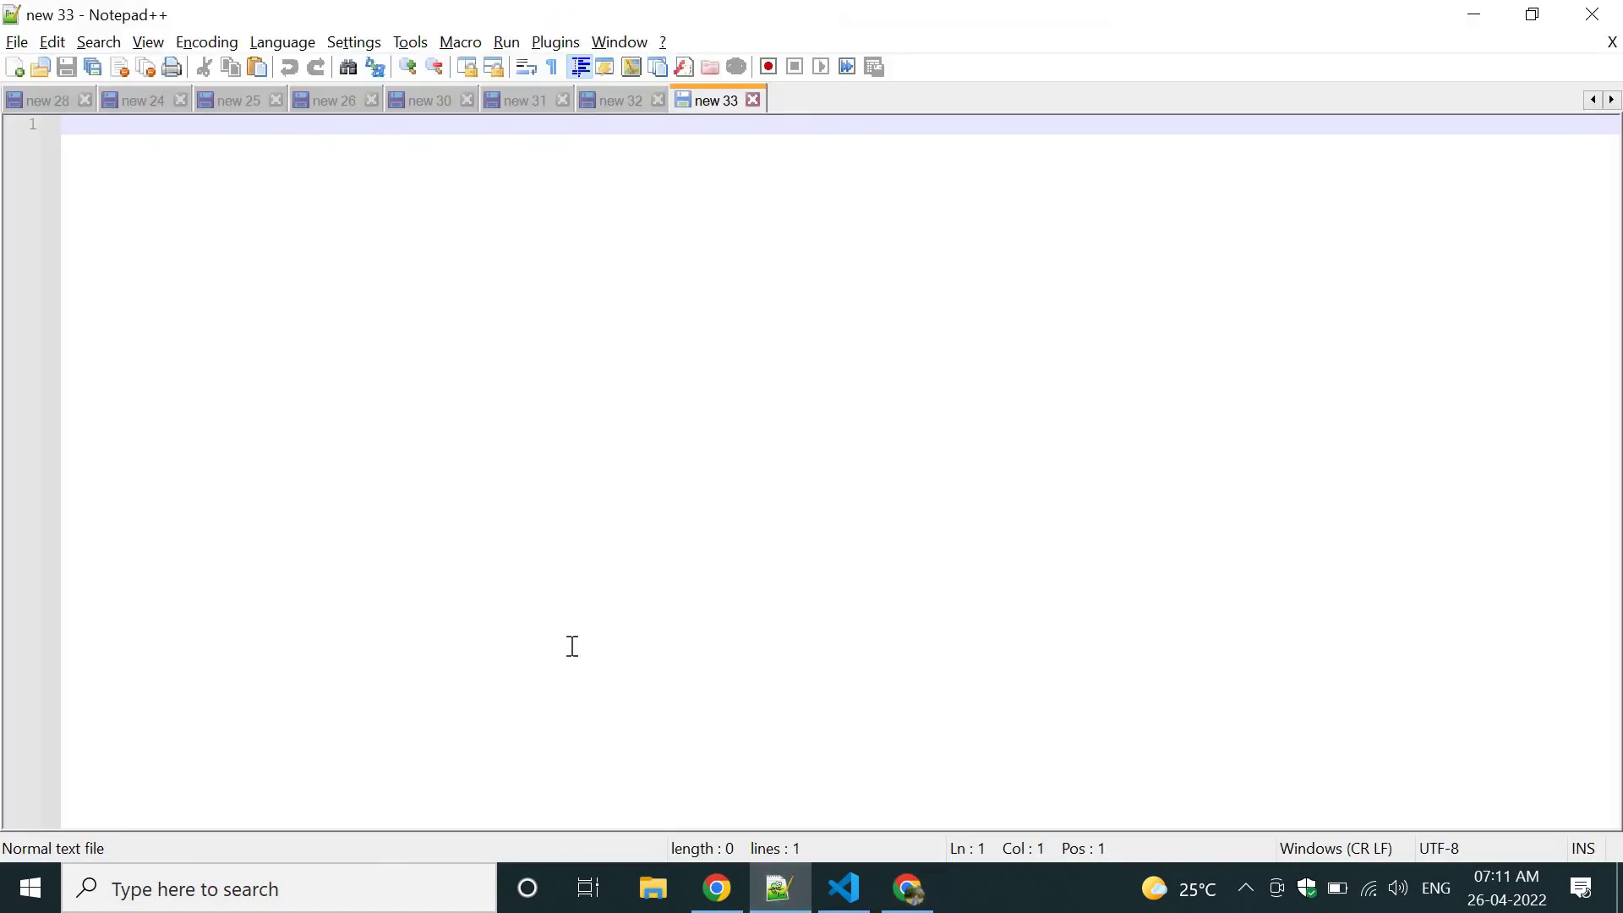
Type the headings 'List Views' and 'Field Dependency' on separate lines in new 33.
{"action": "type", "text": "List Bi"}
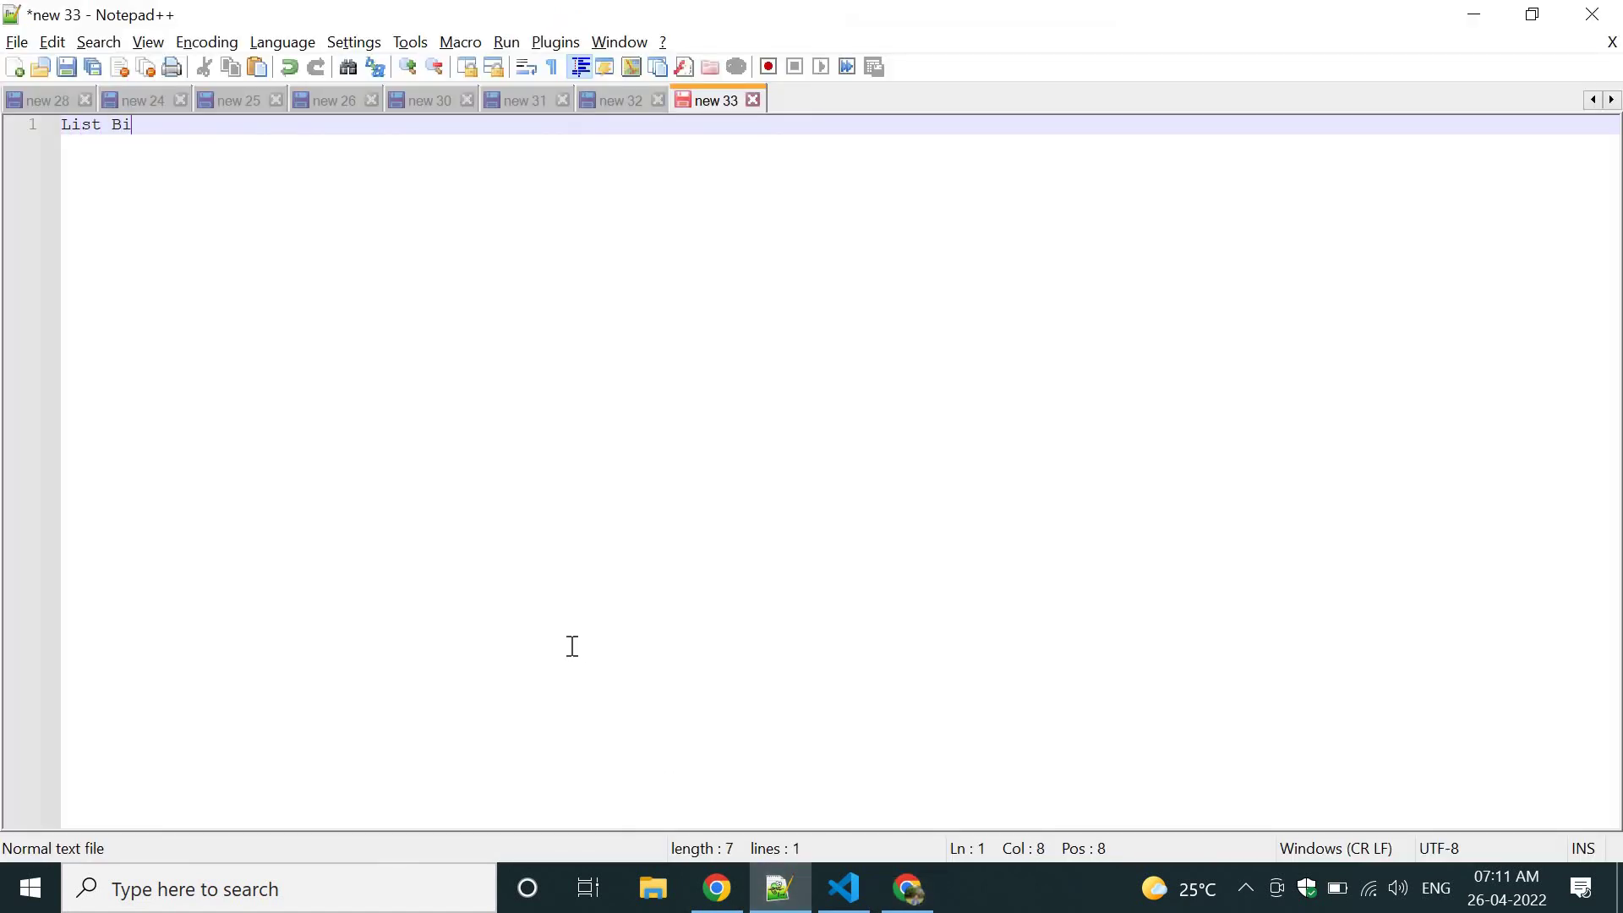
{"action": "key", "text": "BackSpace"}
{"action": "key", "text": "BackSpace"}
{"action": "type", "text": "Views"}
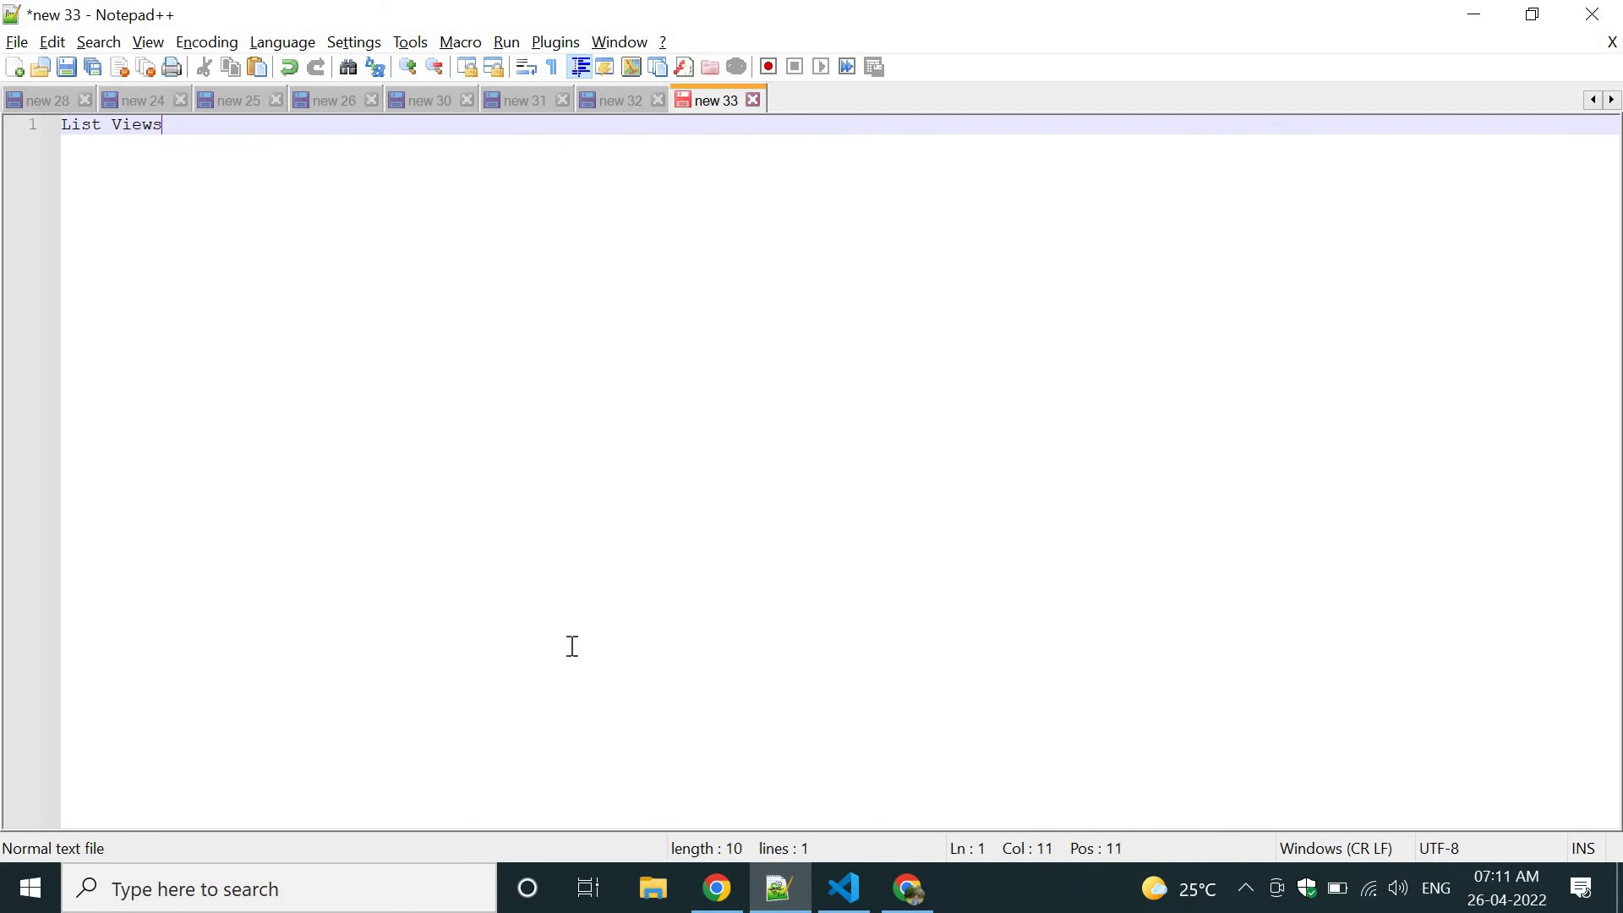
{"action": "key", "text": "Return"}
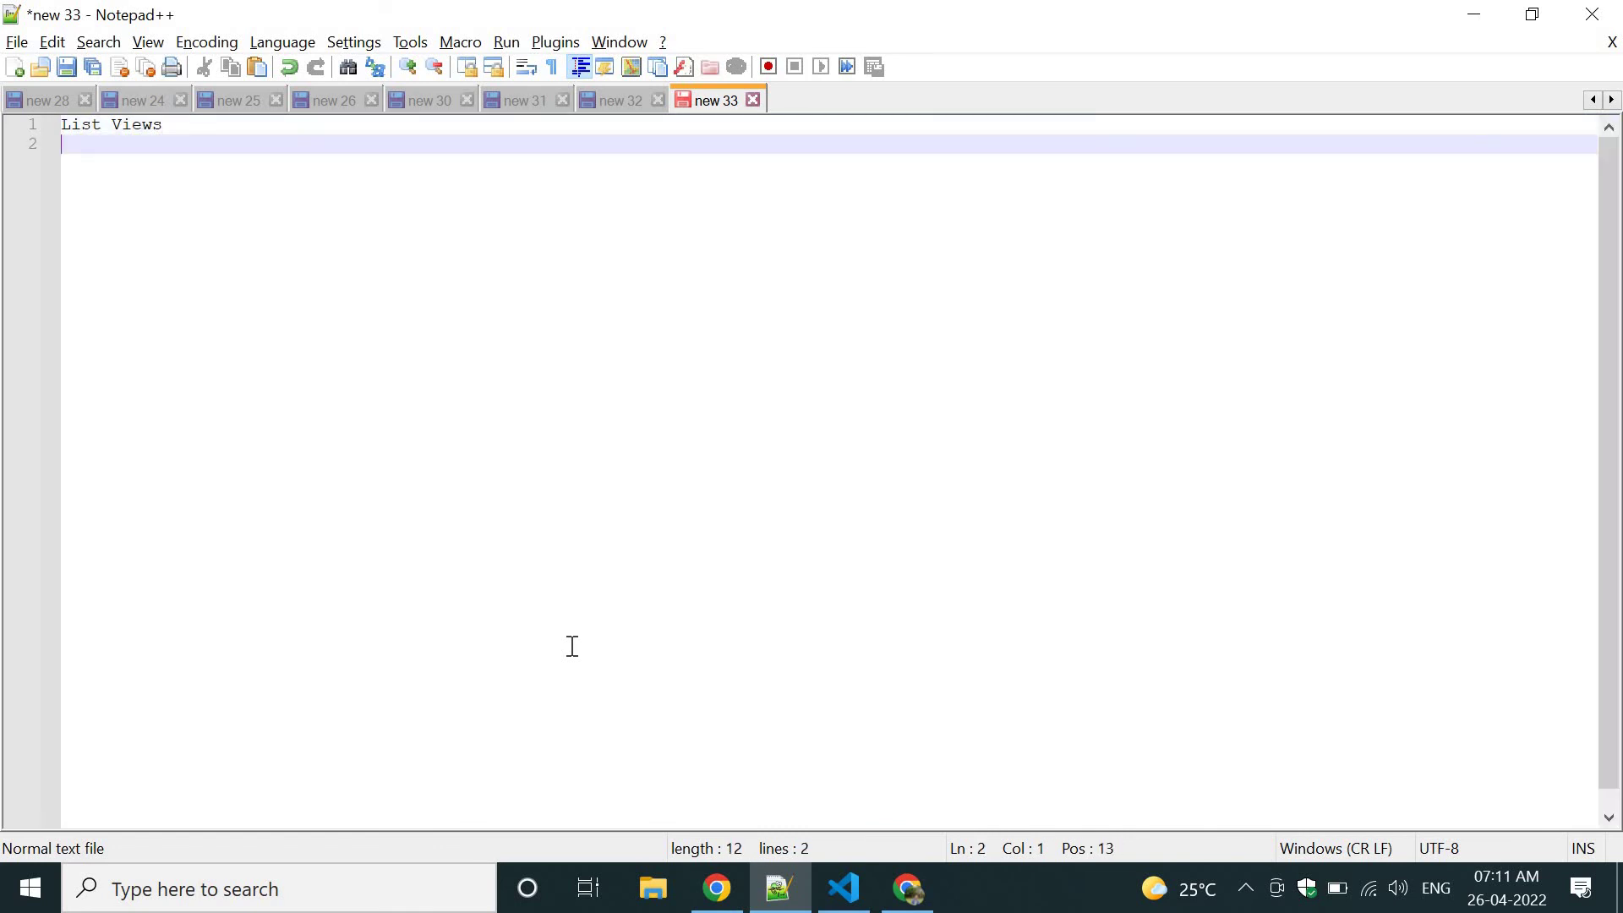
{"action": "type", "text": "Field Dependency"}
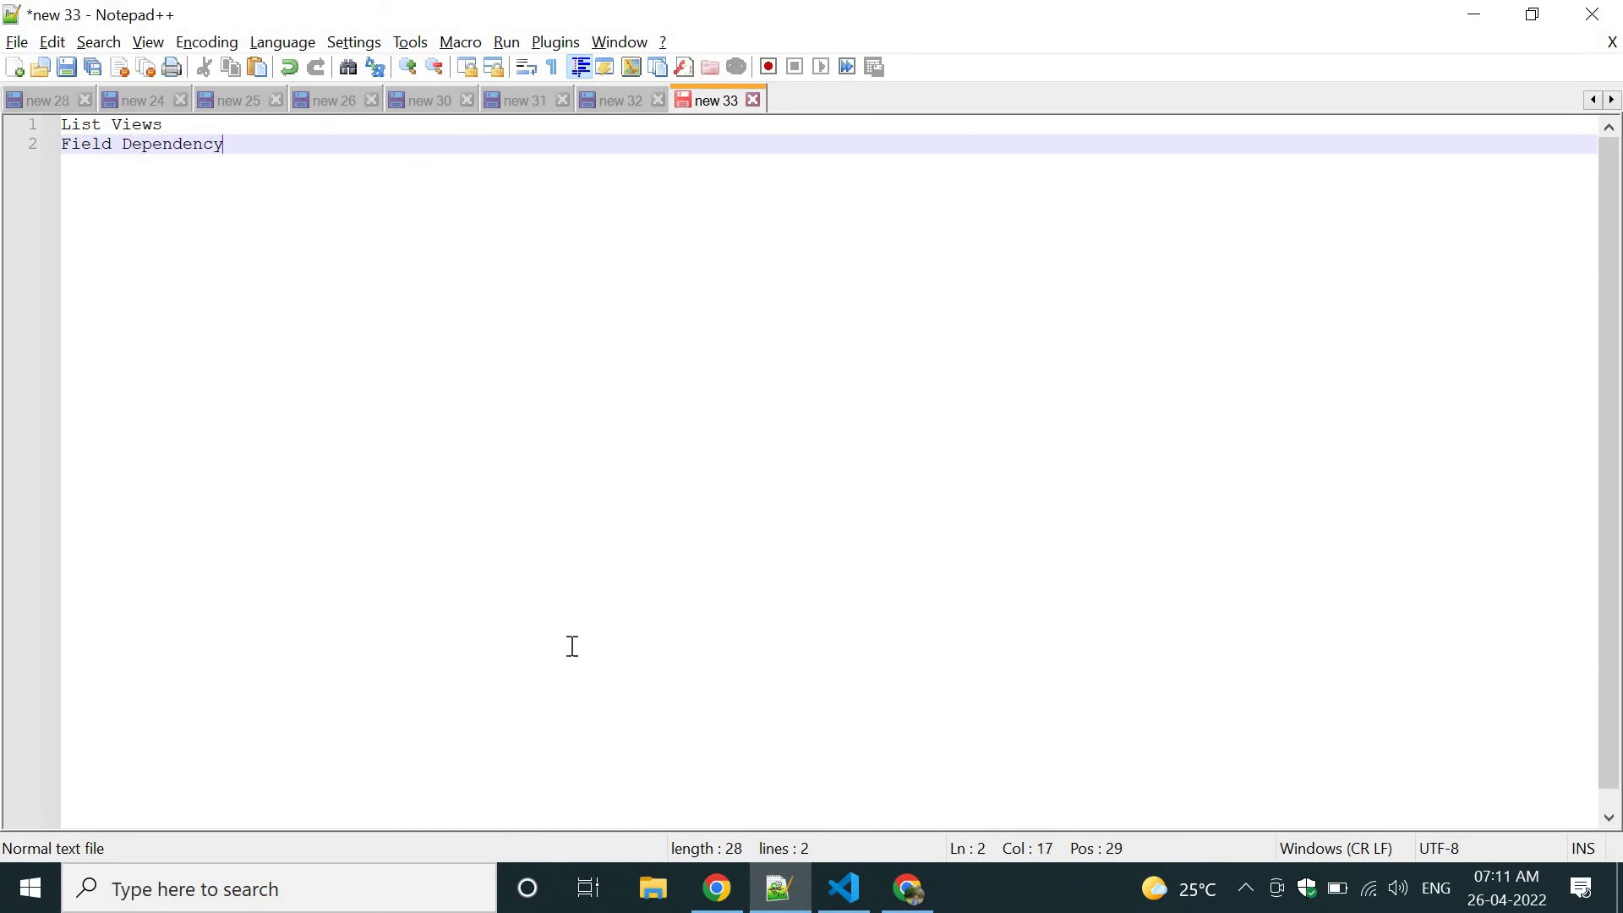
{"action": "key", "text": "Return"}
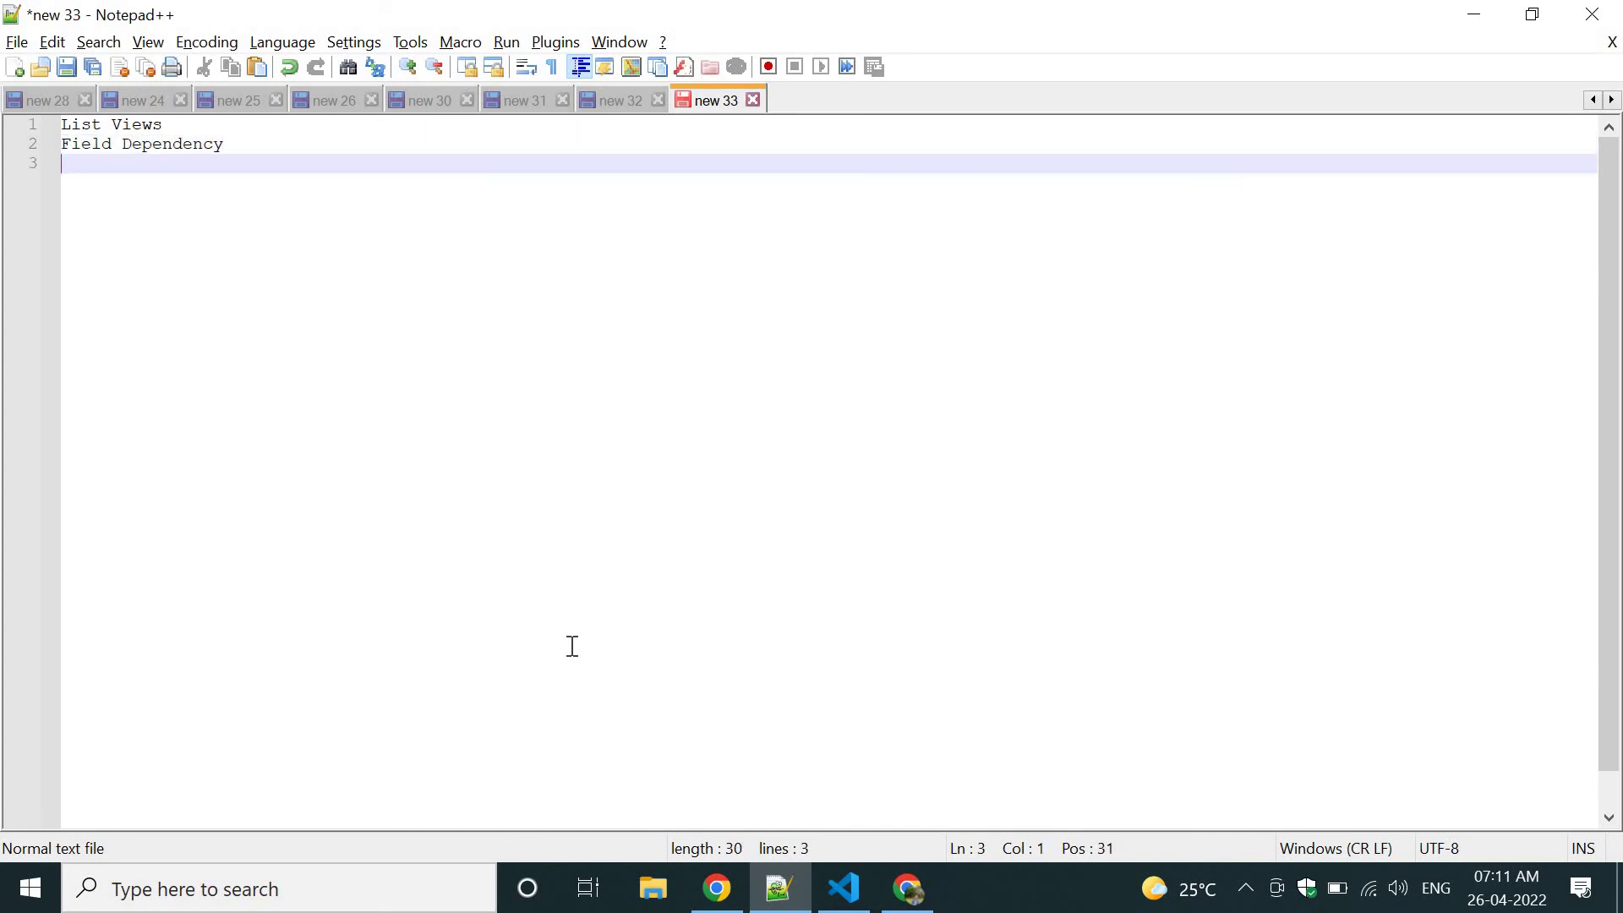
{"action": "key", "text": "Up"}
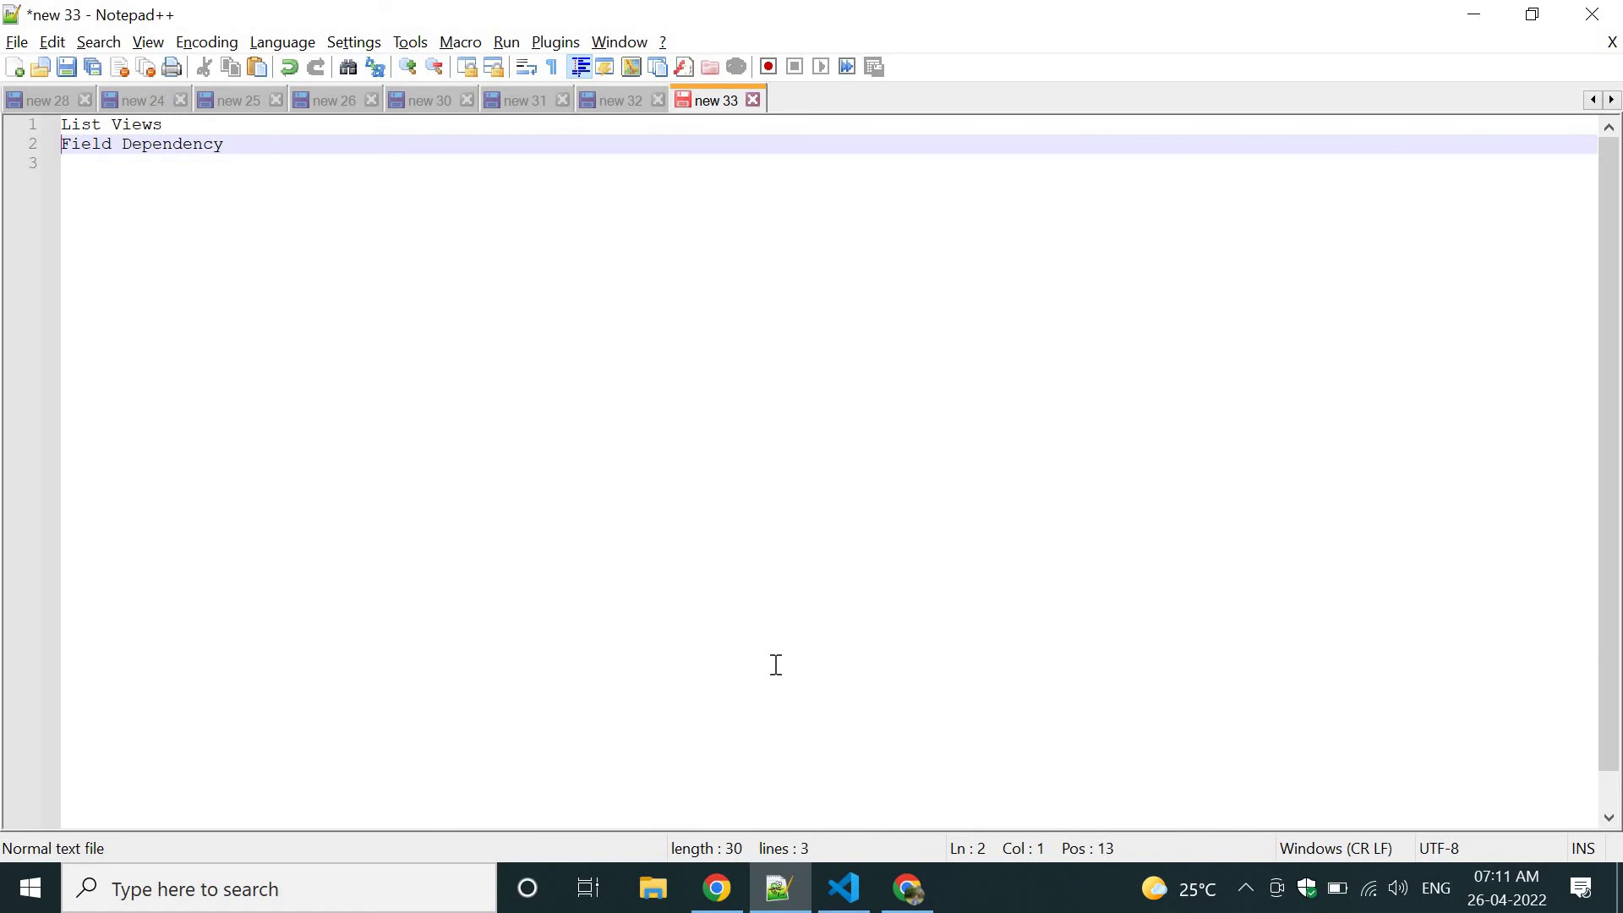
Add an indented note under List Views: list views filter data and show different sets of fields.
{"action": "scroll", "coordinate": [634, 540], "scroll_direction": "up", "scroll_amount": 2, "text": "ctrl"}
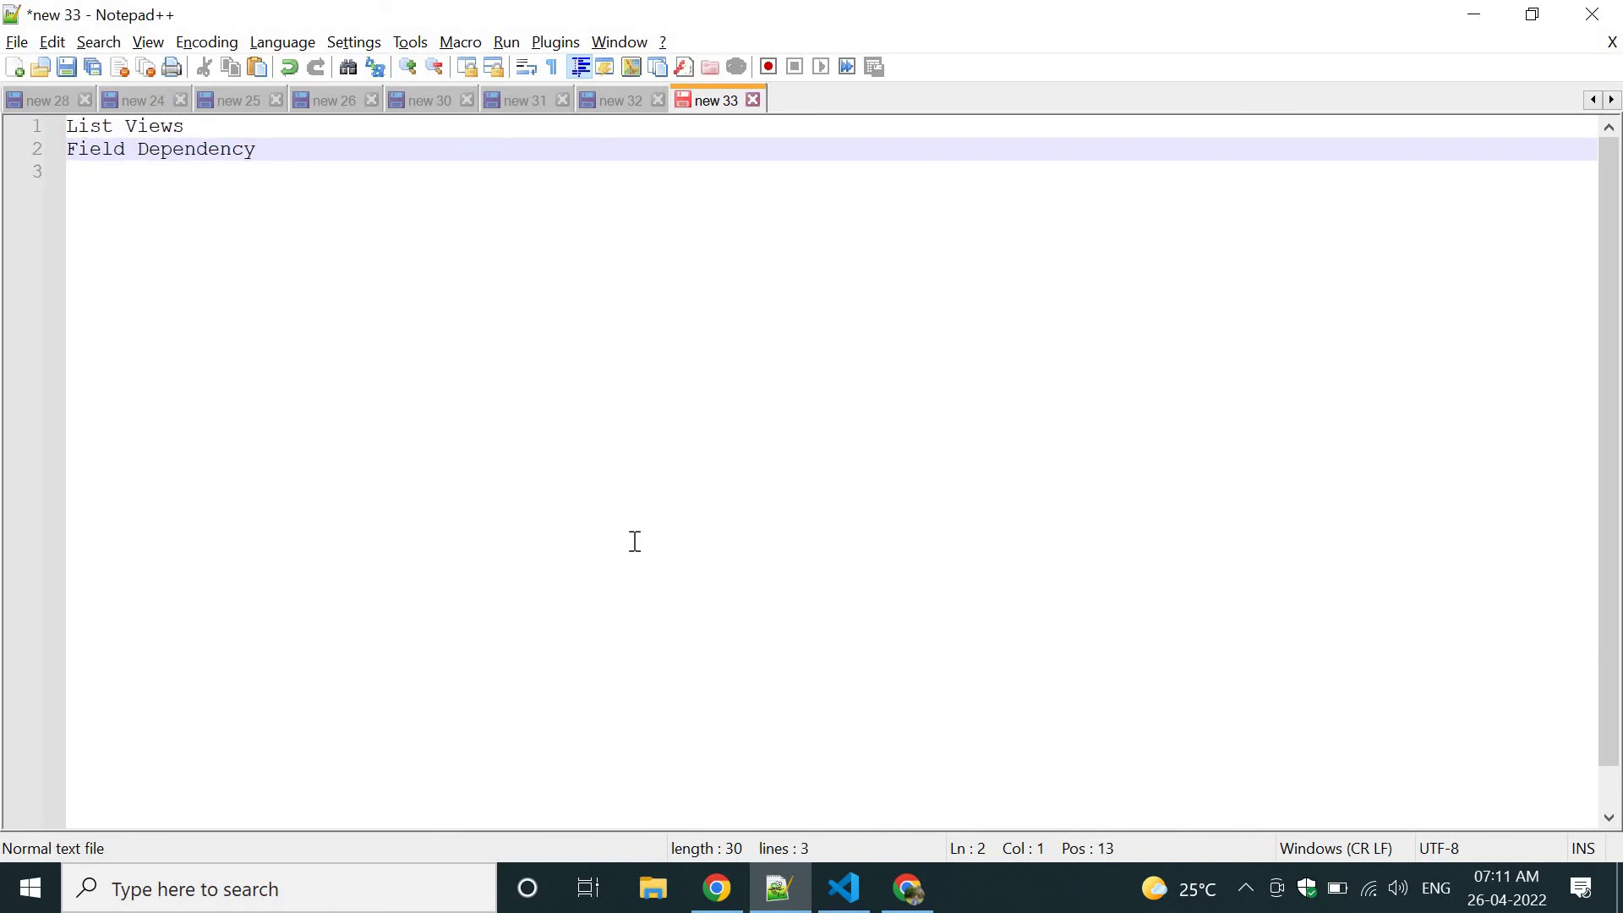
{"action": "left_click", "coordinate": [240, 131]}
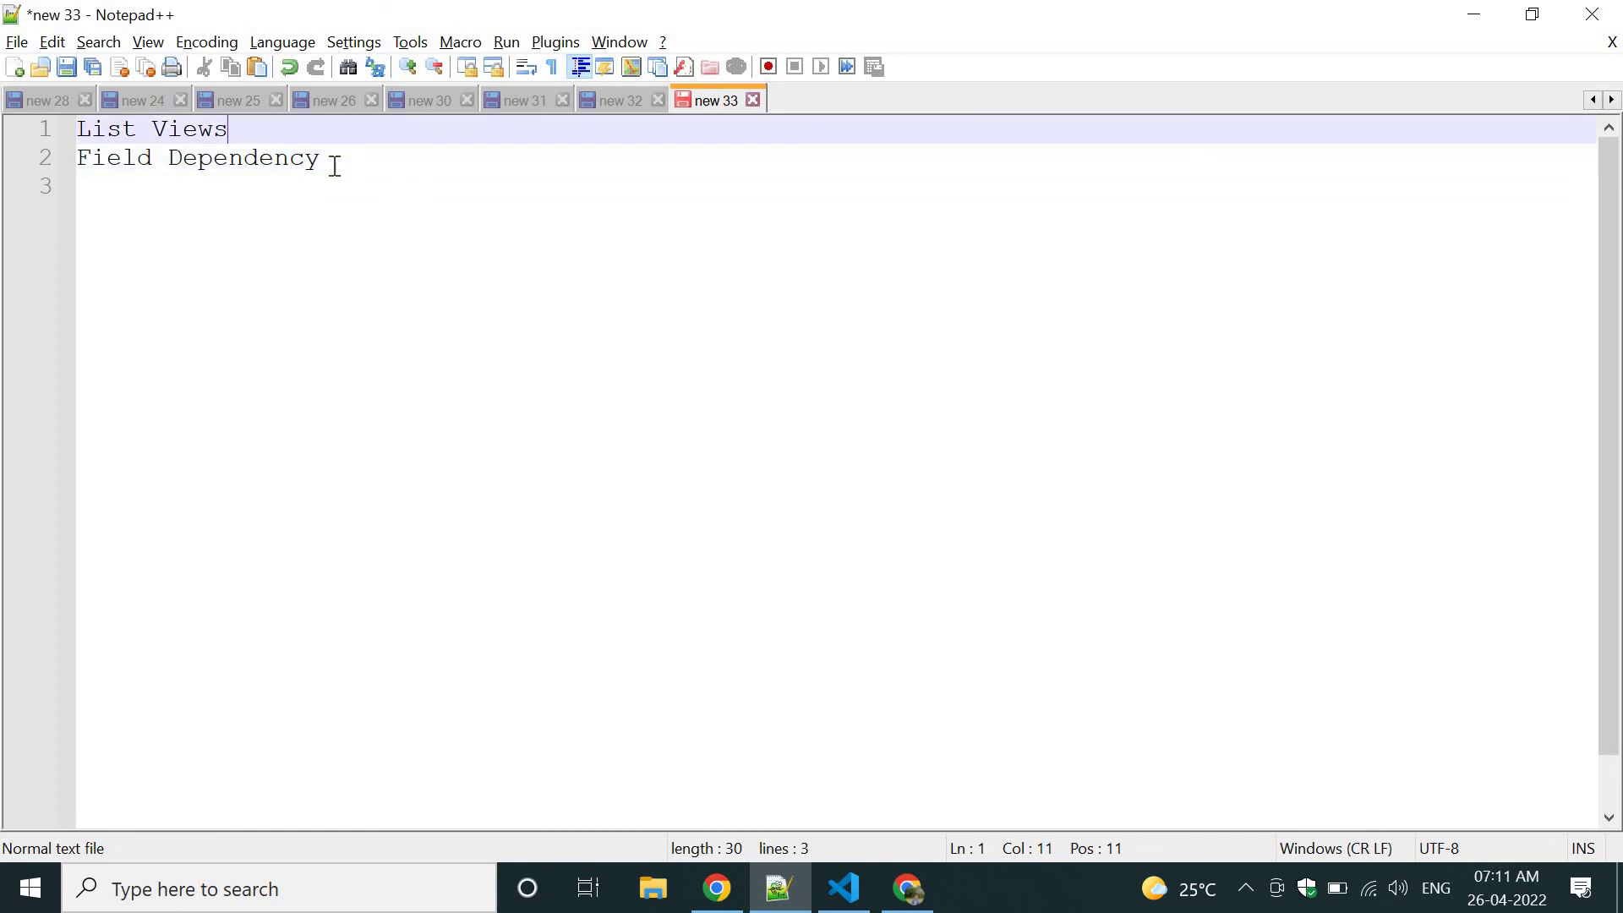
{"action": "key", "text": "Return"}
{"action": "key", "text": "Tab"}
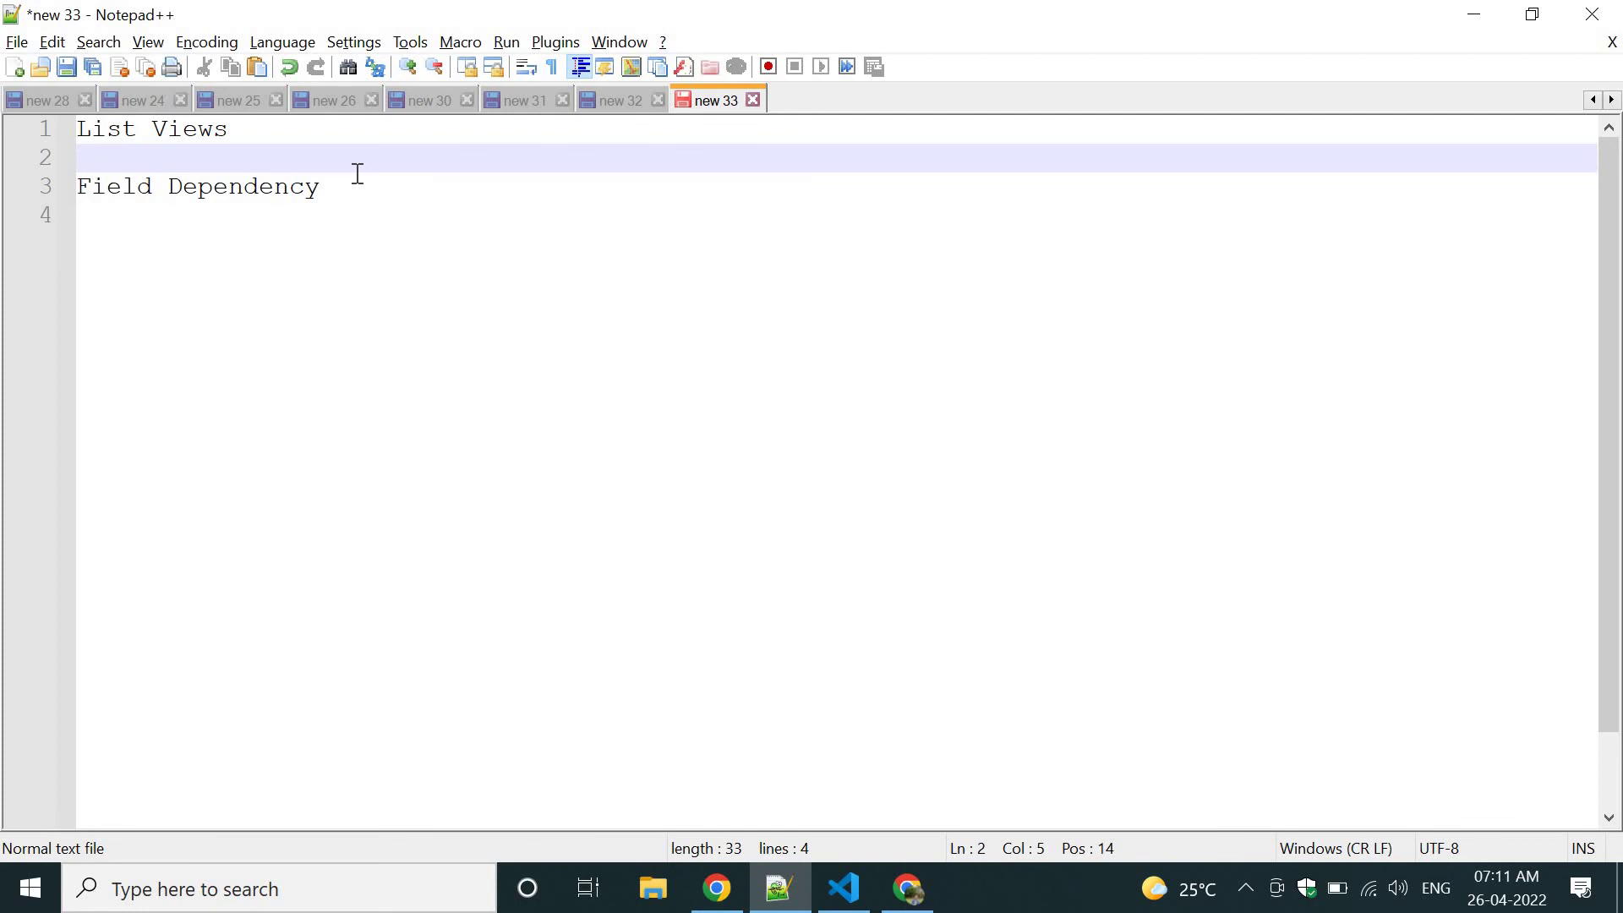
{"action": "type", "text": "list views"}
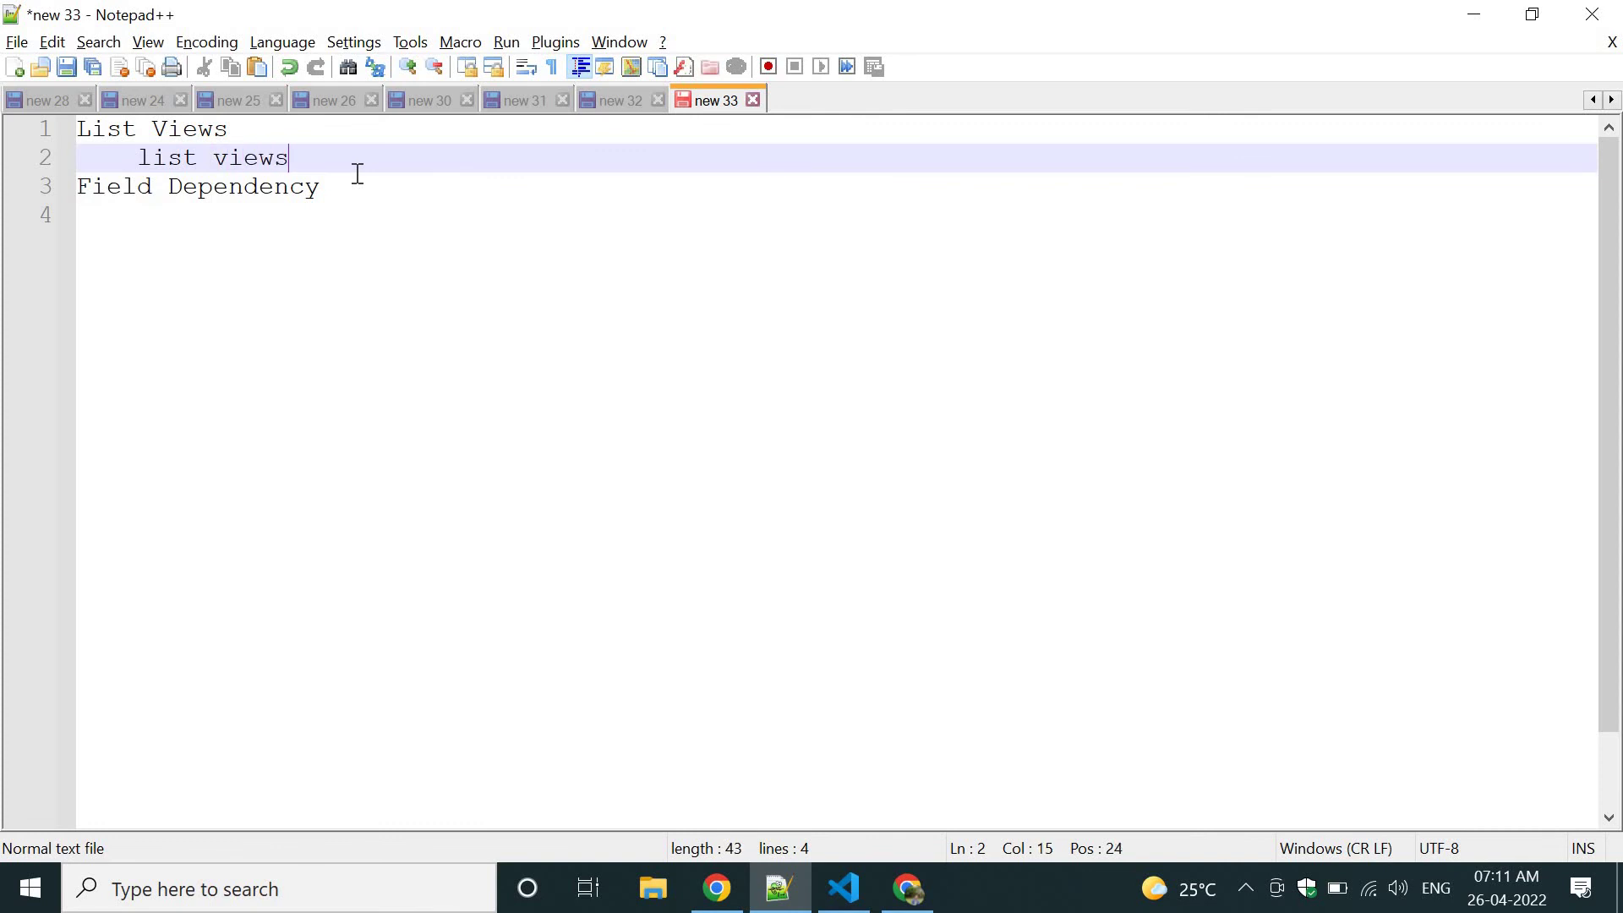
{"action": "type", "text": " are used to filter the d"}
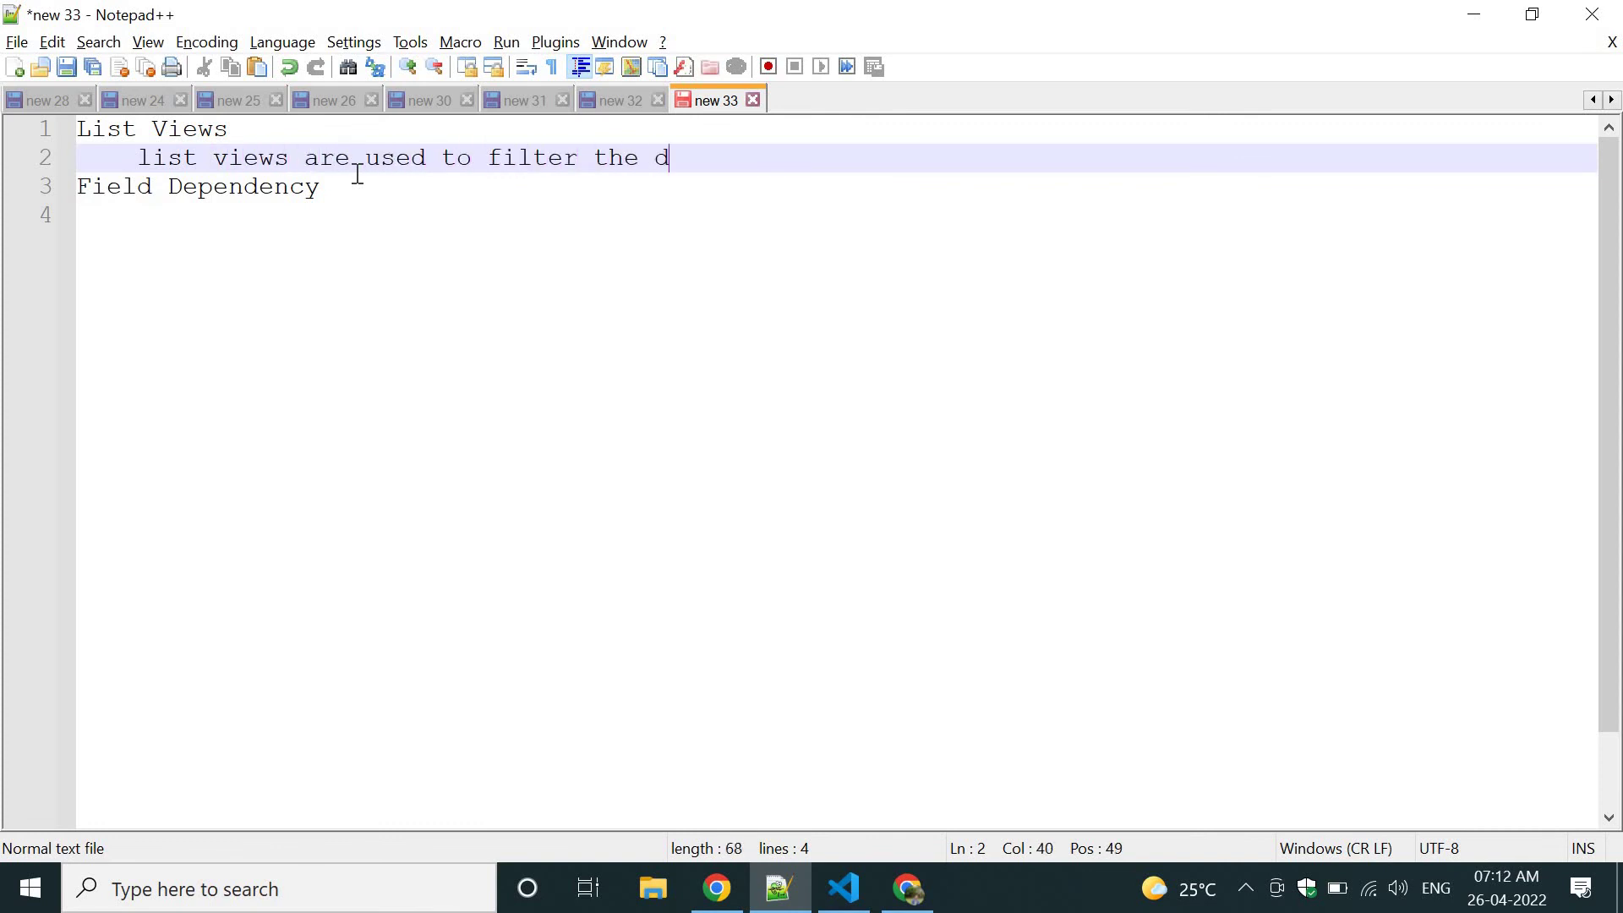
{"action": "type", "text": "at and"}
{"action": "key", "text": "BackSpace"}
{"action": "key", "text": "BackSpace"}
{"action": "key", "text": "BackSpace"}
{"action": "key", "text": "BackSpace"}
{"action": "key", "text": "BackSpace"}
{"action": "type", "text": "a show with "}
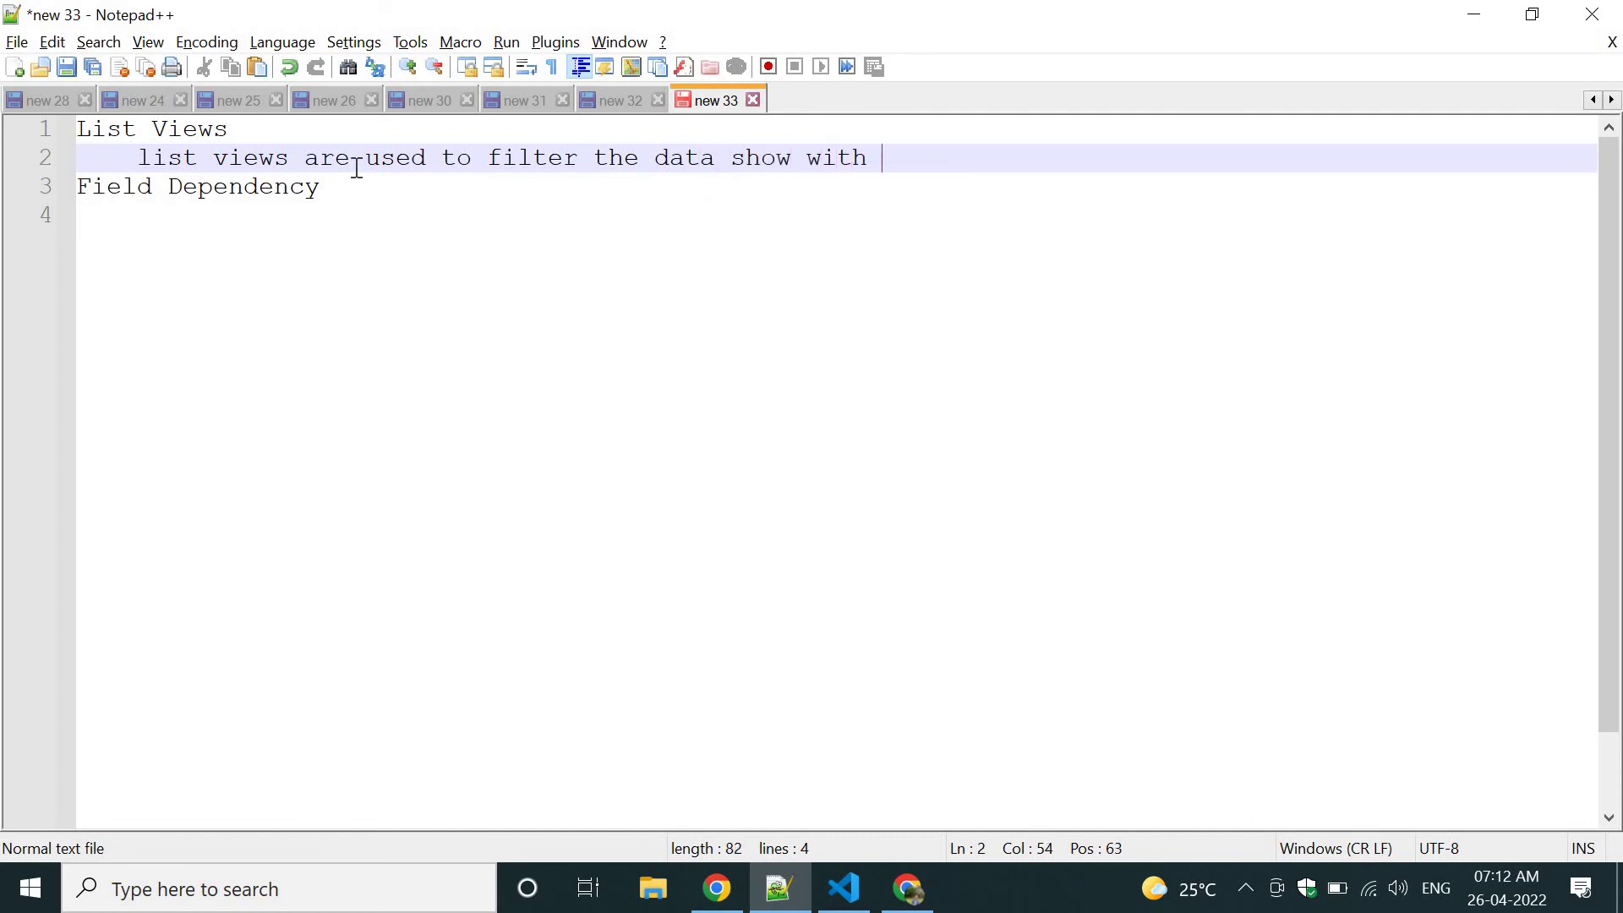
{"action": "type", "text": "different set of fields"}
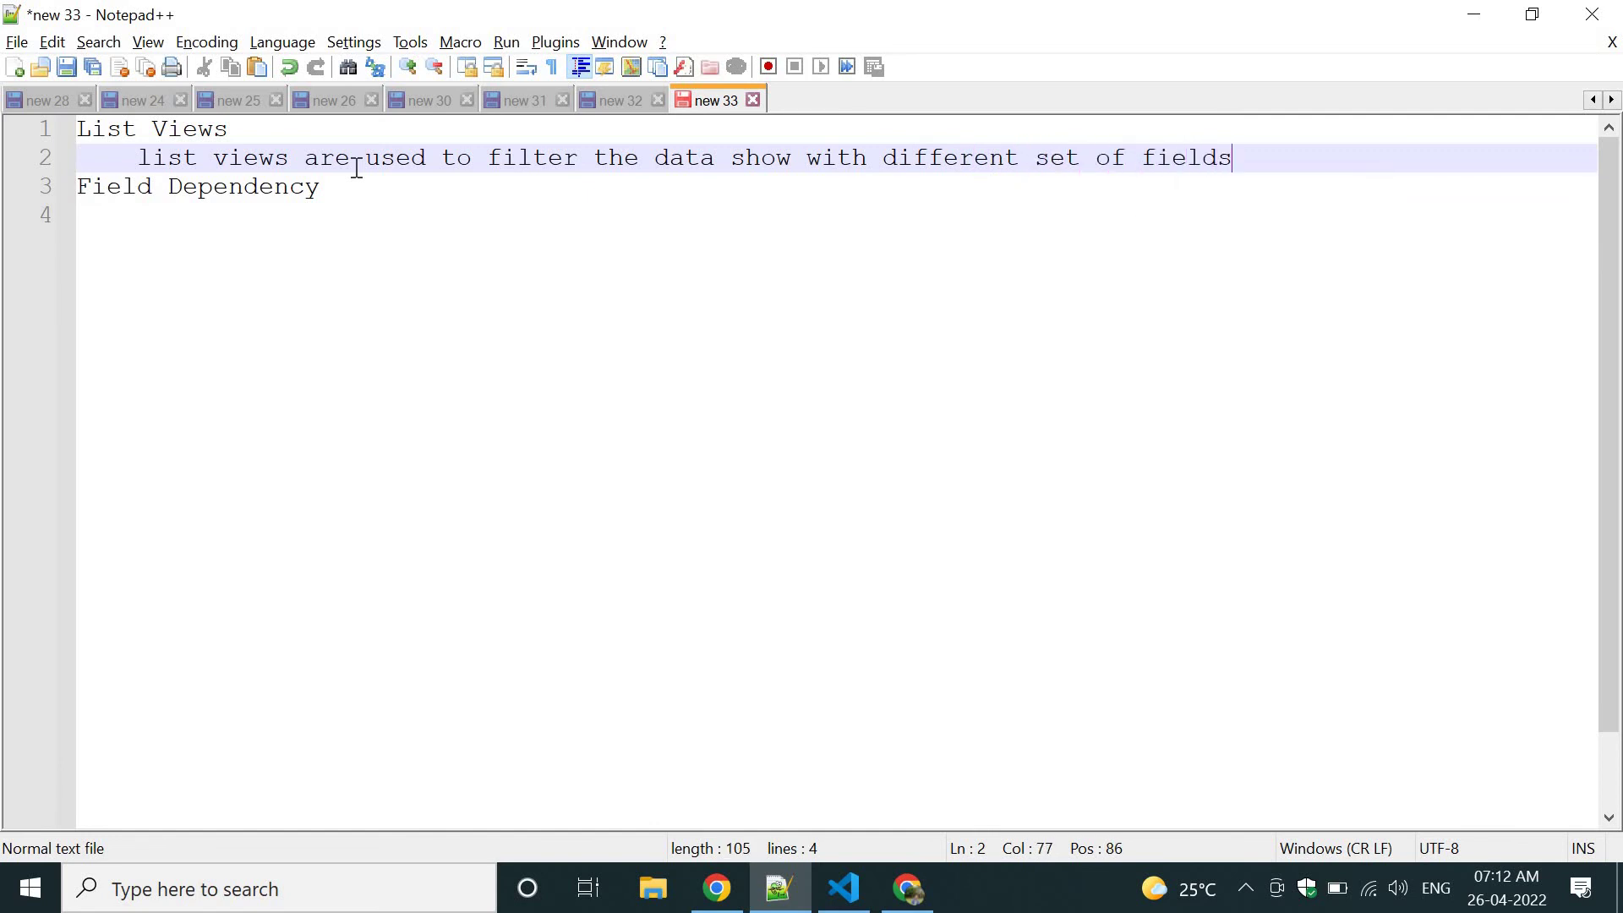
{"action": "key", "text": "alt+Tab"}
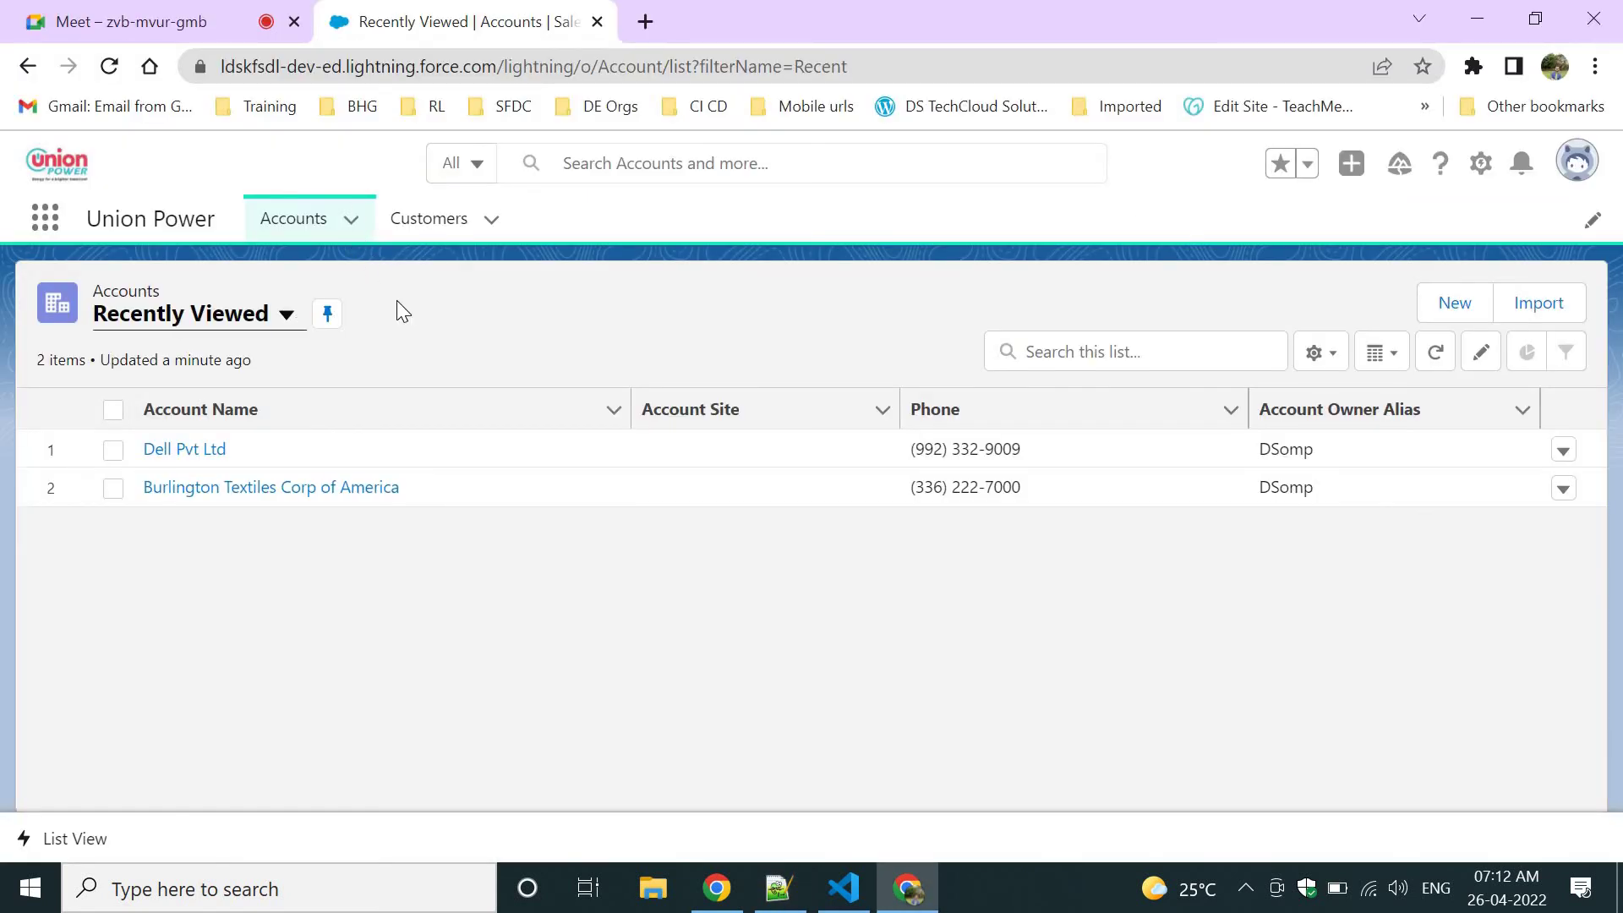
Prefix the first List Views note with '->' and add an empty indented line below it.
{"action": "key", "text": "alt+Tab"}
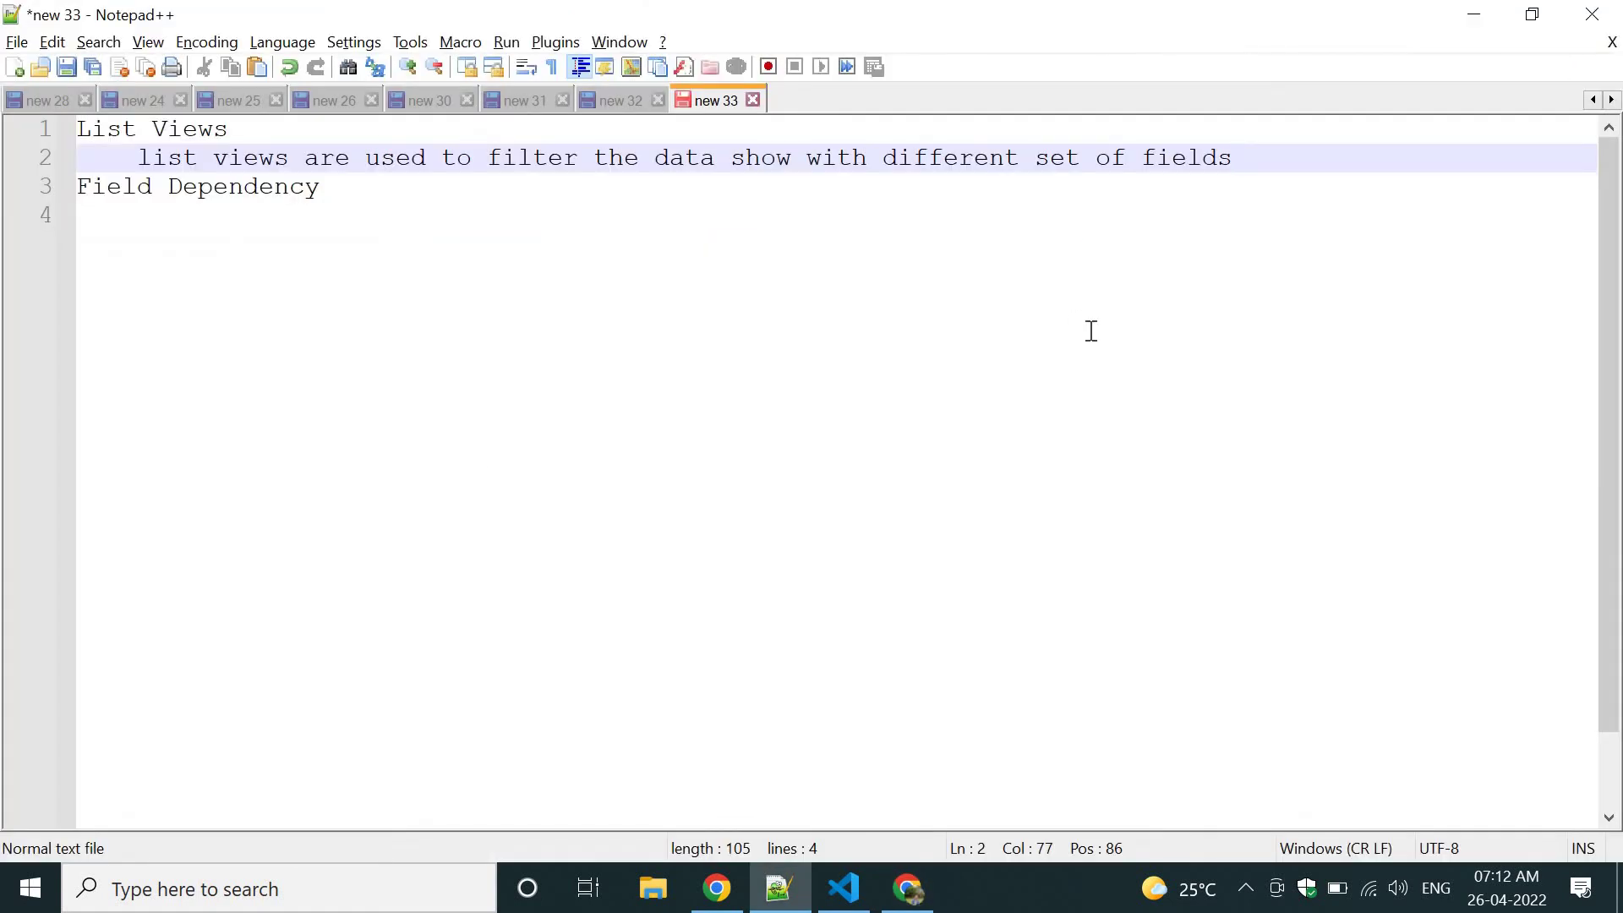
{"action": "key", "text": "Return"}
{"action": "key", "text": "Up"}
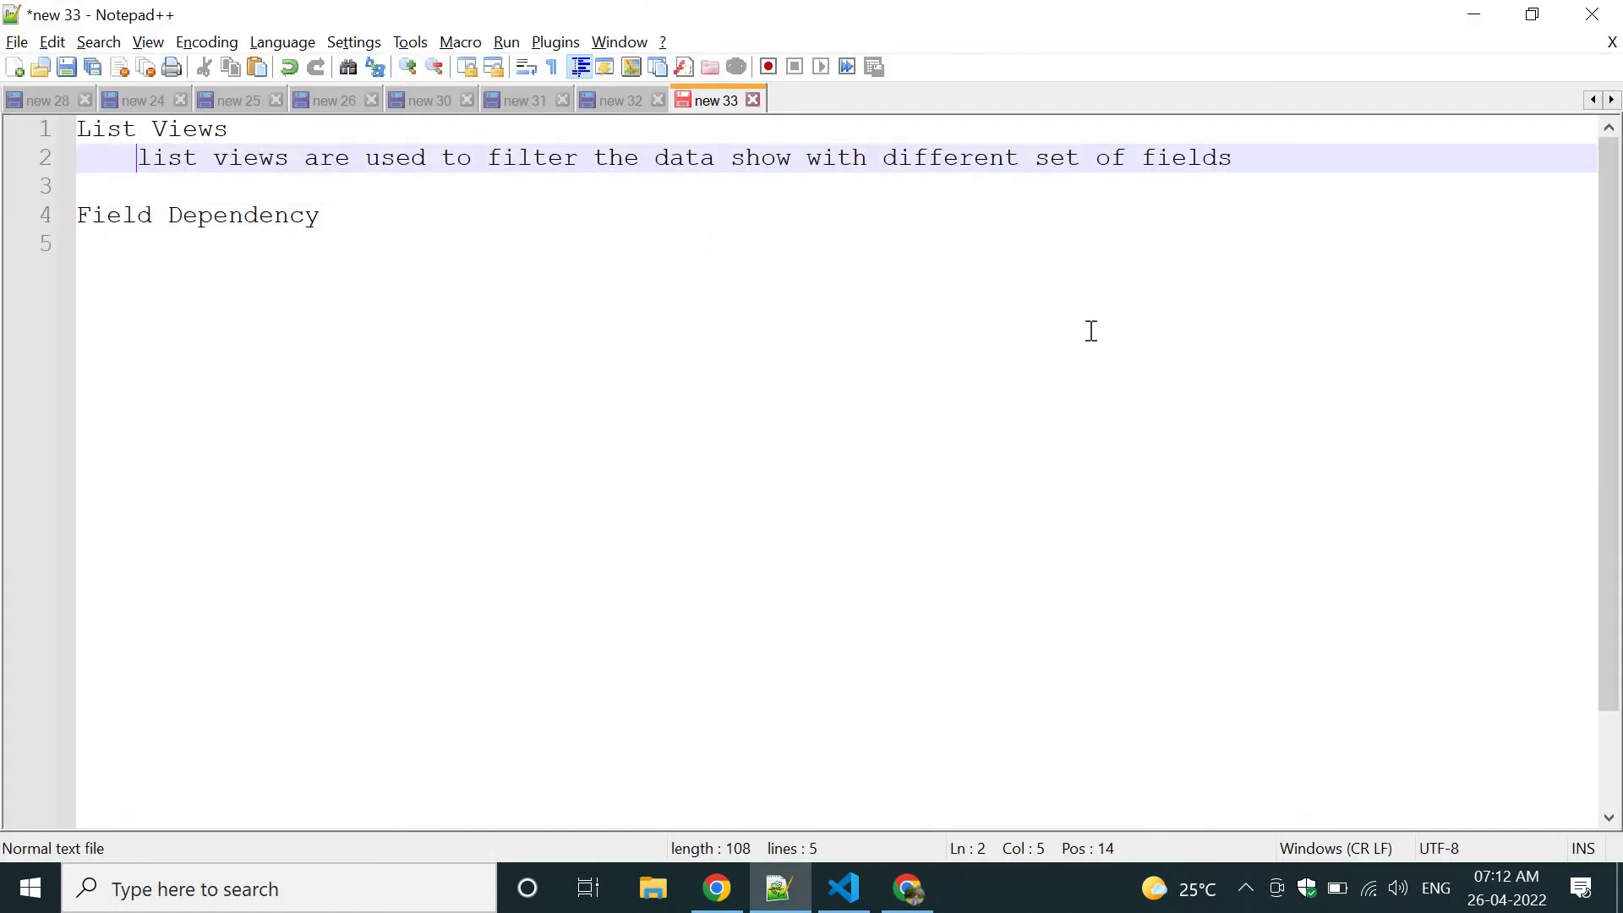
{"action": "key", "text": "Home"}
{"action": "key", "text": "Home"}
{"action": "type", "text": "->"}
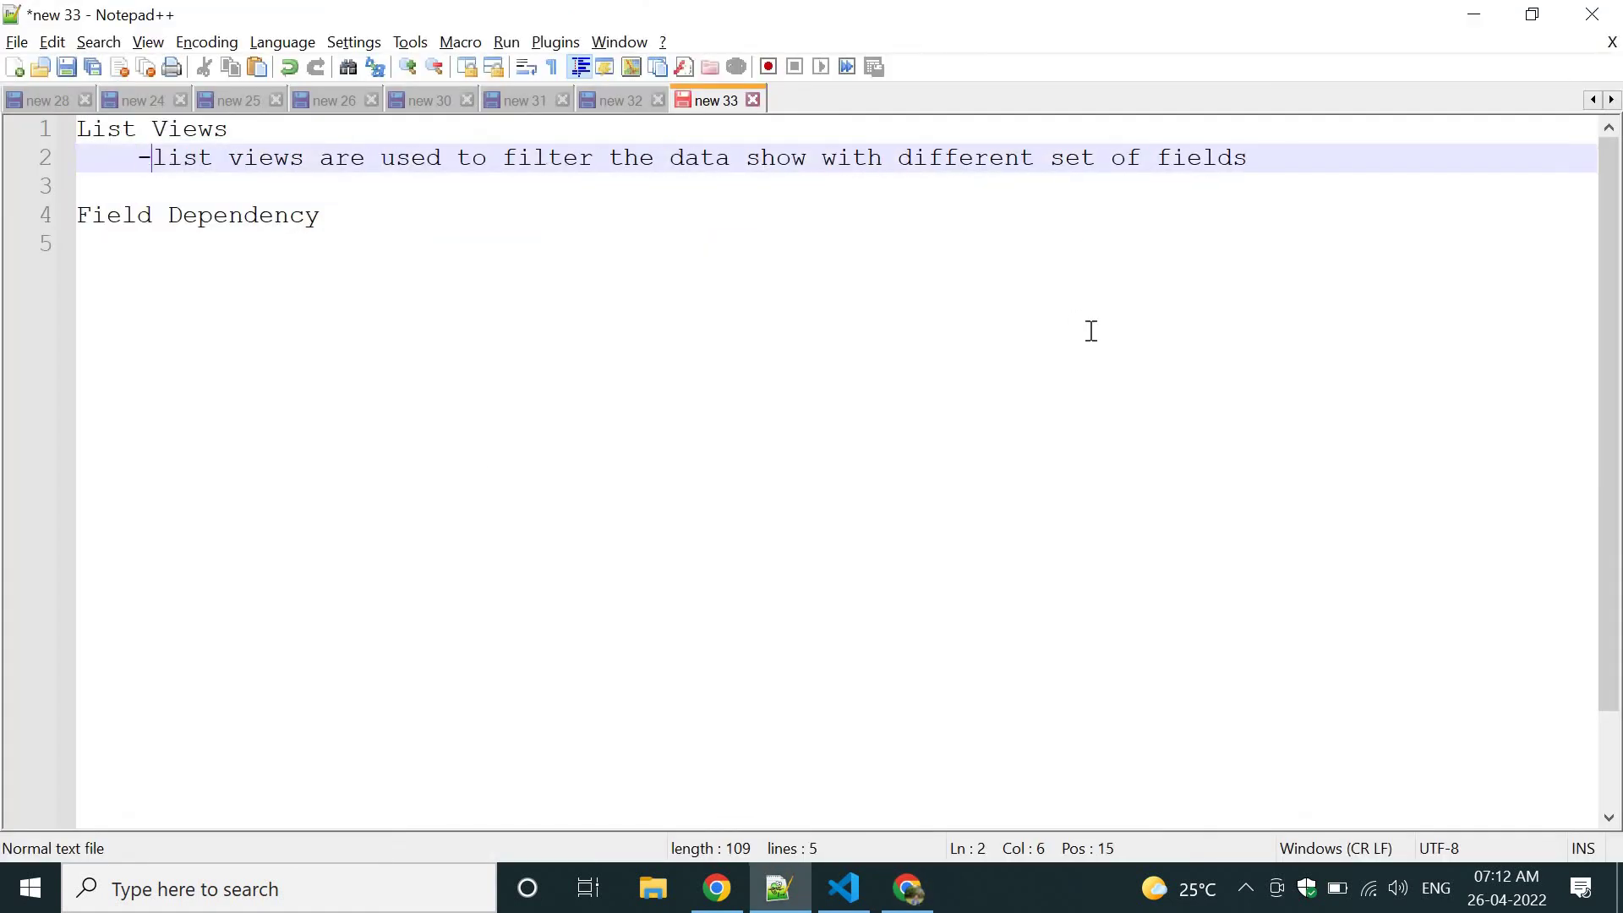
{"action": "key", "text": "Down"}
Write the note "->Default list views are 'Recently View' and 'All'".
{"action": "type", "text": "->"}
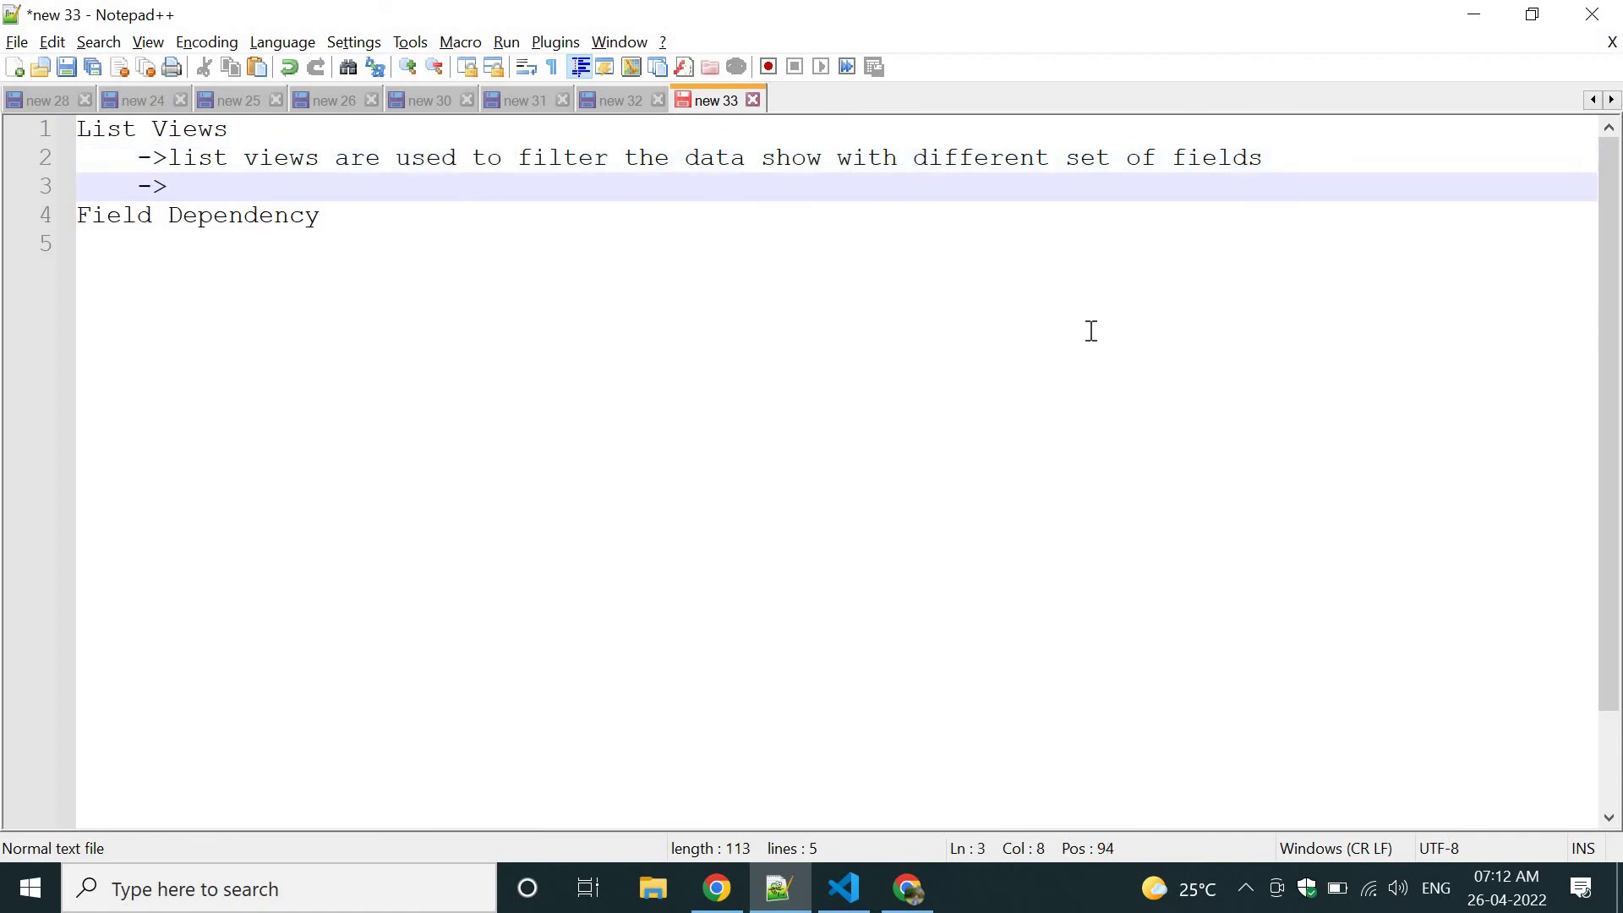
{"action": "key", "text": "BackSpace"}
{"action": "type", "text": "Default list view"}
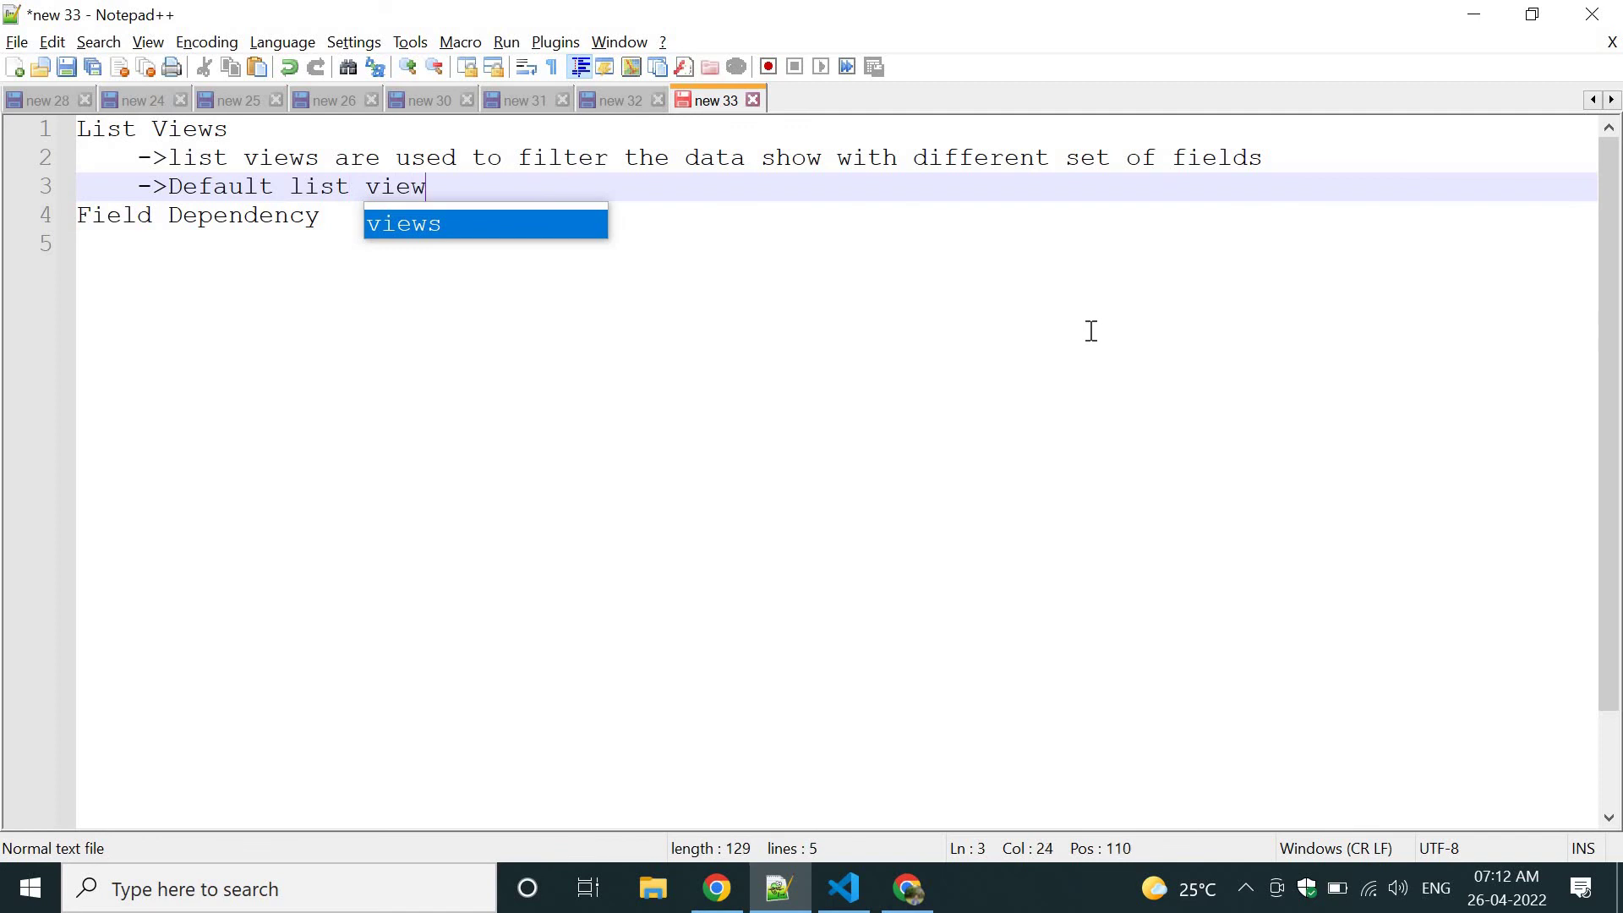
{"action": "type", "text": "s are Rece"}
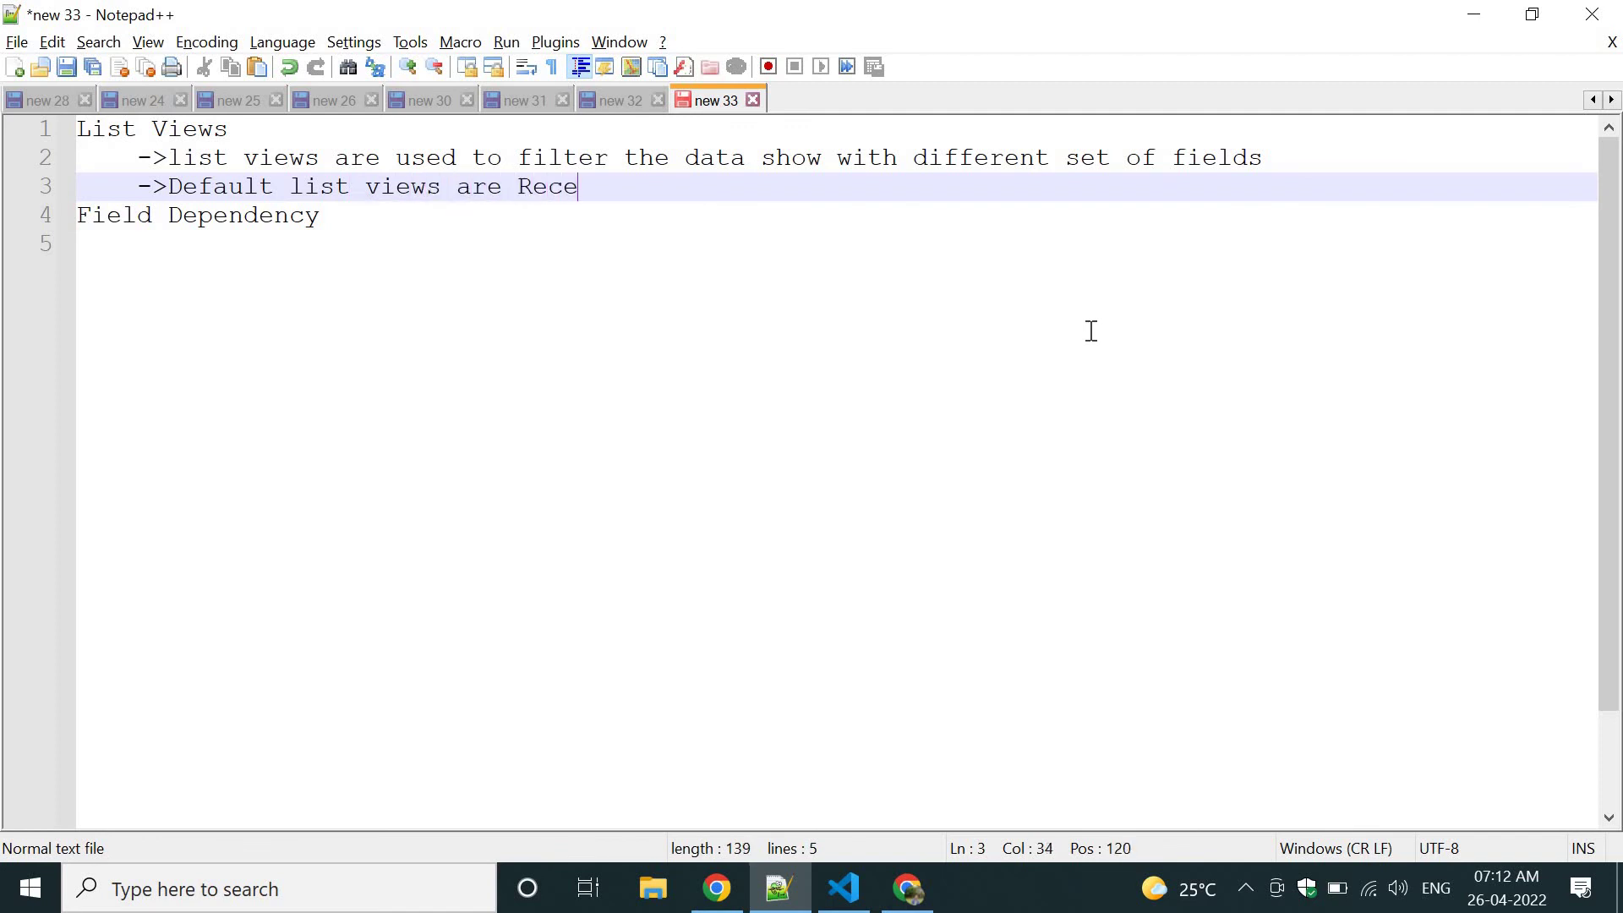
{"action": "type", "text": "ntly View a"}
{"action": "type", "text": "nd 'All"}
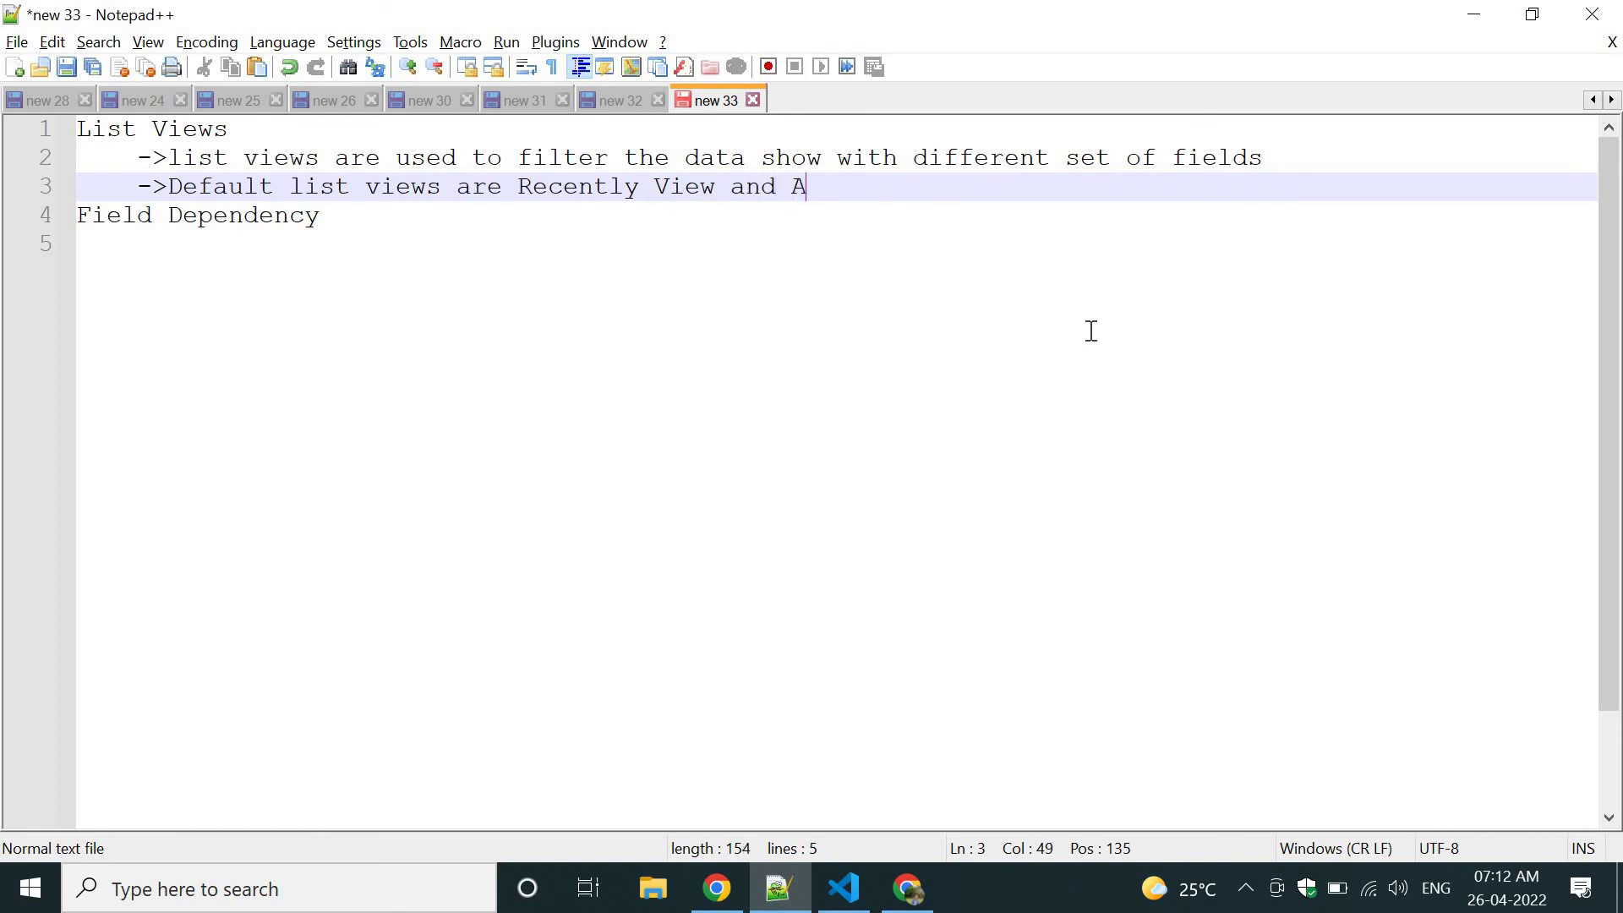
{"action": "type", "text": "'"}
{"action": "key", "text": "Left"}
{"action": "key", "text": "Left"}
{"action": "key", "text": "Left"}
{"action": "key", "text": "Left"}
{"action": "type", "text": "'"}
{"action": "key", "text": "Left"}
{"action": "key", "text": "Left"}
{"action": "key", "text": "Left"}
{"action": "key", "text": "Left"}
{"action": "key", "text": "Left"}
{"action": "key", "text": "Left"}
{"action": "key", "text": "Left"}
{"action": "key", "text": "Right"}
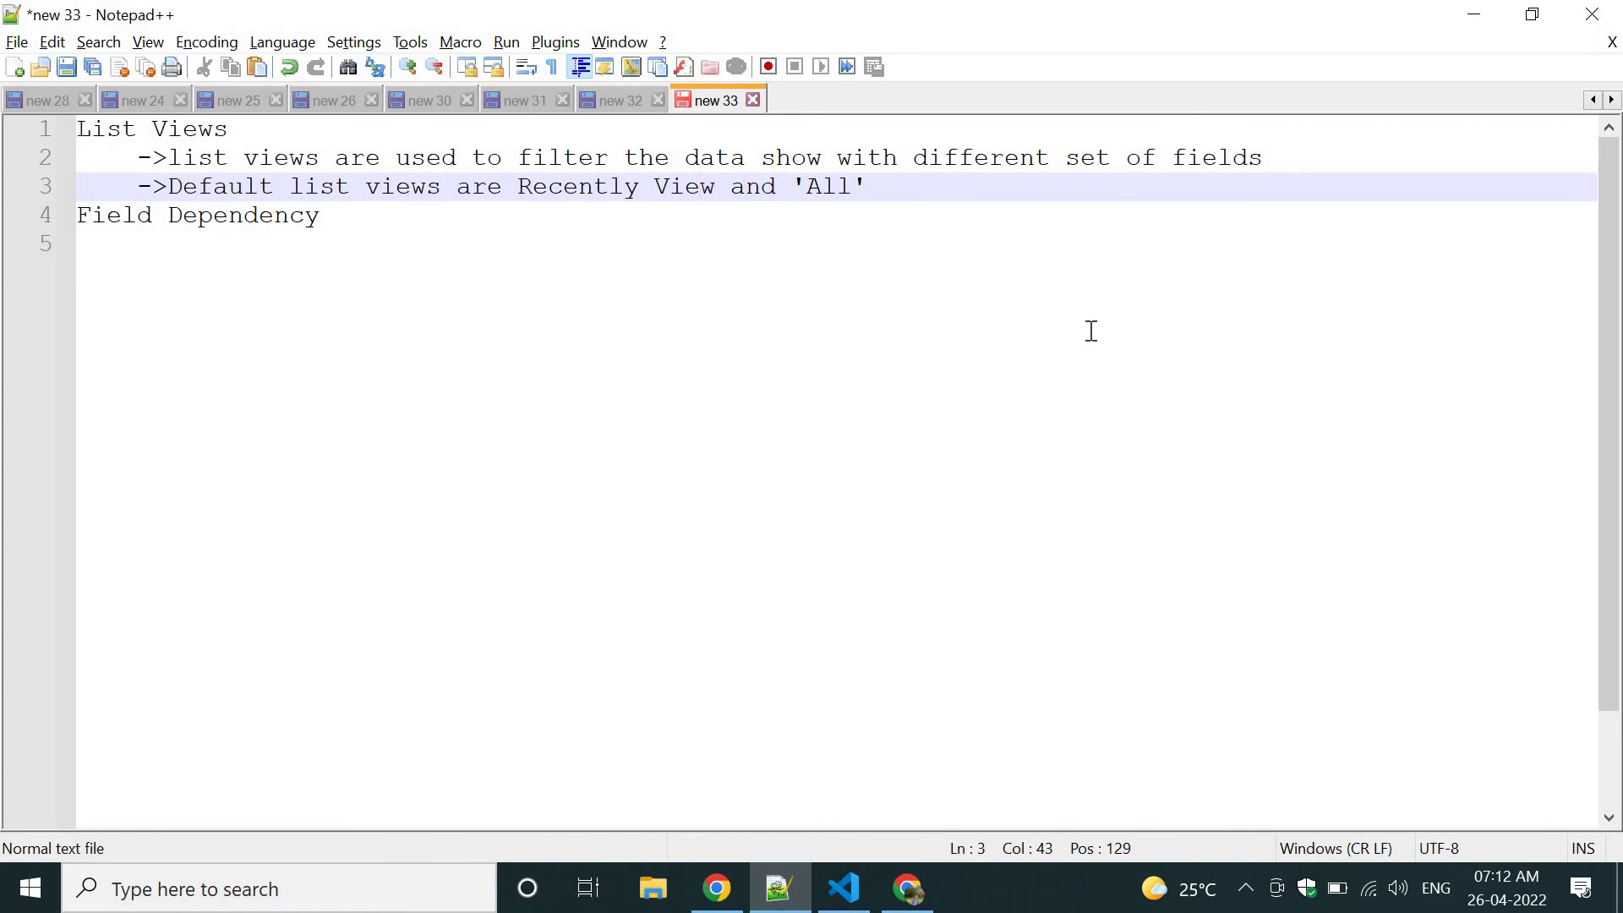
{"action": "type", "text": "'"}
{"action": "key", "text": "ctrl+Left"}
{"action": "key", "text": "ctrl+Left"}
{"action": "key", "text": "ctrl+Left"}
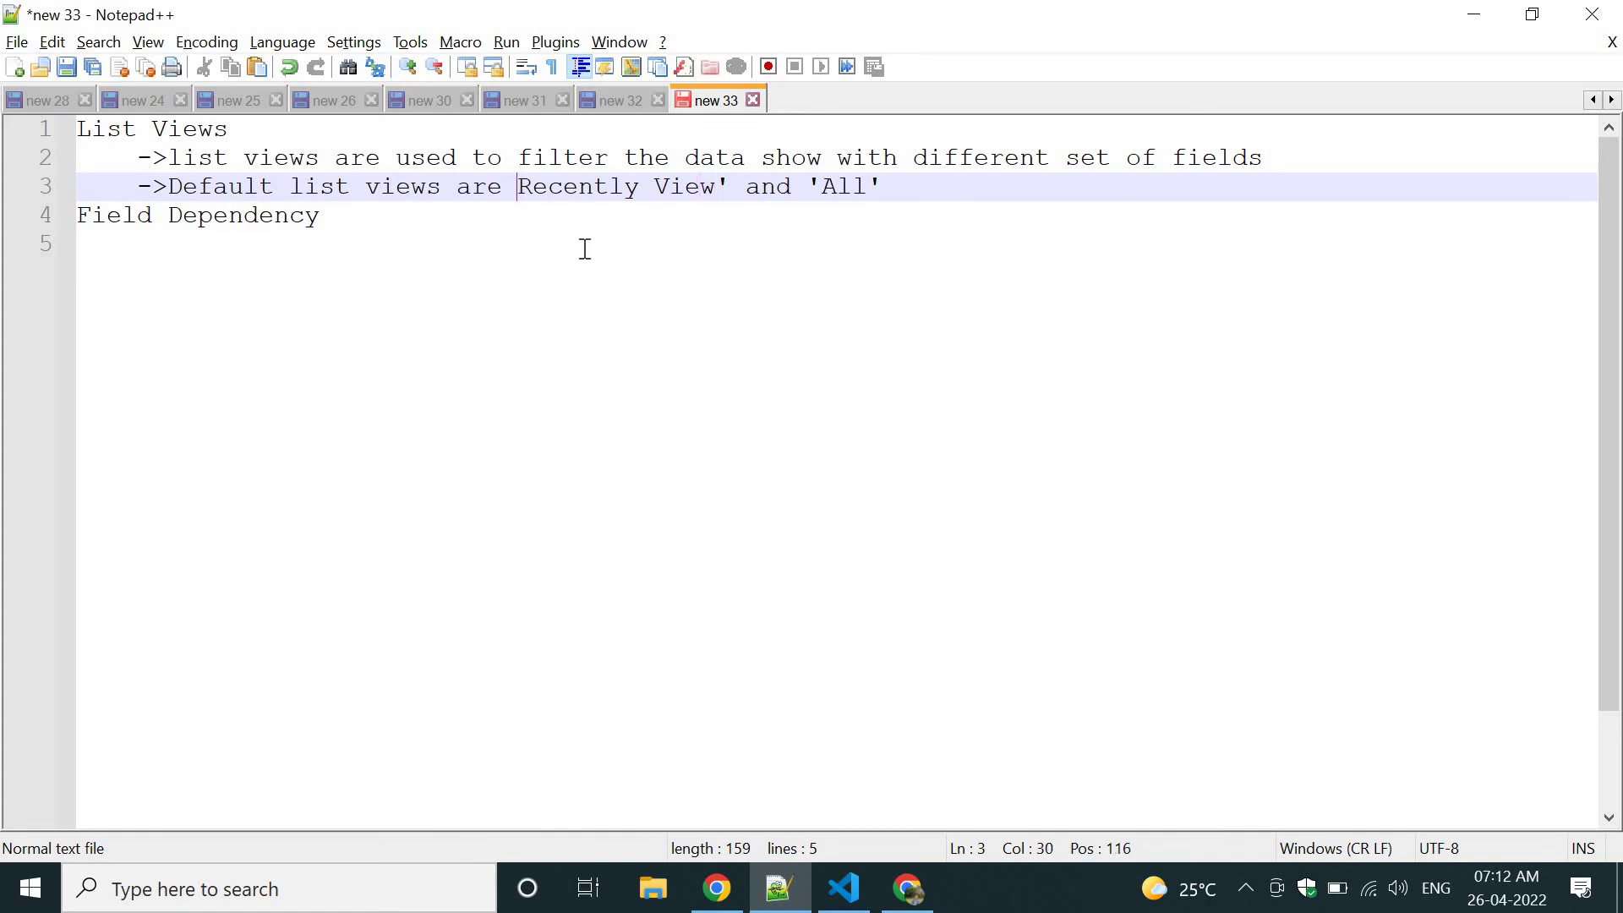
{"action": "type", "text": "'"}
{"action": "key", "text": "alt+Tab"}
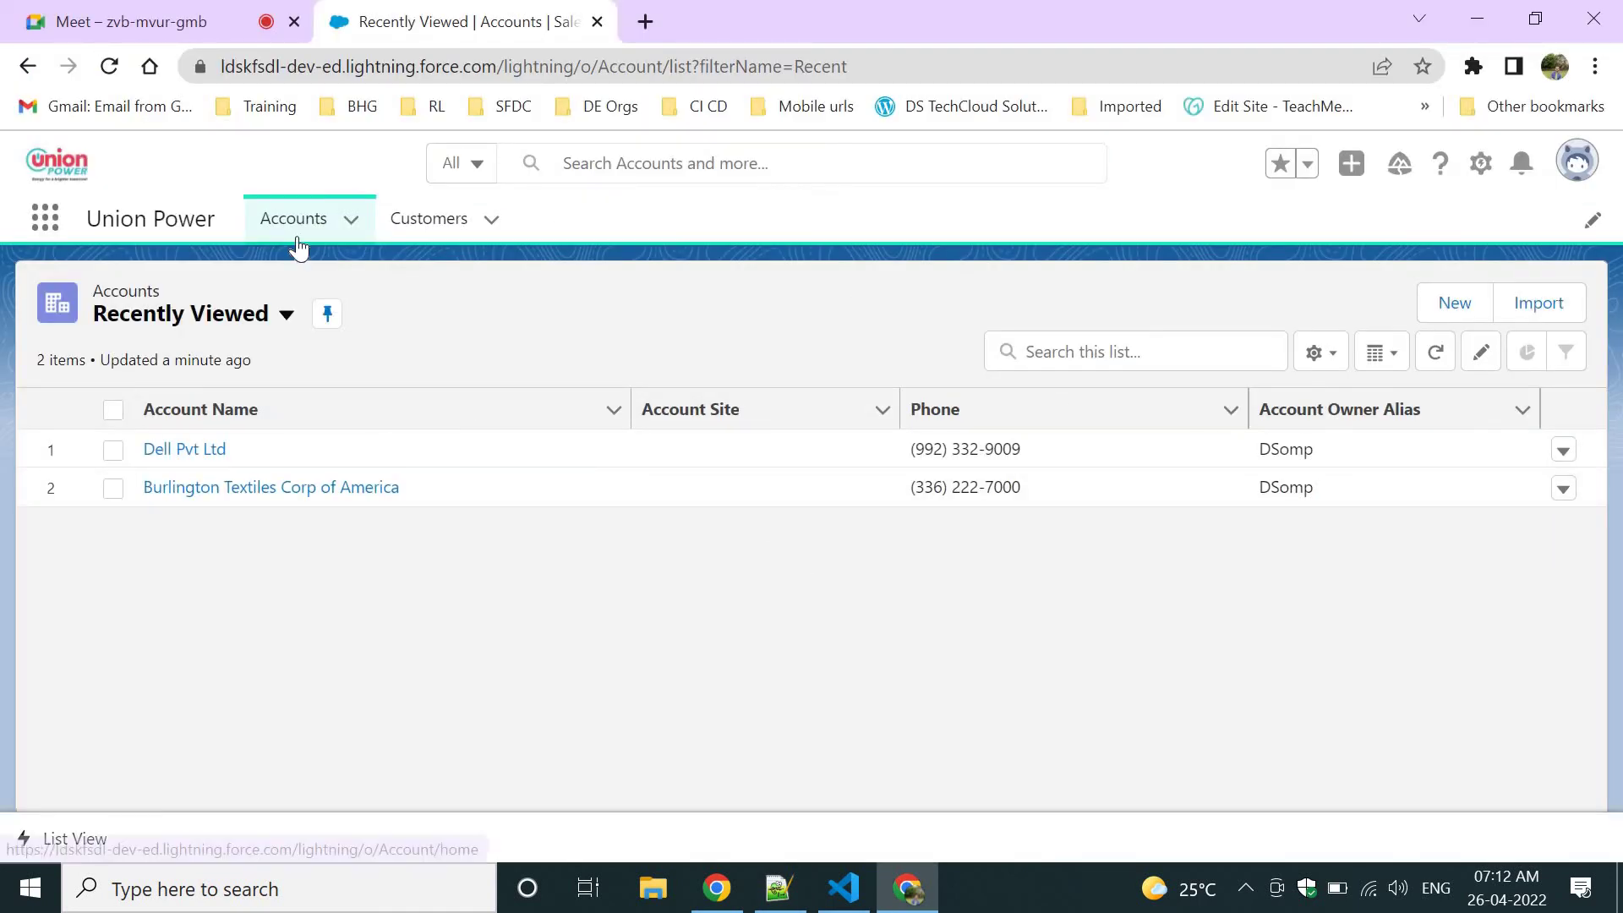
Browse the list view dropdowns on Accounts and Customers, e.g. All Accounts, My Accounts, Recently Viewed.
{"action": "left_click", "coordinate": [267, 330]}
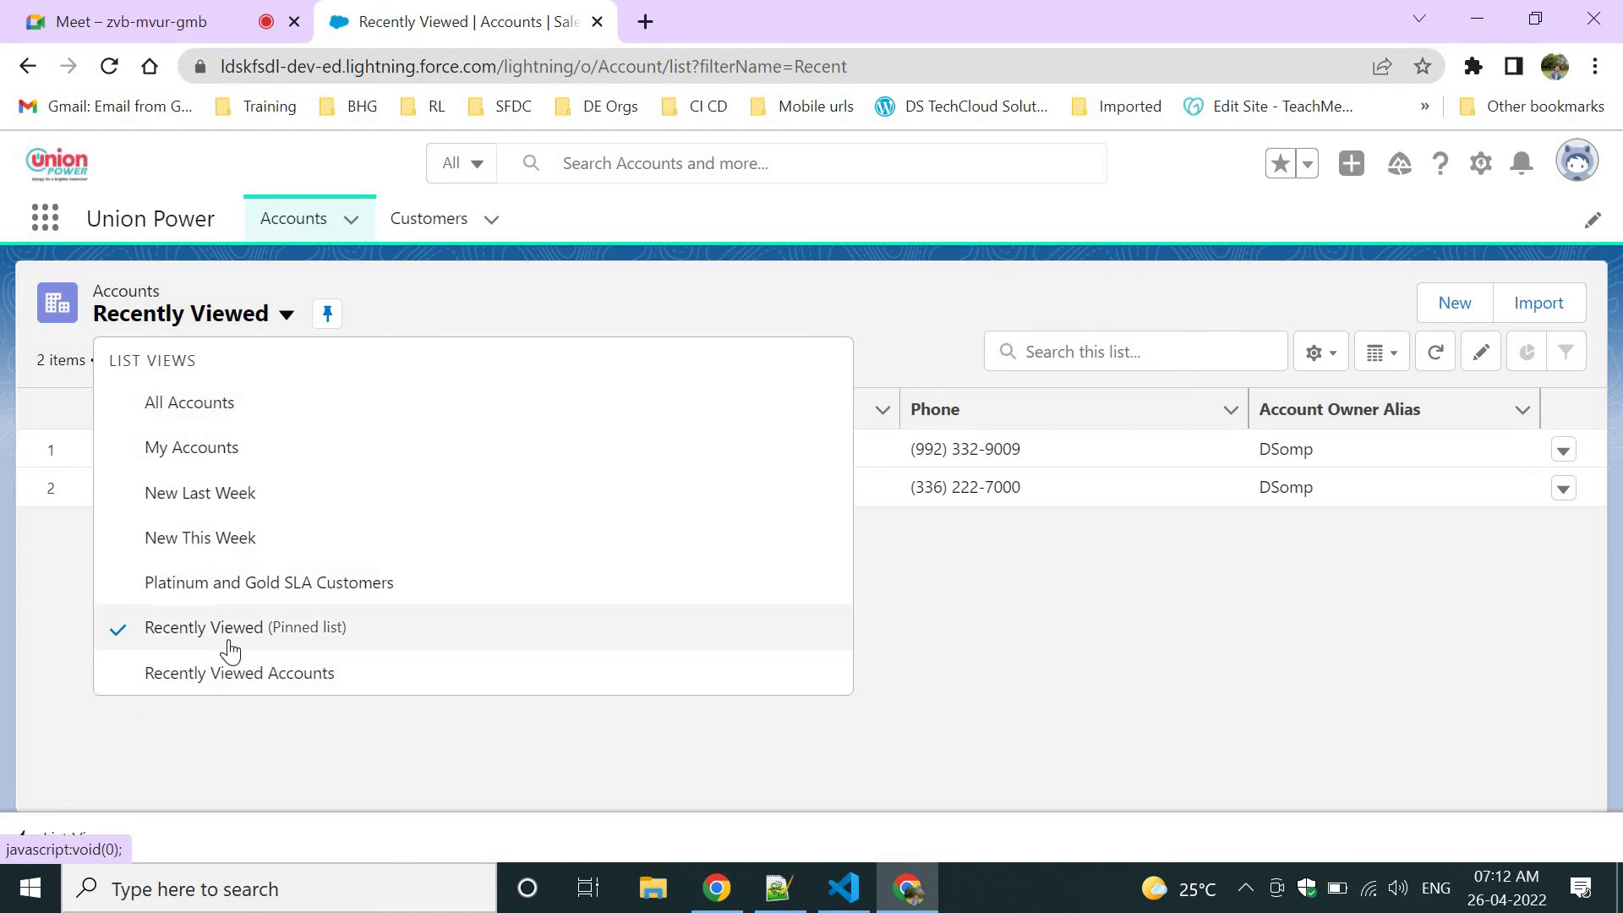
{"action": "left_click", "coordinate": [431, 226]}
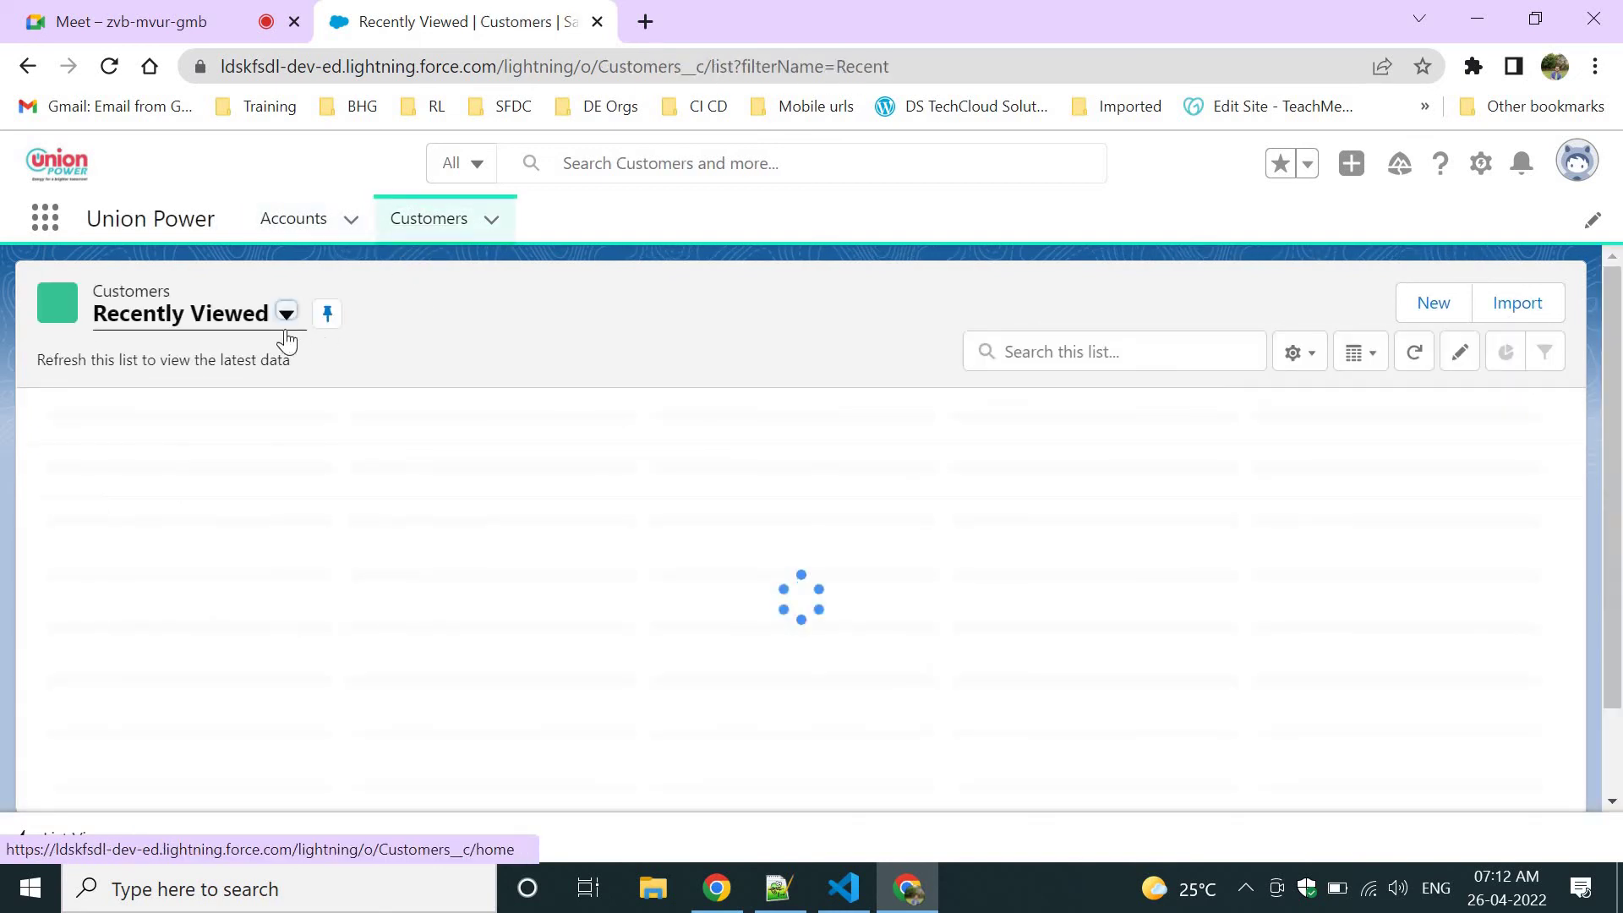
{"action": "left_click", "coordinate": [287, 315]}
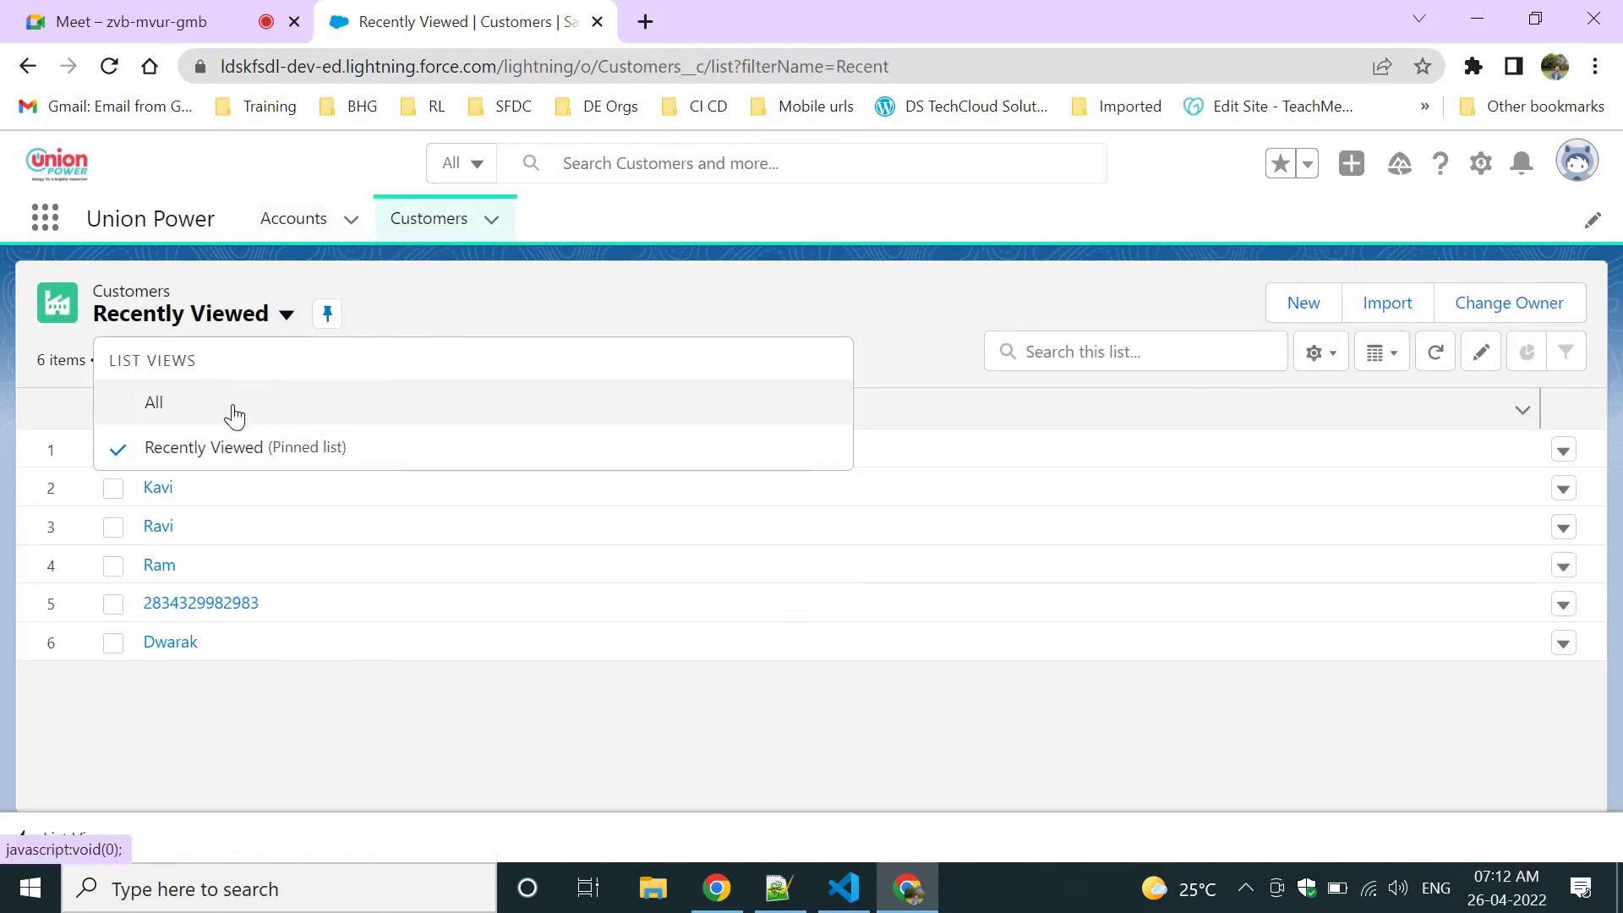
{"action": "left_click", "coordinate": [291, 222]}
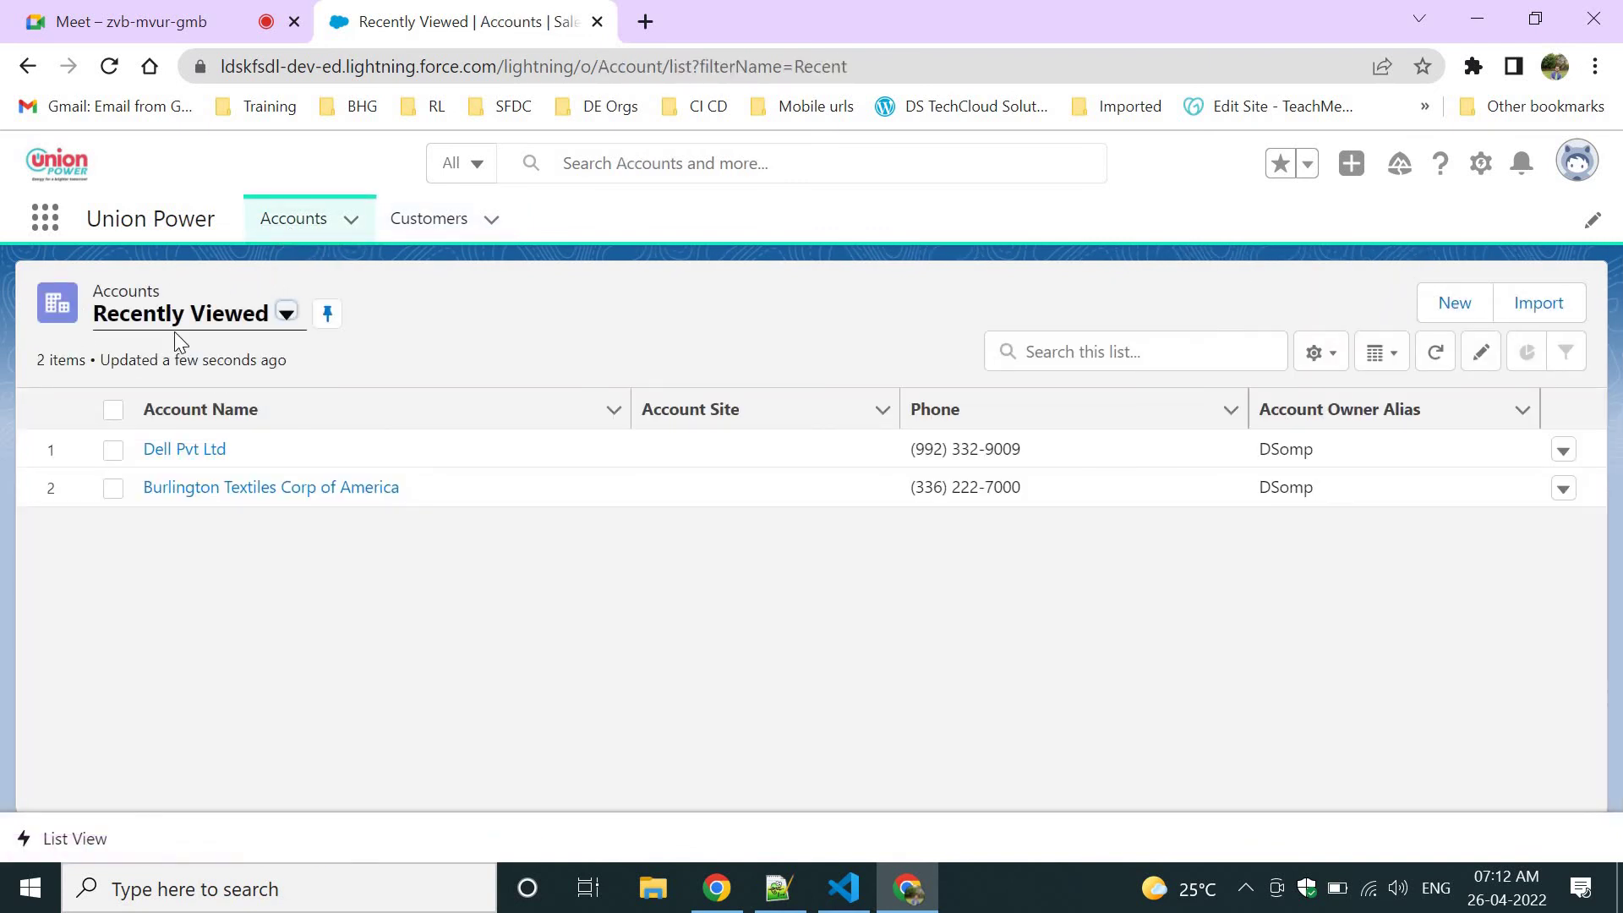
{"action": "left_click", "coordinate": [211, 327]}
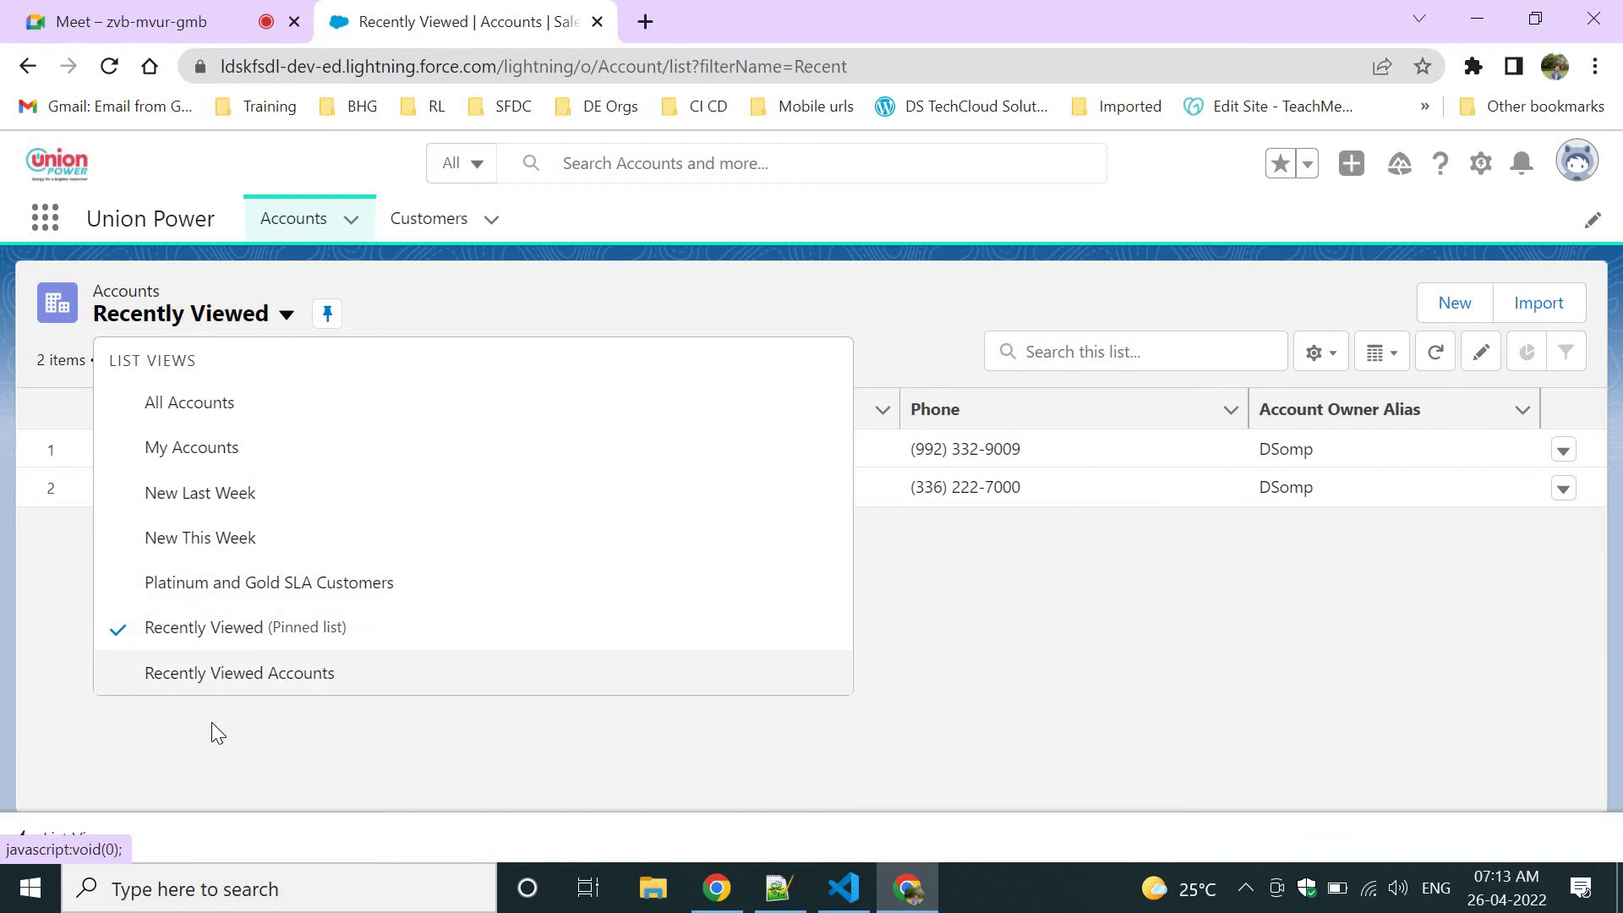
{"action": "left_click", "coordinate": [387, 243]}
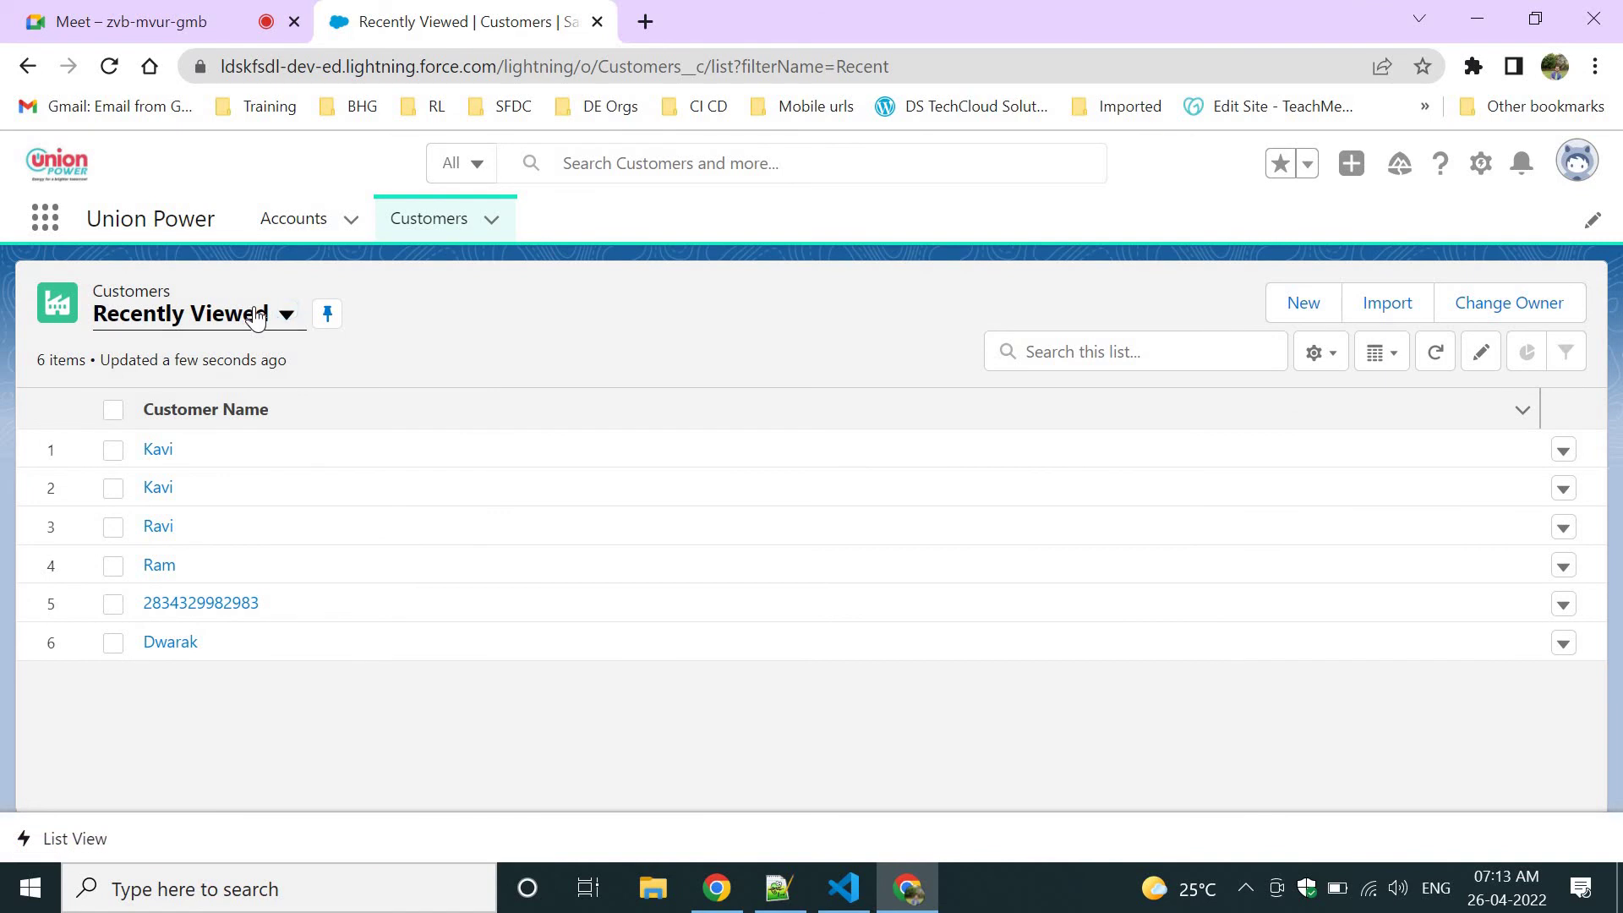
Switch the Customers list from Recently Viewed to All, showing six records sorted by Customer Name.
{"action": "left_click", "coordinate": [257, 317]}
{"action": "left_click", "coordinate": [521, 267]}
{"action": "left_click", "coordinate": [216, 323]}
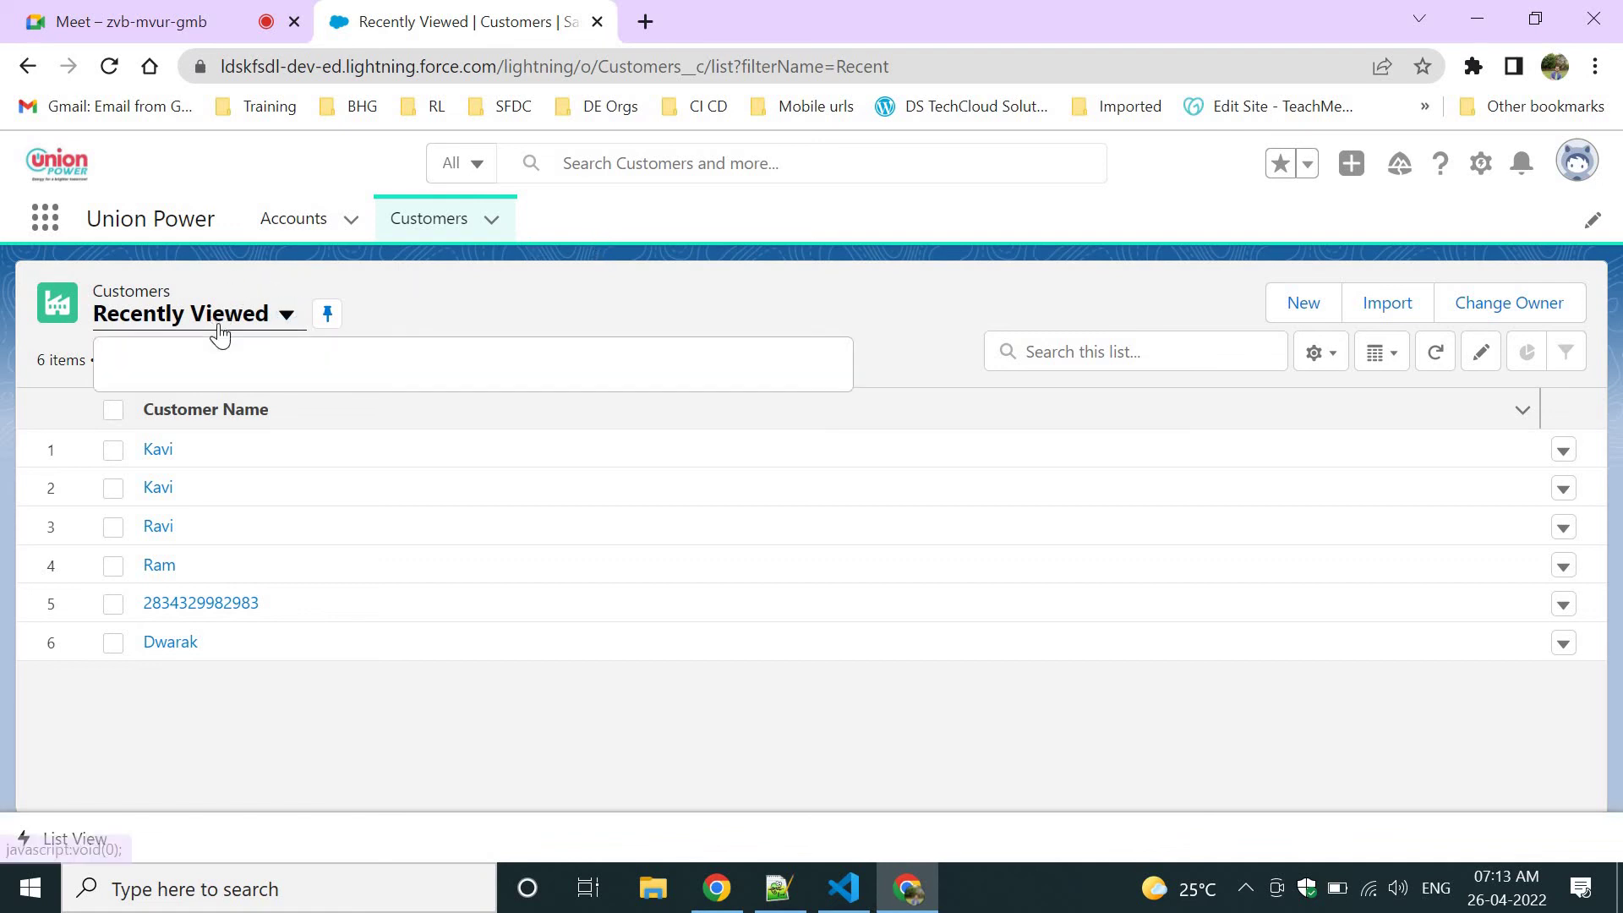
{"action": "left_click", "coordinate": [196, 404]}
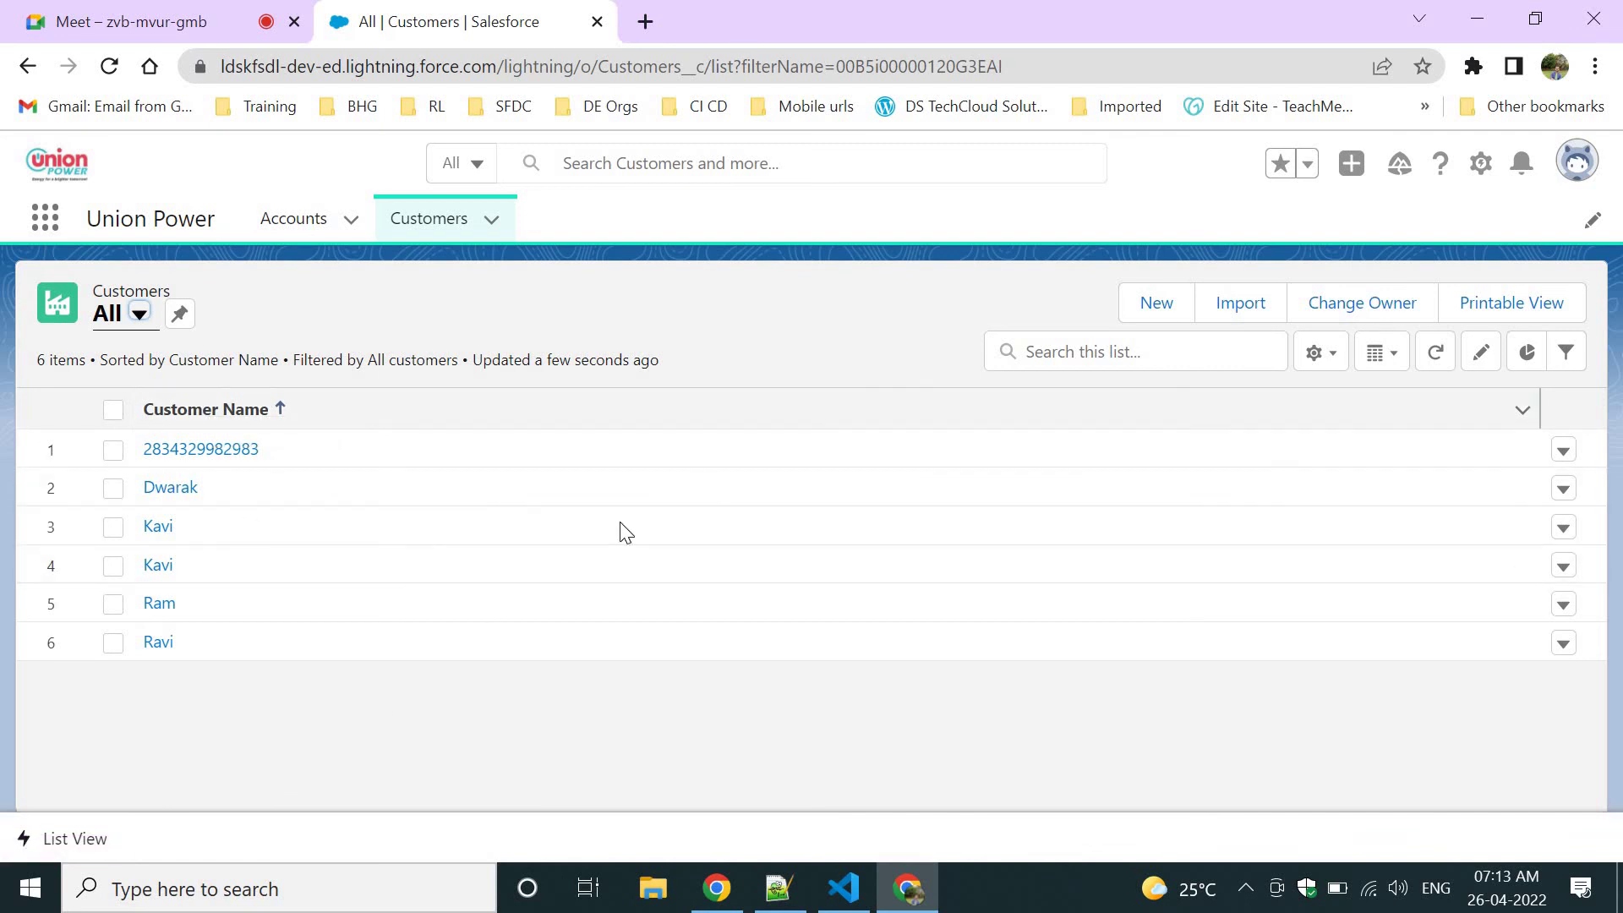
{"action": "left_click", "coordinate": [833, 365]}
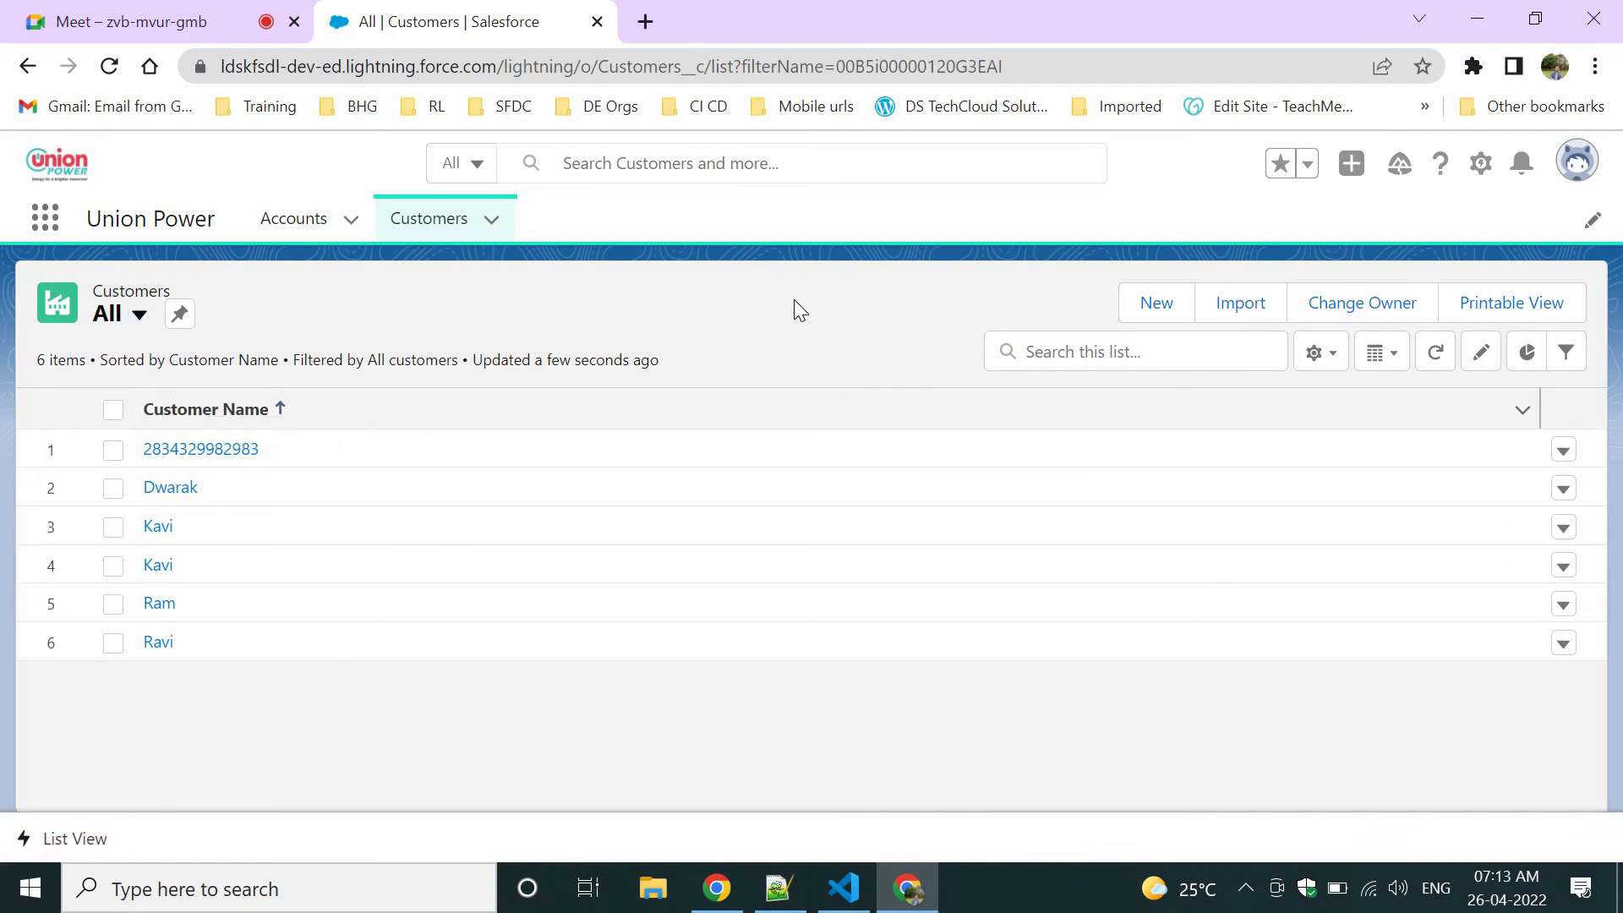
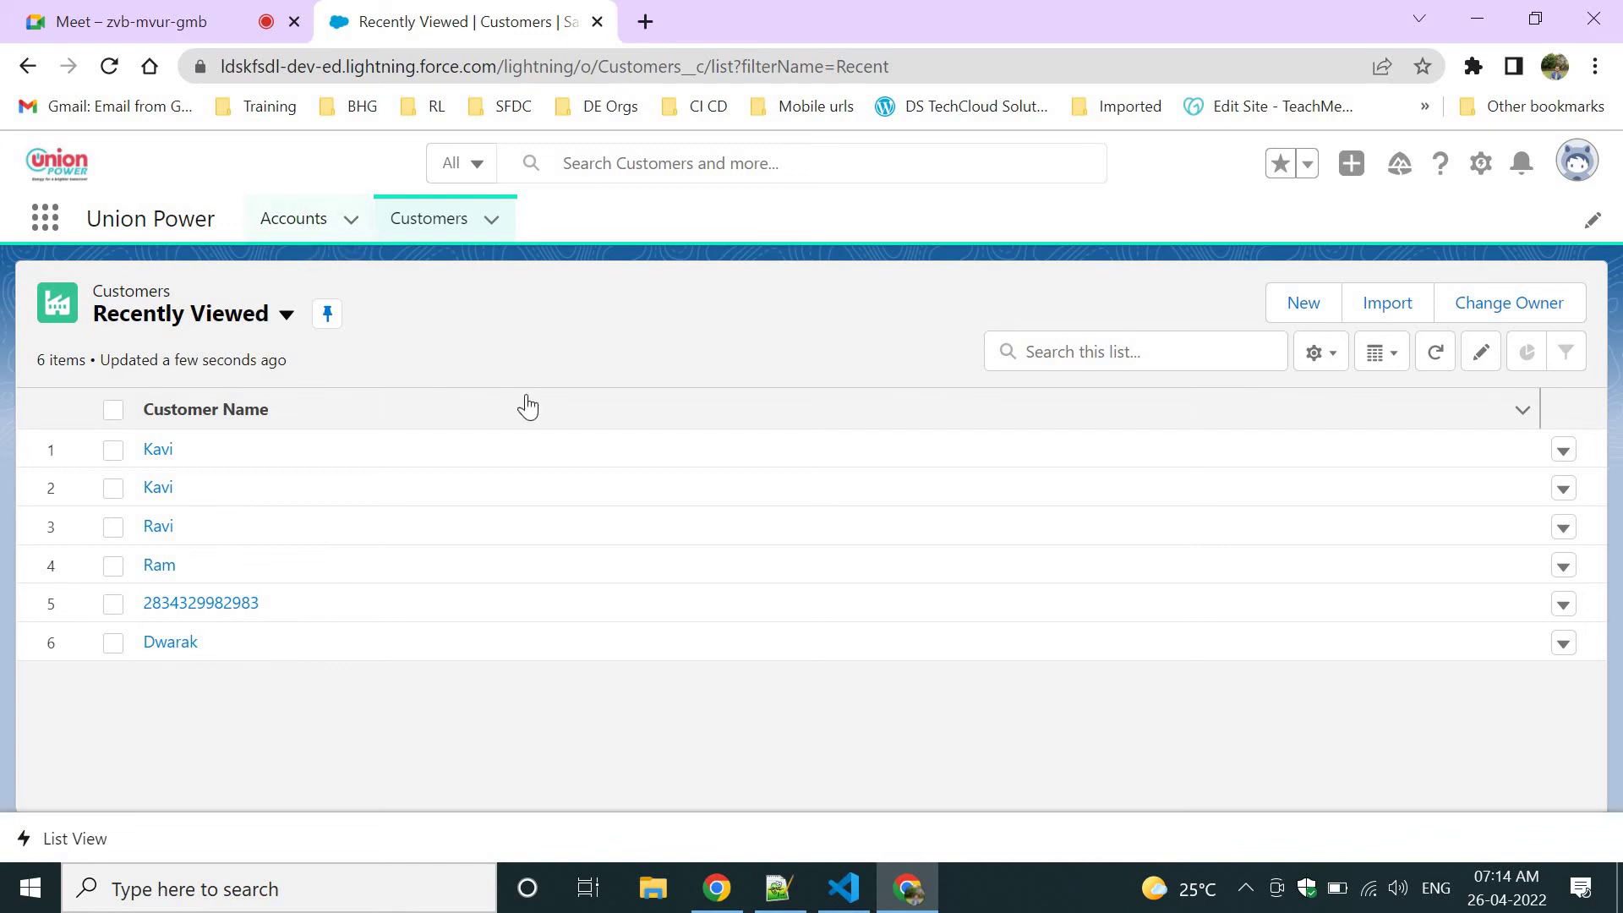
Open the first customer, Kavi, from the Customers Recently Viewed list.
{"action": "left_click", "coordinate": [207, 323]}
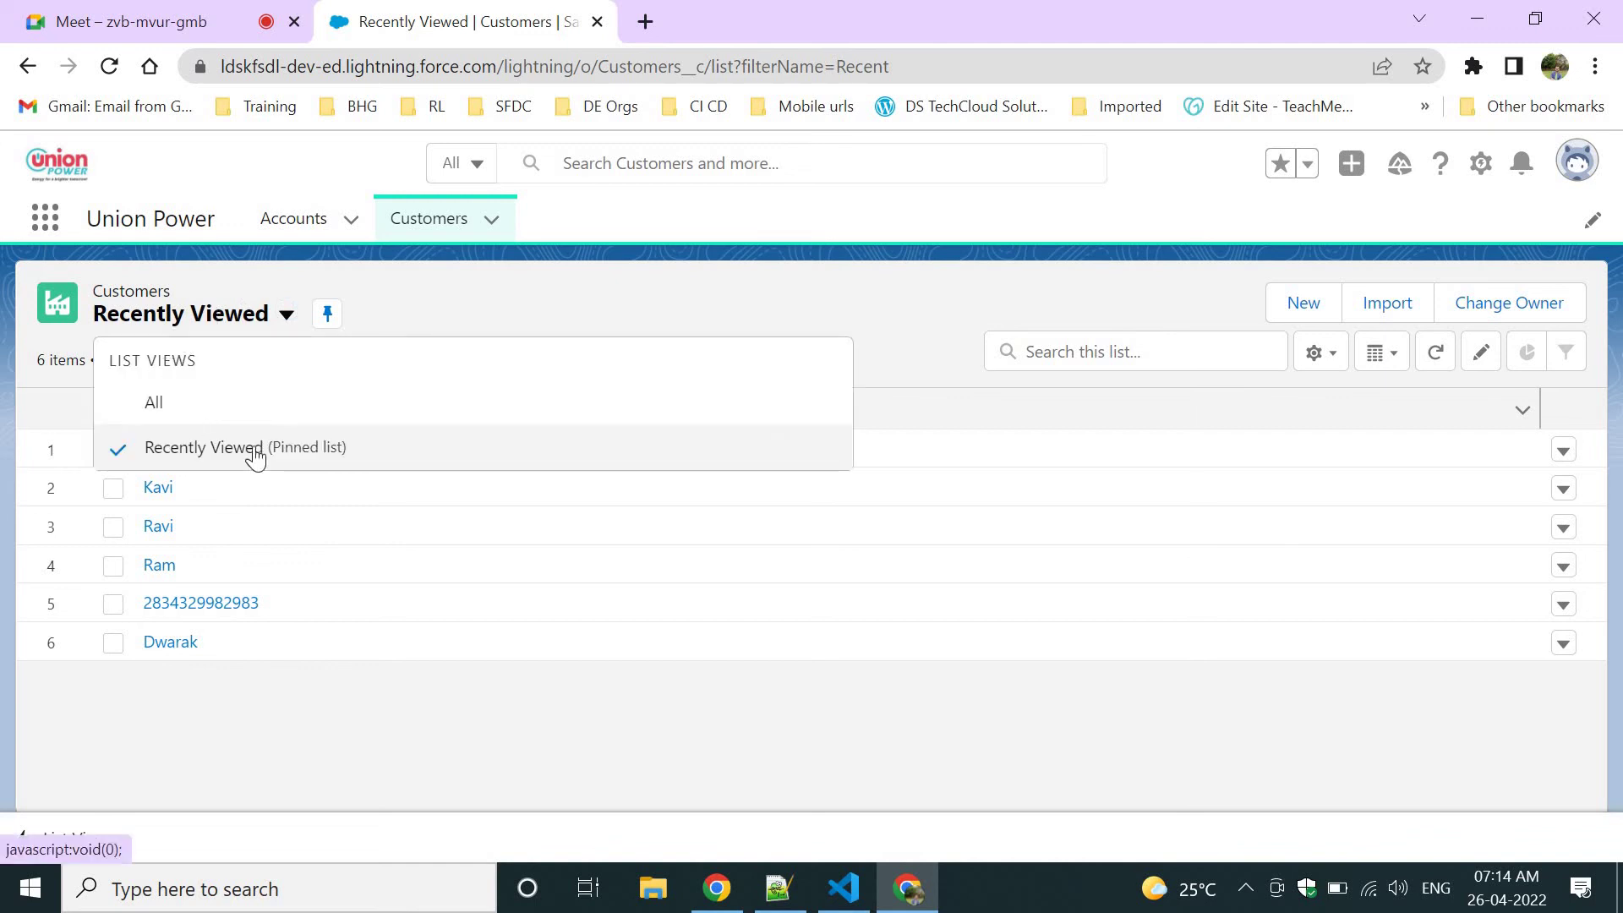
{"action": "left_click", "coordinate": [334, 501]}
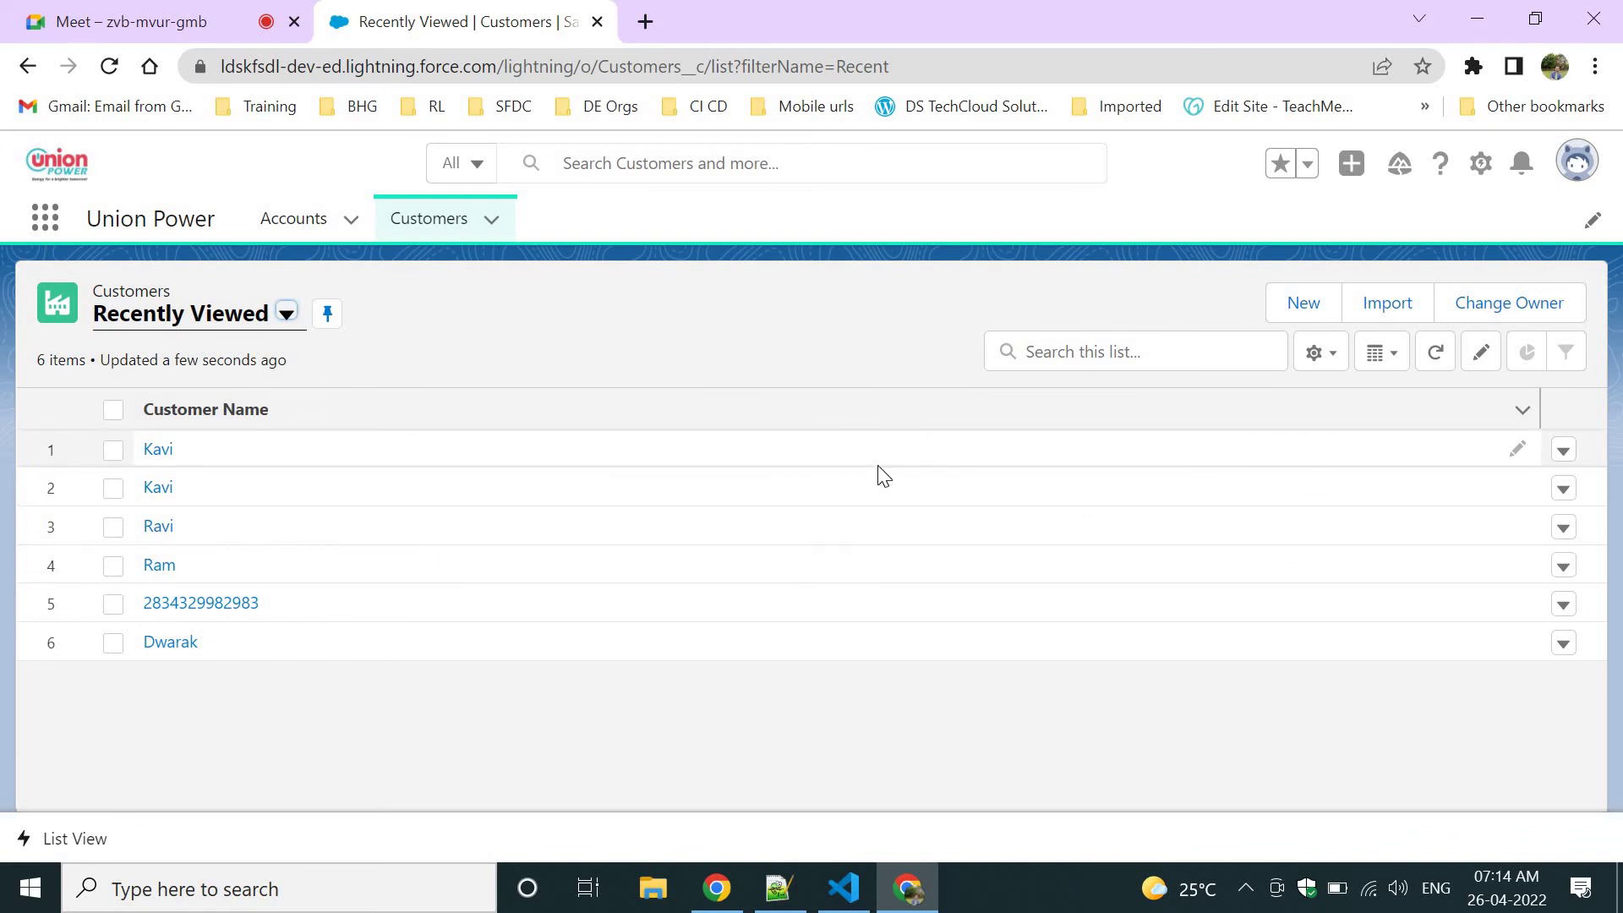
{"action": "left_click", "coordinate": [158, 456]}
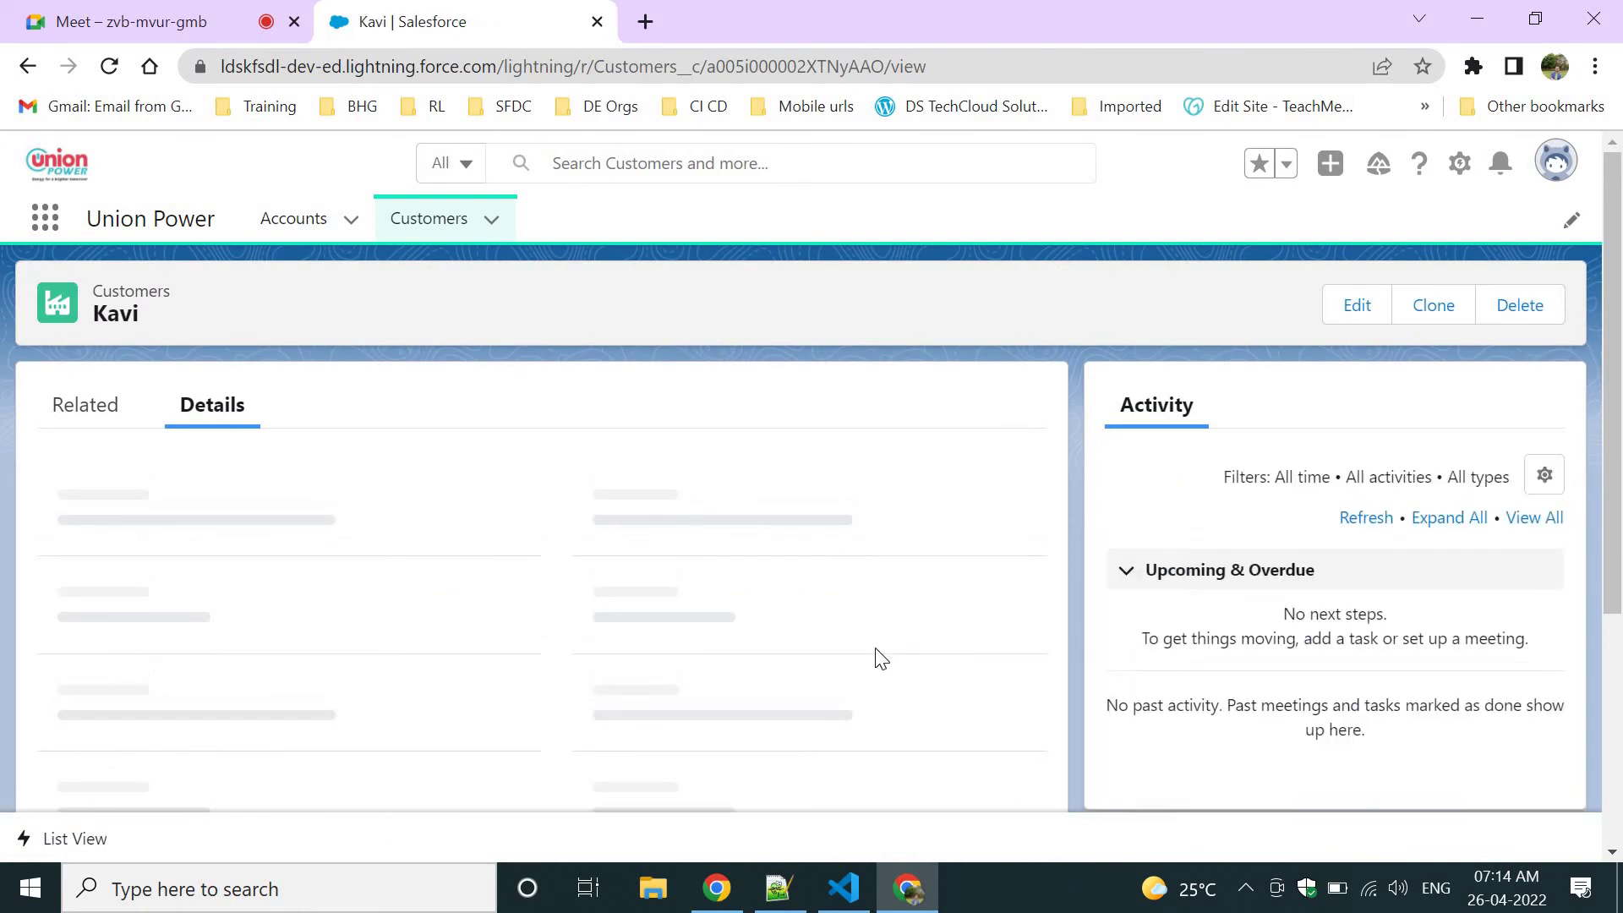
Review Kavi's Primary Email and City details, then go back to the Customers list.
{"action": "scroll", "coordinate": [837, 507], "scroll_direction": "down", "scroll_amount": 2}
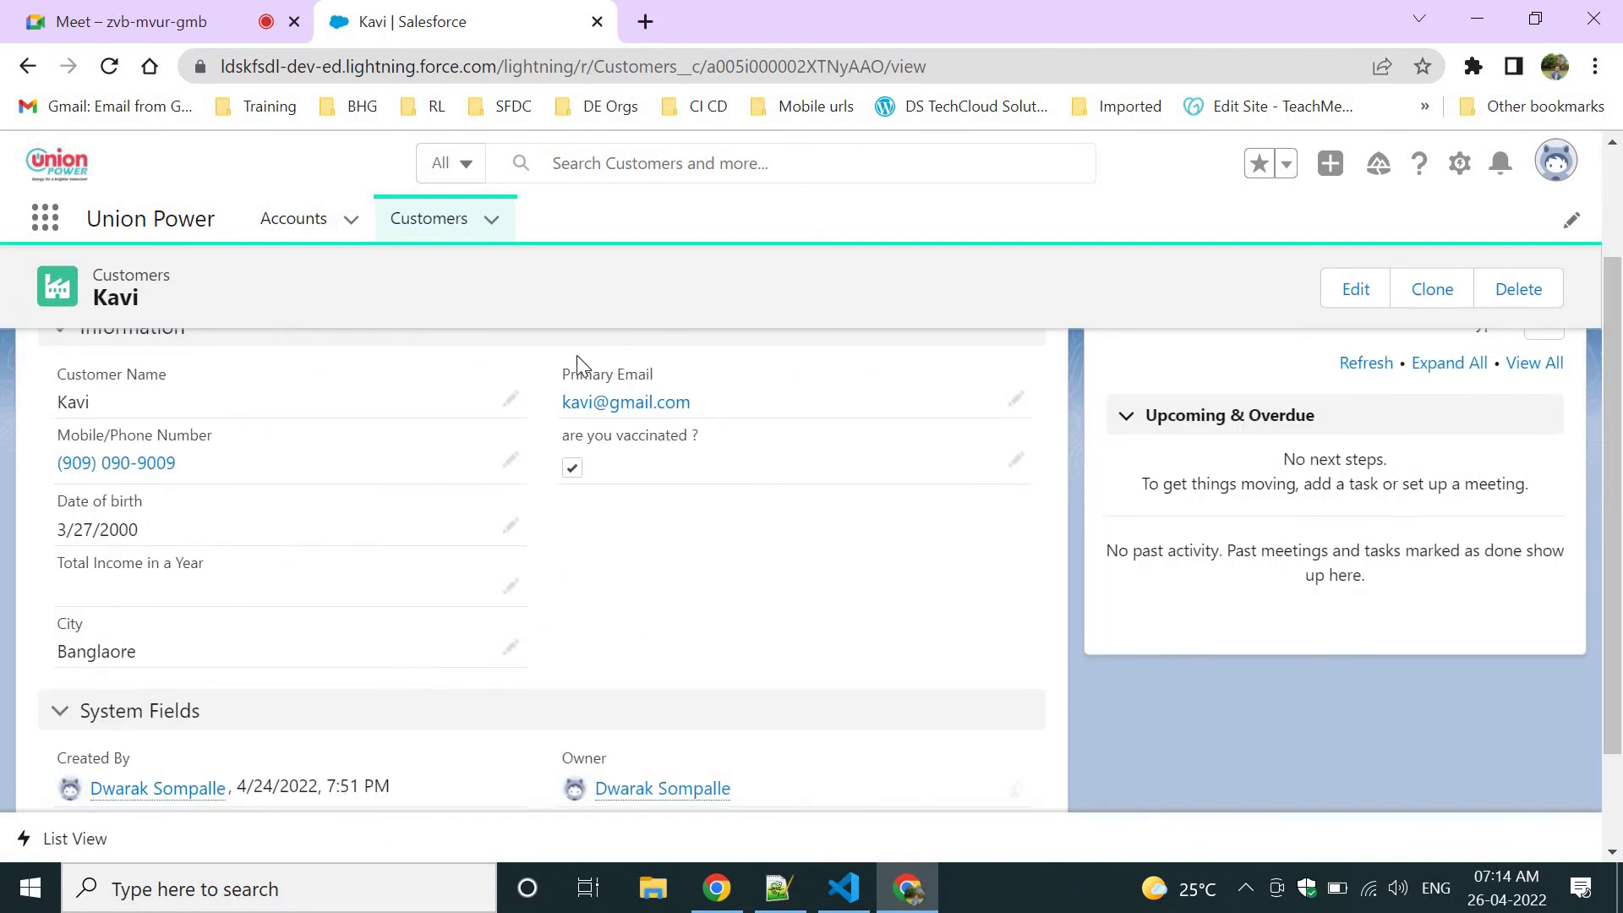
{"action": "left_click_drag", "start_coordinate": [554, 373], "coordinate": [667, 379]}
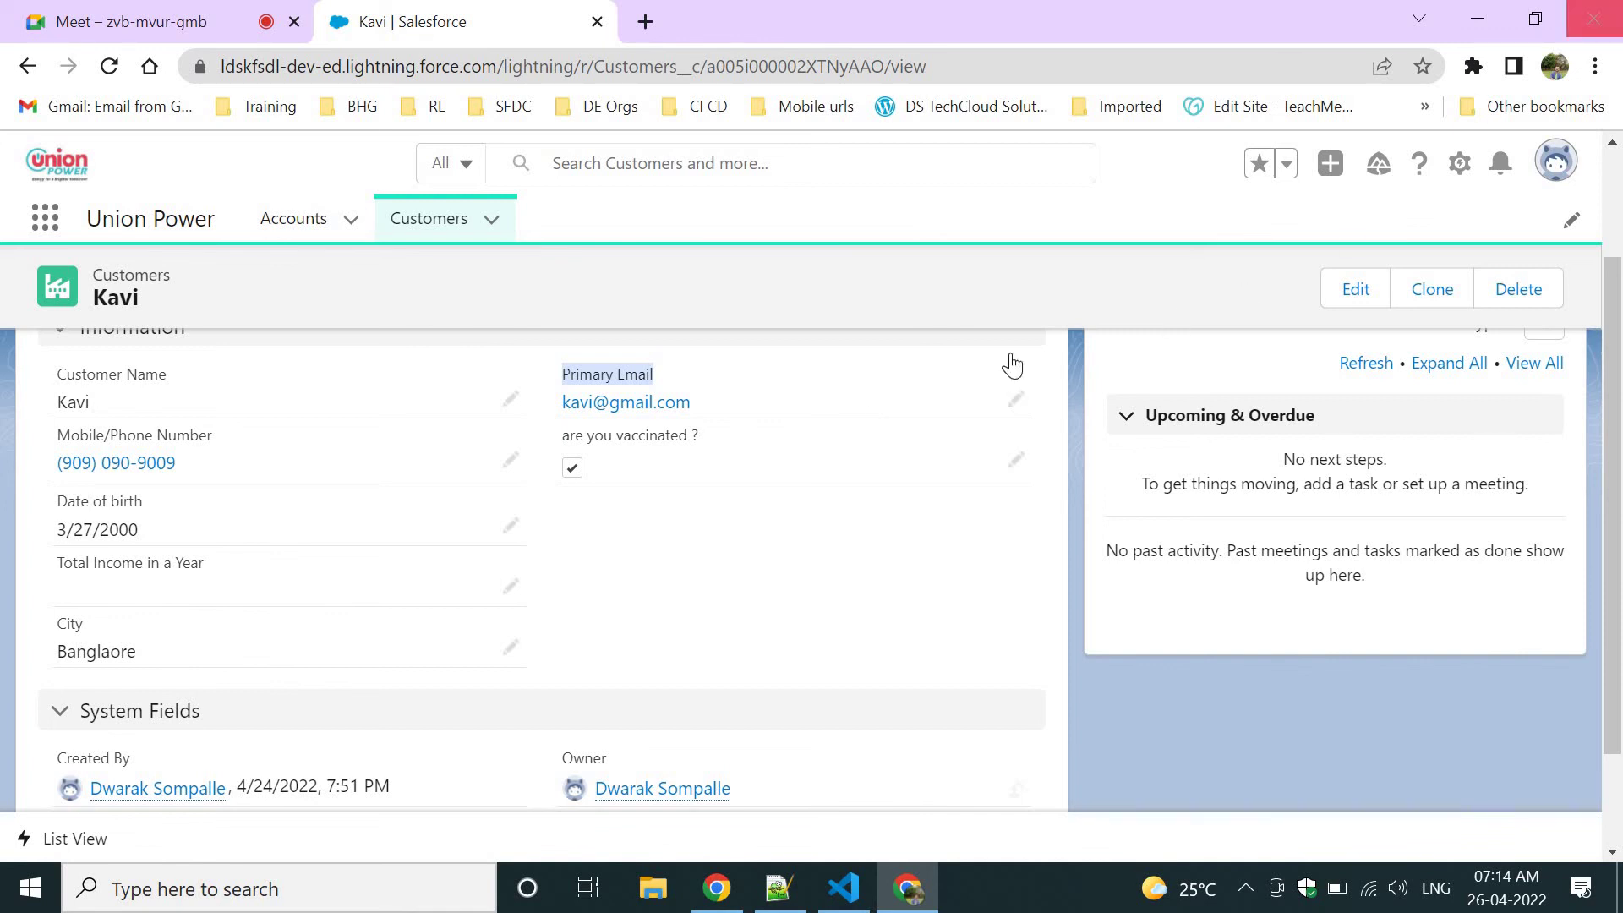
{"action": "left_click_drag", "start_coordinate": [57, 623], "coordinate": [945, 713]}
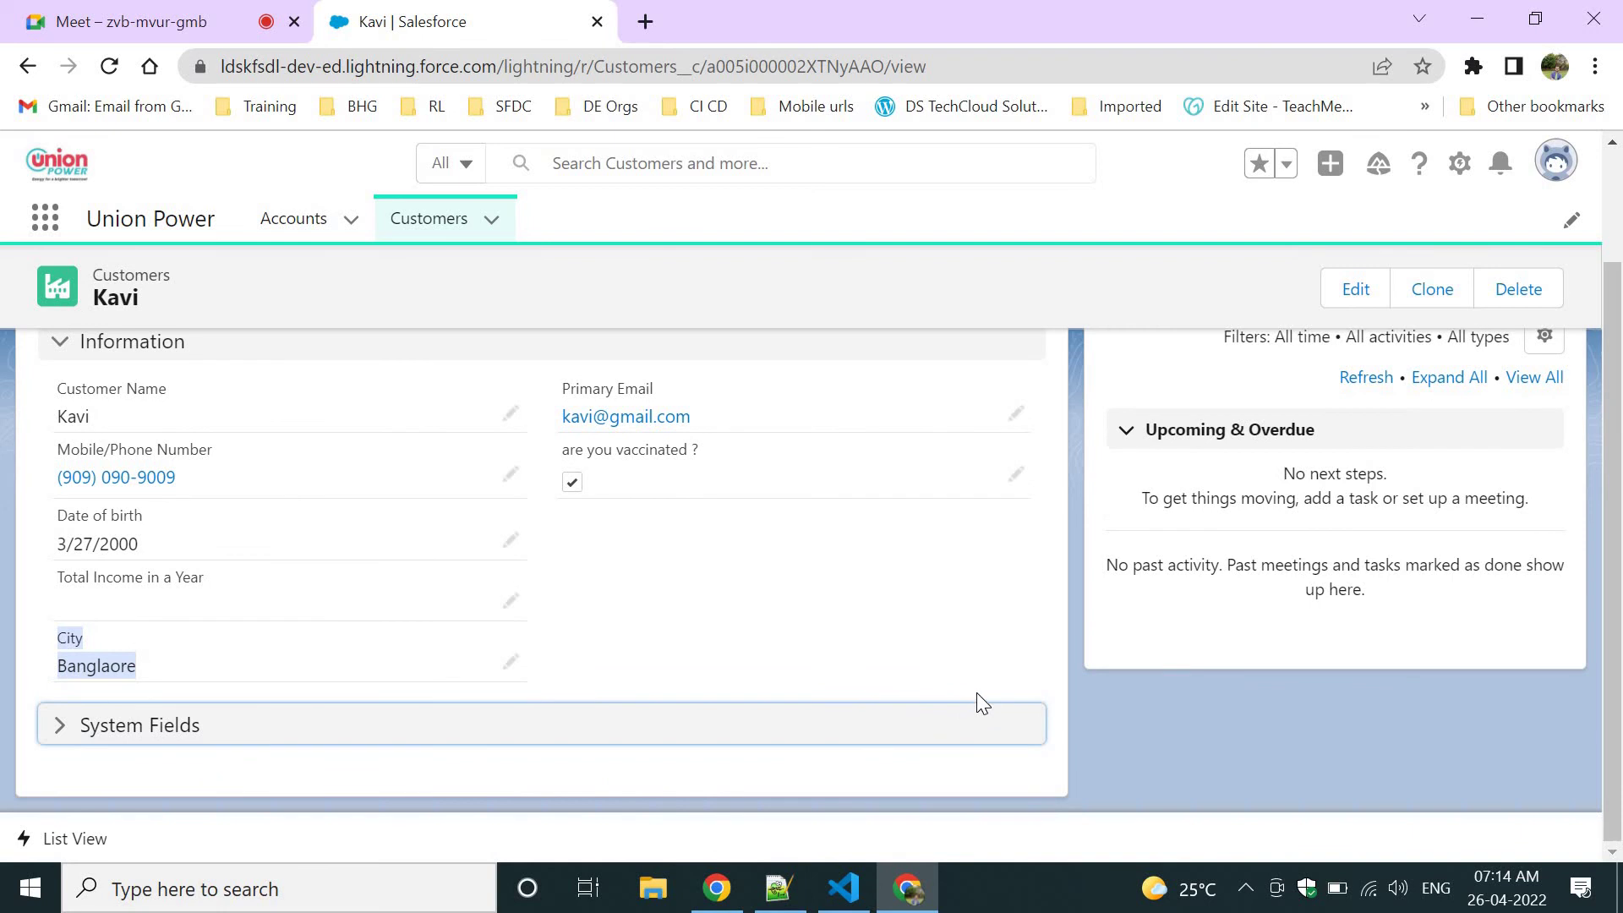
{"action": "scroll", "coordinate": [795, 575], "scroll_direction": "up", "scroll_amount": 3}
{"action": "left_click", "coordinate": [415, 240]}
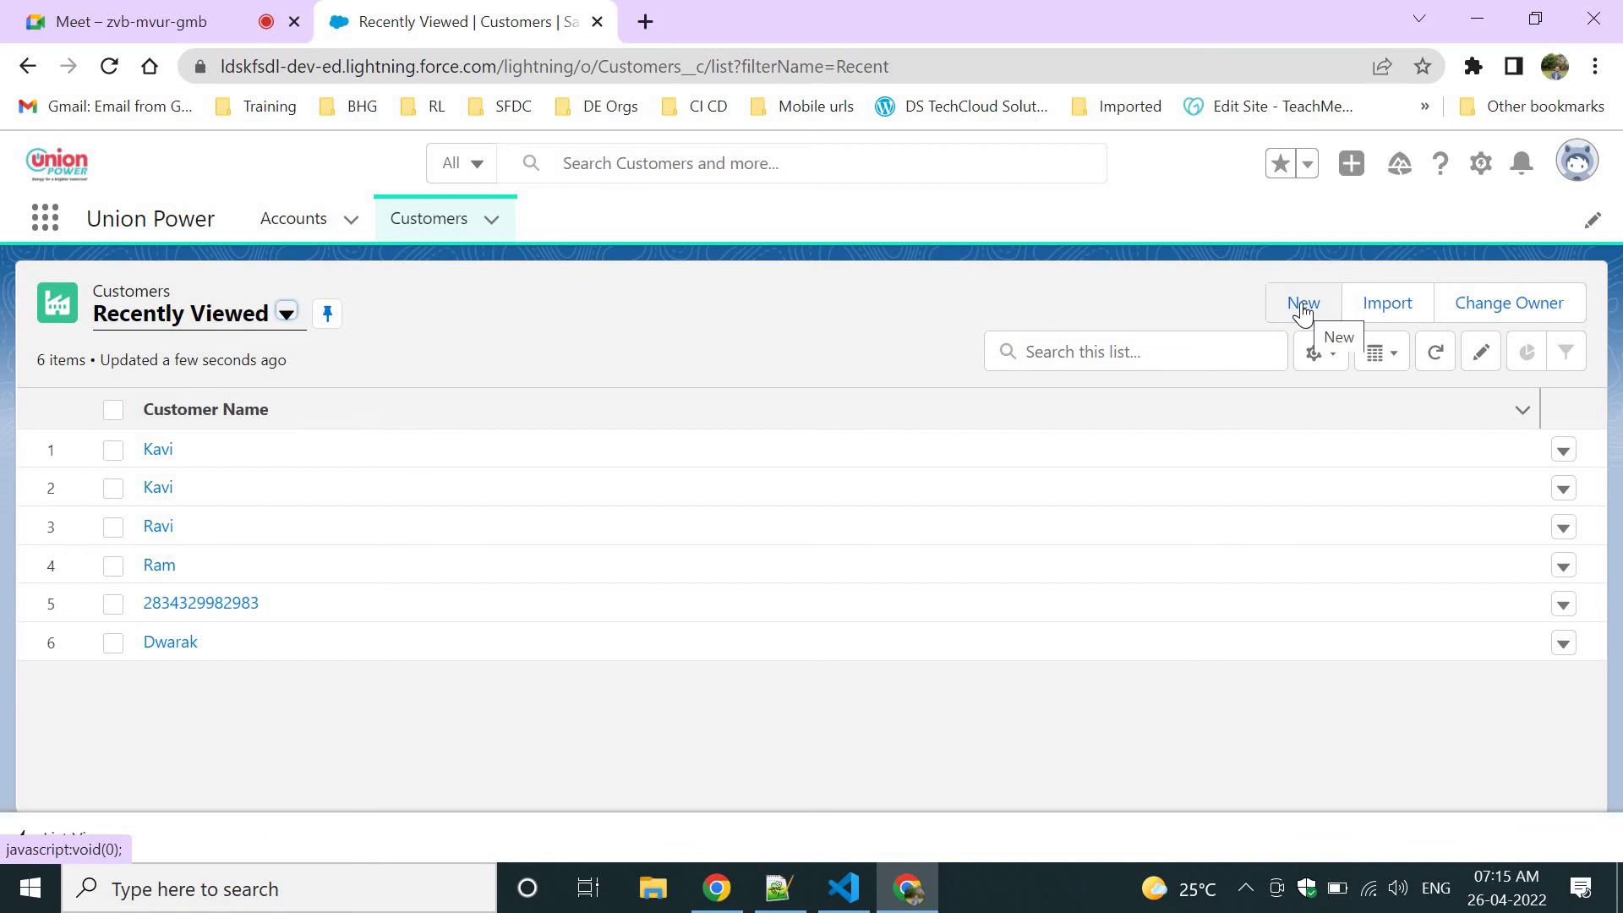
Switch the Customers list view to All customers.
{"action": "left_click", "coordinate": [1316, 353]}
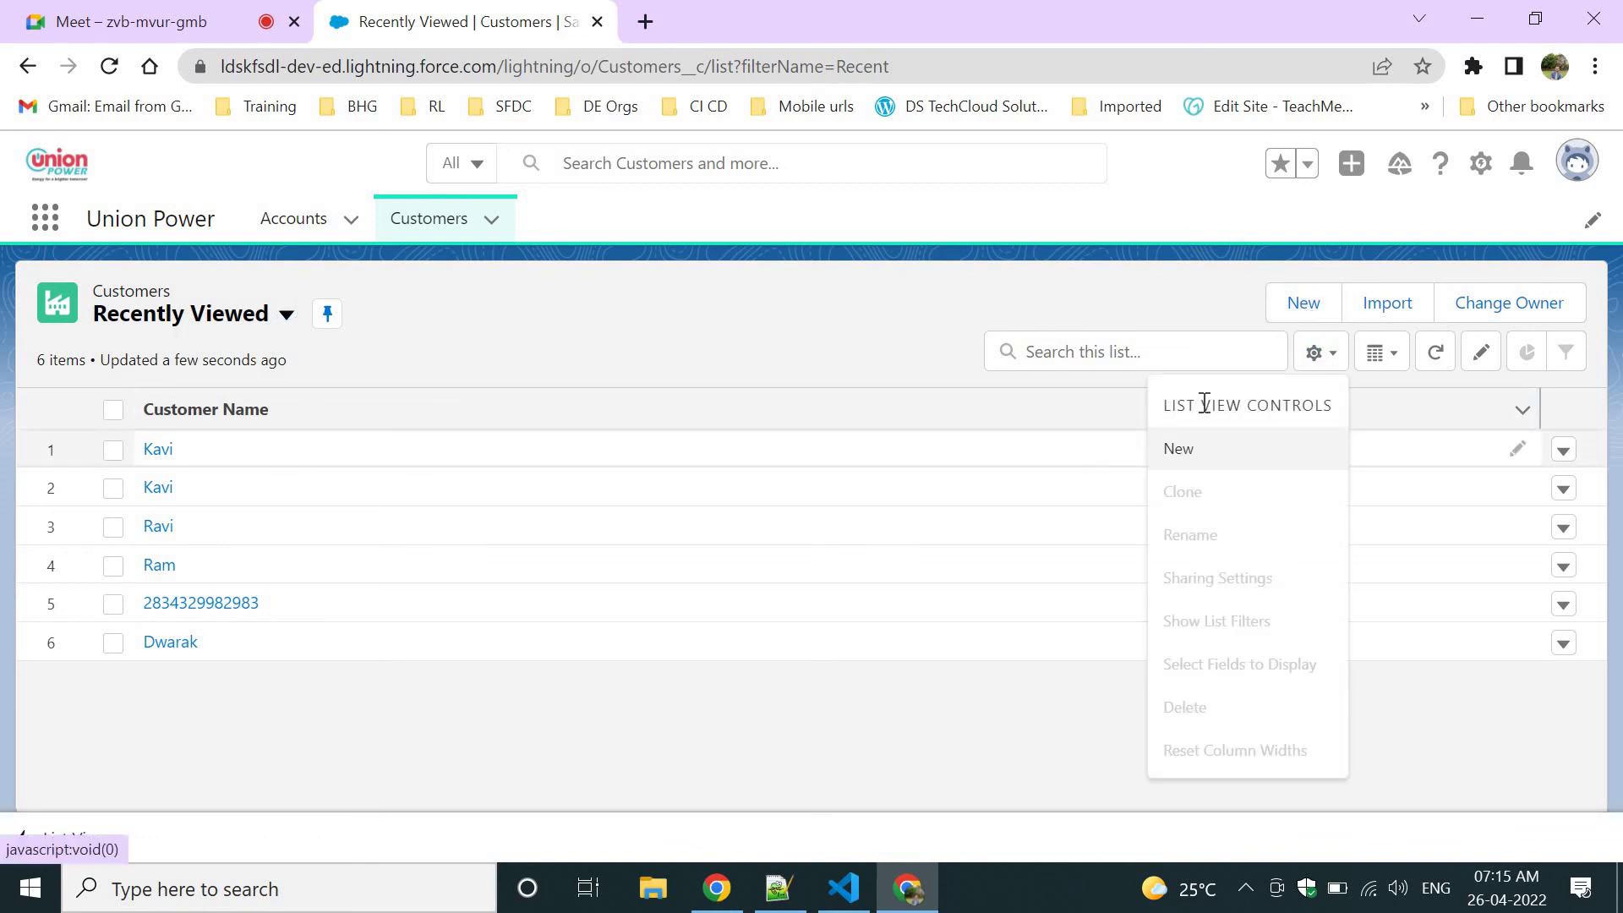
{"action": "left_click_drag", "start_coordinate": [1156, 407], "coordinate": [1341, 402]}
{"action": "left_click", "coordinate": [906, 381]}
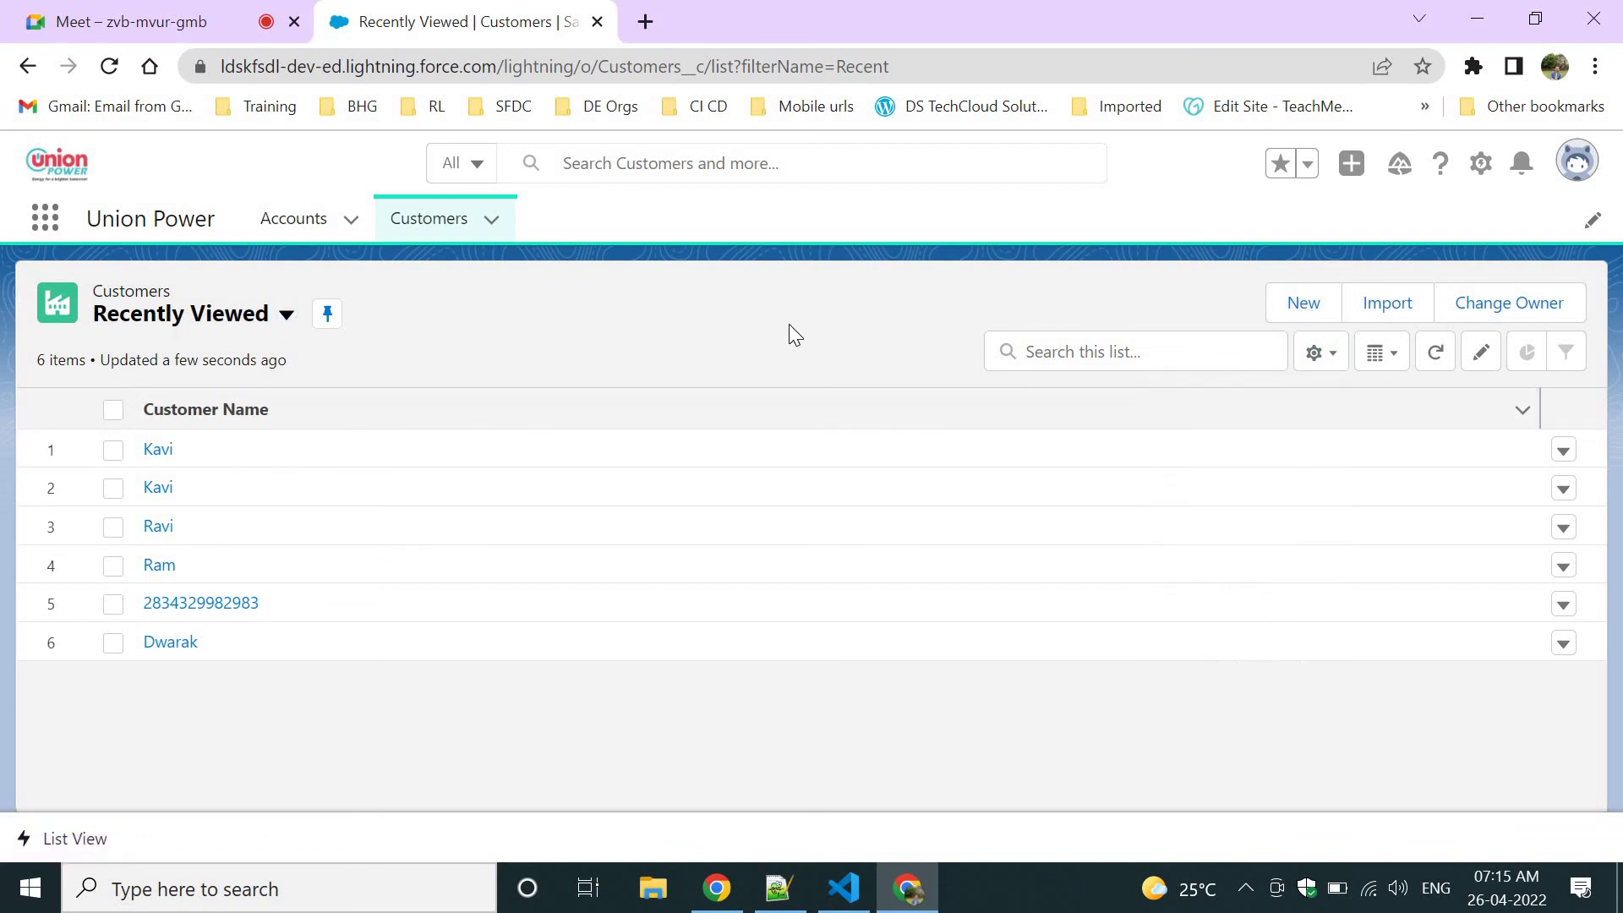
{"action": "left_click", "coordinate": [287, 313]}
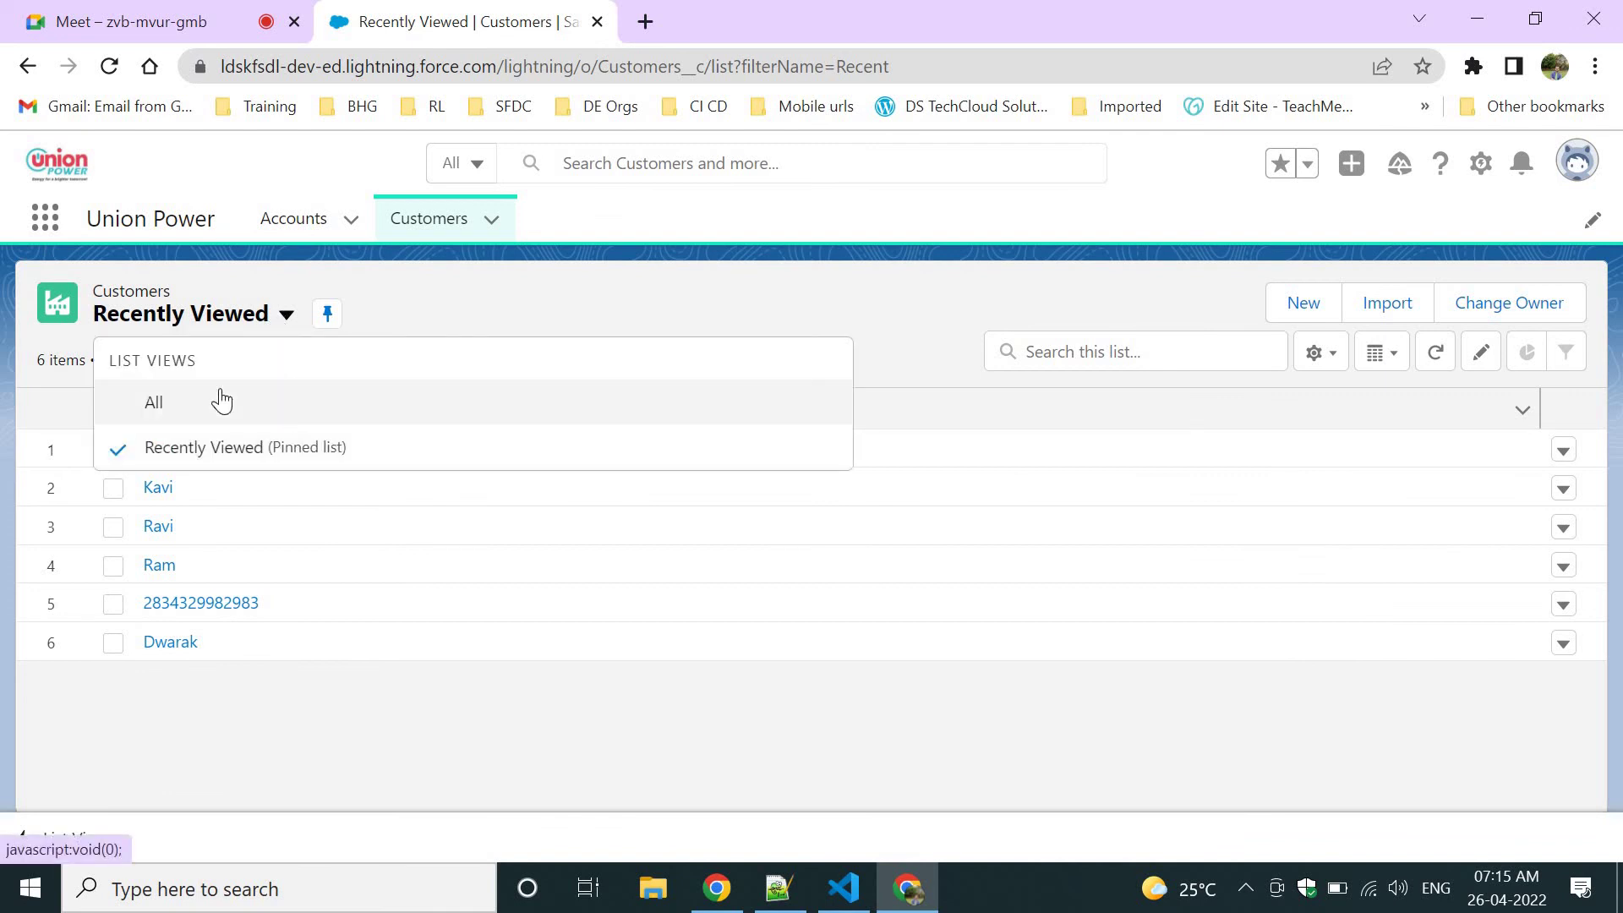
{"action": "left_click", "coordinate": [215, 400]}
Start a new list view from the List View Controls gear menu.
{"action": "left_click", "coordinate": [1316, 354]}
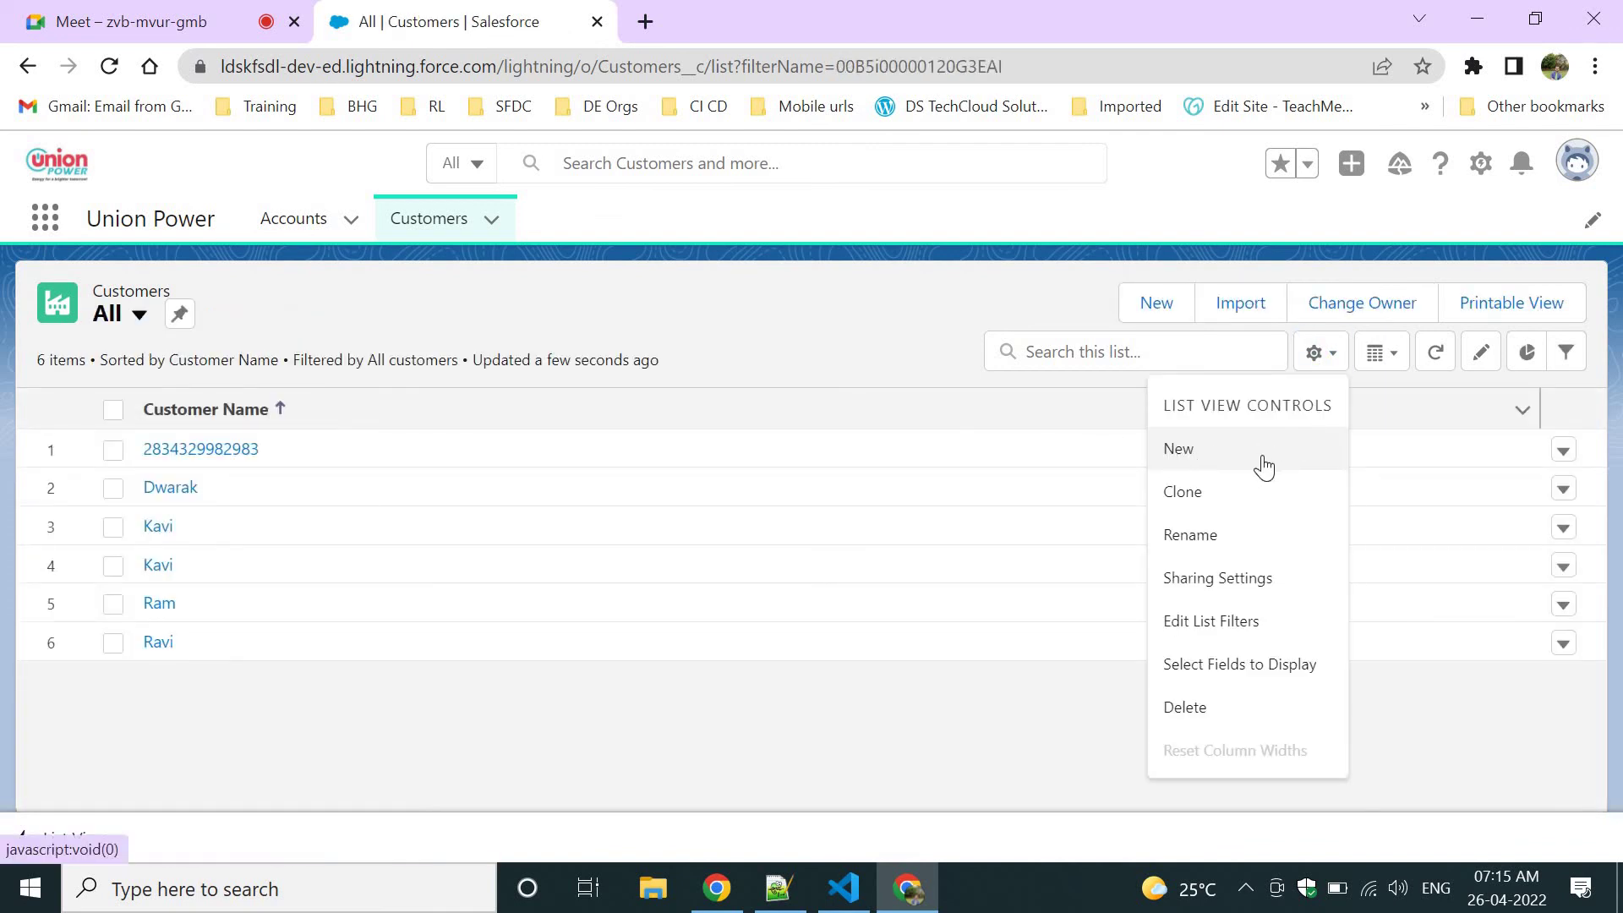
{"action": "triple_click", "coordinate": [1239, 398]}
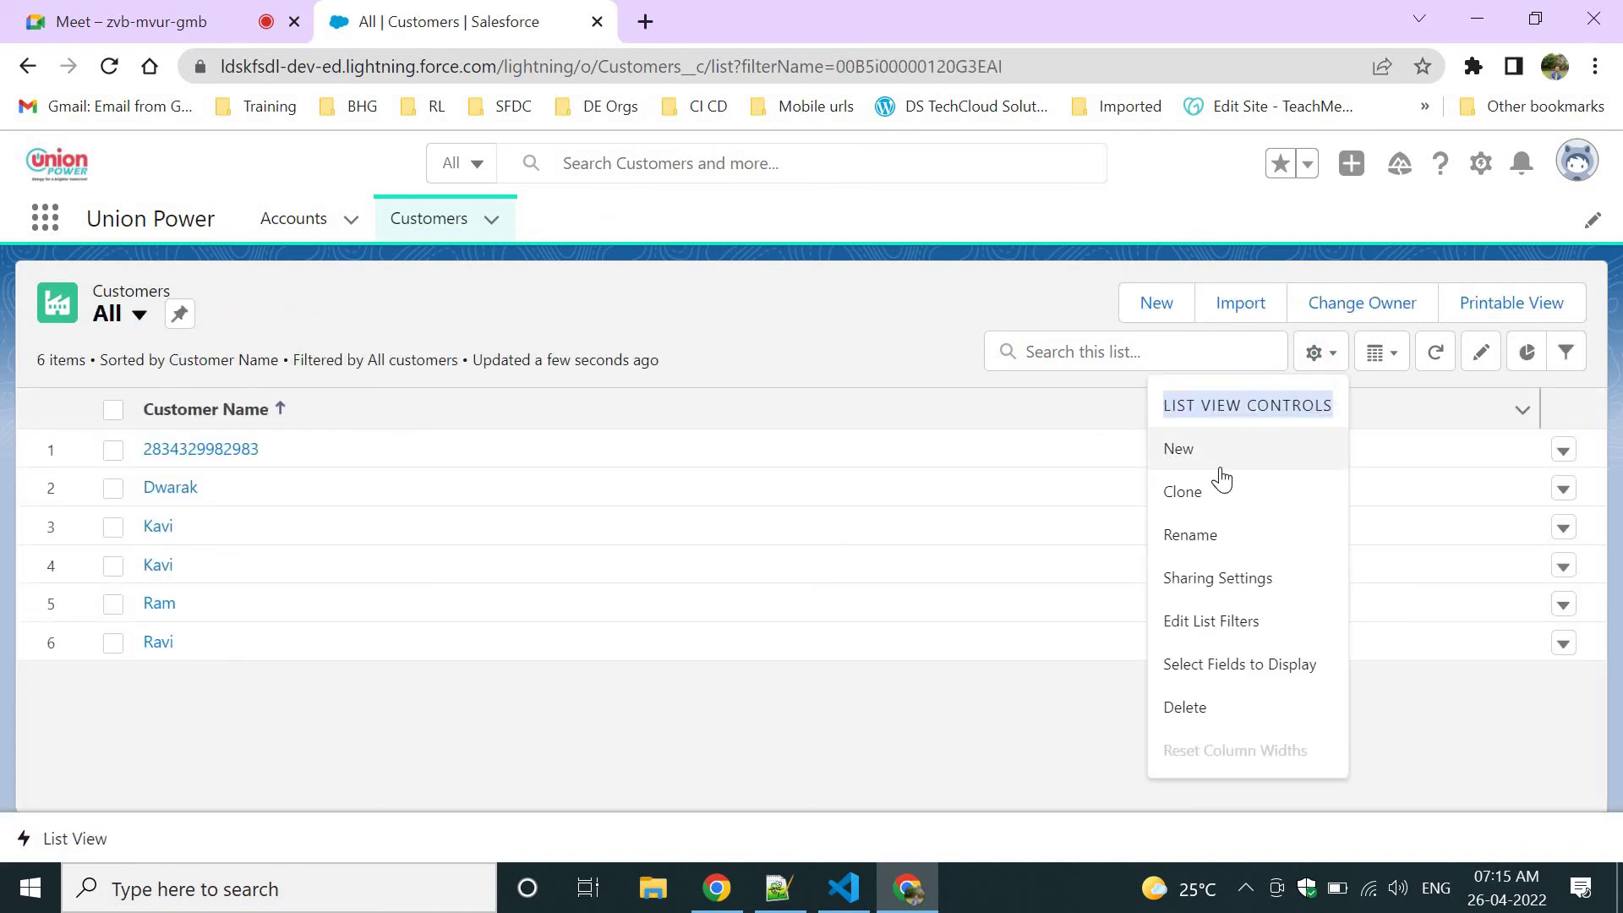
{"action": "left_click", "coordinate": [1220, 475]}
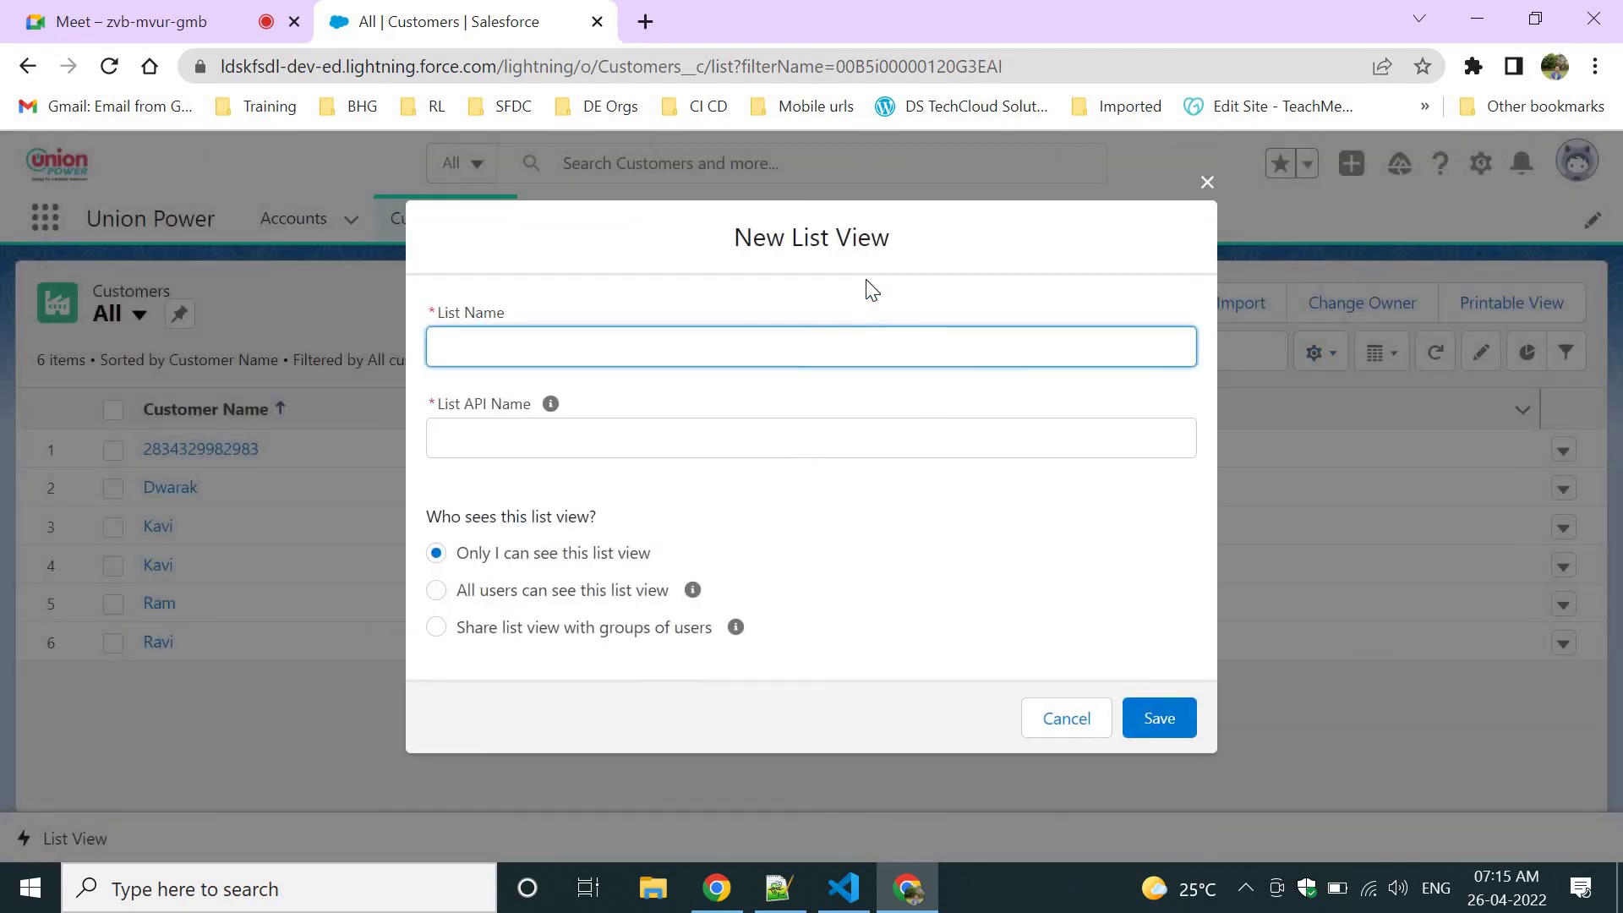
{"action": "left_click", "coordinate": [862, 247]}
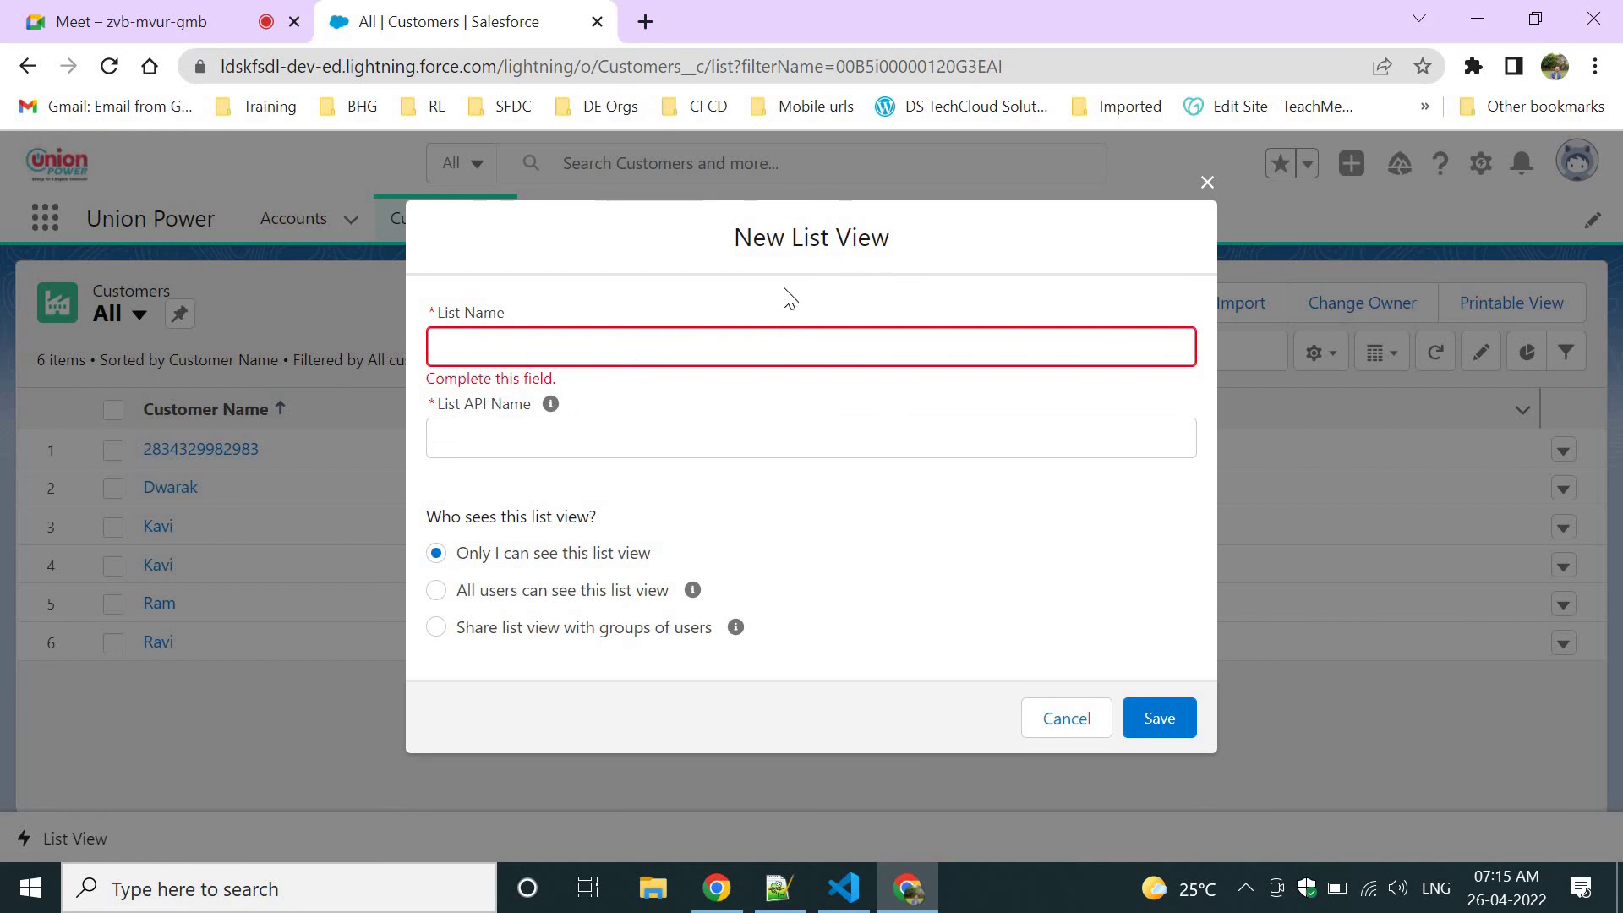
Admit the waiting participant into the video meeting and return to Salesforce.
{"action": "key", "text": "ctrl+1"}
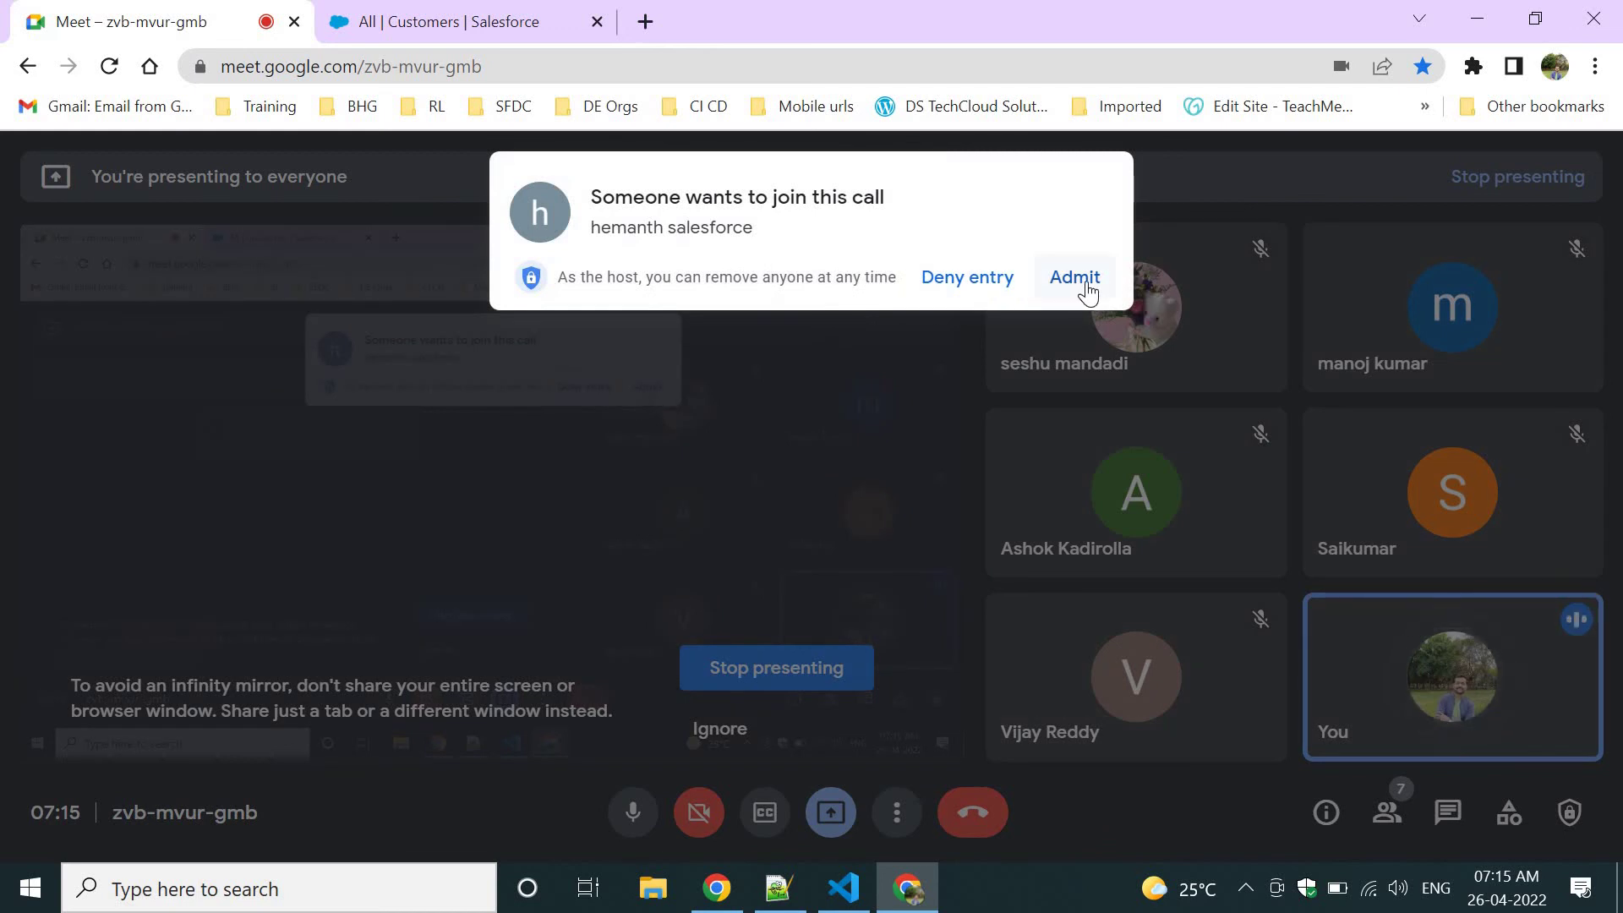
{"action": "left_click", "coordinate": [1075, 279]}
{"action": "left_click", "coordinate": [575, 10]}
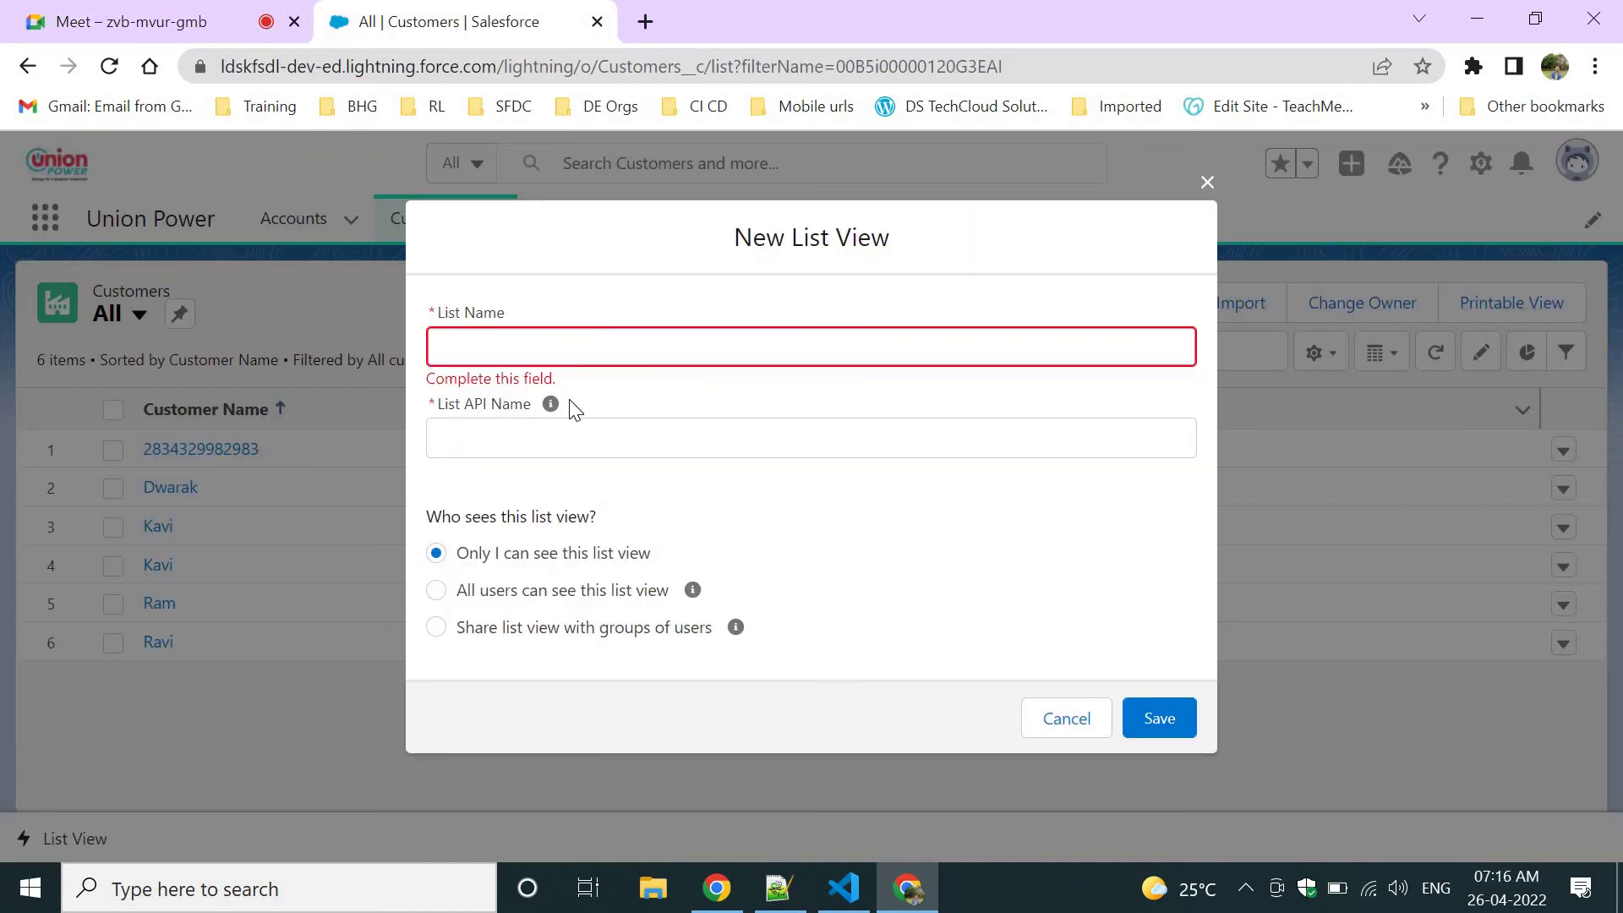
Name the list view 'Bangalore Customers' and share it with groups of users.
{"action": "left_click", "coordinate": [531, 356]}
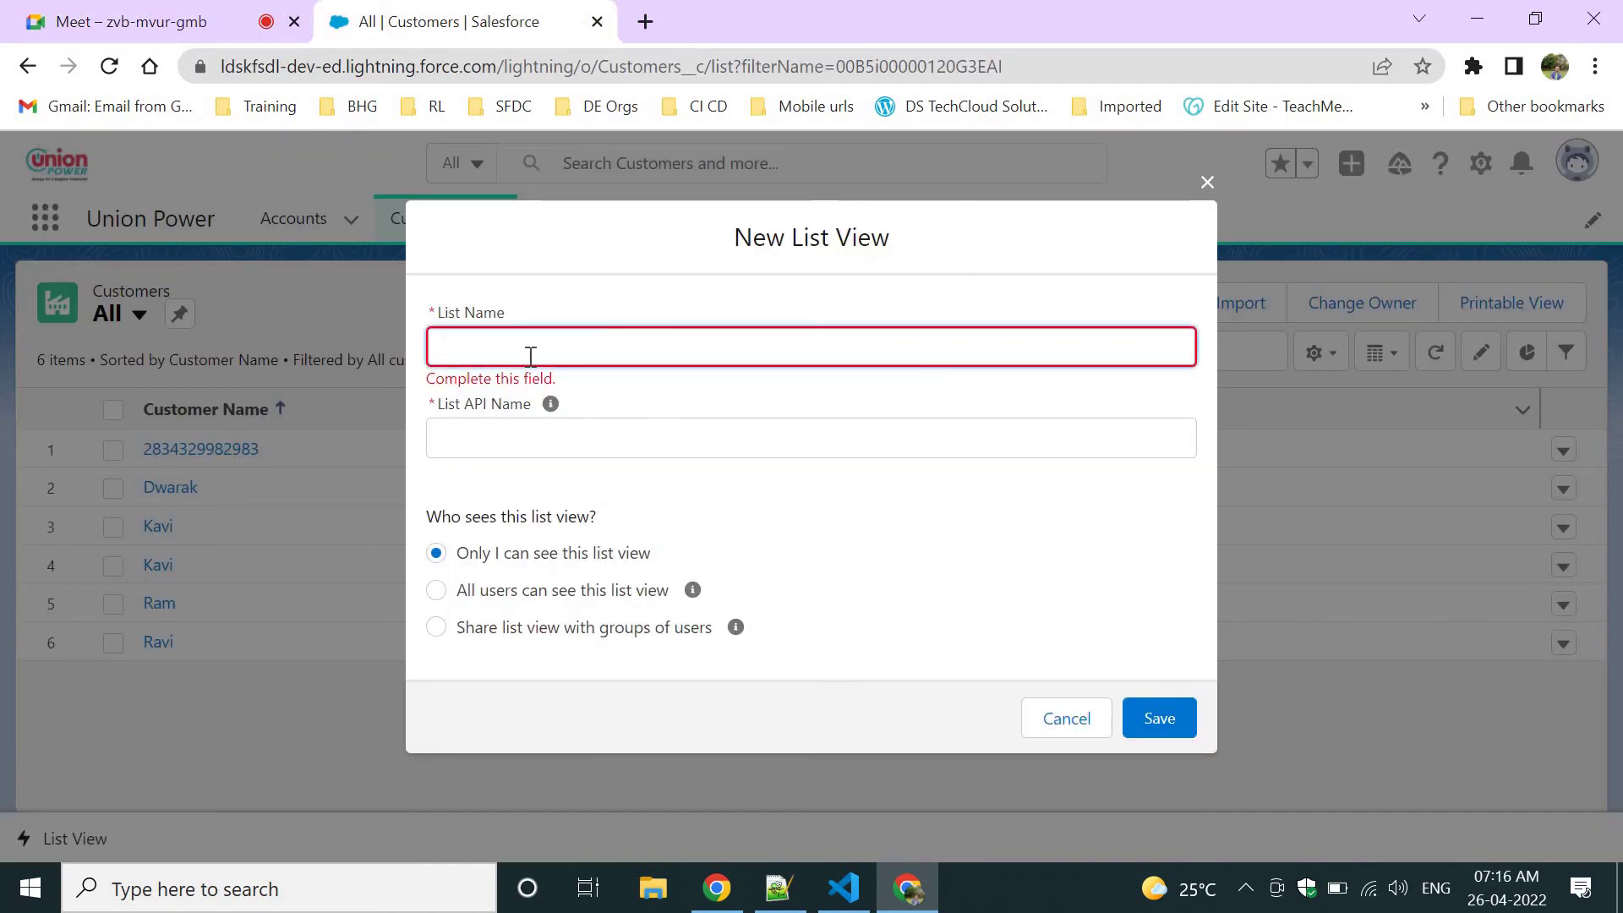
{"action": "type", "text": "Bn"}
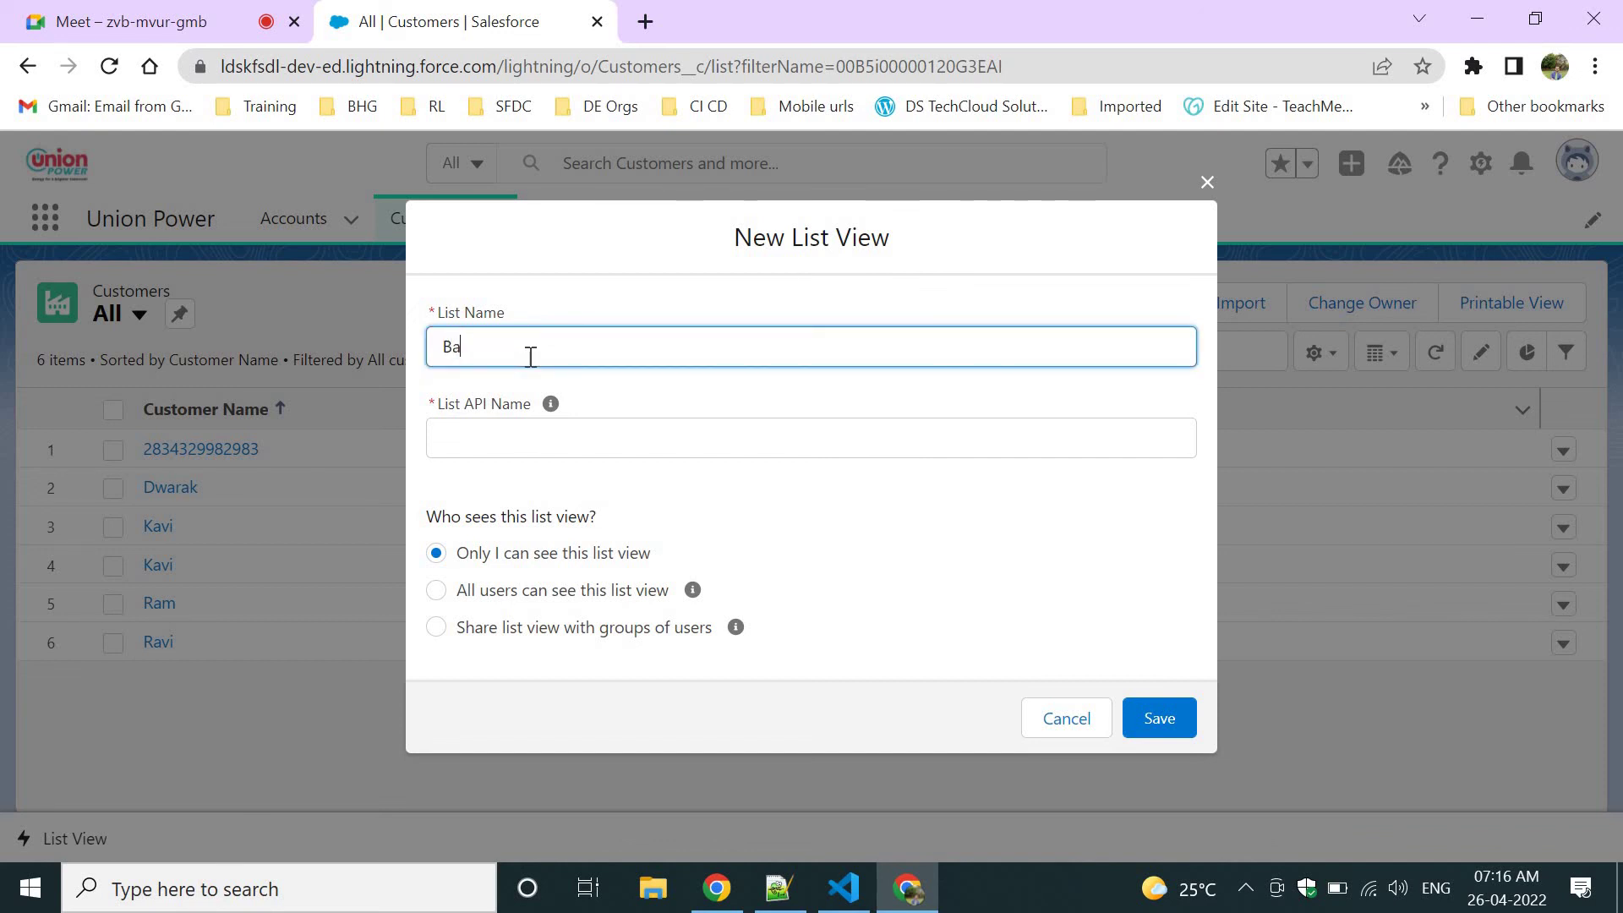
{"action": "type", "text": "ngalore G"}
{"action": "type", "text": "ustomers"}
{"action": "key", "text": "Tab"}
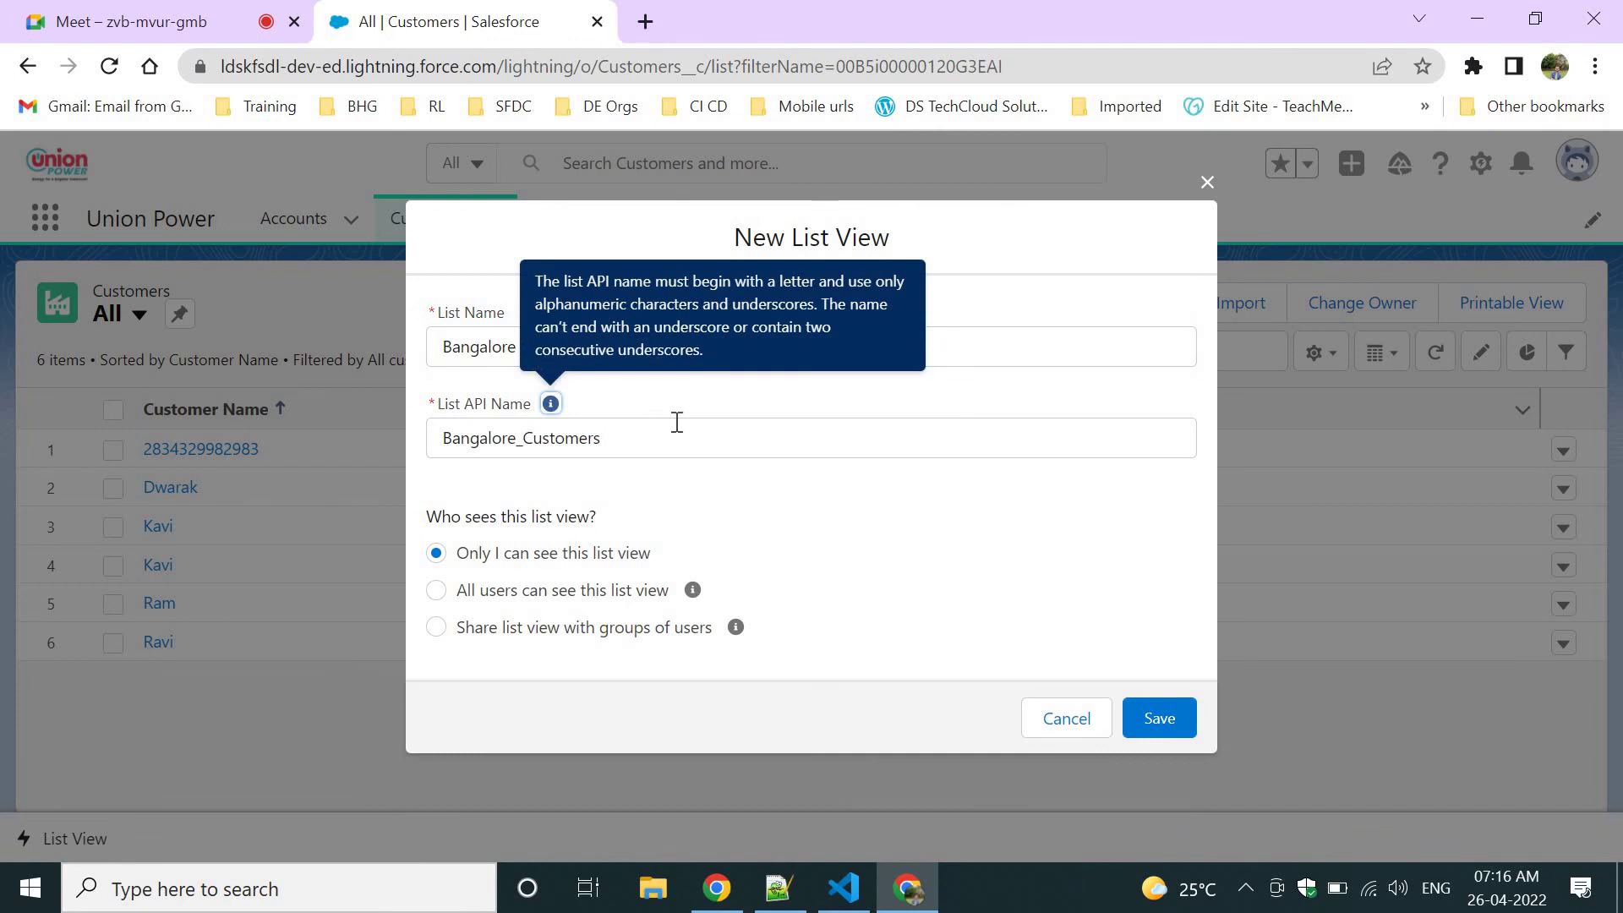
{"action": "left_click", "coordinate": [644, 321]}
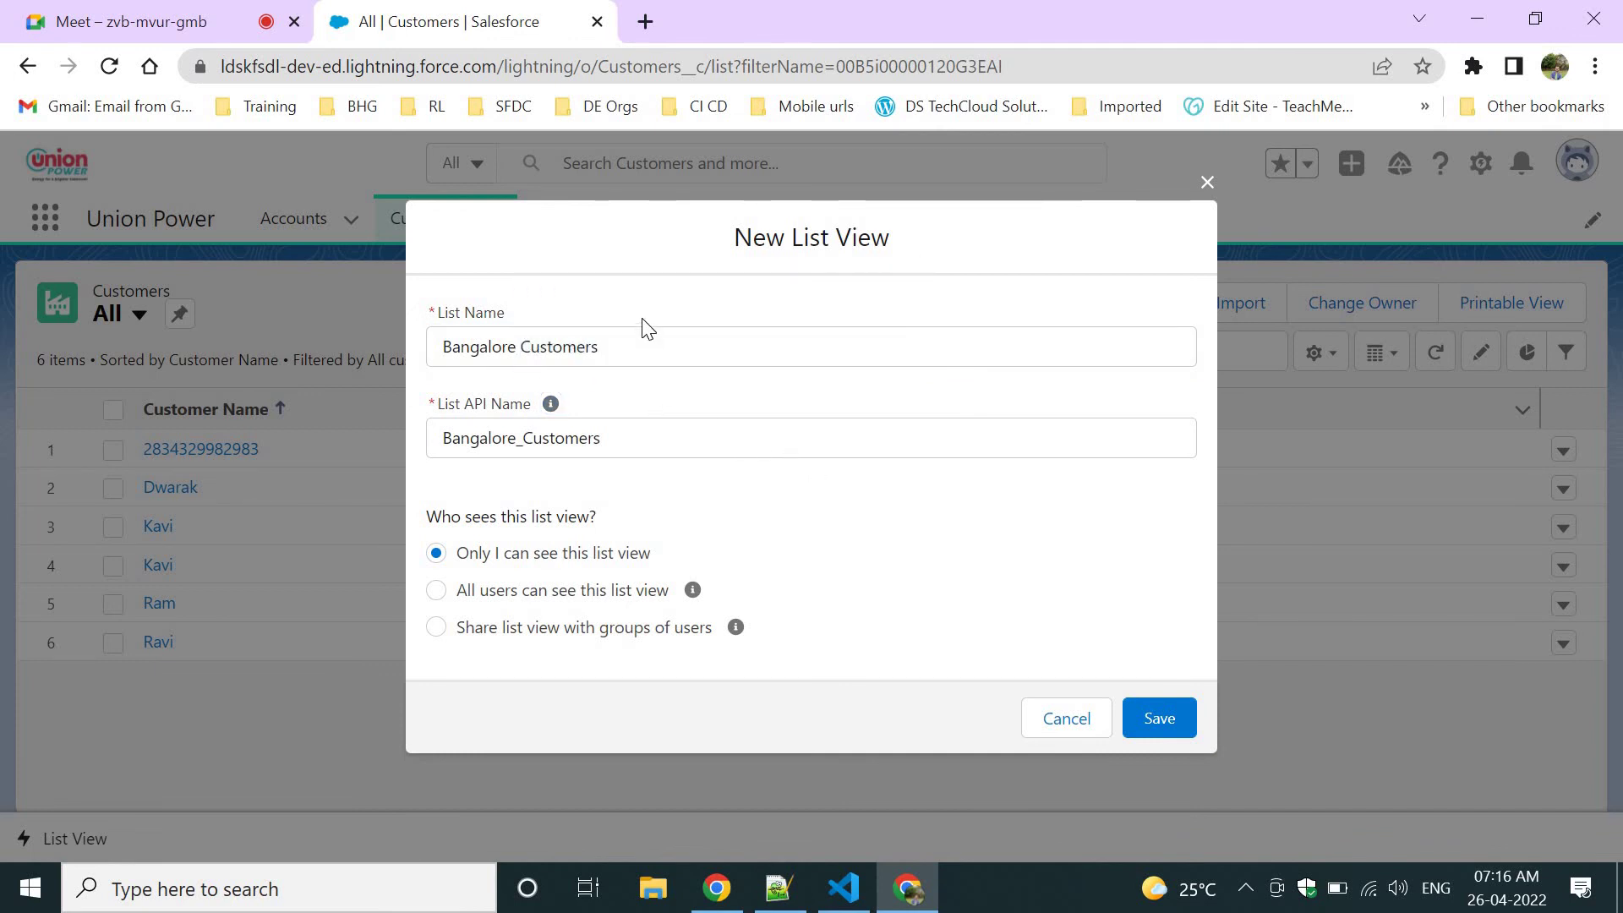
{"action": "left_click_drag", "start_coordinate": [458, 565], "coordinate": [688, 570]}
{"action": "left_click", "coordinate": [482, 625]}
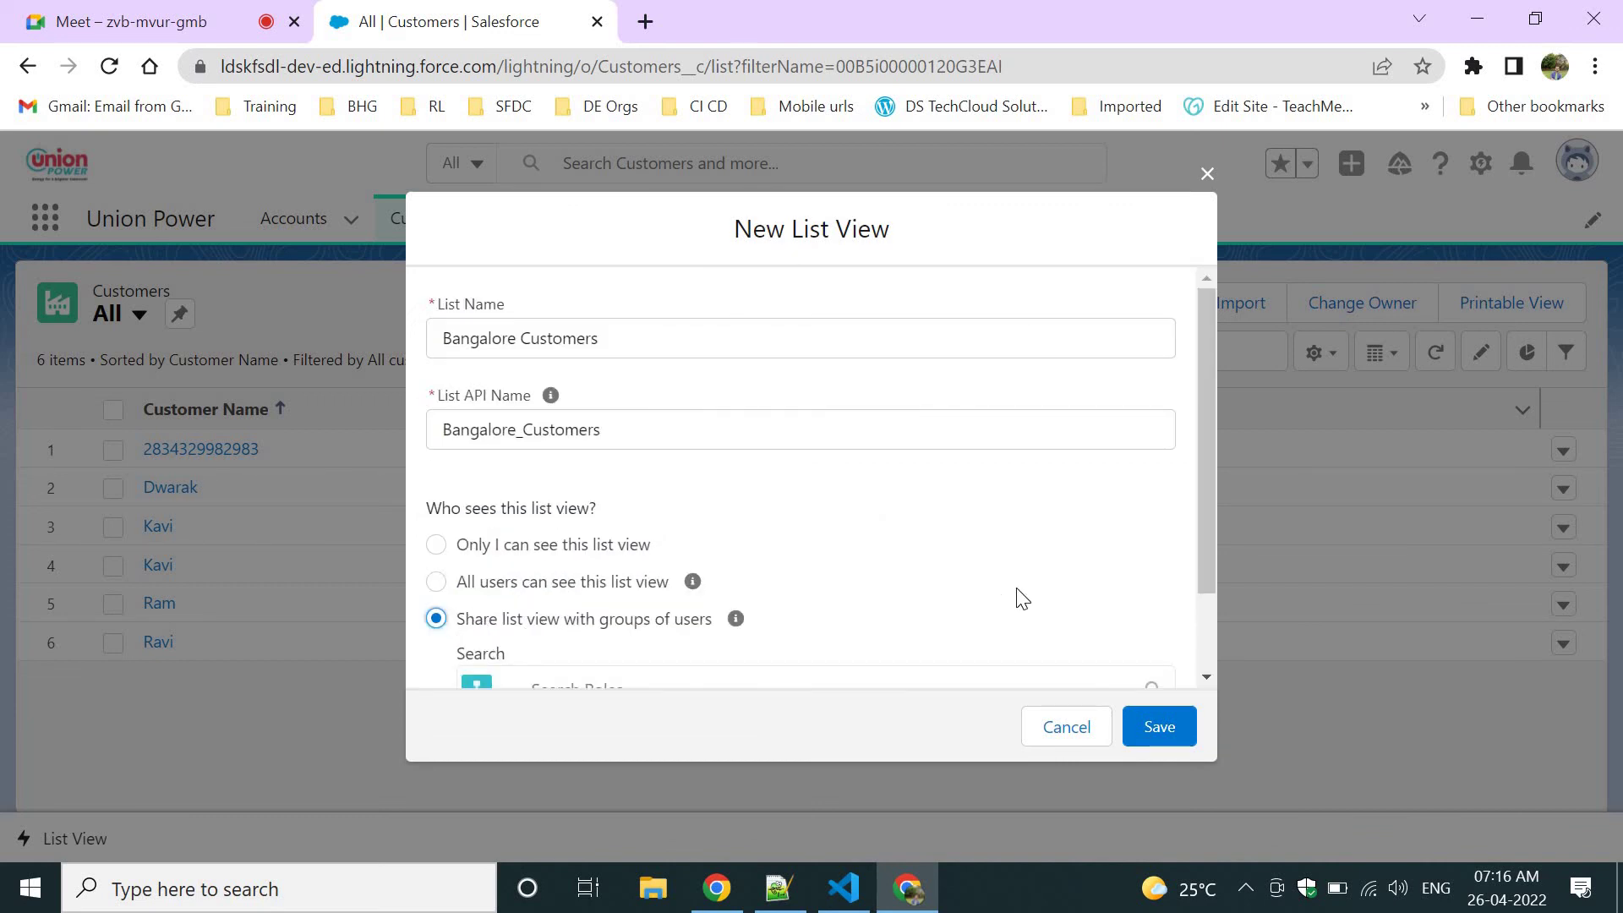
Choose Roles as the group type for sharing the list view.
{"action": "scroll", "coordinate": [1017, 579], "scroll_direction": "down", "scroll_amount": 1}
{"action": "scroll", "coordinate": [1017, 573], "scroll_direction": "down", "scroll_amount": 1}
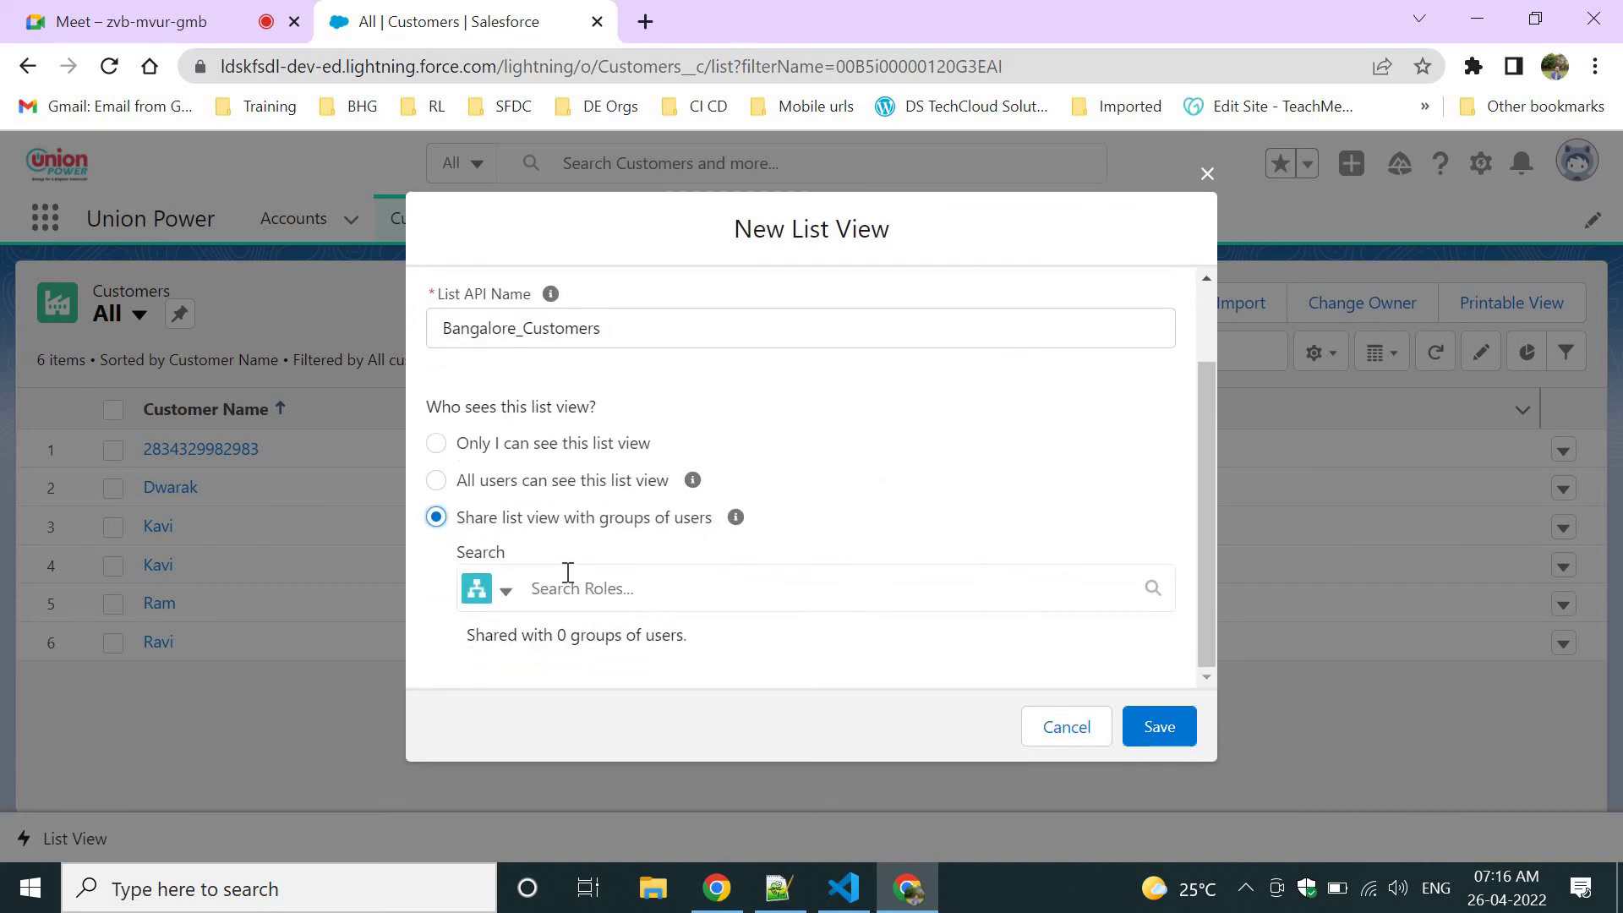
{"action": "left_click", "coordinate": [490, 599]}
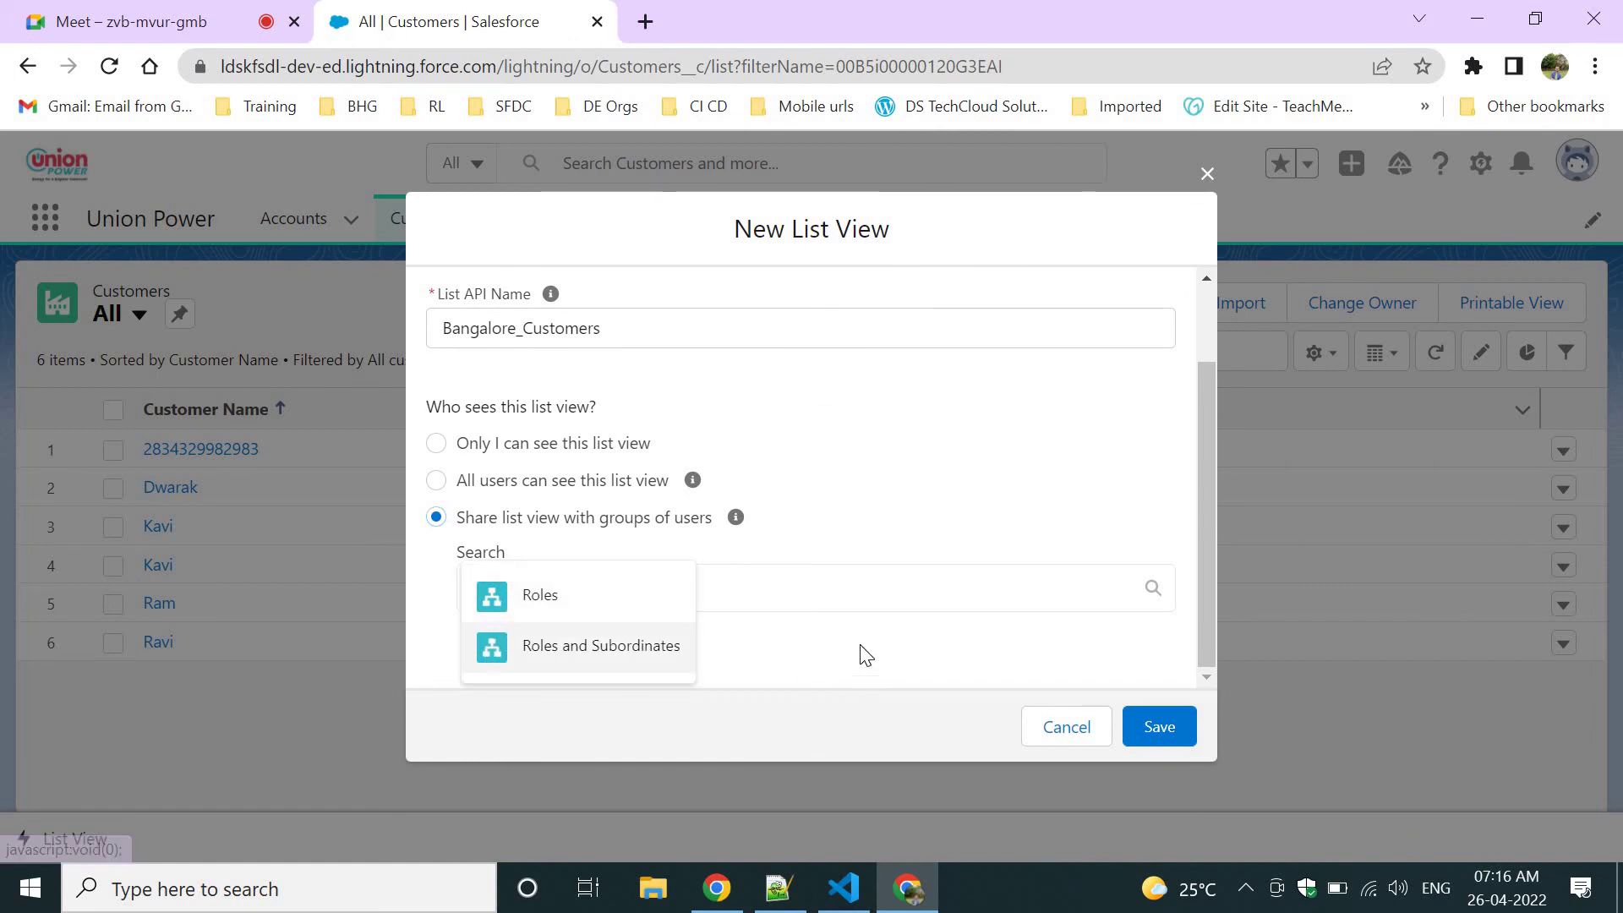
{"action": "left_click", "coordinate": [564, 594]}
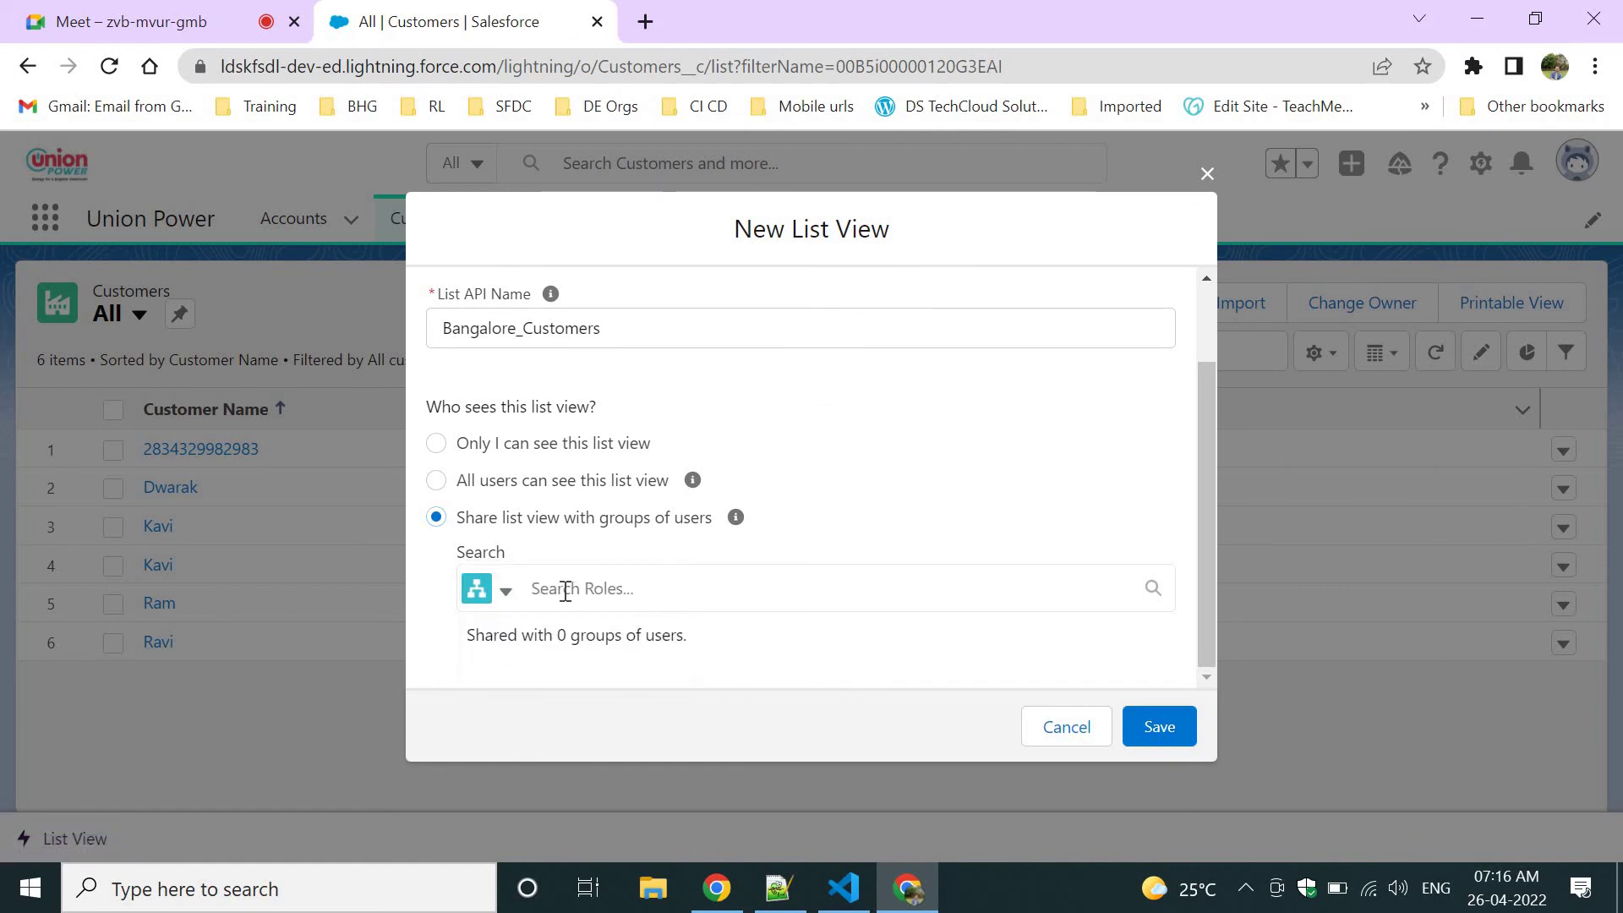
{"action": "left_click", "coordinate": [506, 593]}
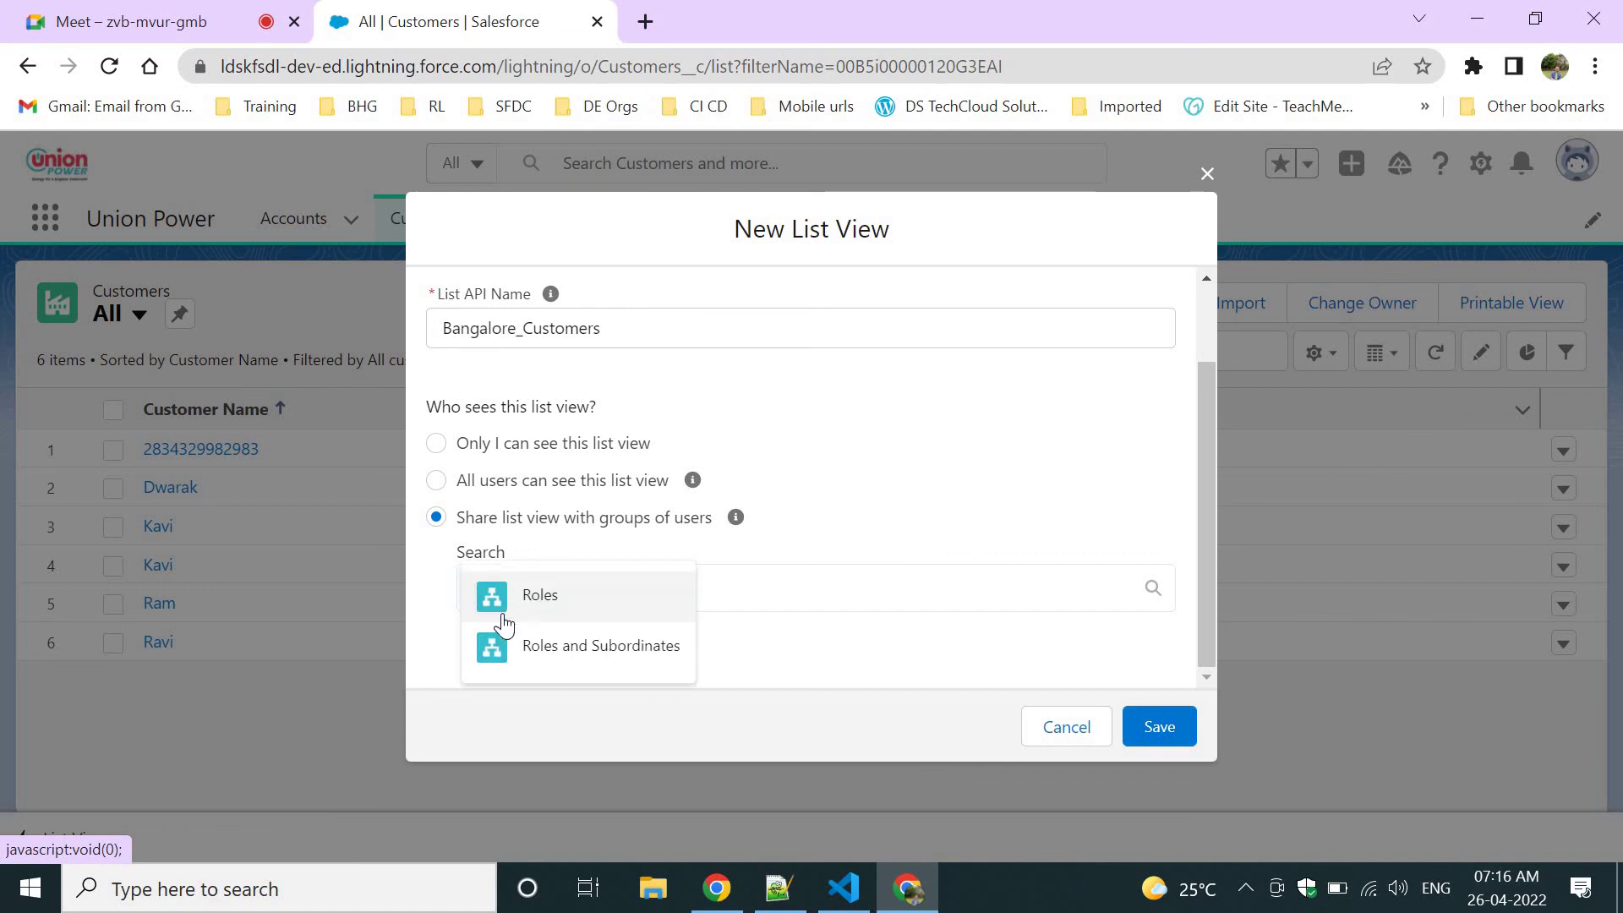
{"action": "left_click", "coordinate": [553, 597]}
{"action": "left_click", "coordinate": [594, 589]}
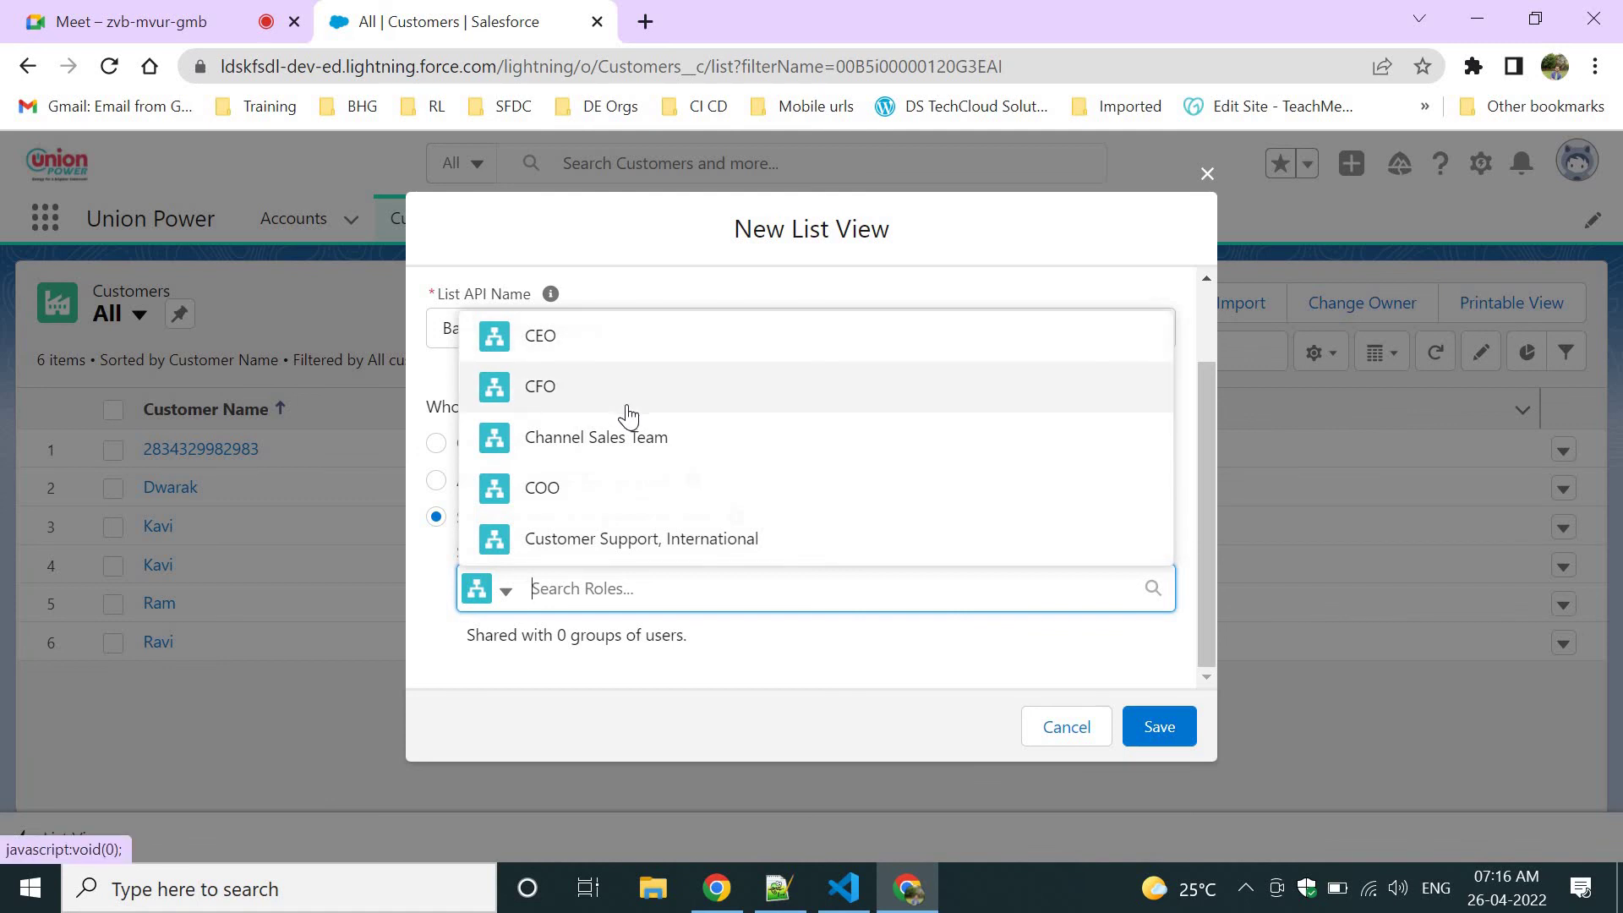
{"action": "left_click", "coordinate": [505, 592]}
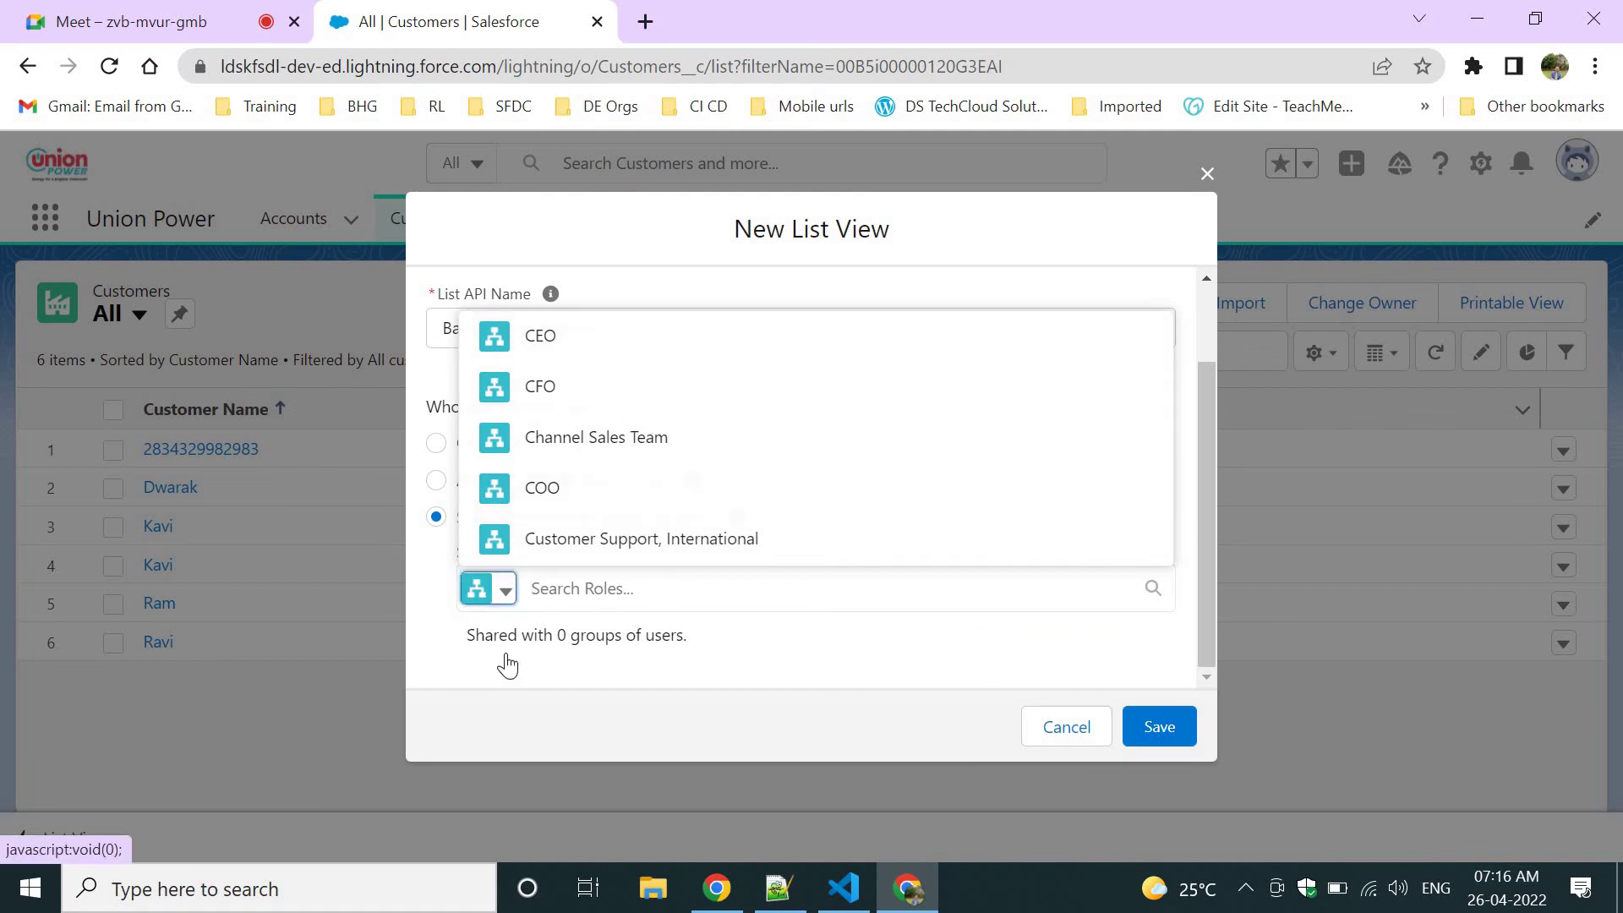
{"action": "left_click", "coordinate": [542, 666]}
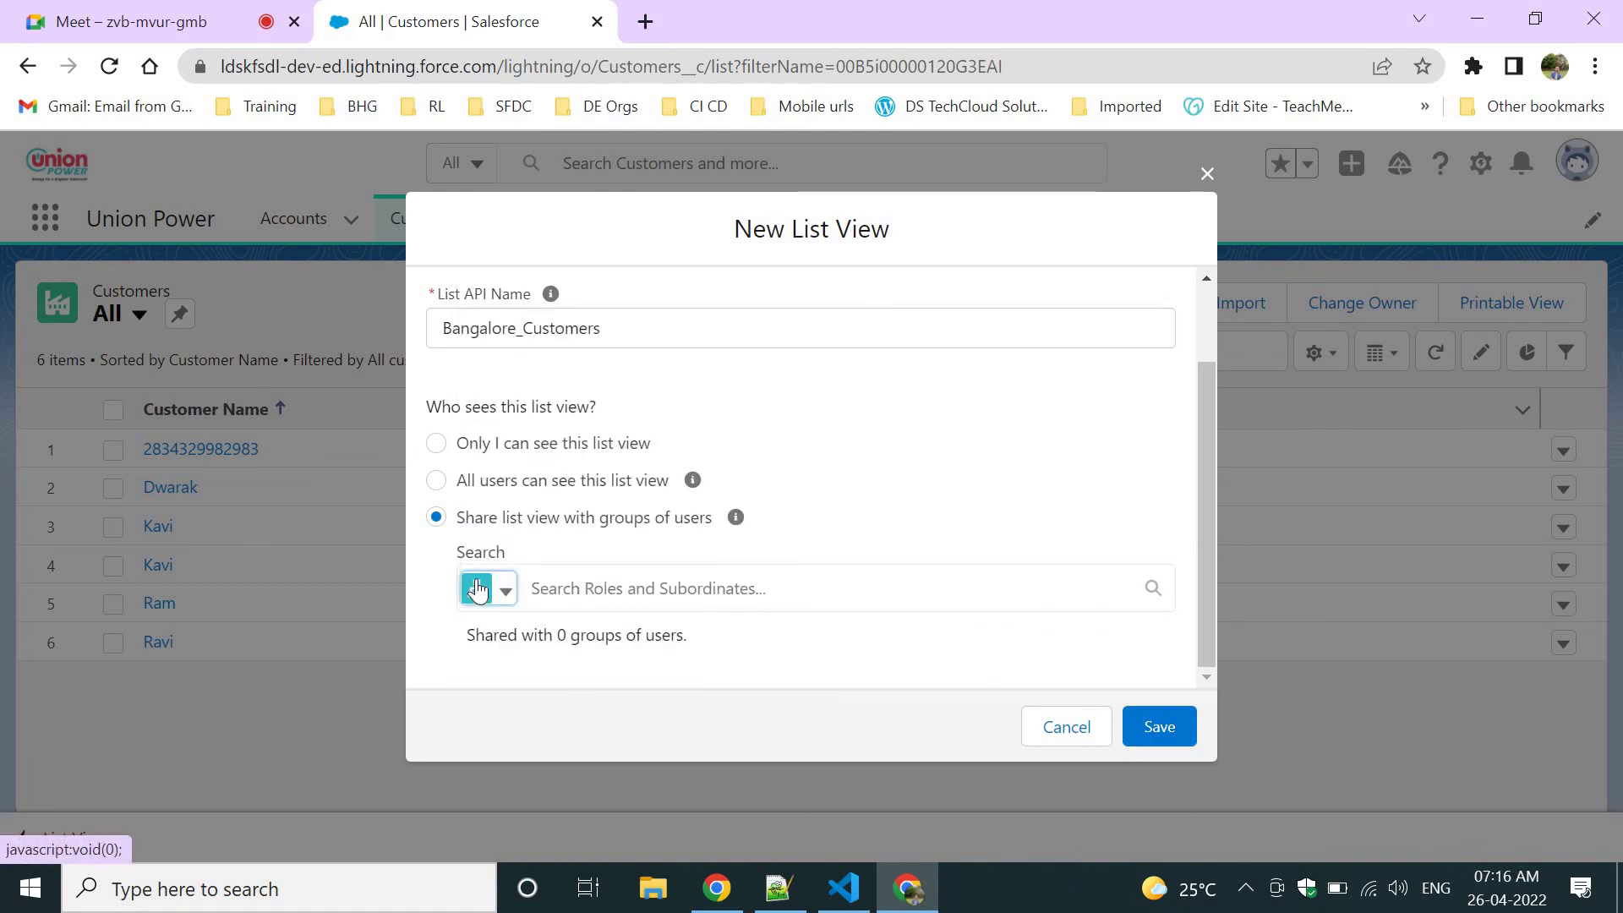
{"action": "left_click", "coordinate": [489, 592]}
{"action": "left_click", "coordinate": [489, 615]}
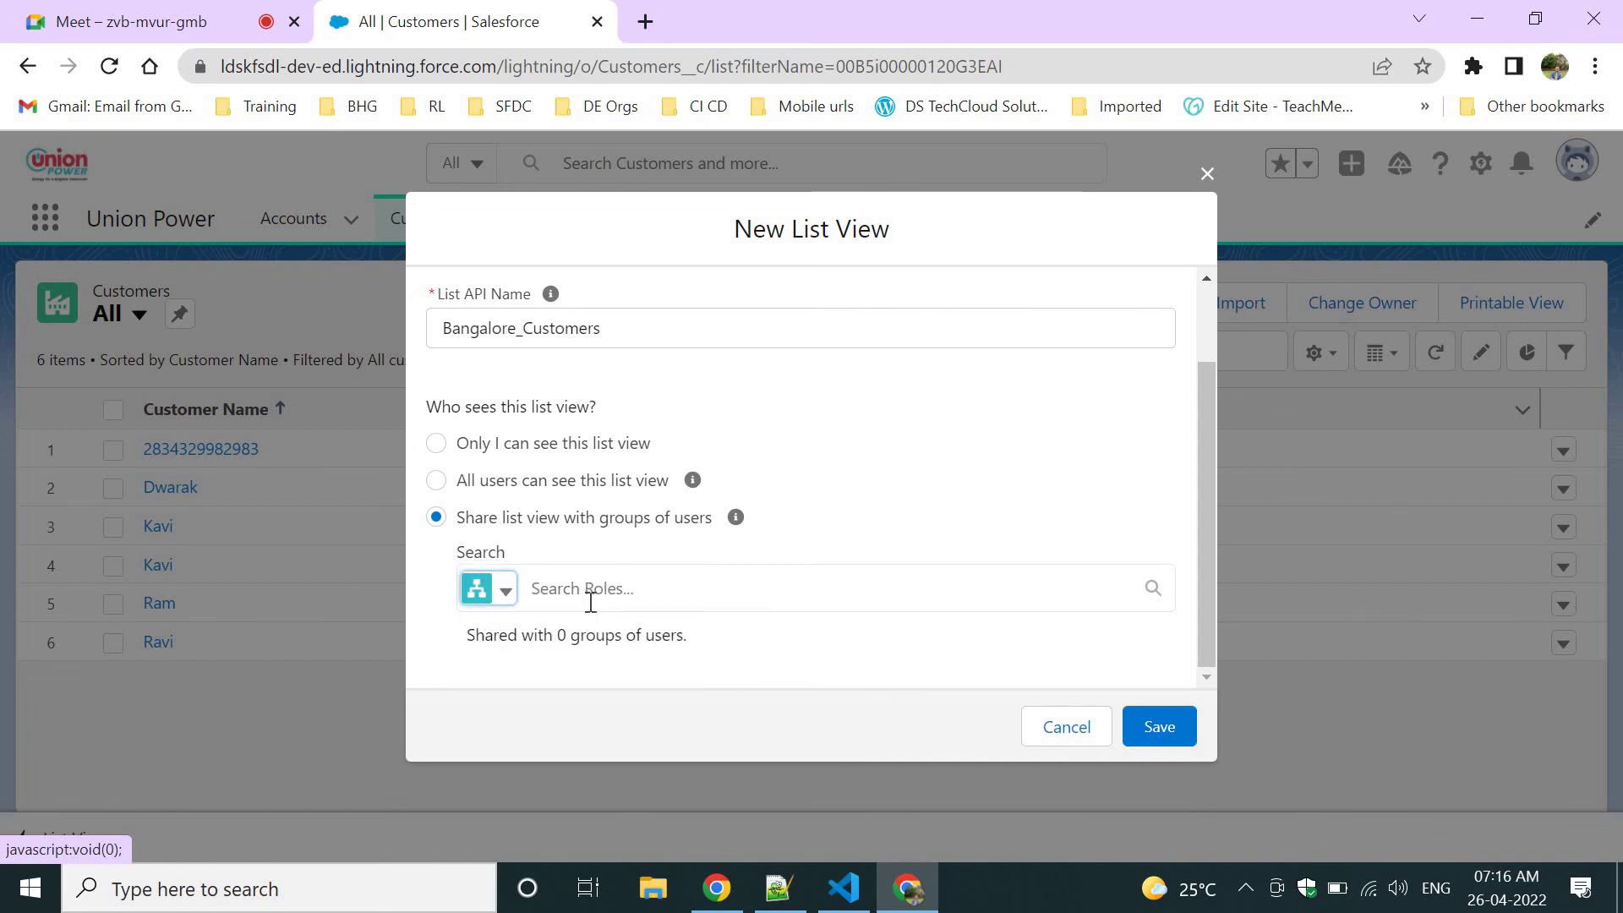
{"action": "left_click", "coordinate": [590, 601]}
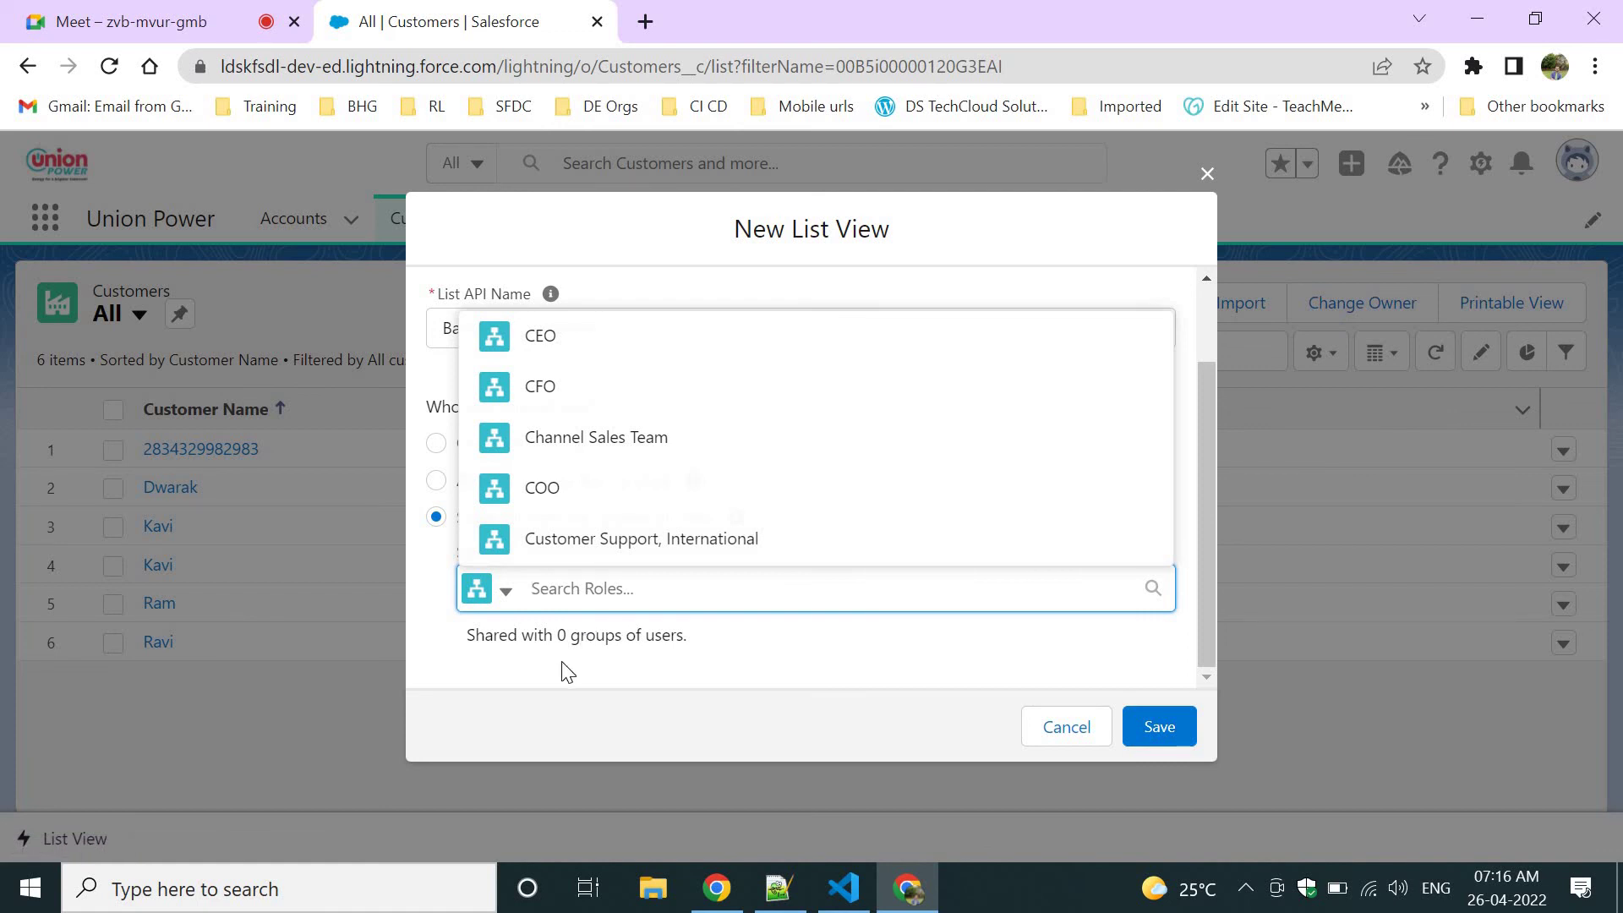
Share the list view with the Director, Channel Sales and CEO roles.
{"action": "type", "text": "Sys"}
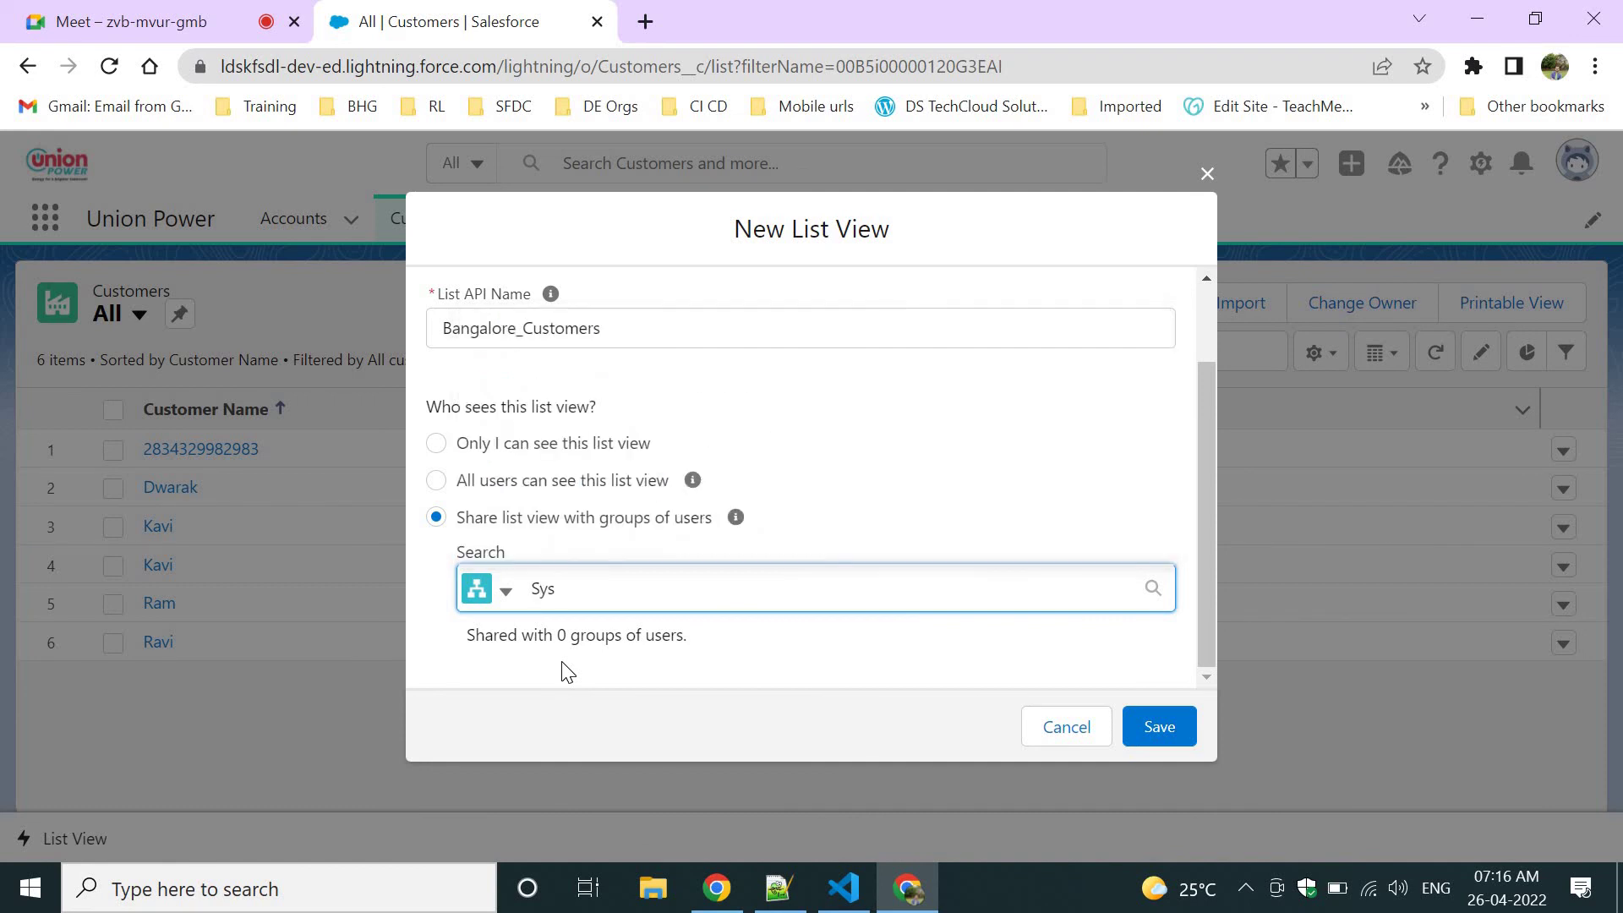
{"action": "key", "text": "BackSpace"}
{"action": "key", "text": "BackSpace"}
{"action": "key", "text": "BackSpace"}
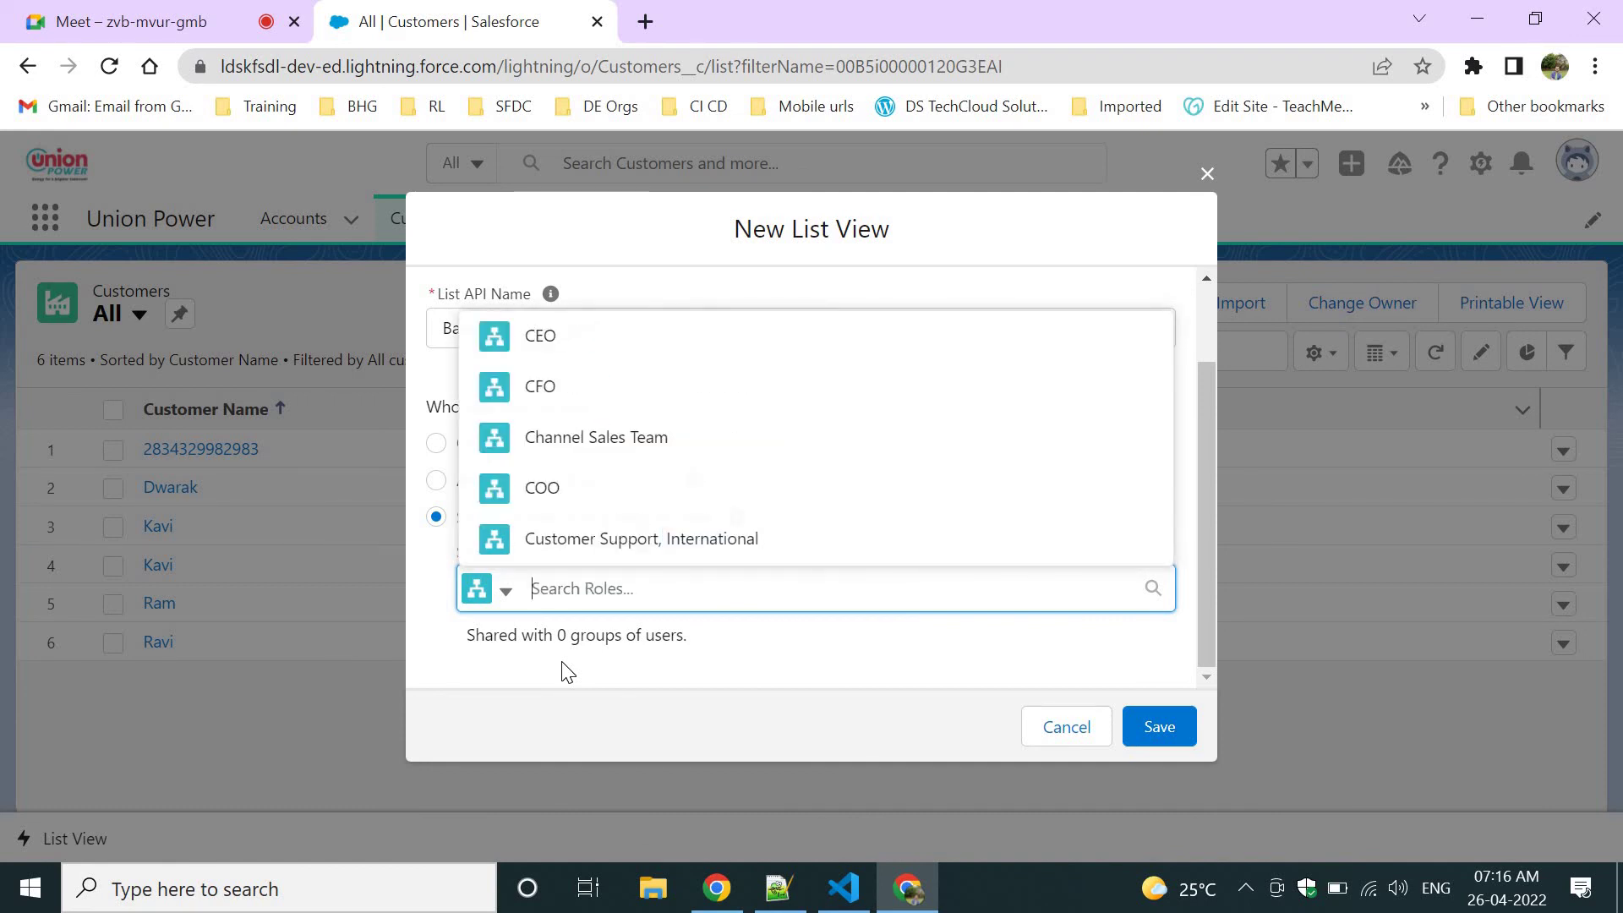
{"action": "type", "text": "director"}
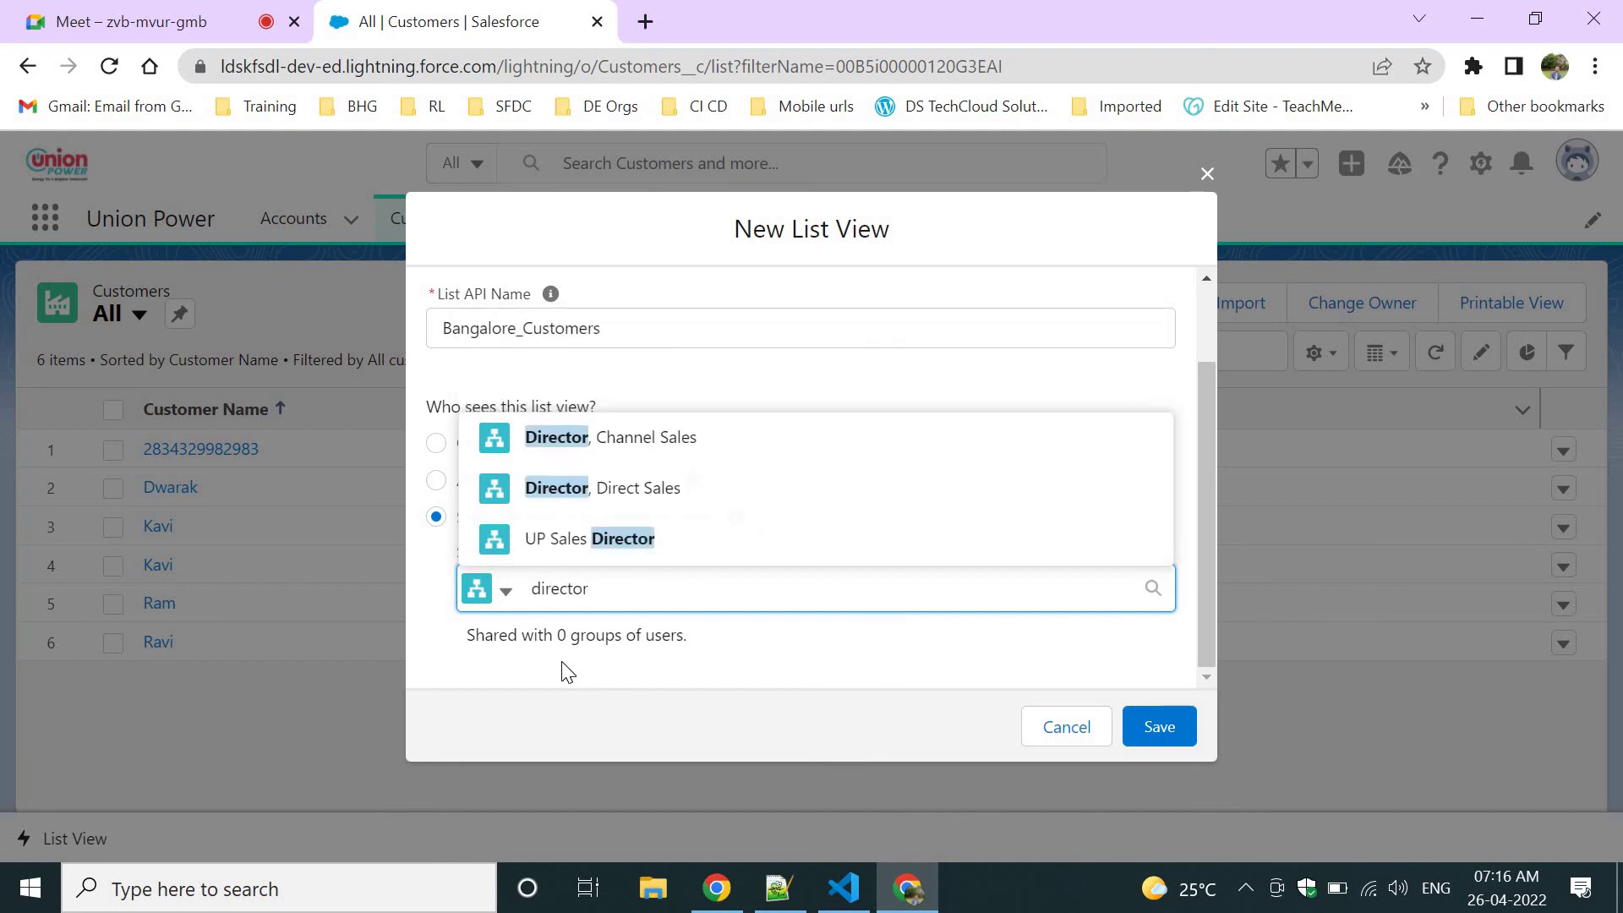
{"action": "left_click", "coordinate": [633, 446]}
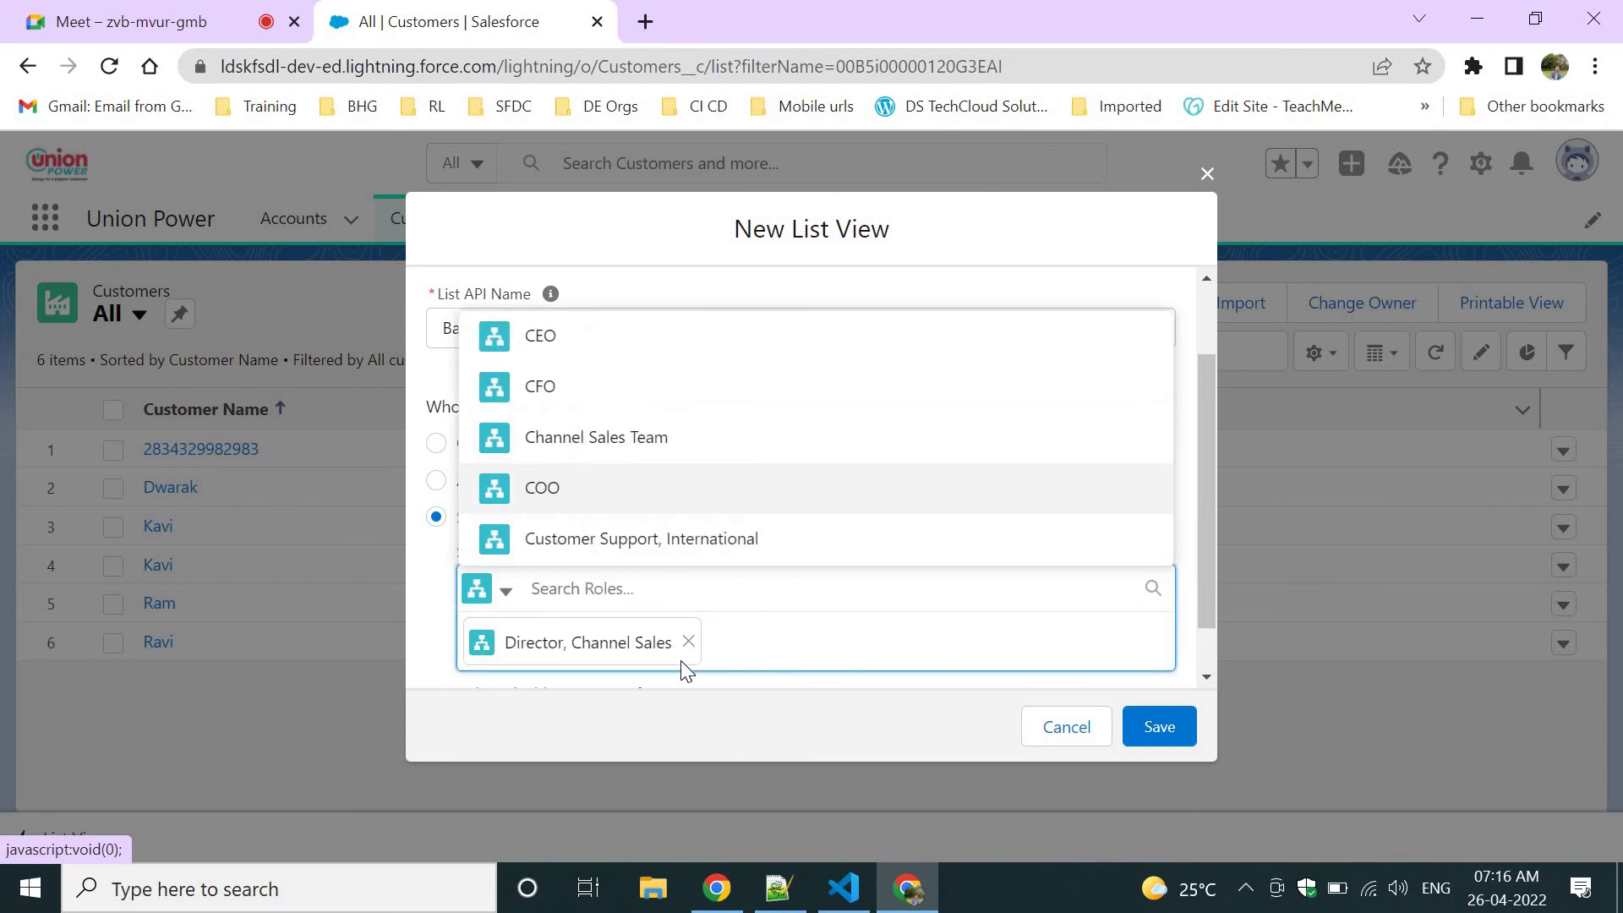
{"action": "left_click", "coordinate": [997, 522]}
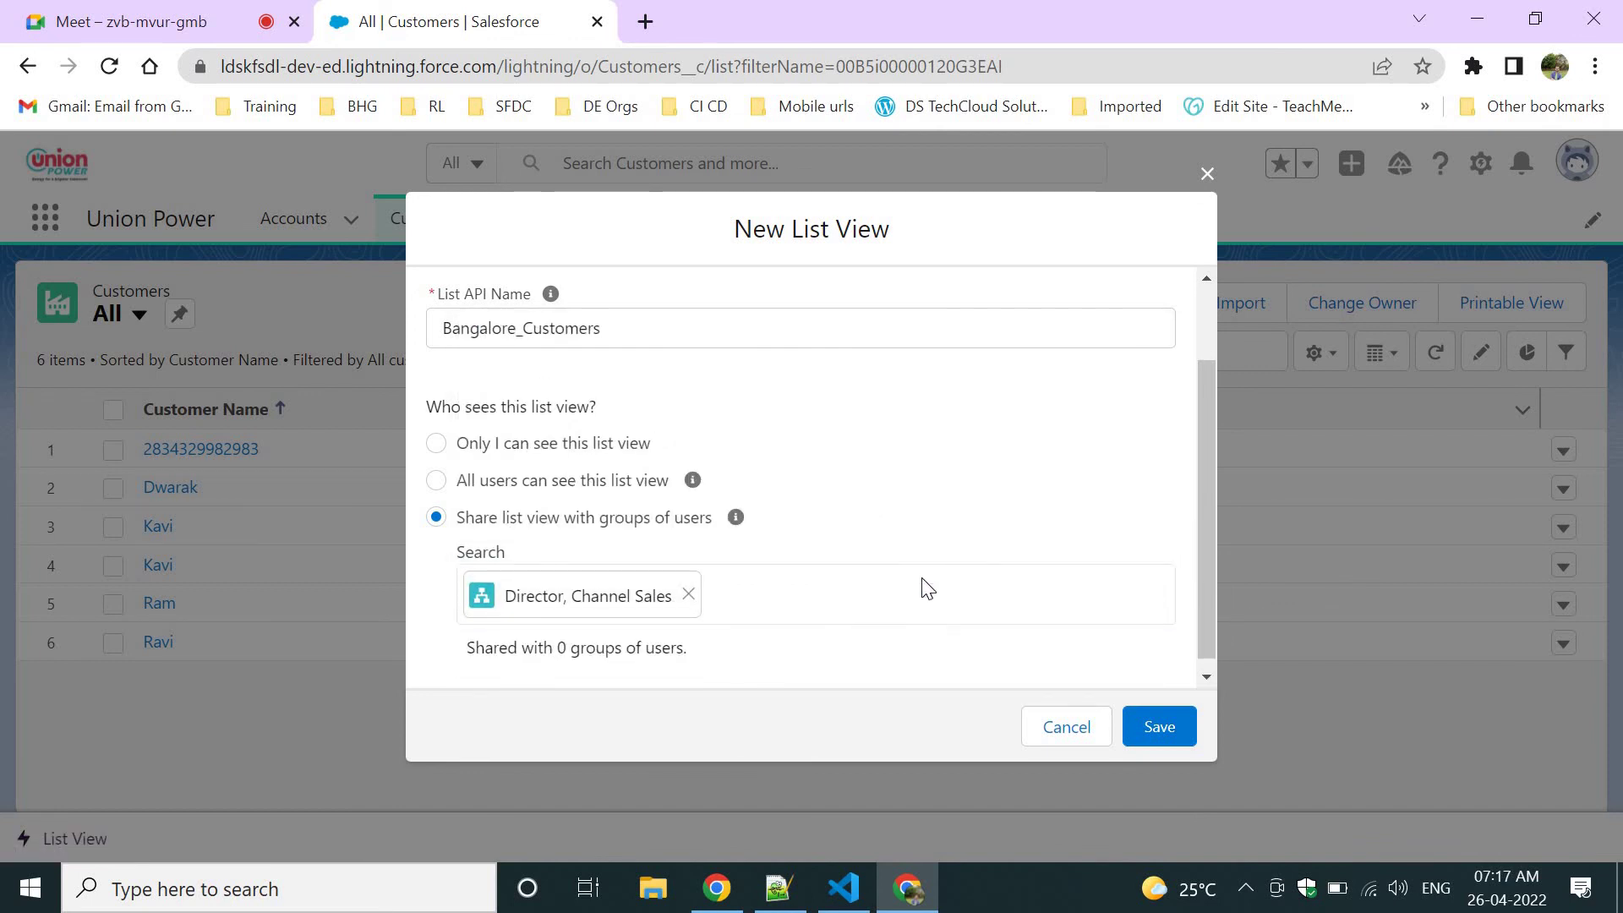
{"action": "left_click", "coordinate": [890, 591]}
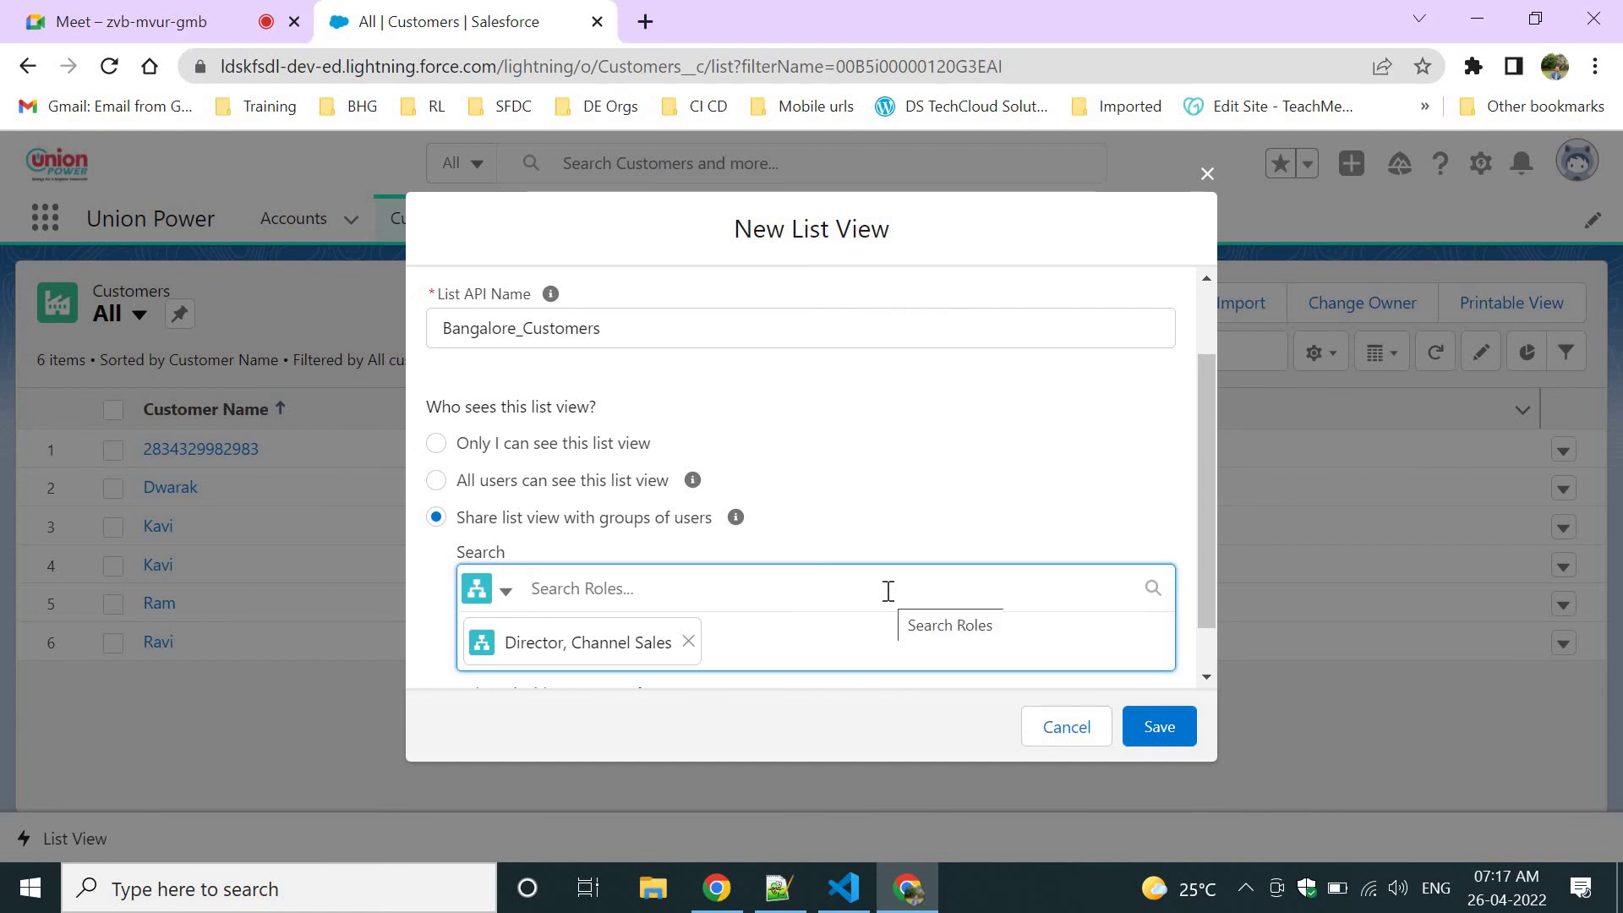
{"action": "type", "text": "CEO"}
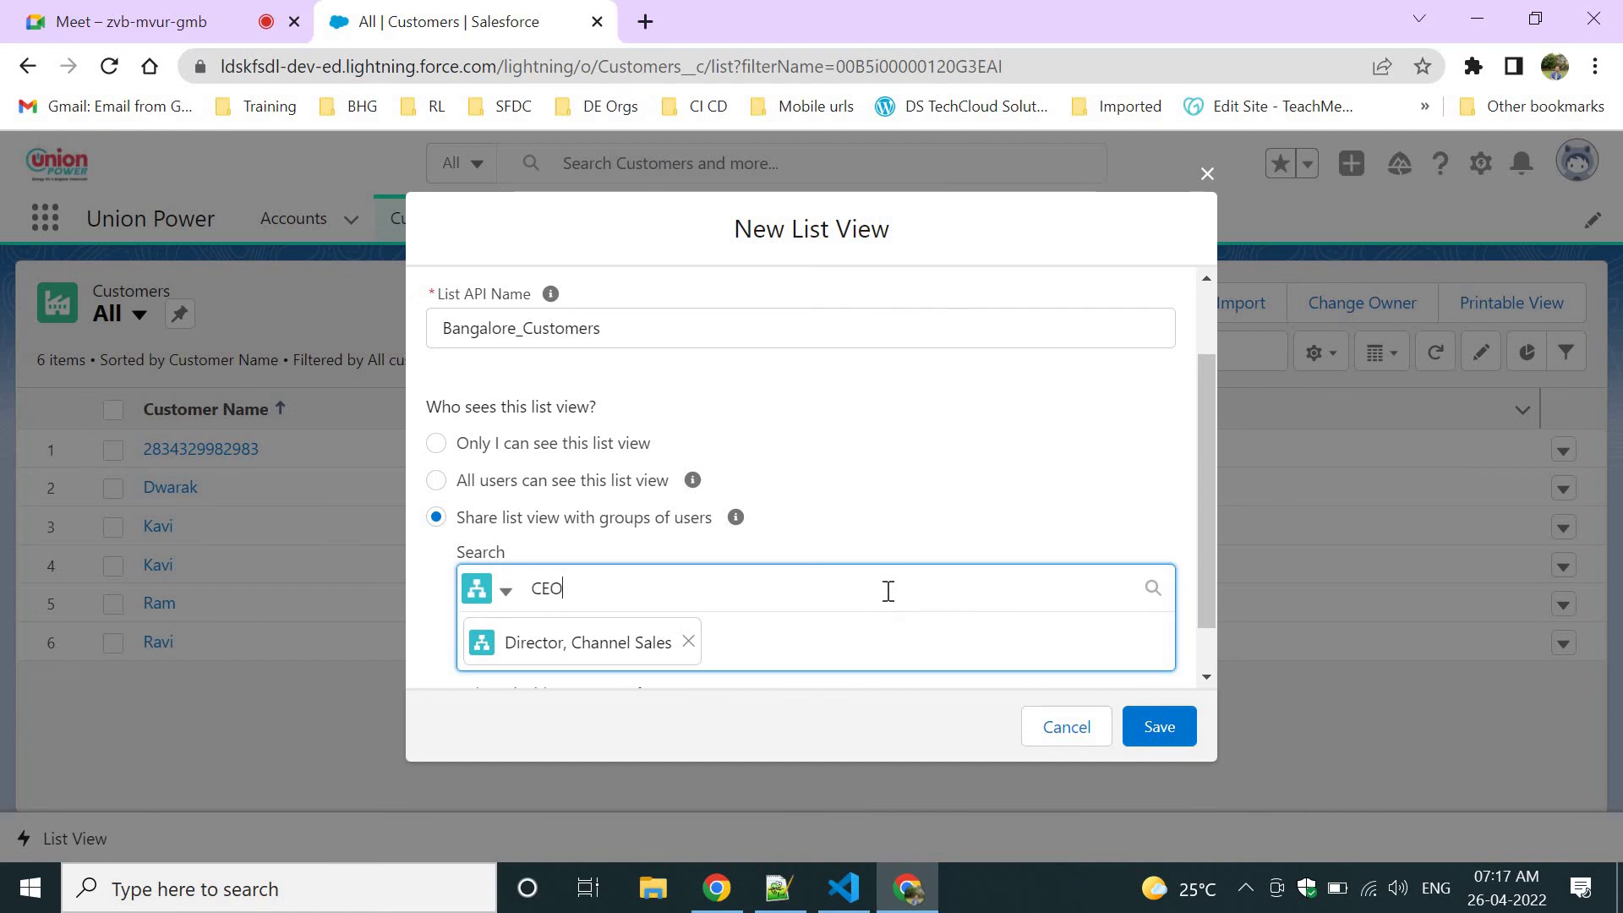
{"action": "left_click", "coordinate": [572, 547]}
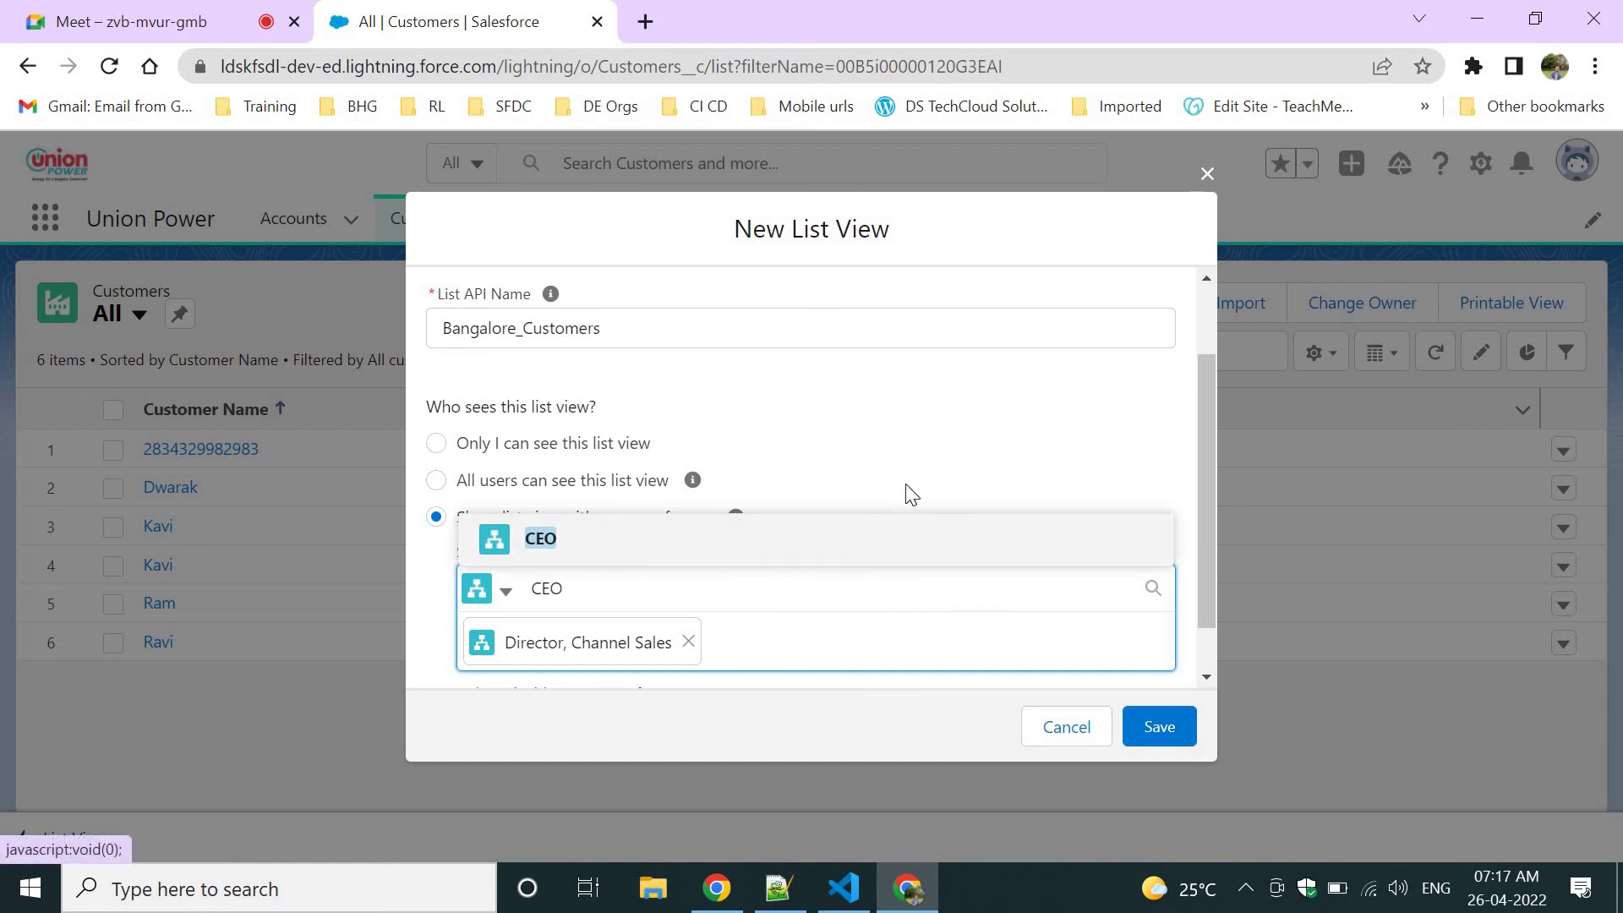
{"action": "left_click", "coordinate": [911, 372]}
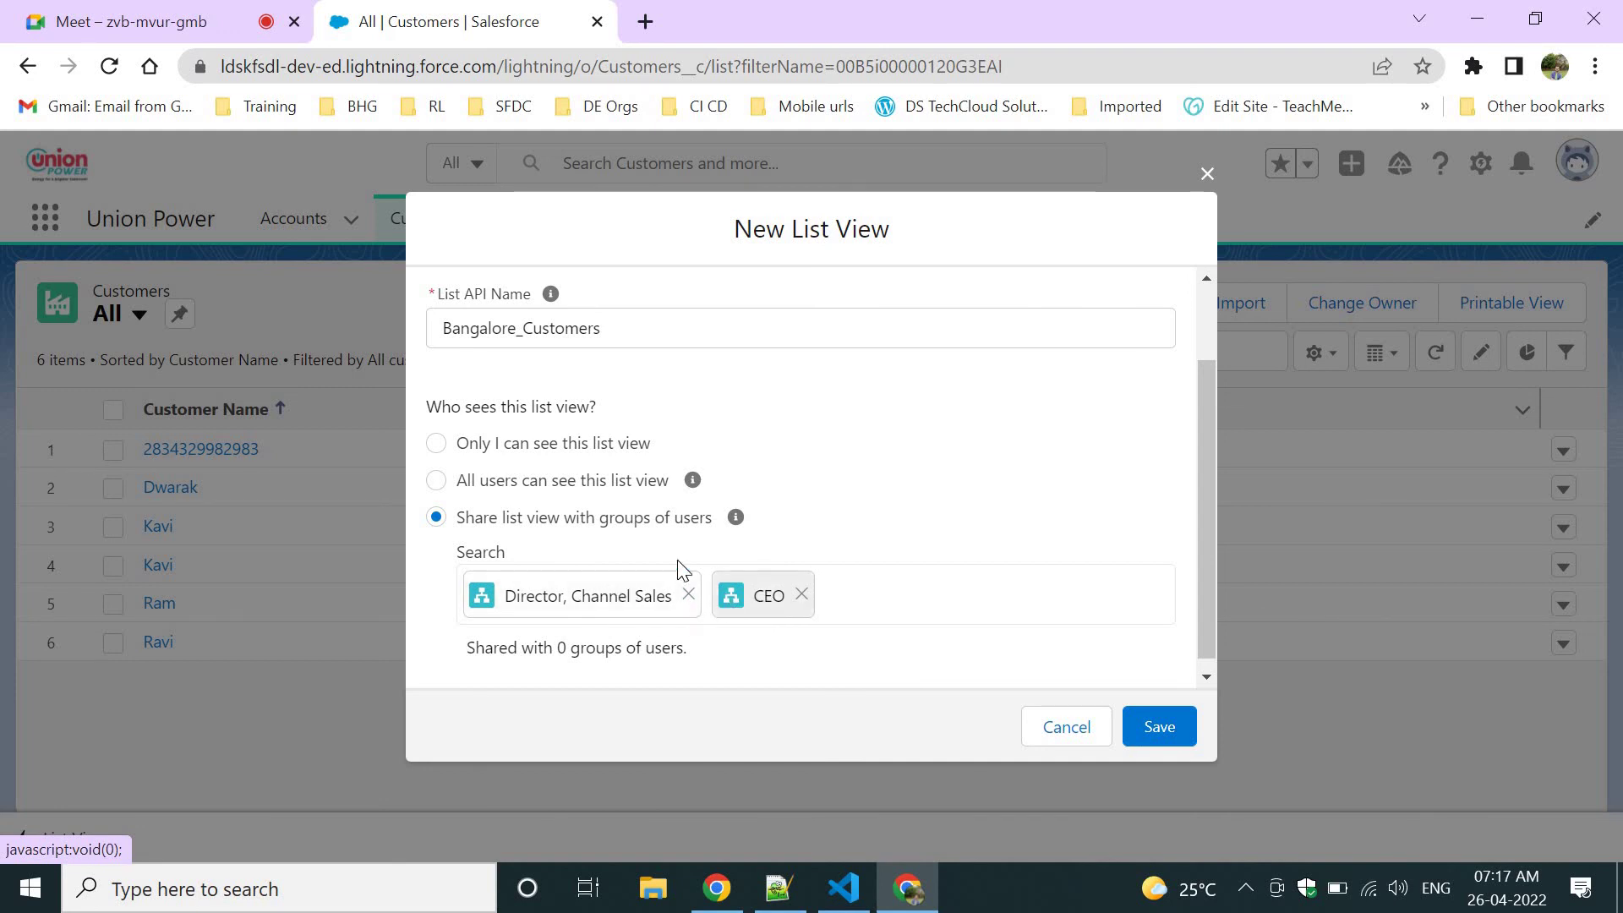
Remove the Director, Channel Sales and CEO roles and make the list visible to all users.
{"action": "scroll", "coordinate": [619, 402], "scroll_direction": "up", "scroll_amount": 2}
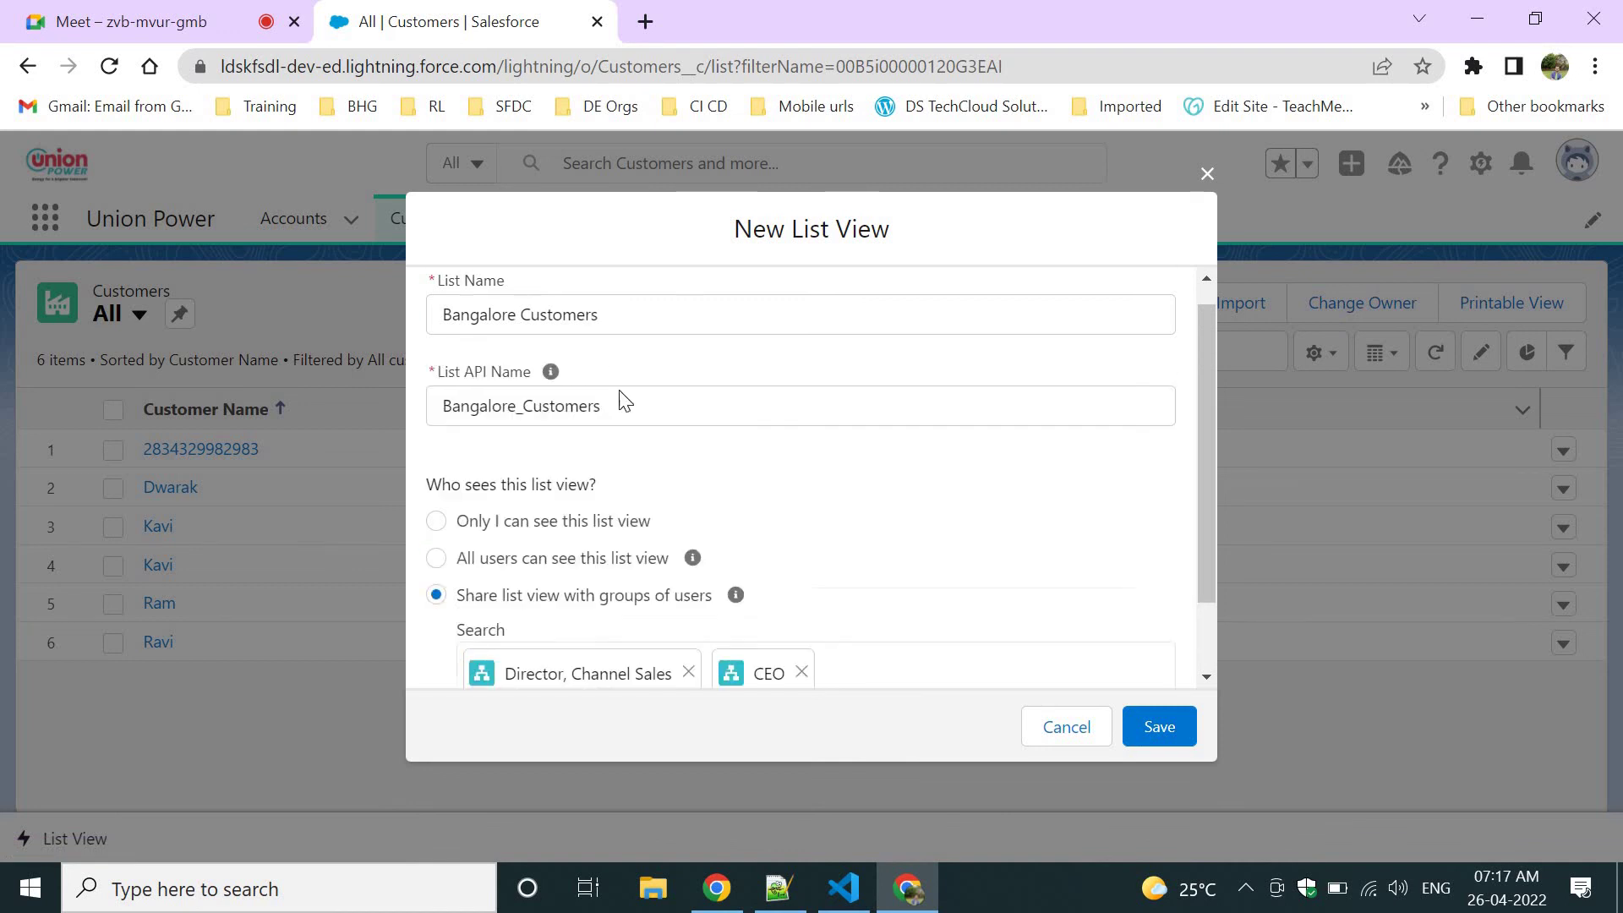
{"action": "double_click", "coordinate": [592, 338]}
{"action": "left_click", "coordinate": [884, 560]}
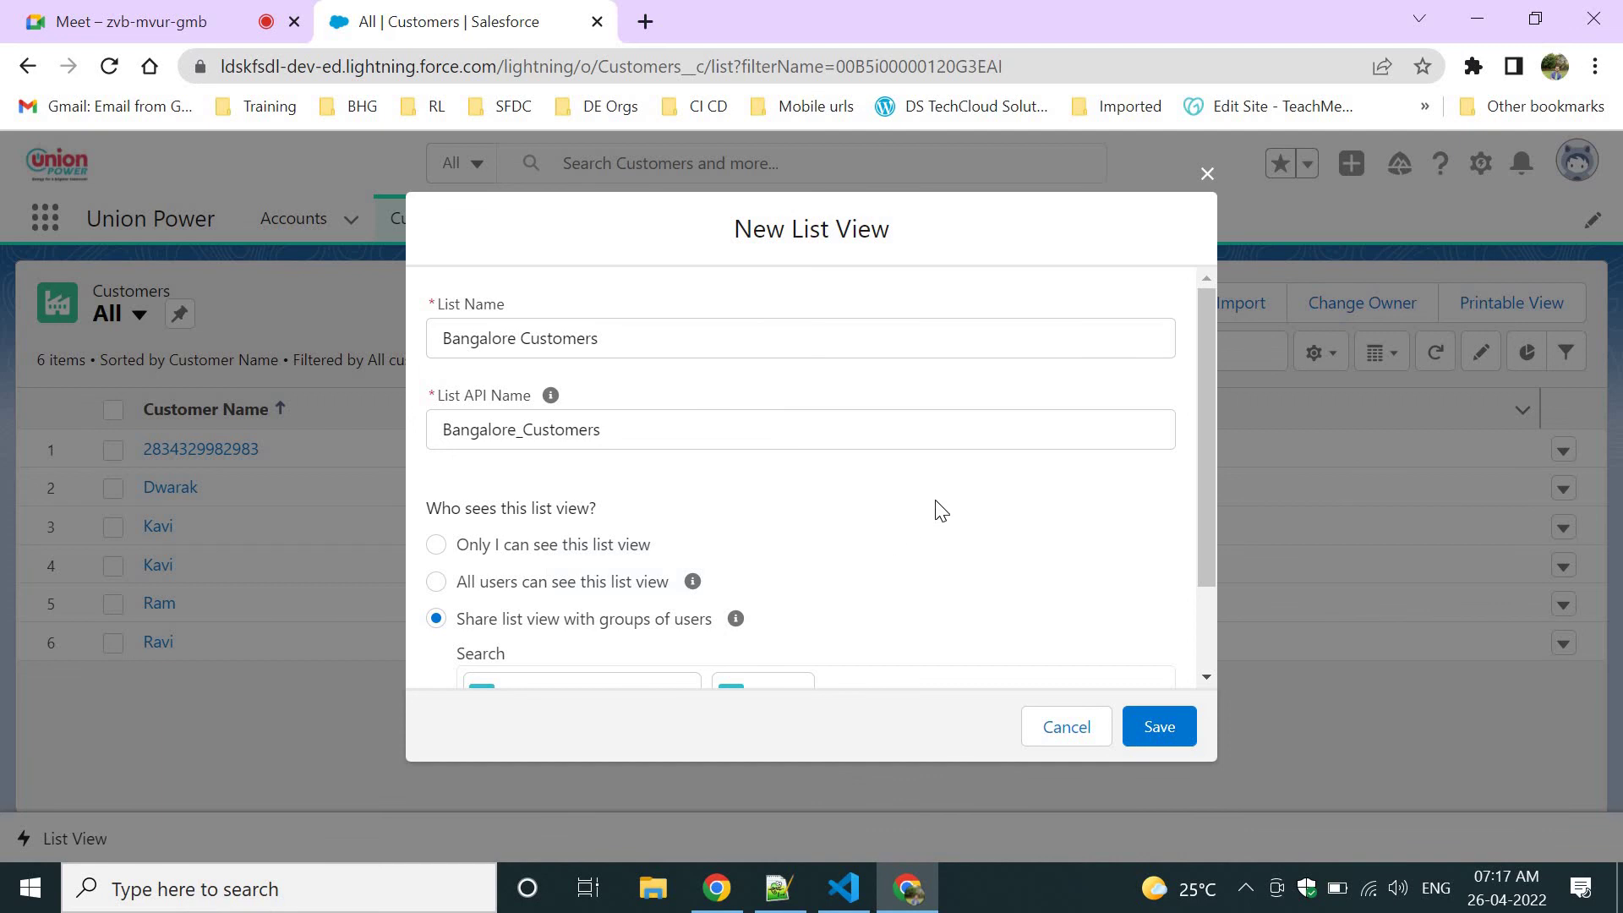
{"action": "scroll", "coordinate": [940, 509], "scroll_direction": "down", "scroll_amount": 2}
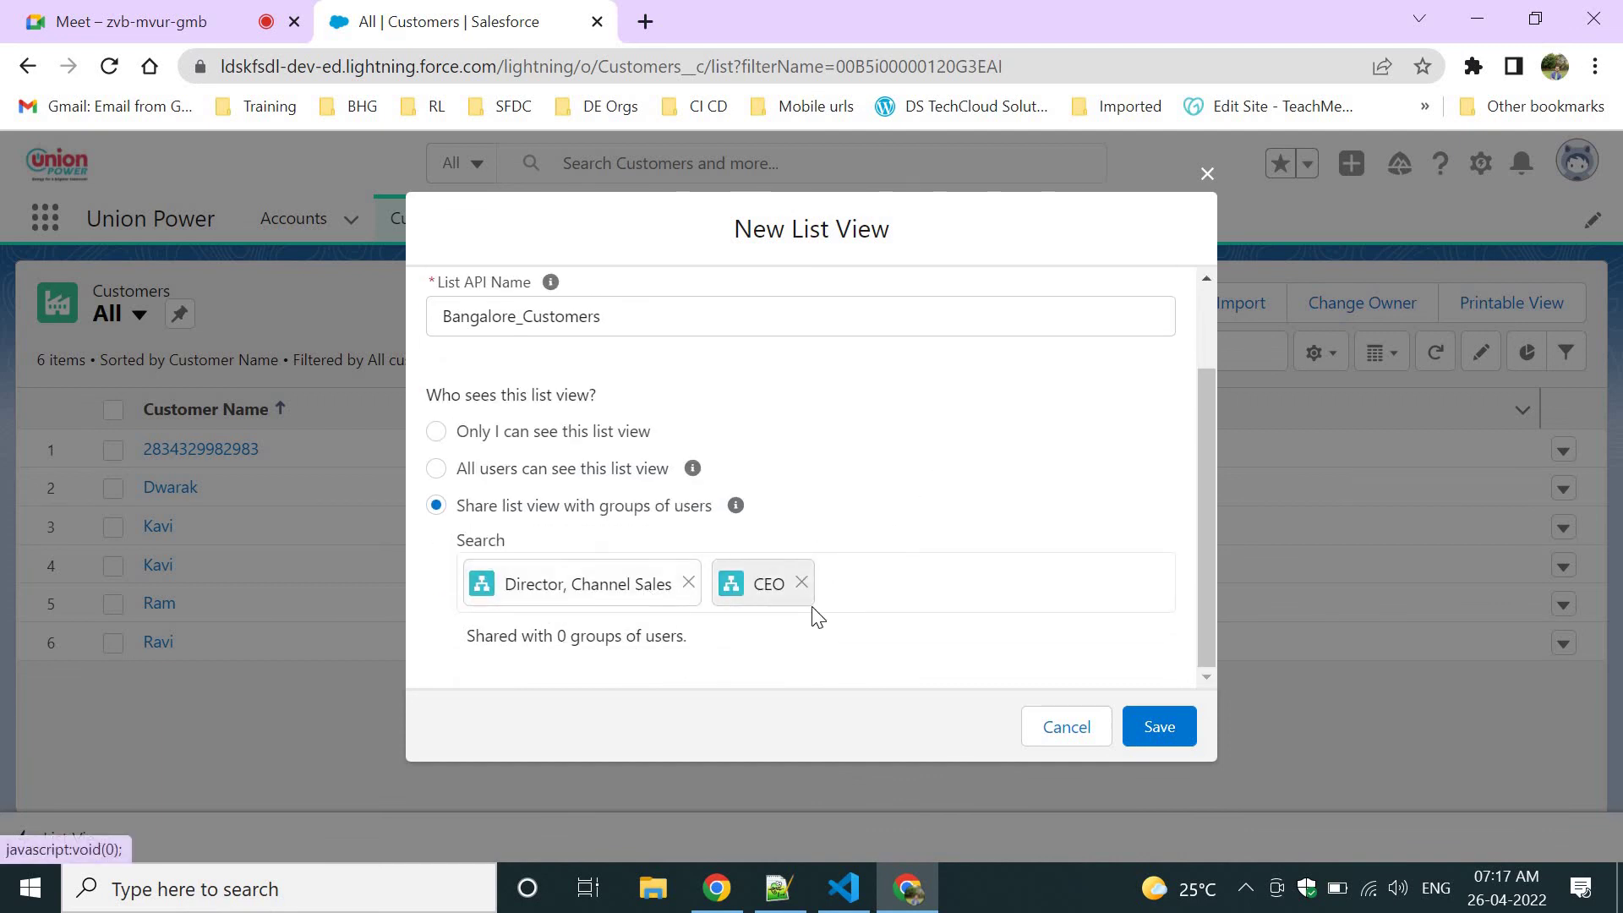
{"action": "left_click", "coordinate": [667, 587]}
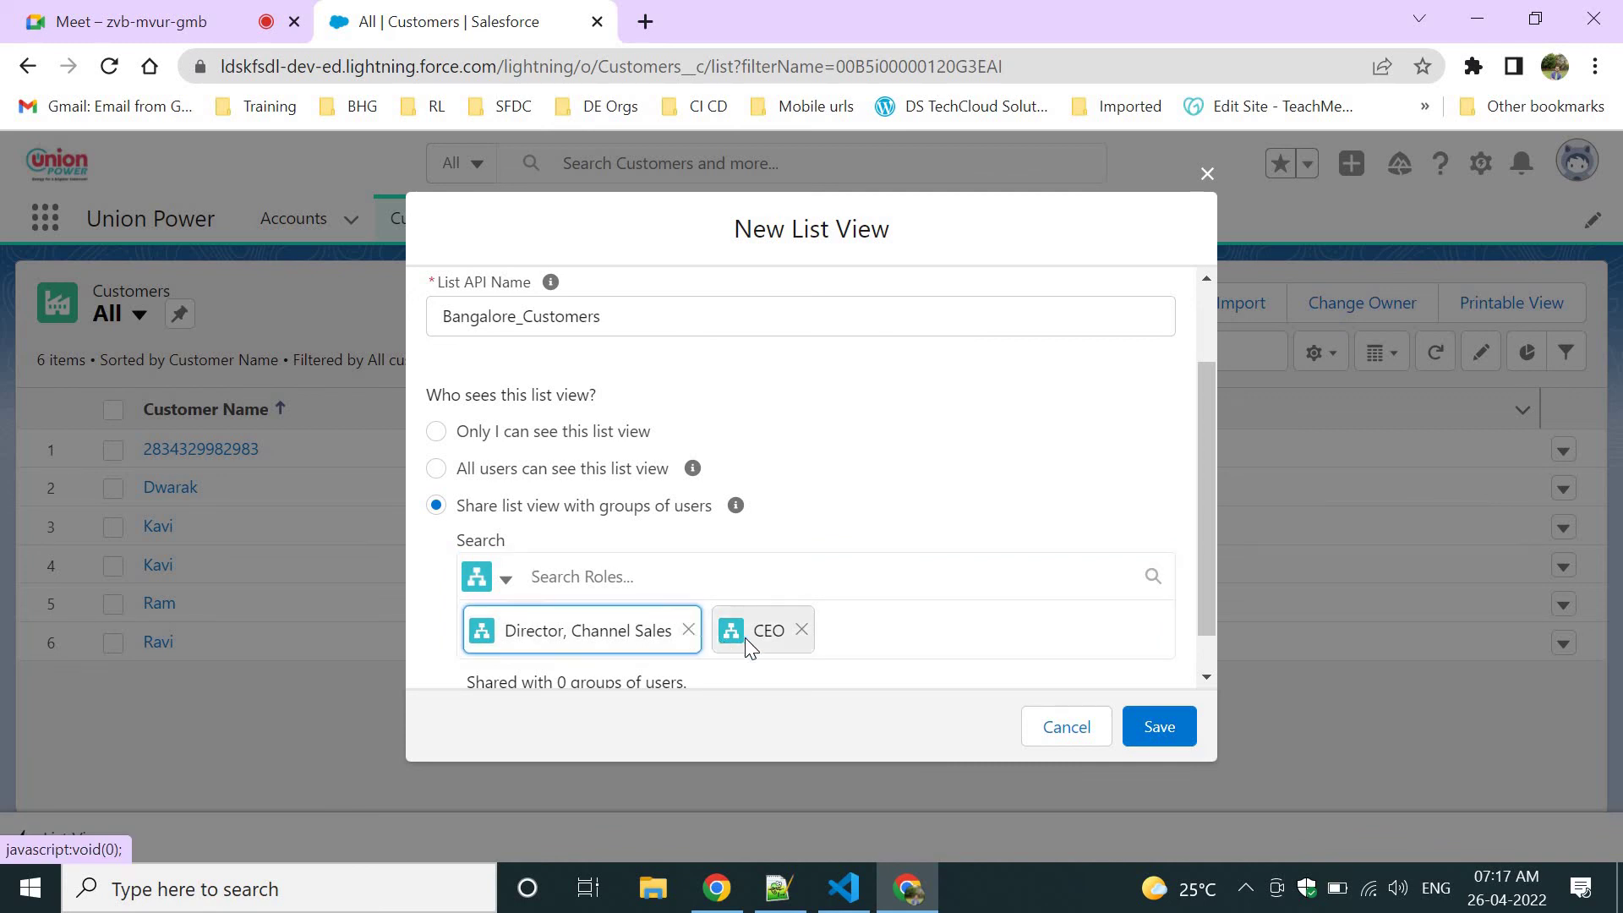
{"action": "left_click", "coordinate": [688, 630]}
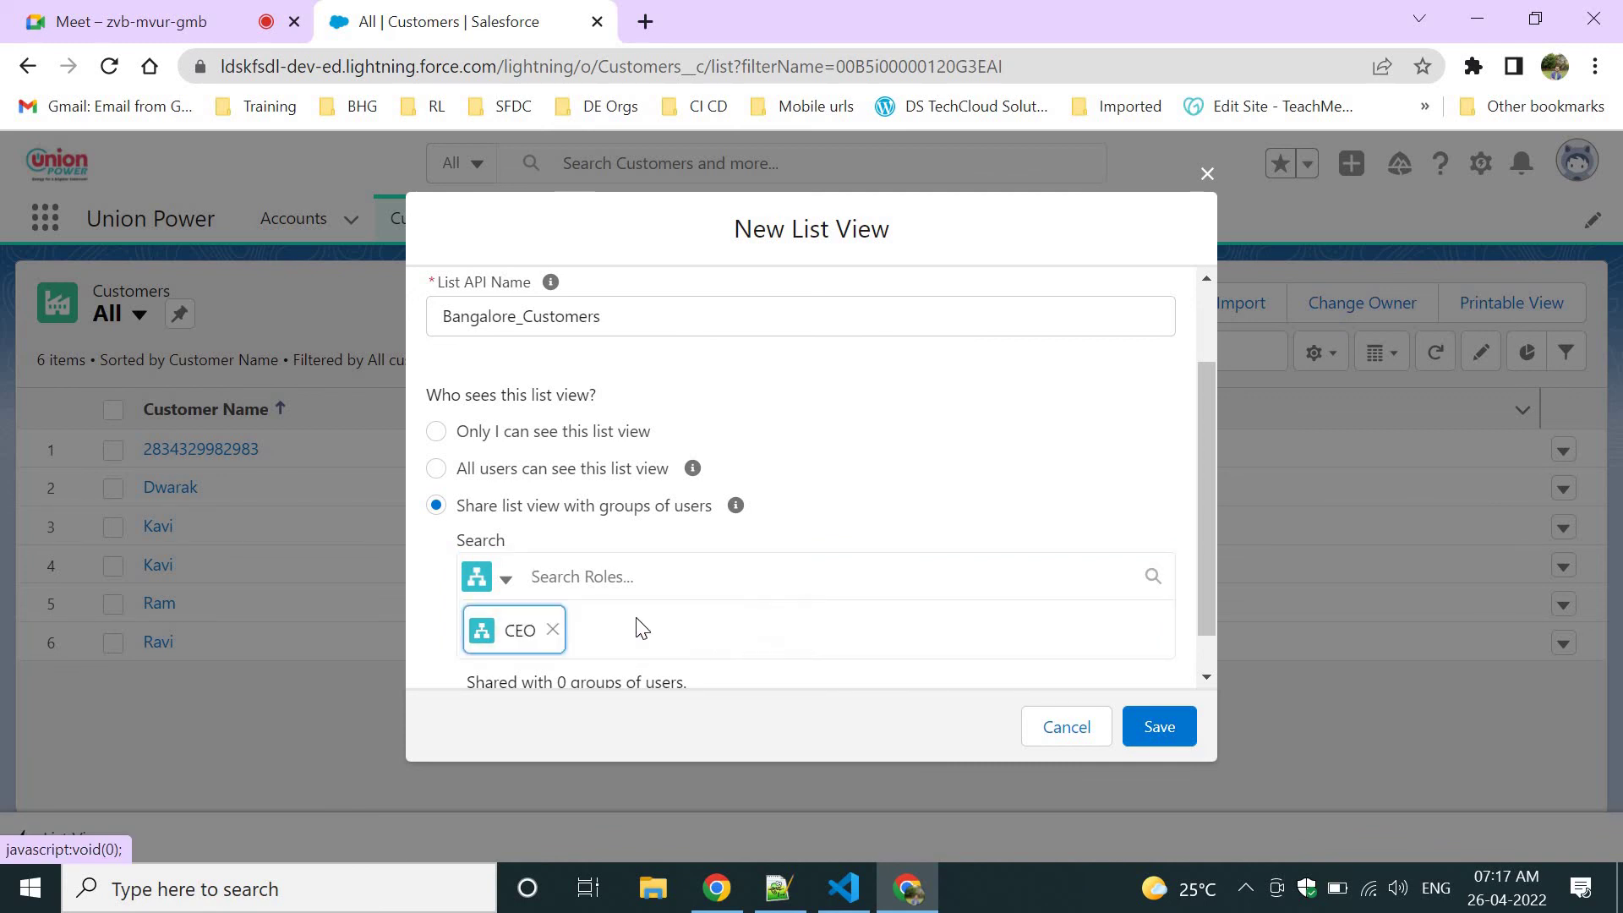
{"action": "left_click", "coordinate": [553, 629]}
{"action": "left_click", "coordinate": [690, 292]}
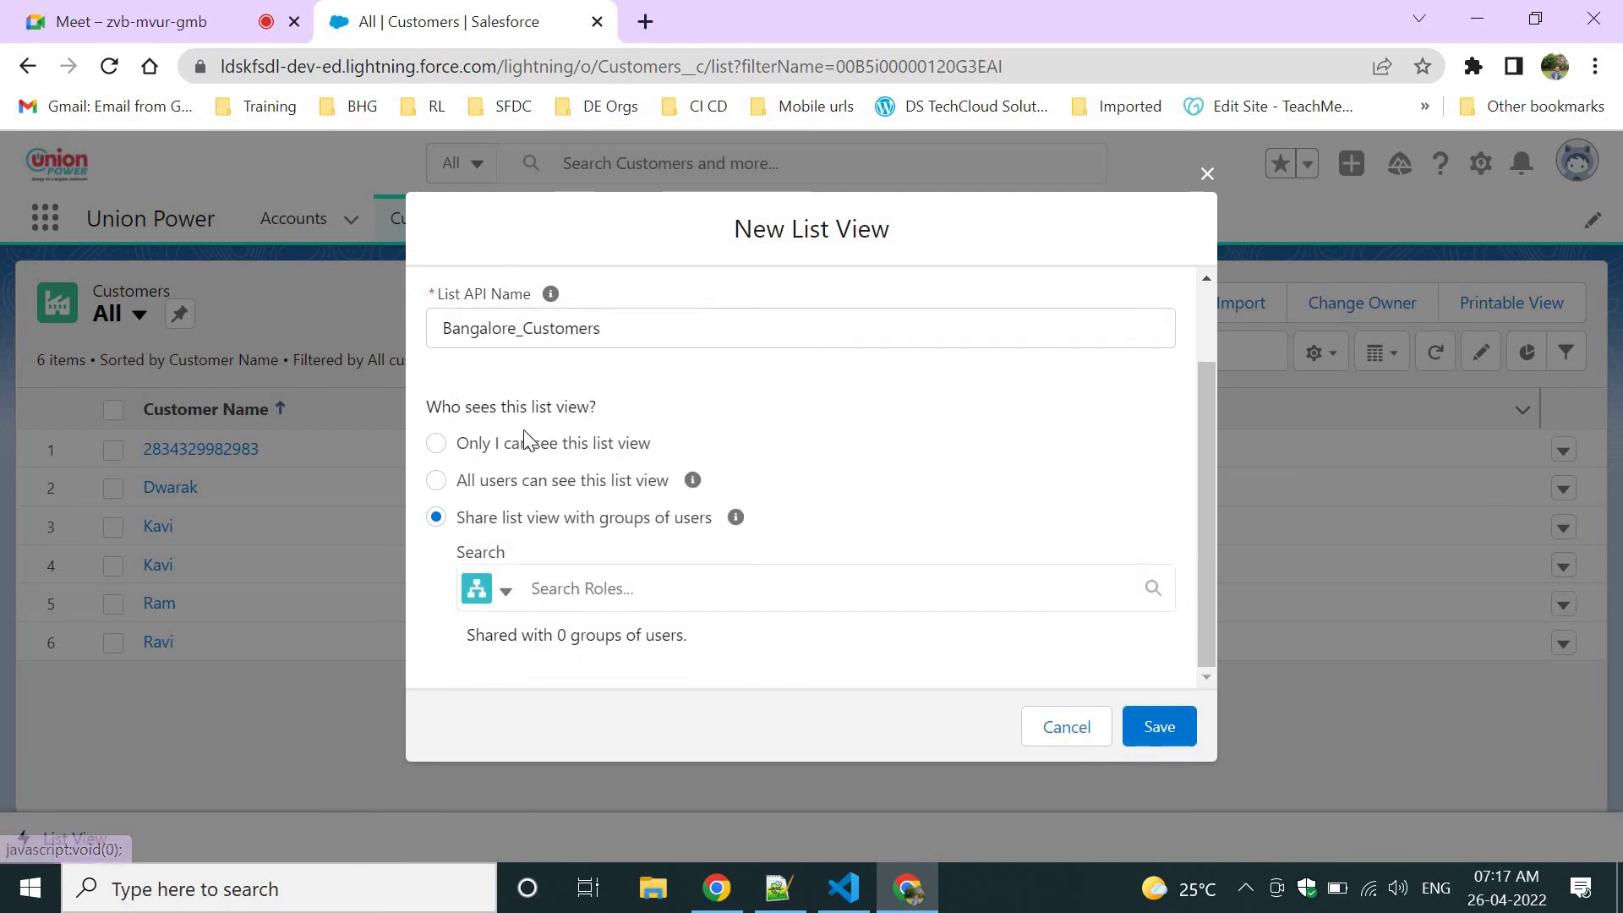
{"action": "left_click", "coordinate": [449, 481]}
Save the Bangalore Customers list view and open its Filter by Owner options.
{"action": "left_click", "coordinate": [1156, 719]}
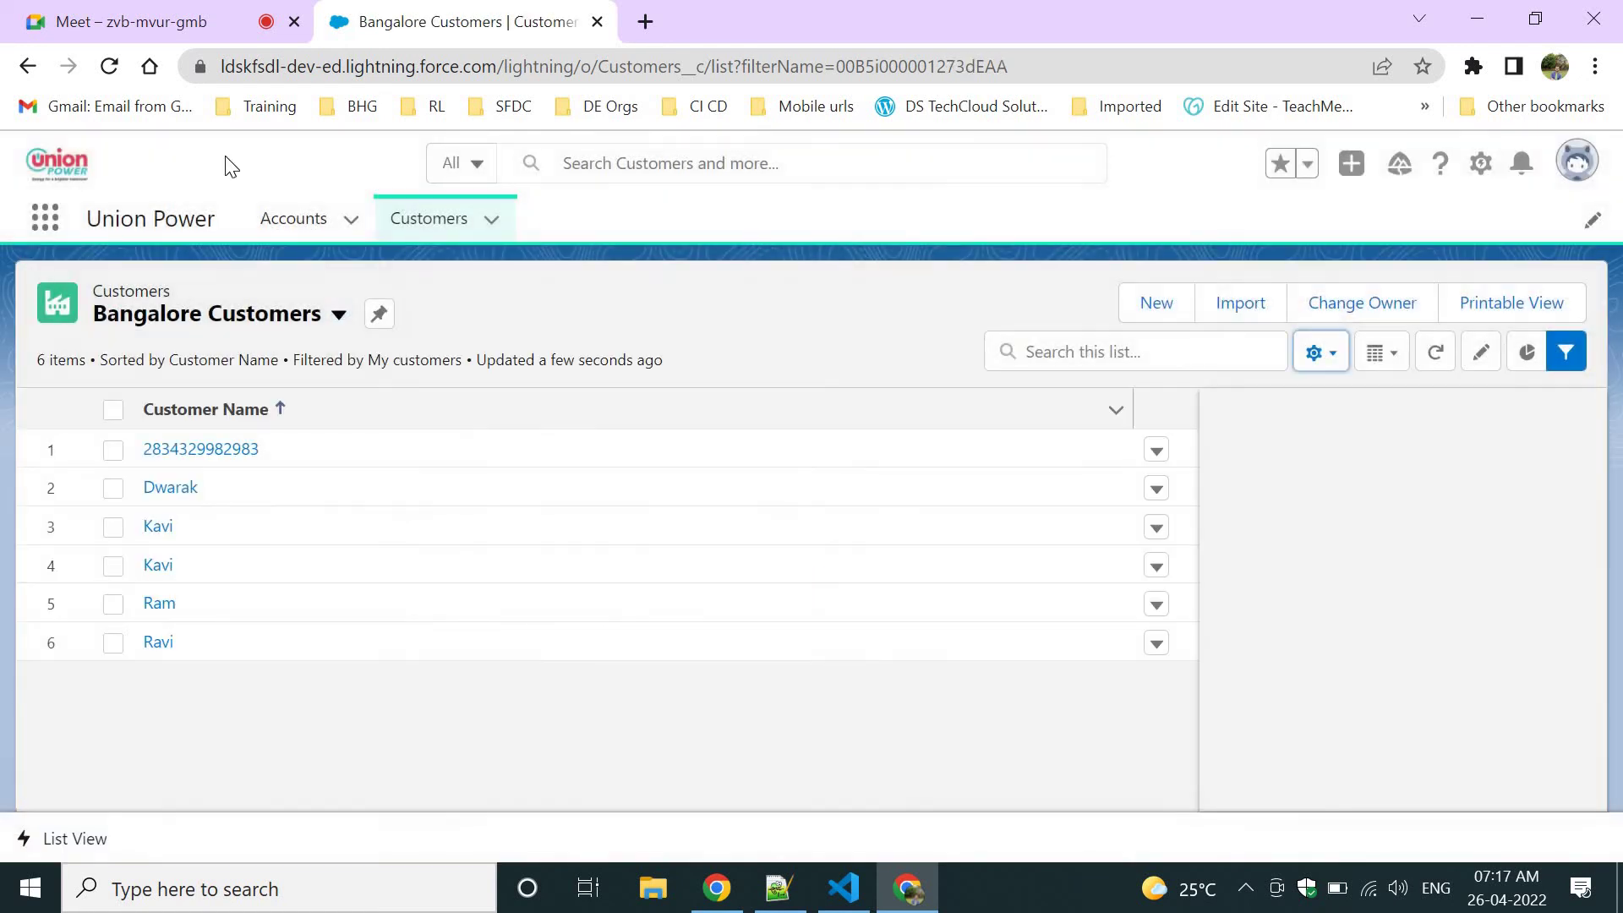
{"action": "left_click", "coordinate": [275, 311]}
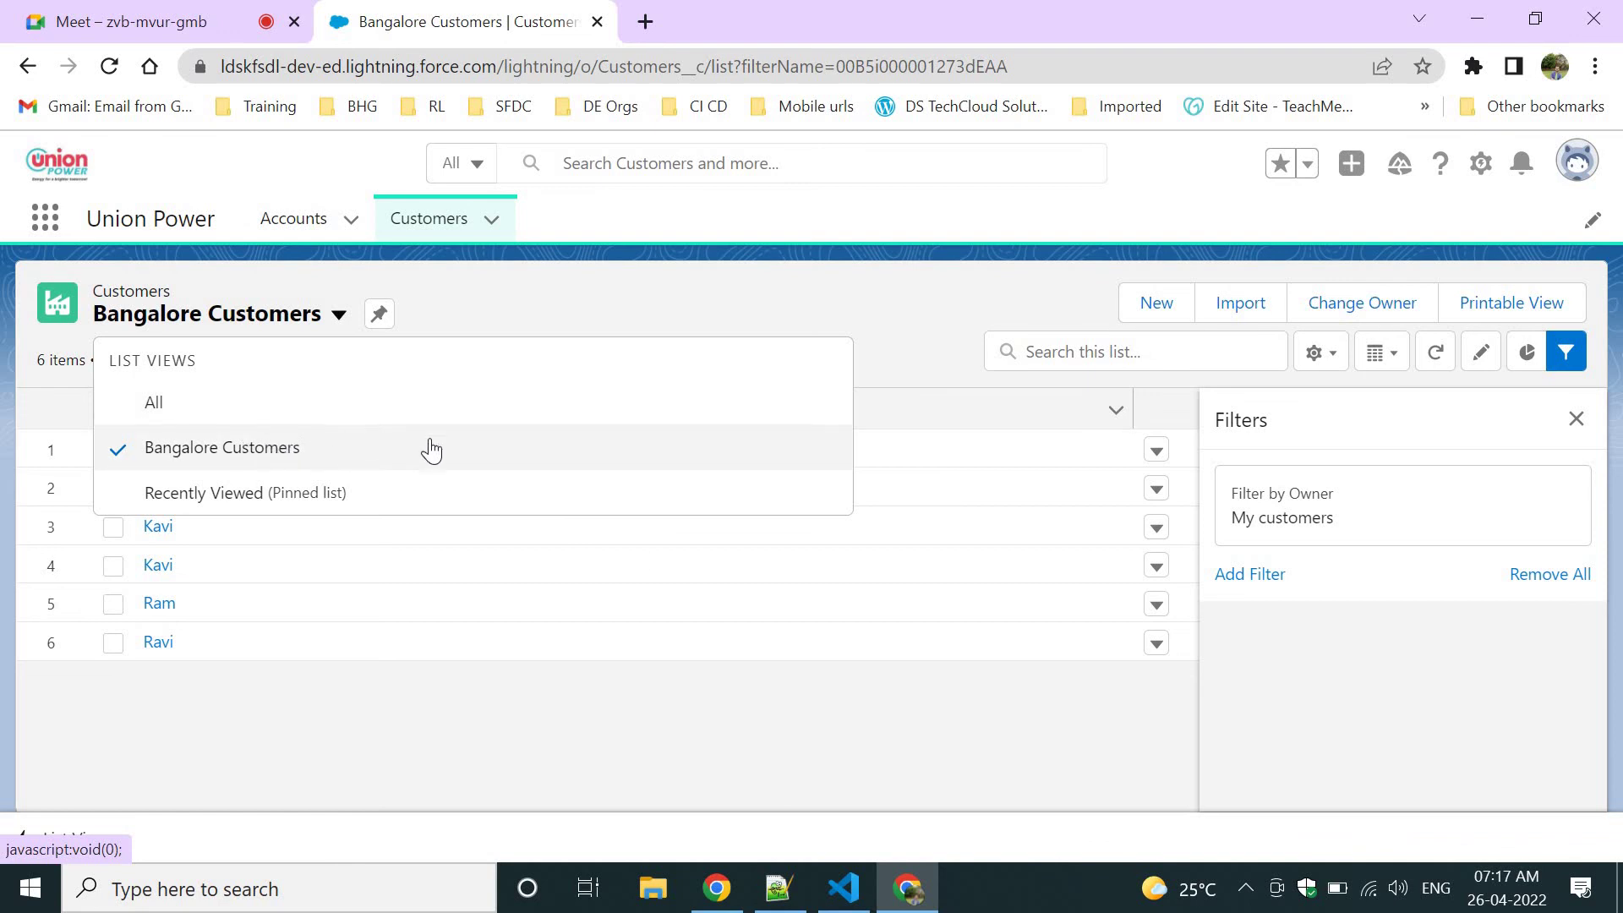
{"action": "left_click", "coordinate": [1392, 409]}
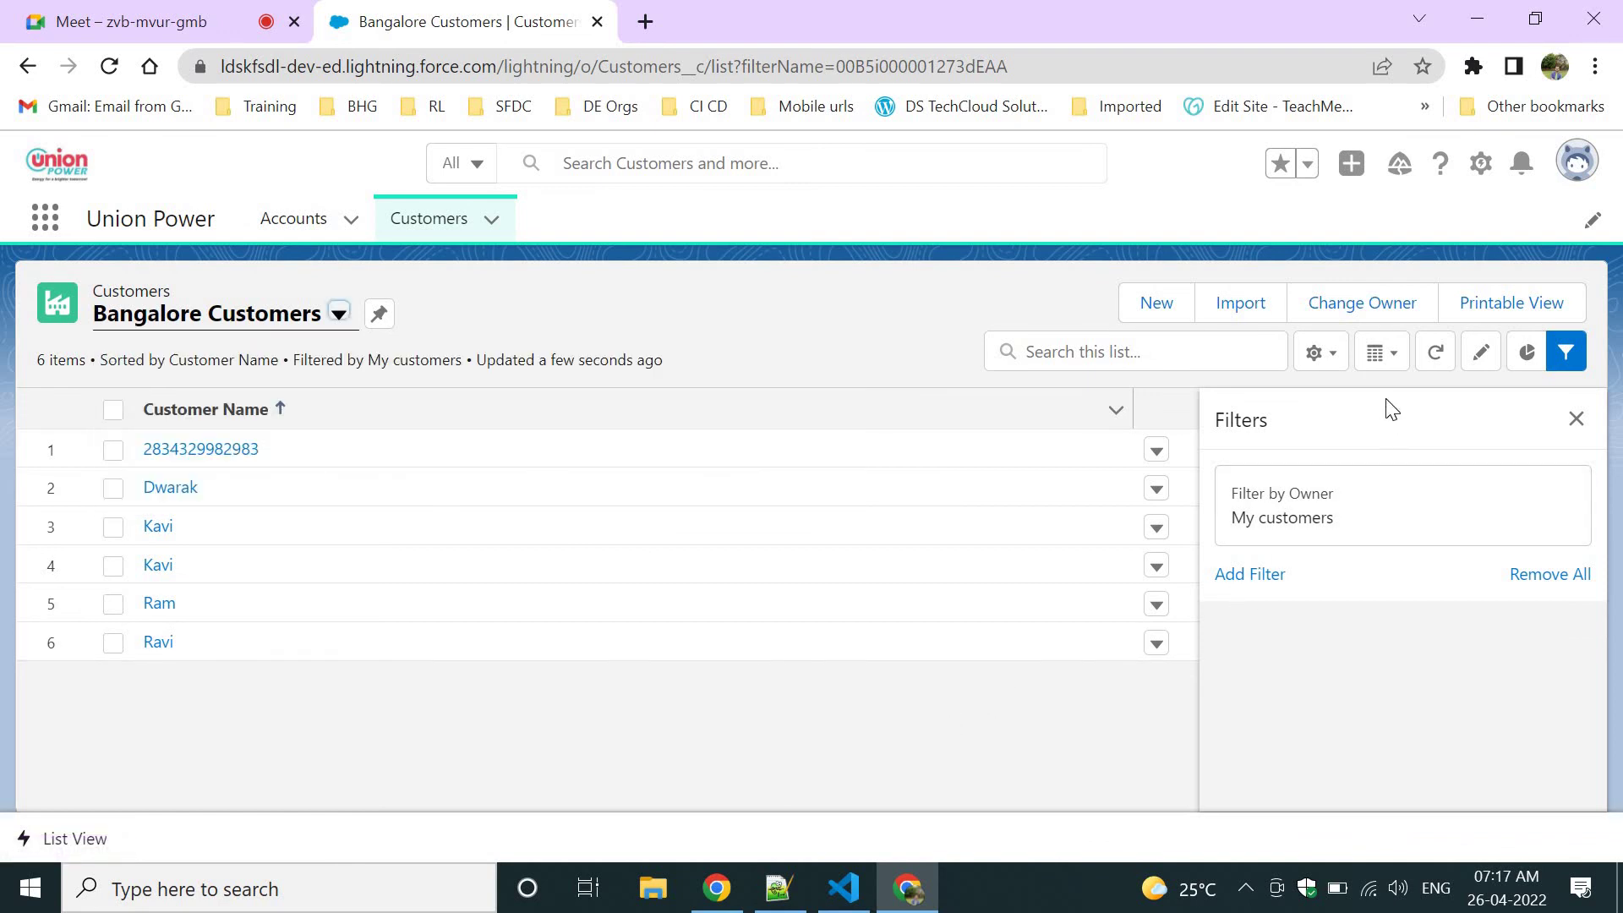
{"action": "left_click", "coordinate": [1284, 517]}
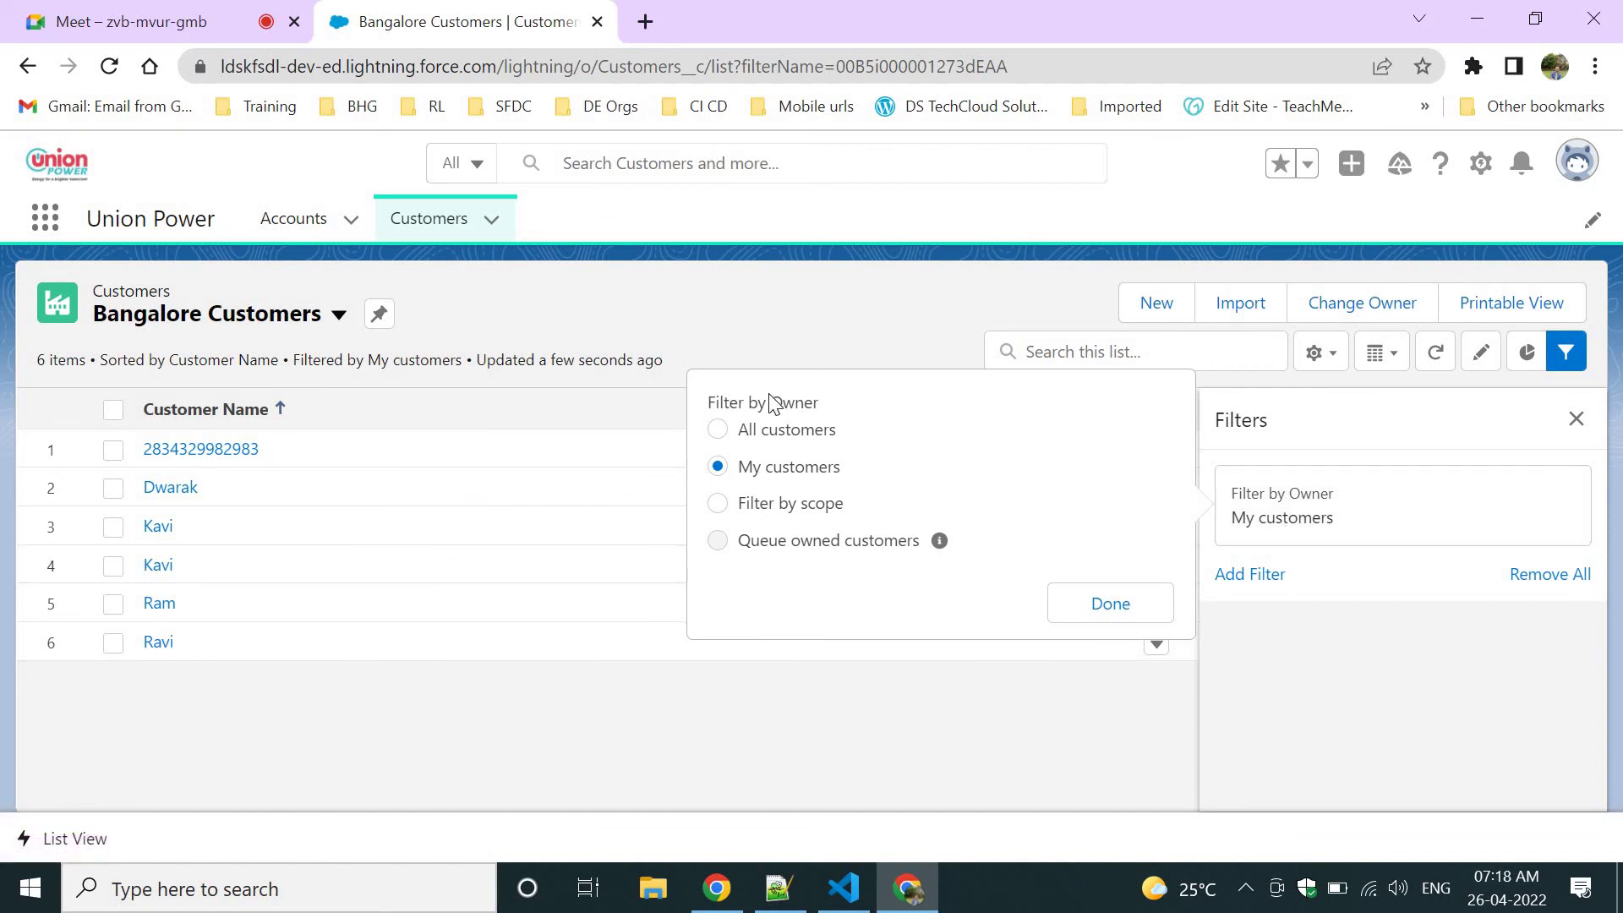
{"action": "left_click_drag", "start_coordinate": [928, 420], "coordinate": [737, 404]}
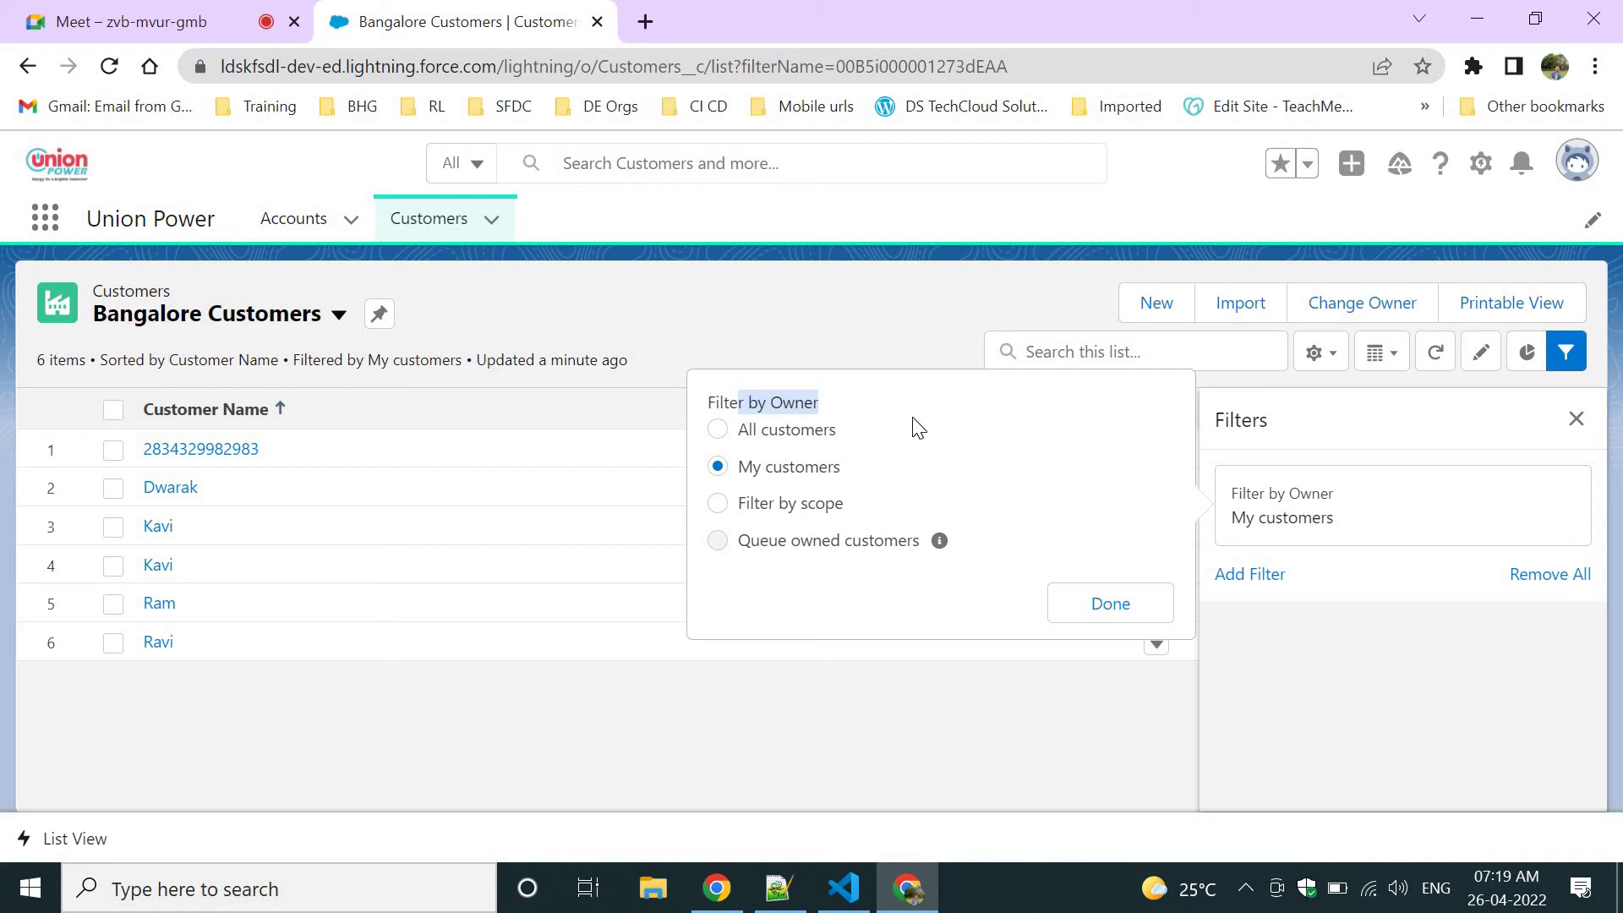
{"action": "left_click", "coordinate": [880, 448]}
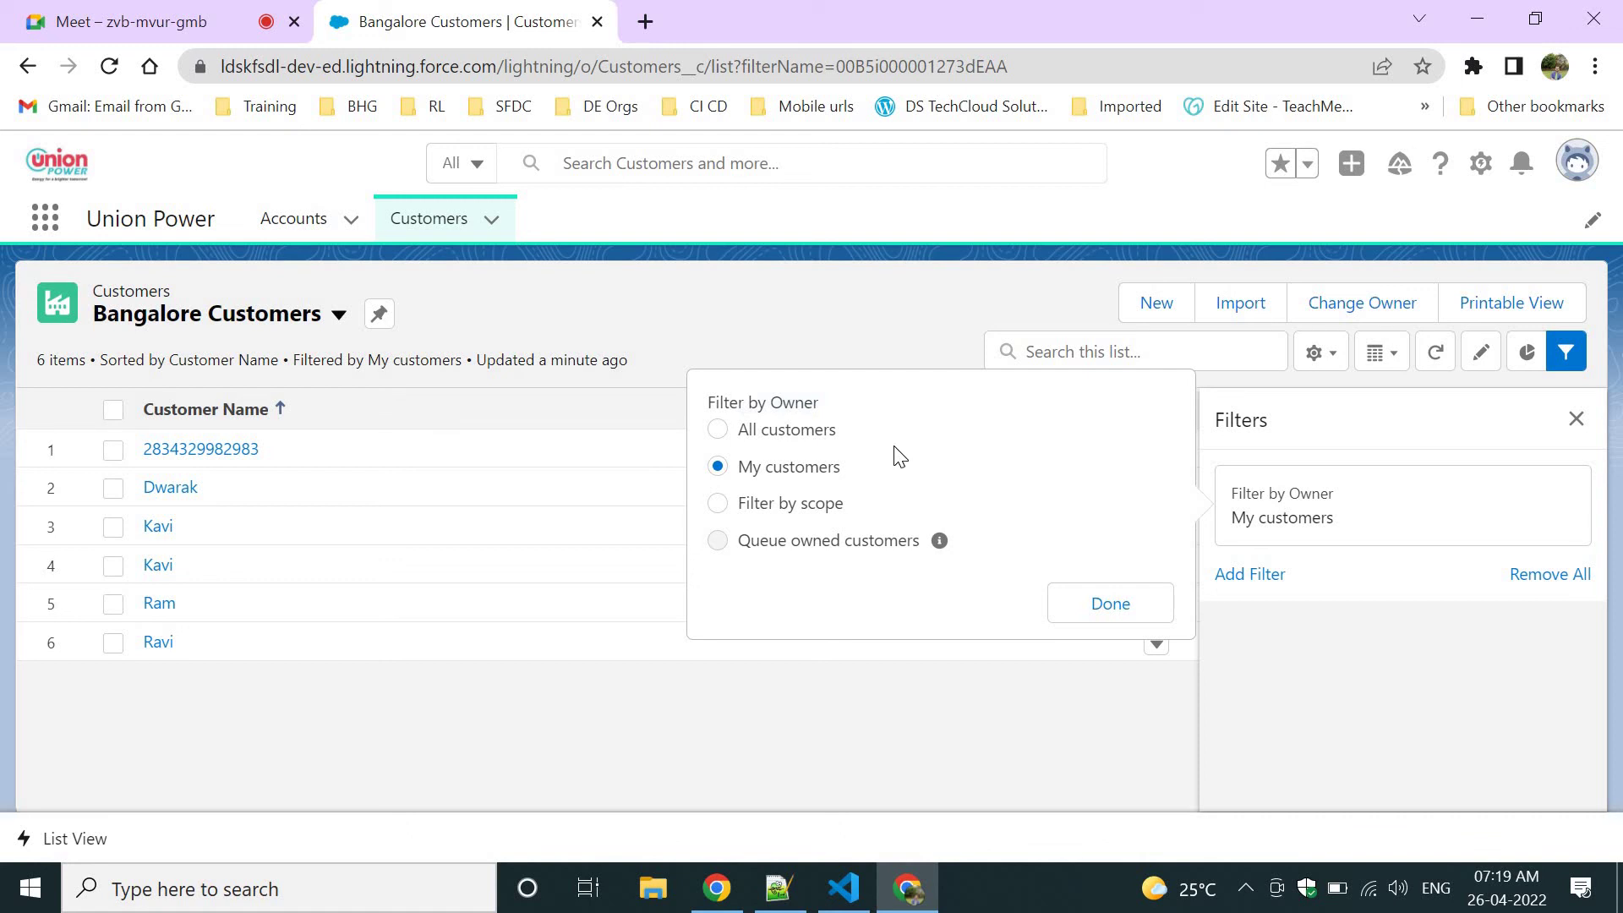
{"action": "left_click_drag", "start_coordinate": [849, 470], "coordinate": [755, 473]}
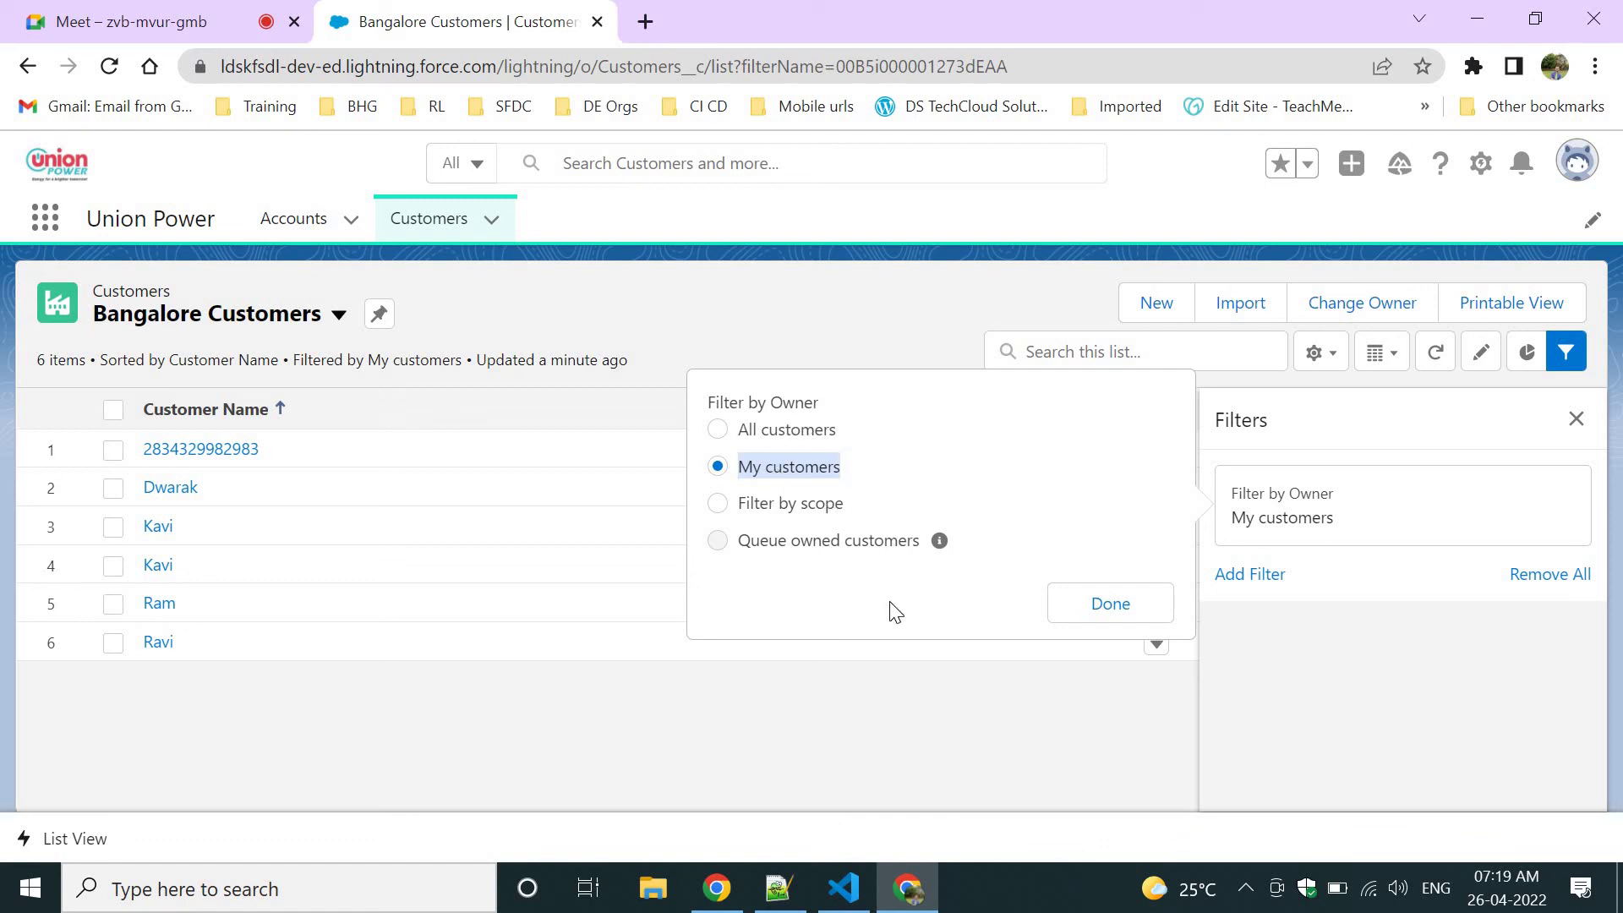
{"action": "left_click", "coordinate": [849, 560]}
{"action": "left_click_drag", "start_coordinate": [850, 560], "coordinate": [911, 433]}
{"action": "left_click", "coordinate": [911, 433]}
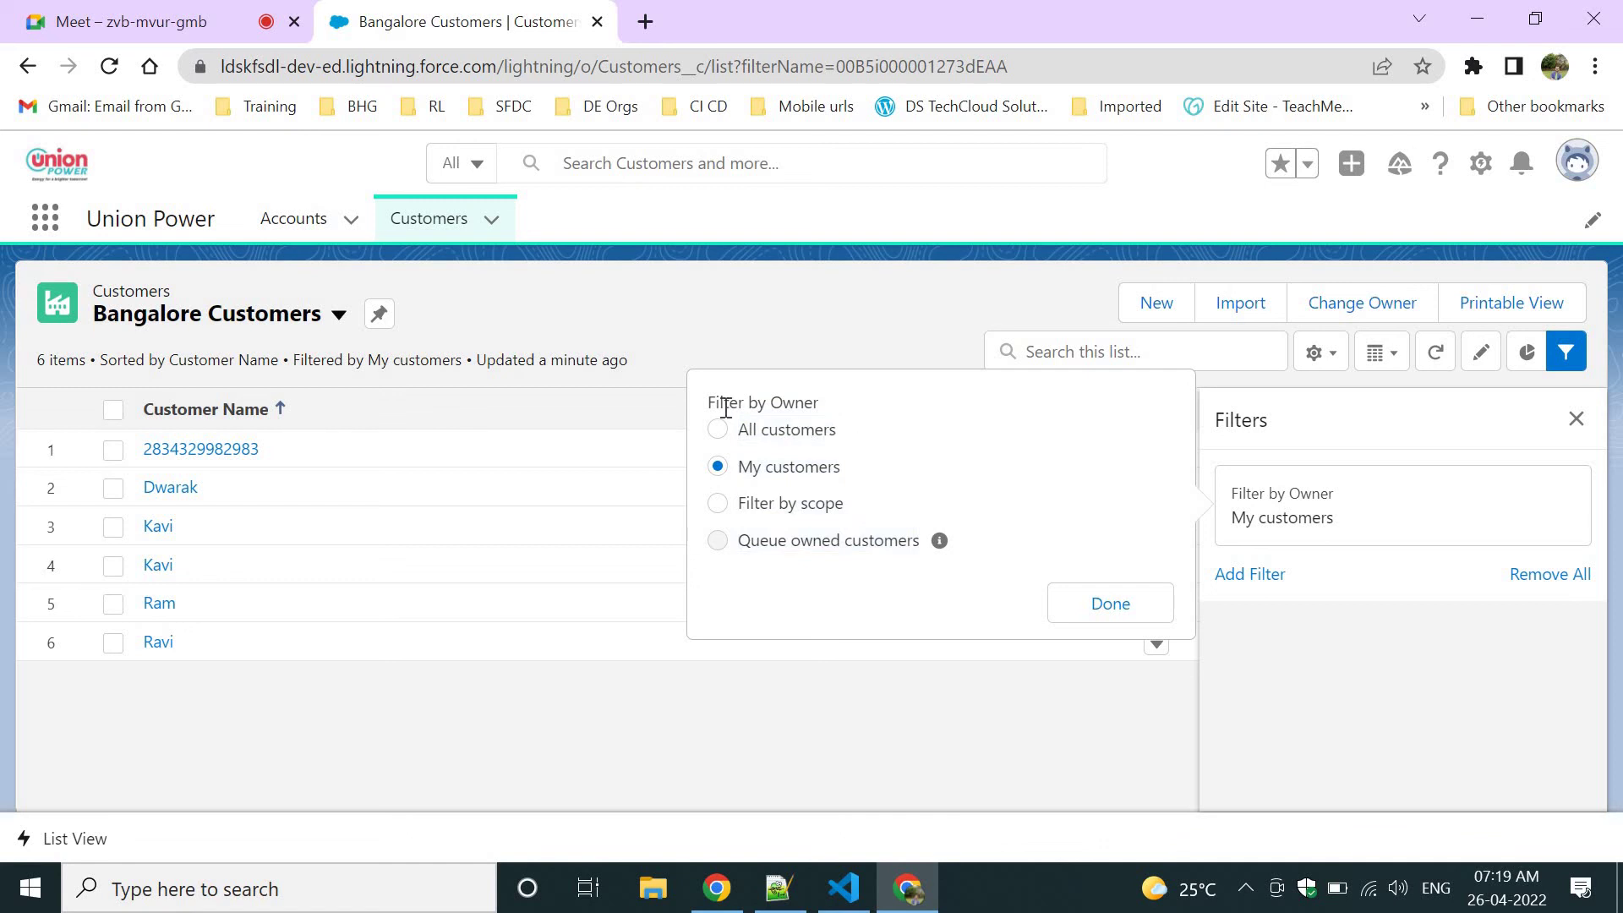
Set the Bangalore Customers owner filter to All customers and apply it.
{"action": "left_click", "coordinate": [805, 435]}
{"action": "left_click", "coordinate": [809, 467]}
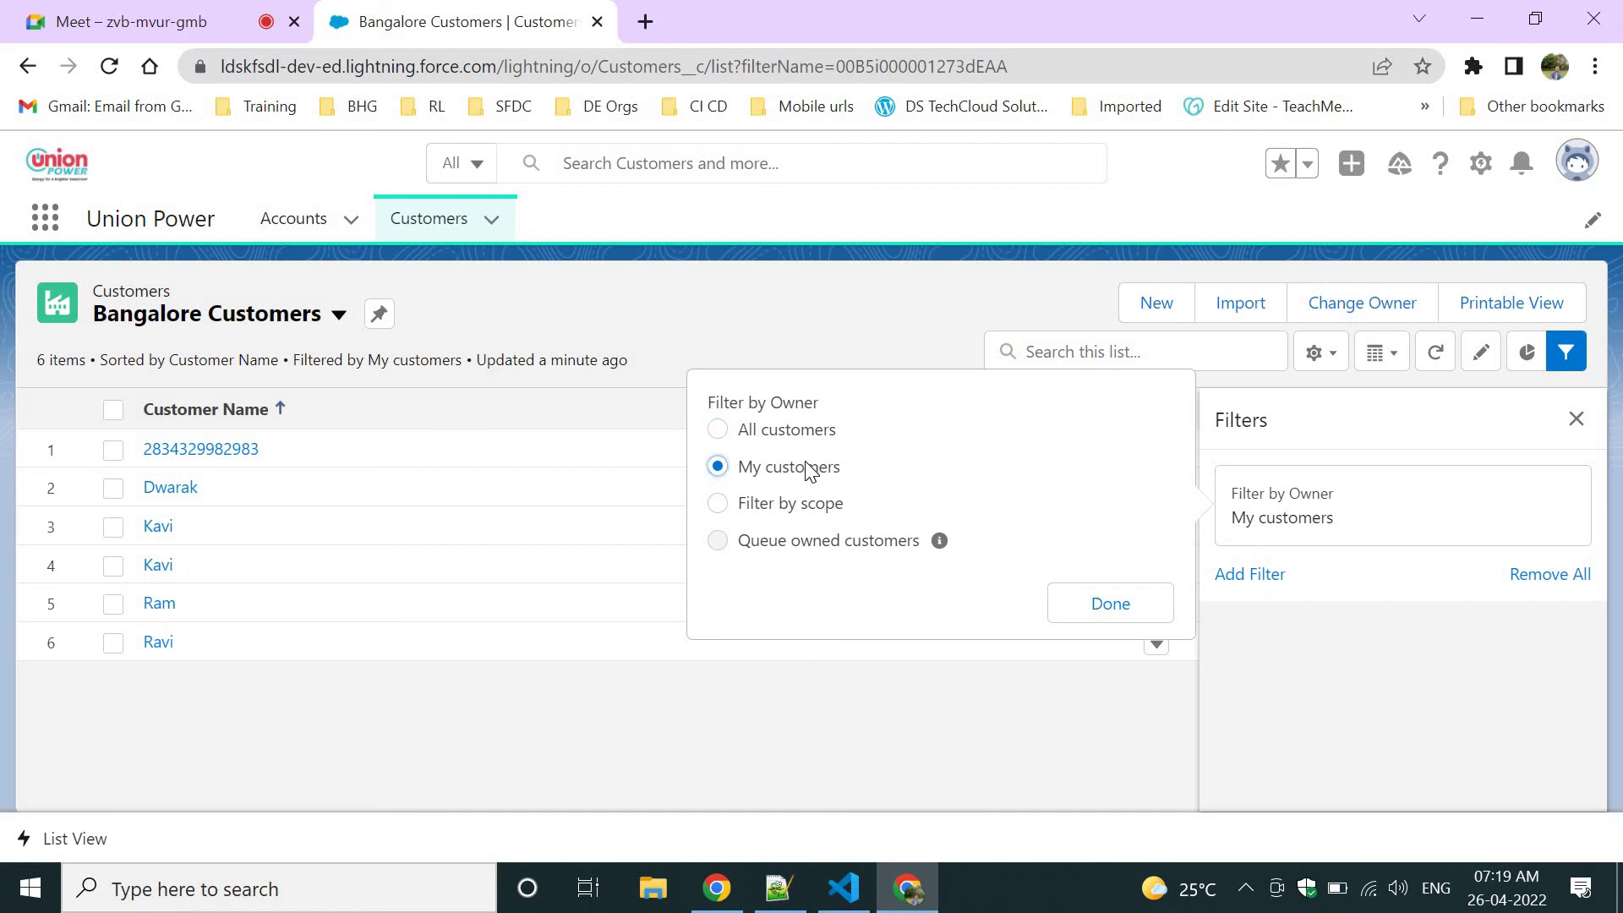
{"action": "left_click", "coordinate": [771, 505]}
{"action": "left_click_drag", "start_coordinate": [760, 544], "coordinate": [930, 580]}
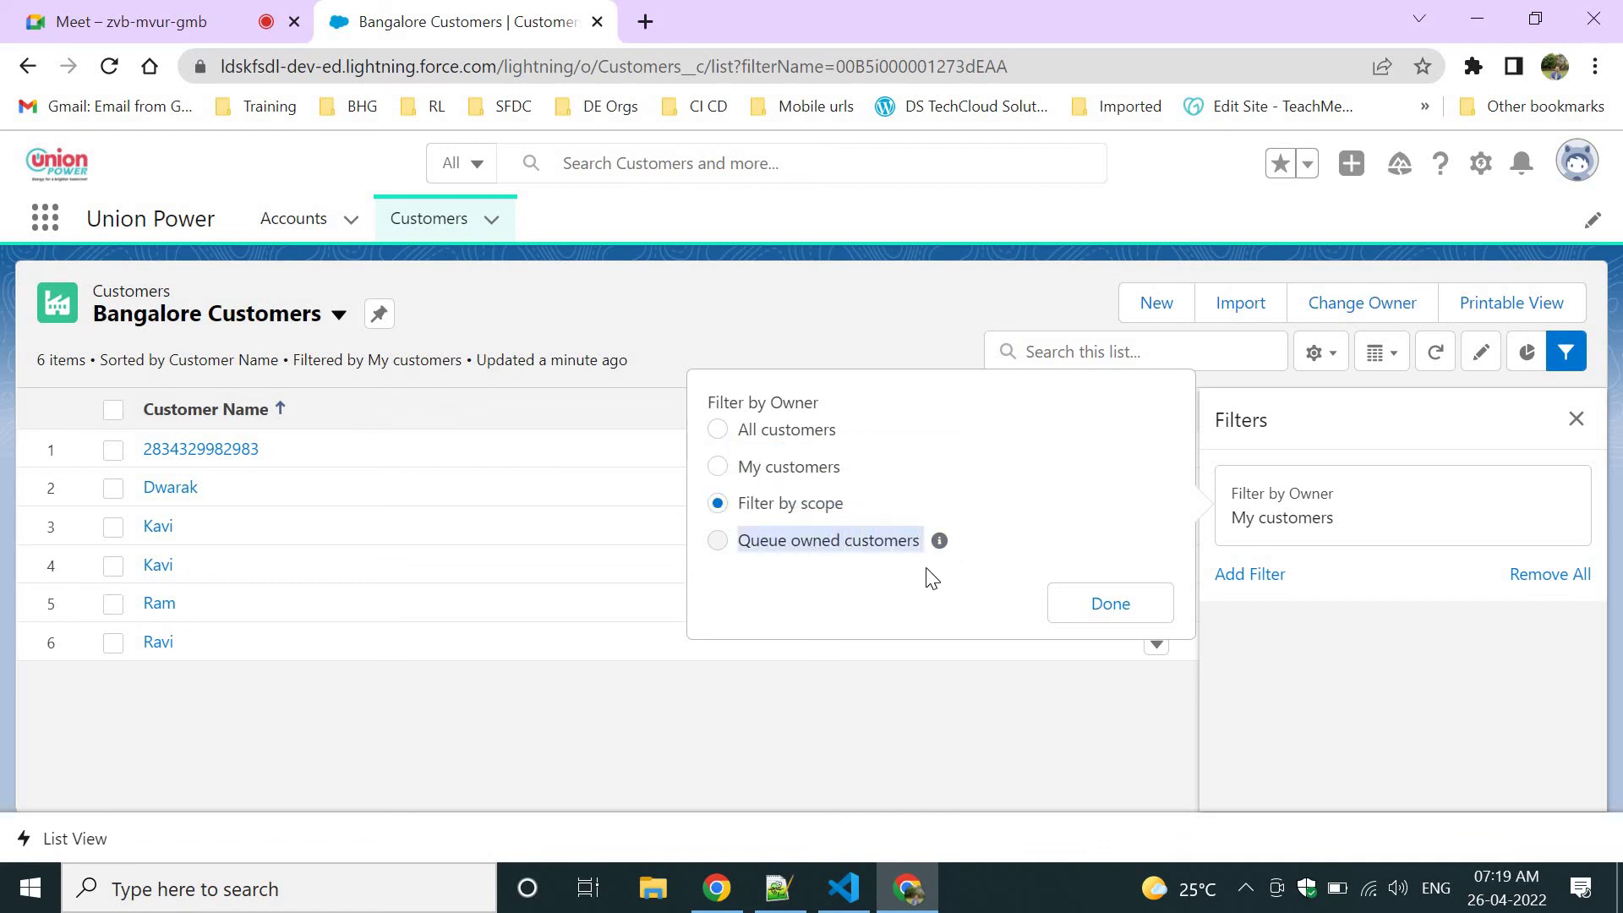
{"action": "left_click", "coordinate": [717, 549]}
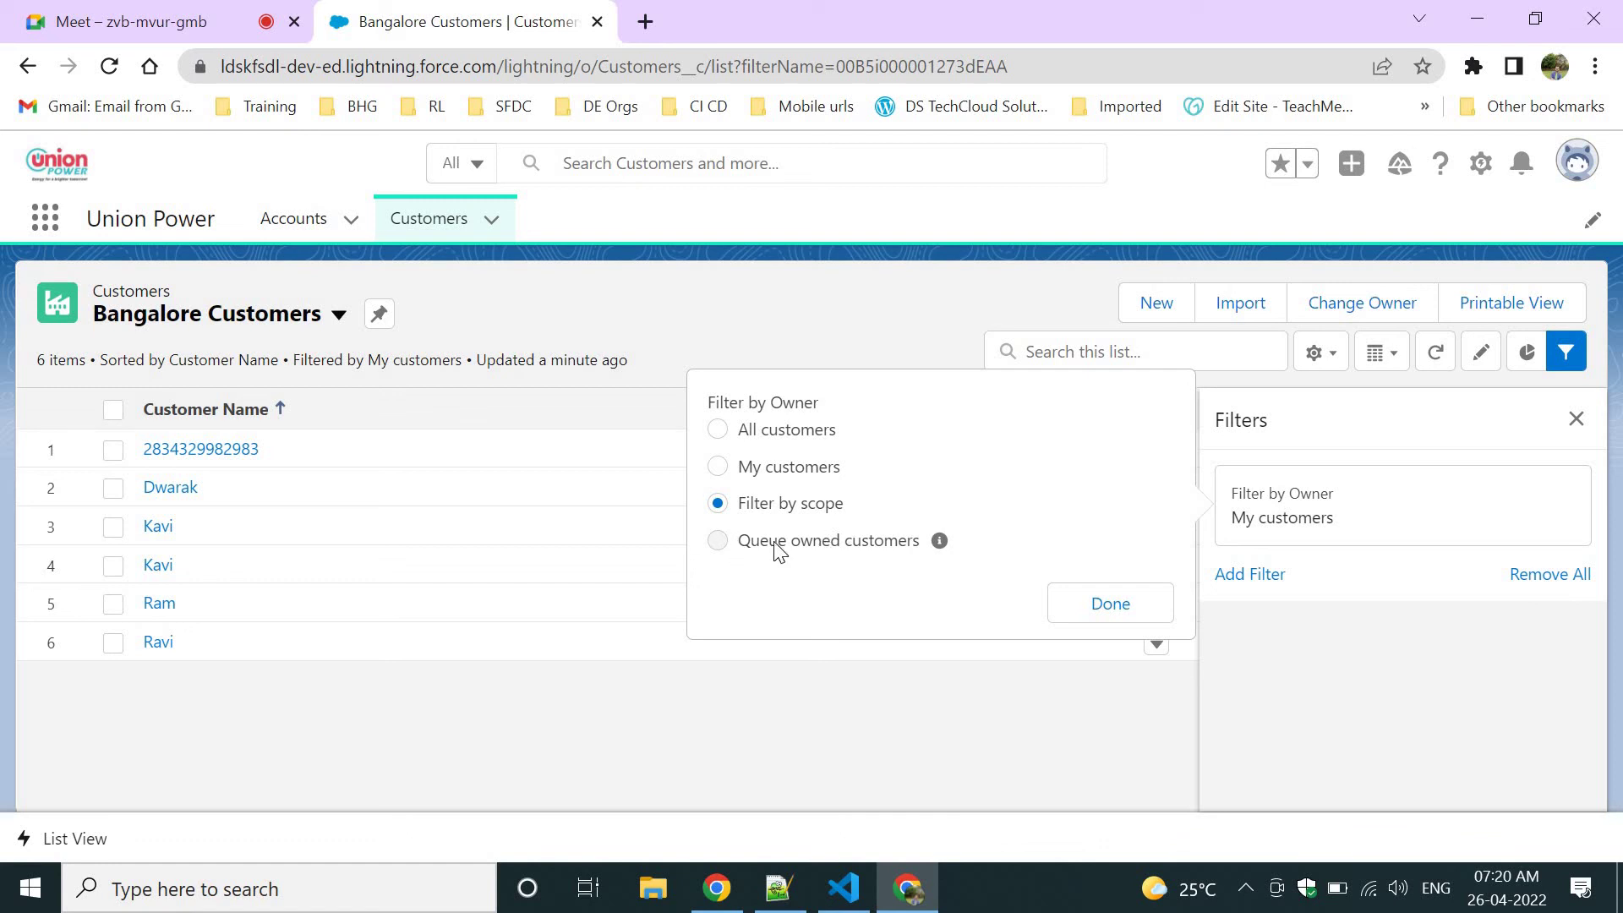
{"action": "left_click", "coordinate": [719, 429]}
{"action": "left_click", "coordinate": [1108, 605]}
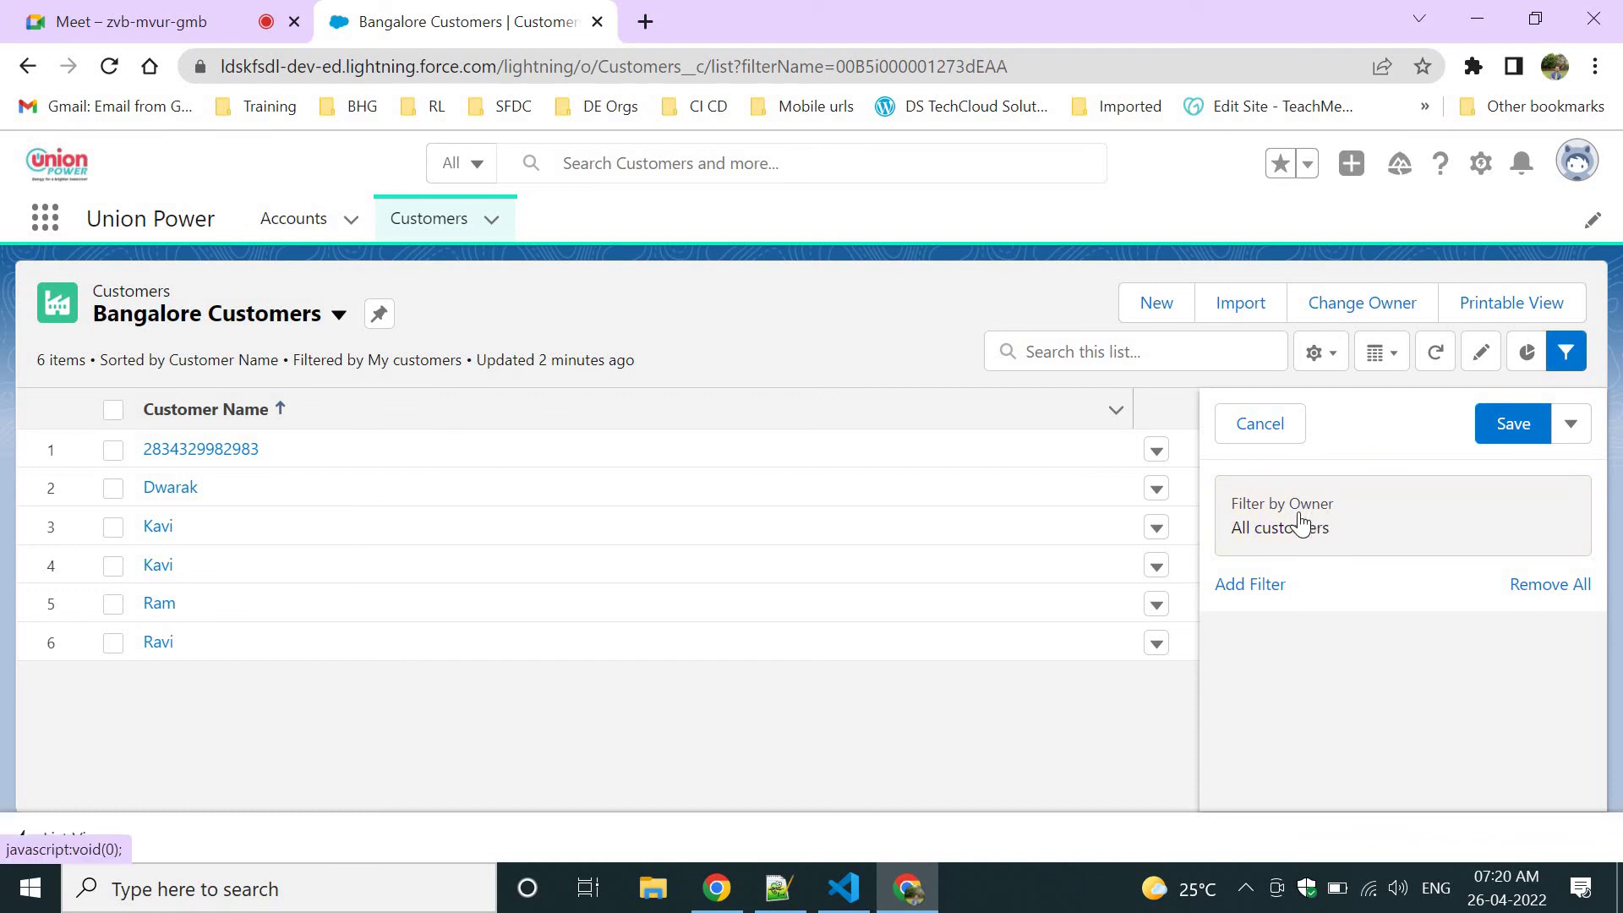
Add a filter condition City equals Banglaore.
{"action": "left_click", "coordinate": [1249, 584]}
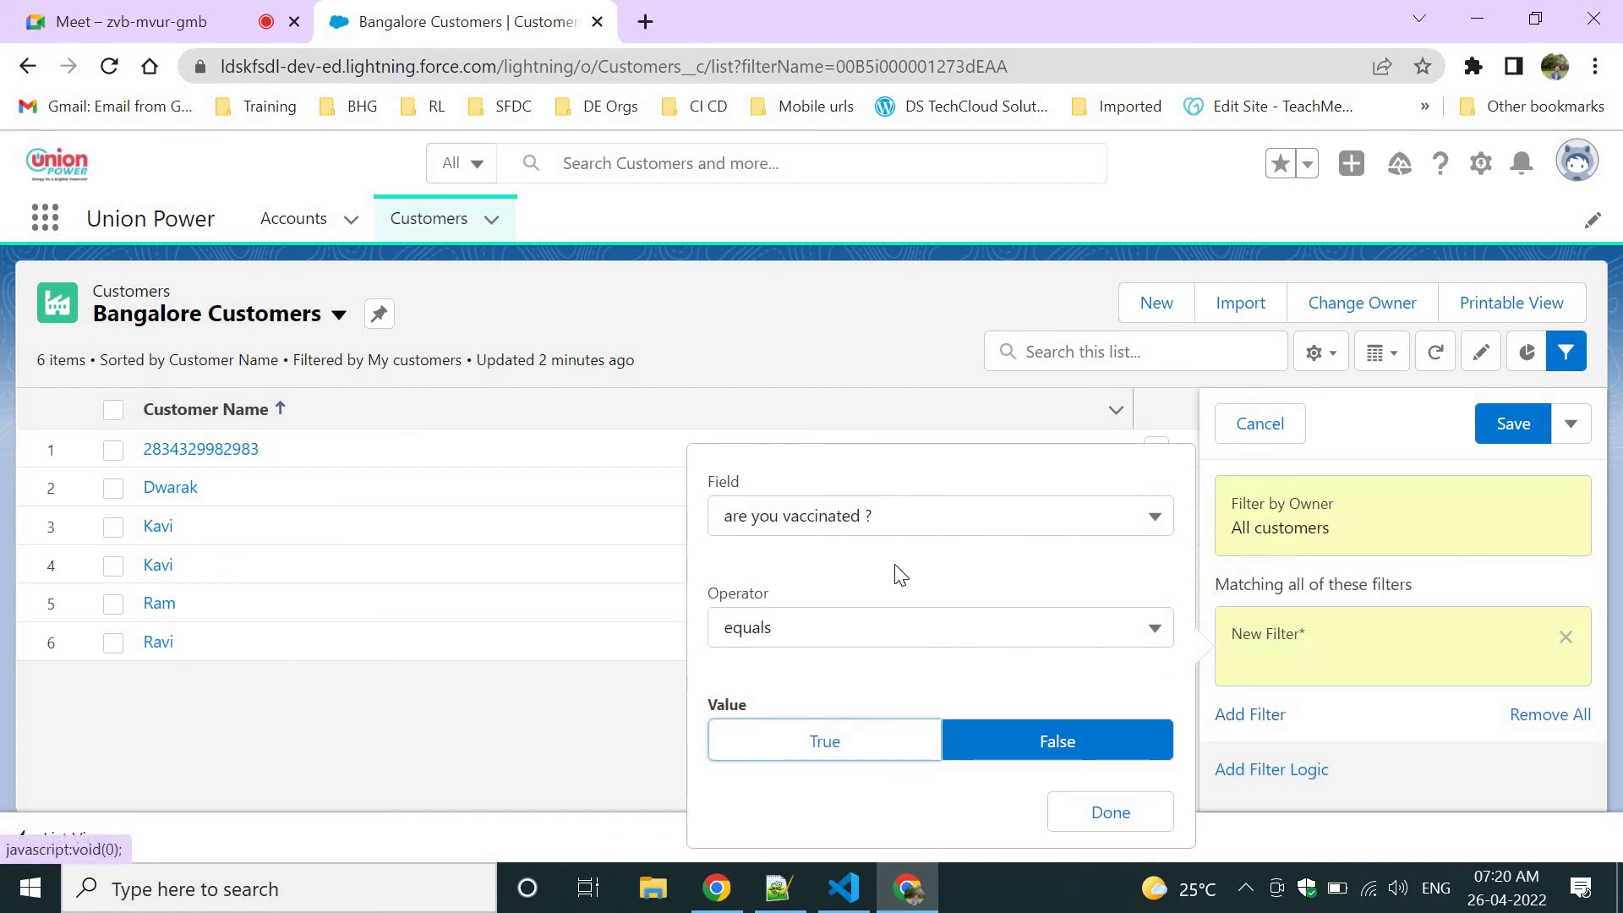
{"action": "left_click", "coordinate": [837, 529]}
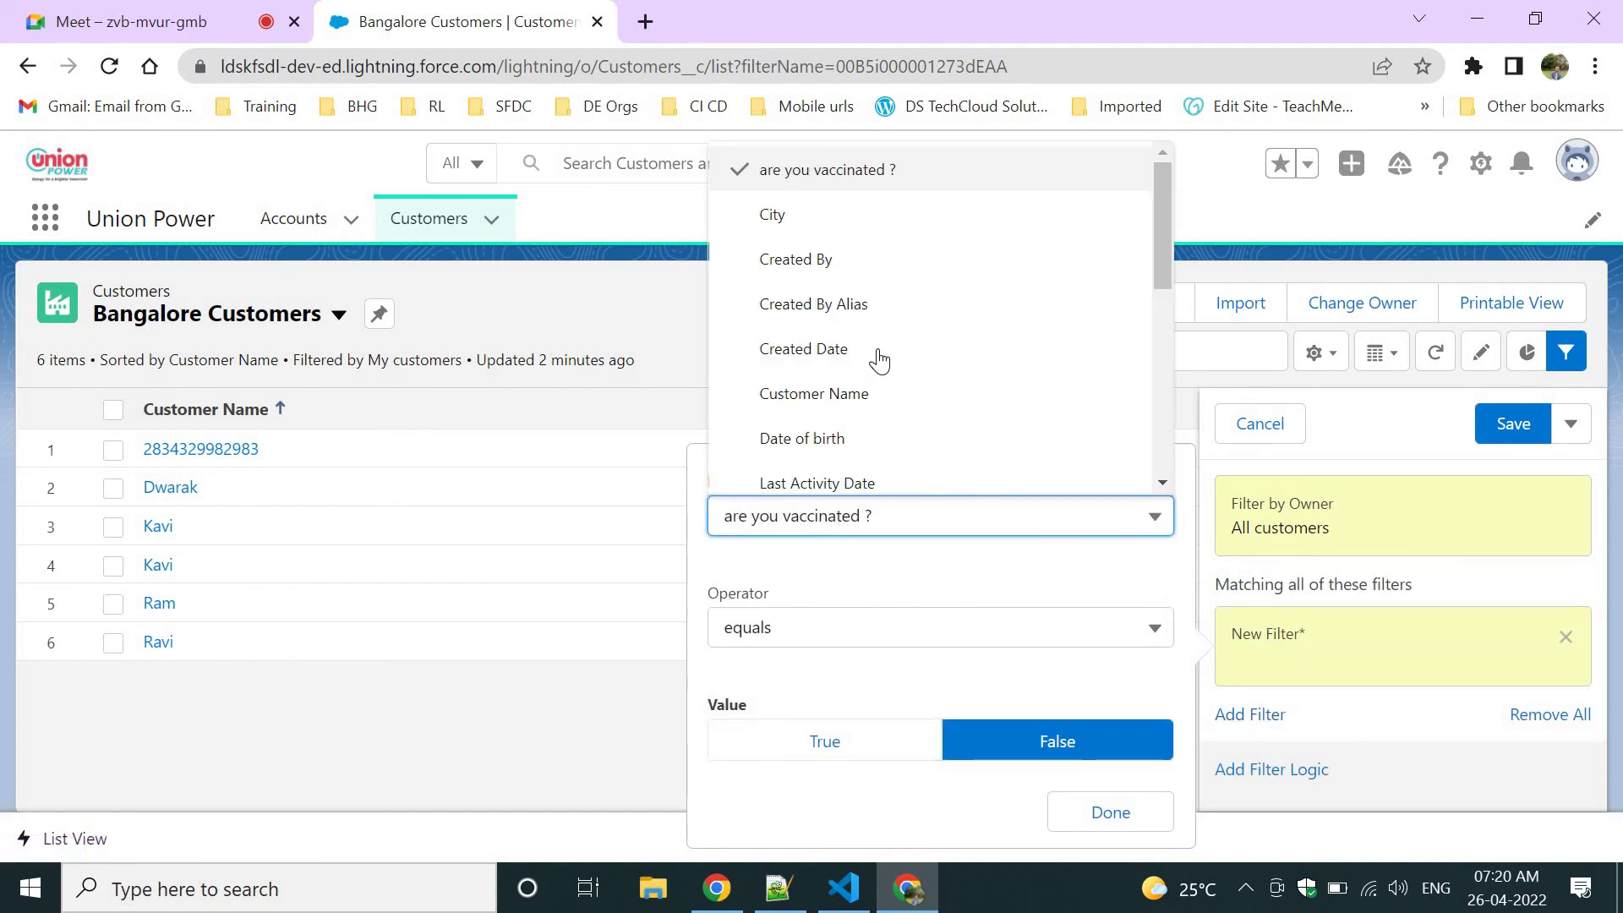
{"action": "scroll", "coordinate": [876, 355], "scroll_direction": "down", "scroll_amount": 5}
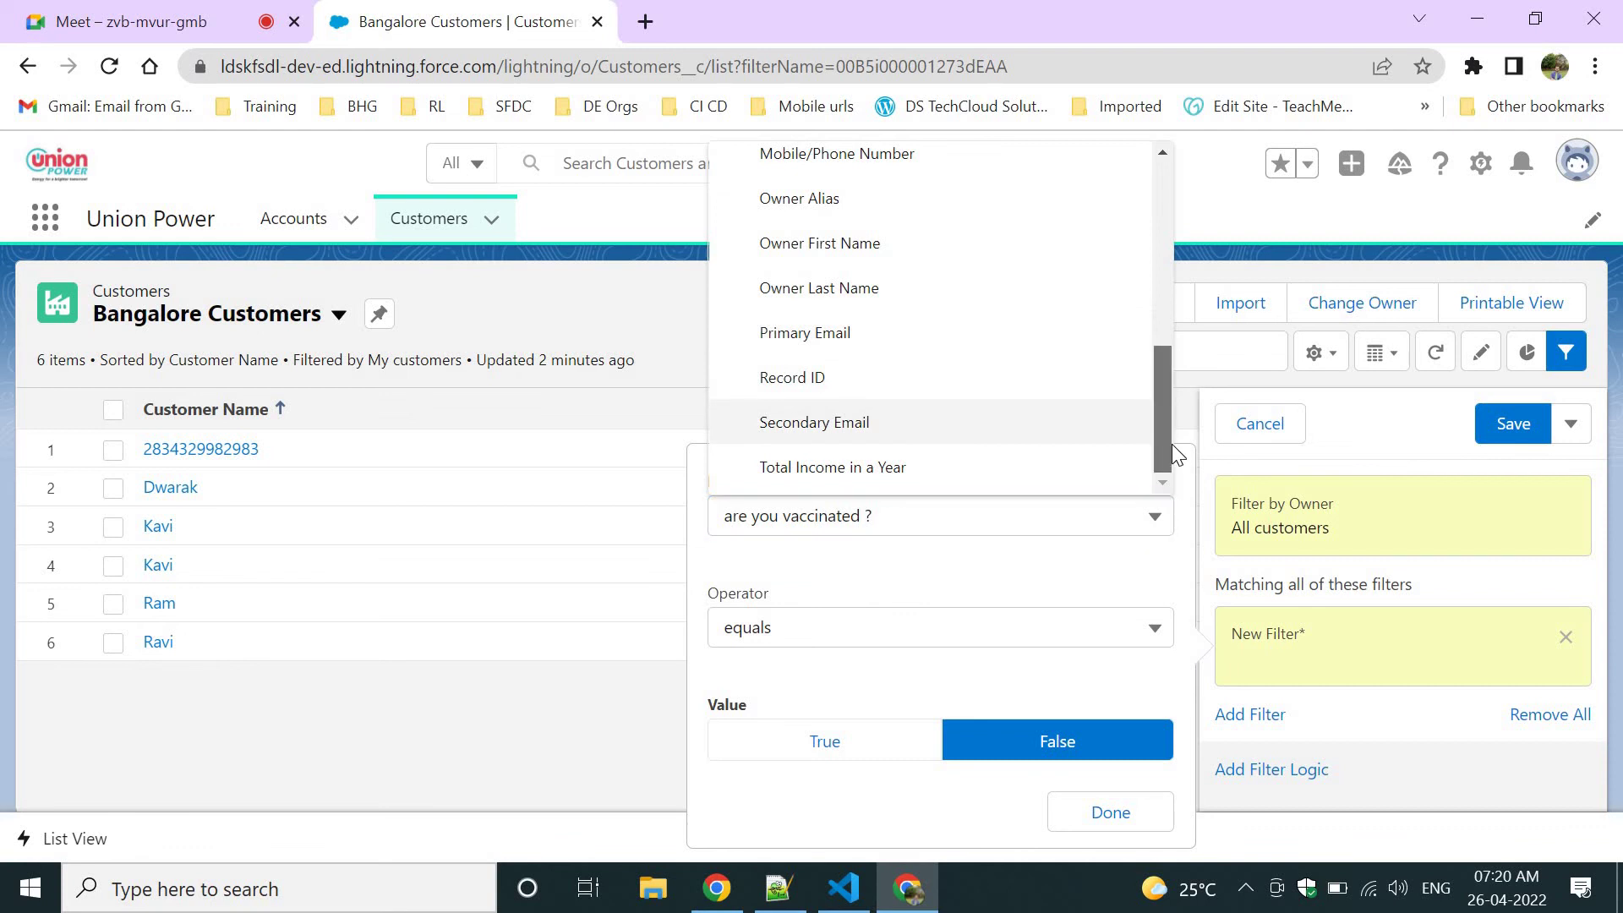
{"action": "left_click_drag", "start_coordinate": [1171, 443], "coordinate": [1148, 211]}
{"action": "left_click", "coordinate": [1043, 228]}
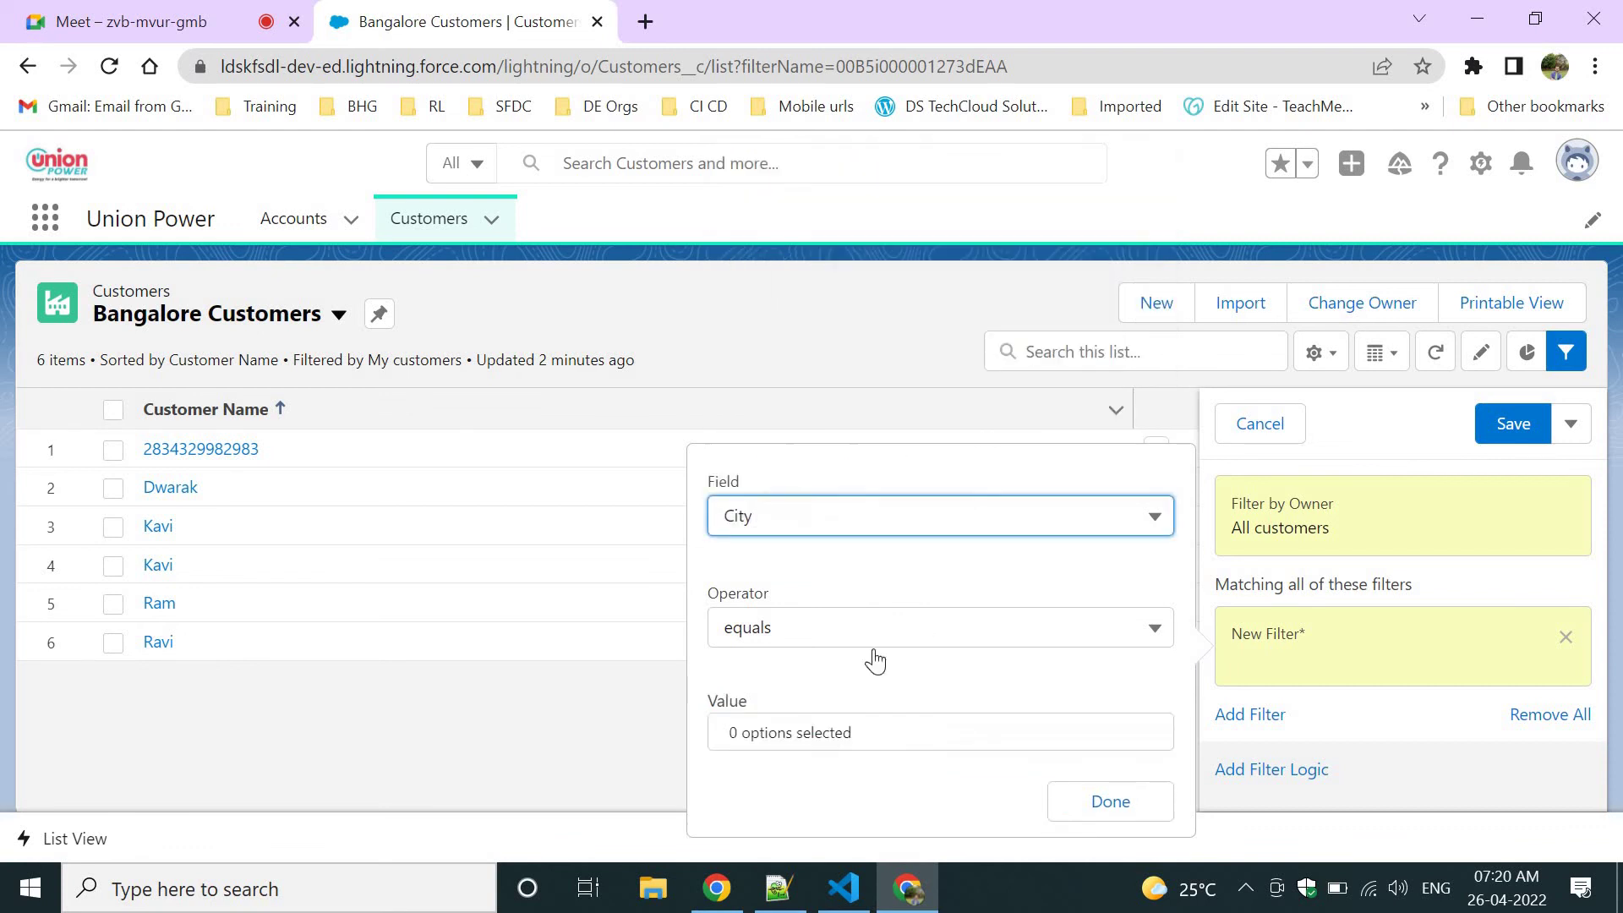
{"action": "left_click", "coordinate": [832, 732]}
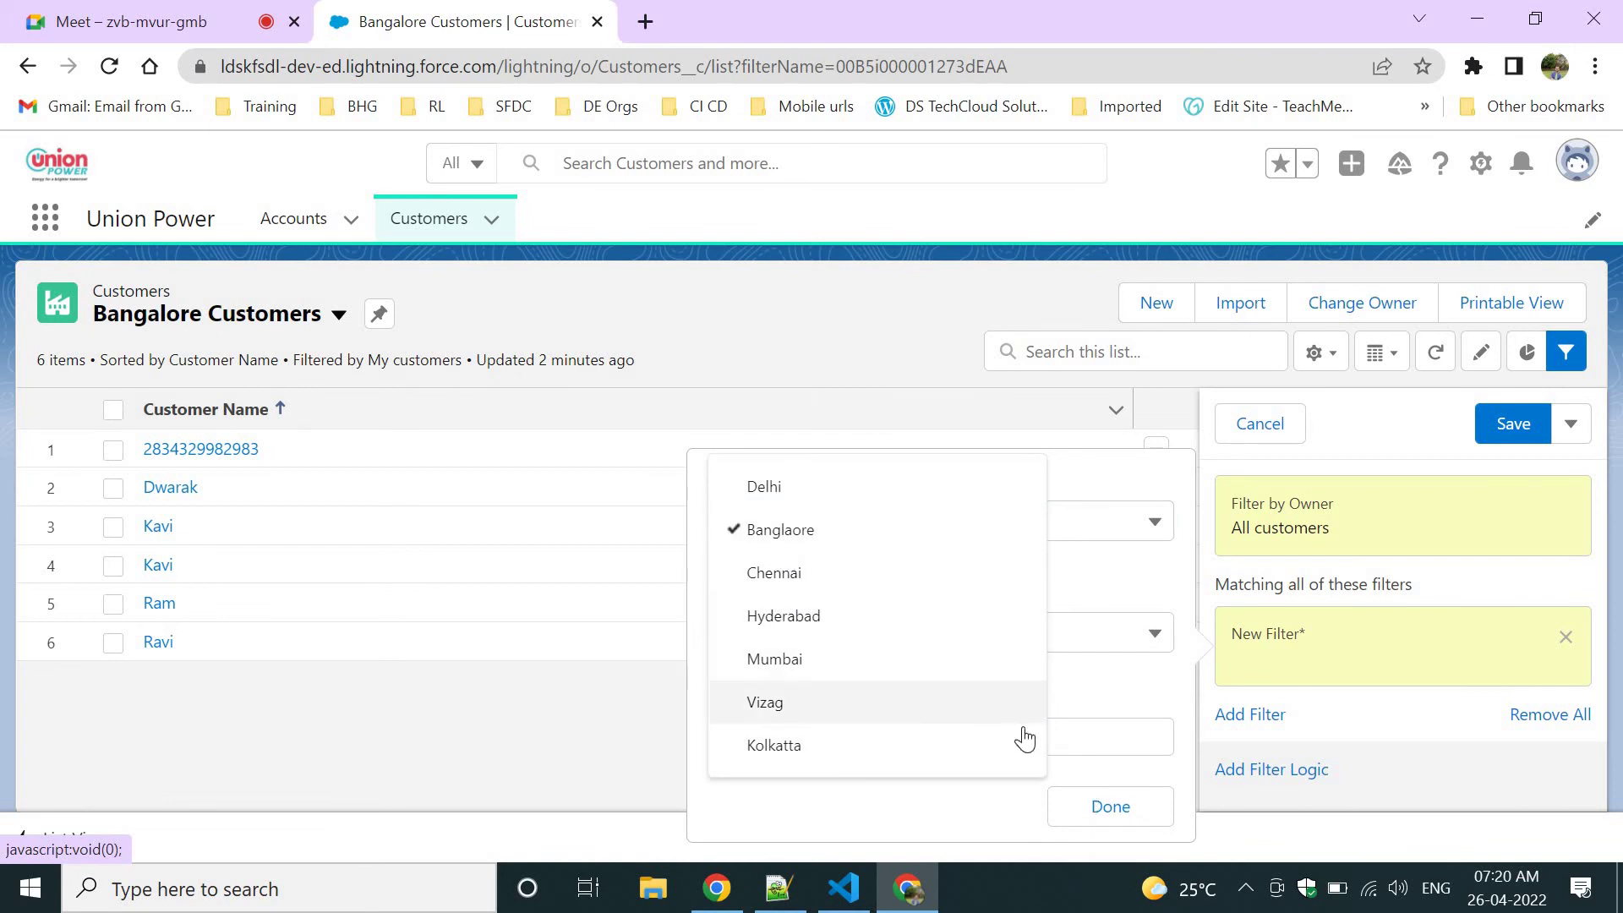
{"action": "left_click", "coordinate": [1101, 797]}
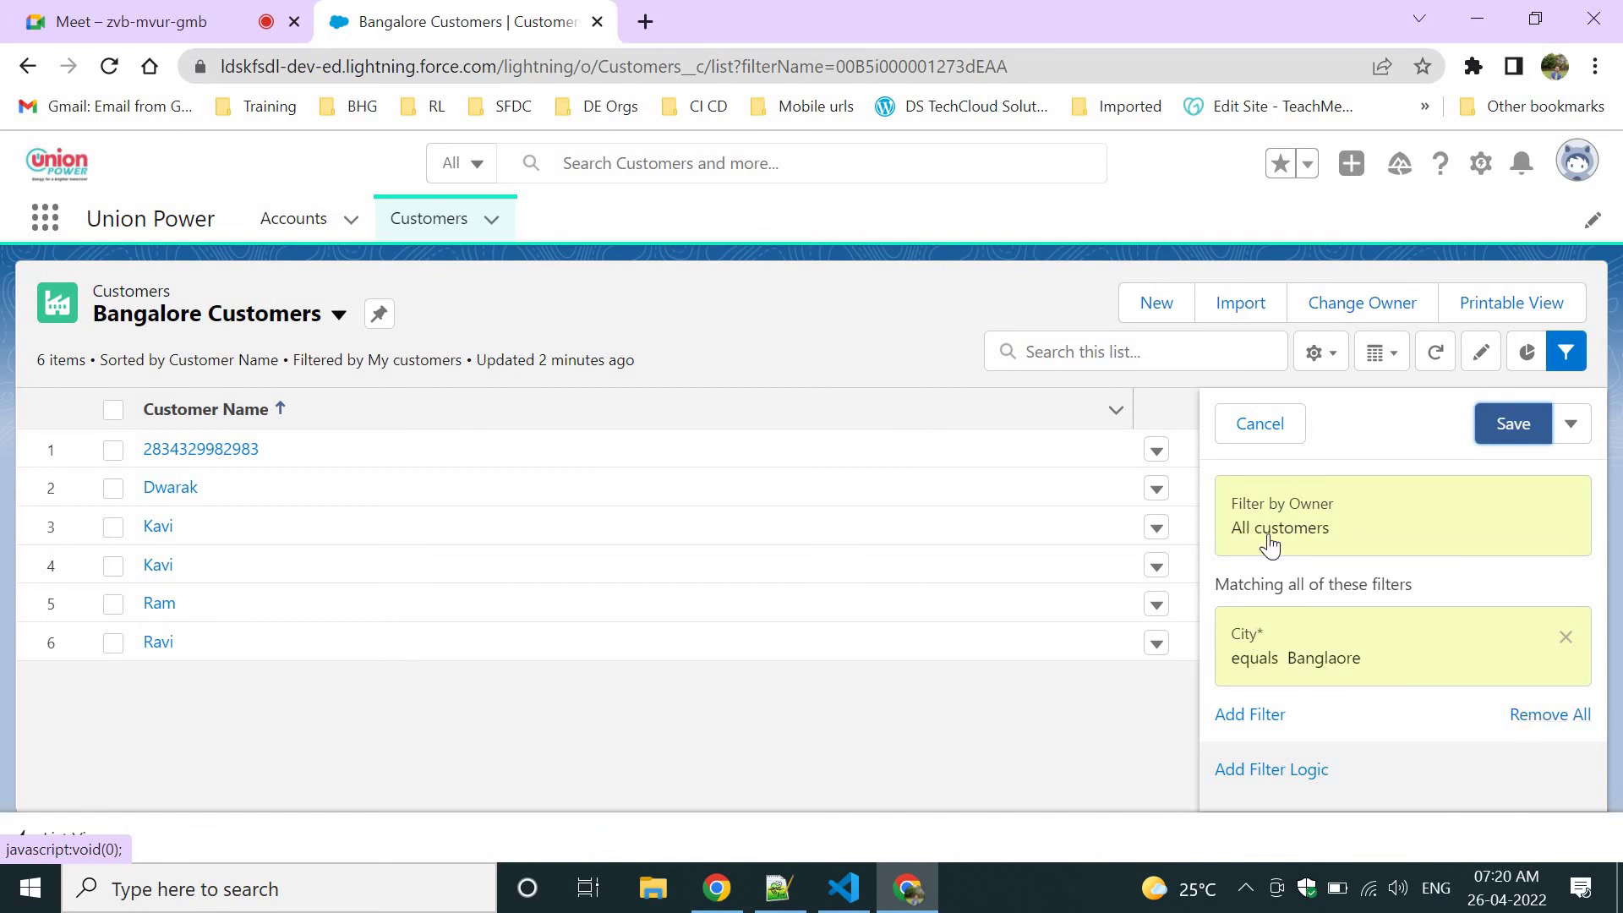
Save the City filter, close the Filters panel and dismiss the 'List view updated' message.
{"action": "left_click", "coordinate": [1494, 432]}
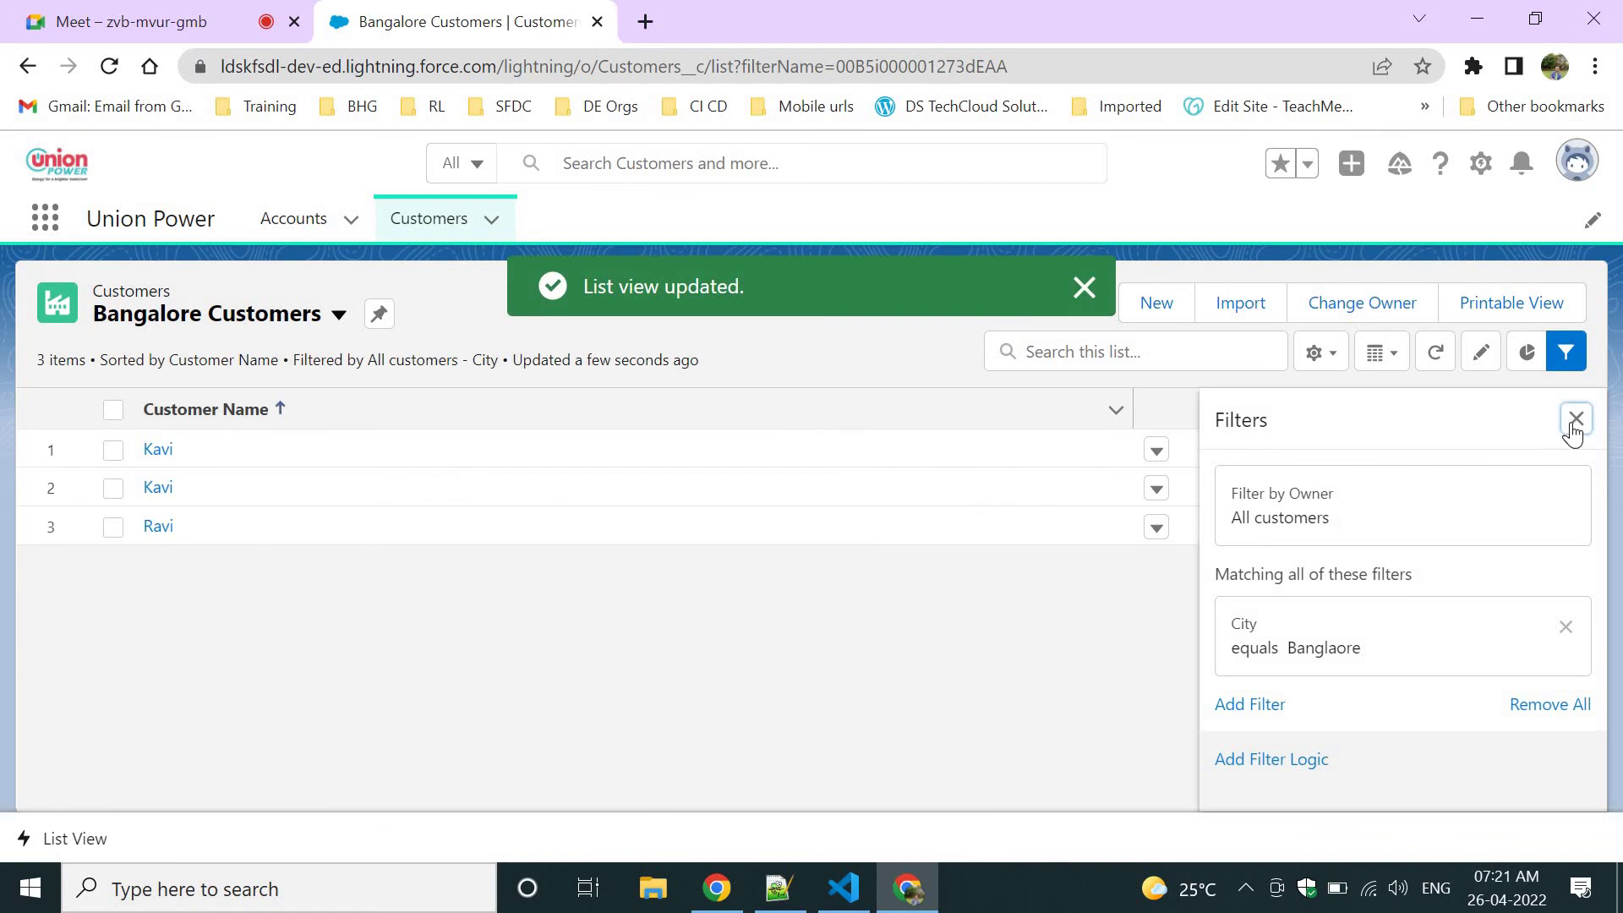
{"action": "left_click", "coordinate": [1575, 419]}
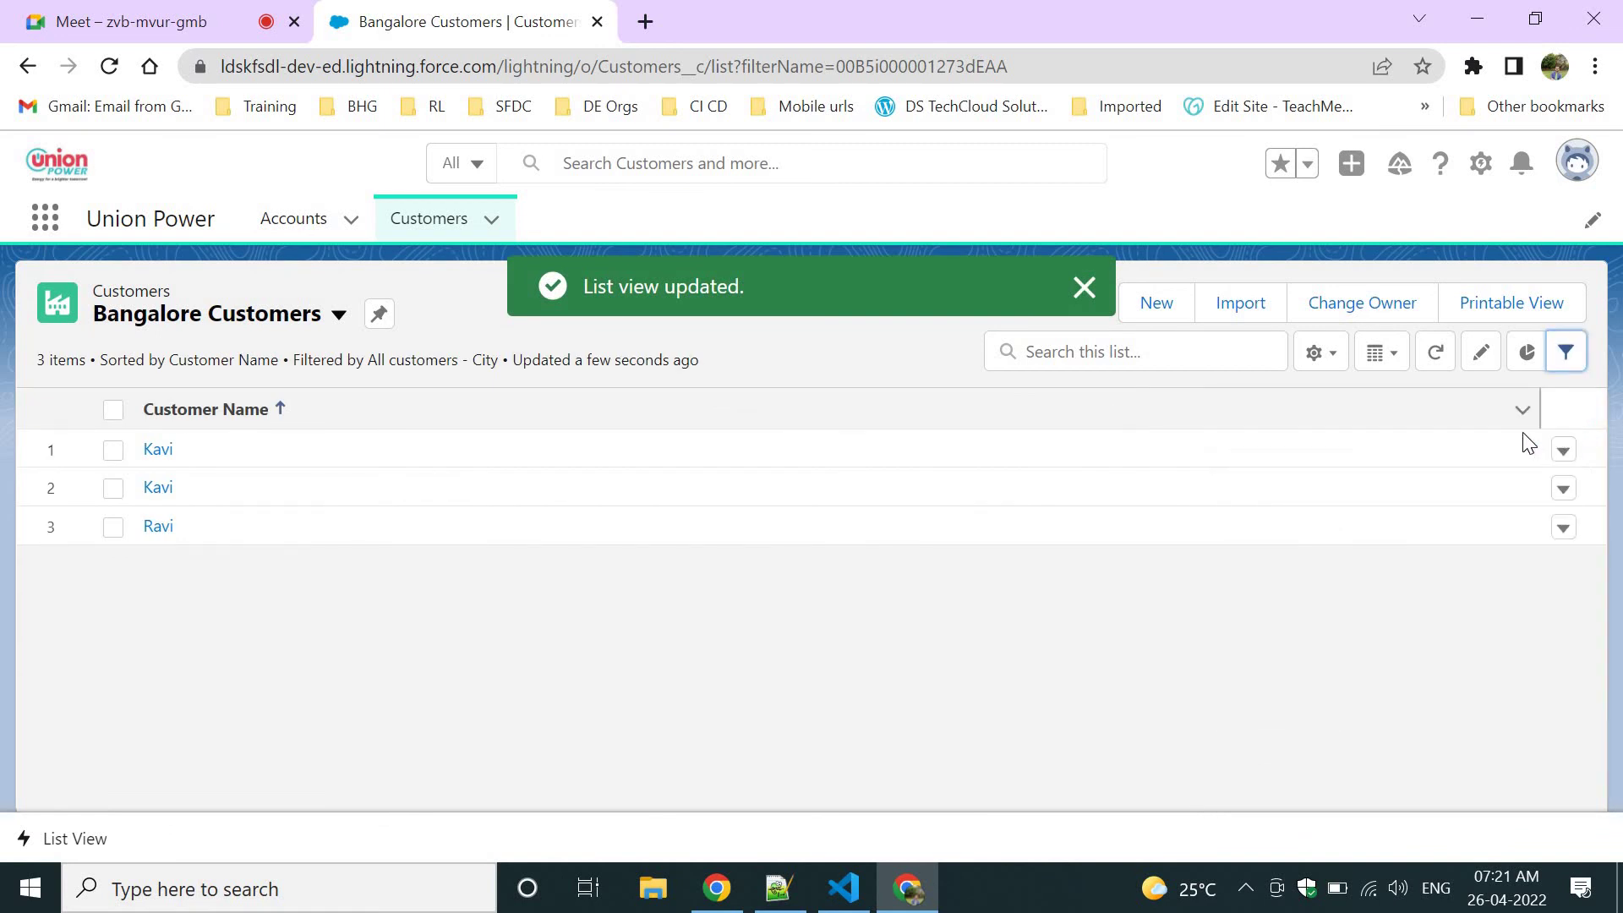
{"action": "left_click", "coordinate": [1084, 287]}
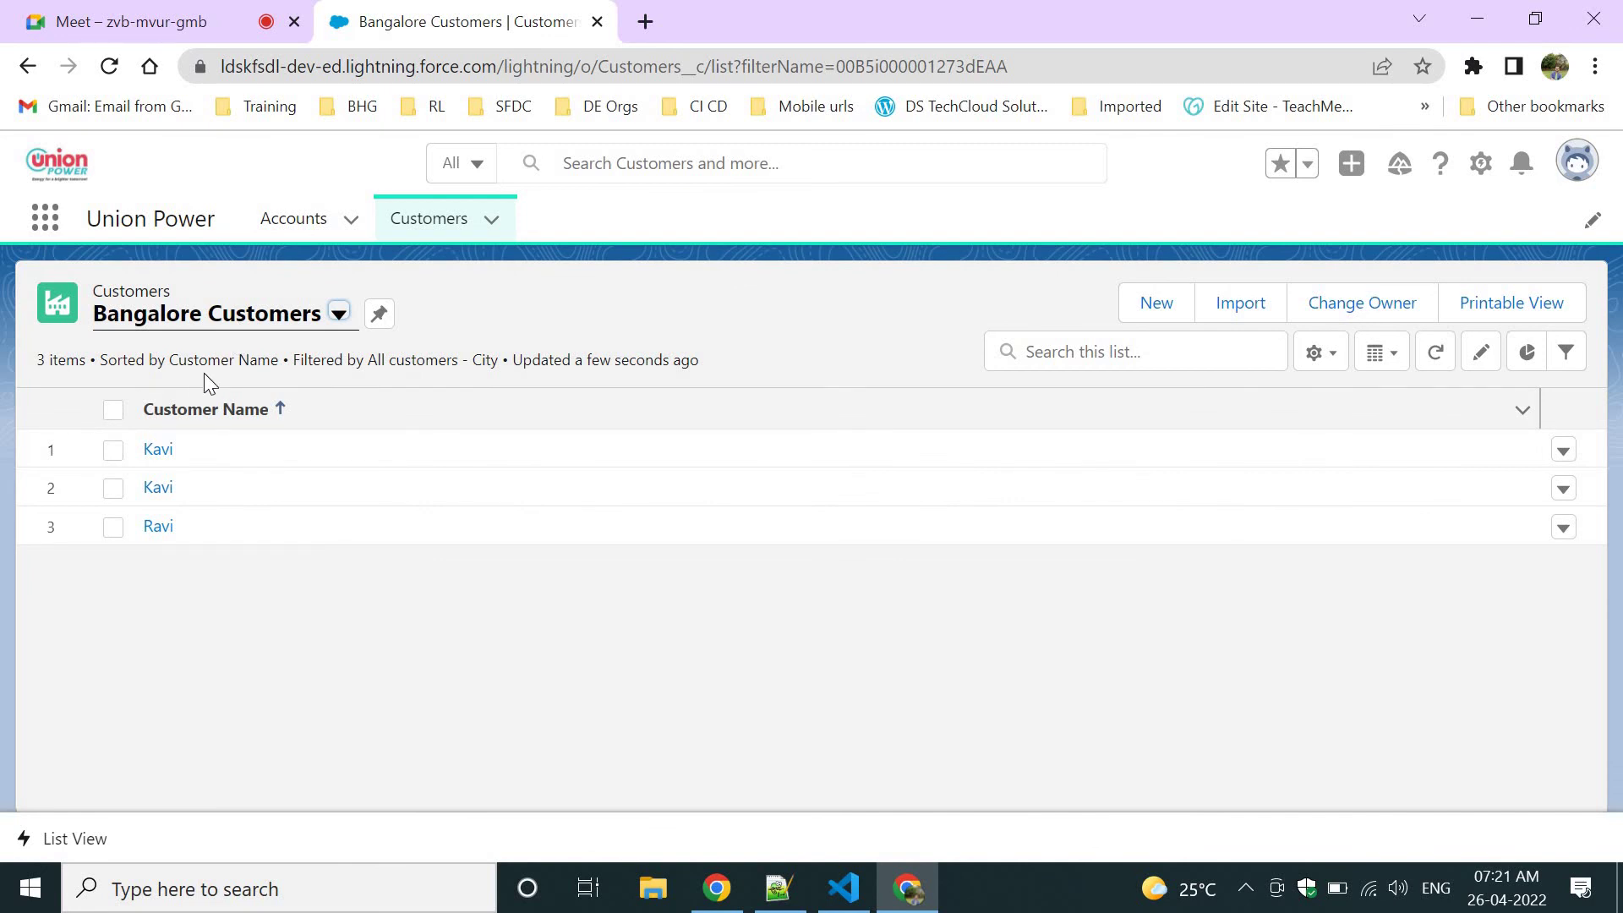
{"action": "left_click", "coordinate": [156, 488]}
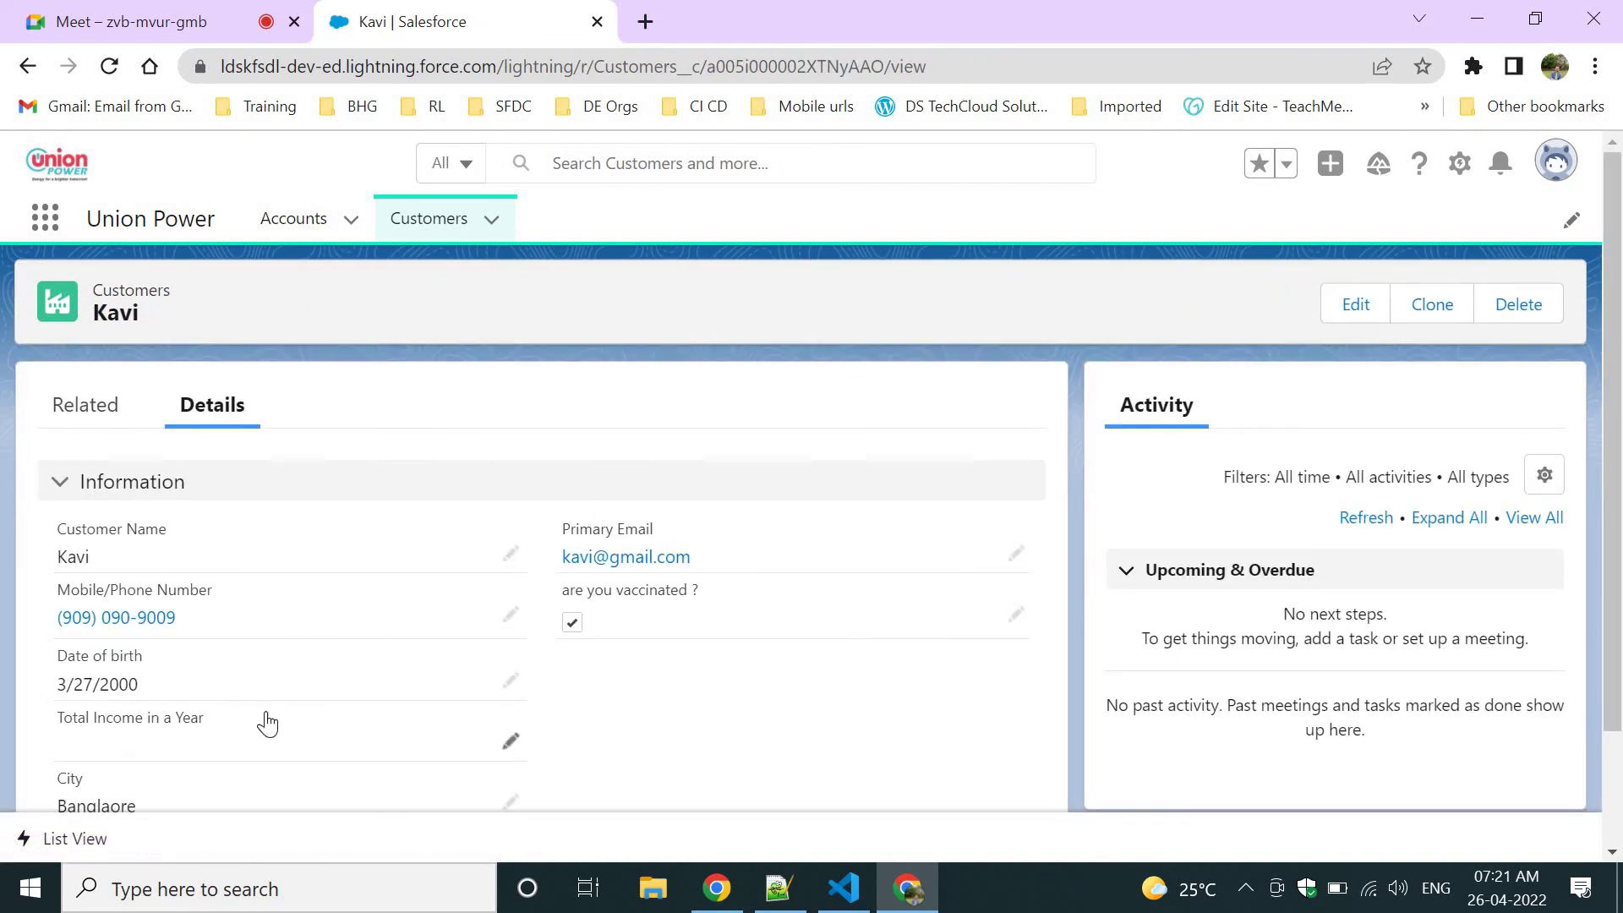
{"action": "scroll", "coordinate": [62, 634], "scroll_direction": "down", "scroll_amount": 2}
{"action": "triple_click", "coordinate": [123, 658]}
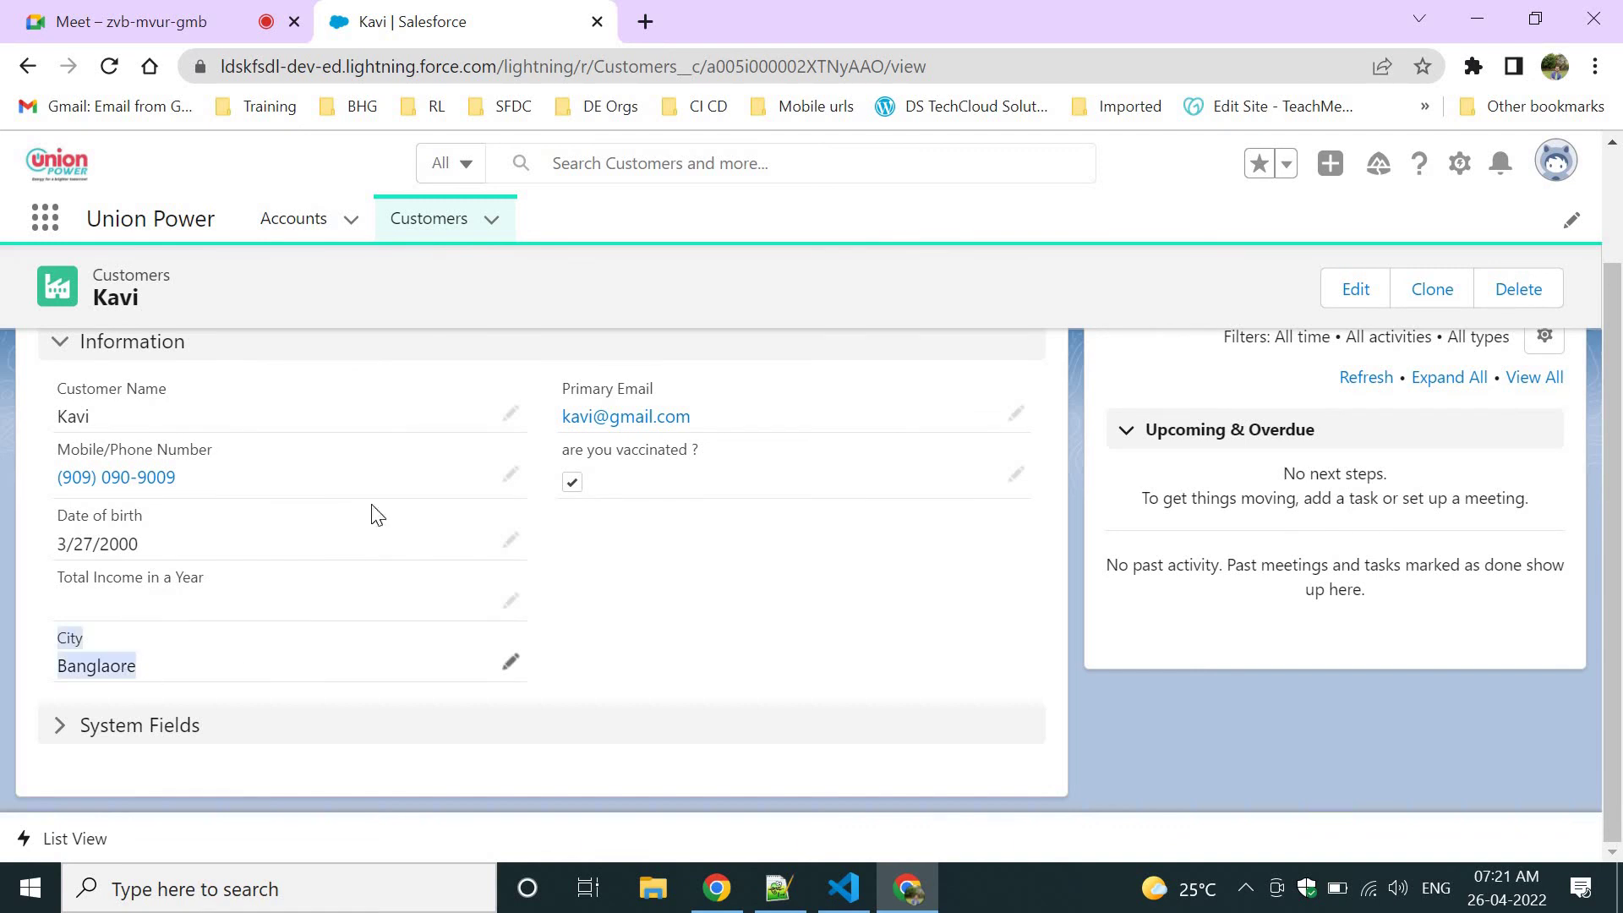
{"action": "left_click", "coordinate": [417, 244]}
{"action": "left_click", "coordinate": [165, 328]}
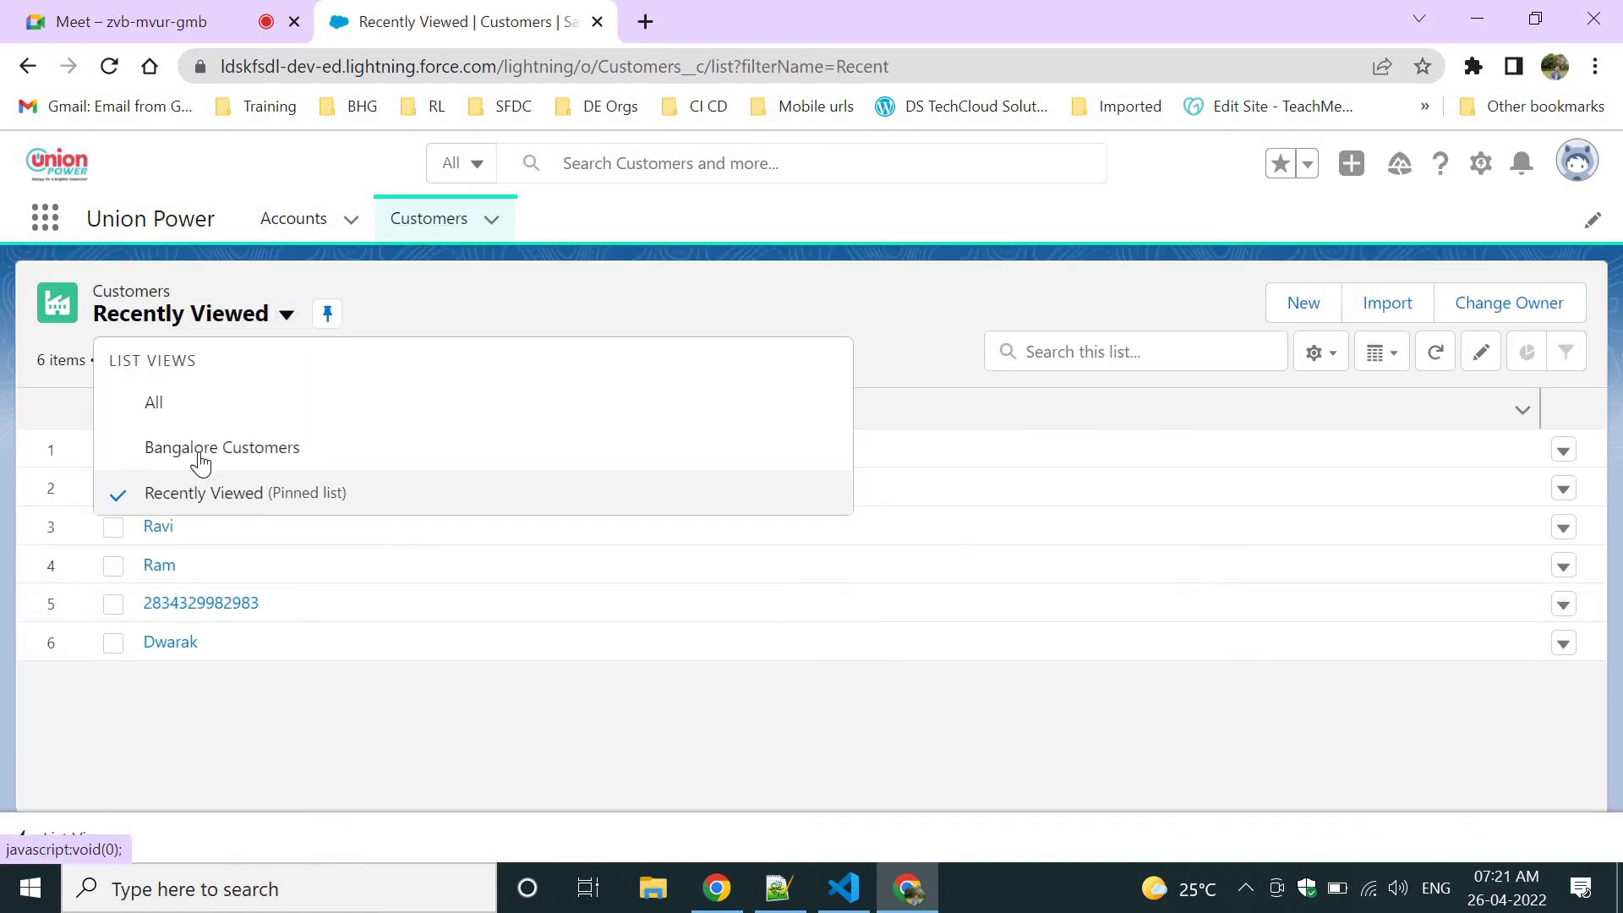
{"action": "left_click", "coordinate": [201, 456]}
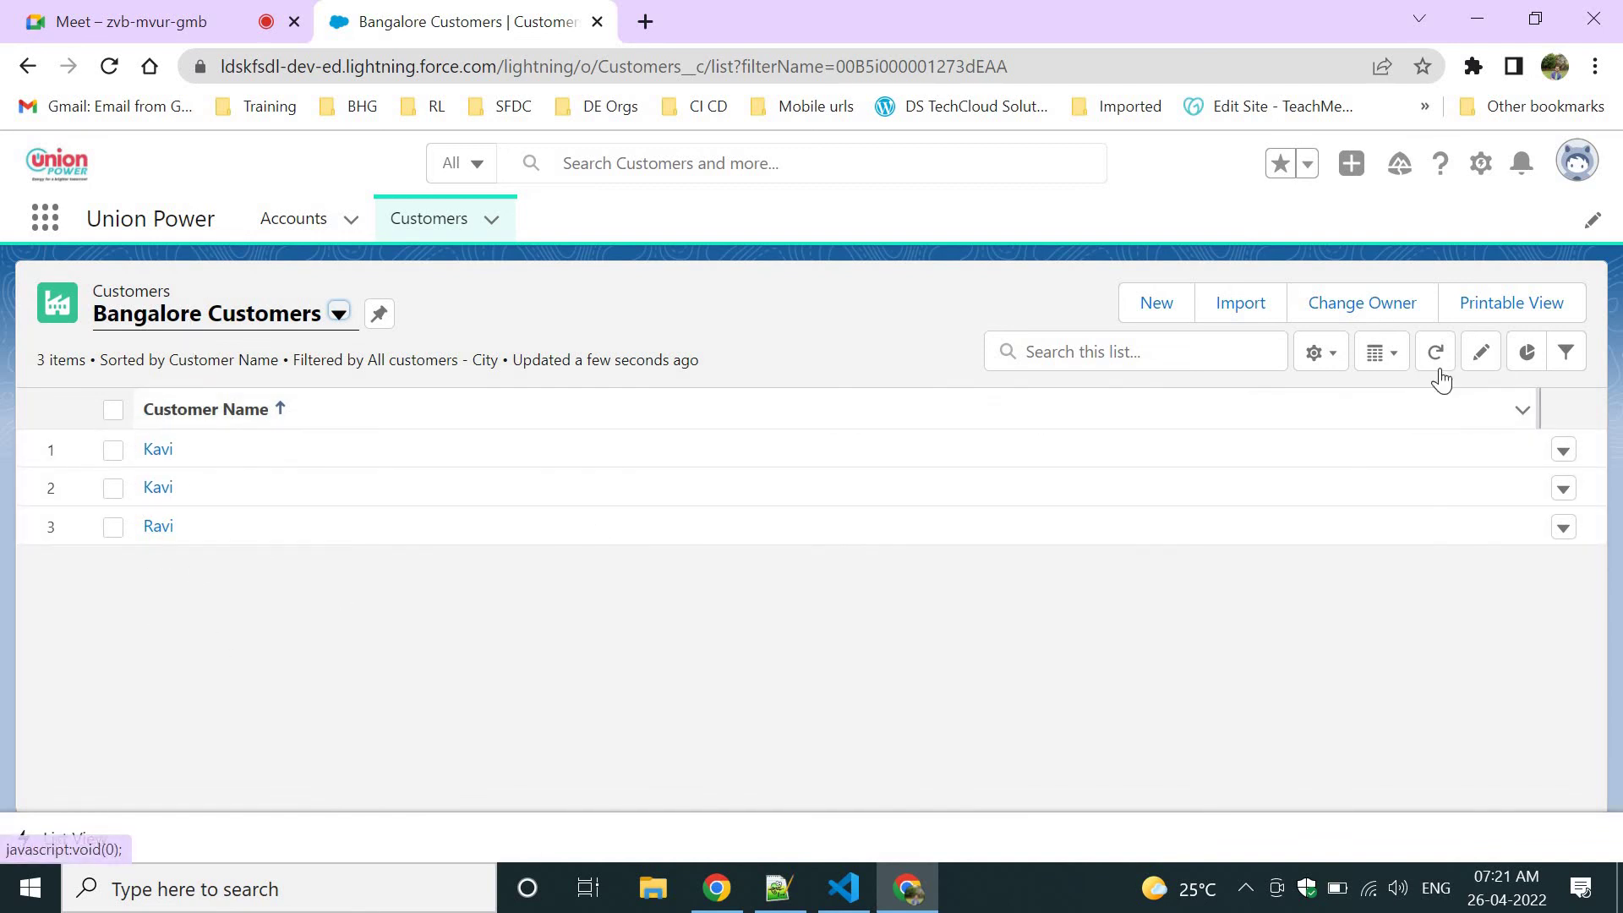
Check the Filters panel, then reopen the List View Controls gear menu for Bangalore Customers.
{"action": "left_click", "coordinate": [1321, 355]}
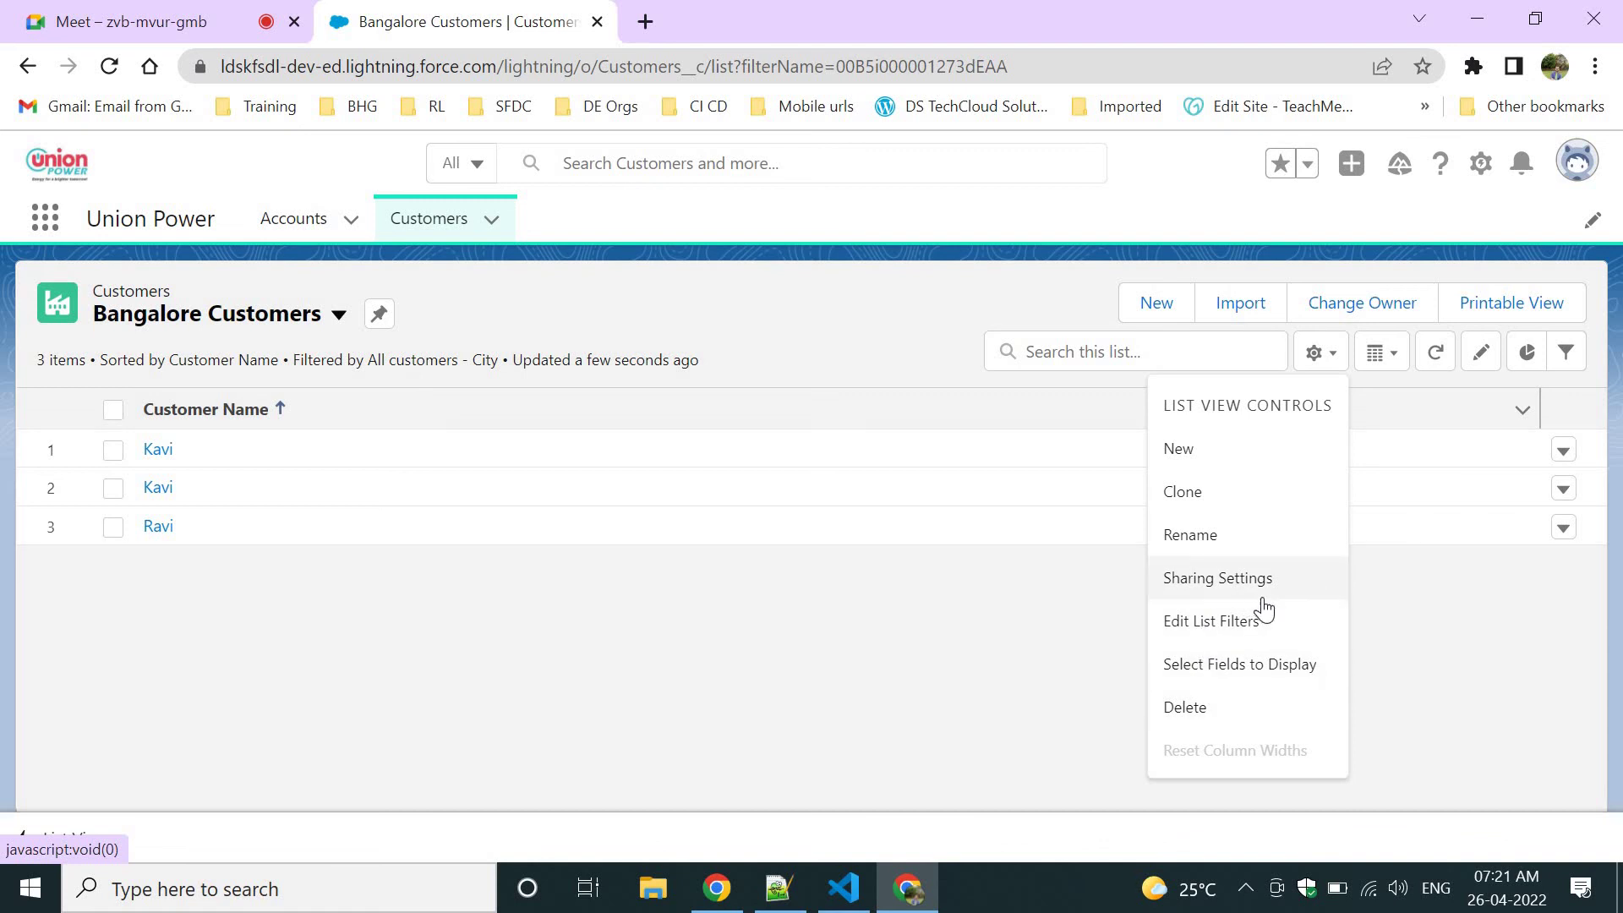
{"action": "left_click", "coordinate": [1401, 633]}
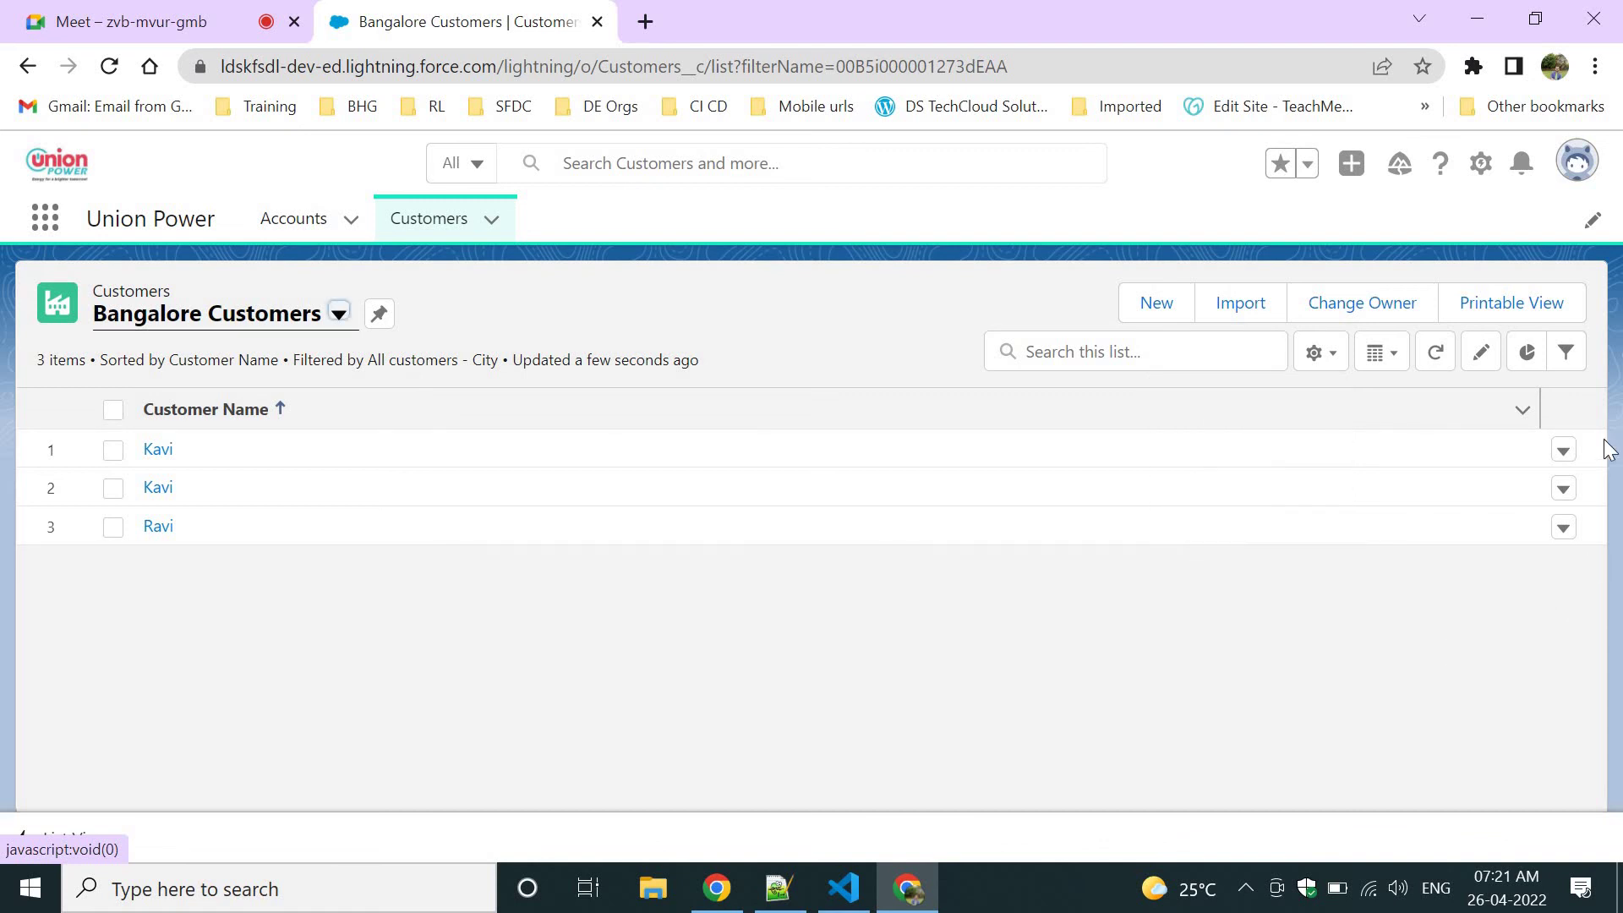
{"action": "left_click", "coordinate": [1570, 362]}
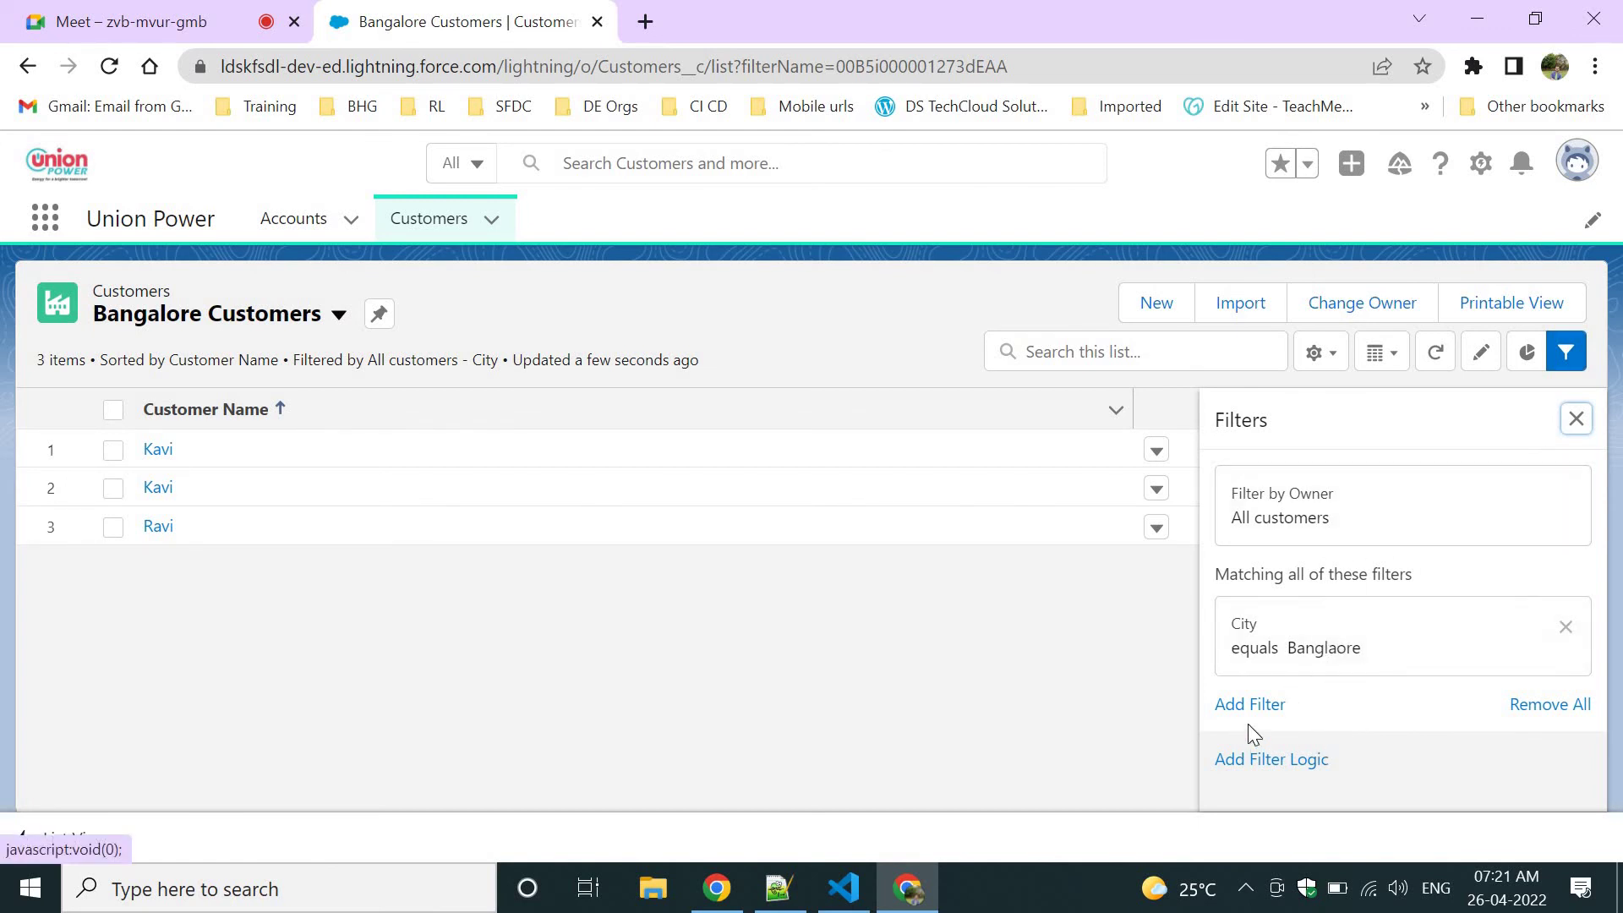
{"action": "left_click", "coordinate": [1577, 419]}
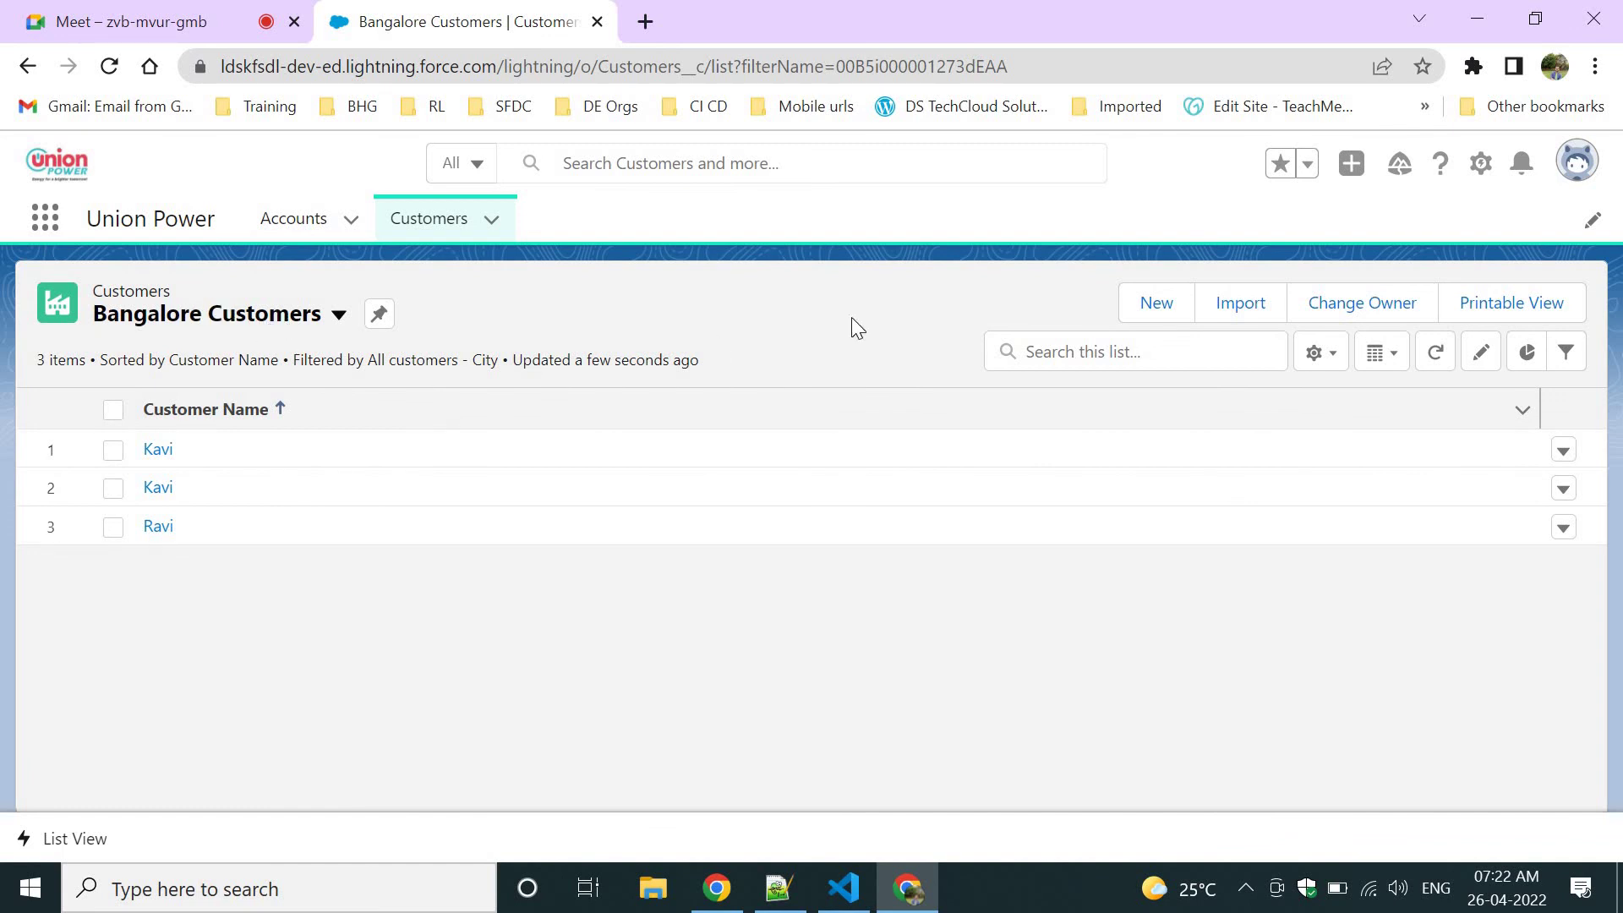
{"action": "left_click", "coordinate": [1316, 362]}
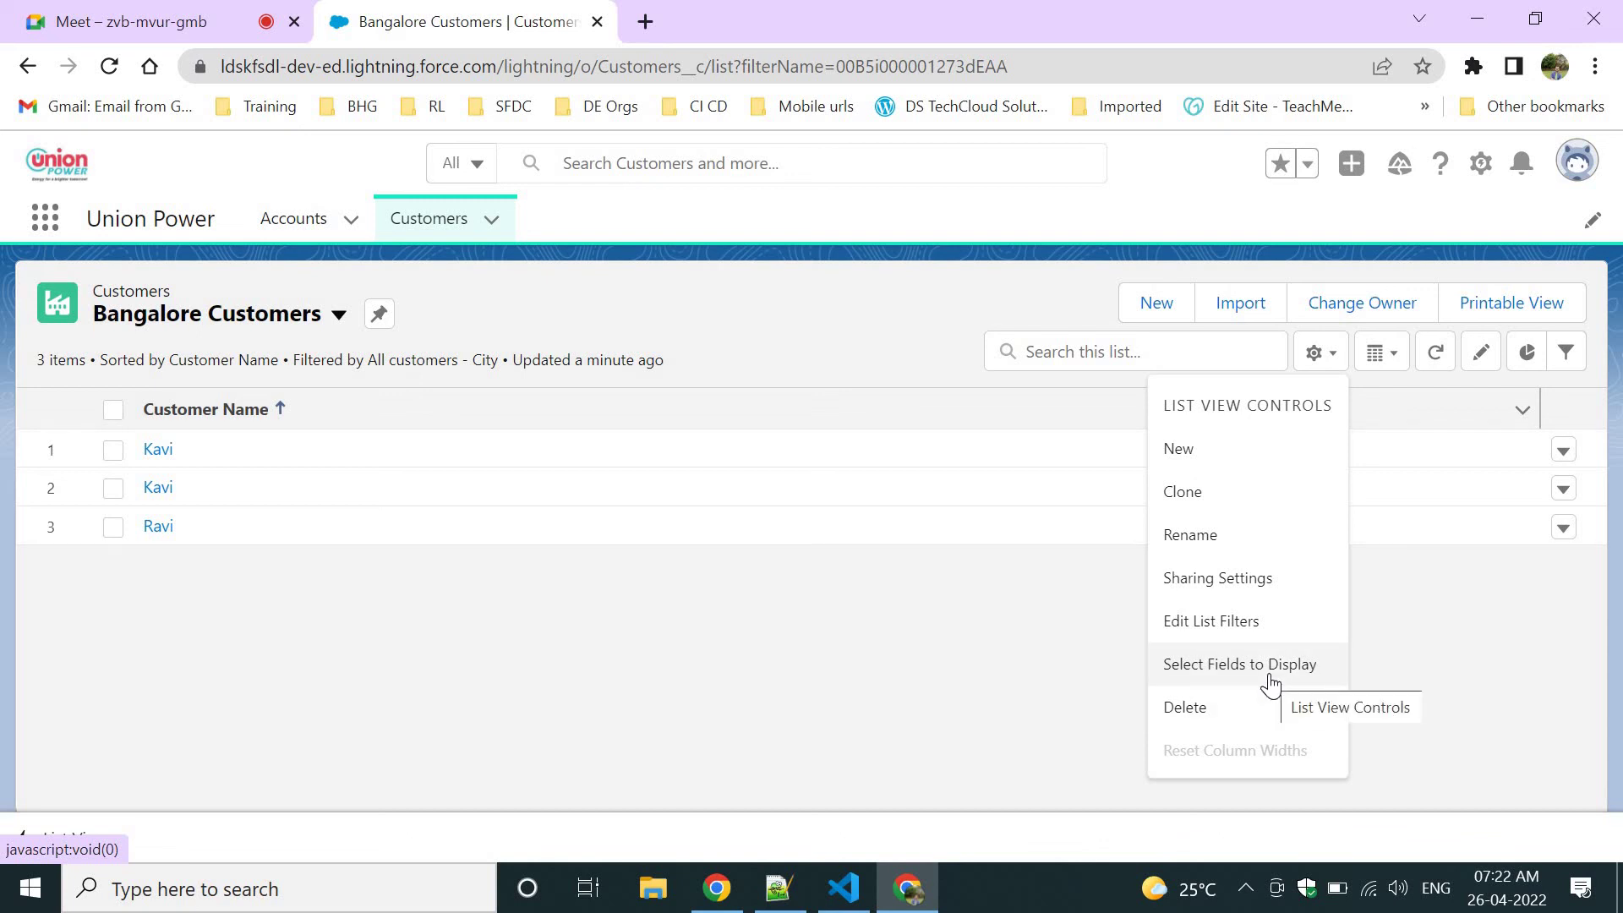
Add City, Mobile/Phone Number and Primary Email as visible columns of Bangalore Customers and save.
{"action": "left_click", "coordinate": [1267, 676]}
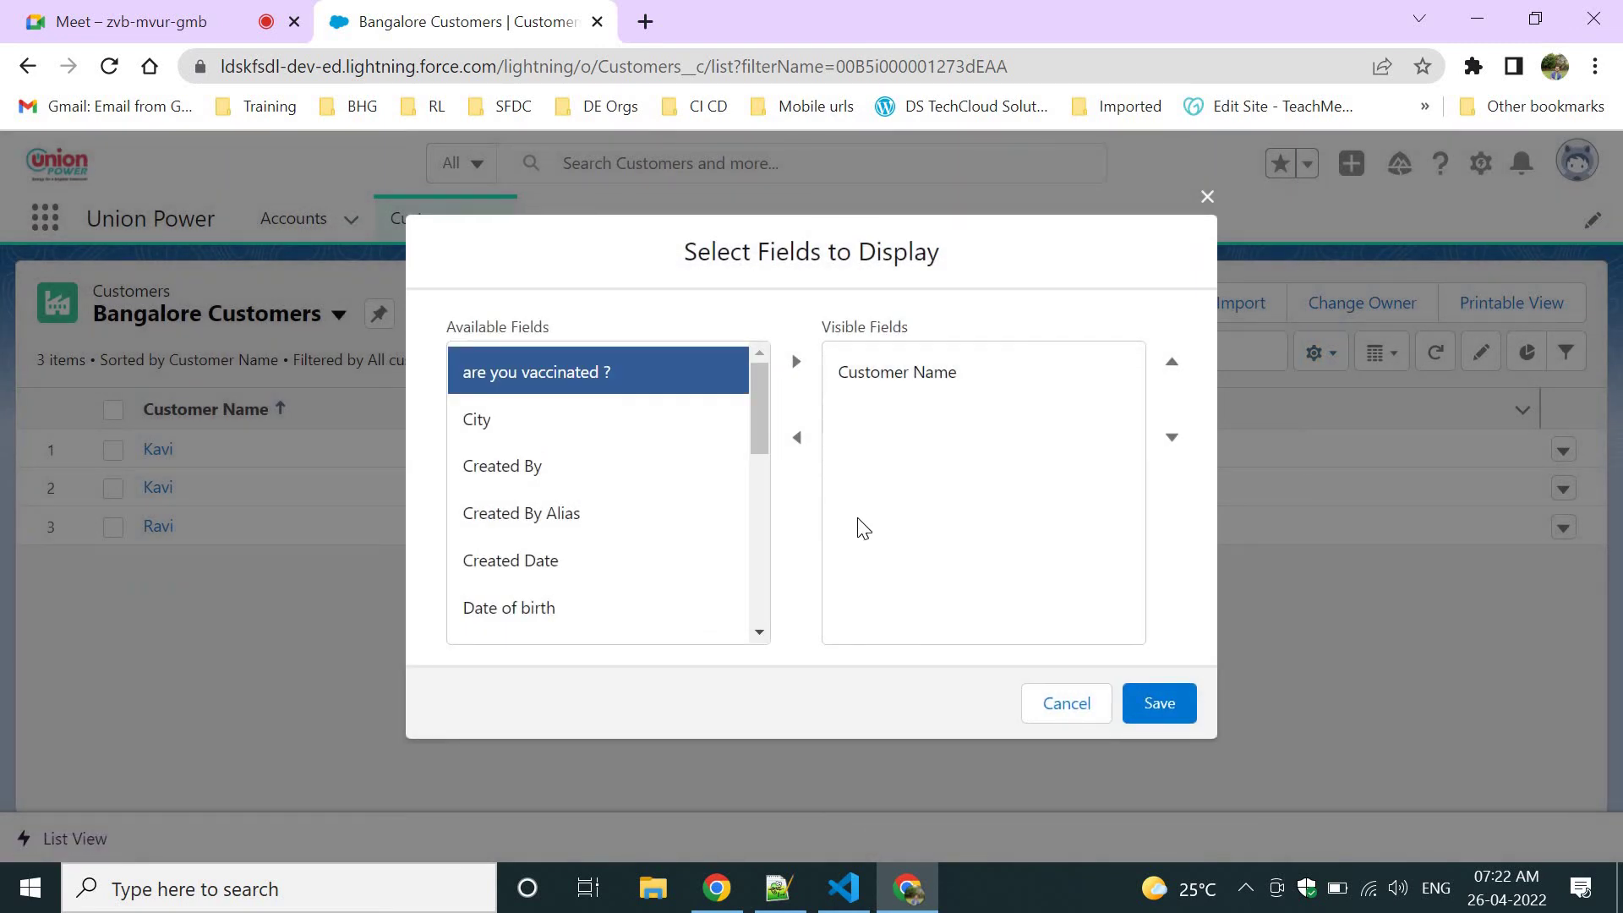
{"action": "left_click", "coordinate": [623, 423]}
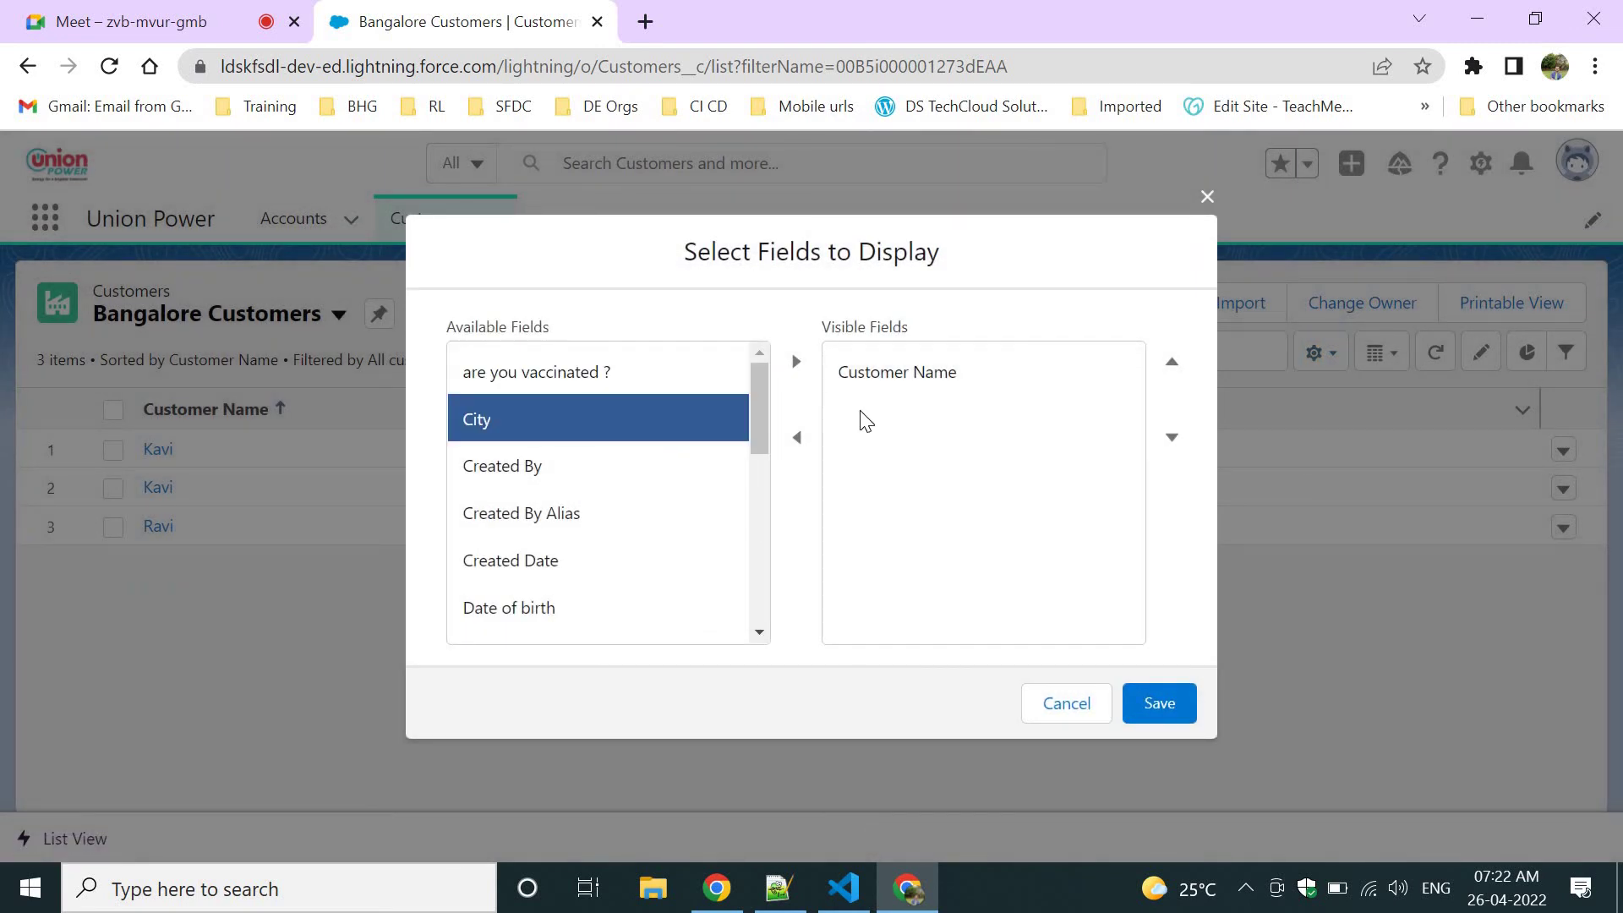
{"action": "left_click", "coordinate": [797, 361]}
{"action": "left_click_drag", "start_coordinate": [754, 434], "coordinate": [757, 518]}
{"action": "left_click", "coordinate": [715, 524]}
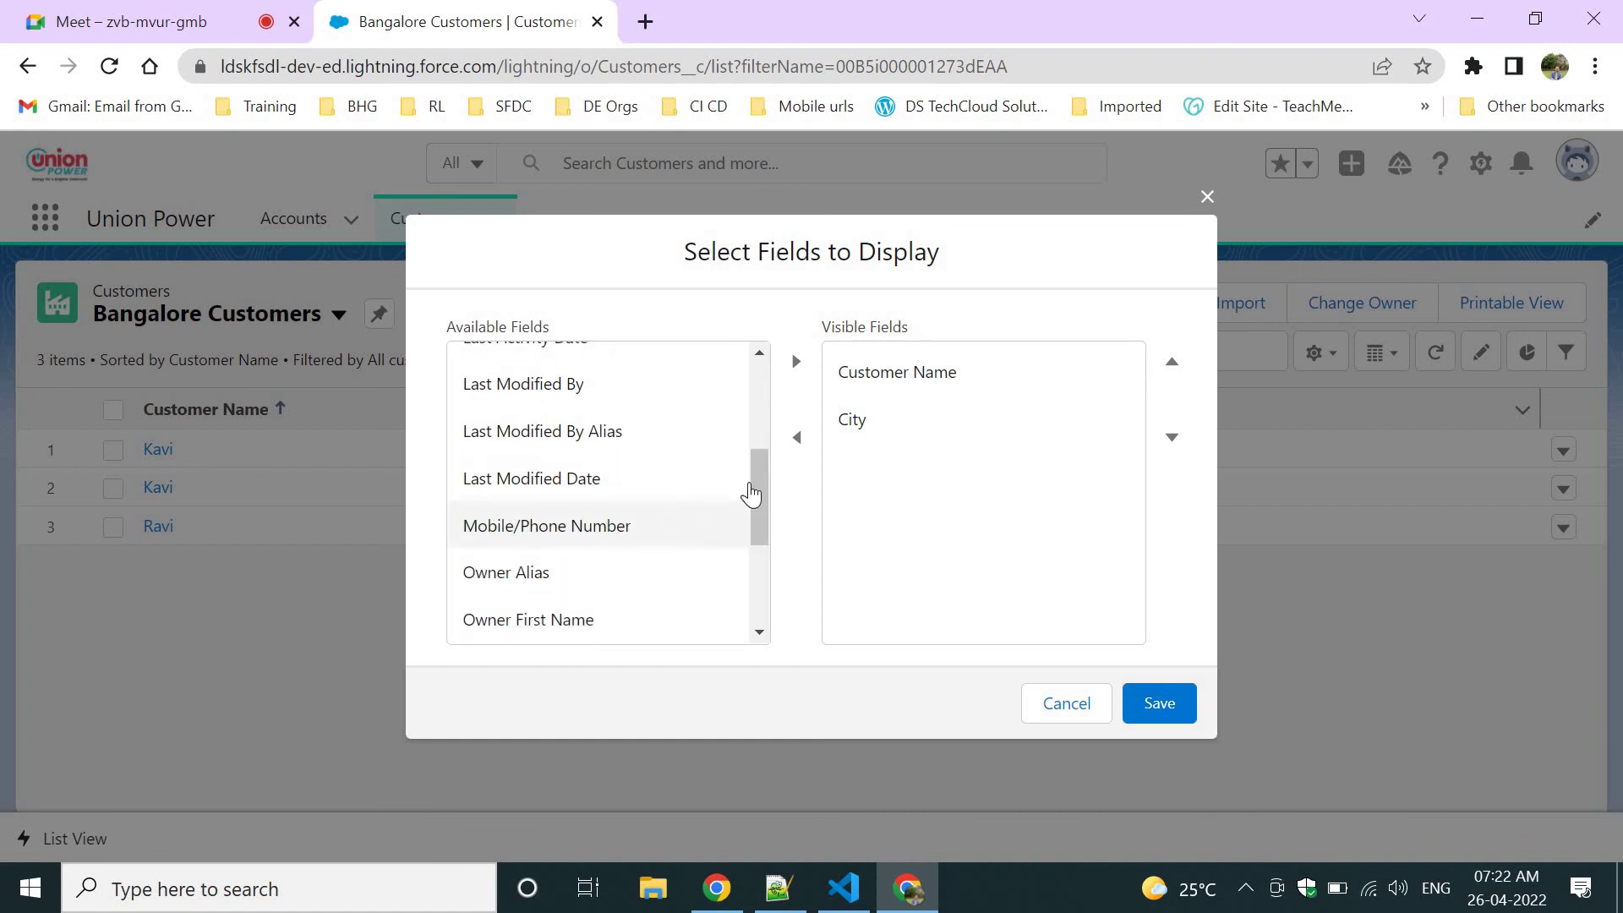
{"action": "left_click", "coordinate": [793, 366]}
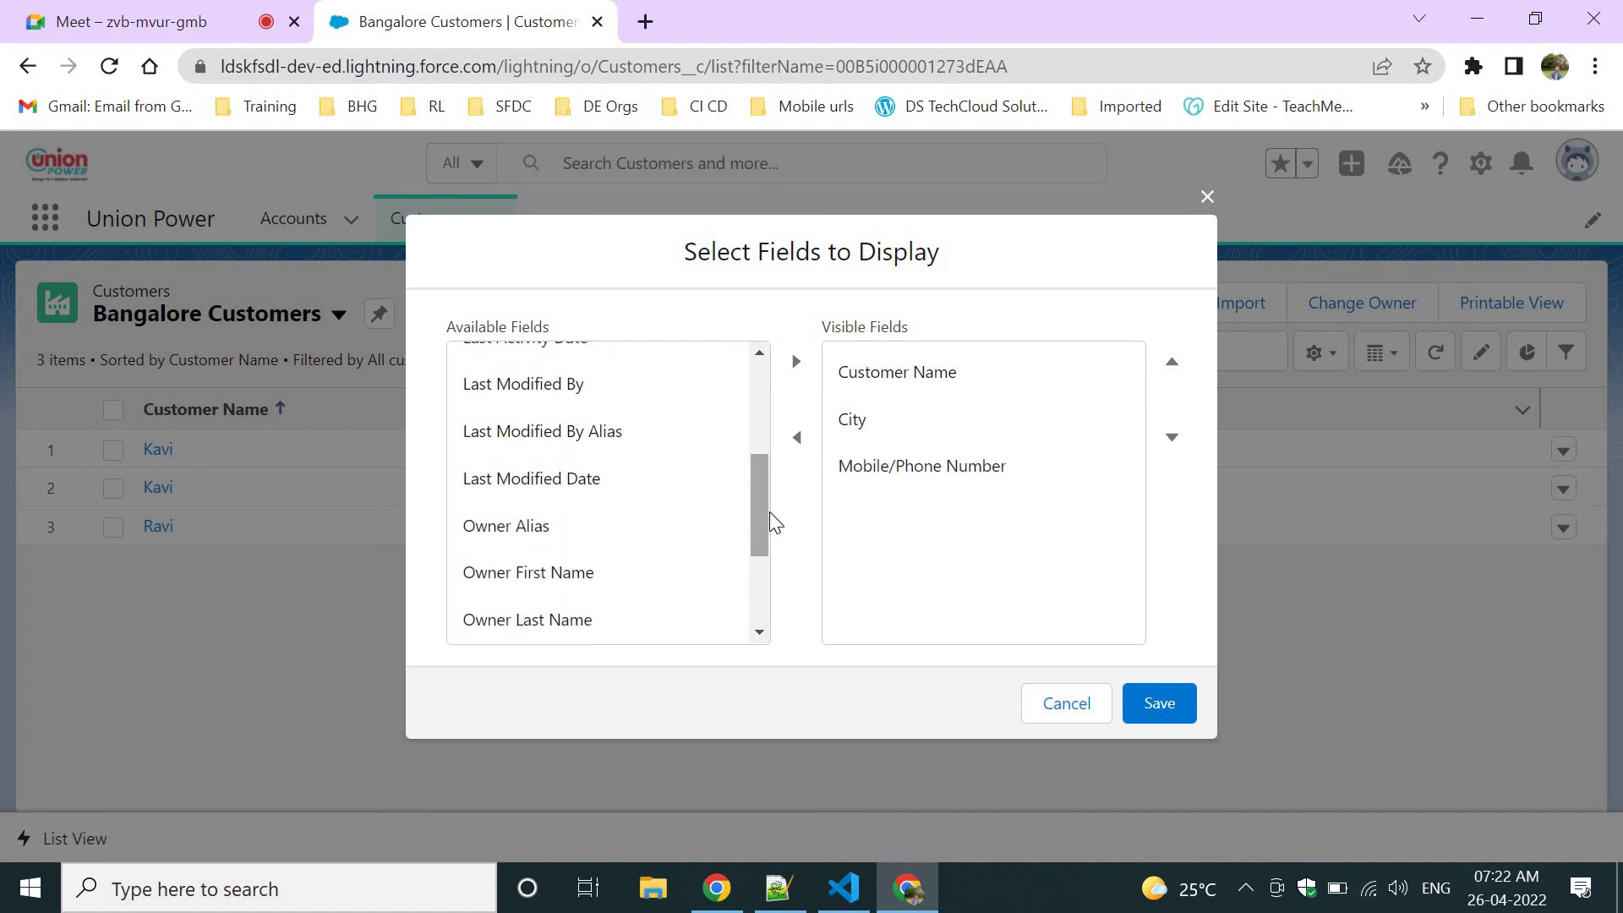
{"action": "left_click_drag", "start_coordinate": [768, 510], "coordinate": [759, 611]}
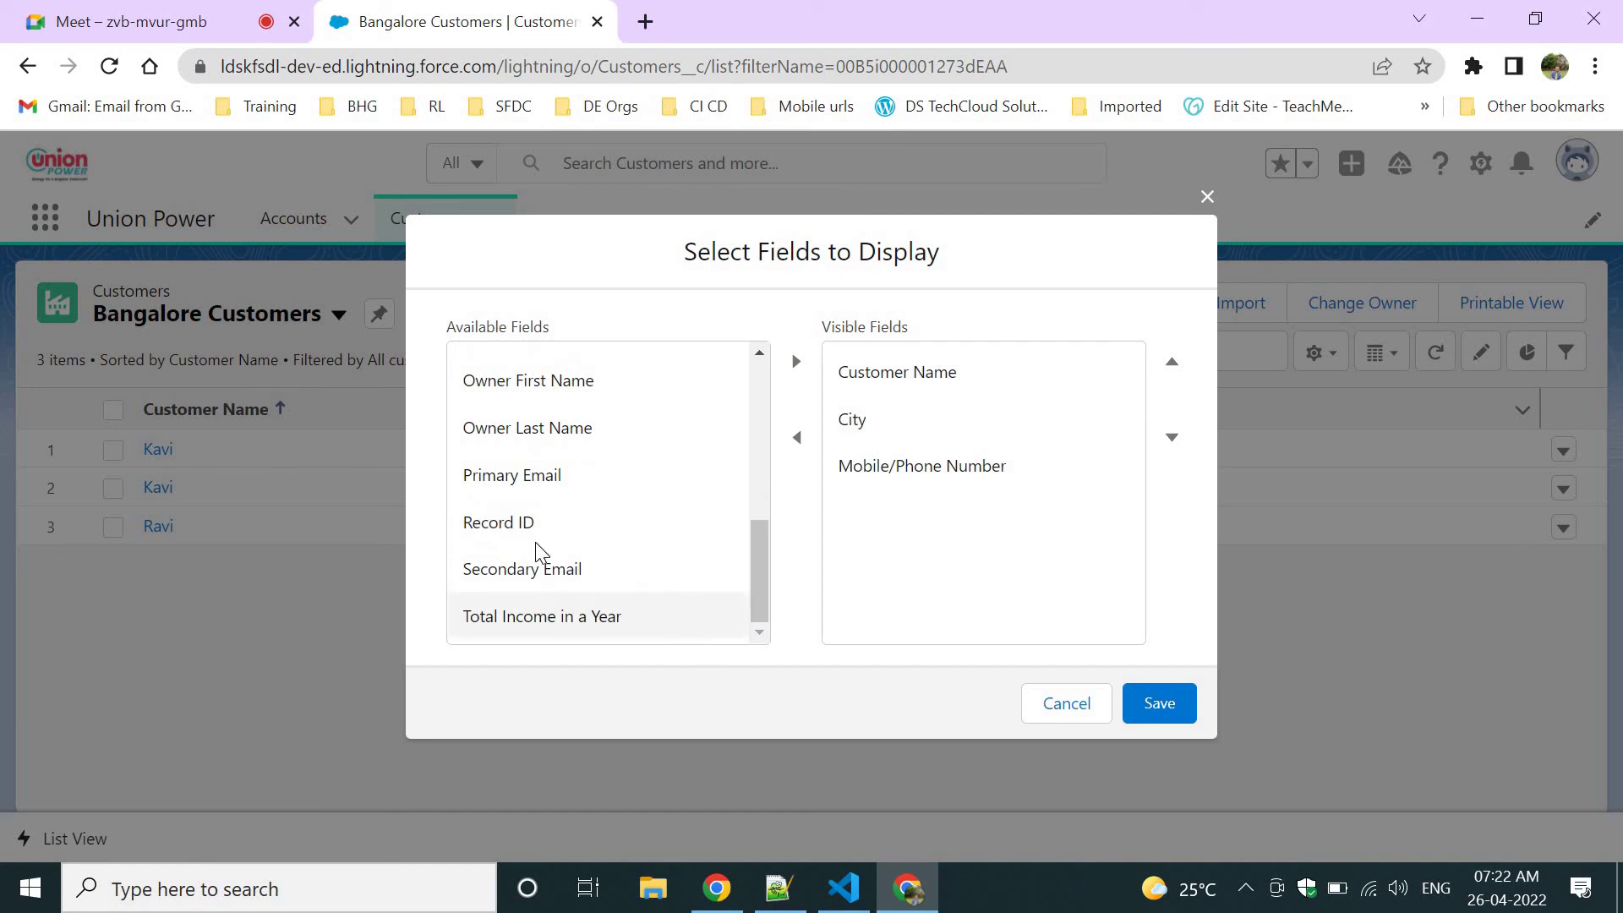
{"action": "left_click", "coordinate": [627, 482]}
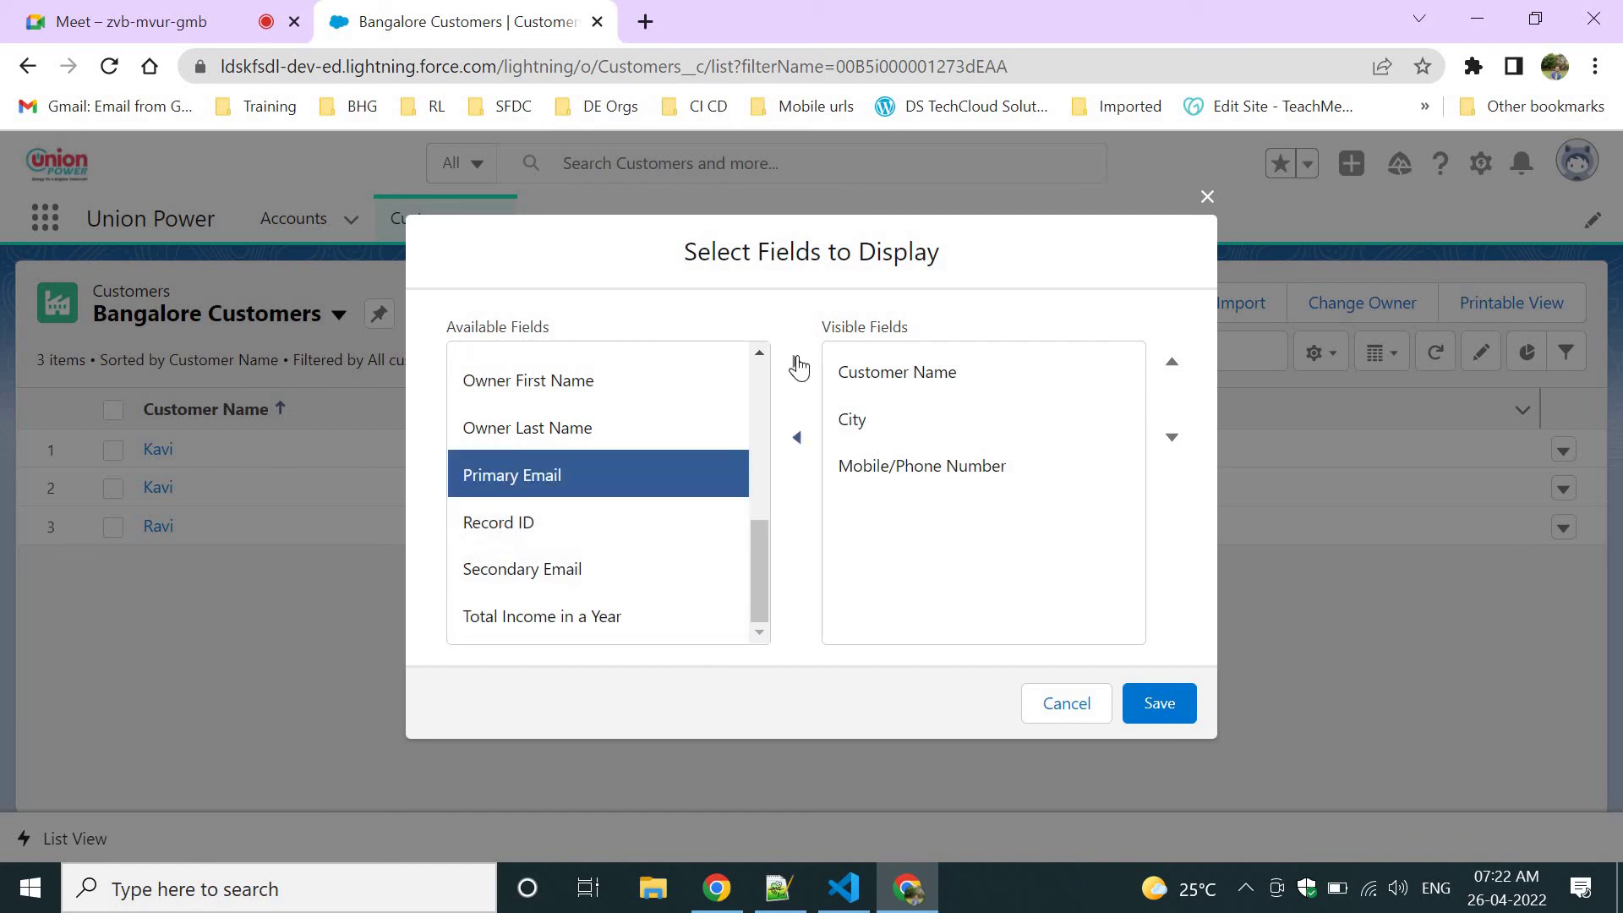
{"action": "left_click", "coordinate": [797, 362]}
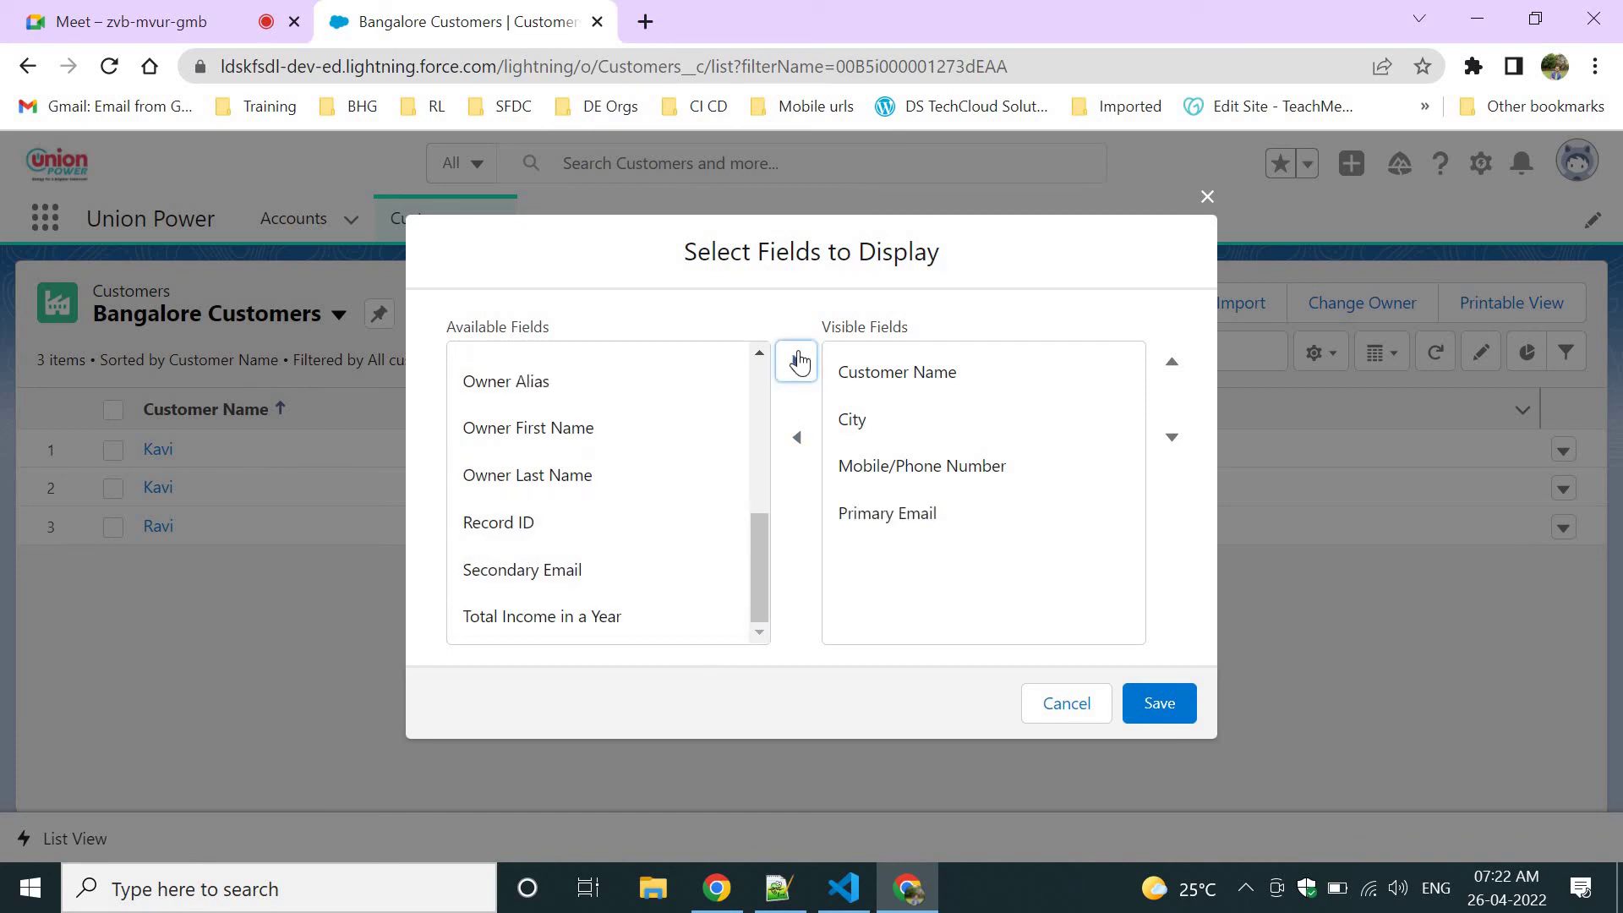
{"action": "left_click", "coordinate": [1158, 702]}
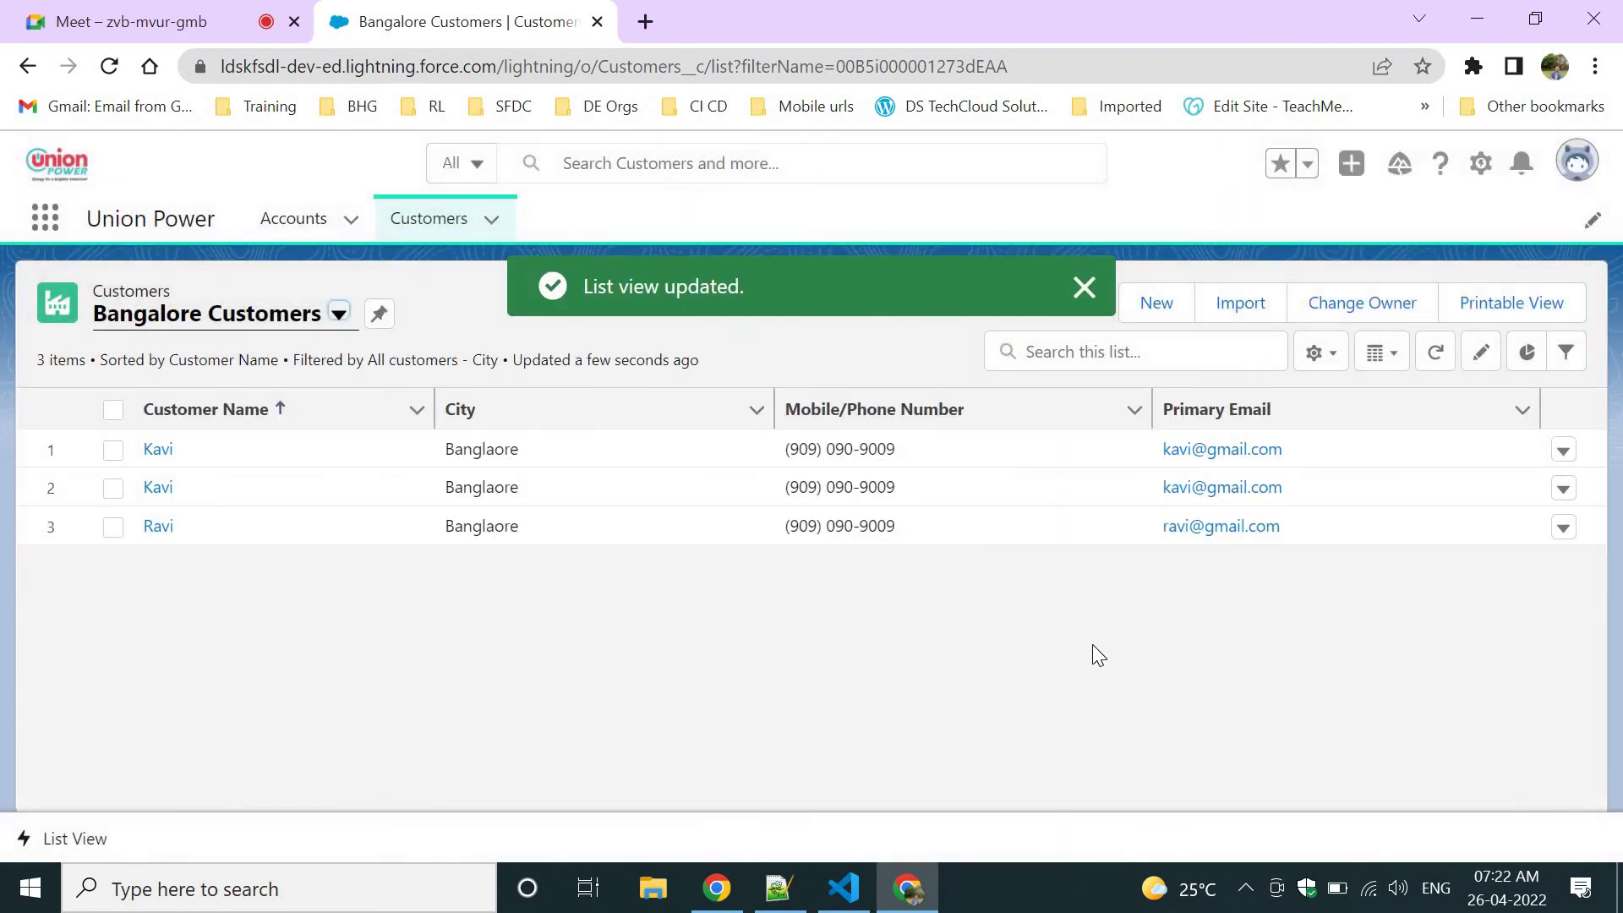
{"action": "left_click", "coordinate": [1090, 296]}
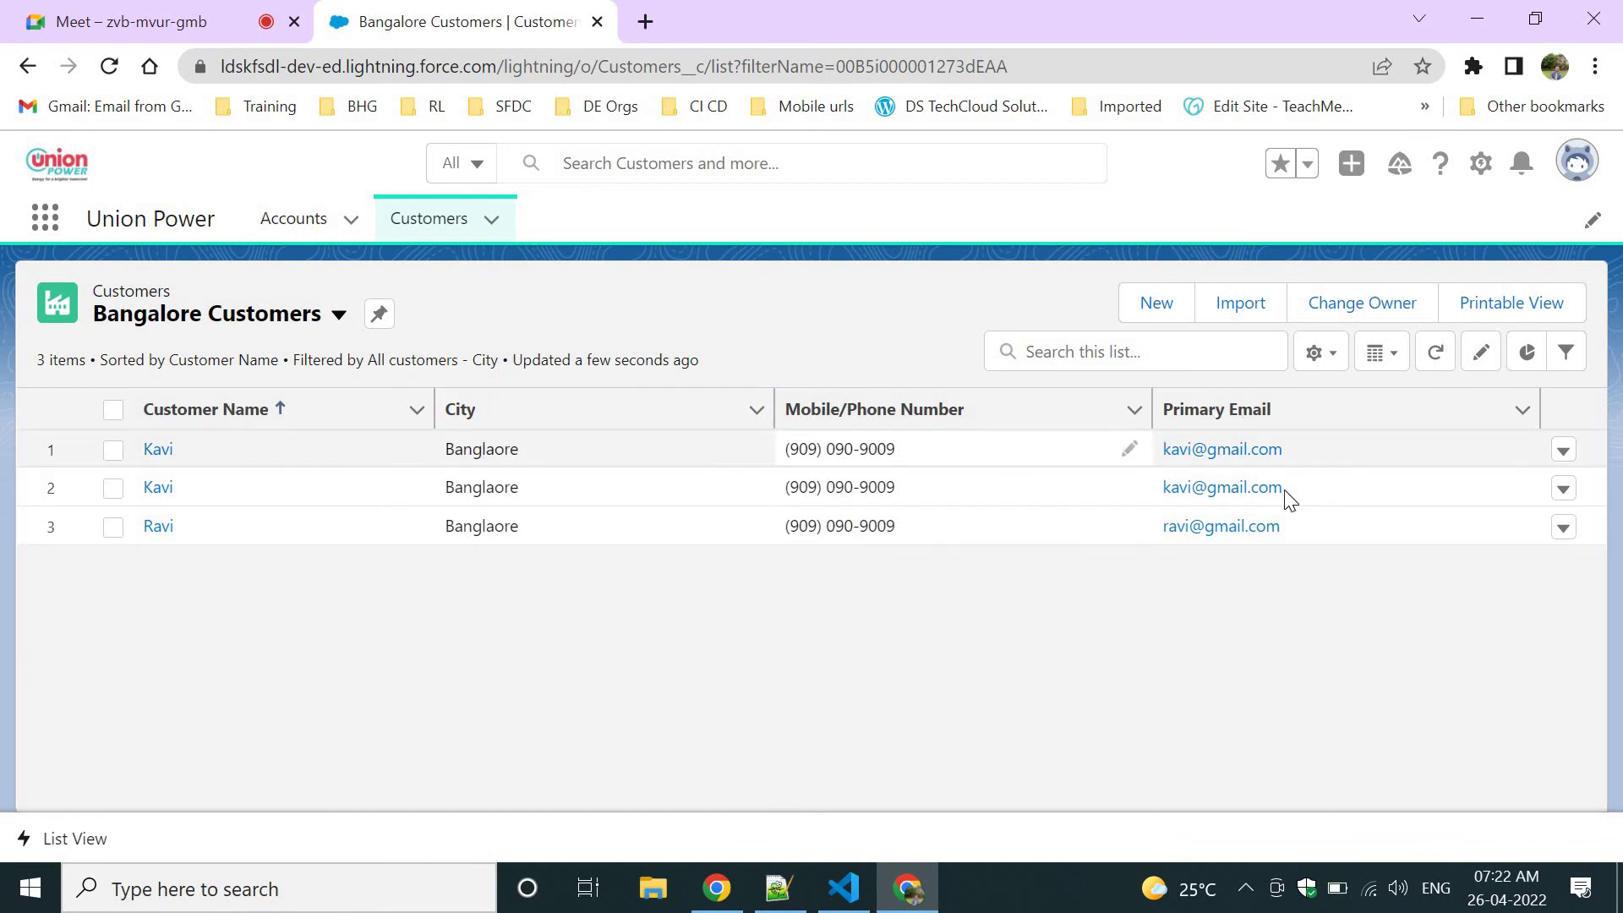
{"action": "left_click", "coordinate": [272, 331]}
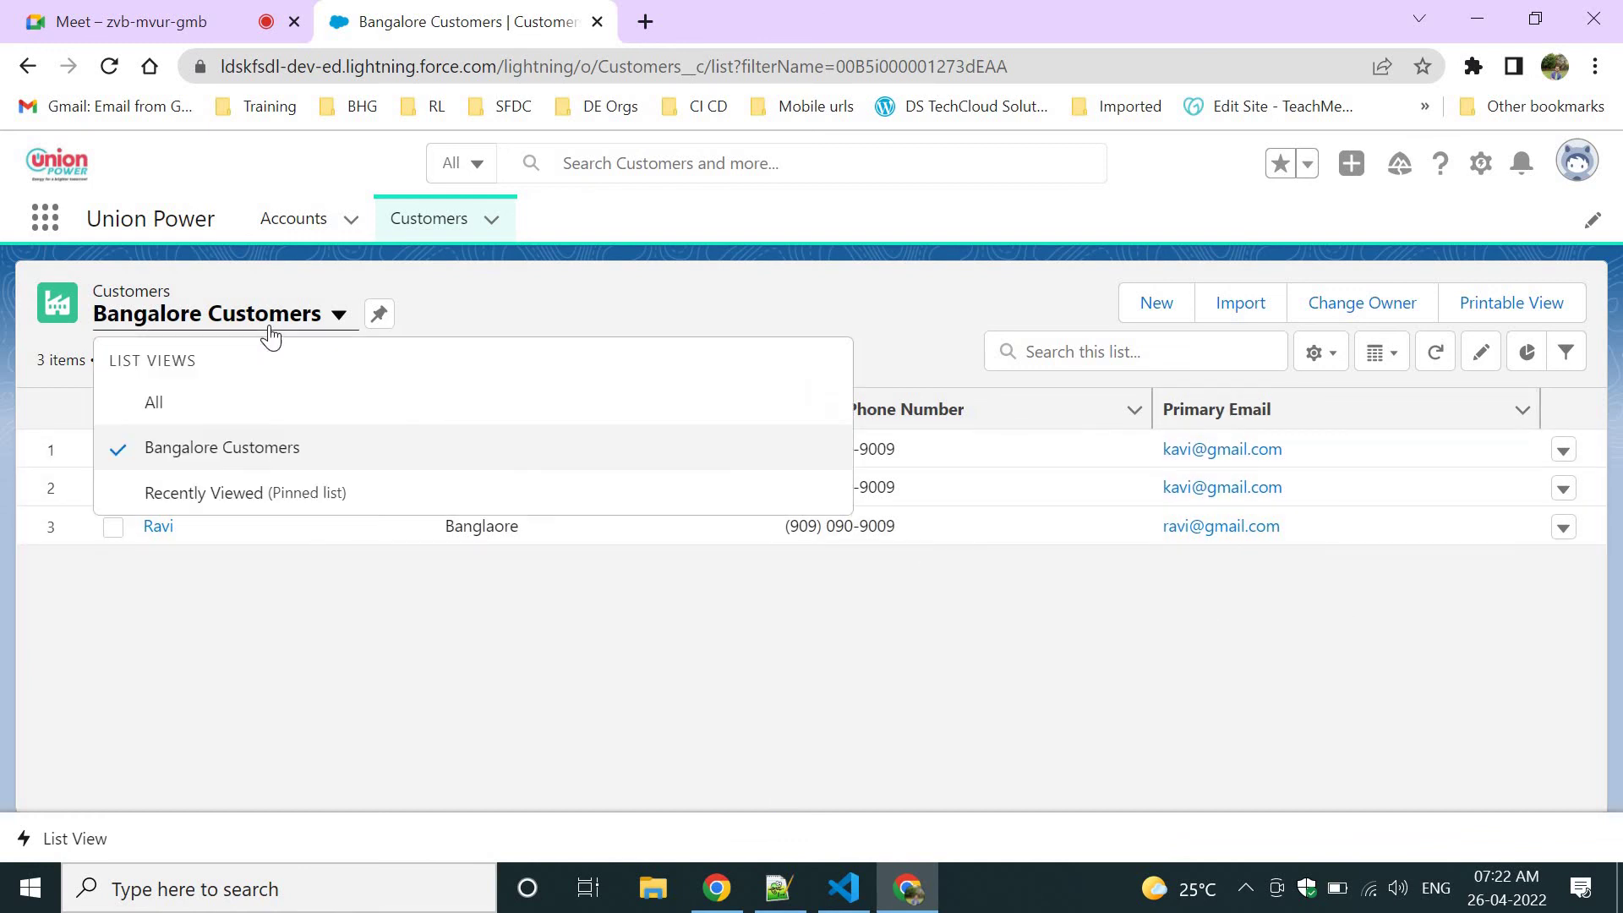
Cycle through the All, Recently Viewed and Bangalore Customers views, ending on All.
{"action": "left_click", "coordinate": [224, 402]}
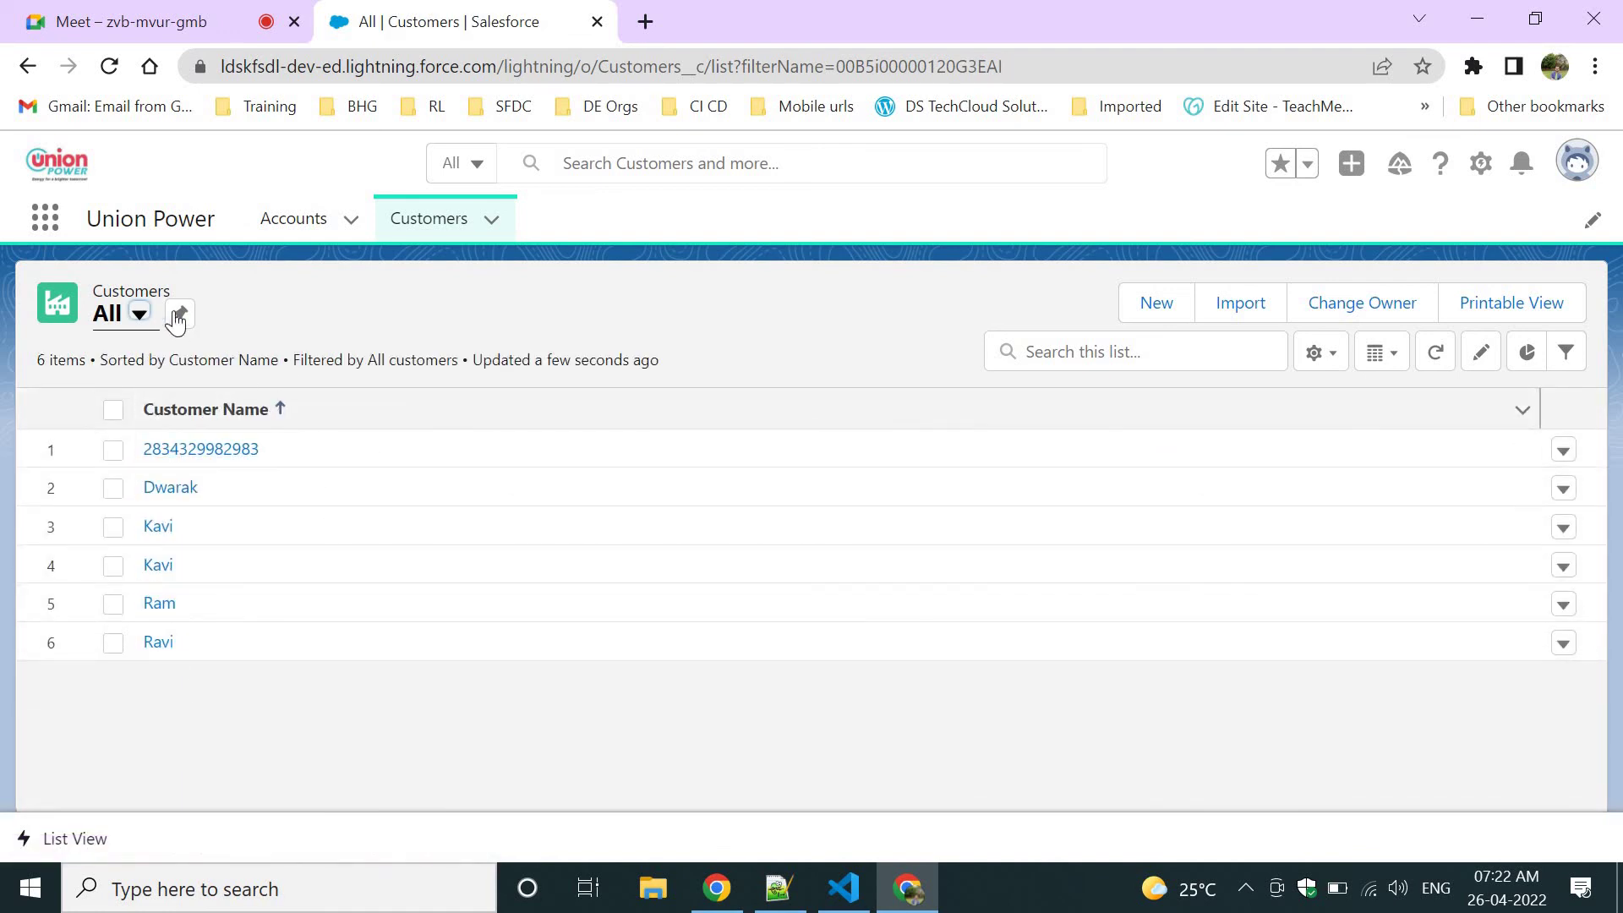
{"action": "left_click", "coordinate": [137, 316]}
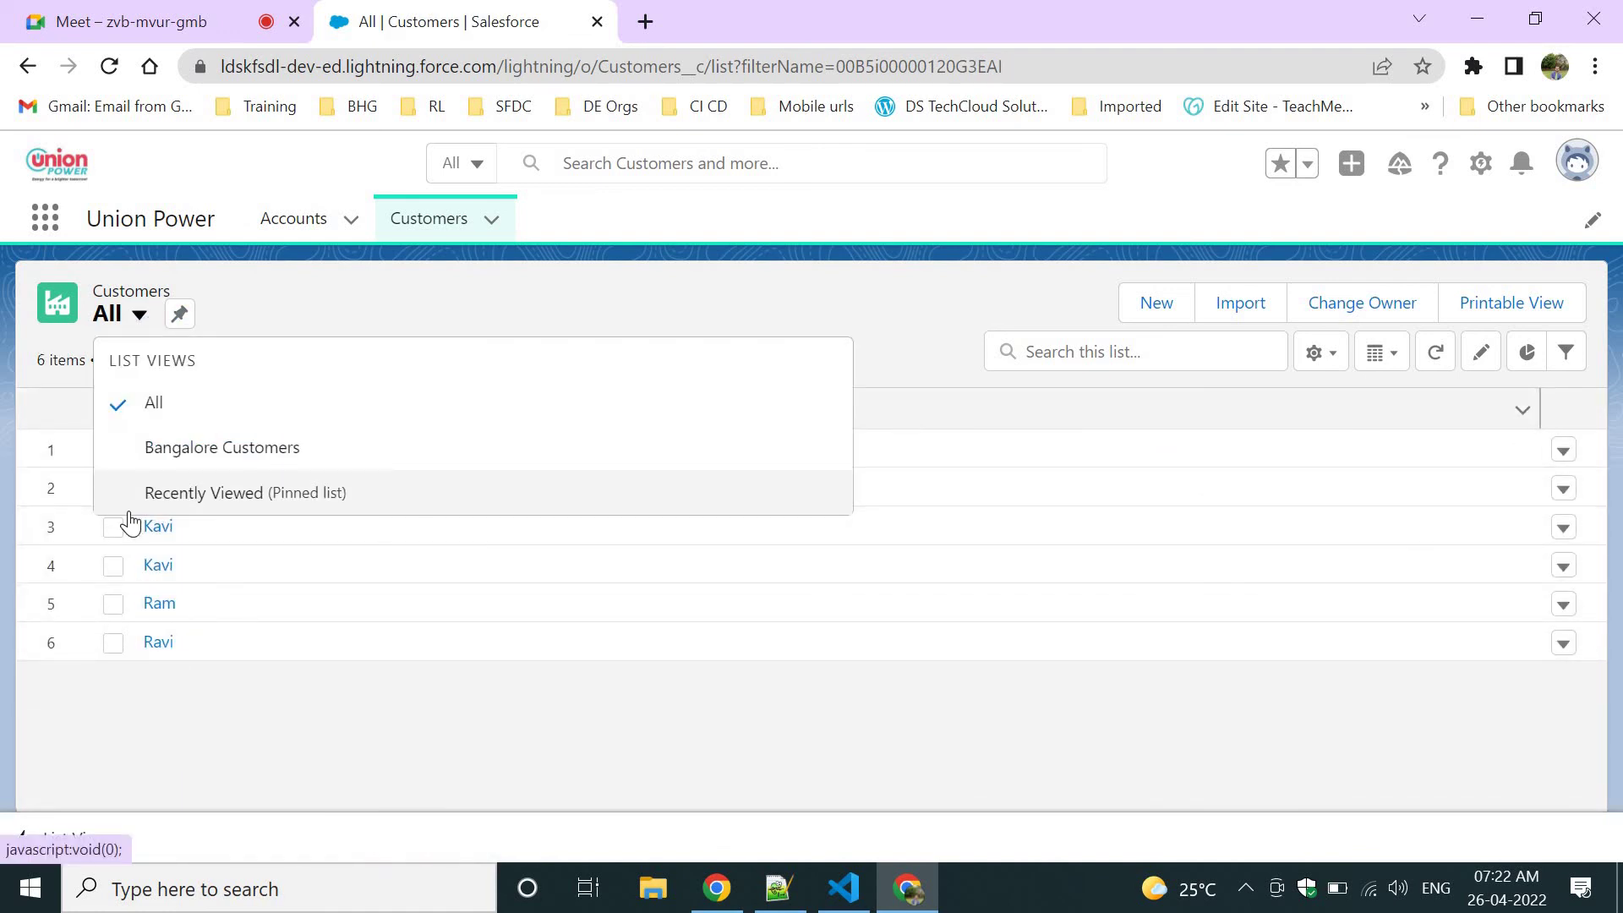
{"action": "left_click", "coordinate": [127, 498]}
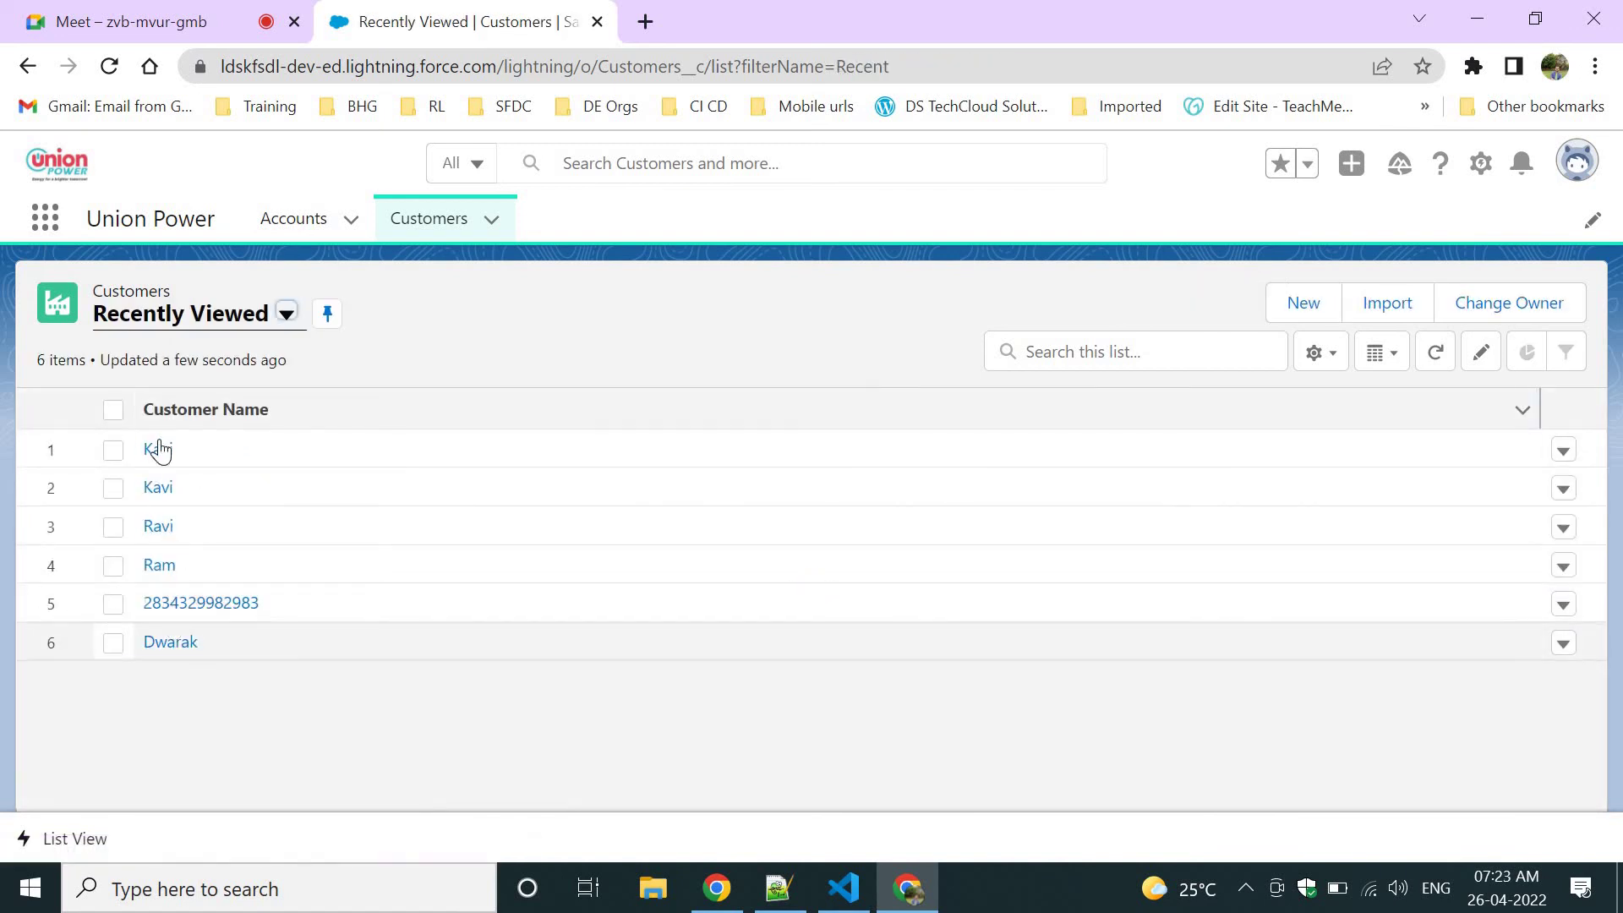
{"action": "left_click", "coordinate": [144, 336]}
{"action": "left_click", "coordinate": [135, 446]}
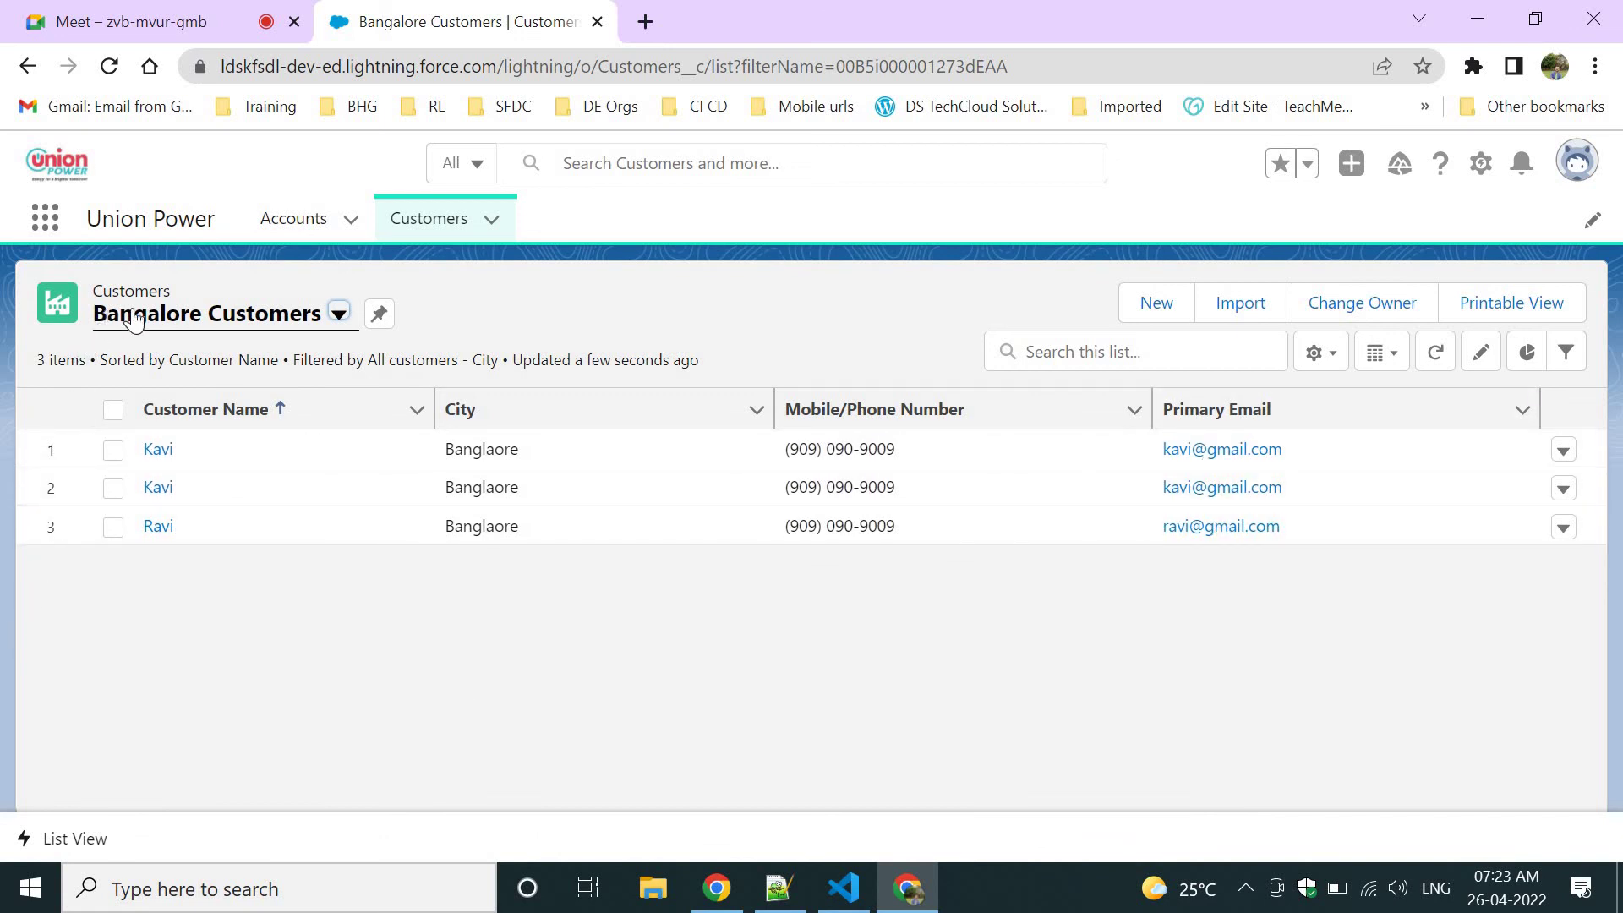
{"action": "left_click", "coordinate": [209, 321]}
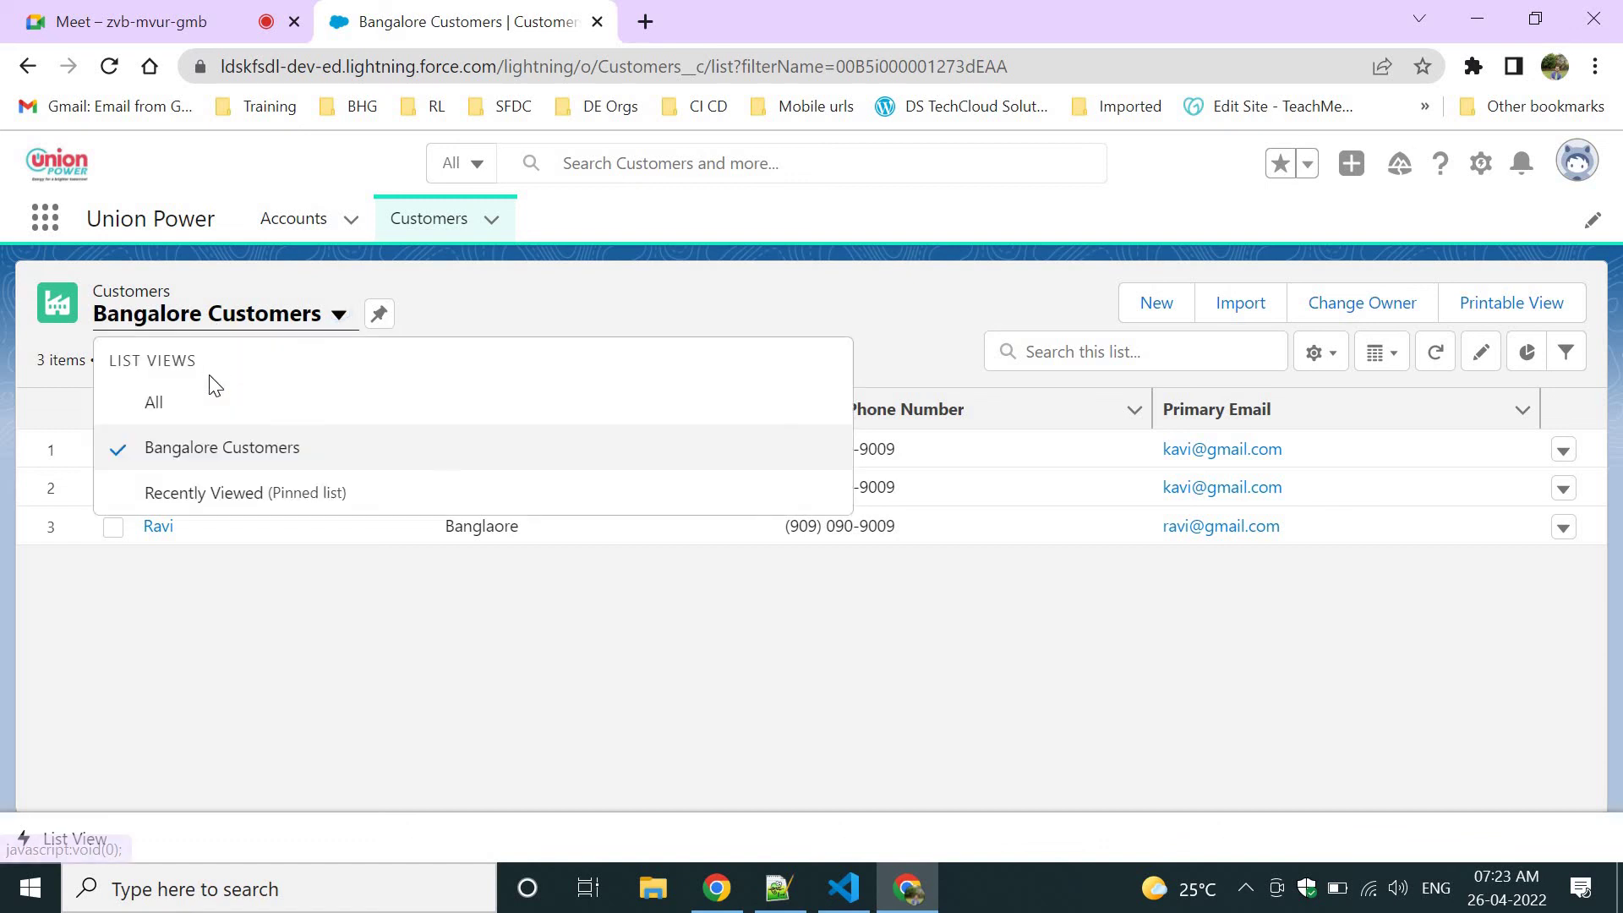
{"action": "left_click", "coordinate": [209, 401]}
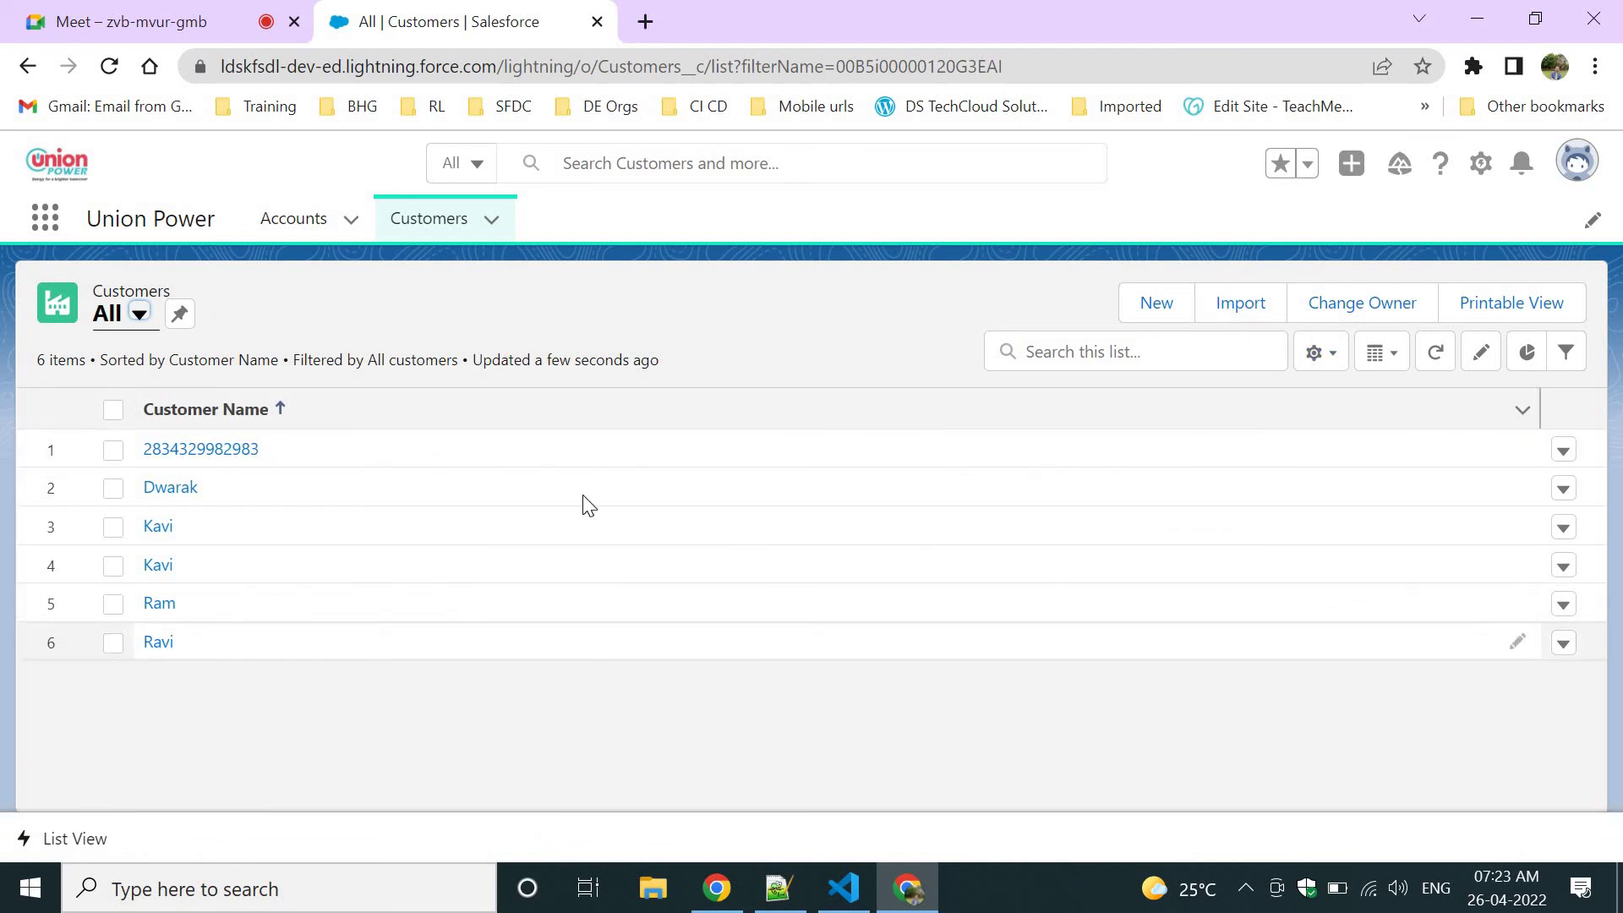
Close the Filters panel and add City to the All list's visible fields.
{"action": "left_click", "coordinate": [1569, 351]}
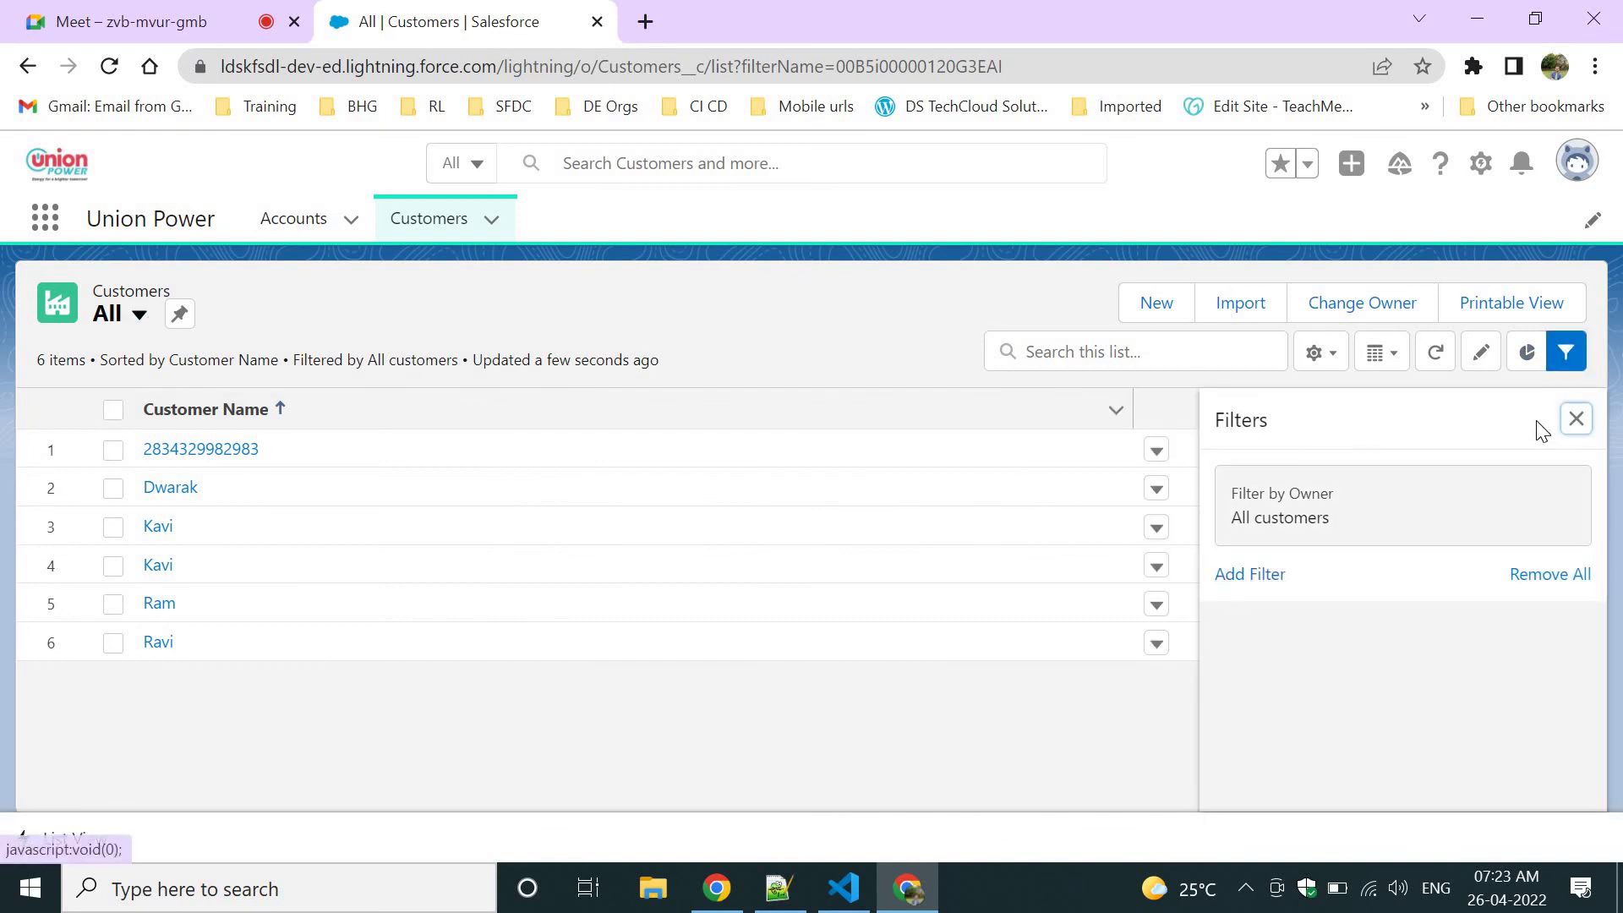
{"action": "left_click", "coordinate": [1577, 420]}
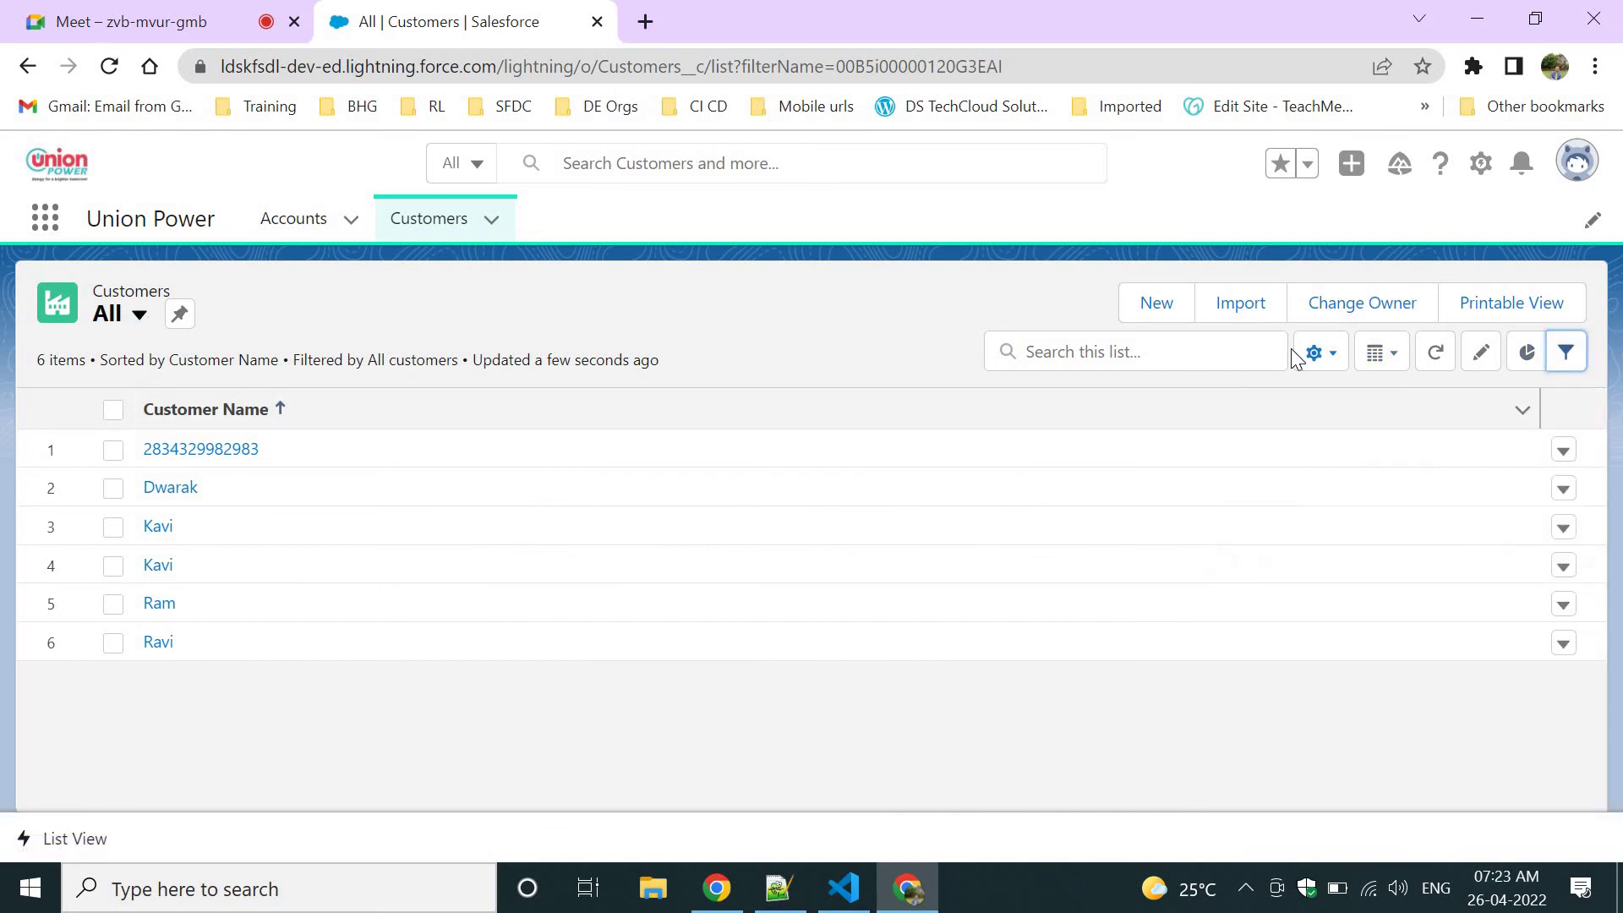
{"action": "left_click", "coordinate": [1321, 355]}
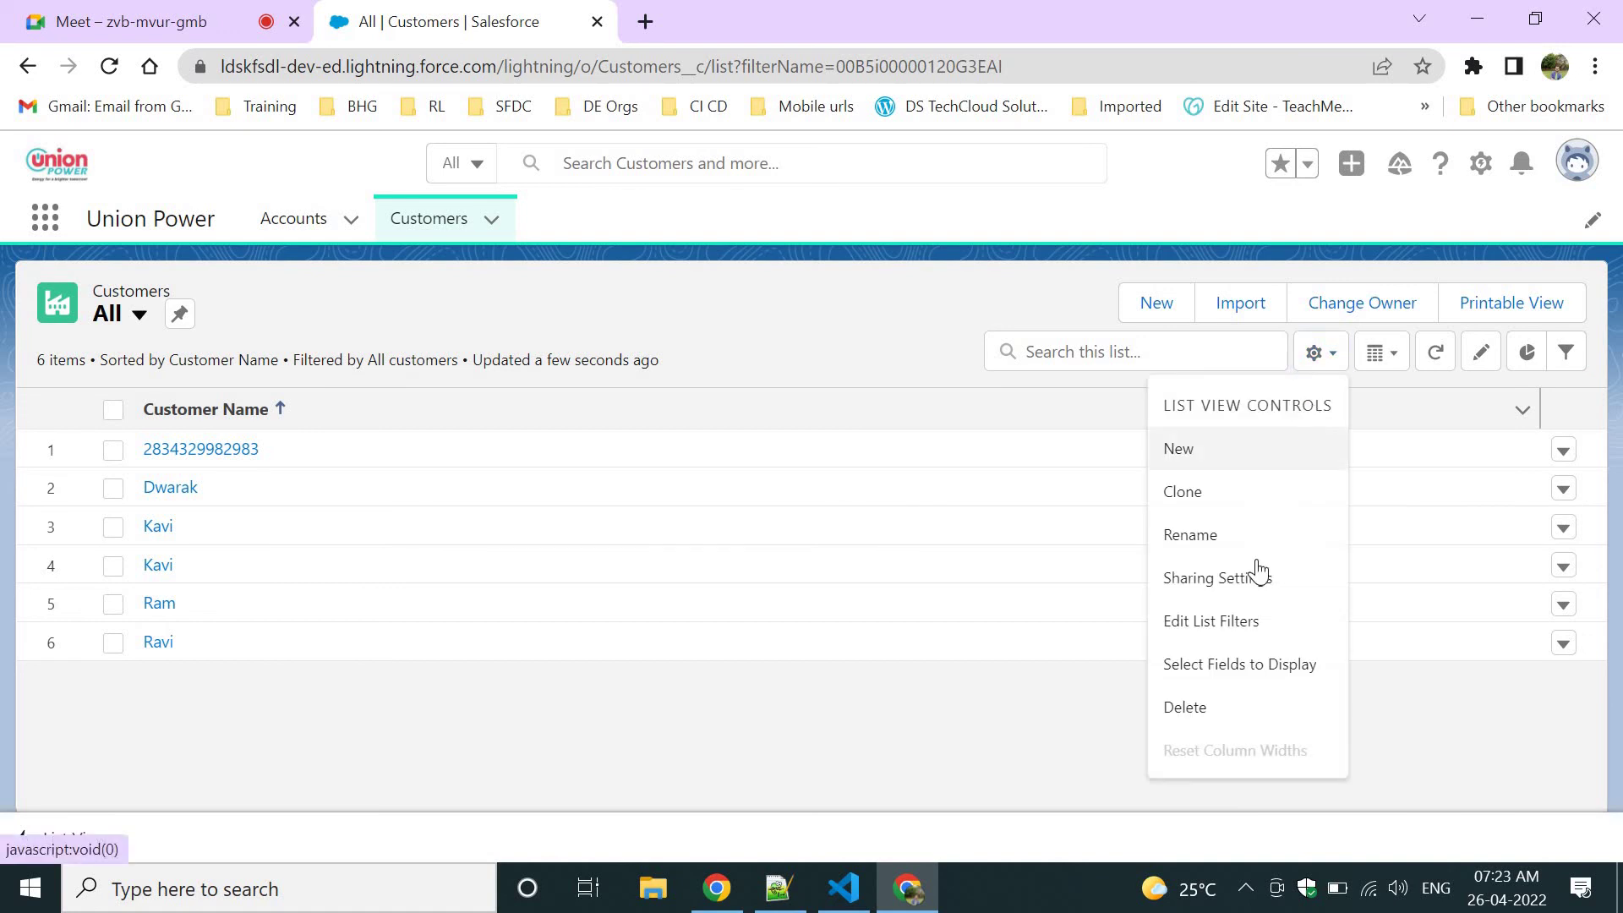
{"action": "left_click", "coordinate": [1227, 665]}
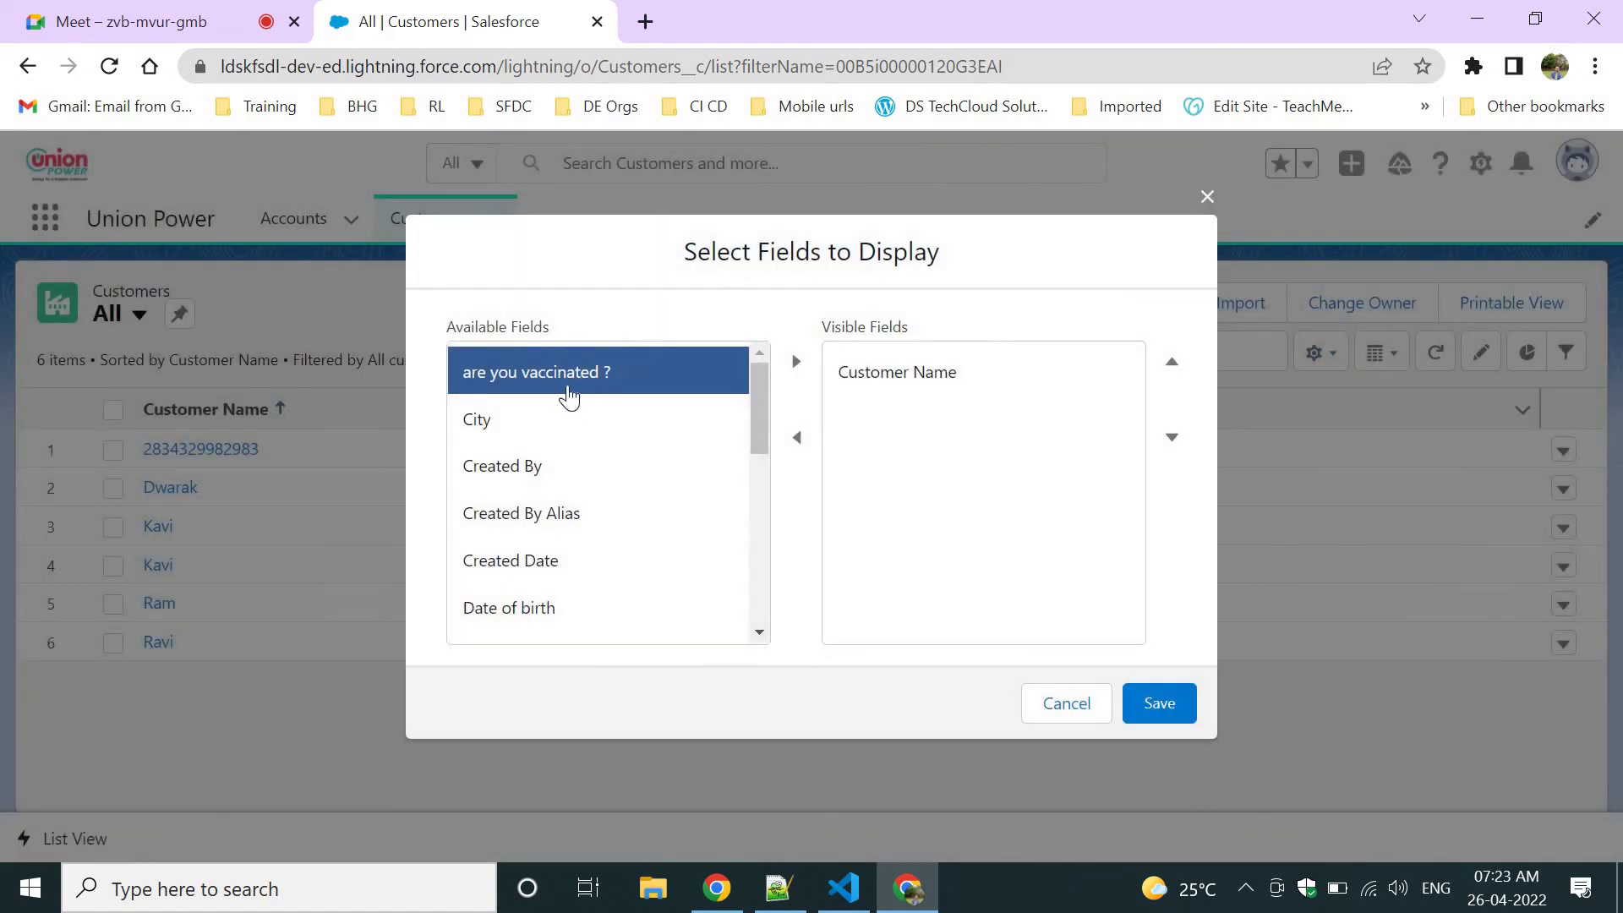
{"action": "left_click", "coordinate": [579, 456]}
{"action": "left_click", "coordinate": [537, 423]}
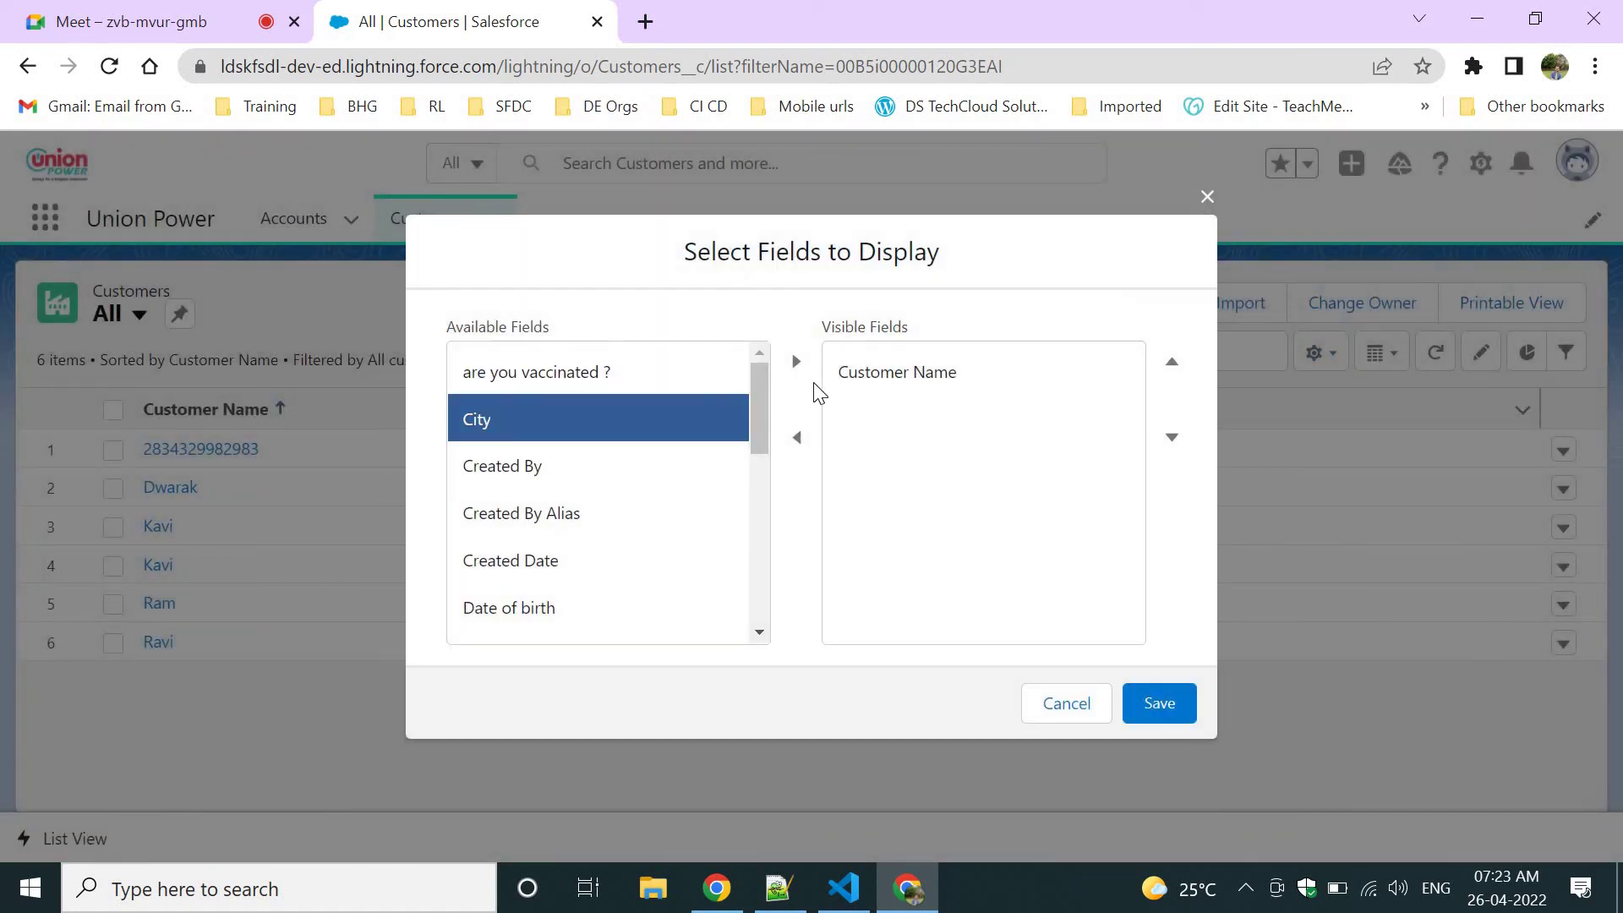
{"action": "left_click", "coordinate": [796, 363]}
Add 'are you vaccinated ?' and 'Total Income in a Year' columns and save the list view.
{"action": "left_click", "coordinate": [671, 414]}
{"action": "left_click", "coordinate": [721, 372]}
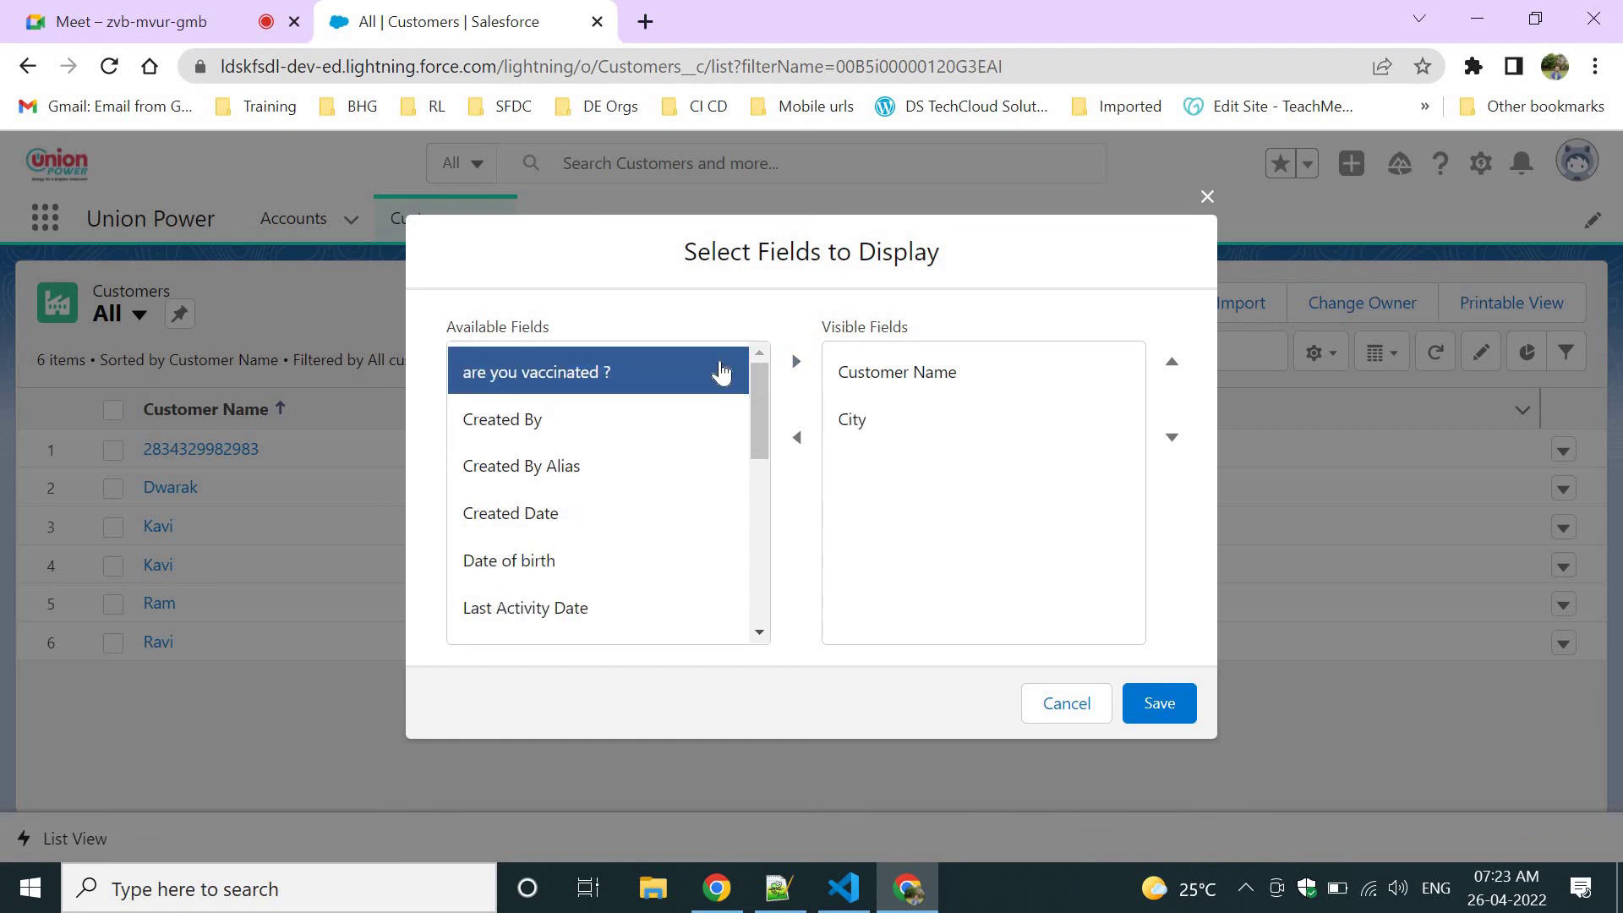
{"action": "left_click", "coordinate": [795, 364]}
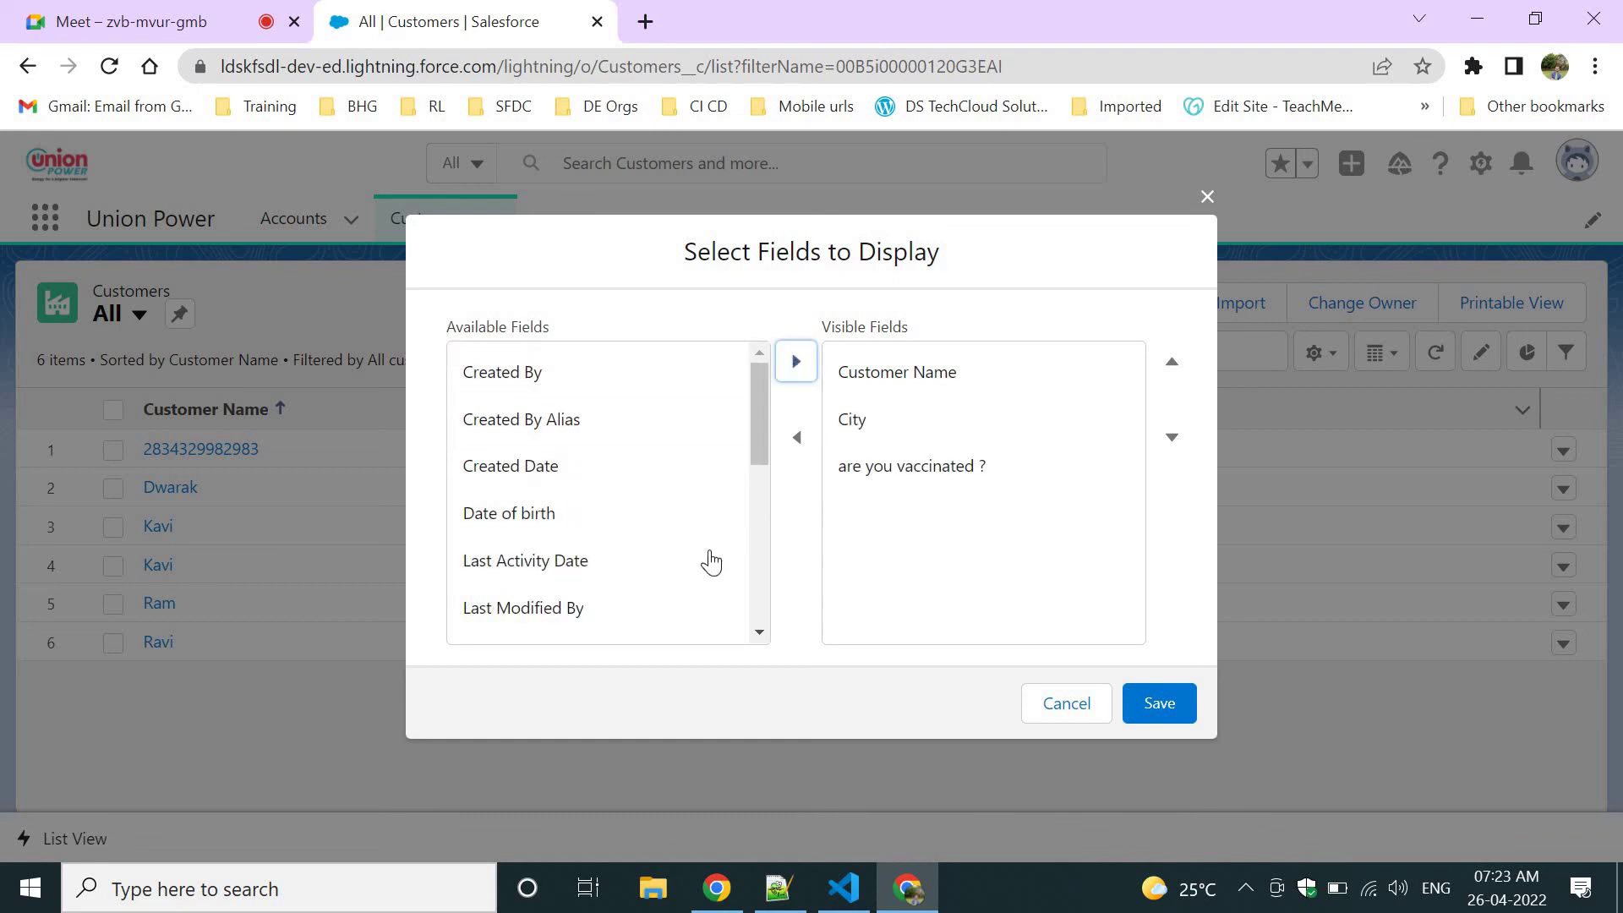
{"action": "left_click", "coordinate": [561, 531]}
{"action": "scroll", "coordinate": [541, 569], "scroll_direction": "down", "scroll_amount": 5}
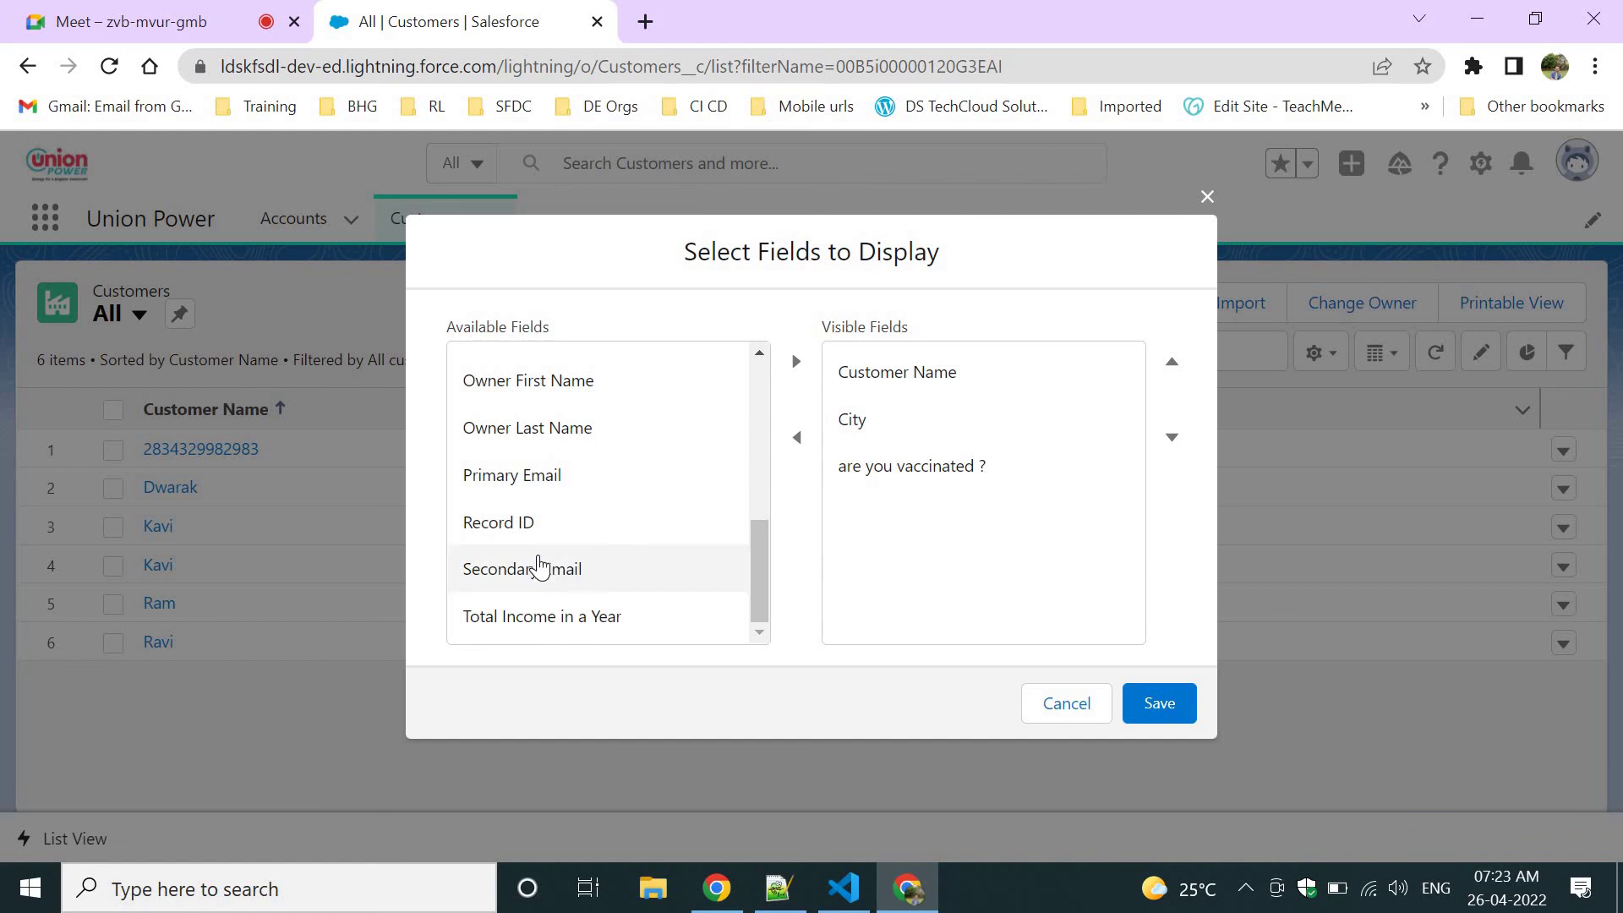
{"action": "left_click", "coordinate": [566, 617]}
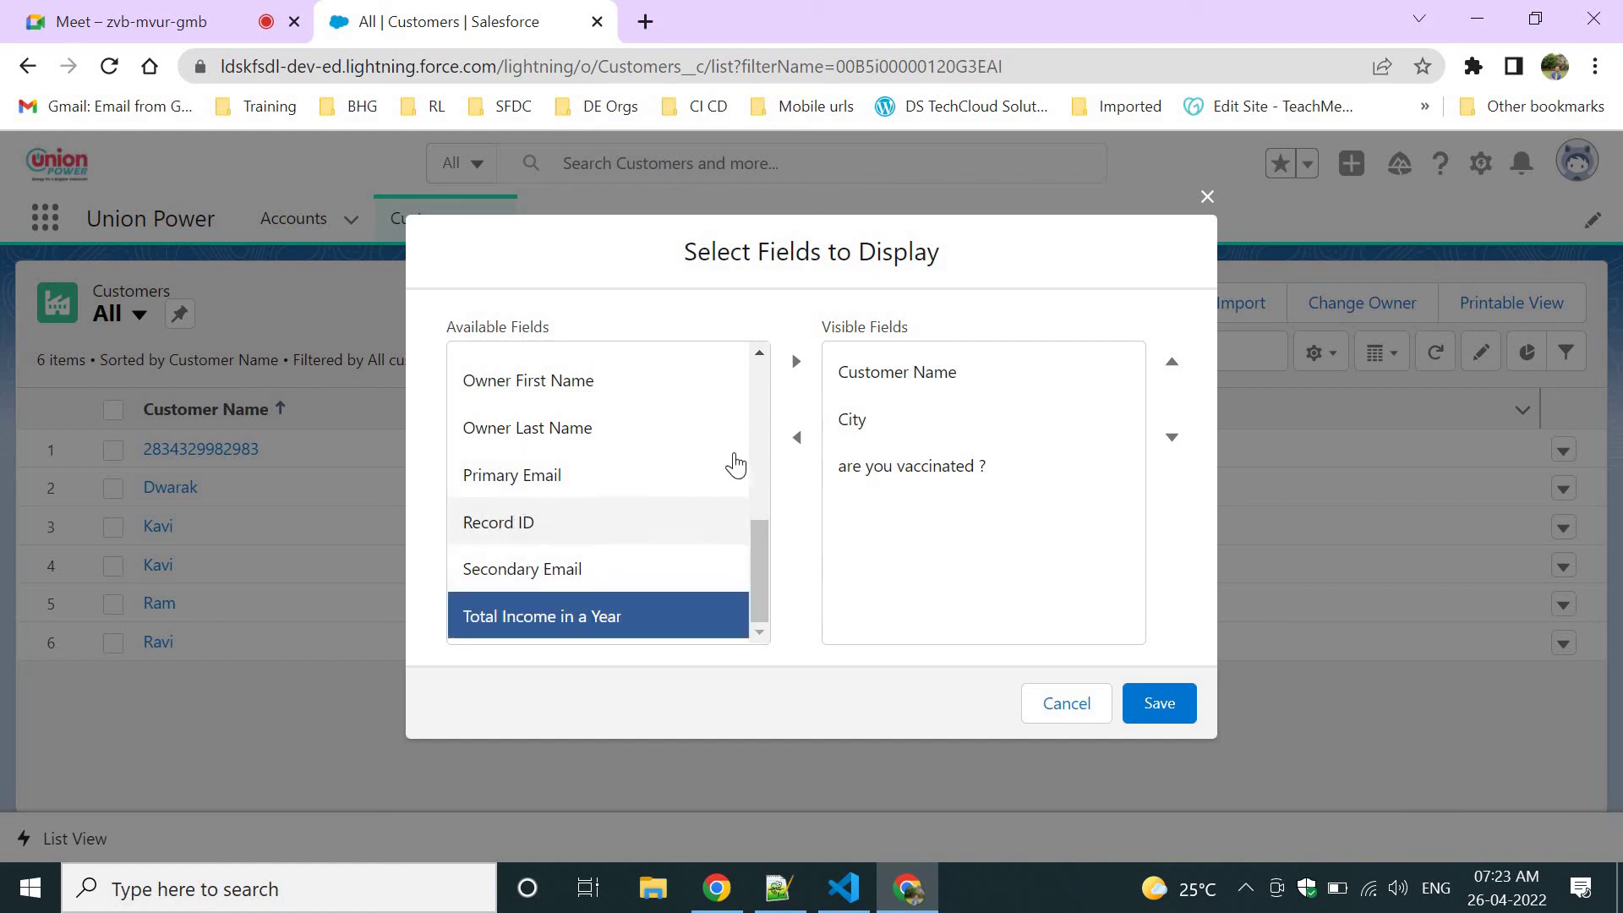
{"action": "left_click", "coordinate": [796, 364]}
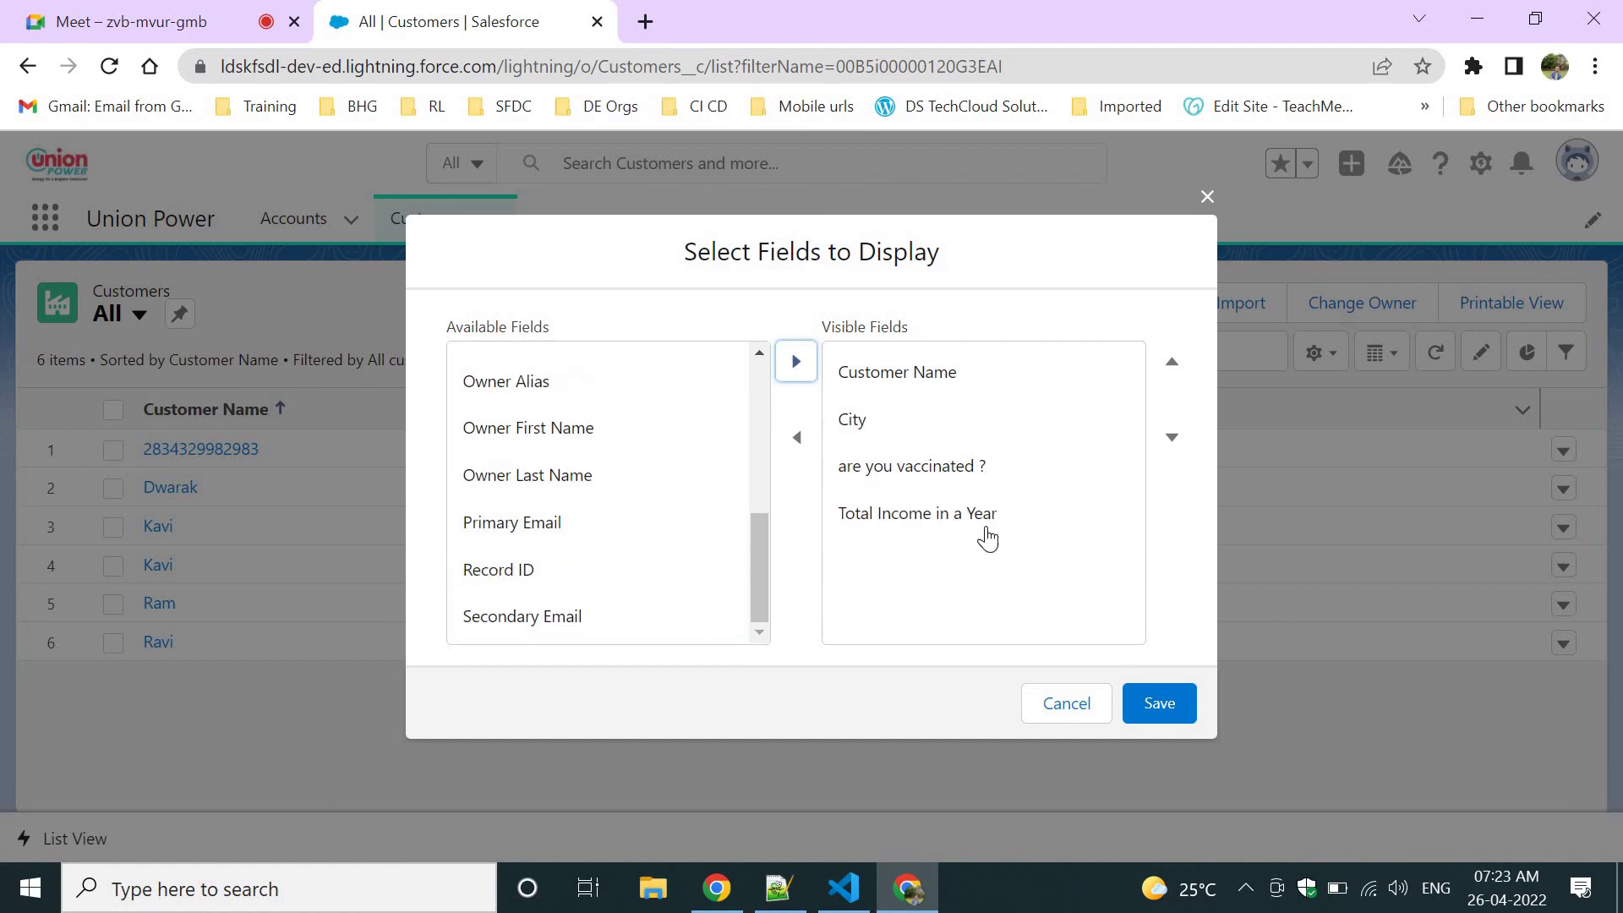
{"action": "left_click", "coordinate": [1159, 703]}
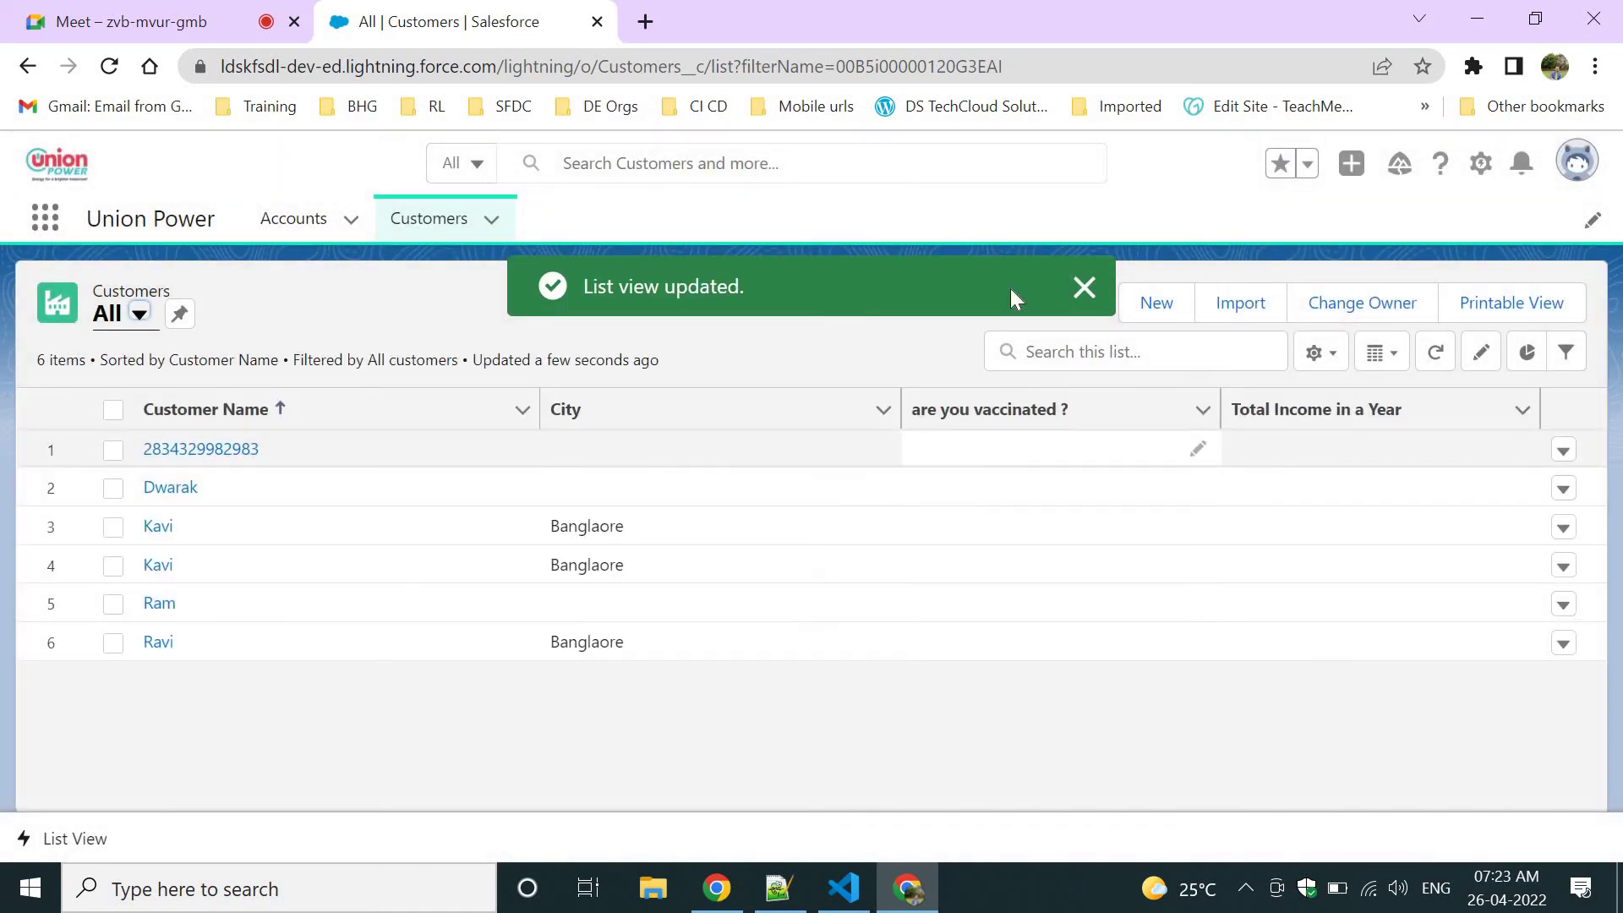
Dismiss the update message, view Bangalore Customers, then switch to Recently Viewed.
{"action": "left_click", "coordinate": [1084, 287]}
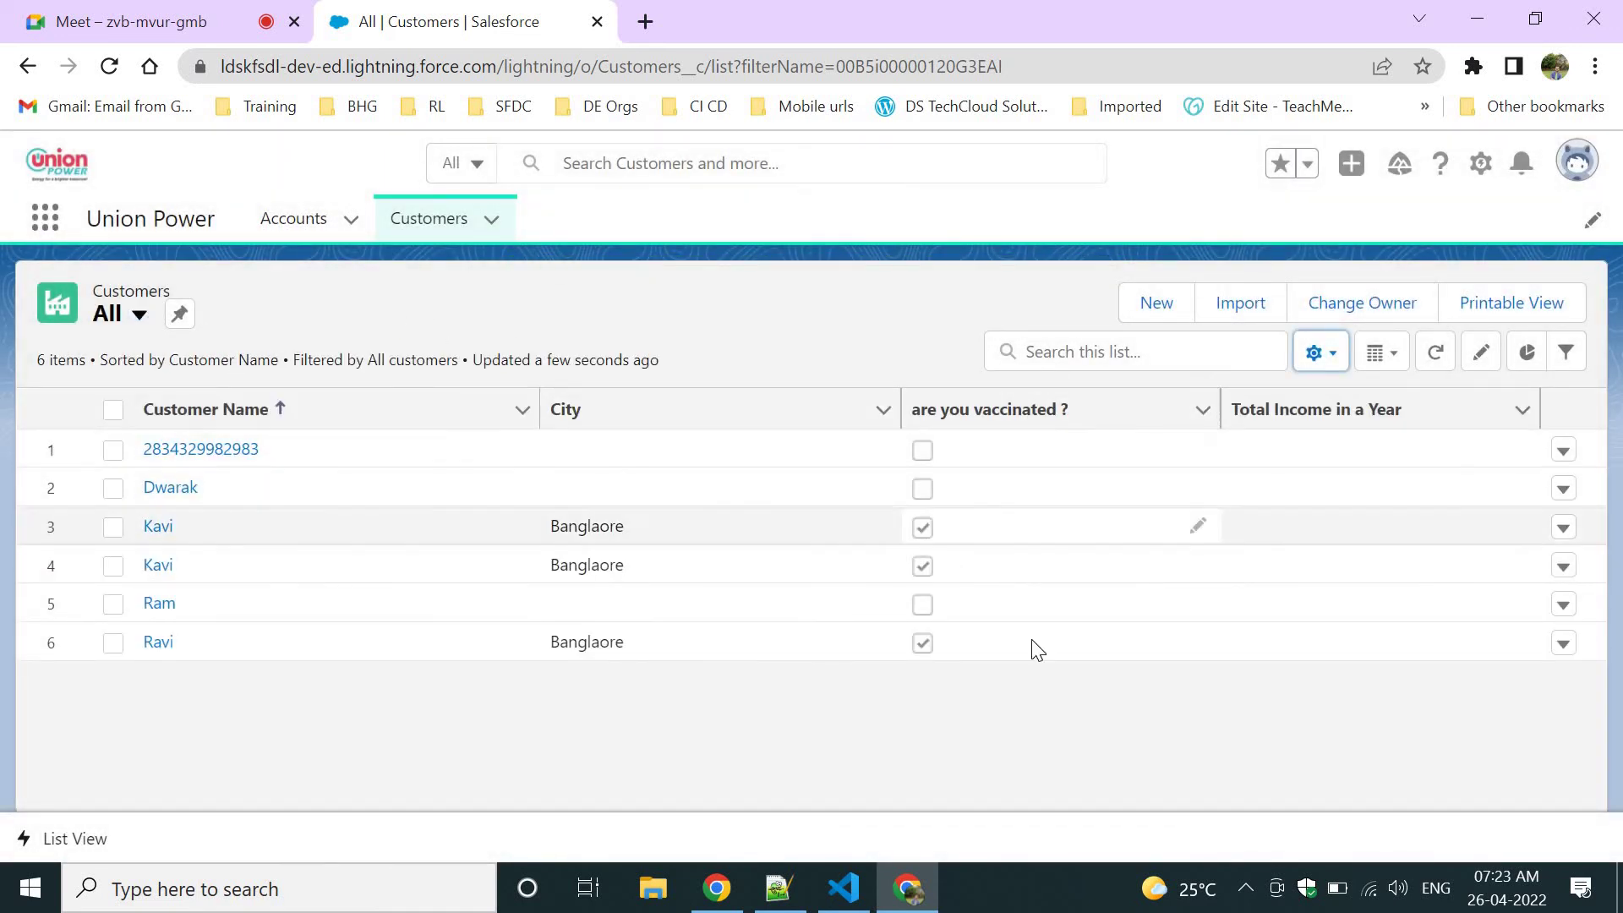
{"action": "left_click", "coordinate": [148, 331]}
{"action": "left_click", "coordinate": [193, 450]}
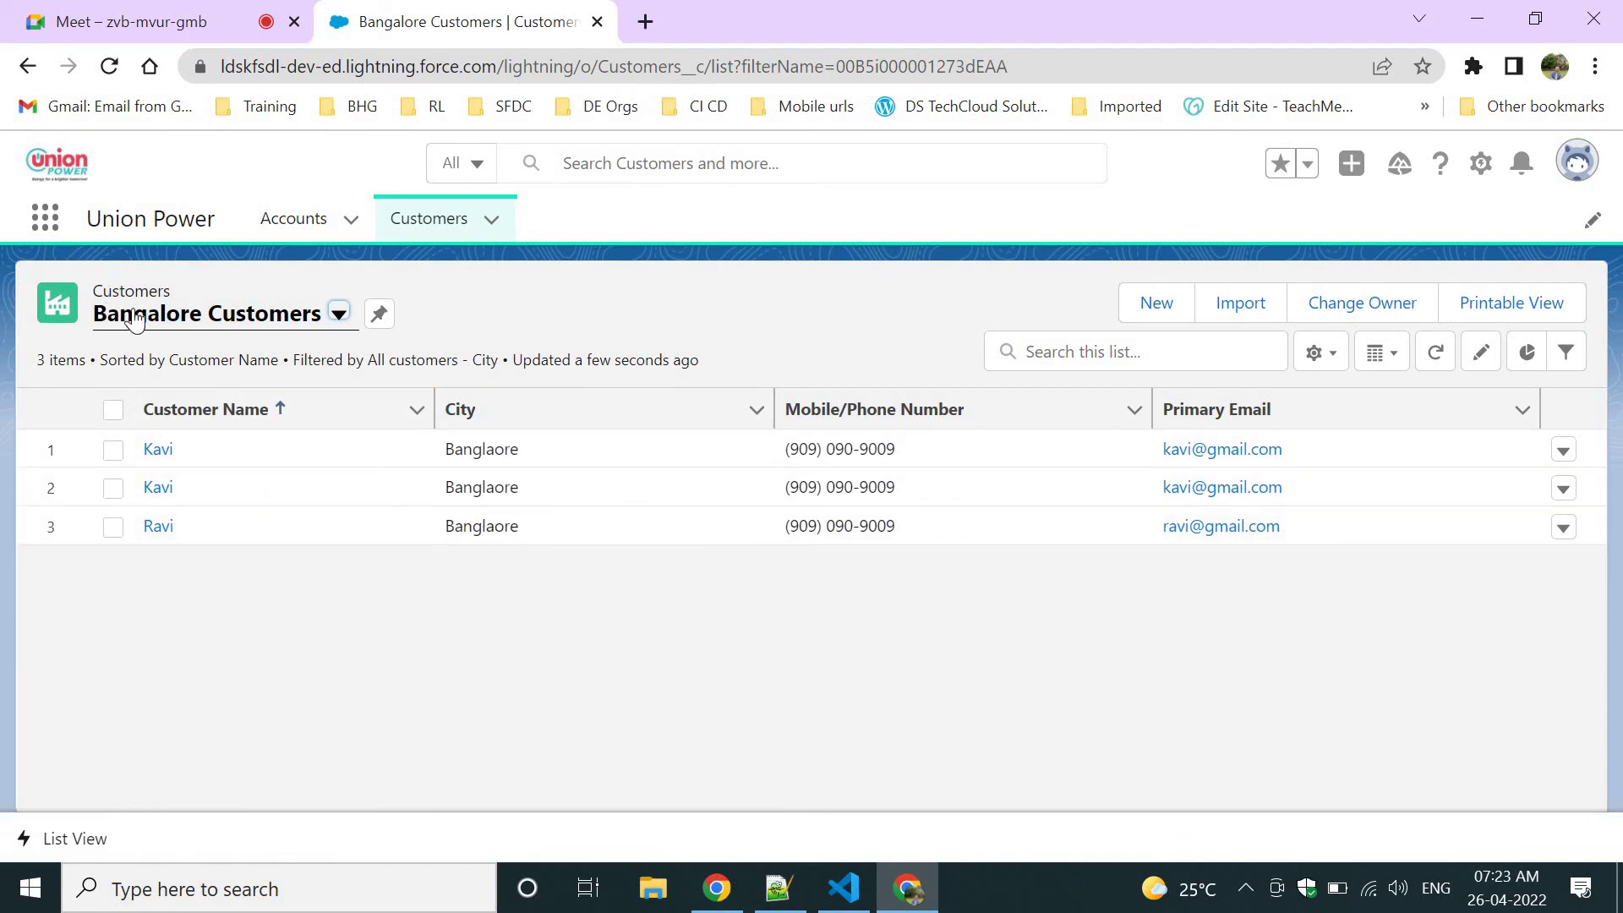
{"action": "left_click", "coordinate": [338, 314]}
{"action": "left_click", "coordinate": [231, 494]}
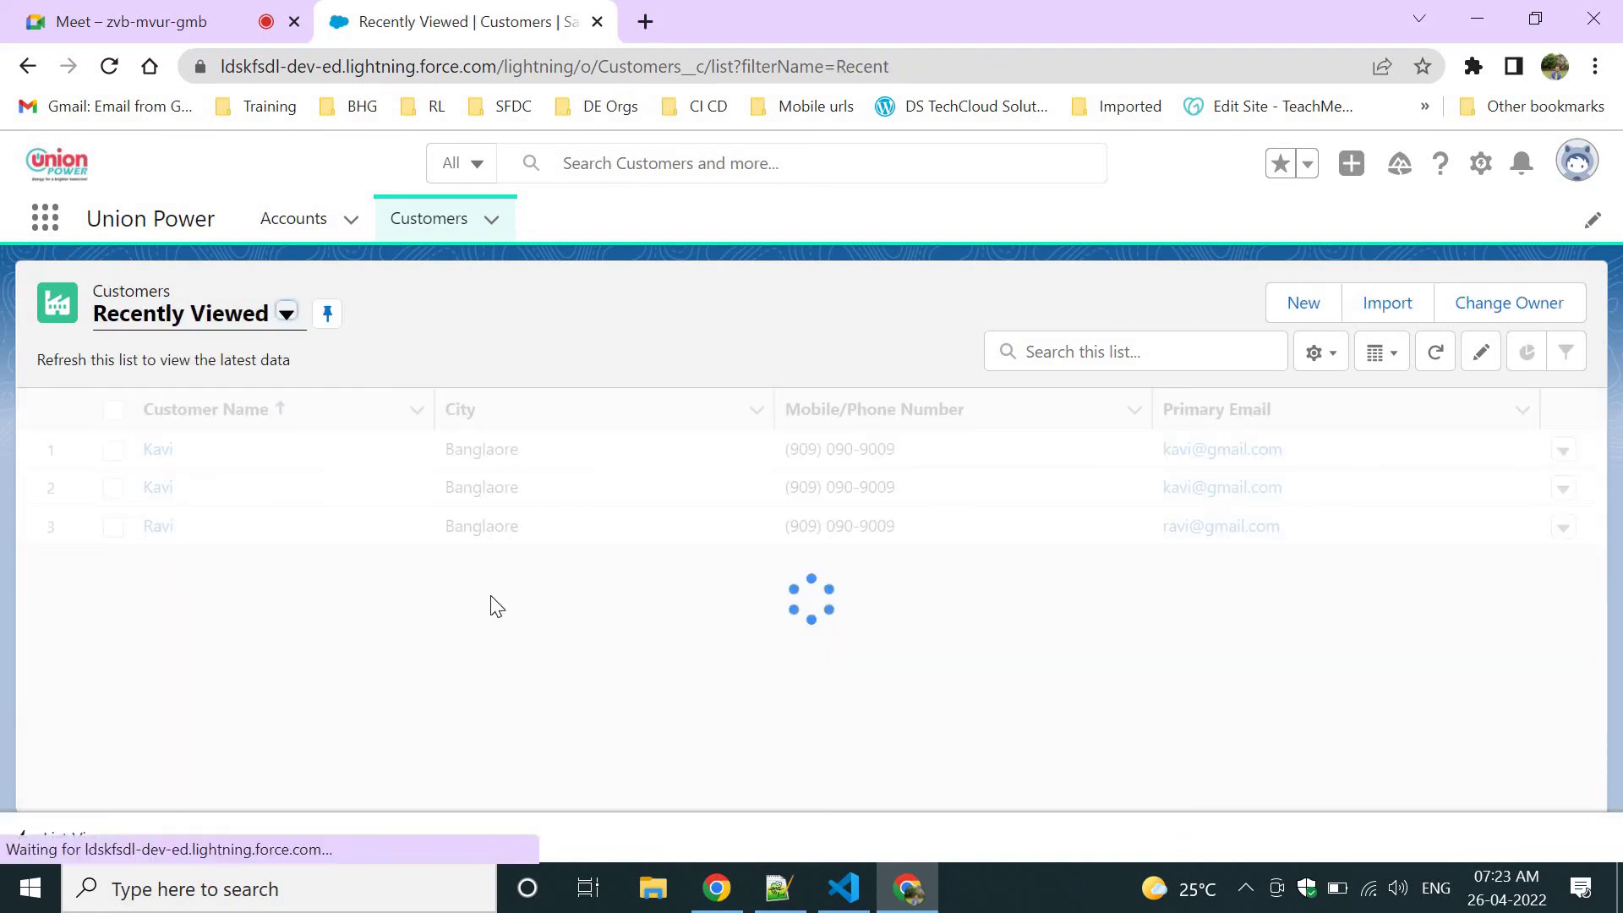
Check the list view controls menu, then switch to the three-customer Bangalore Customers view.
{"action": "left_click", "coordinate": [1314, 364]}
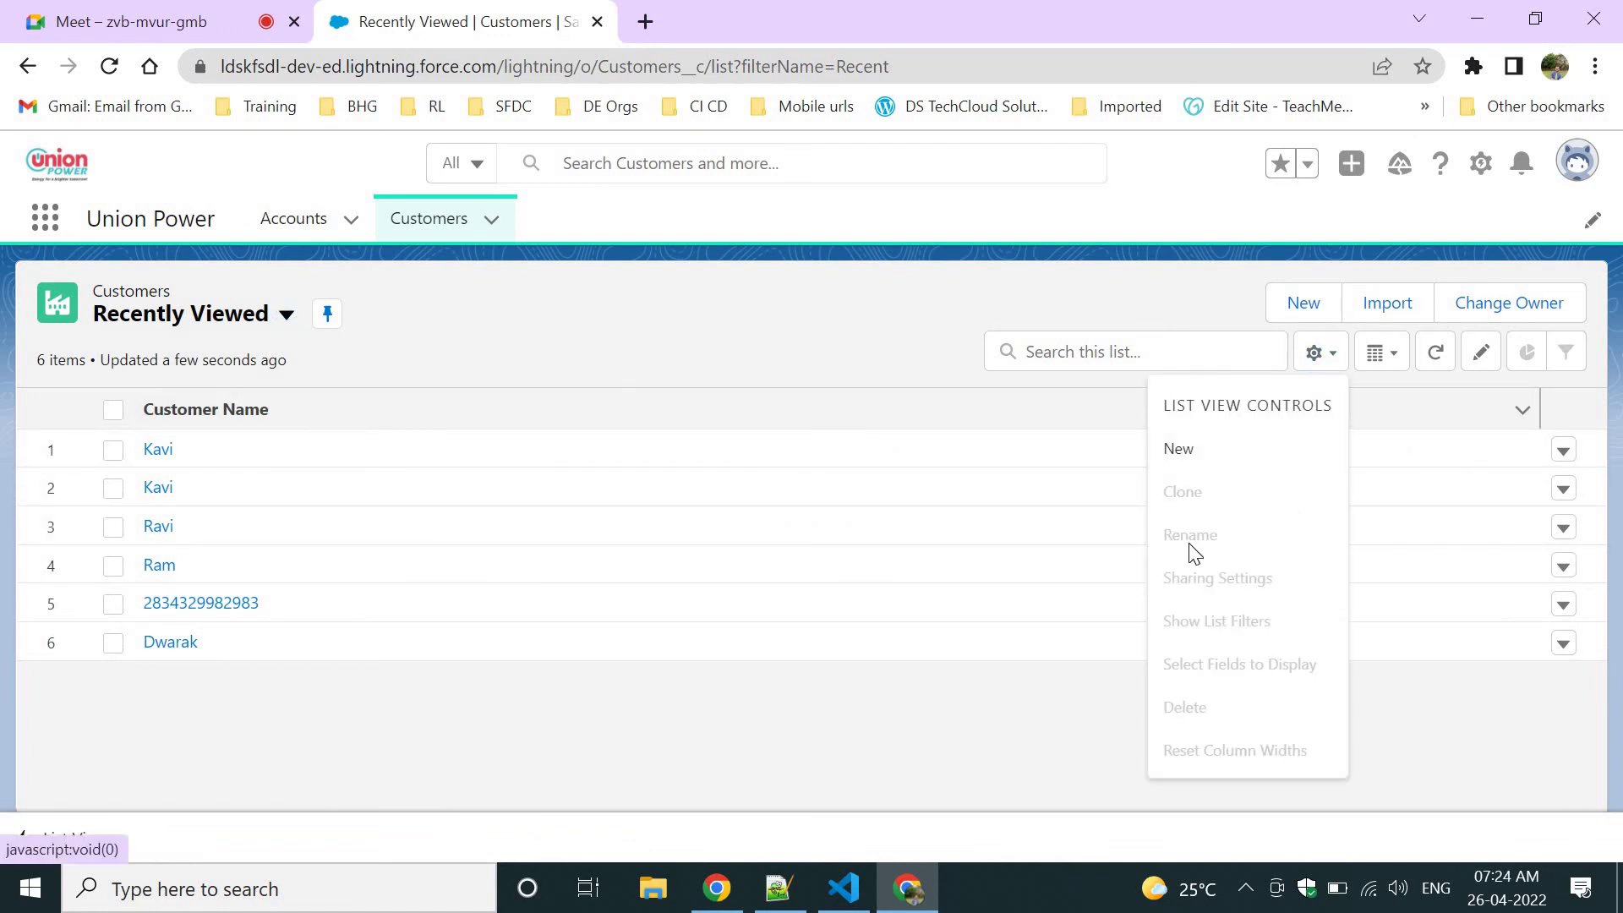
{"action": "left_click", "coordinate": [414, 346]}
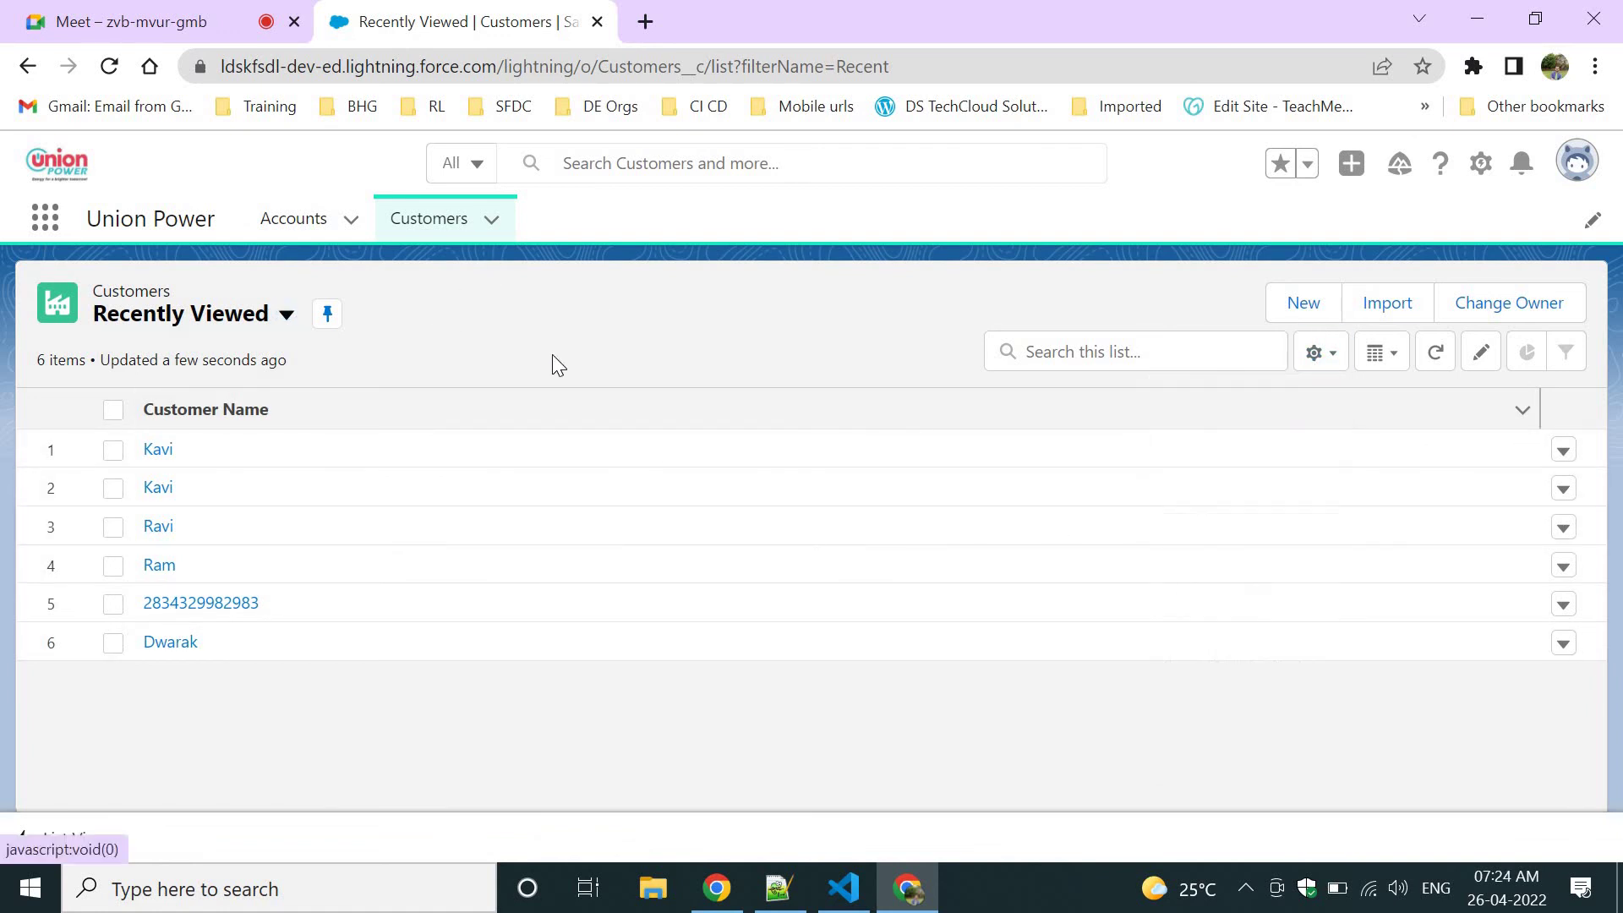
{"action": "left_click", "coordinate": [1312, 353]}
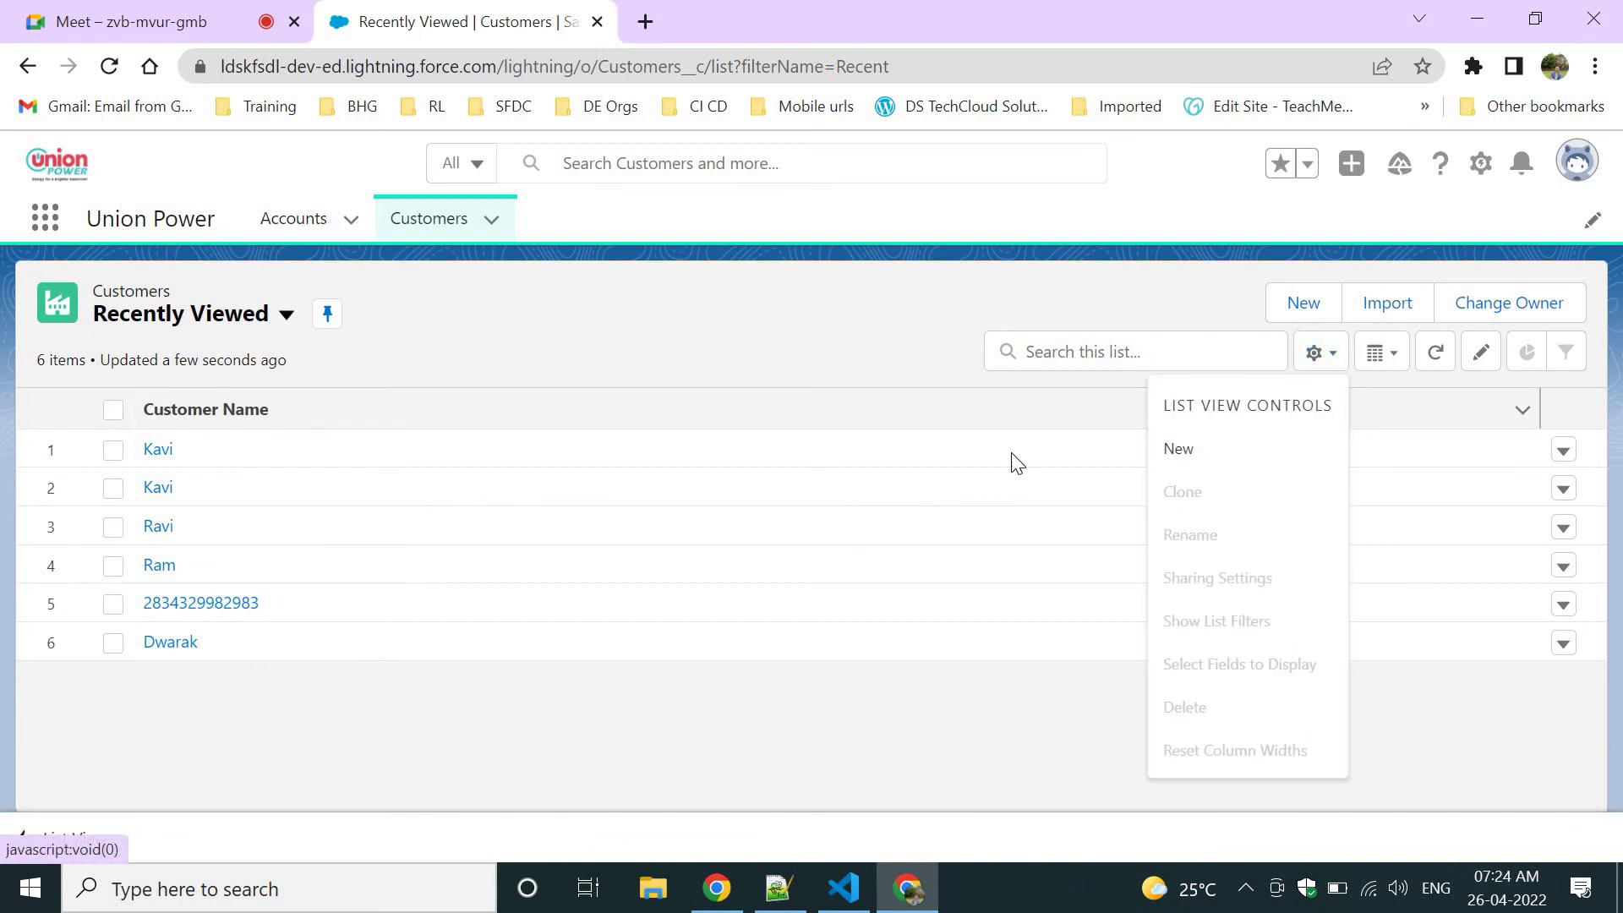
{"action": "left_click", "coordinate": [524, 364]}
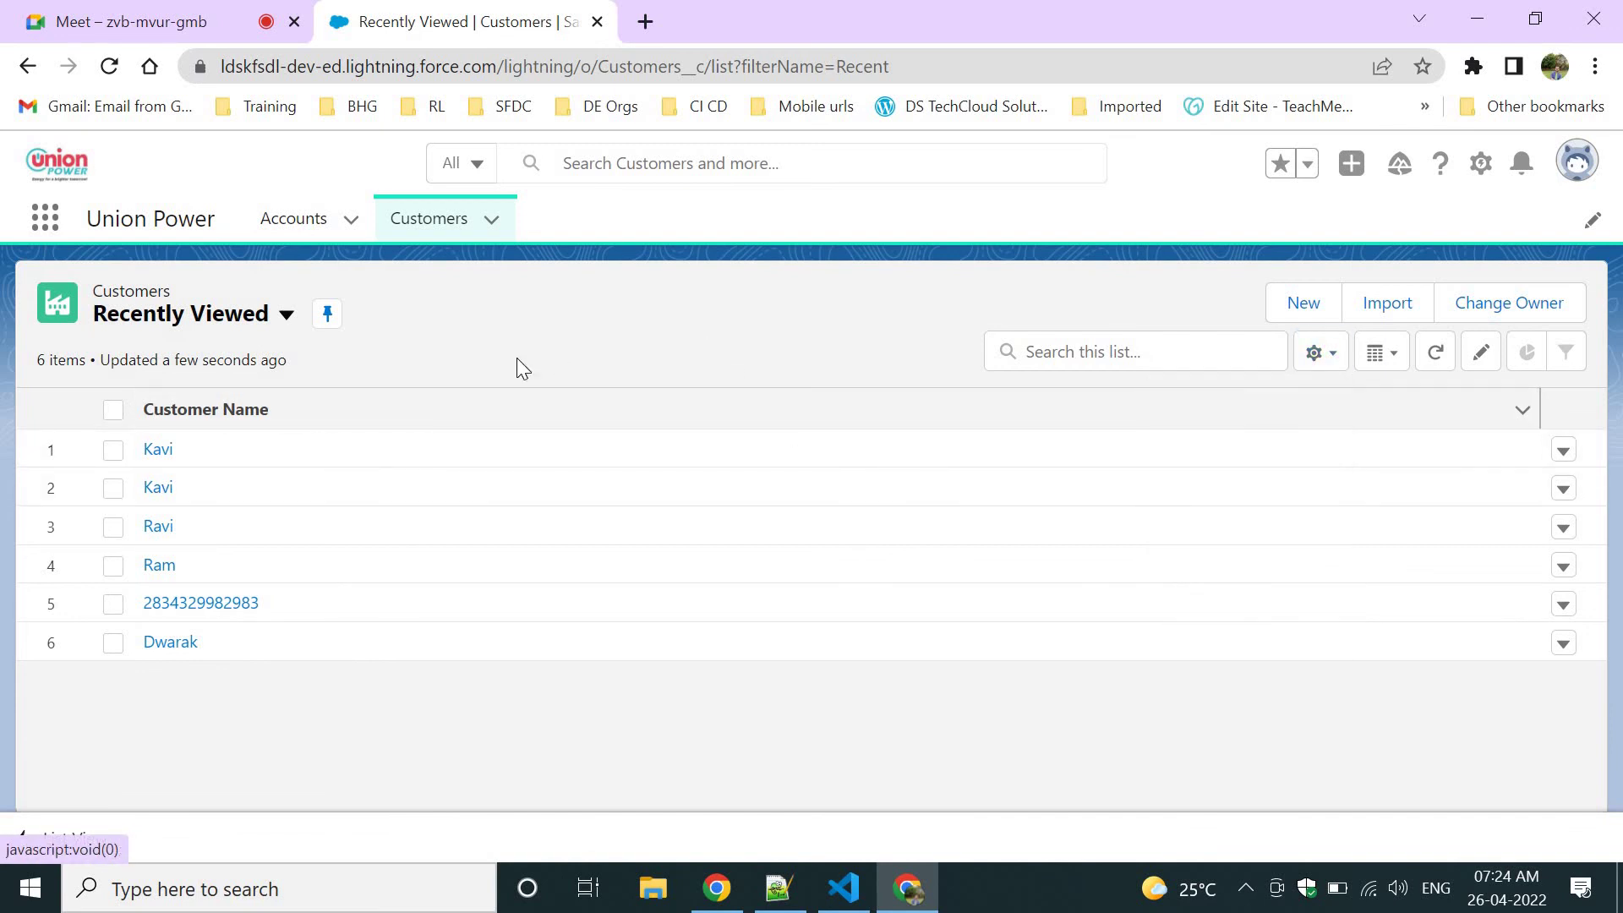
{"action": "left_click", "coordinate": [292, 316]}
{"action": "left_click", "coordinate": [597, 301]}
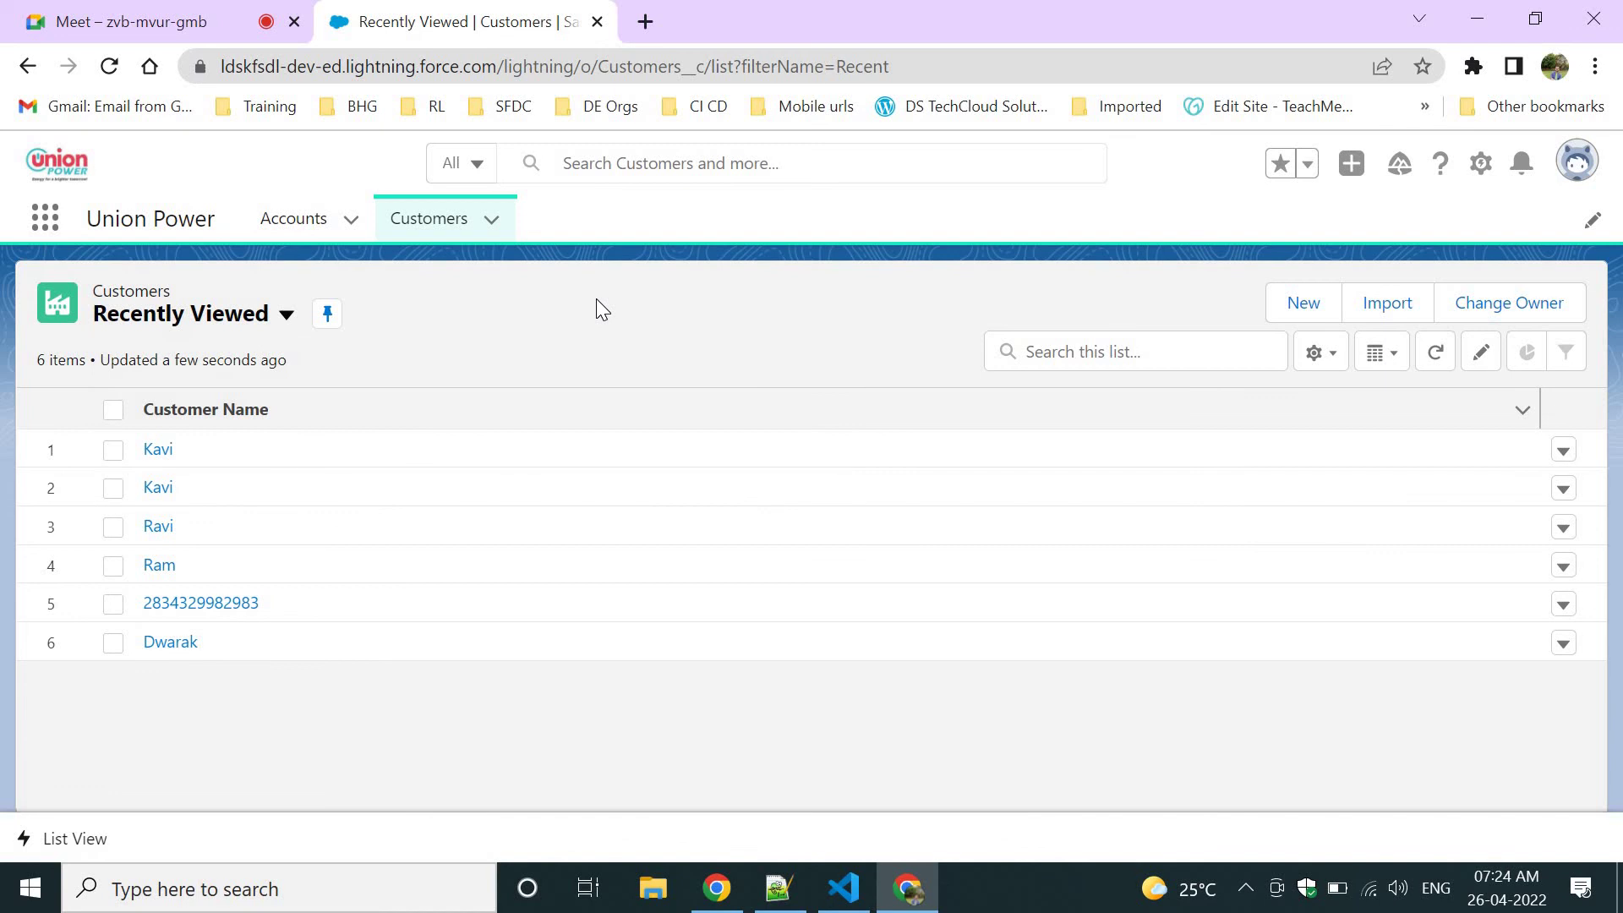
{"action": "left_click", "coordinate": [169, 319]}
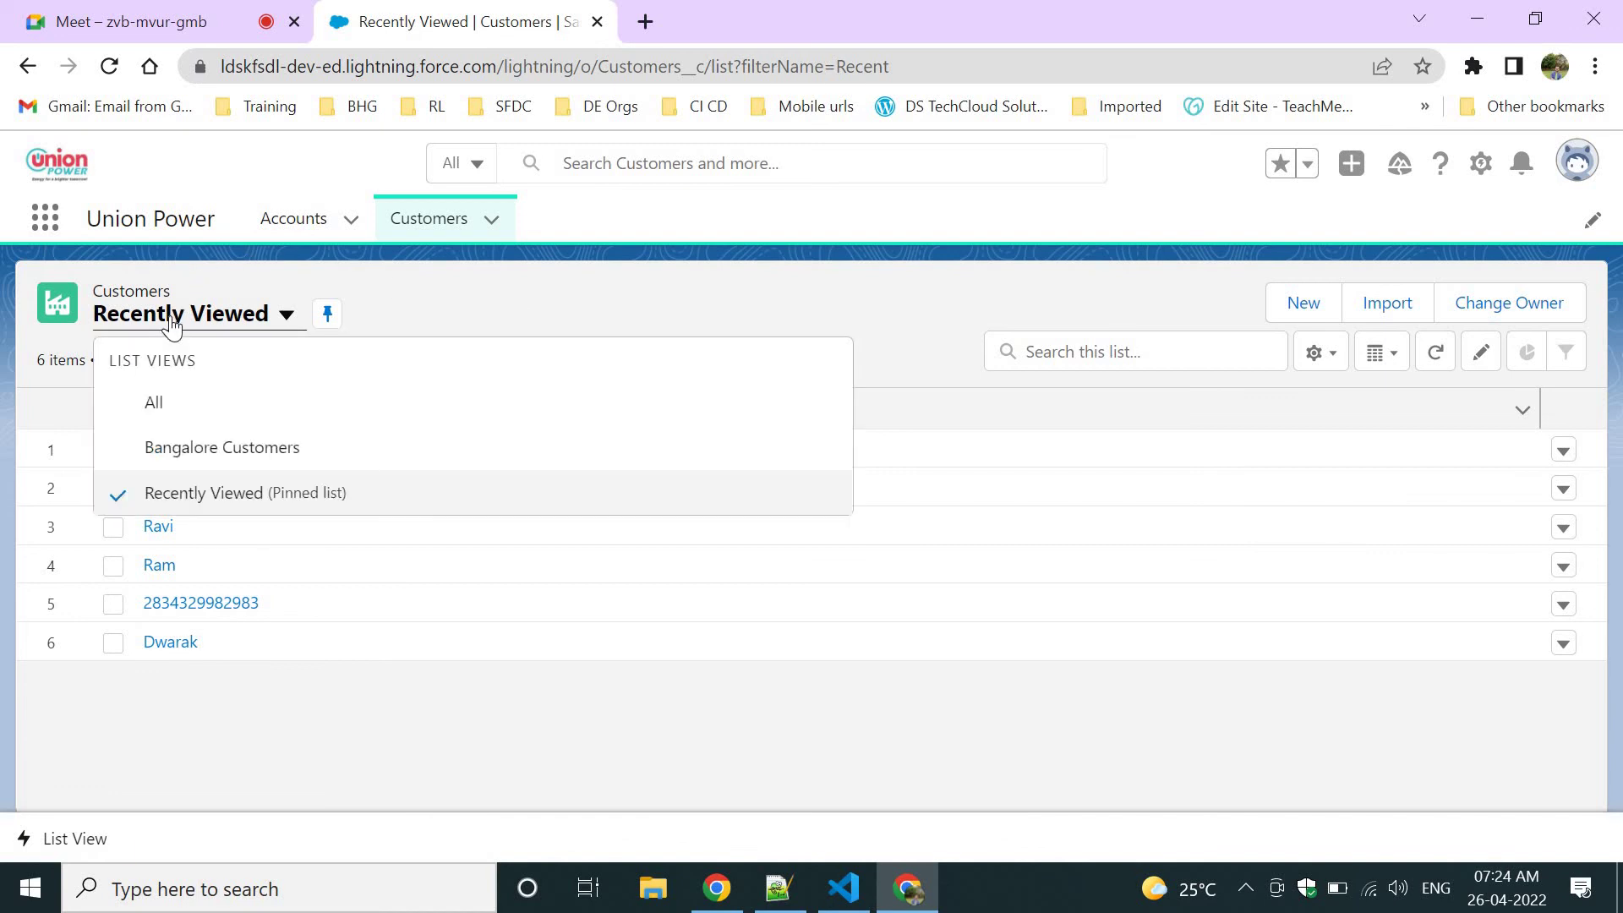
{"action": "left_click", "coordinate": [169, 453]}
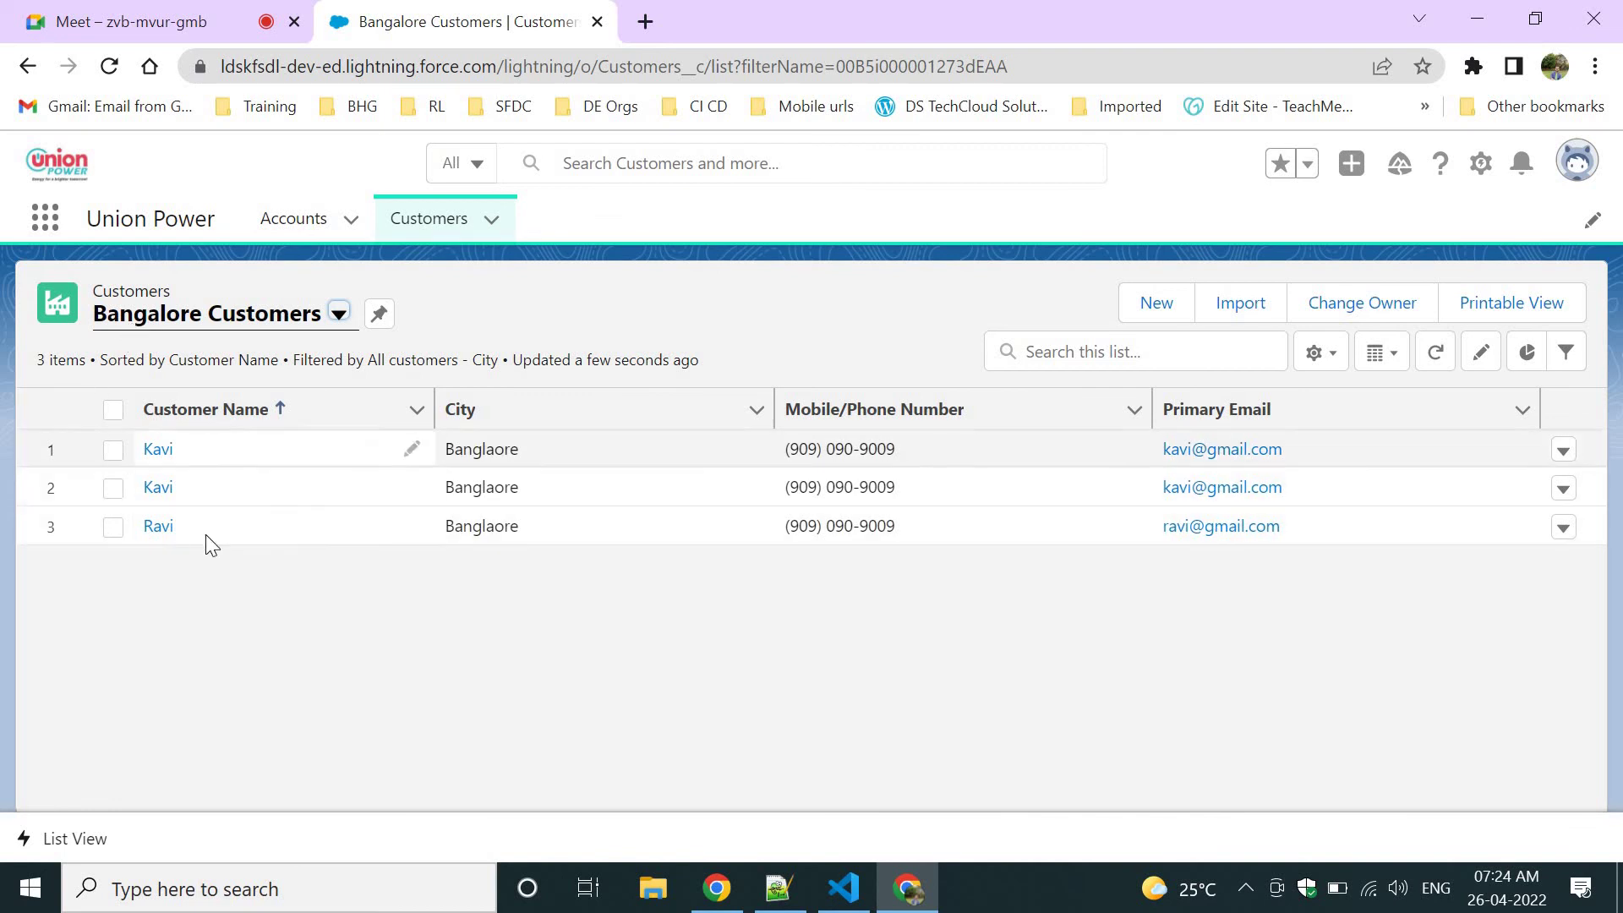
Look over the list view dropdown and Setup menu, then bring the Notepad++ notes forward.
{"action": "left_click", "coordinate": [239, 327]}
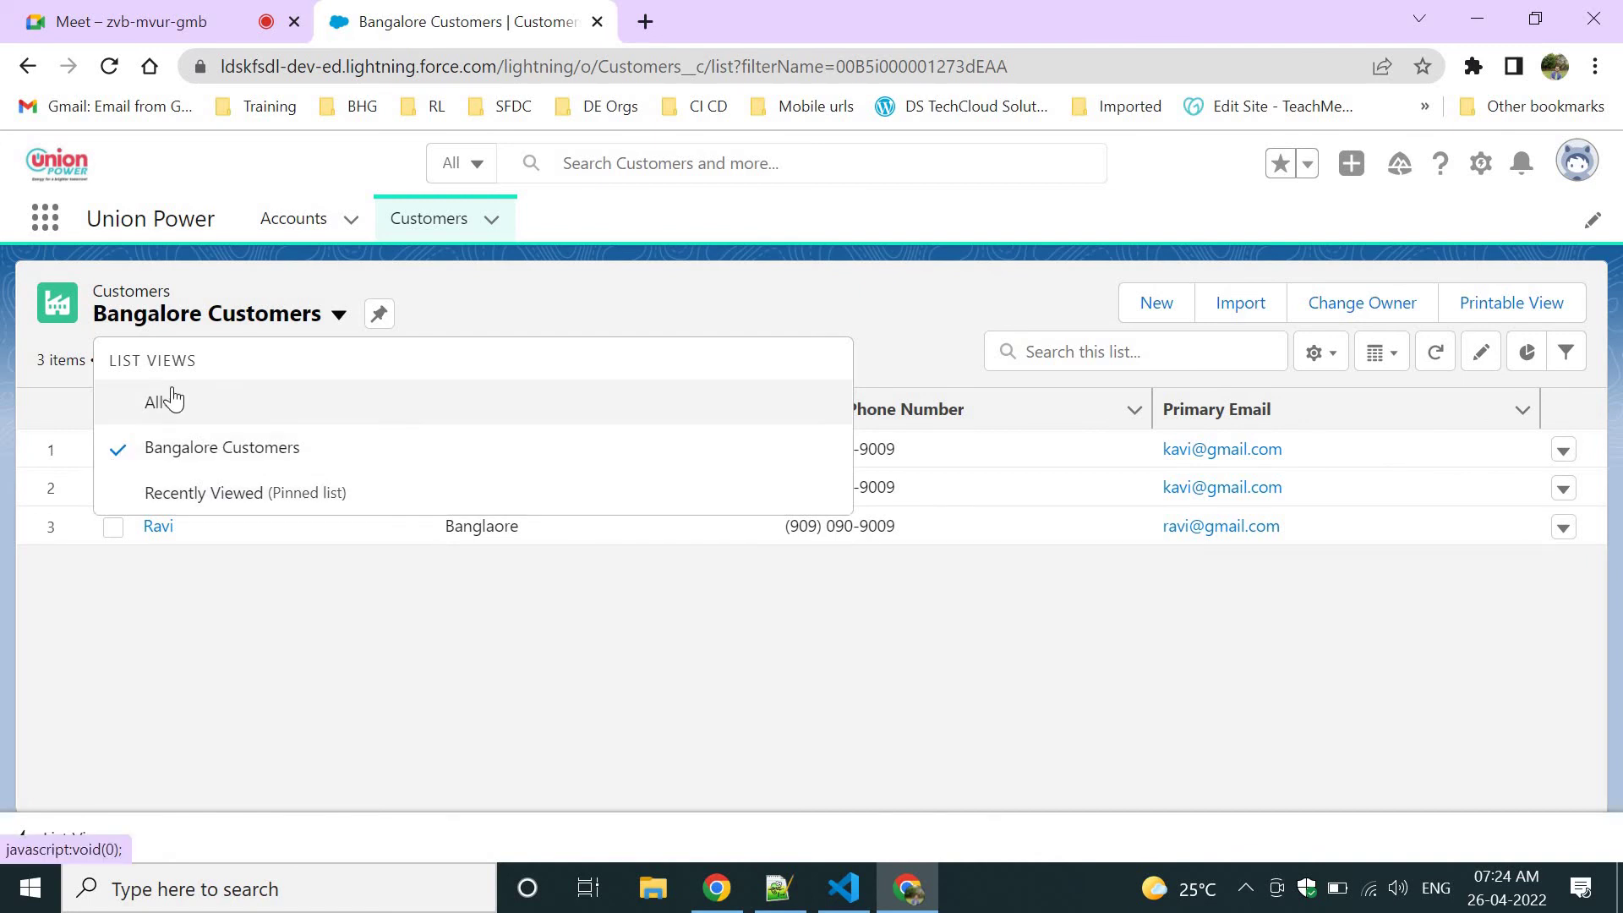
{"action": "left_click", "coordinate": [489, 584]}
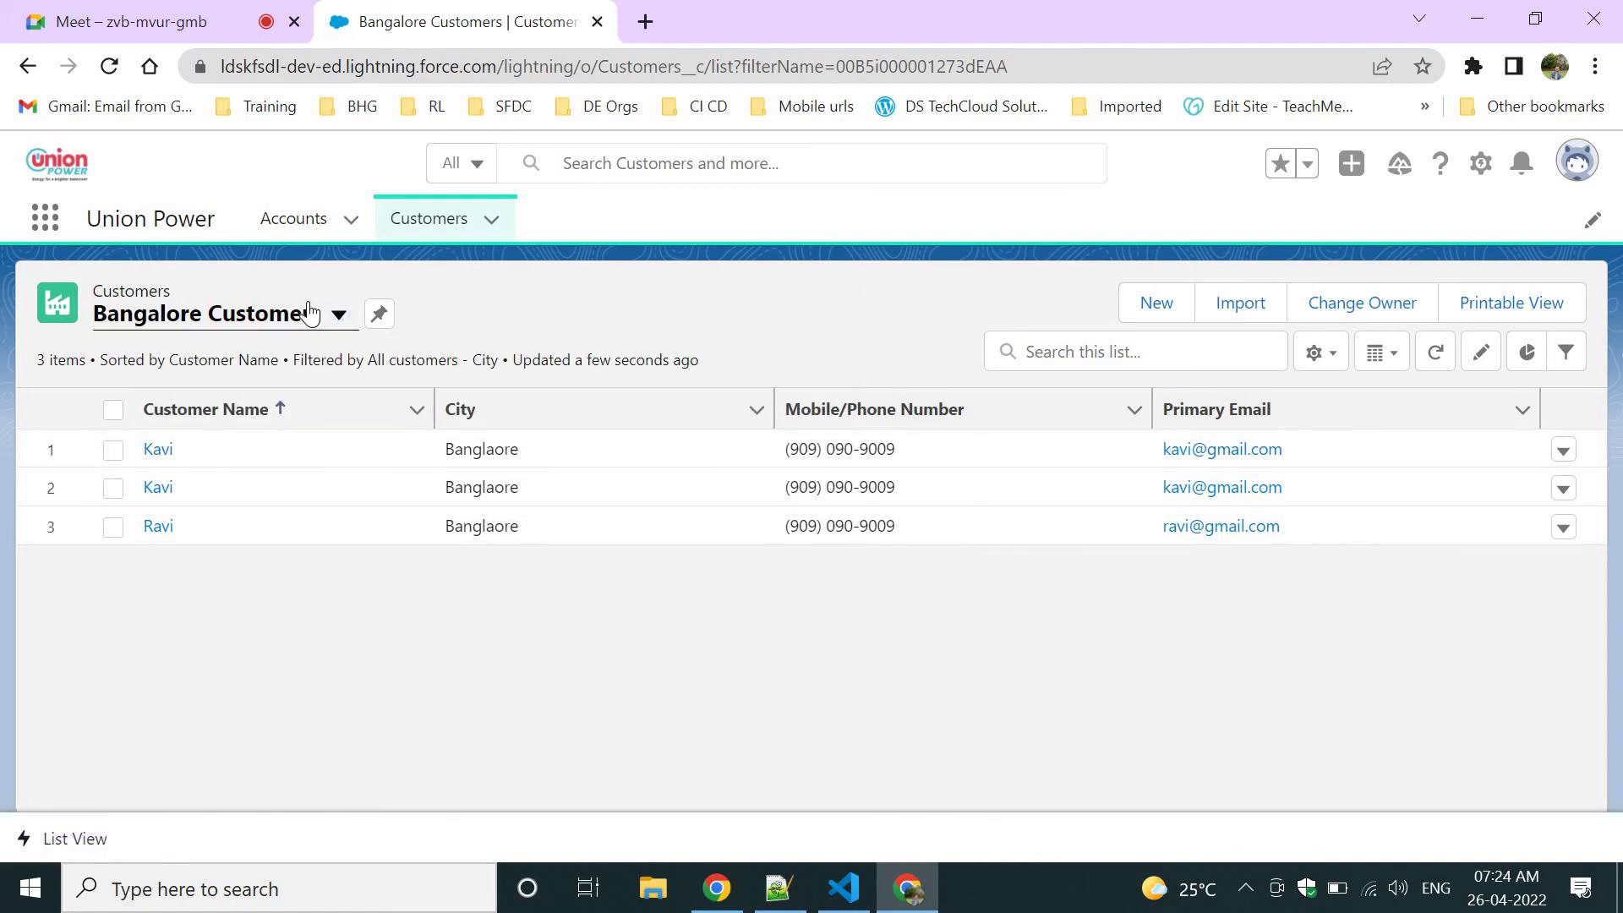
{"action": "left_click", "coordinate": [317, 314]}
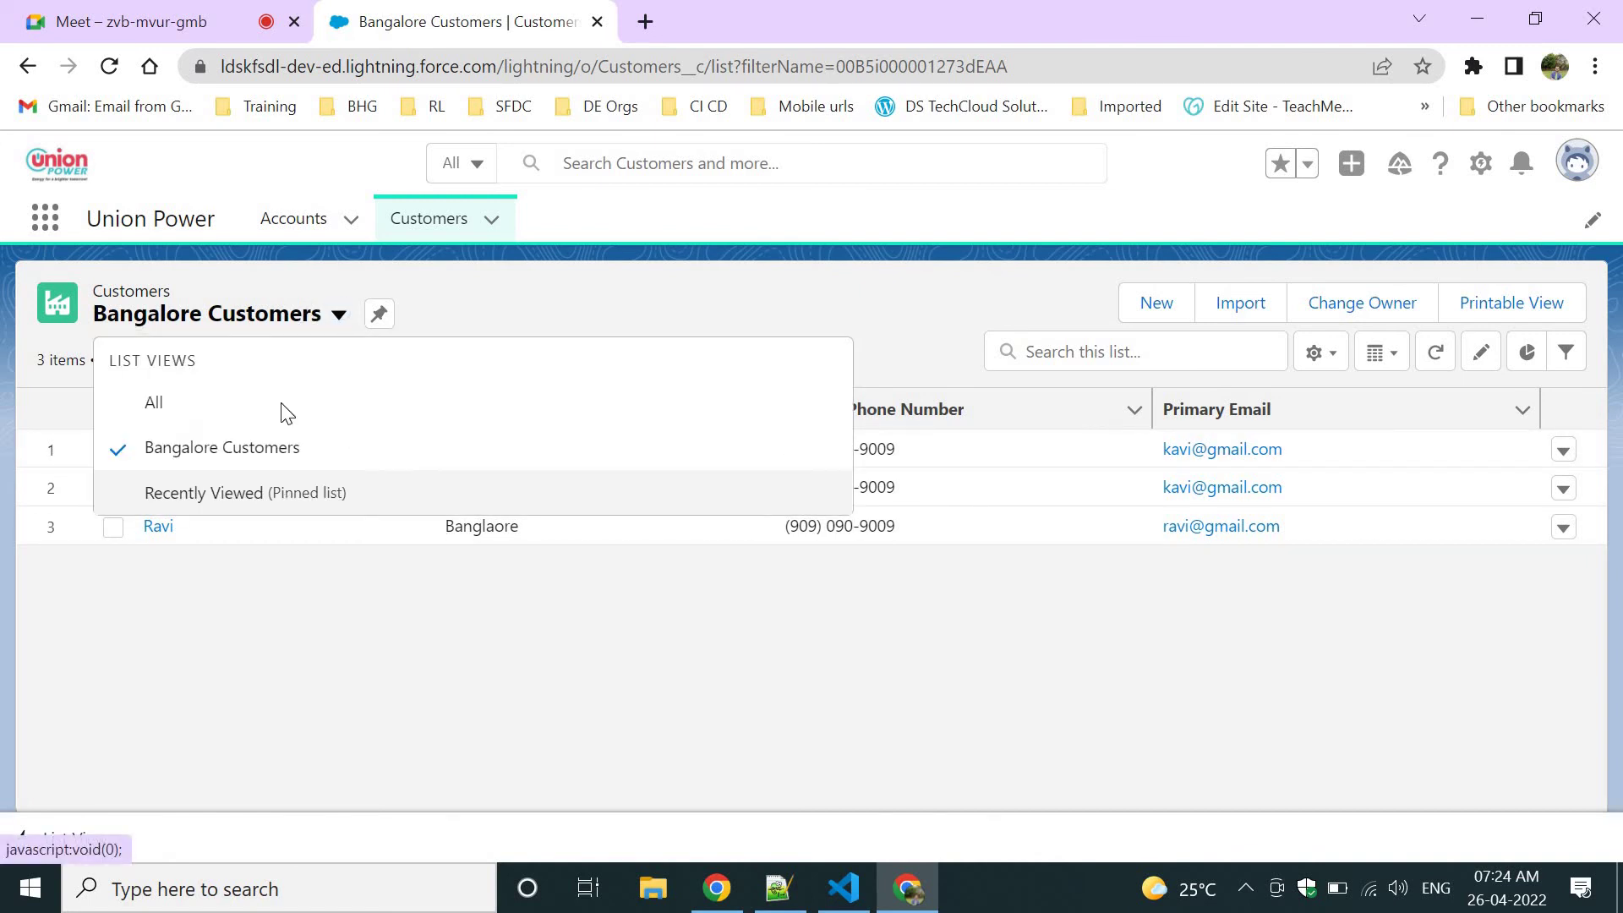
{"action": "left_click", "coordinate": [595, 692]}
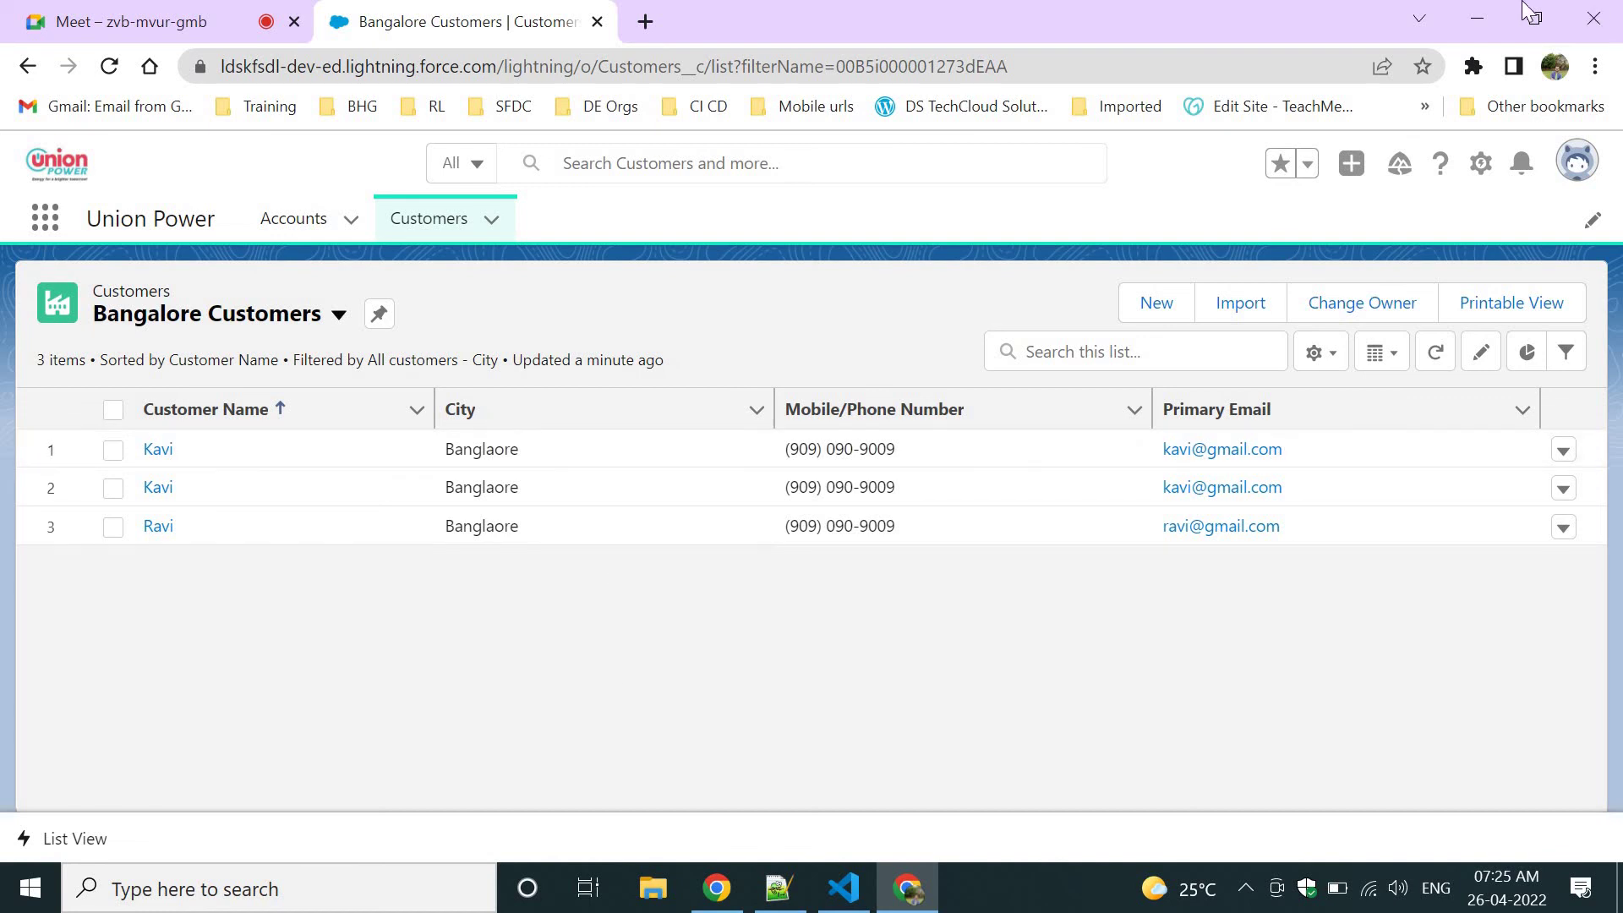
{"action": "left_click", "coordinate": [1475, 164]}
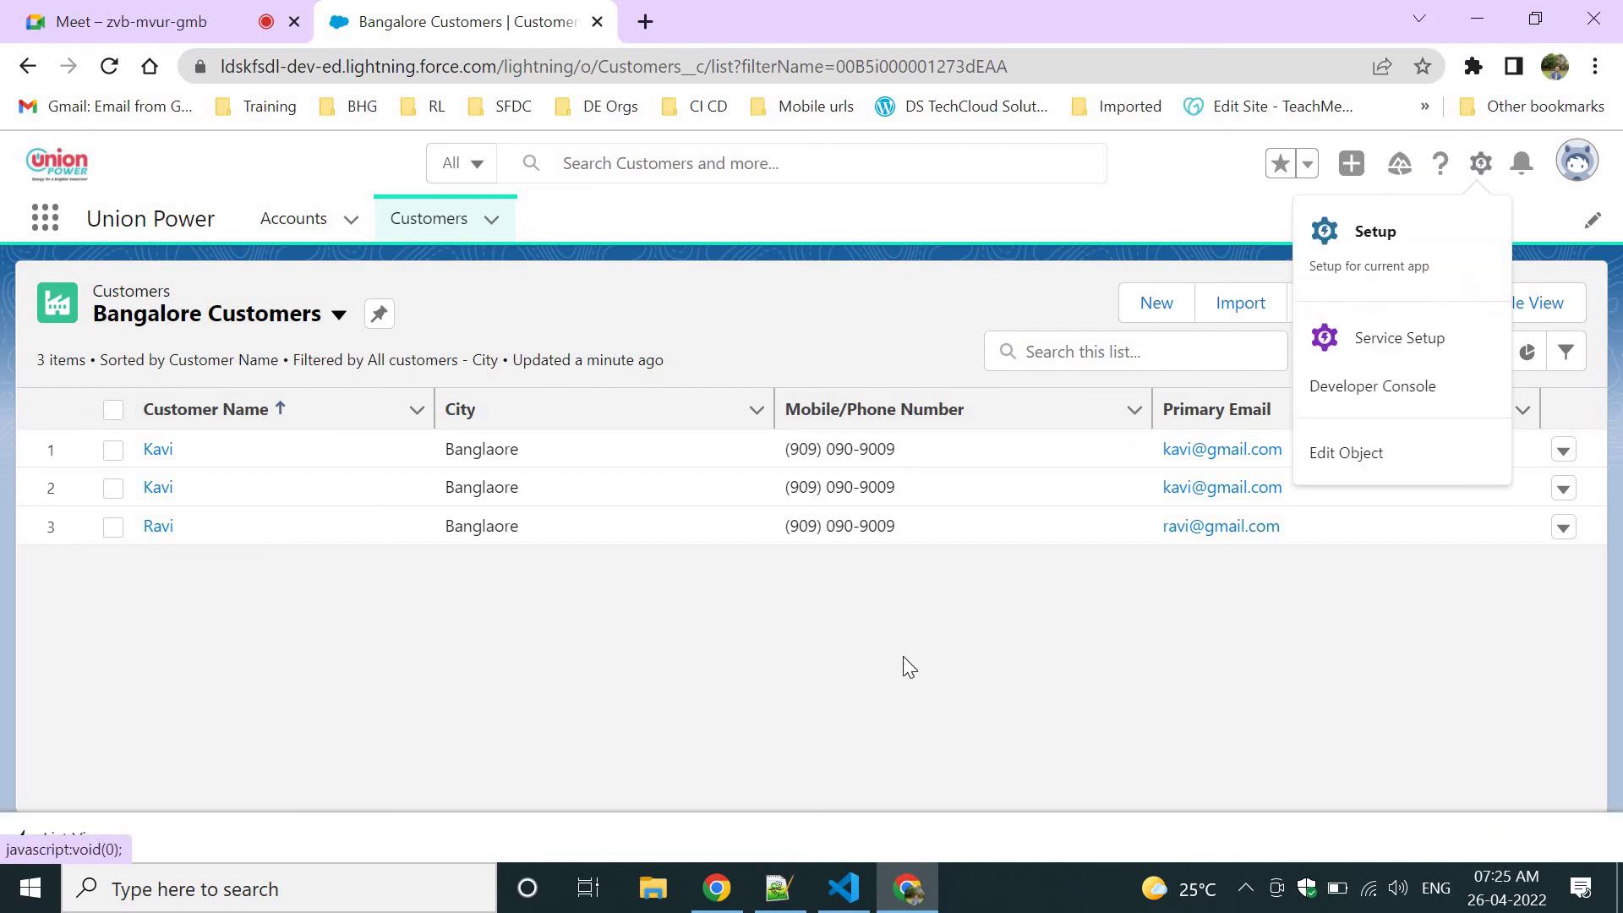
{"action": "left_click", "coordinate": [778, 888]}
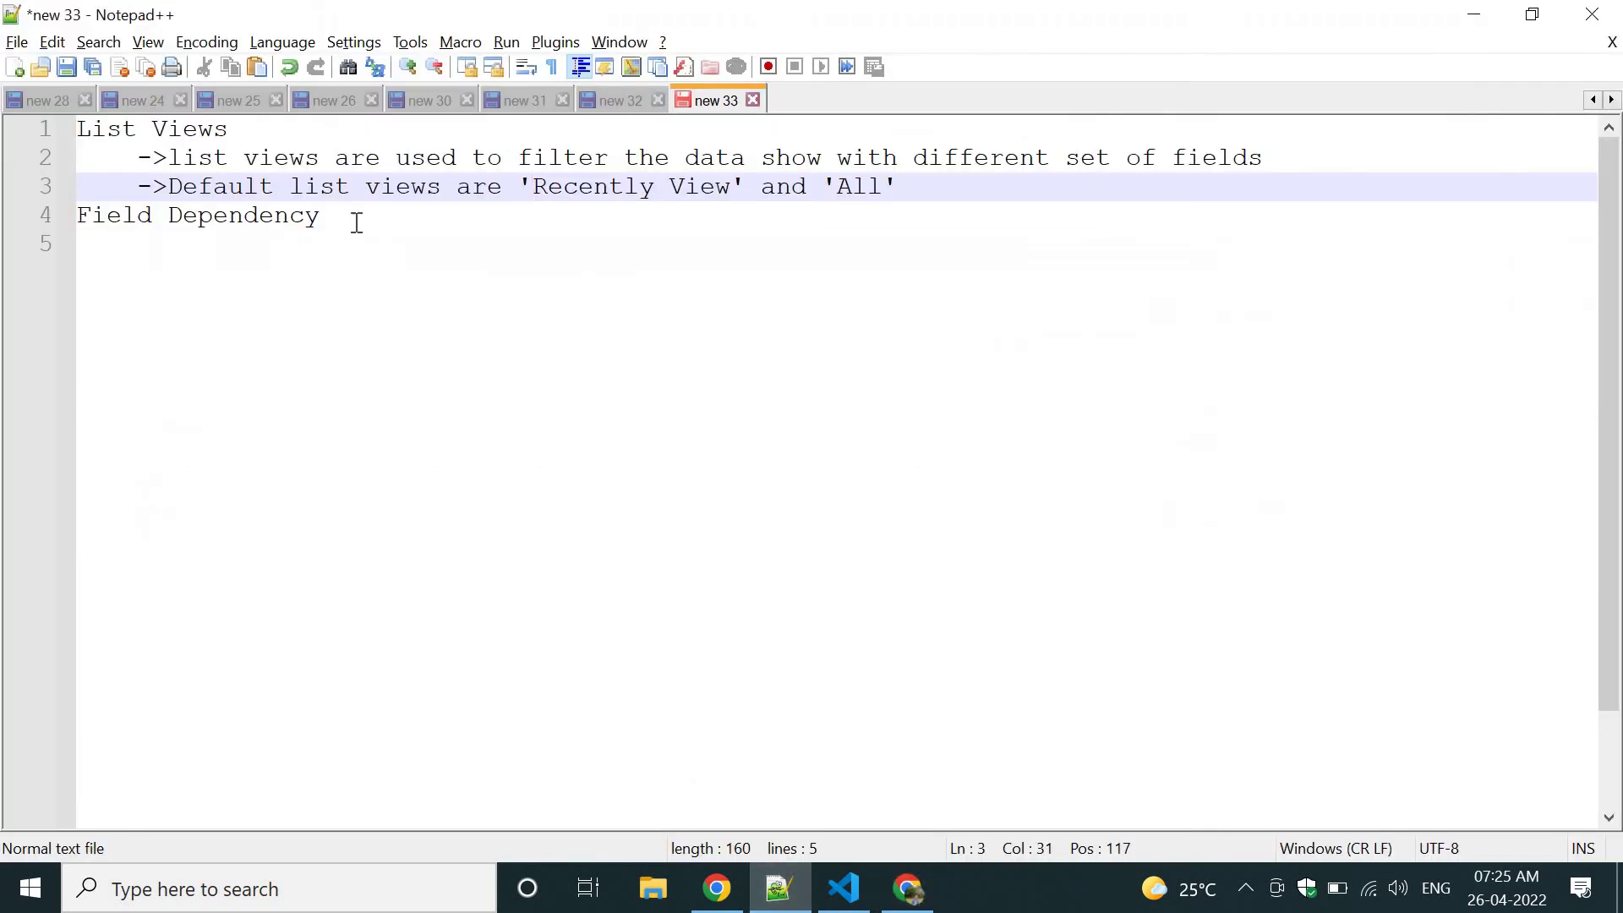
On line 5, type 'To set field dependency between two field we can go for field dependency.'.
{"action": "left_click_drag", "start_coordinate": [355, 221], "coordinate": [53, 214]}
{"action": "left_click", "coordinate": [543, 249]}
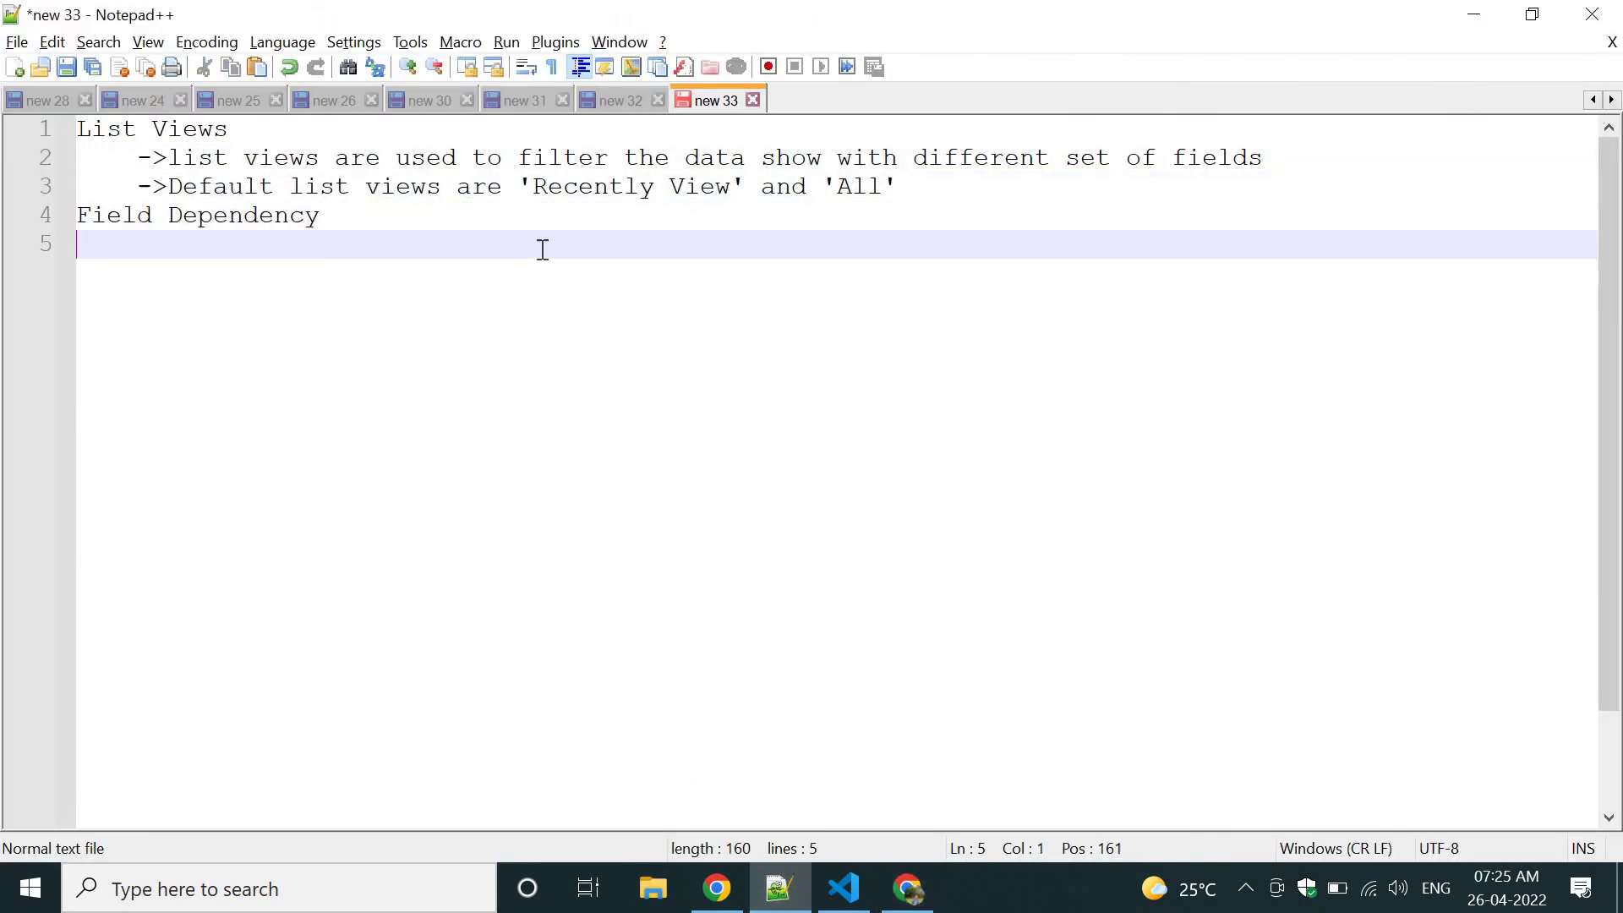
{"action": "key", "text": "Tab"}
{"action": "type", "text": "To set fiel"}
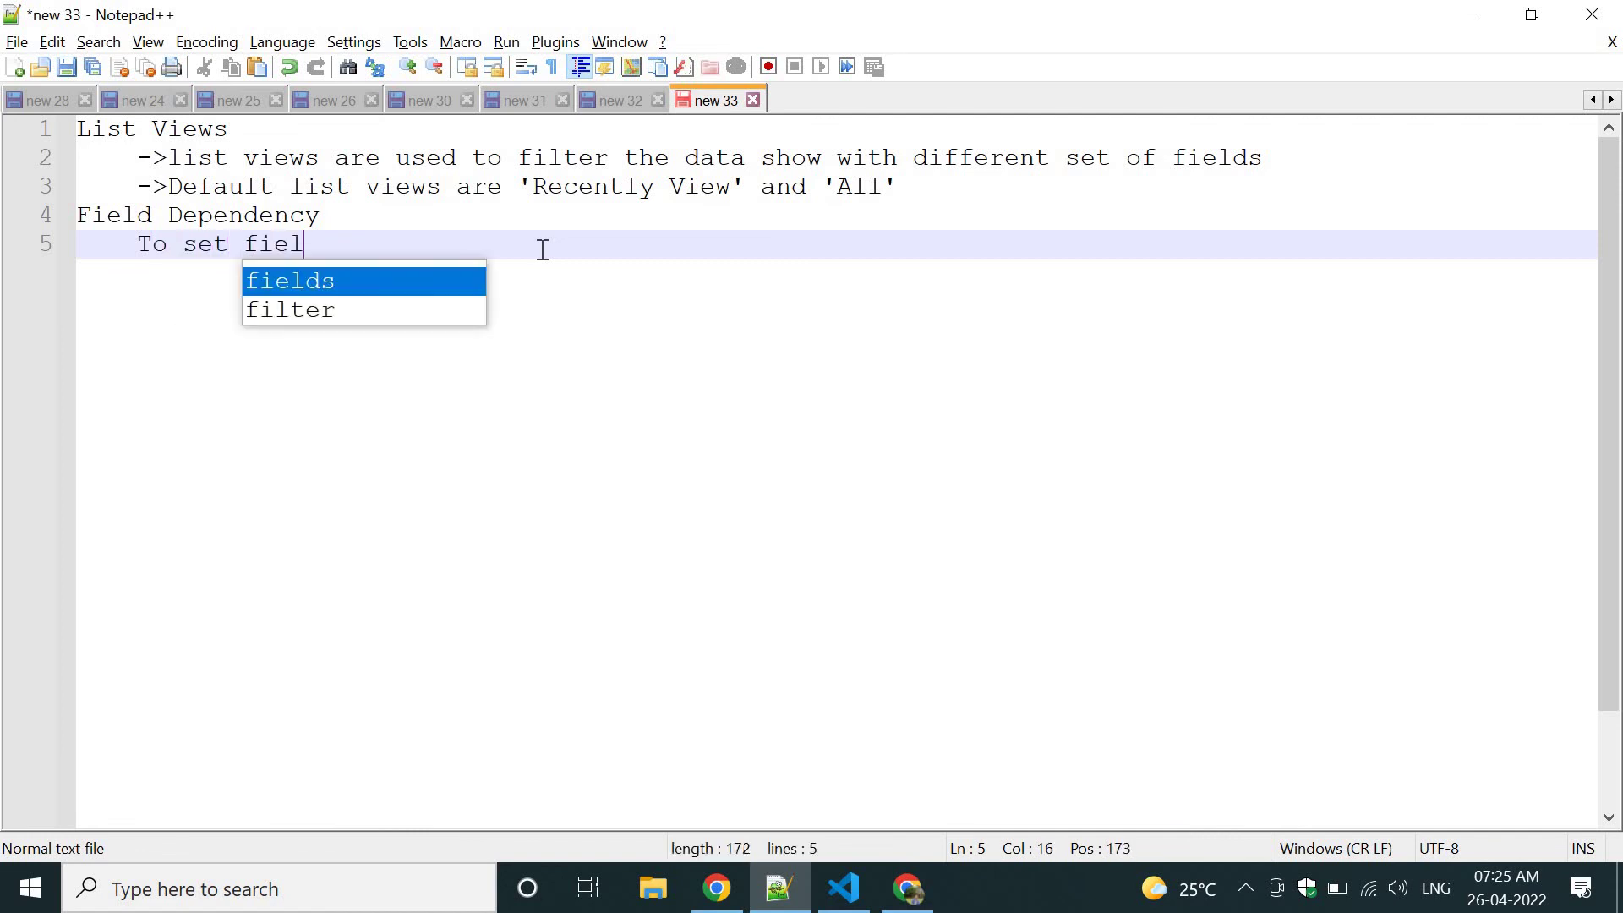
{"action": "type", "text": "d depend"}
{"action": "key", "text": "BackSpace"}
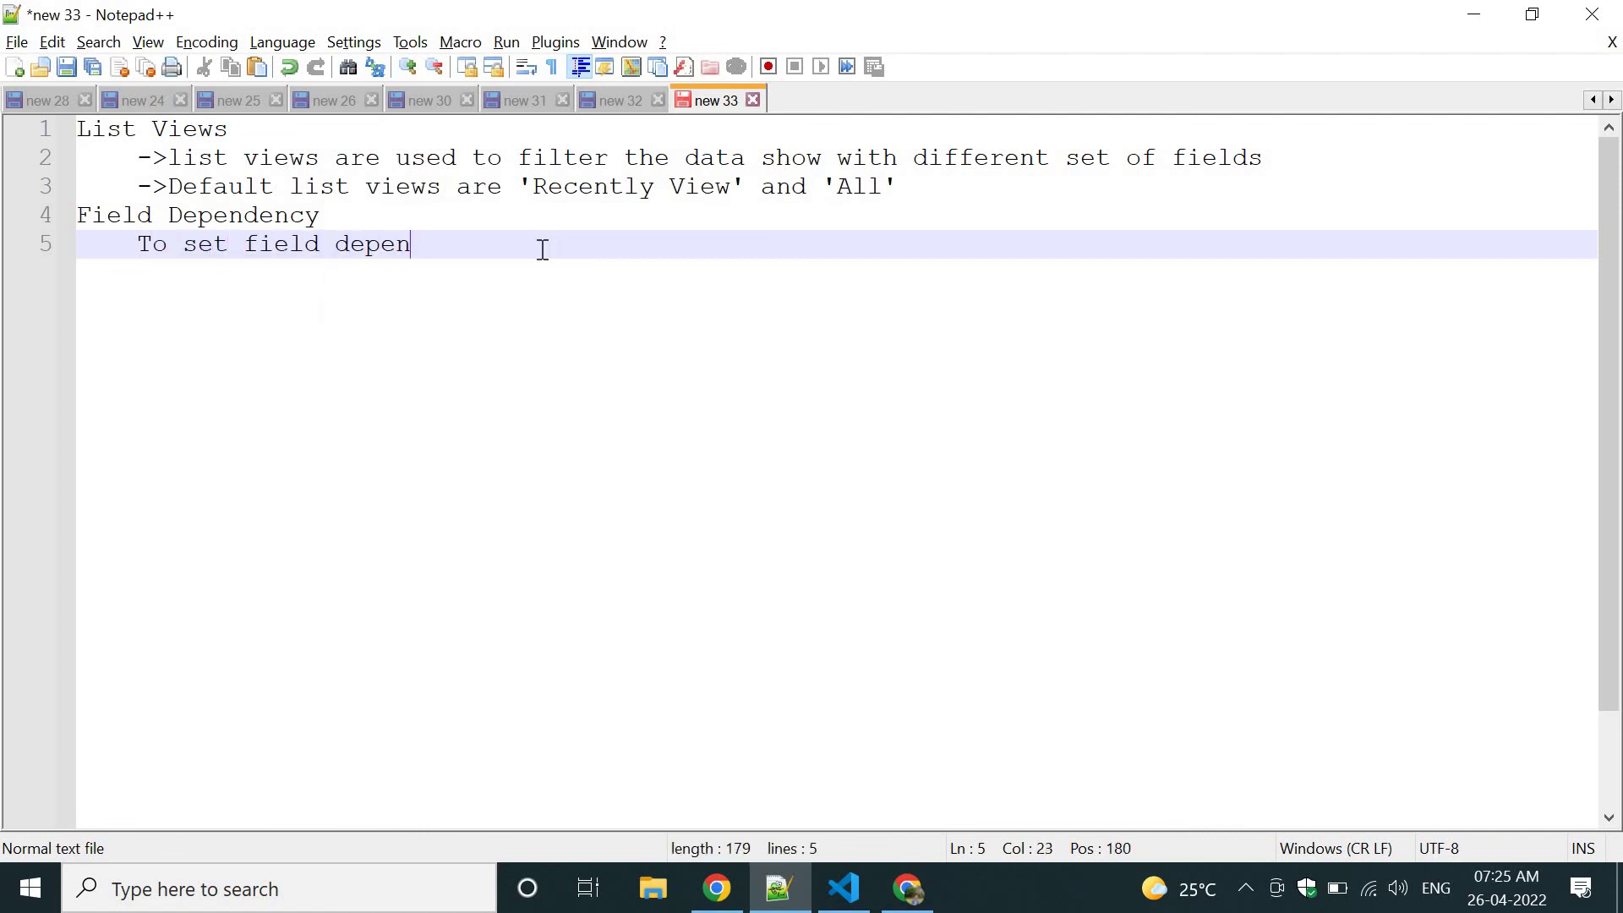
{"action": "type", "text": "e"}
{"action": "key", "text": "BackSpace"}
{"action": "type", "text": "dency bt"}
{"action": "key", "text": "BackSpace"}
{"action": "type", "text": "etwe"}
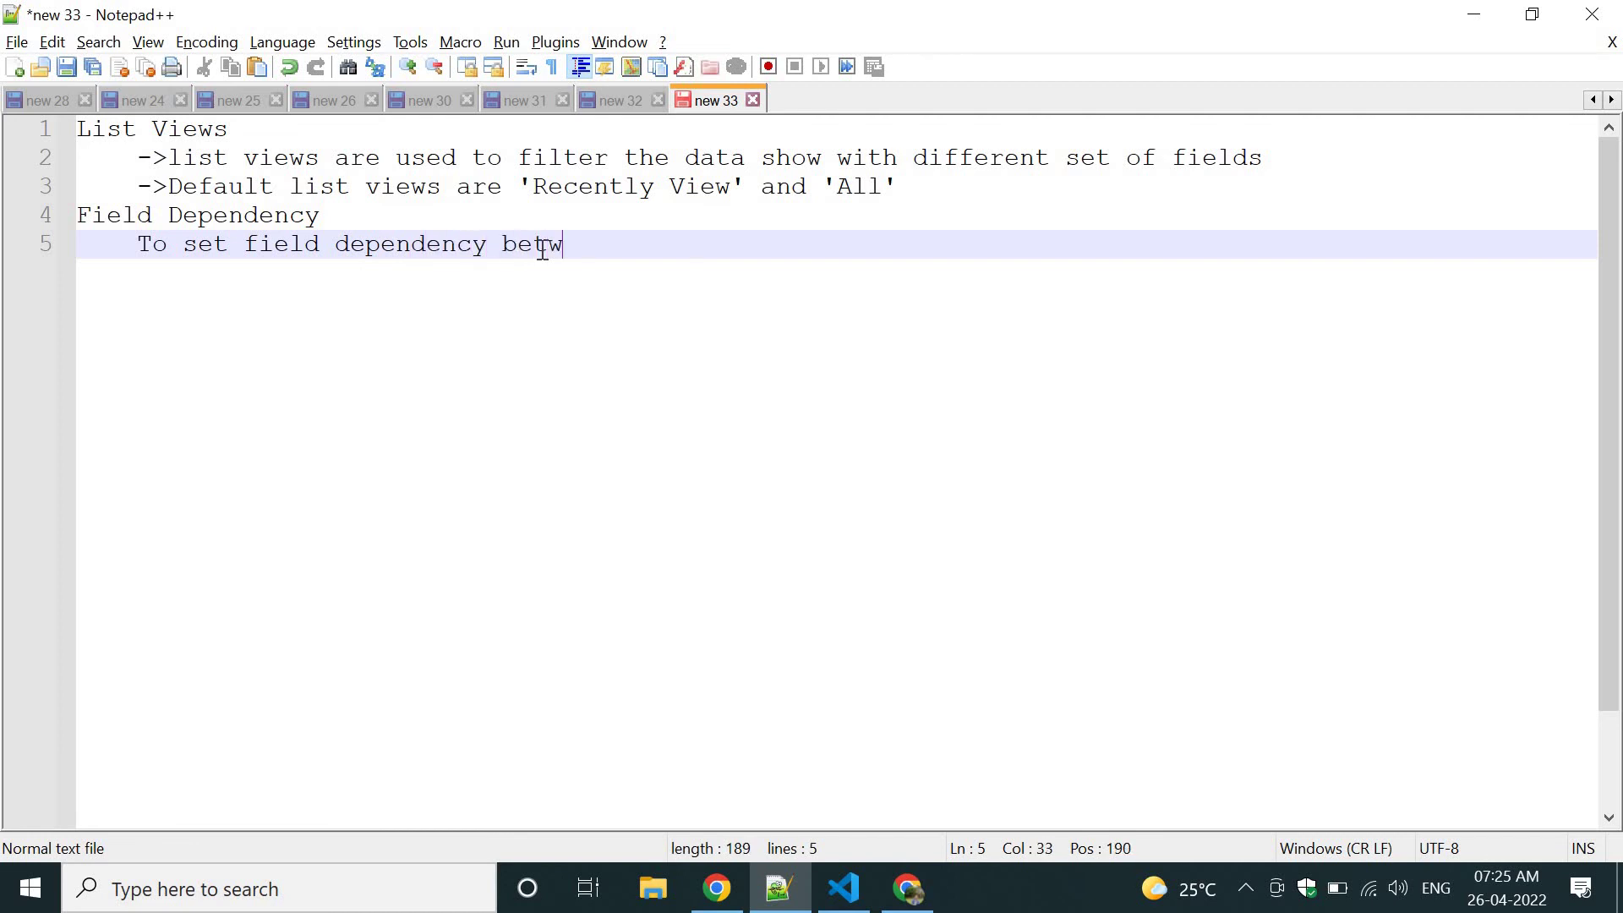
{"action": "key", "text": "BackSpace"}
{"action": "key", "text": "BackSpace"}
{"action": "type", "text": "ween two fiel"}
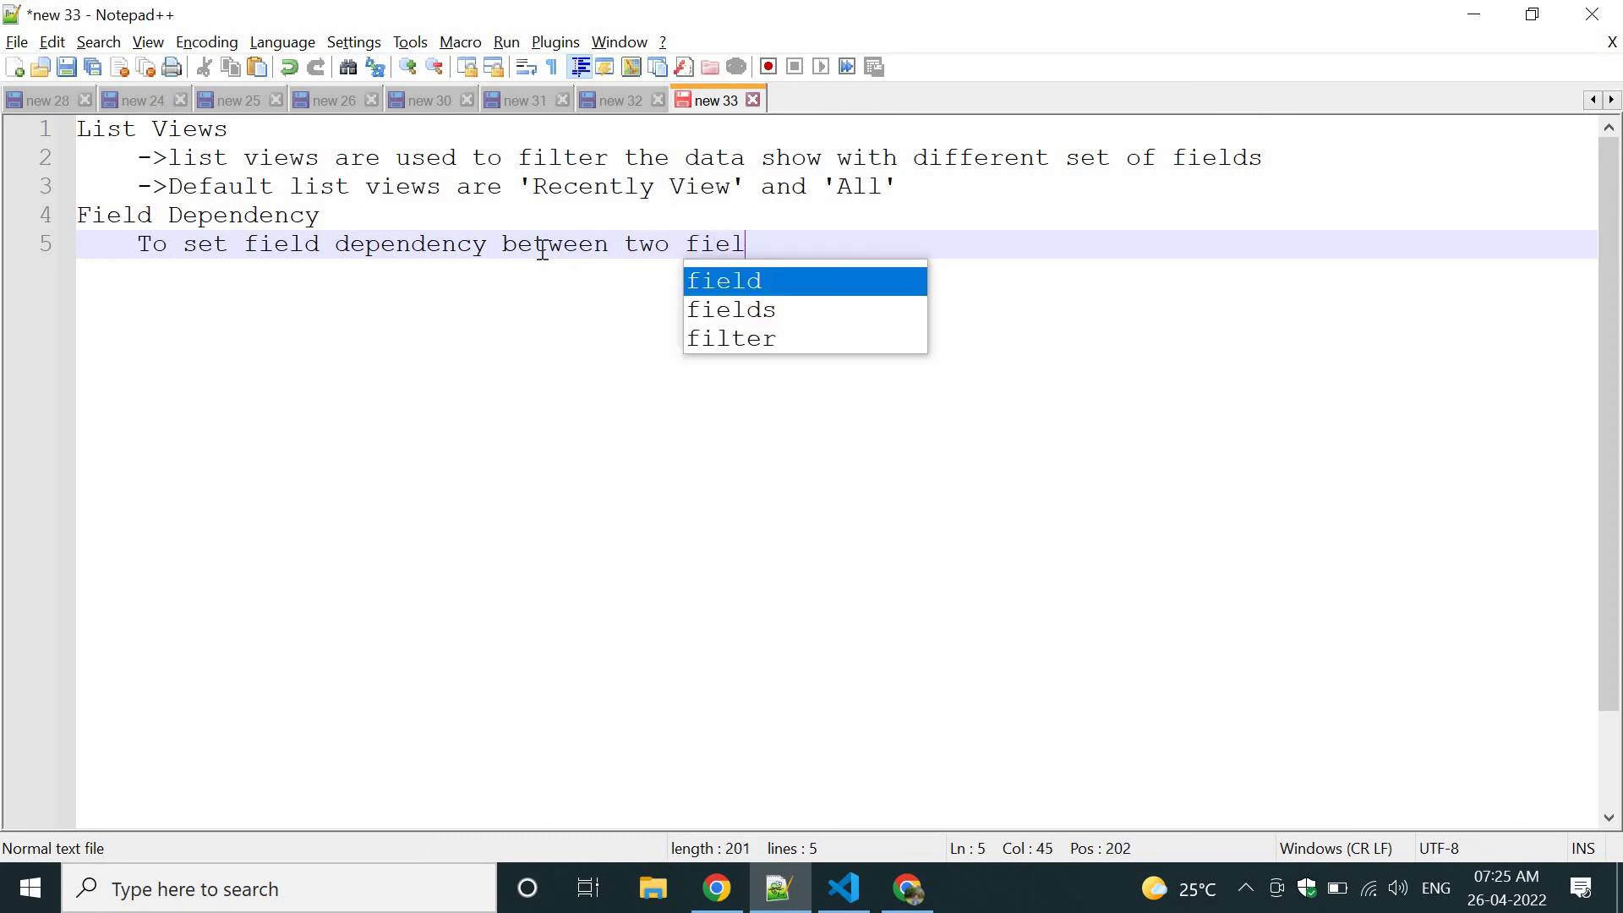
{"action": "type", "text": "d we can go f"}
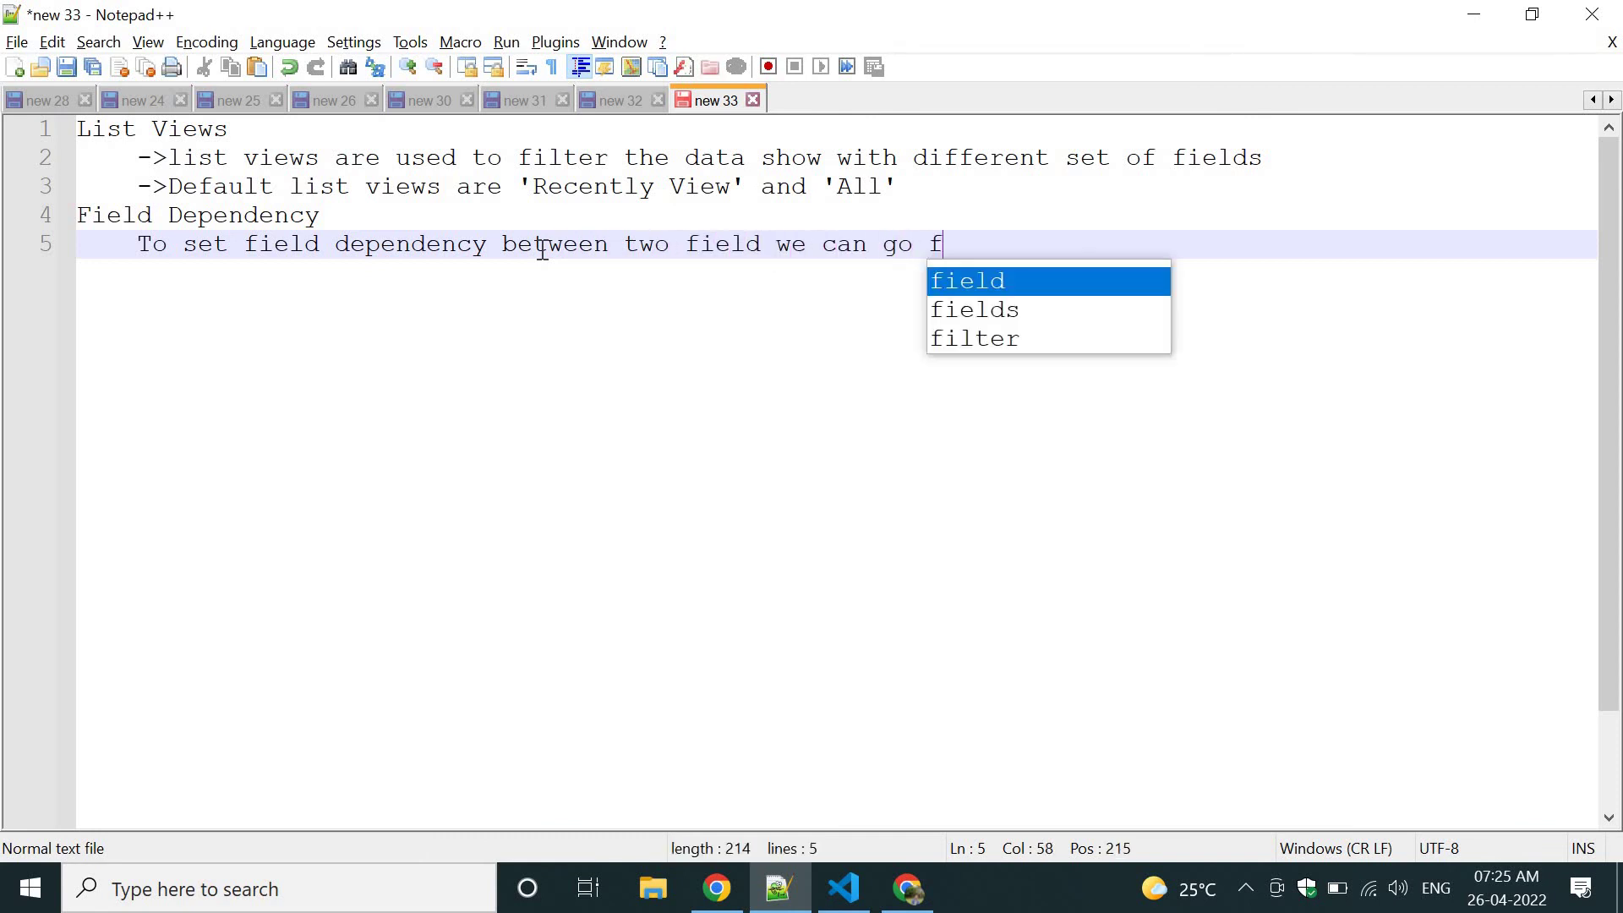
{"action": "type", "text": "or field dep"}
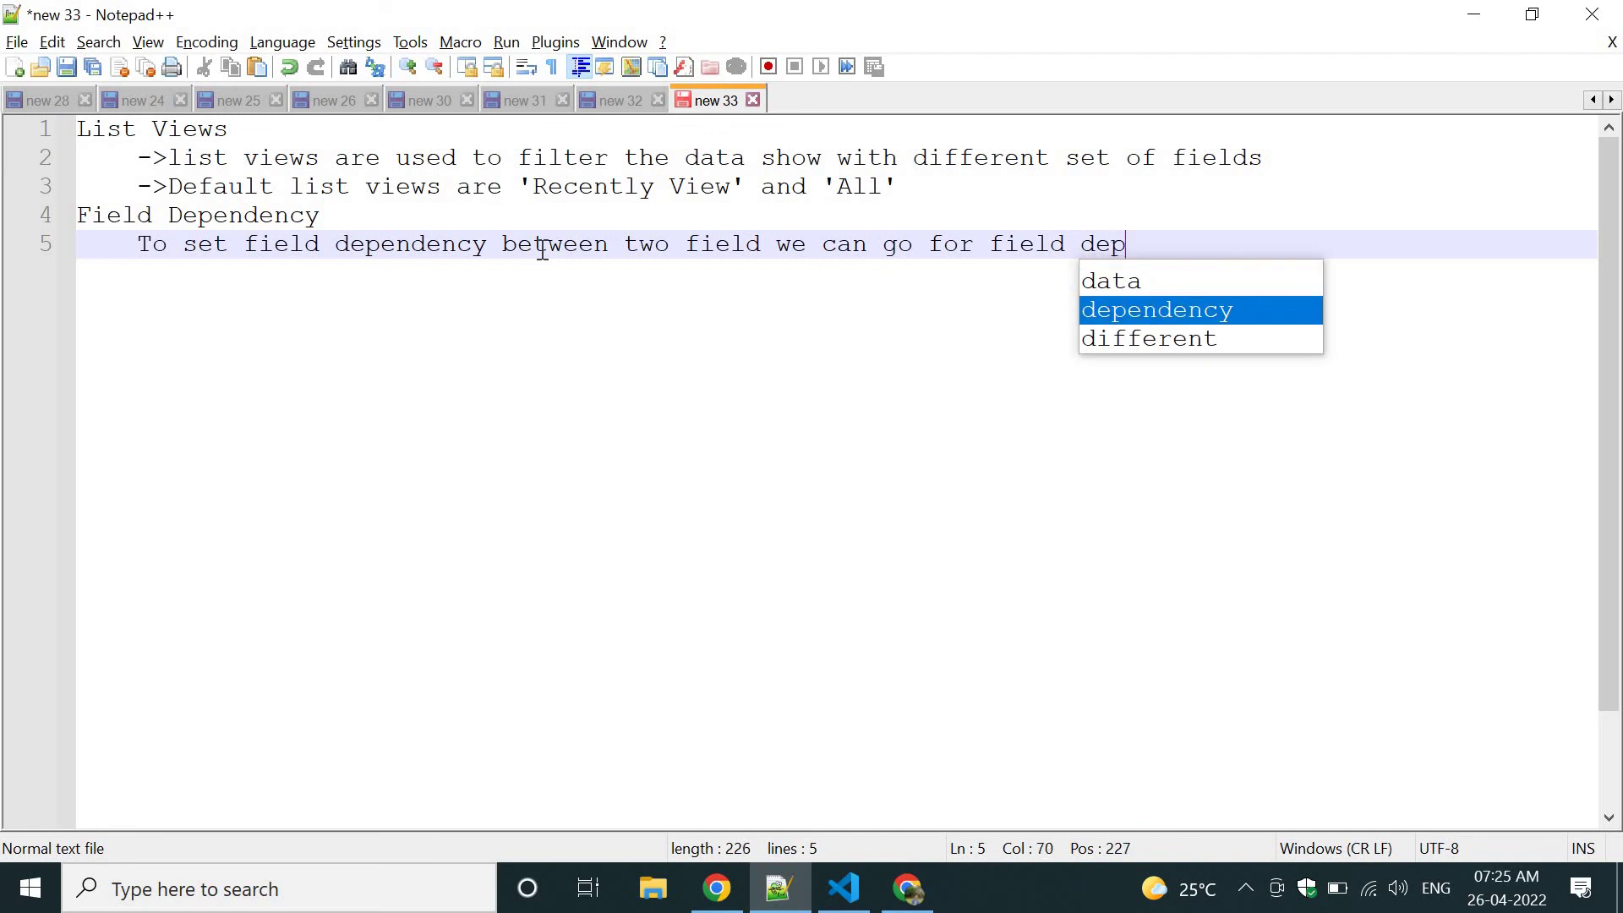
{"action": "type", "text": "endency."}
Add the line 'Here you will have dependent field and controlling field.'.
{"action": "key", "text": "Return"}
{"action": "key", "text": "Return"}
{"action": "type", "text": "He"}
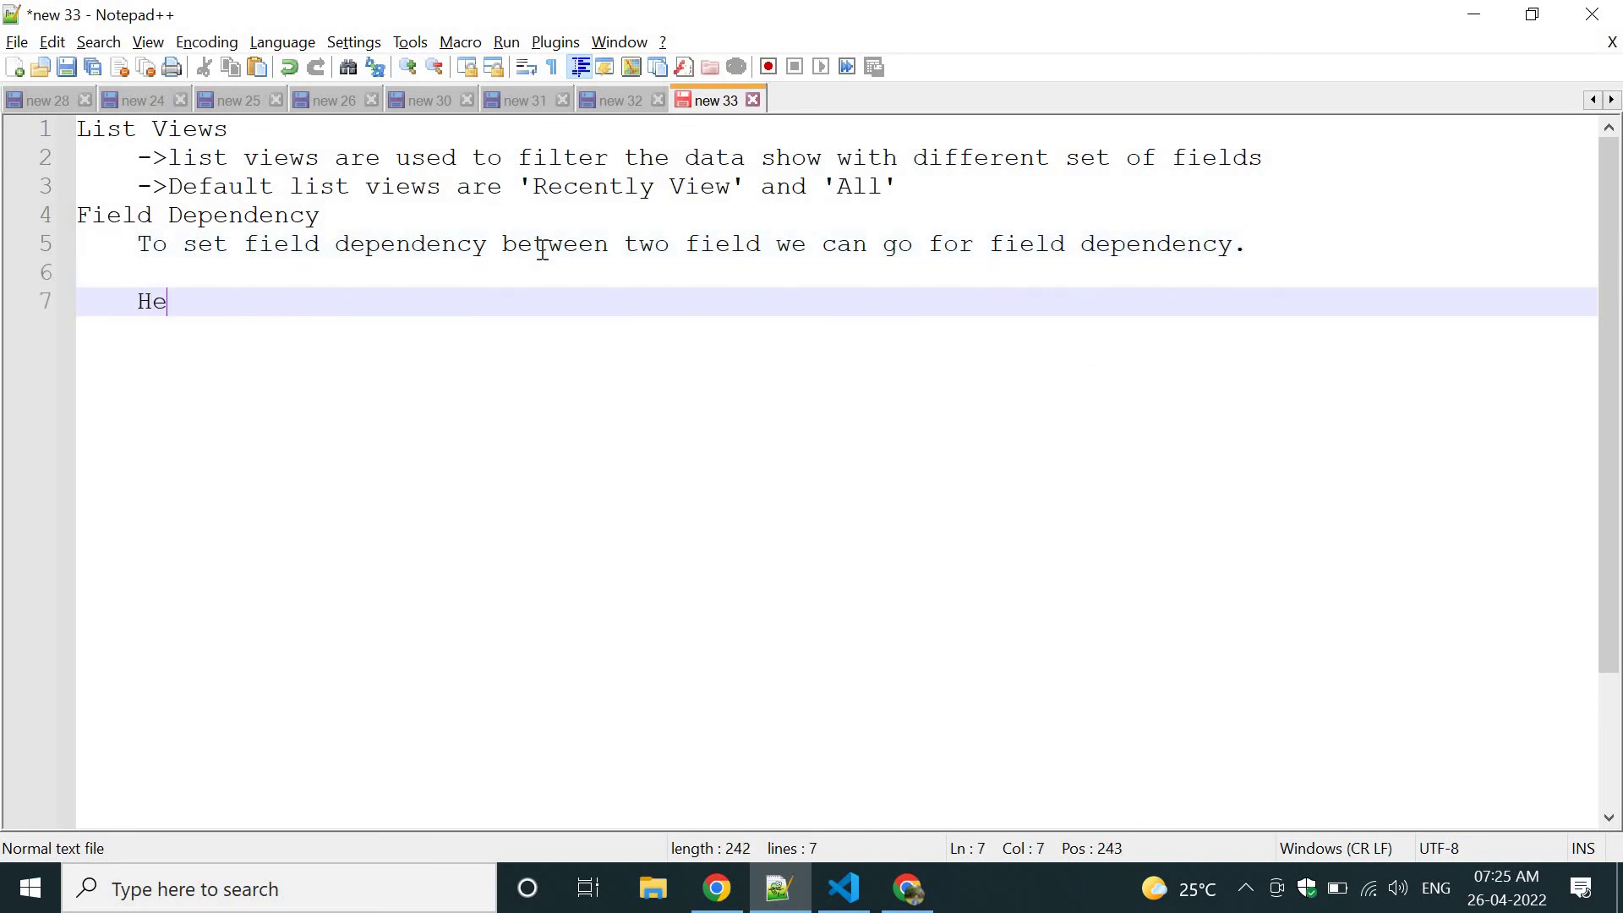
{"action": "type", "text": "re you wi"}
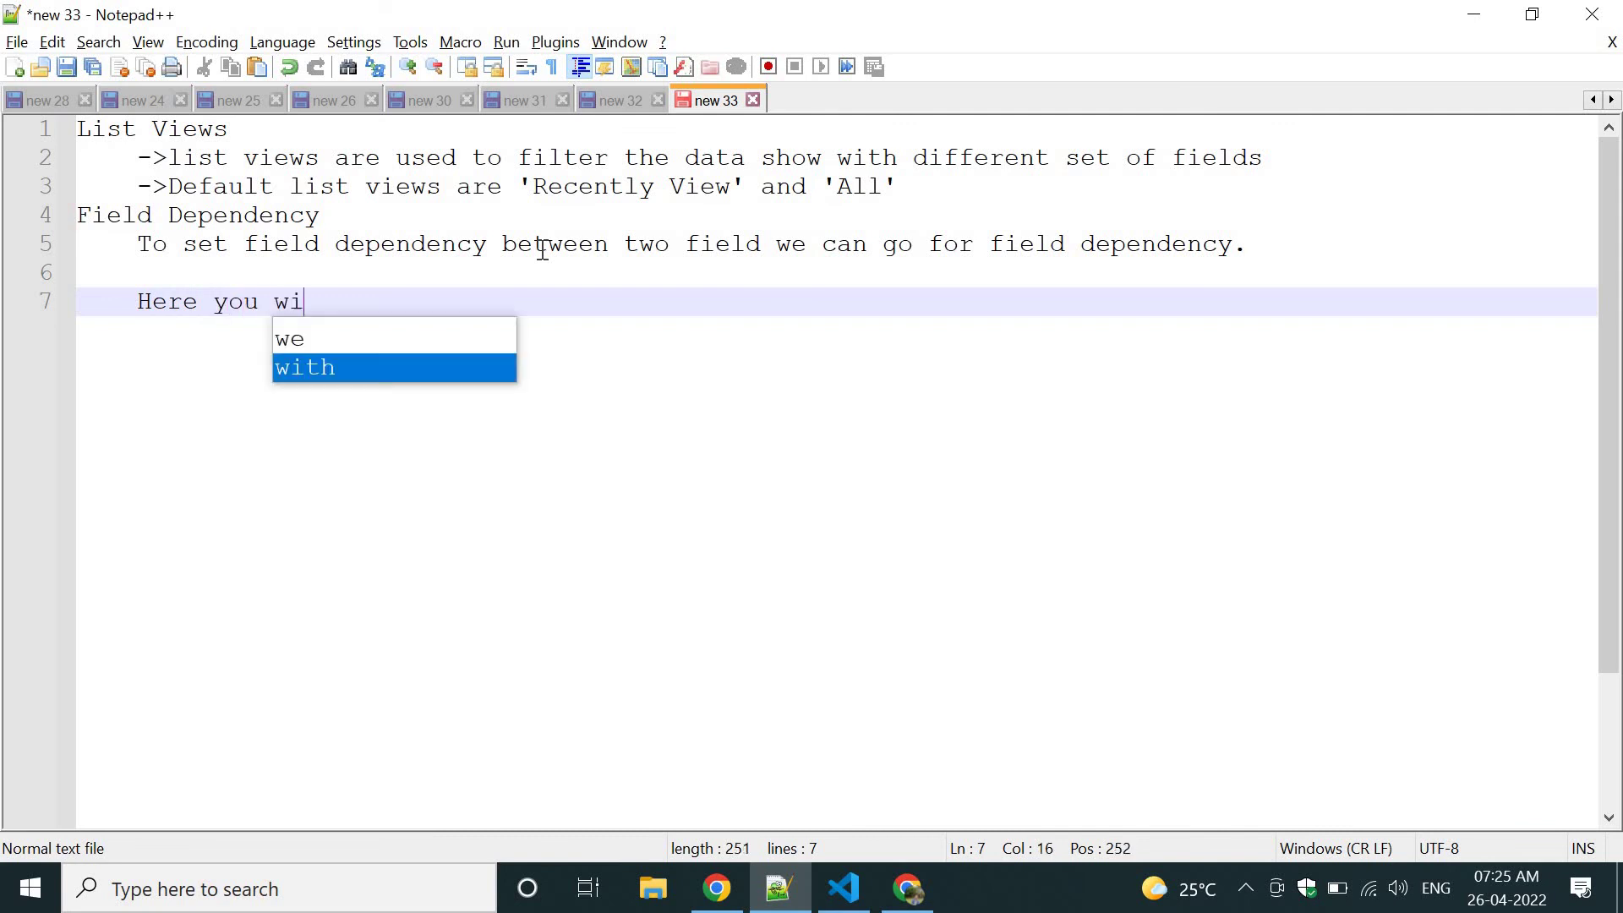
{"action": "type", "text": "ll have depenent ri"}
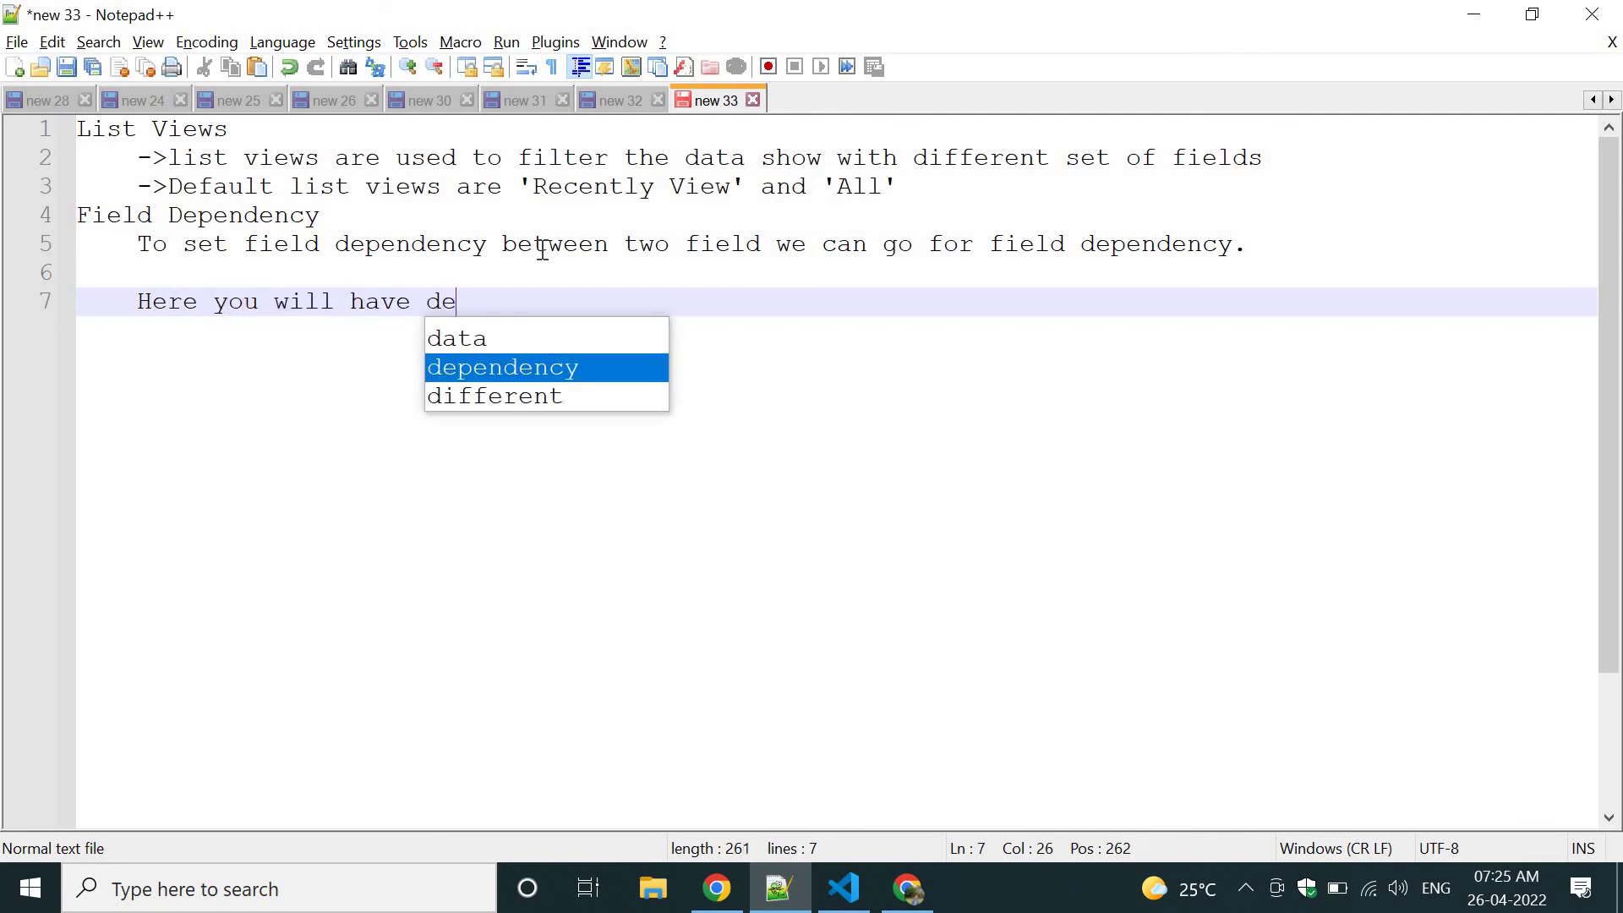
{"action": "key", "text": "BackSpace"}
{"action": "key", "text": "BackSpace"}
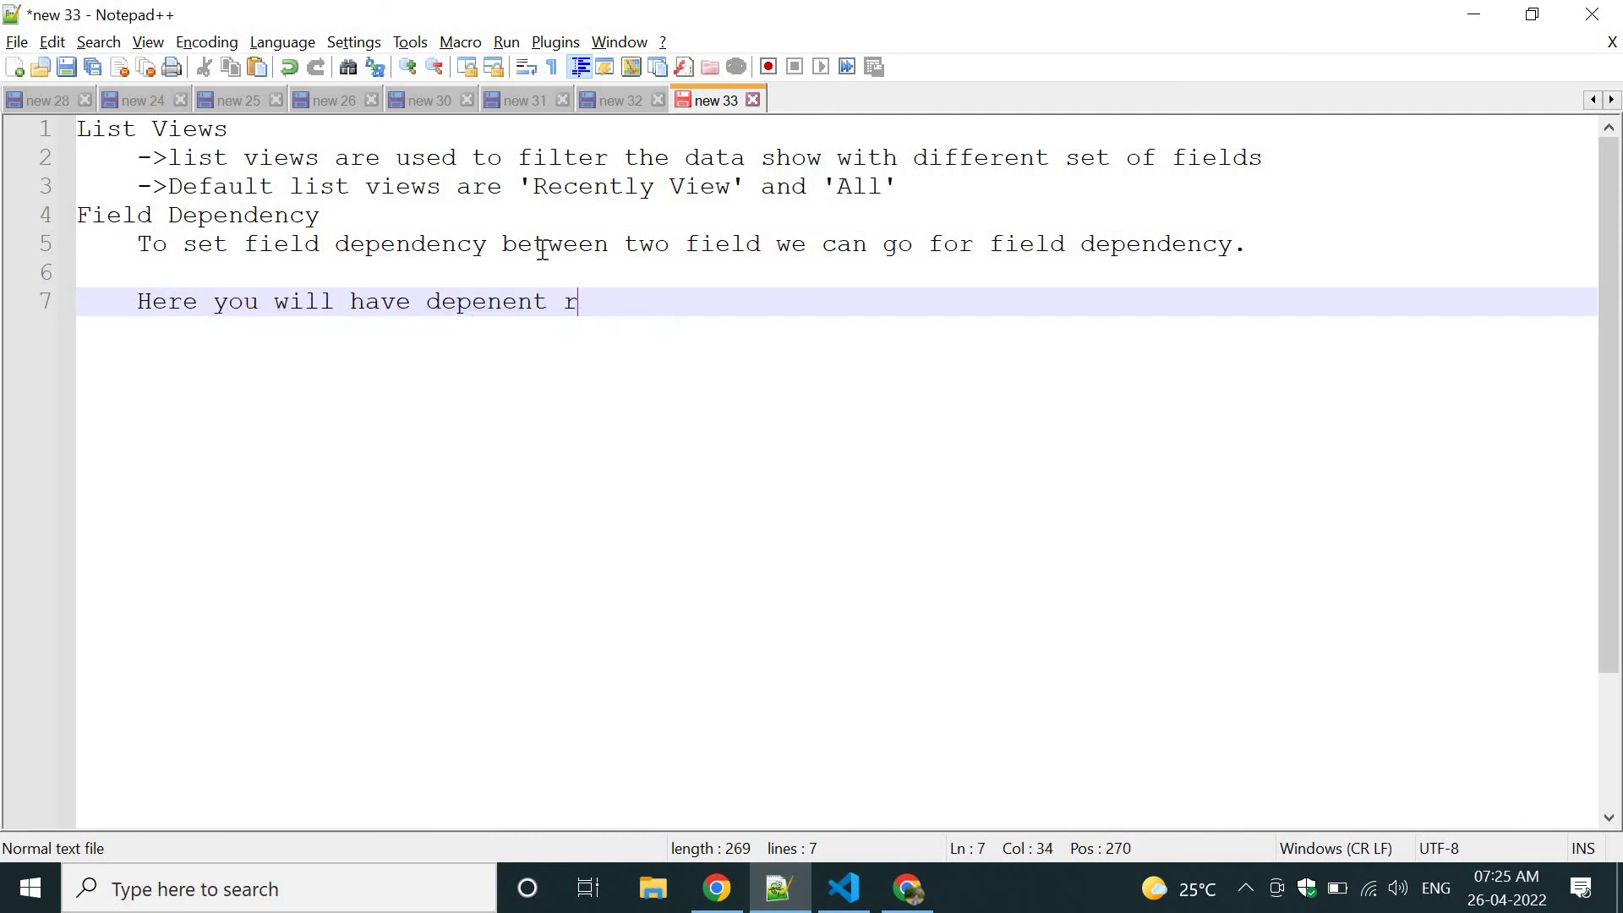
{"action": "type", "text": "field anc "}
{"action": "type", "text": "controlling"}
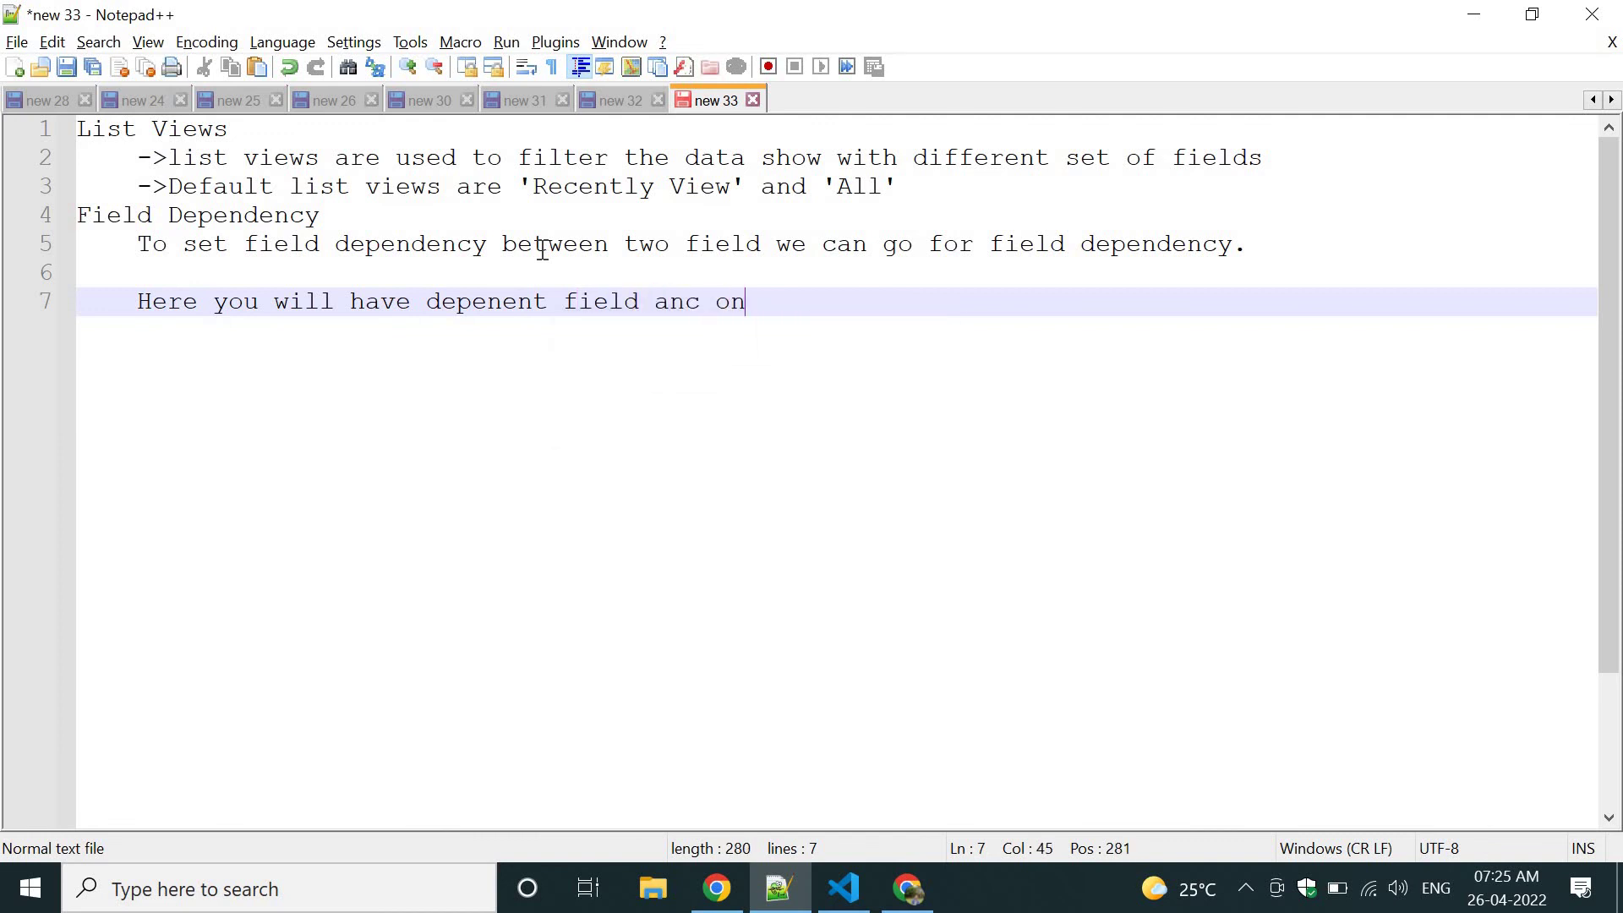
{"action": "type", "text": " field."}
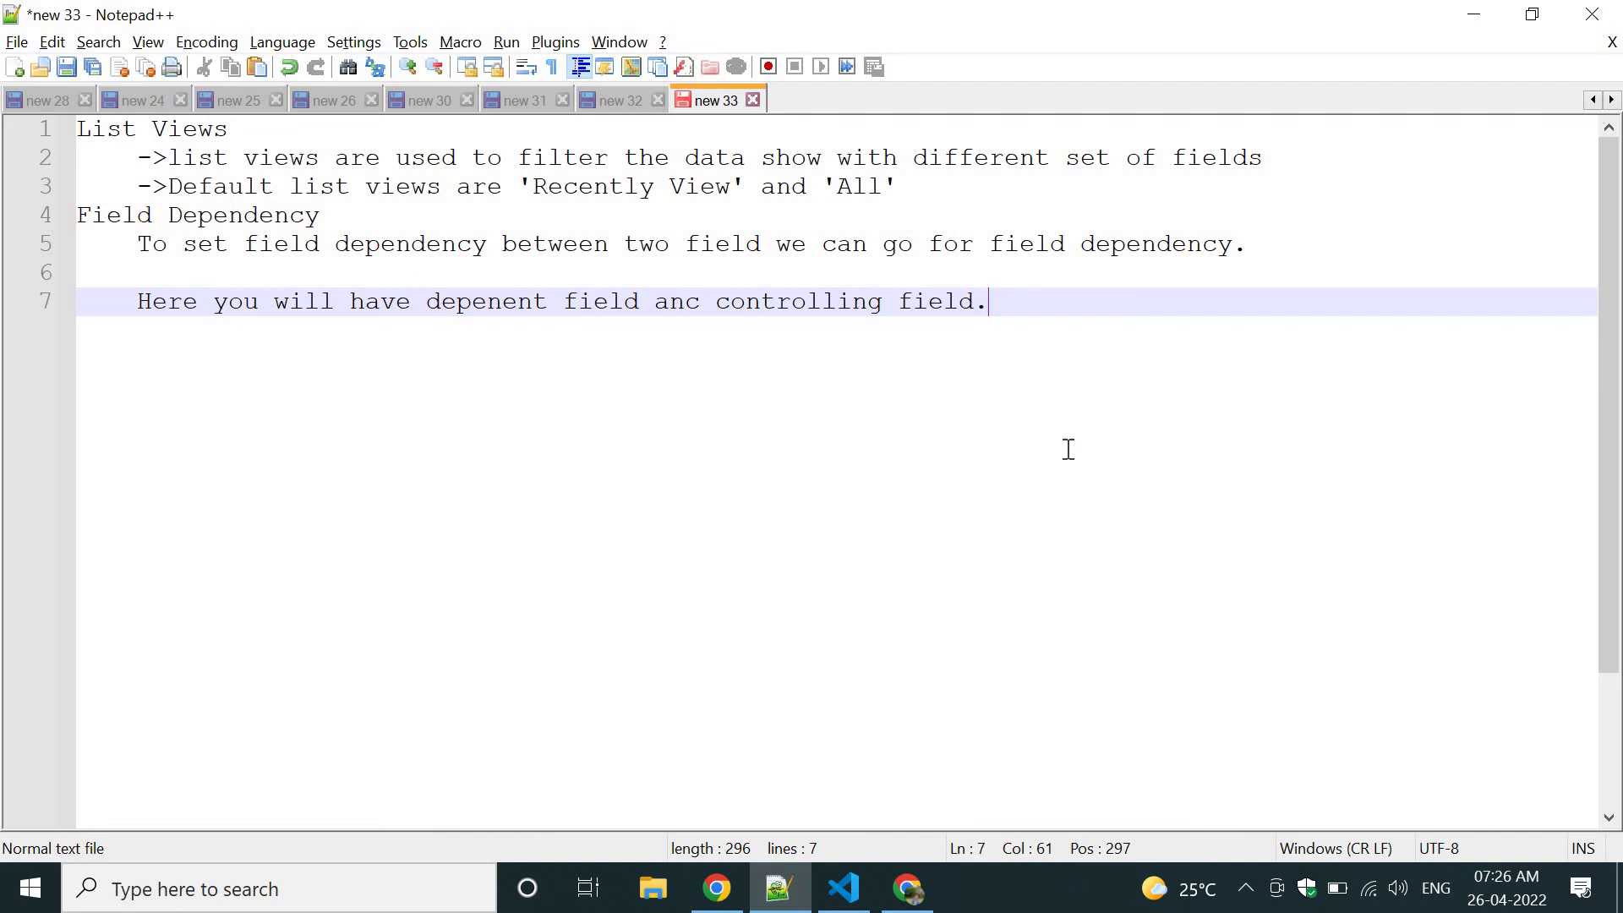
List State and City on separate lines, then return to Salesforce.
{"action": "key", "text": "Return"}
{"action": "key", "text": "Return"}
{"action": "type", "text": "State"}
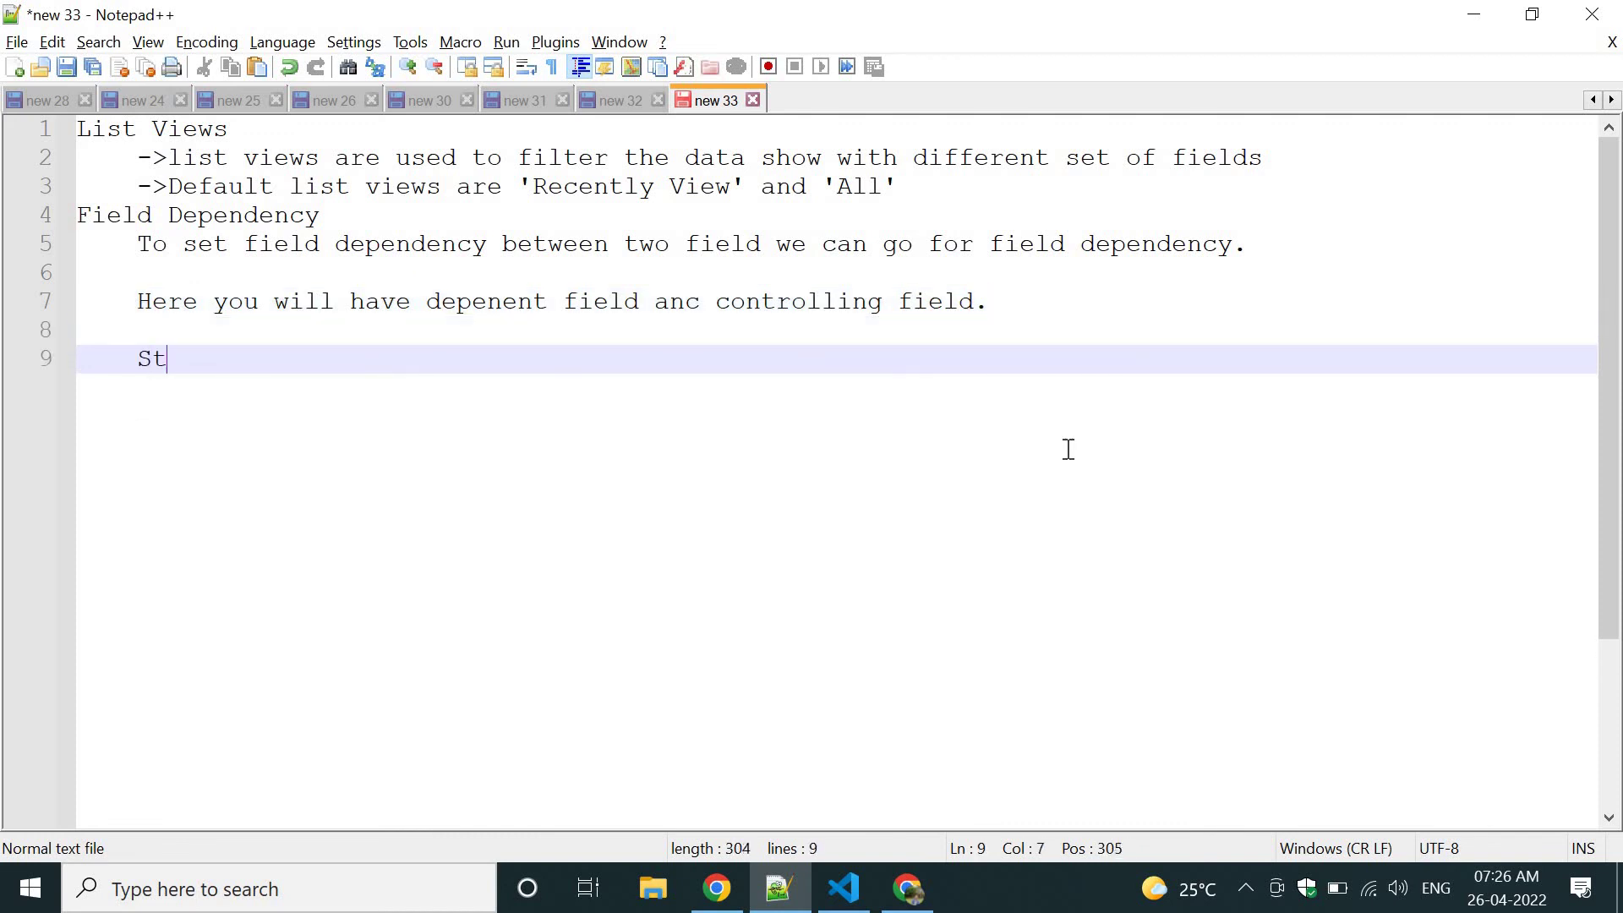
{"action": "key", "text": "Return"}
{"action": "type", "text": "City"}
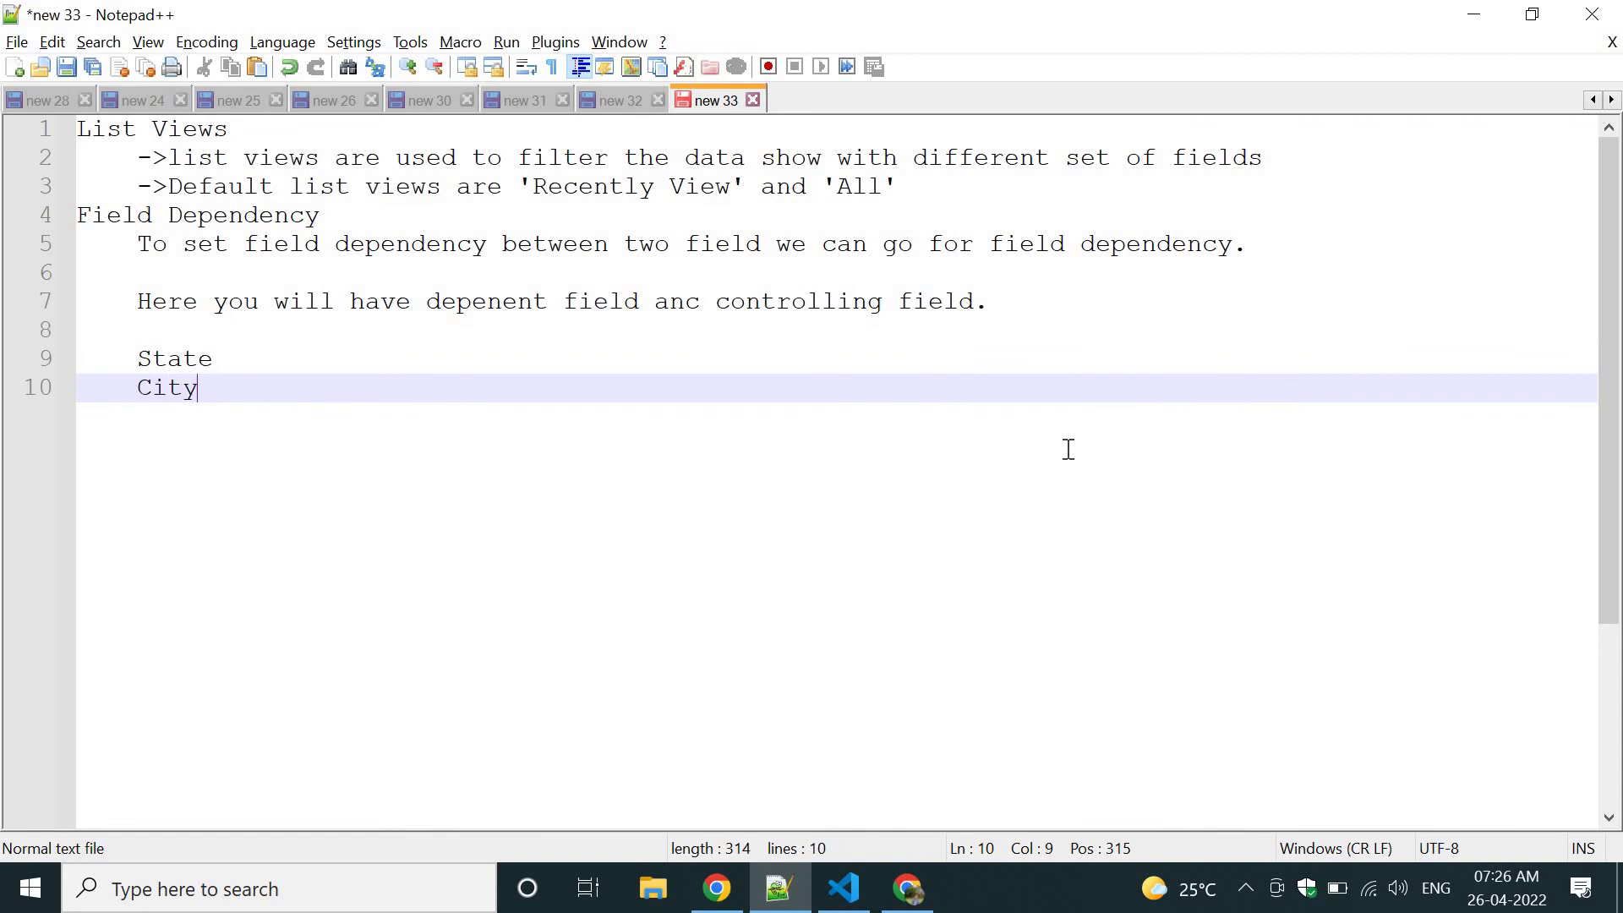
{"action": "key", "text": "alt+Tab"}
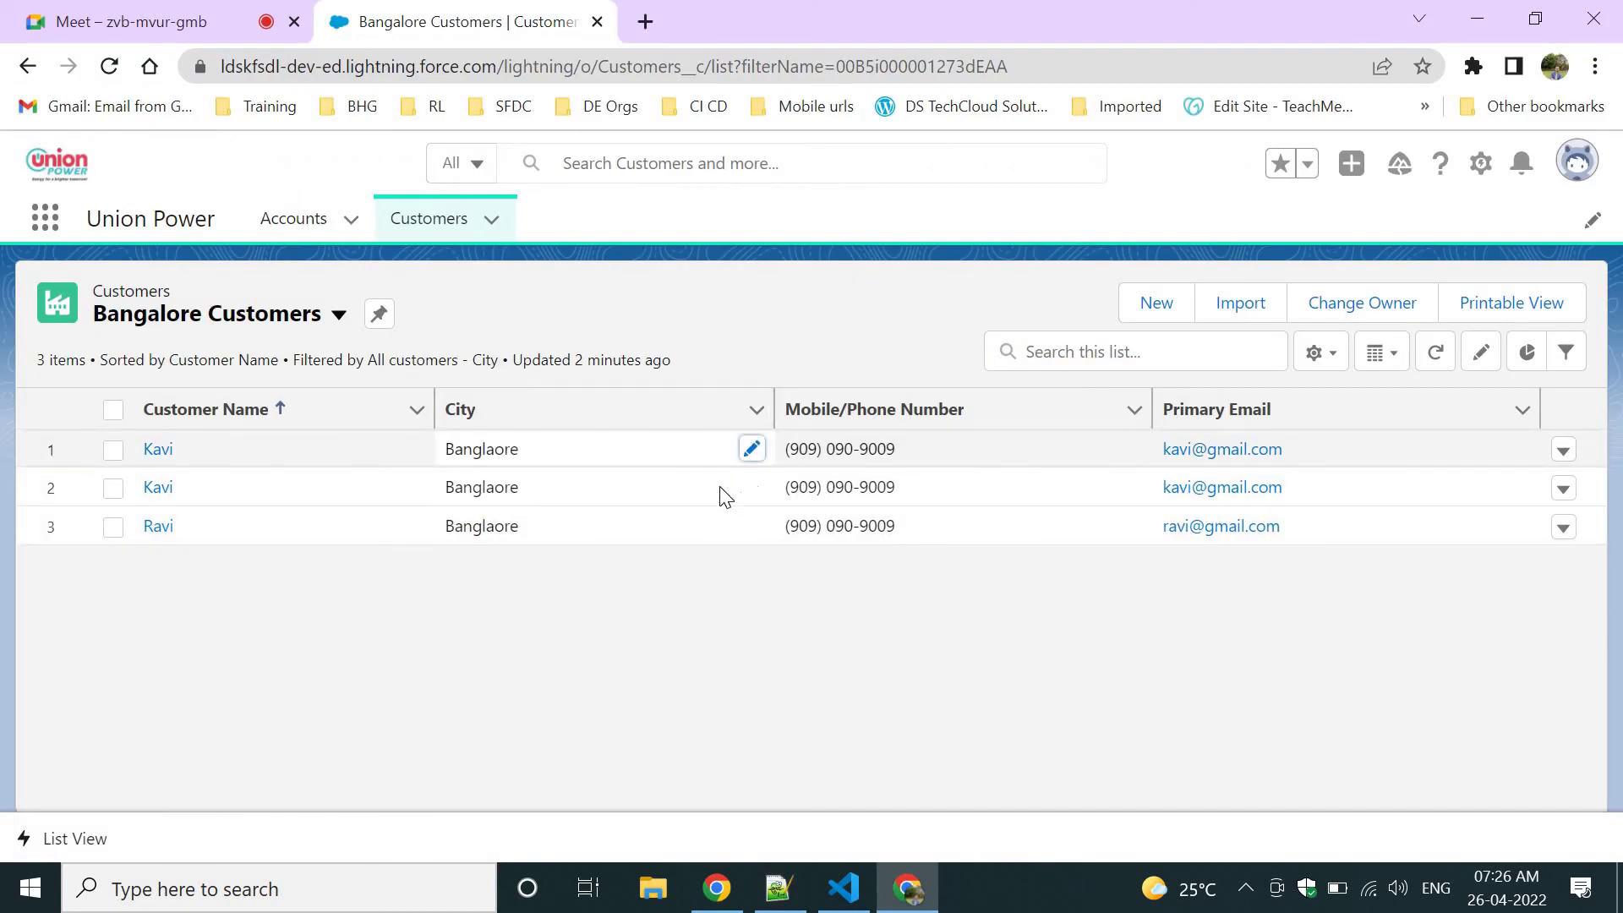
Inspect the first customer's City picklist options without changing the value, then return to Notepad++.
{"action": "double_click", "coordinate": [594, 451]}
{"action": "left_click", "coordinate": [594, 456]}
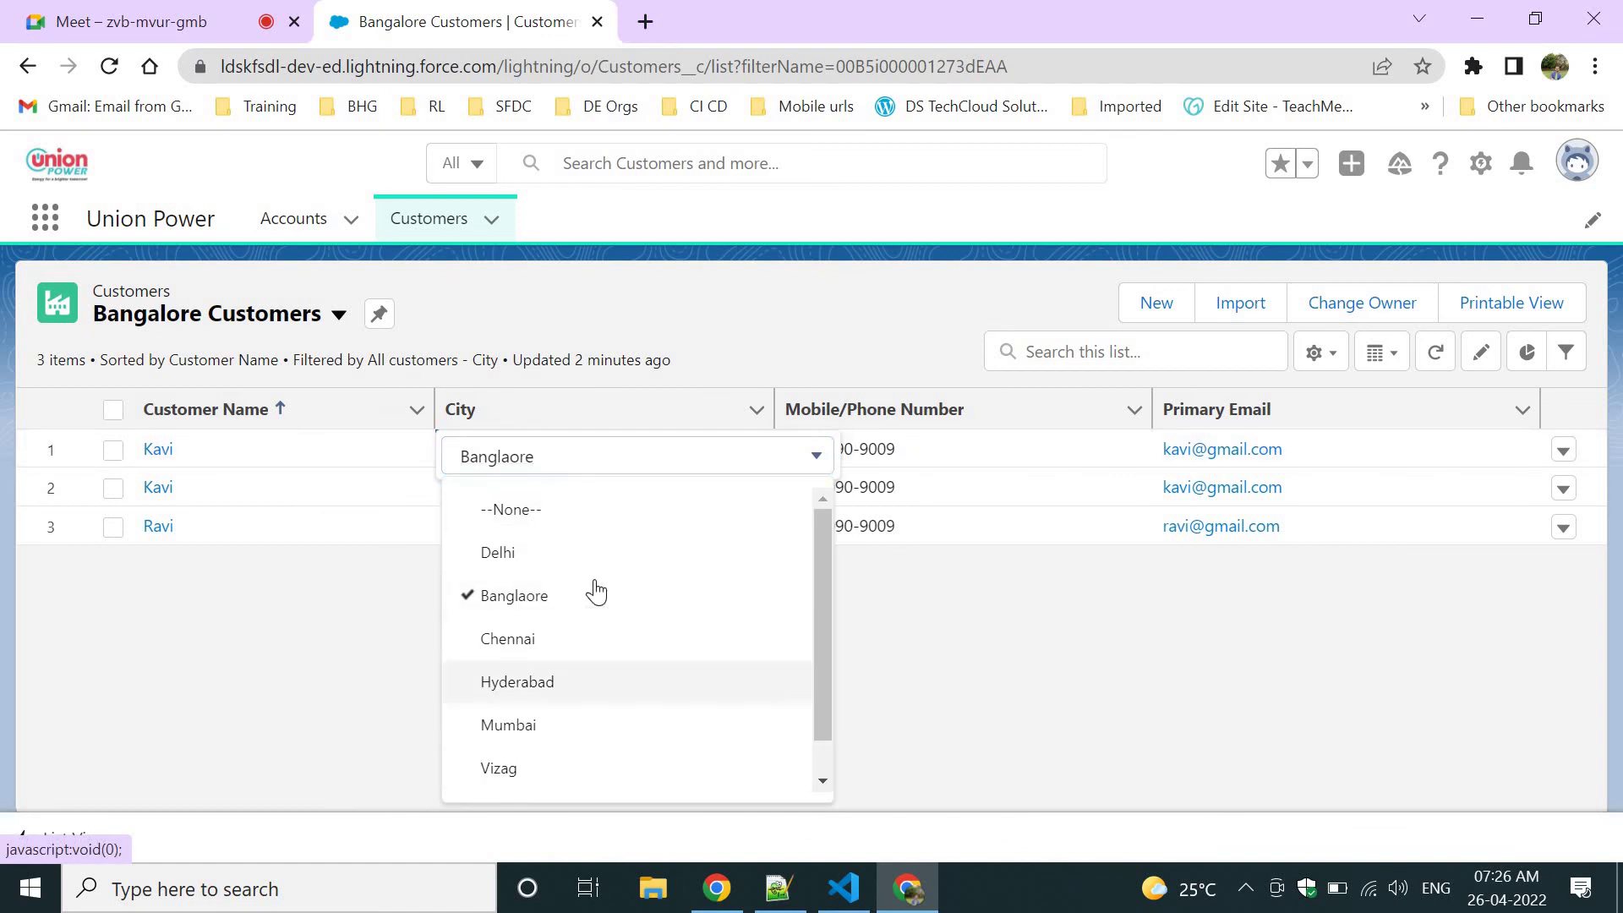
{"action": "left_click", "coordinate": [935, 637]}
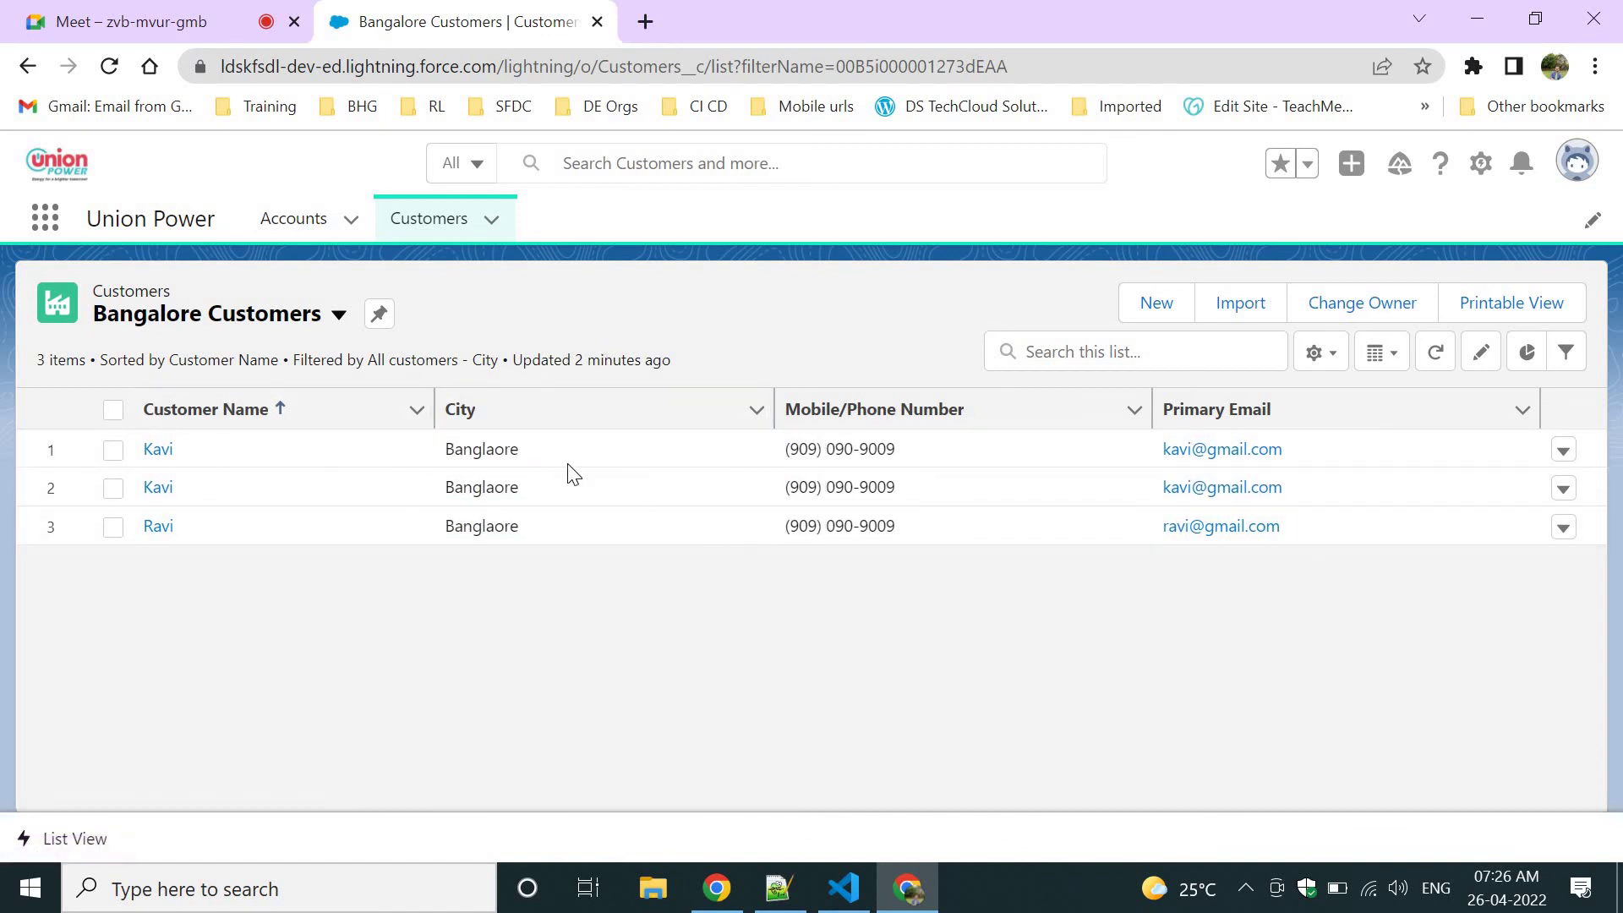
{"action": "left_click", "coordinate": [752, 452]}
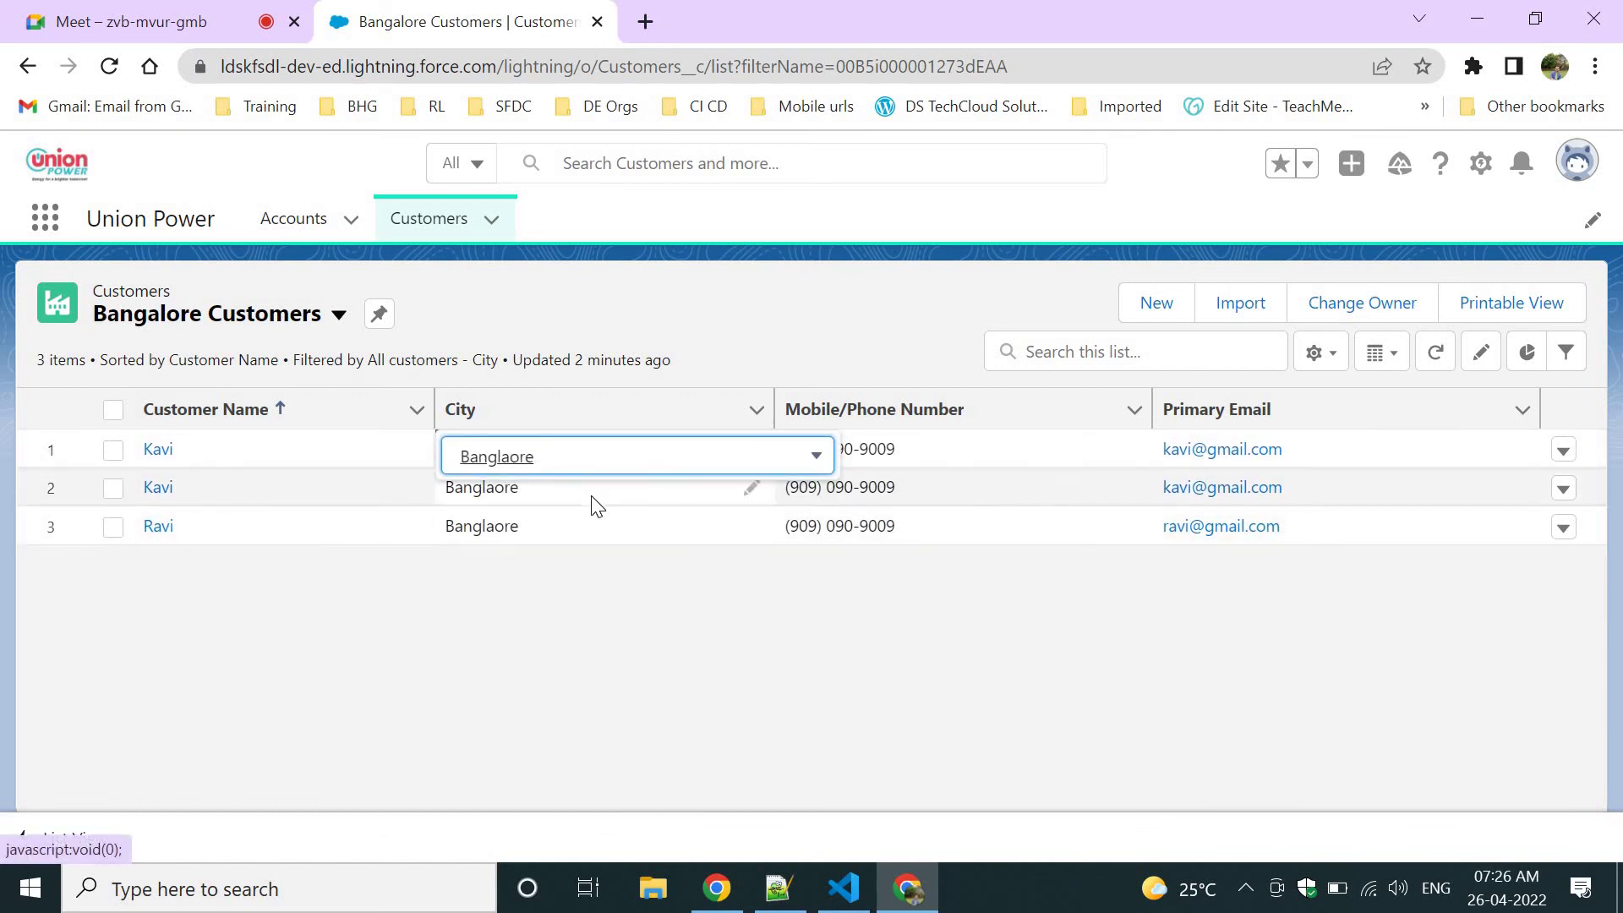
{"action": "left_click", "coordinate": [617, 606]}
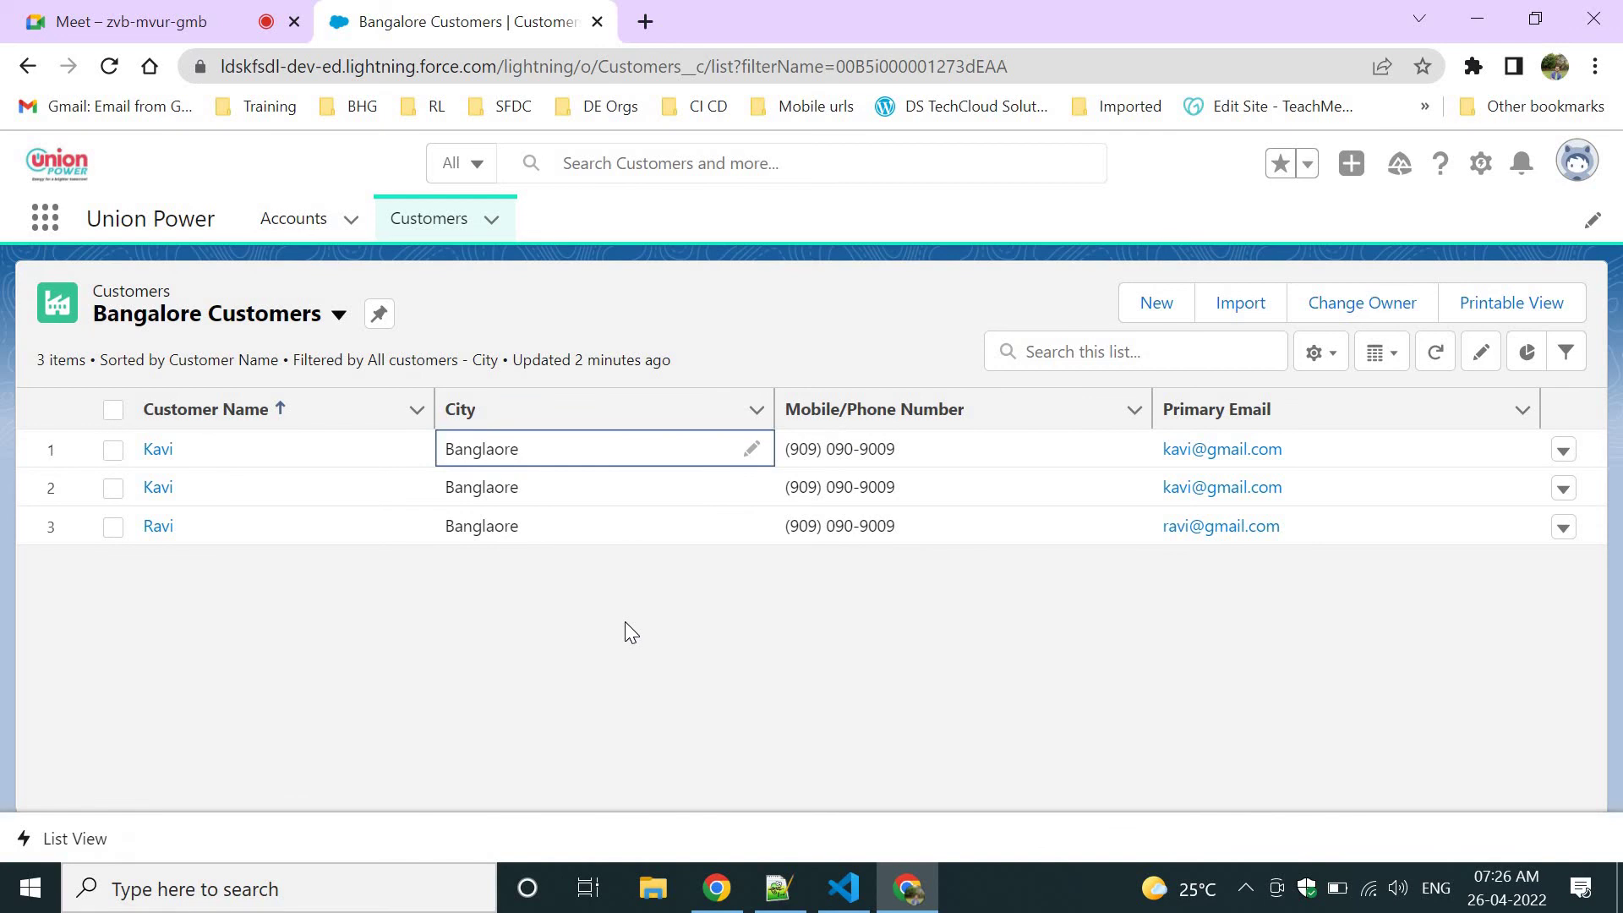
{"action": "key", "text": "alt+Tab"}
Highlight the State and City words in the notes, leaving the text unchanged.
{"action": "left_click", "coordinate": [174, 359]}
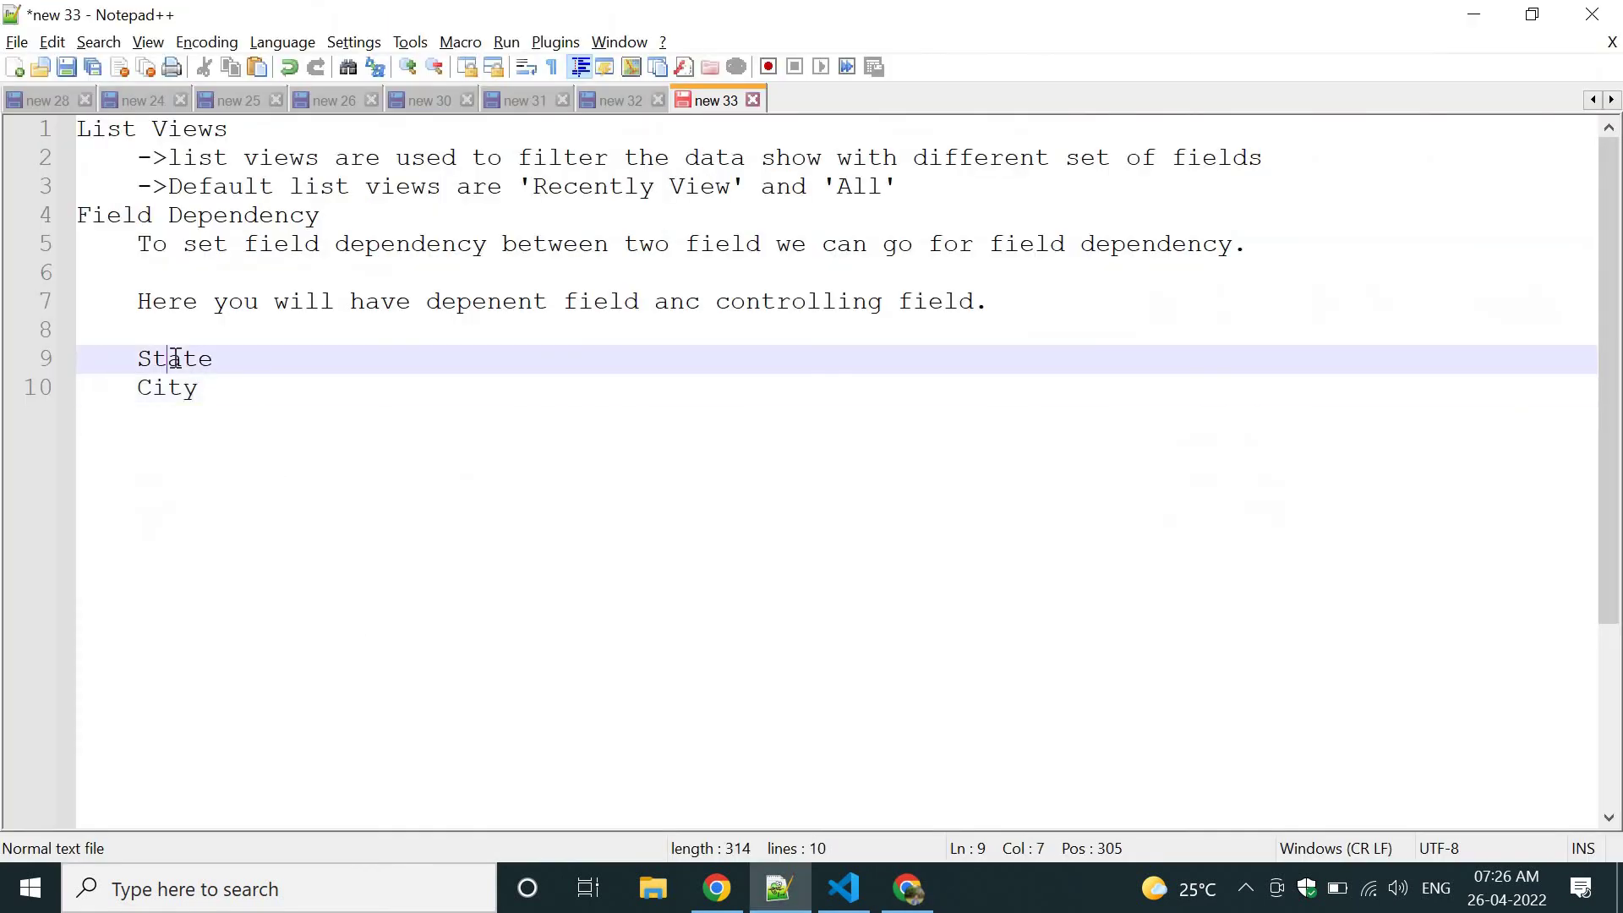
{"action": "double_click", "coordinate": [174, 359]}
{"action": "double_click", "coordinate": [160, 388]}
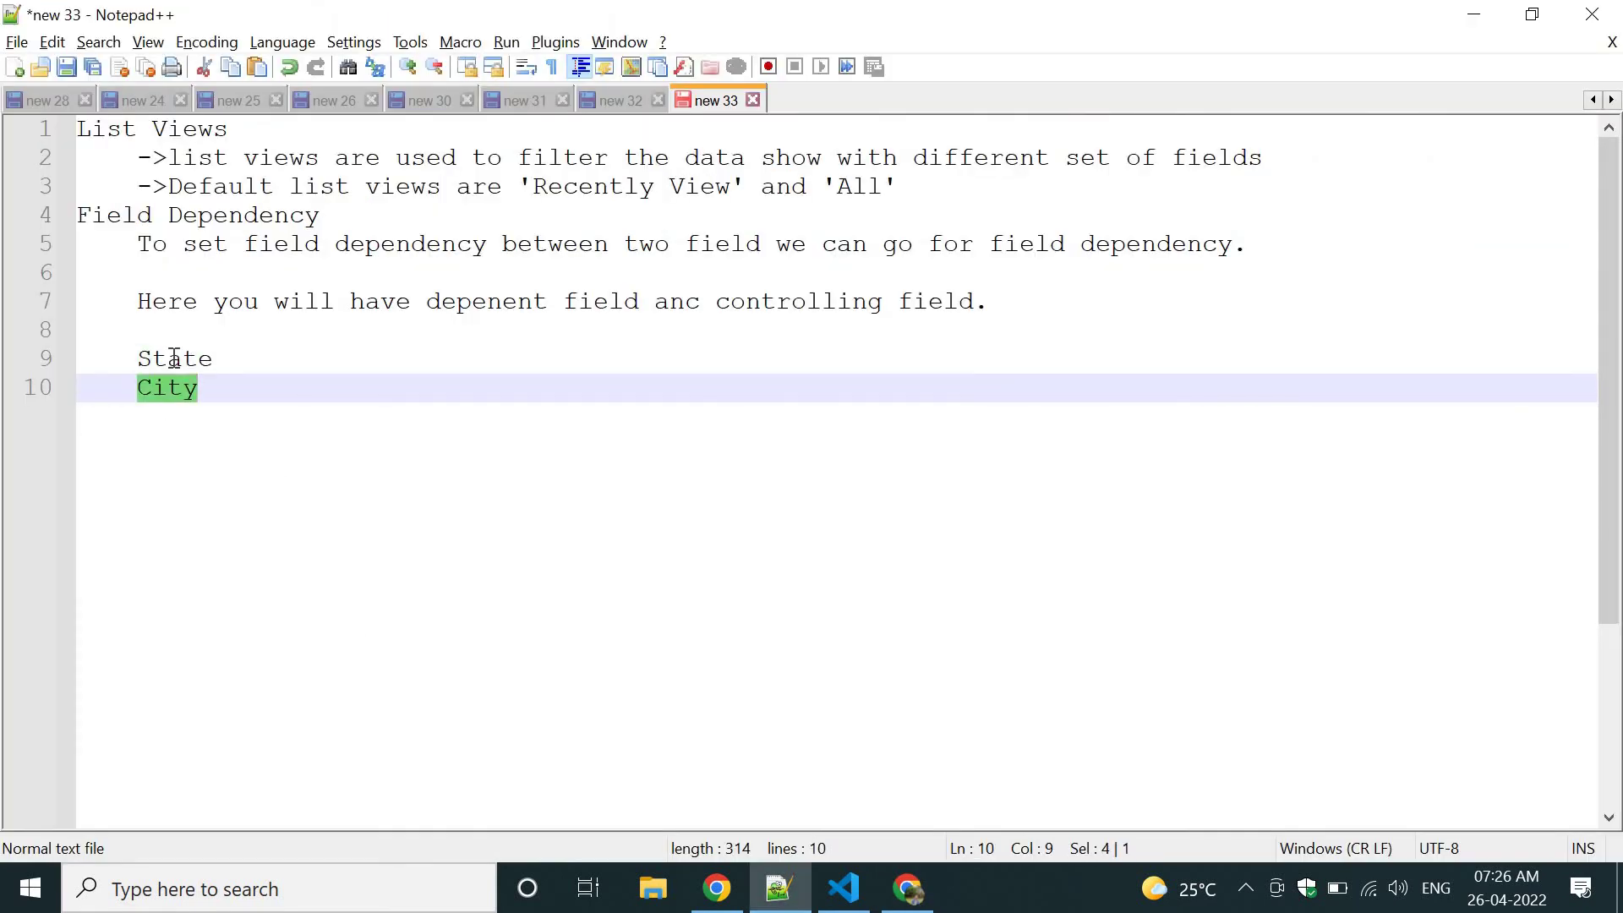
{"action": "left_click", "coordinate": [258, 400]}
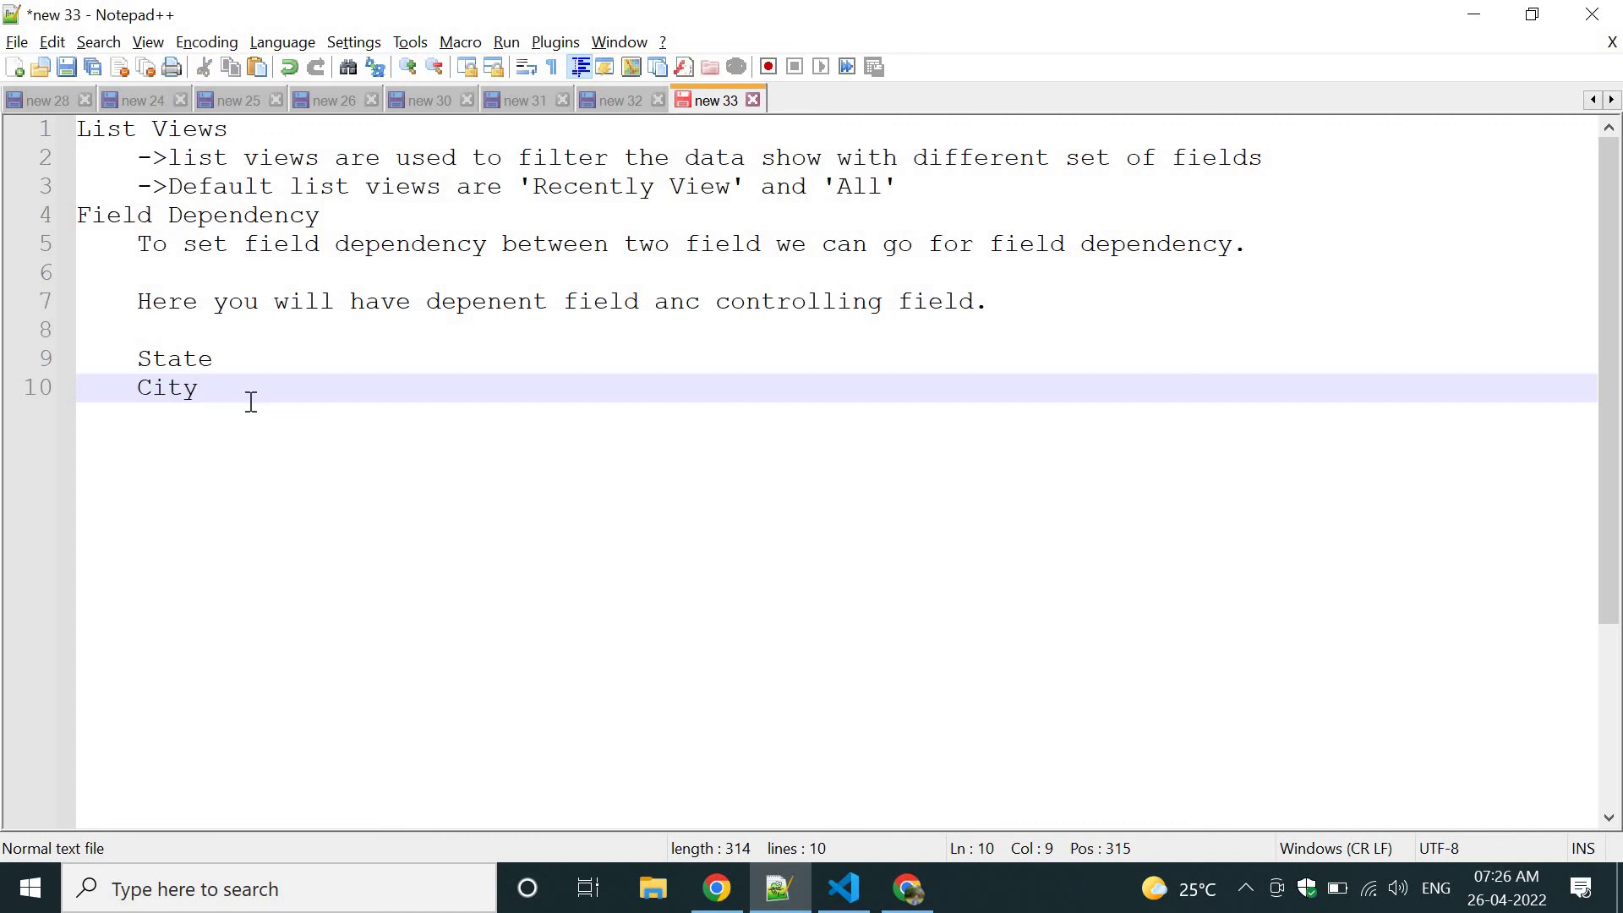
{"action": "double_click", "coordinate": [176, 390]}
{"action": "double_click", "coordinate": [172, 362]}
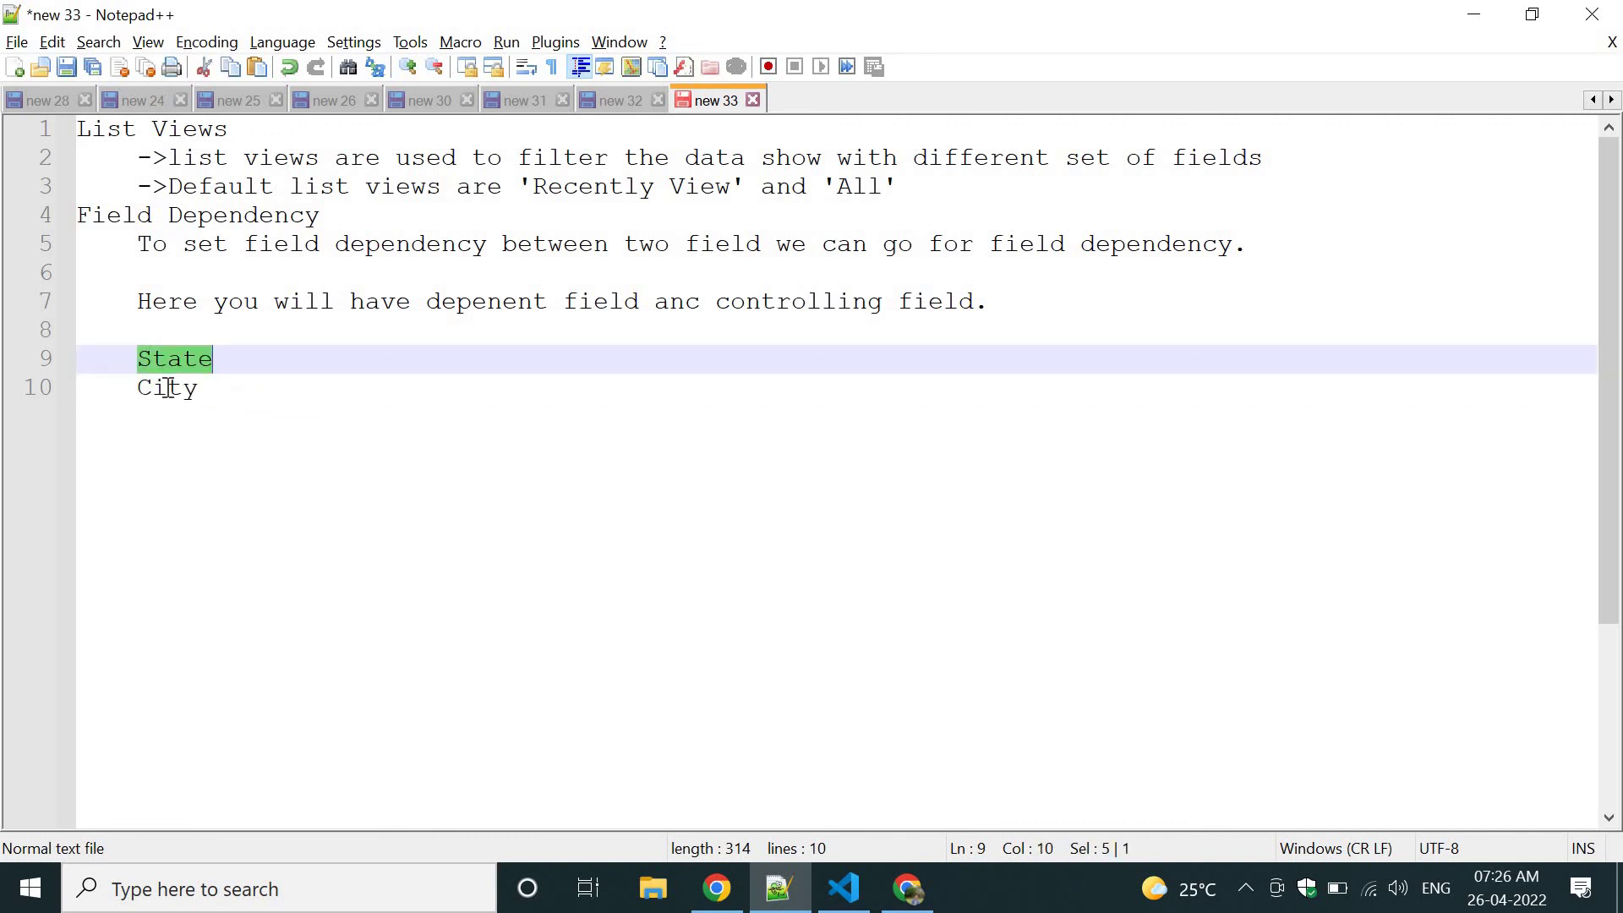
{"action": "double_click", "coordinate": [167, 388]}
{"action": "left_click", "coordinate": [430, 428]}
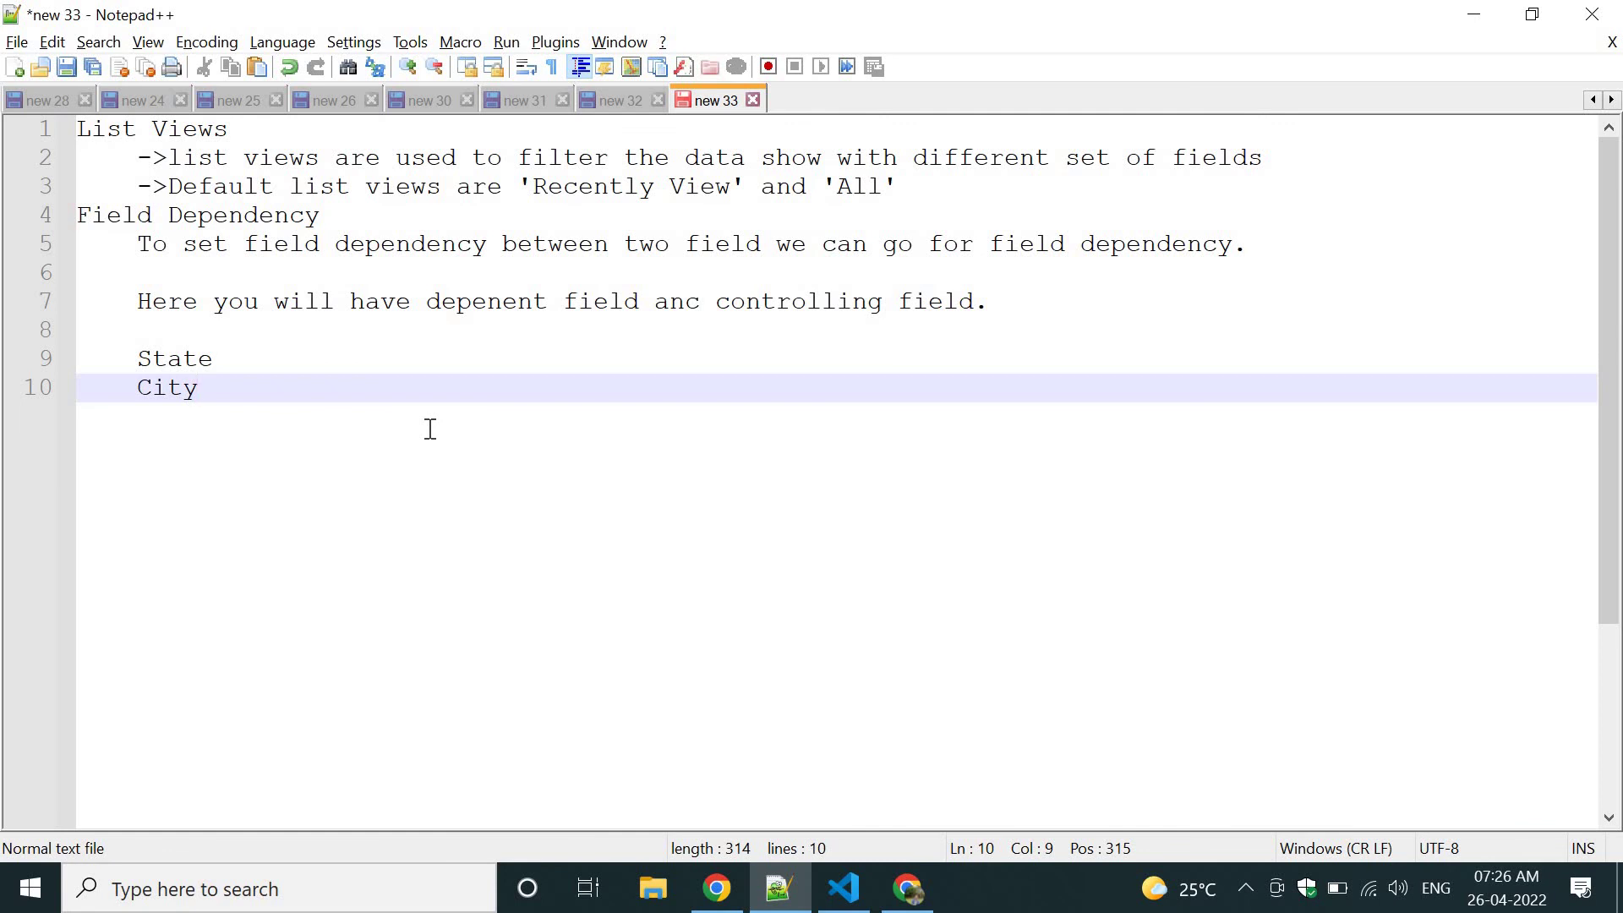
Reselect State, then switch to Salesforce and open the Setup gear menu.
{"action": "double_click", "coordinate": [182, 393]}
{"action": "double_click", "coordinate": [180, 361]}
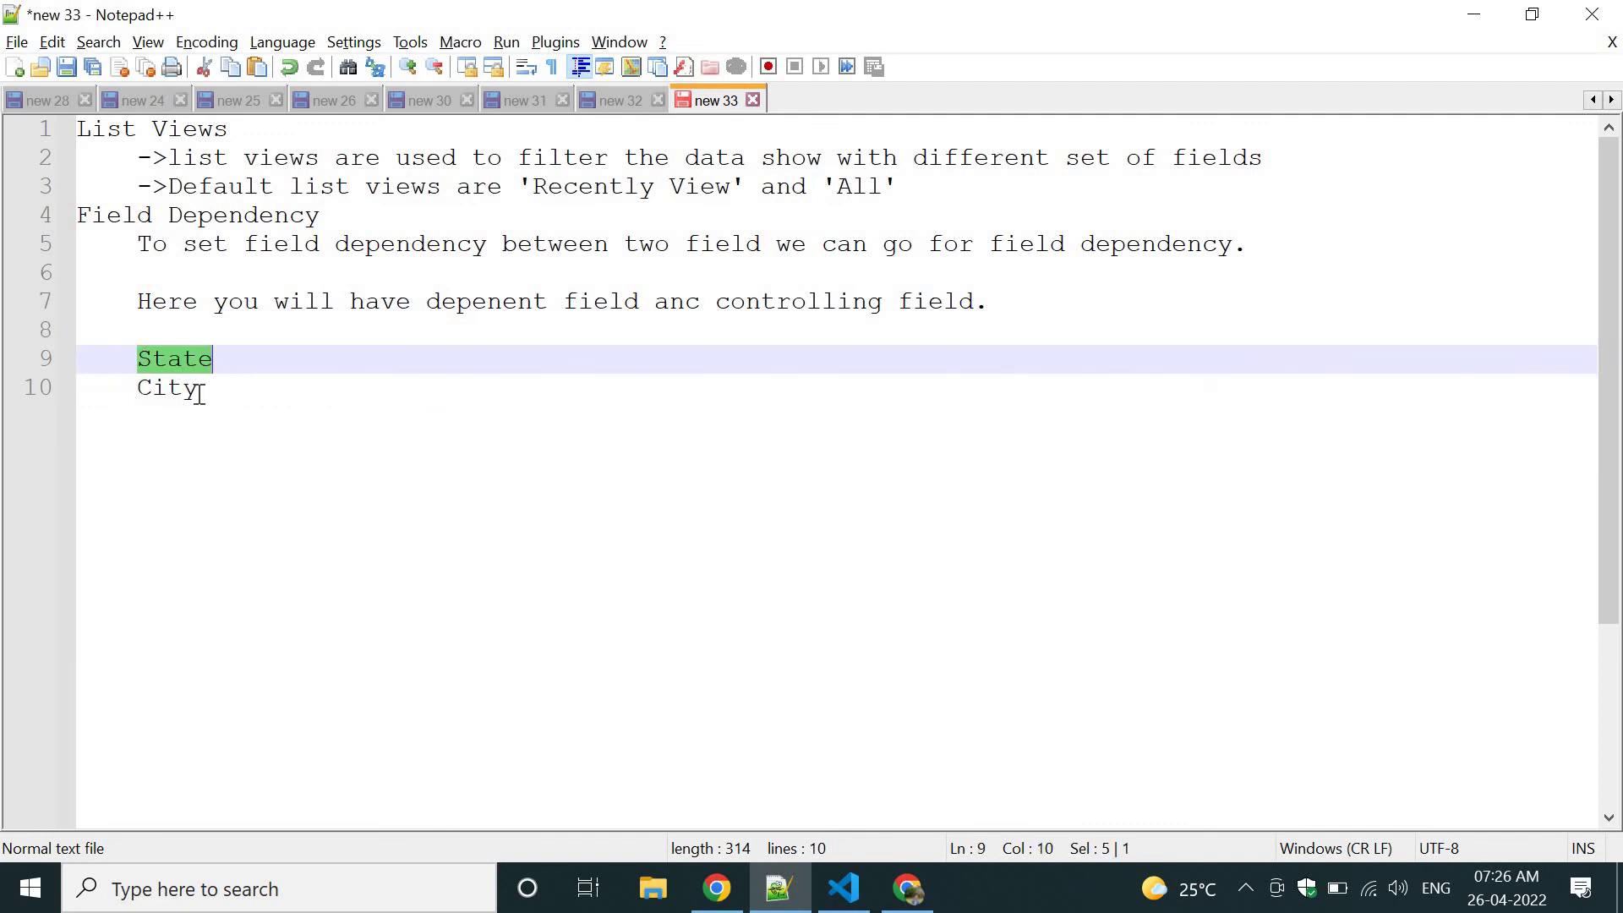
{"action": "left_click", "coordinate": [200, 394]}
{"action": "left_click", "coordinate": [194, 357]}
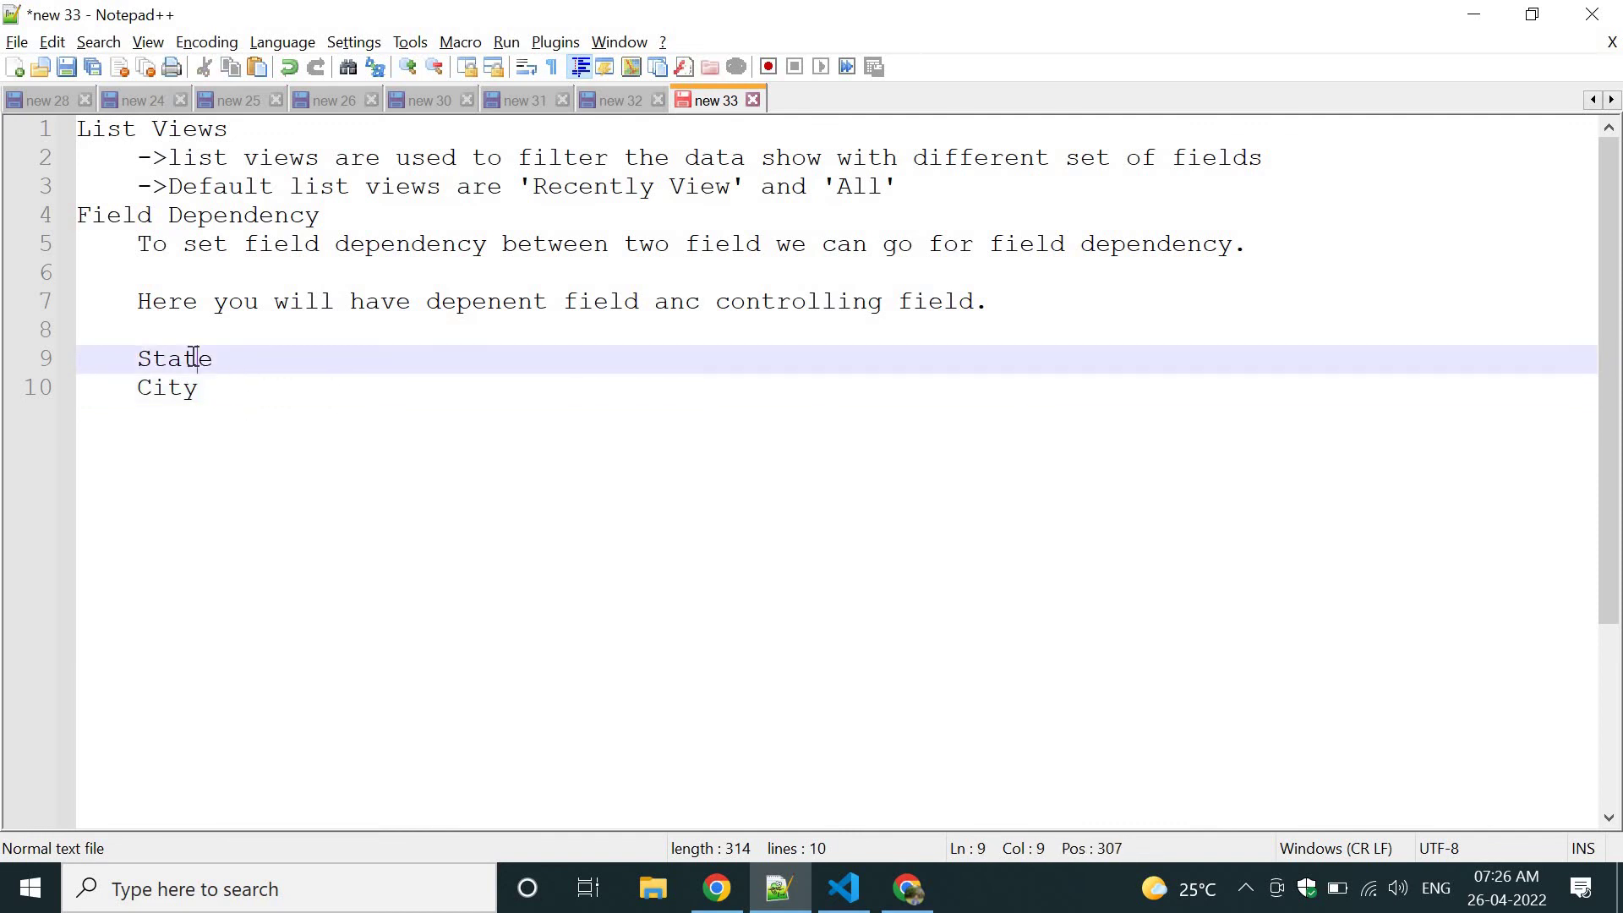
{"action": "double_click", "coordinate": [194, 357]}
{"action": "key", "text": "alt+Tab"}
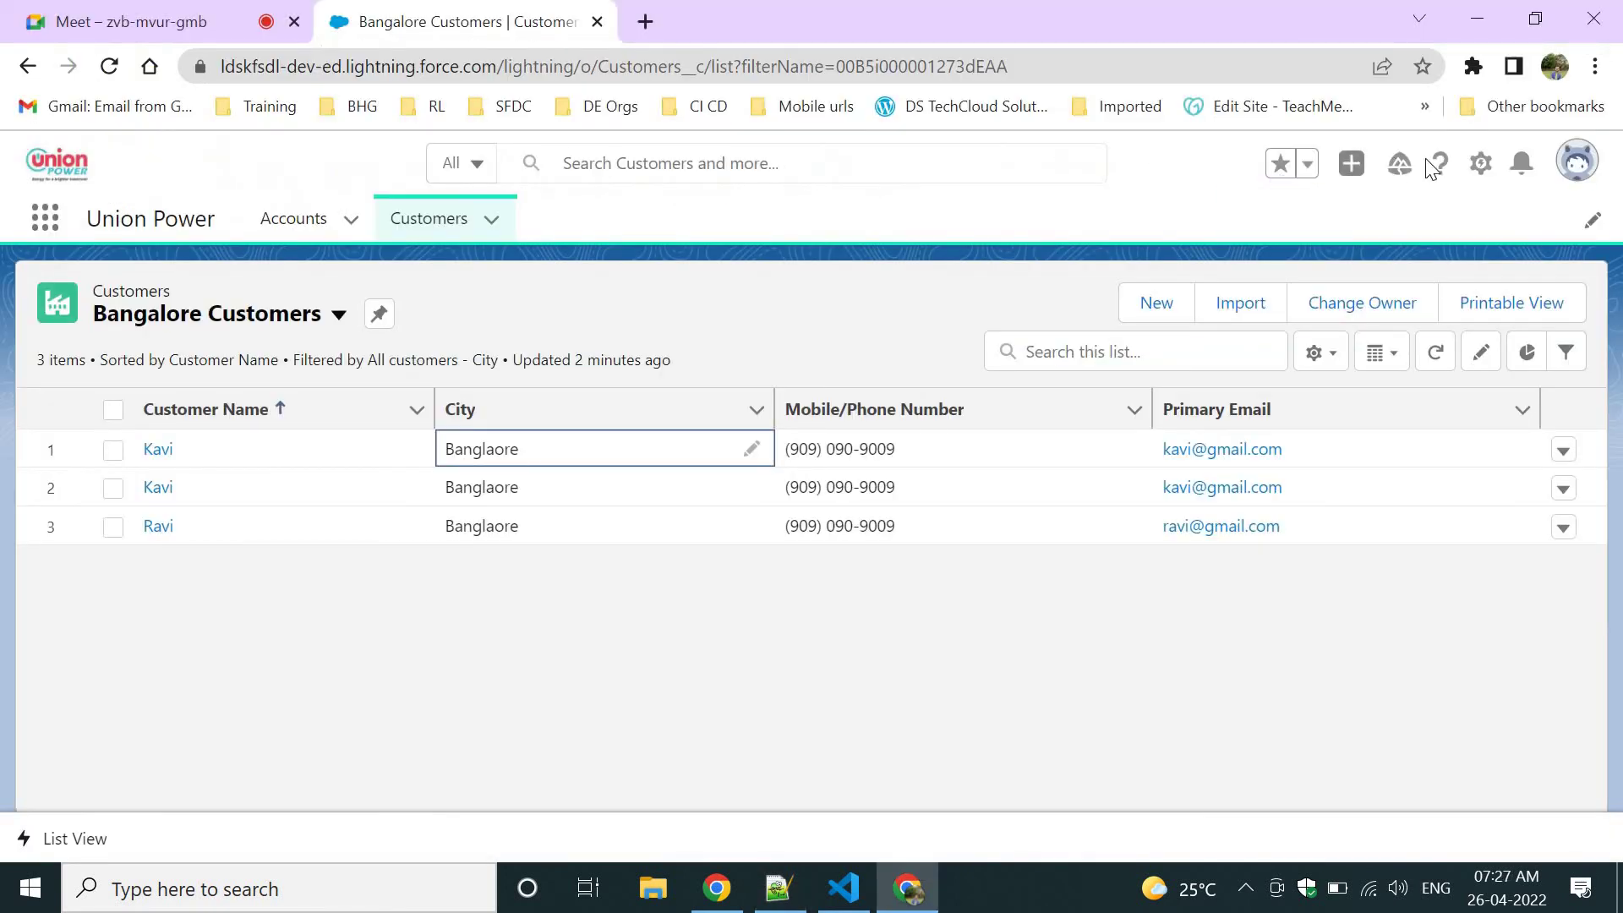
{"action": "left_click", "coordinate": [1480, 163]}
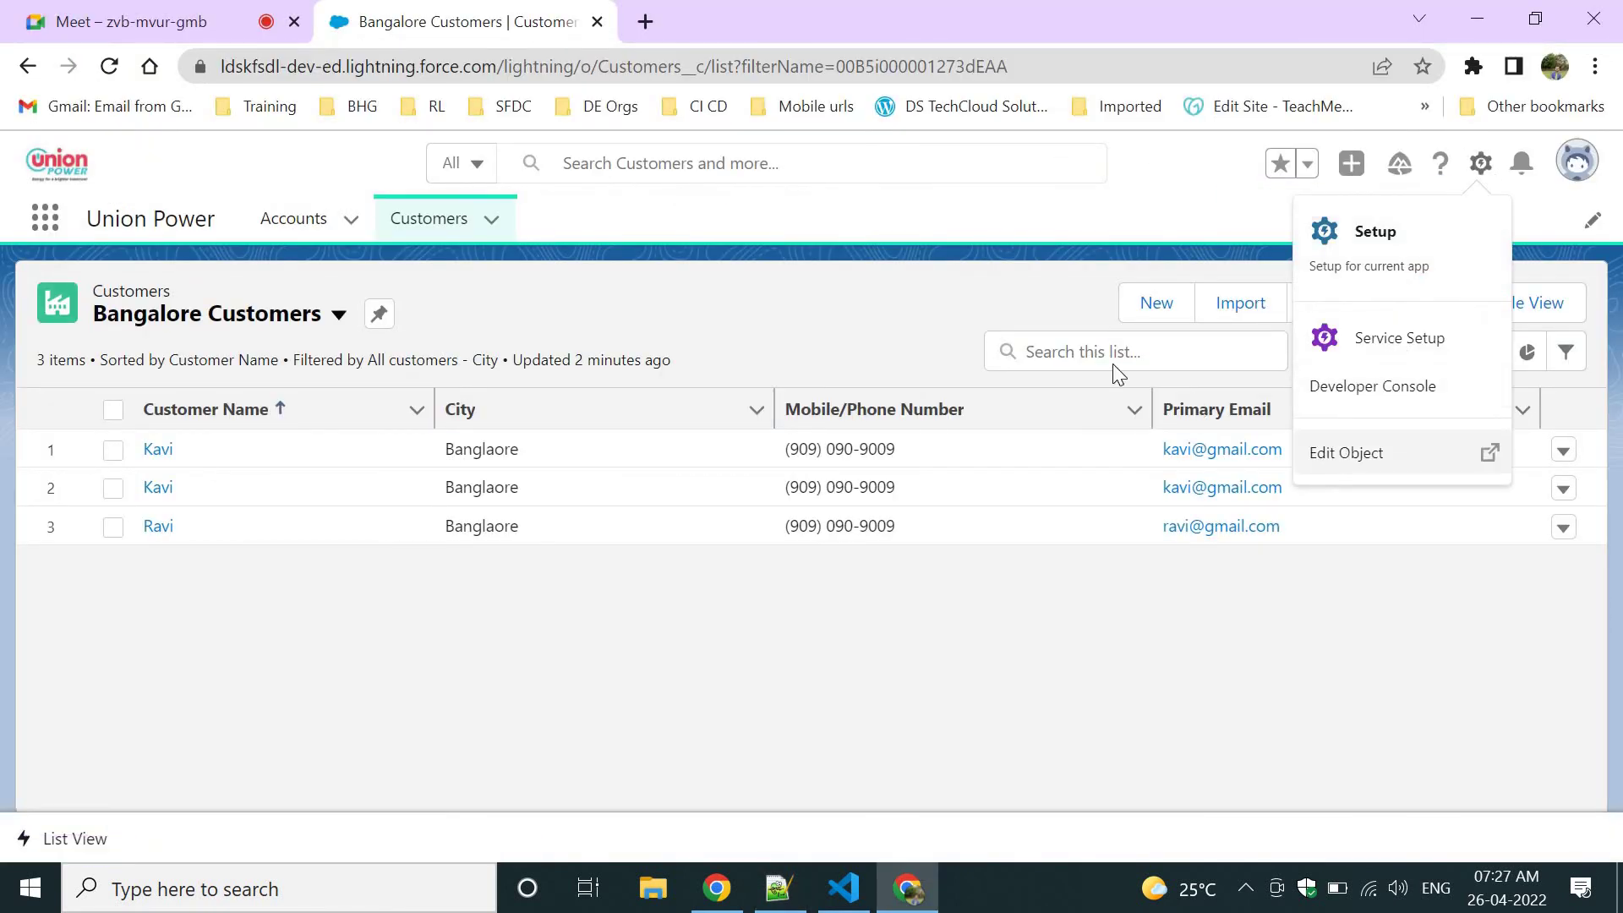
Choose Edit Object, then go to the Customers object's Fields & Relationships page.
{"action": "left_click", "coordinate": [1348, 452]}
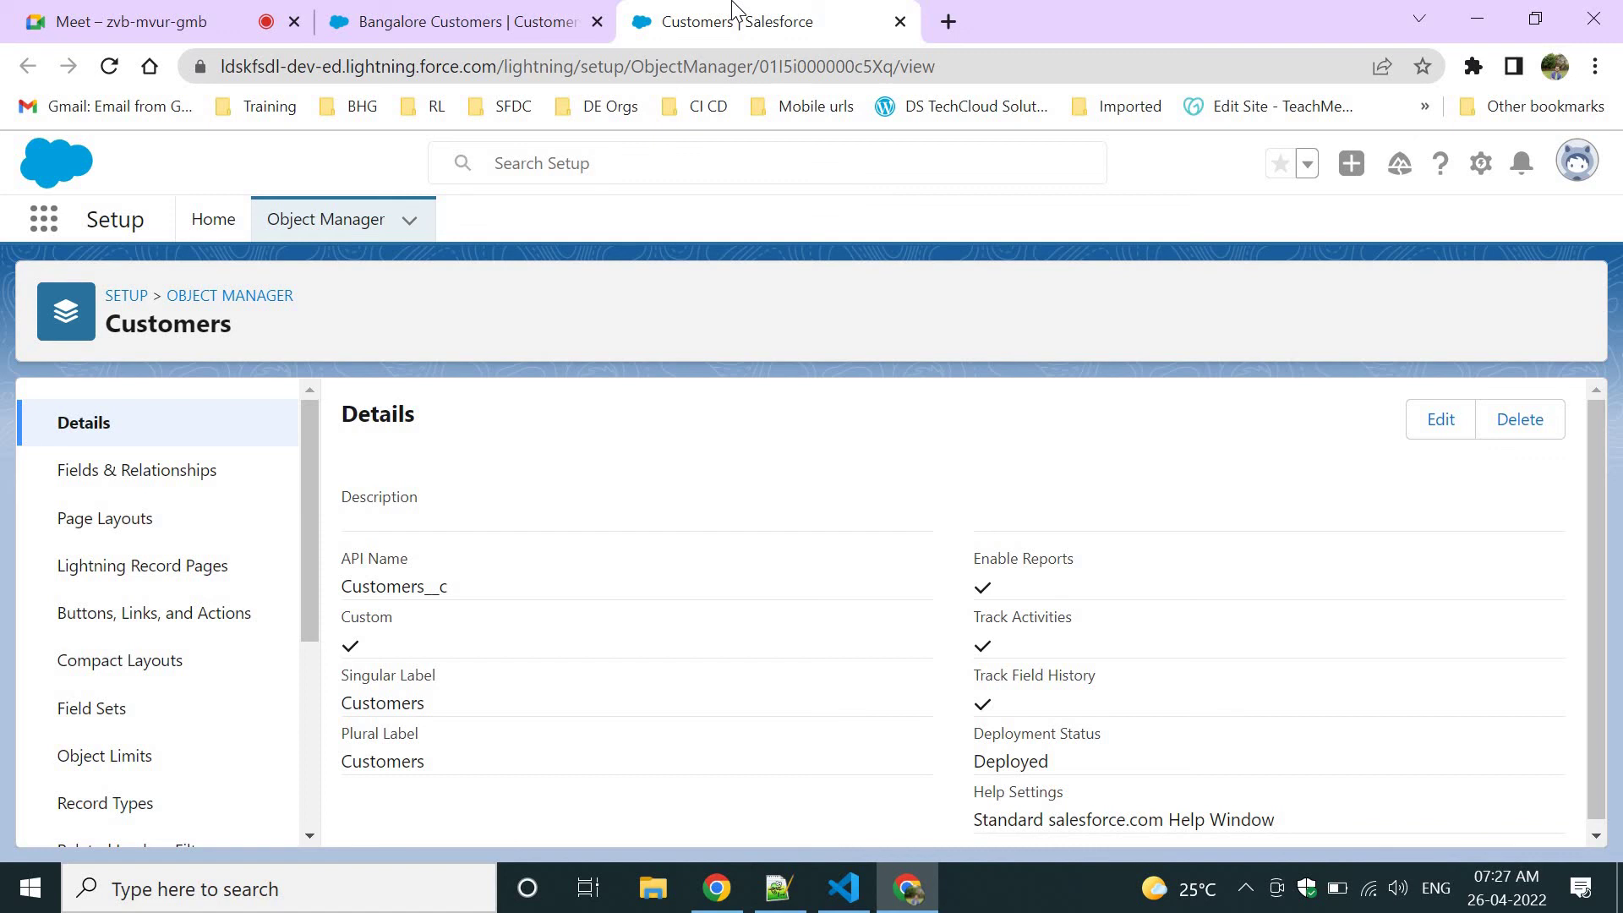
{"action": "left_click", "coordinate": [189, 487]}
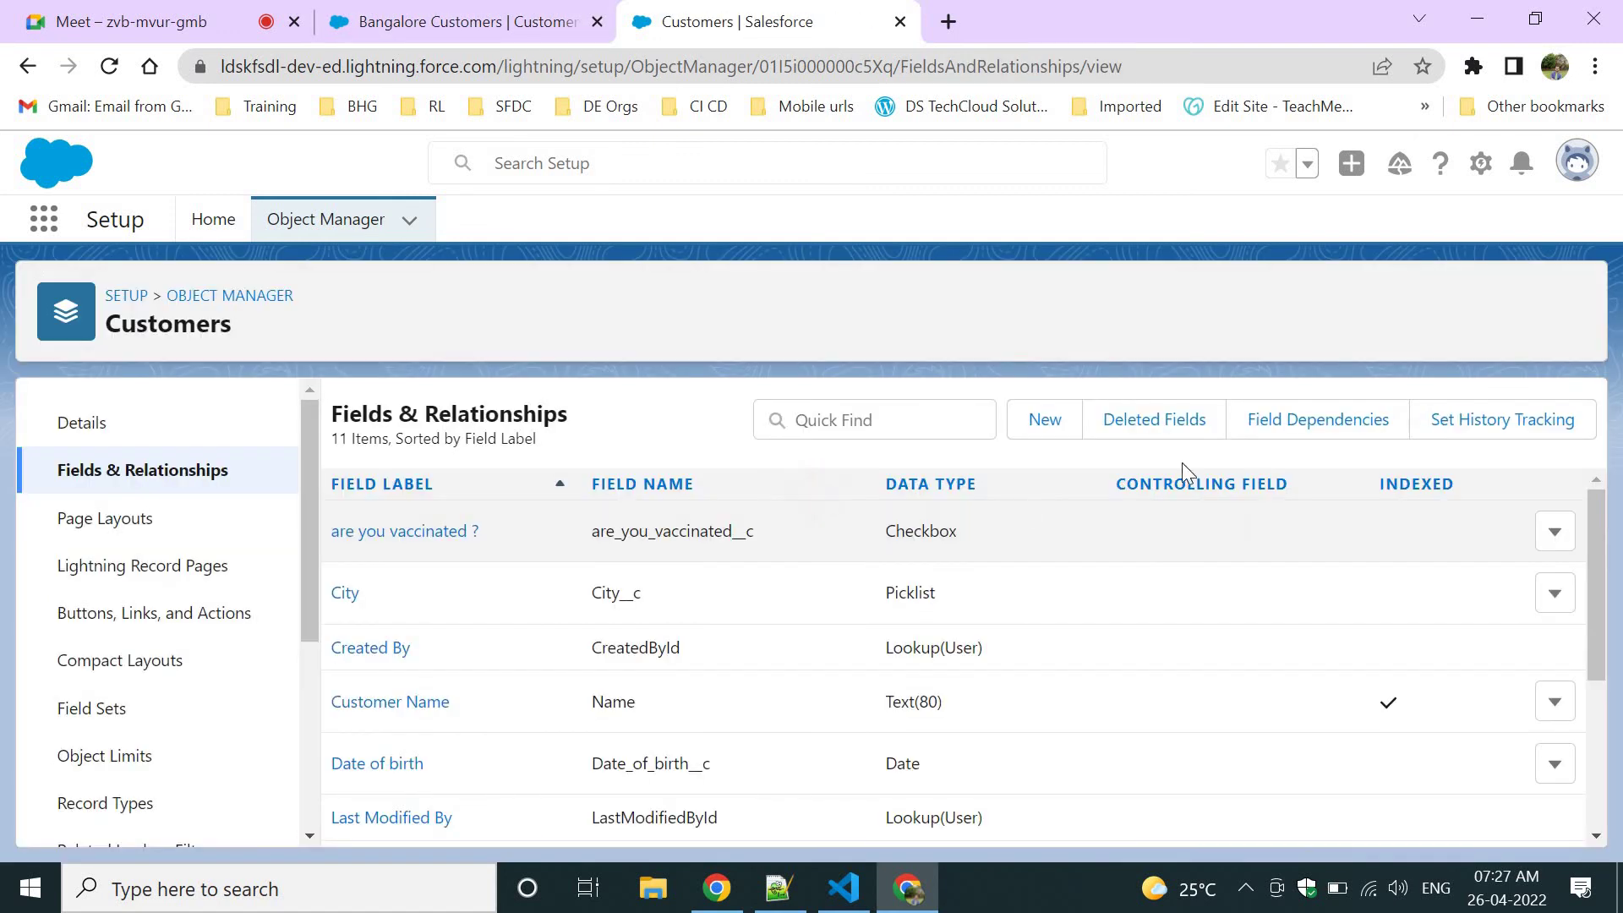
Start a new custom field on Customers with the Picklist data type.
{"action": "left_click", "coordinate": [1045, 423]}
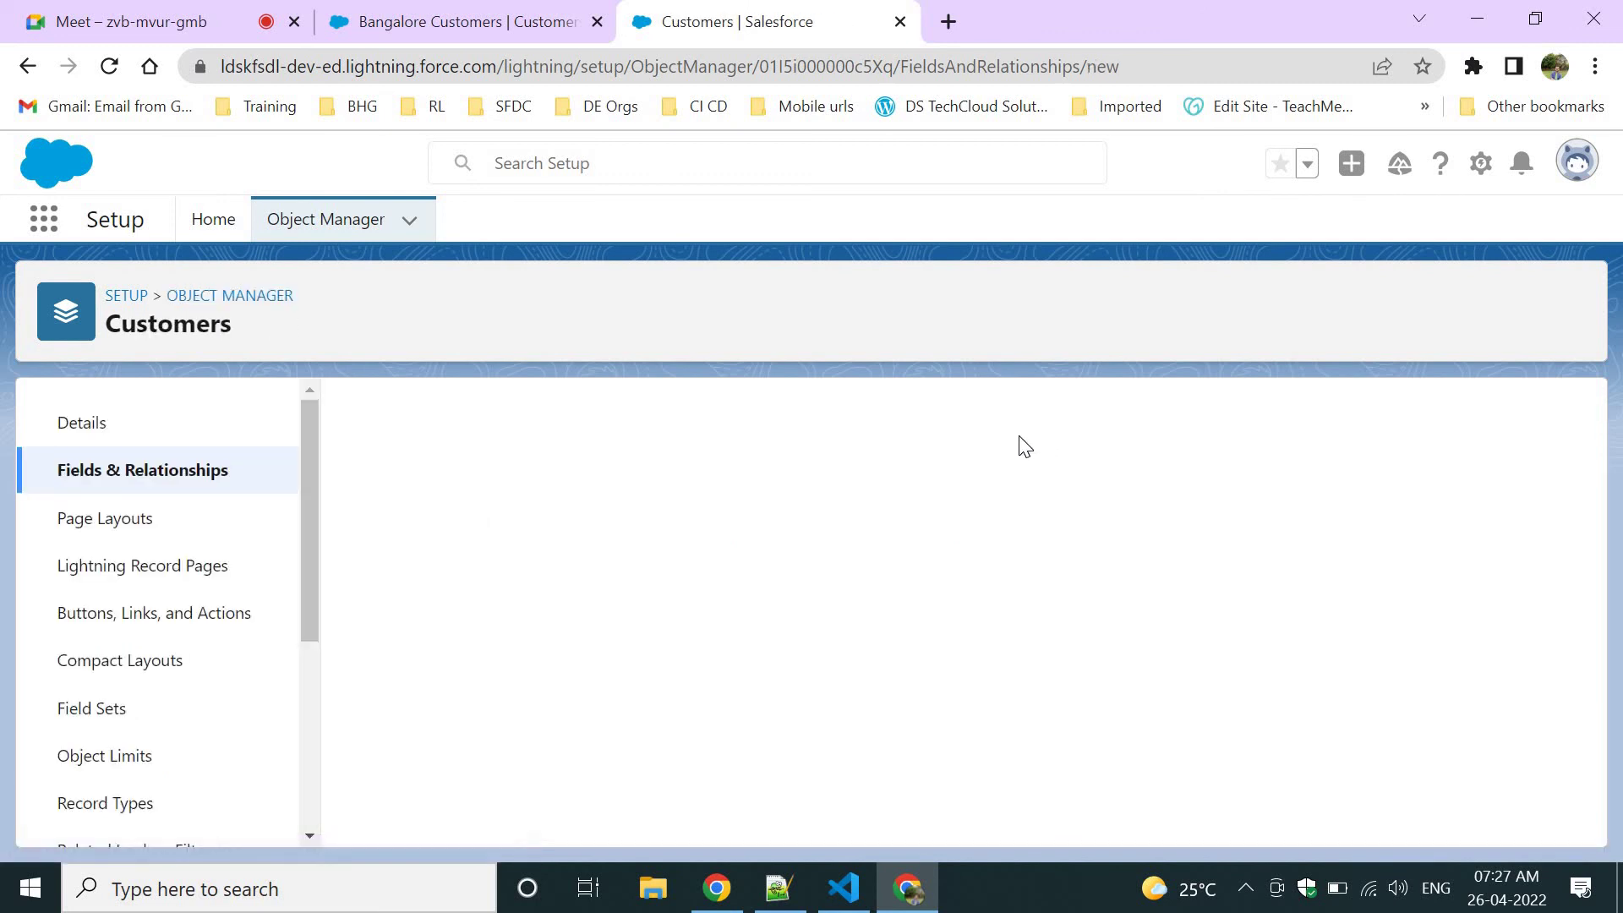
{"action": "scroll", "coordinate": [553, 659], "scroll_direction": "down", "scroll_amount": 2}
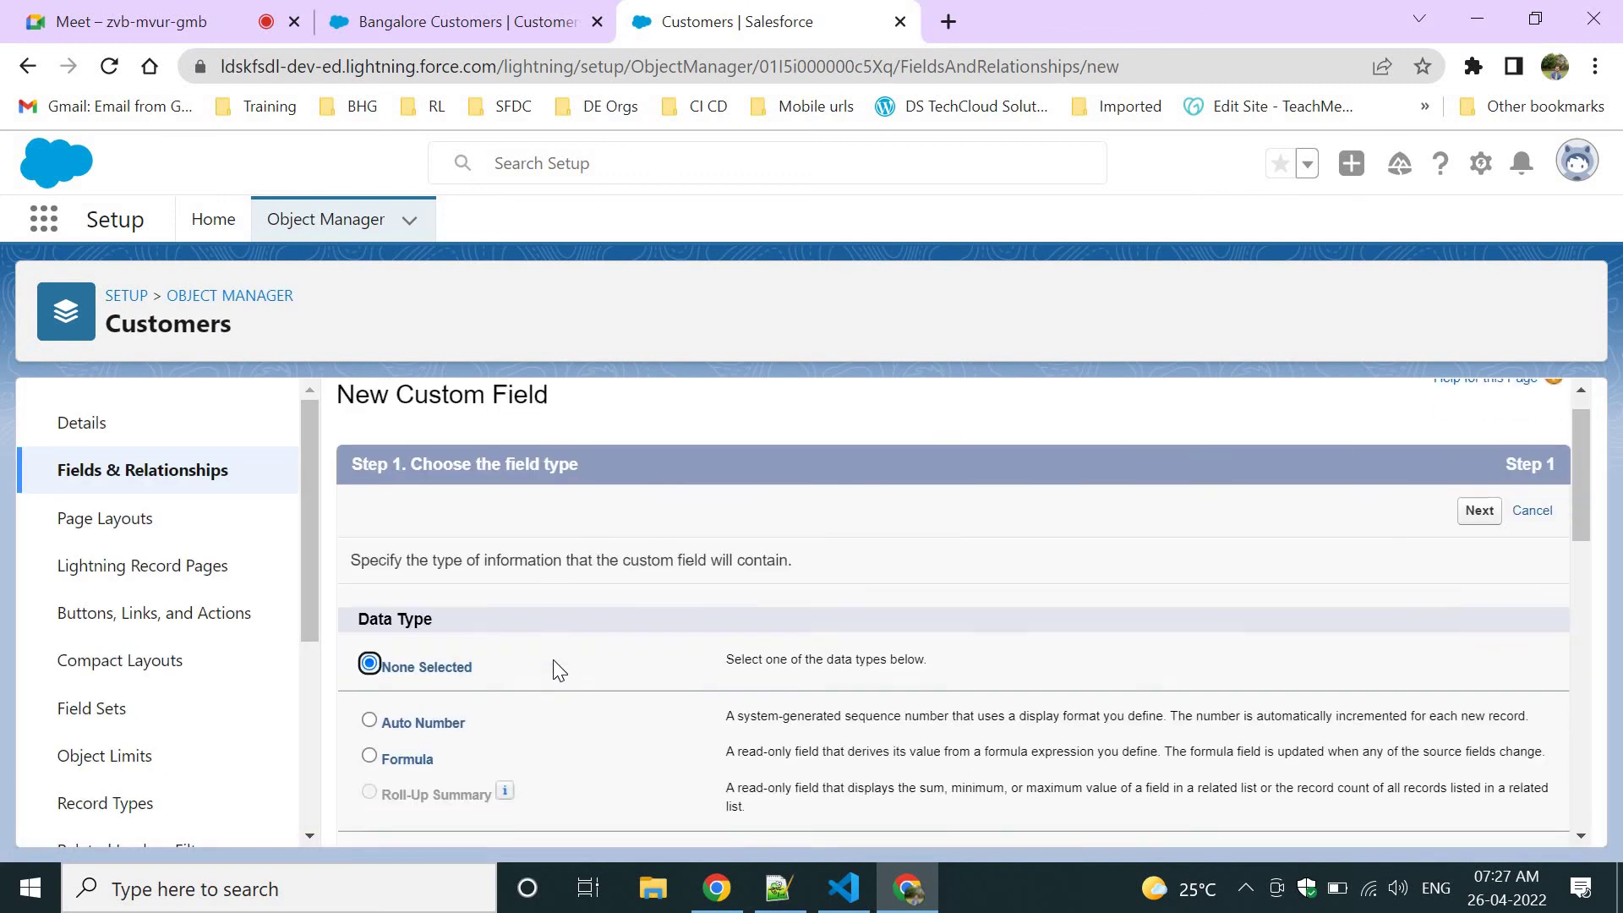
{"action": "scroll", "coordinate": [555, 668], "scroll_direction": "down", "scroll_amount": 2}
{"action": "scroll", "coordinate": [473, 642], "scroll_direction": "down", "scroll_amount": 1}
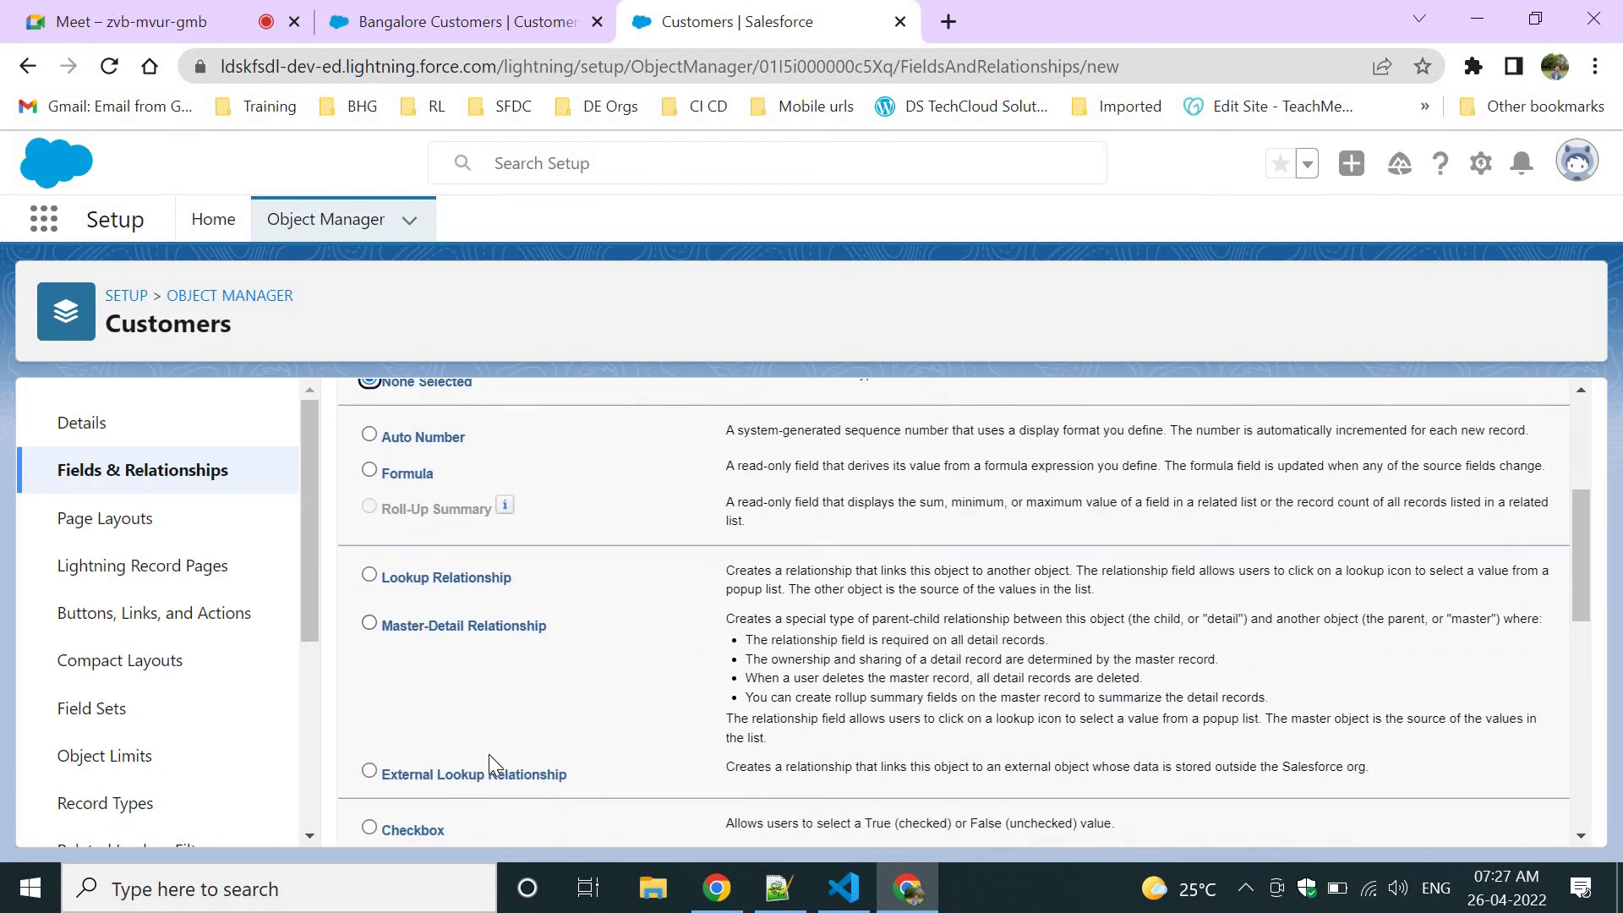
{"action": "scroll", "coordinate": [489, 753], "scroll_direction": "down", "scroll_amount": 5}
{"action": "left_click", "coordinate": [394, 686]}
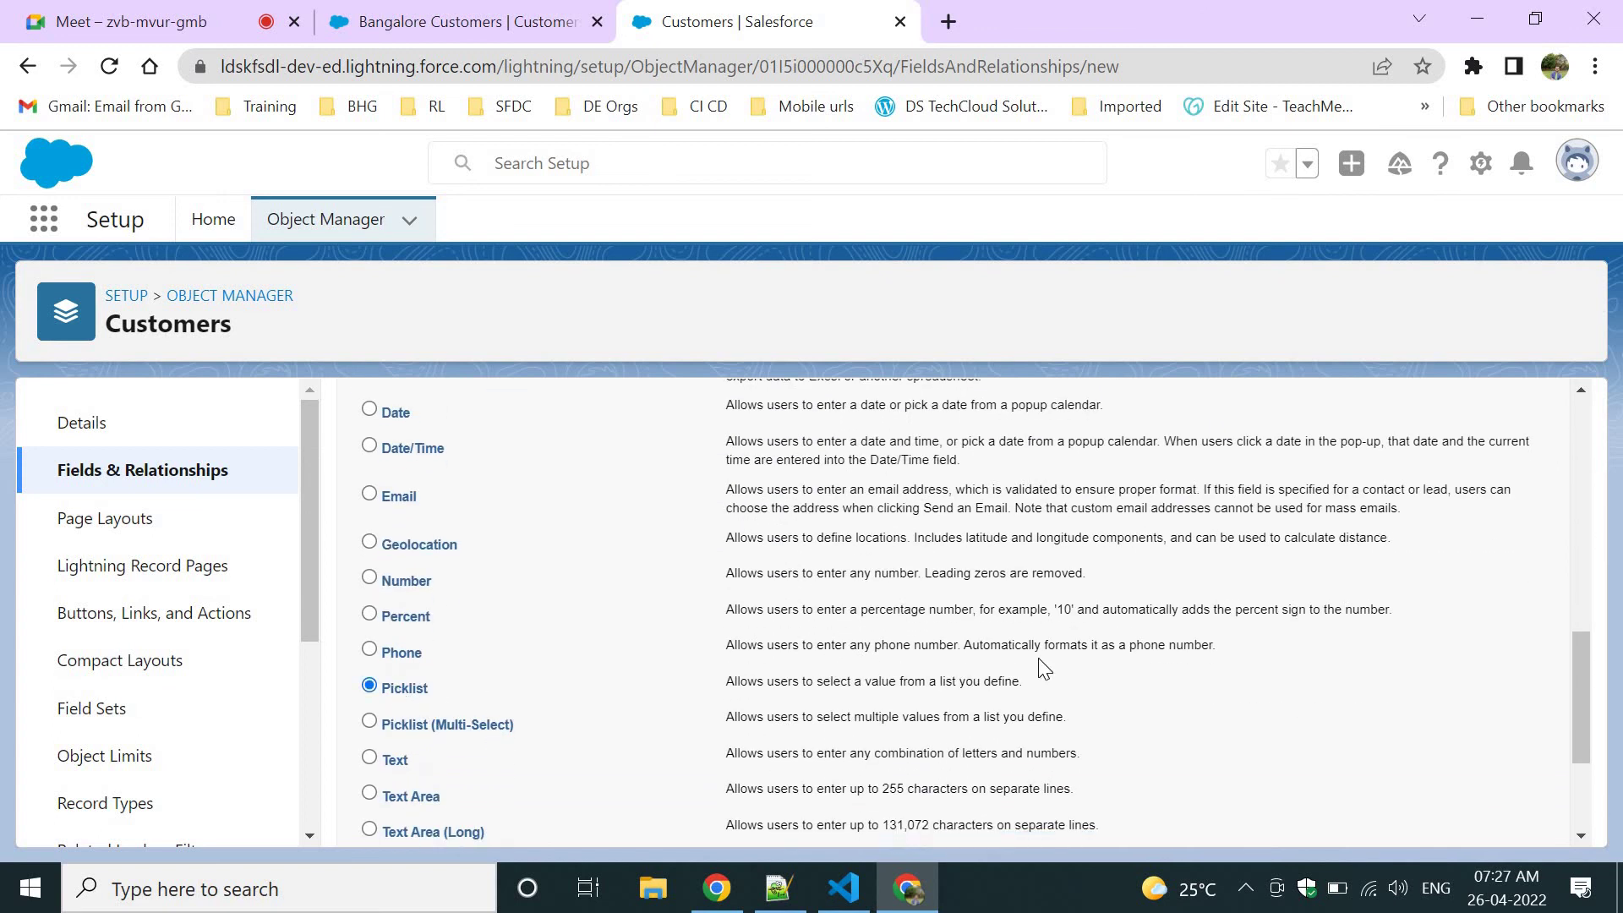
{"action": "scroll", "coordinate": [1043, 667], "scroll_direction": "down", "scroll_amount": 3}
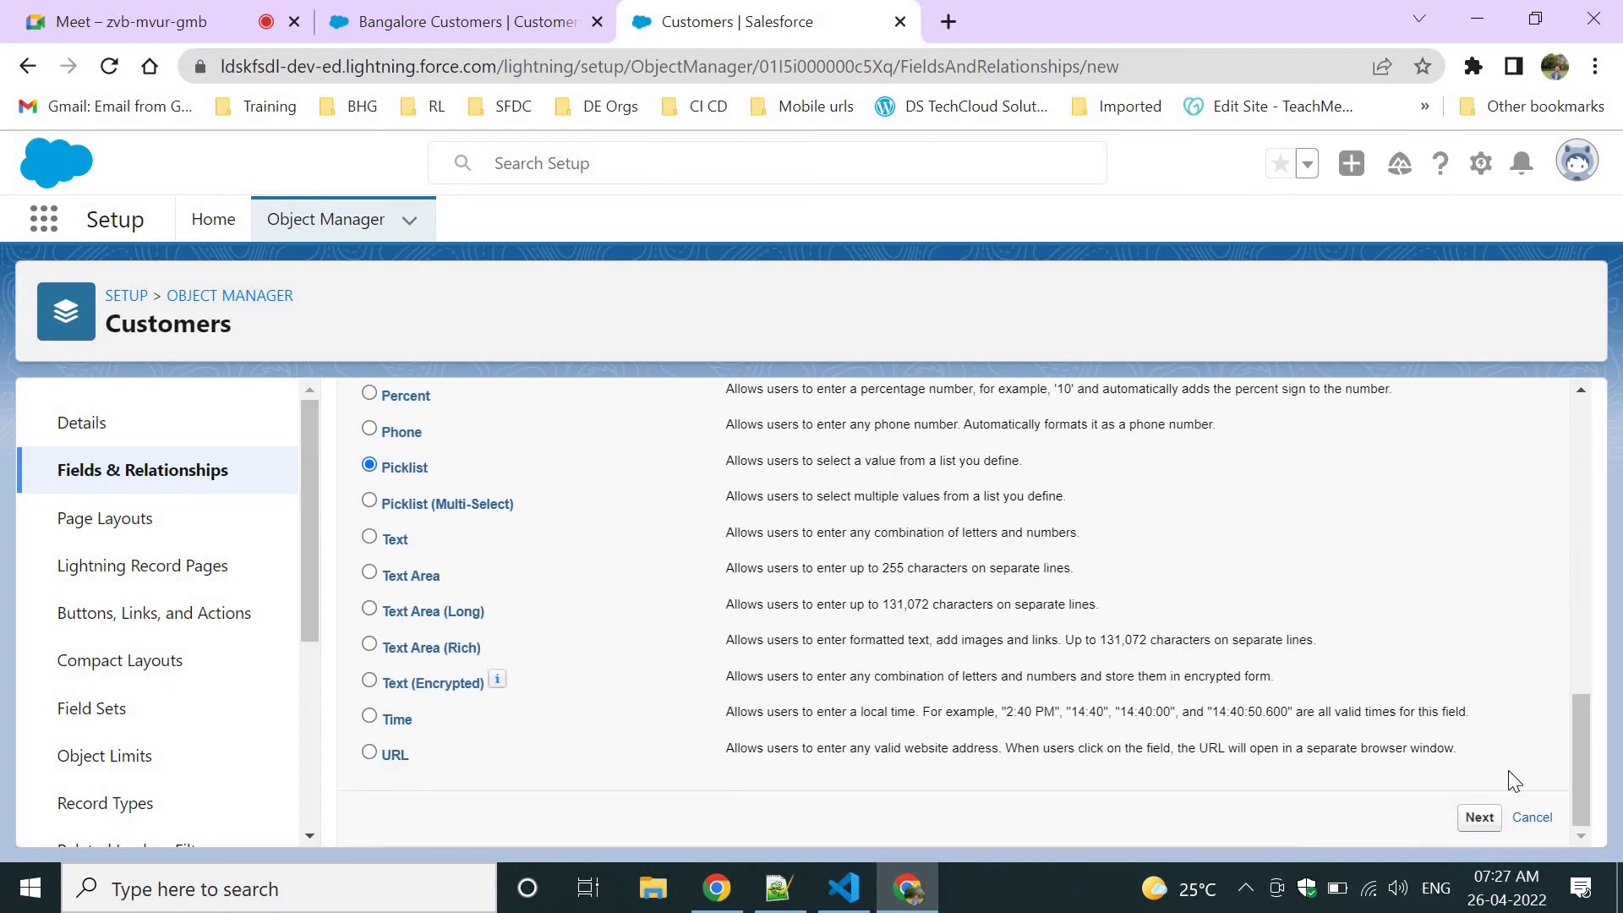
{"action": "left_click", "coordinate": [1479, 817]}
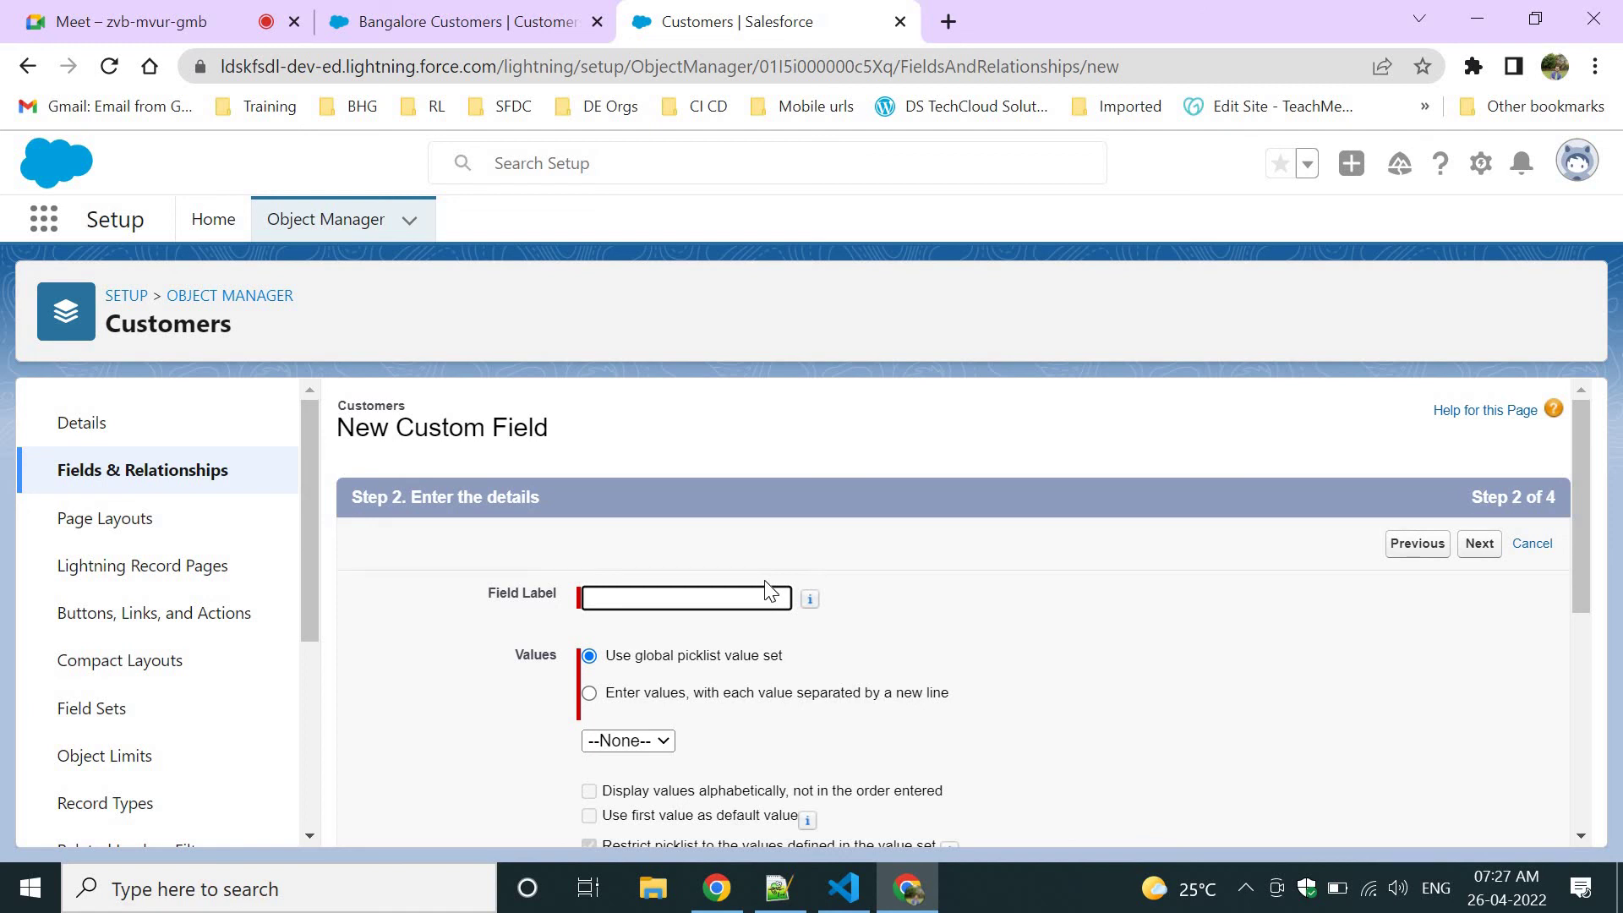
Label it State with values AP, KA, TN, TS, MH, DL, RJ and save it to Customers Layout.
{"action": "type", "text": "State"}
{"action": "left_click", "coordinate": [653, 667]}
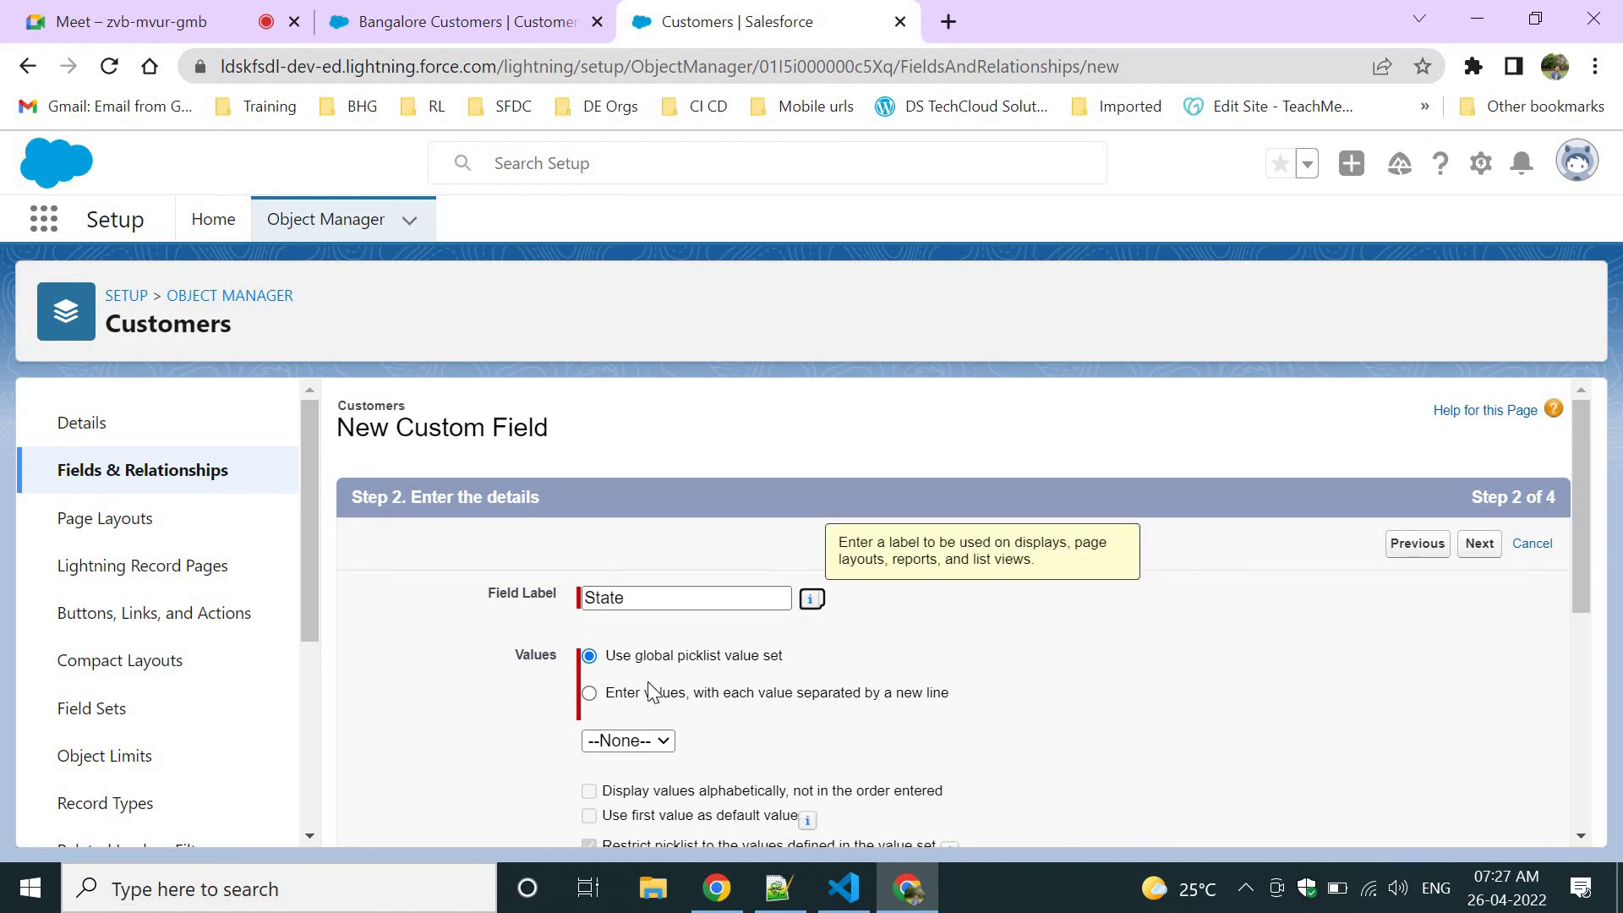
{"action": "left_click", "coordinate": [635, 697]}
{"action": "scroll", "coordinate": [805, 580], "scroll_direction": "down", "scroll_amount": 4}
{"action": "left_click", "coordinate": [753, 513]}
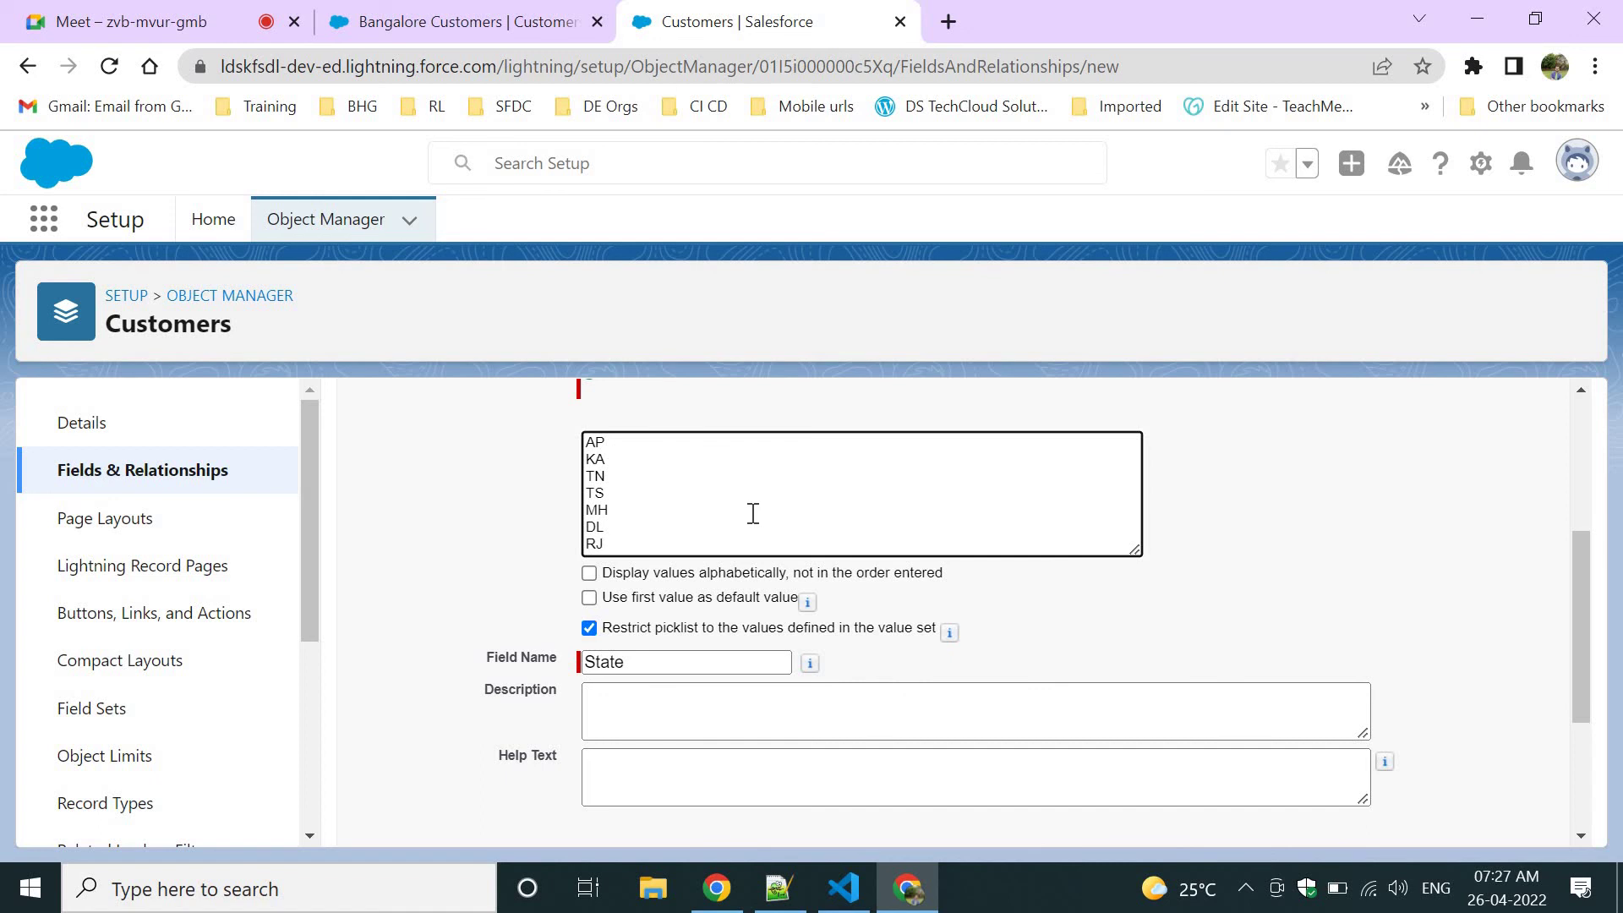
{"action": "scroll", "coordinate": [1199, 628], "scroll_direction": "down", "scroll_amount": 3}
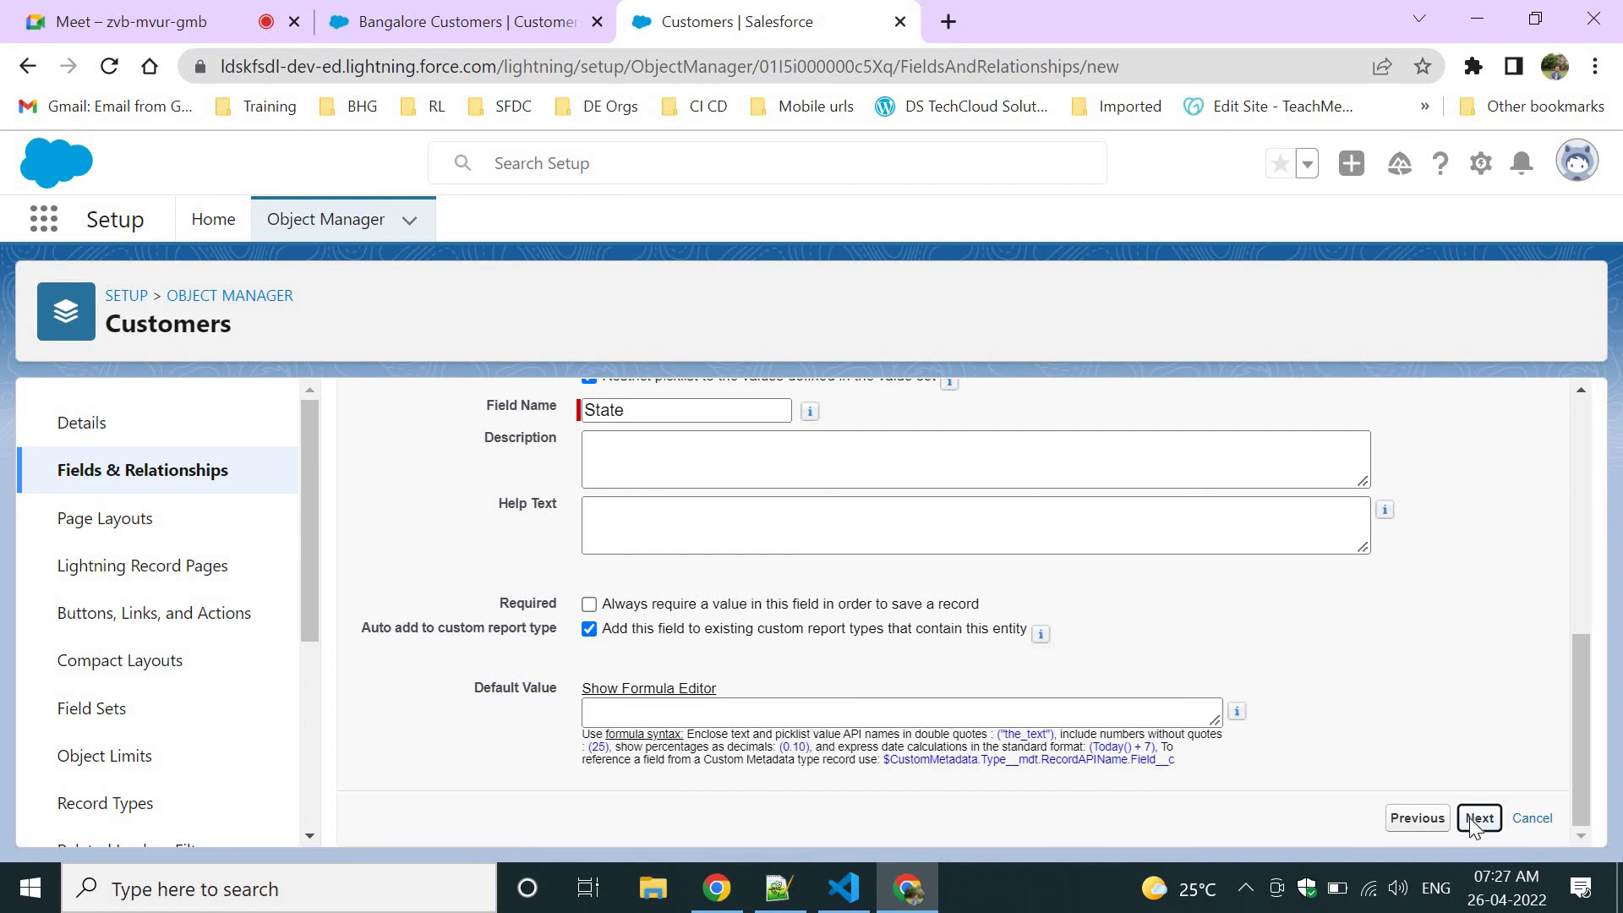
{"action": "left_click", "coordinate": [1478, 818]}
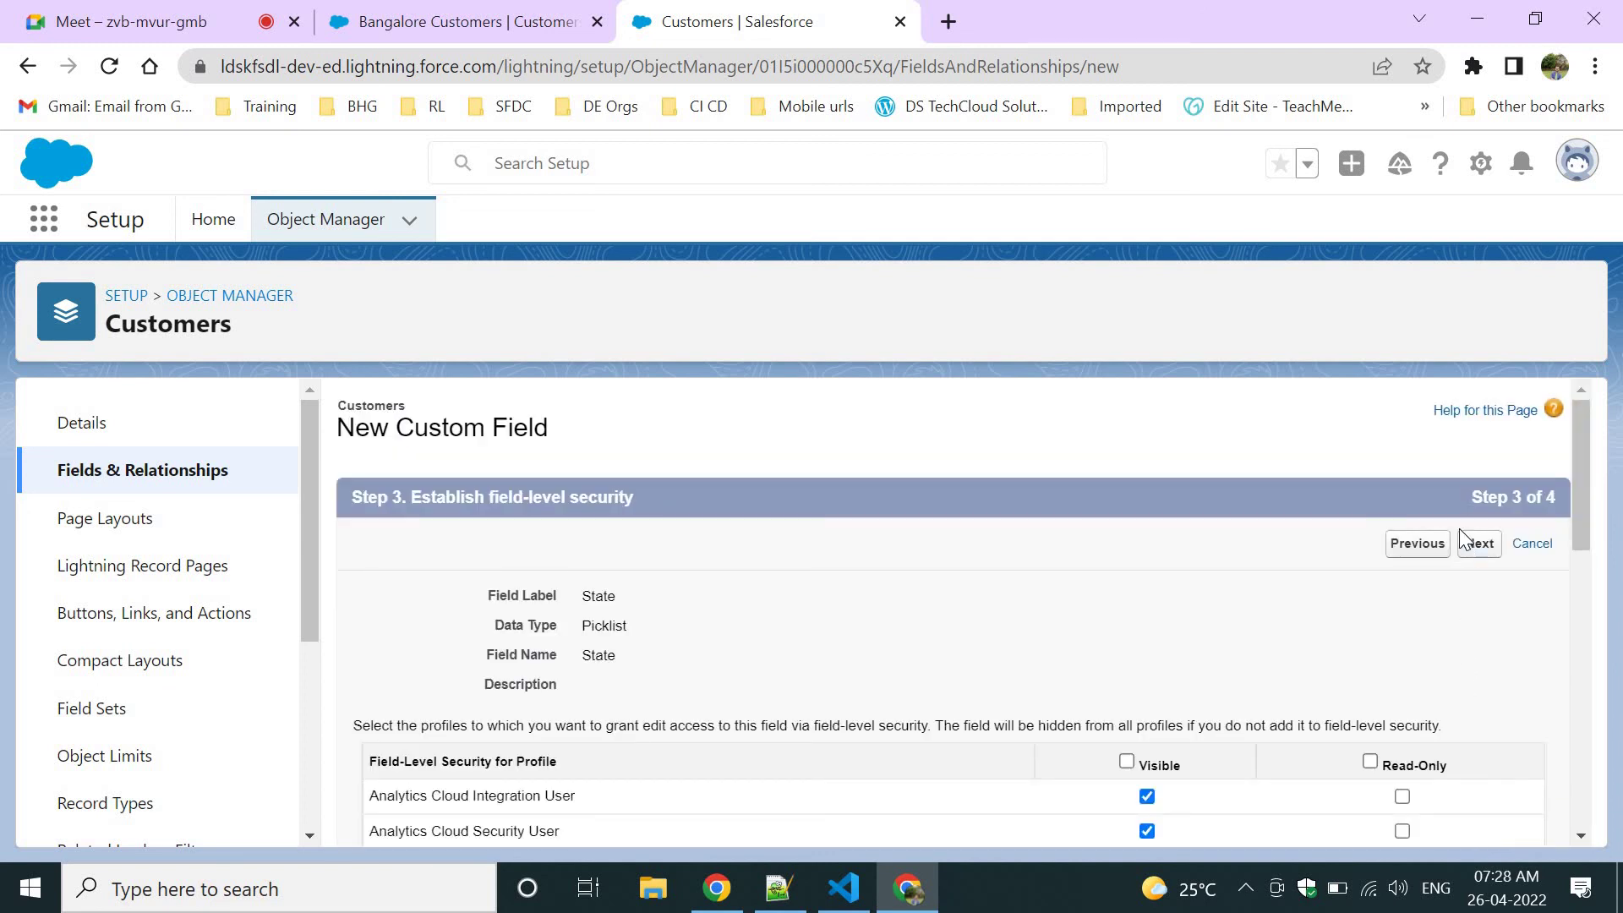
{"action": "left_click", "coordinate": [1471, 548]}
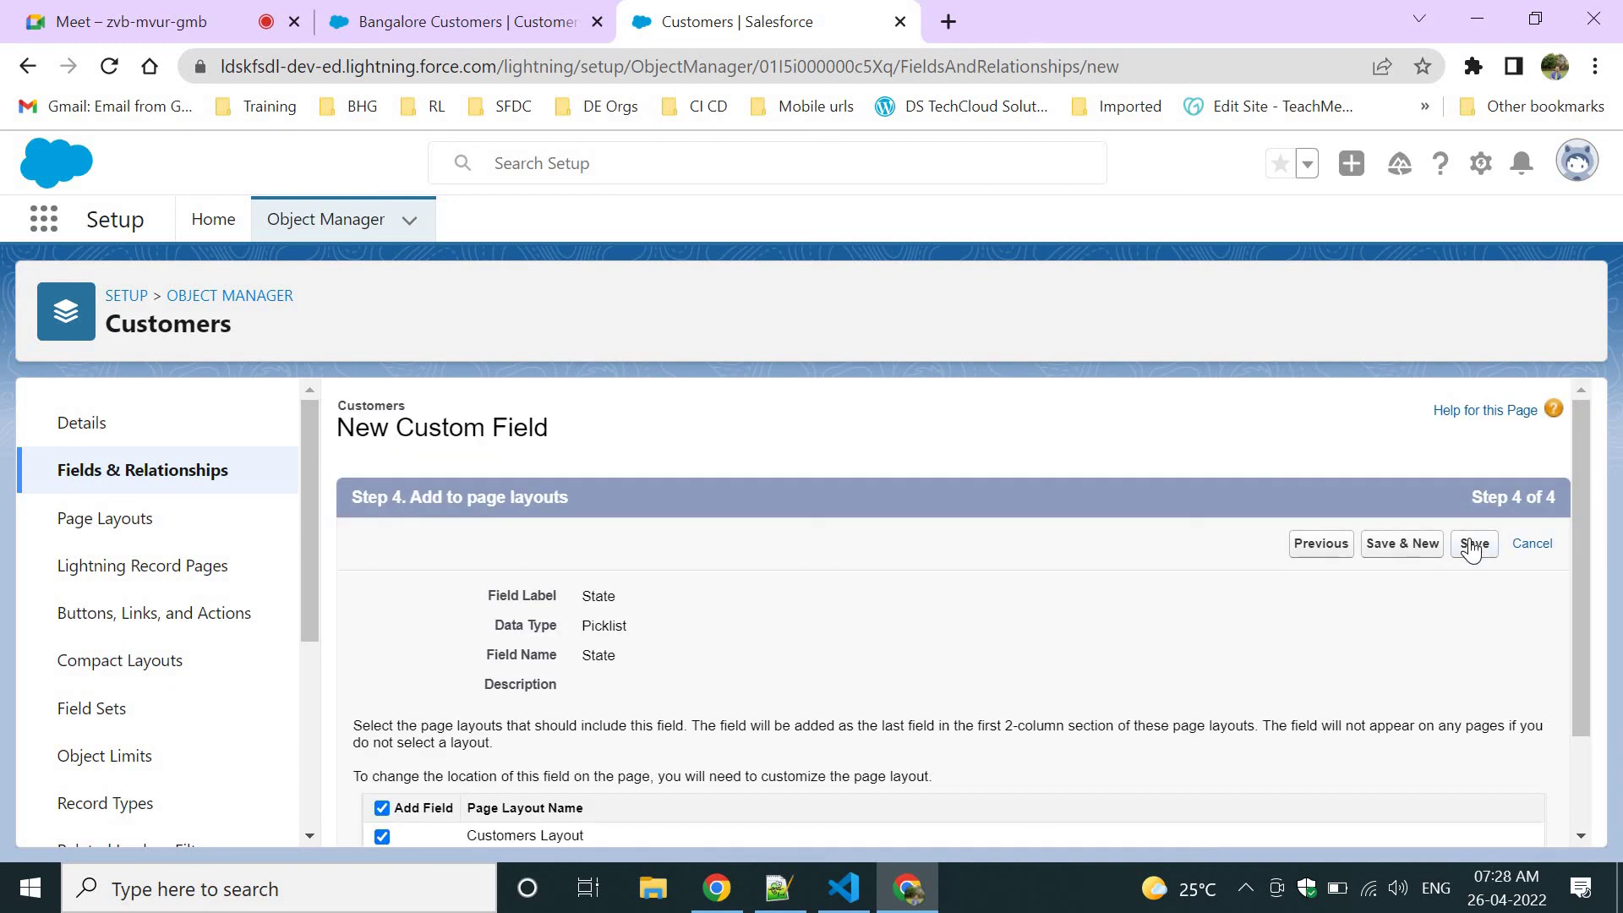
{"action": "left_click", "coordinate": [1473, 544]}
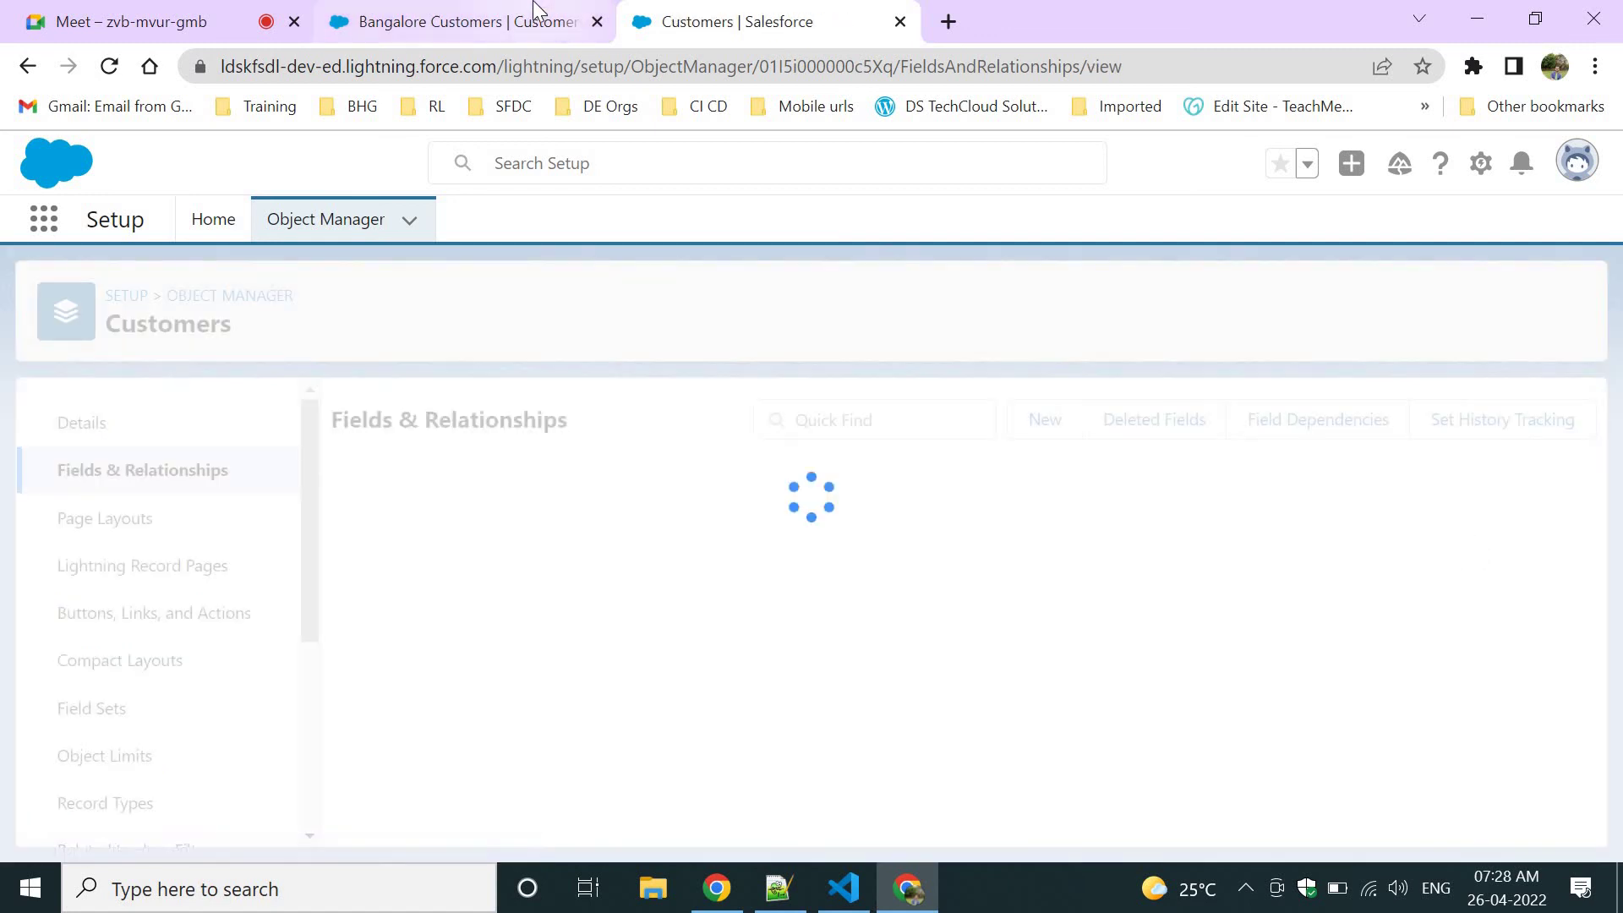
Open the Kavi customer from the Bangalore Customers list in edit mode.
{"action": "left_click", "coordinate": [534, 12]}
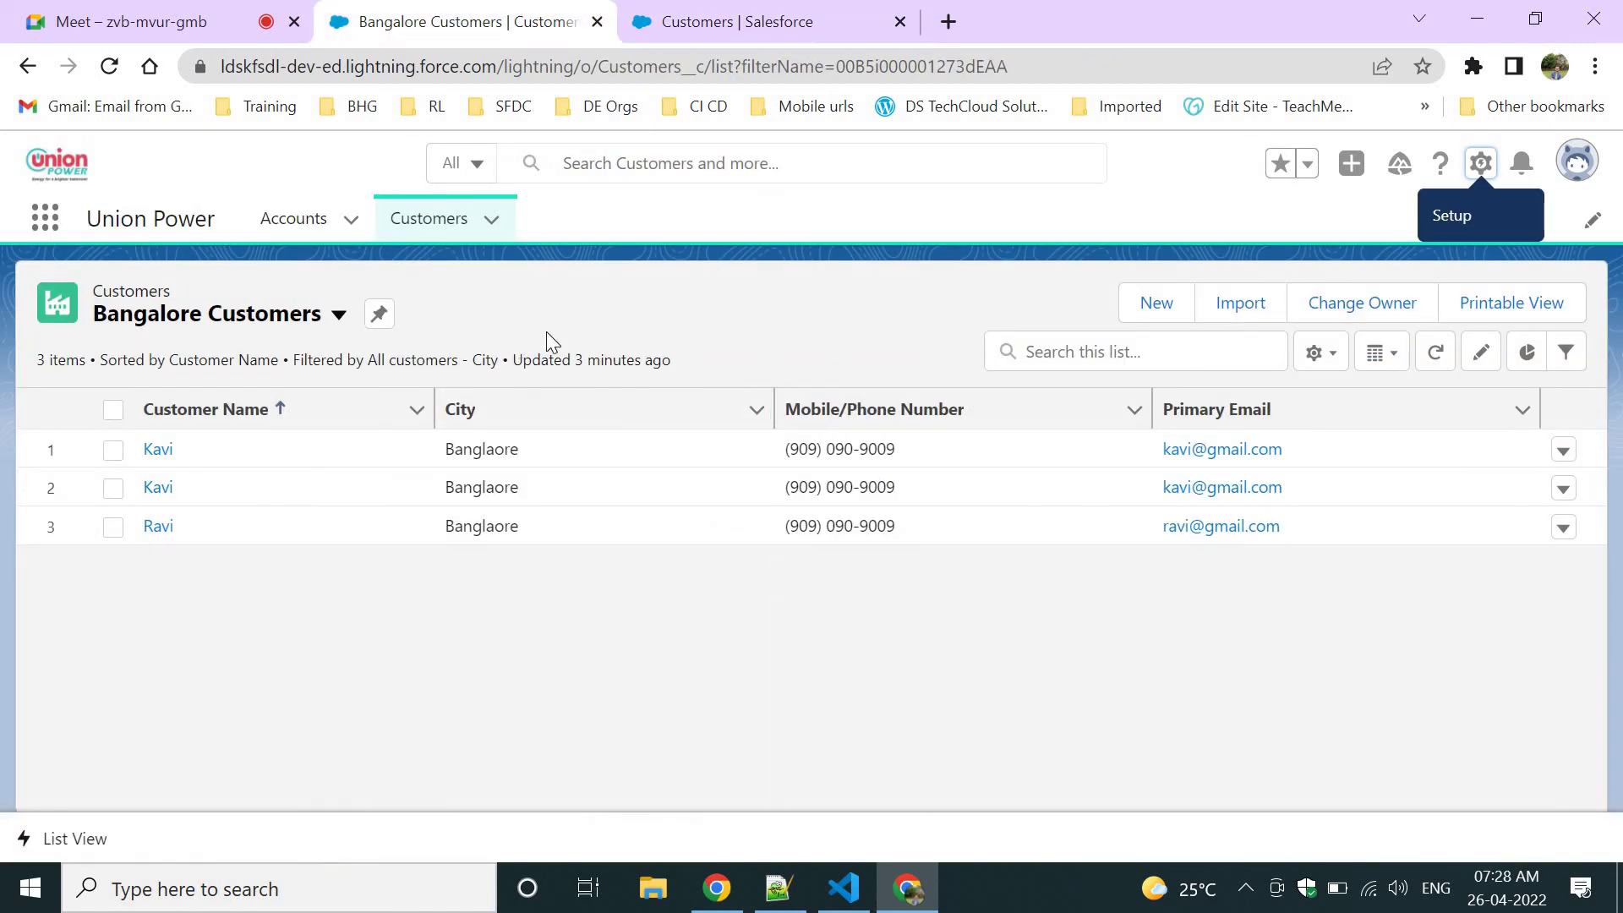
{"action": "left_click", "coordinate": [164, 451]}
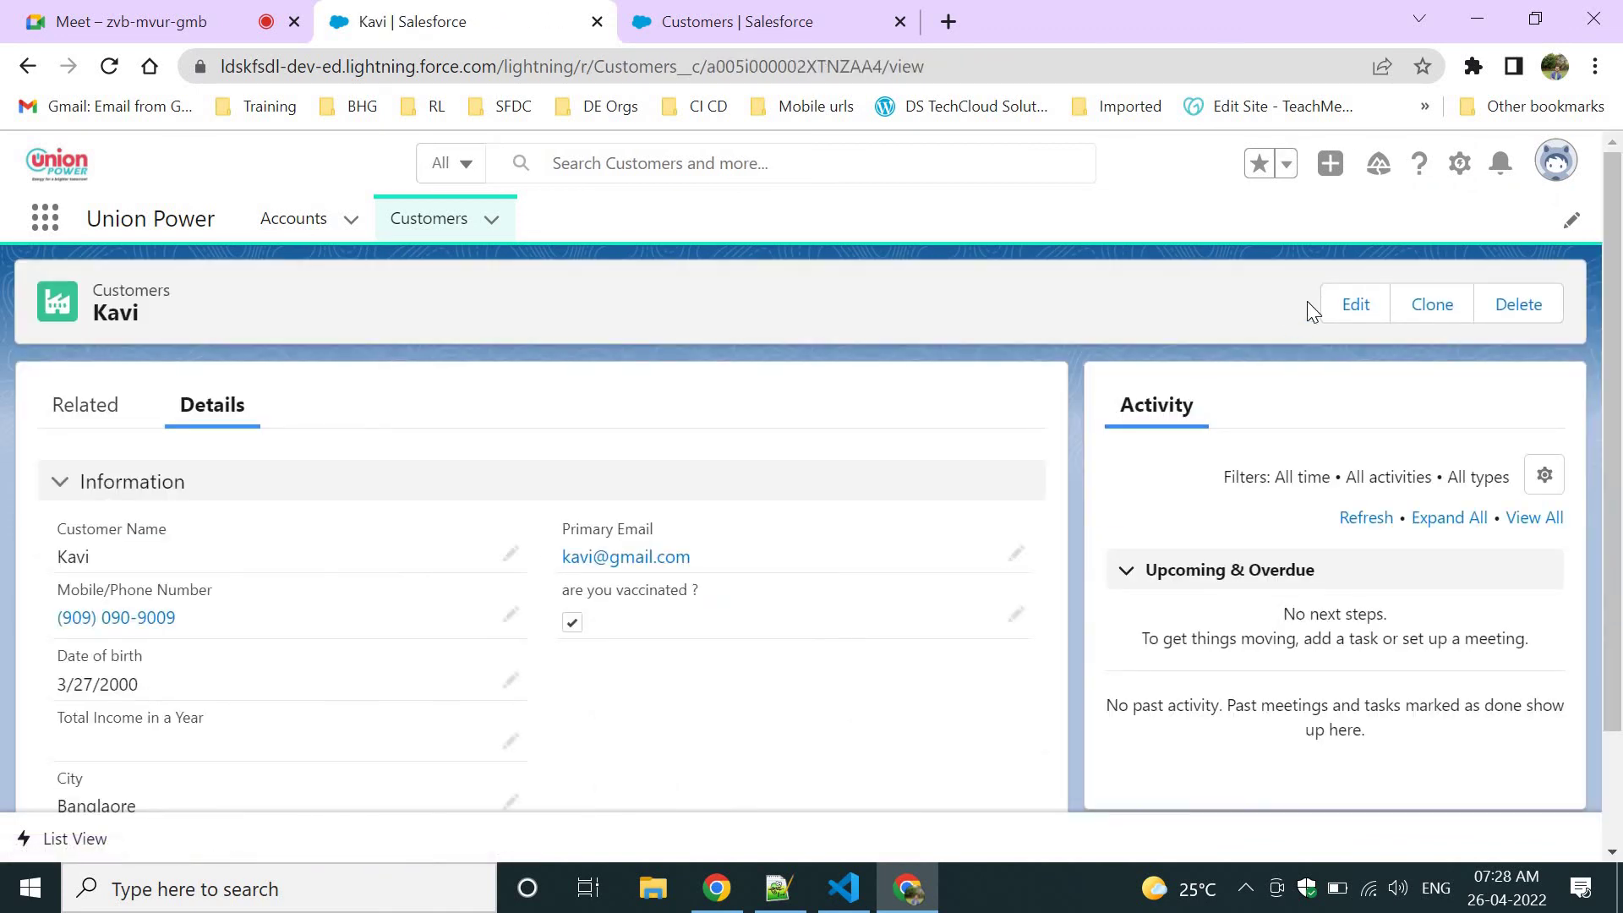
{"action": "left_click", "coordinate": [1338, 303]}
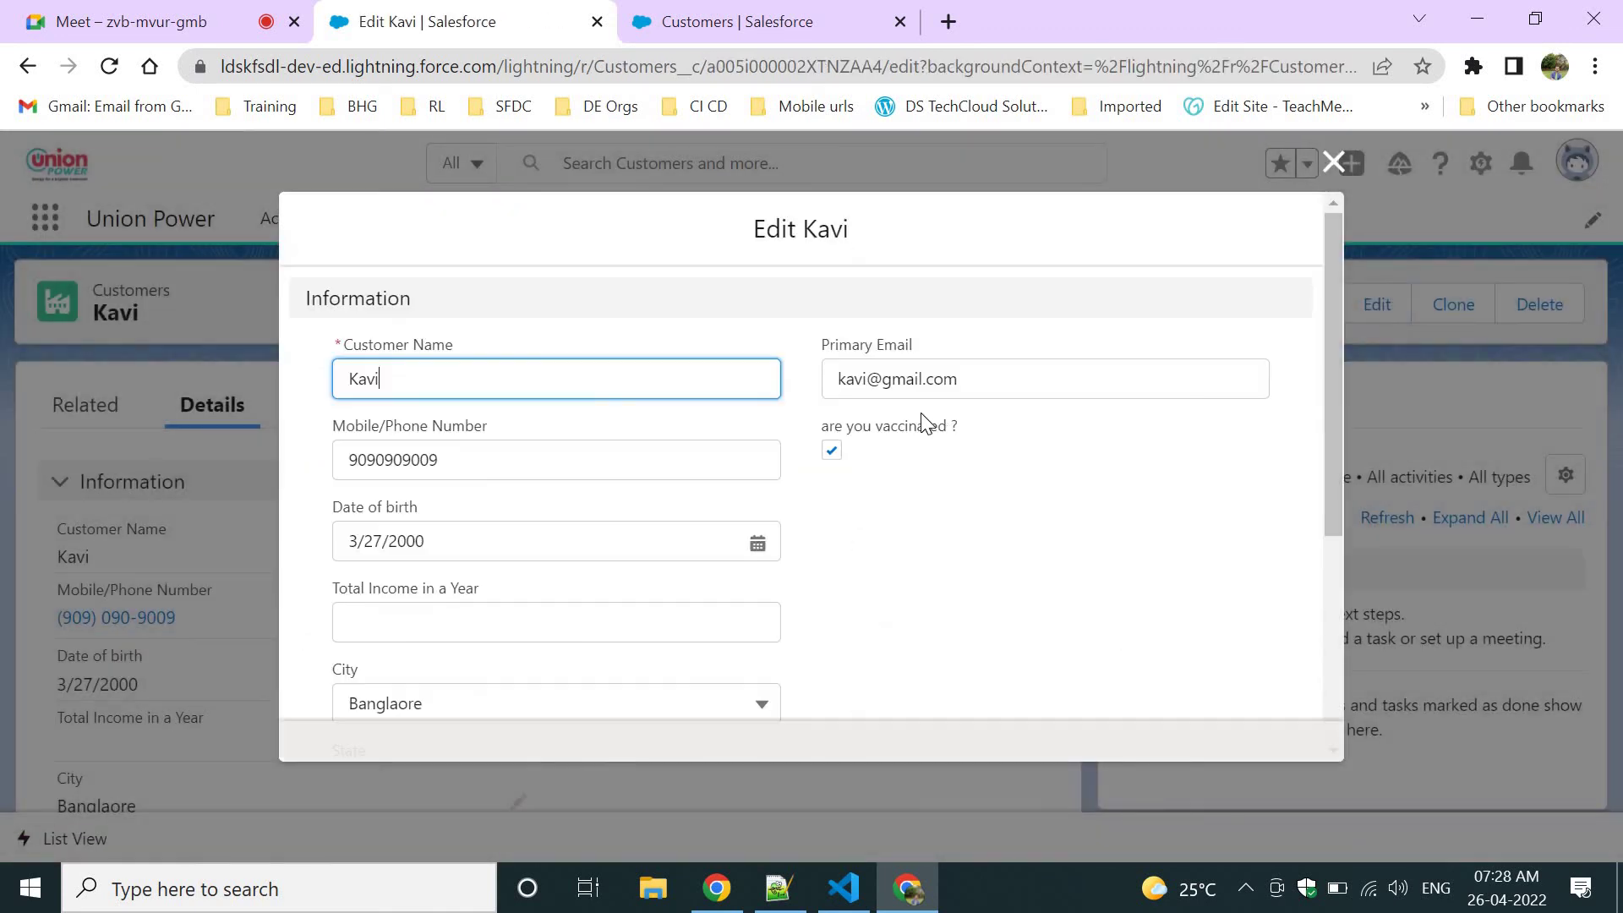
Confirm the State field appears below City, close the edit form unsaved, and return to Customers.
{"action": "scroll", "coordinate": [866, 525], "scroll_direction": "down", "scroll_amount": 4}
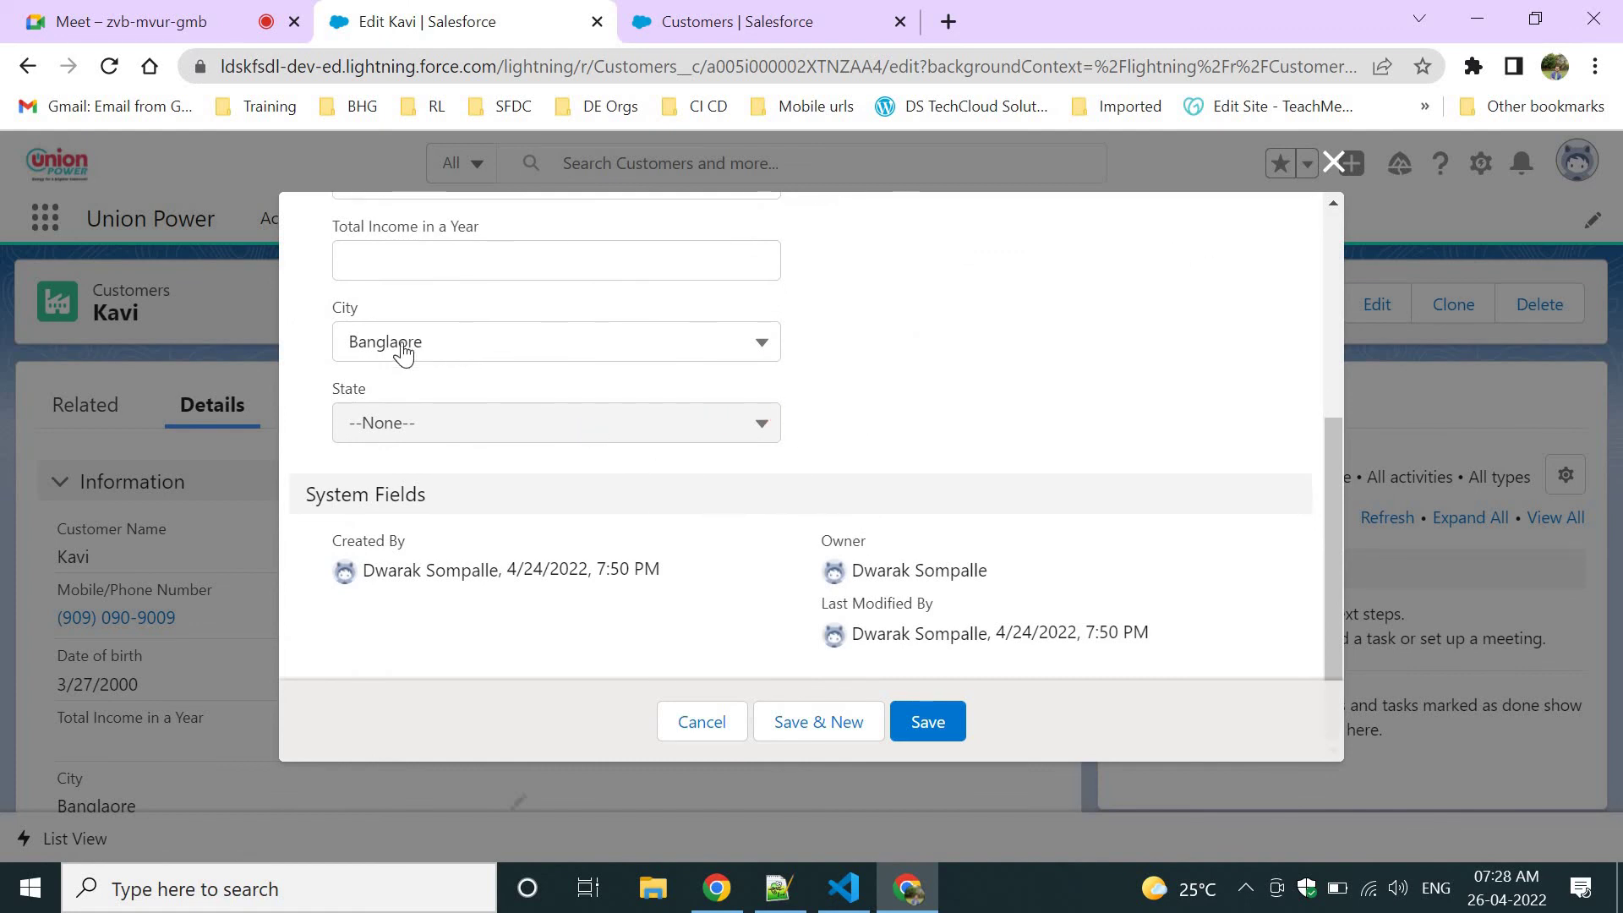
{"action": "left_click_drag", "start_coordinate": [360, 315], "coordinate": [257, 317]}
{"action": "left_click", "coordinate": [463, 441]}
{"action": "left_click_drag", "start_coordinate": [326, 315], "coordinate": [463, 304]}
{"action": "left_click", "coordinate": [953, 356]}
{"action": "left_click", "coordinate": [1333, 162]}
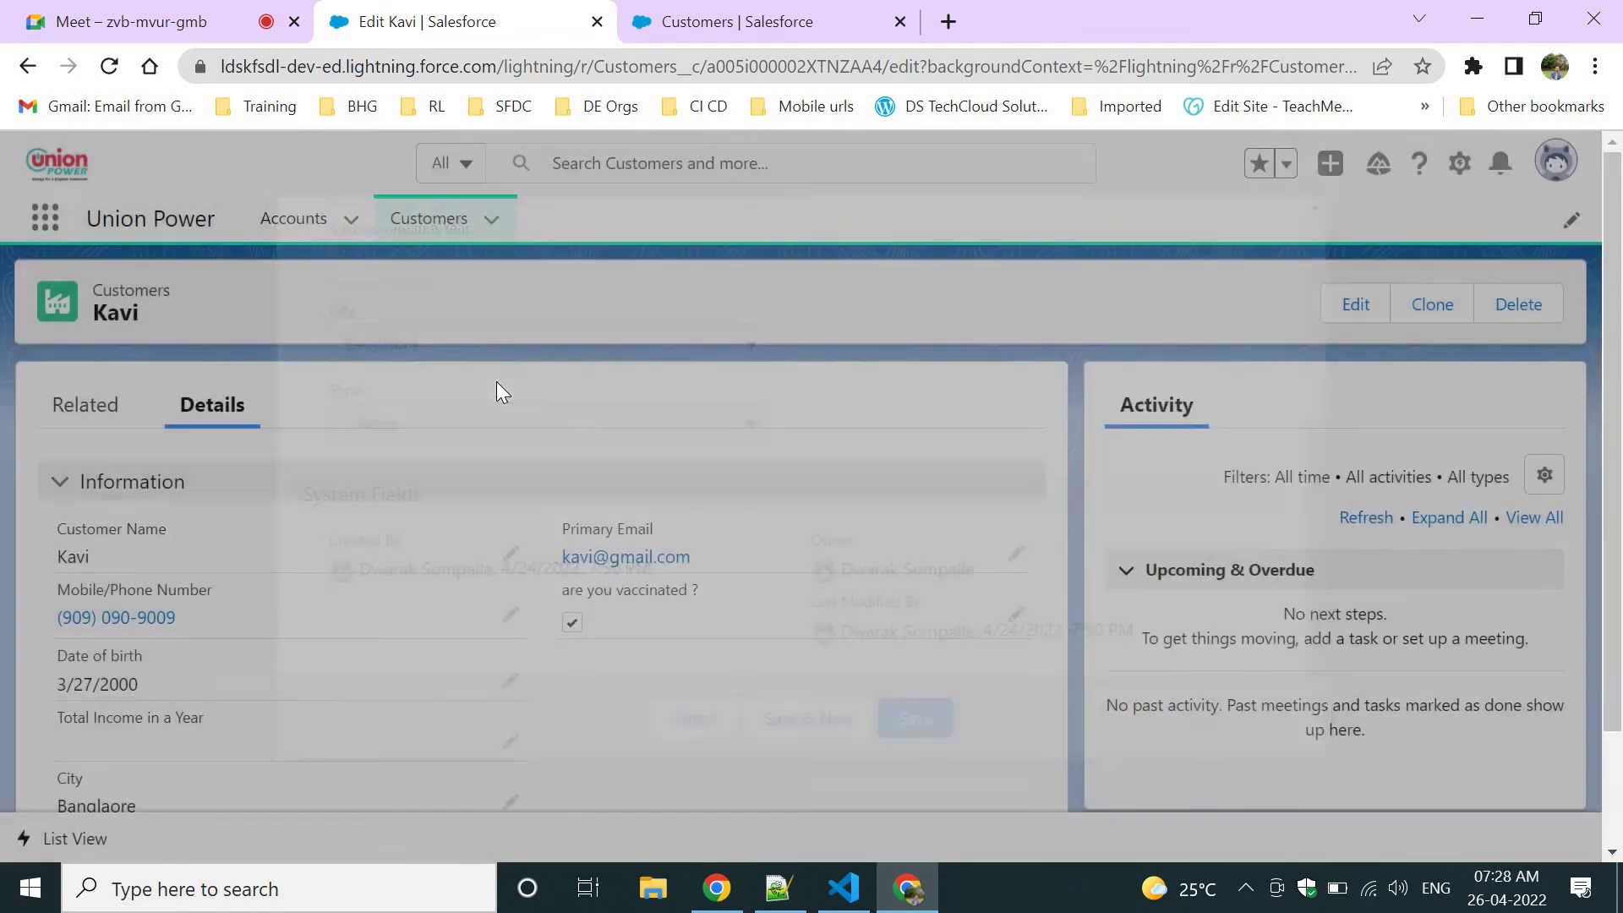
{"action": "left_click", "coordinate": [455, 222]}
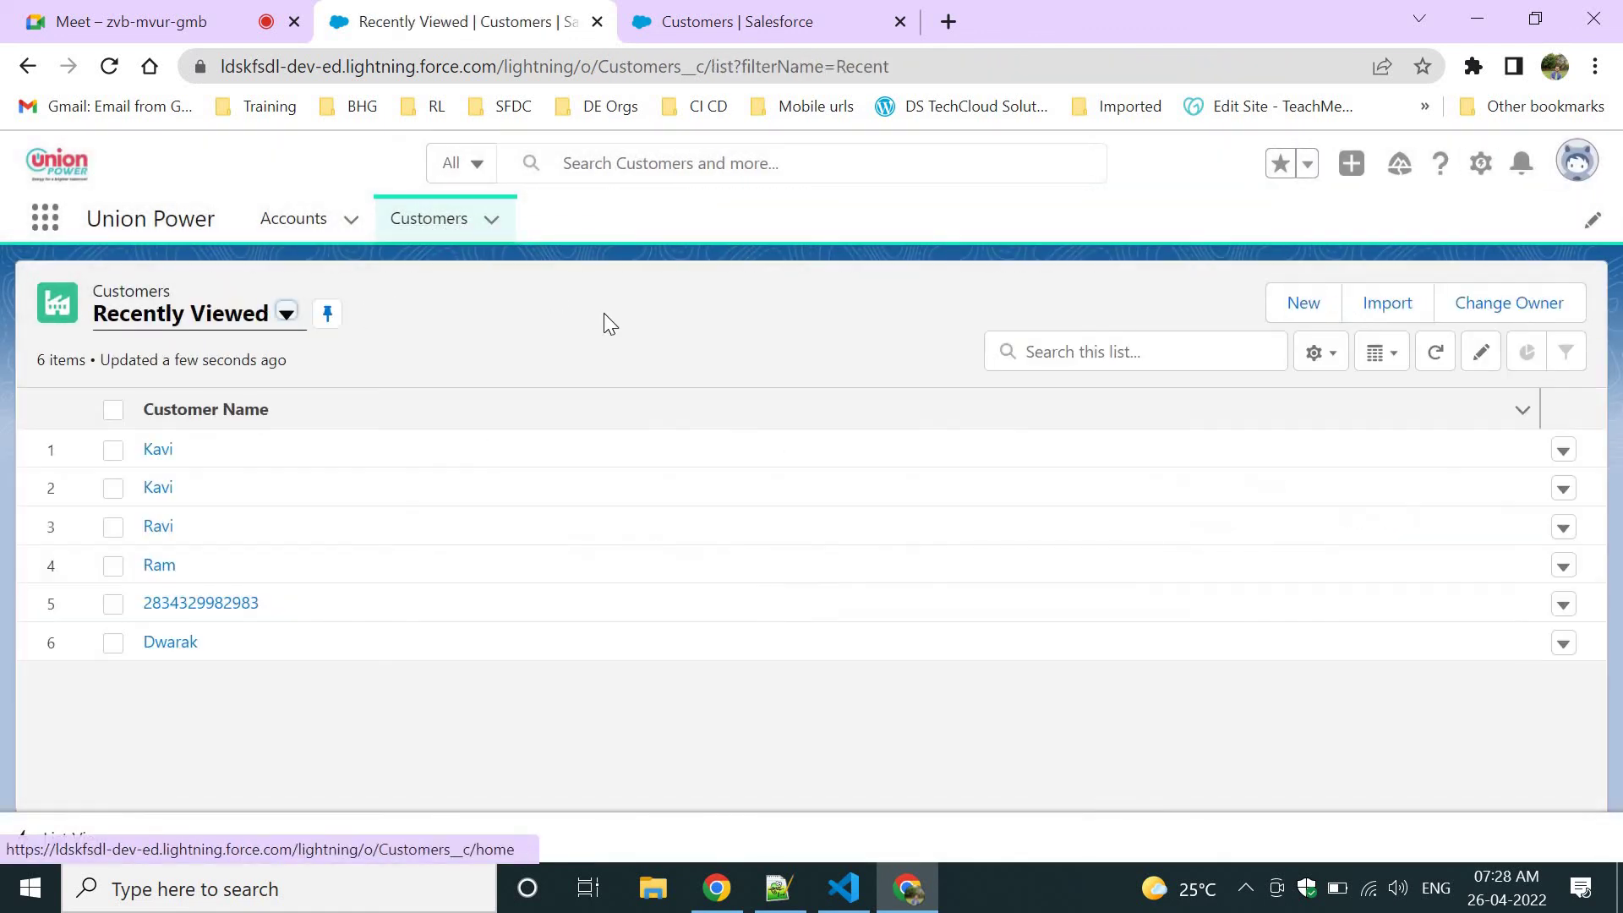
Start a new customer, set State to KA, and check which City options appear.
{"action": "left_click", "coordinate": [1295, 314]}
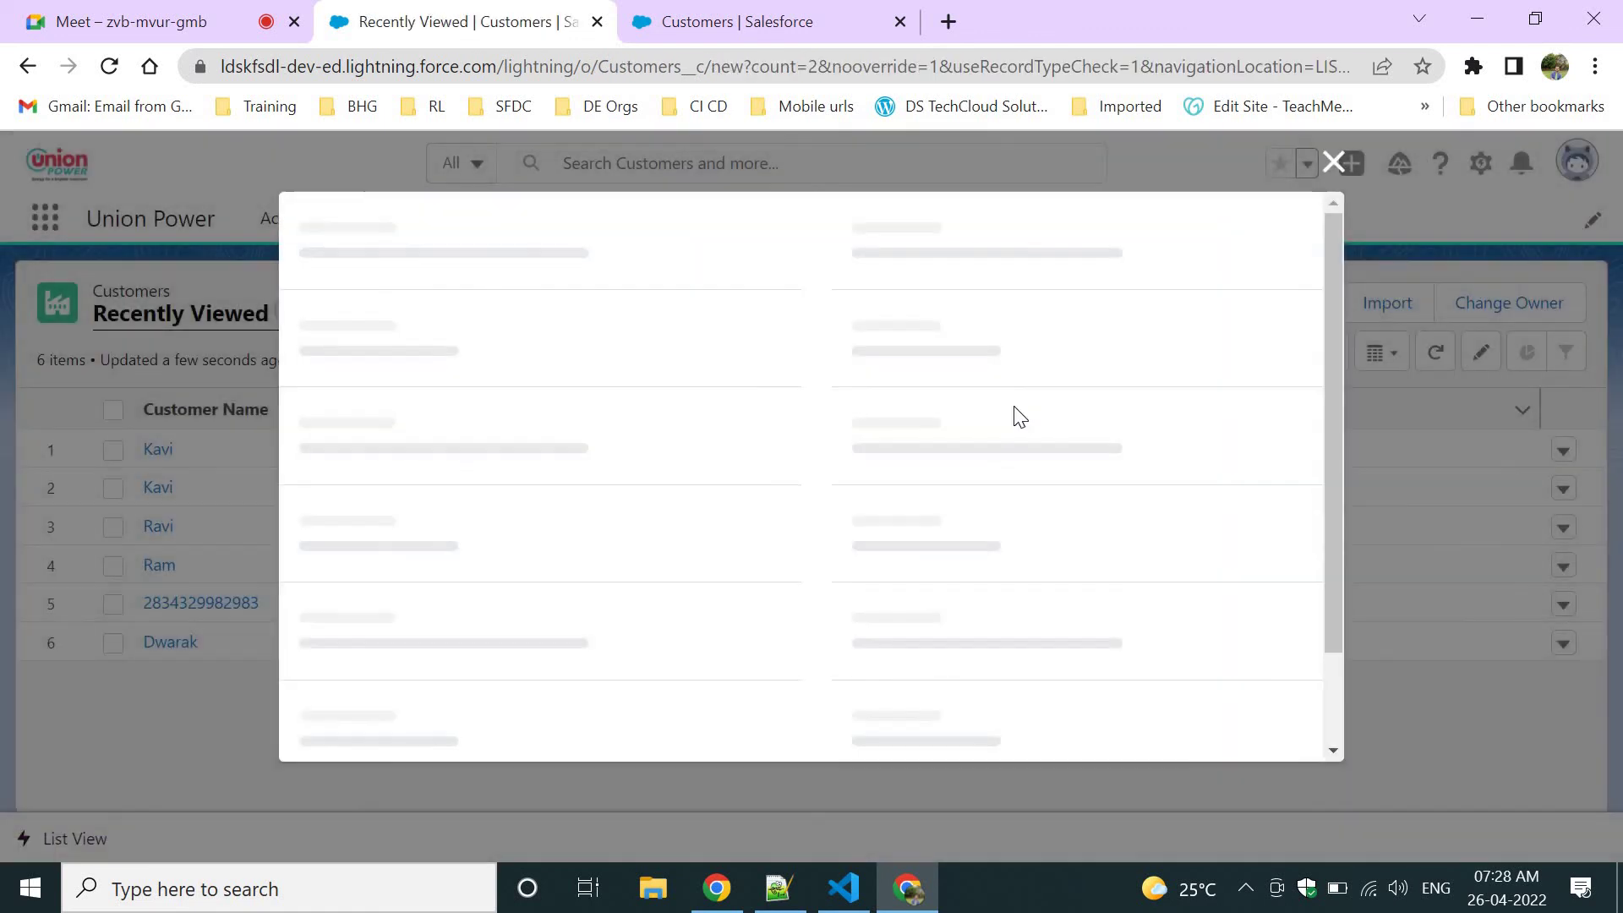
{"action": "scroll", "coordinate": [708, 505], "scroll_direction": "down", "scroll_amount": 3}
{"action": "left_click", "coordinate": [456, 500]}
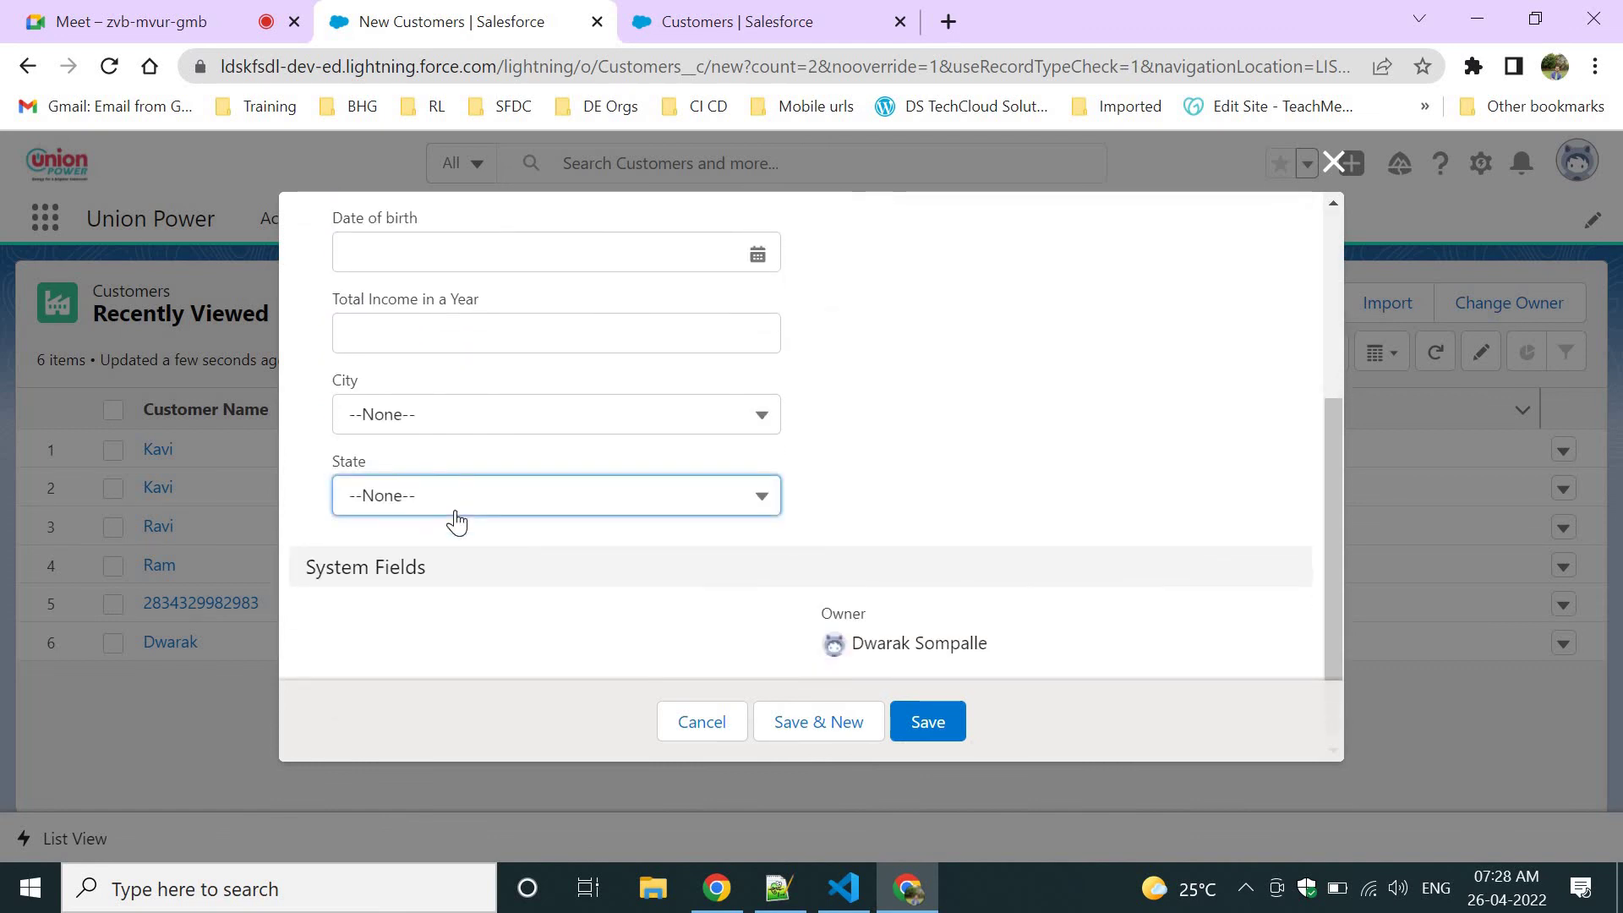
{"action": "left_click", "coordinate": [395, 630]}
{"action": "left_click", "coordinate": [435, 427]}
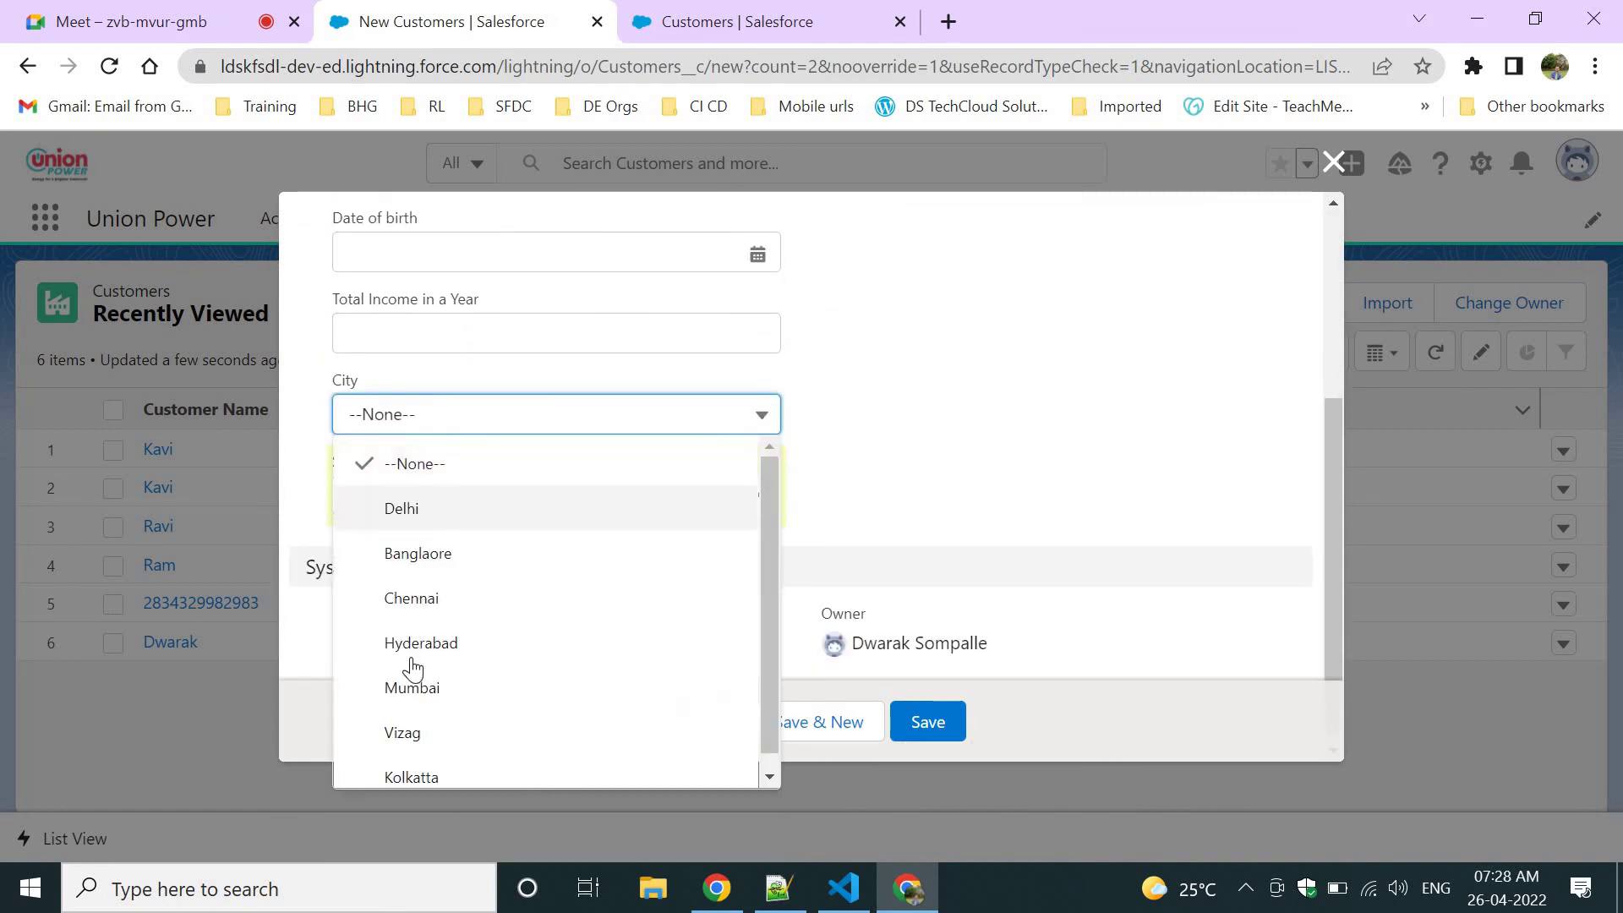
{"action": "left_click", "coordinate": [1046, 489]}
{"action": "left_click", "coordinate": [495, 503]}
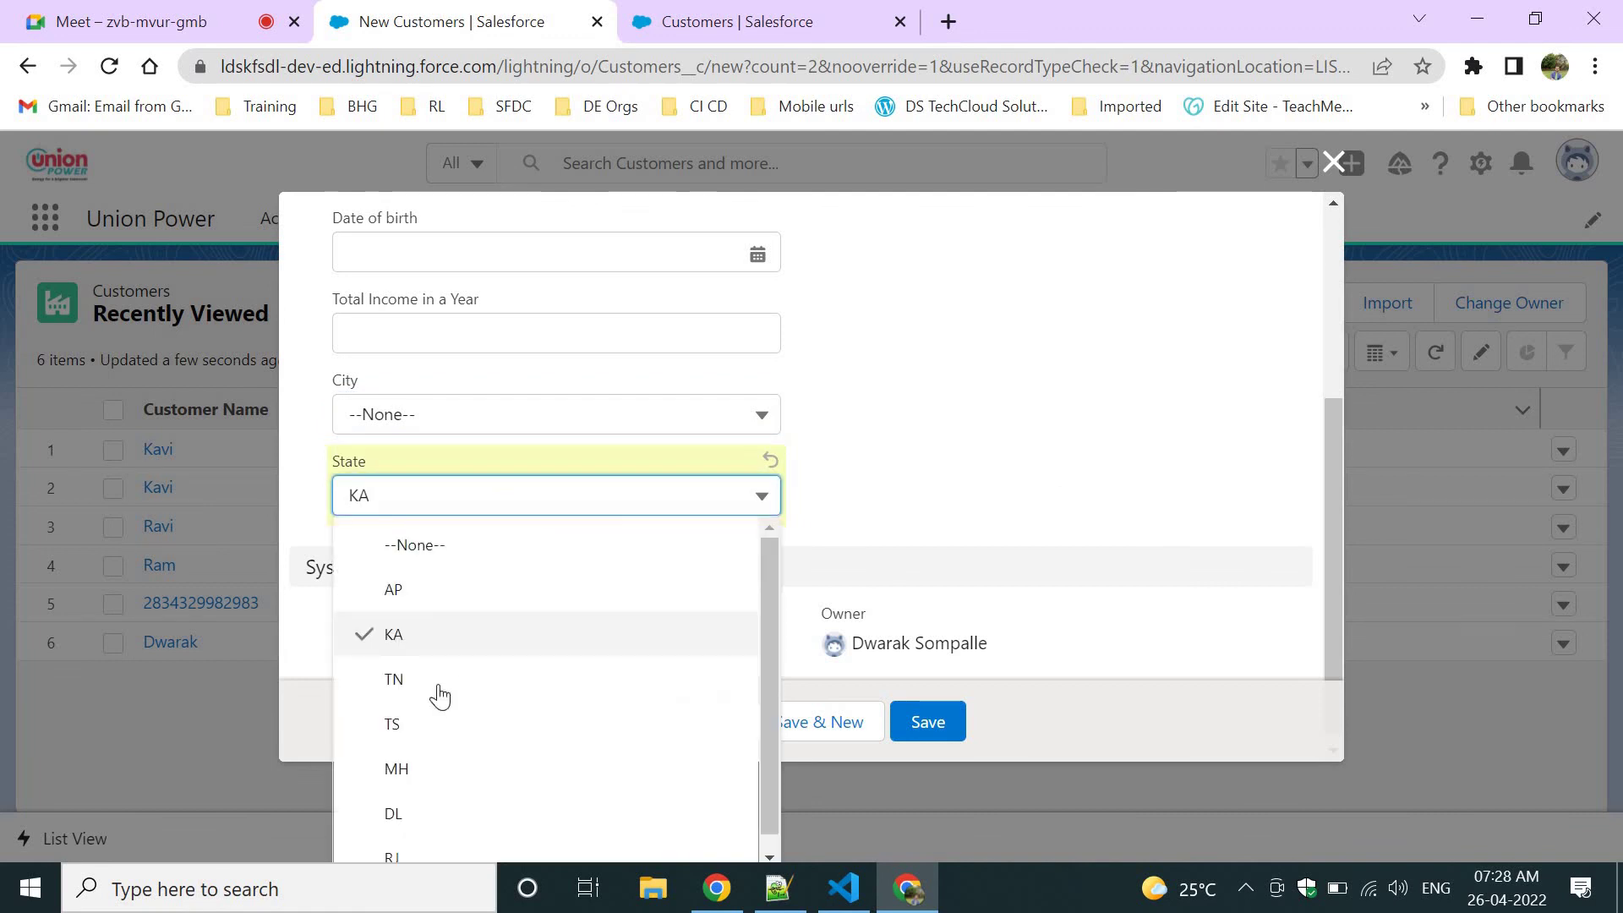
{"action": "left_click", "coordinate": [400, 634]}
Try Vizag, Banglaore and Delhi as the City under KA, leaving City at Vizag.
{"action": "left_click", "coordinate": [362, 418]}
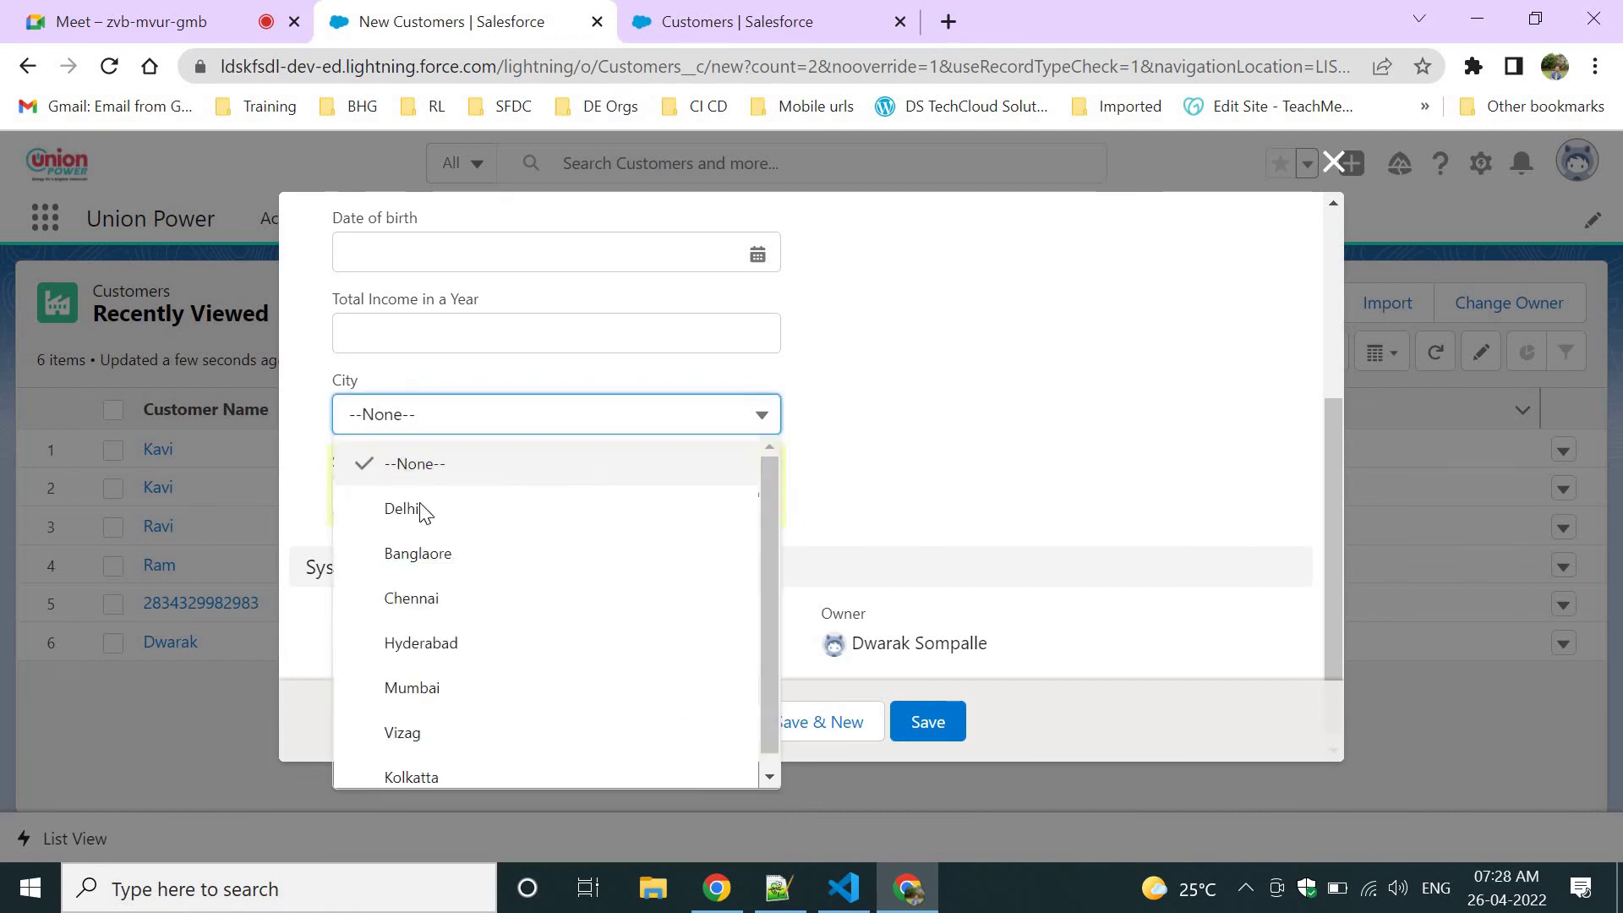
{"action": "left_click", "coordinate": [414, 717]}
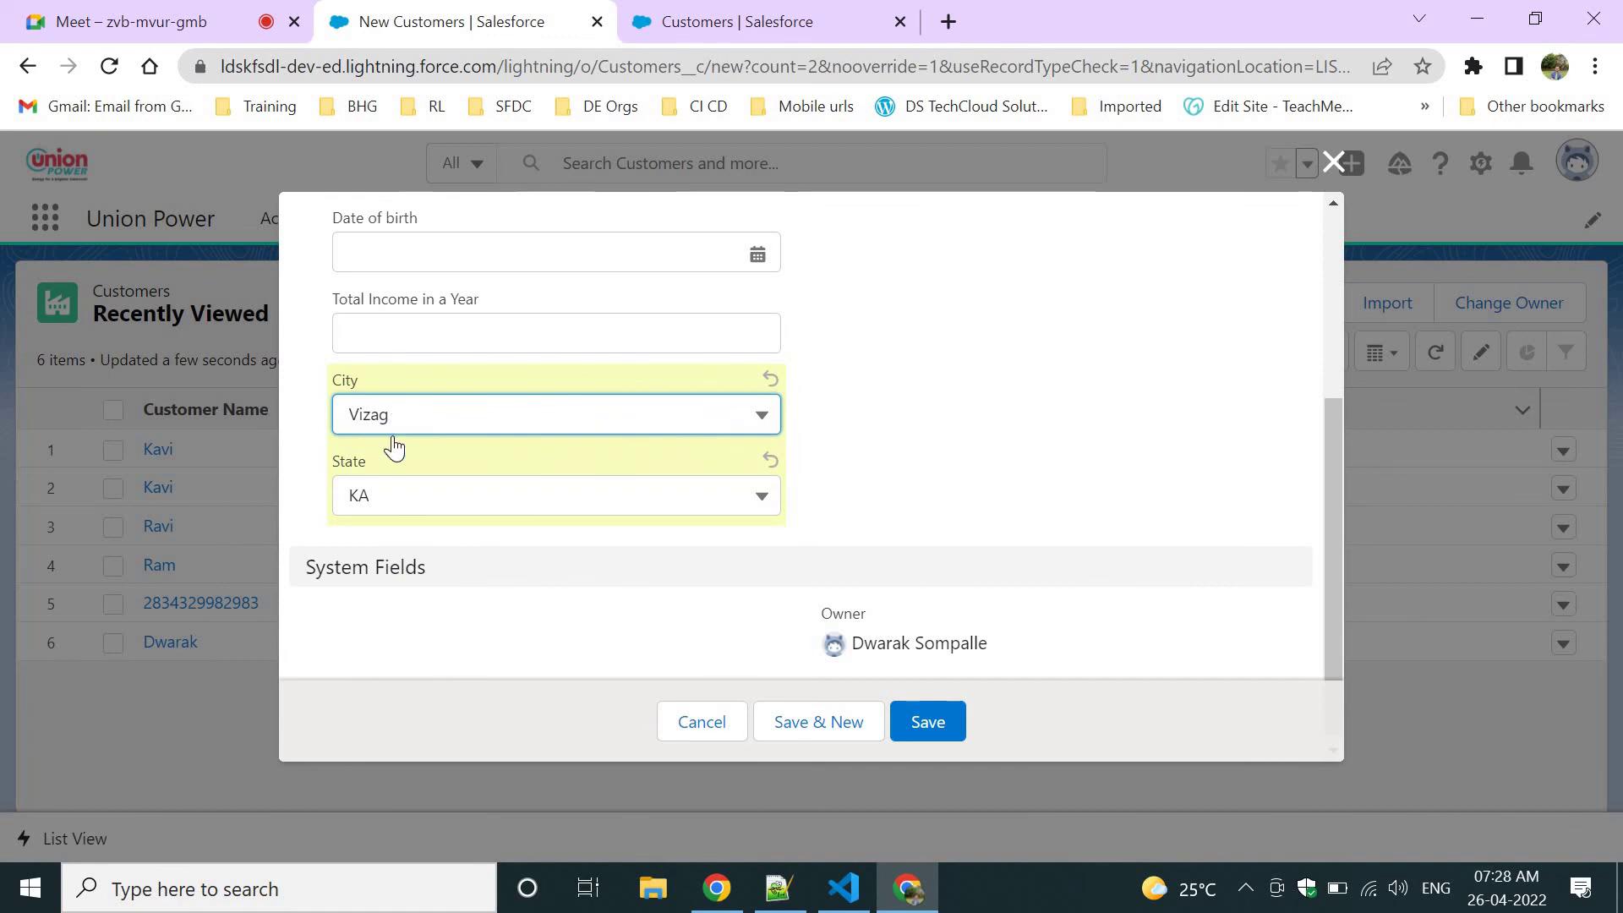
{"action": "left_click", "coordinate": [391, 422]}
{"action": "left_click", "coordinate": [422, 553]}
{"action": "left_click", "coordinate": [476, 413]}
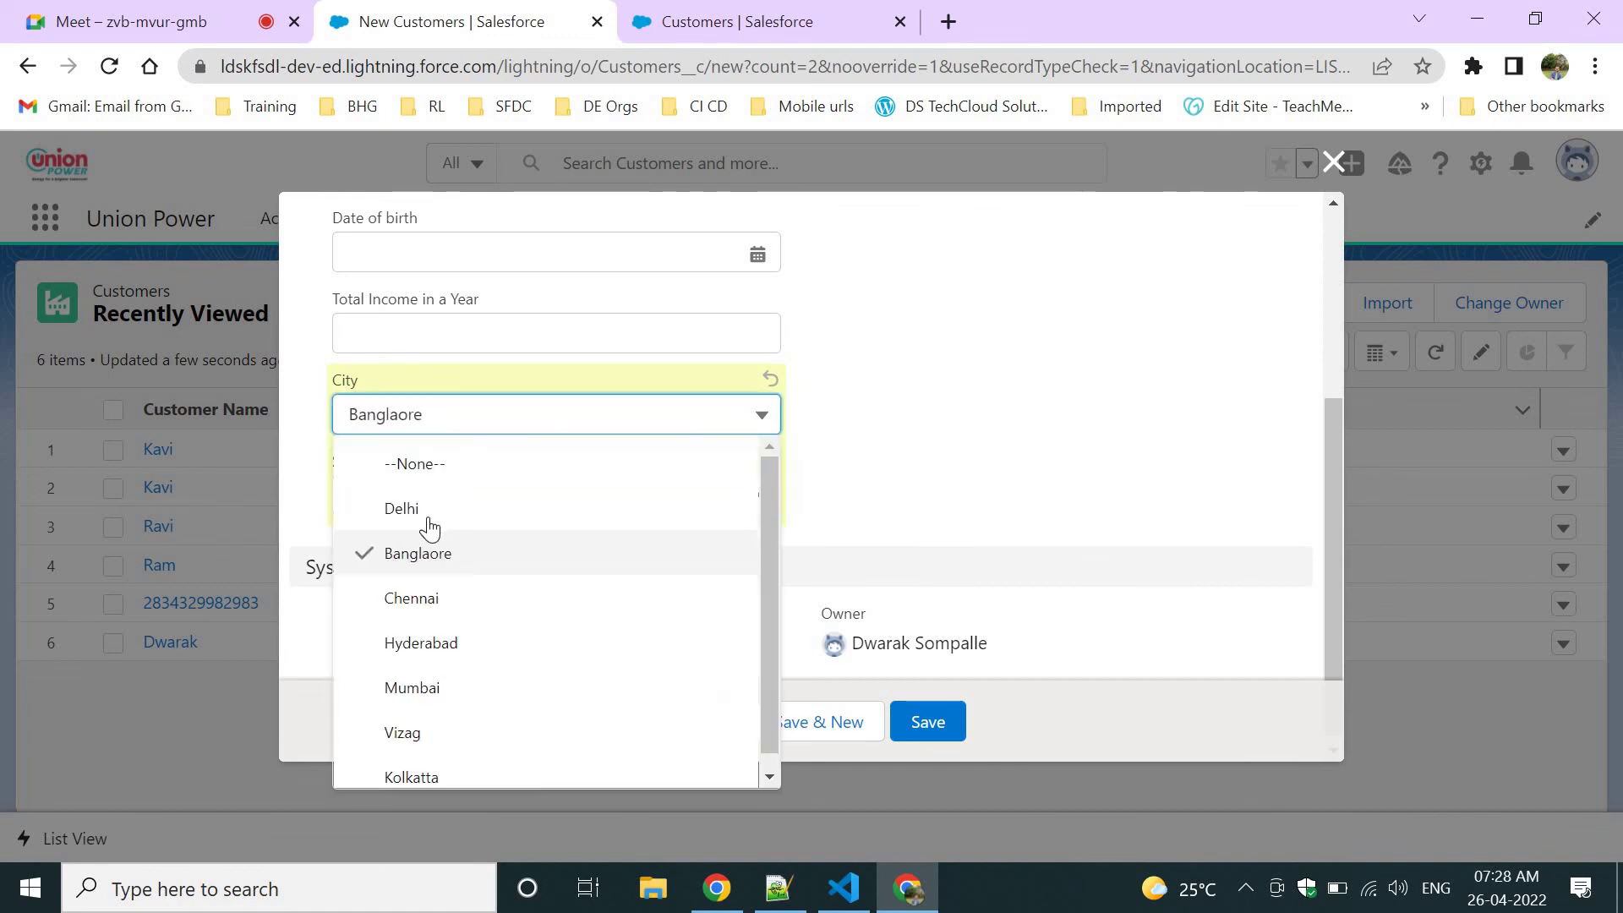
{"action": "left_click", "coordinate": [478, 510]}
{"action": "left_click_drag", "start_coordinate": [330, 459], "coordinate": [388, 470]}
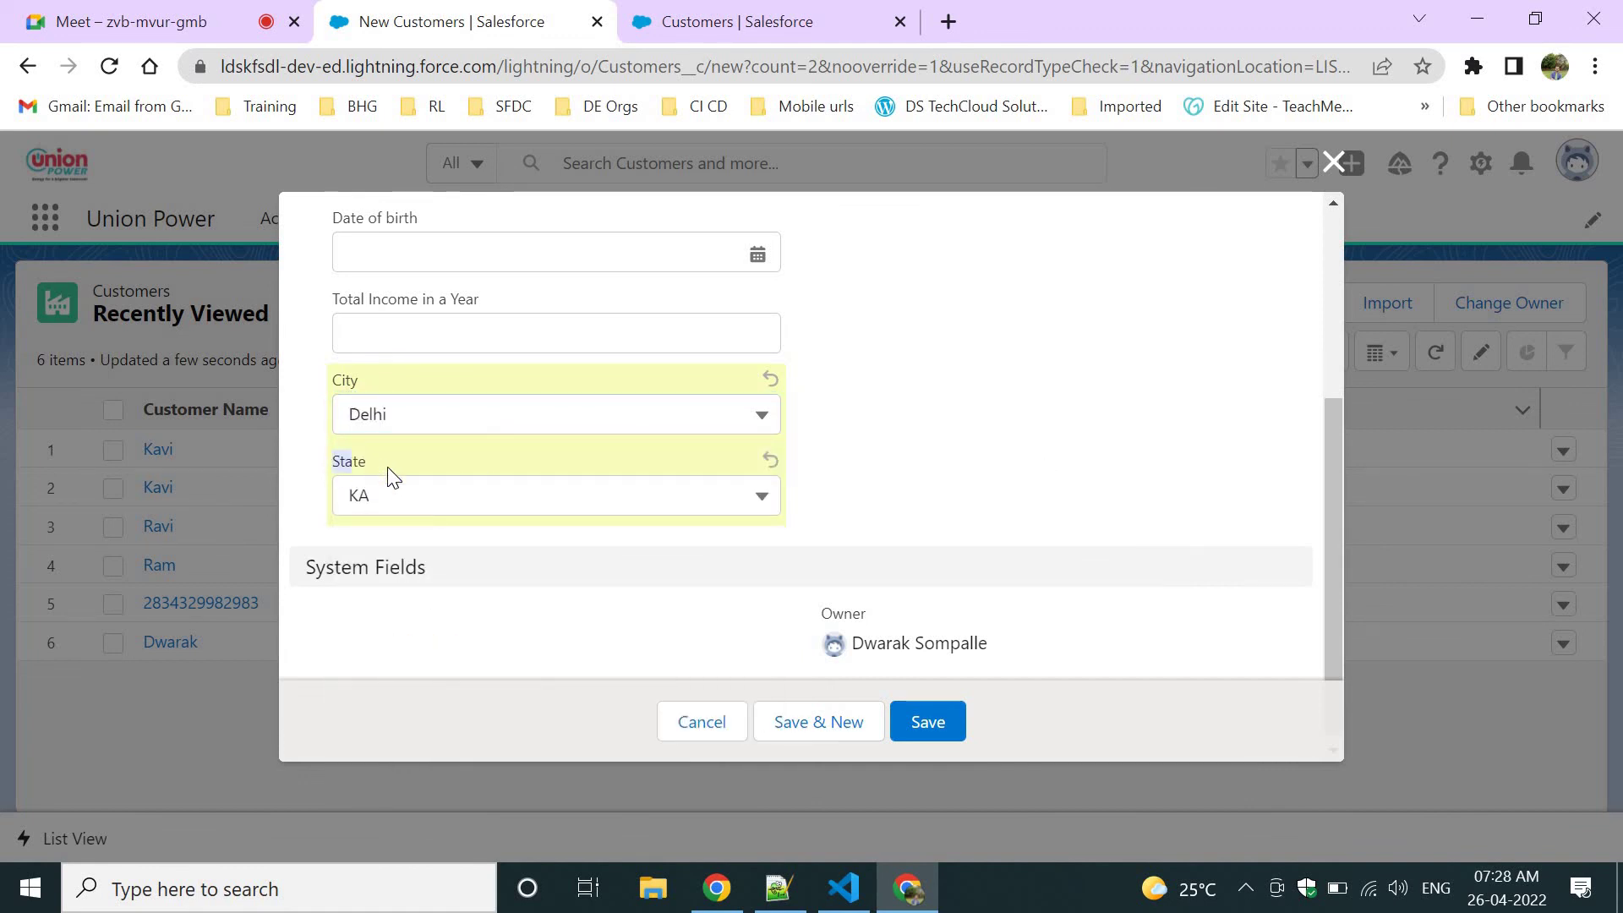
{"action": "left_click", "coordinate": [390, 413]}
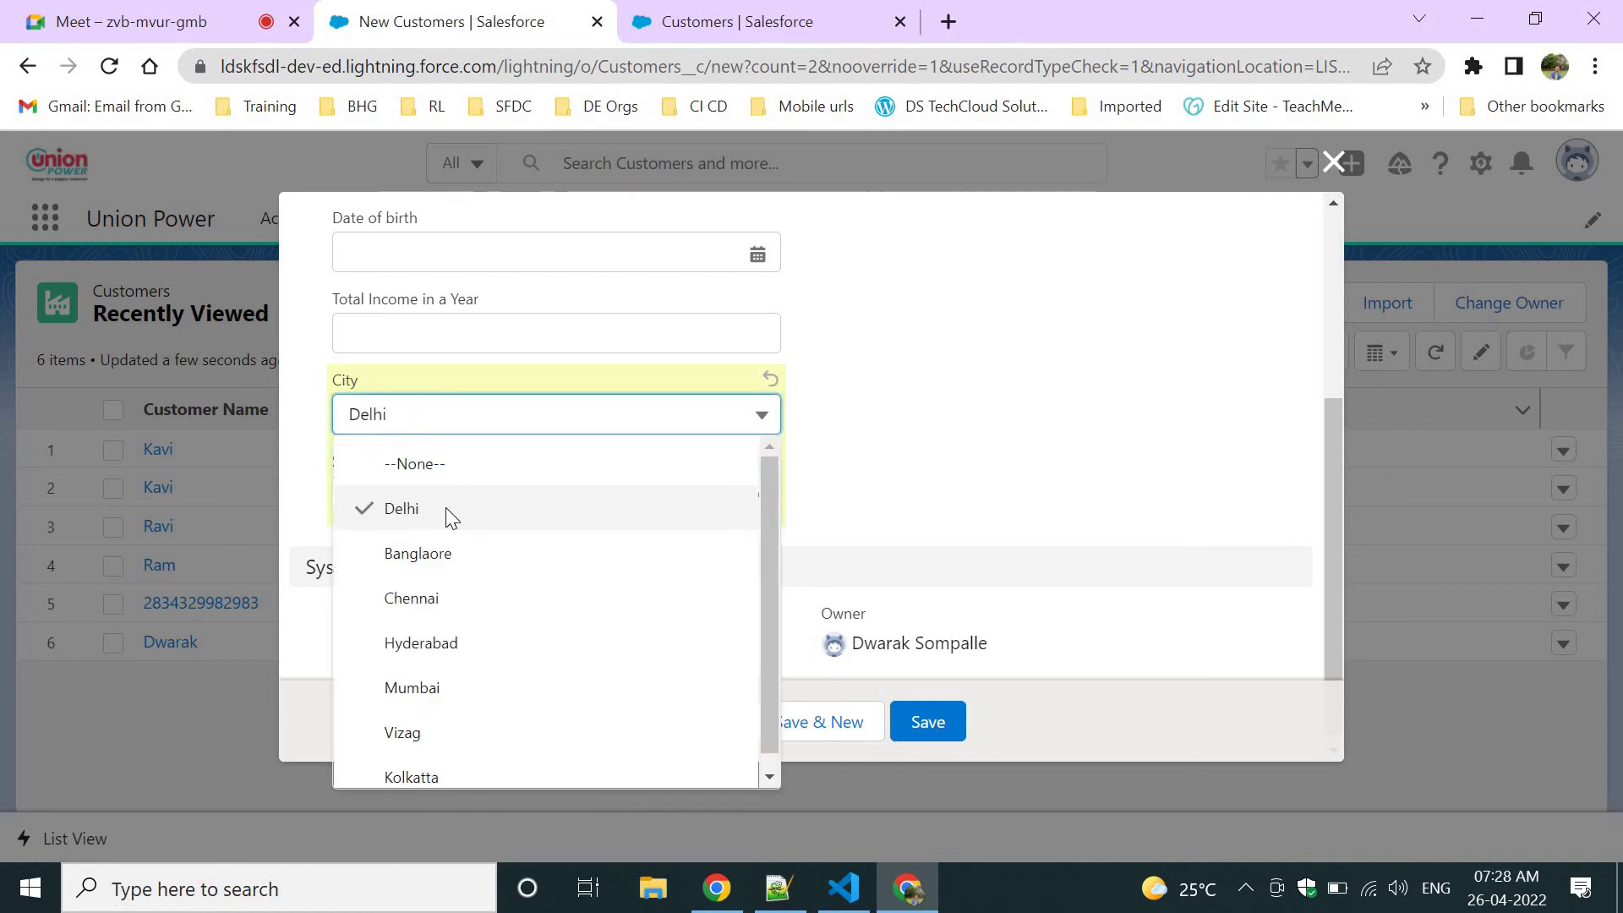
{"action": "left_click", "coordinate": [423, 740]}
{"action": "left_click", "coordinate": [970, 448]}
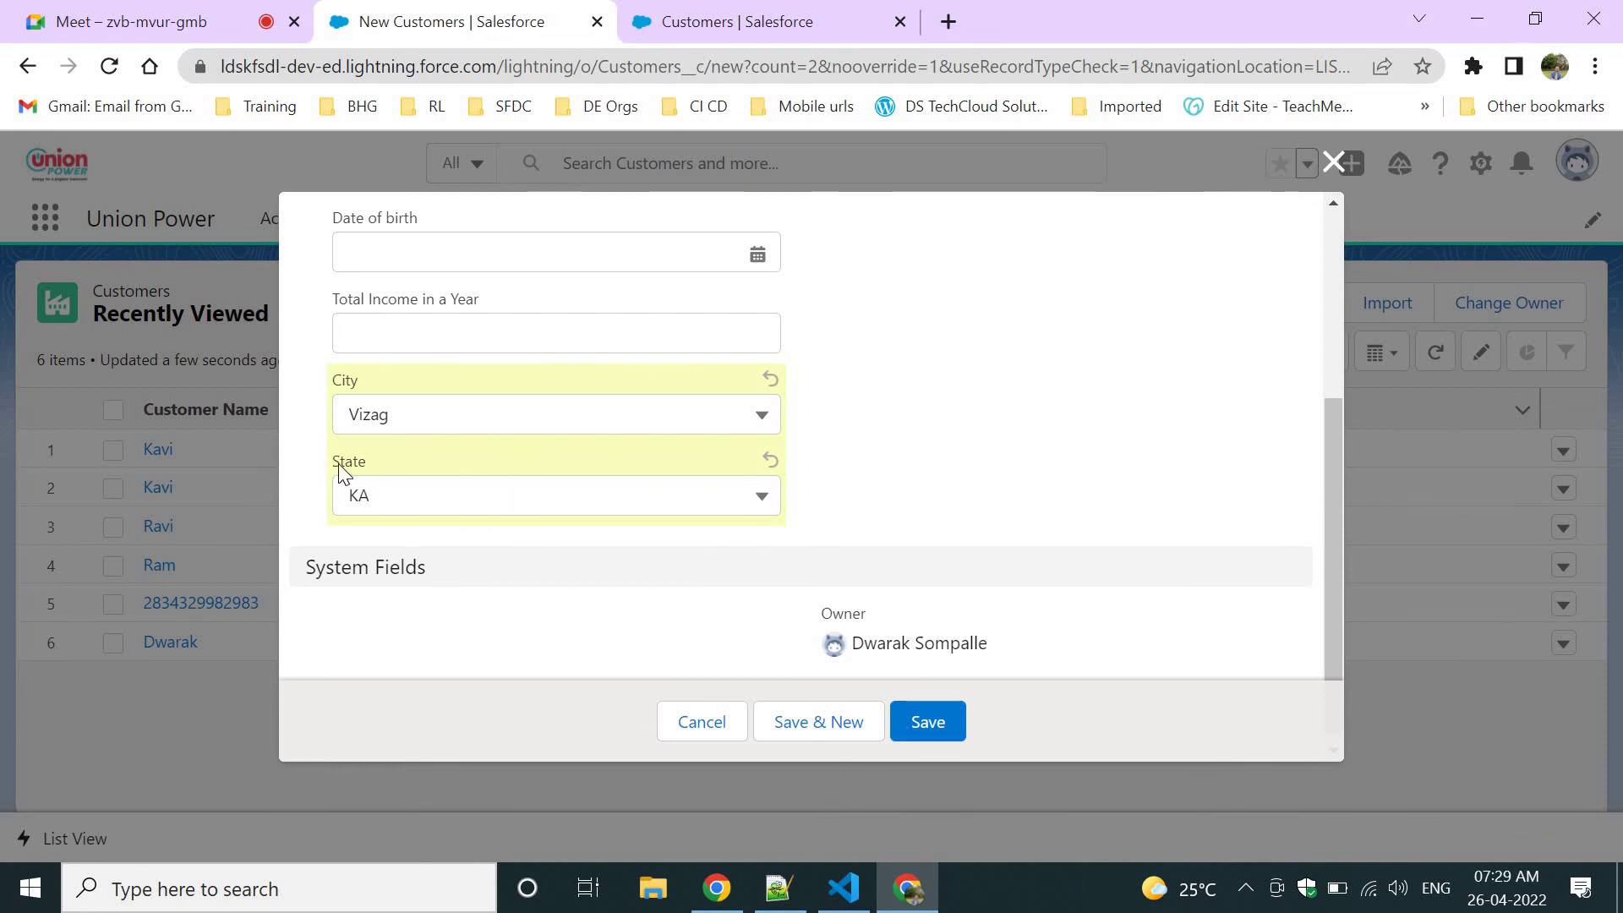
{"action": "left_click", "coordinate": [356, 377]}
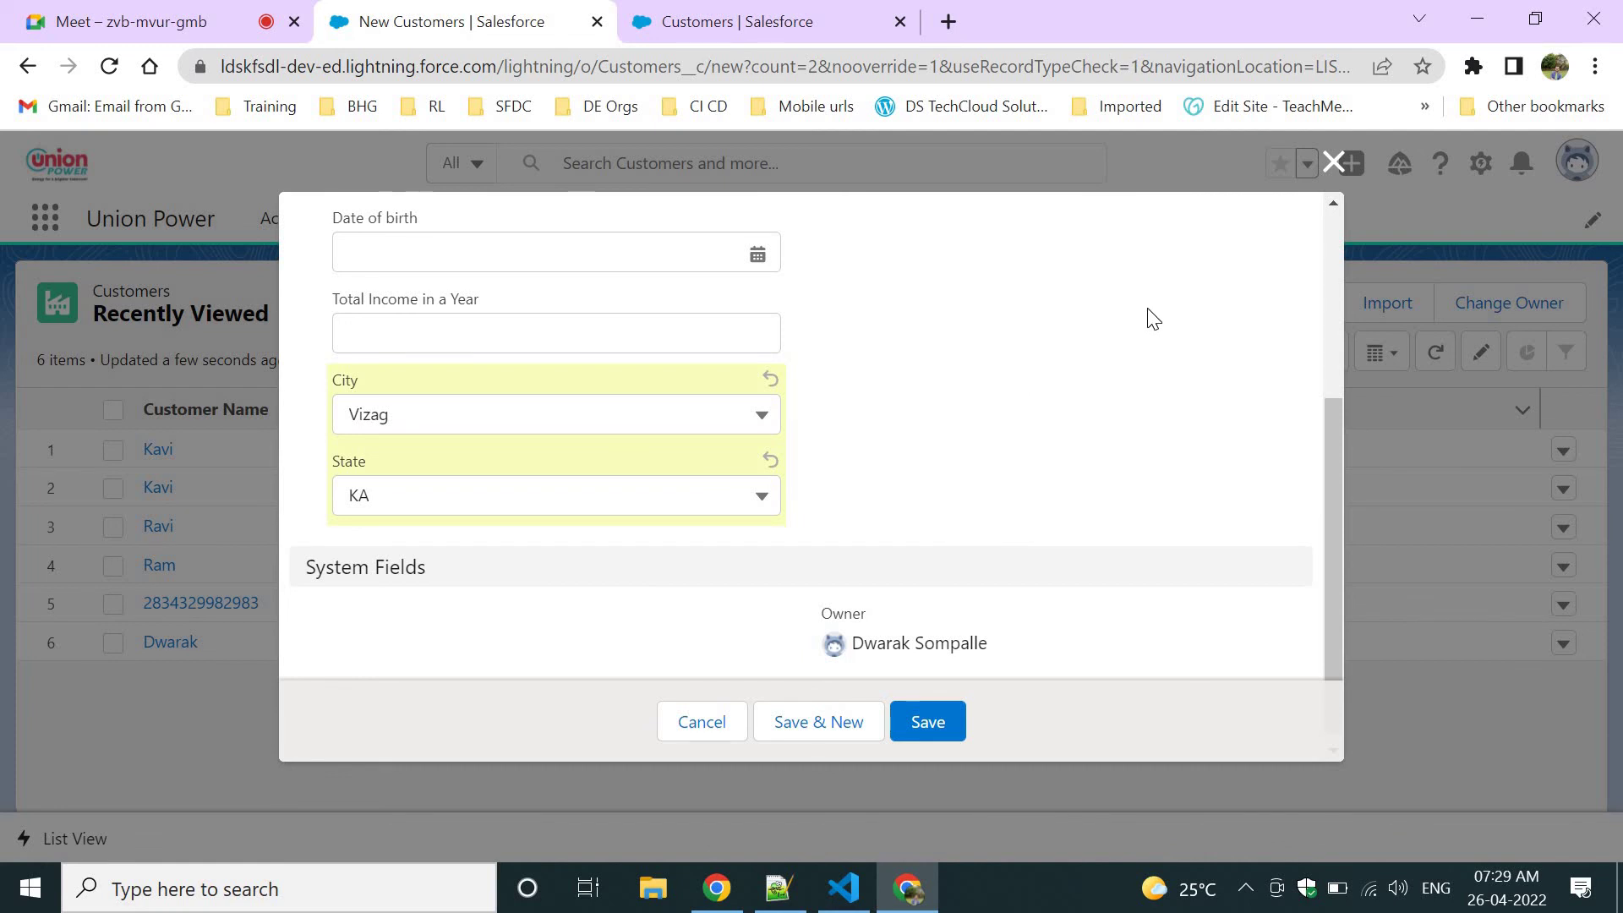
Discard the new customer form and start a new field dependency for Customers.
{"action": "left_click", "coordinate": [1332, 161]}
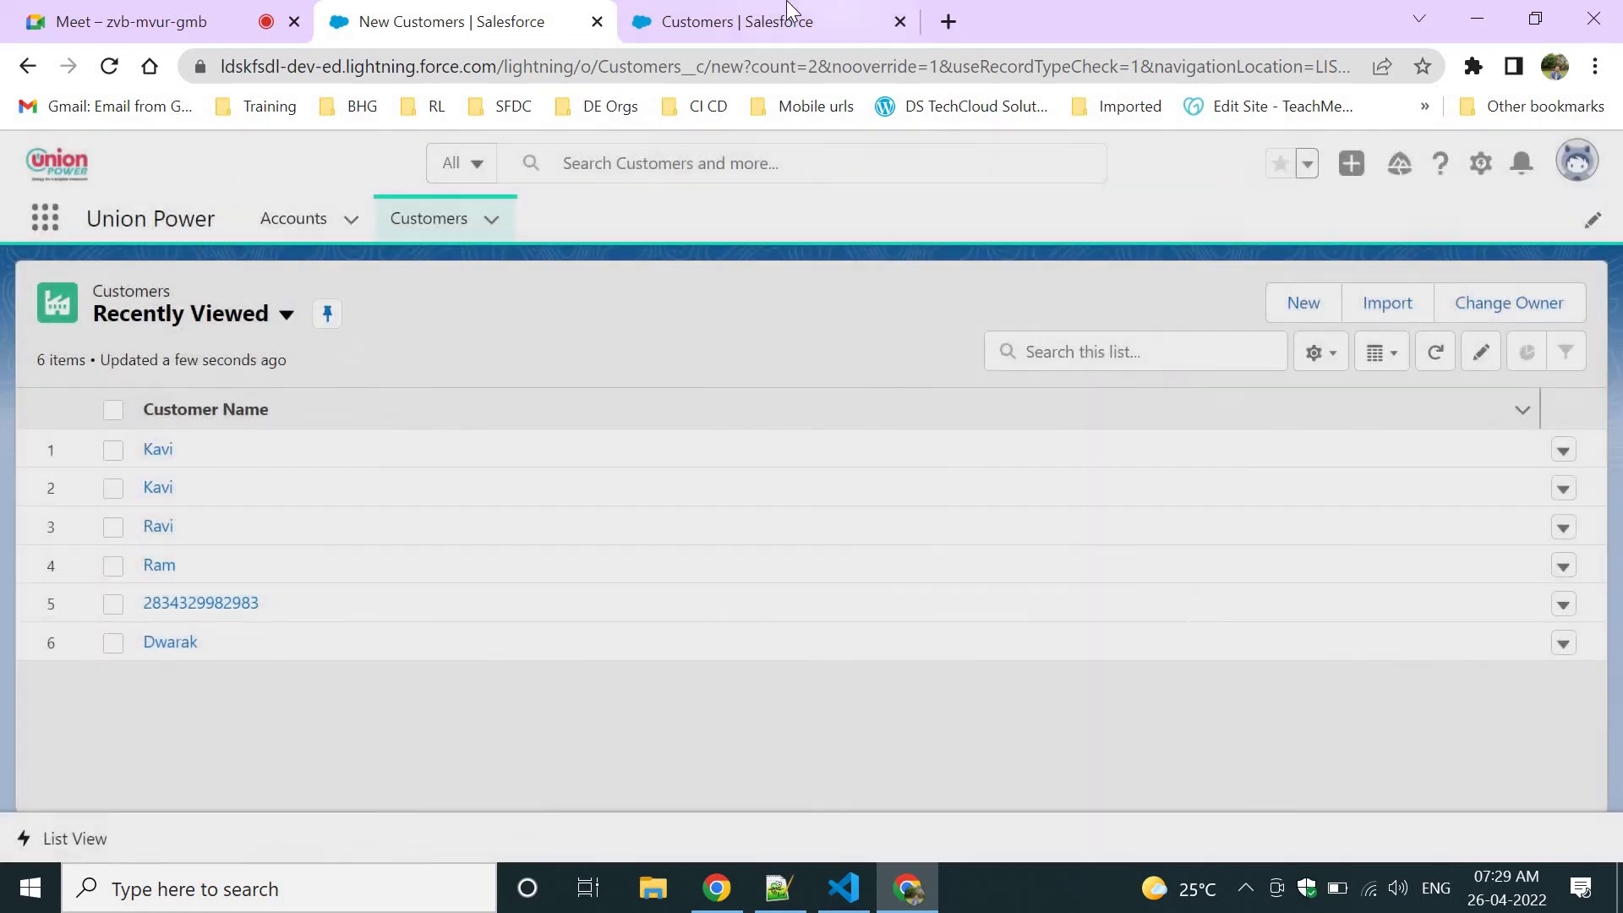
{"action": "left_click", "coordinate": [735, 21]}
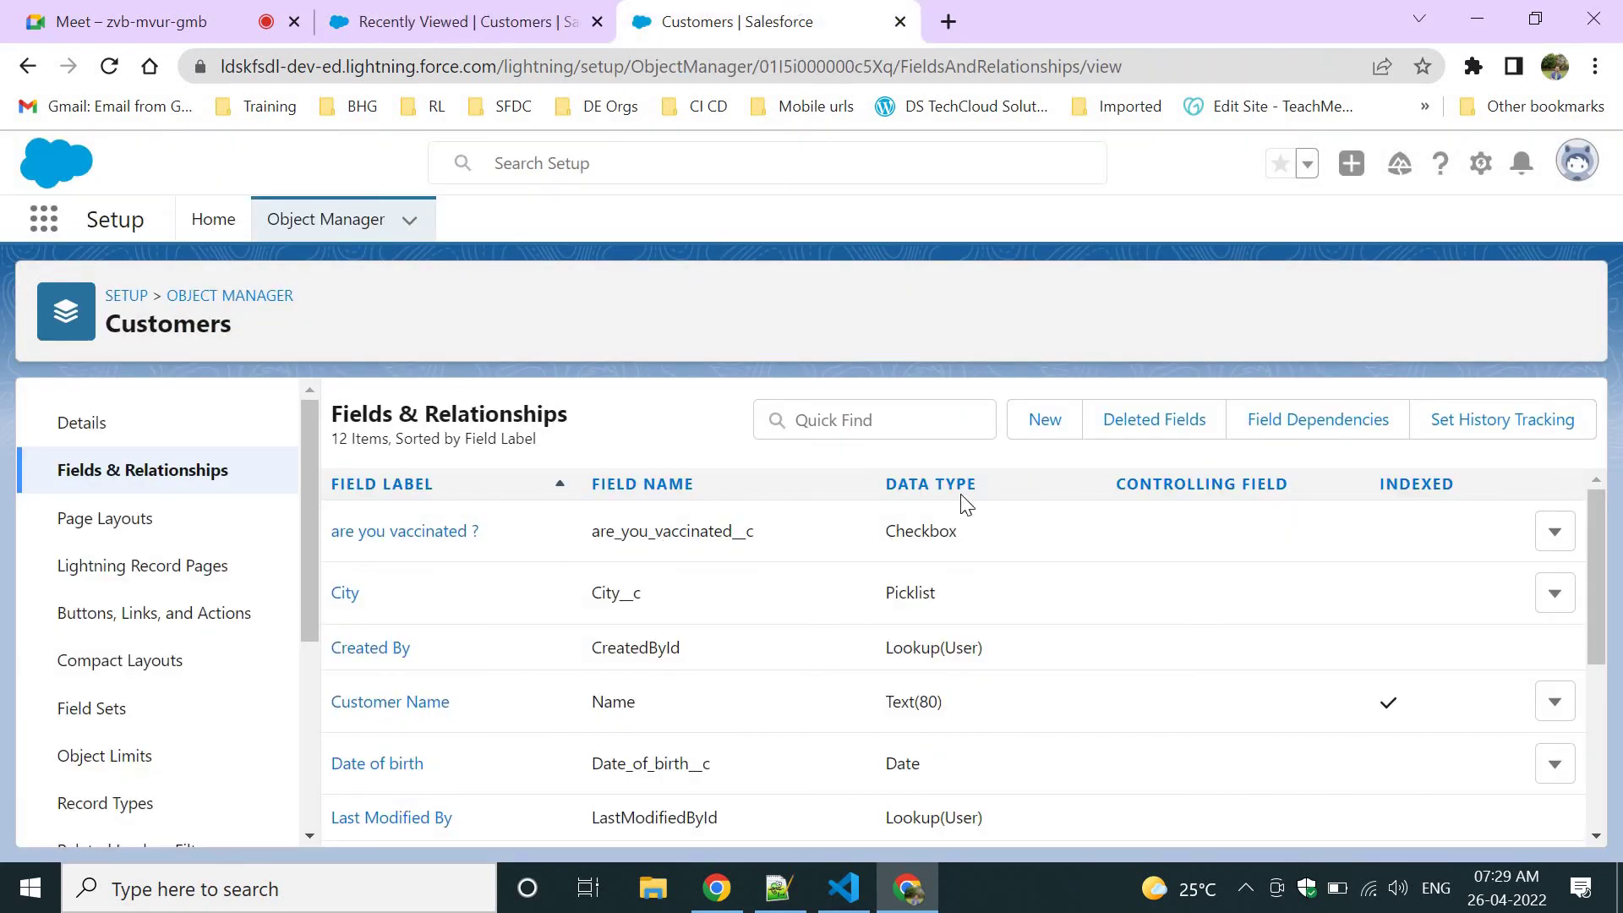
{"action": "left_click", "coordinate": [1300, 426]}
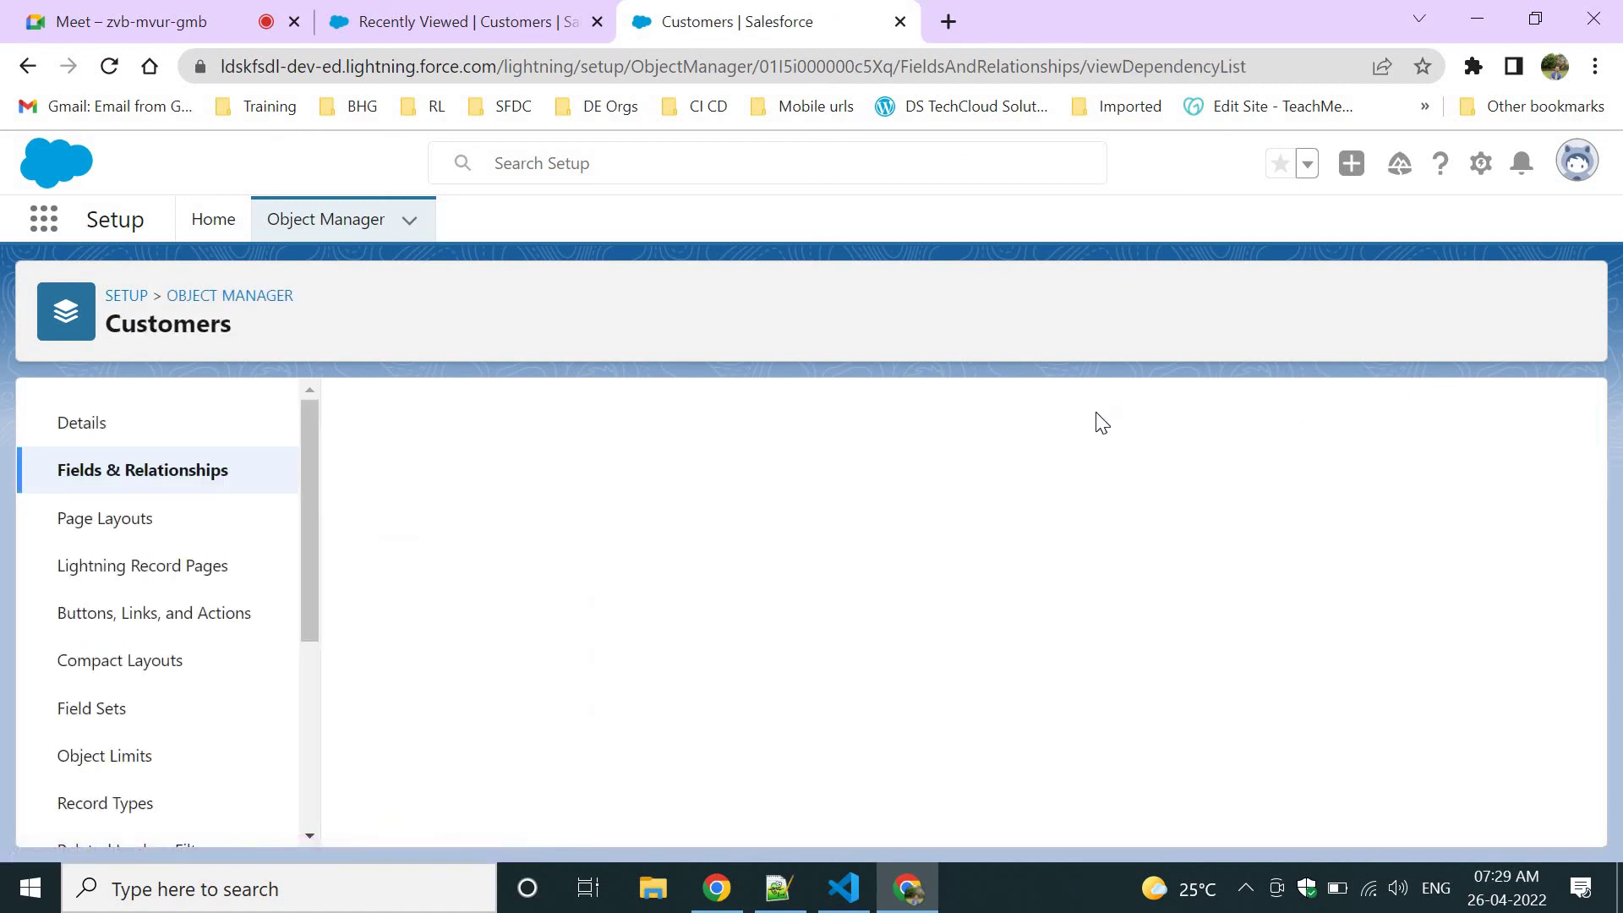
{"action": "left_click", "coordinate": [751, 532]}
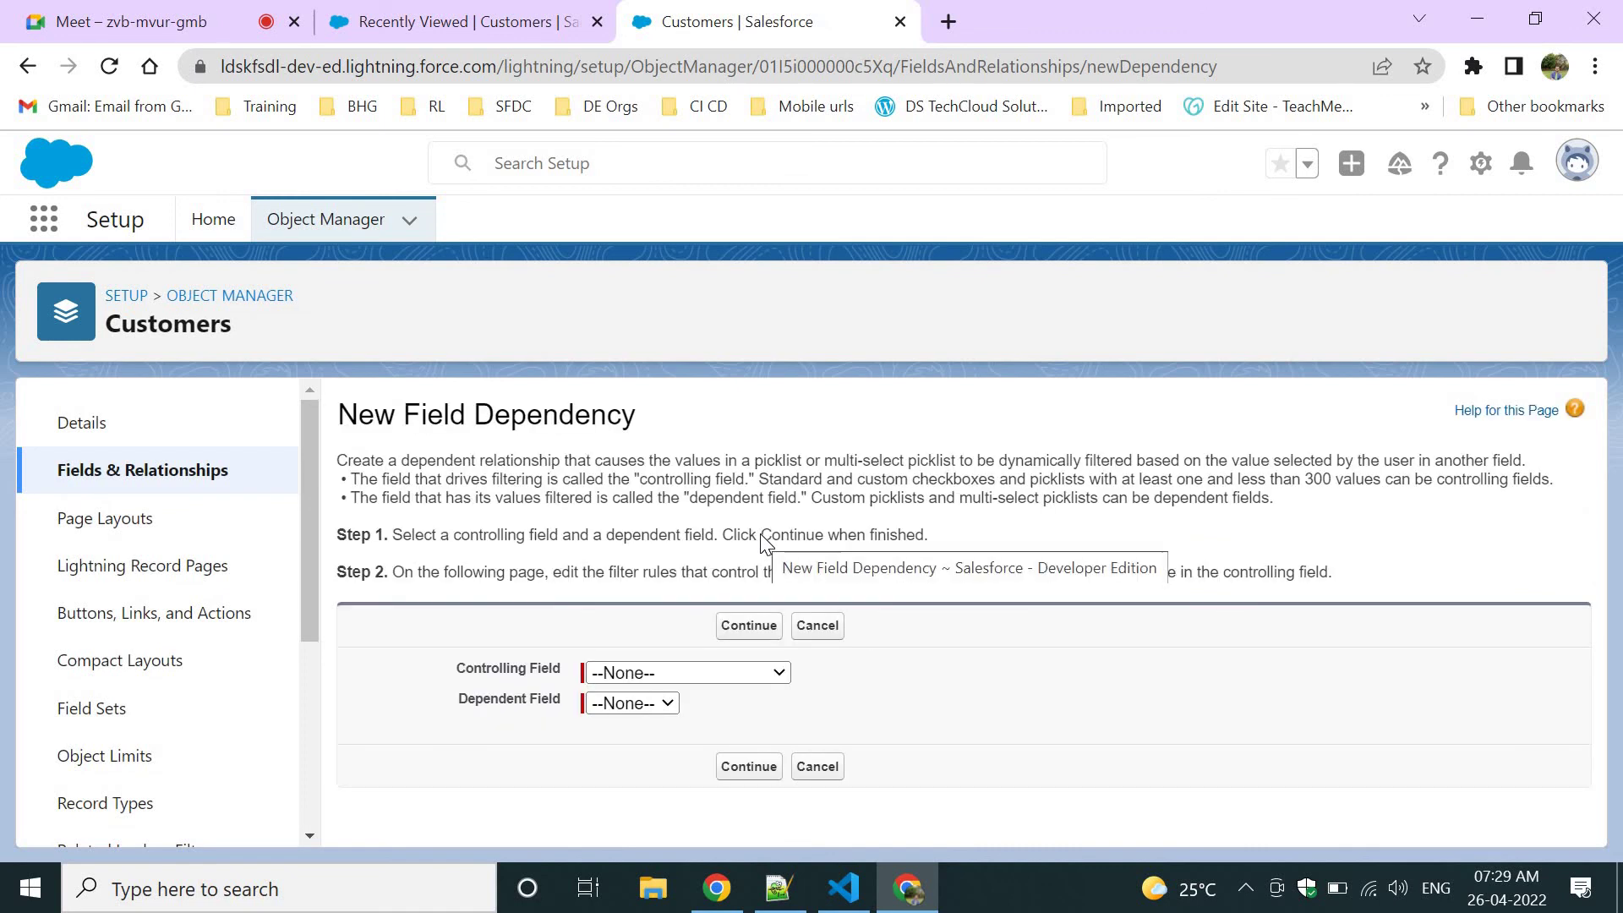
Set State as the controlling field and City as the dependent field, then continue.
{"action": "triple_click", "coordinate": [491, 669]}
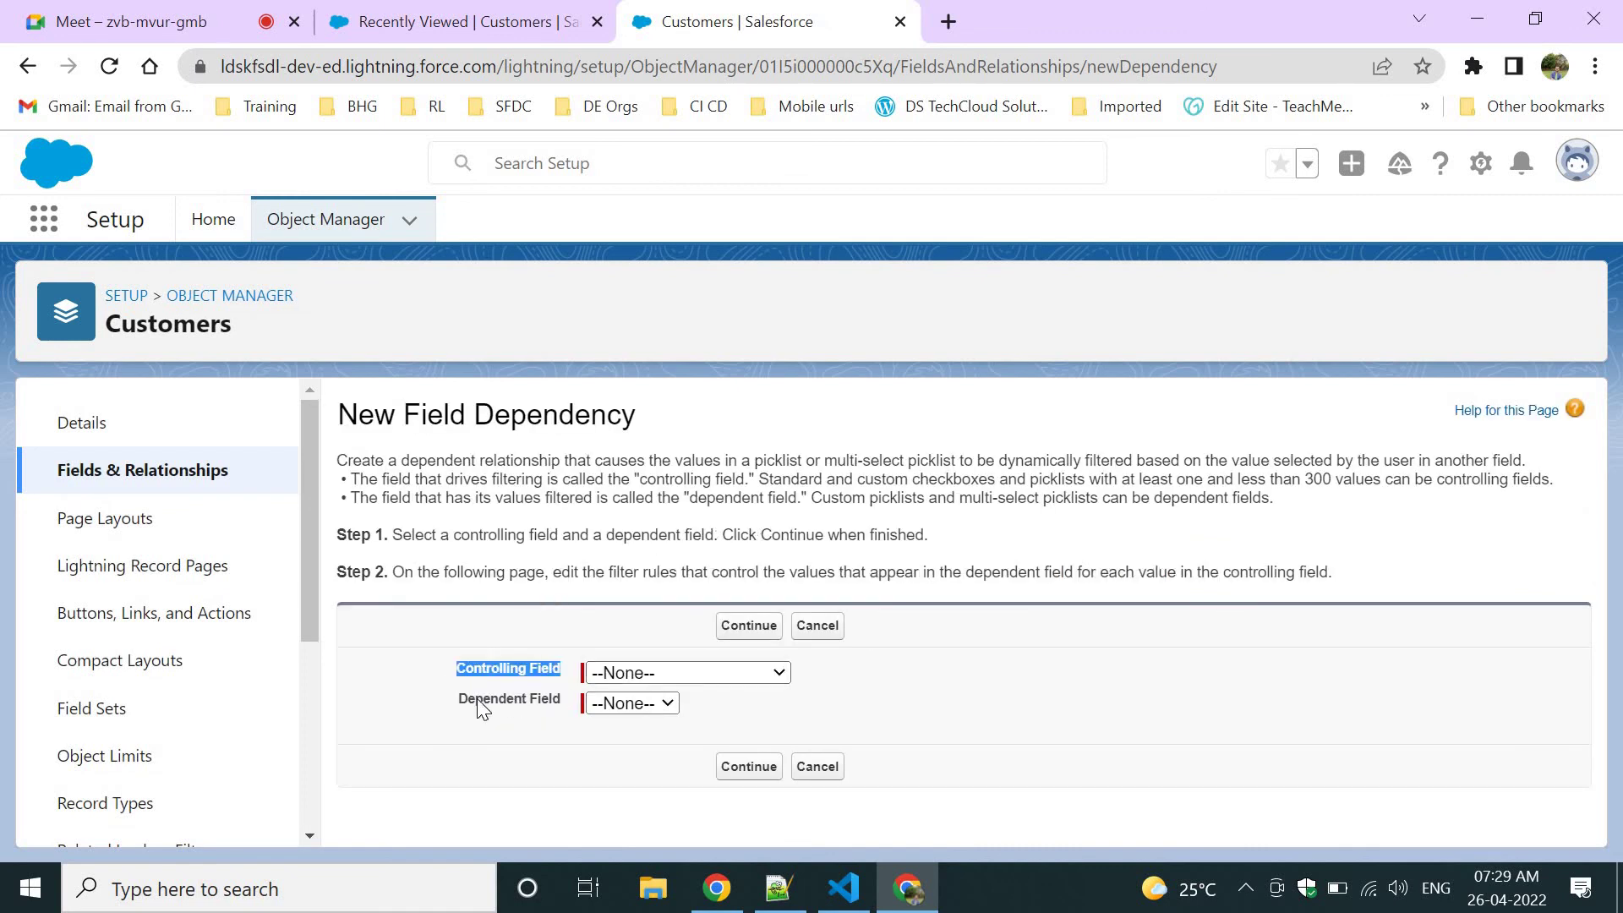
{"action": "triple_click", "coordinate": [491, 698]}
{"action": "left_click", "coordinate": [650, 673]}
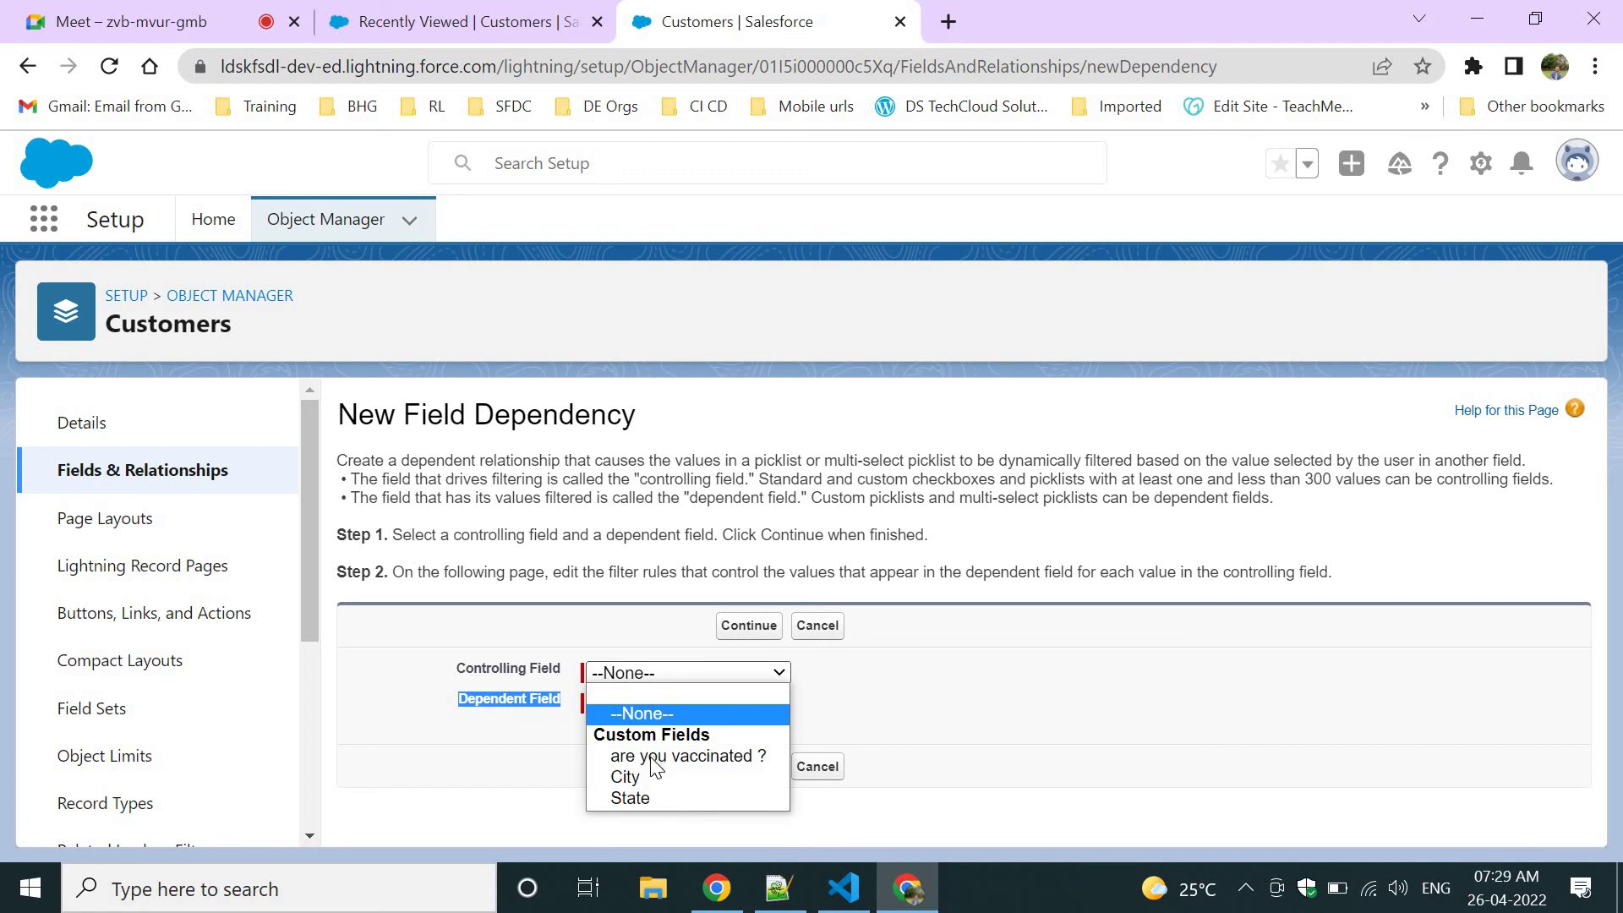
{"action": "left_click", "coordinate": [639, 798]}
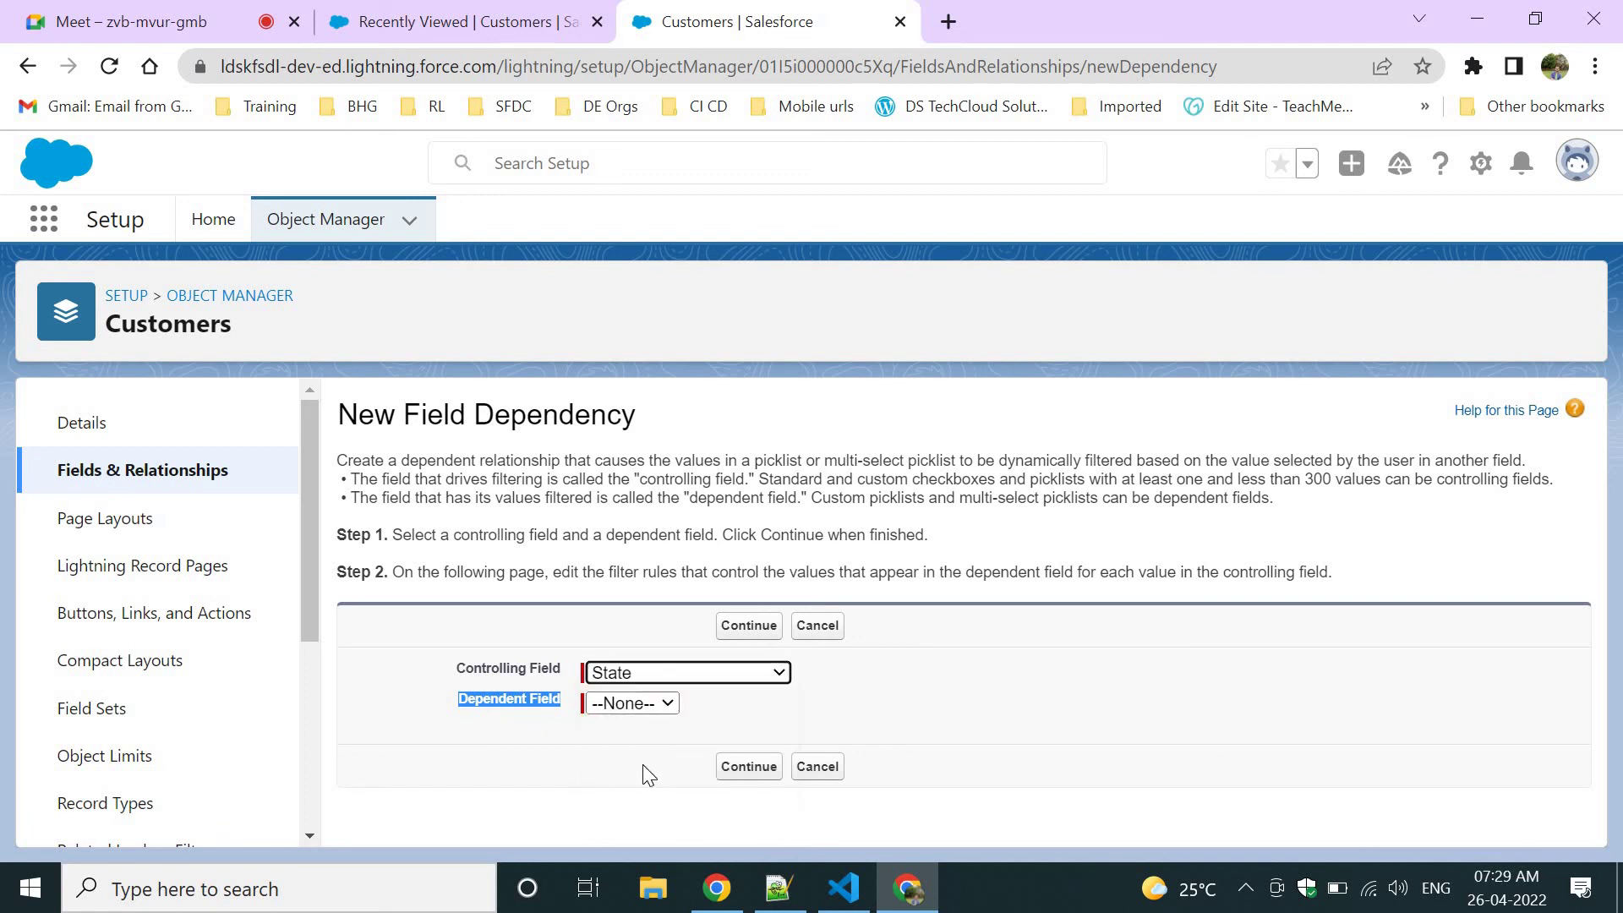
{"action": "left_click", "coordinate": [614, 708]}
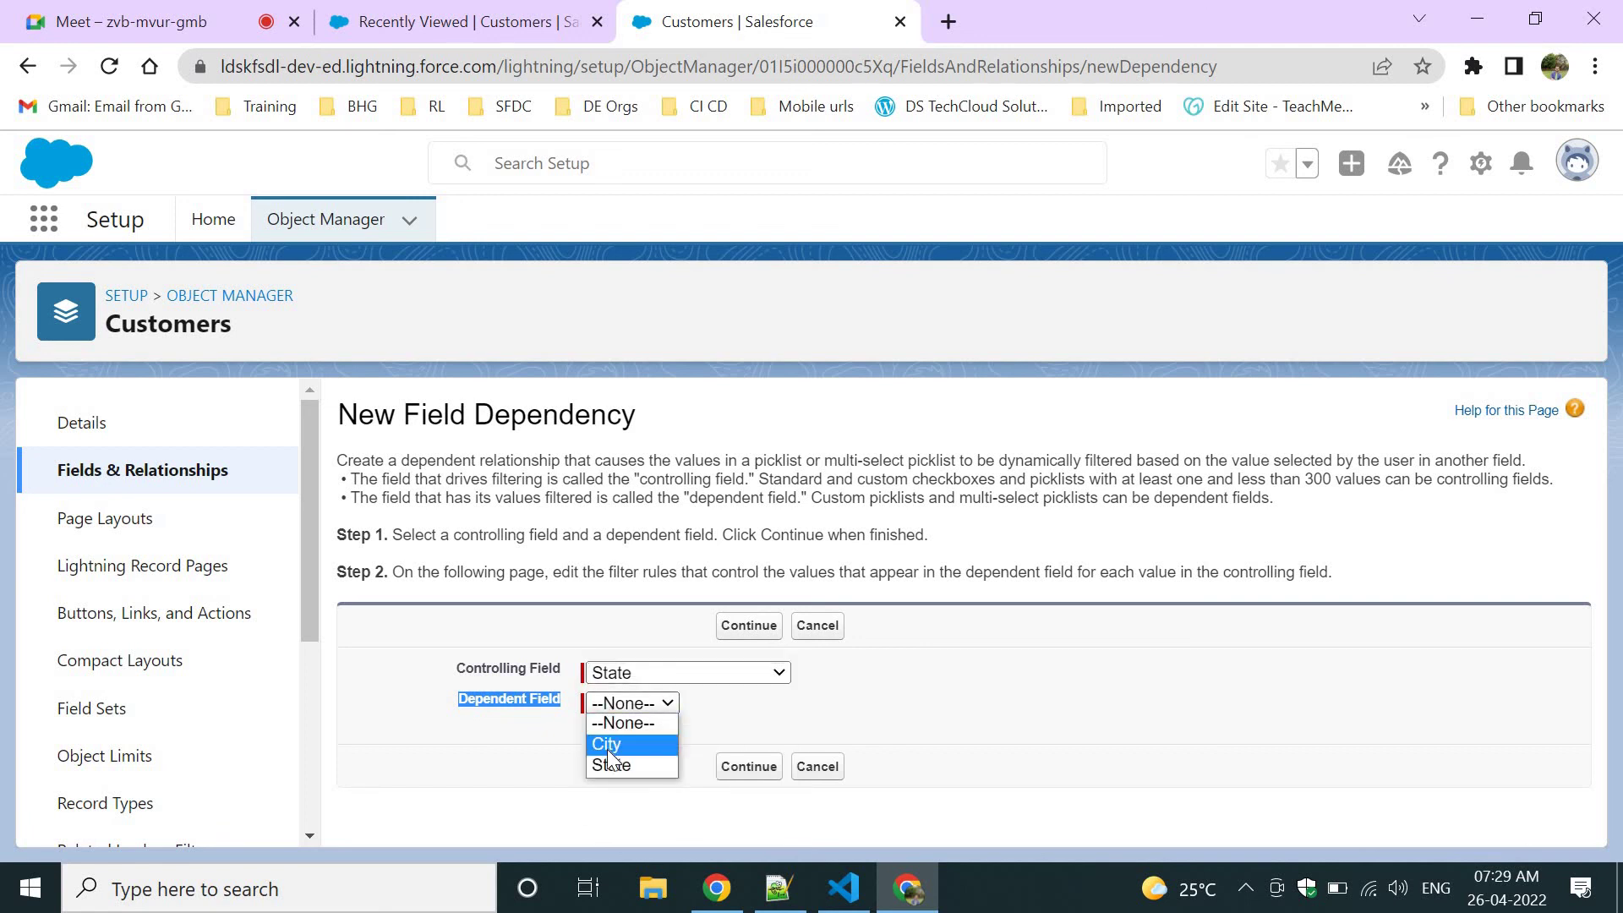
{"action": "left_click", "coordinate": [604, 743]}
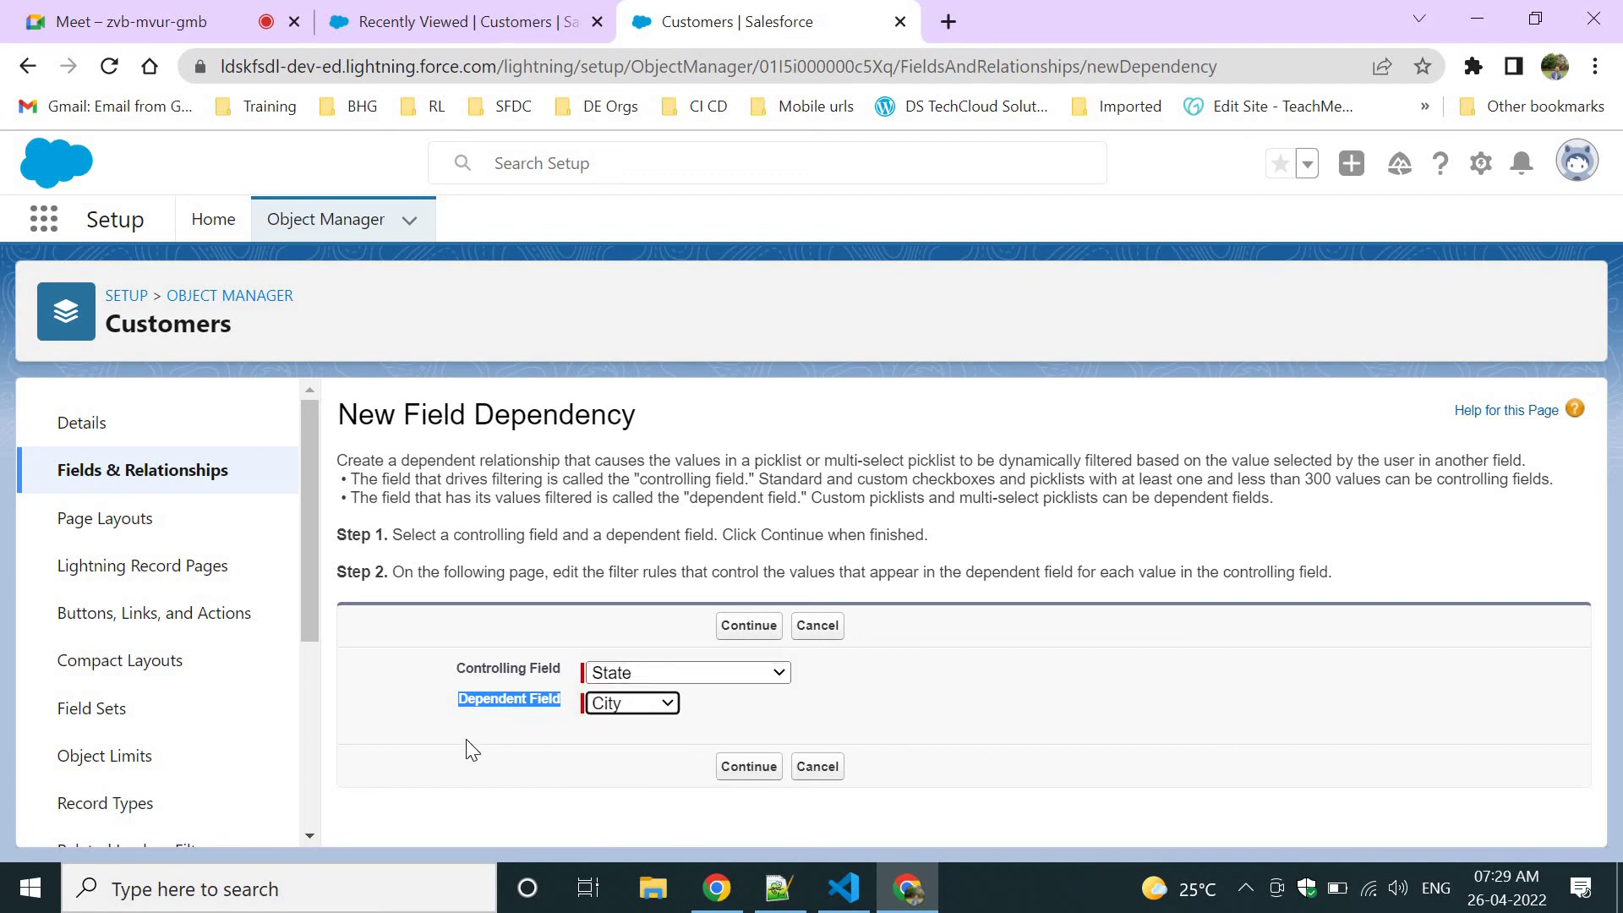
{"action": "left_click", "coordinate": [727, 774]}
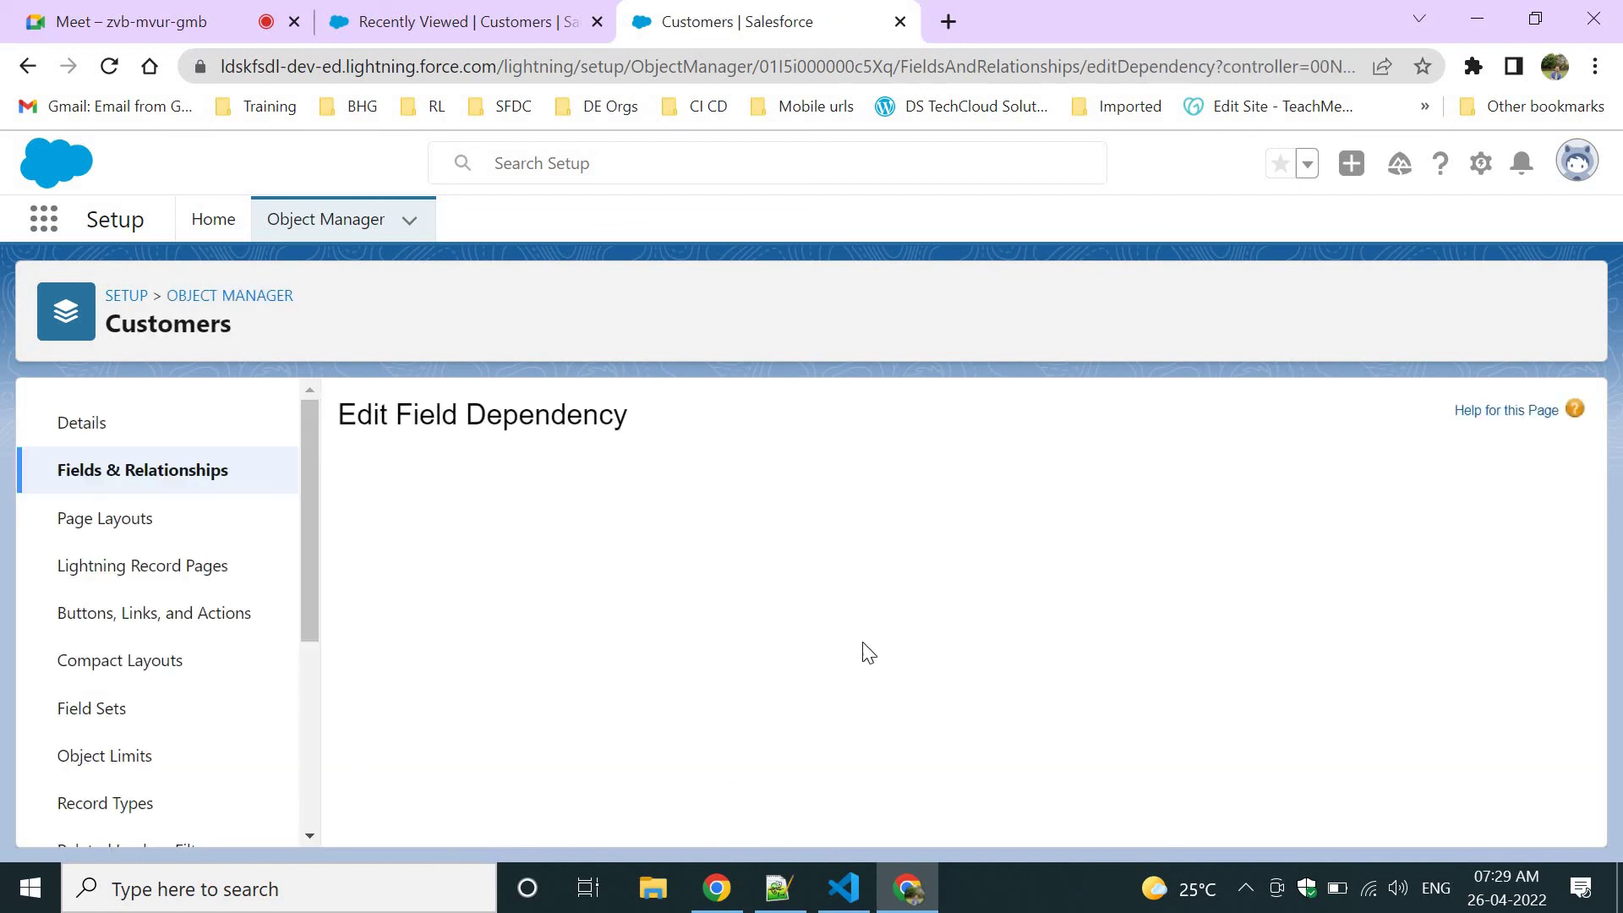
Include Vizag for AP, Banglaore for KA, Chennai for TN, Hyderabad for TS, Mumbai for MH.
{"action": "scroll", "coordinate": [798, 645], "scroll_direction": "down", "scroll_amount": 3}
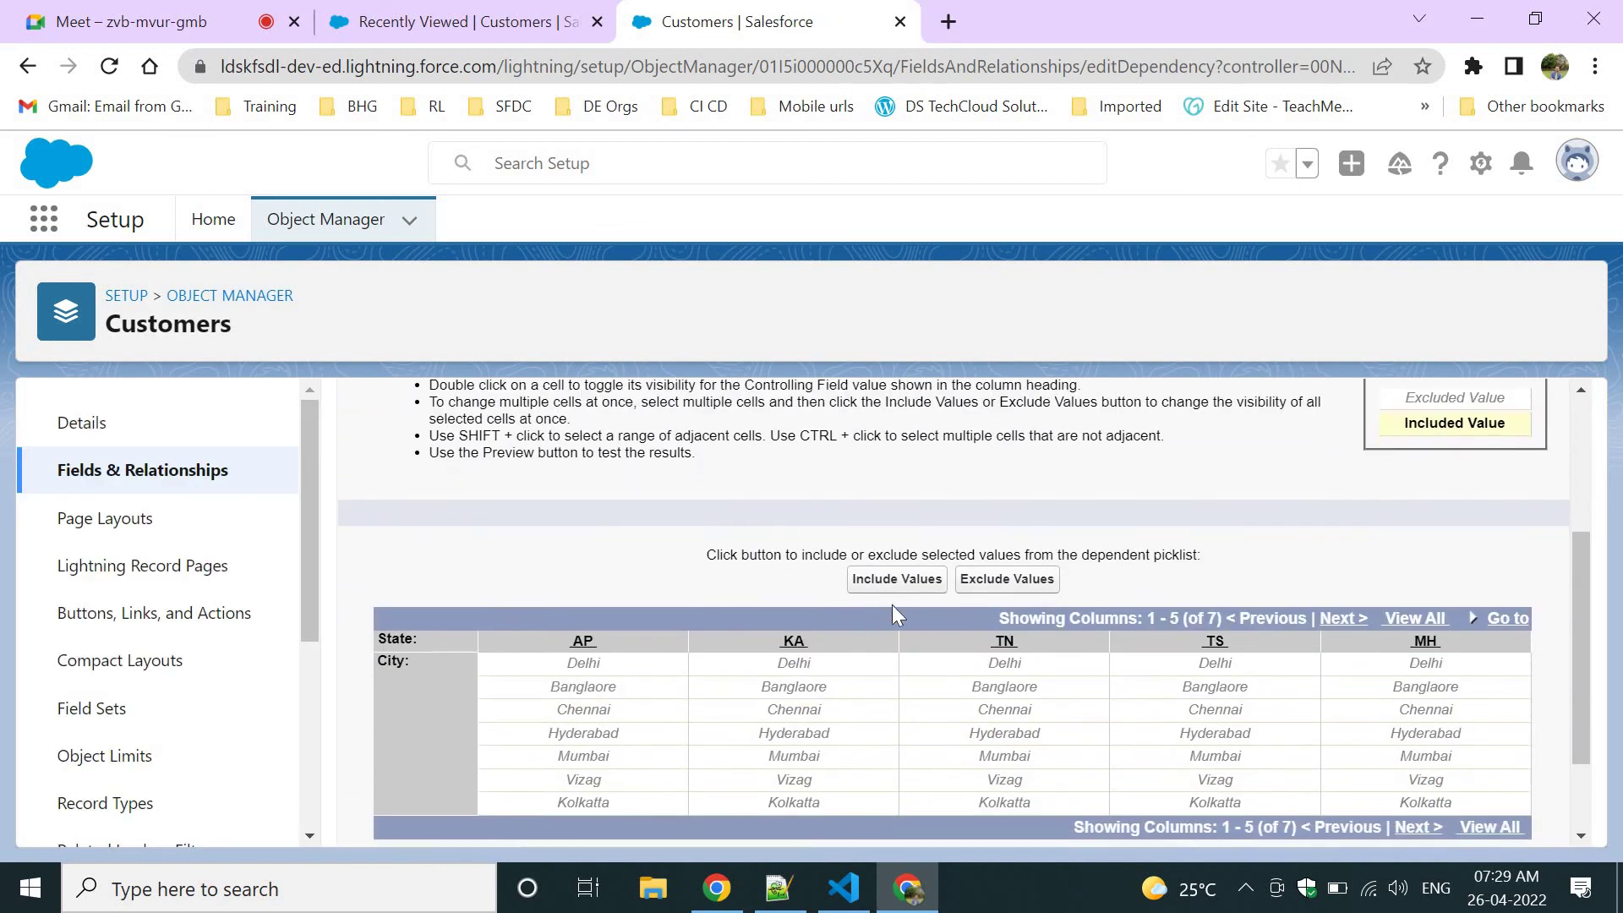
{"action": "scroll", "coordinate": [843, 628], "scroll_direction": "down", "scroll_amount": 2}
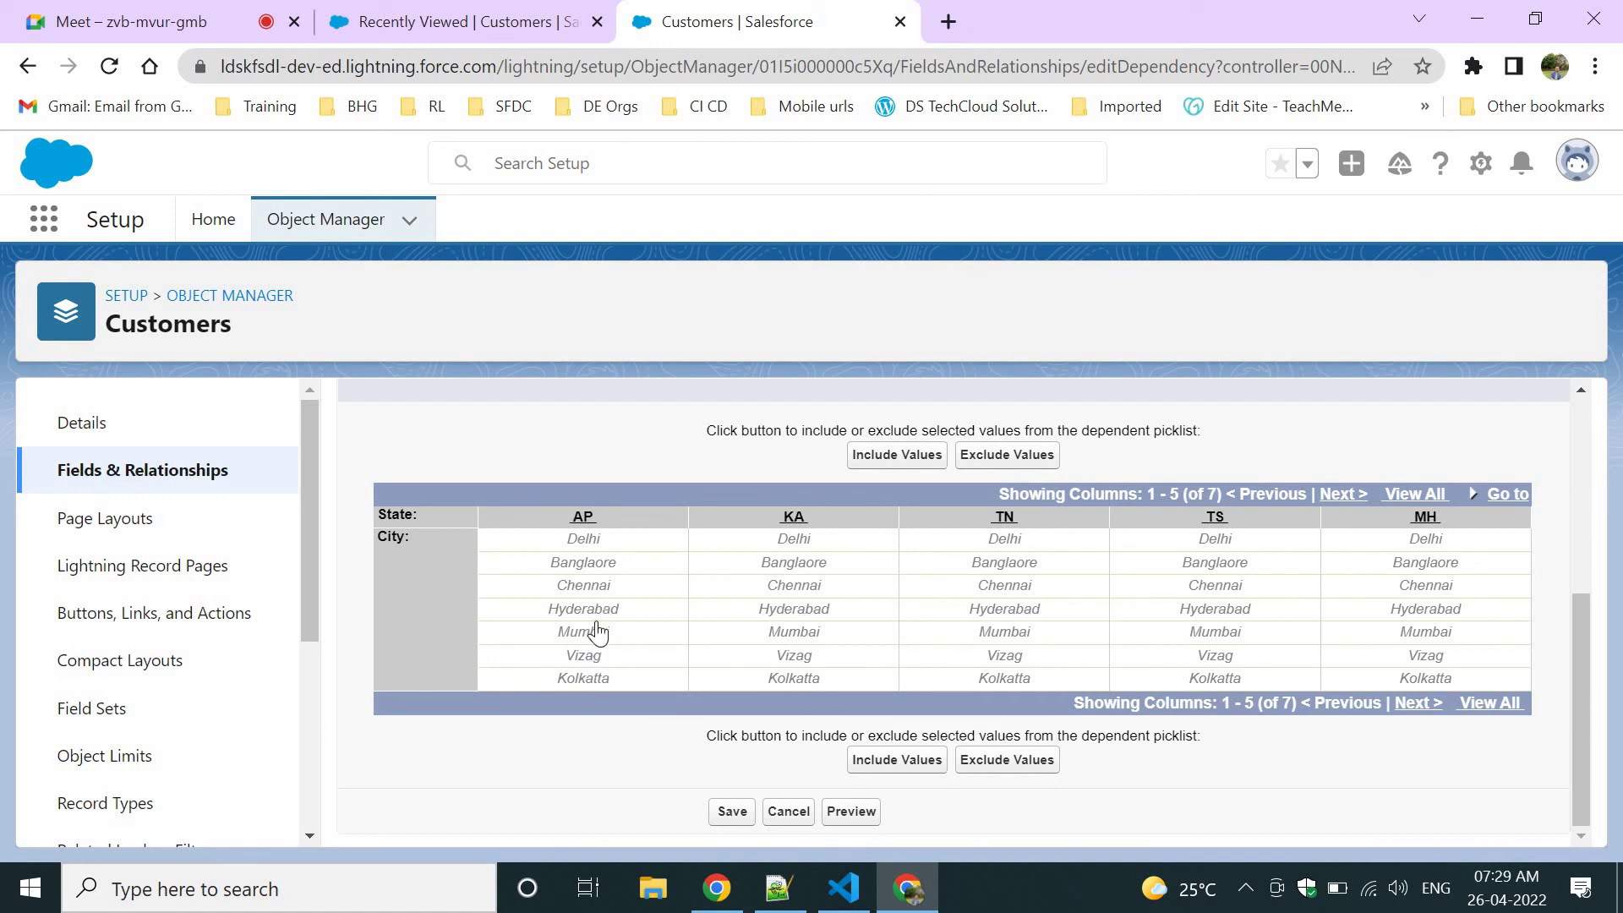
{"action": "left_click", "coordinate": [583, 658]}
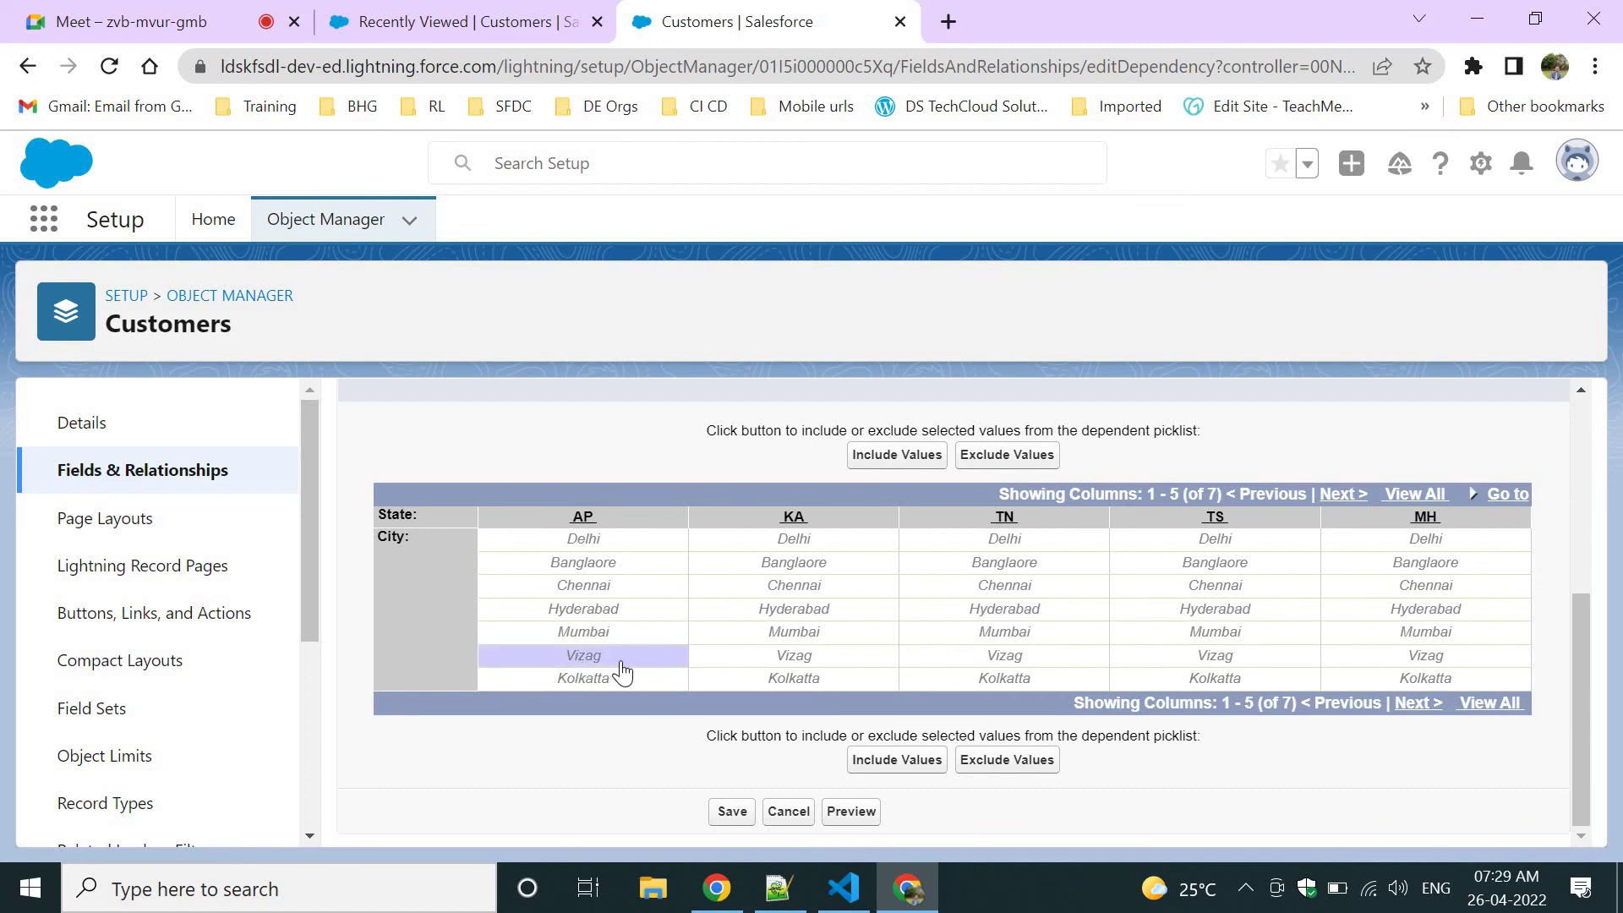
{"action": "left_click", "coordinate": [882, 763]}
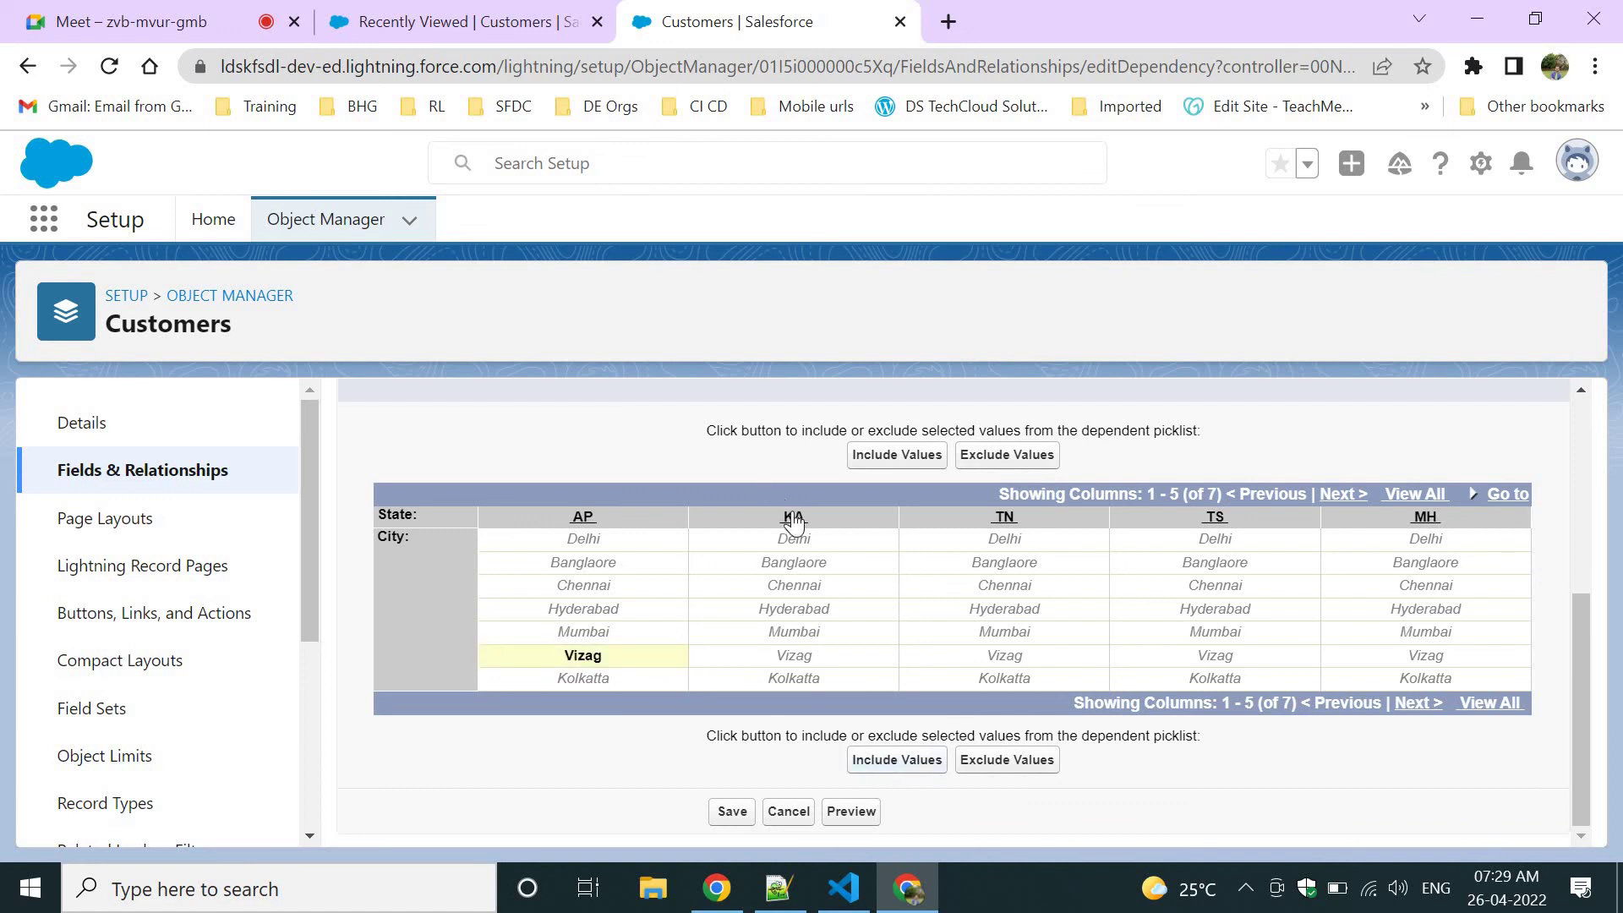
{"action": "left_click", "coordinate": [791, 563]}
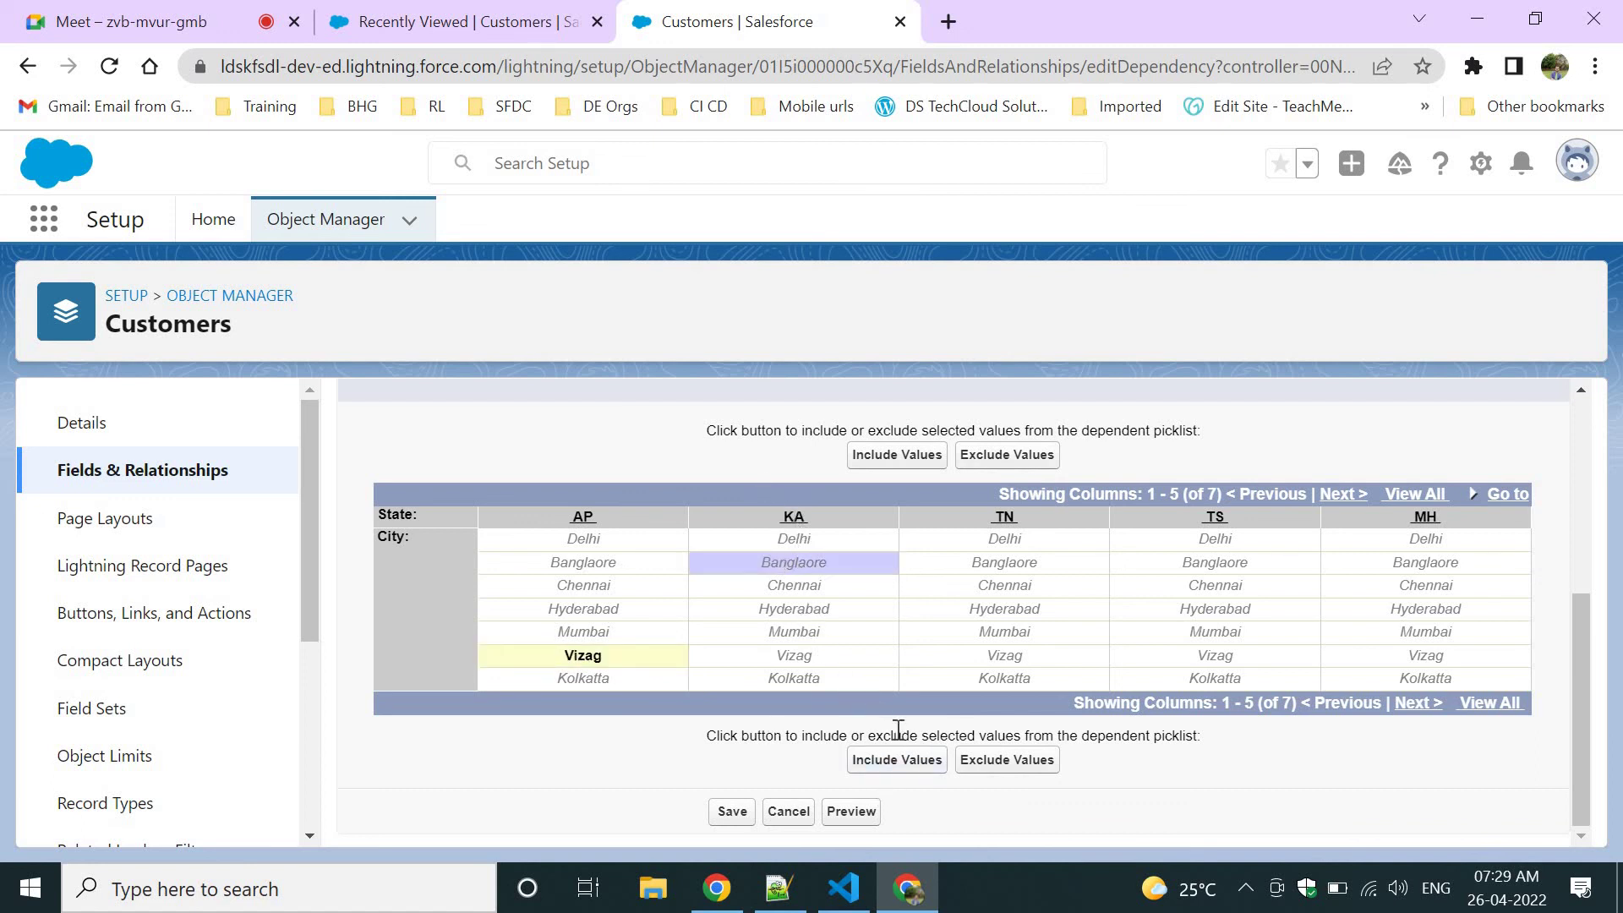
{"action": "left_click", "coordinate": [896, 761]}
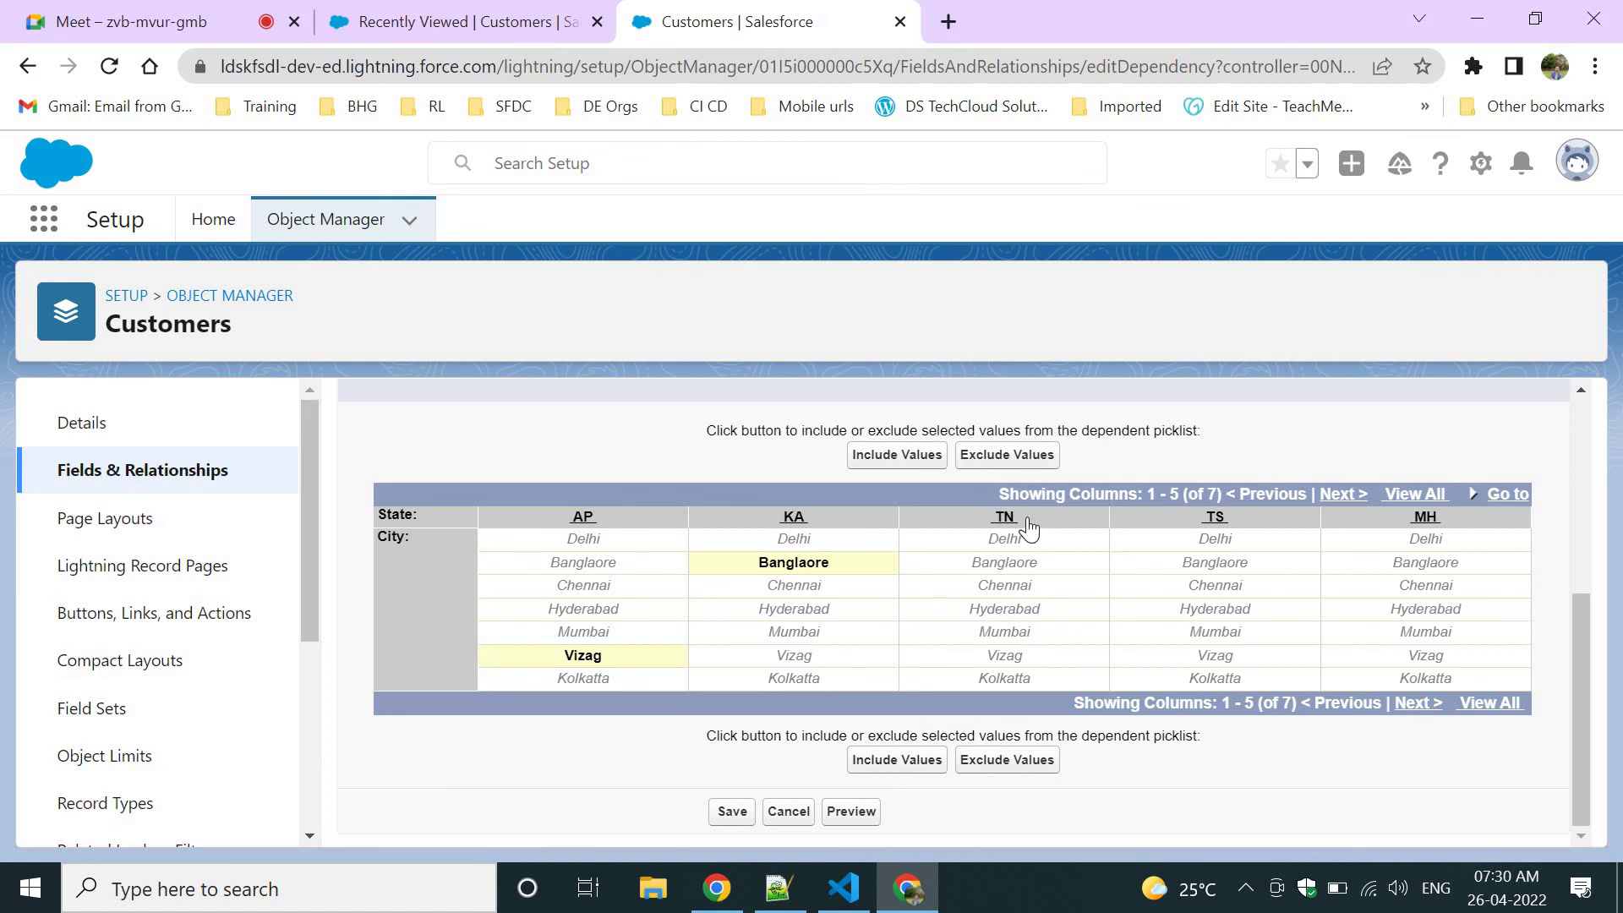
{"action": "left_click", "coordinate": [1020, 587]}
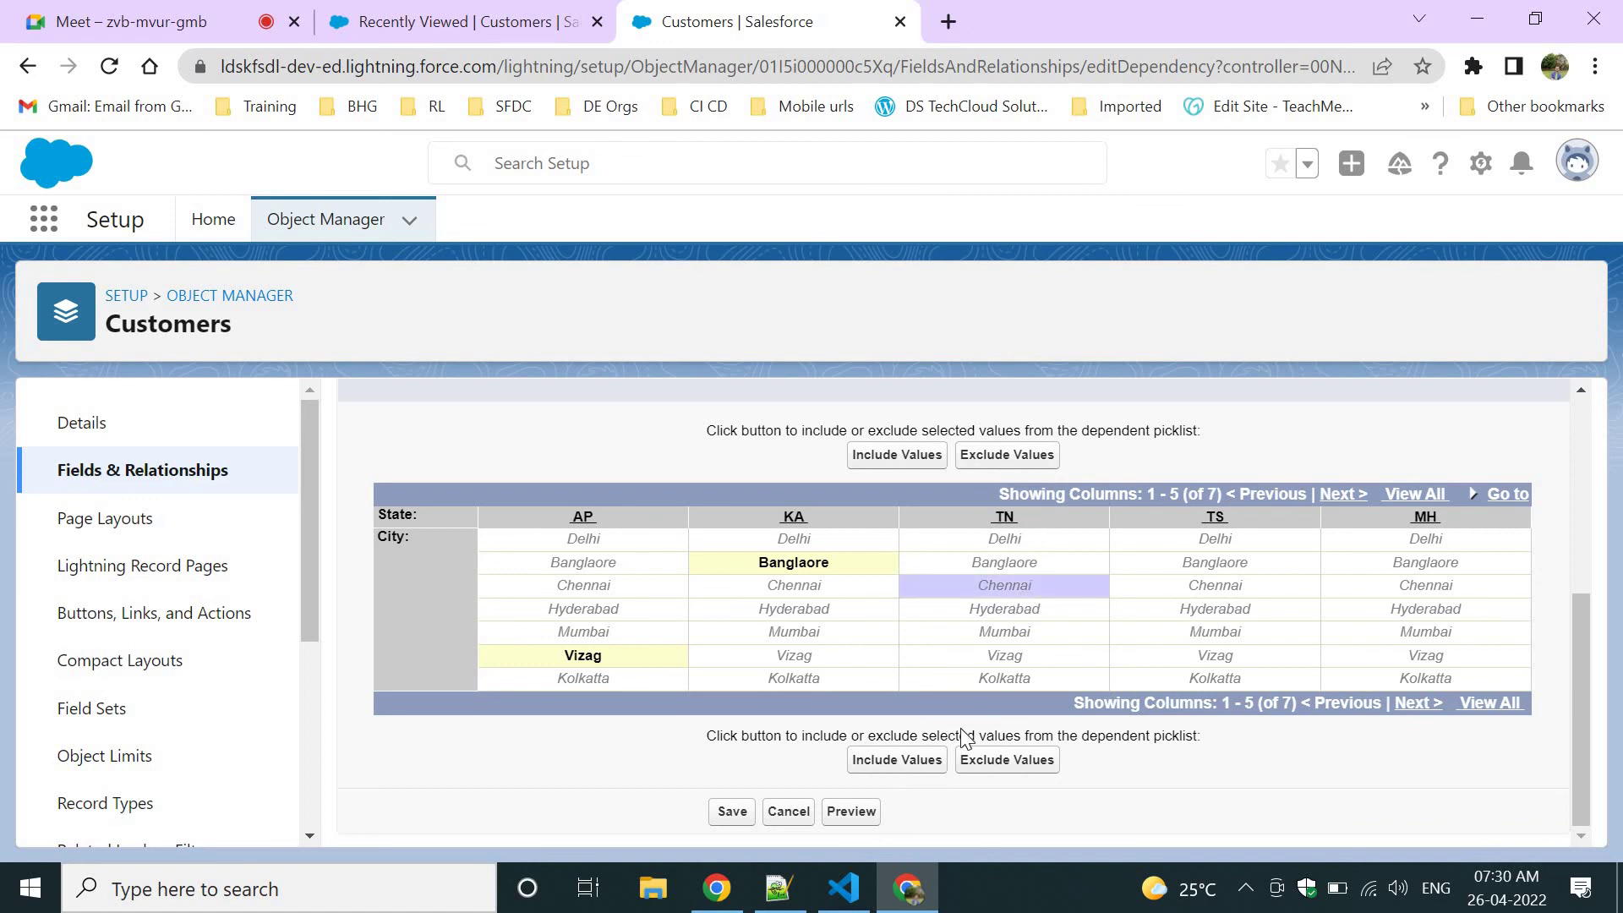
{"action": "left_click", "coordinate": [913, 764]}
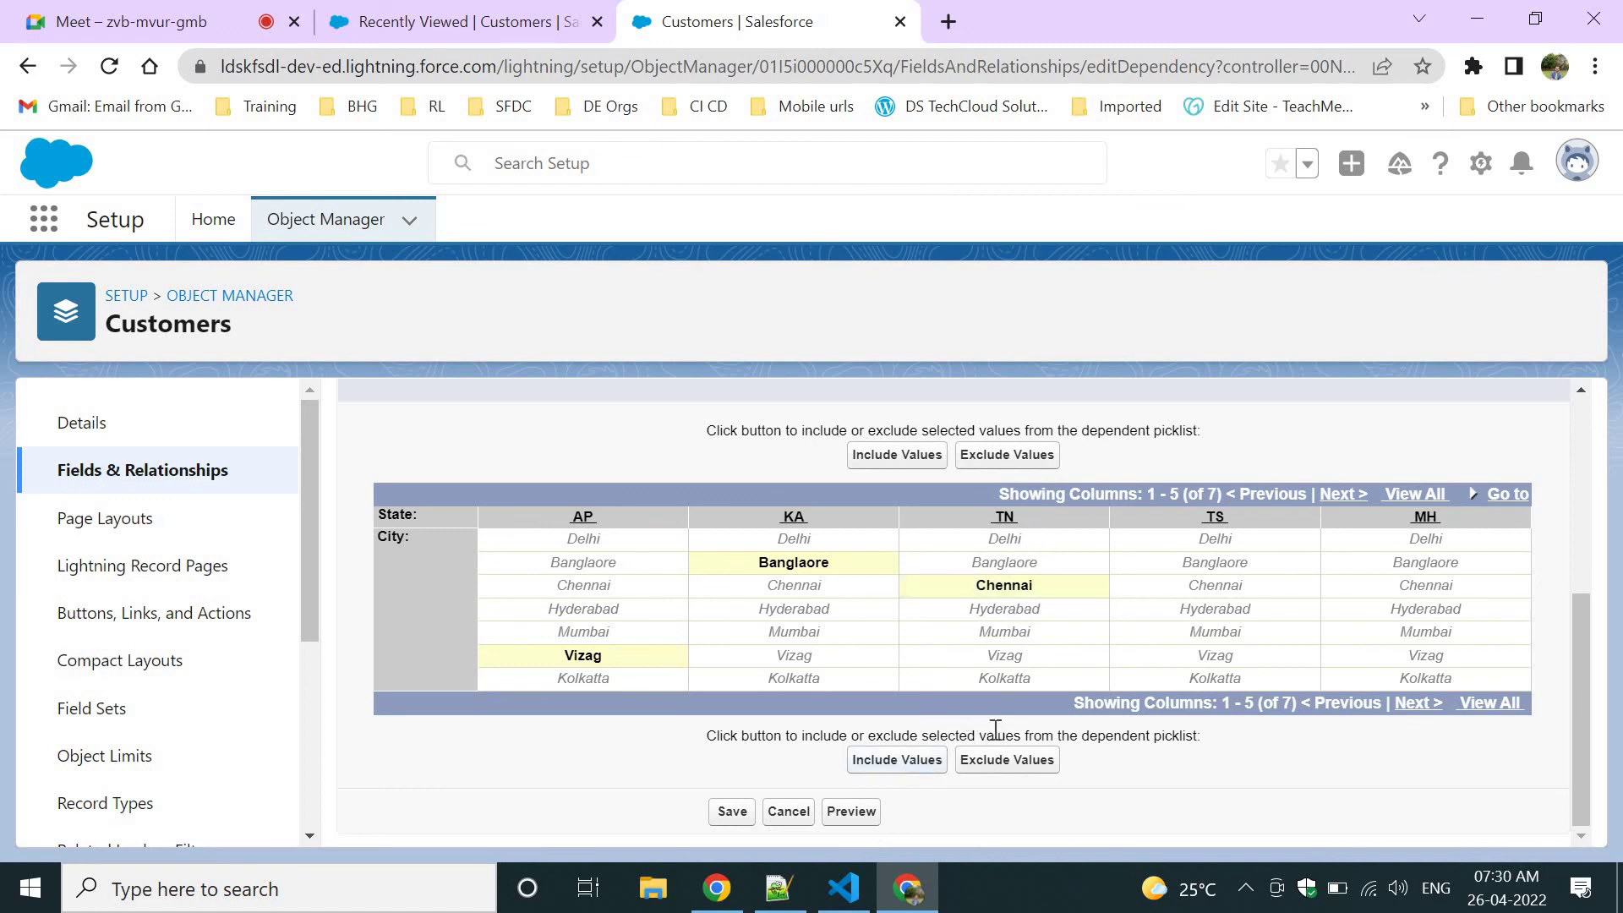
{"action": "left_click", "coordinate": [1210, 610]}
{"action": "left_click", "coordinate": [861, 762]}
{"action": "left_click", "coordinate": [1416, 636]}
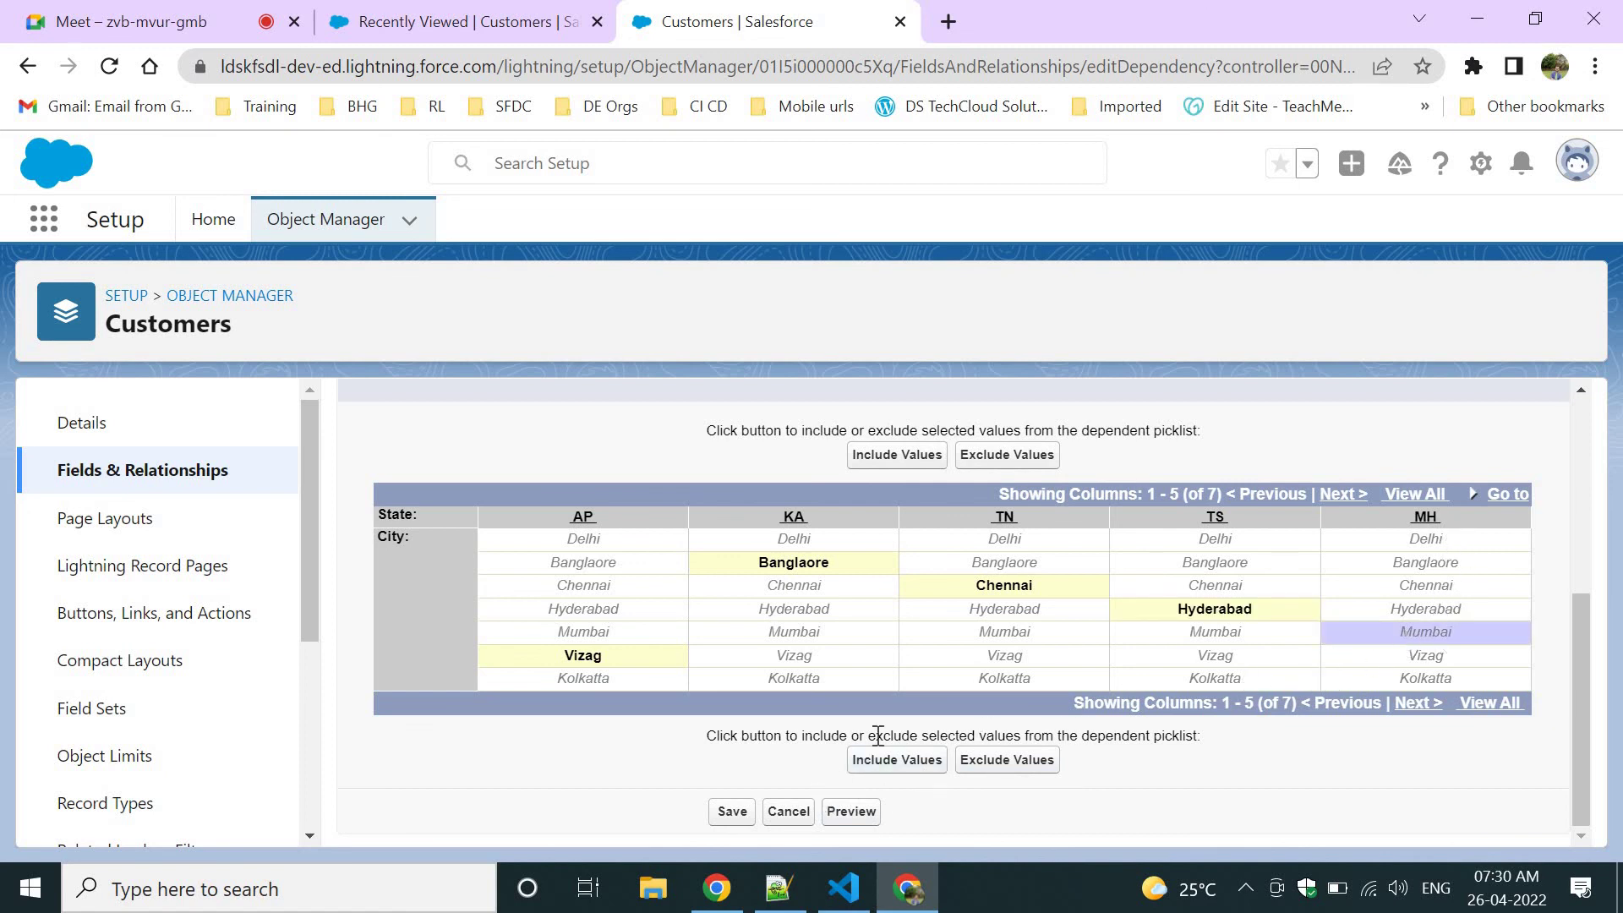
{"action": "left_click", "coordinate": [878, 762]}
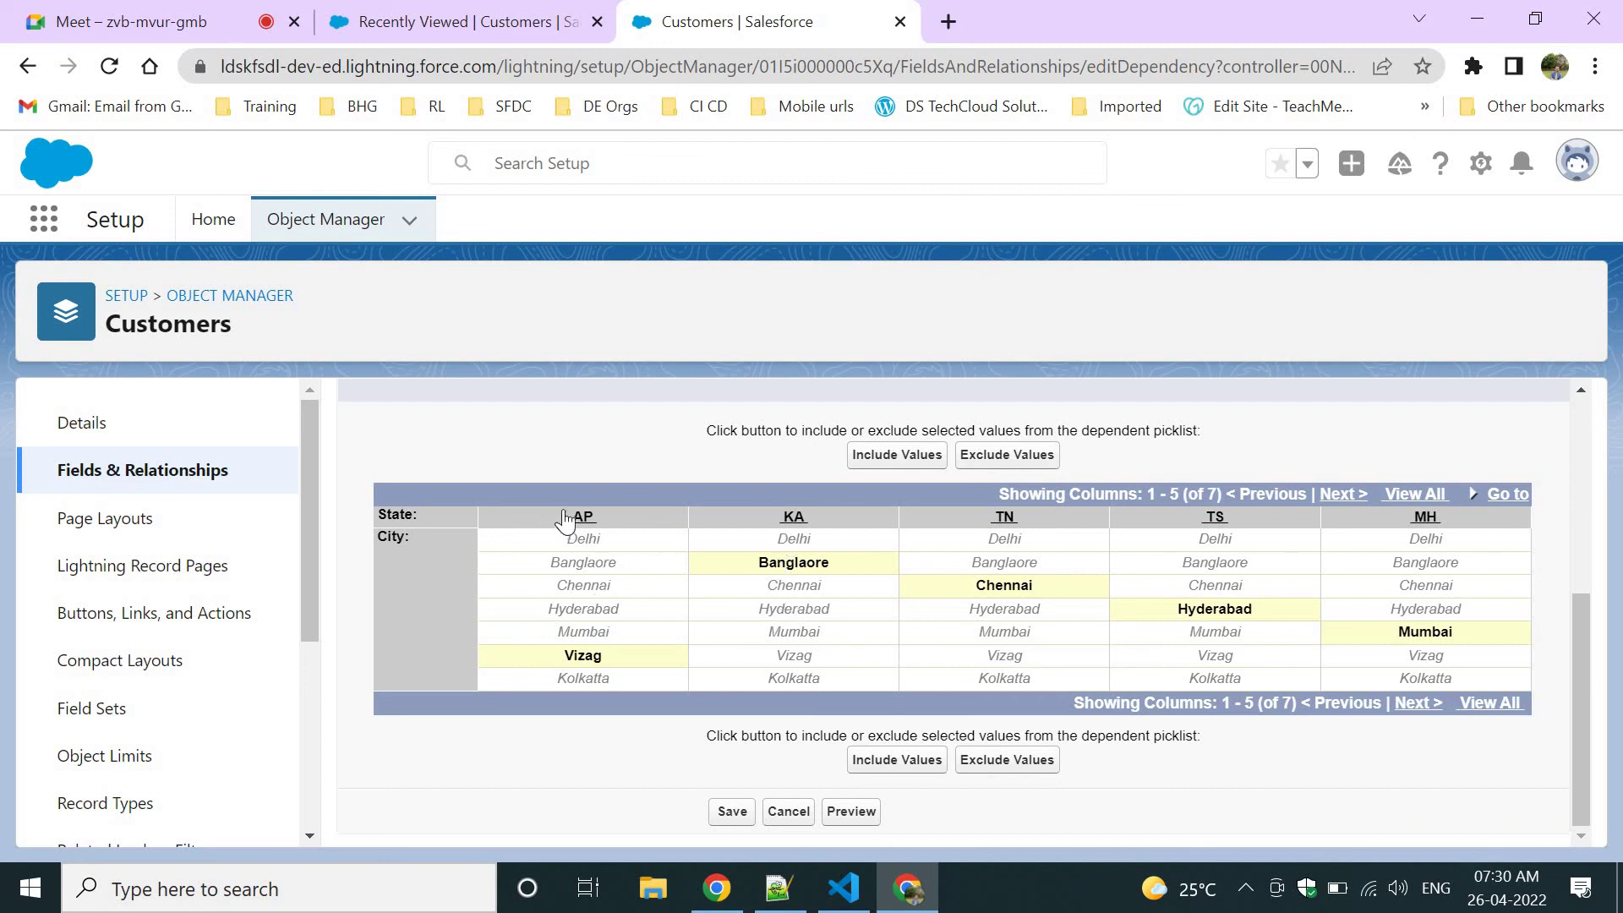
Add Banglaore and Hyderabad to AP, remove them again, then save the mapping.
{"action": "left_click", "coordinate": [583, 616]}
{"action": "left_click", "coordinate": [561, 566], "text": "ctrl"}
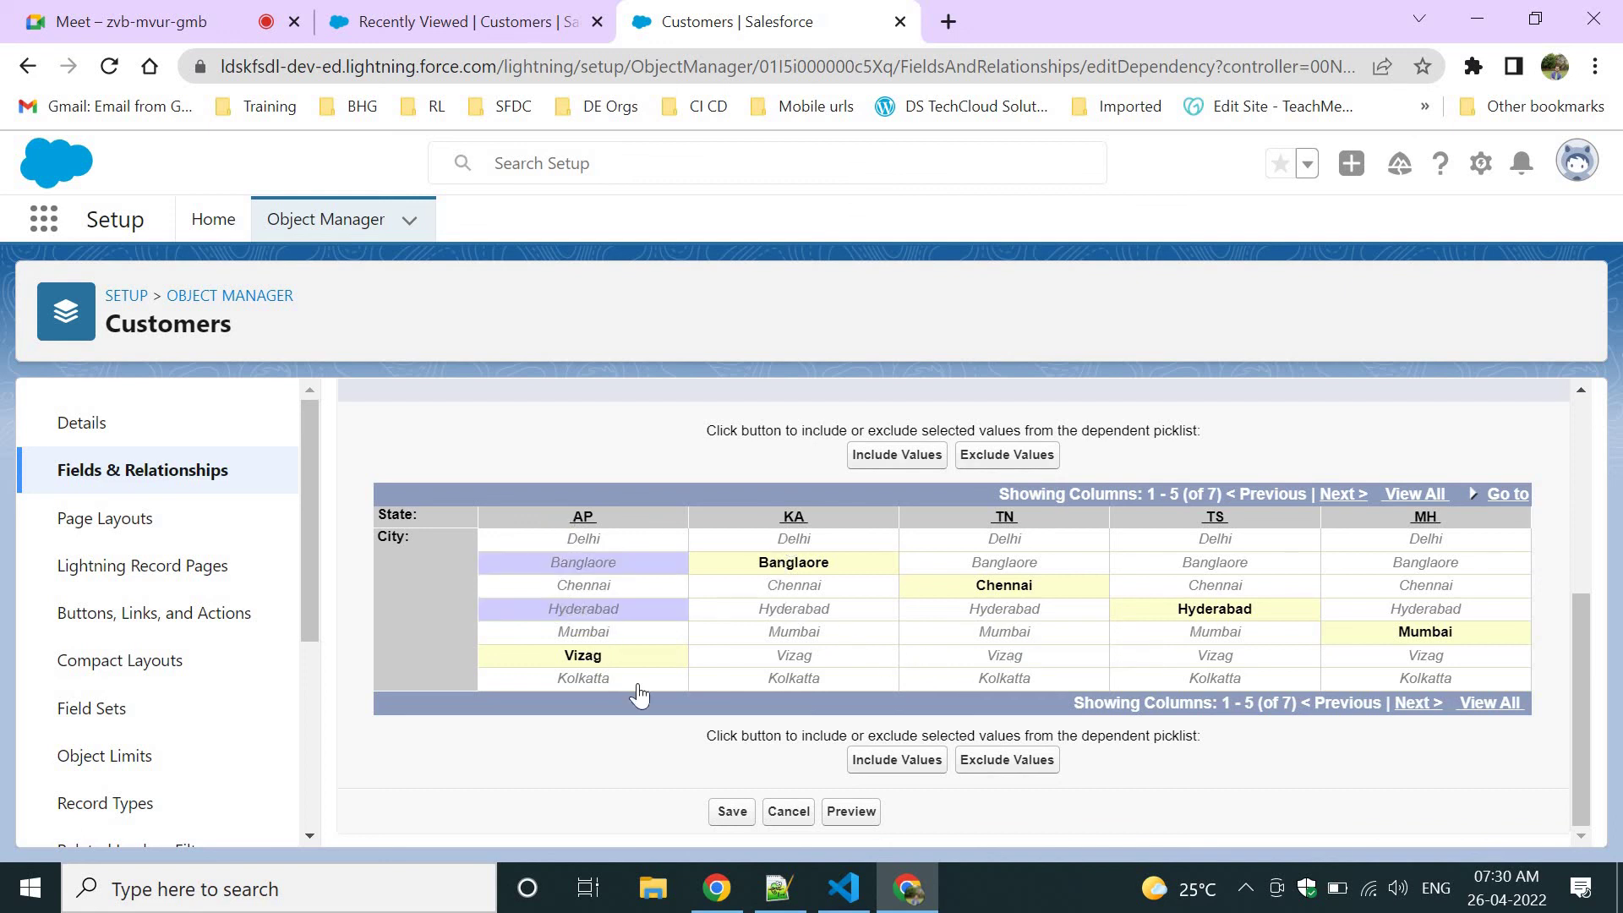
{"action": "left_click", "coordinate": [858, 770]}
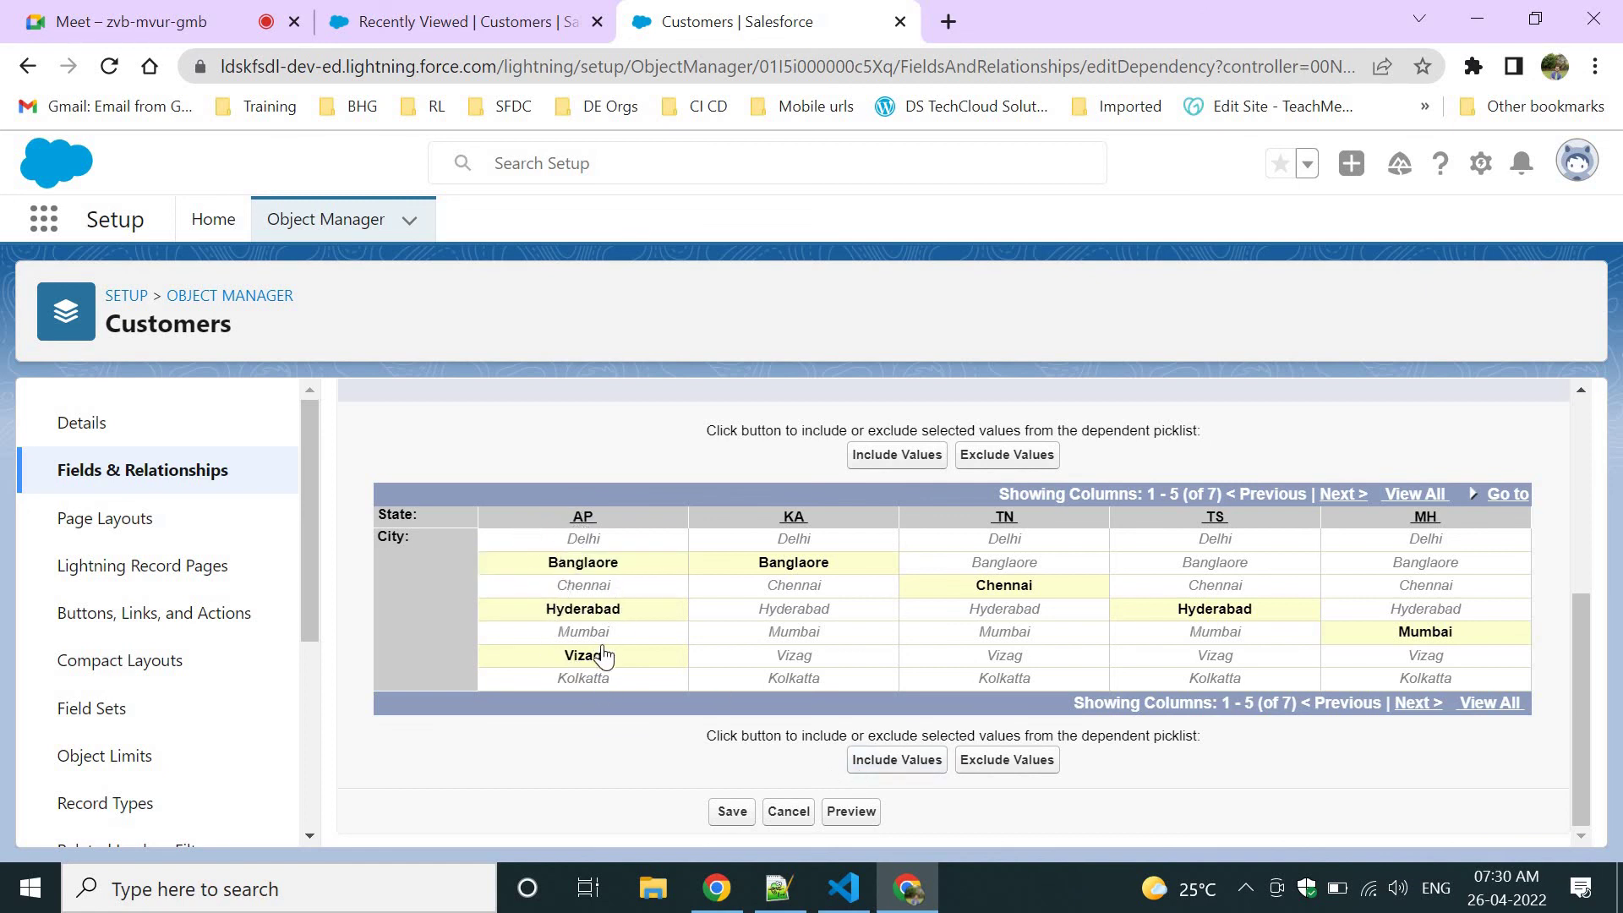
{"action": "left_click", "coordinate": [577, 611]}
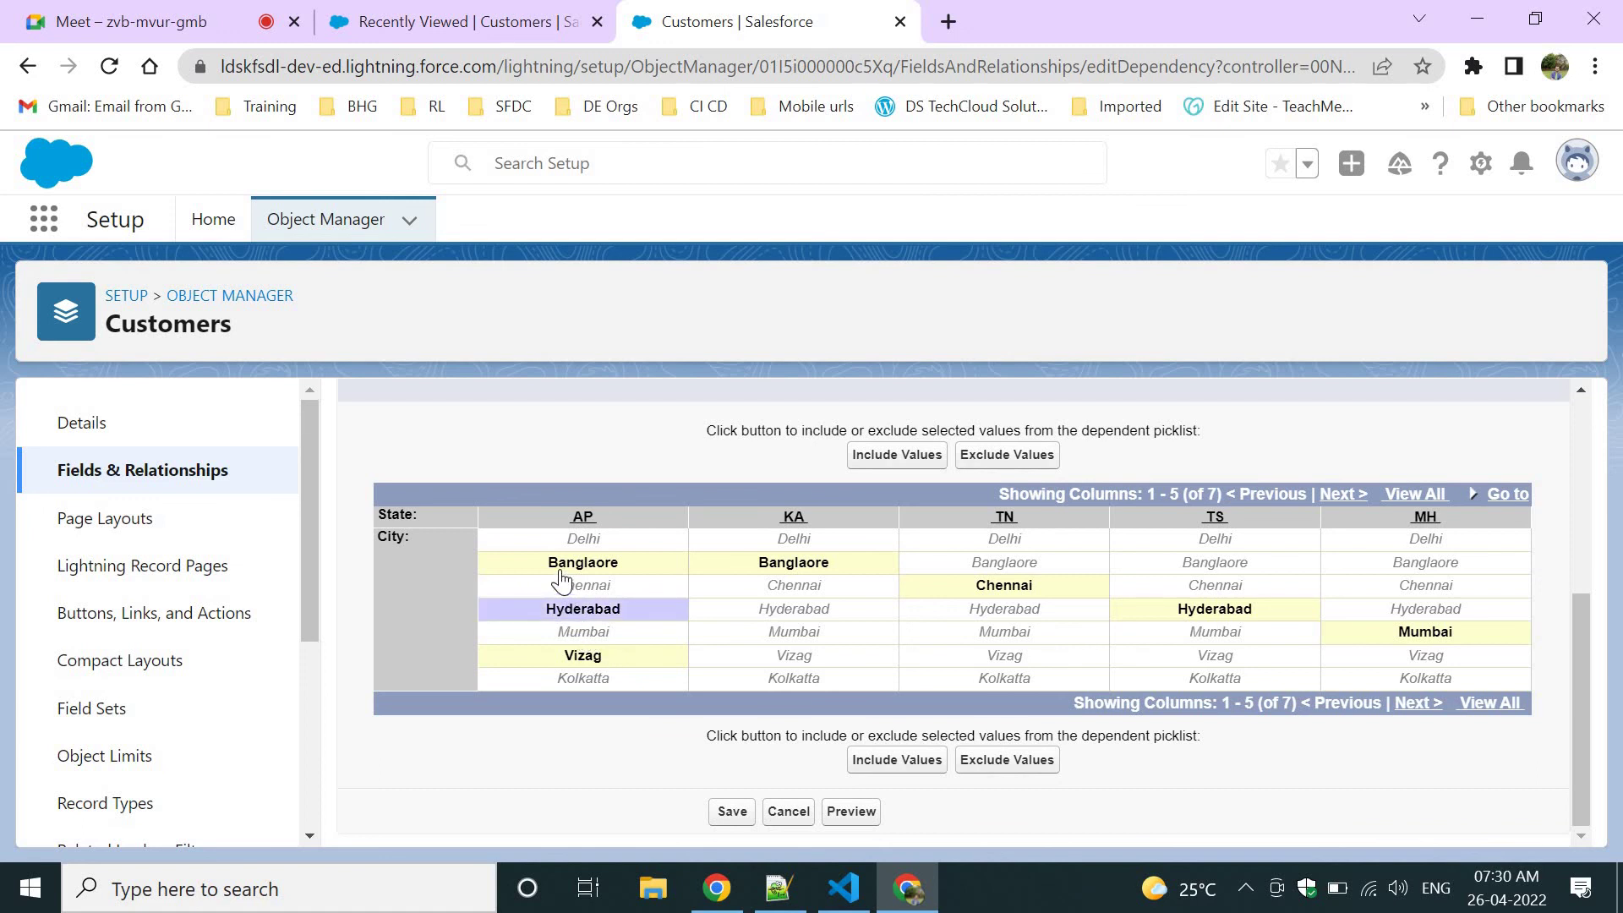
{"action": "left_click", "coordinate": [562, 562], "text": "ctrl"}
{"action": "left_click", "coordinate": [993, 763]}
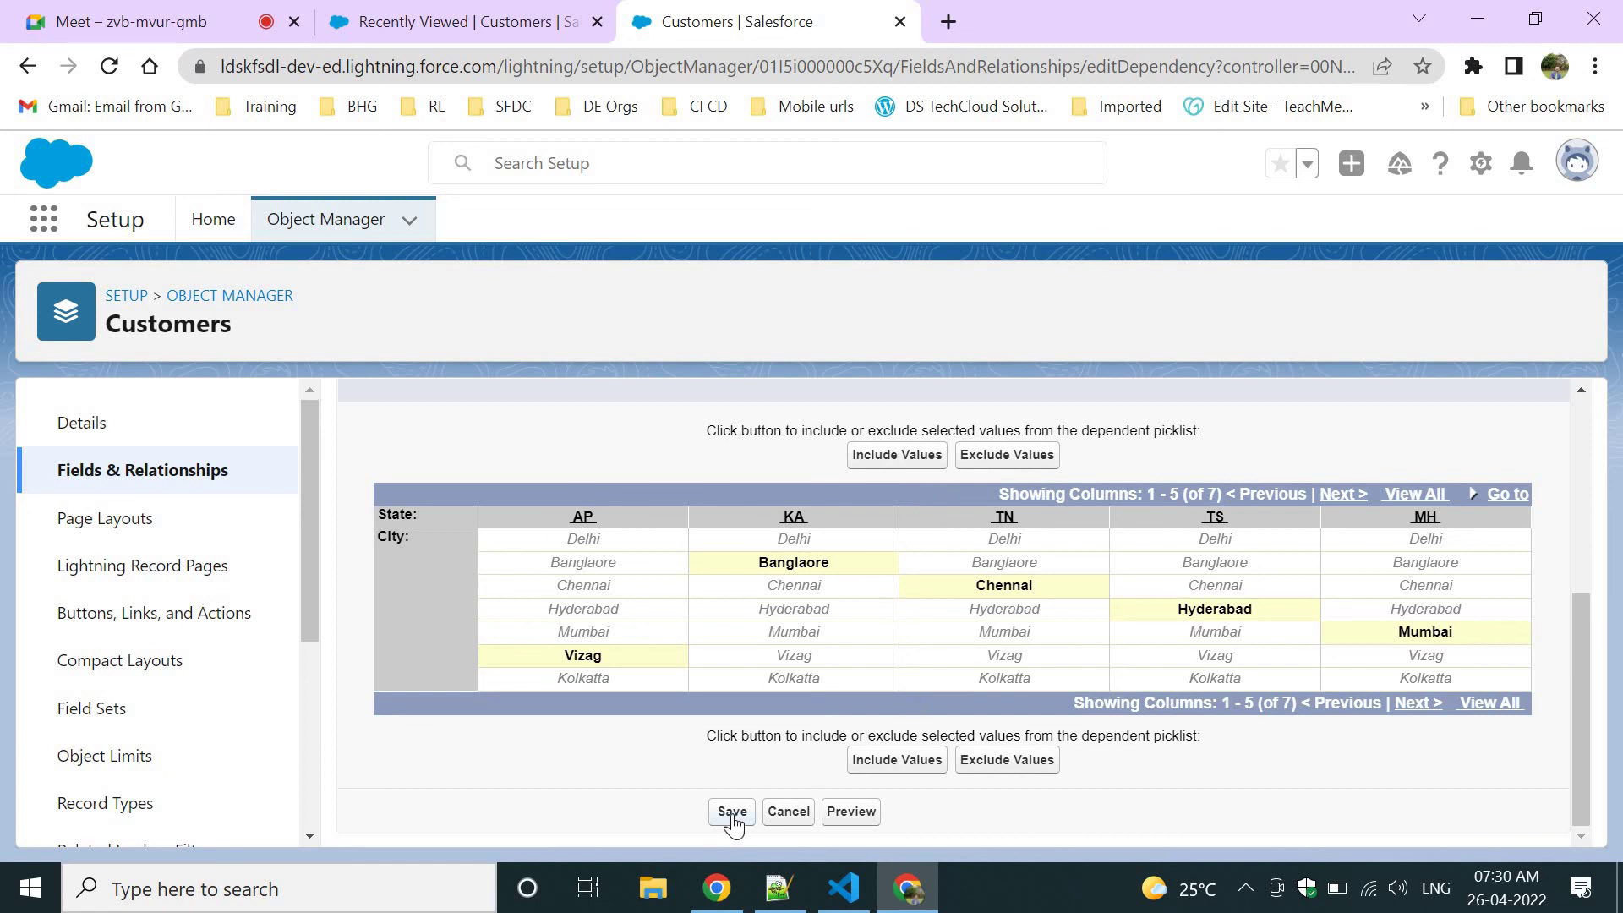
{"action": "scroll", "coordinate": [881, 478], "scroll_direction": "up", "scroll_amount": 1}
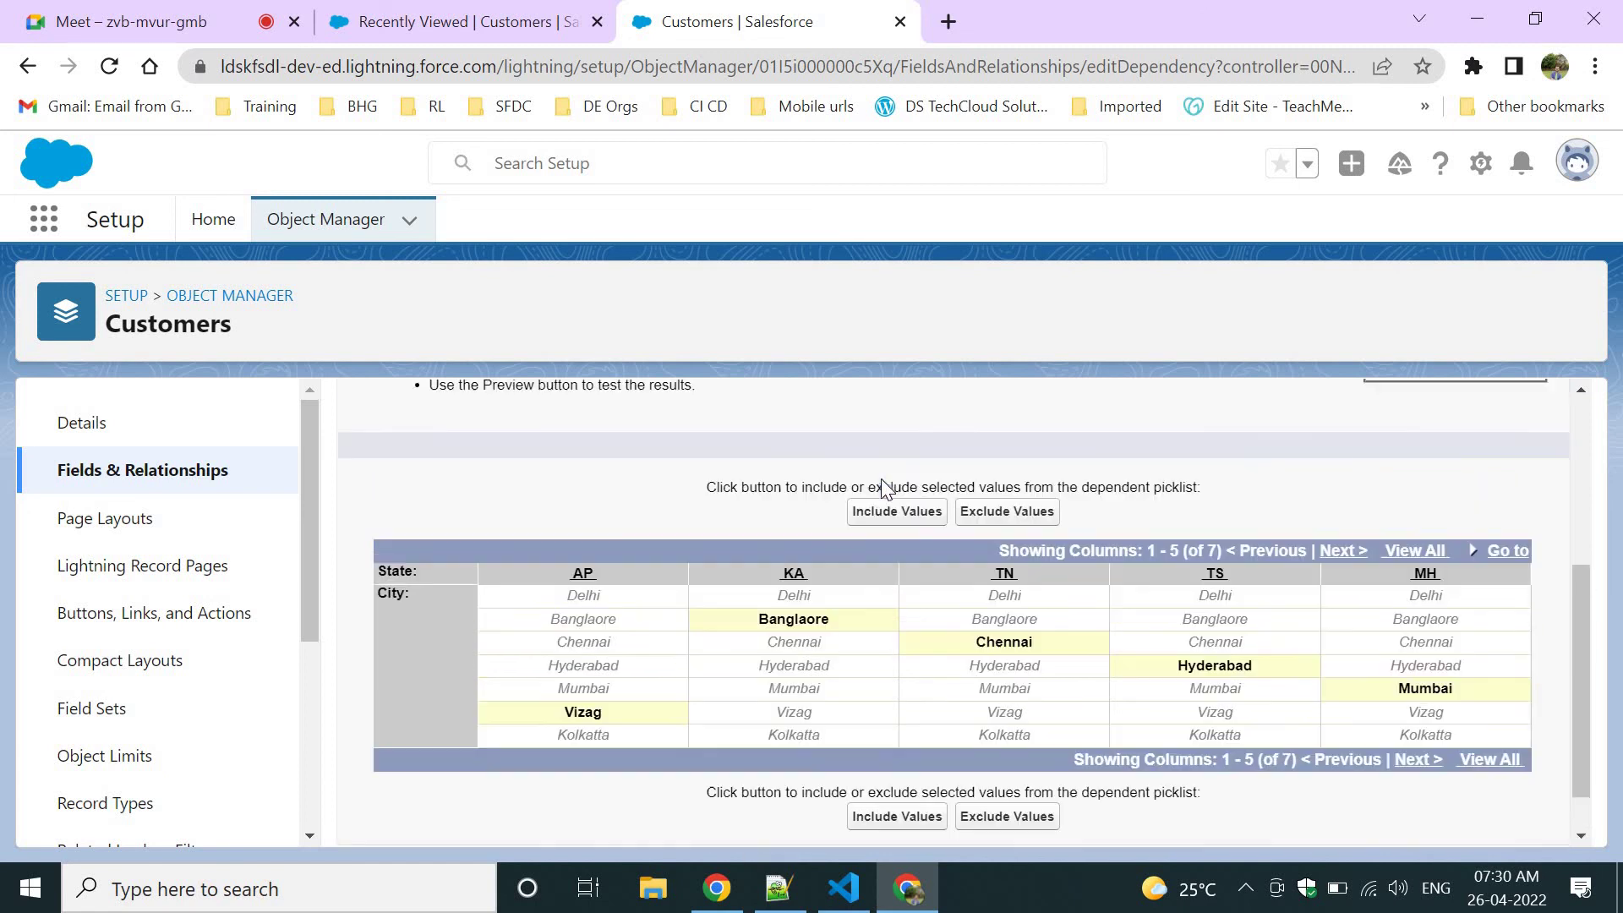
{"action": "scroll", "coordinate": [881, 480], "scroll_direction": "up", "scroll_amount": 2}
{"action": "scroll", "coordinate": [711, 685], "scroll_direction": "up", "scroll_amount": 2}
{"action": "scroll", "coordinate": [711, 685], "scroll_direction": "down", "scroll_amount": 5}
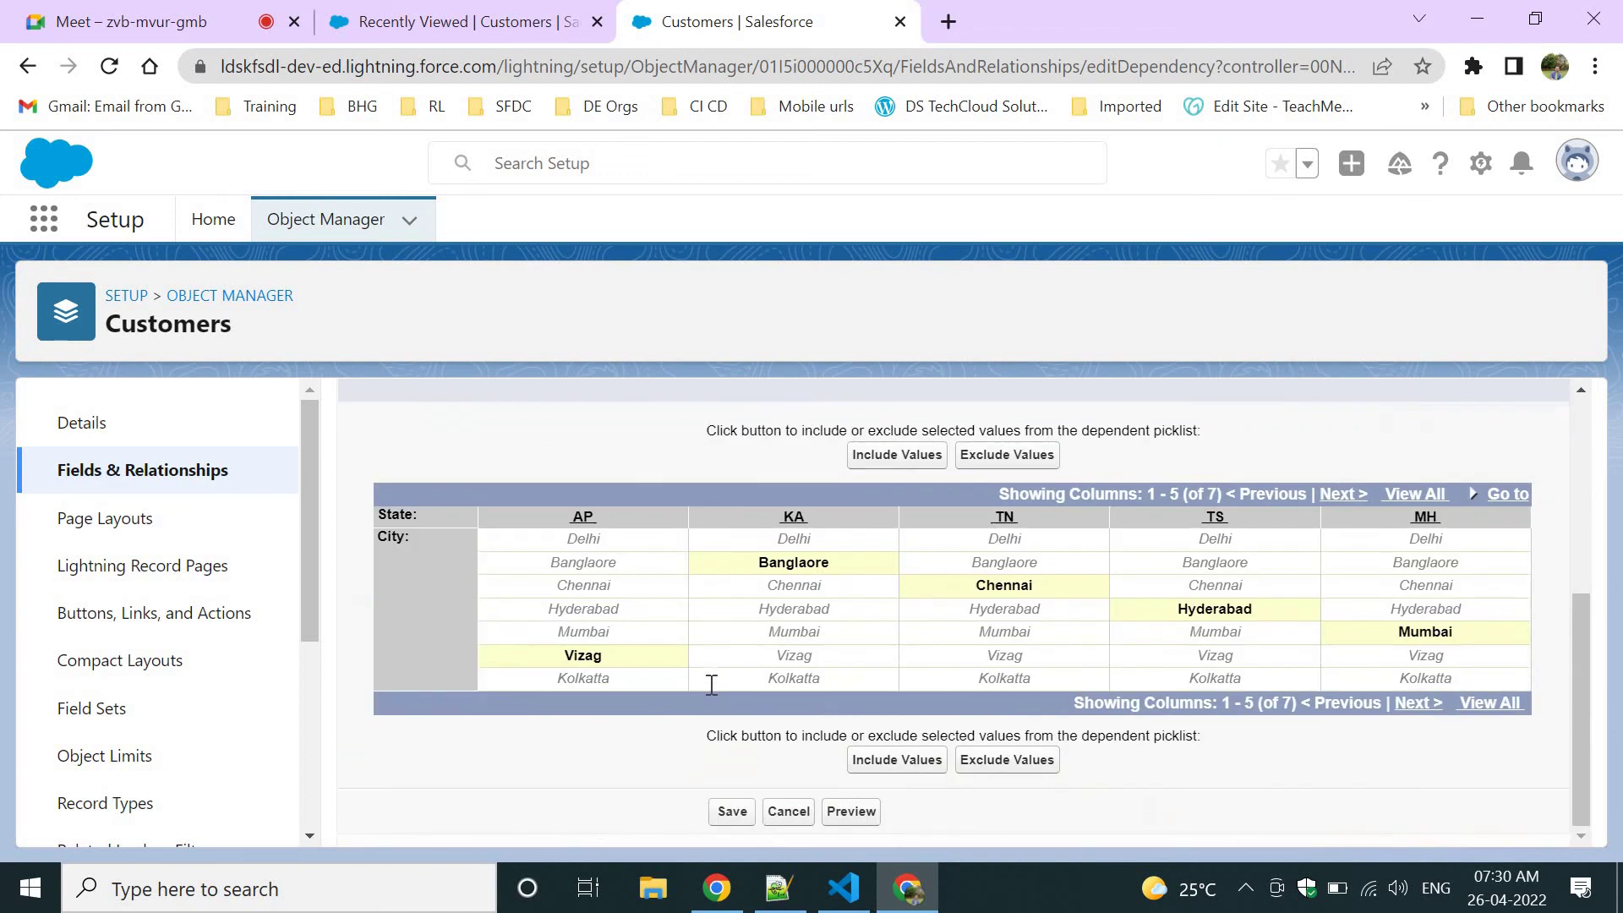
{"action": "left_click", "coordinate": [733, 812]}
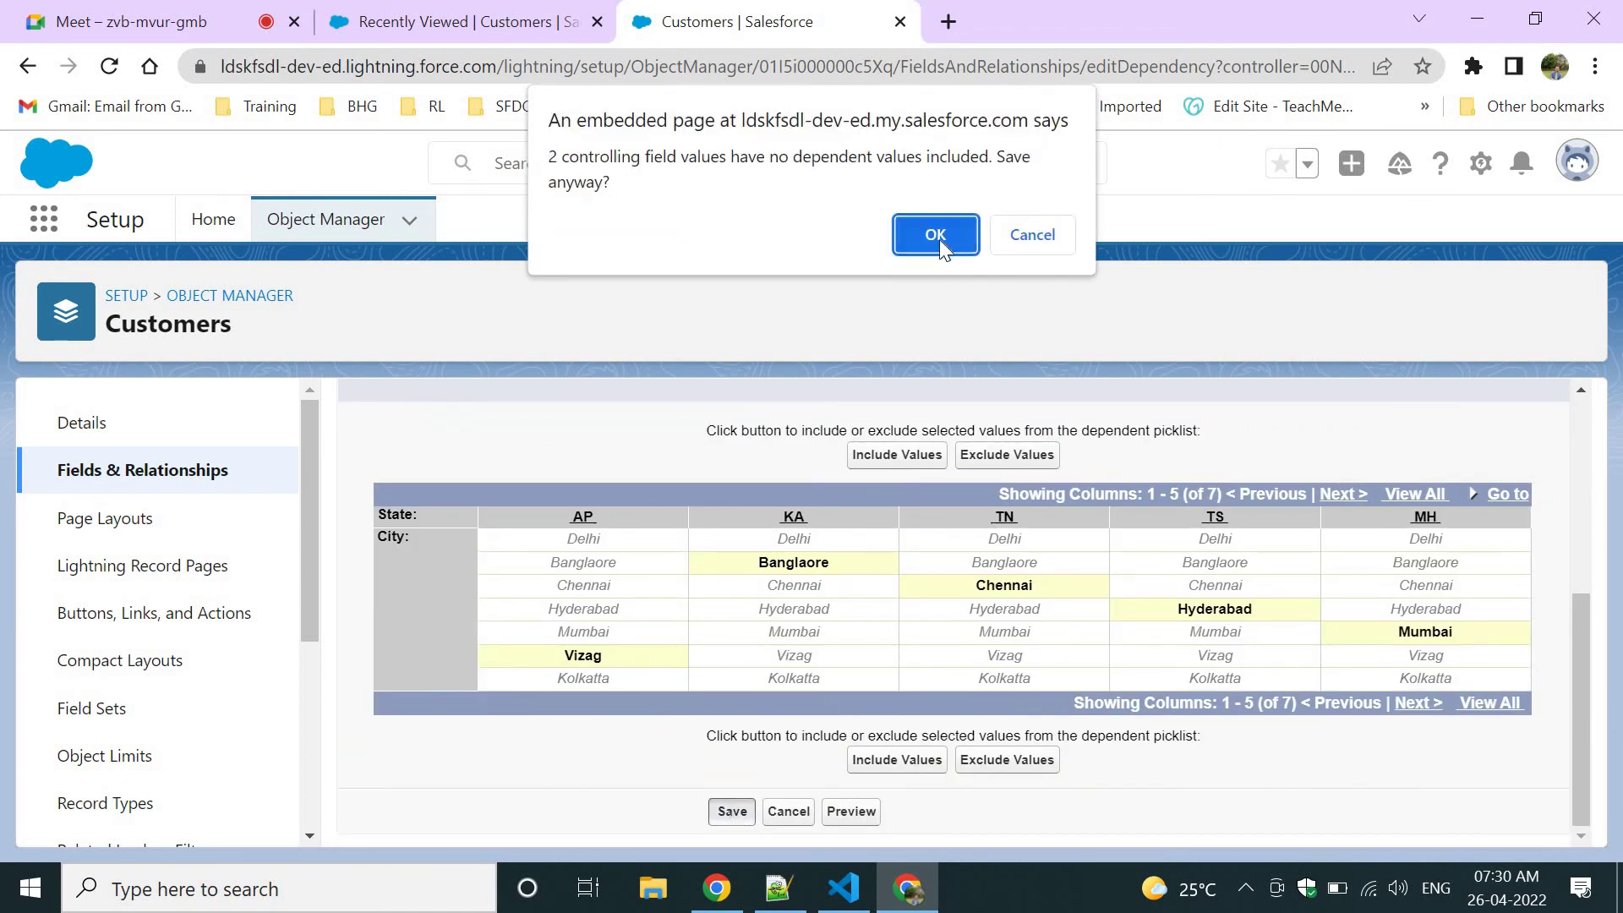
Include Delhi for DL on the next page, save, and confirm despite RJ having no cities.
{"action": "left_click", "coordinate": [1009, 245]}
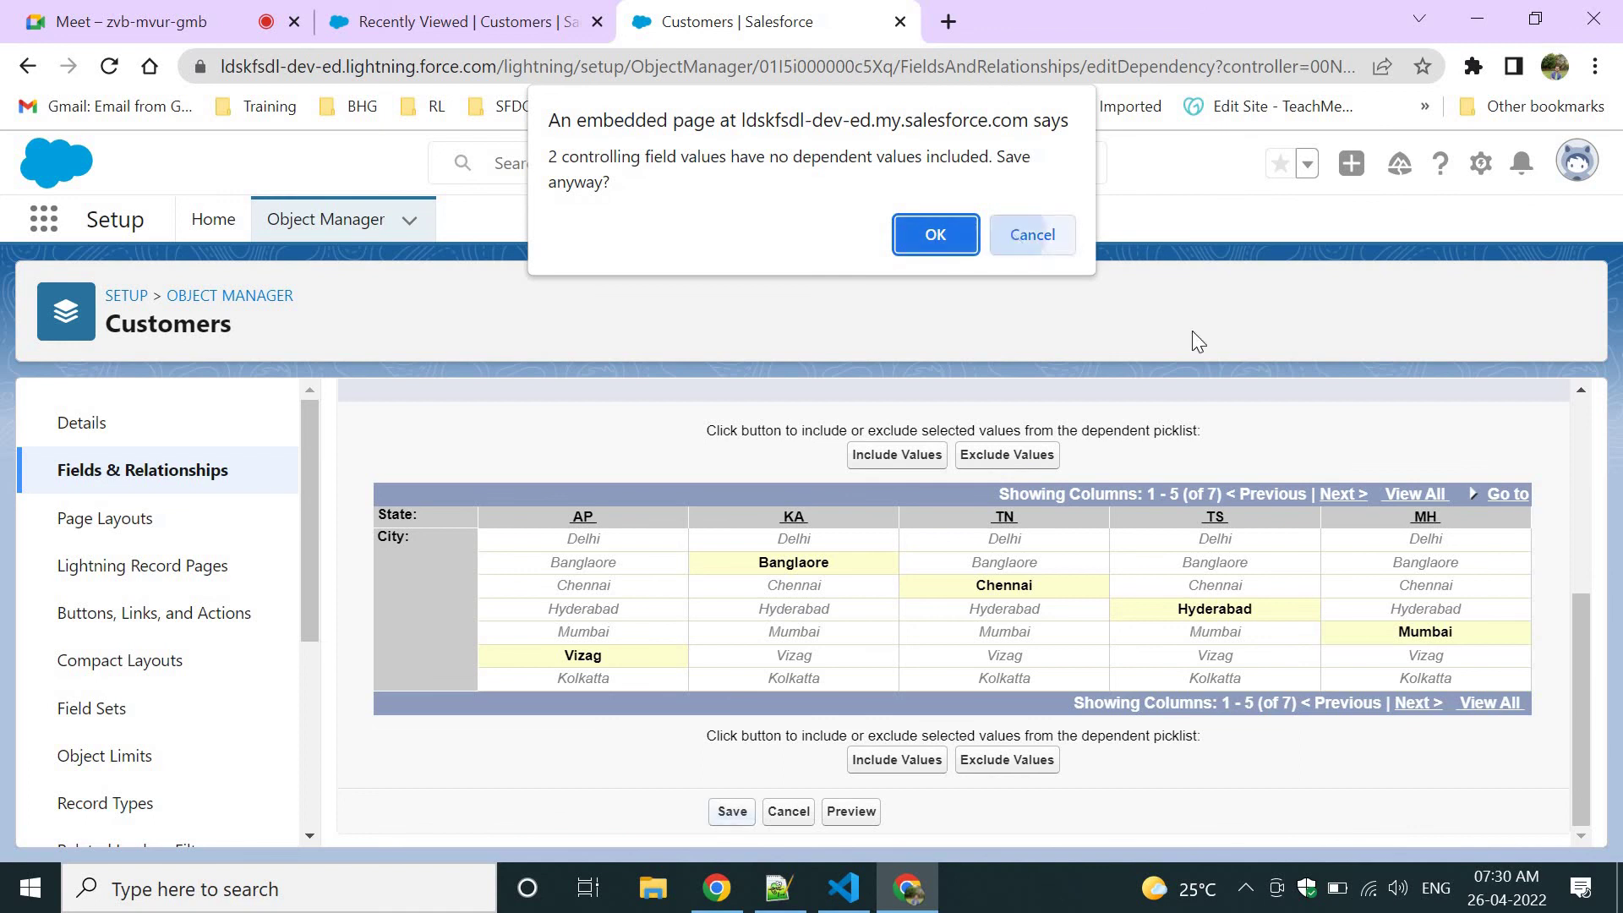
{"action": "left_click", "coordinate": [1331, 495]}
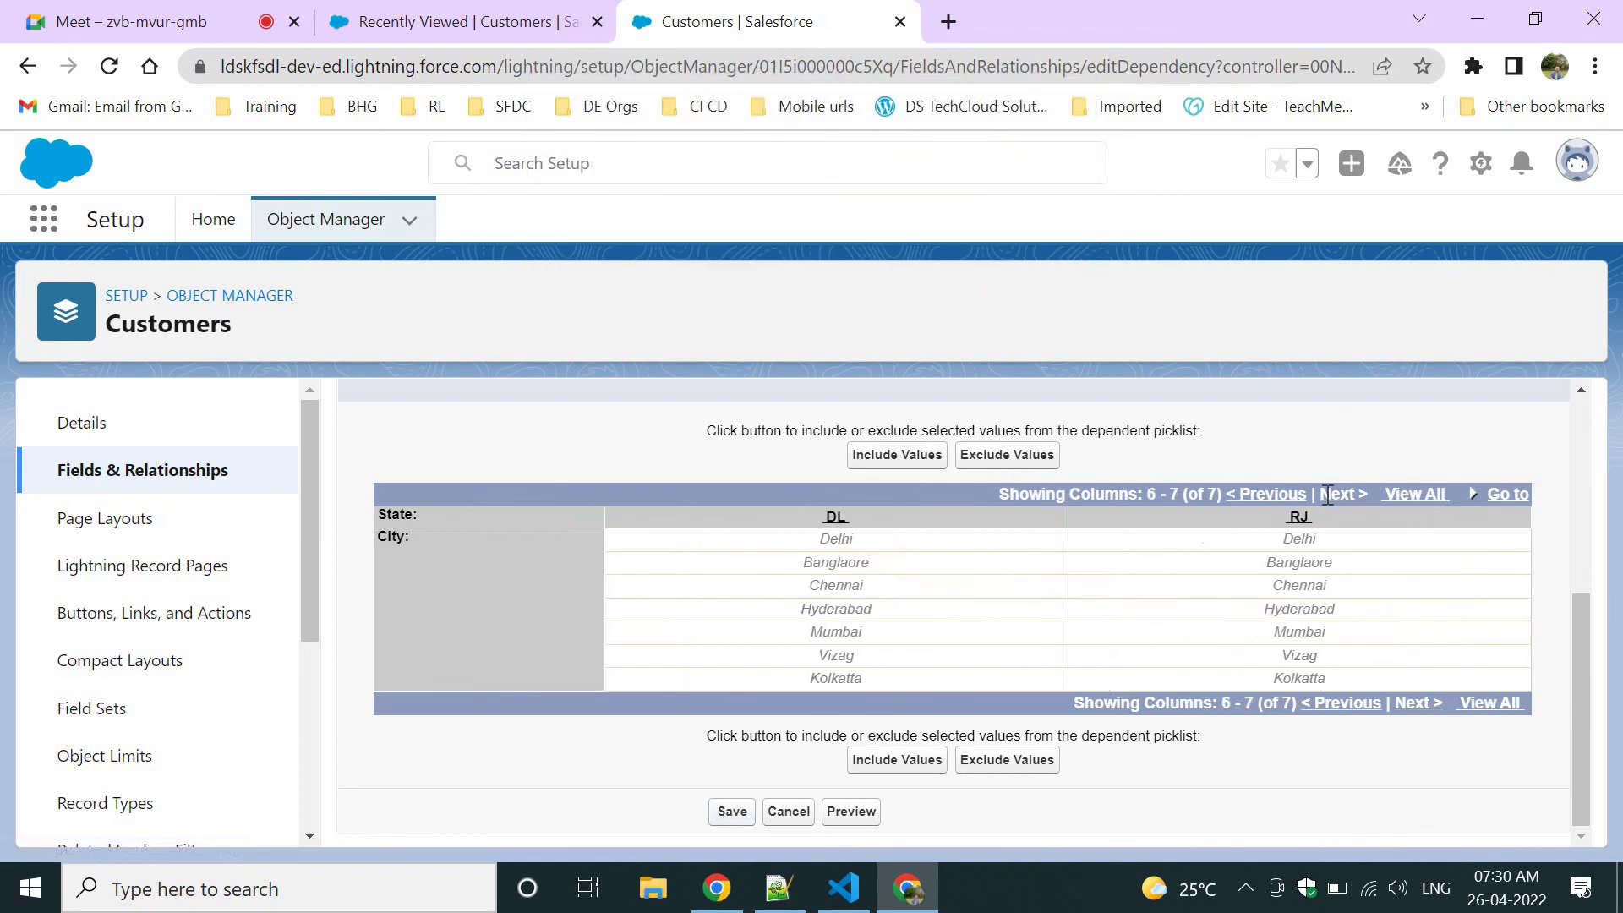
{"action": "left_click", "coordinate": [846, 539]}
{"action": "left_click", "coordinate": [897, 759]}
{"action": "left_click", "coordinate": [730, 811]}
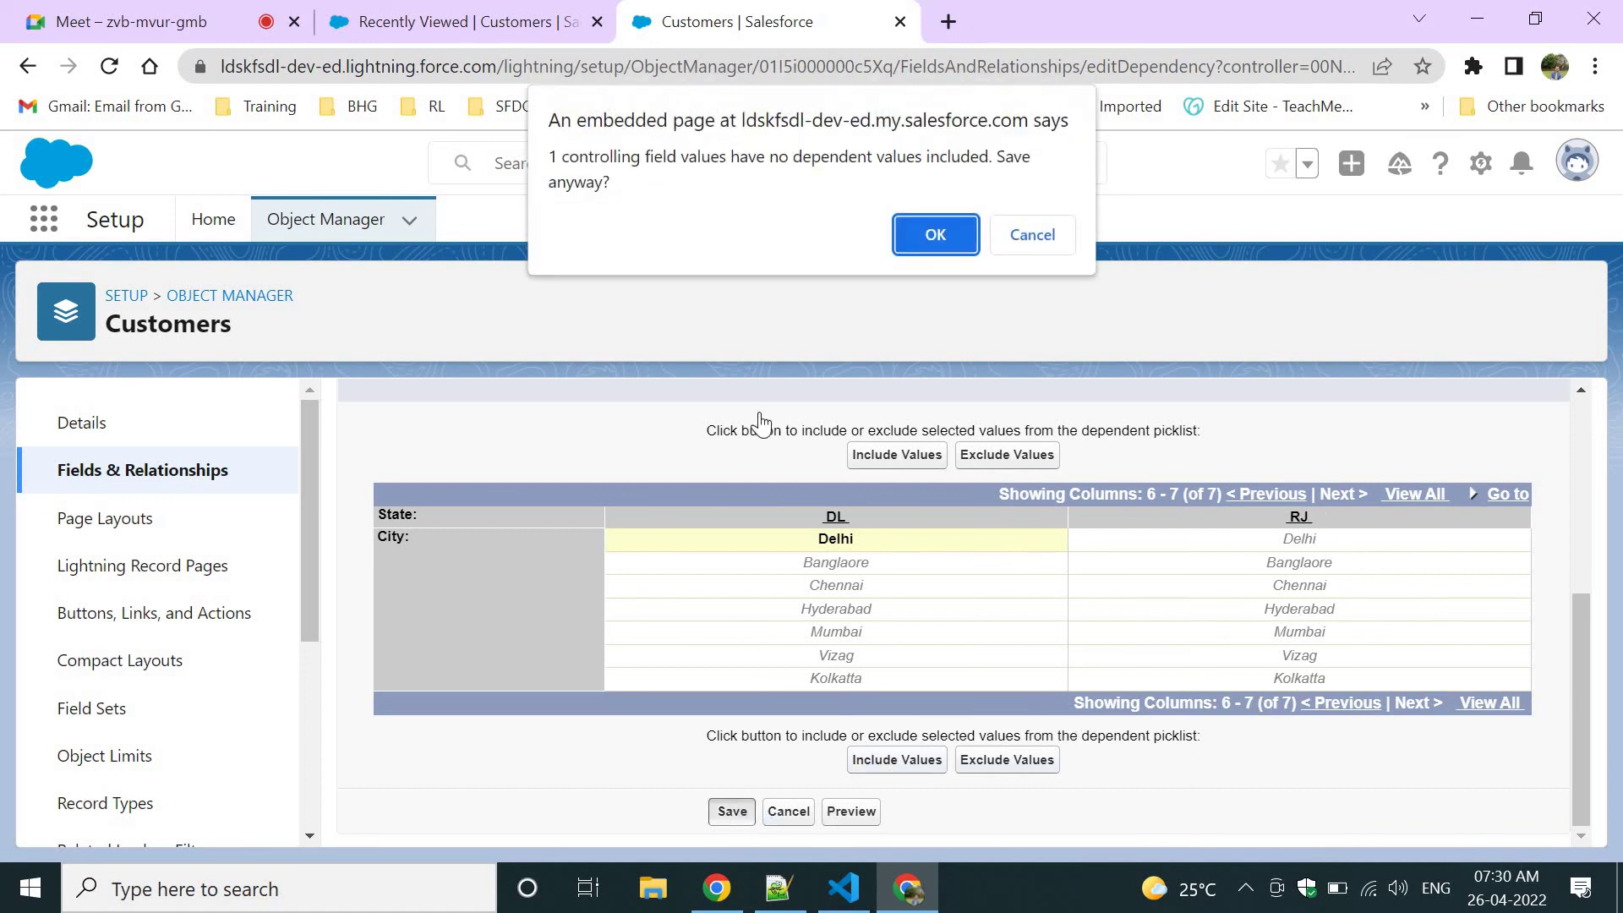
{"action": "left_click_drag", "start_coordinate": [551, 159], "coordinate": [644, 179]}
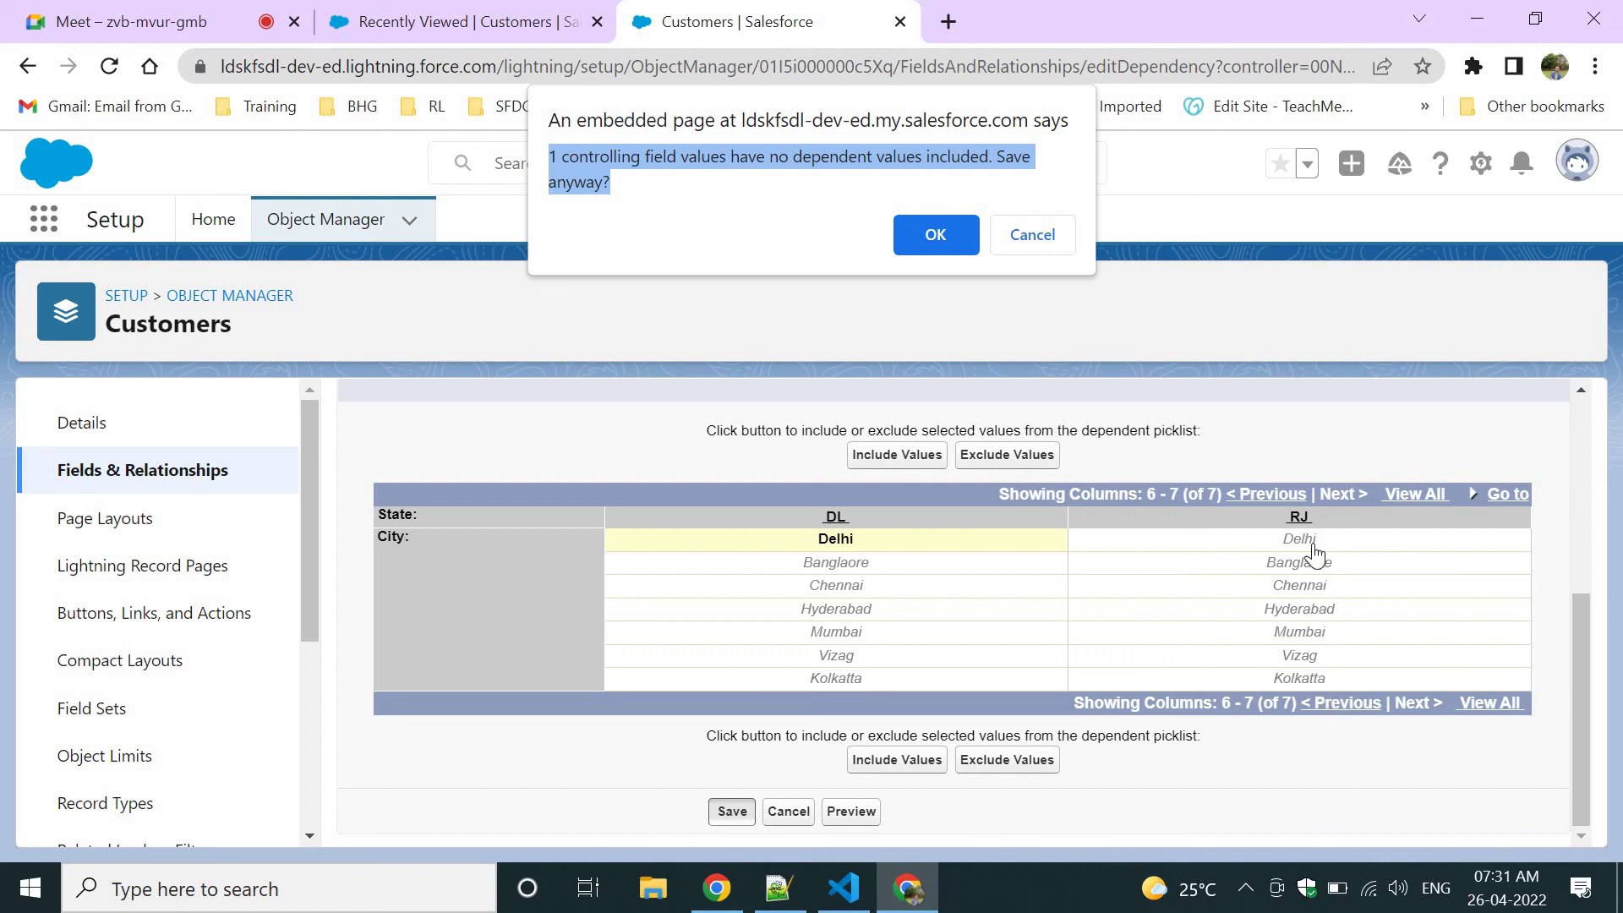
{"action": "left_click", "coordinate": [945, 233]}
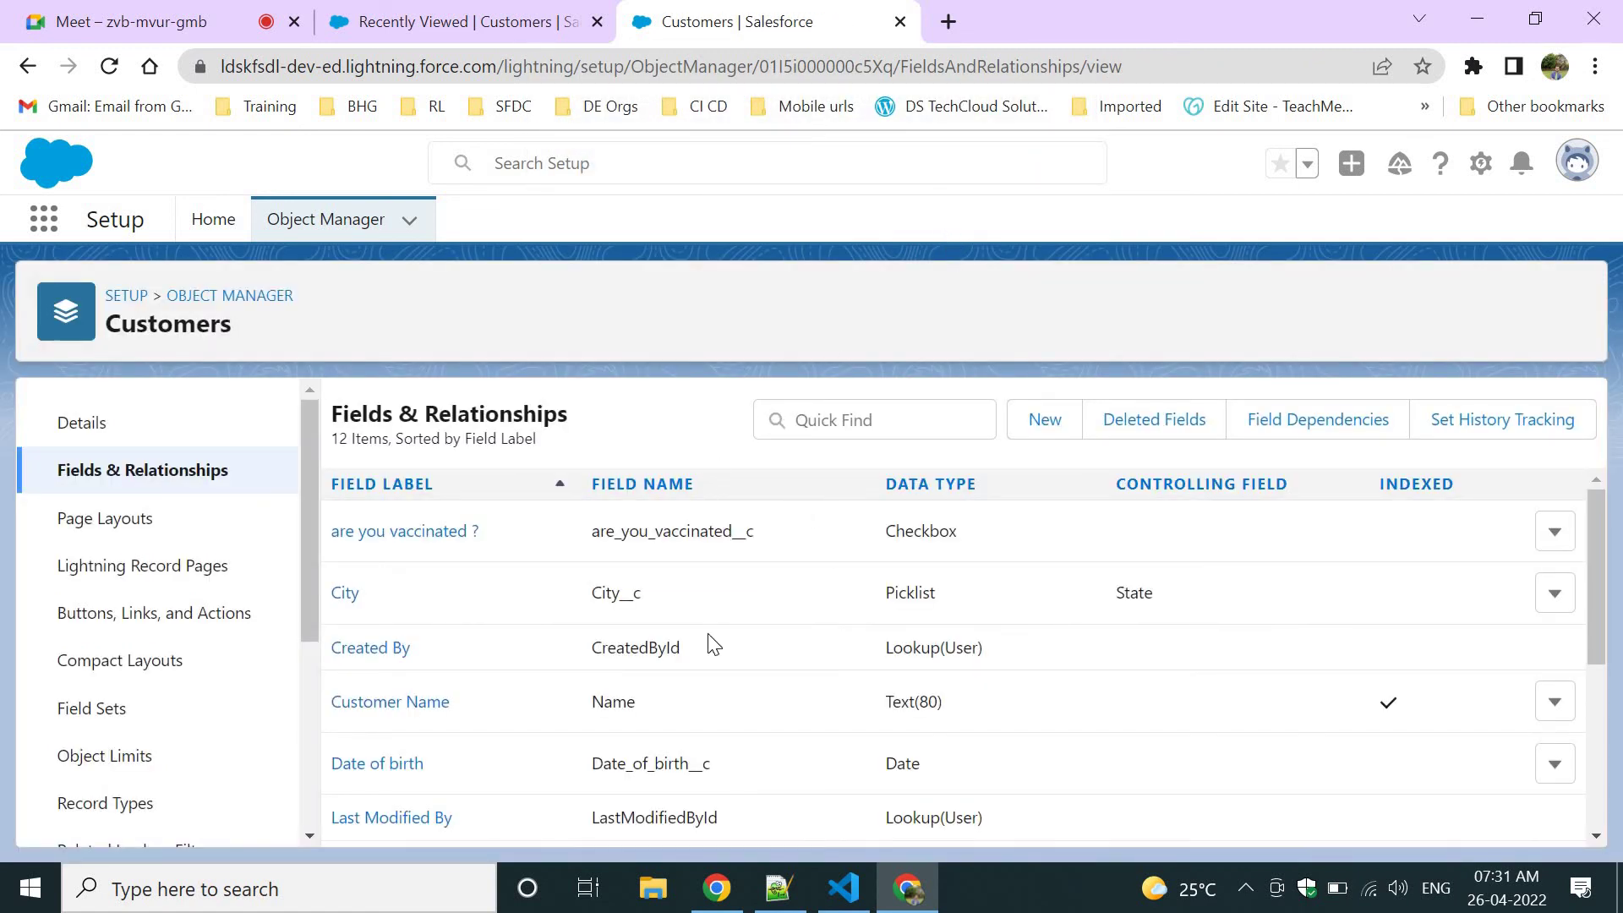
{"action": "scroll", "coordinate": [708, 632], "scroll_direction": "down", "scroll_amount": 4}
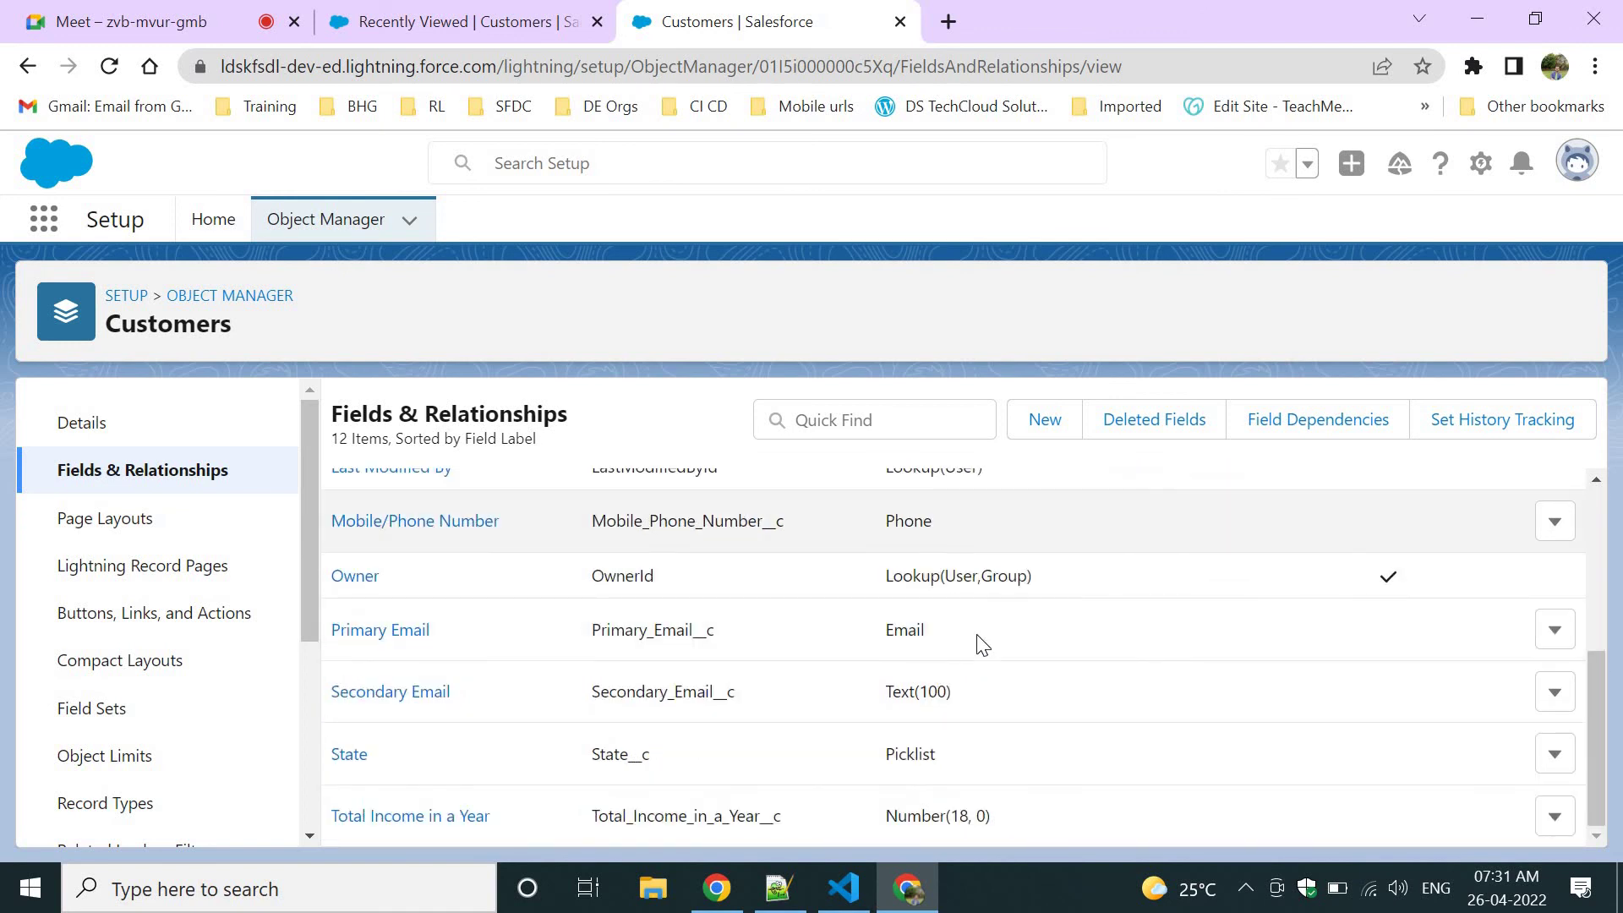
{"action": "left_click", "coordinate": [1268, 429]}
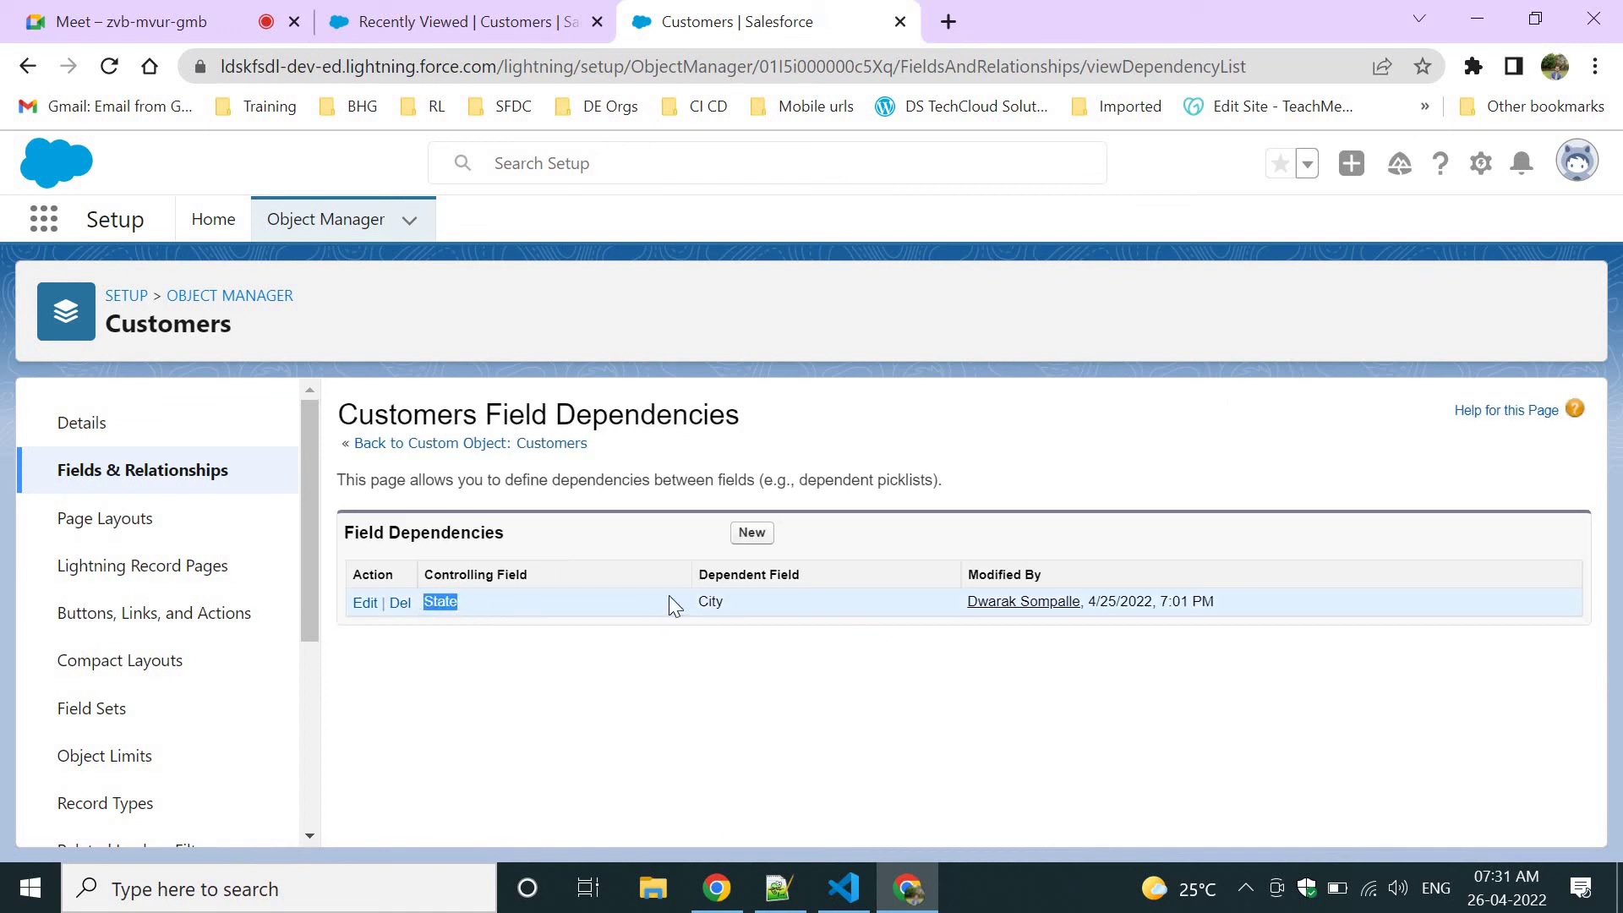
{"action": "left_click_drag", "start_coordinate": [679, 611], "coordinate": [734, 616]}
{"action": "left_click", "coordinate": [698, 604]}
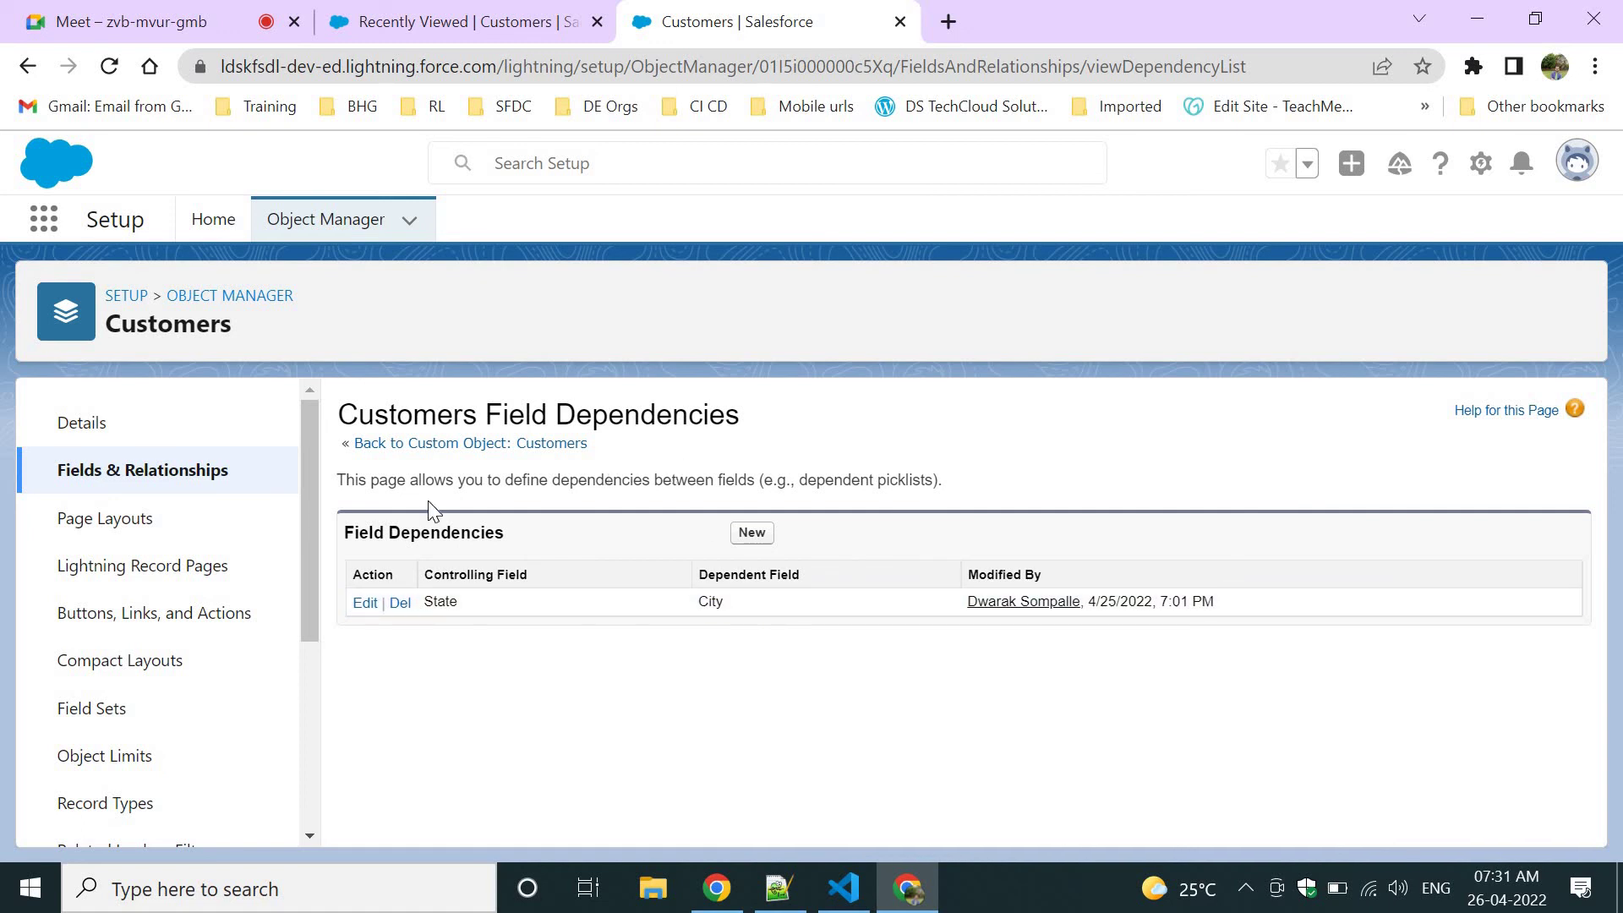
{"action": "left_click", "coordinate": [541, 21]}
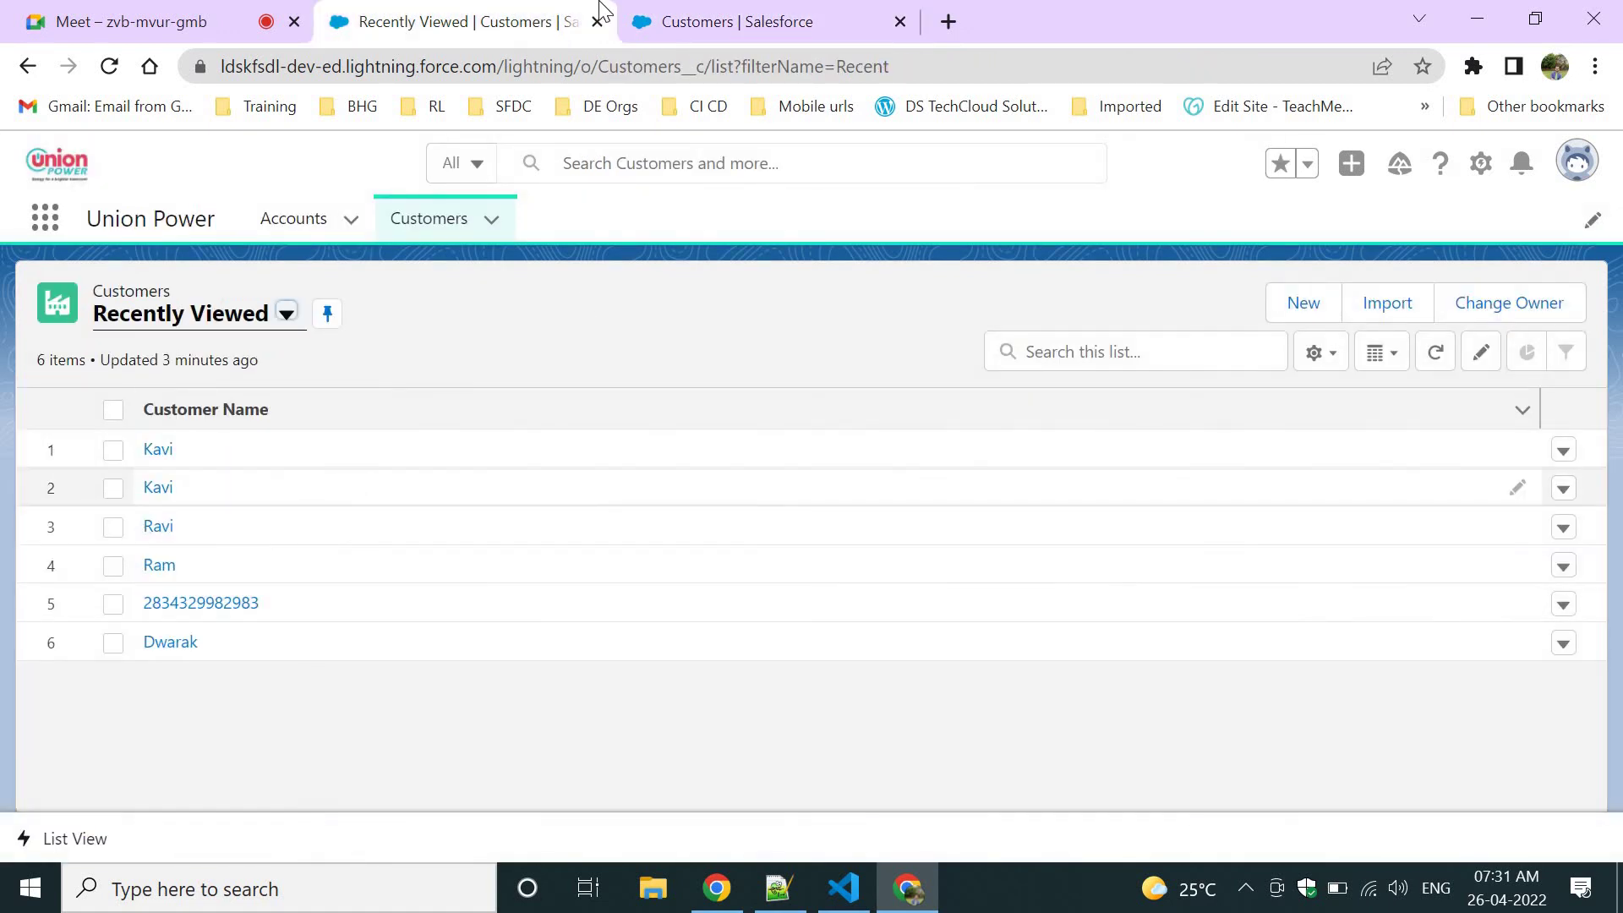
{"action": "left_click", "coordinate": [785, 12]}
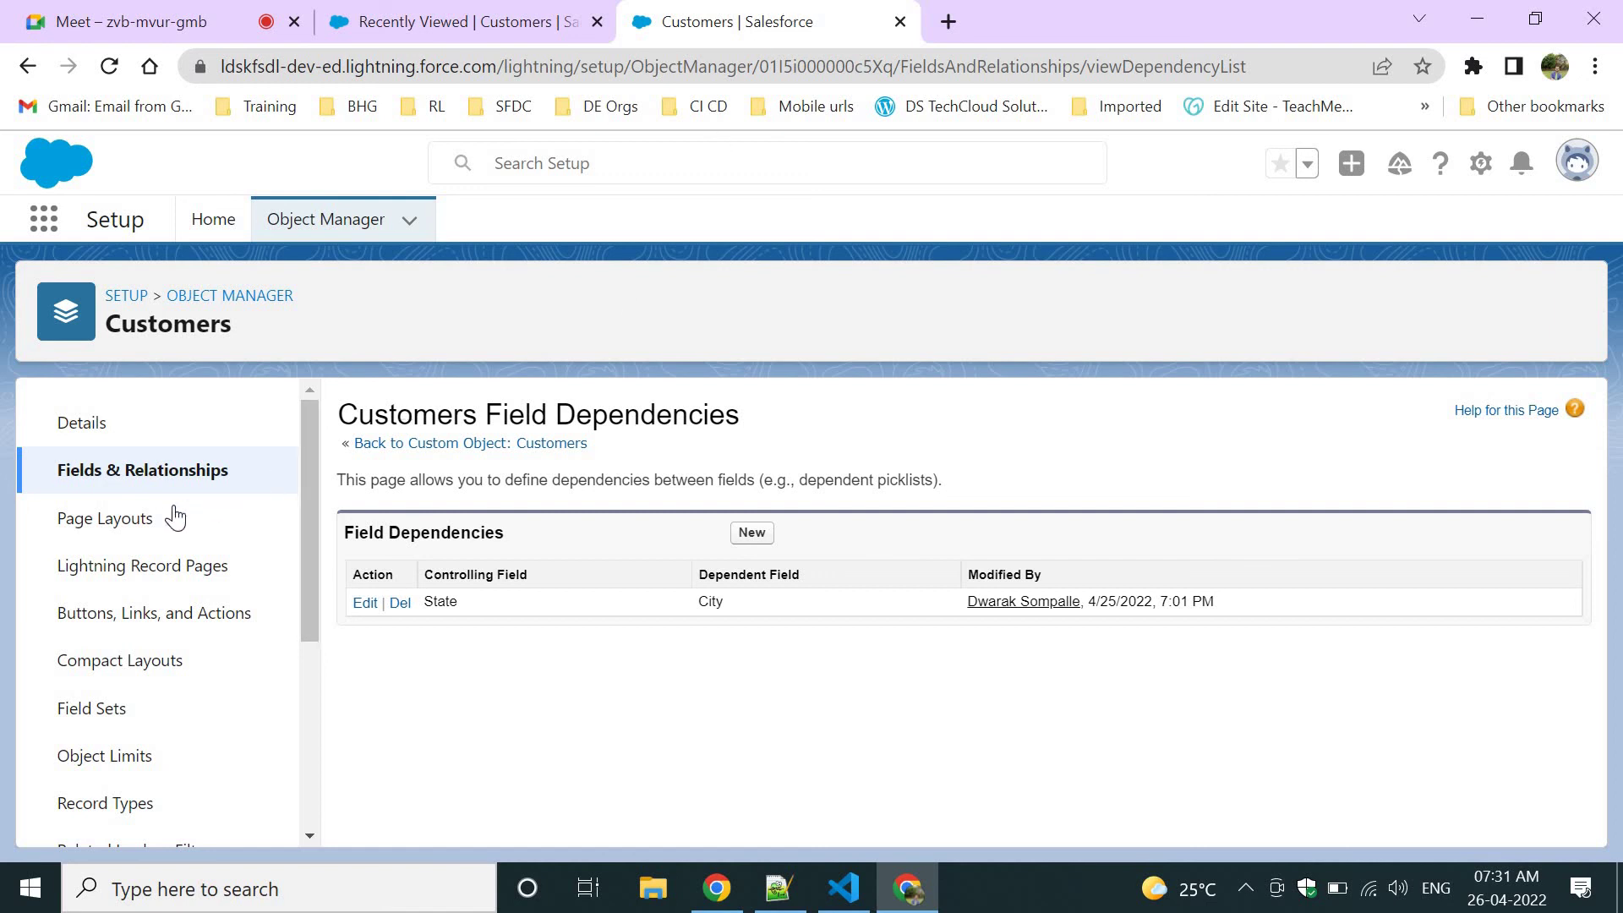
In Customers Layout, place State then City below 'are you vaccinated ?', save, and return to Customers.
{"action": "left_click", "coordinate": [148, 520]}
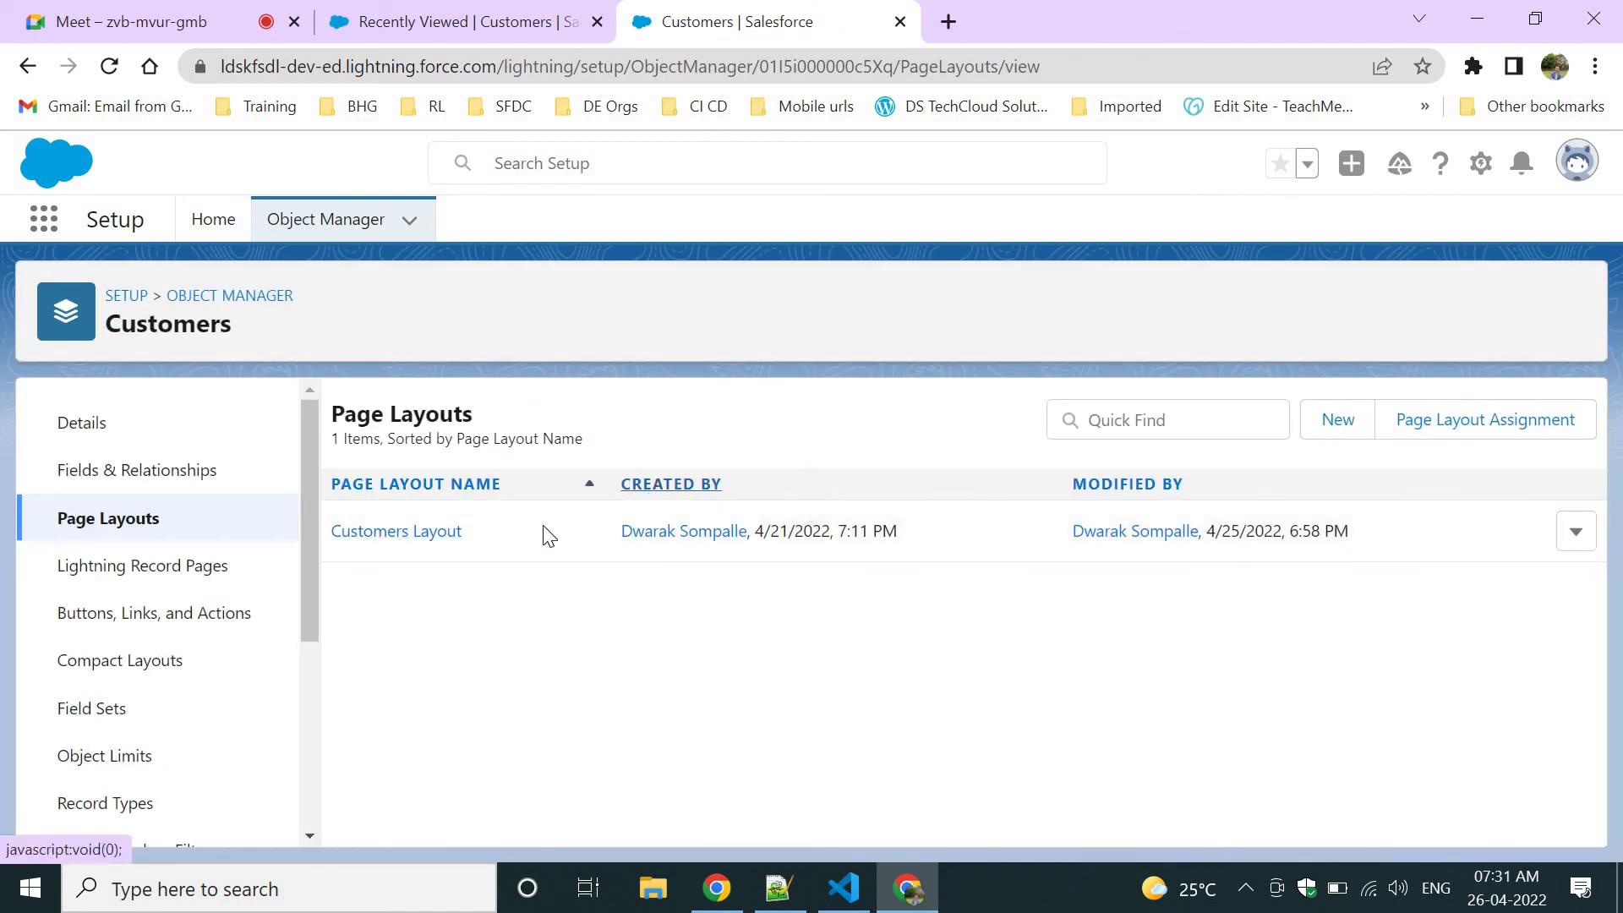
{"action": "left_click", "coordinate": [379, 533]}
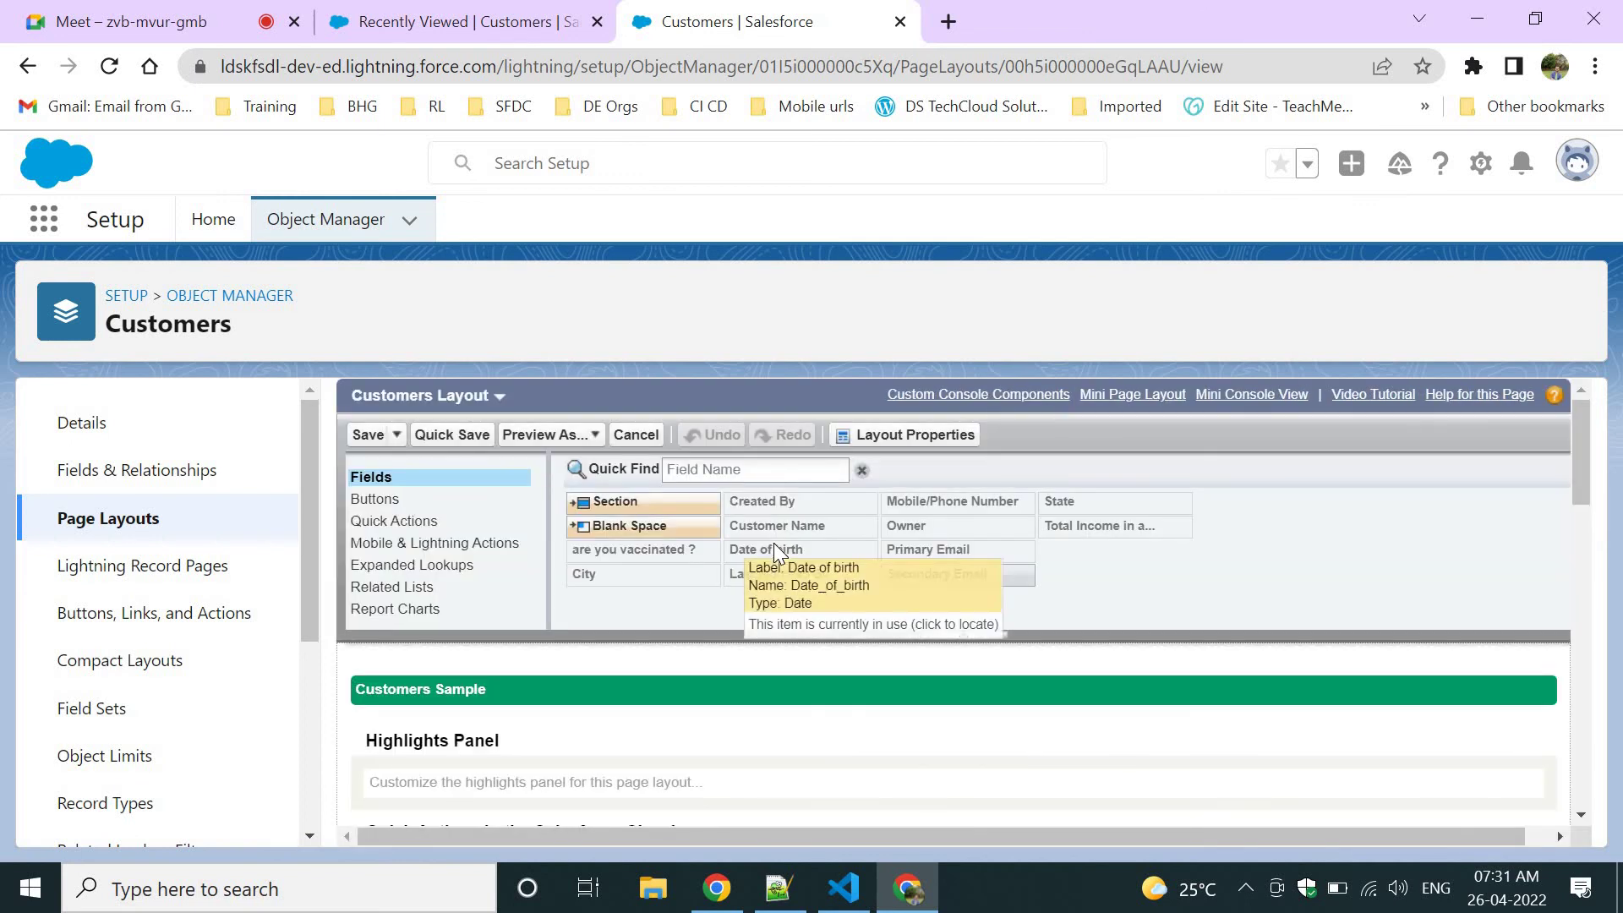
{"action": "scroll", "coordinate": [580, 602], "scroll_direction": "down", "scroll_amount": 3}
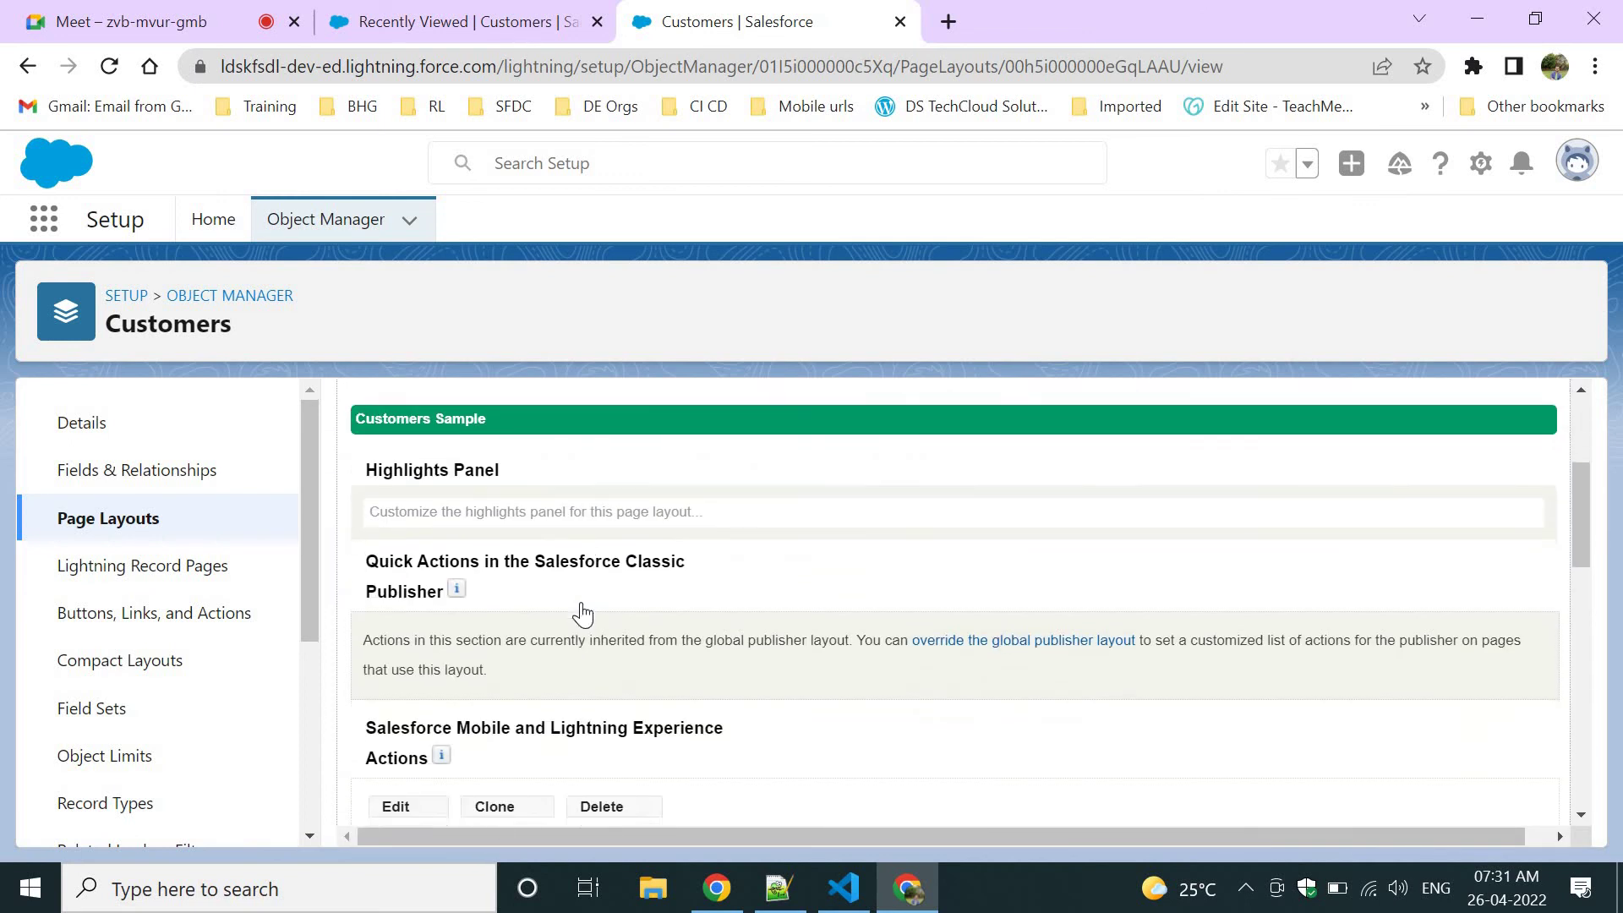
{"action": "scroll", "coordinate": [580, 611], "scroll_direction": "down", "scroll_amount": 5}
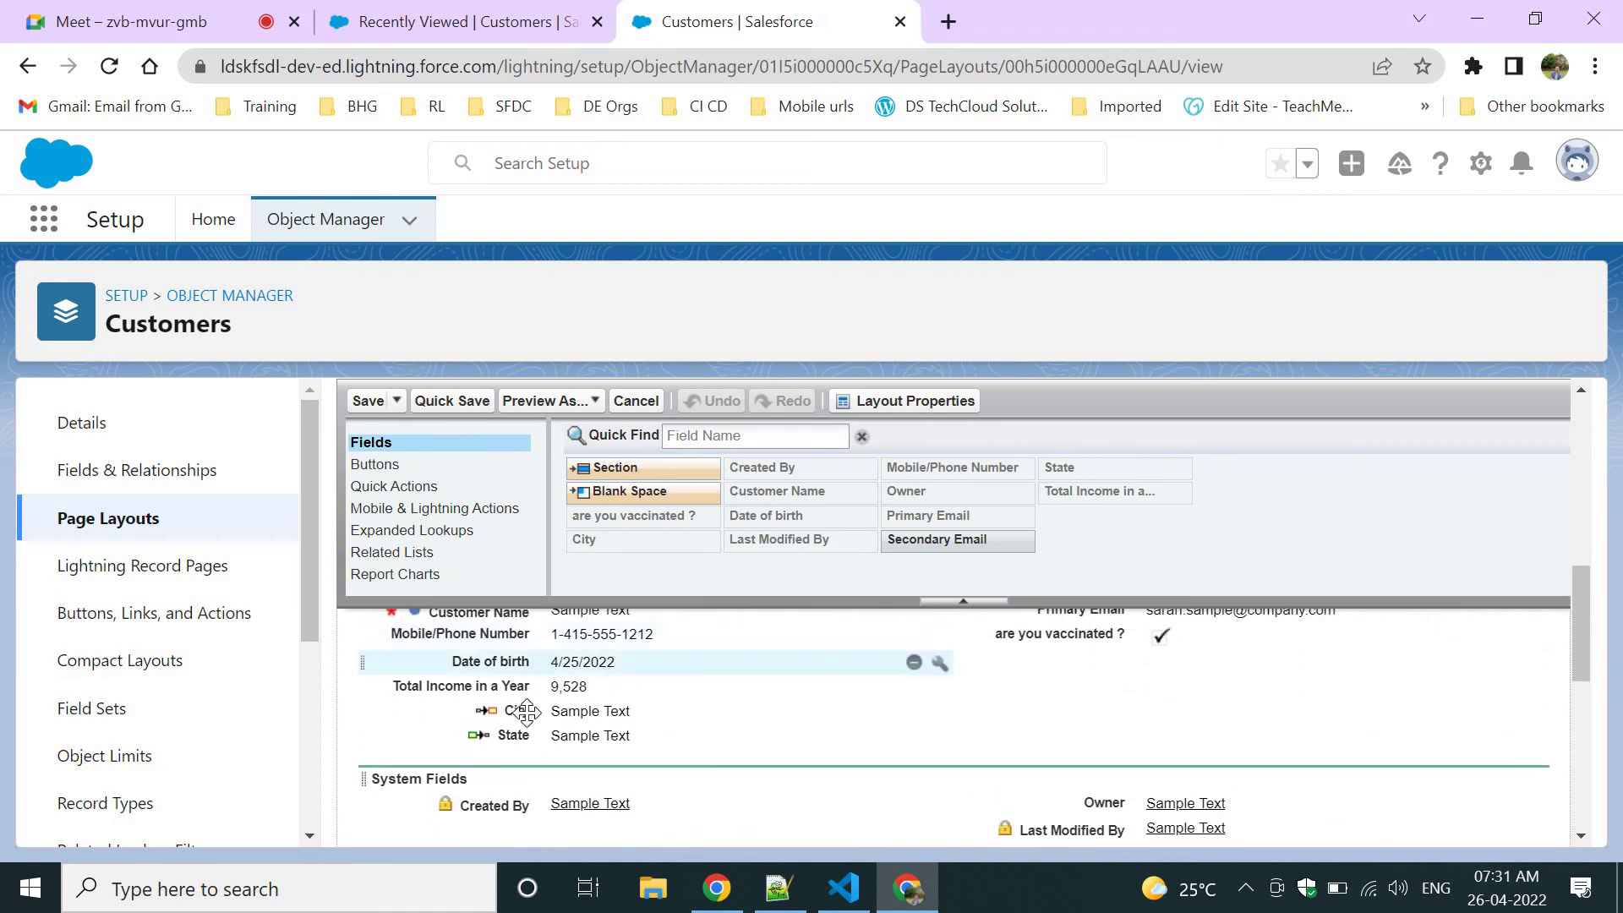
{"action": "left_click_drag", "start_coordinate": [520, 732], "coordinate": [1090, 672]}
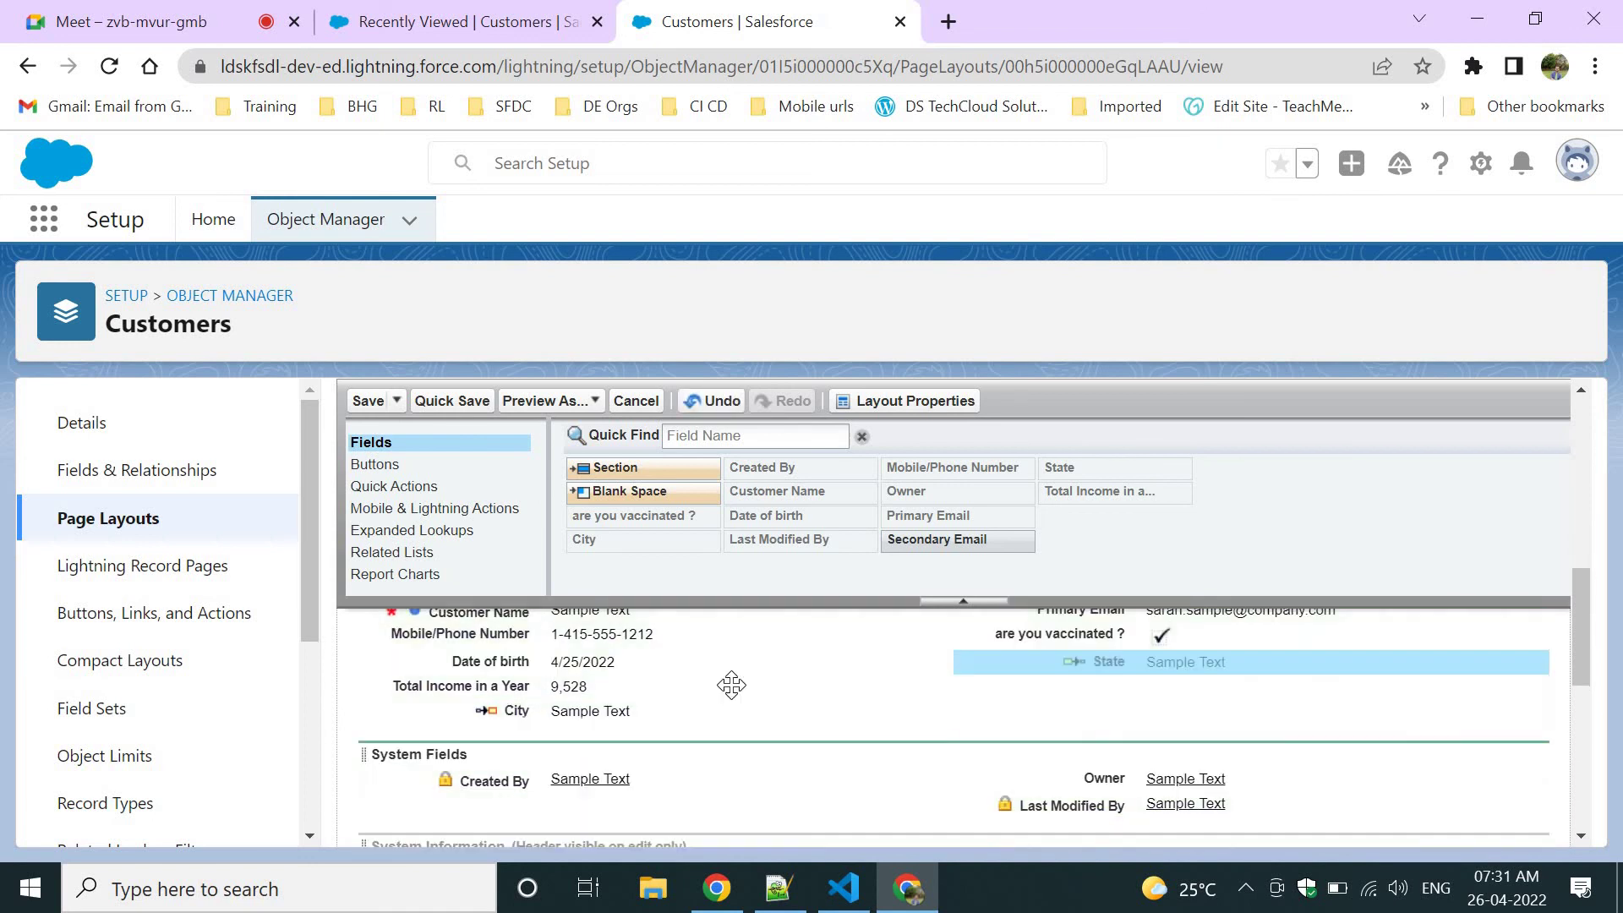
{"action": "left_click_drag", "start_coordinate": [507, 710], "coordinate": [1090, 686]}
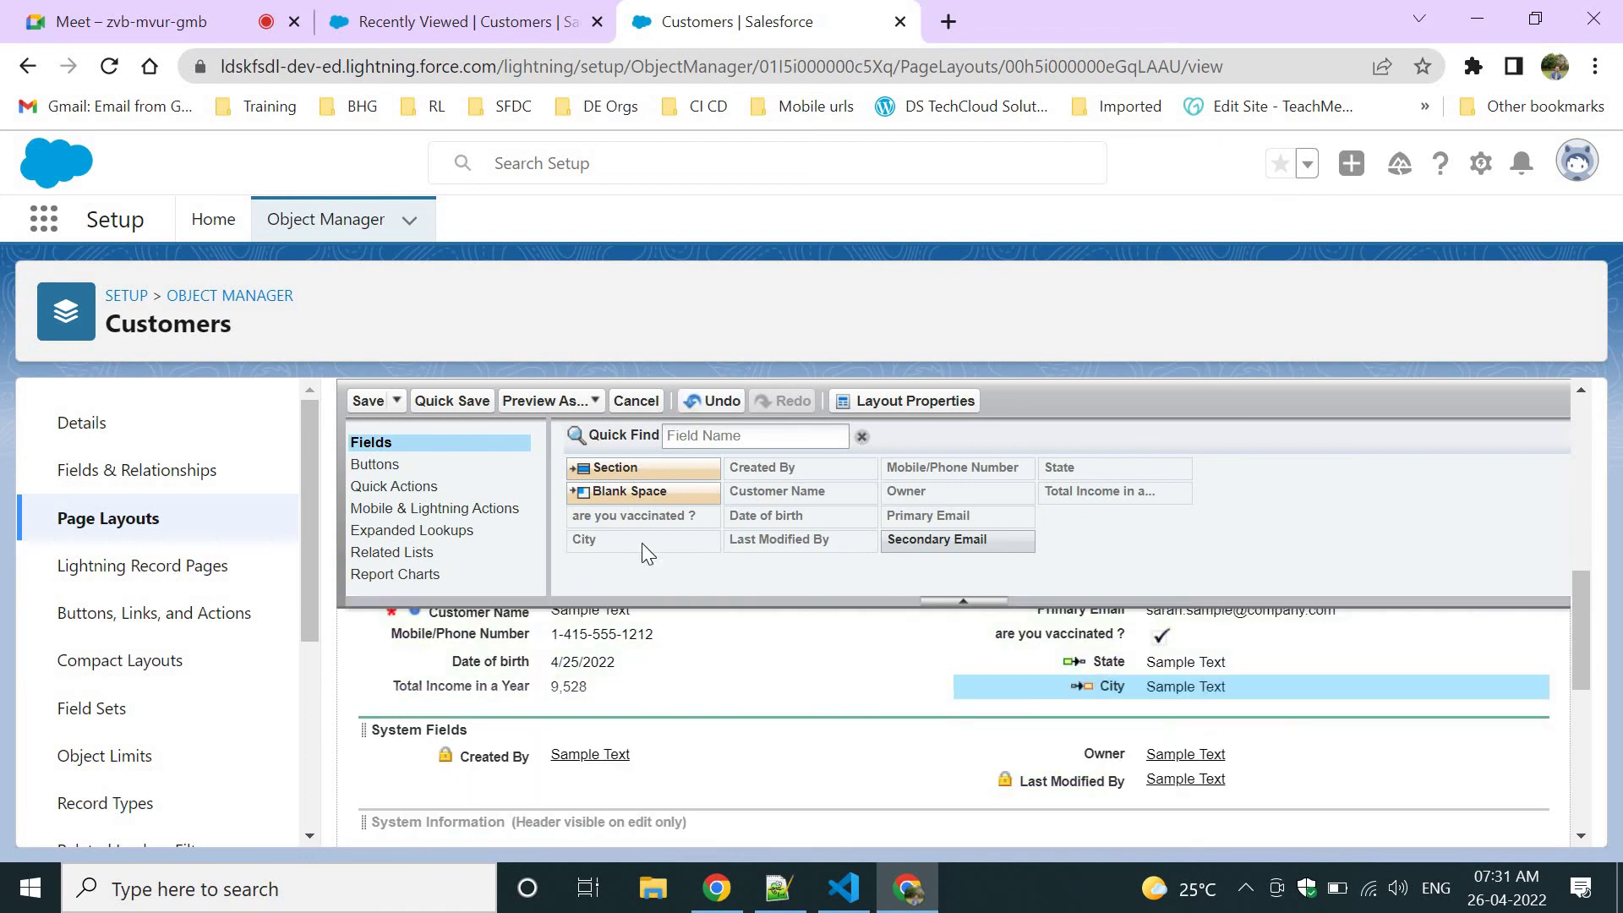
{"action": "left_click", "coordinate": [382, 407]}
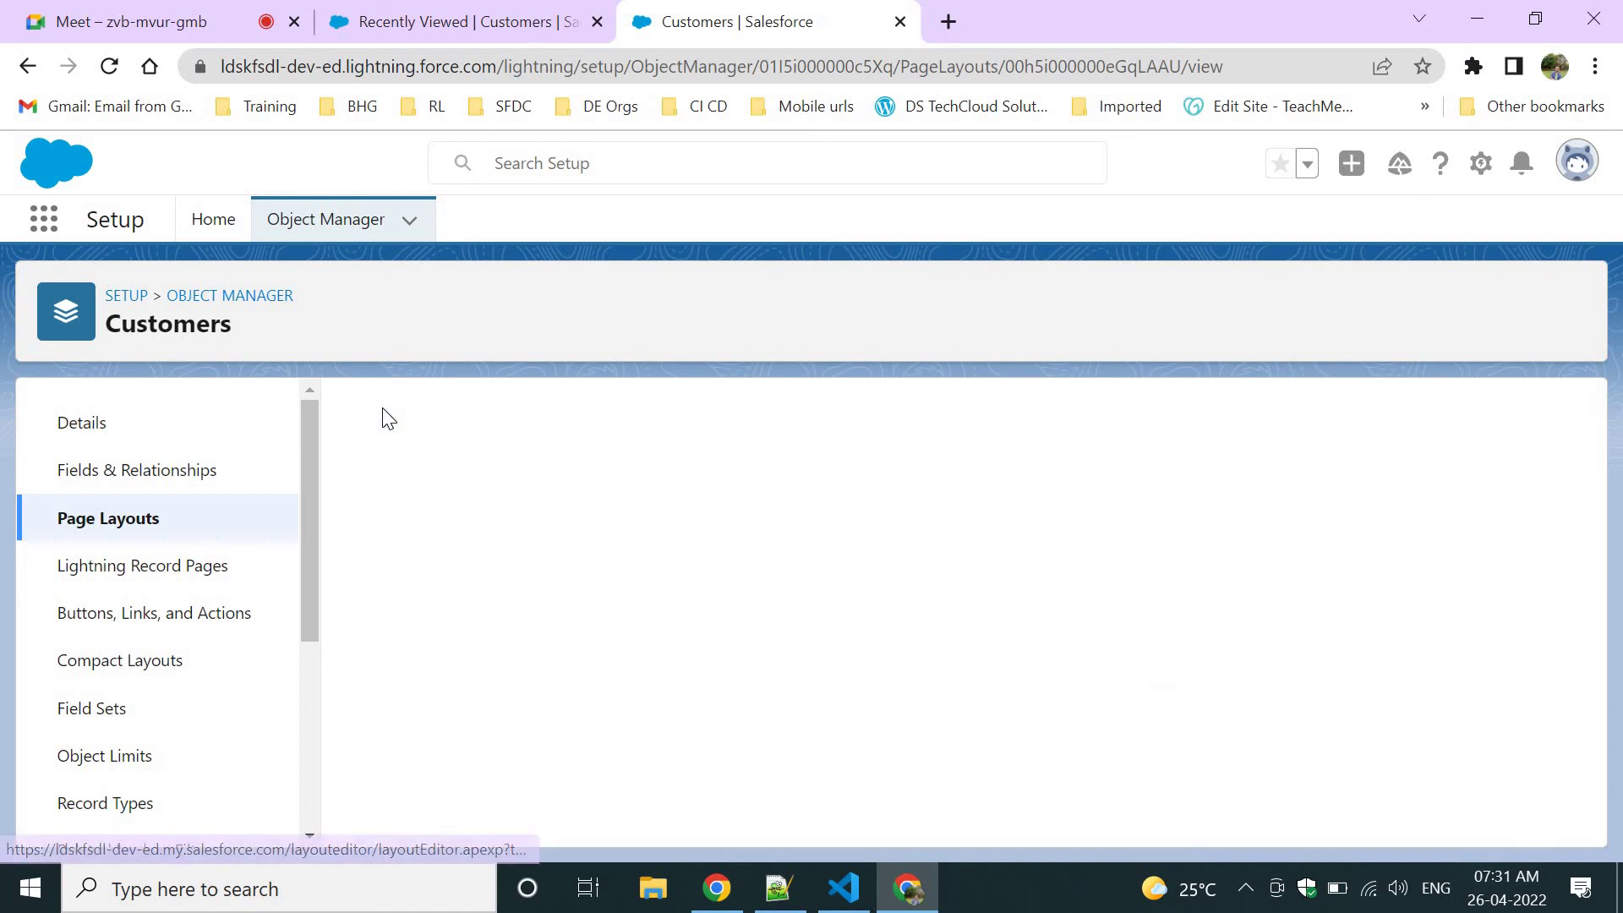
{"action": "left_click", "coordinate": [448, 12]}
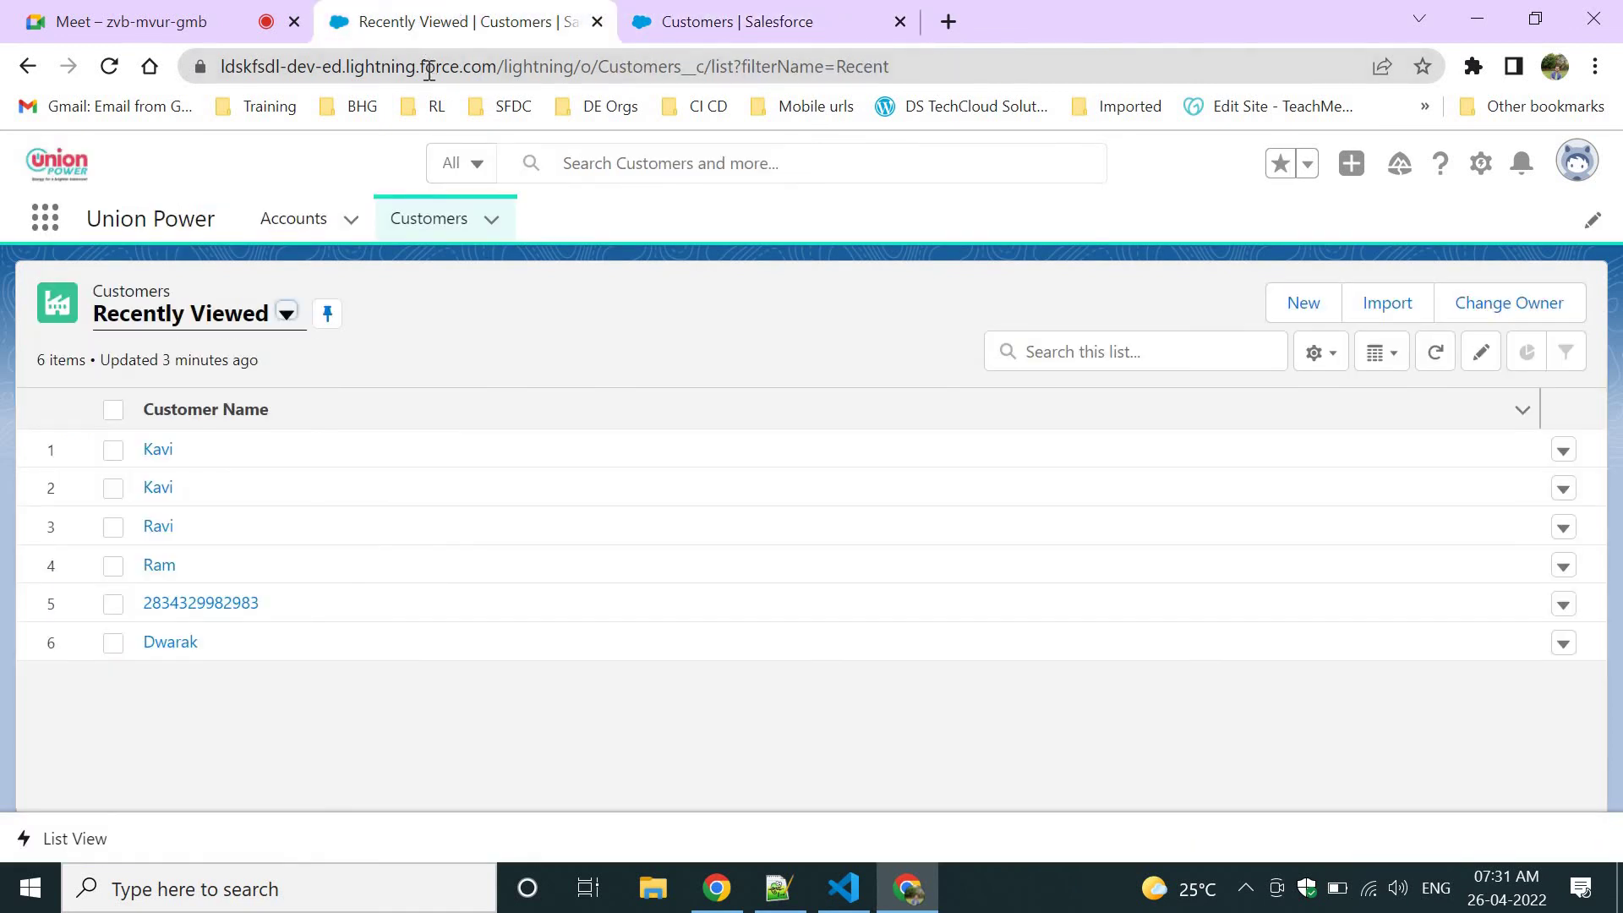
Reload the Customers list and open a New Customers form.
{"action": "left_click", "coordinate": [428, 68]}
{"action": "key", "text": "Return"}
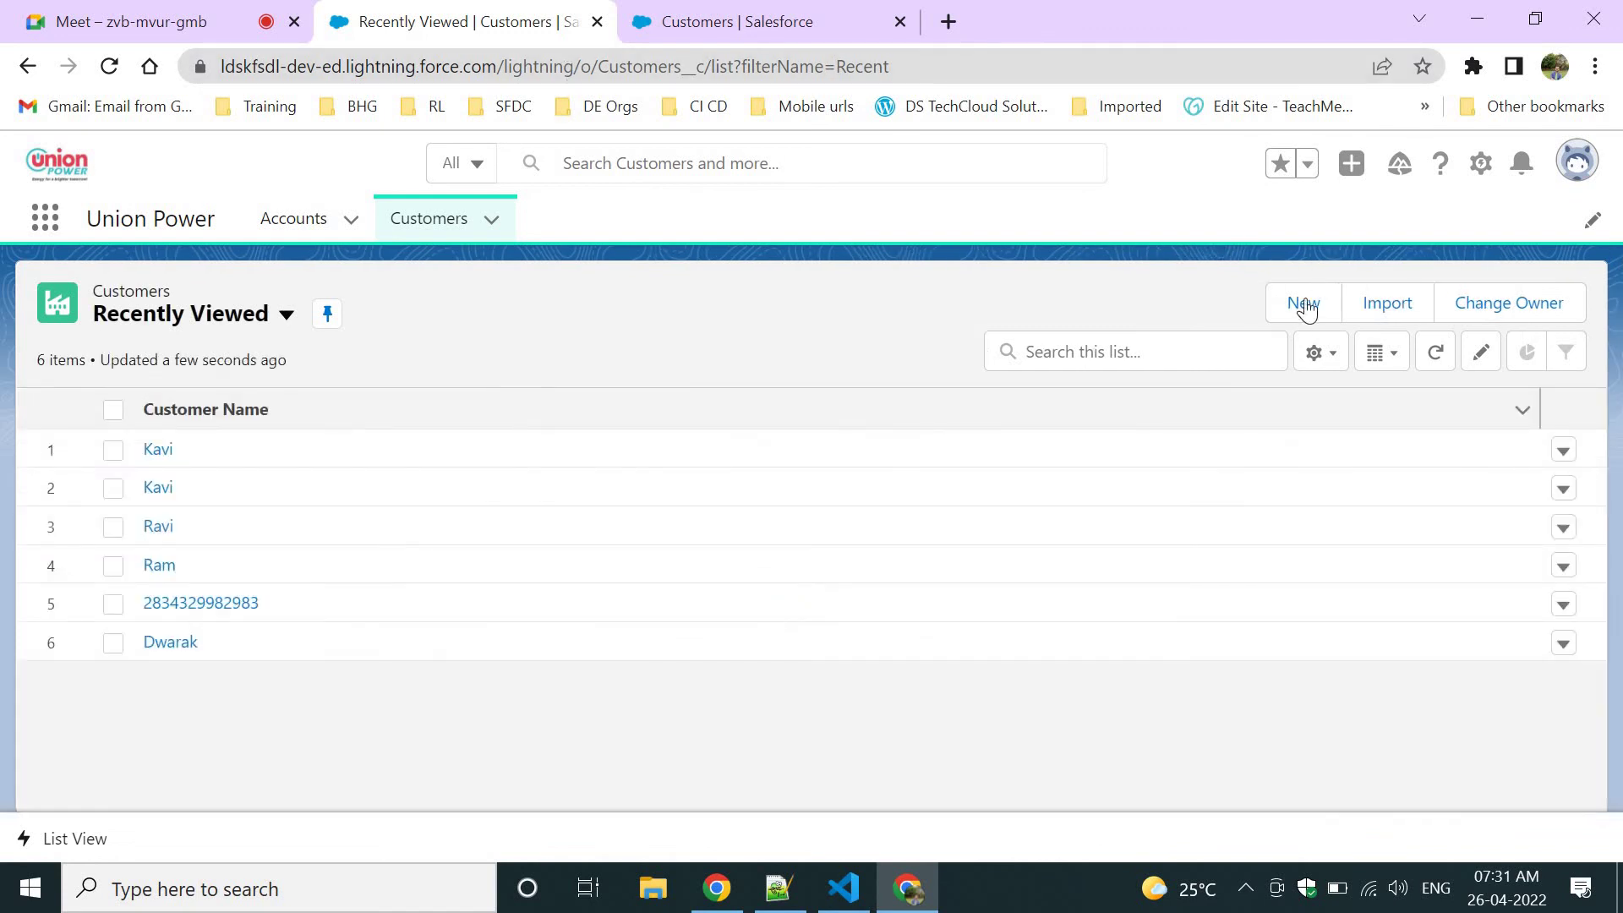
{"action": "left_click", "coordinate": [1302, 304]}
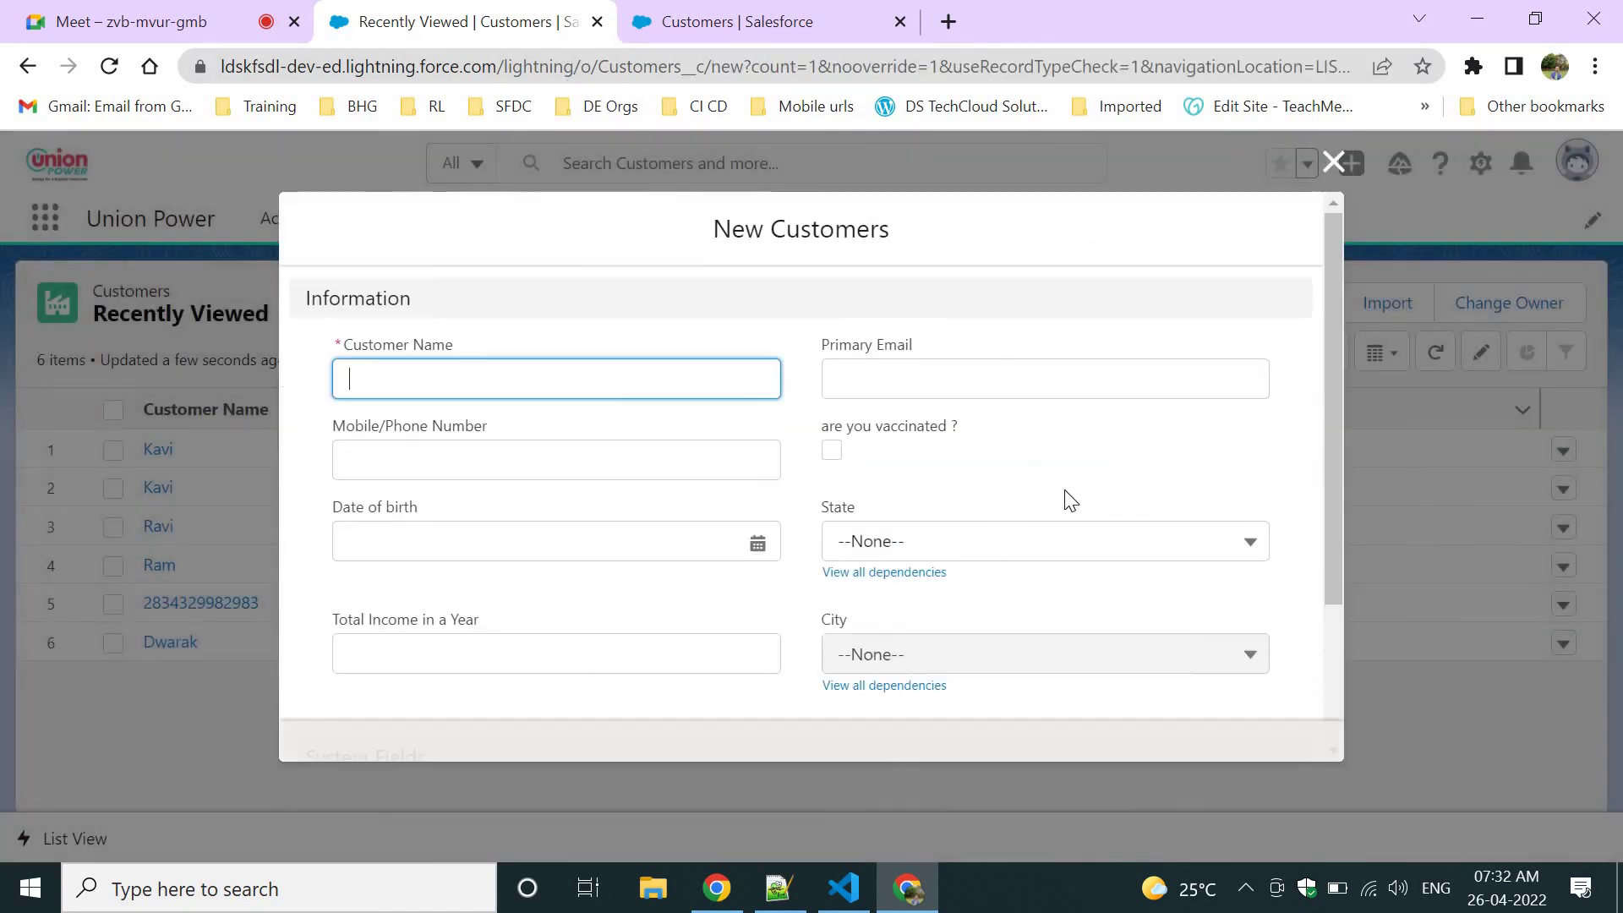
{"action": "scroll", "coordinate": [1069, 517], "scroll_direction": "down", "scroll_amount": 1}
{"action": "scroll", "coordinate": [1070, 517], "scroll_direction": "down", "scroll_amount": 1}
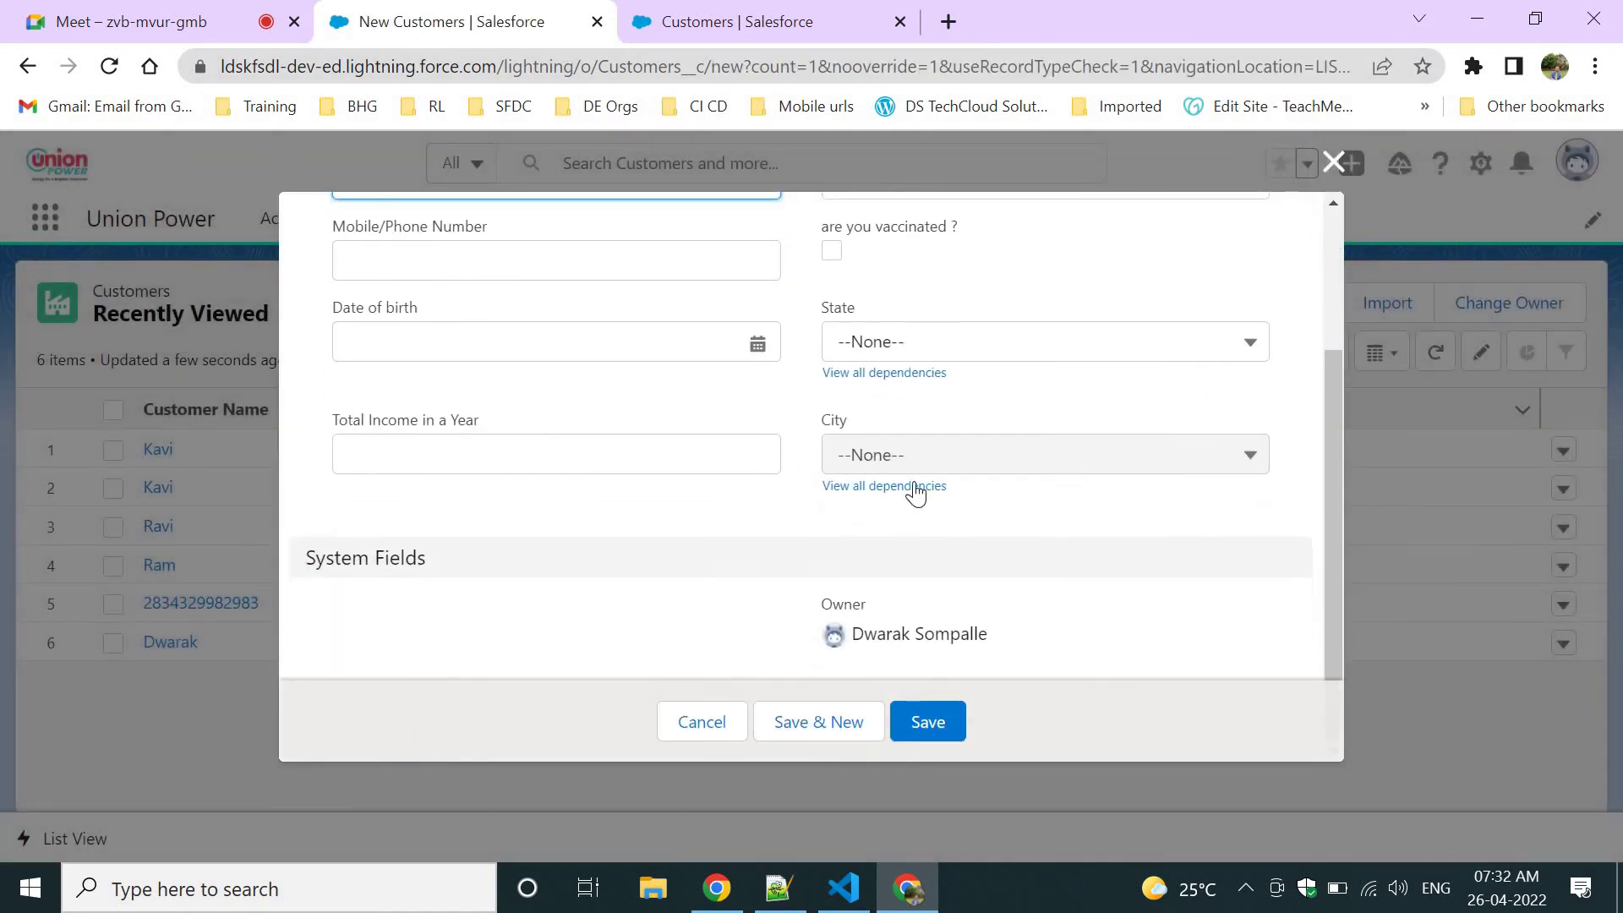
{"action": "left_click", "coordinate": [826, 425]}
{"action": "double_click", "coordinate": [914, 448]}
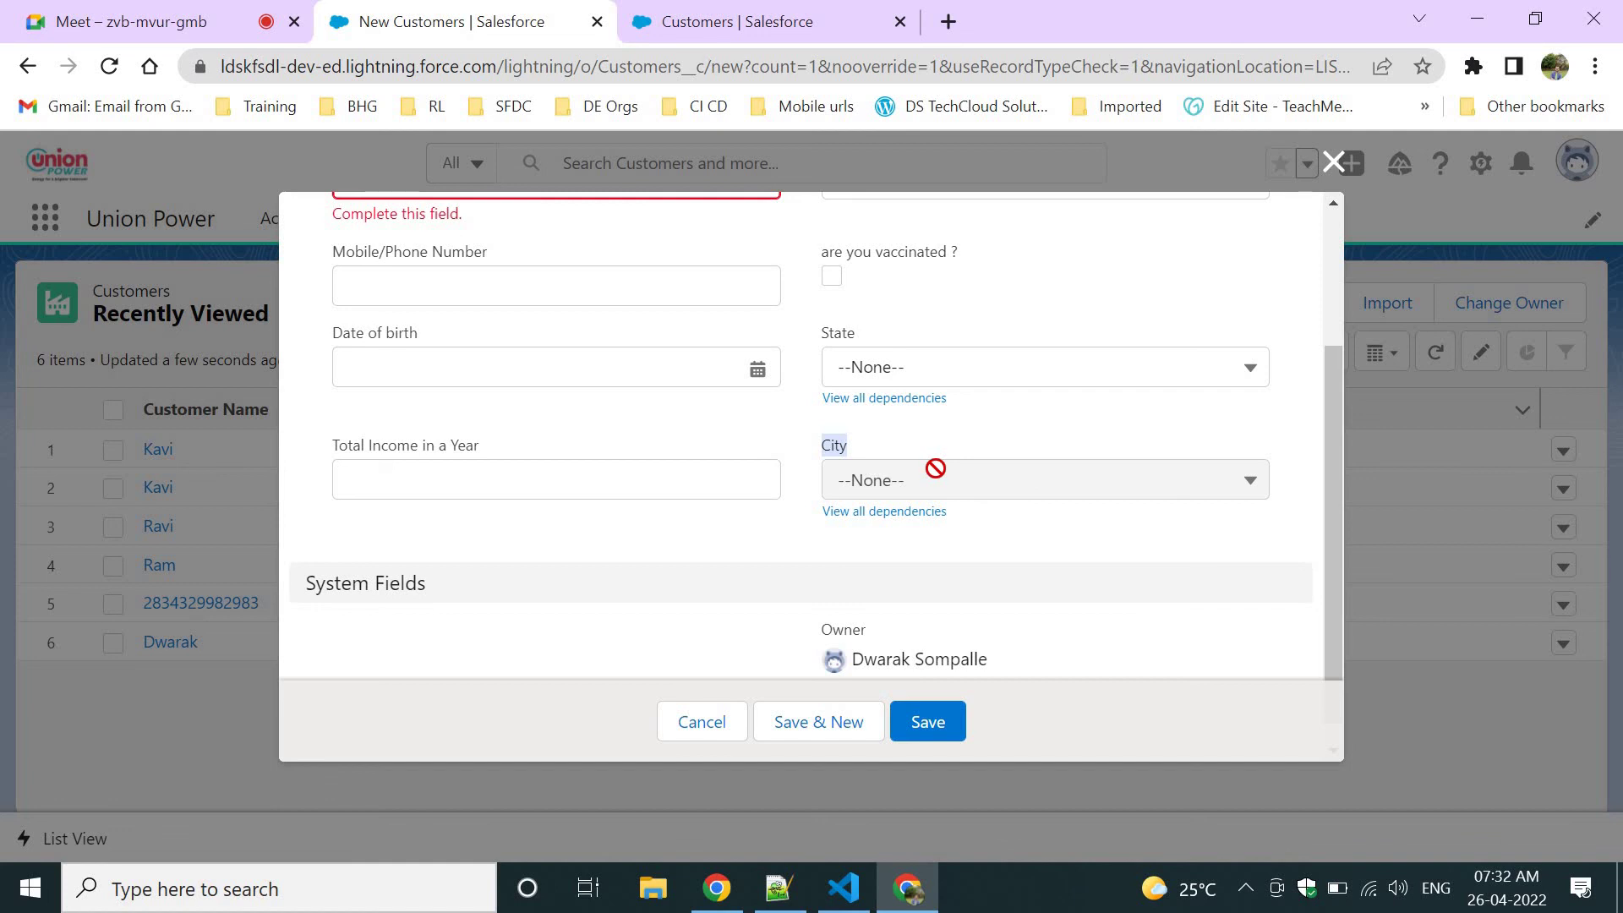
Set State to AP, KA and TN in turn, checking City offers Vizag, Bangalore and Chennai.
{"action": "left_click", "coordinate": [969, 372]}
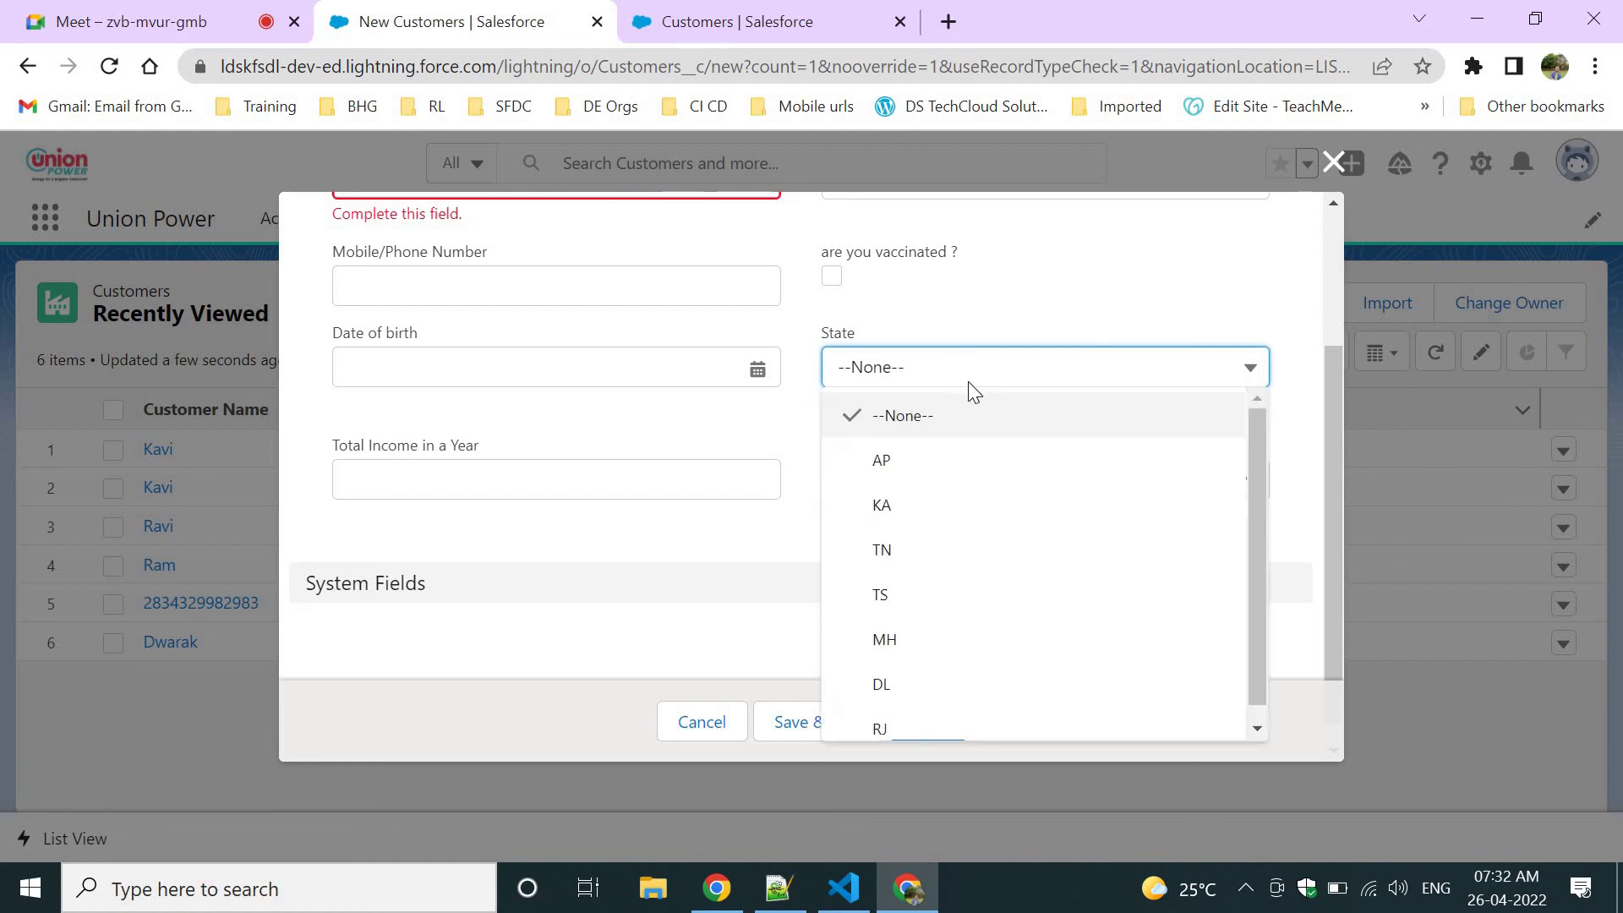
{"action": "left_click", "coordinate": [970, 463]}
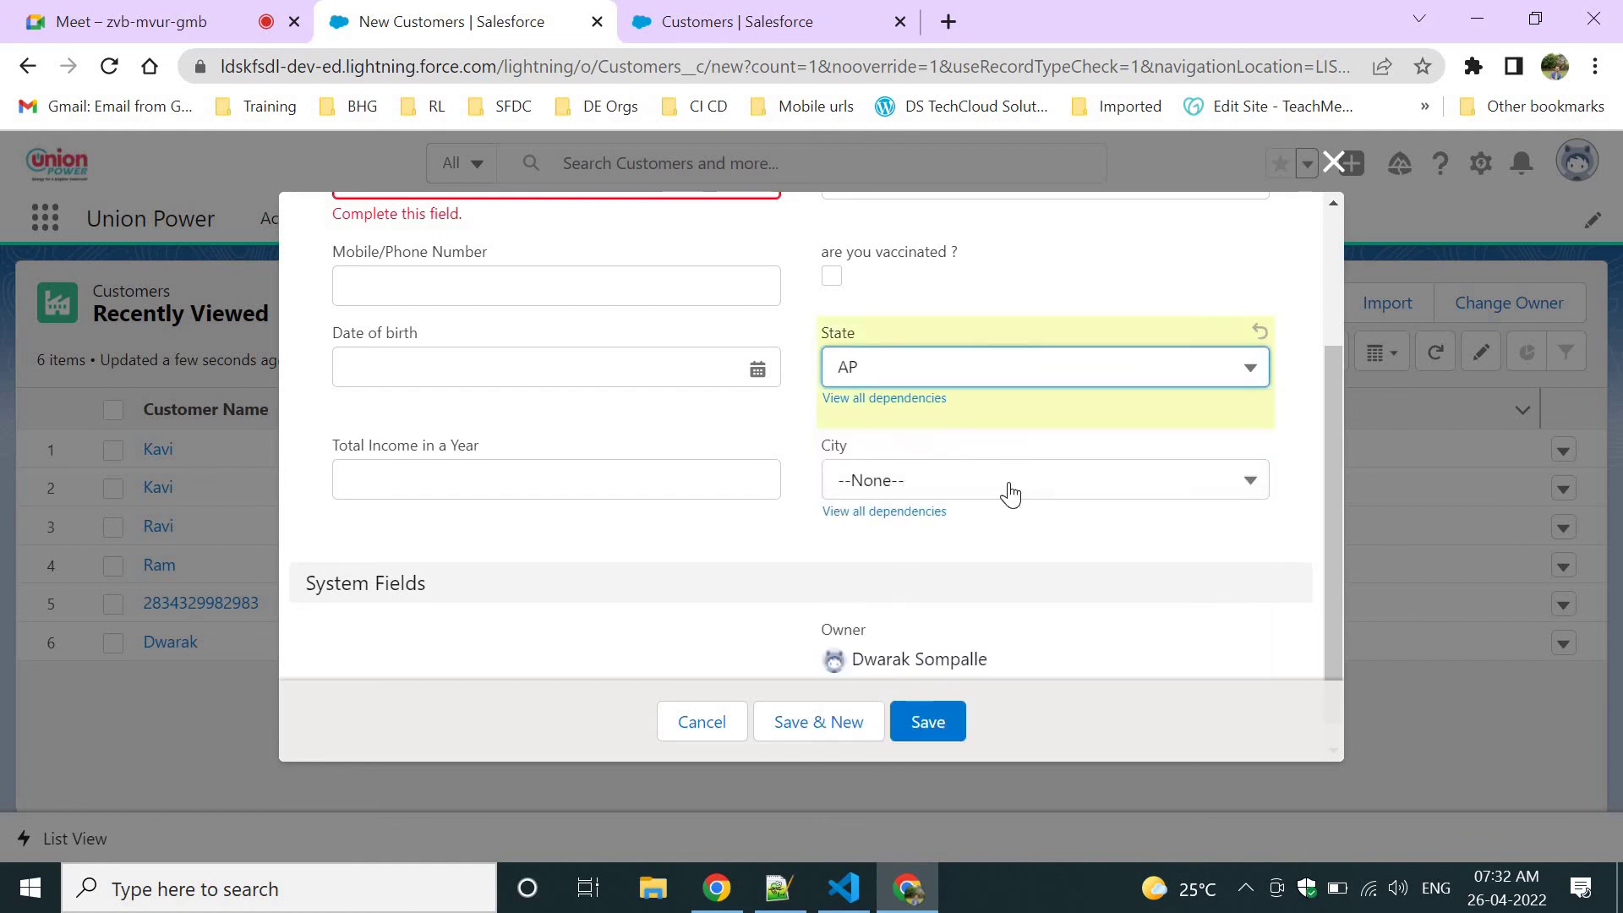
{"action": "left_click", "coordinate": [1007, 490]}
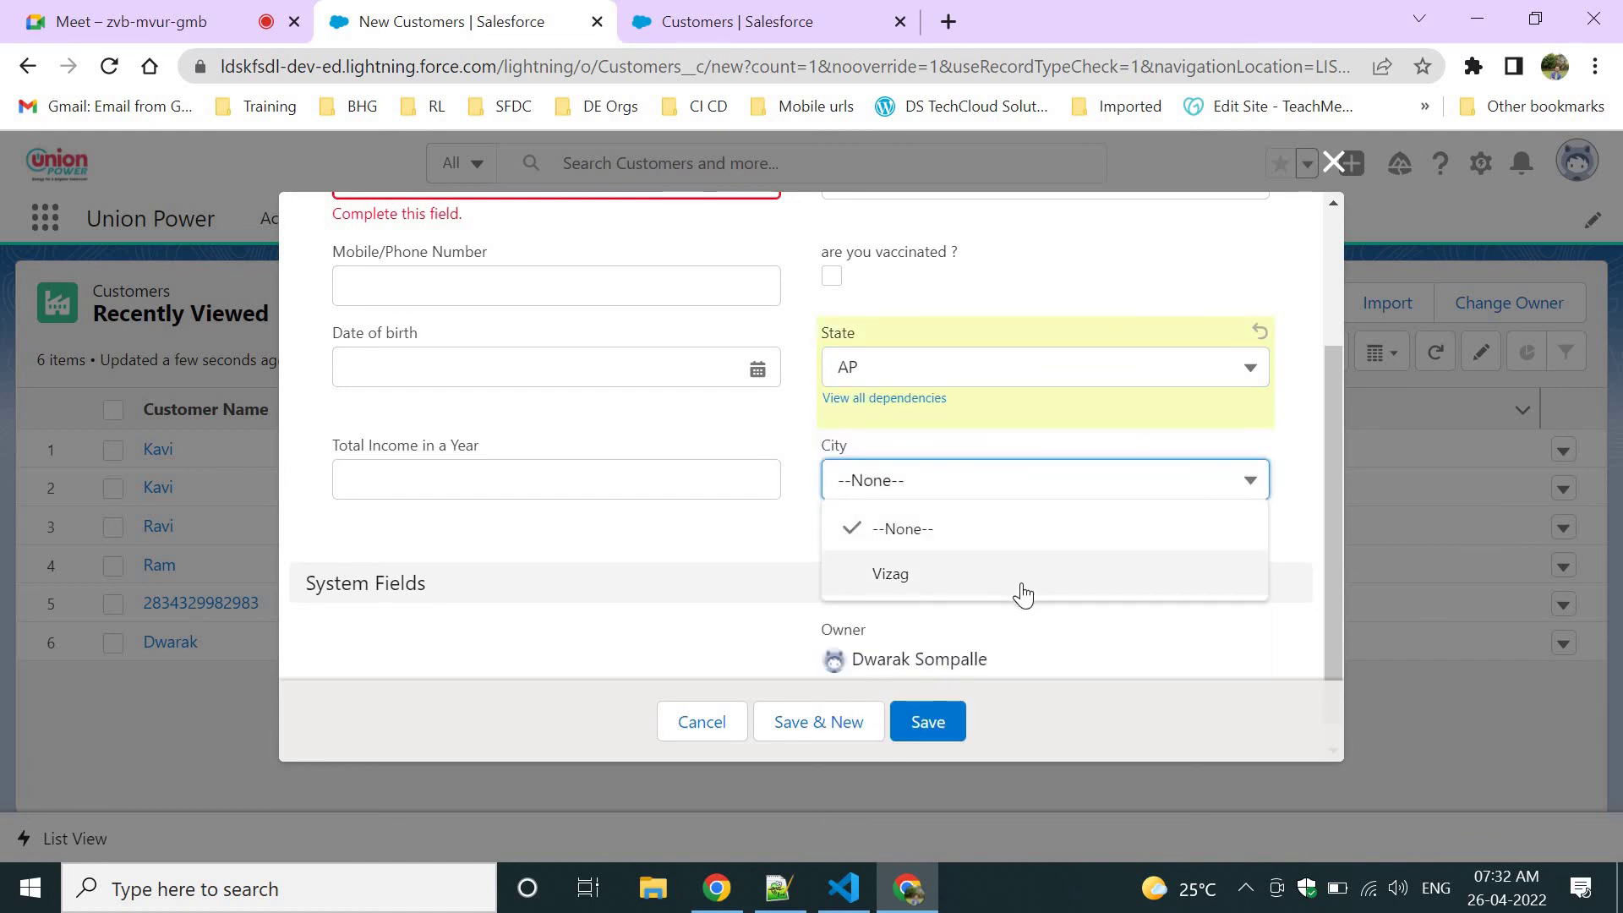
{"action": "left_click", "coordinate": [950, 376]}
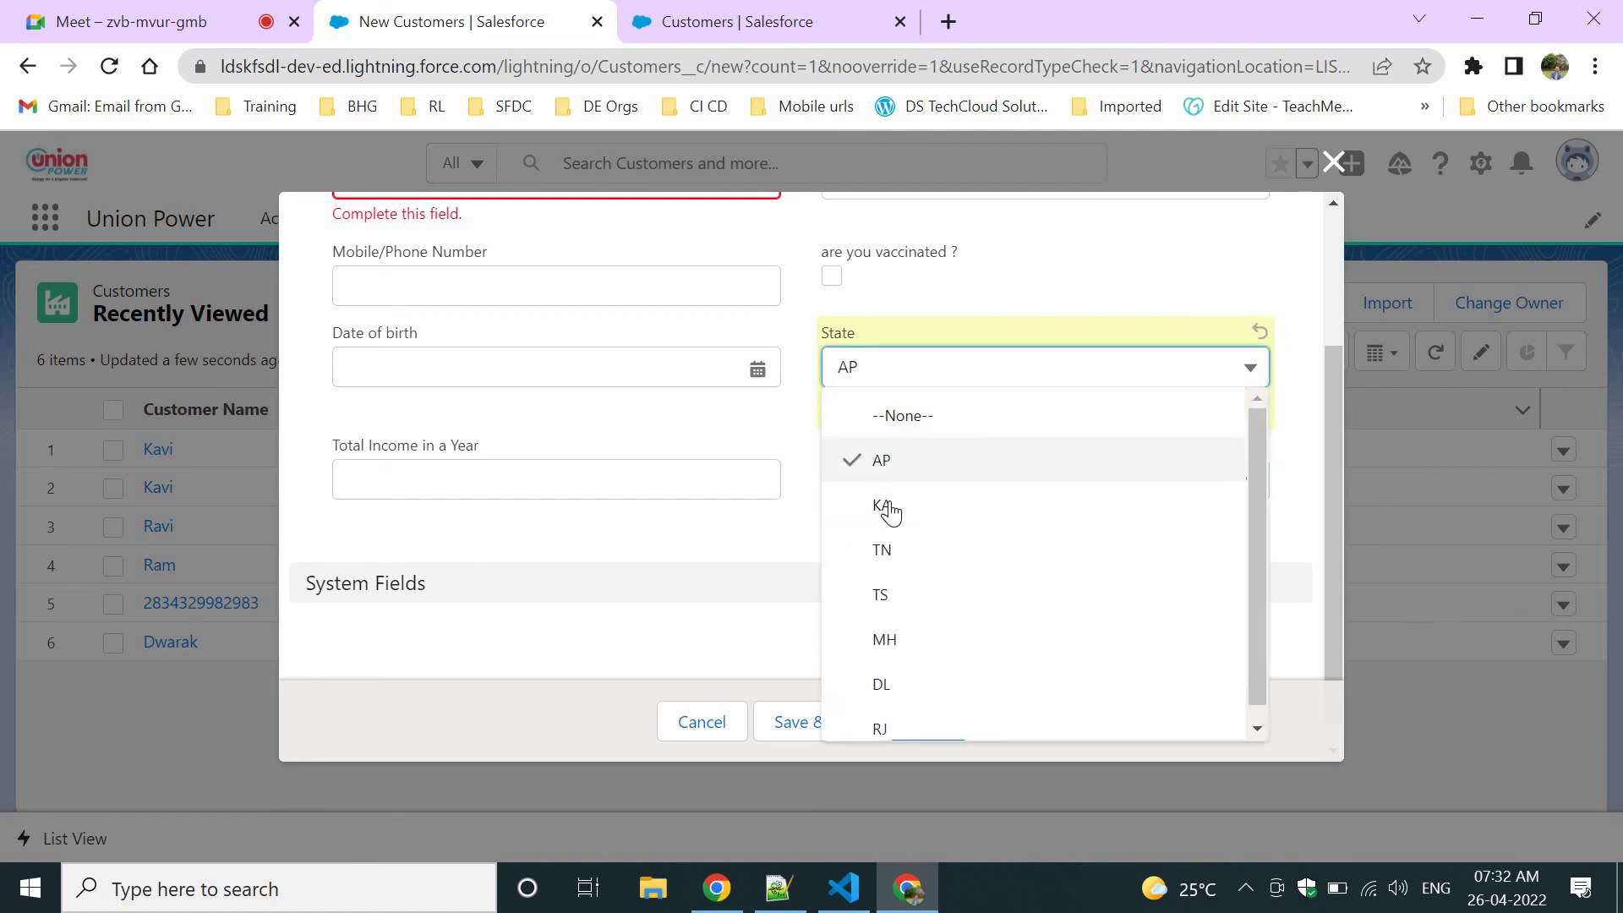
{"action": "left_click", "coordinate": [971, 505]}
{"action": "left_click", "coordinate": [980, 475]}
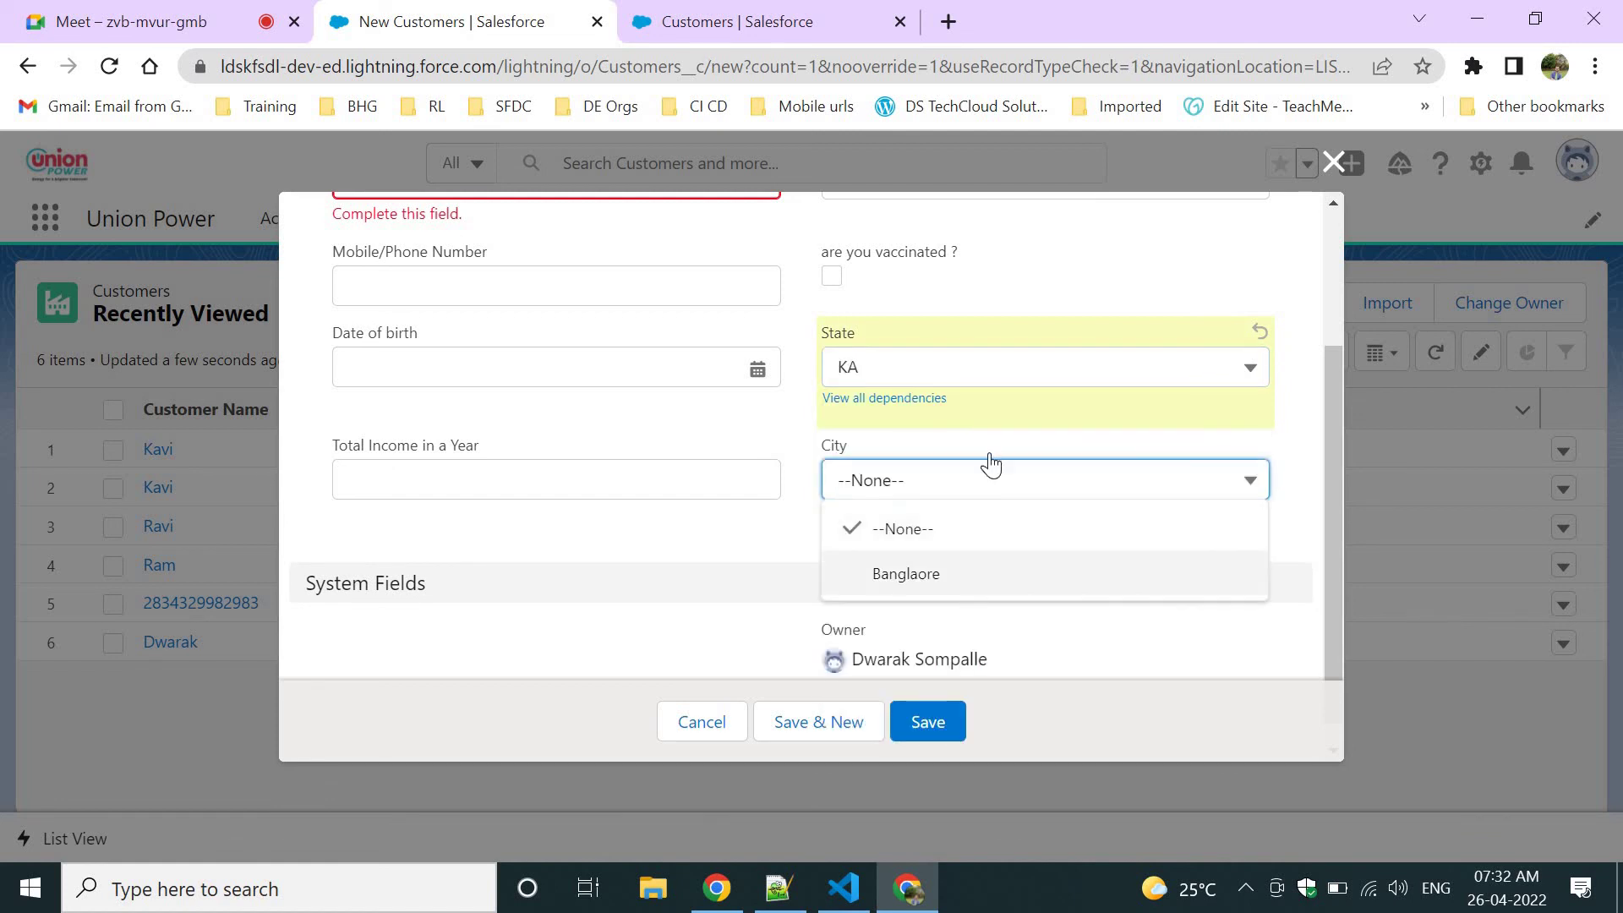
{"action": "left_click", "coordinate": [945, 364]}
{"action": "left_click", "coordinate": [909, 549]}
{"action": "left_click", "coordinate": [985, 486]}
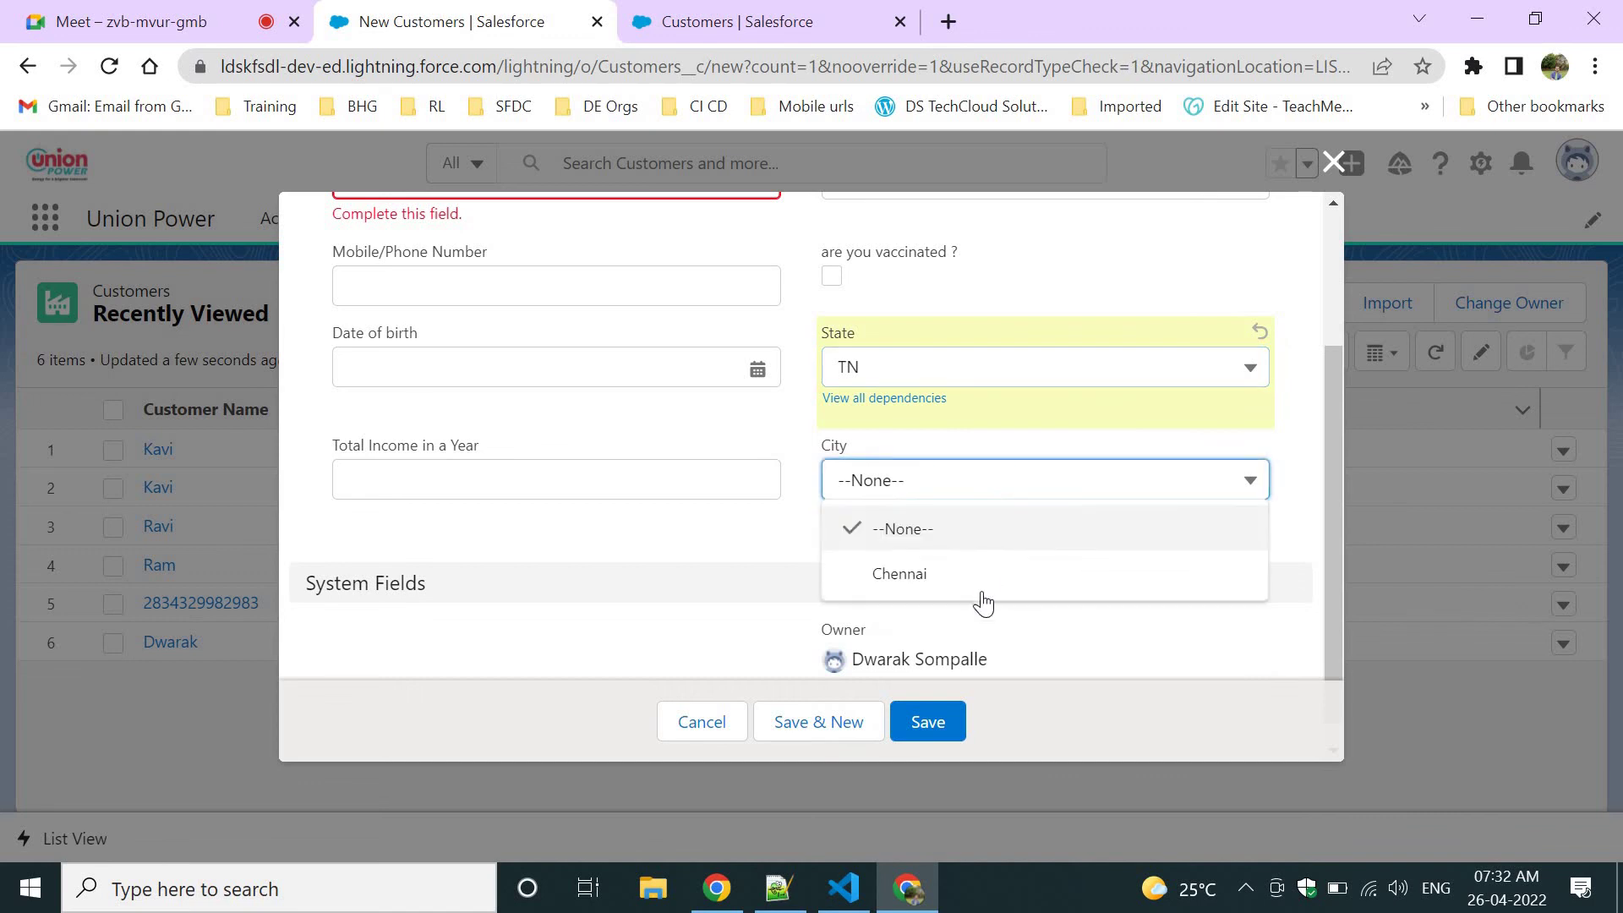
{"action": "left_click", "coordinate": [1004, 452]}
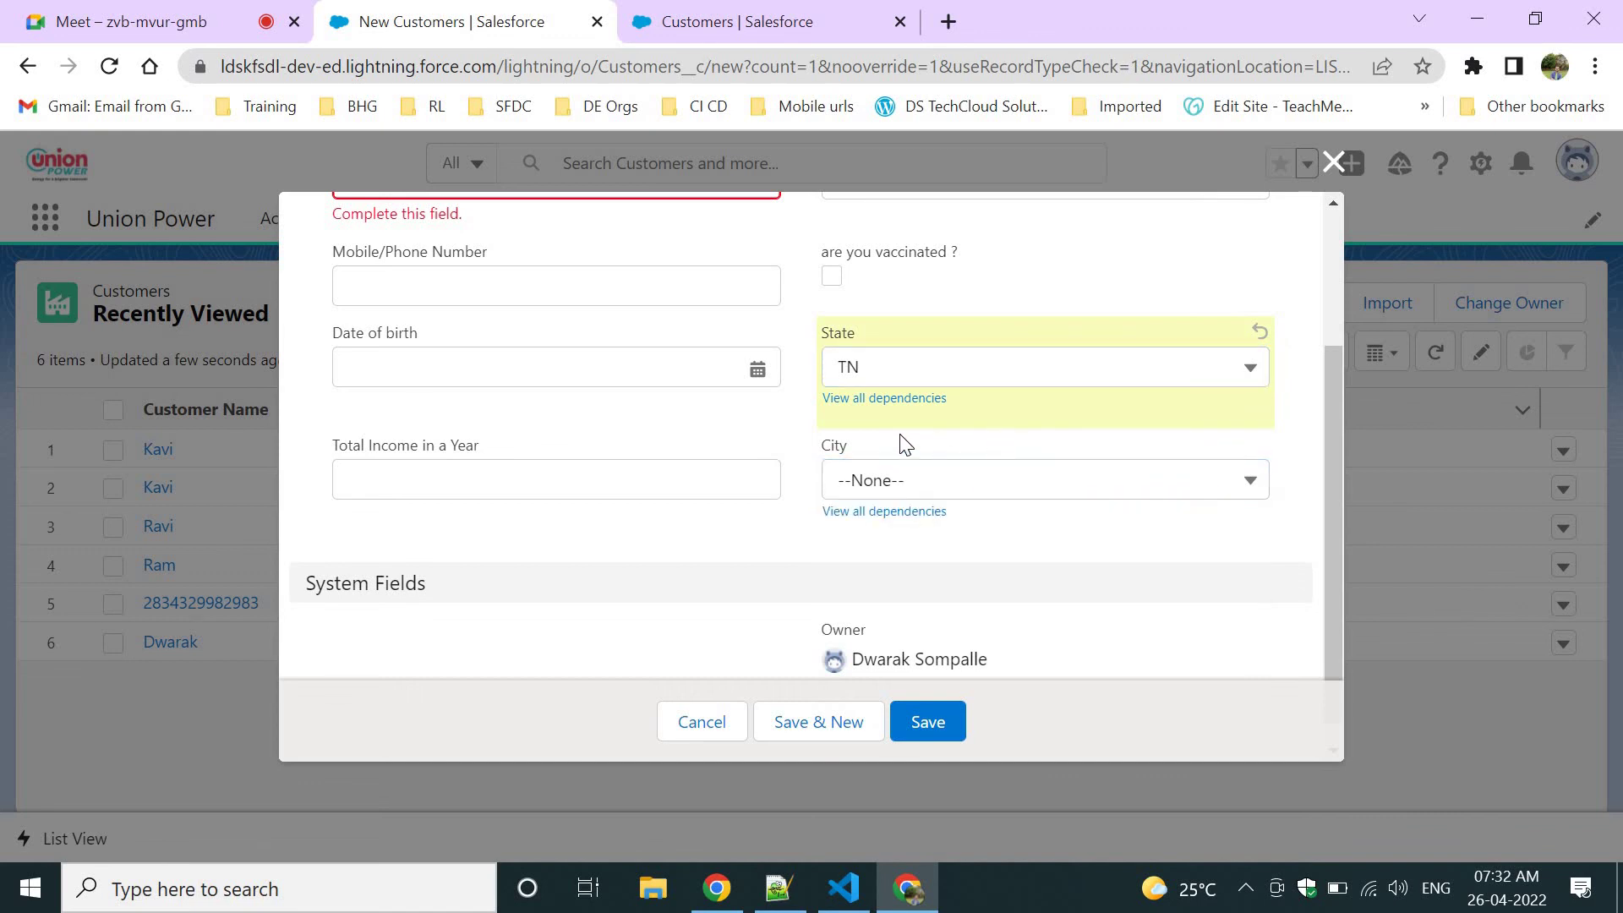
Recheck TN's City options, then set State to RJ with City left at --None--.
{"action": "double_click", "coordinate": [867, 331]}
{"action": "left_click", "coordinate": [852, 455]}
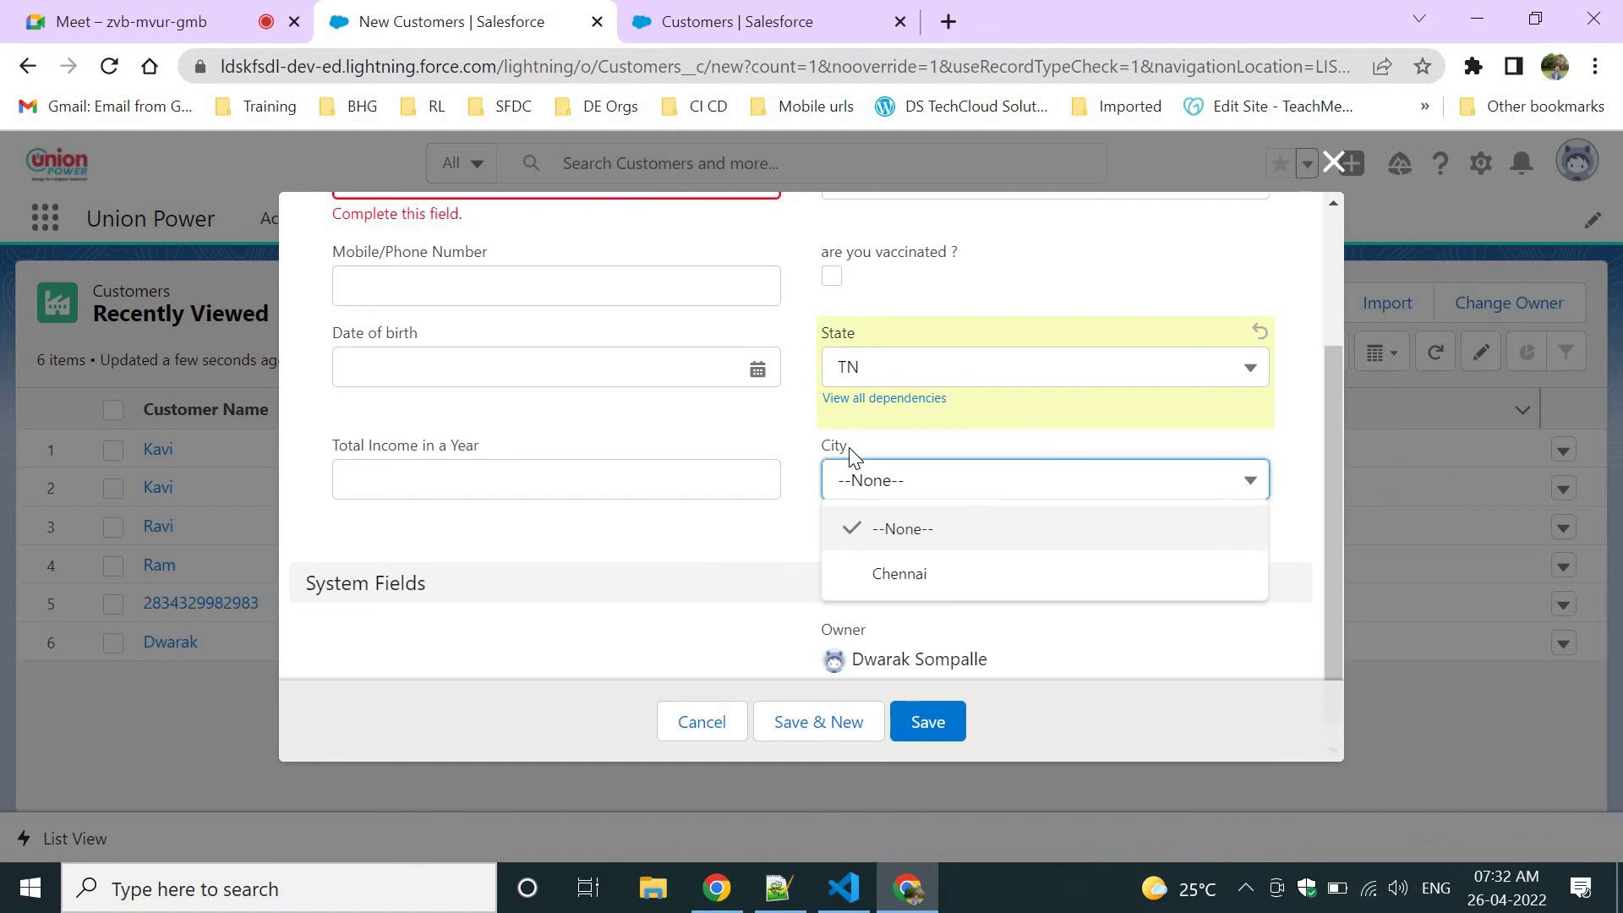
{"action": "left_click", "coordinate": [899, 440]}
{"action": "left_click_drag", "start_coordinate": [815, 446], "coordinate": [870, 452]}
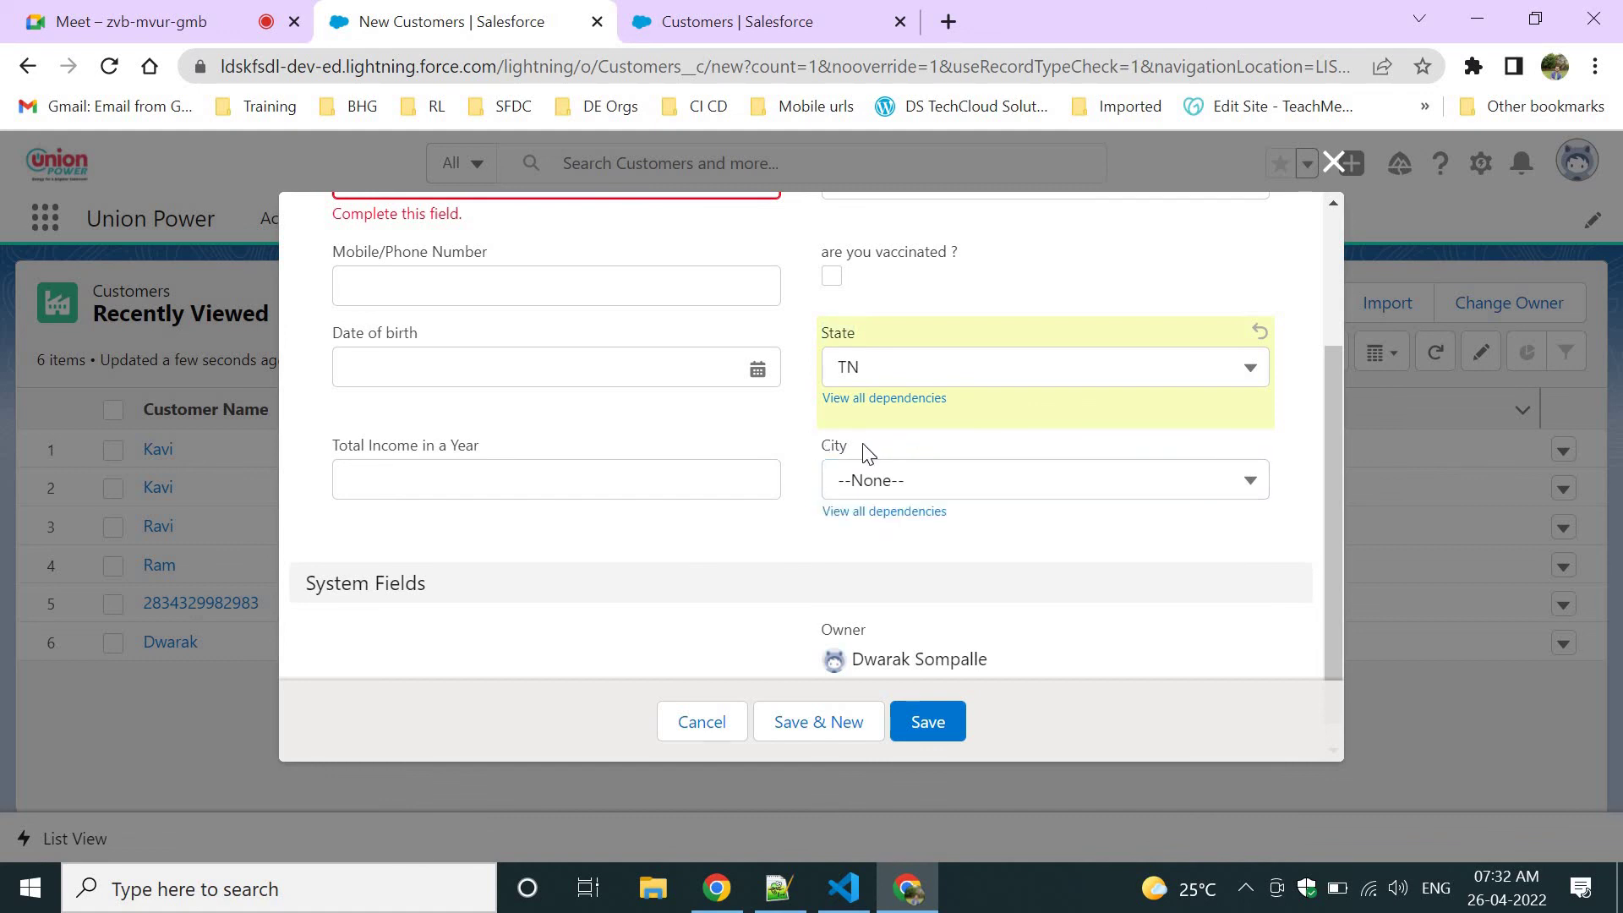
{"action": "left_click_drag", "start_coordinate": [823, 318], "coordinate": [924, 348]}
{"action": "left_click", "coordinate": [959, 470]}
{"action": "left_click", "coordinate": [963, 393]}
{"action": "left_click", "coordinate": [955, 382]}
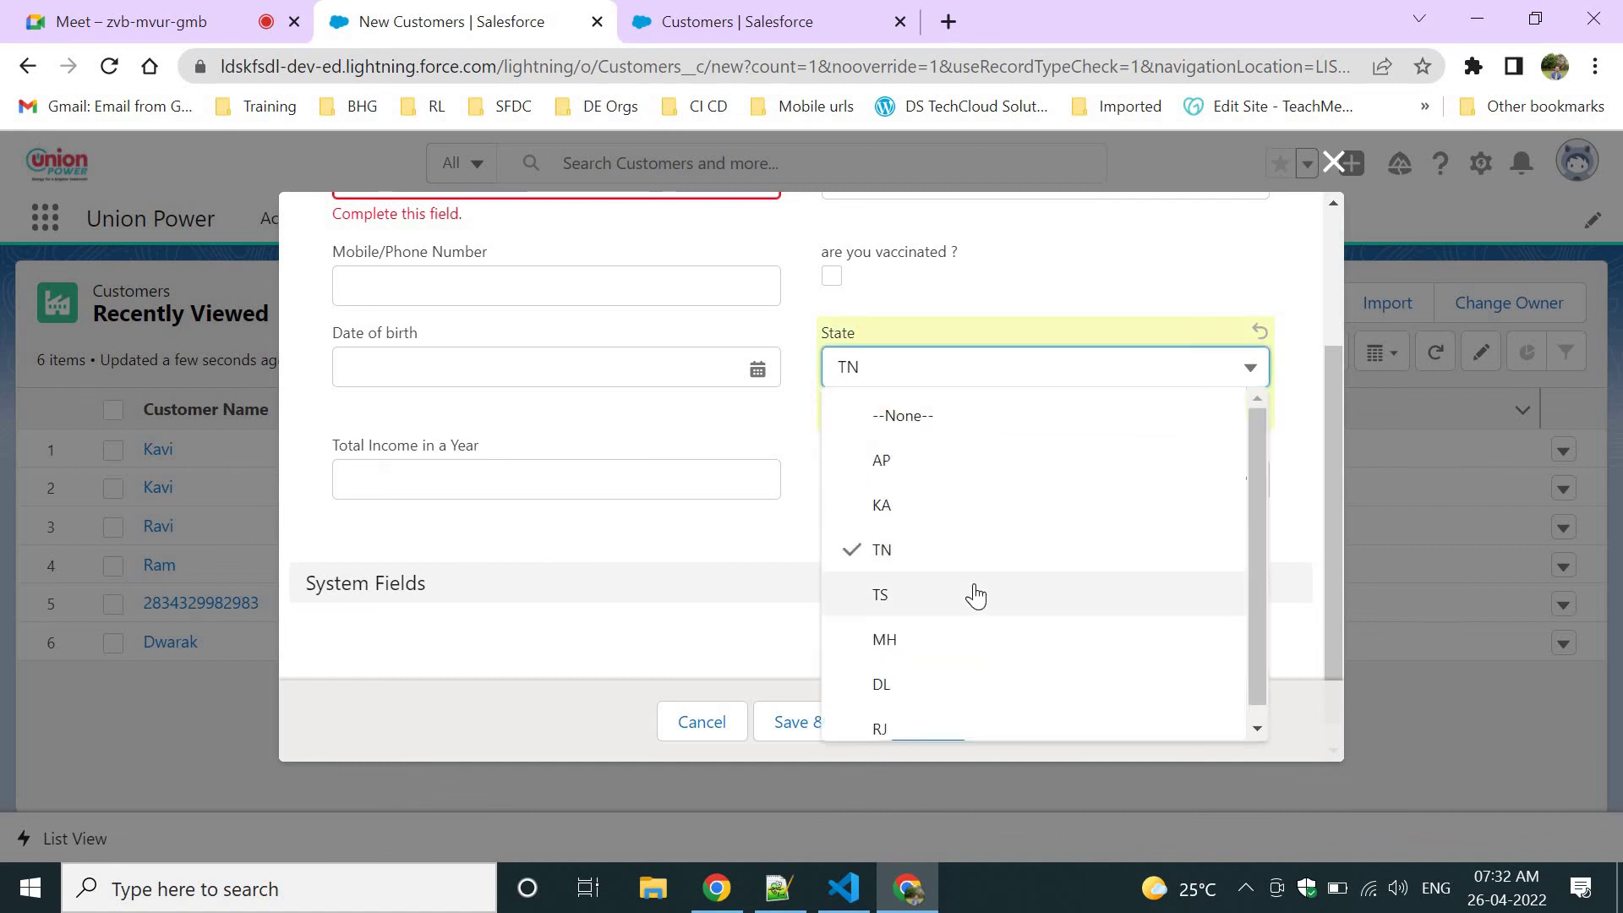
{"action": "left_click", "coordinate": [905, 719]}
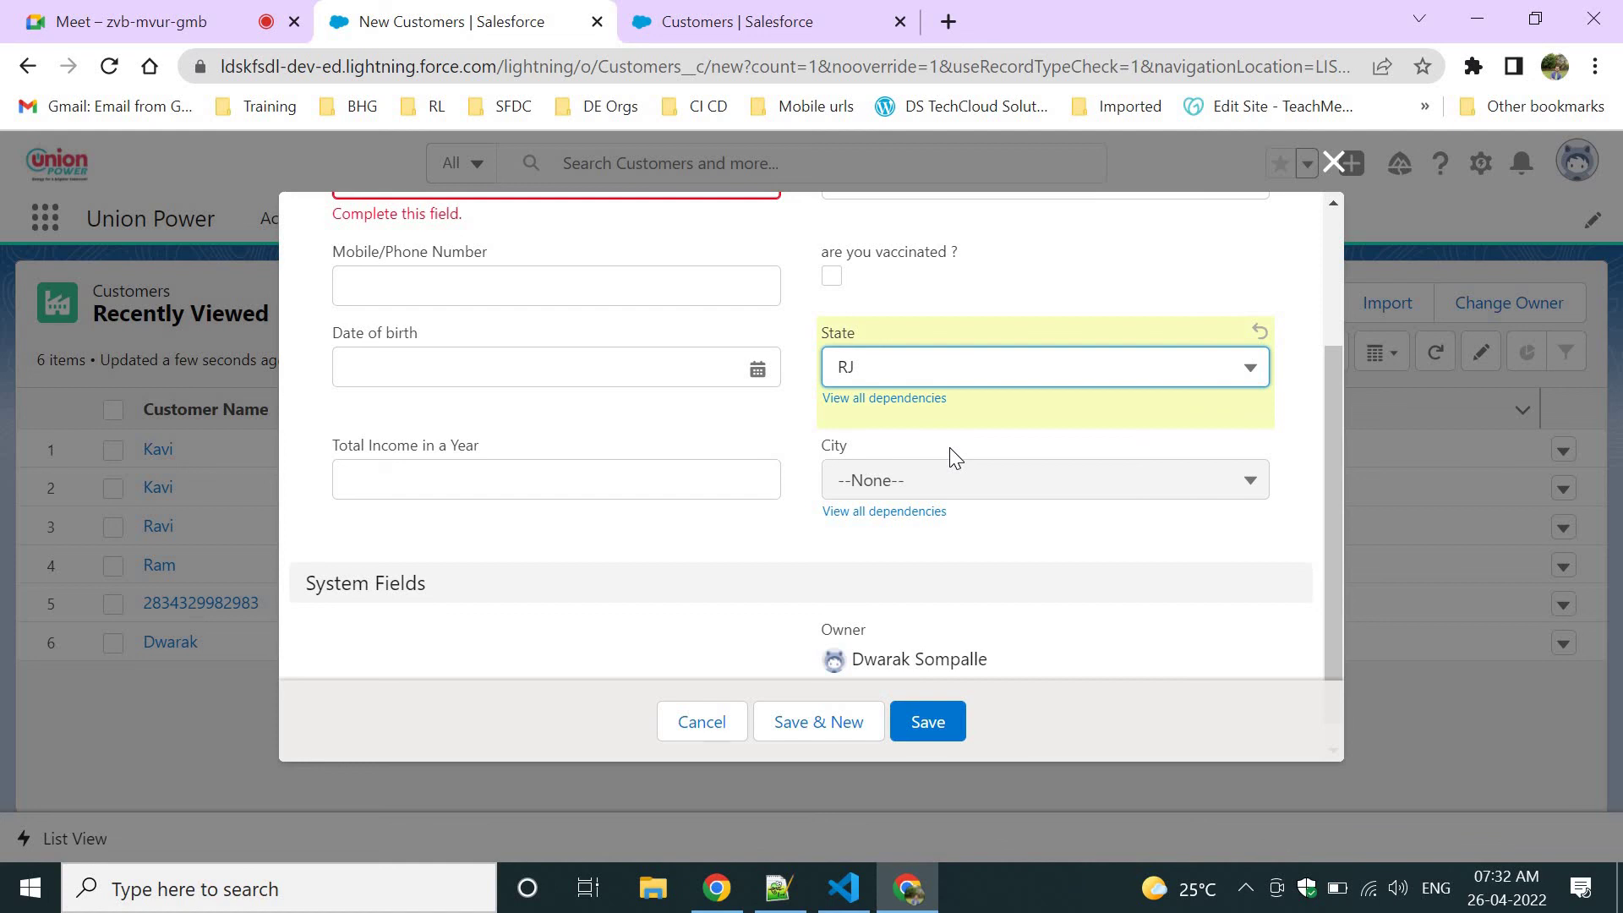
Point out the State and City labels and choose KA as the State.
{"action": "left_click_drag", "start_coordinate": [826, 452], "coordinate": [925, 438]}
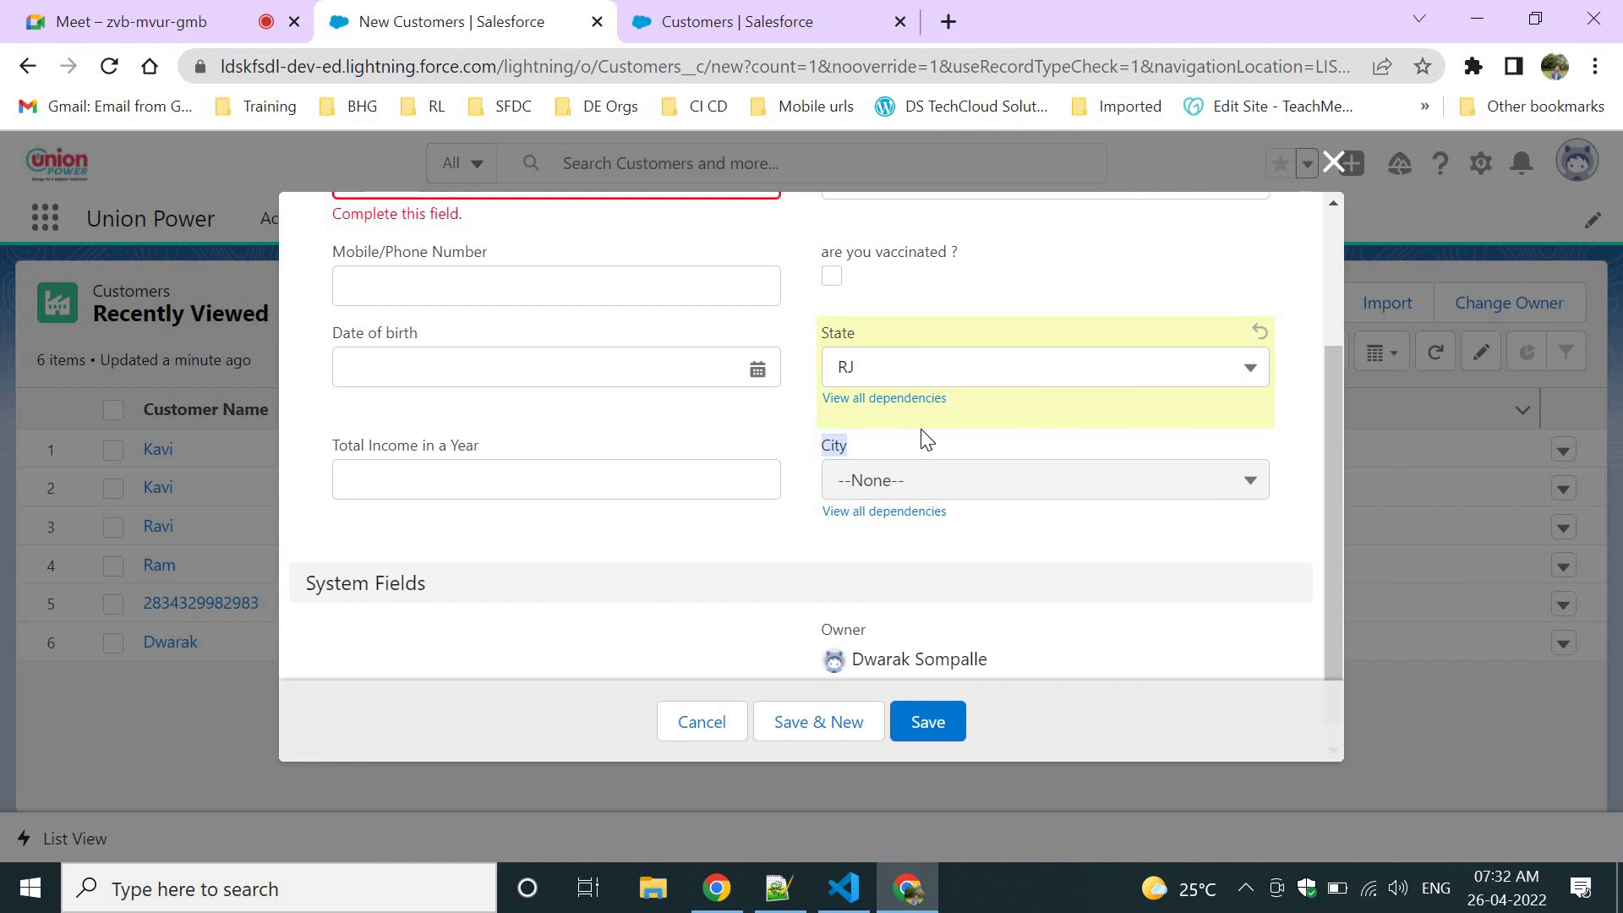
{"action": "scroll", "coordinate": [925, 440], "scroll_direction": "up", "scroll_amount": 1}
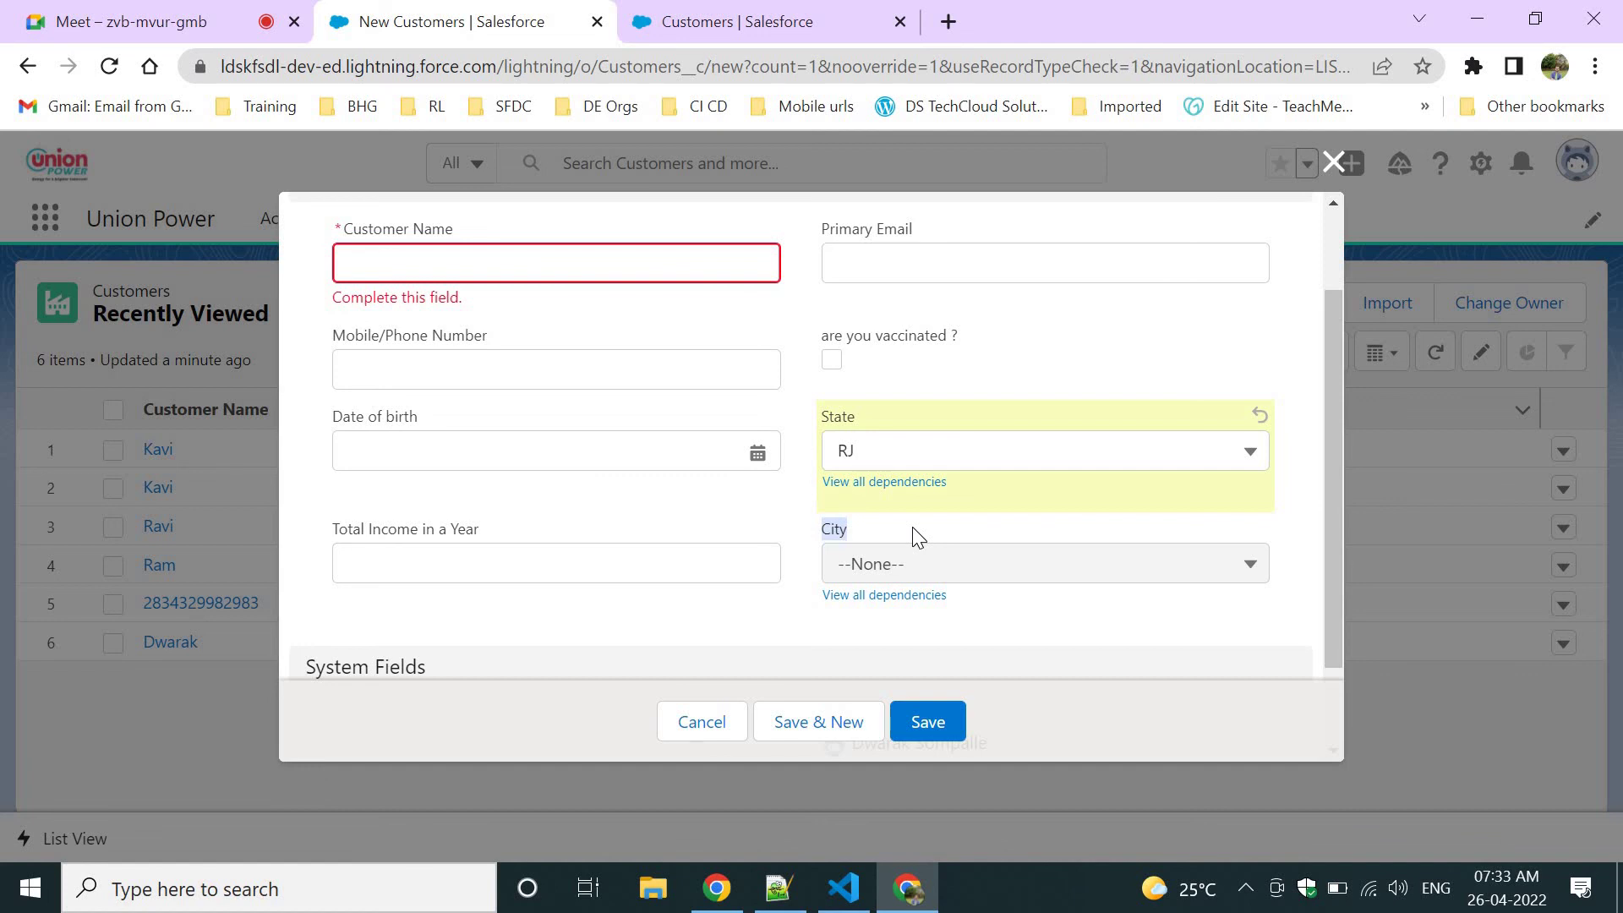
{"action": "left_click", "coordinate": [970, 397]}
{"action": "left_click_drag", "start_coordinate": [824, 417], "coordinate": [894, 427]}
{"action": "left_click", "coordinate": [913, 464]}
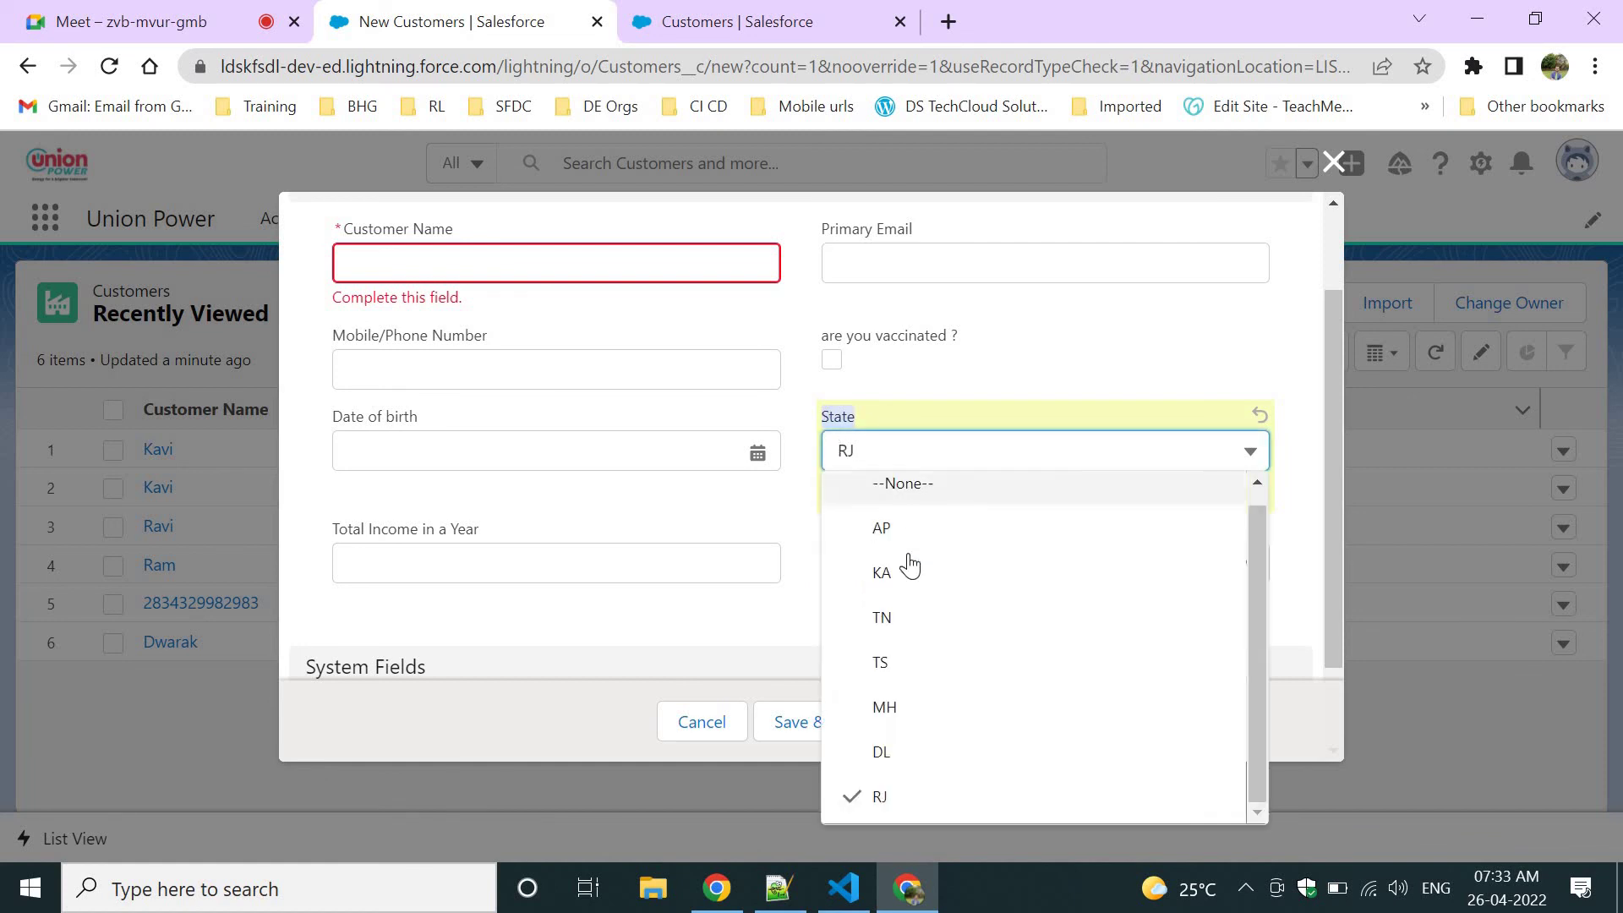
{"action": "left_click", "coordinate": [905, 568]}
Pick Banglaore from the City picklist that now depends on KA.
{"action": "left_click", "coordinate": [941, 565]}
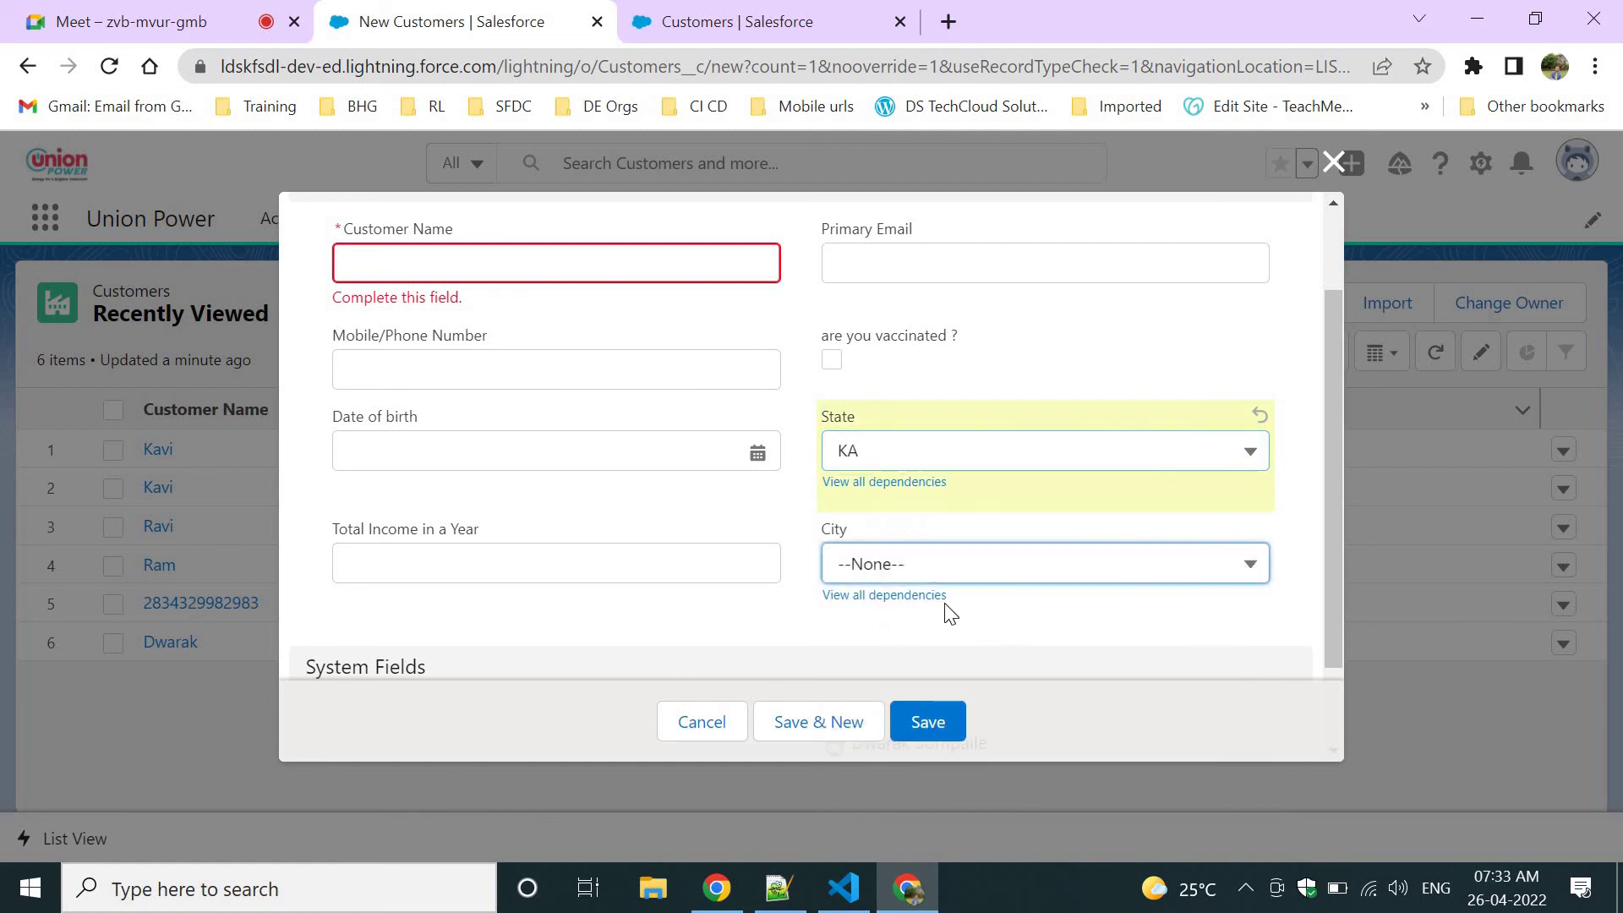
{"action": "left_click", "coordinate": [997, 512]}
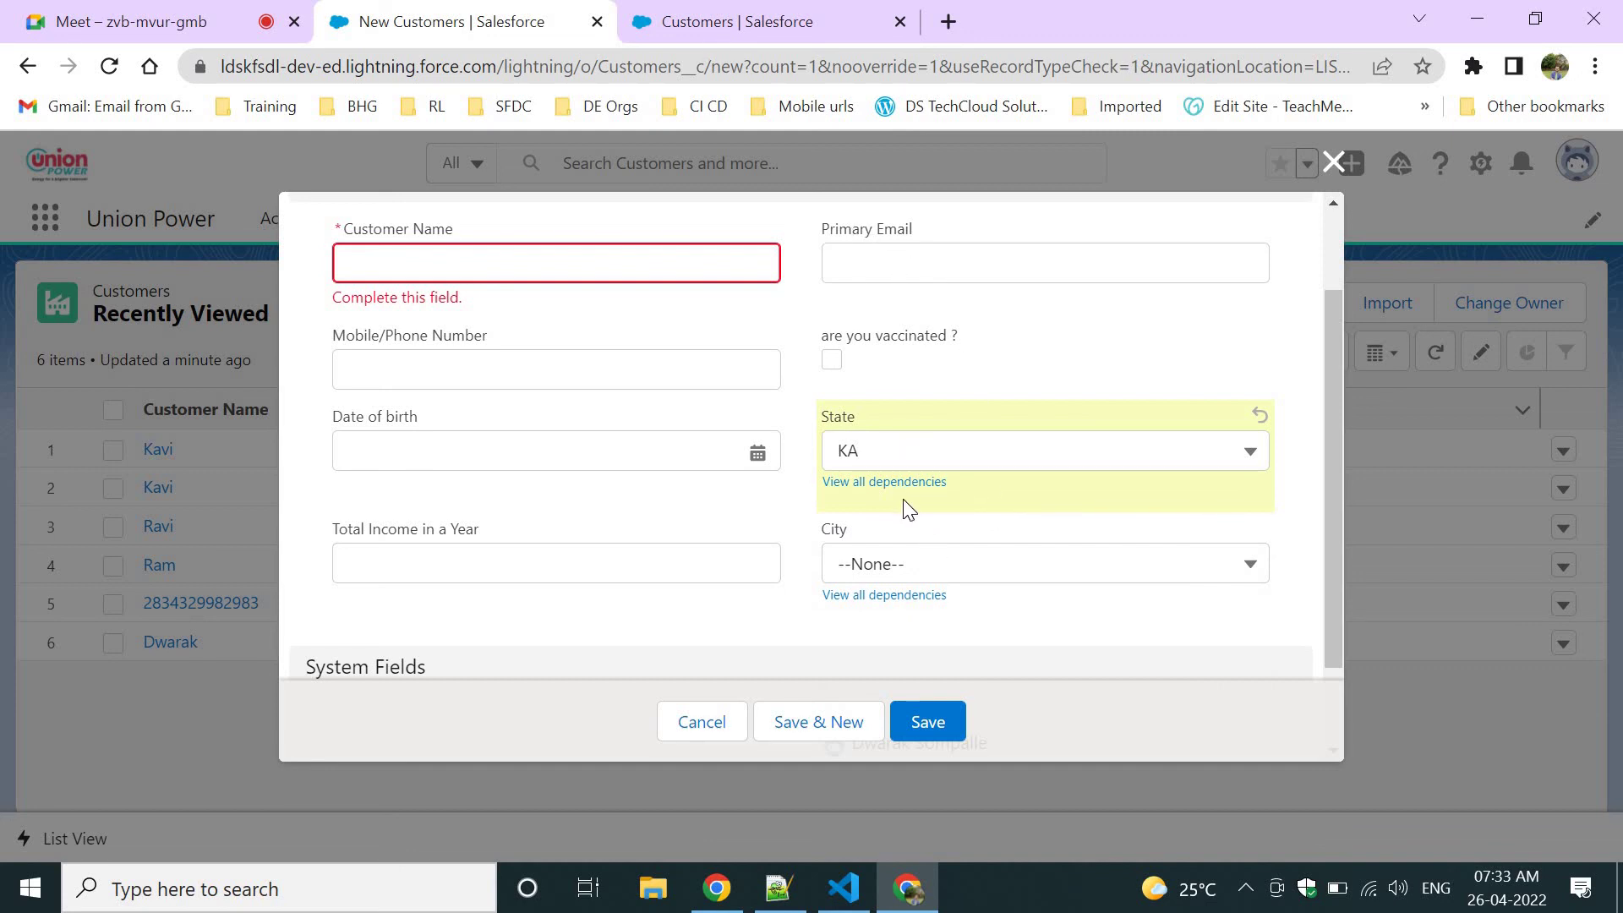
{"action": "left_click_drag", "start_coordinate": [832, 529], "coordinate": [913, 550]}
{"action": "left_click", "coordinate": [887, 561]}
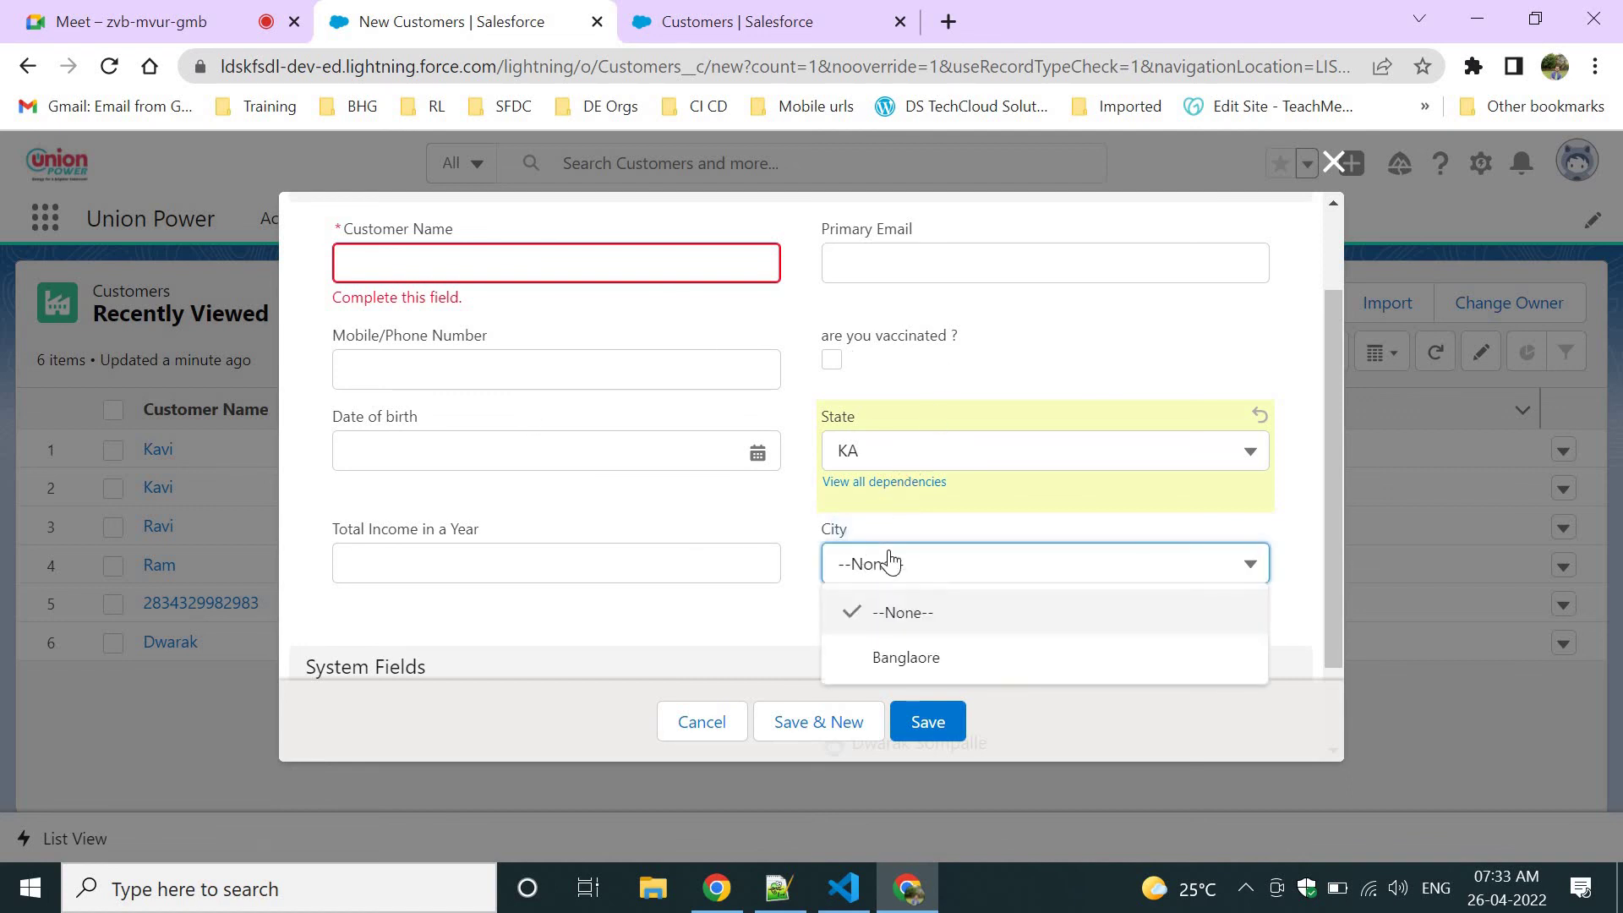
{"action": "left_click", "coordinate": [896, 566]}
{"action": "left_click", "coordinate": [896, 568]}
{"action": "left_click", "coordinate": [554, 591]}
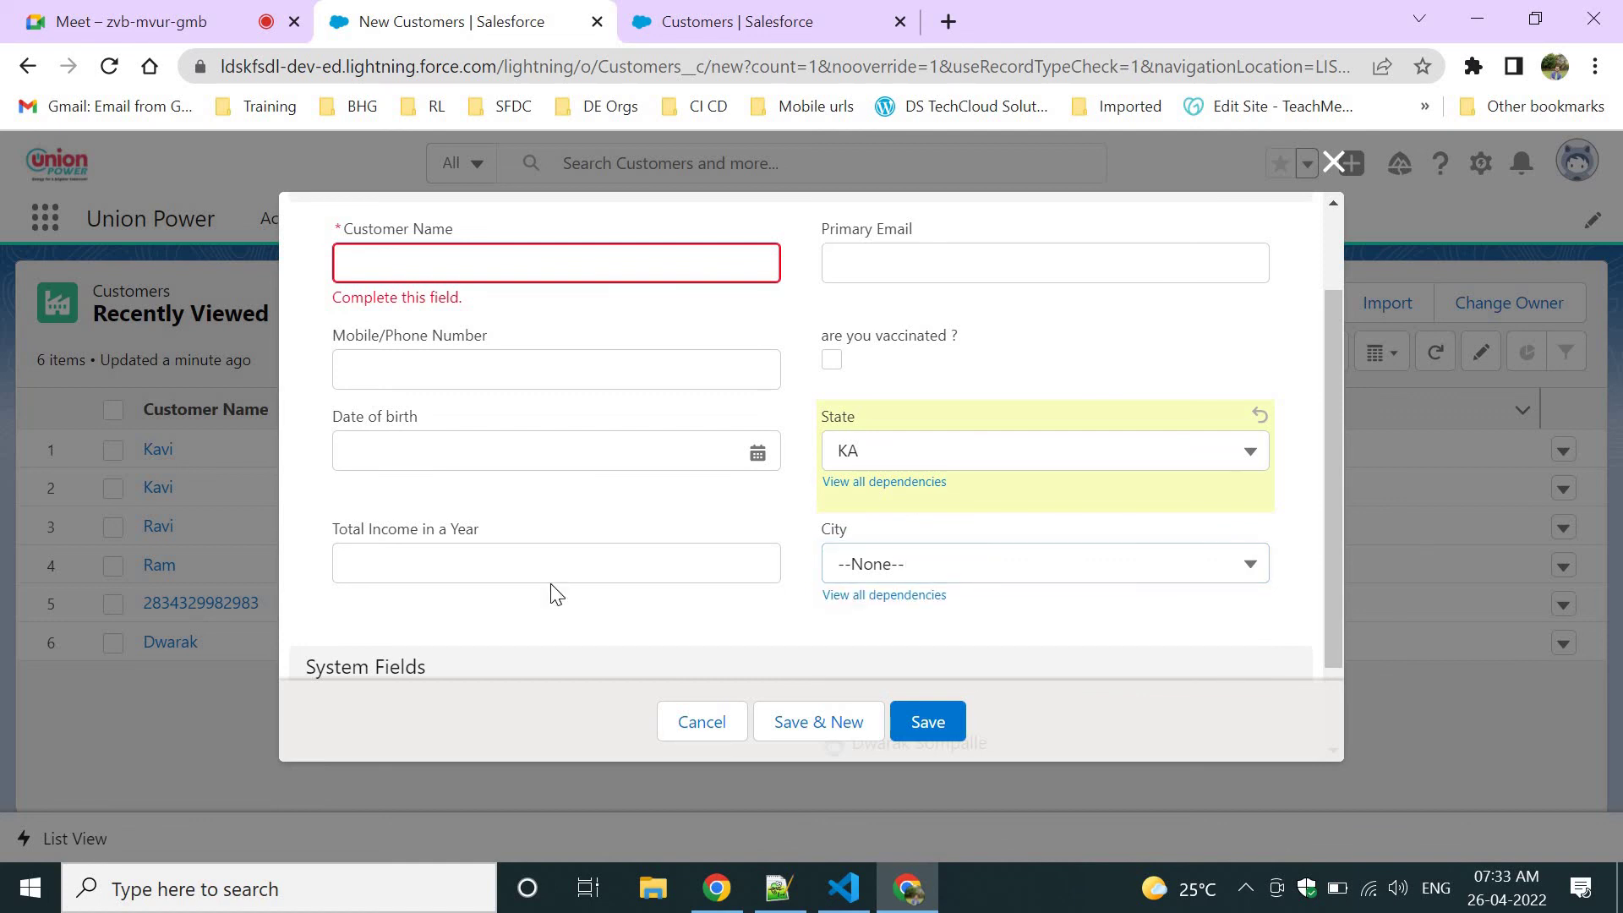
{"action": "scroll", "coordinate": [554, 591], "scroll_direction": "down", "scroll_amount": 2}
{"action": "scroll", "coordinate": [584, 551], "scroll_direction": "up", "scroll_amount": 2}
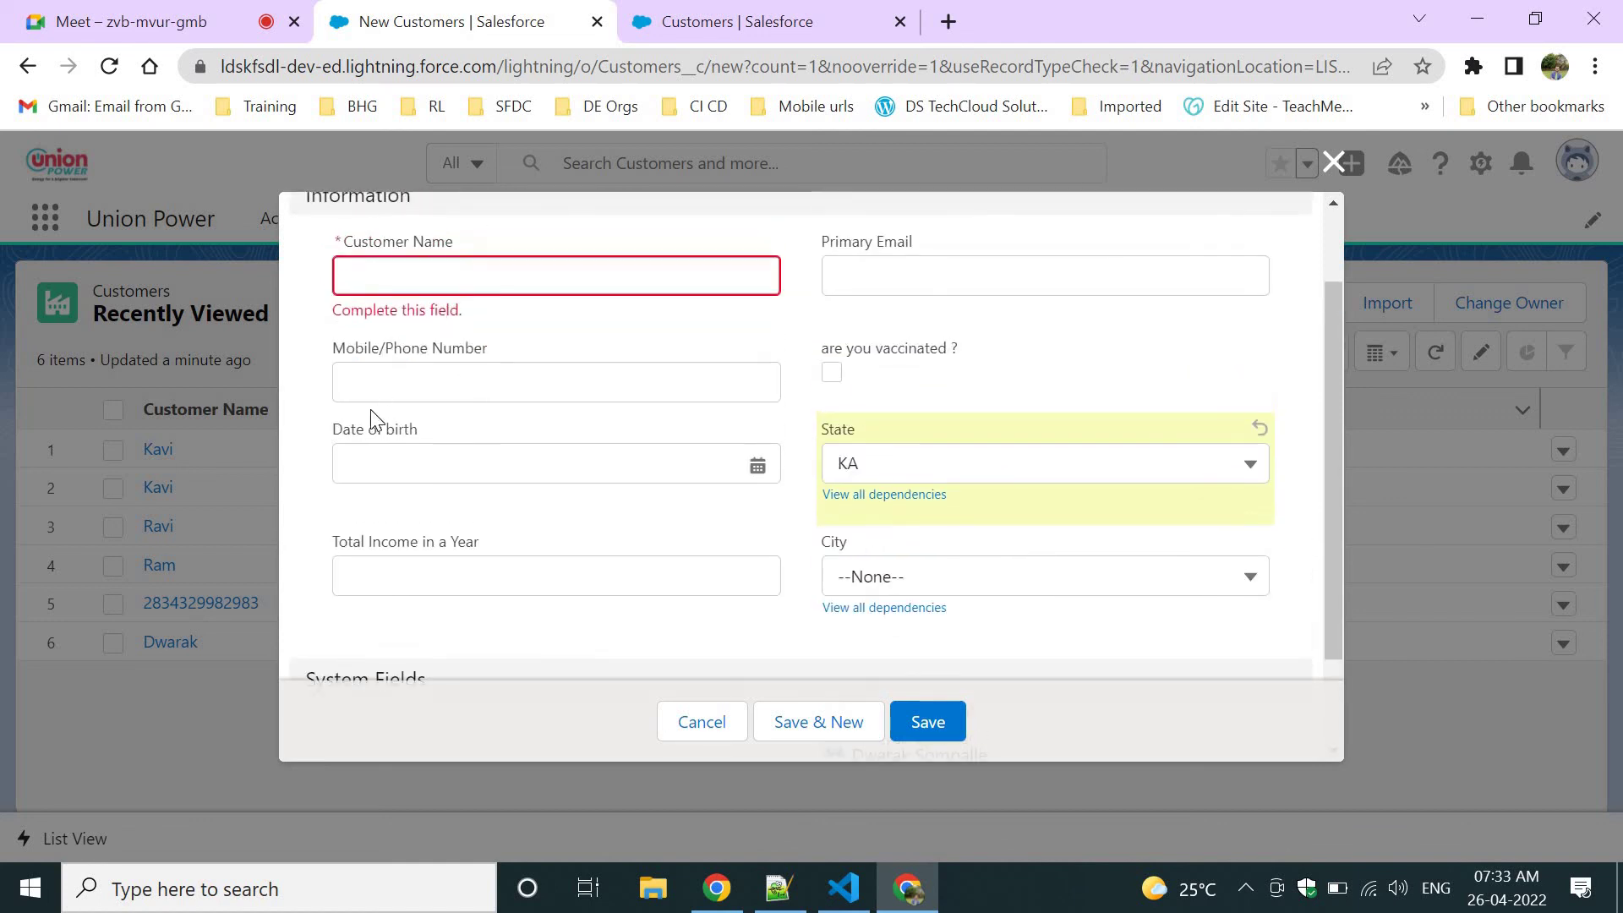
{"action": "left_click", "coordinate": [381, 383]}
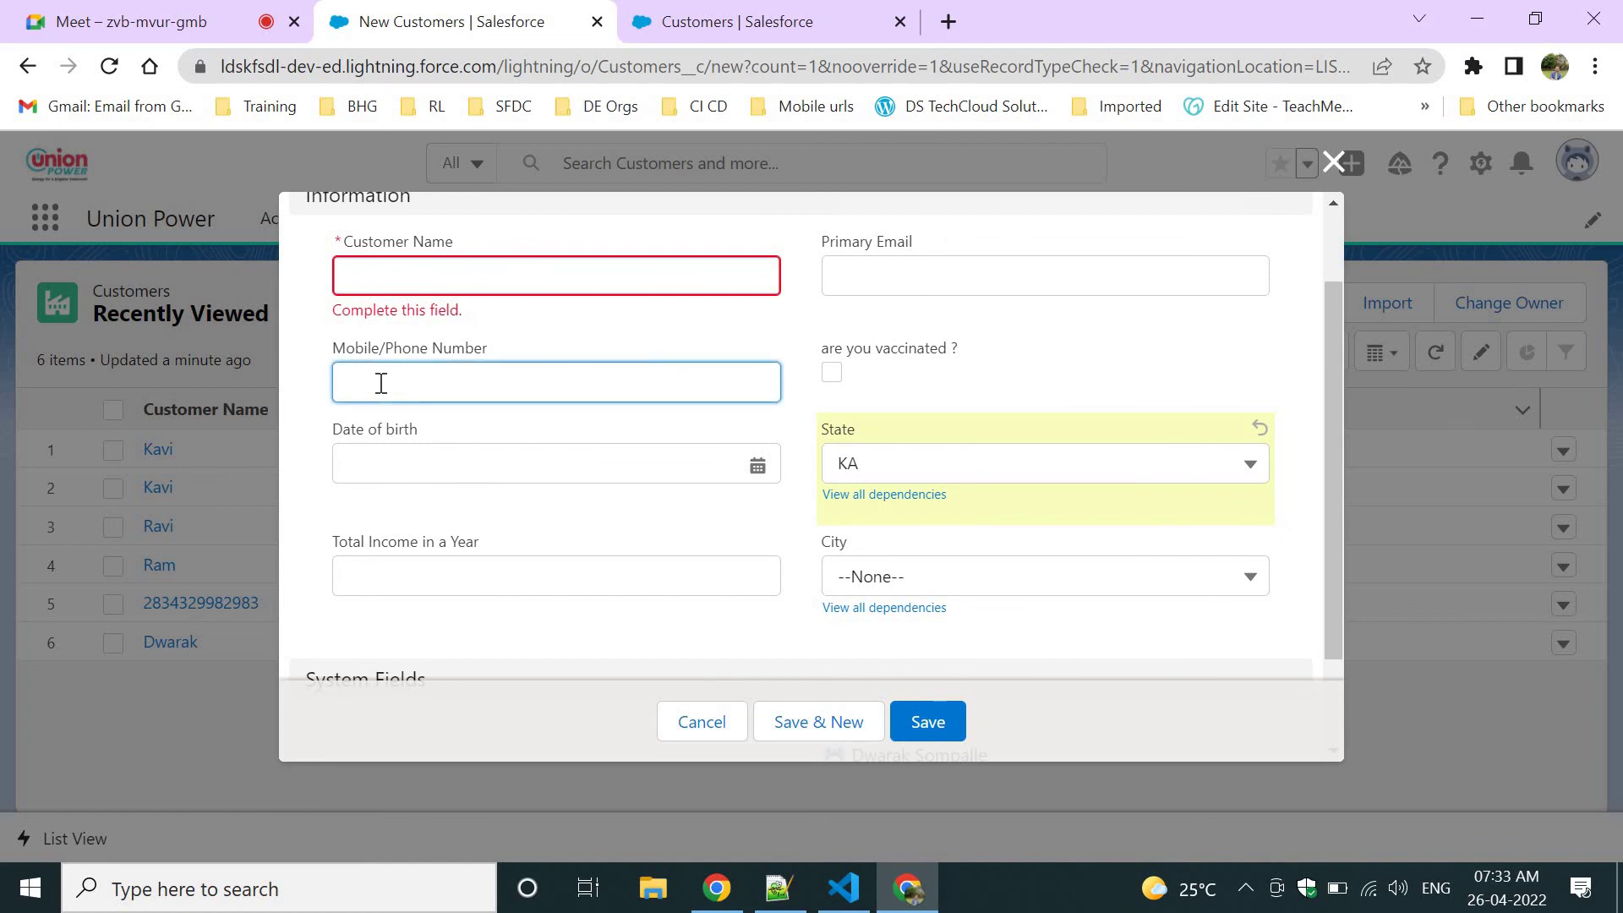
{"action": "left_click", "coordinate": [496, 413]}
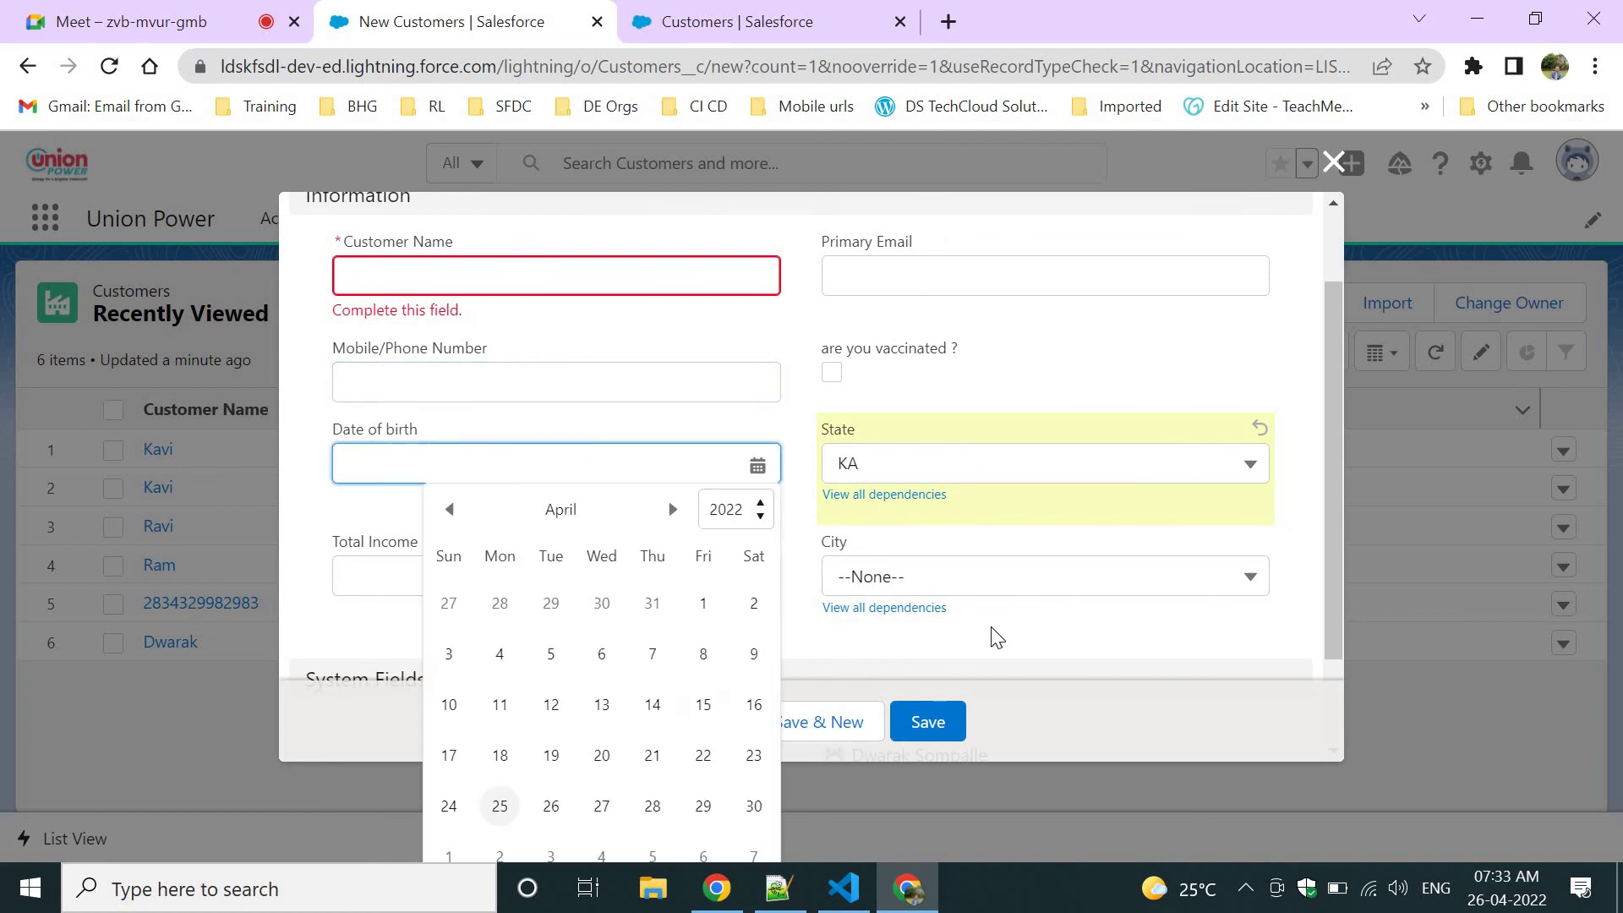
{"action": "left_click", "coordinate": [976, 652]}
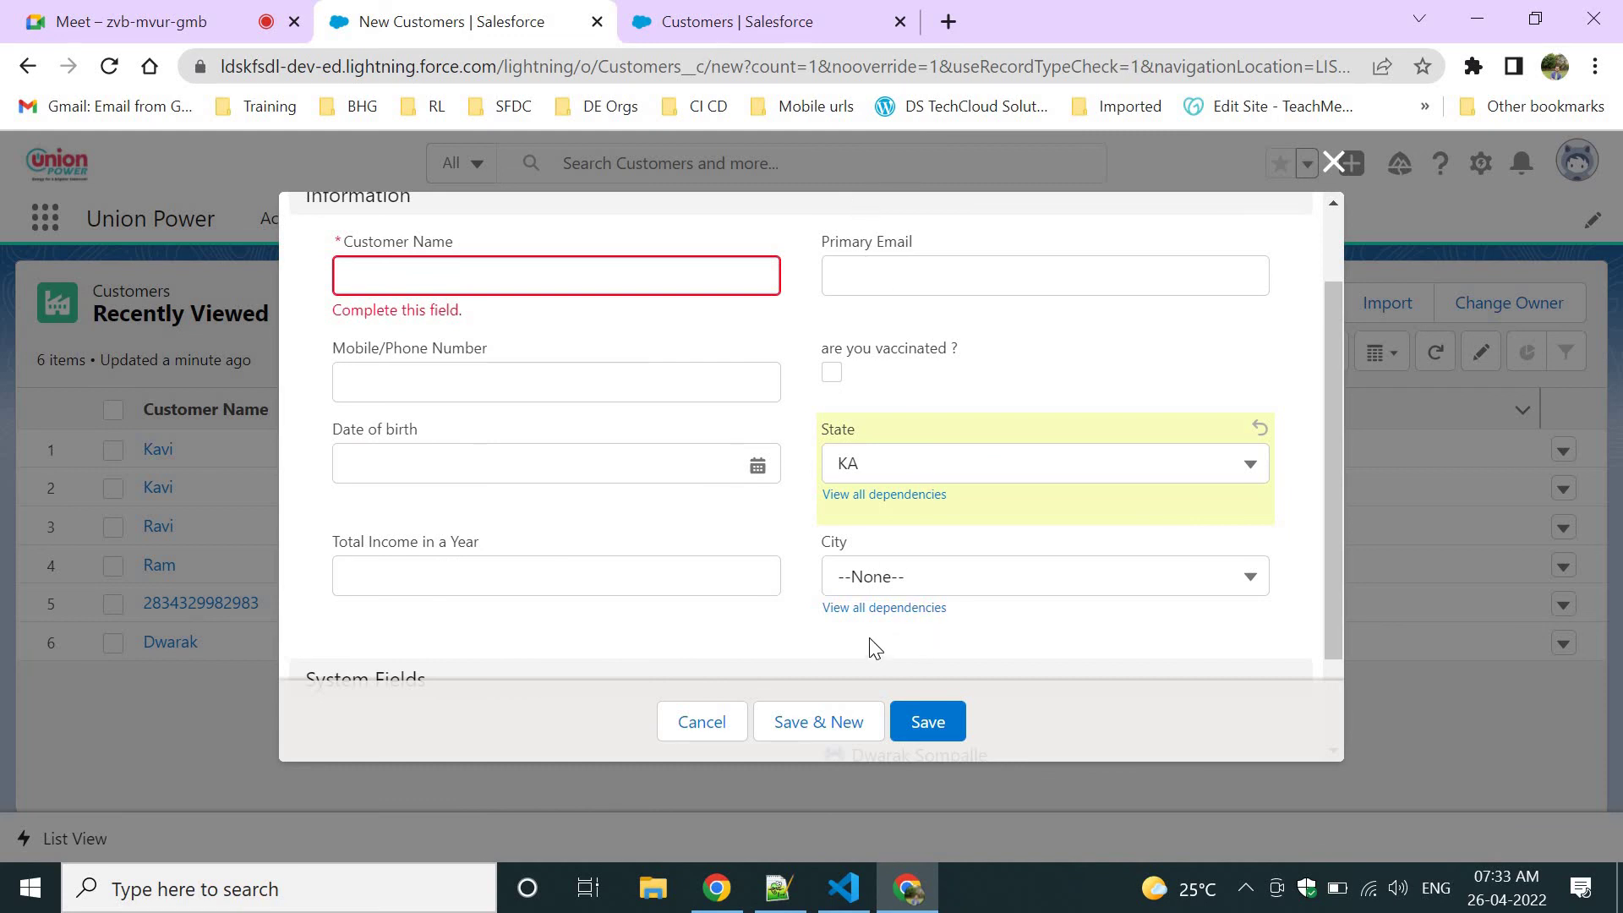
{"action": "left_click", "coordinate": [865, 580]}
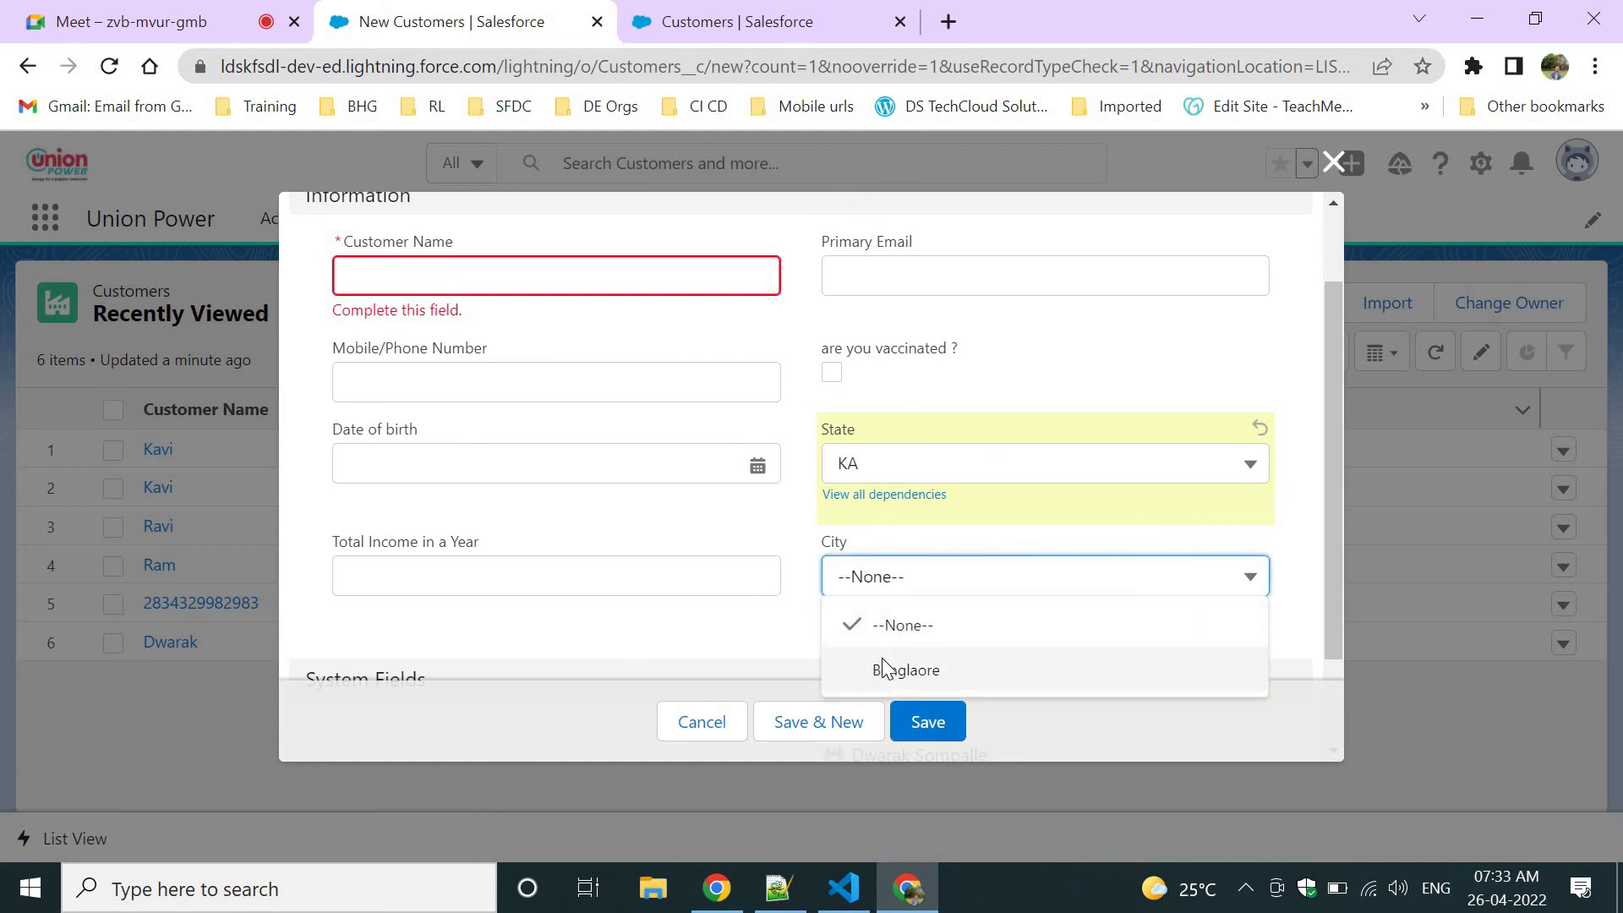
{"action": "left_click", "coordinate": [885, 669]}
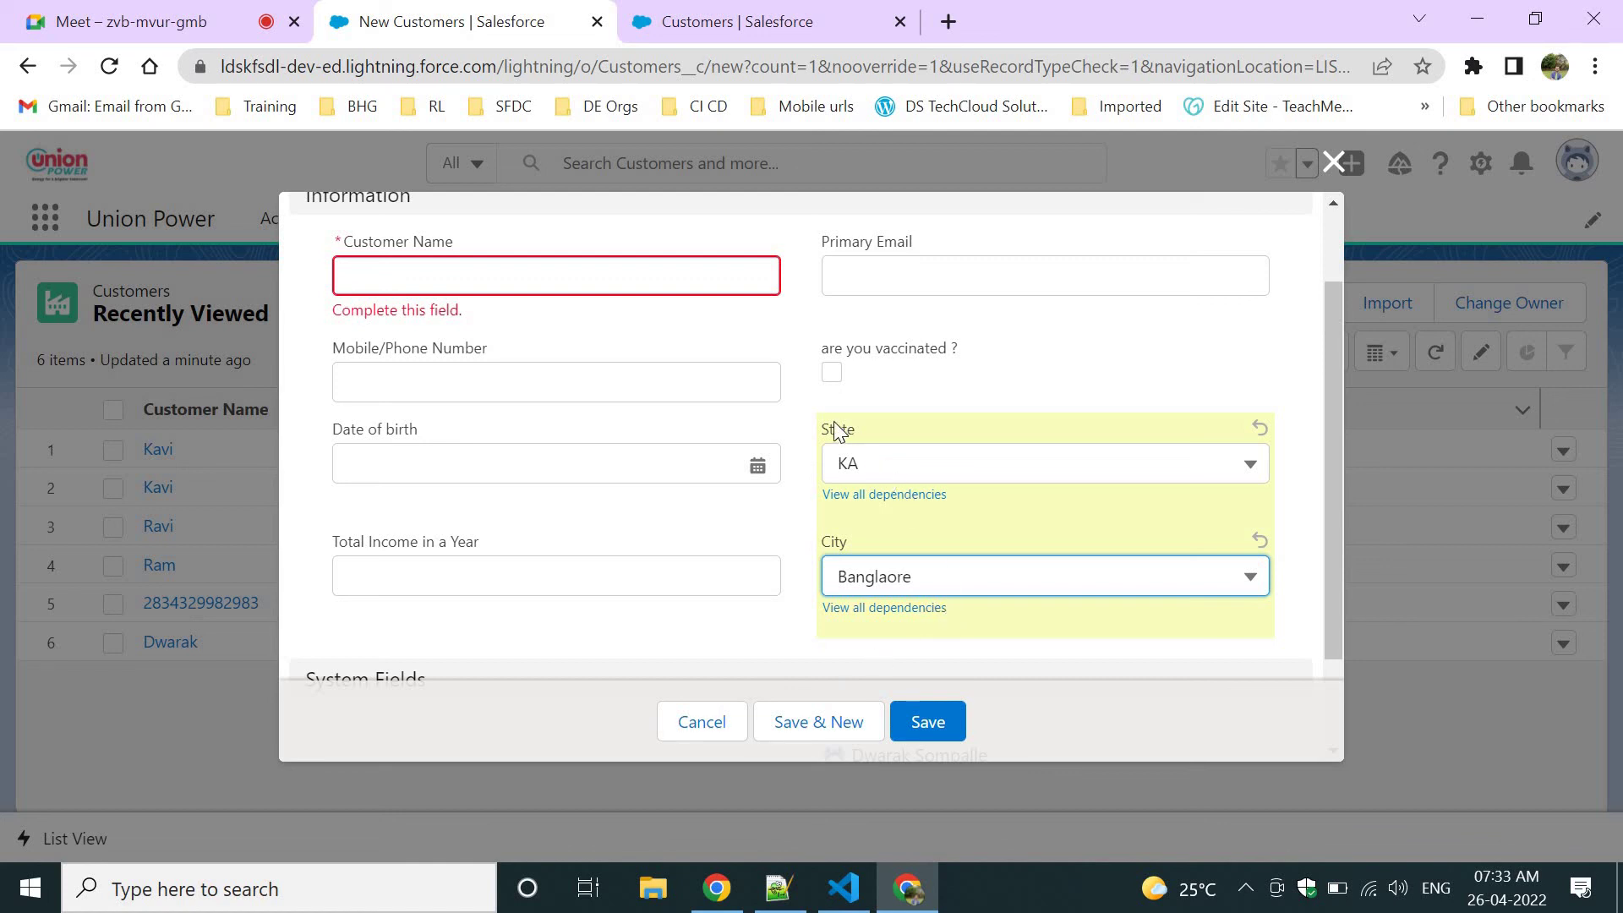
Switch State to TN and pick Chennai as its dependent City.
{"action": "left_click_drag", "start_coordinate": [841, 429], "coordinate": [933, 456]}
{"action": "left_click", "coordinate": [933, 456]}
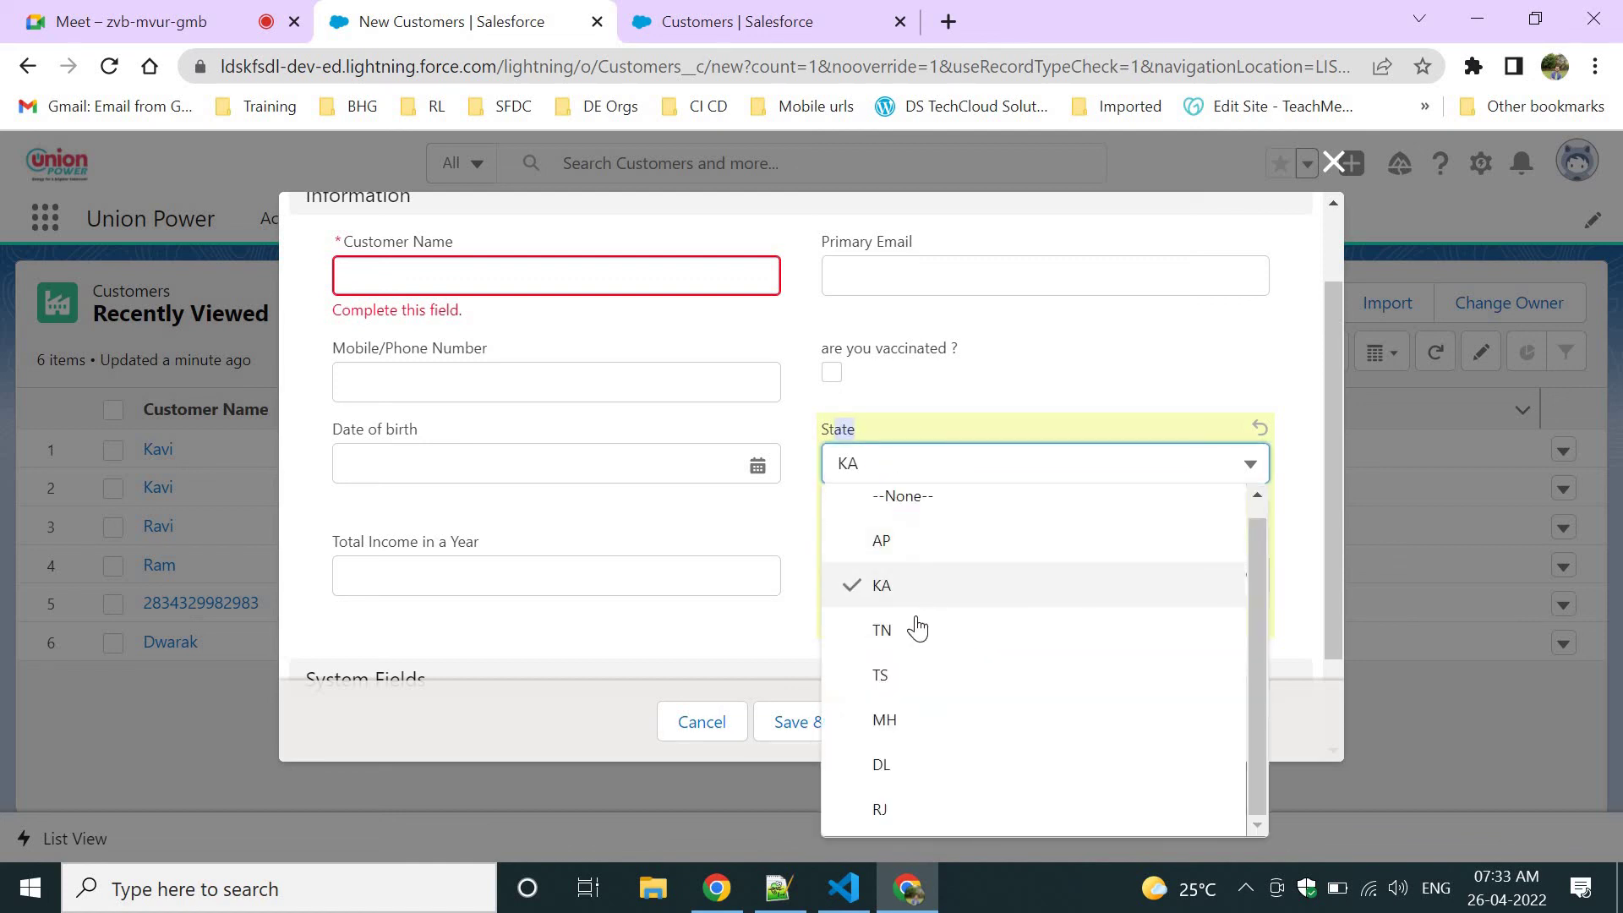
{"action": "left_click", "coordinate": [917, 625]}
{"action": "left_click", "coordinate": [916, 579]}
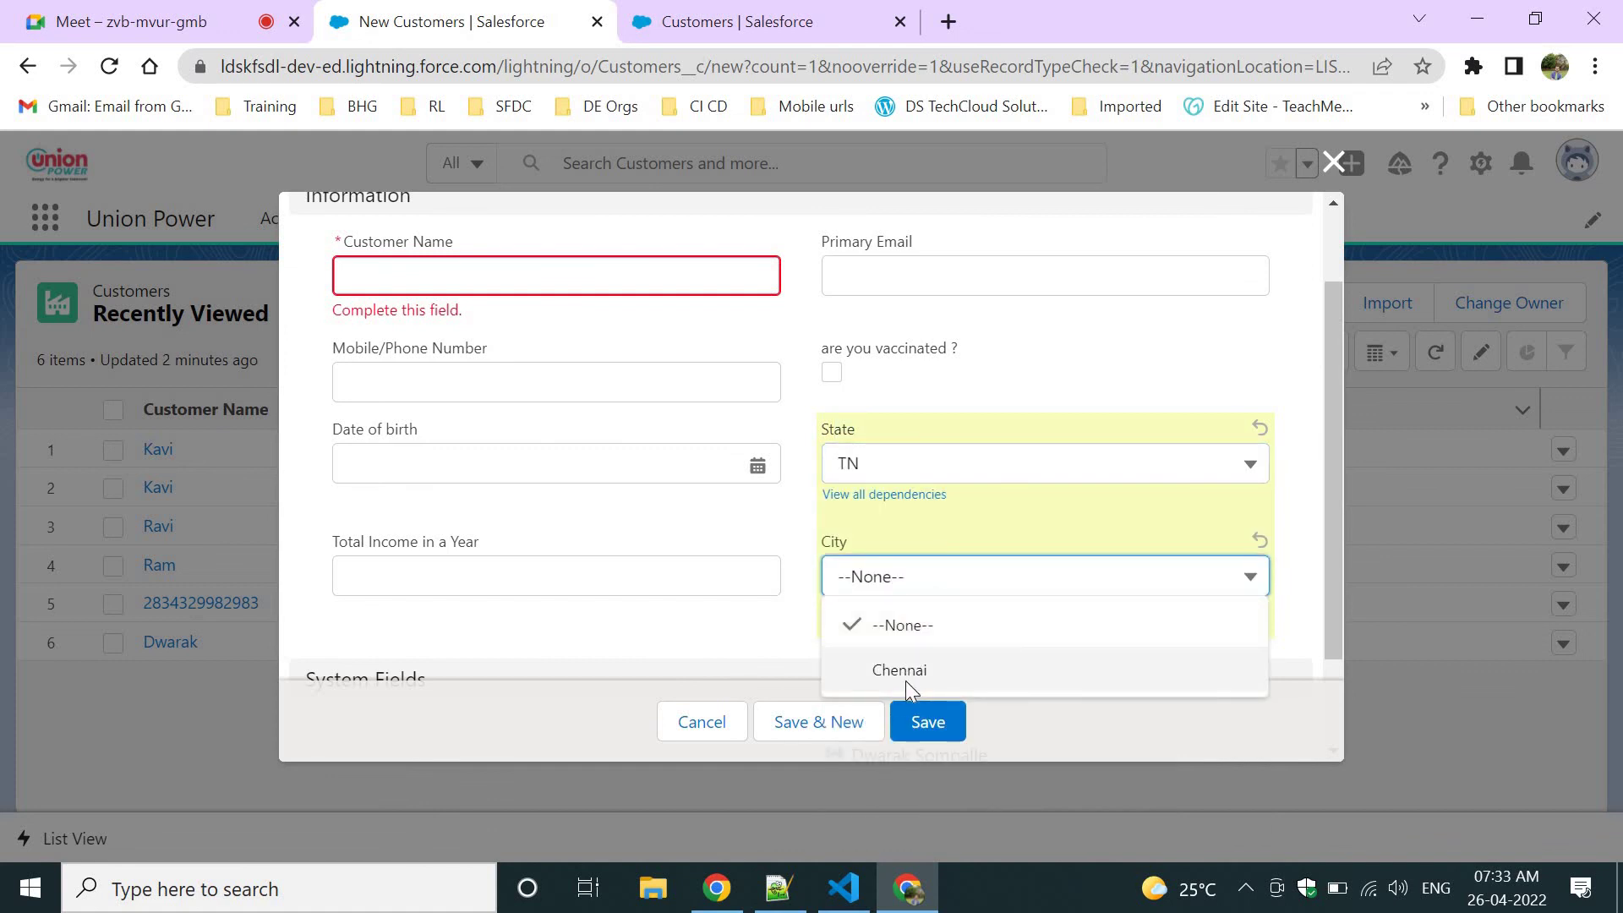
{"action": "left_click", "coordinate": [903, 679]}
{"action": "left_click", "coordinate": [870, 644]}
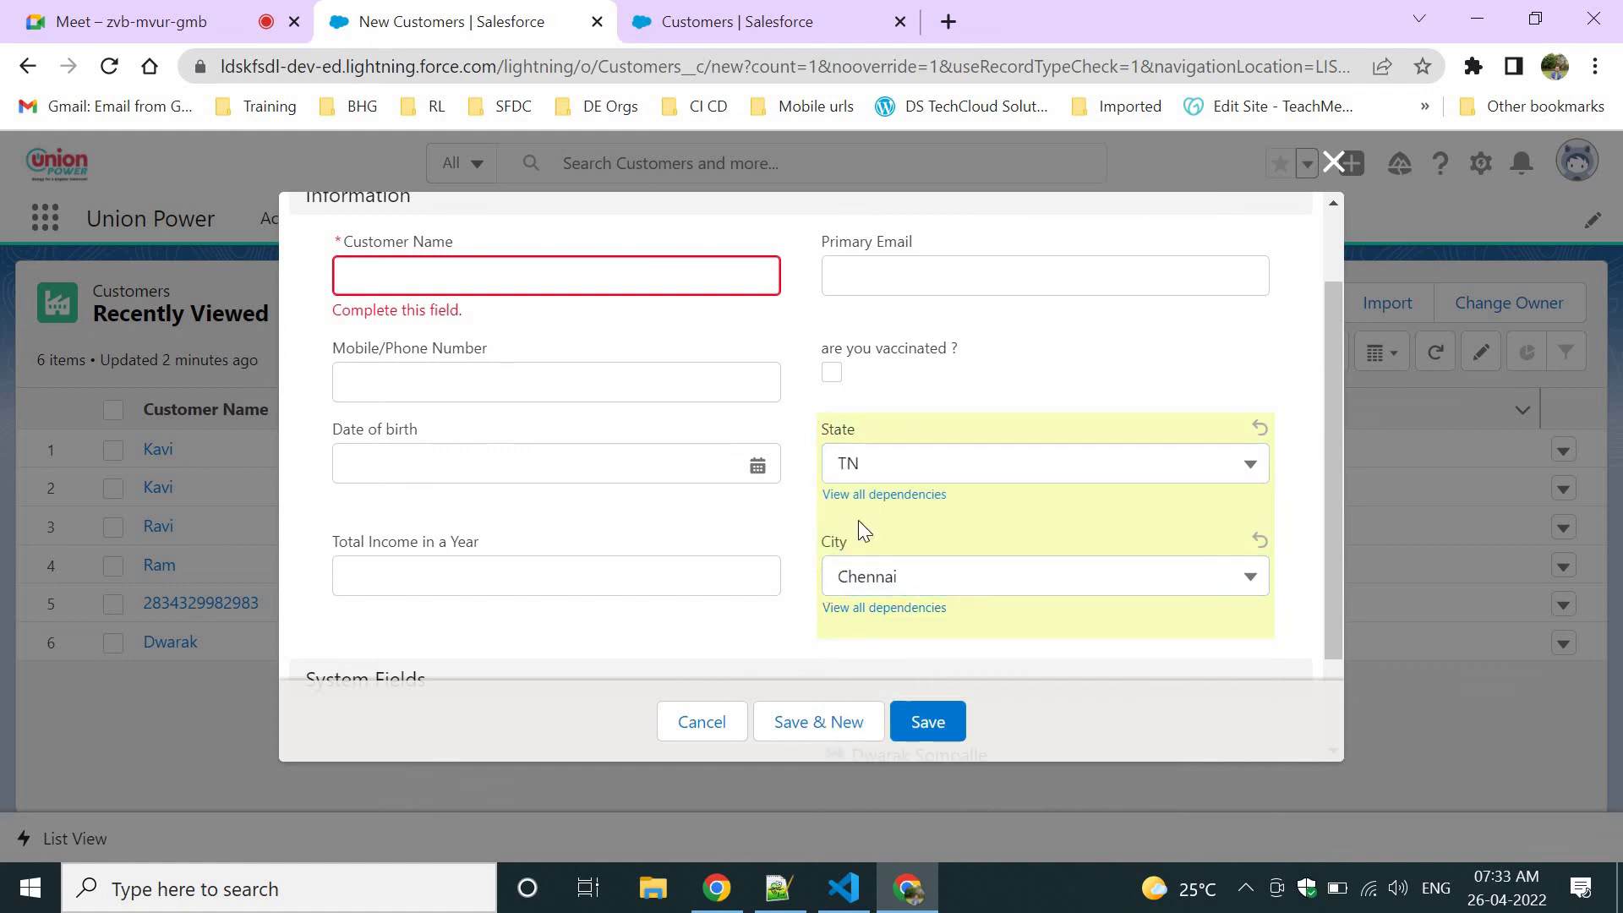
Point out the State field and scroll through the form showing TN and Chennai.
{"action": "left_click_drag", "start_coordinate": [818, 423], "coordinate": [877, 446]}
{"action": "left_click", "coordinate": [430, 374]}
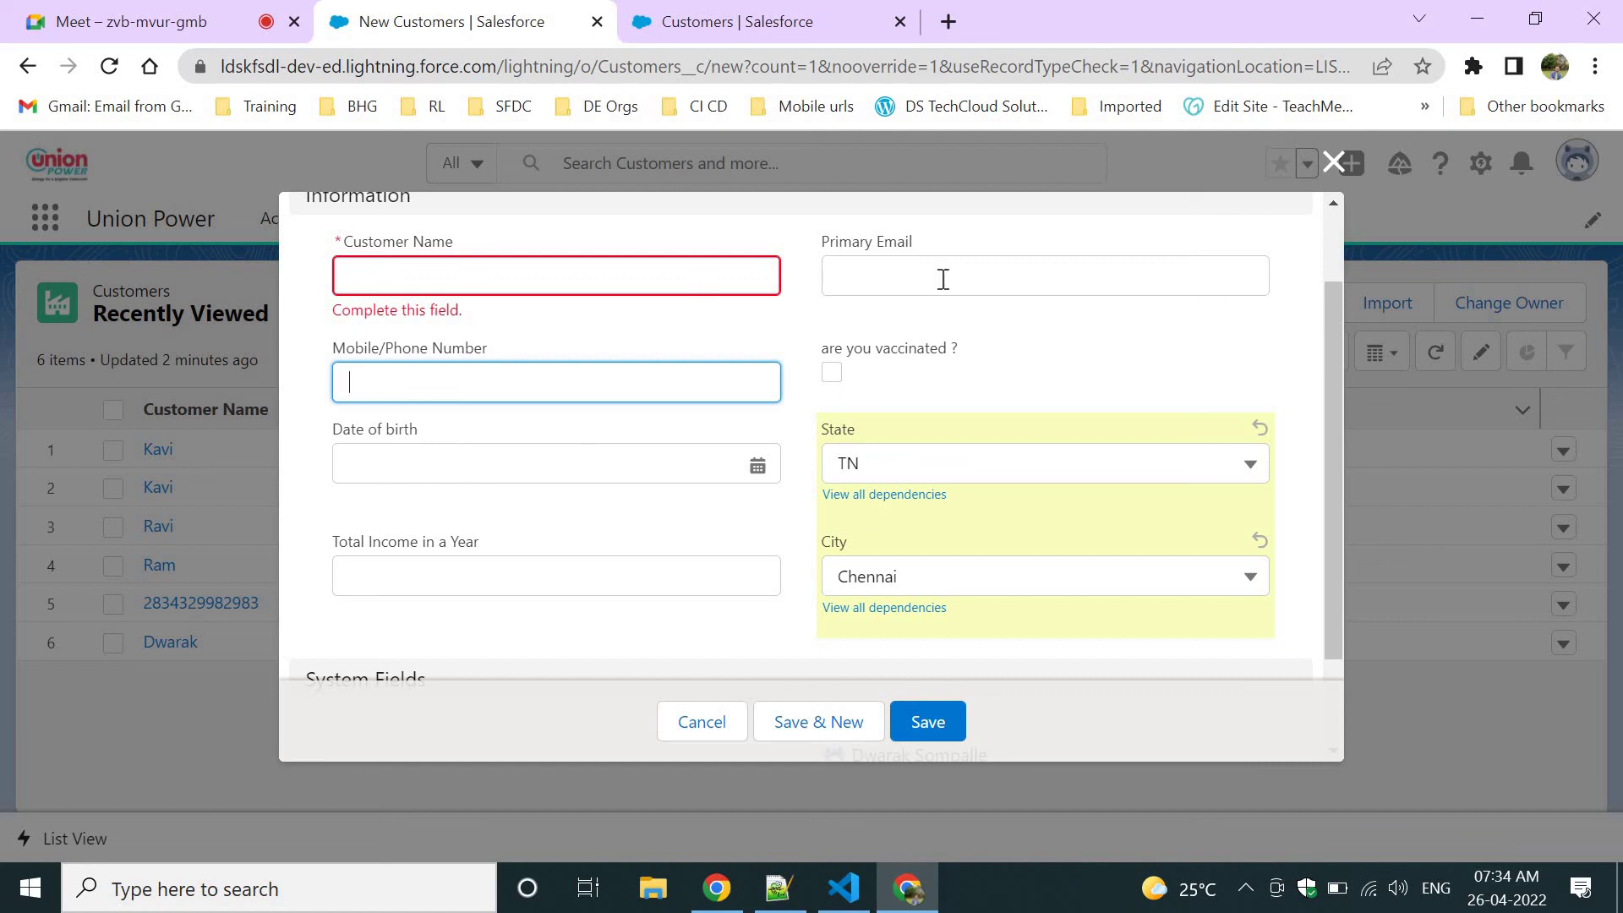
{"action": "scroll", "coordinate": [949, 342], "scroll_direction": "up", "scroll_amount": 1}
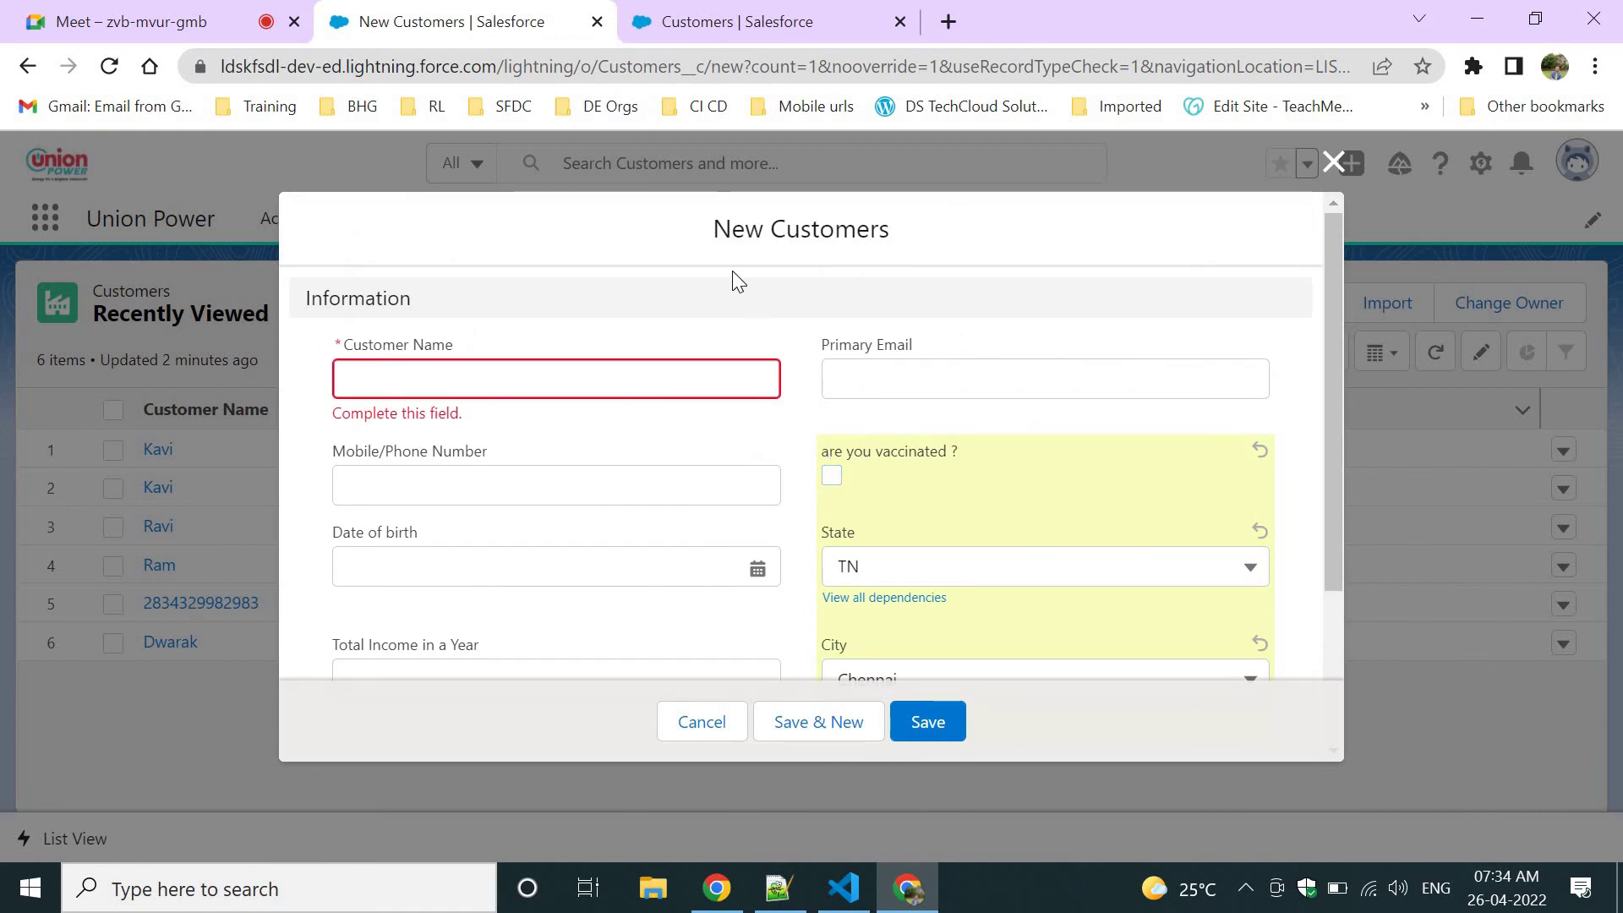
{"action": "scroll", "coordinate": [869, 583], "scroll_direction": "down", "scroll_amount": 1}
{"action": "scroll", "coordinate": [872, 596], "scroll_direction": "down", "scroll_amount": 1}
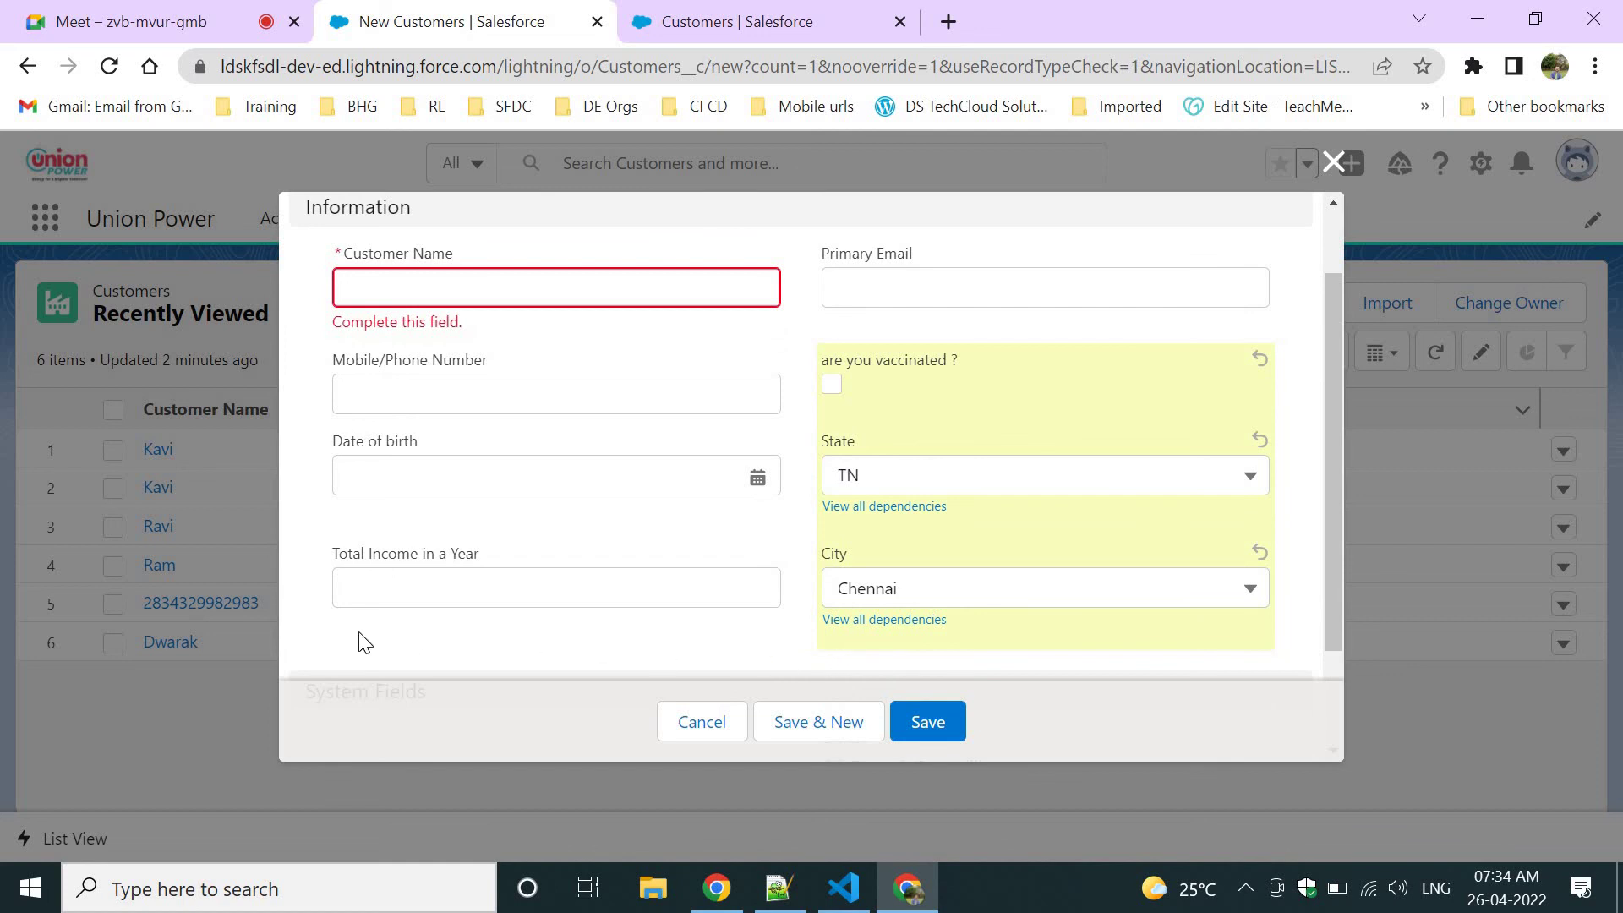
{"action": "scroll", "coordinate": [459, 654], "scroll_direction": "down", "scroll_amount": 1}
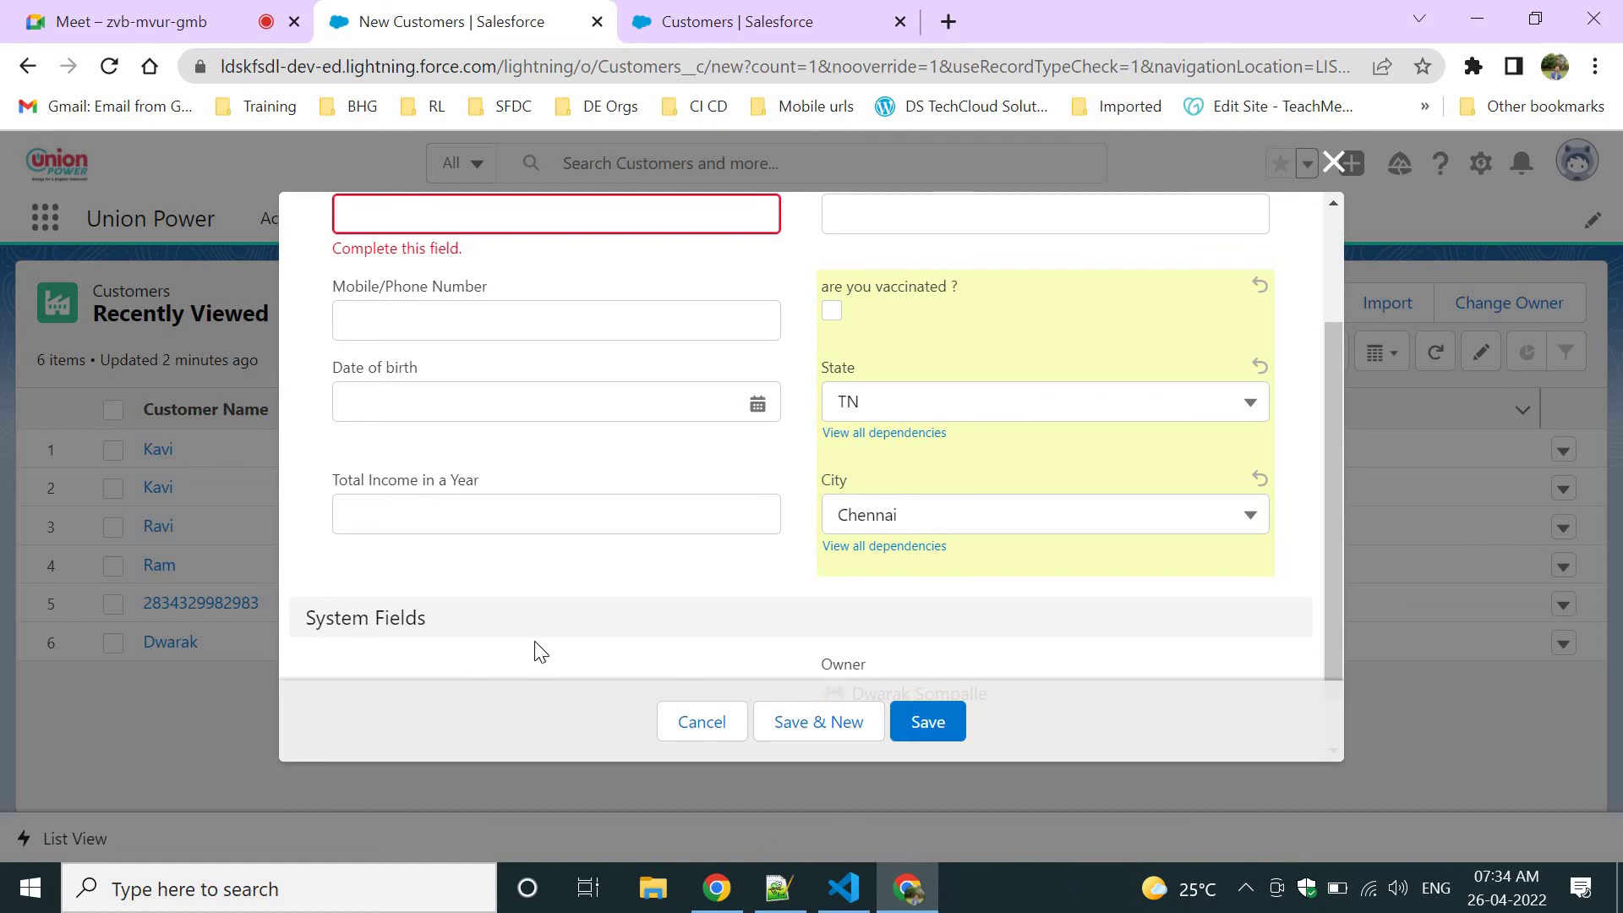
{"action": "scroll", "coordinate": [538, 650], "scroll_direction": "down", "scroll_amount": 1}
{"action": "scroll", "coordinate": [537, 650], "scroll_direction": "up", "scroll_amount": 3}
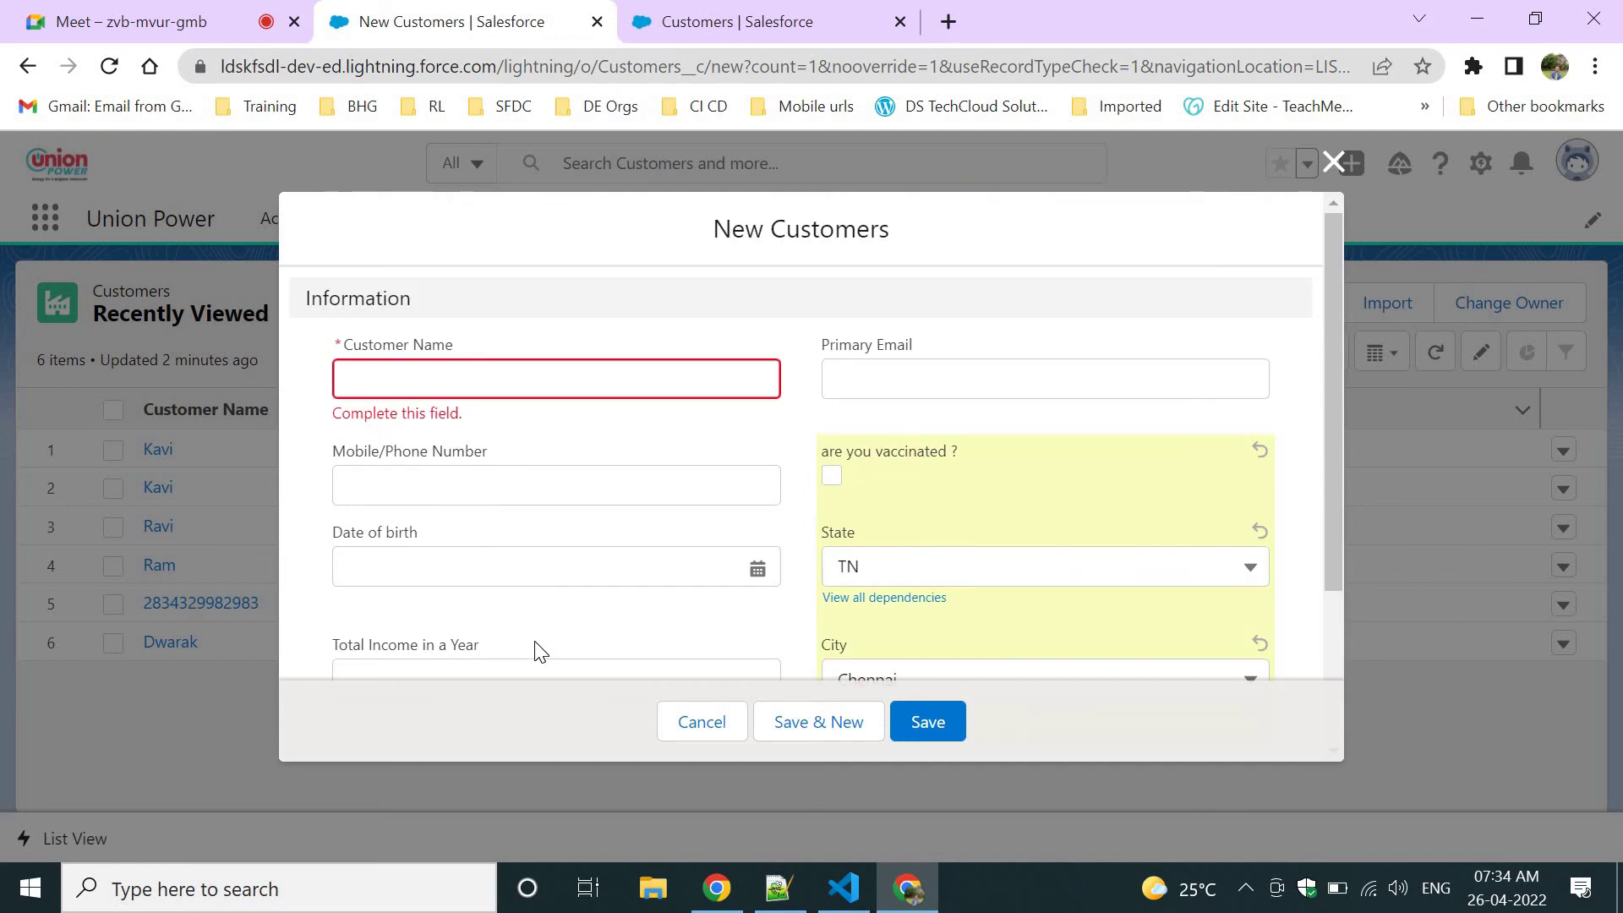
In Notepad++, add the note 'FIELD DEPENDECY can be possible between Picklst --> Picklist'.
{"action": "key", "text": "alt+Tab"}
{"action": "key", "text": "Down"}
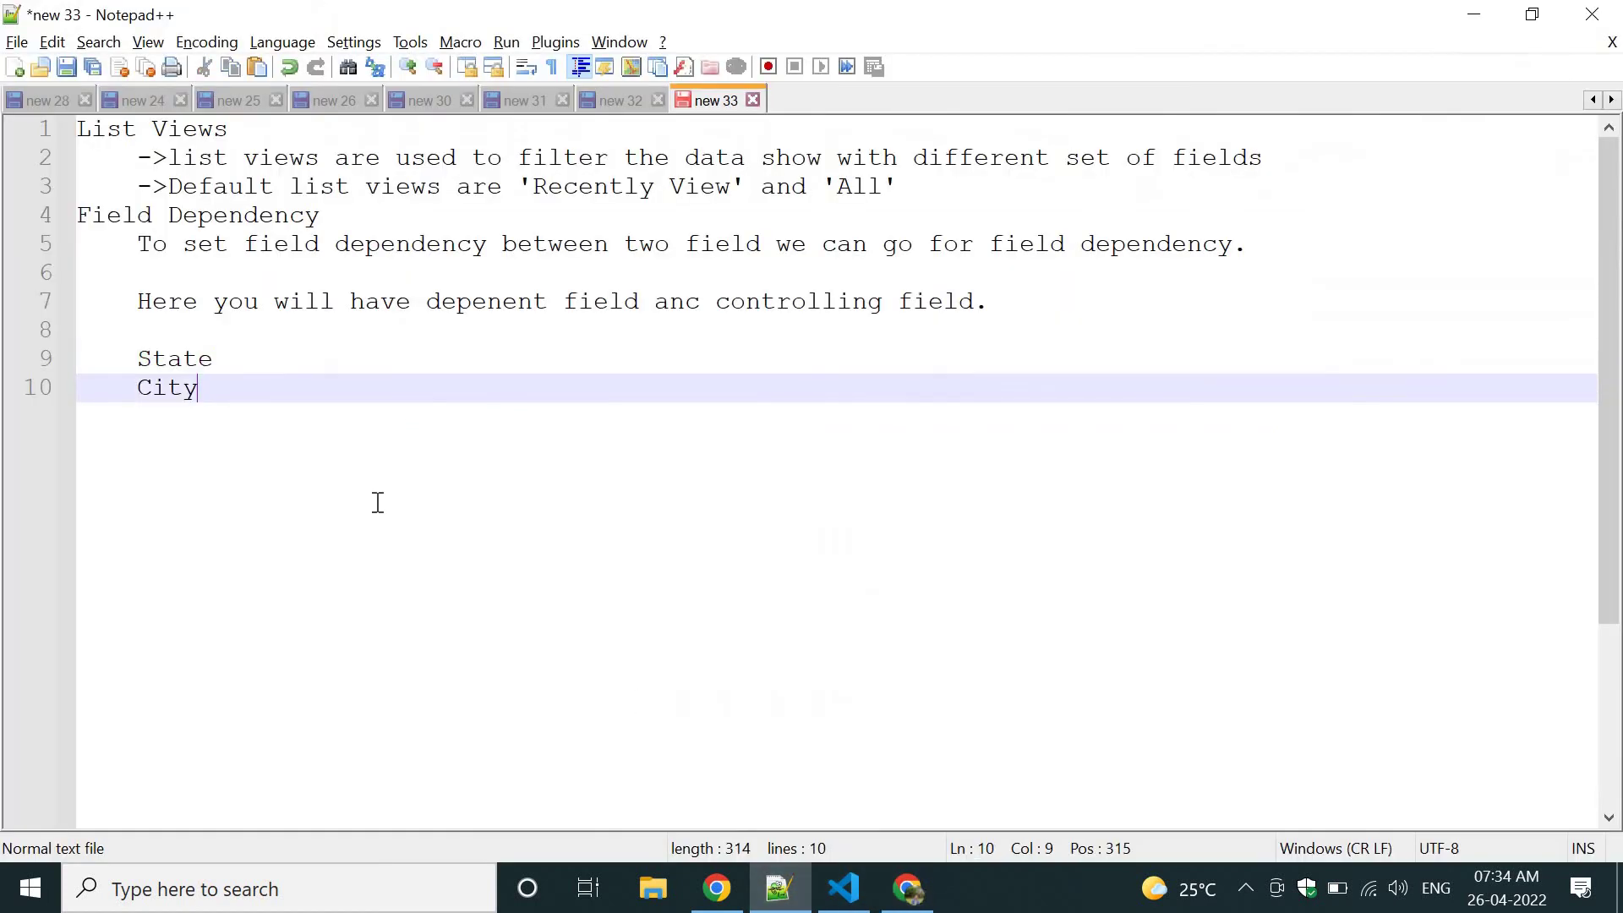
{"action": "key", "text": "Return"}
{"action": "key", "text": "Return"}
{"action": "type", "text": "FIELD"}
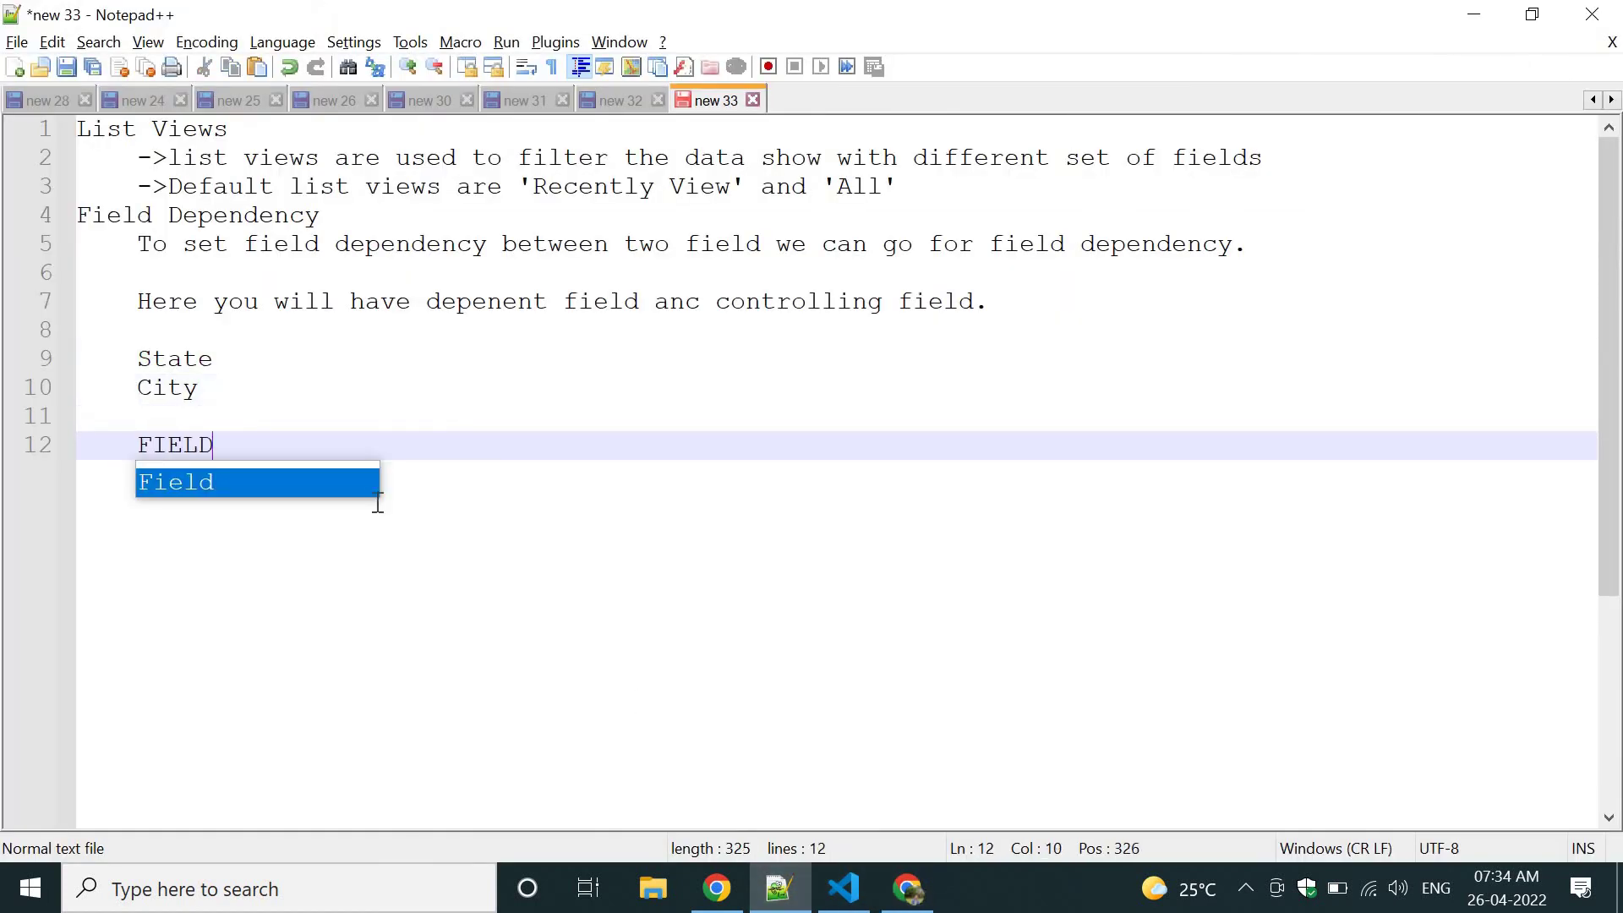
{"action": "type", "text": " DEPEN"}
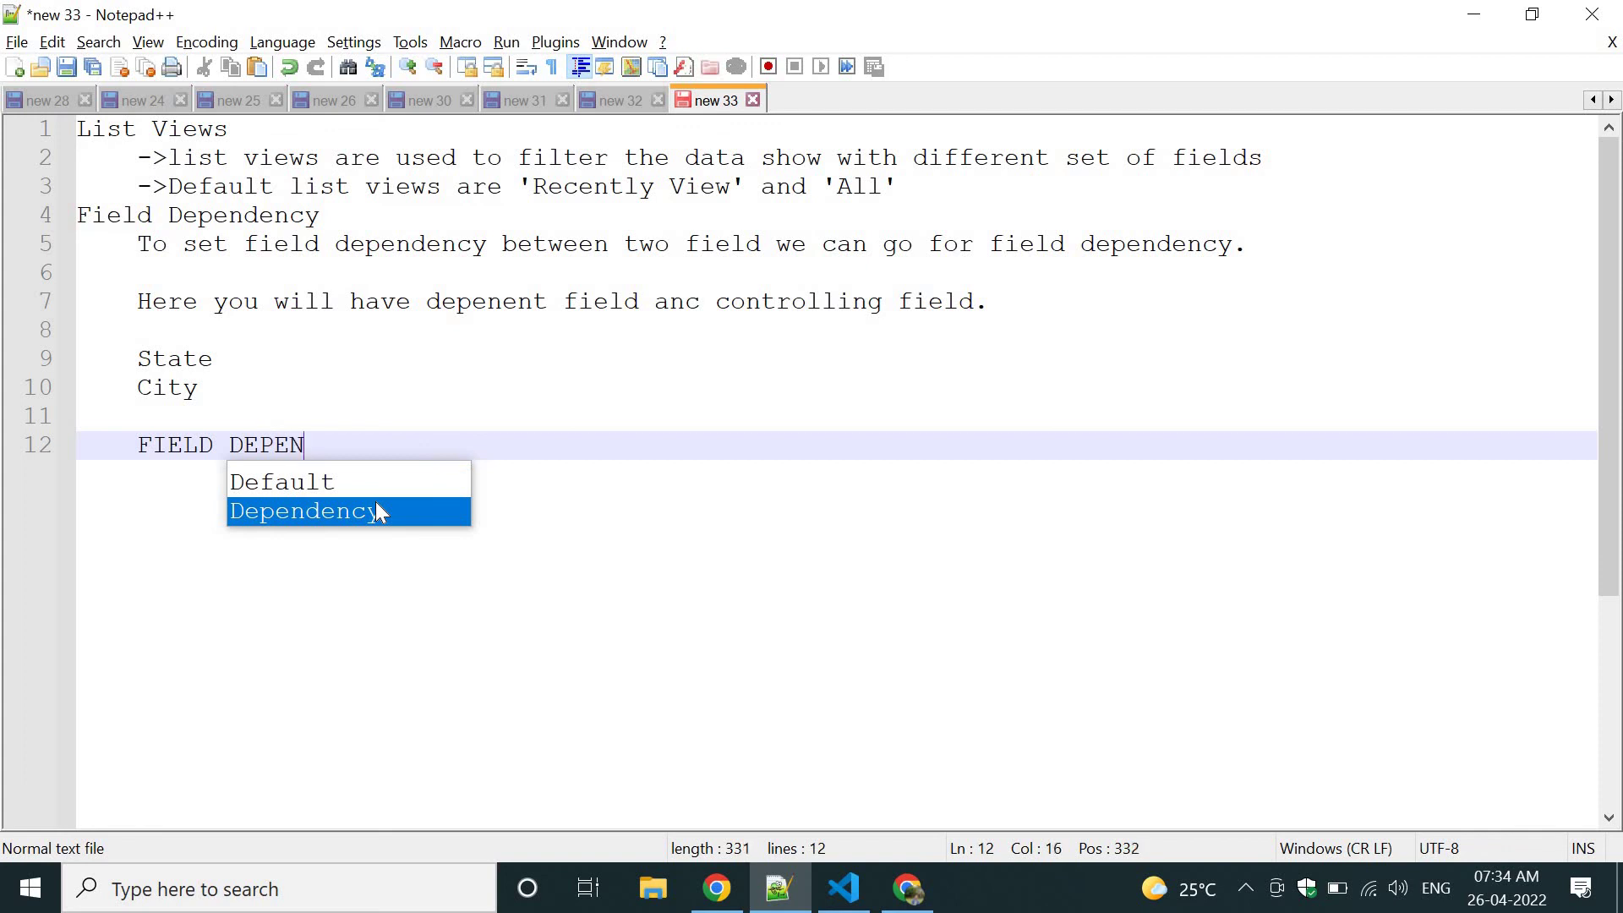
{"action": "type", "text": "DECY can be"}
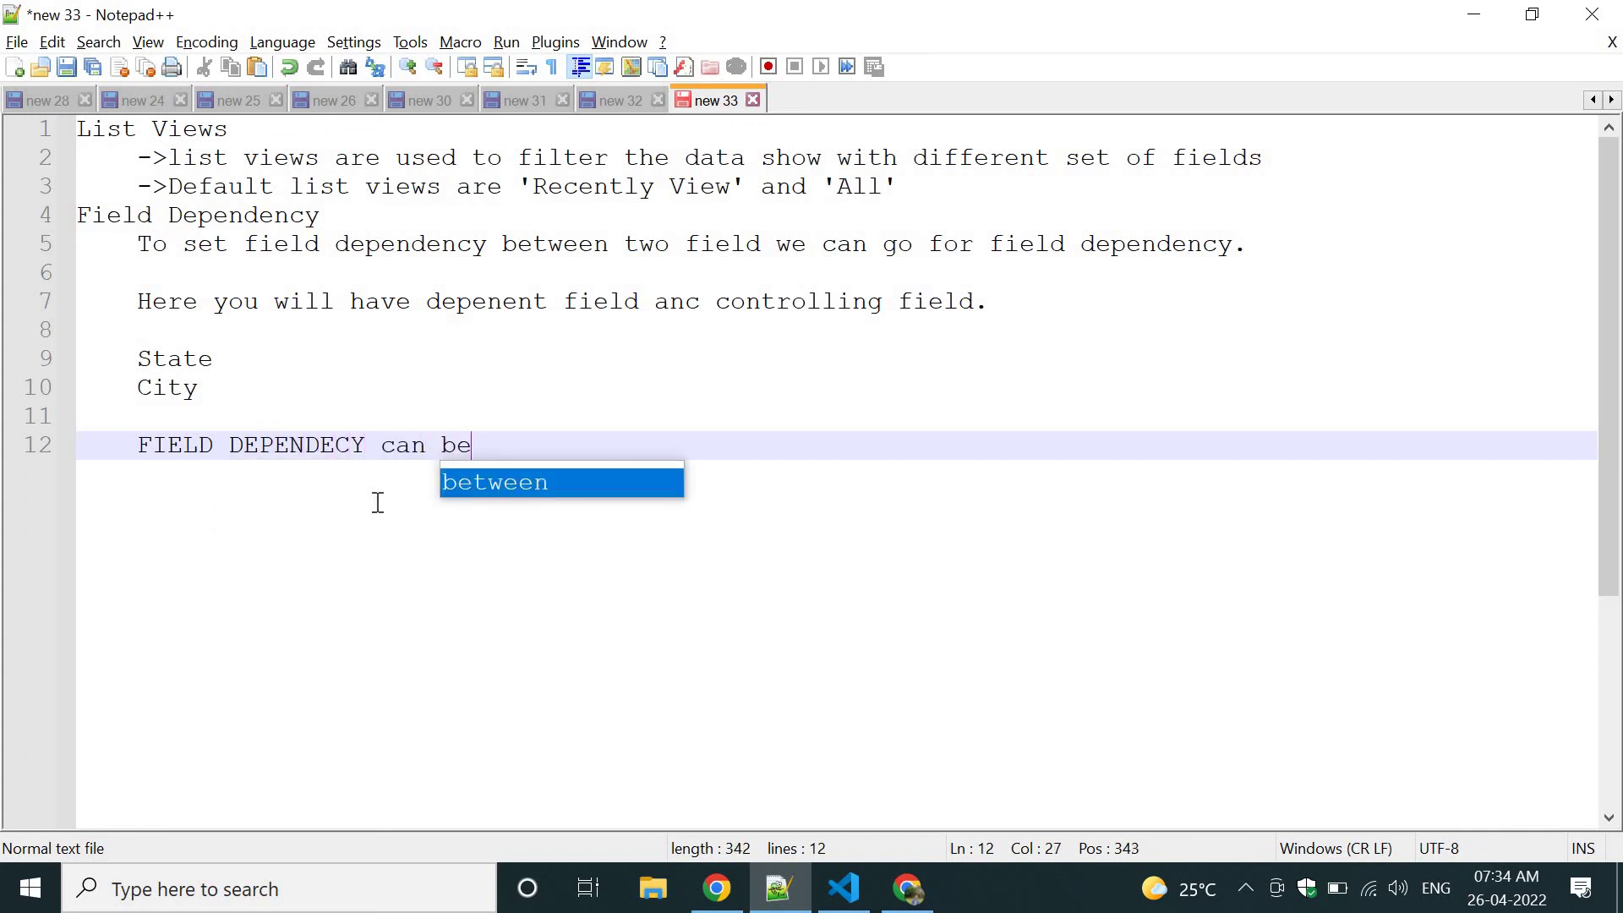
{"action": "type", "text": " possible bet"}
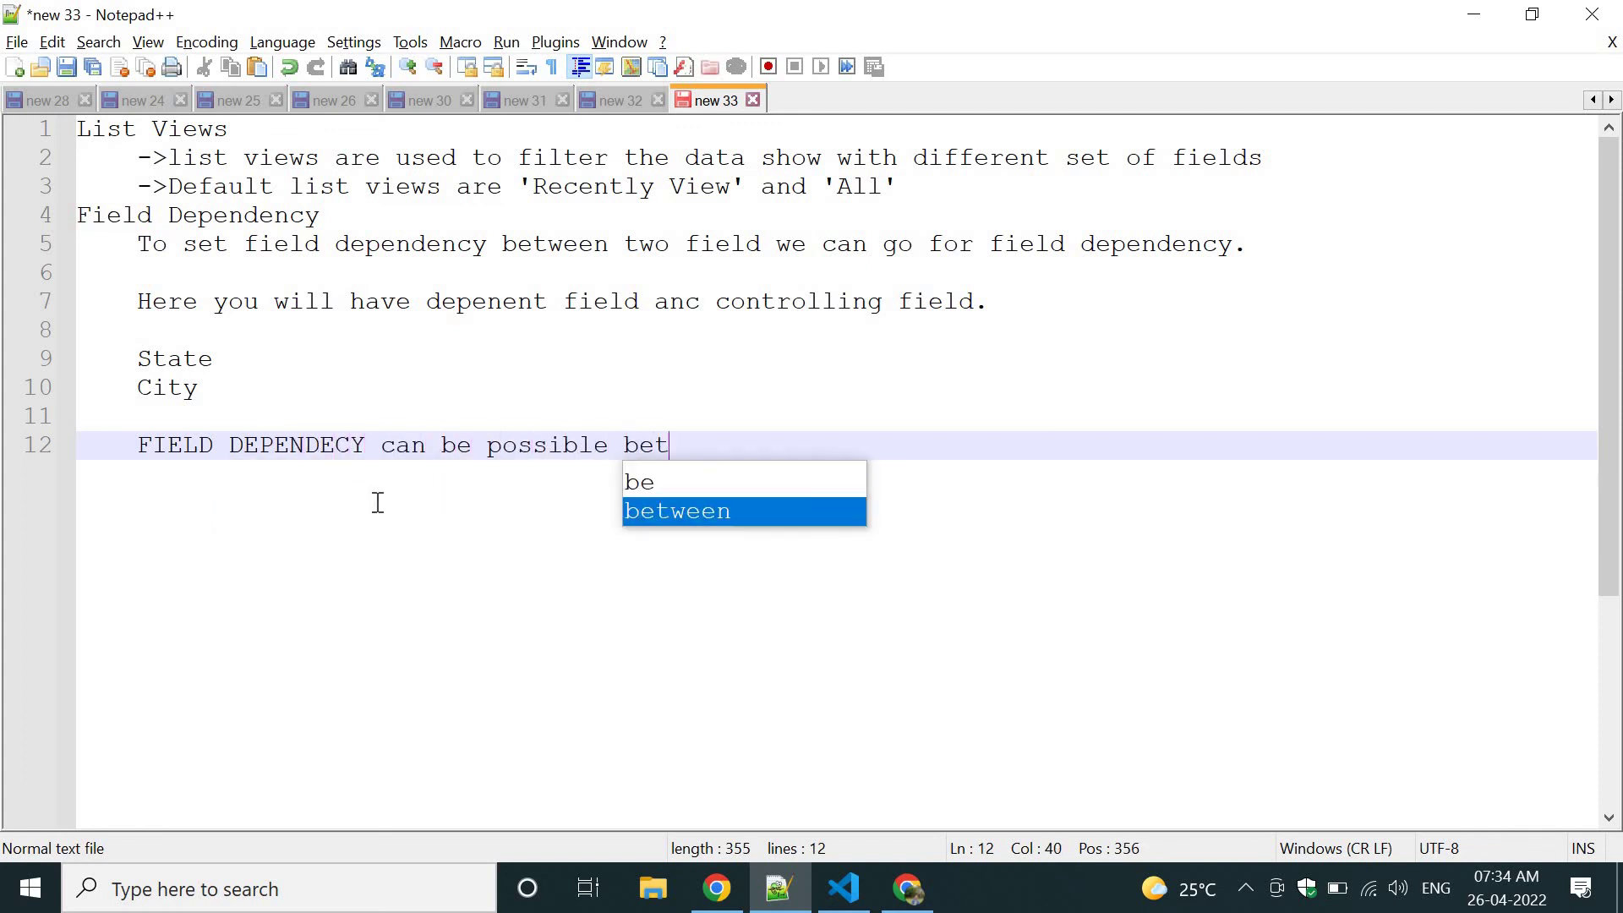
{"action": "type", "text": "ween P"}
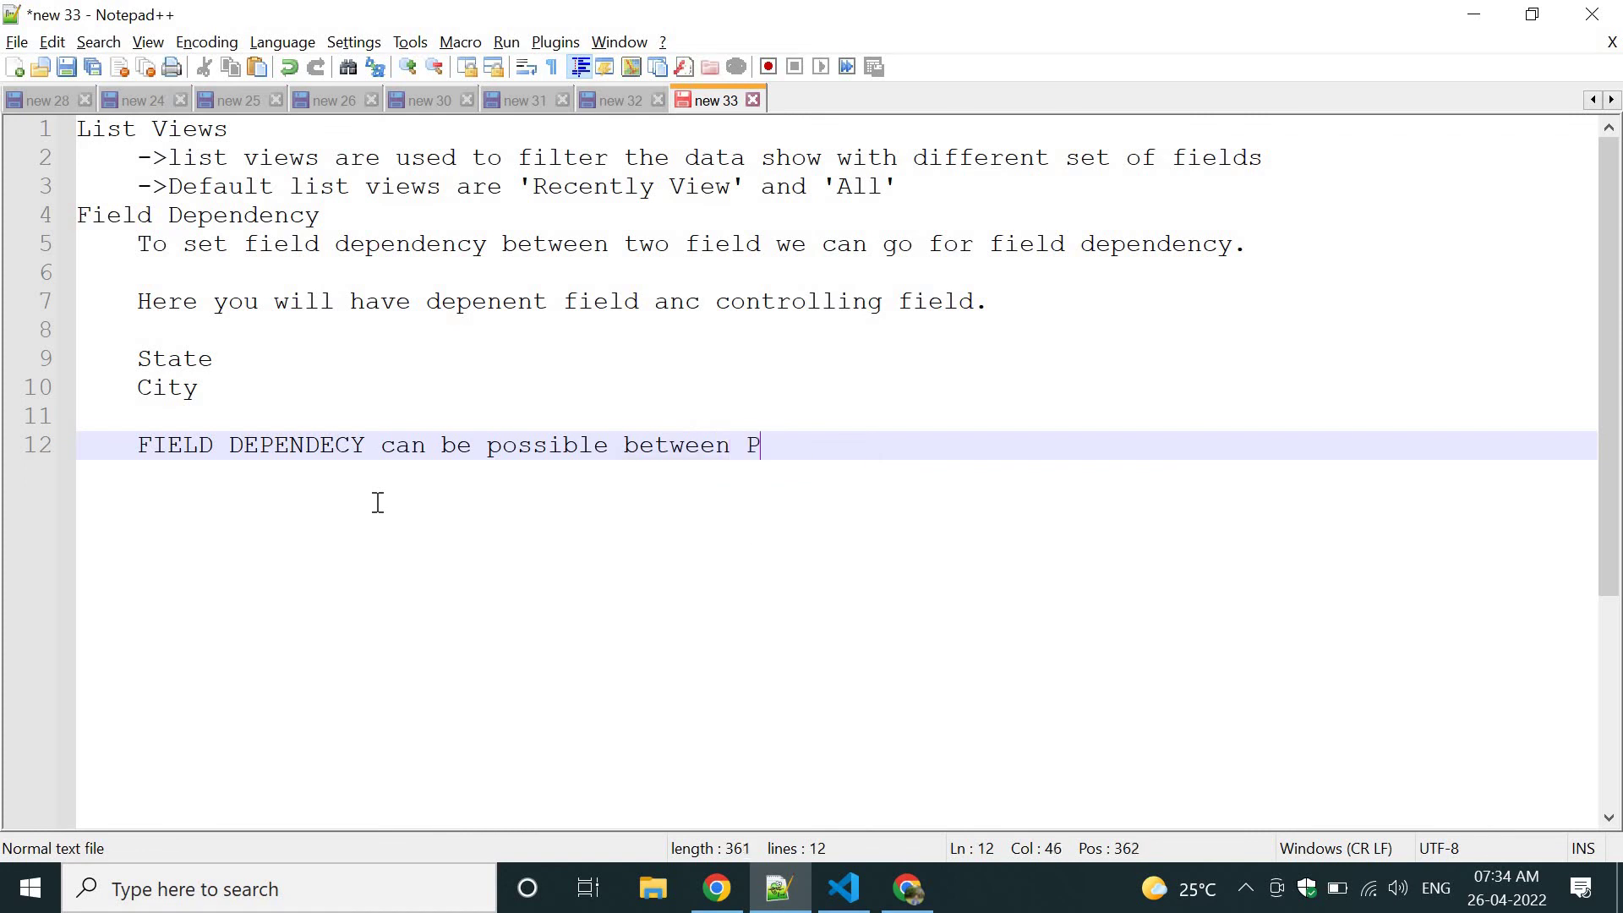
{"action": "type", "text": "icklst --"}
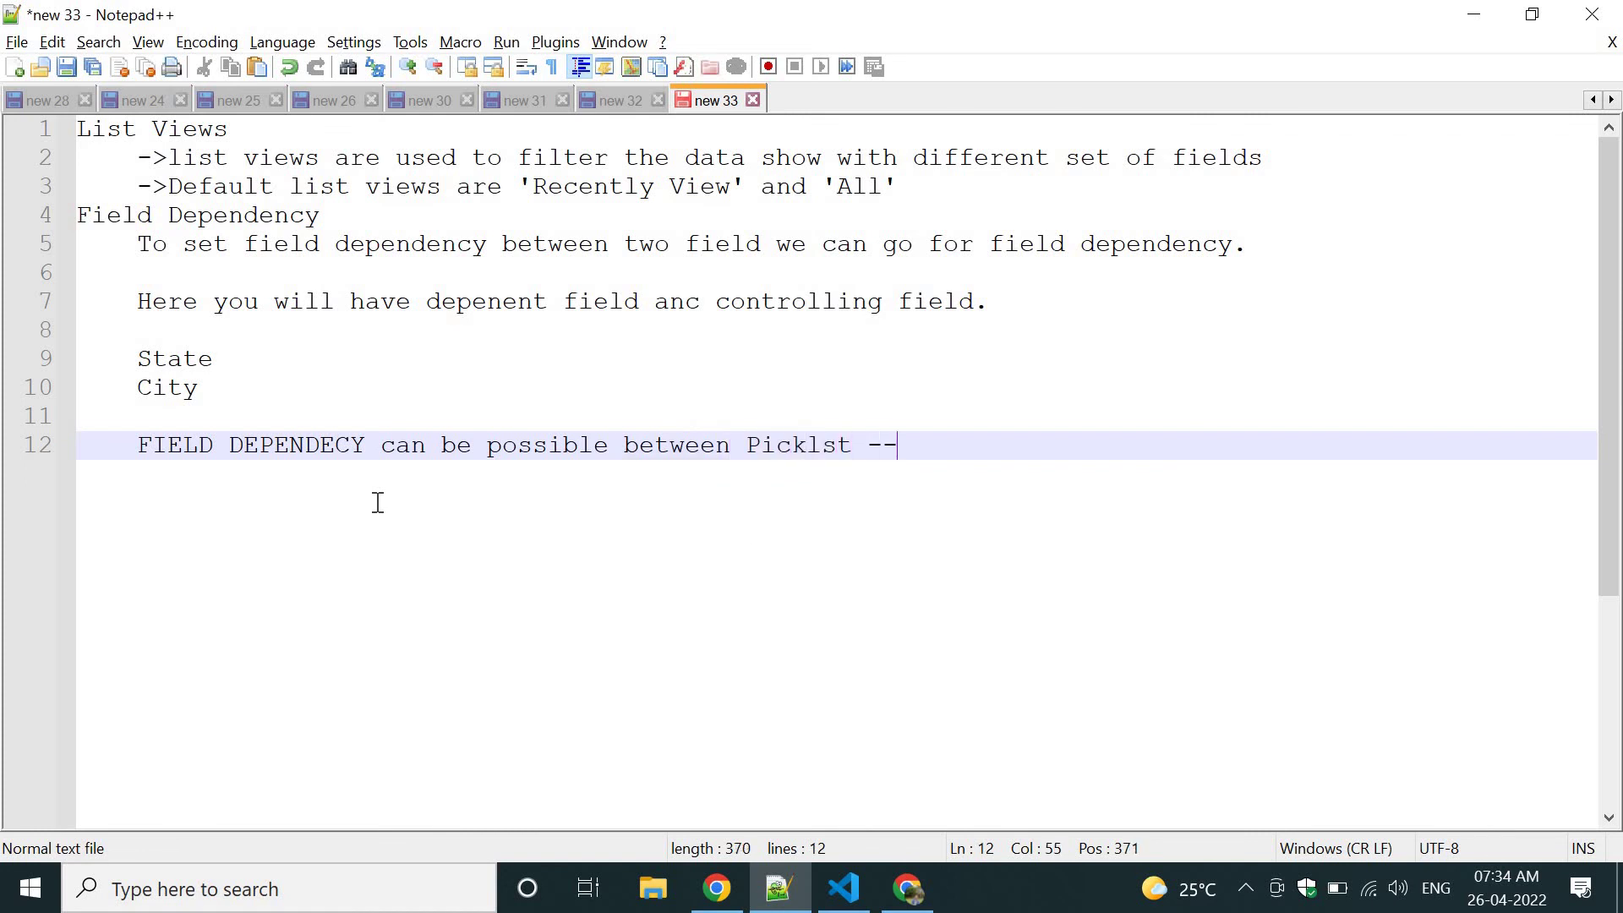
{"action": "type", "text": "> Picklist"}
{"action": "key", "text": "Return"}
{"action": "key", "text": "Return"}
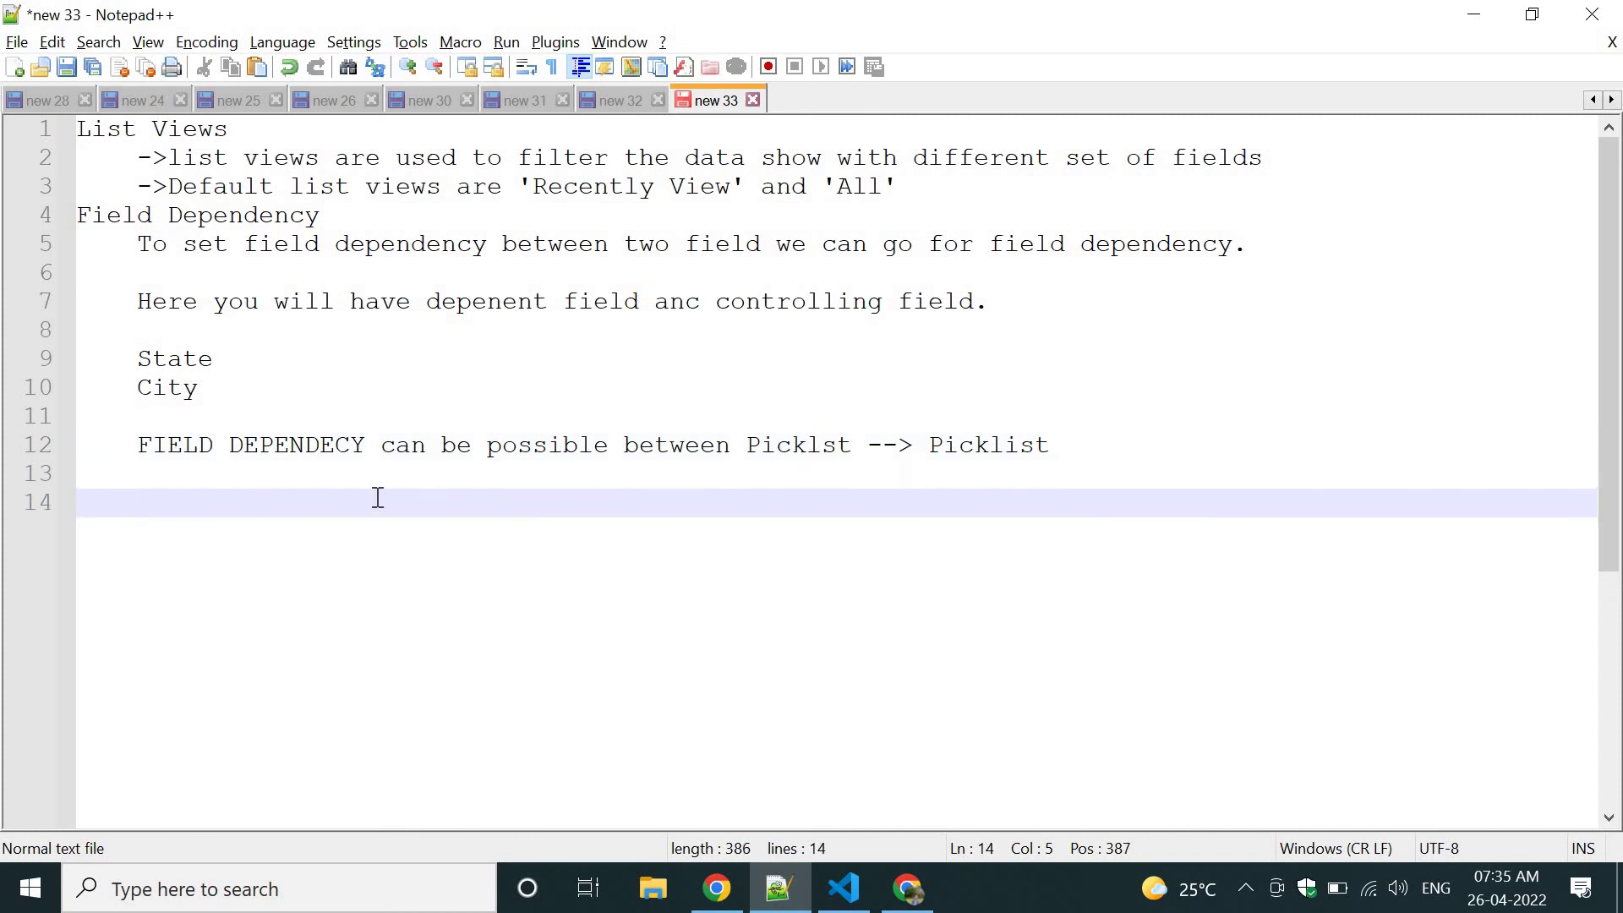
Add the line 'Checkbox to Picklist', correcting the 'Picklsit' typo.
{"action": "type", "text": "Checkbox"}
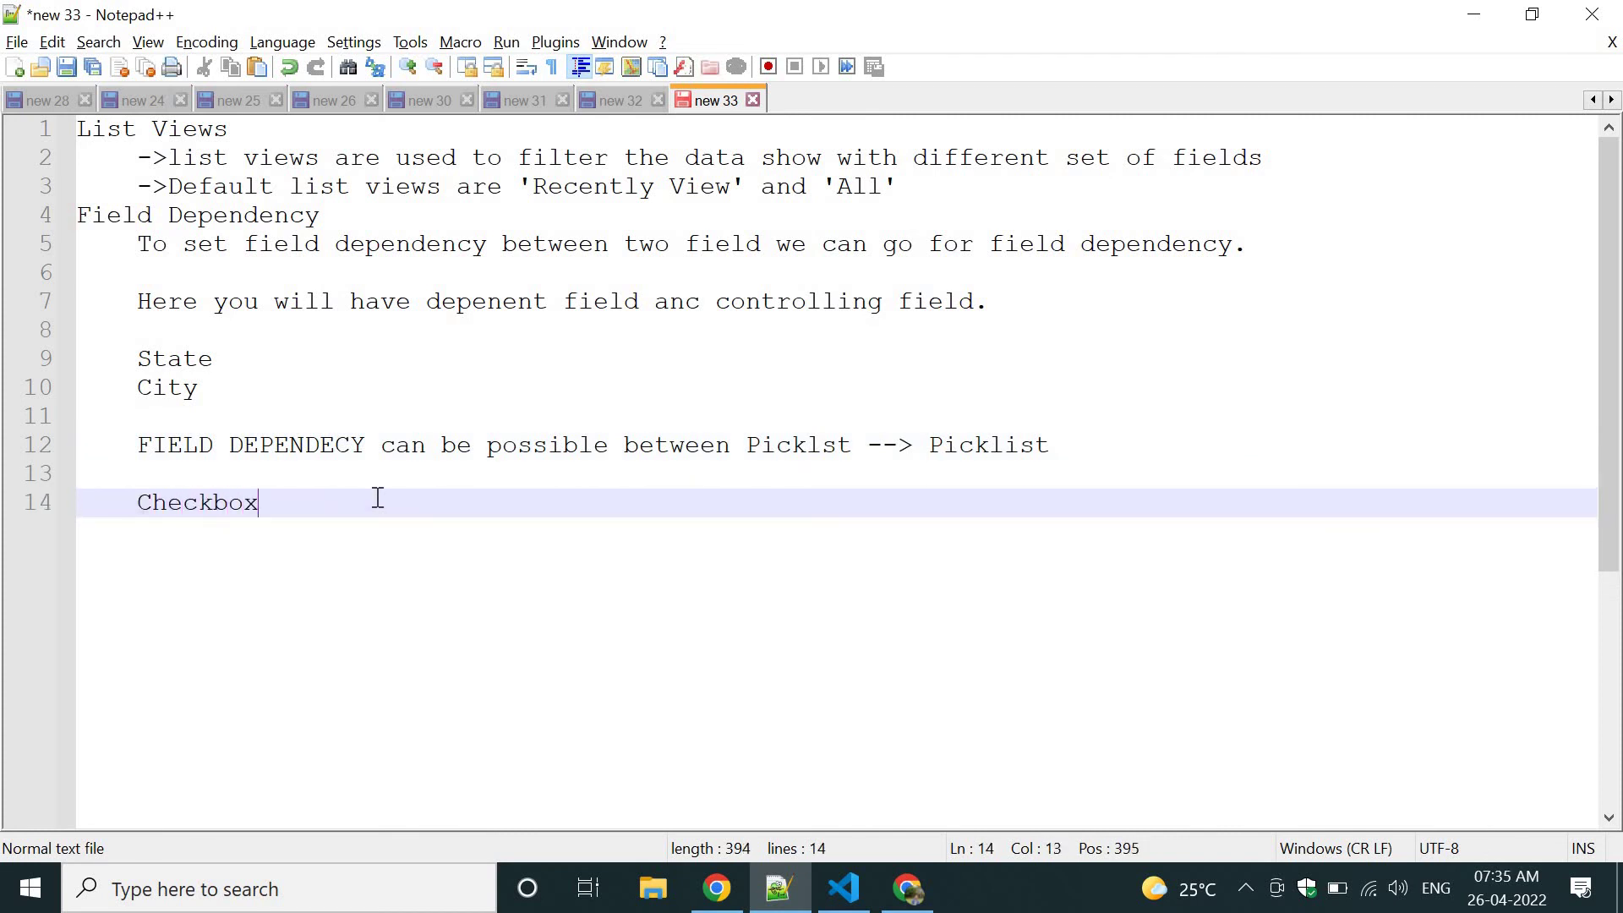
{"action": "type", "text": " to Picklsit"}
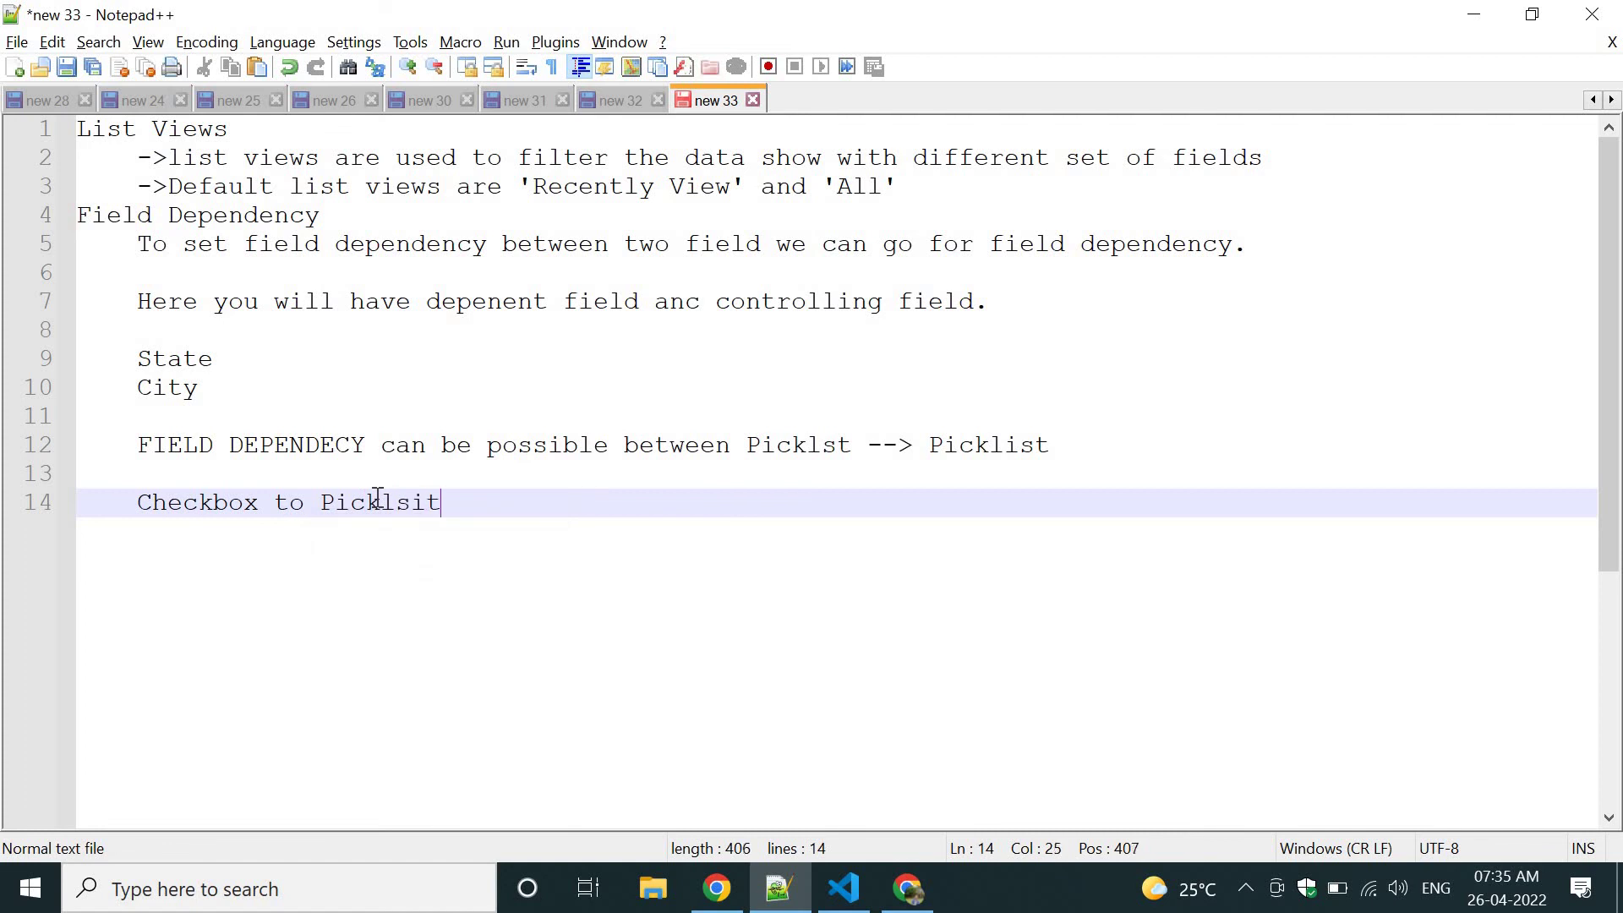
{"action": "key", "text": "BackSpace"}
{"action": "key", "text": "BackSpace"}
{"action": "key", "text": "BackSpace"}
{"action": "type", "text": "ist"}
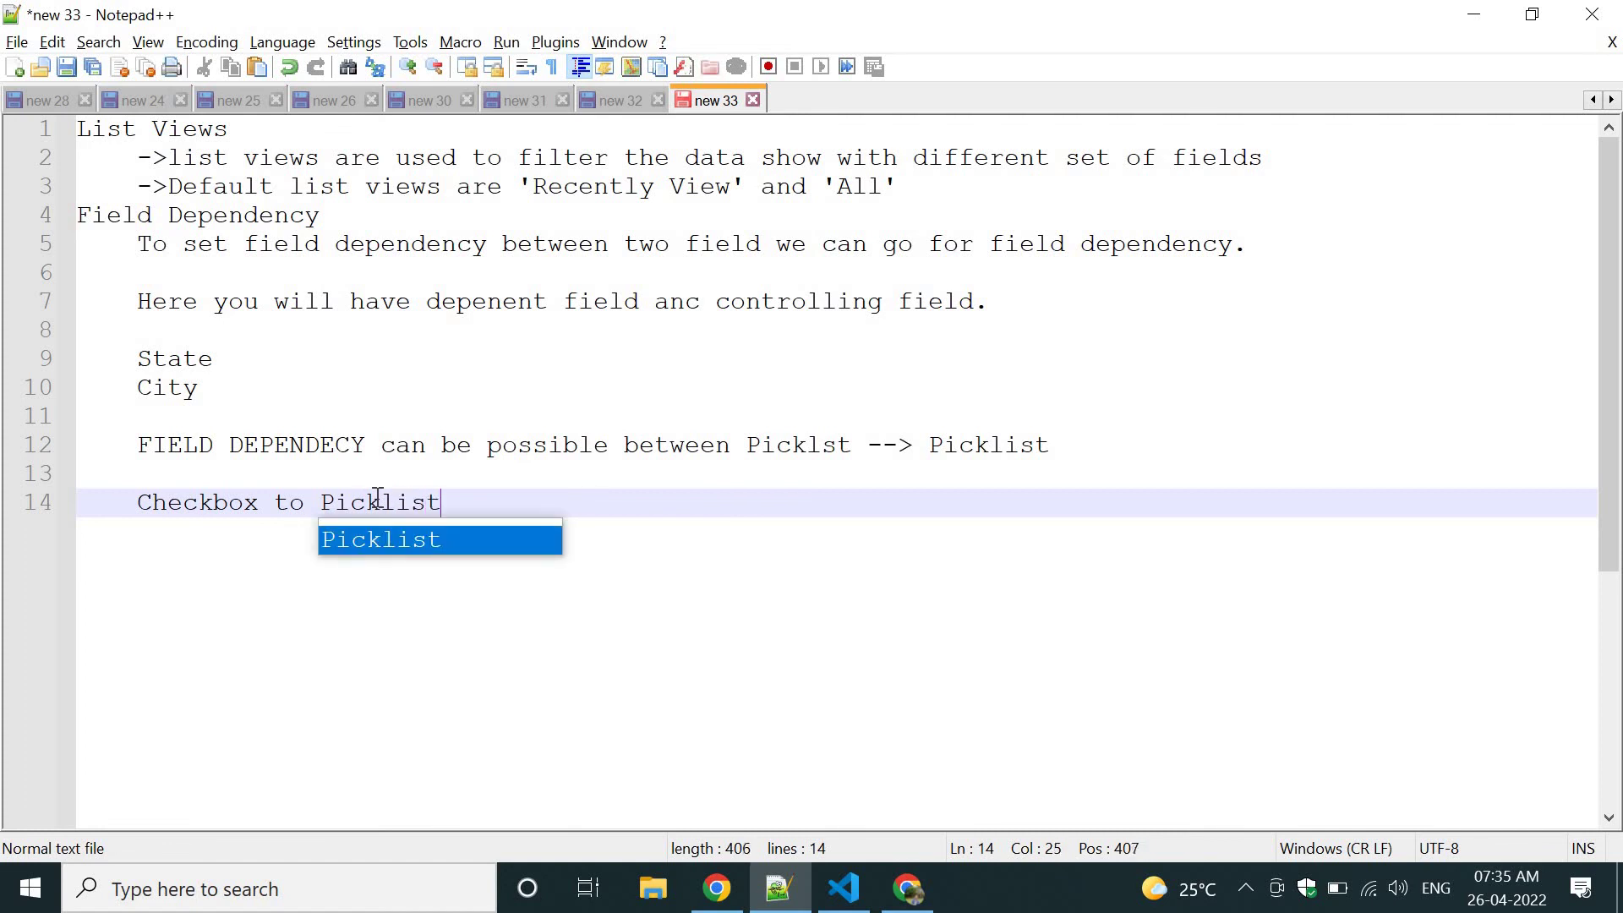
{"action": "key", "text": "Escape"}
Tick 'are you vaccinated ?' on the customer form and review the State values, keeping TN.
{"action": "key", "text": "alt+Tab"}
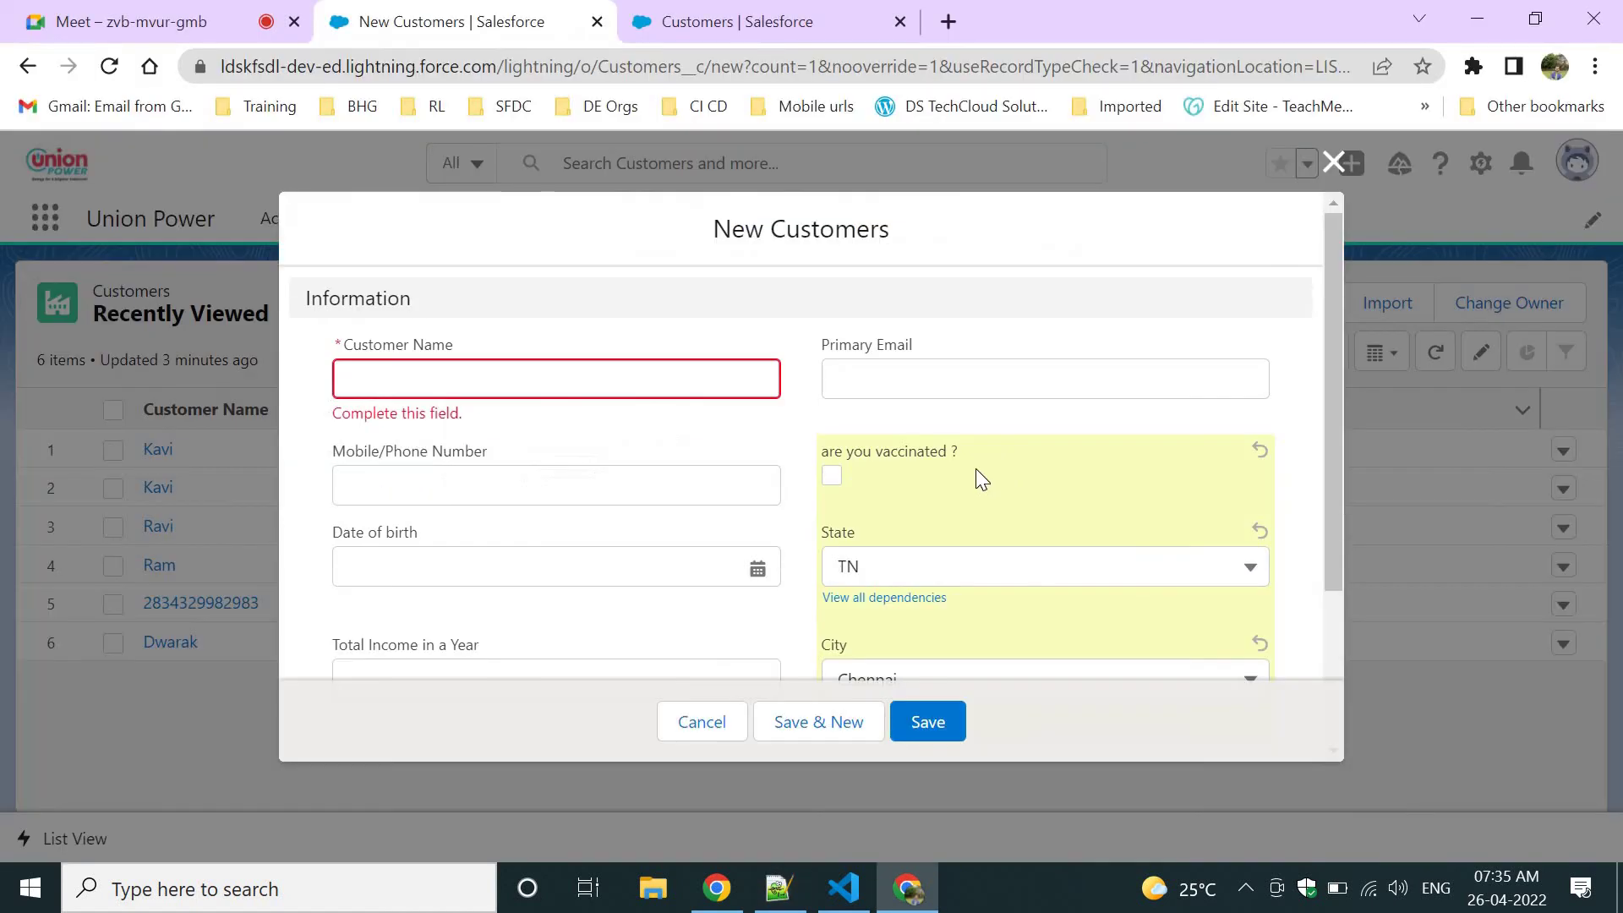
{"action": "left_click", "coordinate": [834, 479]}
{"action": "left_click", "coordinate": [888, 575]}
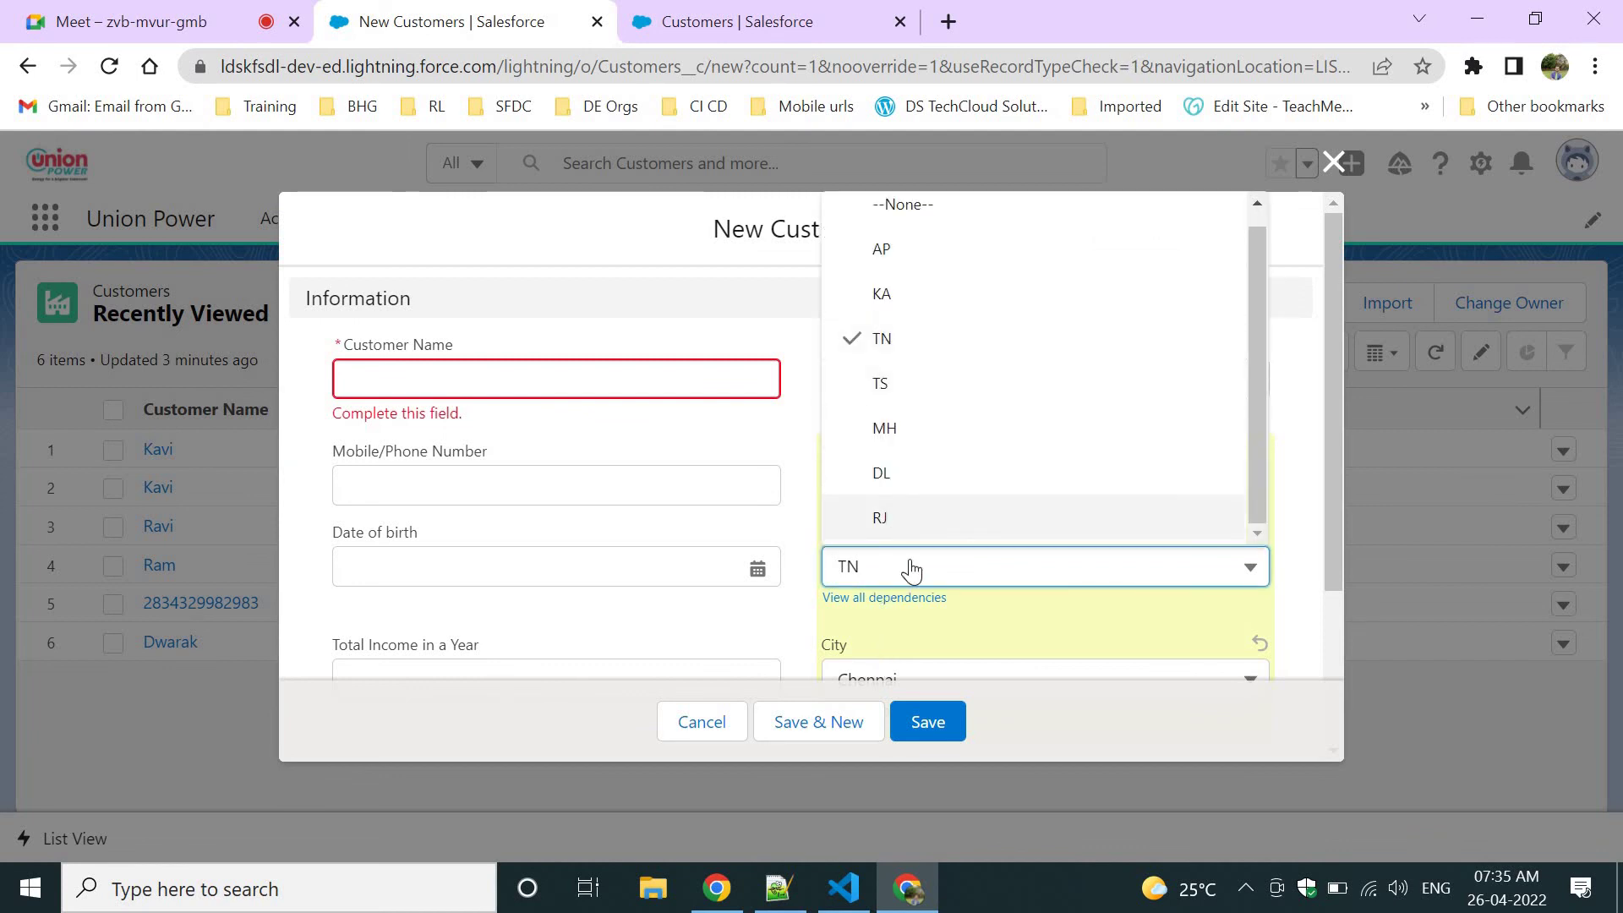
{"action": "left_click", "coordinate": [734, 334]}
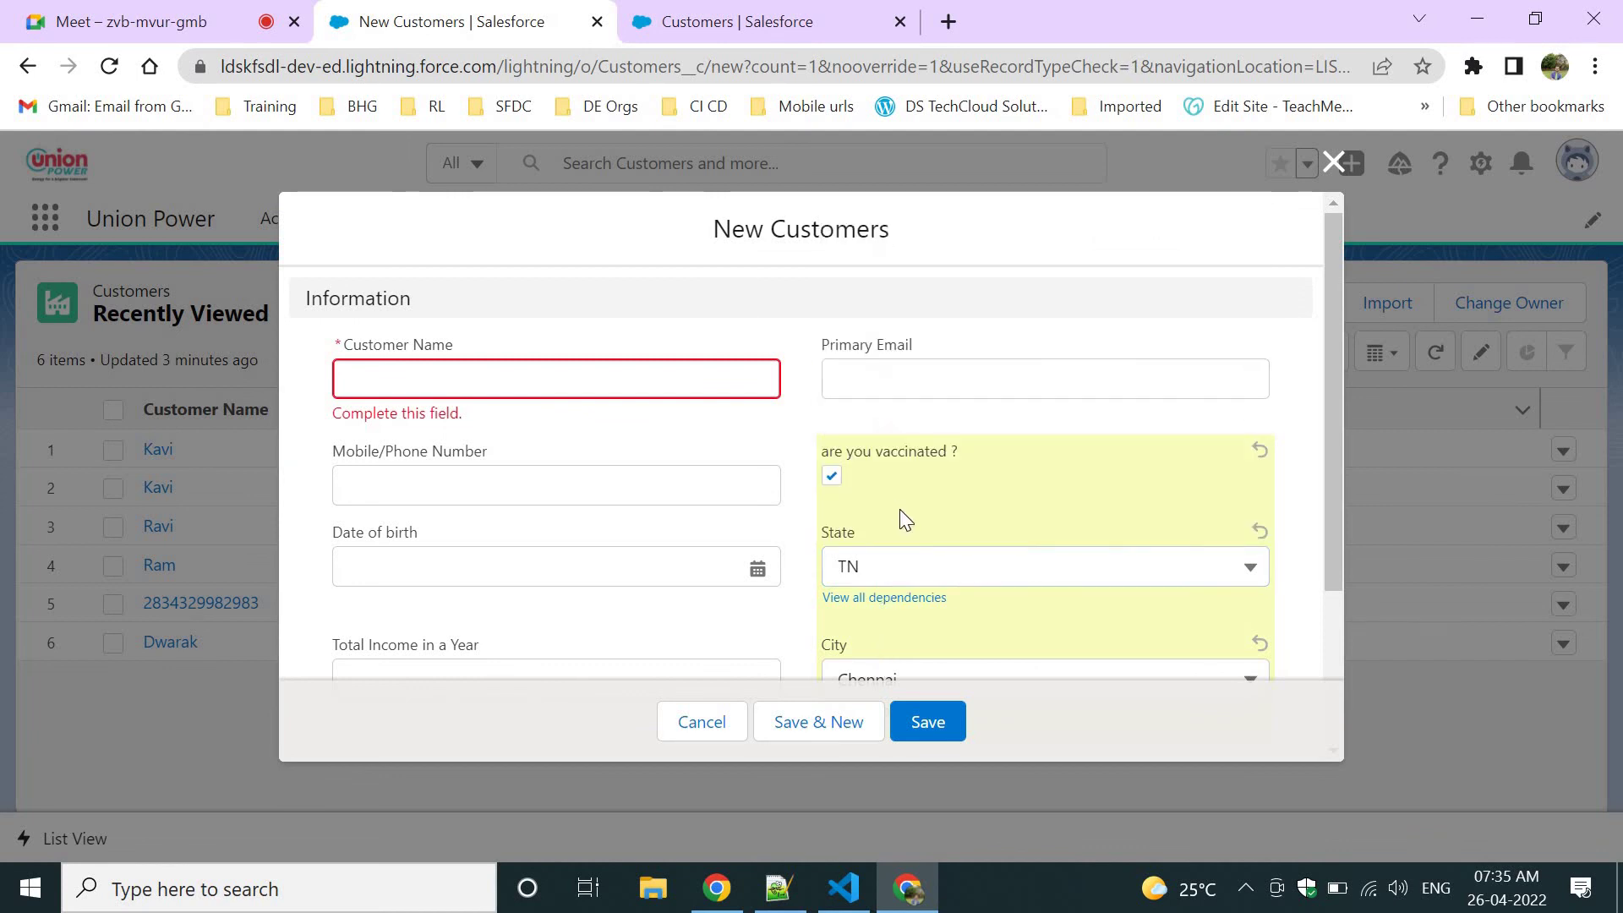
{"action": "left_click_drag", "start_coordinate": [824, 449], "coordinate": [995, 453]}
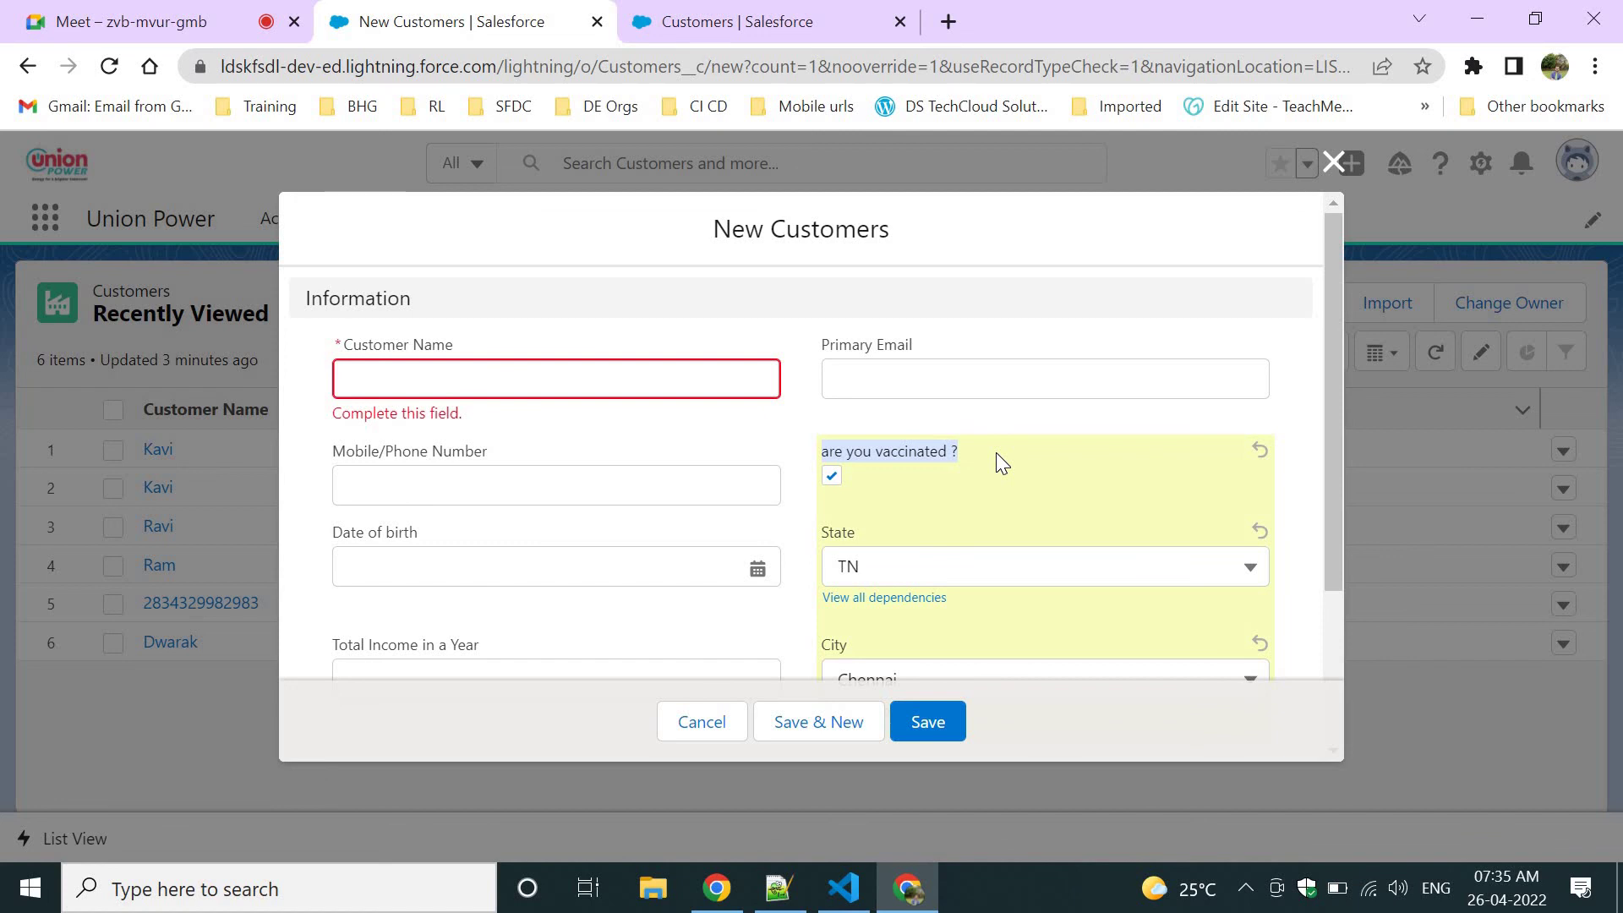
{"action": "left_click", "coordinate": [952, 576]}
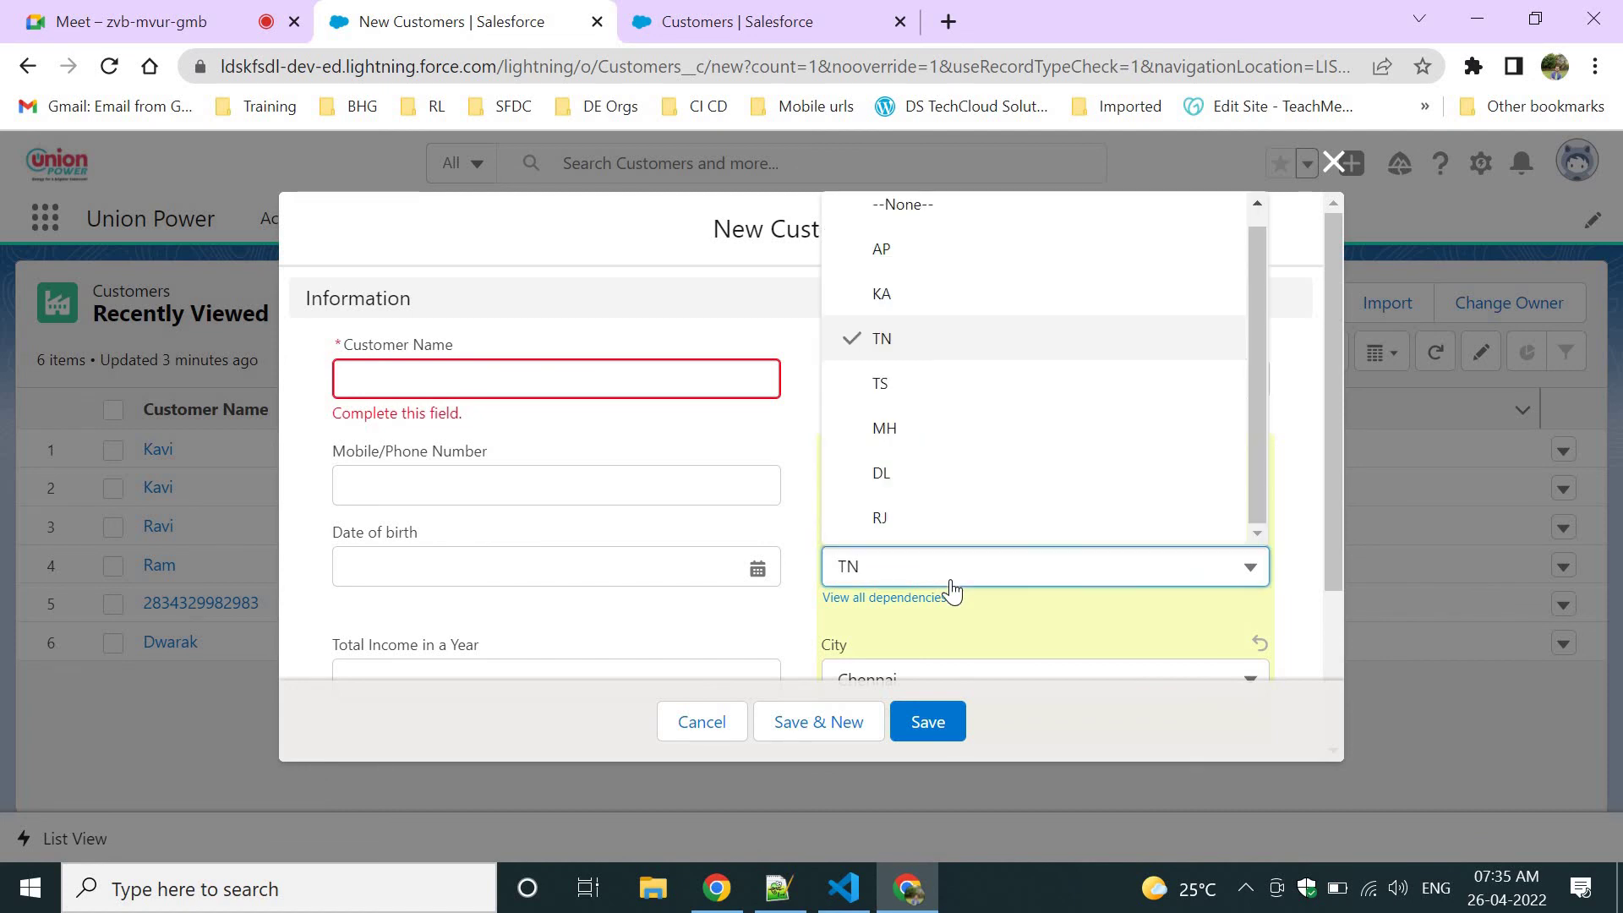
{"action": "left_click", "coordinate": [906, 349]}
{"action": "left_click", "coordinate": [982, 653]}
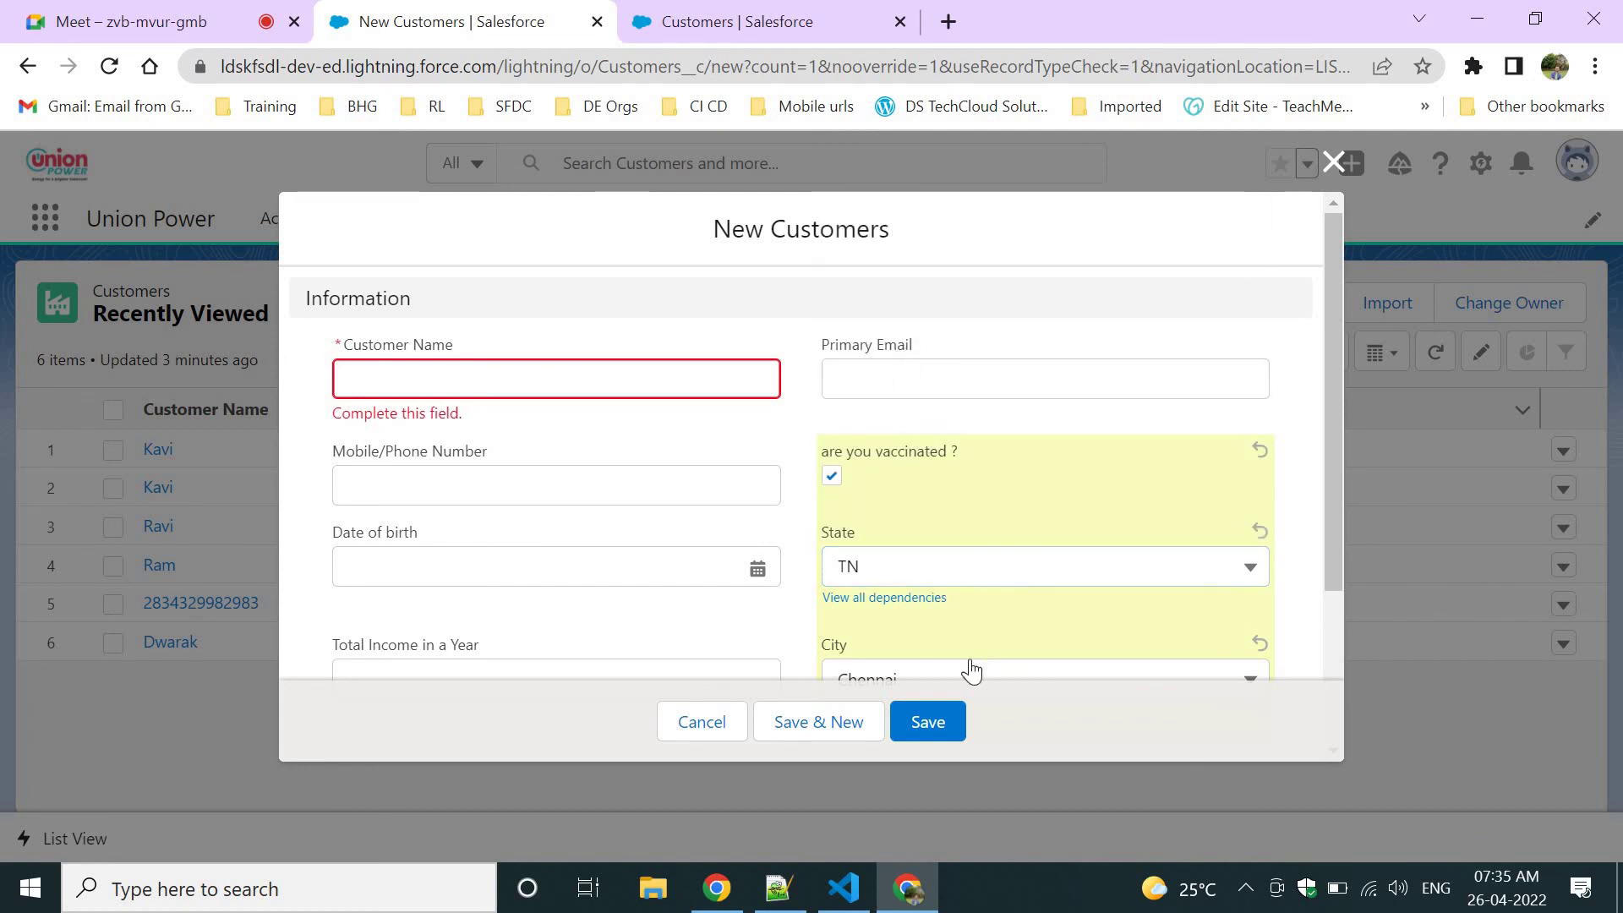
Re-tick 'are you vaccinated ?' and show that State still offers every value, TN through RJ.
{"action": "scroll", "coordinate": [970, 670], "scroll_direction": "down", "scroll_amount": 3}
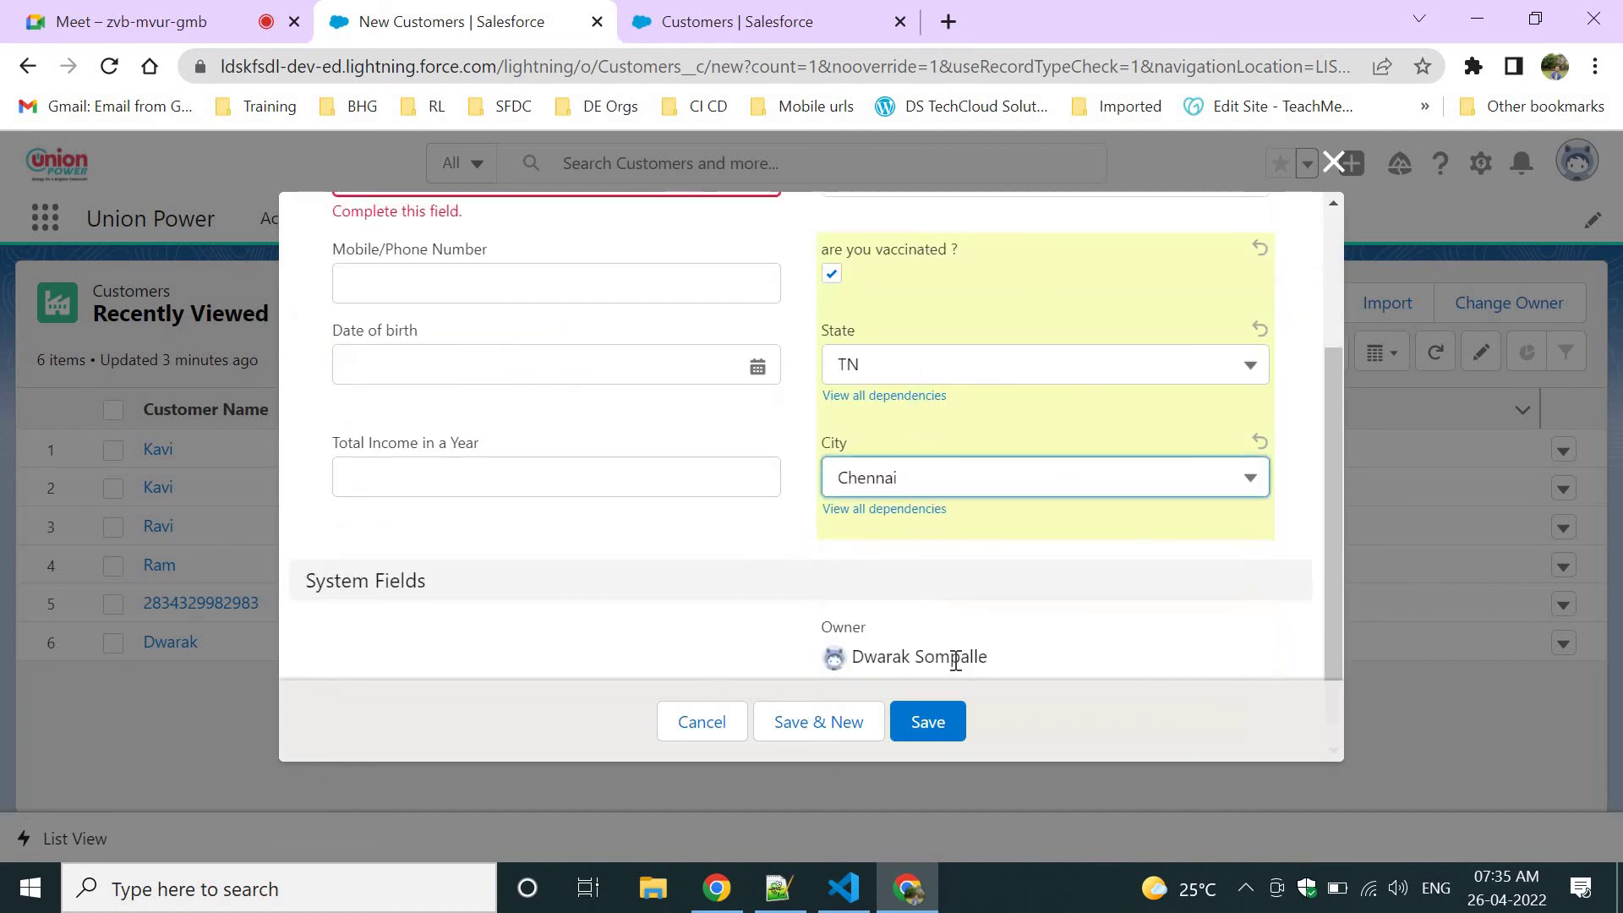
{"action": "left_click", "coordinate": [391, 363]}
{"action": "left_click", "coordinate": [1043, 287]}
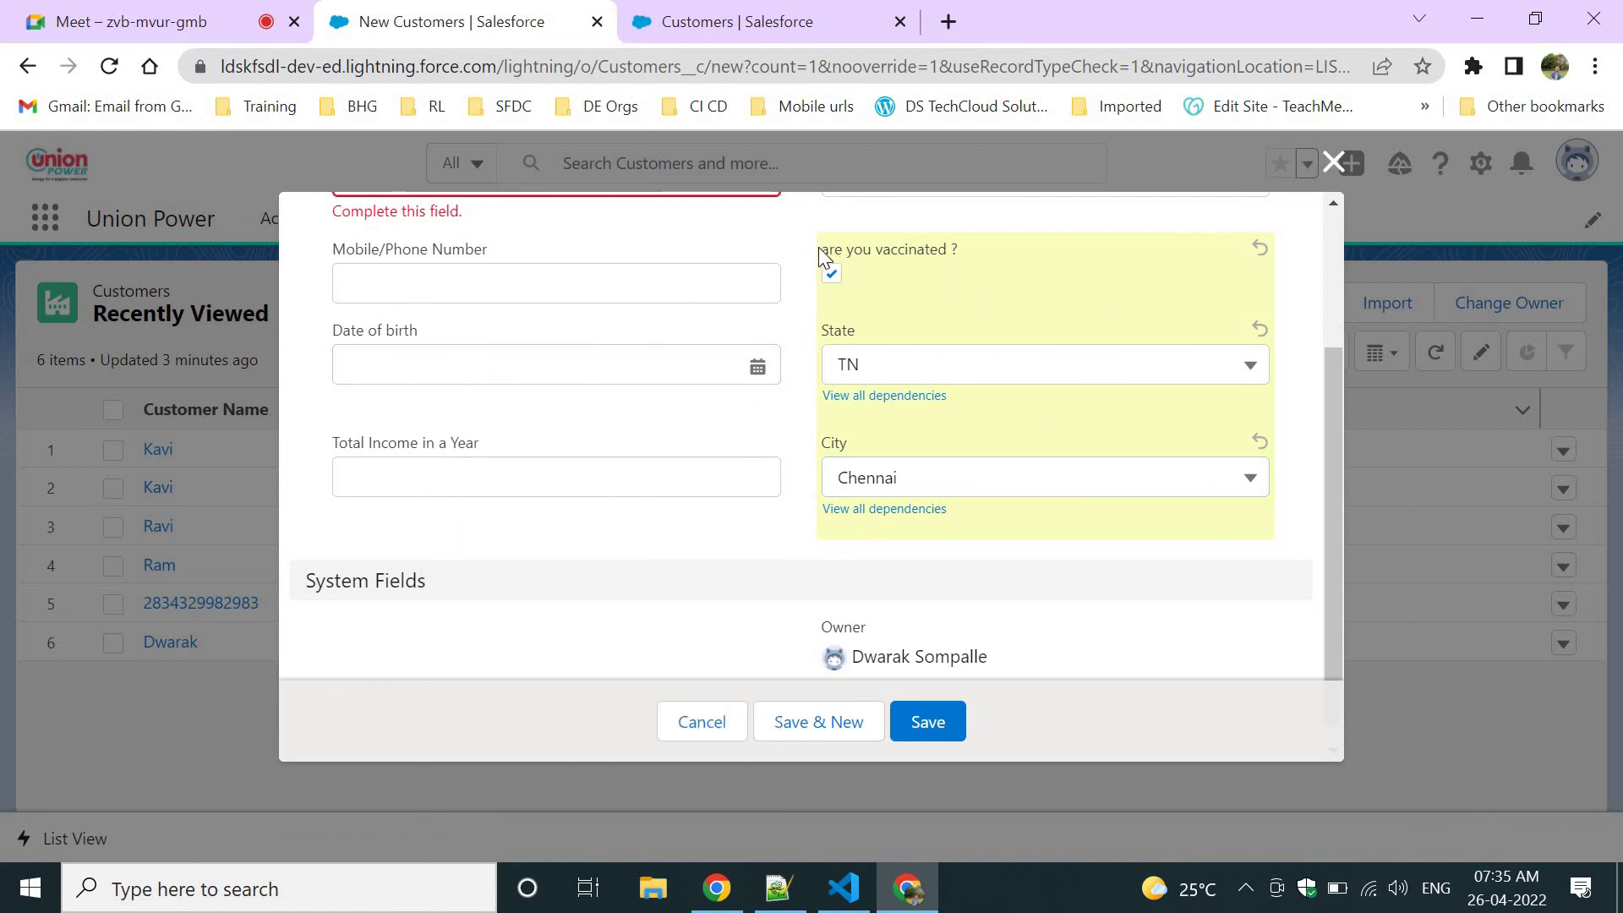
{"action": "left_click_drag", "start_coordinate": [821, 250], "coordinate": [962, 250]}
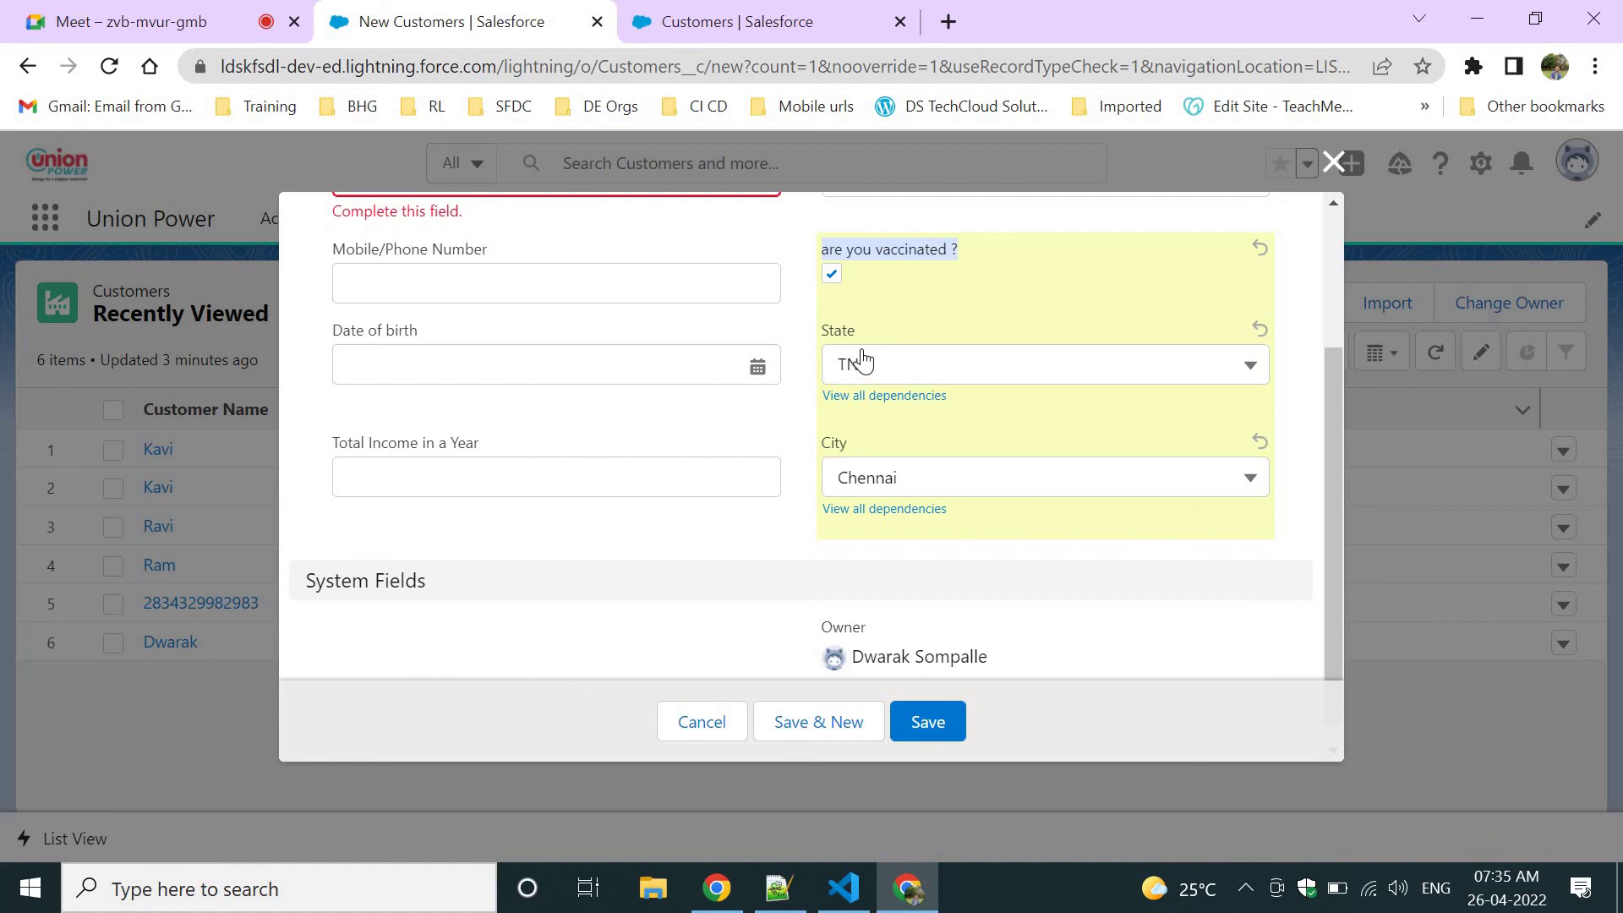
{"action": "left_click", "coordinate": [862, 362]}
{"action": "left_click", "coordinate": [981, 282]}
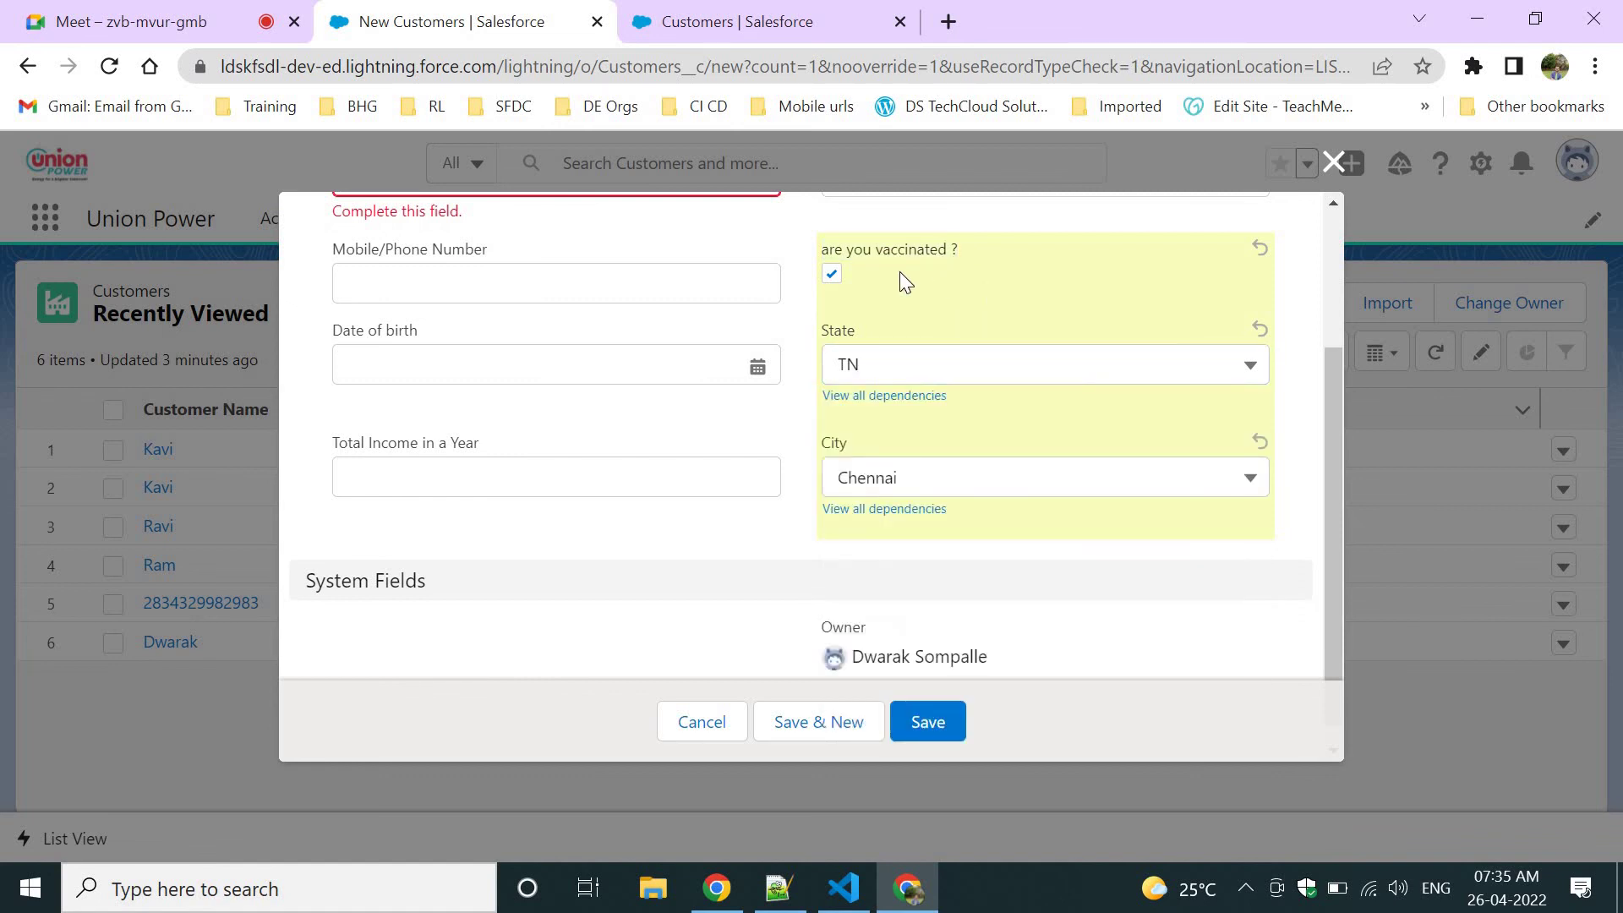
{"action": "left_click", "coordinate": [831, 272]}
{"action": "left_click", "coordinate": [930, 351]}
{"action": "left_click", "coordinate": [909, 306]}
{"action": "left_click_drag", "start_coordinate": [840, 247], "coordinate": [963, 251]}
{"action": "left_click", "coordinate": [919, 374]}
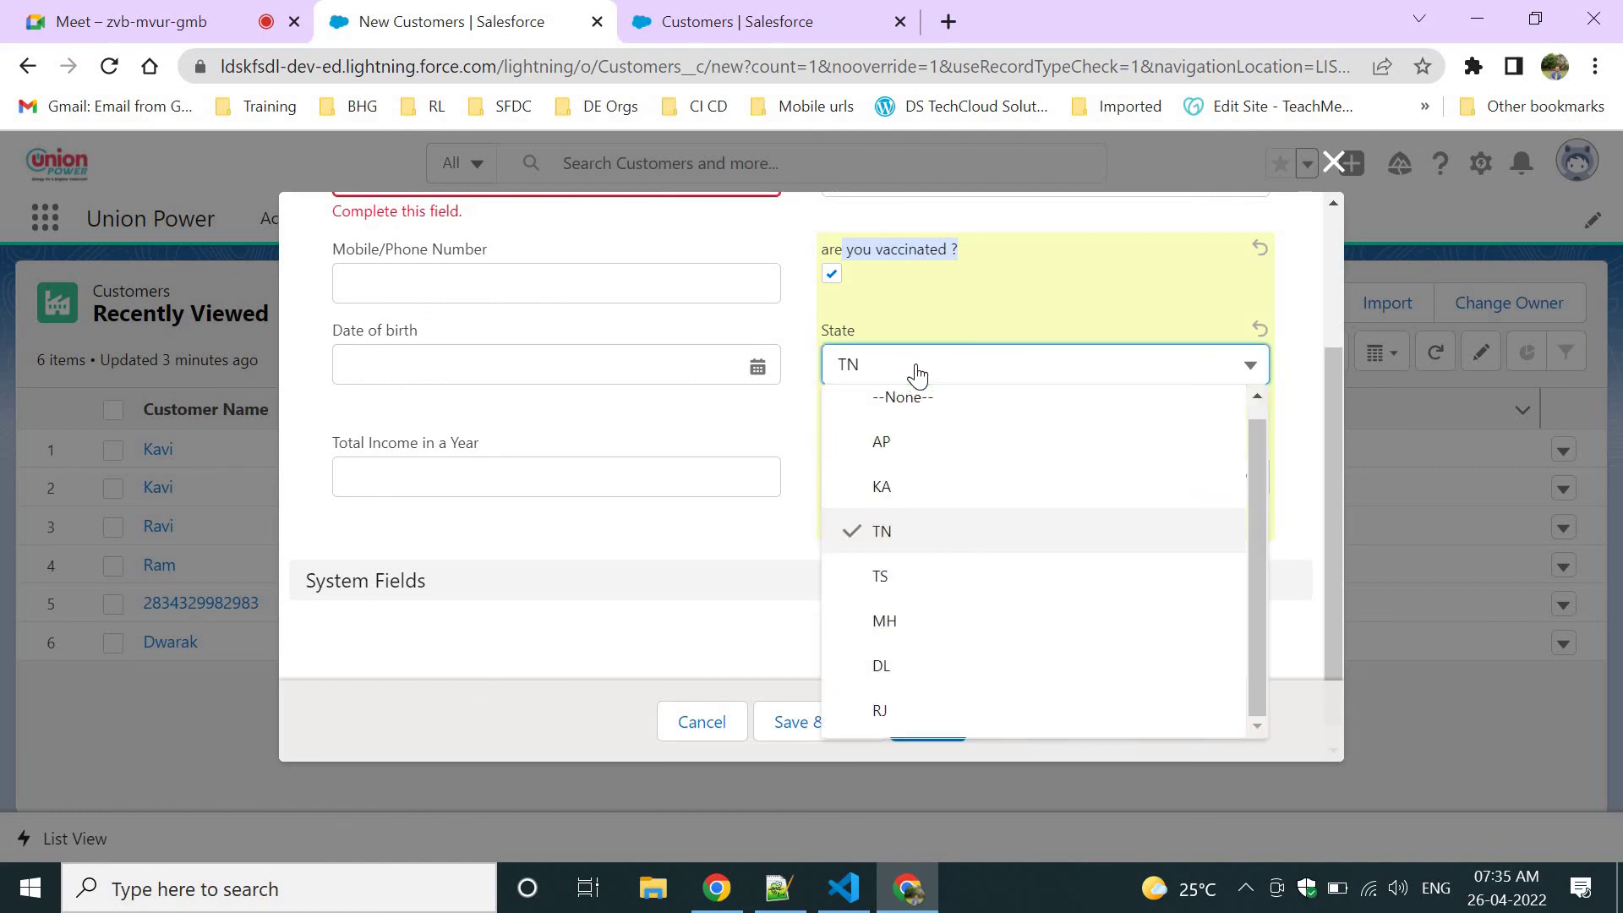
Start a new Customers field dependency with 'are you vaccinated ?' controlling State.
{"action": "left_click", "coordinate": [748, 19]}
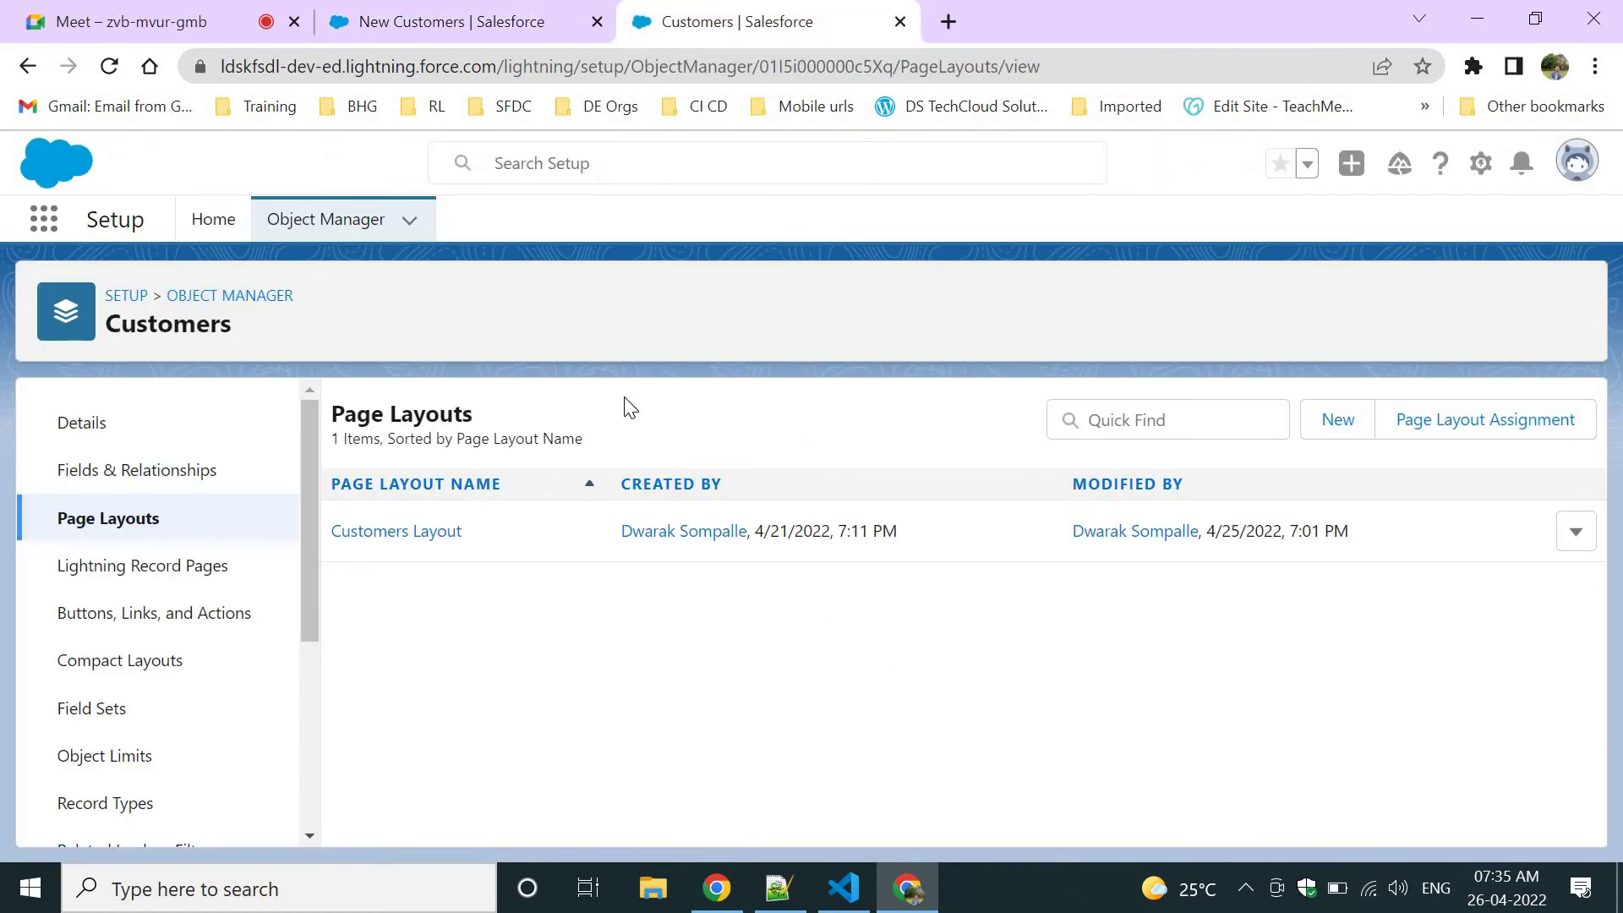
{"action": "left_click", "coordinate": [211, 471]}
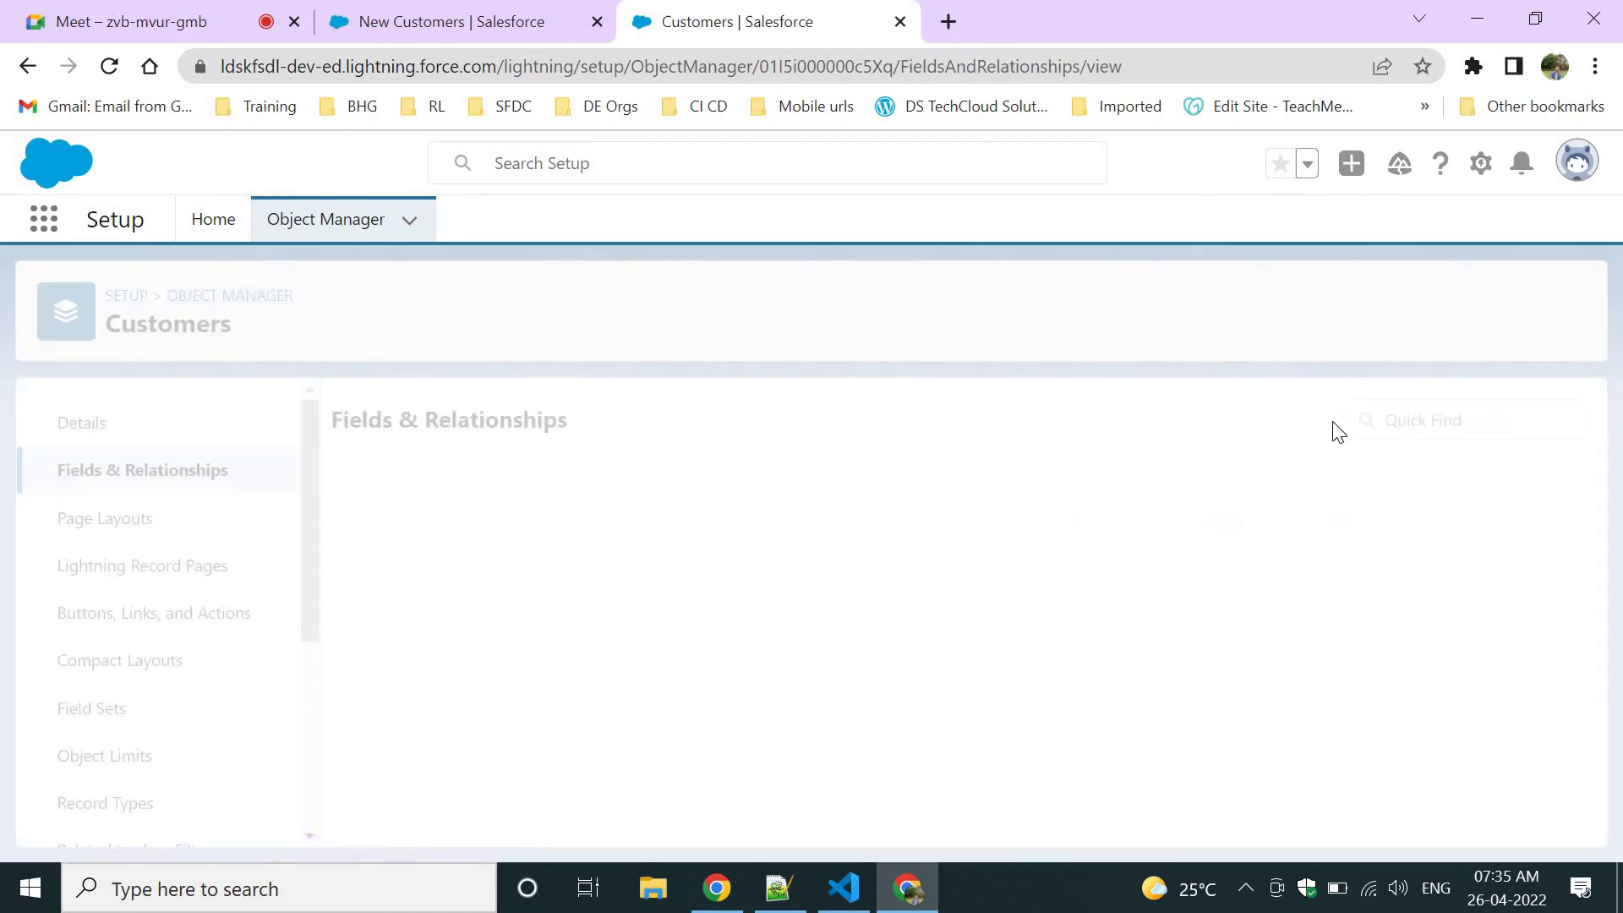
{"action": "left_click", "coordinate": [1370, 430]}
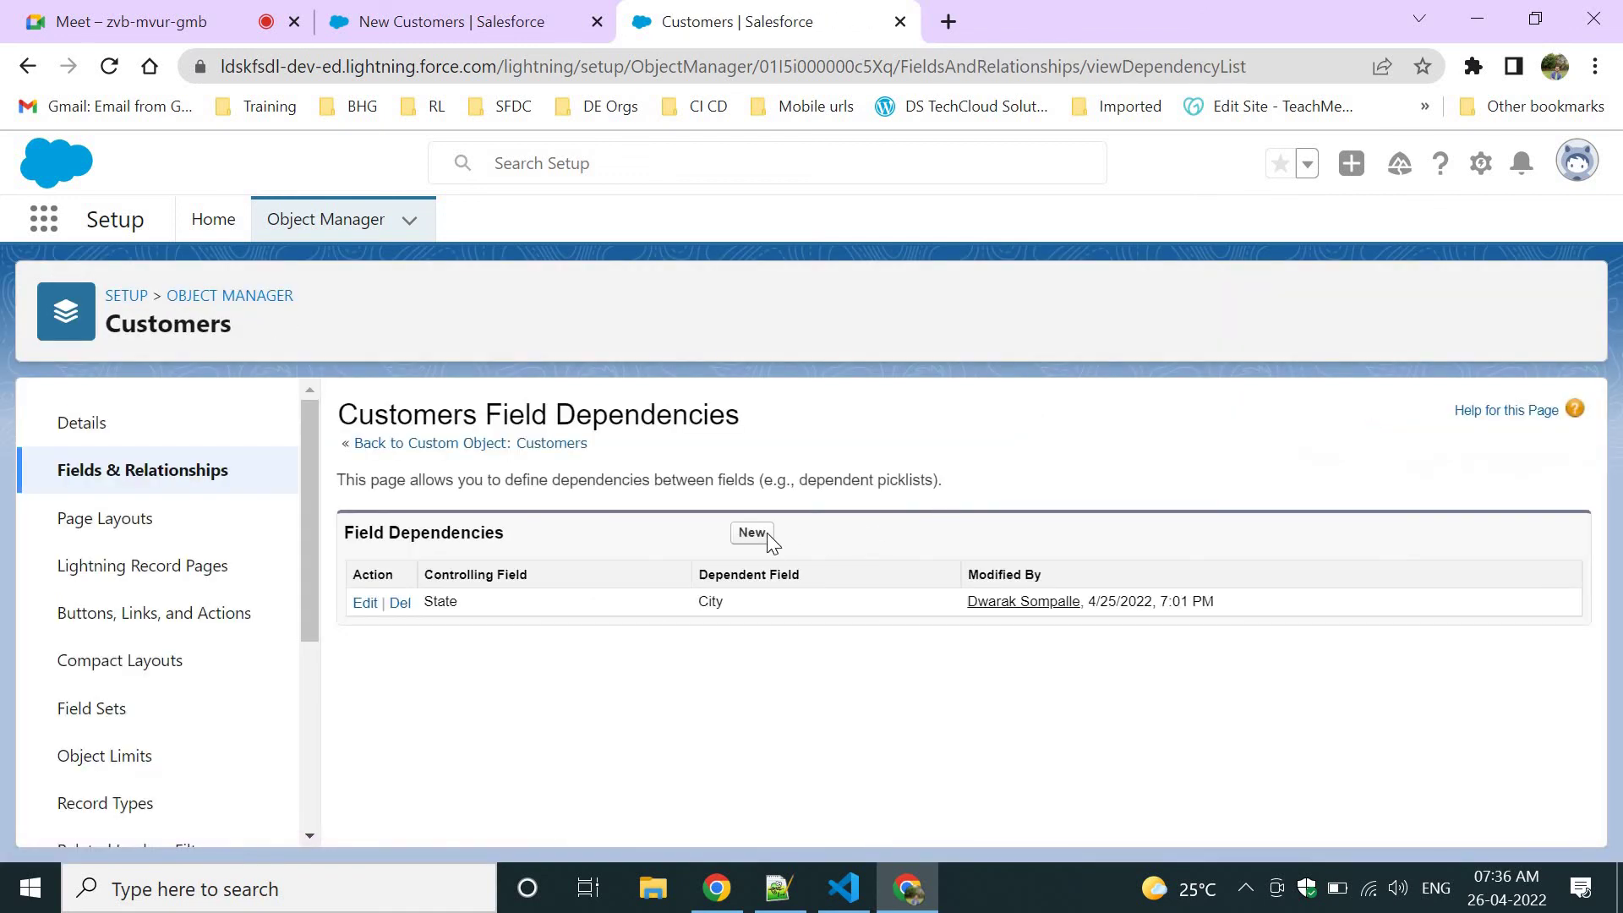
{"action": "left_click", "coordinate": [766, 533]}
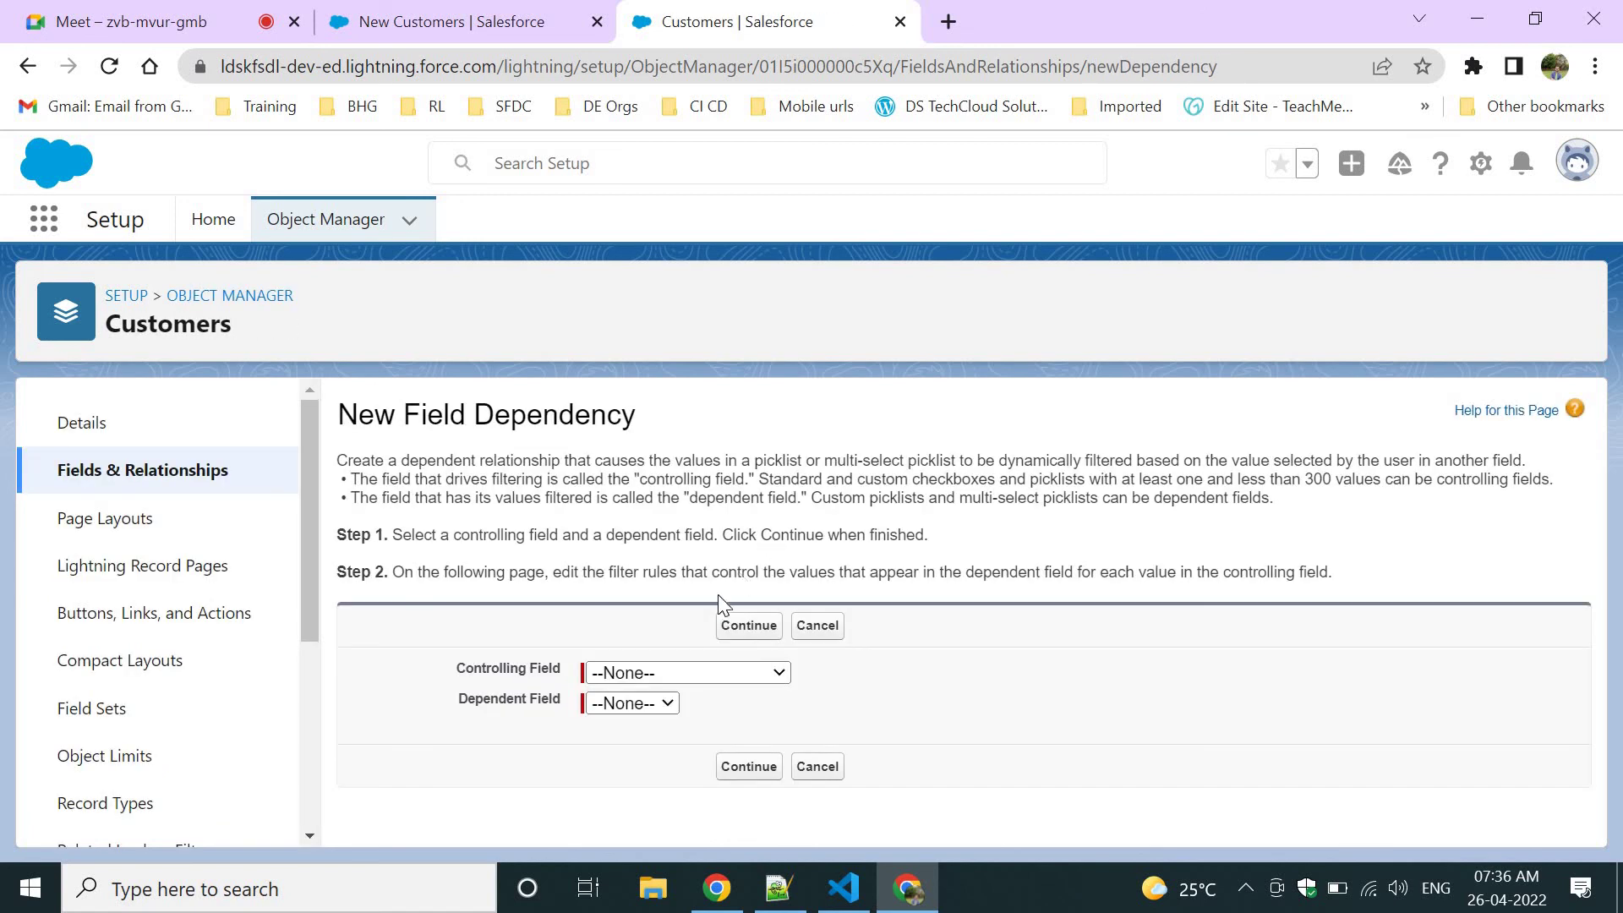
{"action": "left_click", "coordinate": [639, 673]}
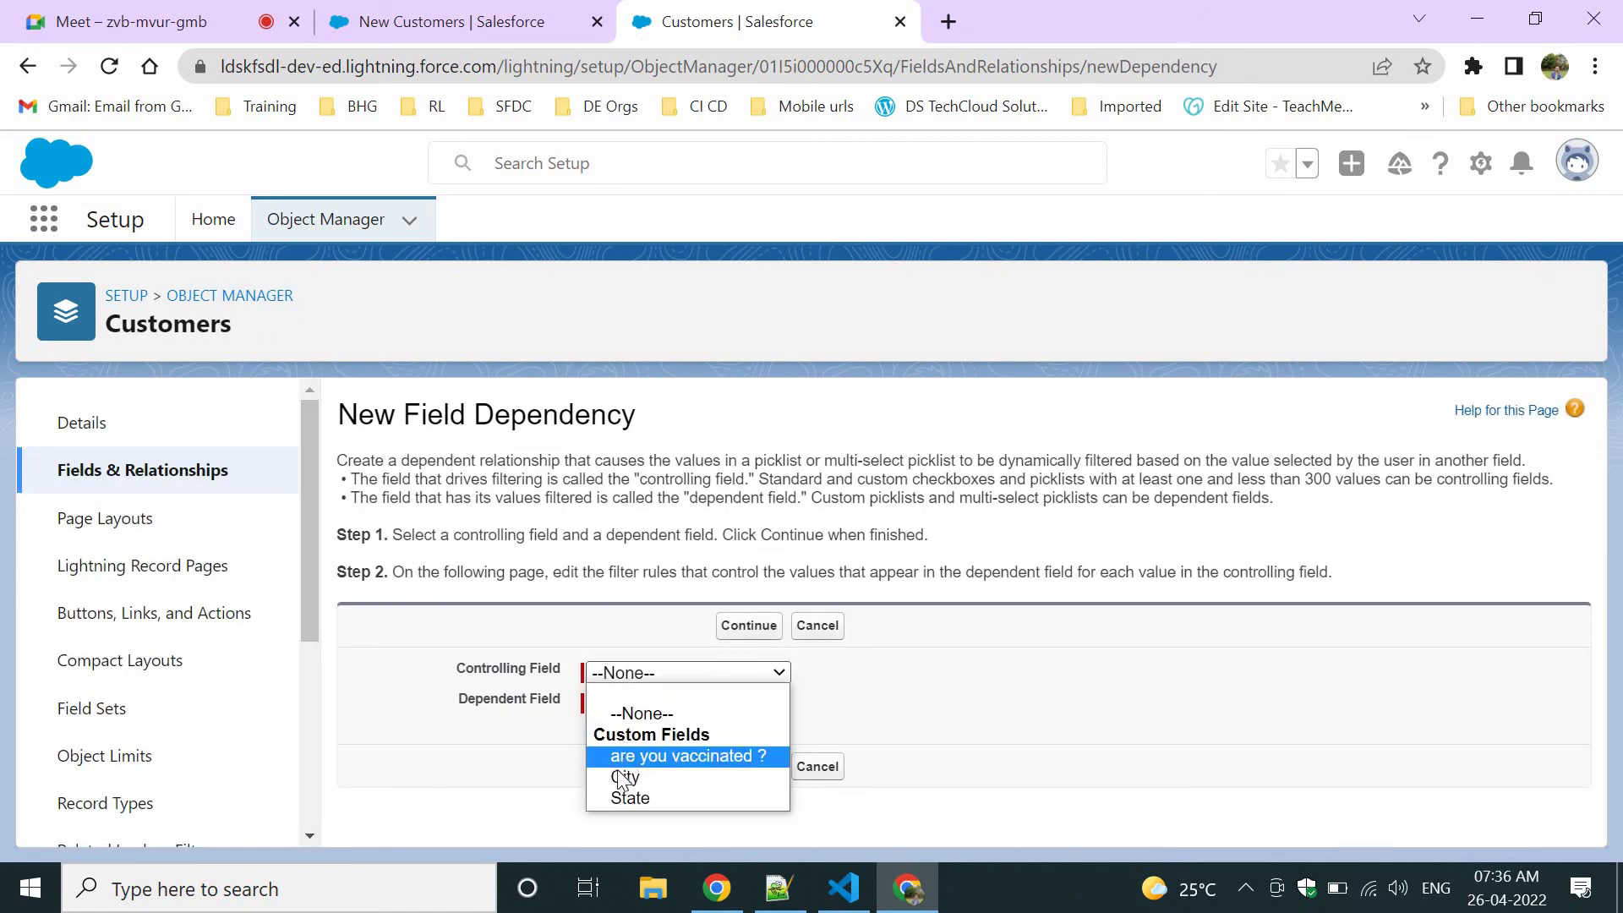
{"action": "left_click", "coordinate": [627, 756]}
{"action": "left_click", "coordinate": [617, 713]}
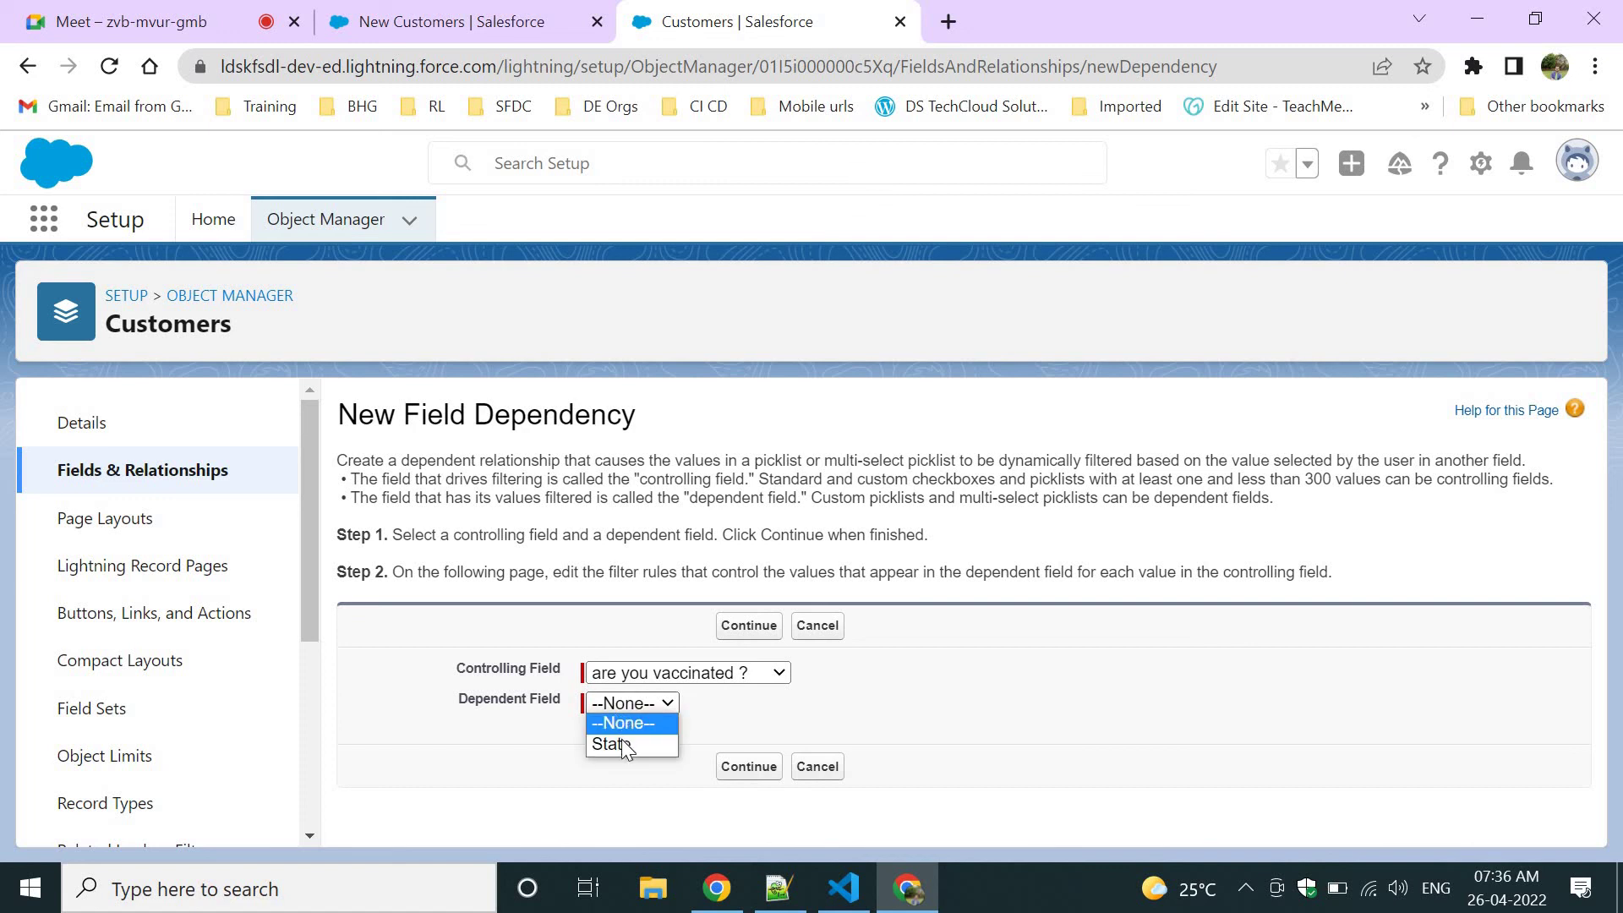
{"action": "left_click", "coordinate": [621, 738]}
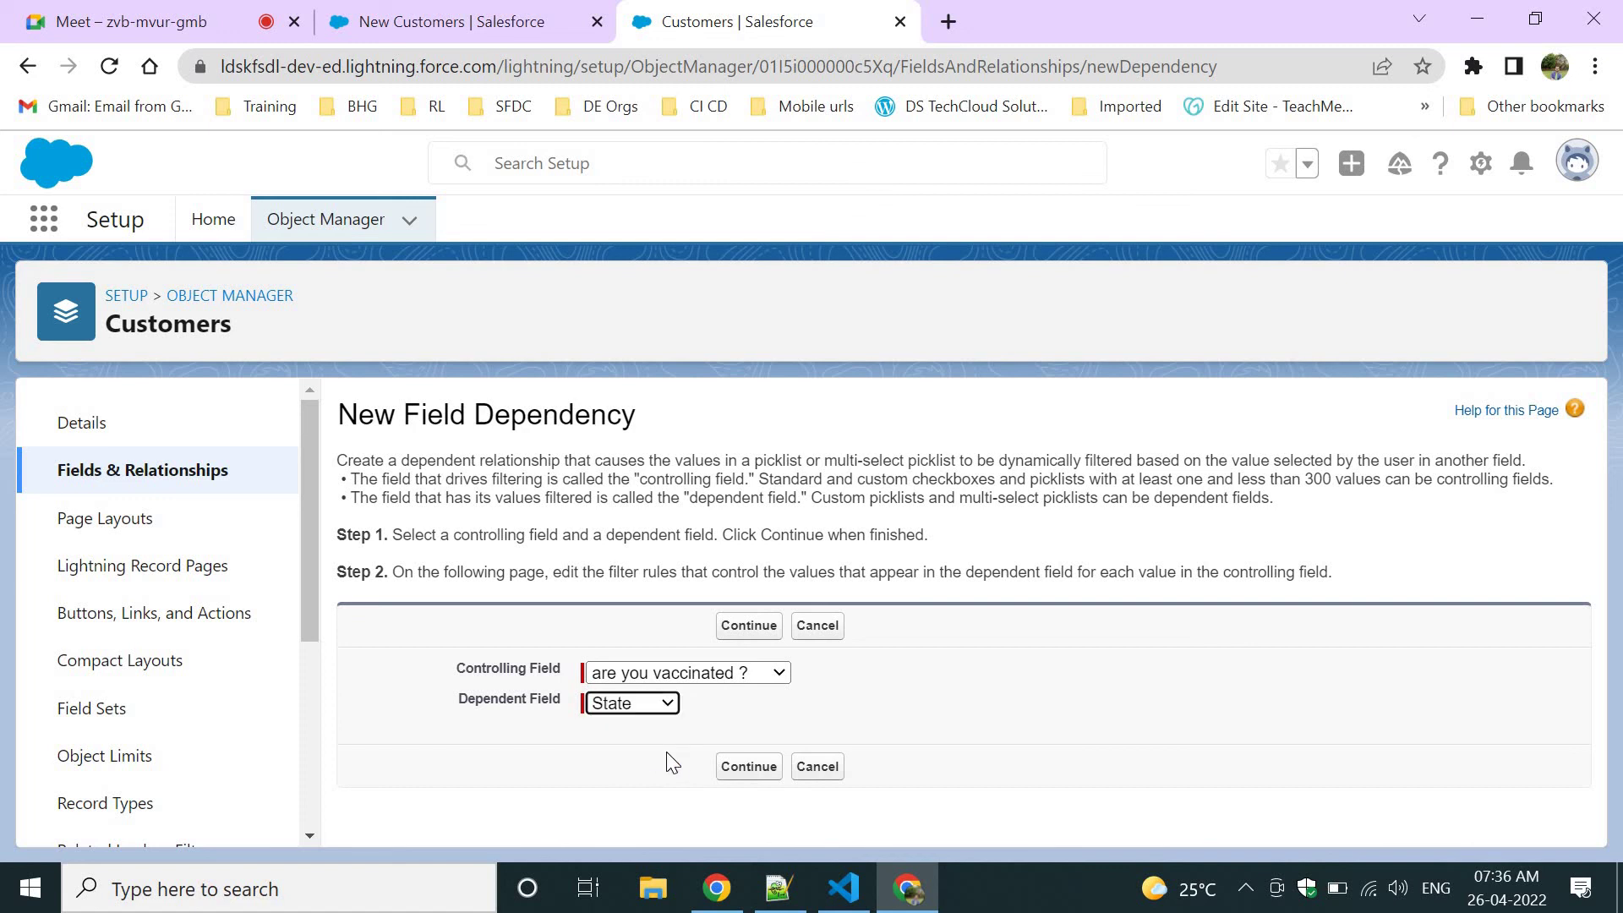
{"action": "left_click", "coordinate": [732, 769]}
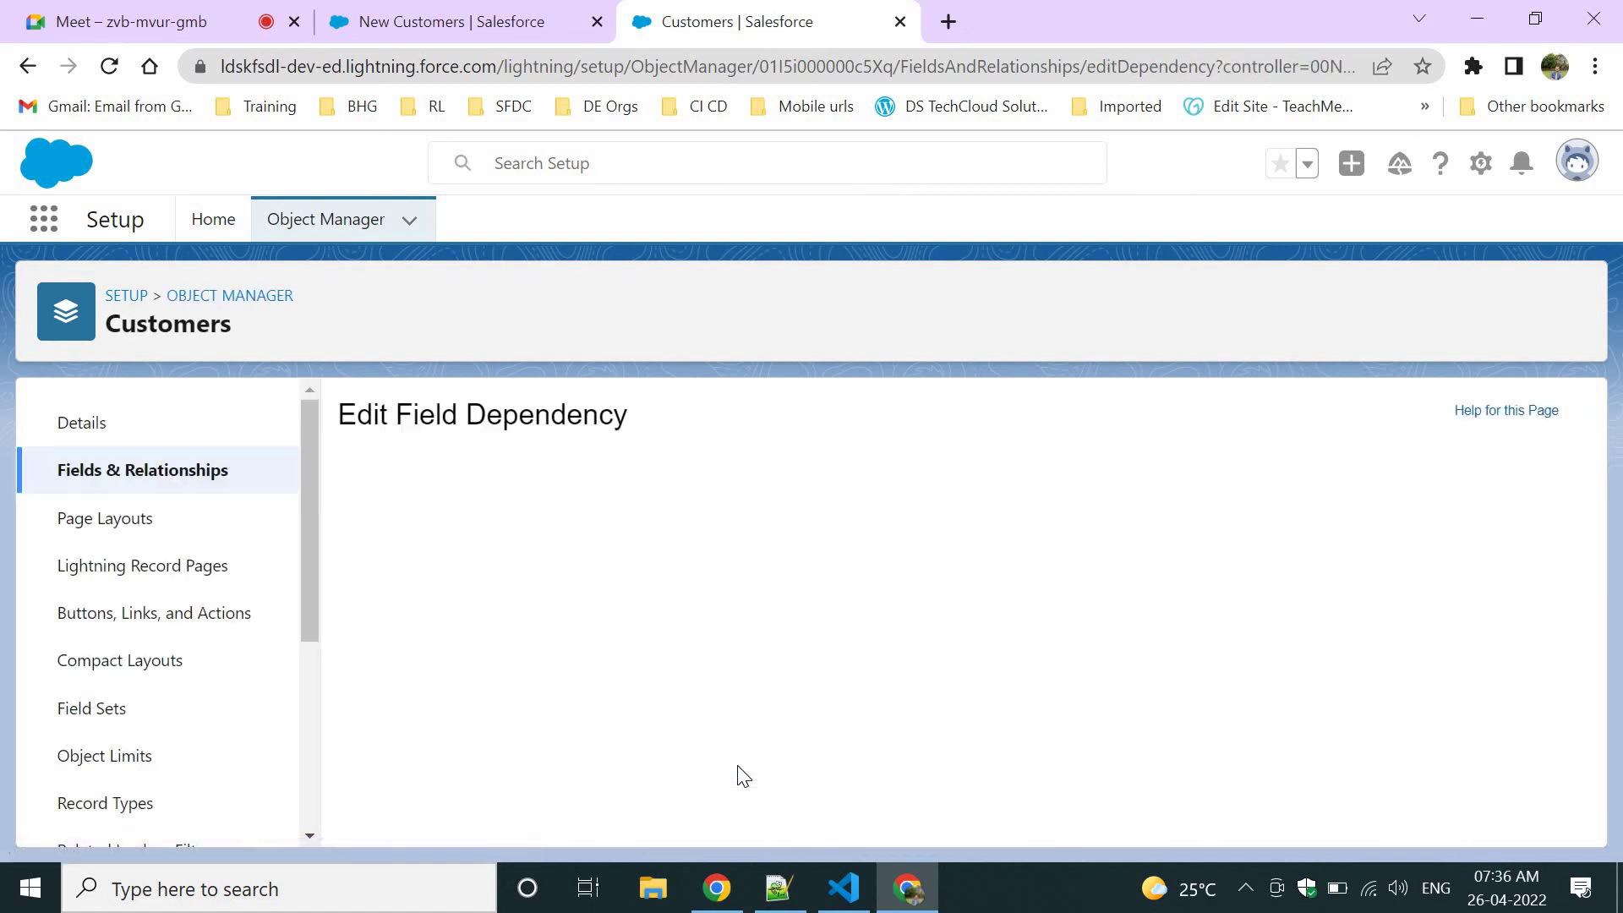
Include AP through DL for Checked and only RJ for Unchecked, then save the dependency.
{"action": "scroll", "coordinate": [887, 567], "scroll_direction": "down", "scroll_amount": 5}
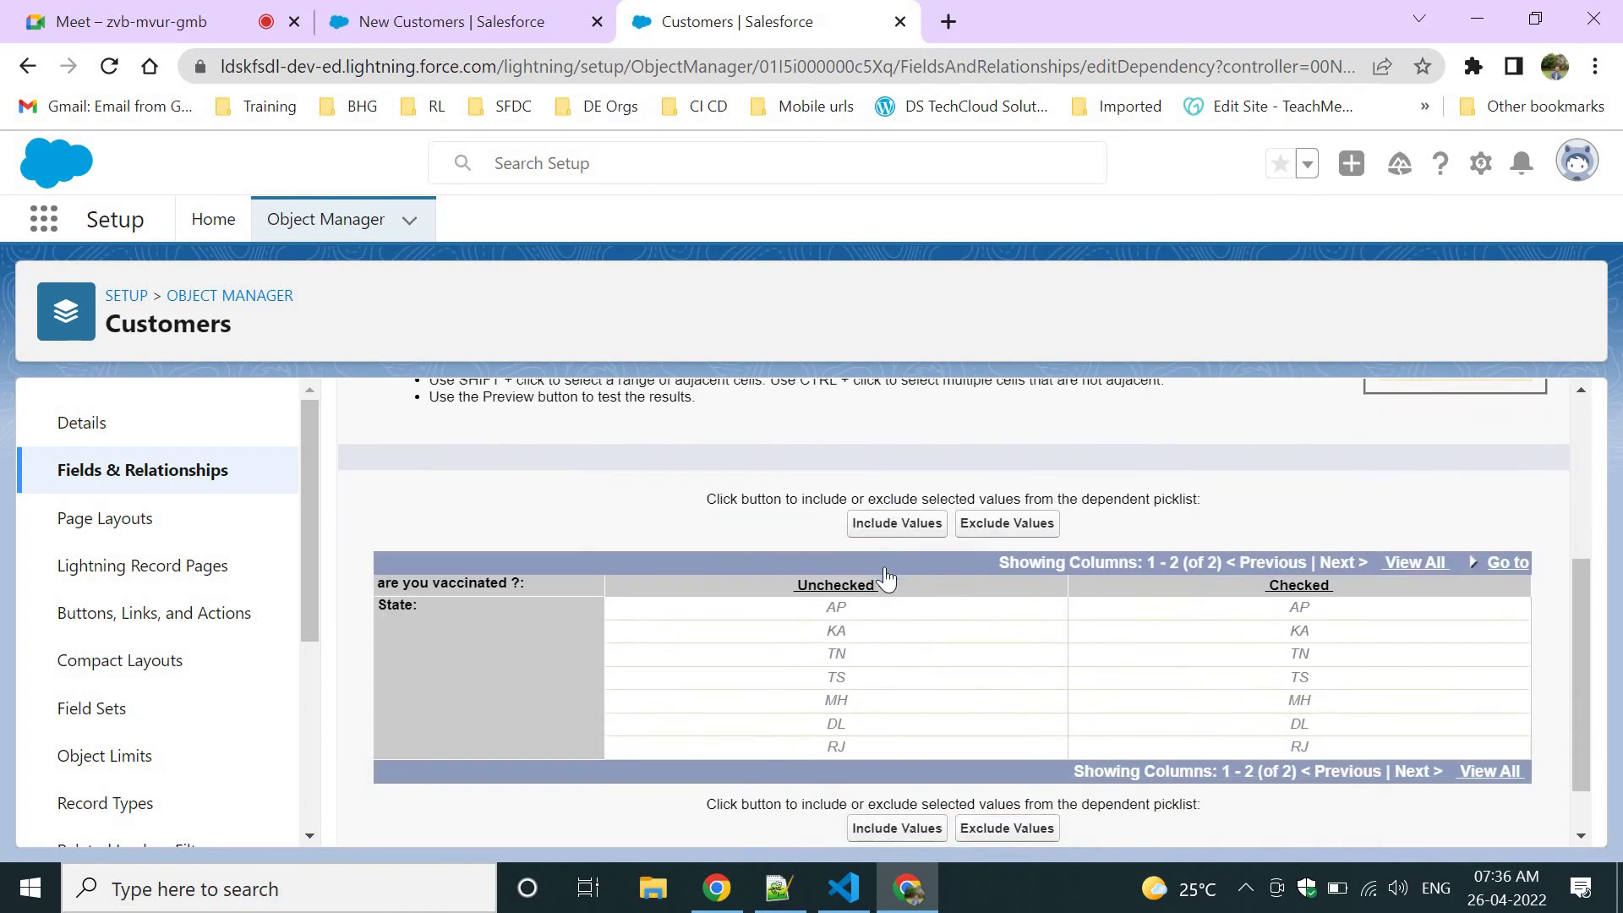
{"action": "left_click", "coordinate": [367, 19]}
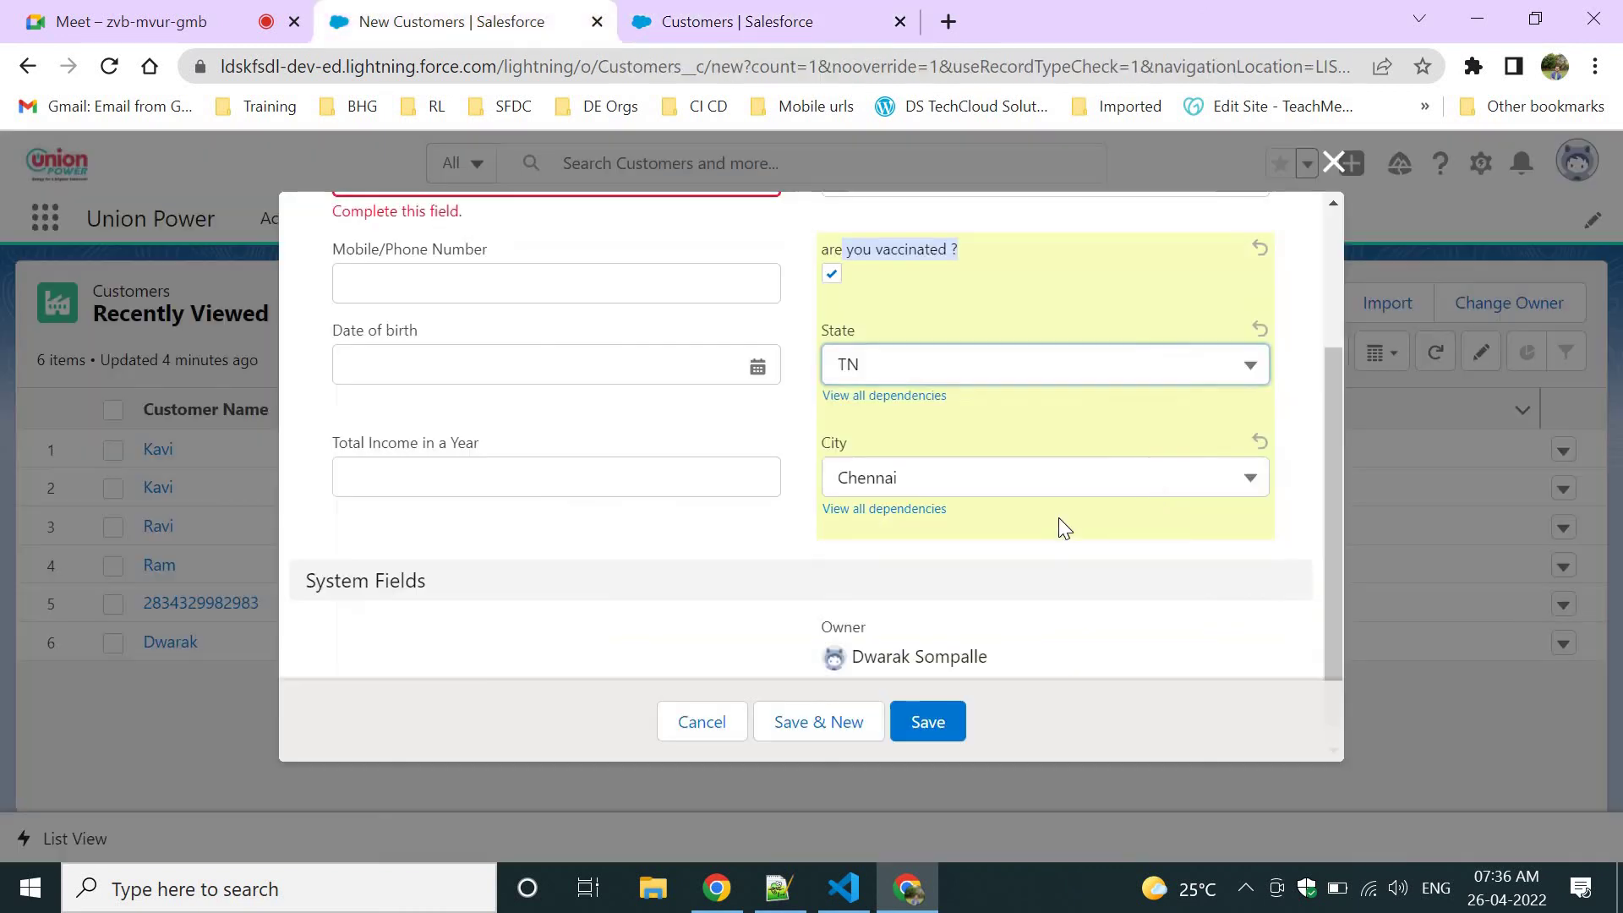
{"action": "left_click", "coordinate": [844, 276]}
{"action": "left_click", "coordinate": [732, 19]}
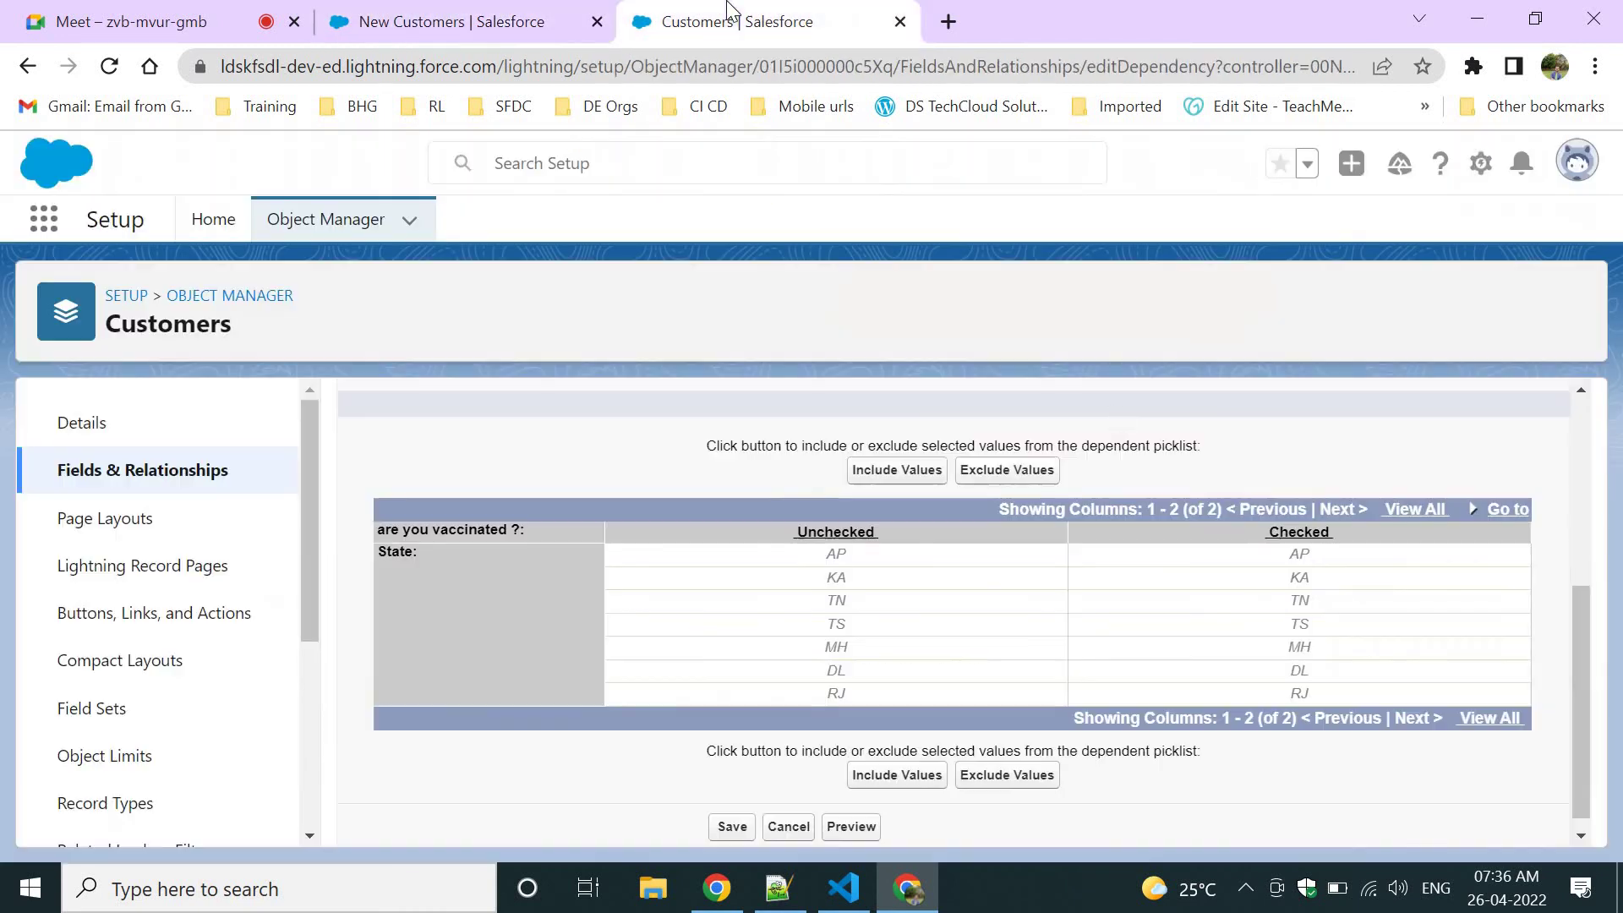
{"action": "left_click", "coordinate": [1293, 551]}
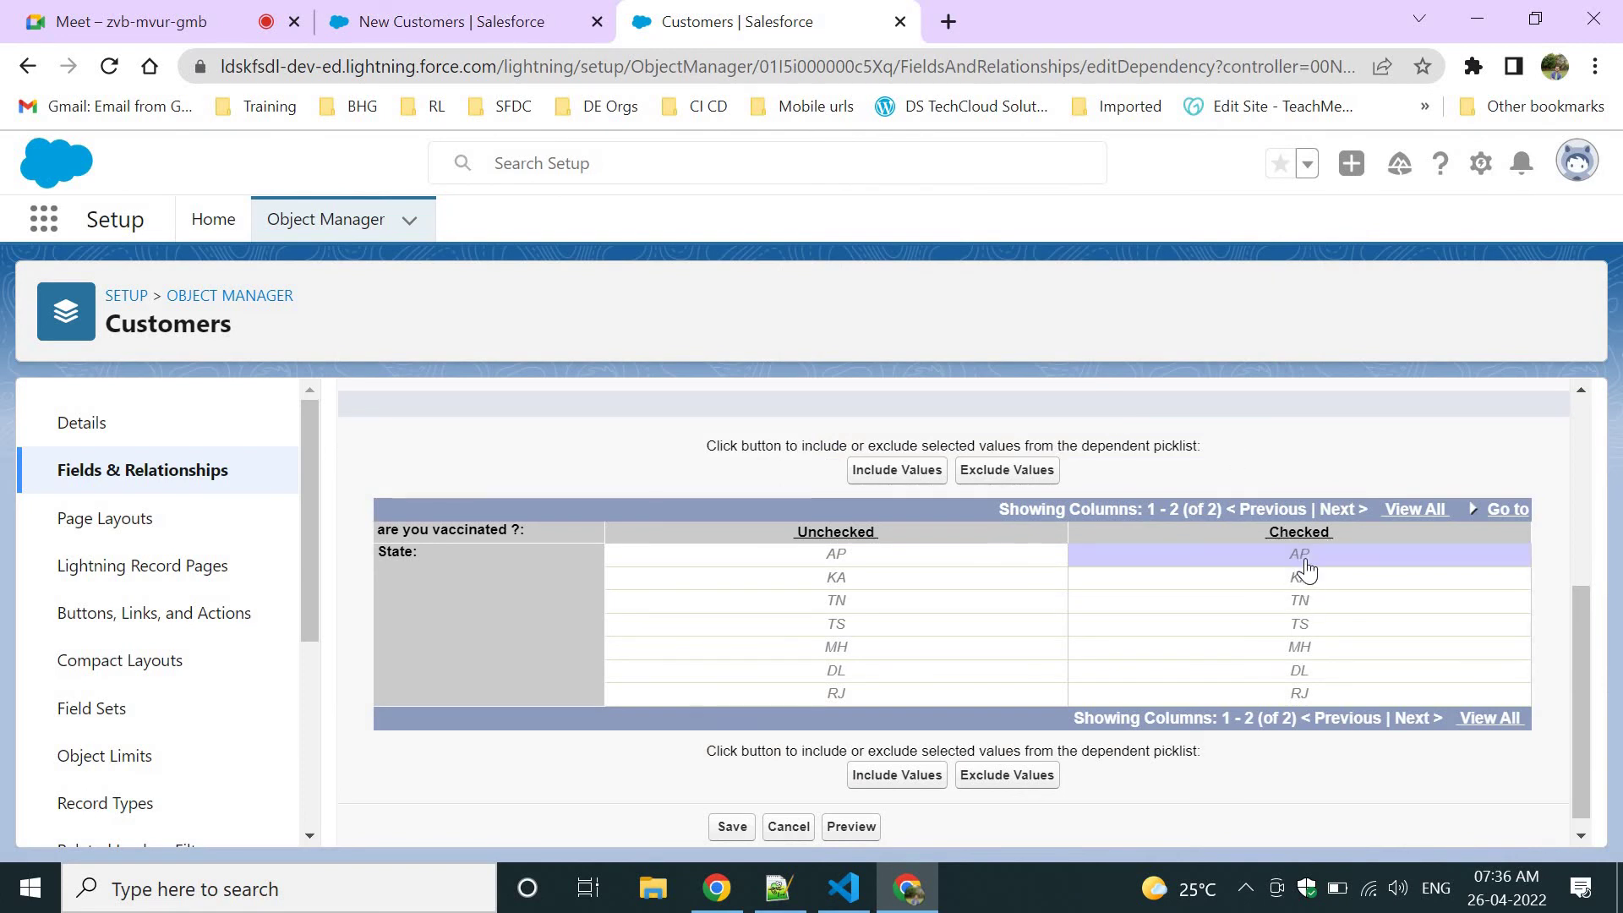
{"action": "left_click_drag", "start_coordinate": [1304, 589], "coordinate": [1329, 681]}
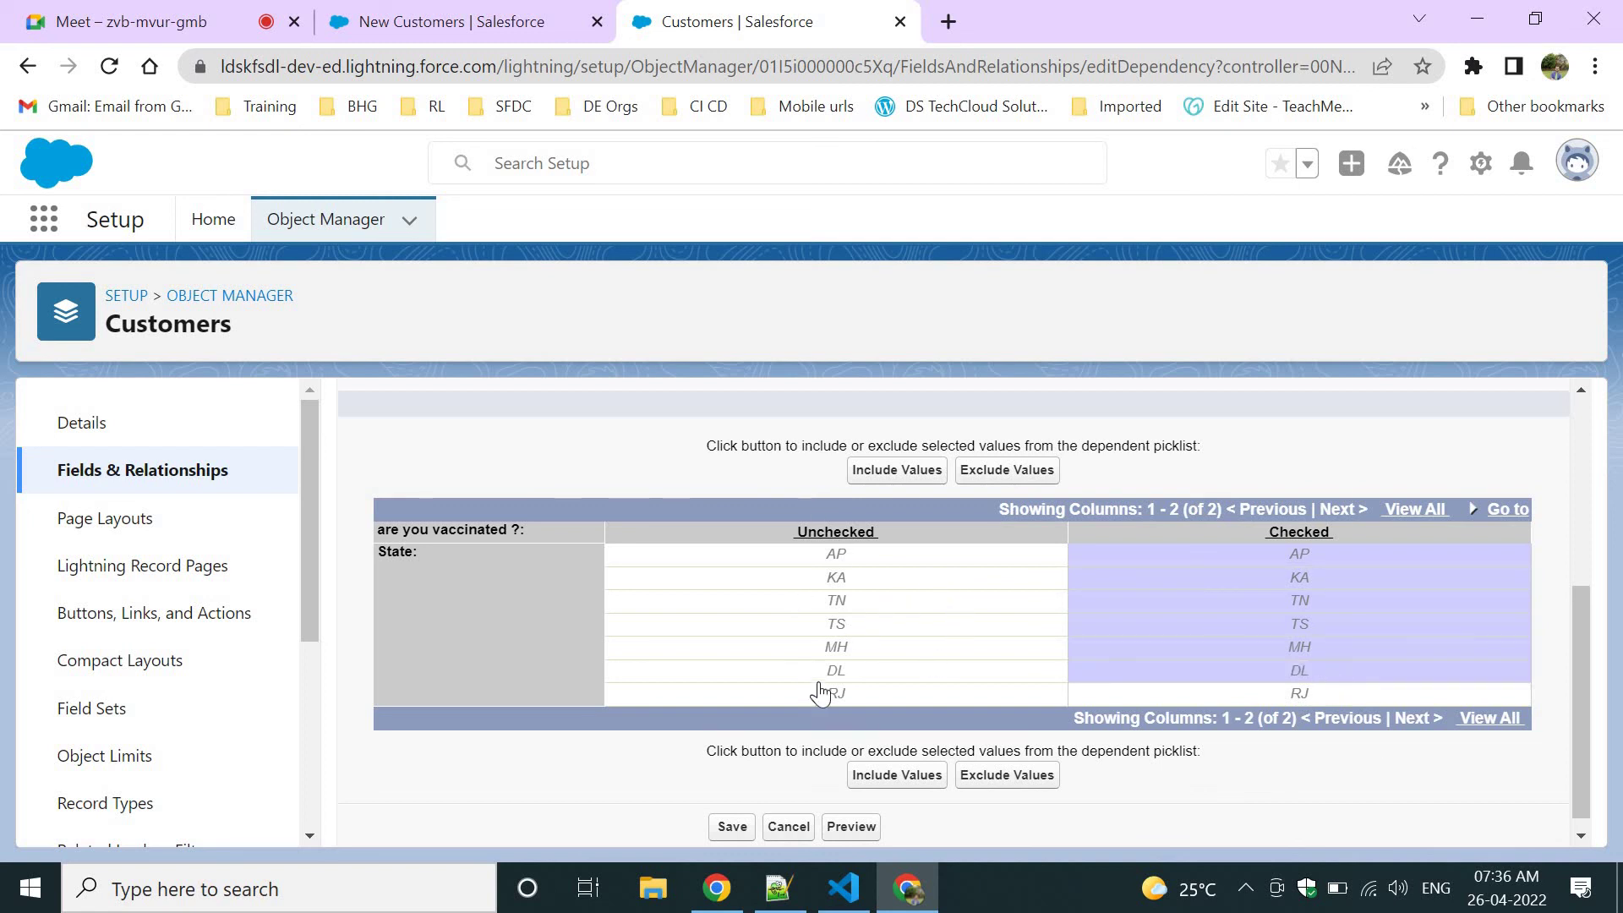
{"action": "left_click", "coordinate": [884, 780]}
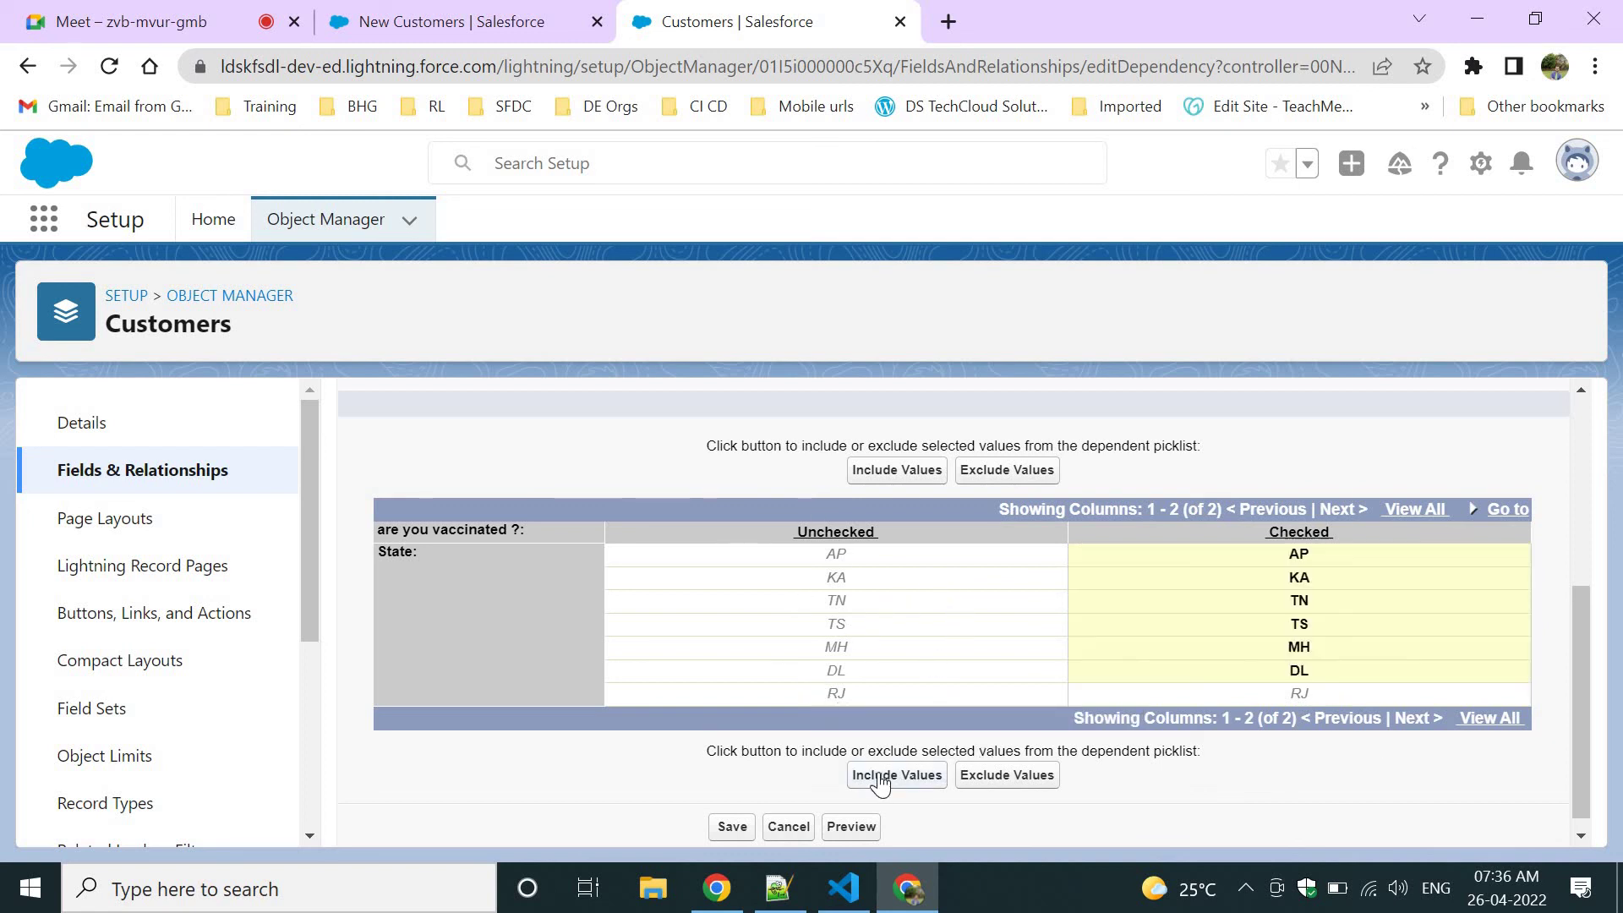
{"action": "left_click", "coordinate": [836, 695]}
{"action": "left_click", "coordinate": [889, 779]}
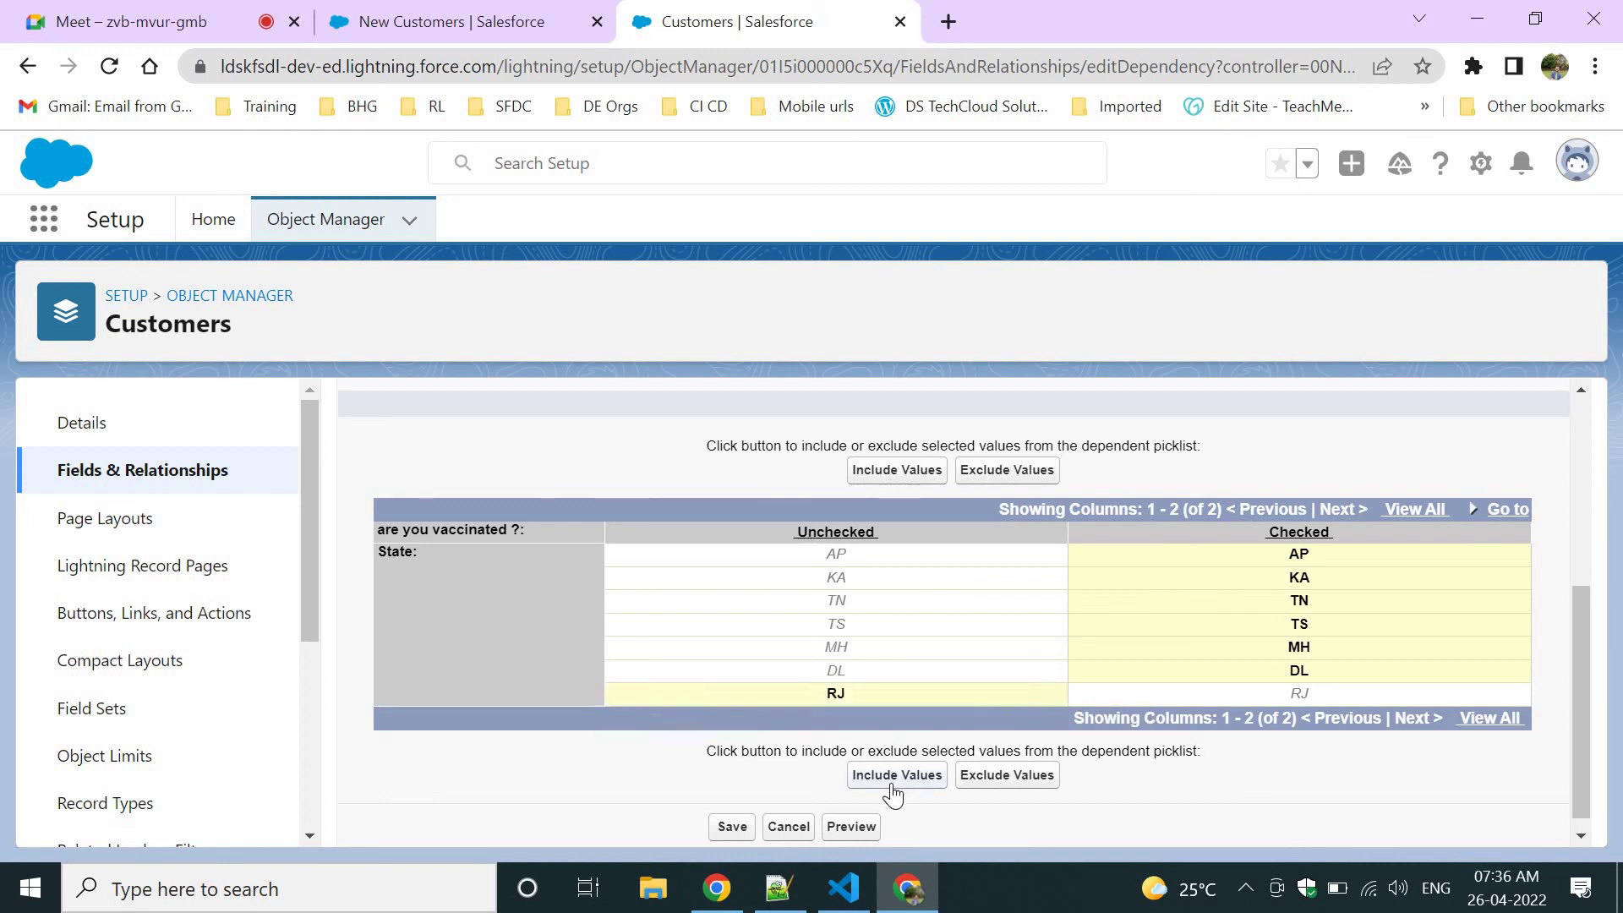
{"action": "left_click", "coordinate": [732, 827]}
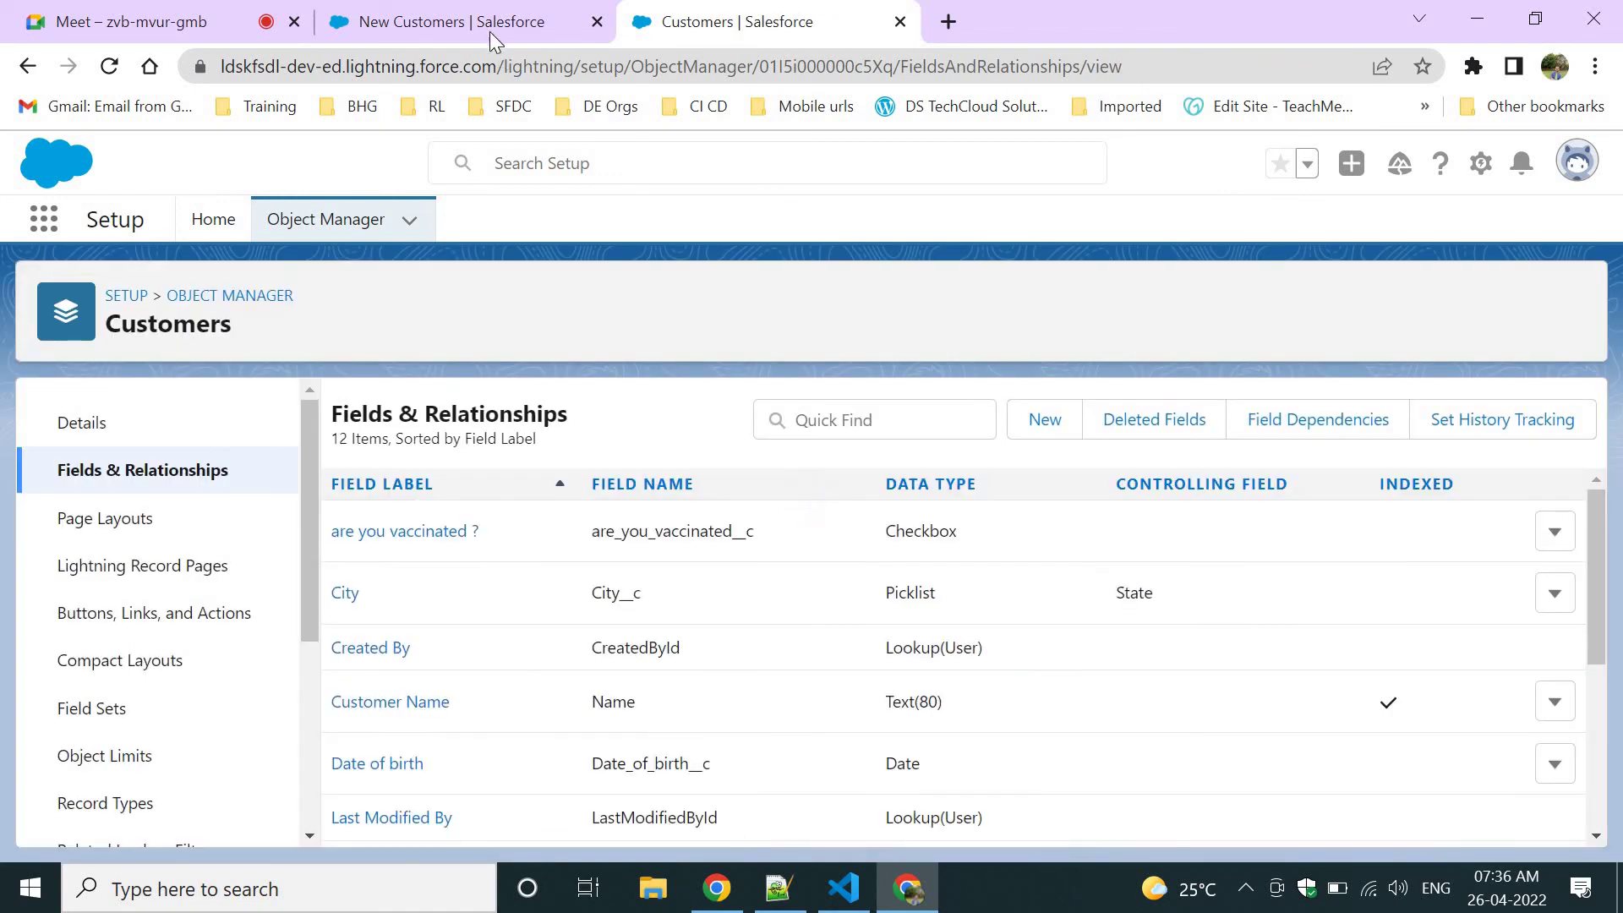
Discard the open form, reload the Customers page and start a new Customer record.
{"action": "left_click", "coordinate": [490, 25]}
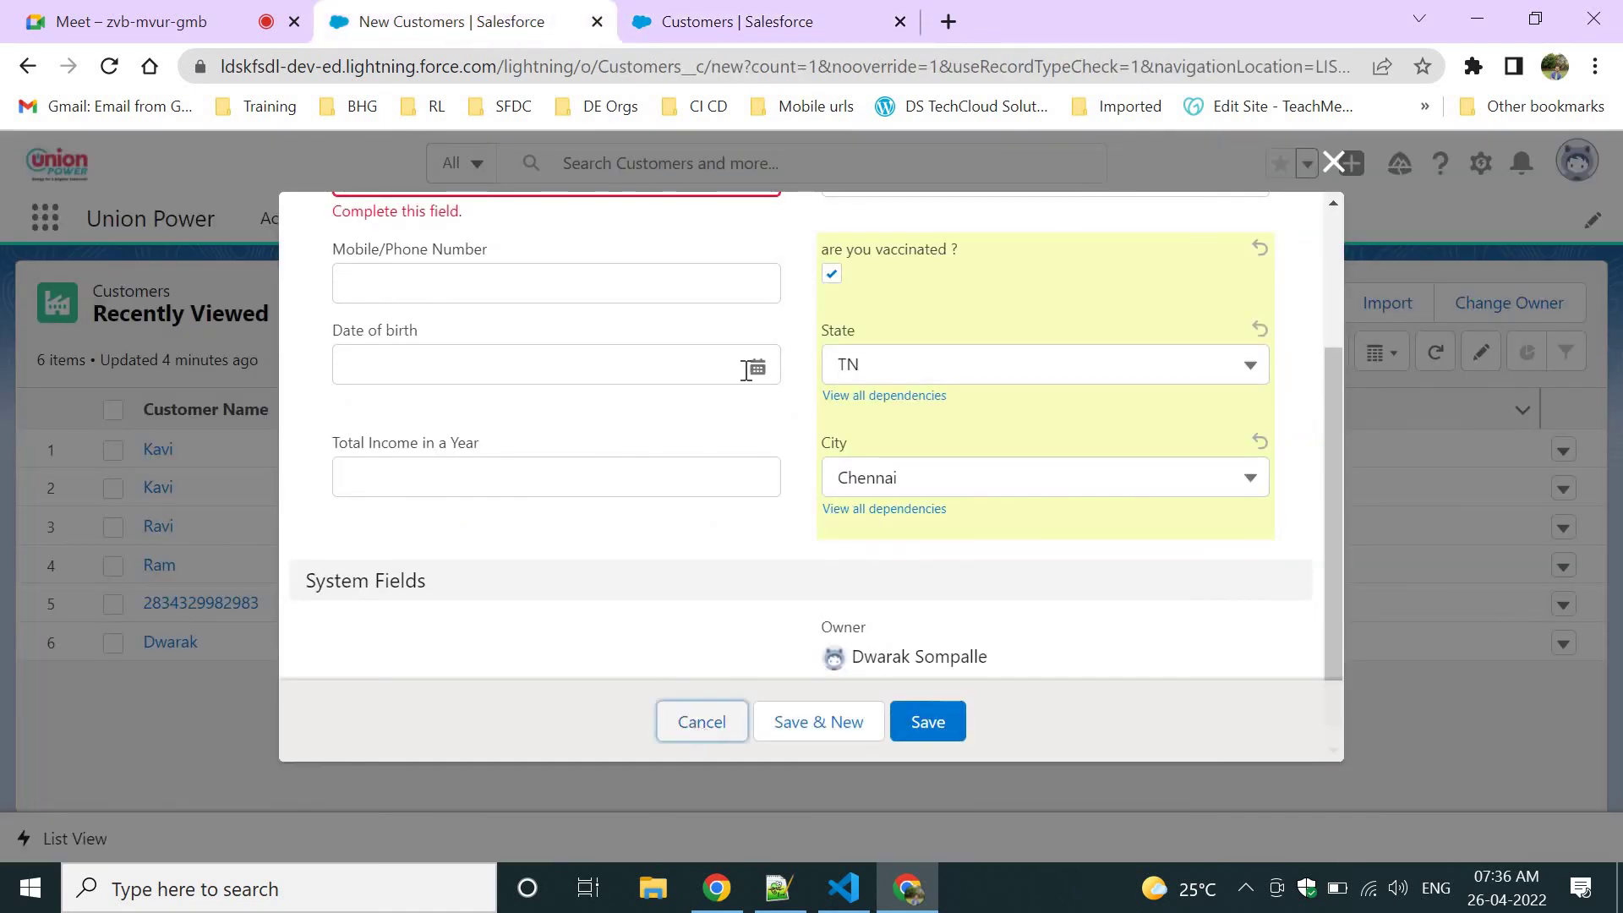
{"action": "key", "text": "Escape"}
{"action": "left_click", "coordinate": [543, 66]}
{"action": "key", "text": "Return"}
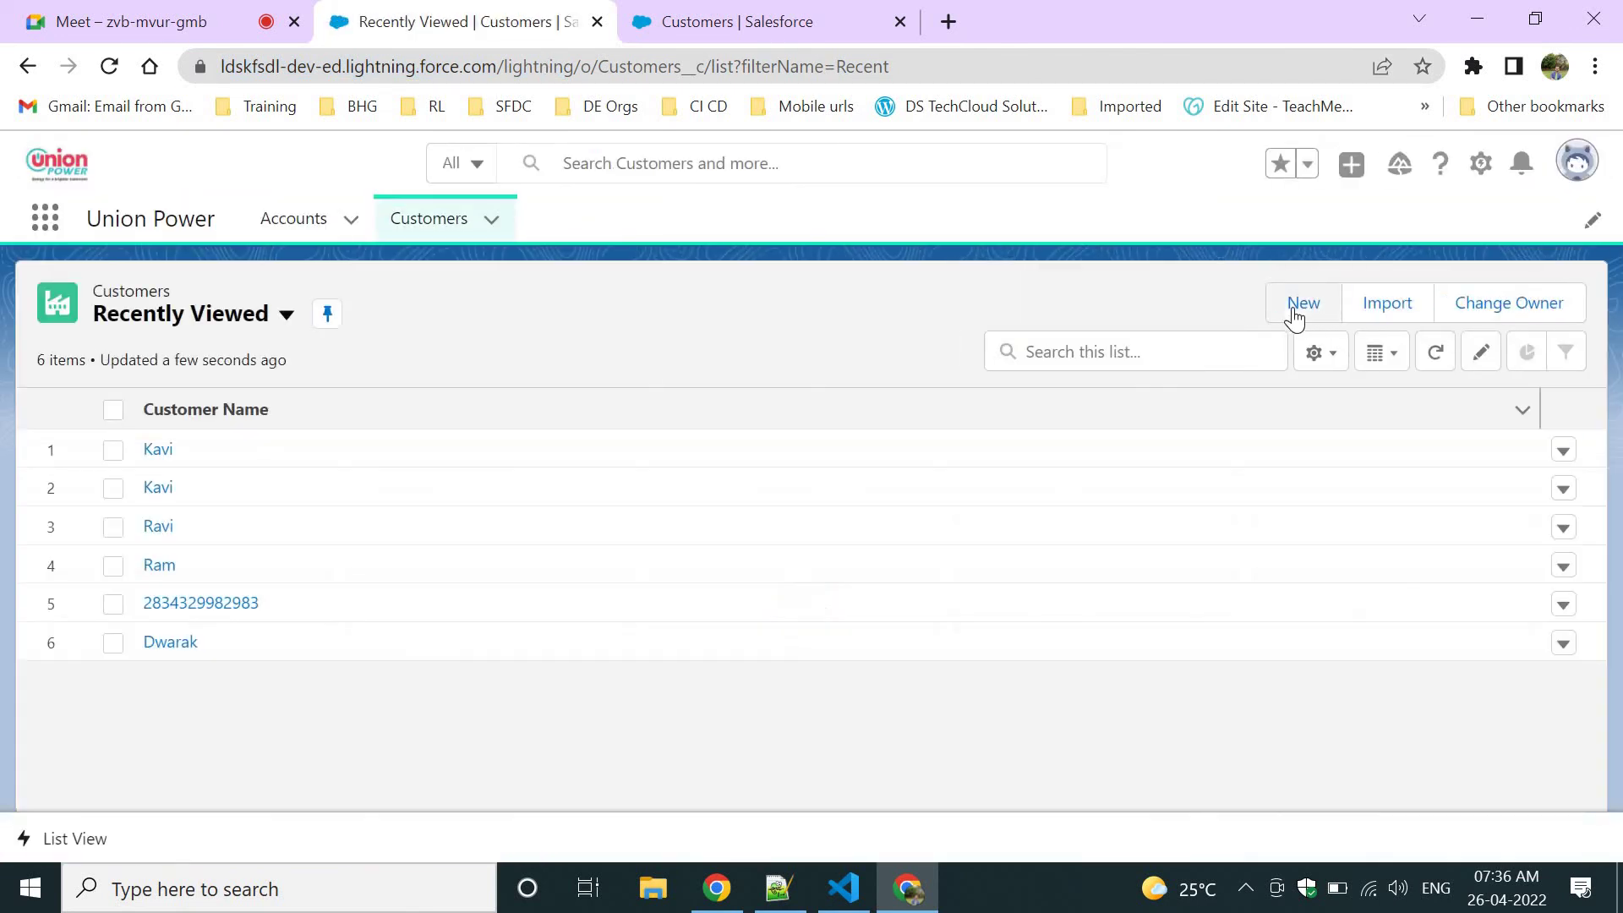
{"action": "left_click", "coordinate": [1294, 311]}
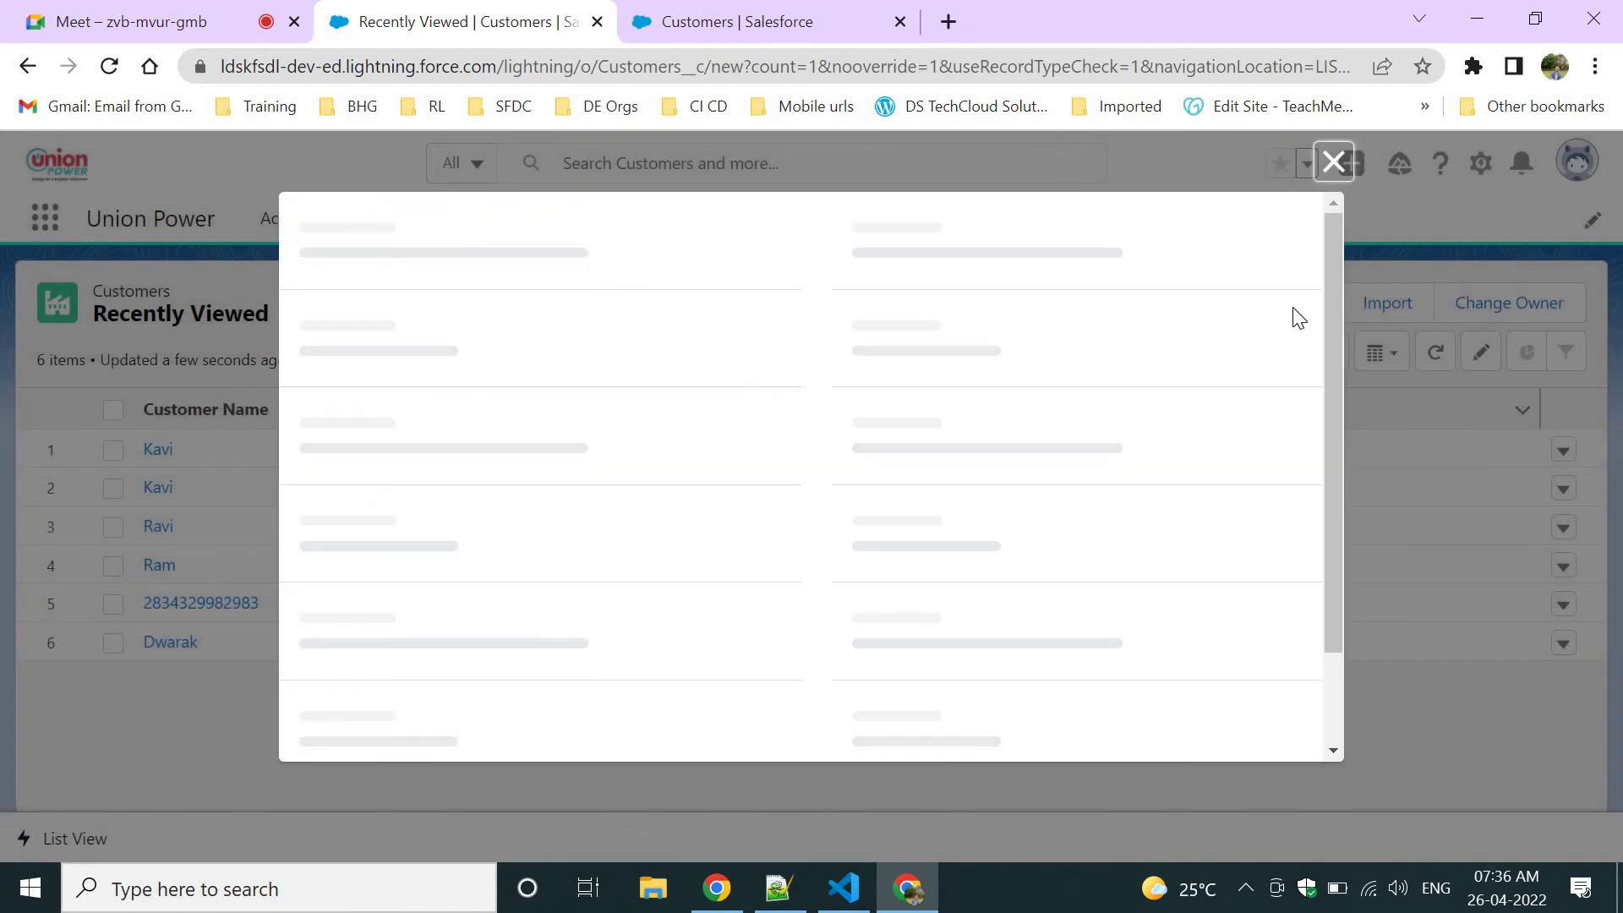
Tick 'are you vaccinated ?', preview the State dependency rules and check the offered State values.
{"action": "scroll", "coordinate": [1039, 507], "scroll_direction": "down", "scroll_amount": 3}
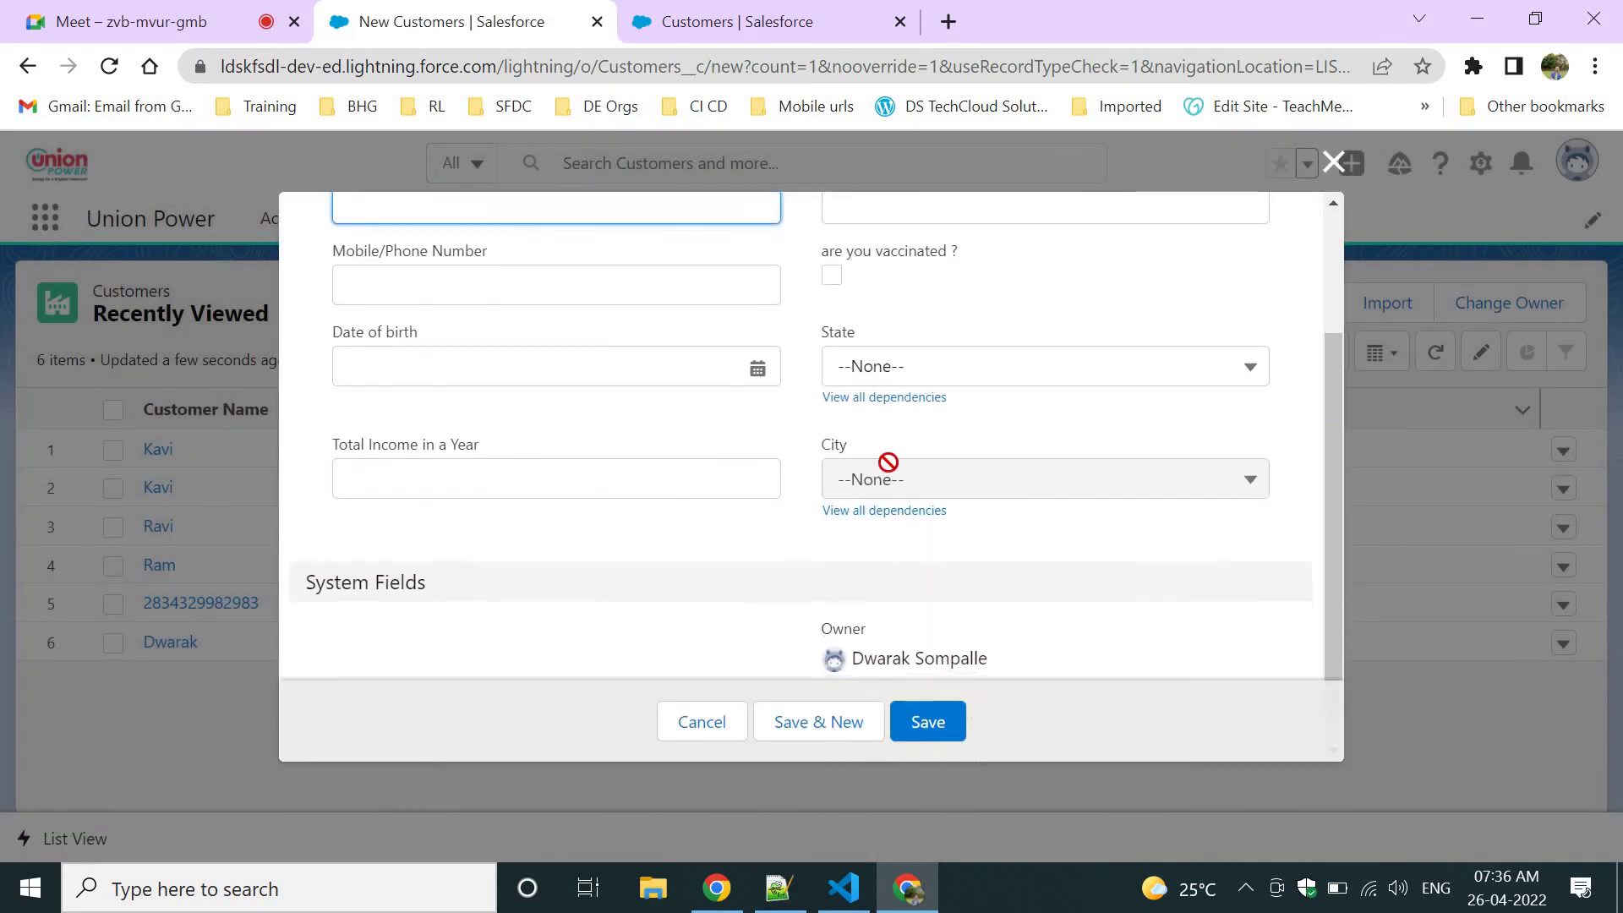
{"action": "scroll", "coordinate": [975, 428], "scroll_direction": "up", "scroll_amount": 2}
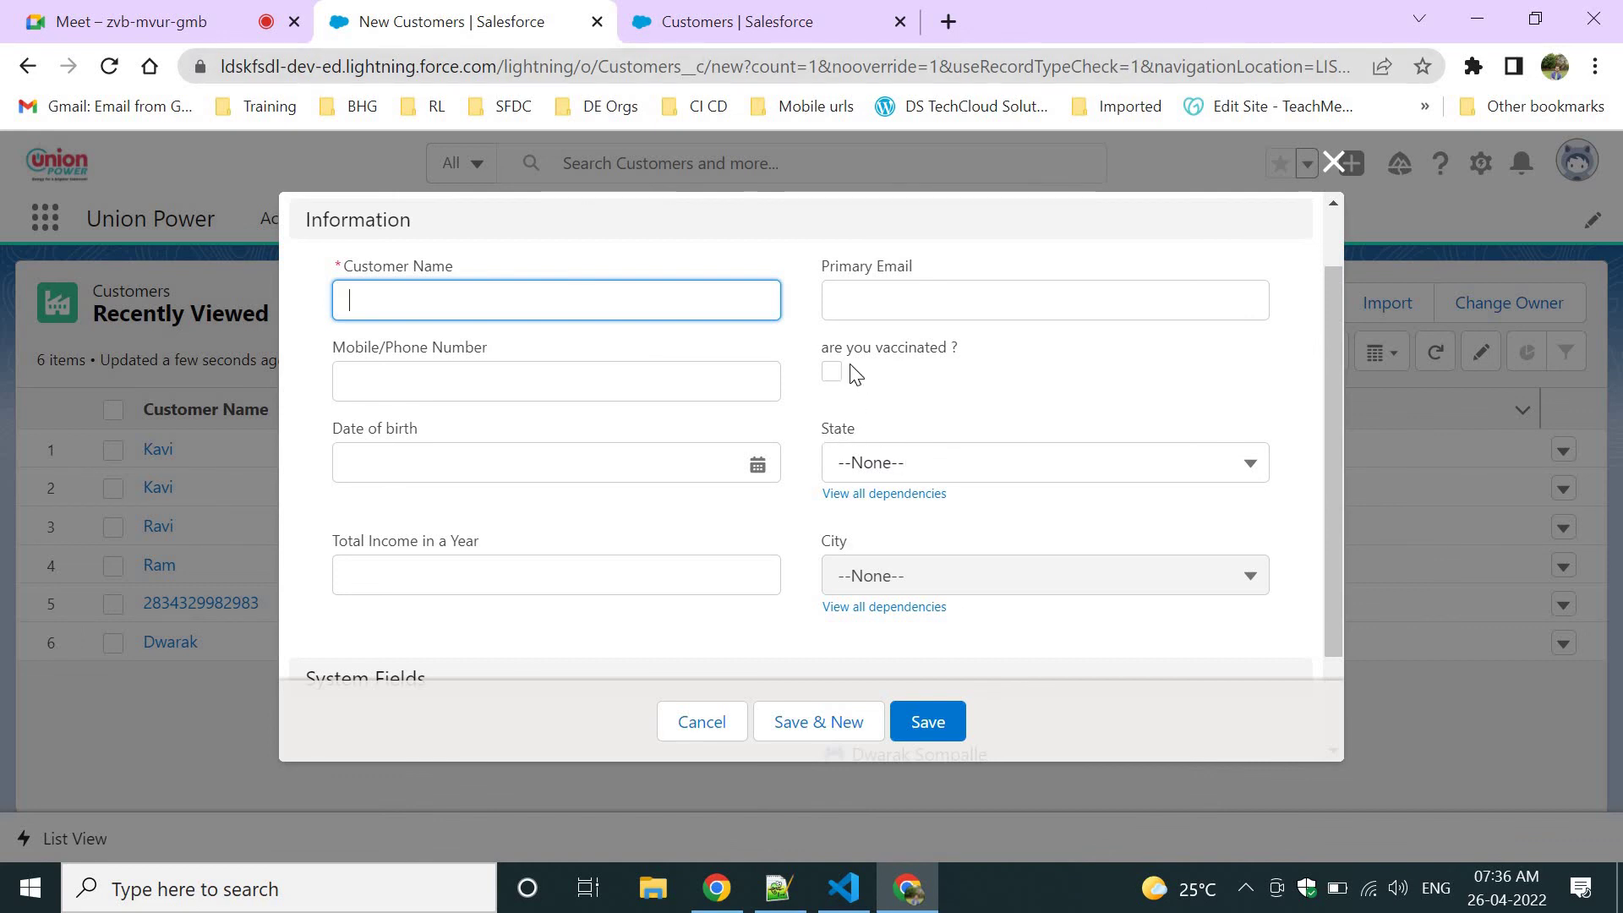
{"action": "left_click_drag", "start_coordinate": [955, 367], "coordinate": [1032, 391]}
{"action": "left_click", "coordinate": [851, 406]}
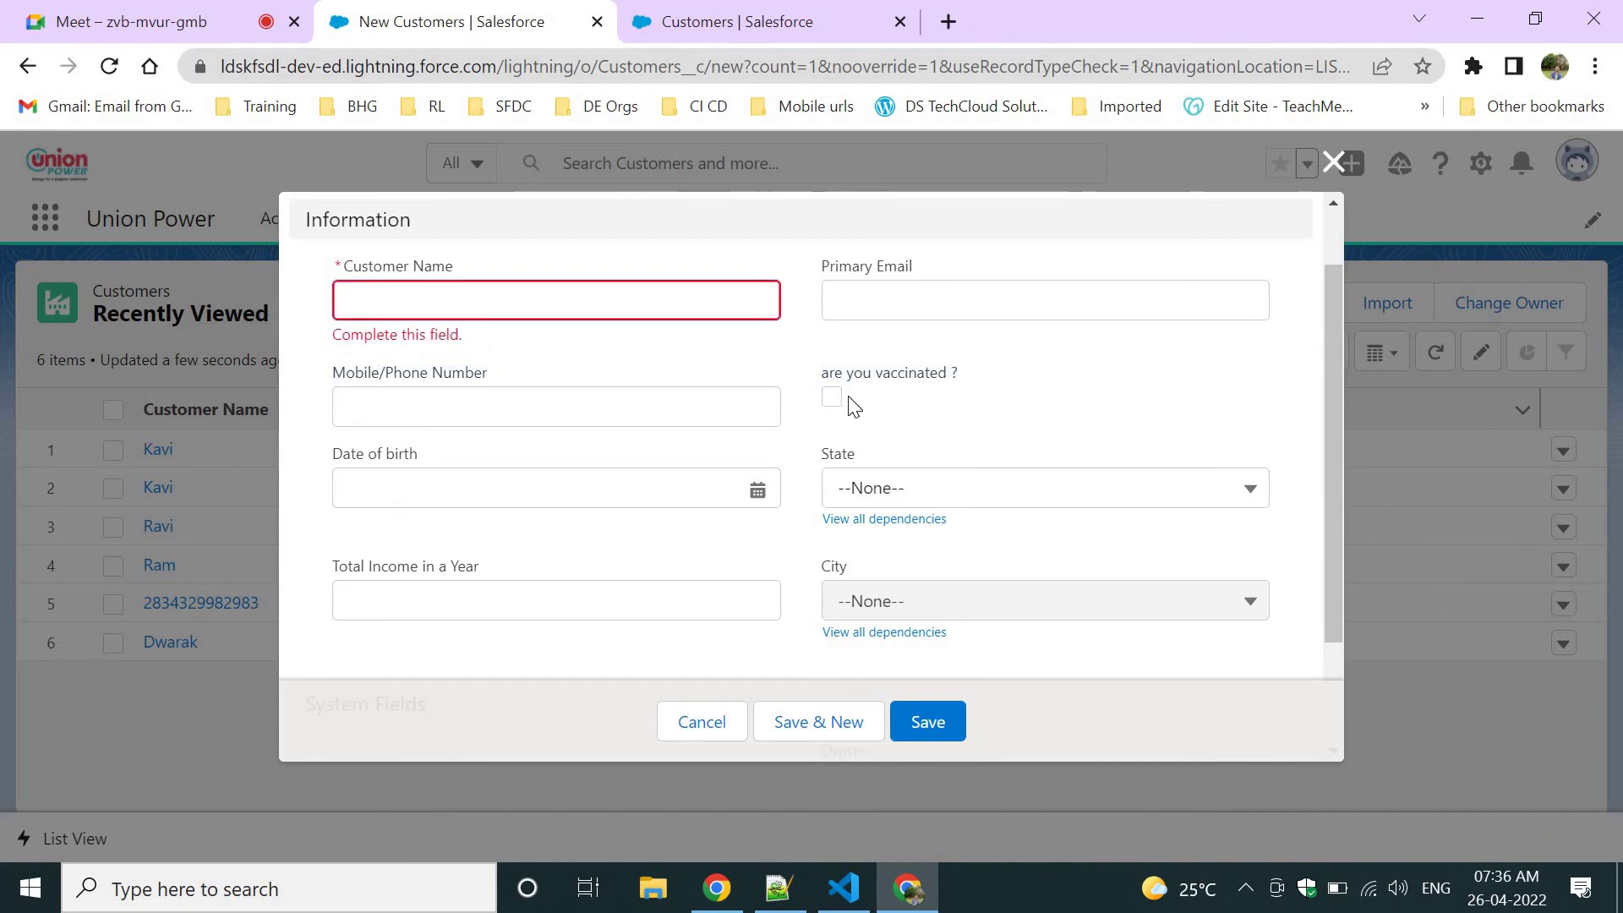
{"action": "left_click", "coordinate": [831, 397]}
{"action": "left_click", "coordinate": [918, 518]}
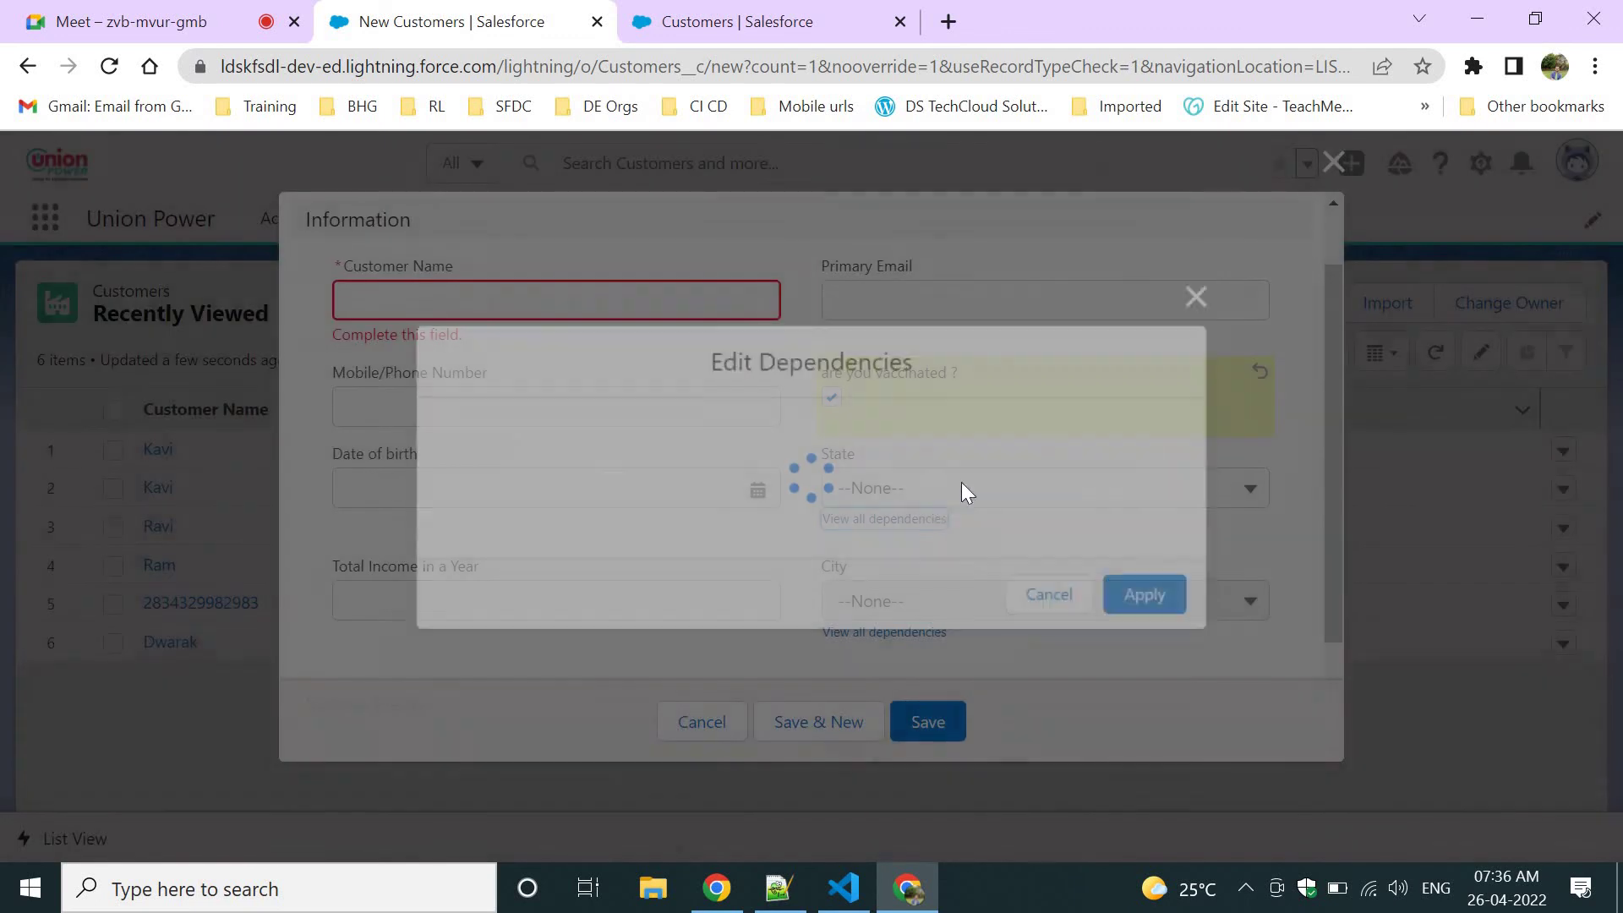
{"action": "left_click", "coordinate": [1207, 250]}
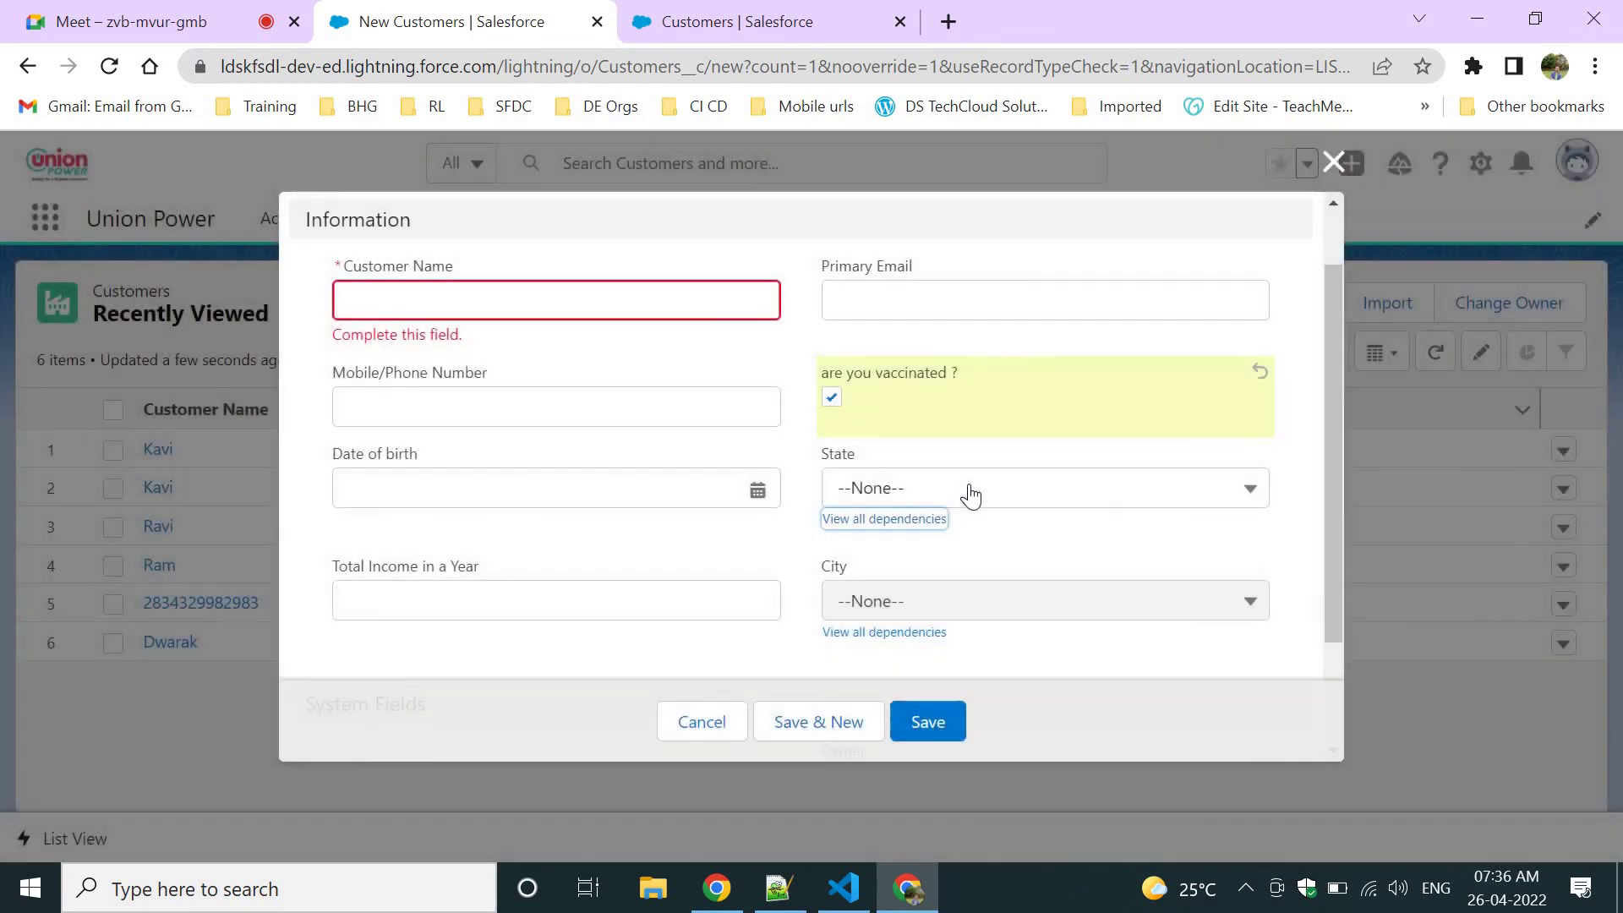
{"action": "left_click", "coordinate": [968, 490]}
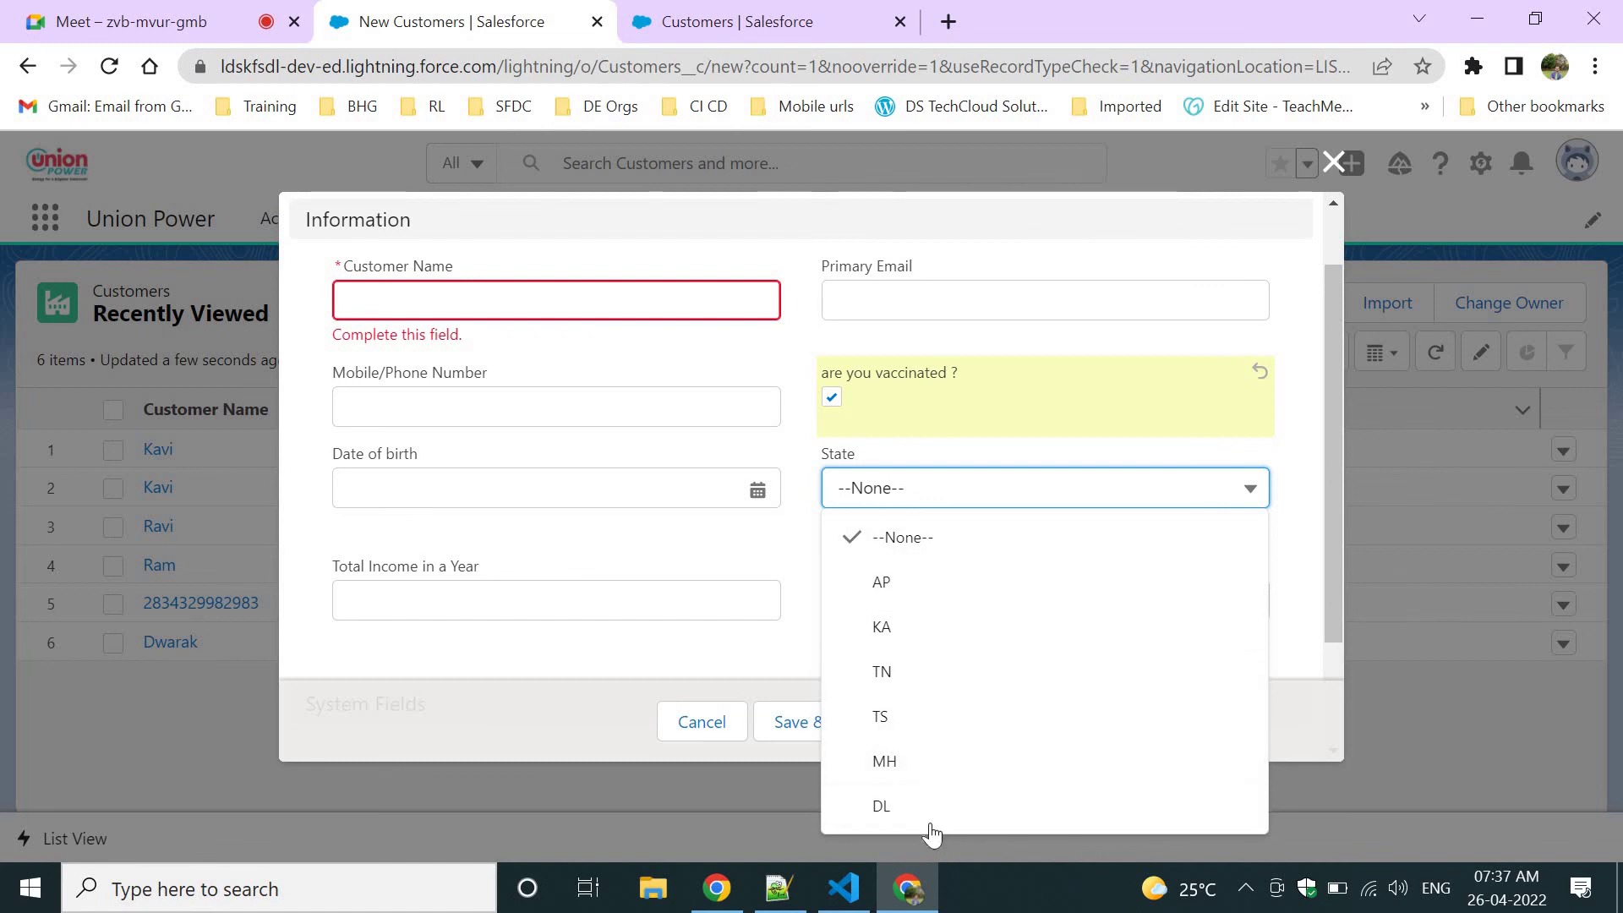
Untick 'are you vaccinated ?' and compare the State choices now offered.
{"action": "left_click", "coordinate": [832, 399]}
{"action": "left_click", "coordinate": [923, 478]}
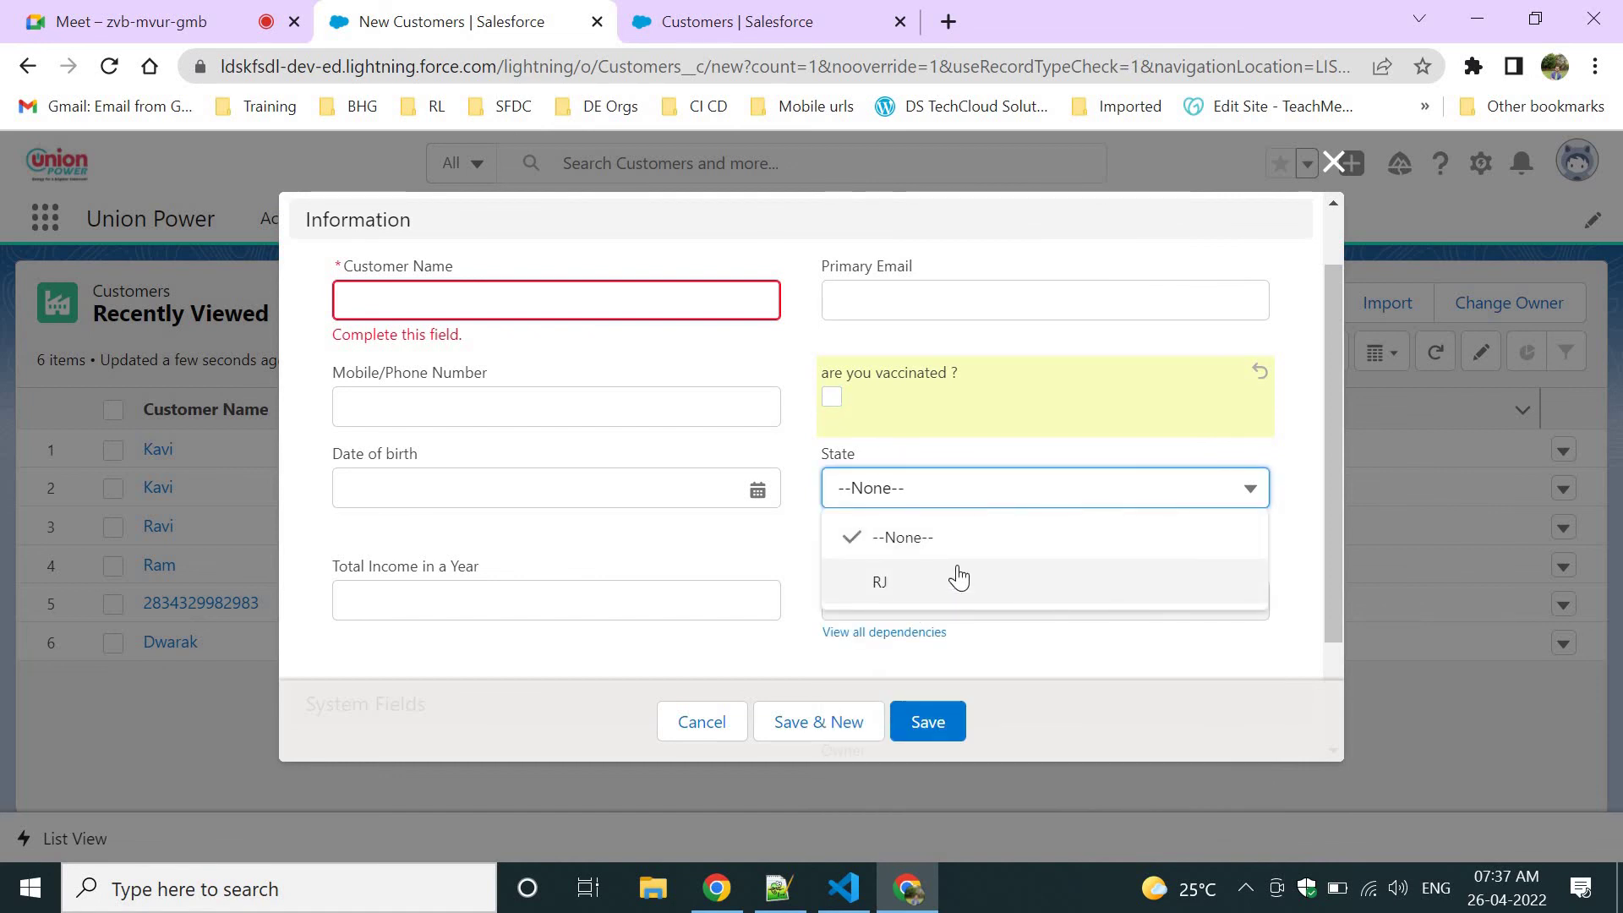
{"action": "left_click", "coordinate": [997, 358]}
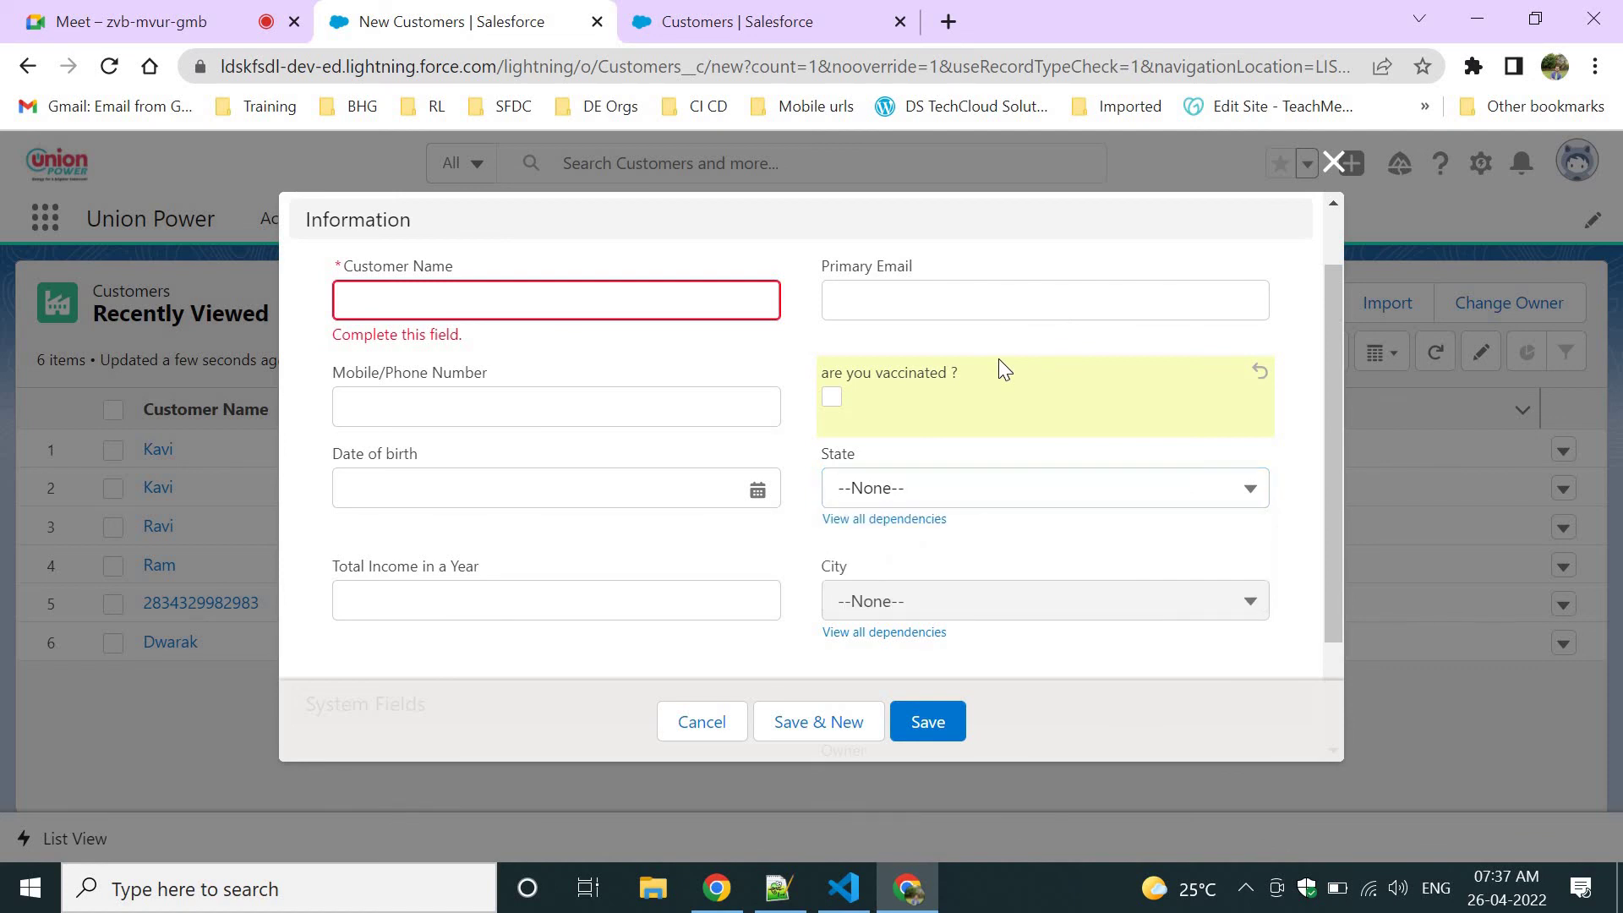
{"action": "left_click_drag", "start_coordinate": [823, 376], "coordinate": [980, 397]}
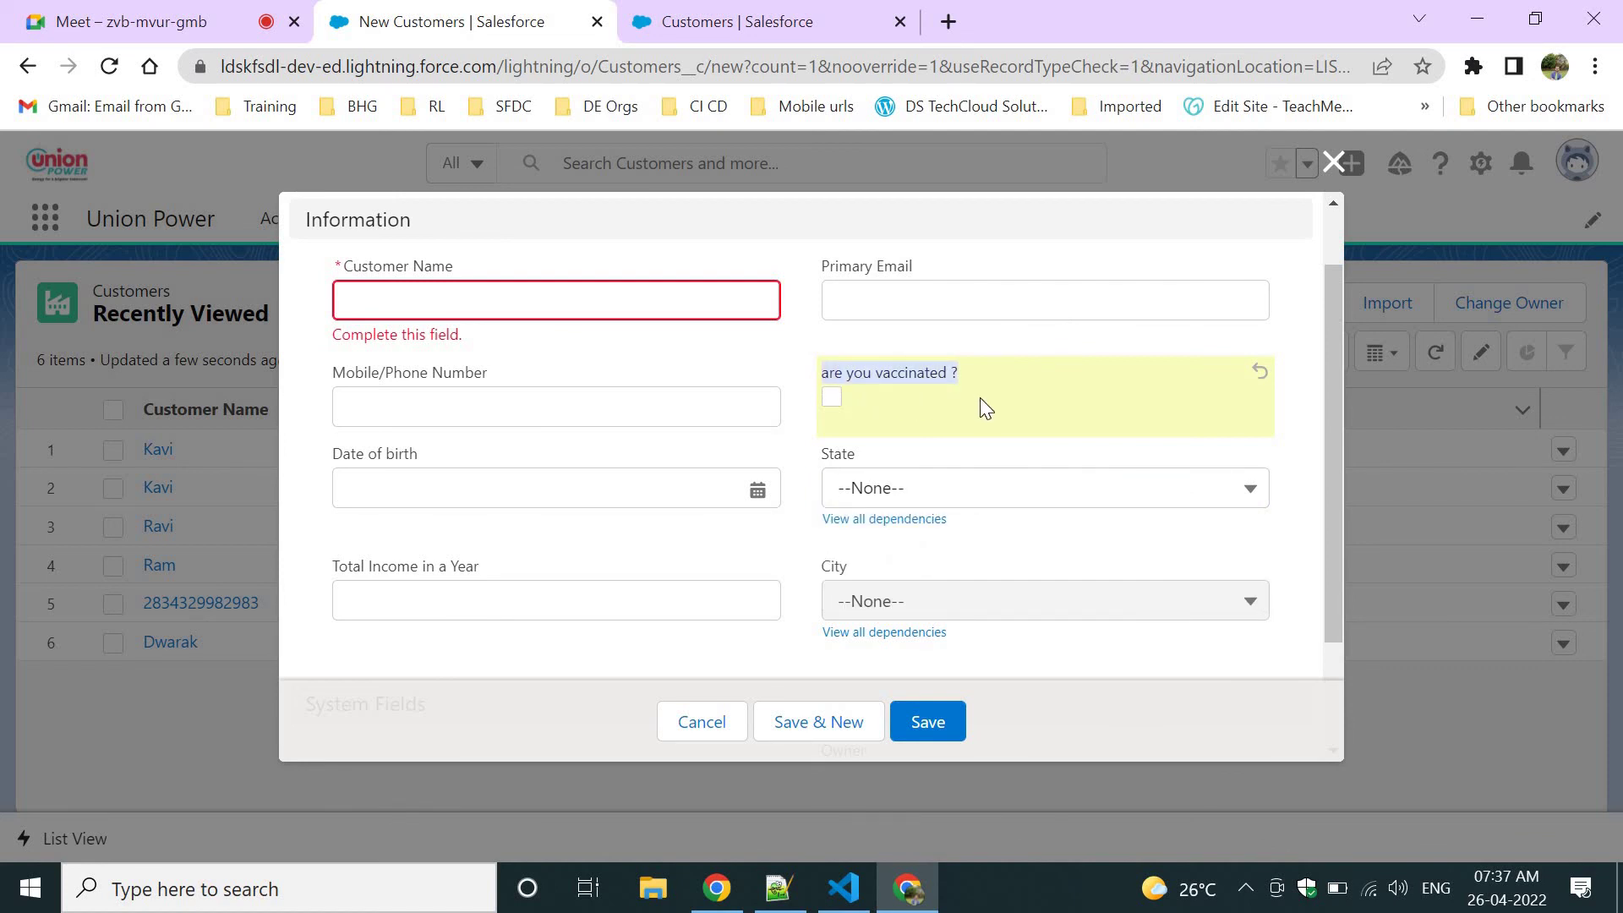
{"action": "left_click_drag", "start_coordinate": [824, 454], "coordinate": [906, 456]}
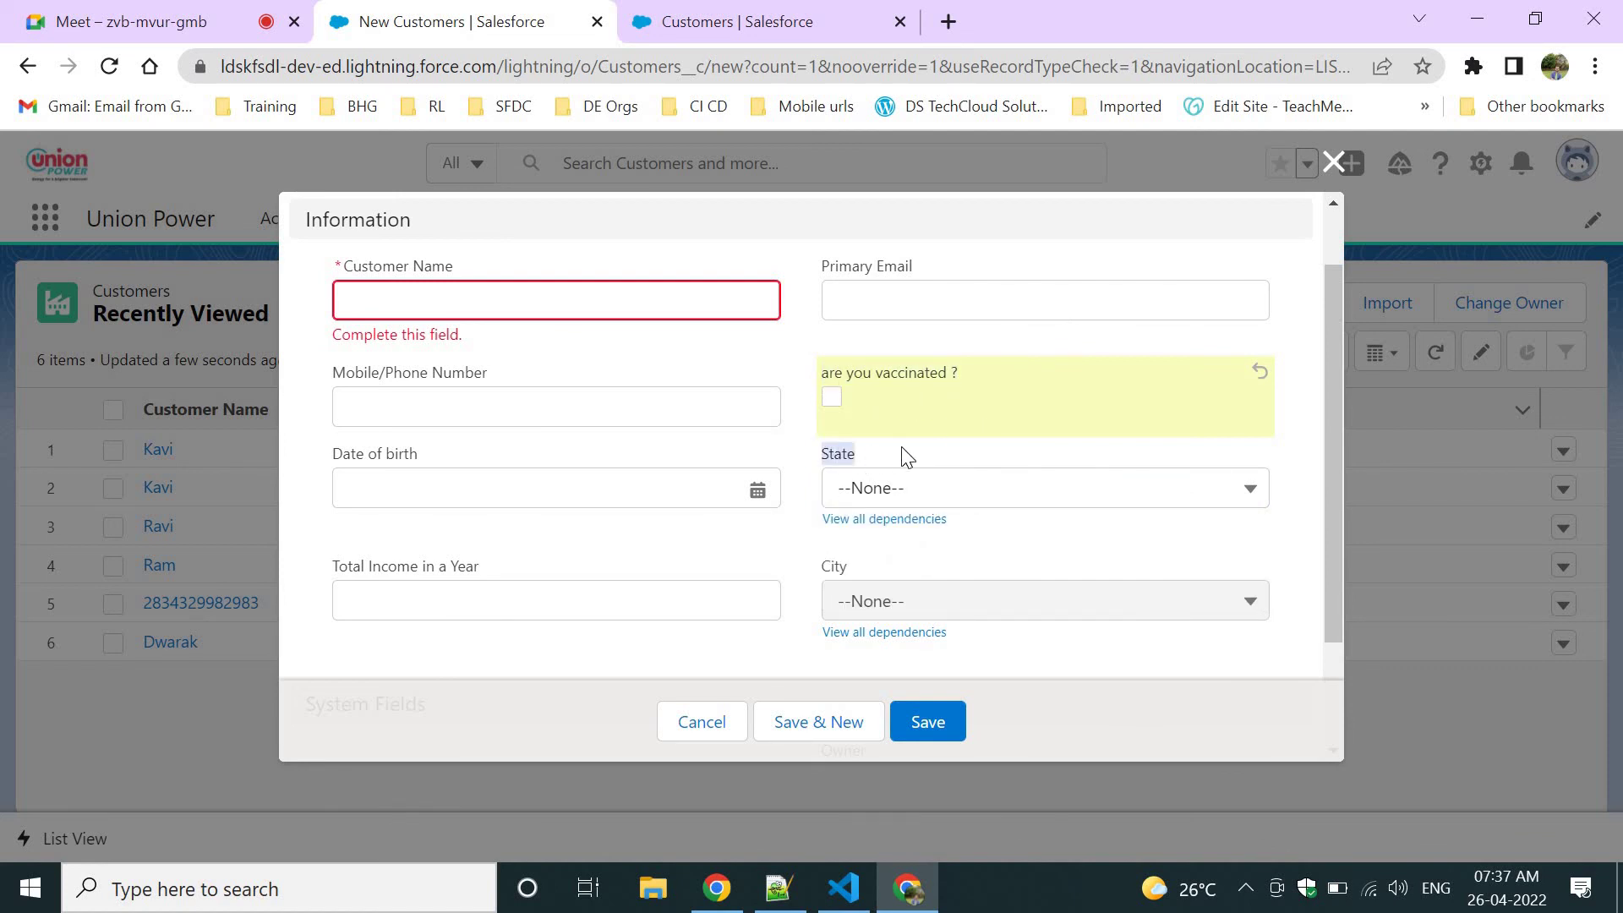
{"action": "left_click", "coordinate": [836, 463]}
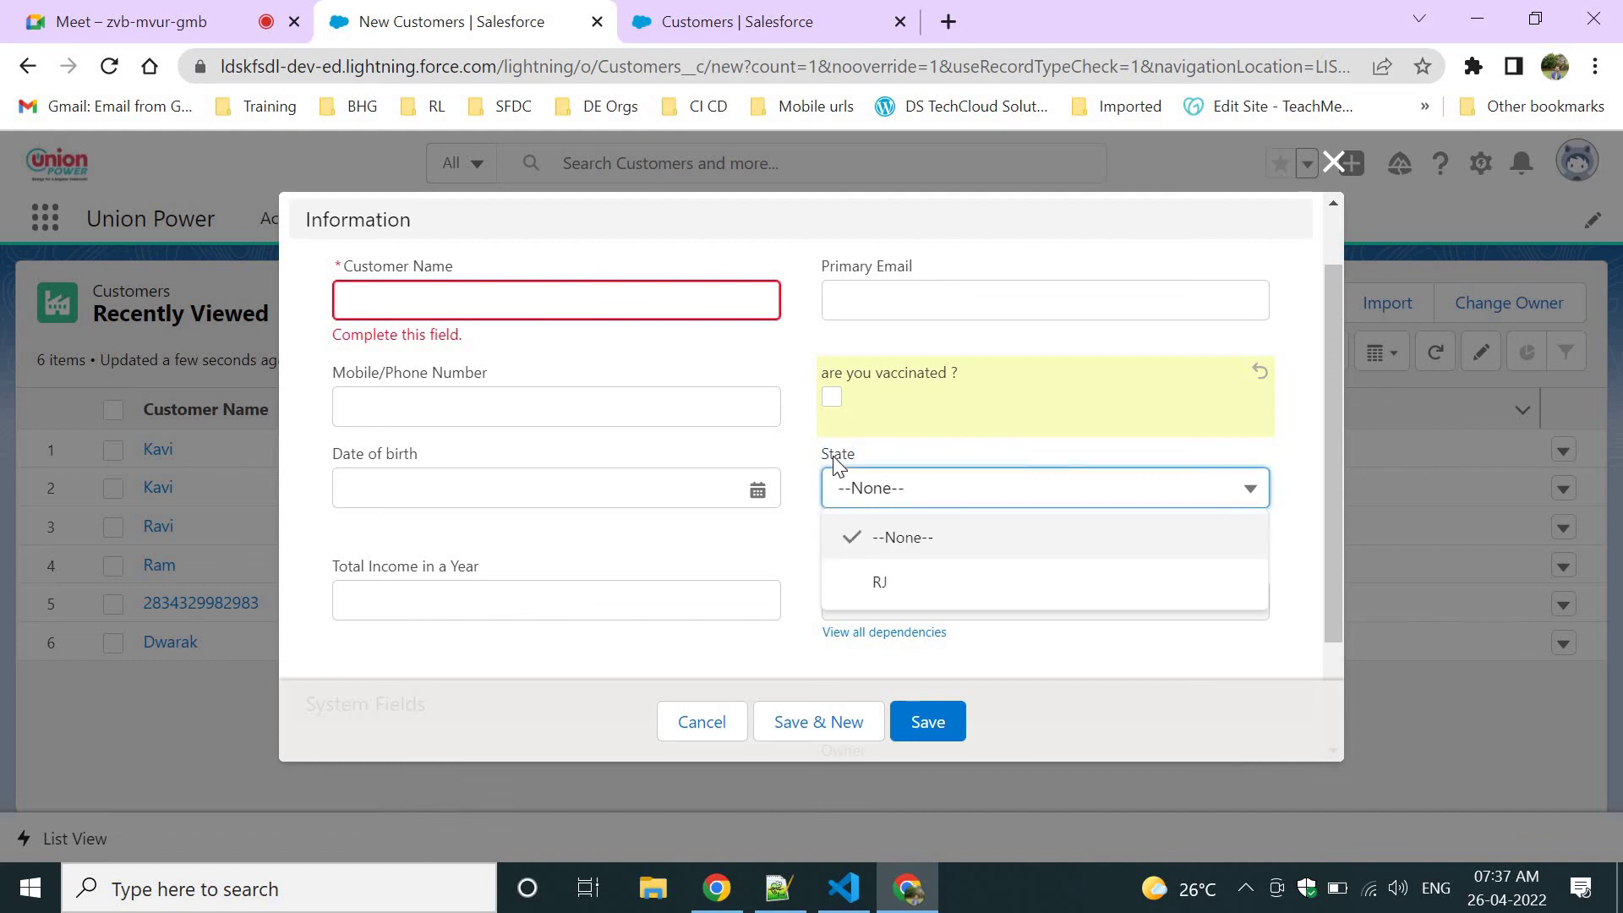
{"action": "left_click", "coordinate": [906, 419]}
Point out the State, City, Date of birth, Total Income and Primary Email fields.
{"action": "left_click_drag", "start_coordinate": [818, 458], "coordinate": [884, 457]}
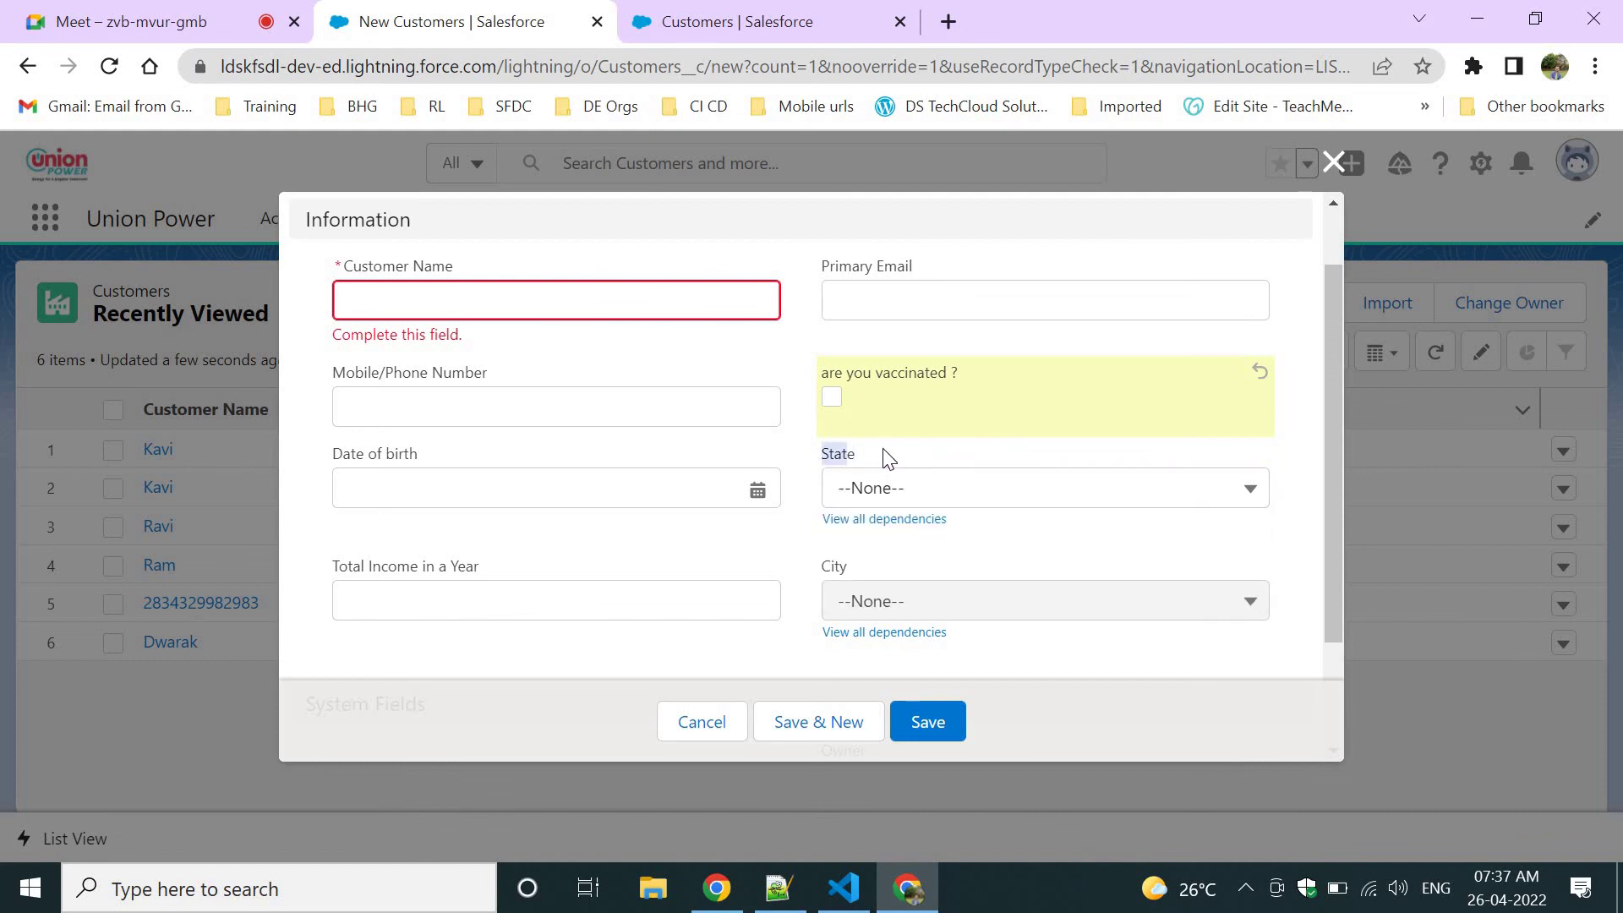
{"action": "left_click", "coordinate": [821, 585]}
{"action": "left_click_drag", "start_coordinate": [818, 566], "coordinate": [902, 570]}
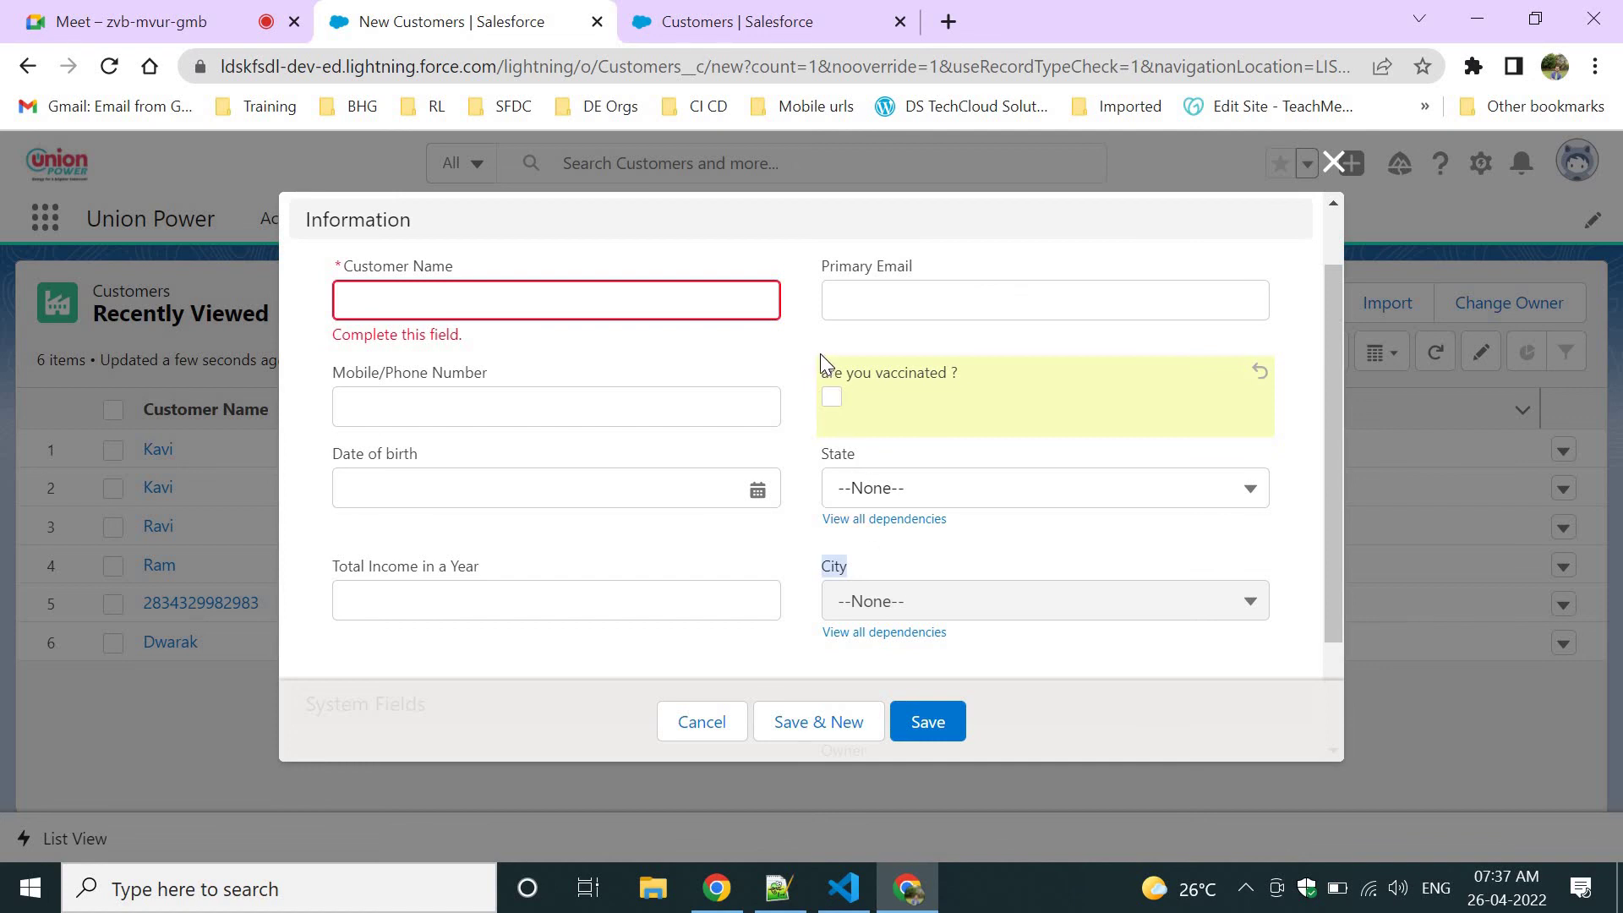
{"action": "left_click_drag", "start_coordinate": [820, 353], "coordinate": [982, 359]}
{"action": "left_click", "coordinate": [347, 413]}
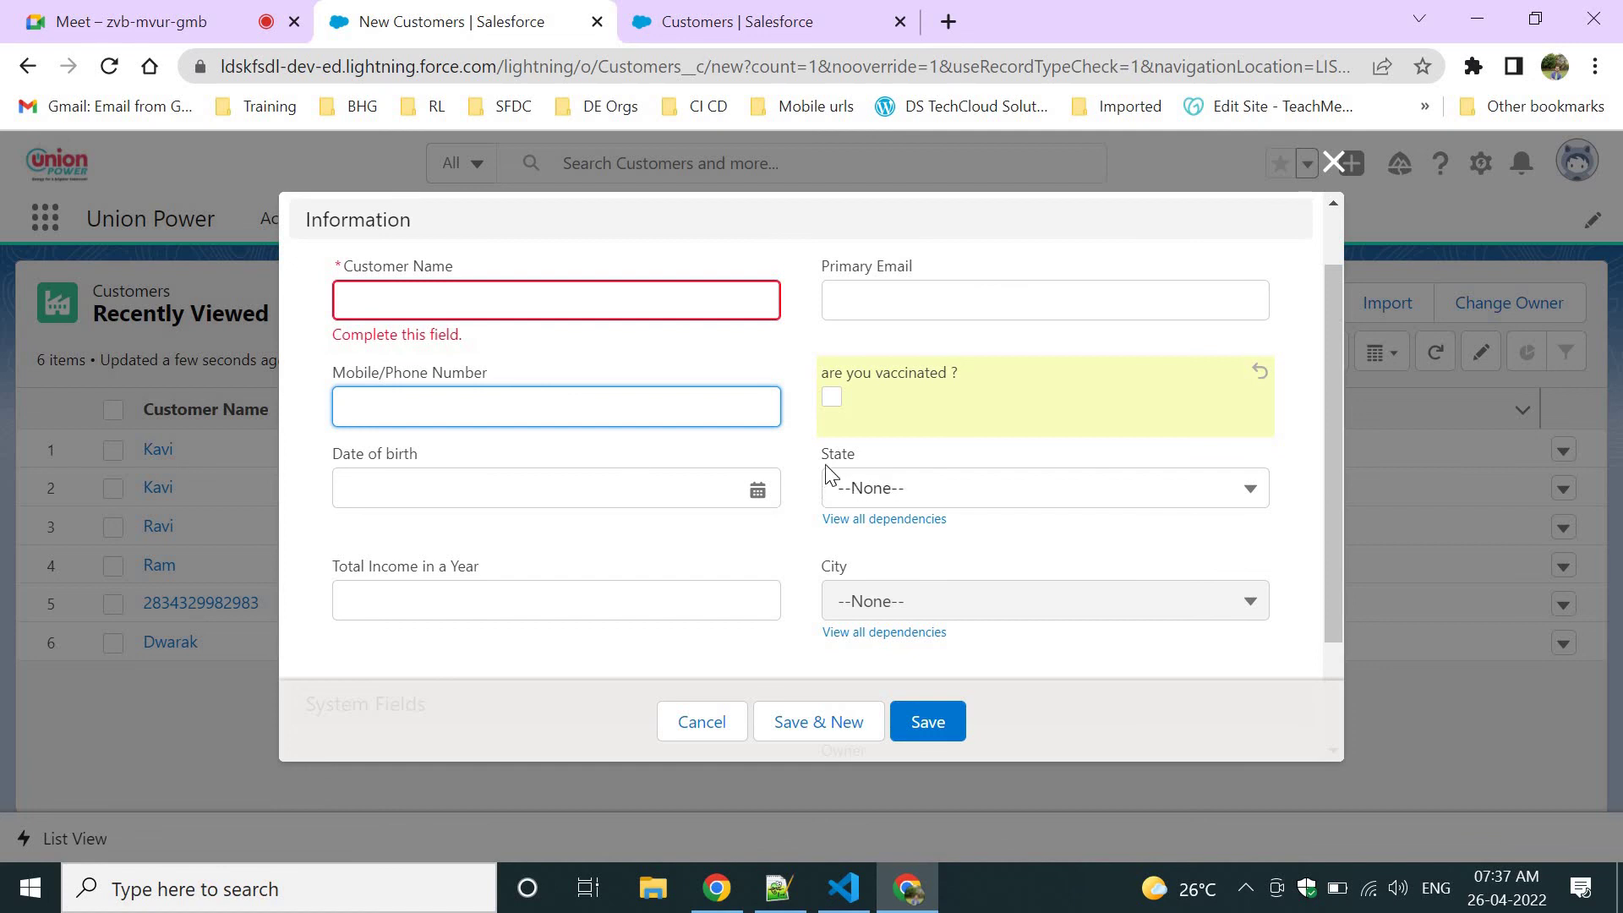
{"action": "left_click_drag", "start_coordinate": [821, 456], "coordinate": [894, 456]}
{"action": "left_click_drag", "start_coordinate": [343, 454], "coordinate": [471, 471]}
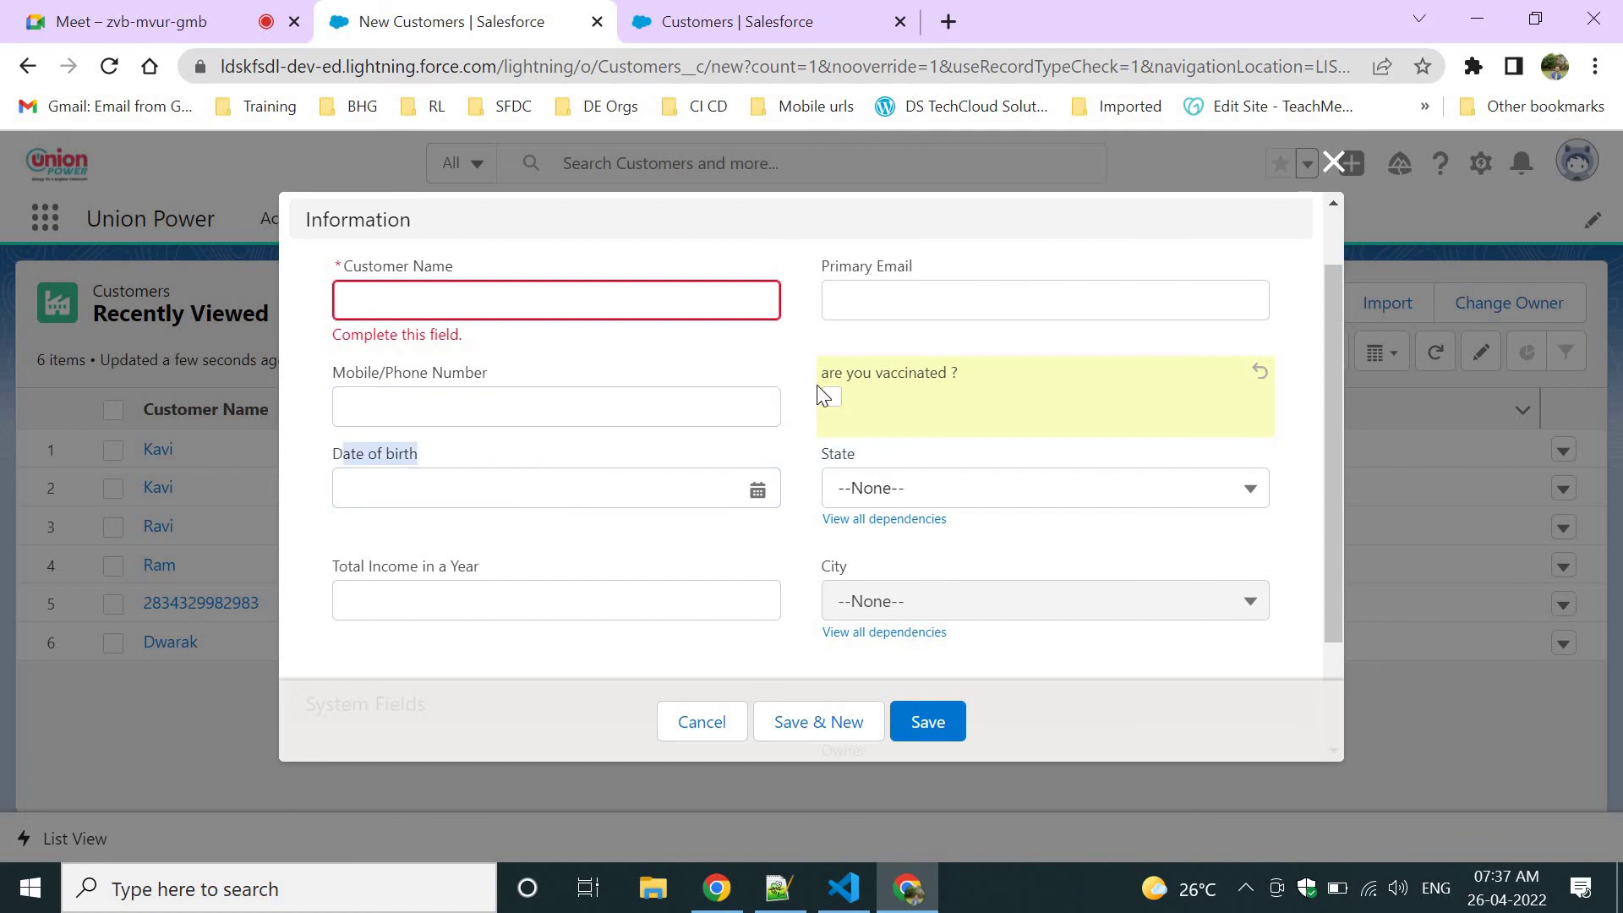
{"action": "left_click_drag", "start_coordinate": [826, 554], "coordinate": [865, 568]}
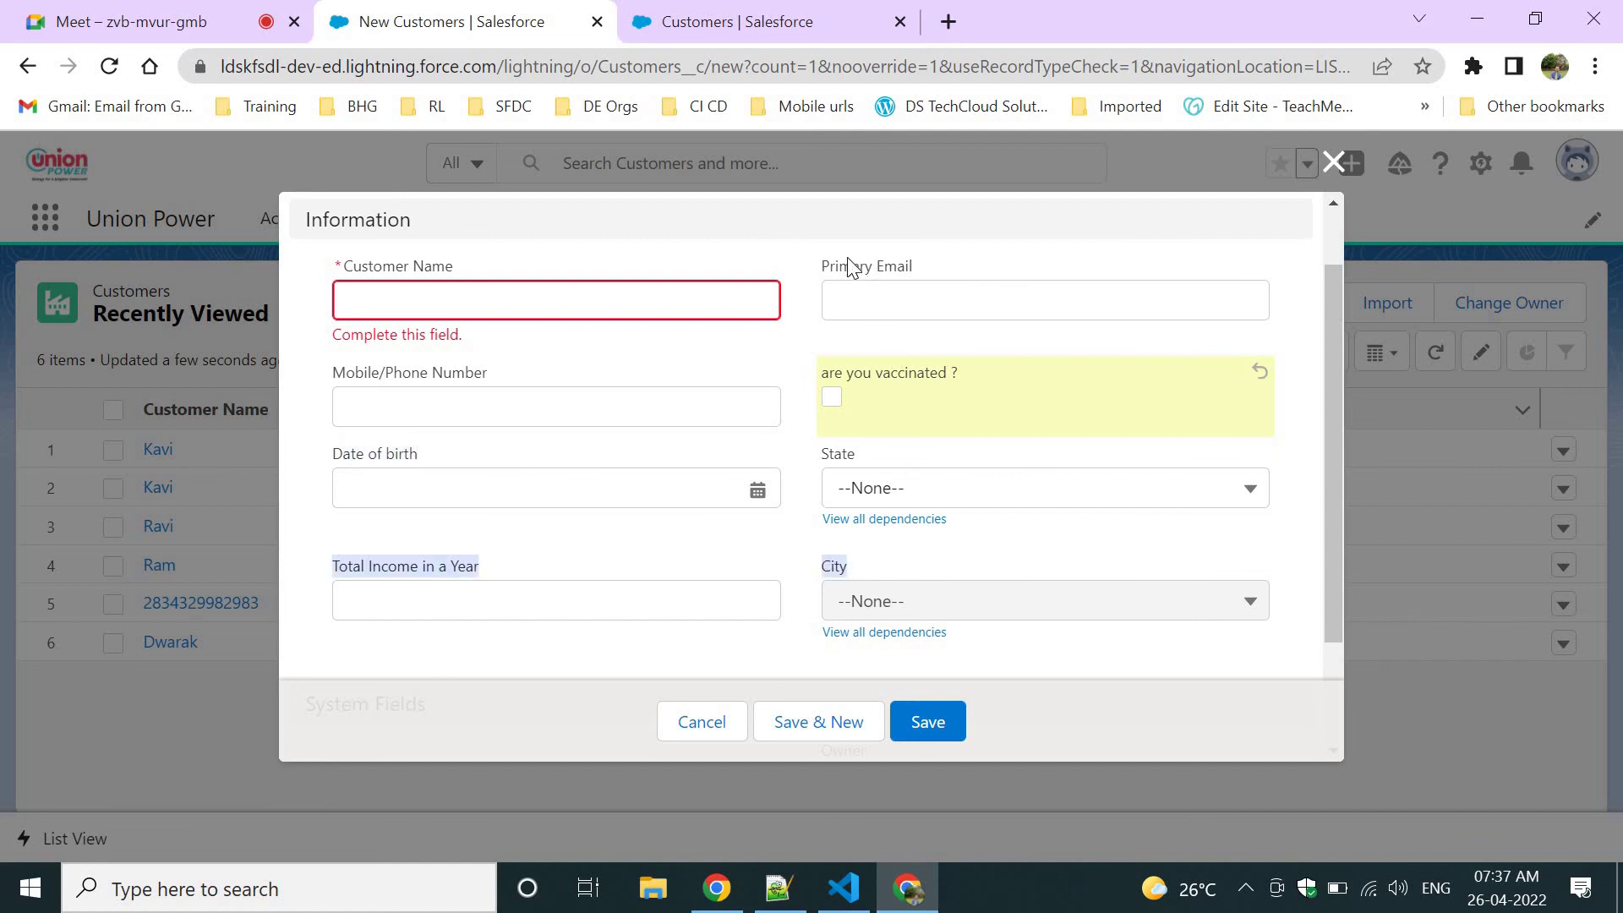
{"action": "left_click_drag", "start_coordinate": [839, 267], "coordinate": [955, 260]}
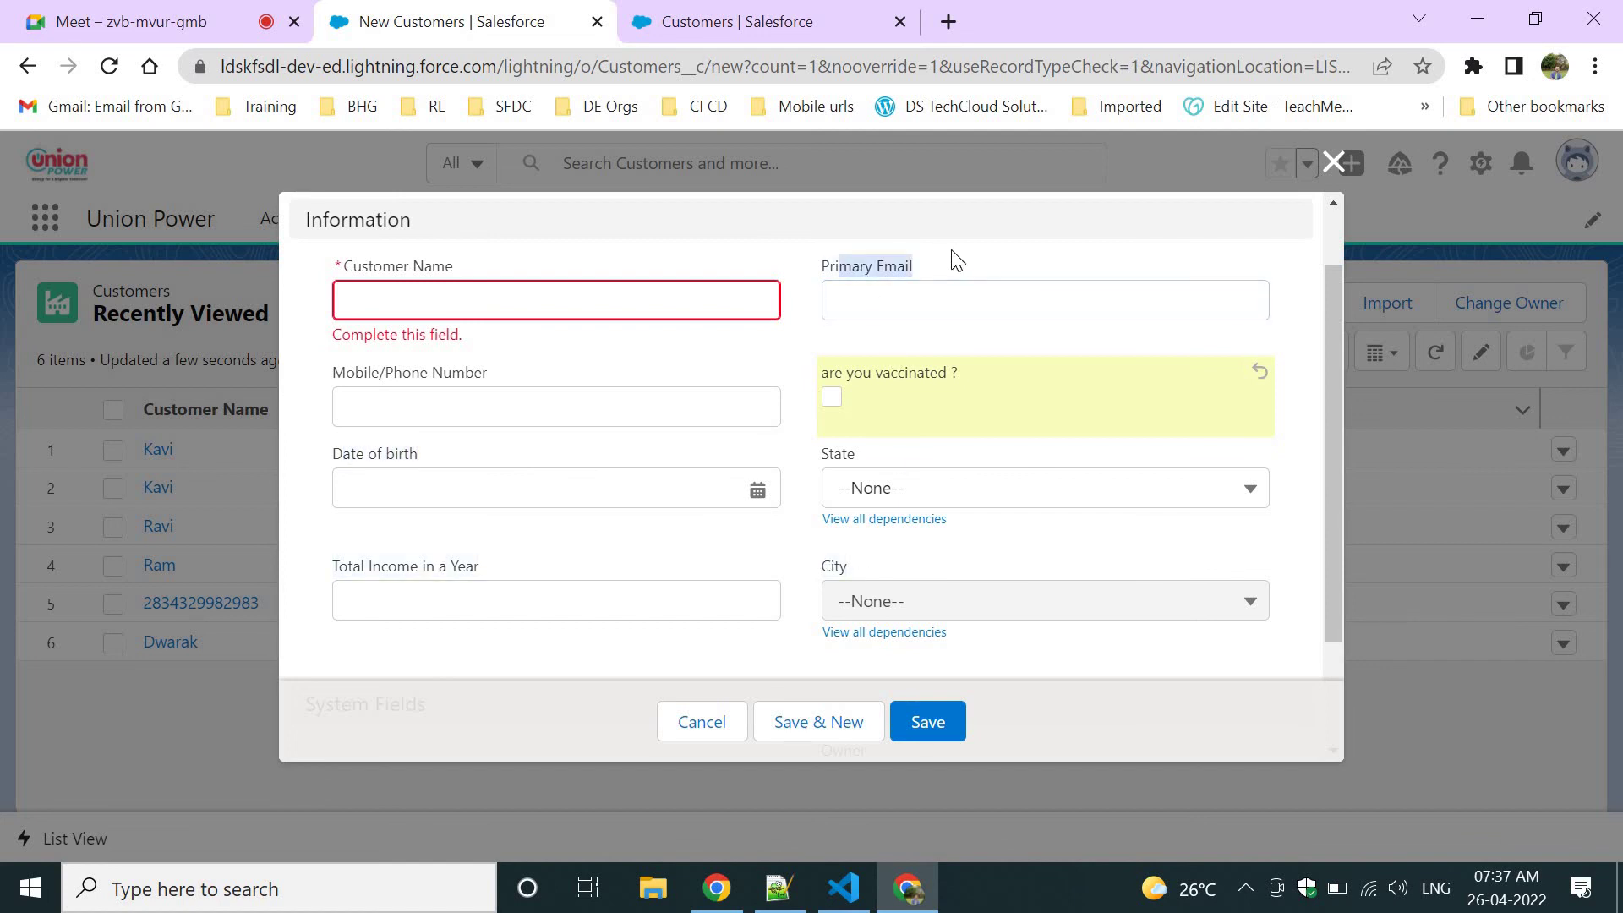
{"action": "left_click", "coordinate": [777, 887]}
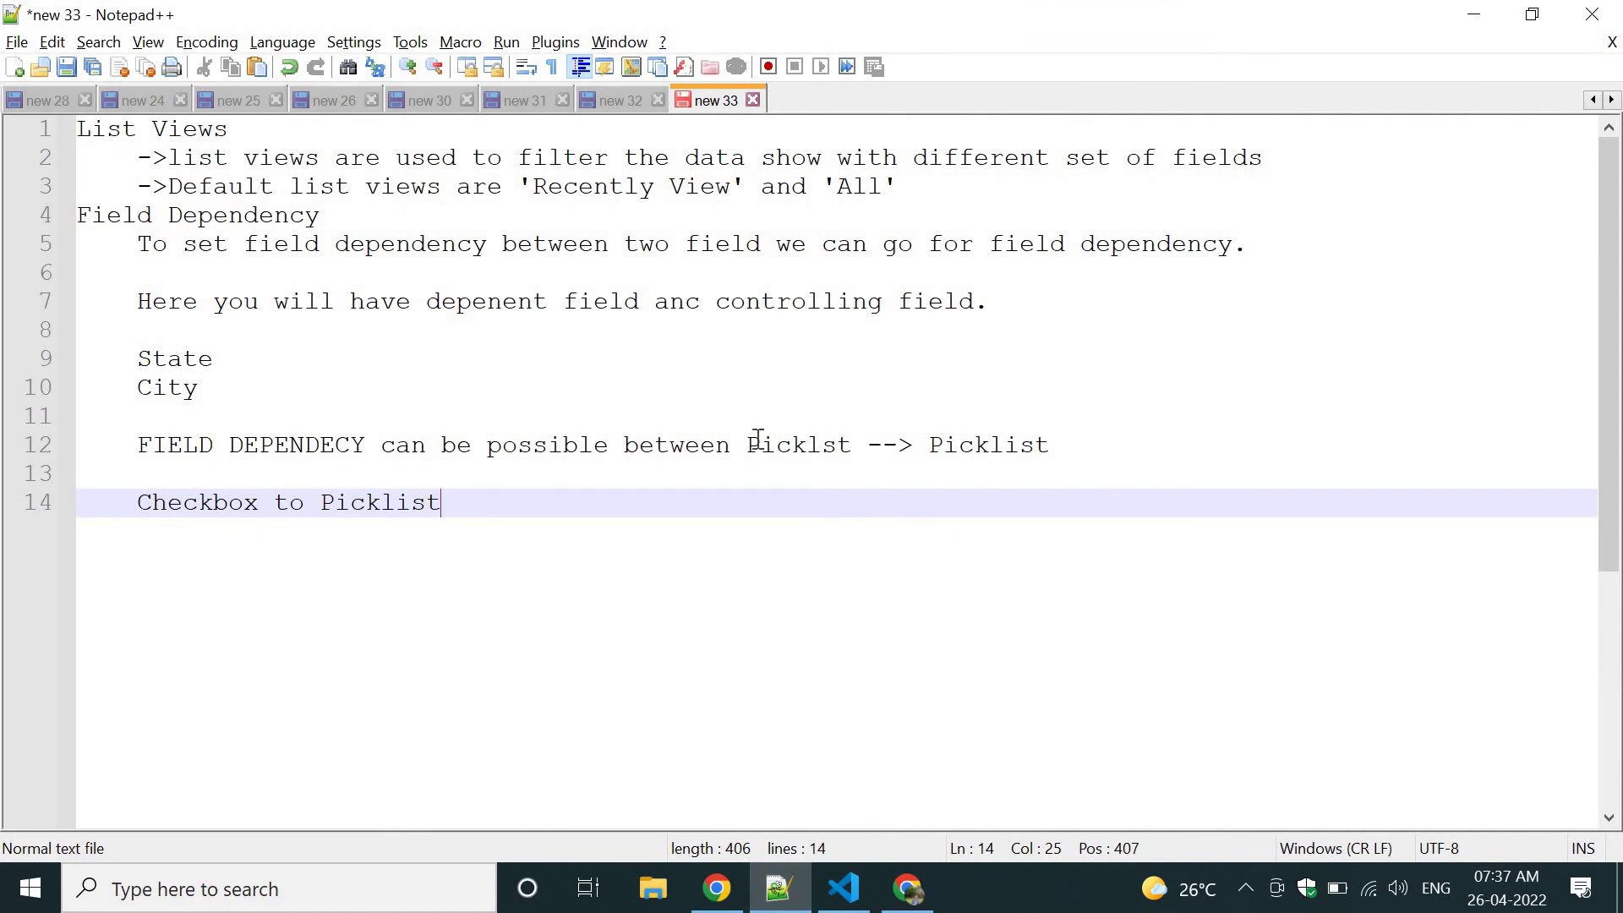
Change line 14 to 'Checkbox->Picklist' and compare it with the 'Picklst --> Picklist' line 12.
{"action": "left_click_drag", "start_coordinate": [758, 439], "coordinate": [1075, 431]}
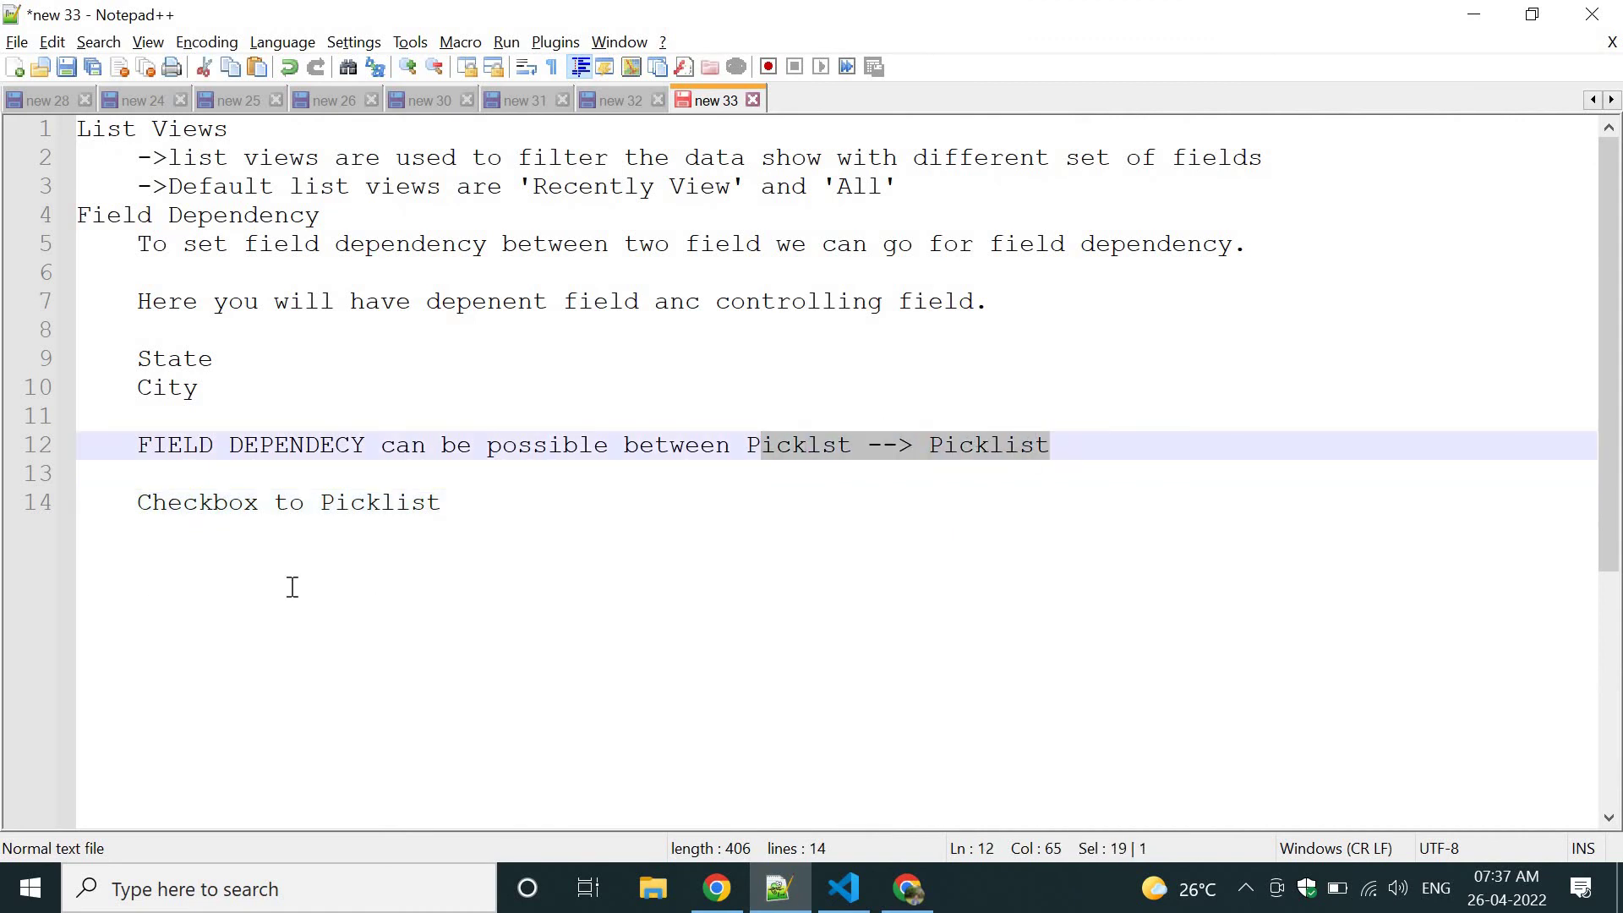
{"action": "left_click", "coordinate": [323, 502]}
{"action": "key", "text": "BackSpace"}
{"action": "key", "text": "BackSpace"}
{"action": "key", "text": "BackSpace"}
{"action": "key", "text": "BackSpace"}
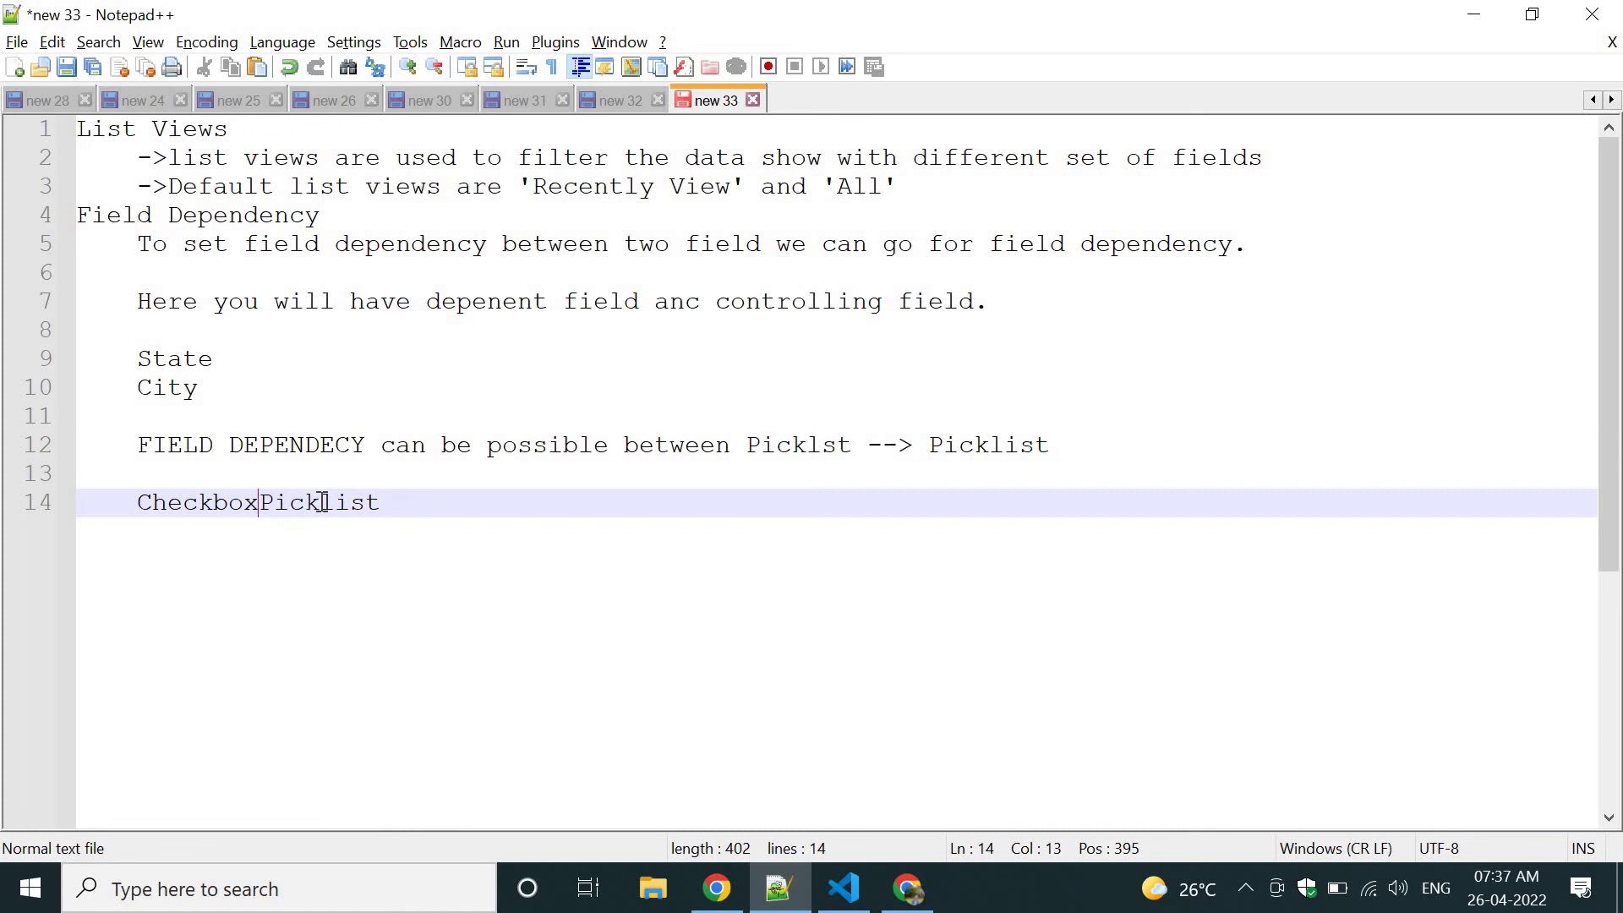
{"action": "type", "text": "->"}
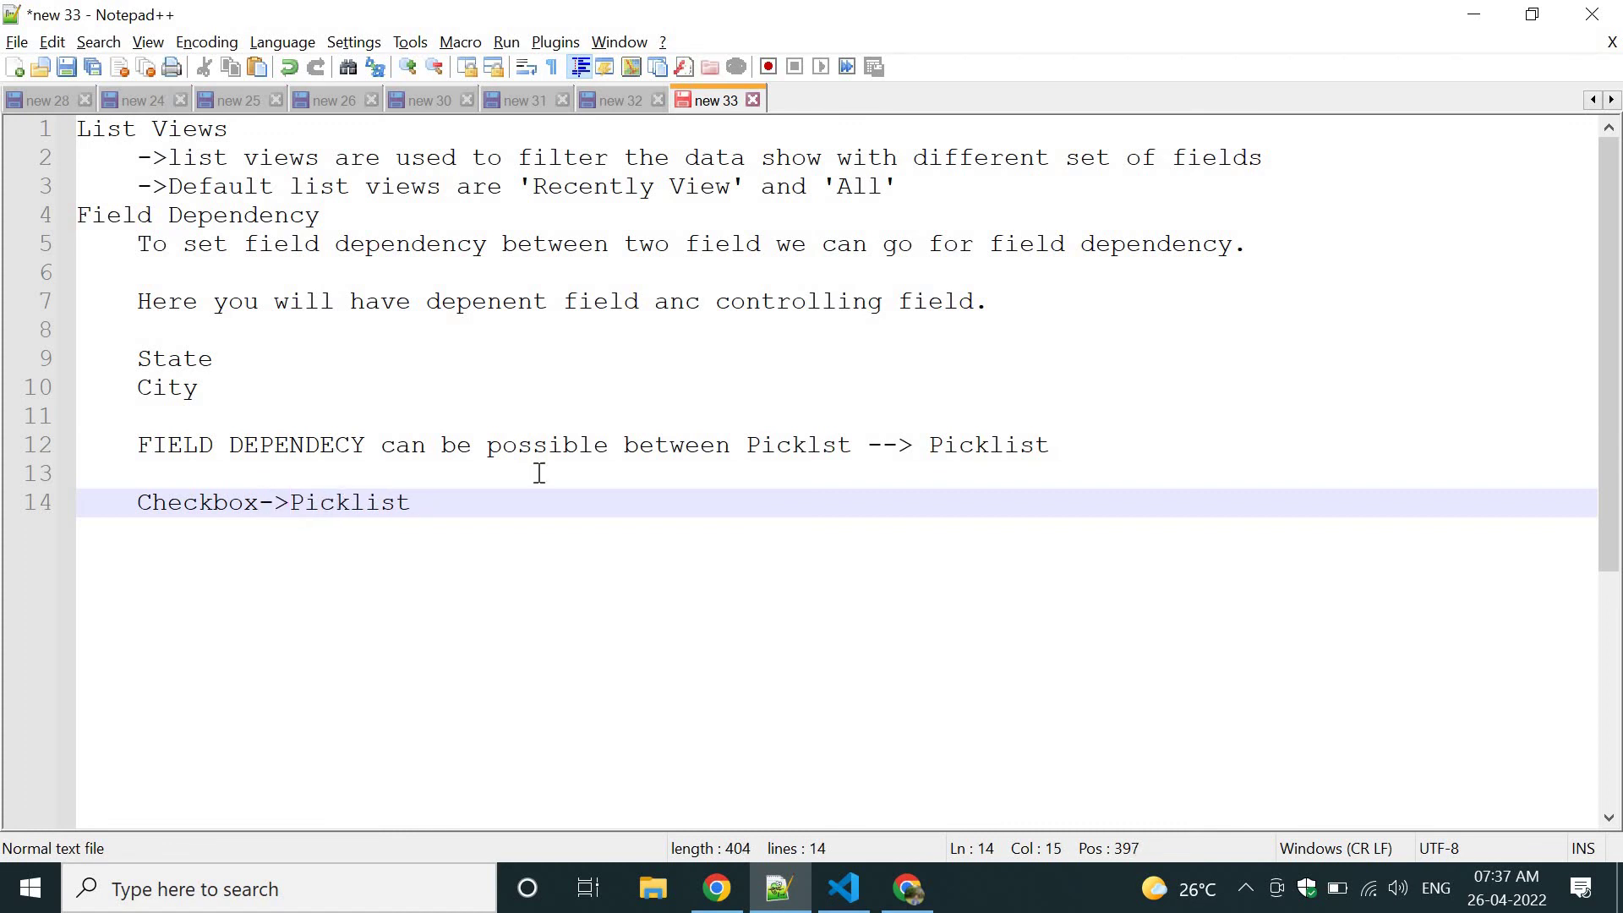
{"action": "left_click_drag", "start_coordinate": [763, 440], "coordinate": [851, 442]}
{"action": "key", "text": "shift+End"}
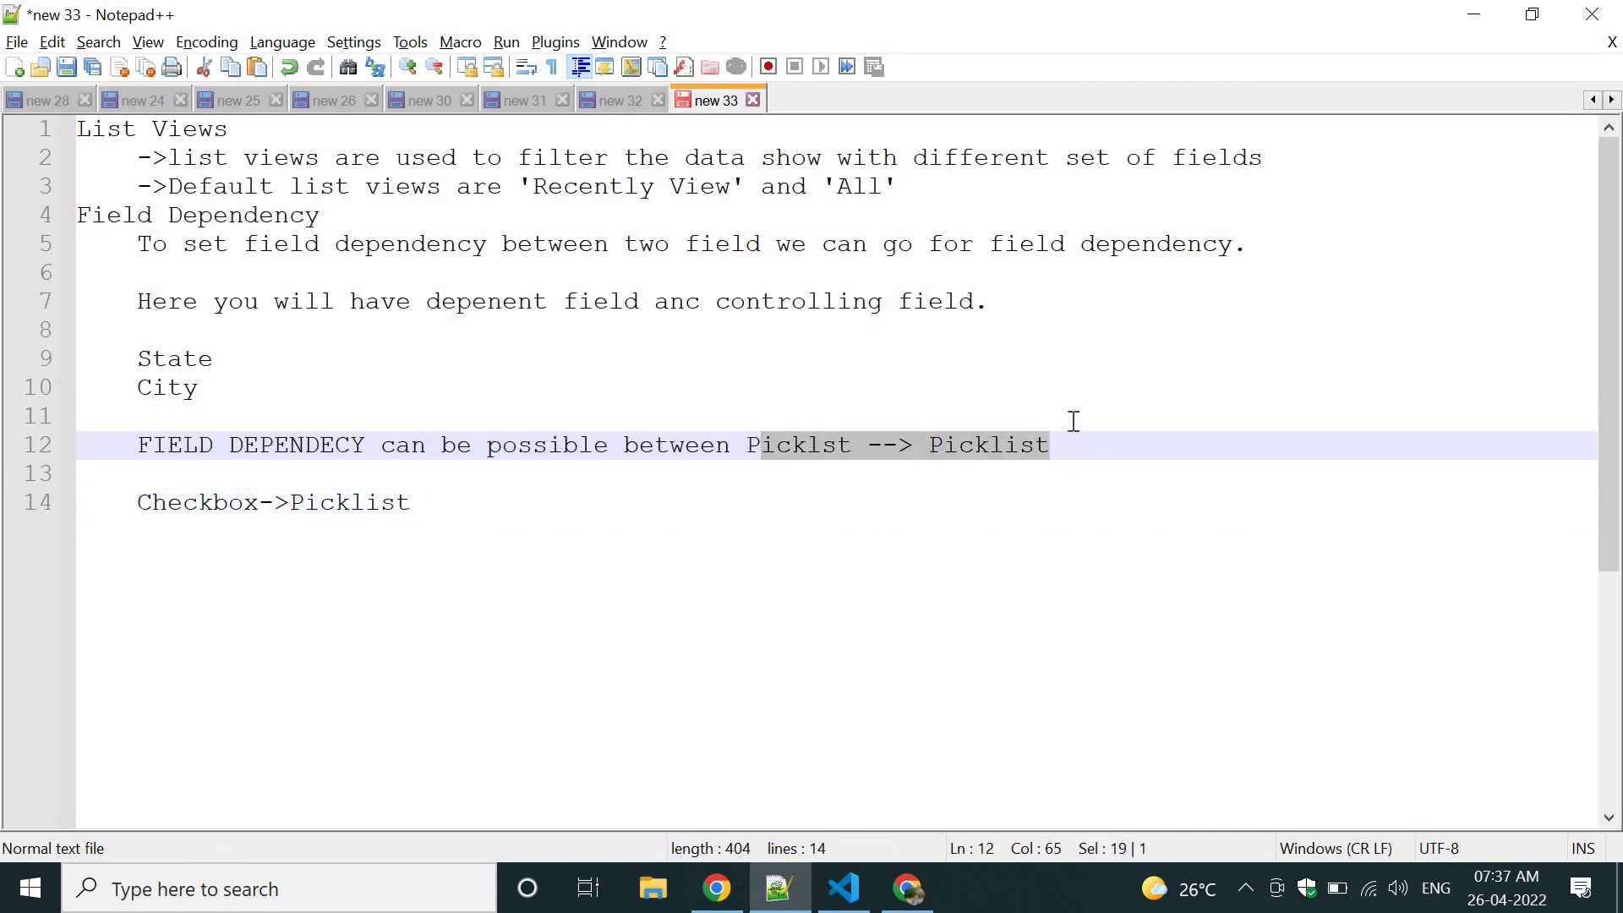
{"action": "left_click_drag", "start_coordinate": [169, 502], "coordinate": [432, 506]}
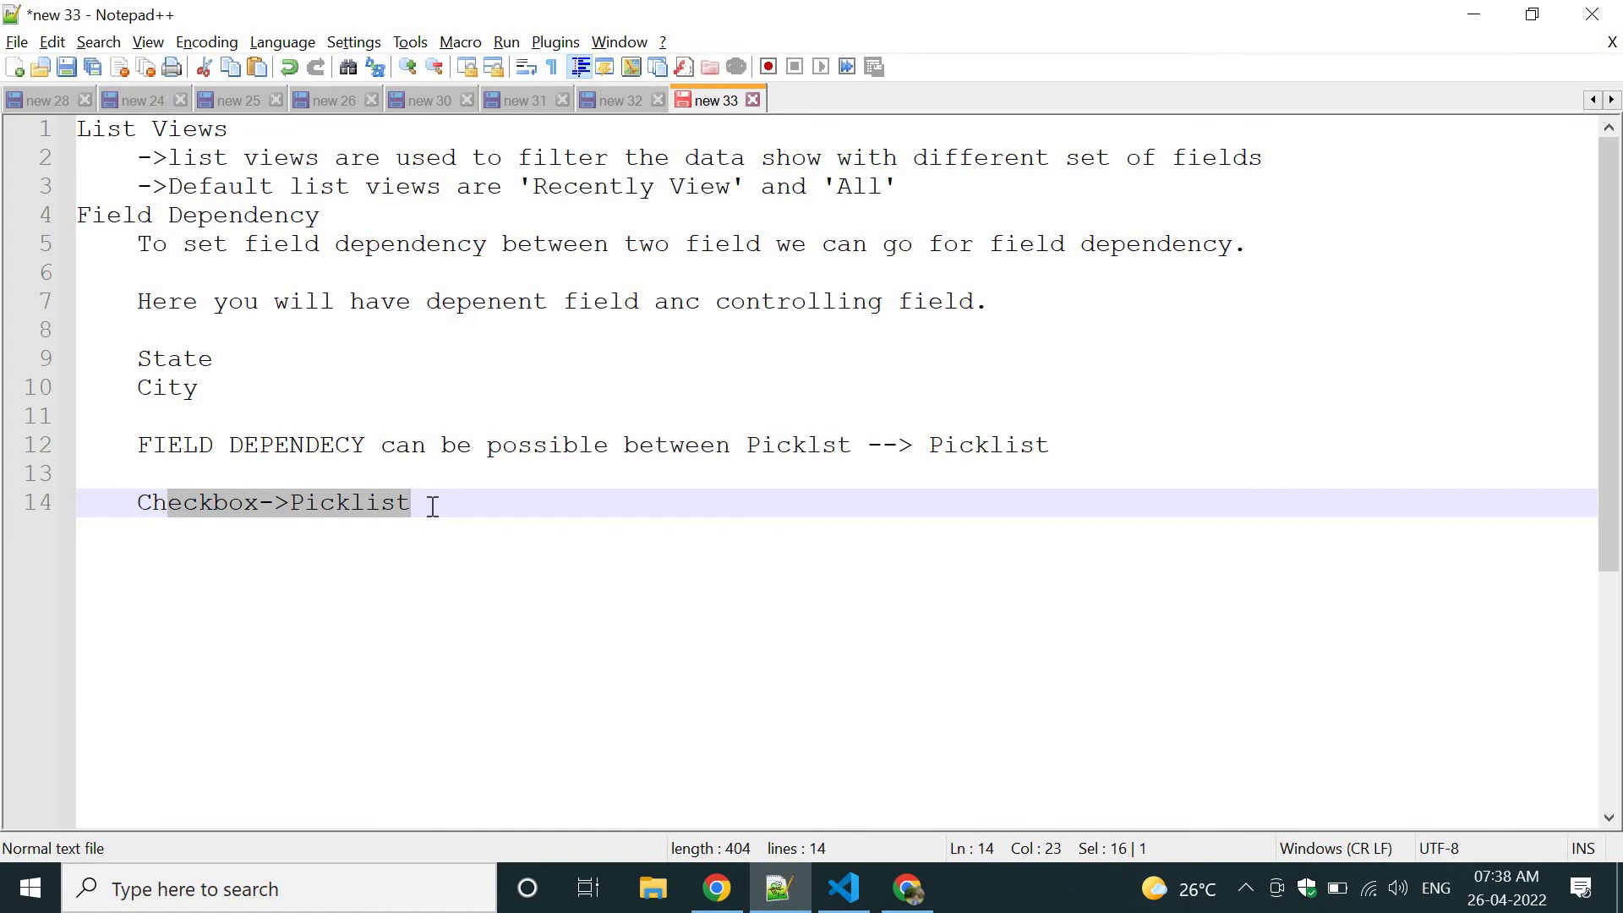
{"action": "key", "text": "alt+Tab"}
Open the Customers Object Limits page and point out the Active Validation Rules limit.
{"action": "left_click", "coordinate": [758, 17]}
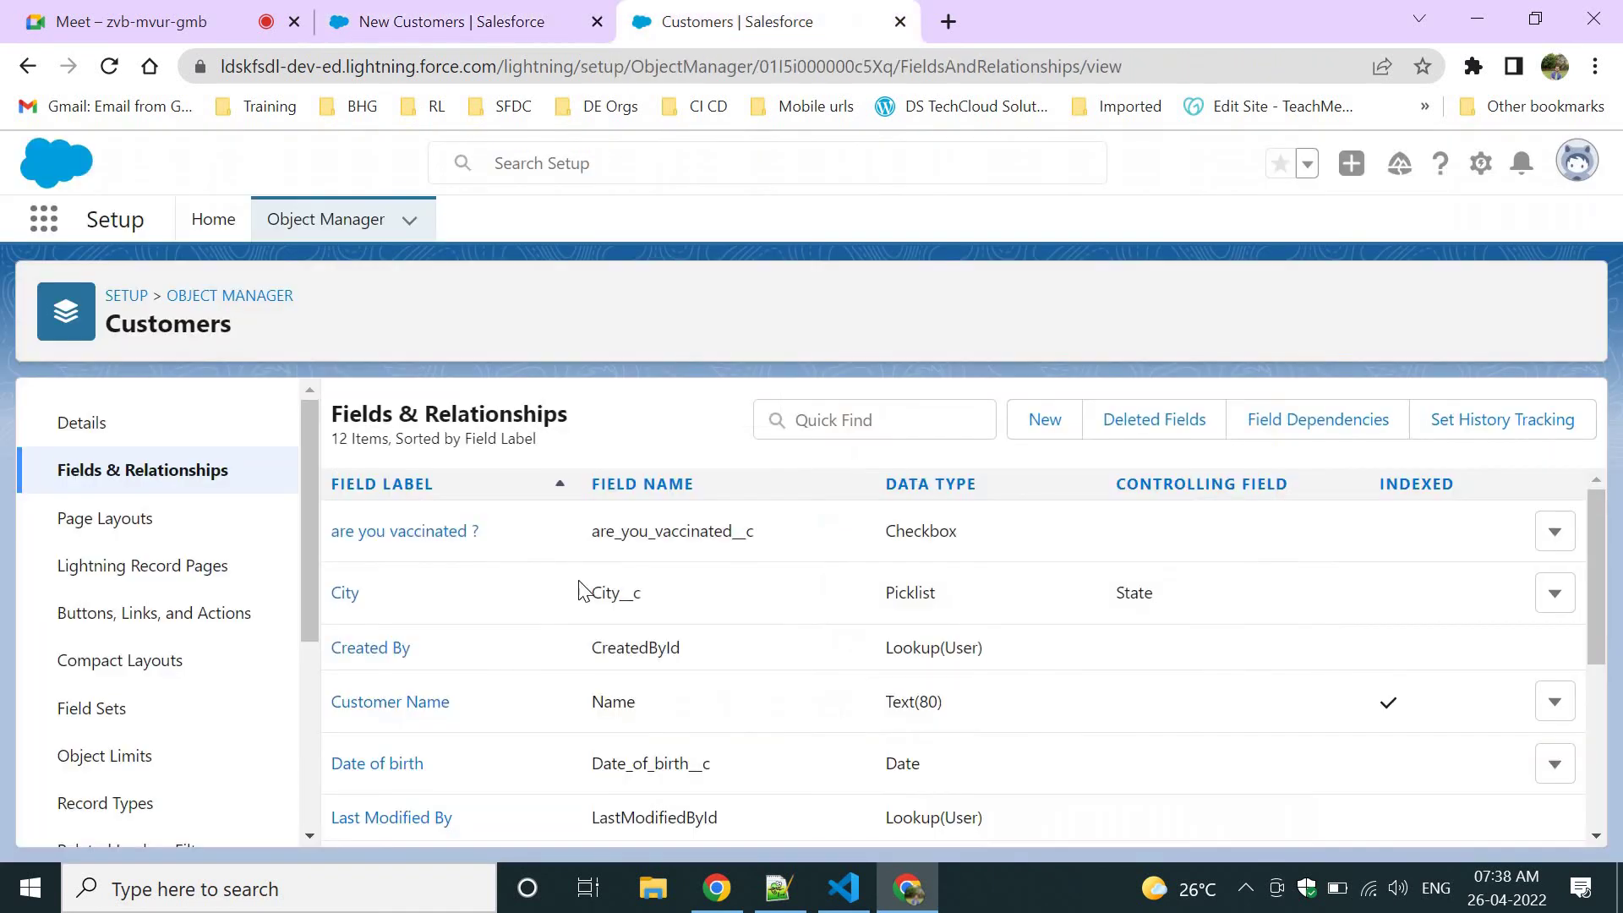
{"action": "scroll", "coordinate": [256, 757], "scroll_direction": "down", "scroll_amount": 2}
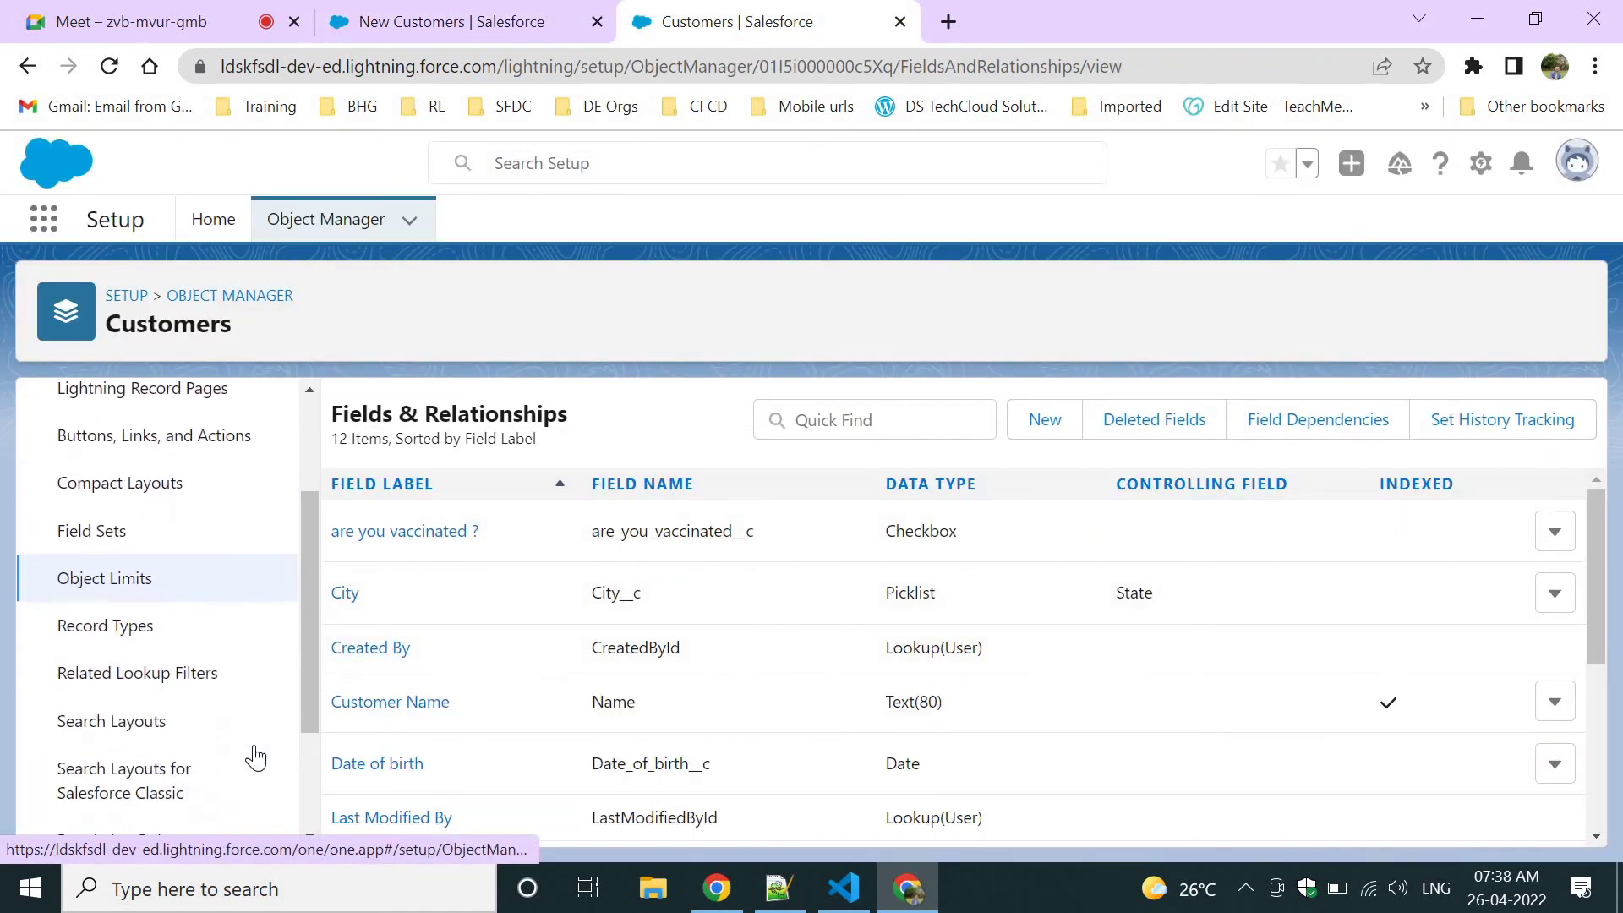
{"action": "scroll", "coordinate": [165, 735], "scroll_direction": "down", "scroll_amount": 2}
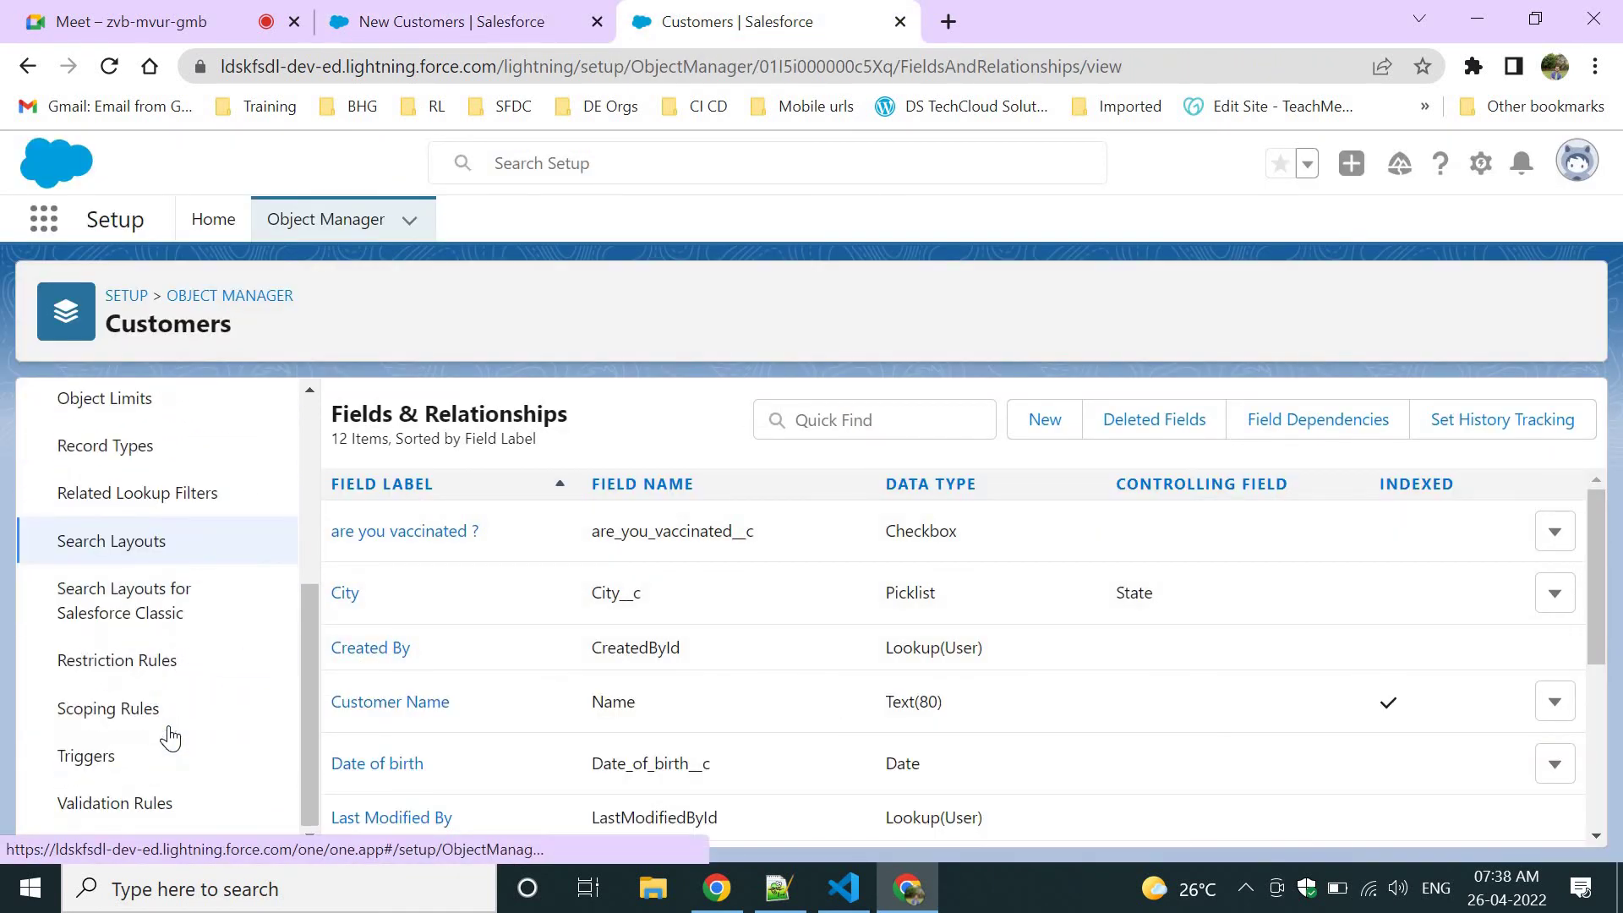
{"action": "scroll", "coordinate": [155, 725], "scroll_direction": "up", "scroll_amount": 4}
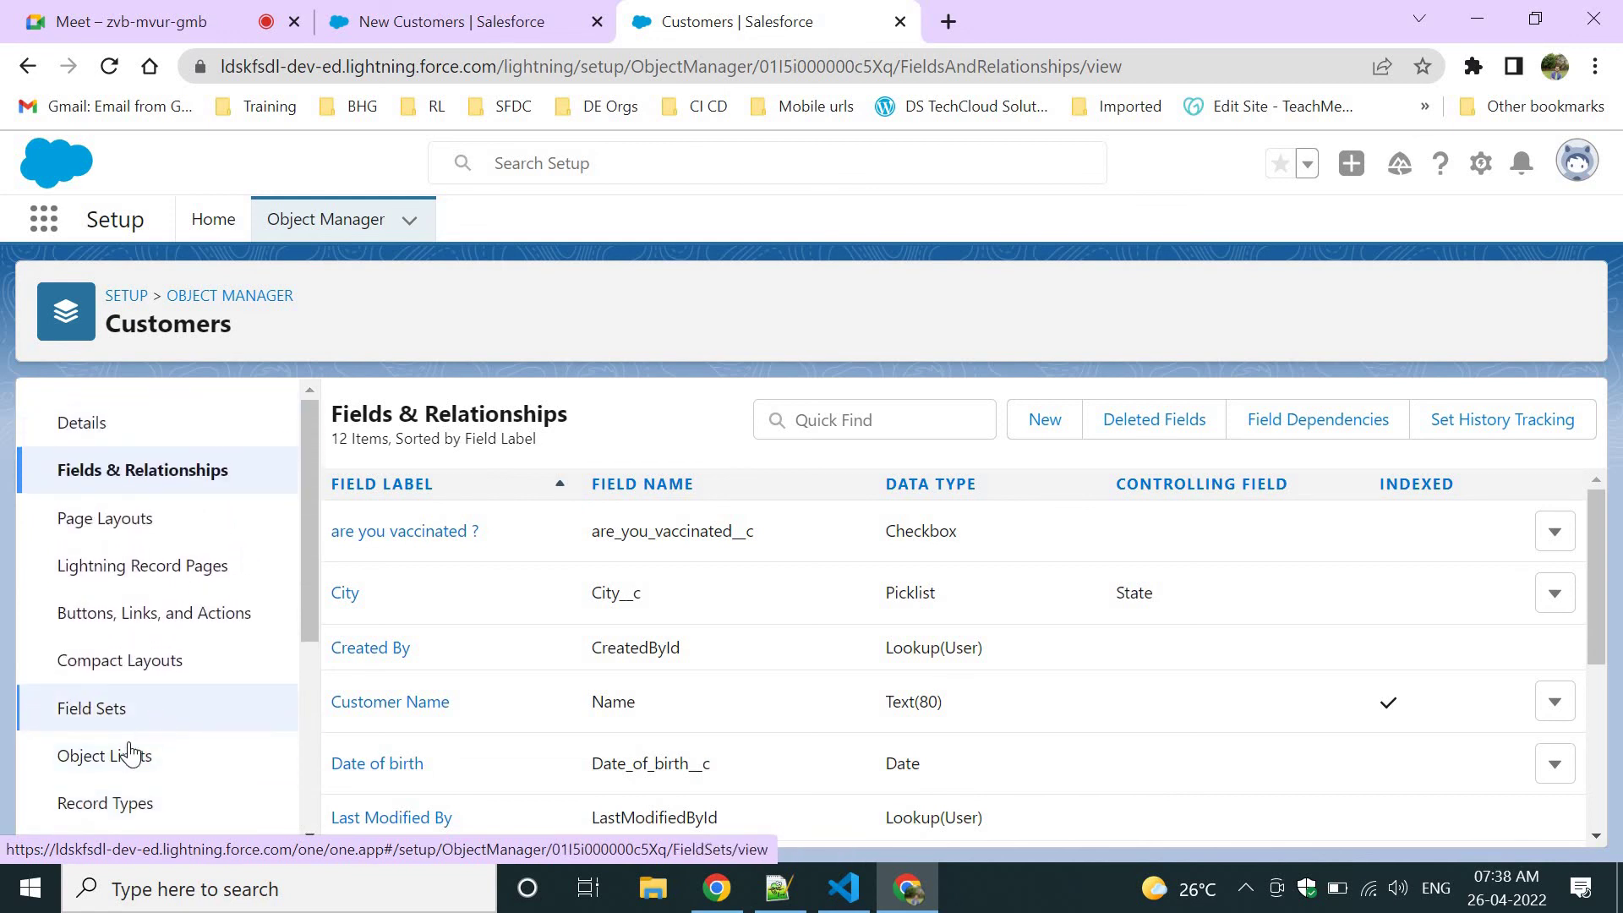
{"action": "left_click", "coordinate": [109, 758]}
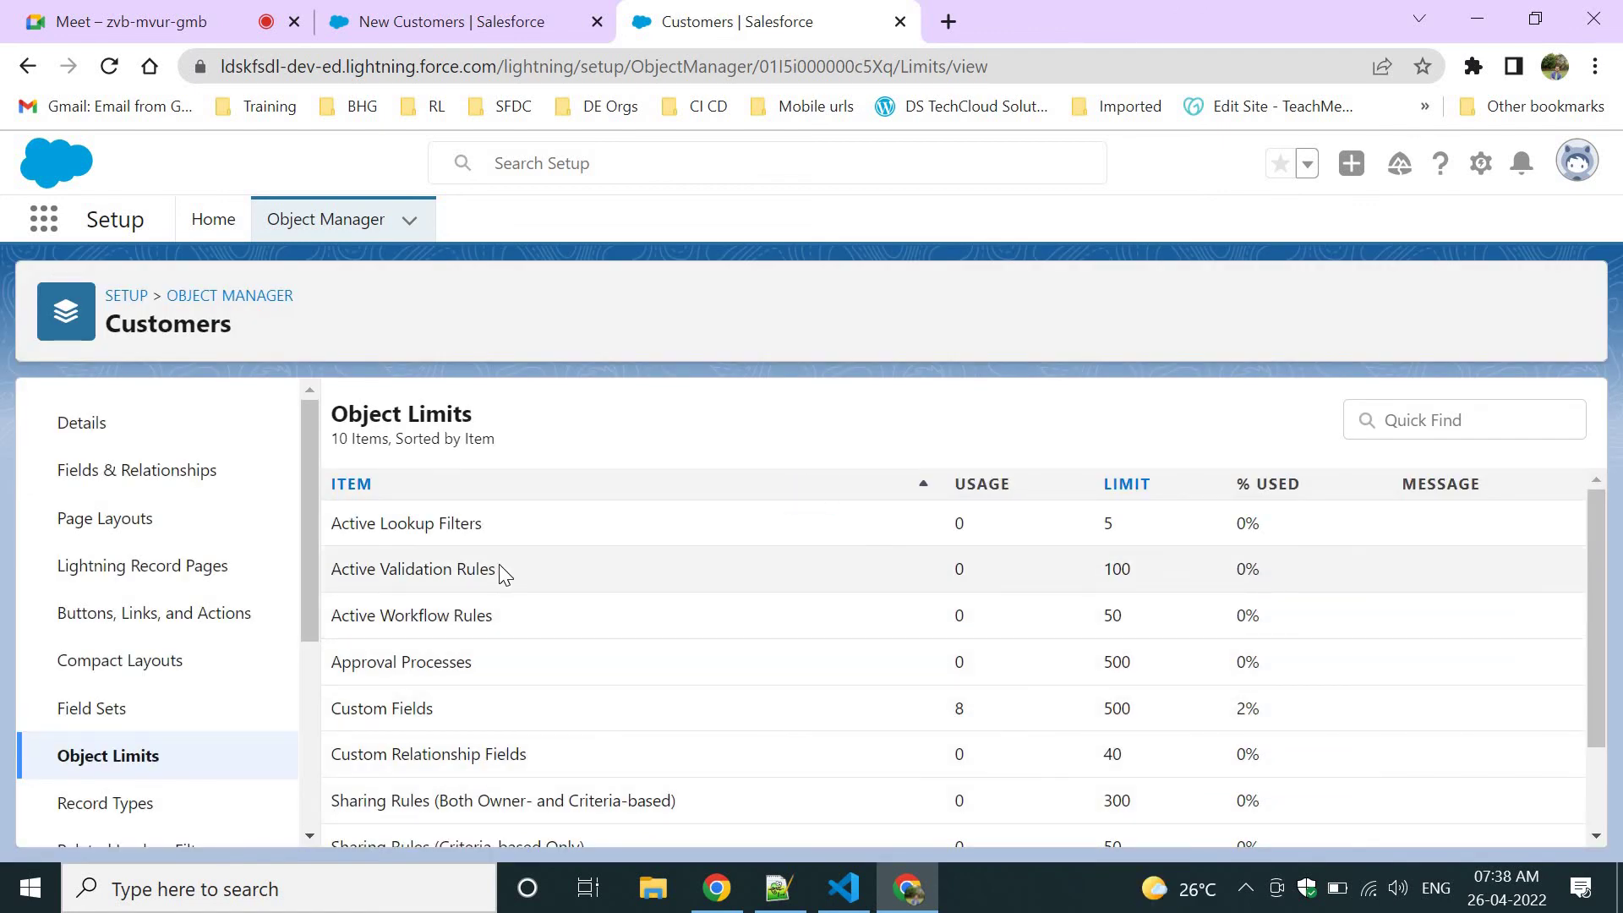
{"action": "left_click_drag", "start_coordinate": [499, 568], "coordinate": [326, 583]}
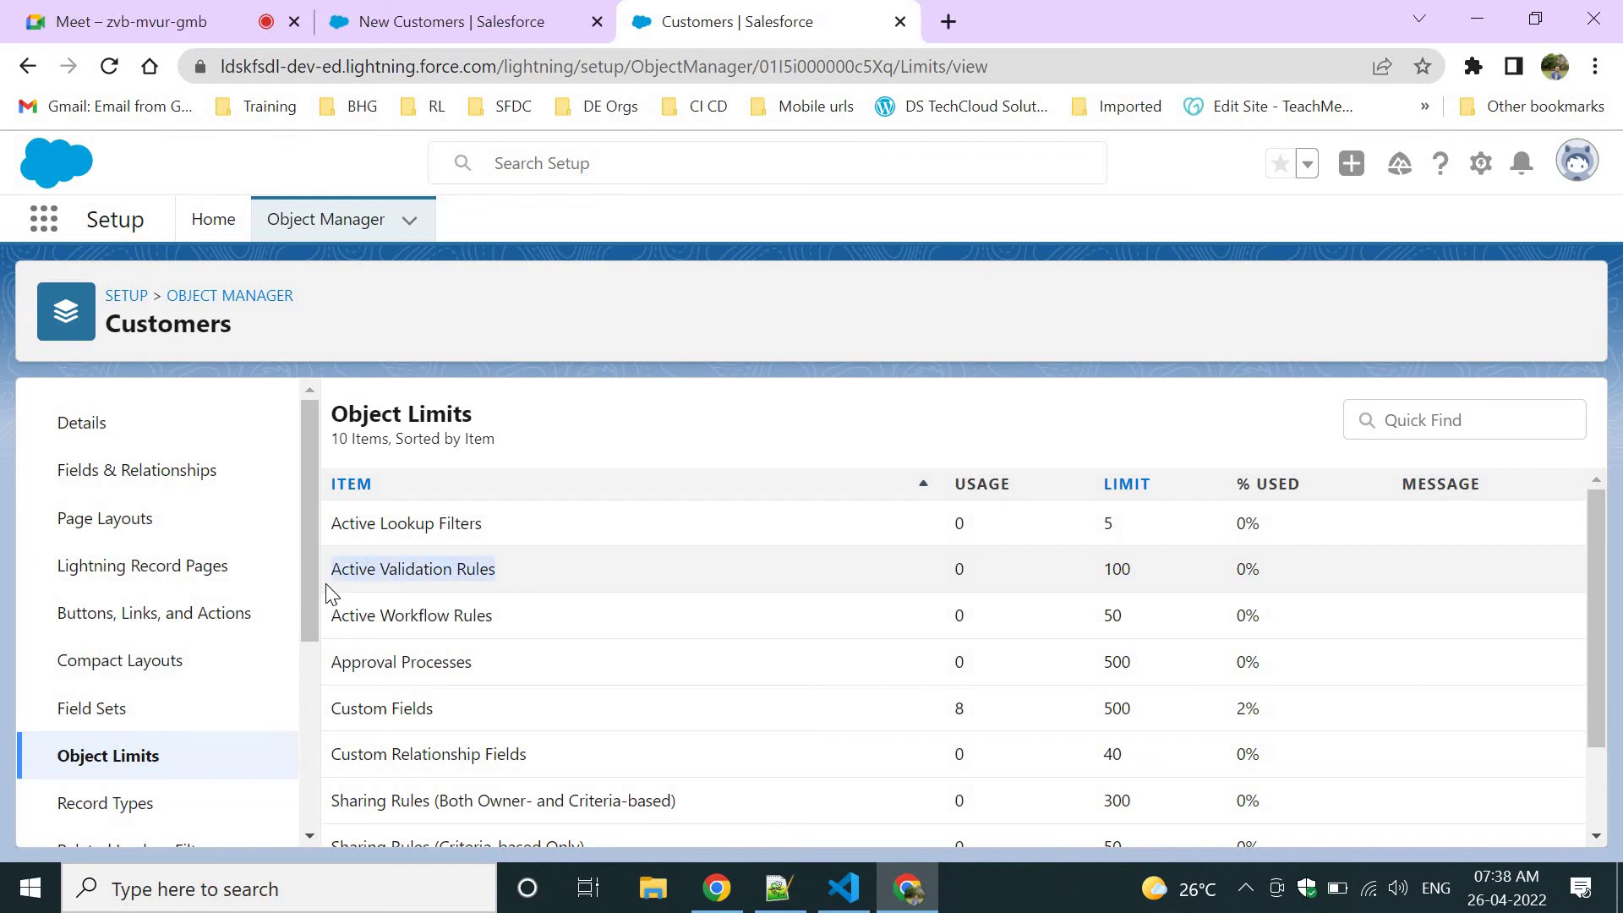
{"action": "scroll", "coordinate": [420, 660], "scroll_direction": "down", "scroll_amount": 2}
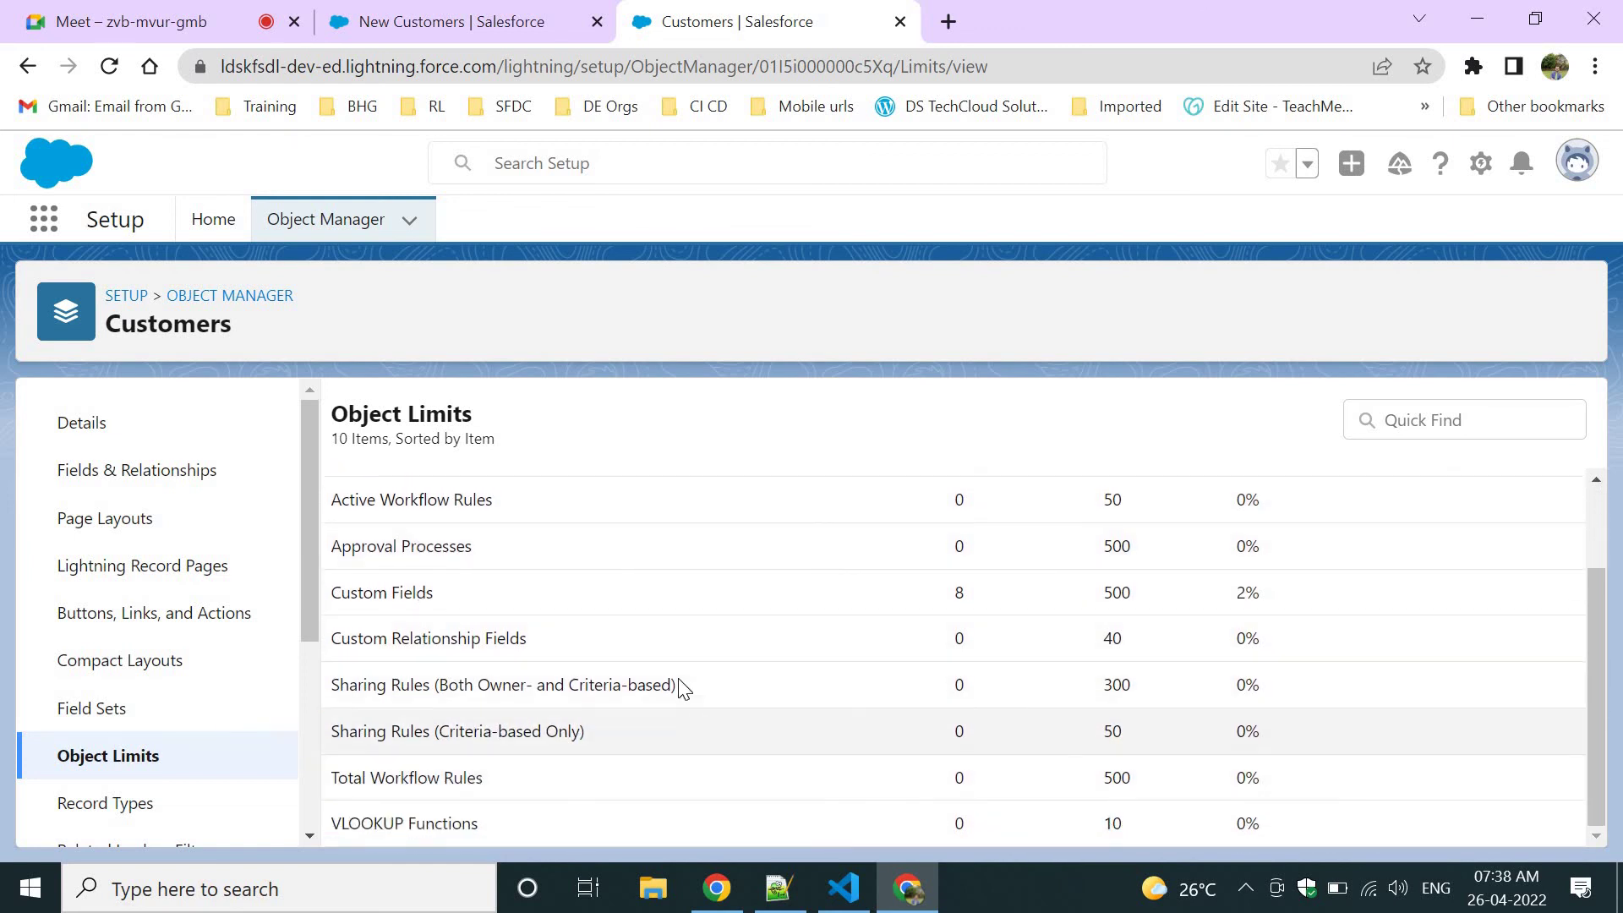
{"action": "scroll", "coordinate": [683, 689], "scroll_direction": "up", "scroll_amount": 2}
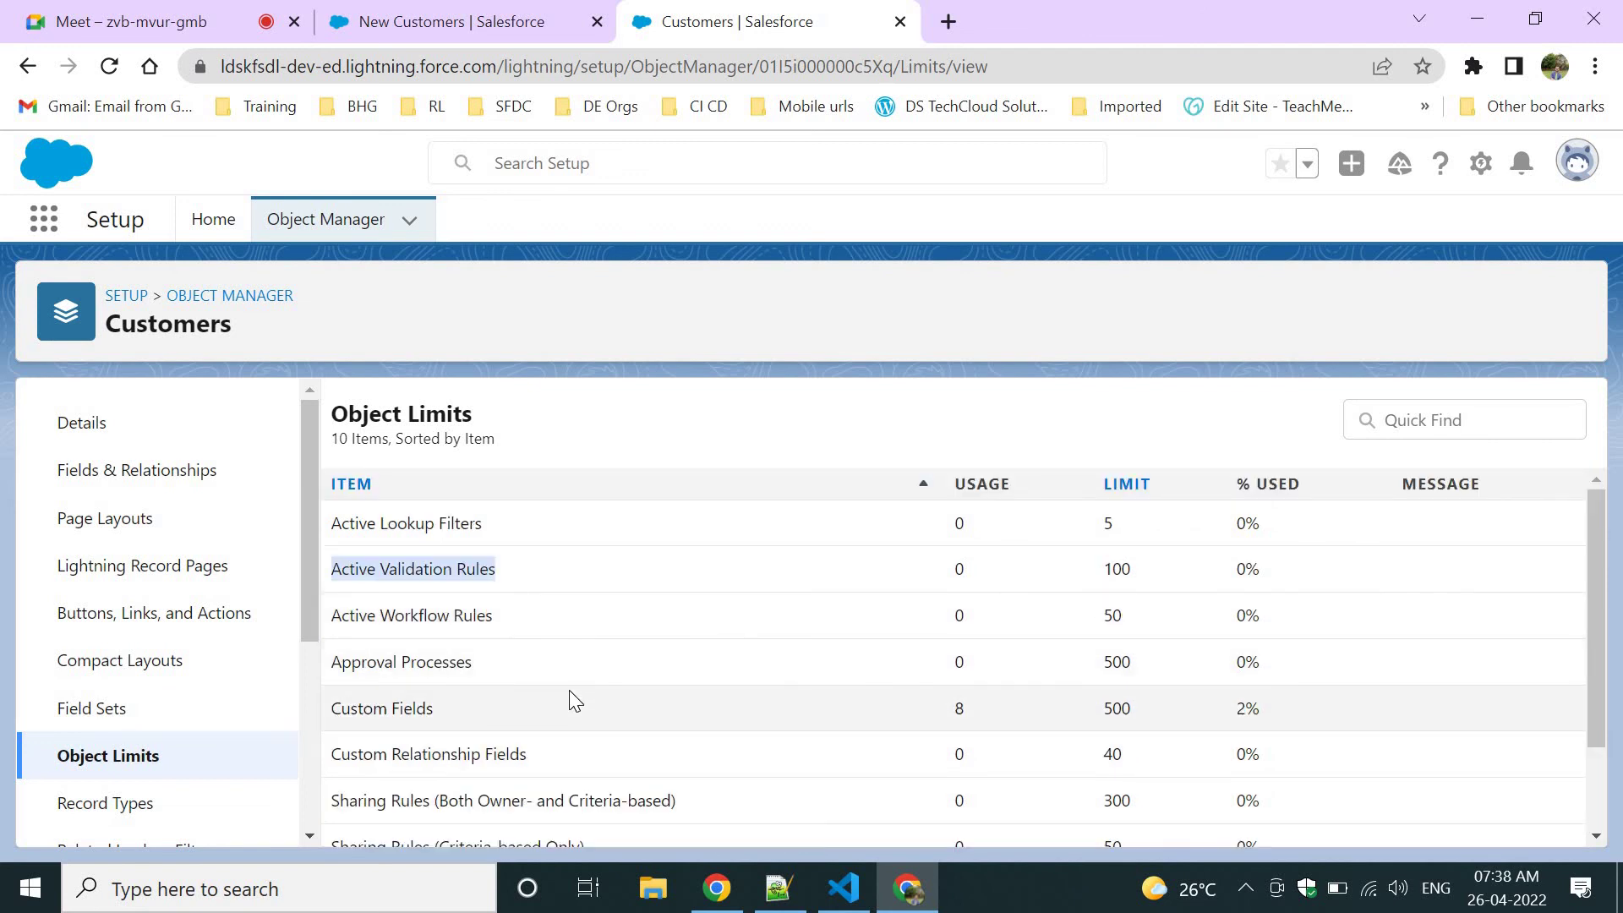
{"action": "scroll", "coordinate": [575, 700], "scroll_direction": "down", "scroll_amount": 1}
{"action": "scroll", "coordinate": [575, 700], "scroll_direction": "down", "scroll_amount": 3}
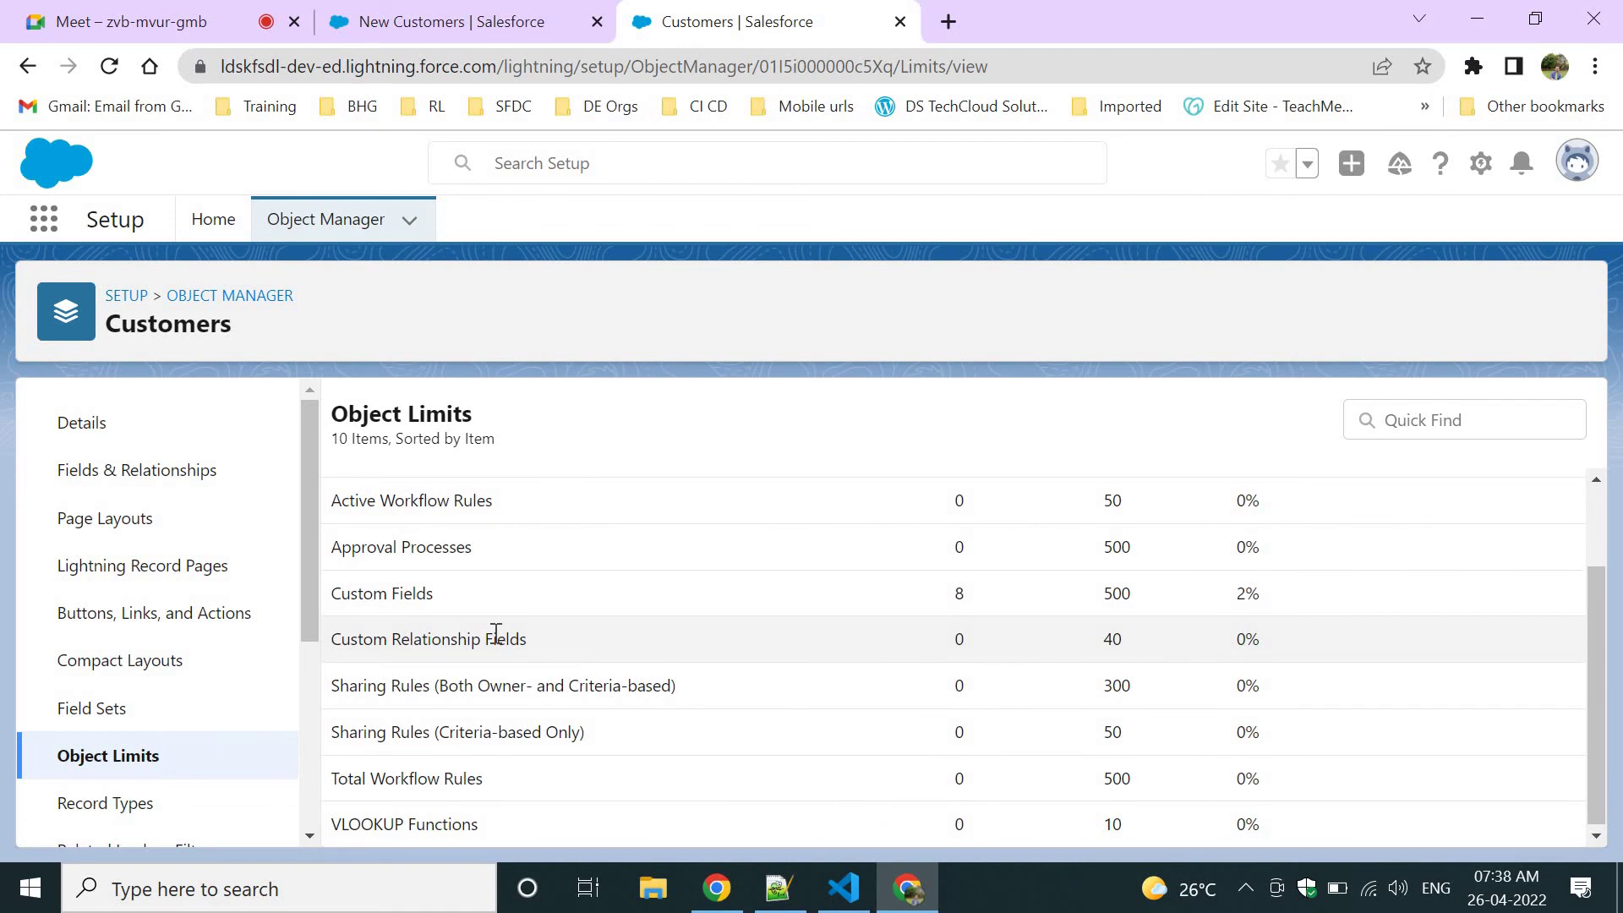
Highlight the Custom Fields limit of 500 and Custom Relationship Fields limit of 40.
{"action": "left_click_drag", "start_coordinate": [432, 592], "coordinate": [356, 585]}
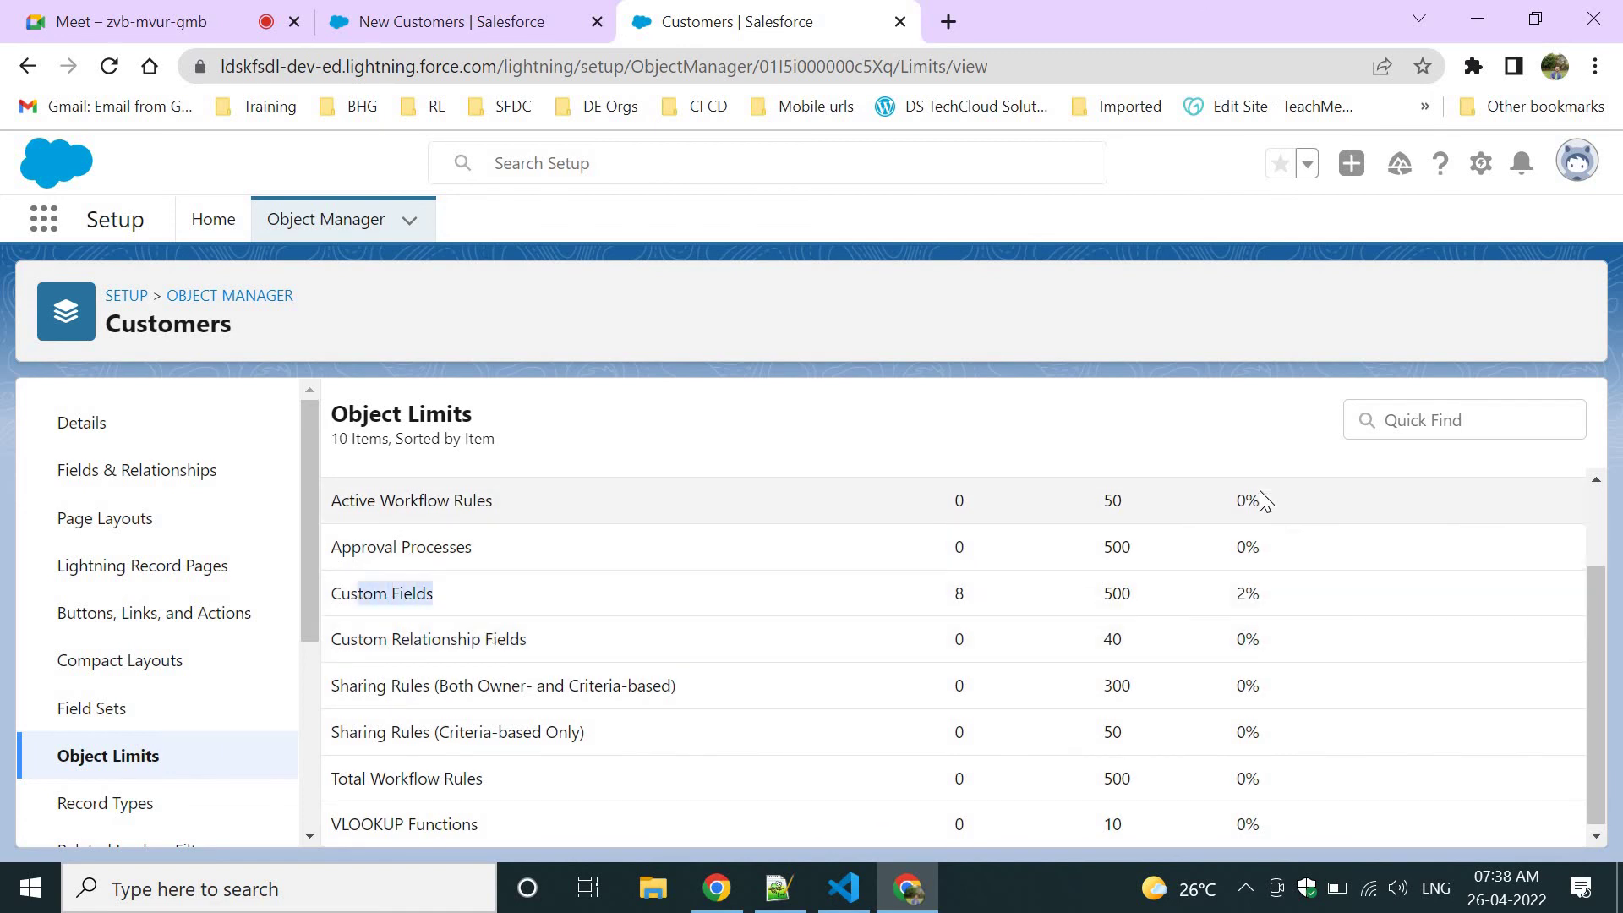
{"action": "left_click_drag", "start_coordinate": [1098, 591], "coordinate": [1175, 597]}
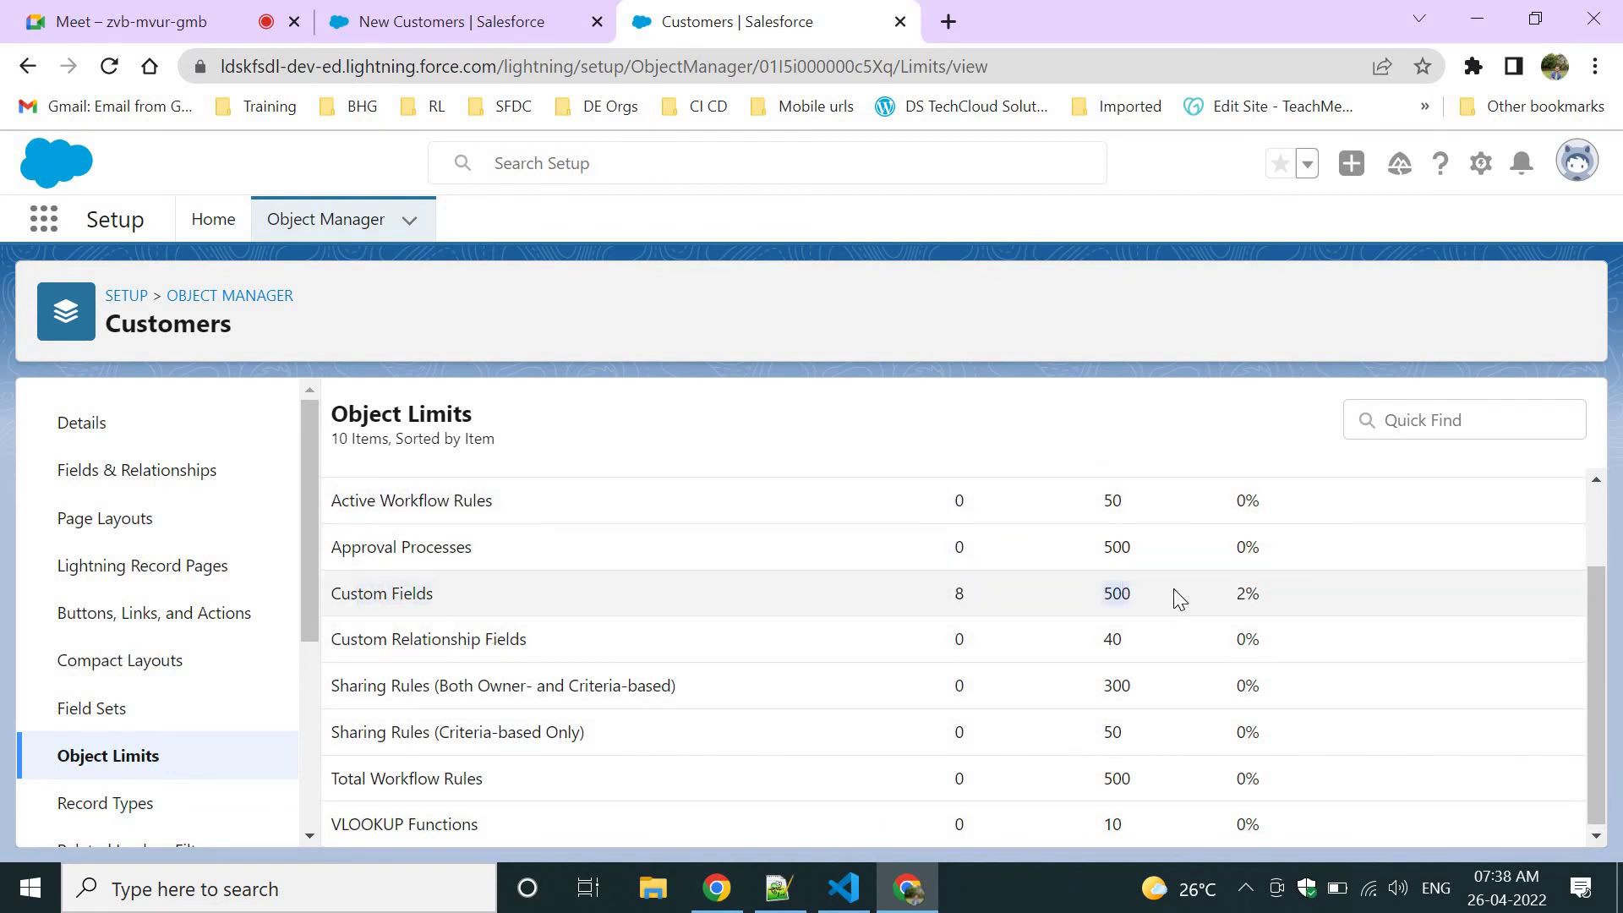
{"action": "left_click", "coordinate": [931, 583]}
{"action": "left_click_drag", "start_coordinate": [560, 640], "coordinate": [366, 639]}
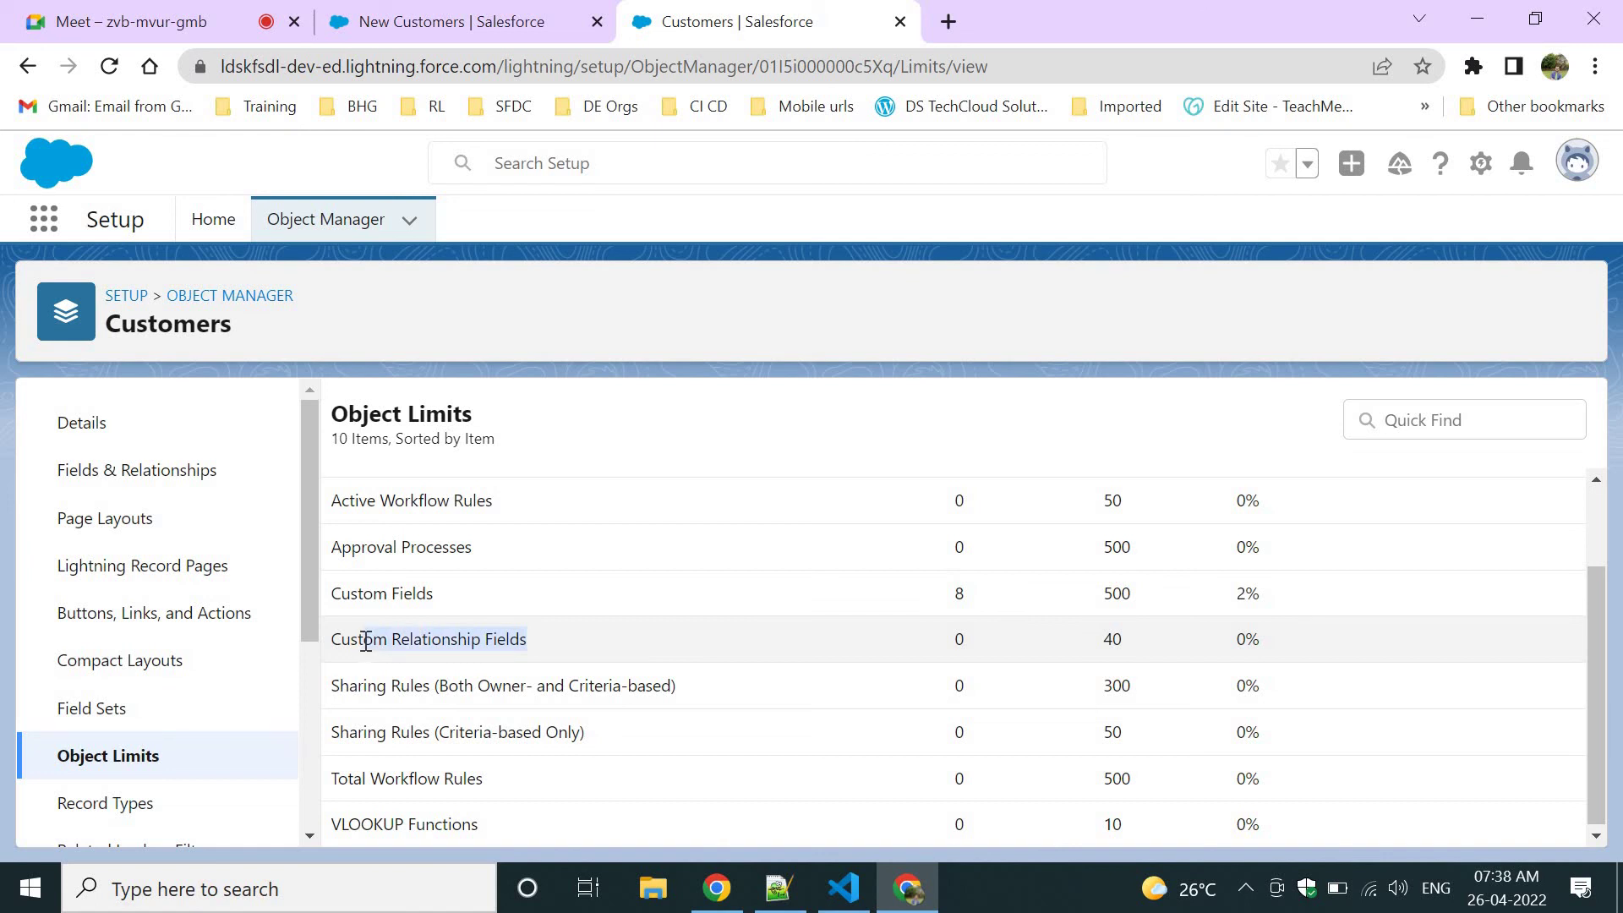
{"action": "left_click", "coordinate": [1117, 634]}
{"action": "double_click", "coordinate": [1117, 634]}
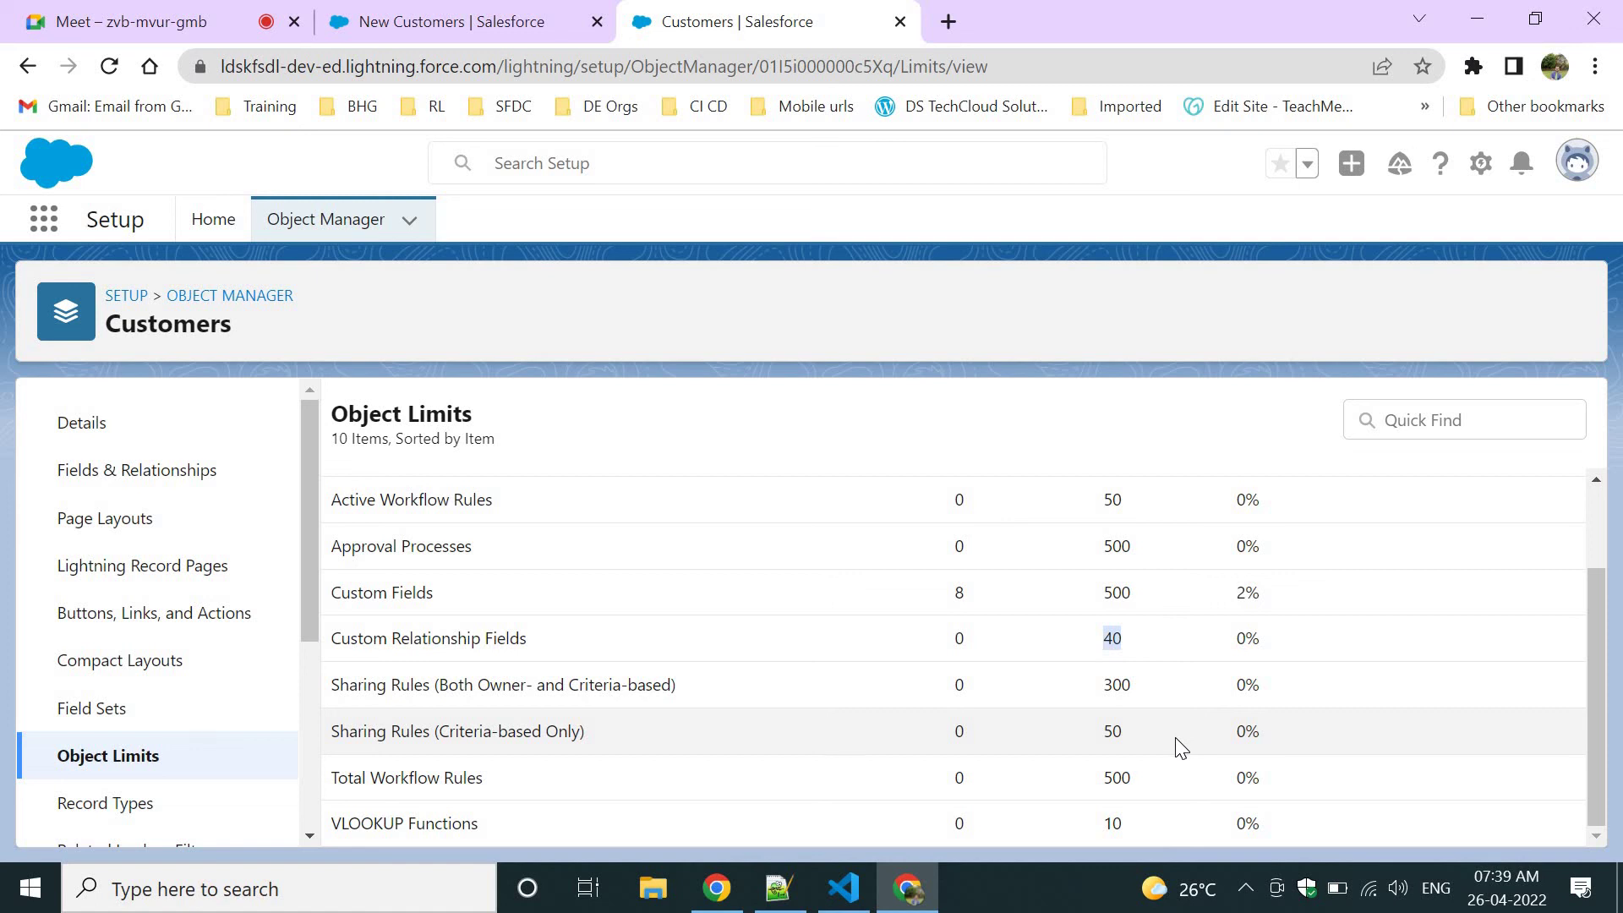
{"action": "scroll", "coordinate": [1181, 747], "scroll_direction": "up", "scroll_amount": 2}
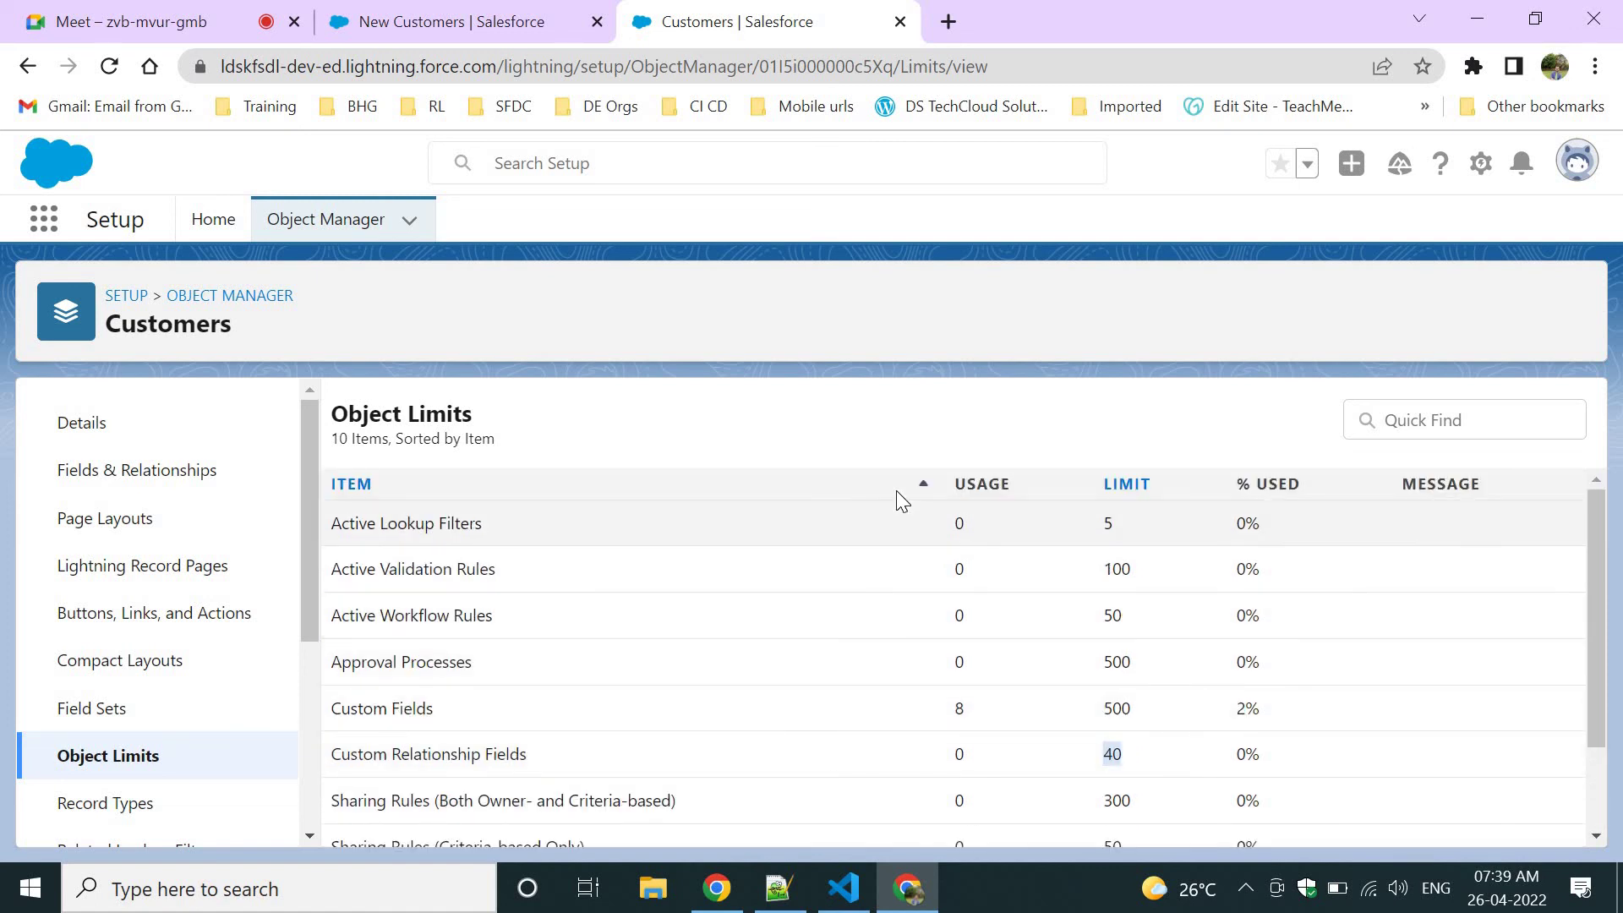
{"action": "left_click", "coordinate": [684, 601]}
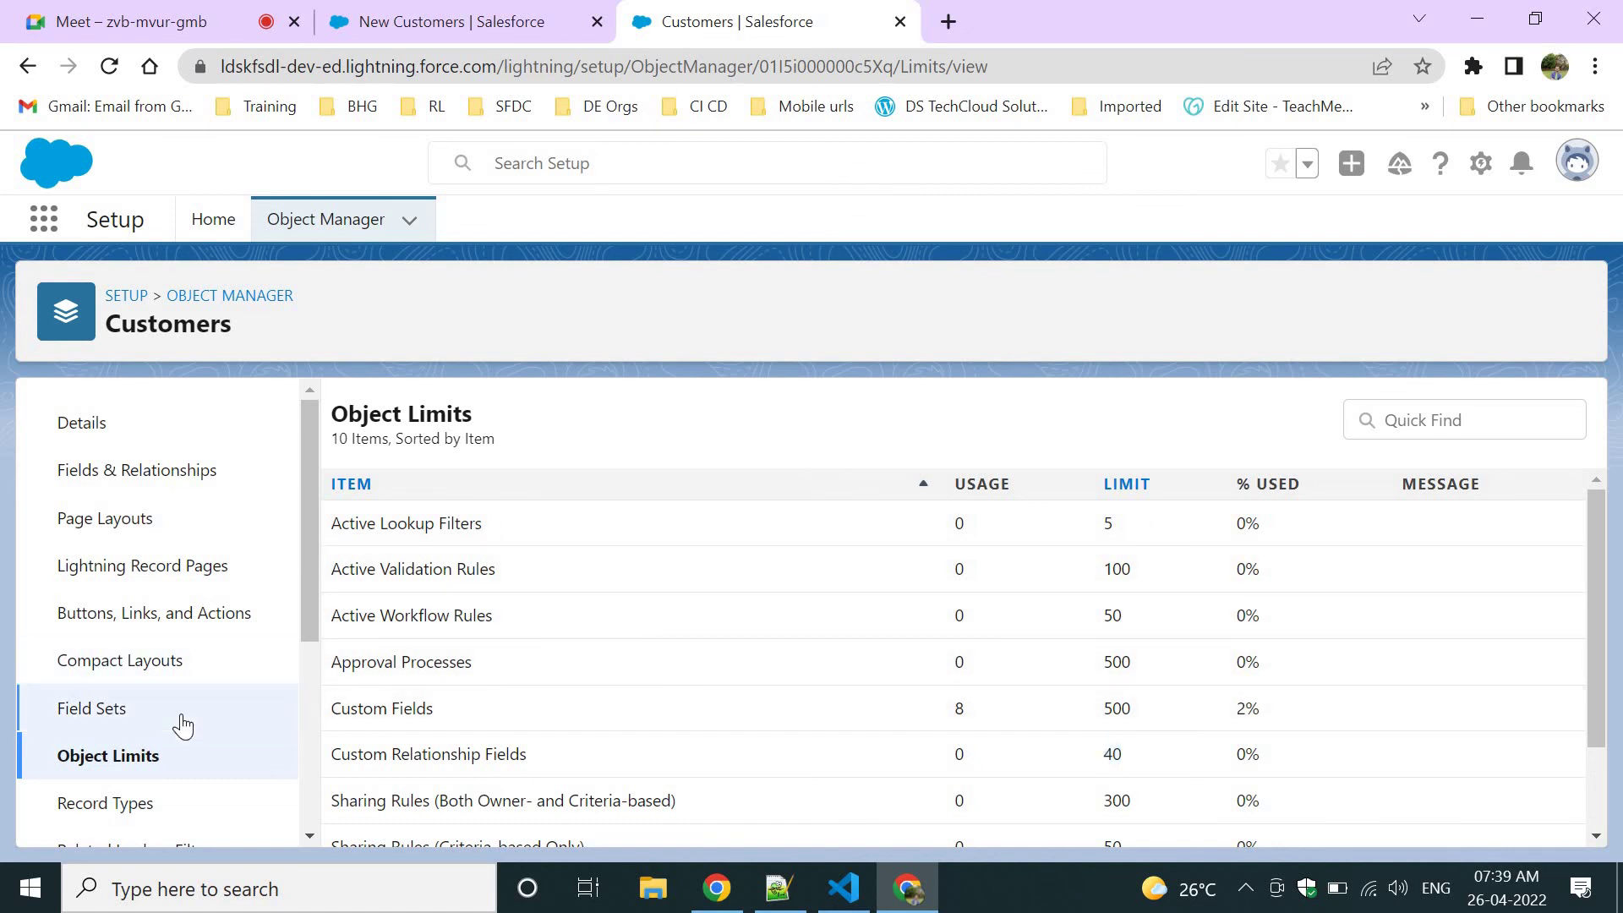
{"action": "scroll", "coordinate": [180, 724], "scroll_direction": "down", "scroll_amount": 3}
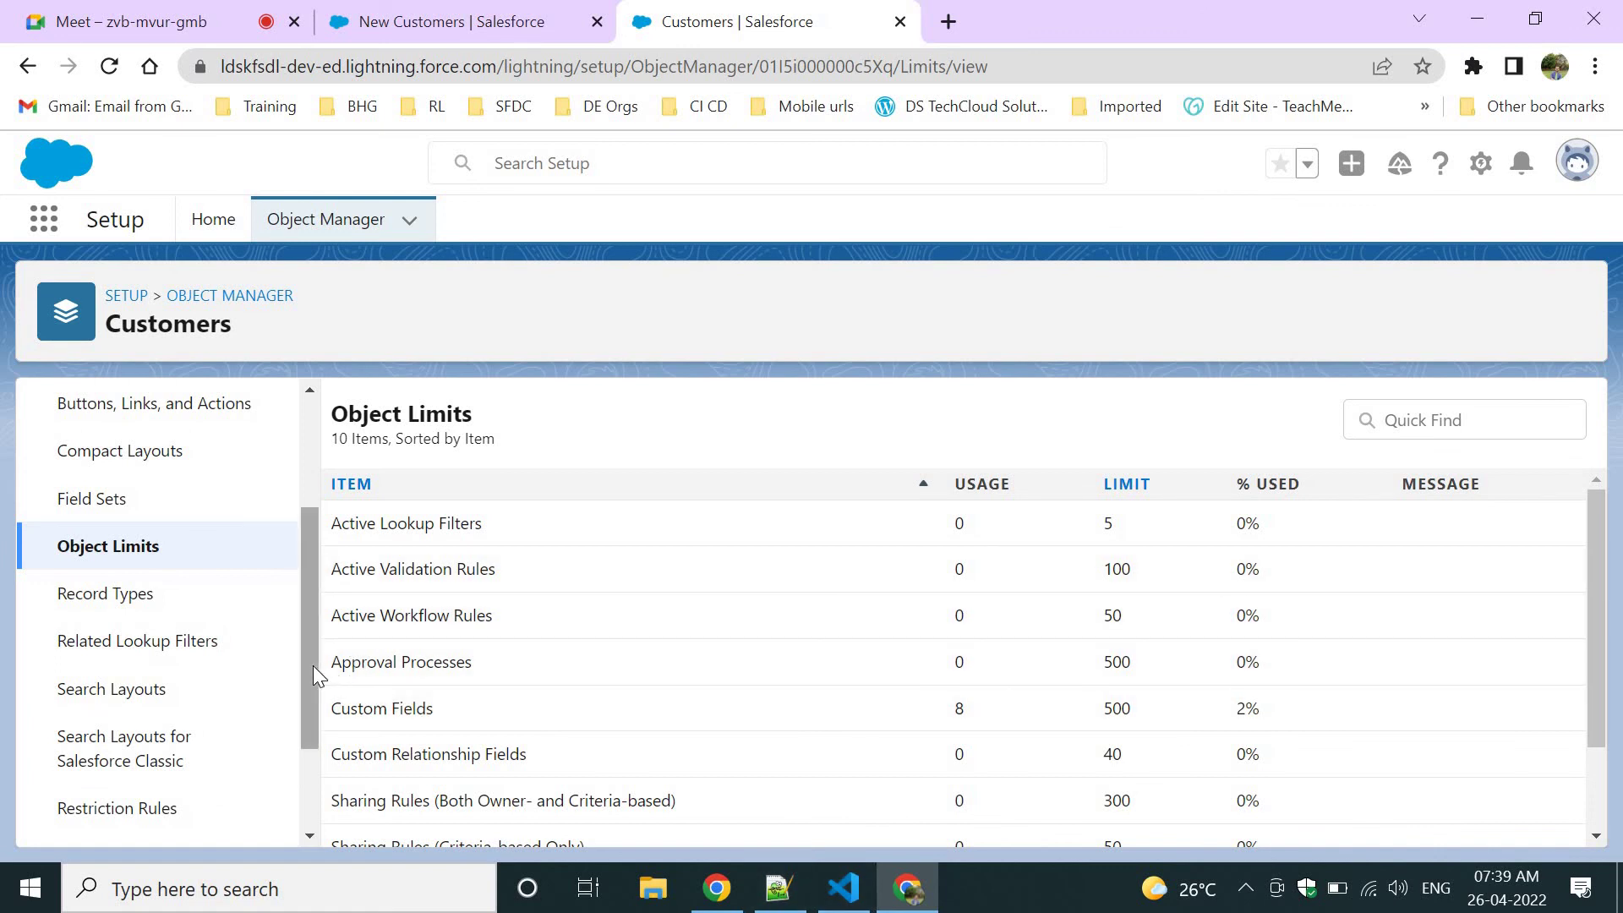
{"action": "left_click_drag", "start_coordinate": [313, 666], "coordinate": [316, 545]}
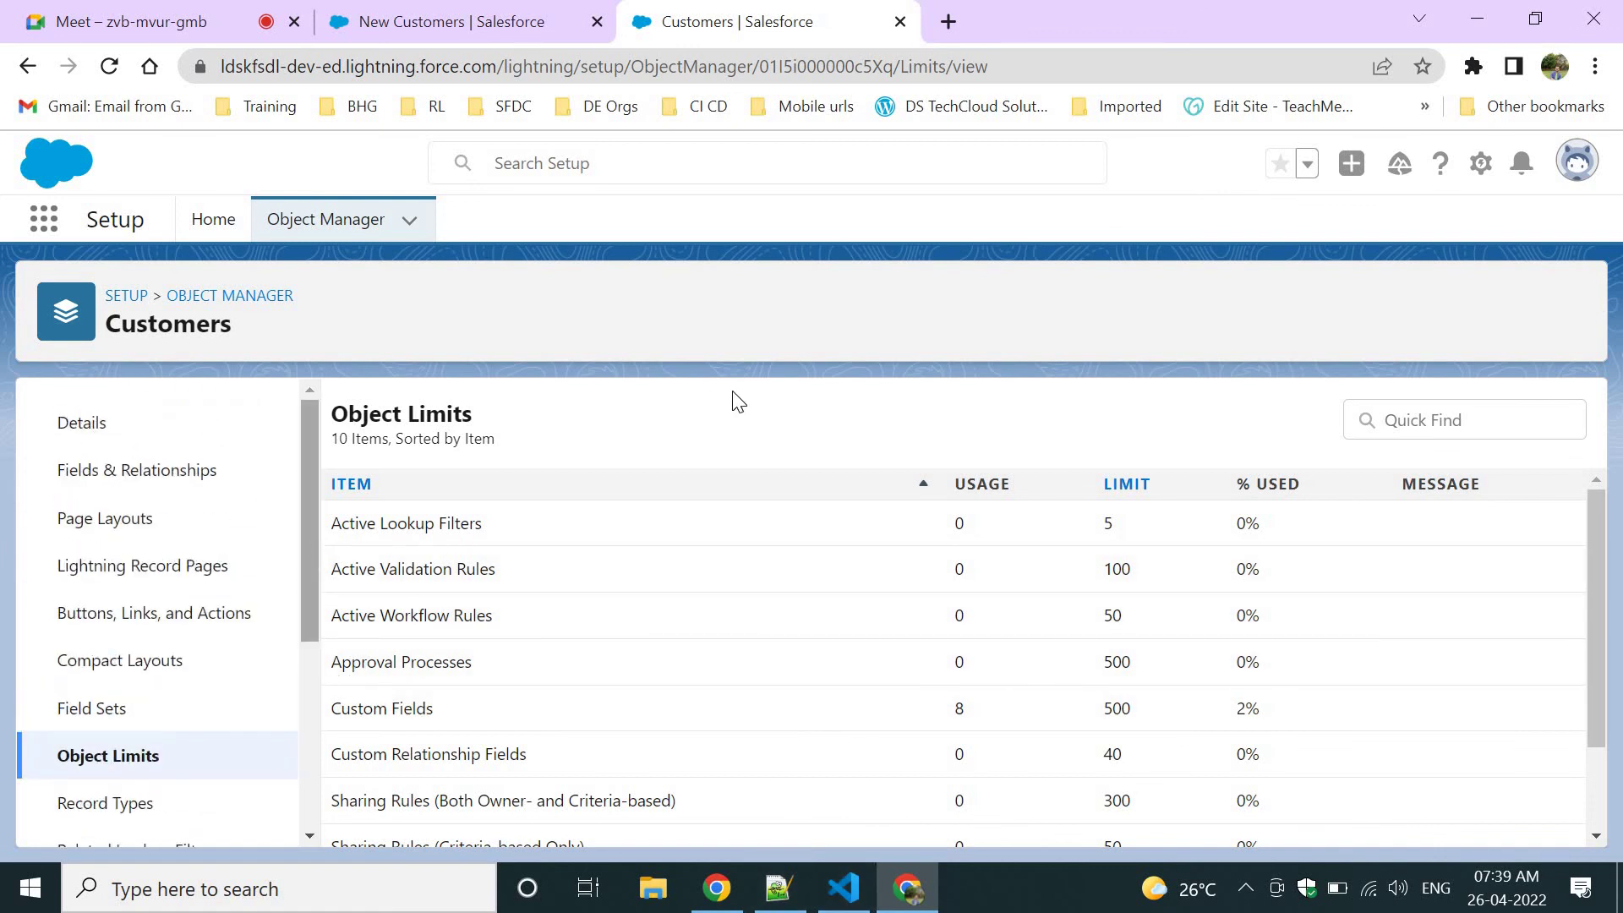
{"action": "left_click", "coordinate": [425, 17]}
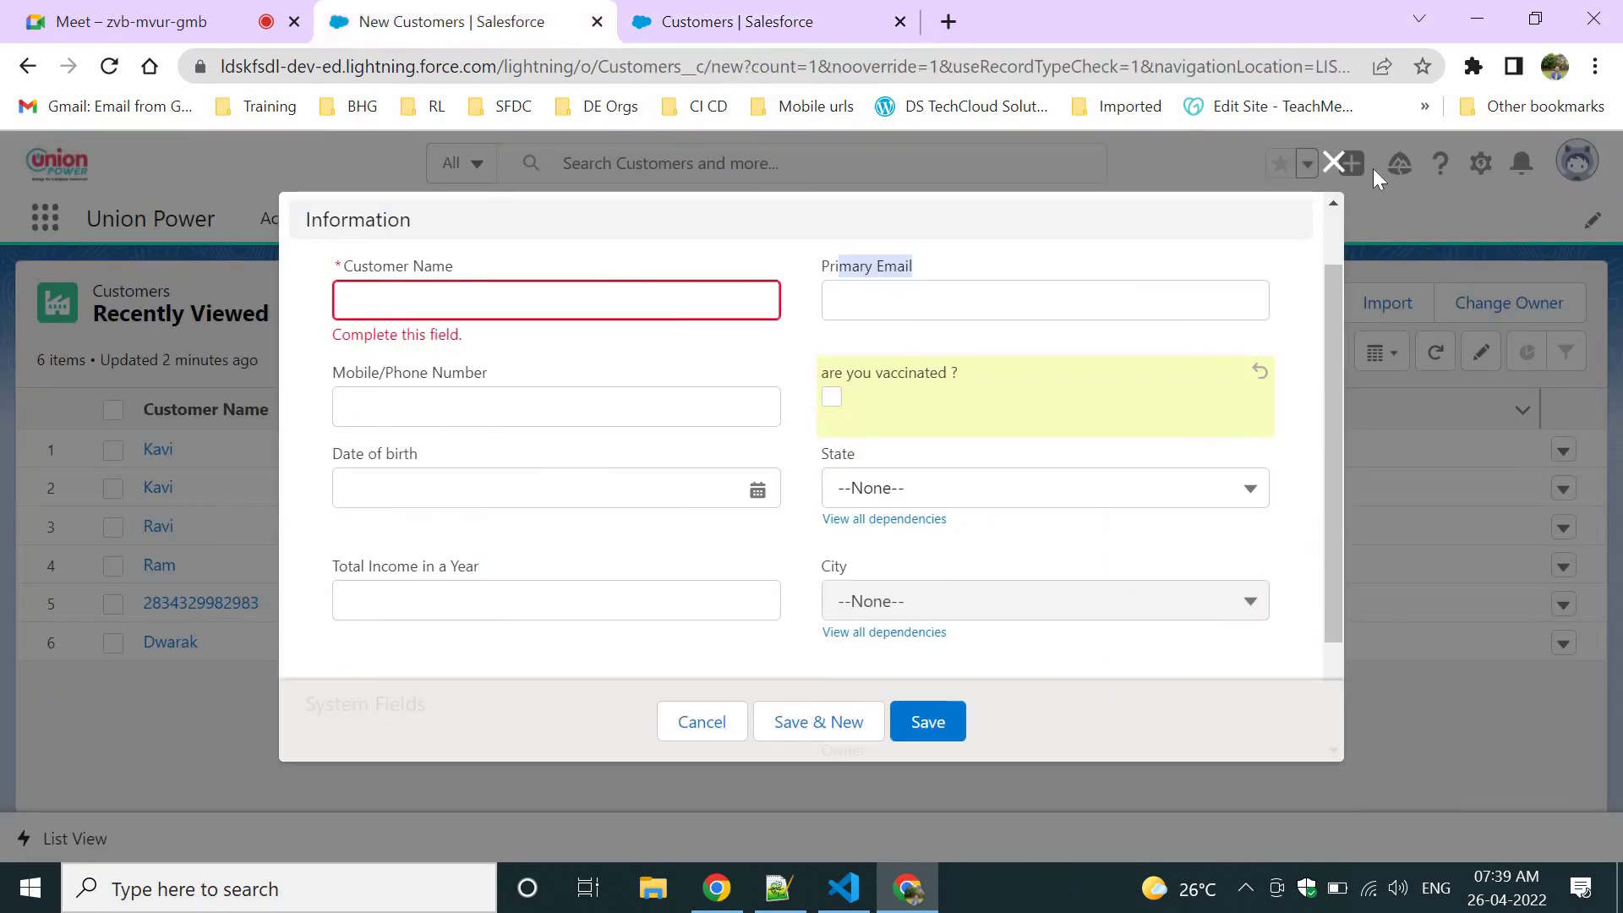
Discard the new customer, open the first Bangalore Customers record, and return to setup.
{"action": "left_click", "coordinate": [1333, 162]}
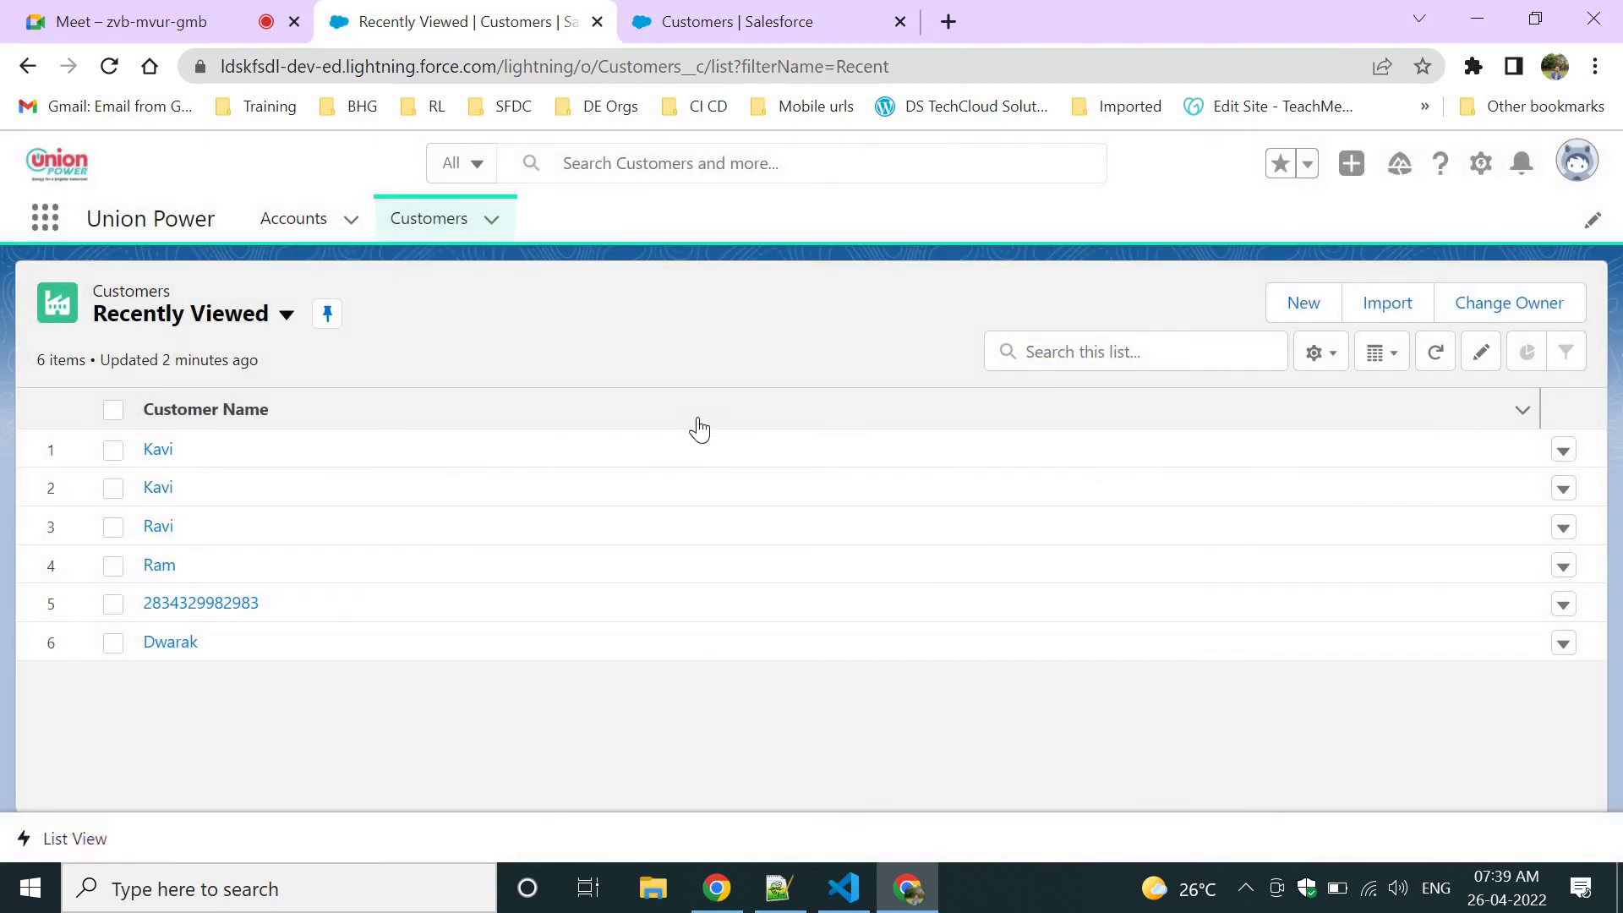
{"action": "left_click", "coordinate": [209, 320]}
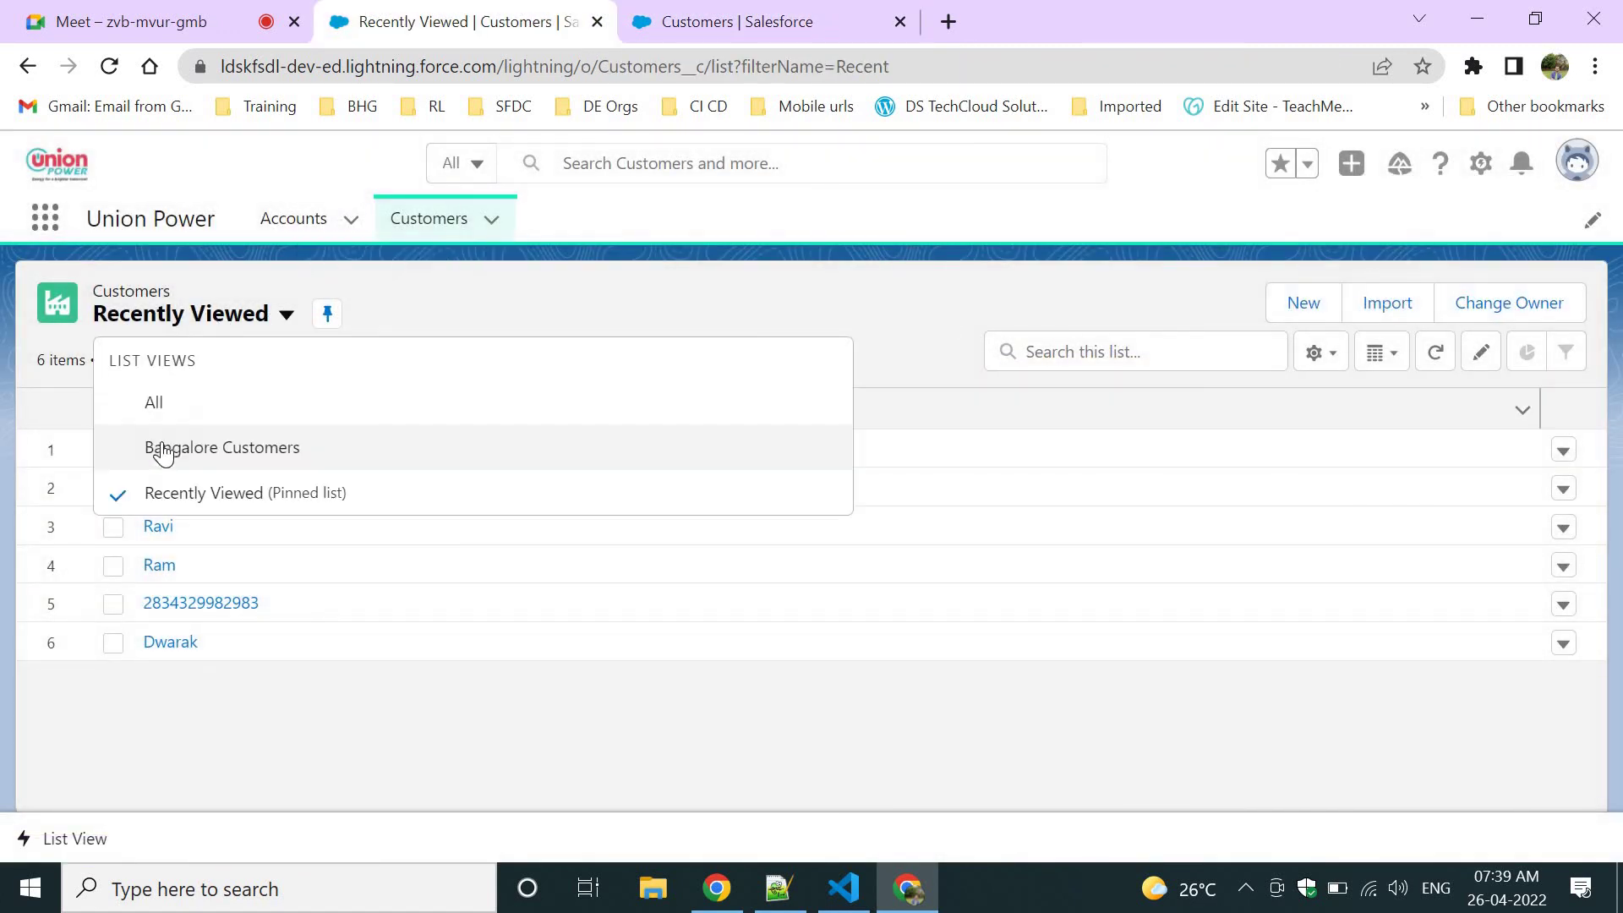
{"action": "left_click", "coordinate": [163, 450]}
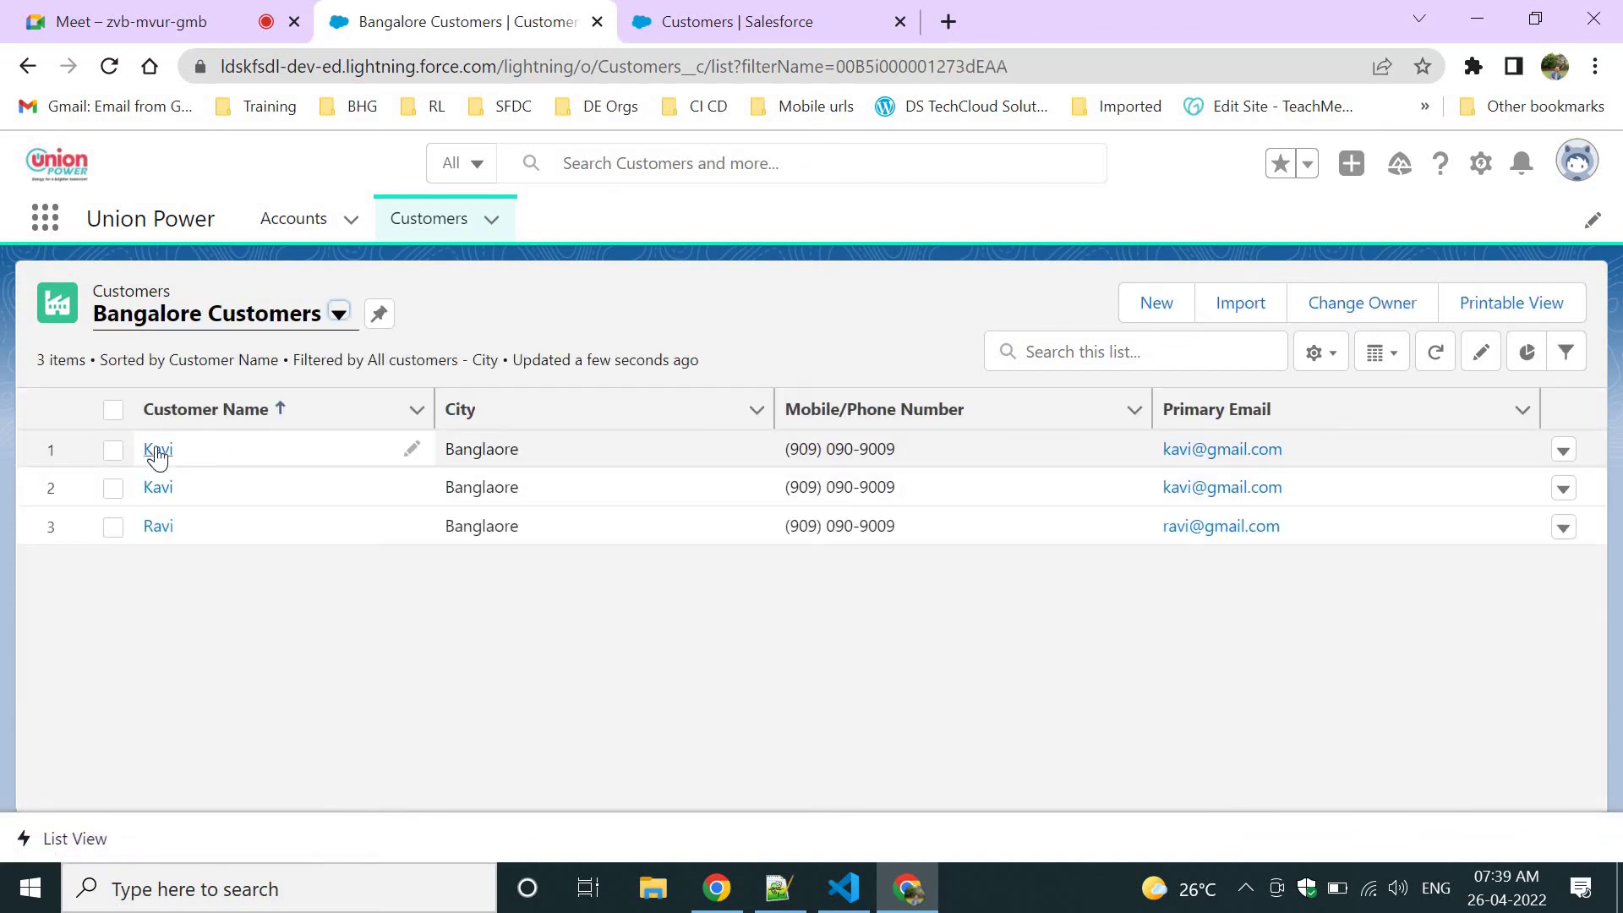
{"action": "left_click", "coordinate": [158, 451]}
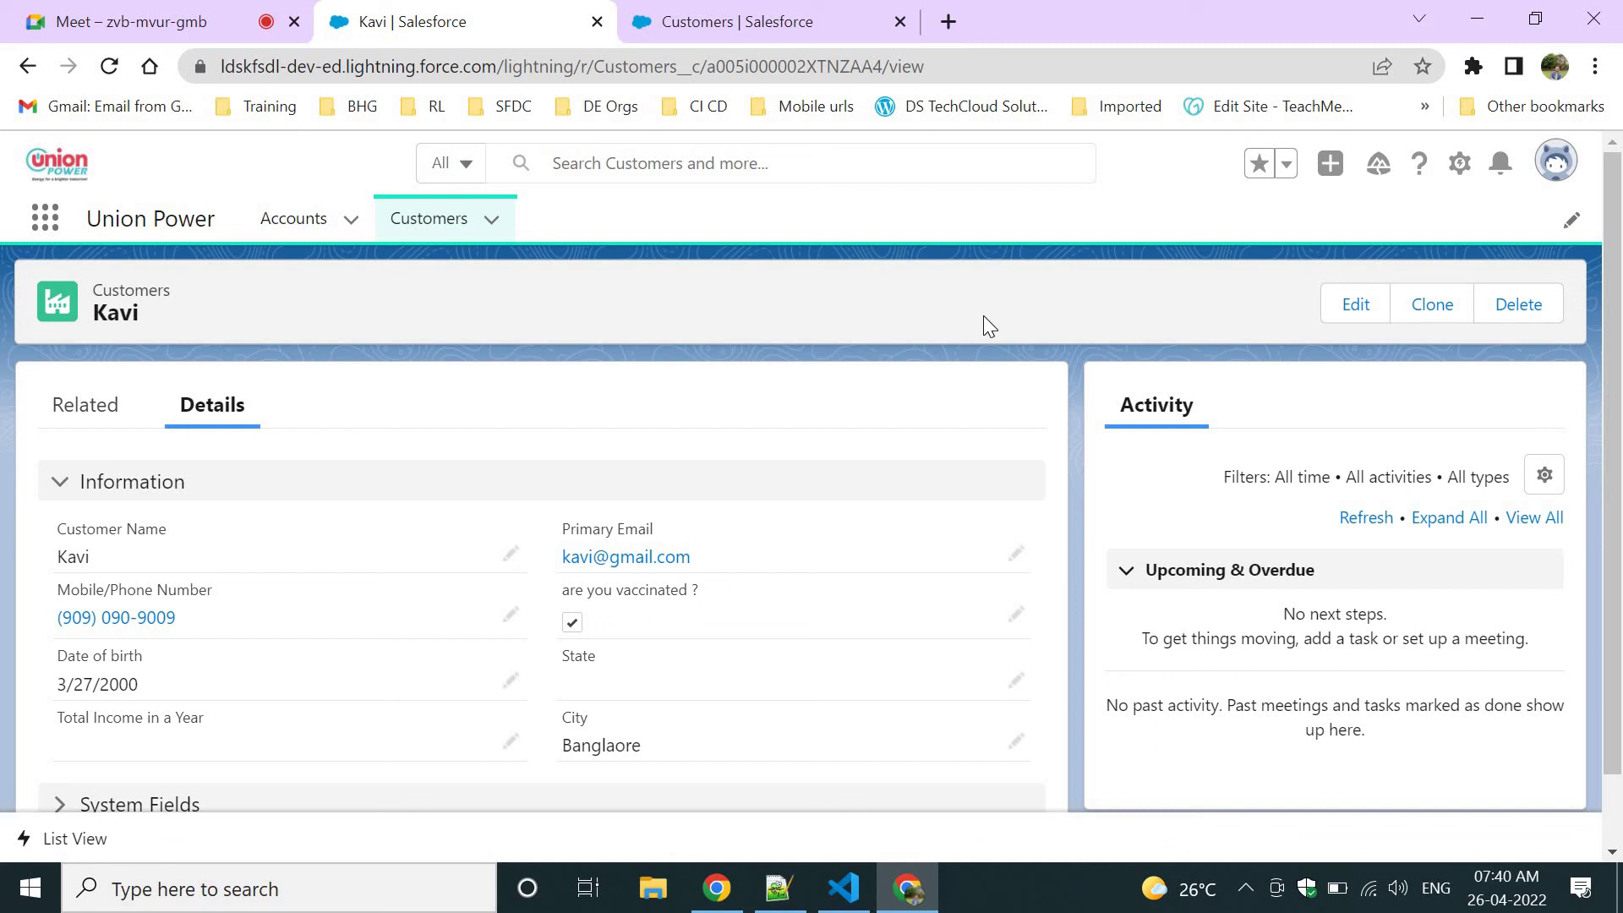
{"action": "left_click", "coordinate": [660, 19]}
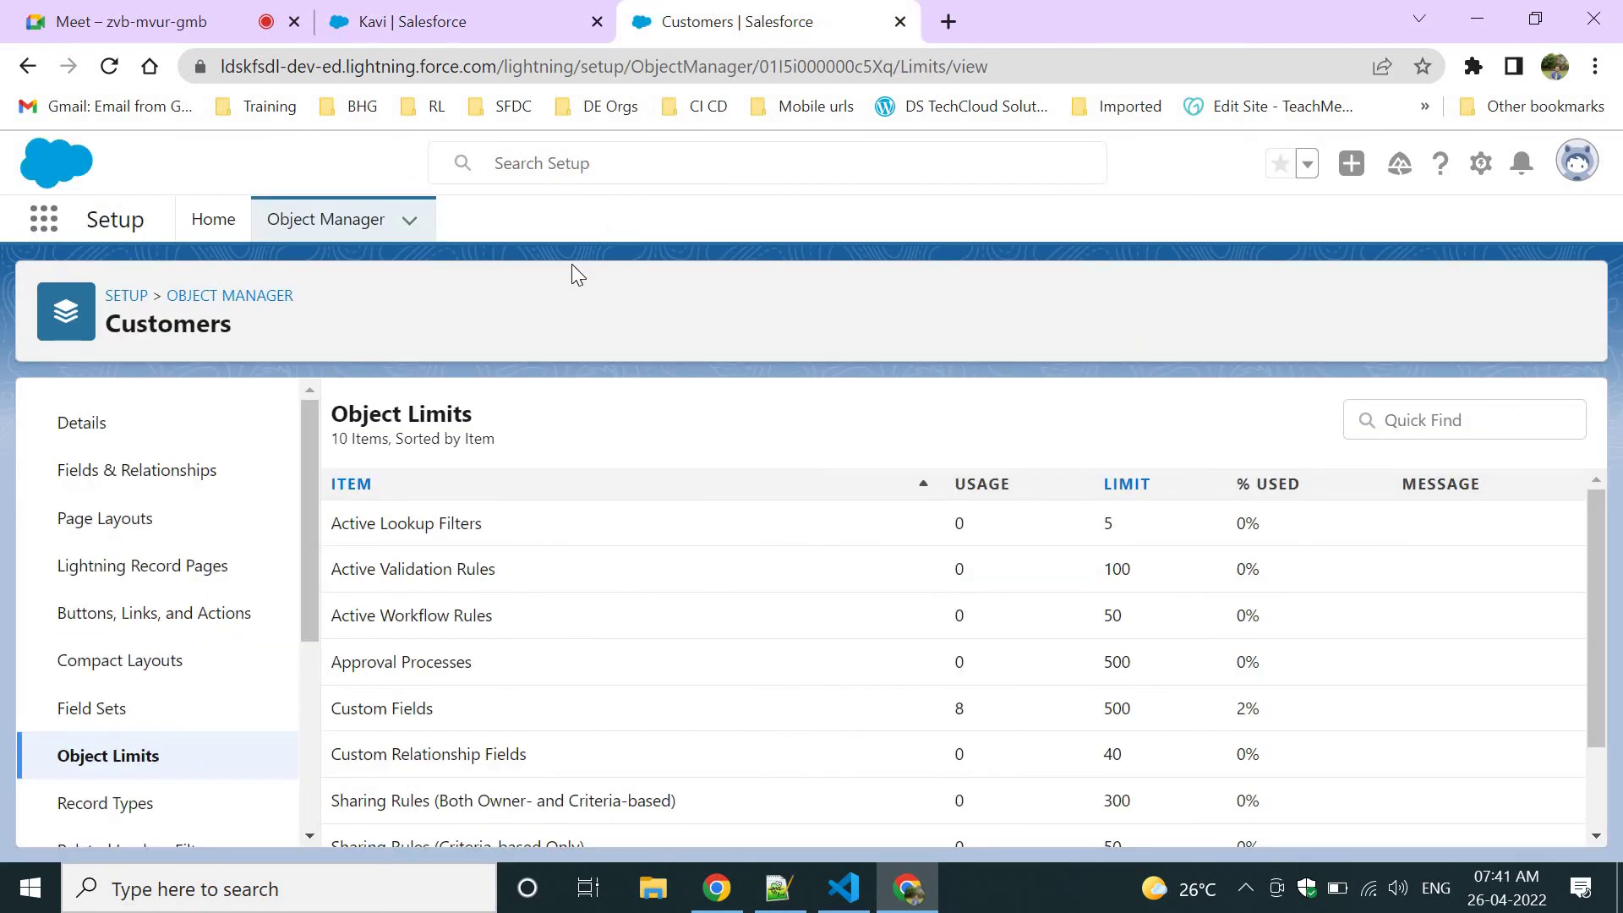
Start a New Action from the Customers object's Buttons, Links, and Actions.
{"action": "left_click", "coordinate": [92, 623]}
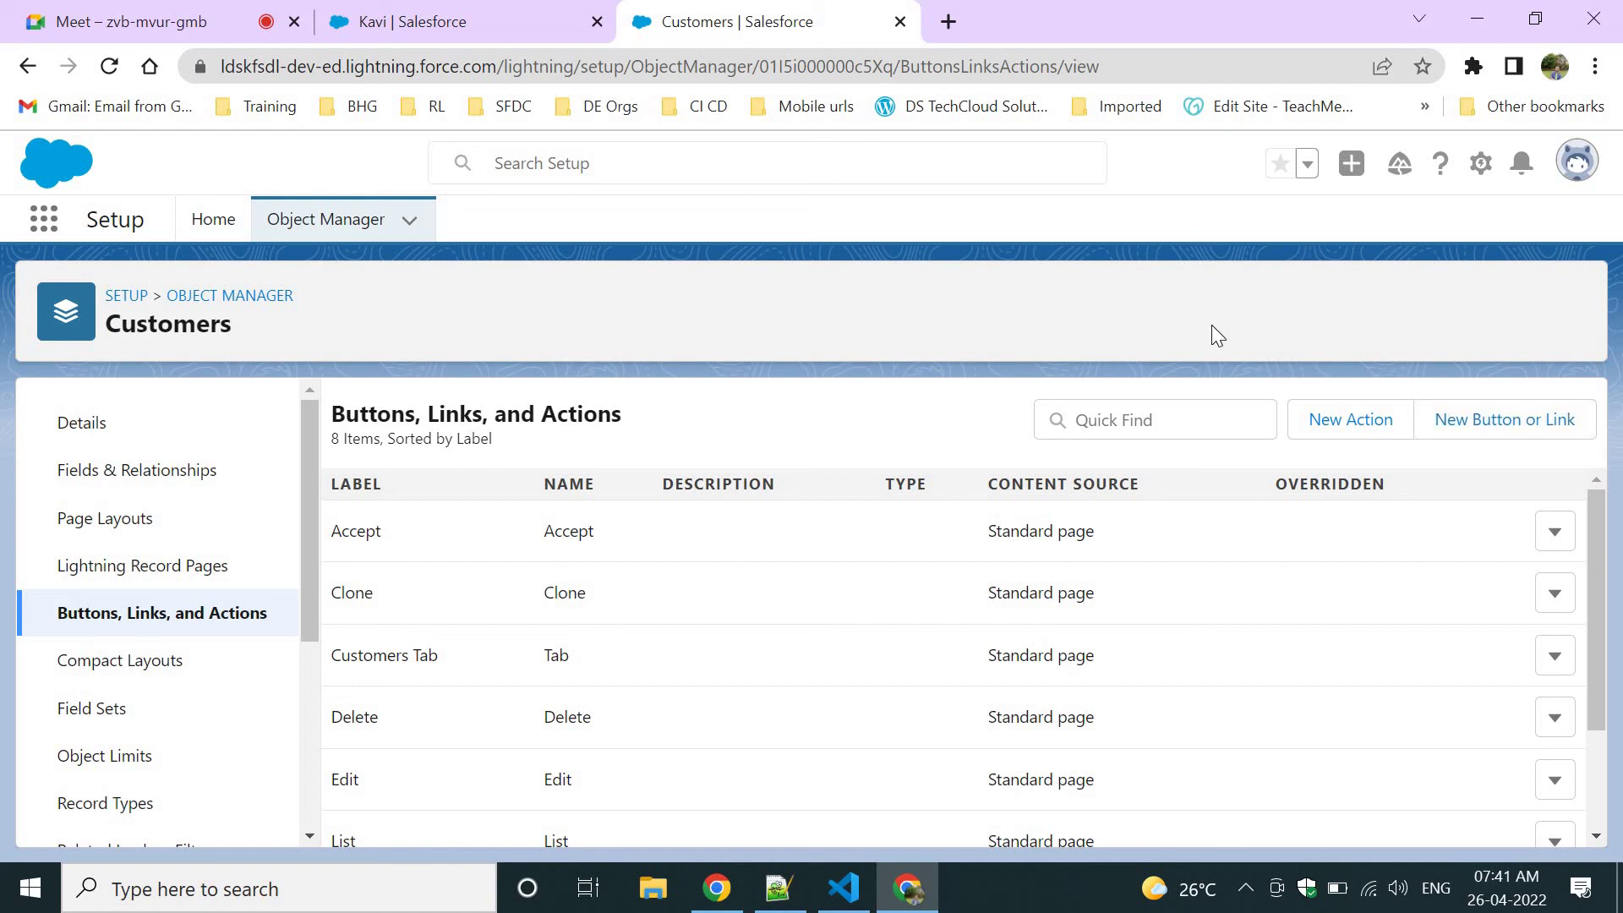
{"action": "left_click", "coordinate": [1311, 422]}
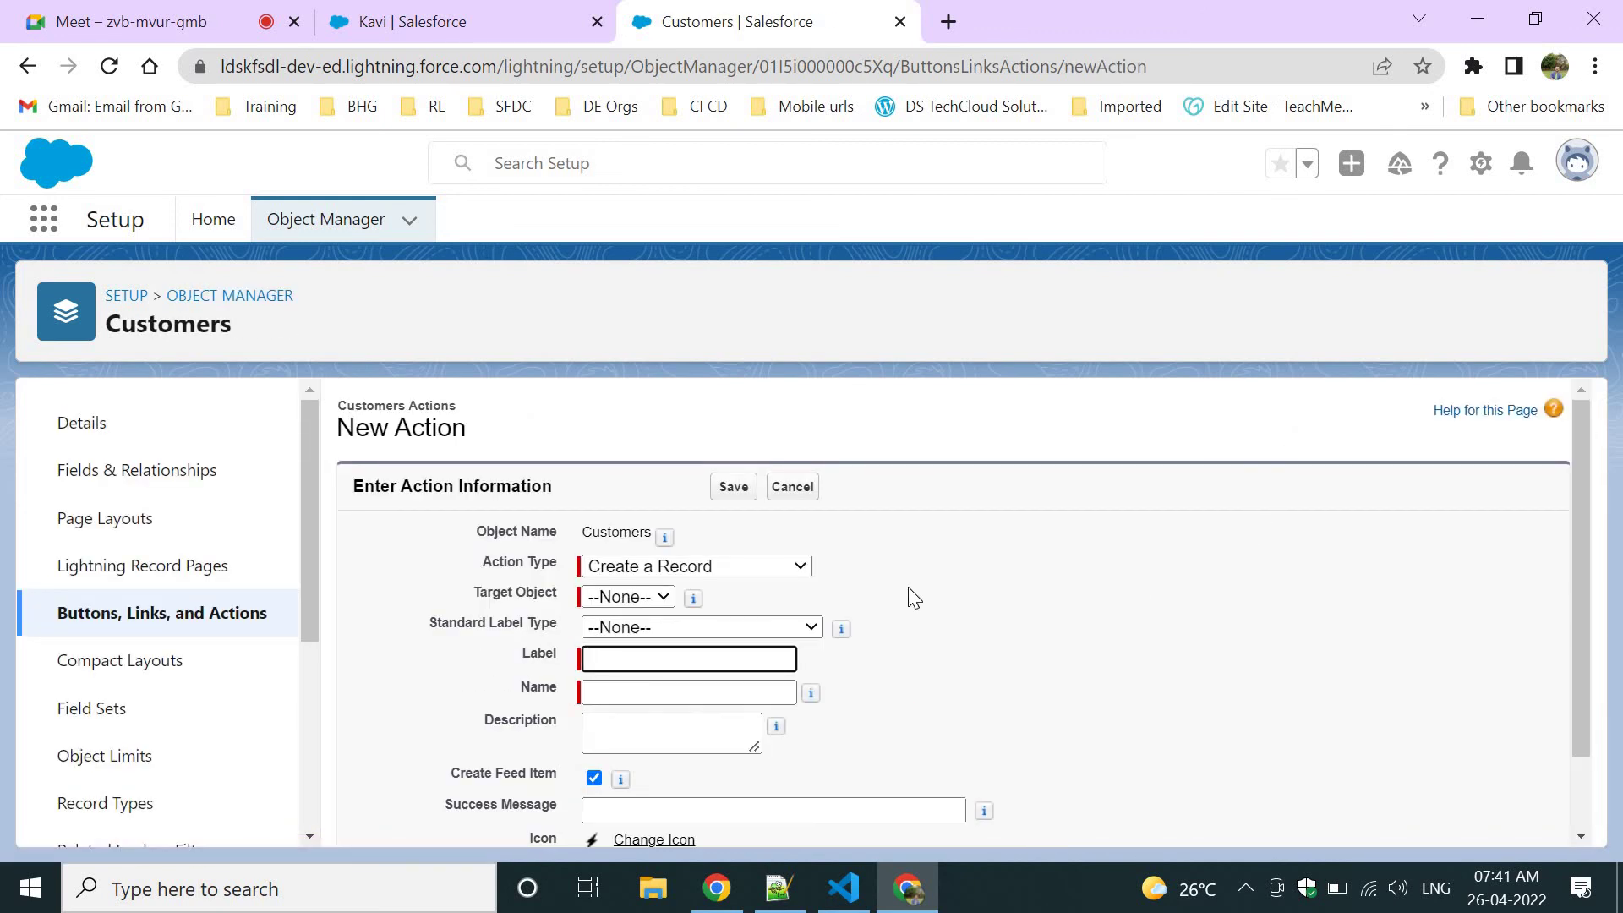
Create and save a Send Email action labelled 'Send Email' with name Send_Email.
{"action": "left_click", "coordinate": [976, 581]}
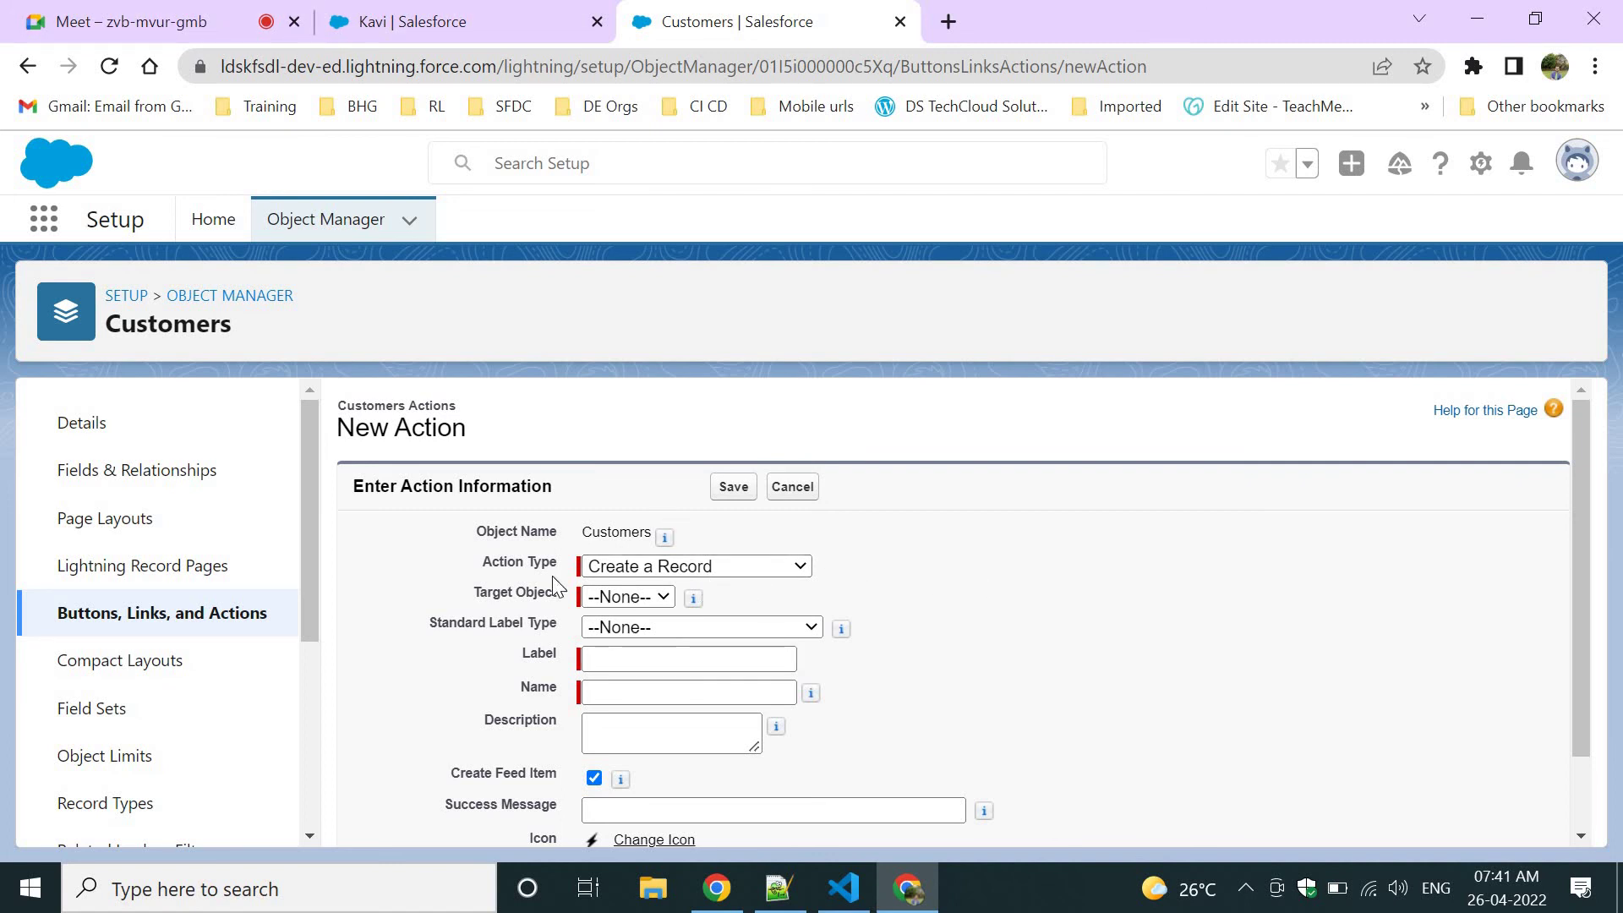
{"action": "left_click_drag", "start_coordinate": [486, 562], "coordinate": [699, 580]}
{"action": "left_click", "coordinate": [706, 576]}
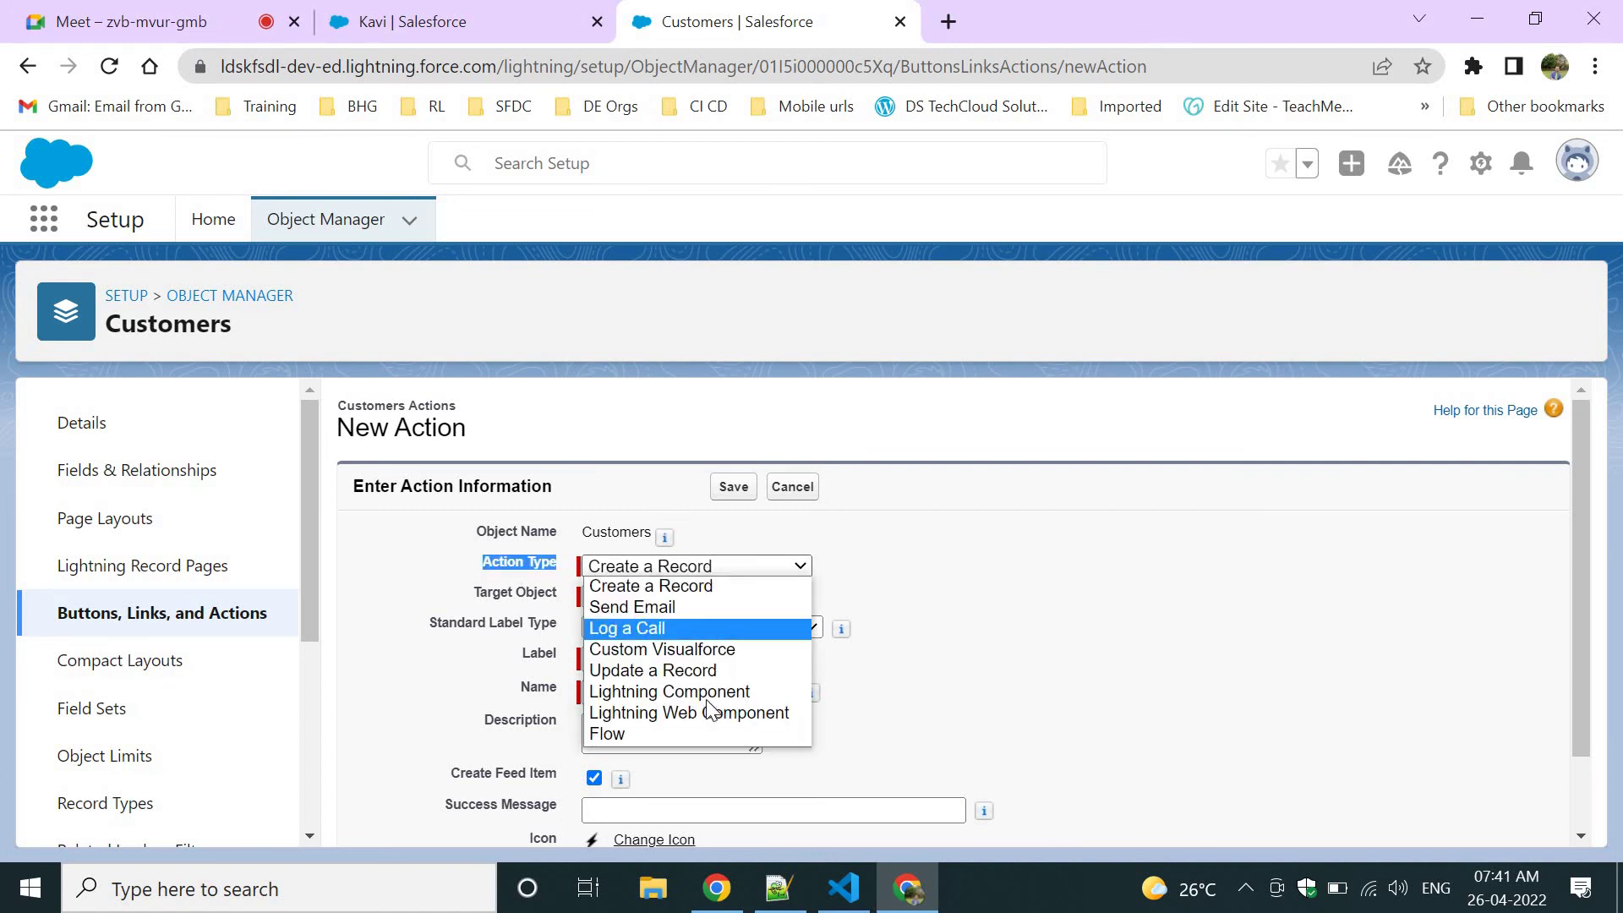
{"action": "left_click", "coordinate": [1033, 671]}
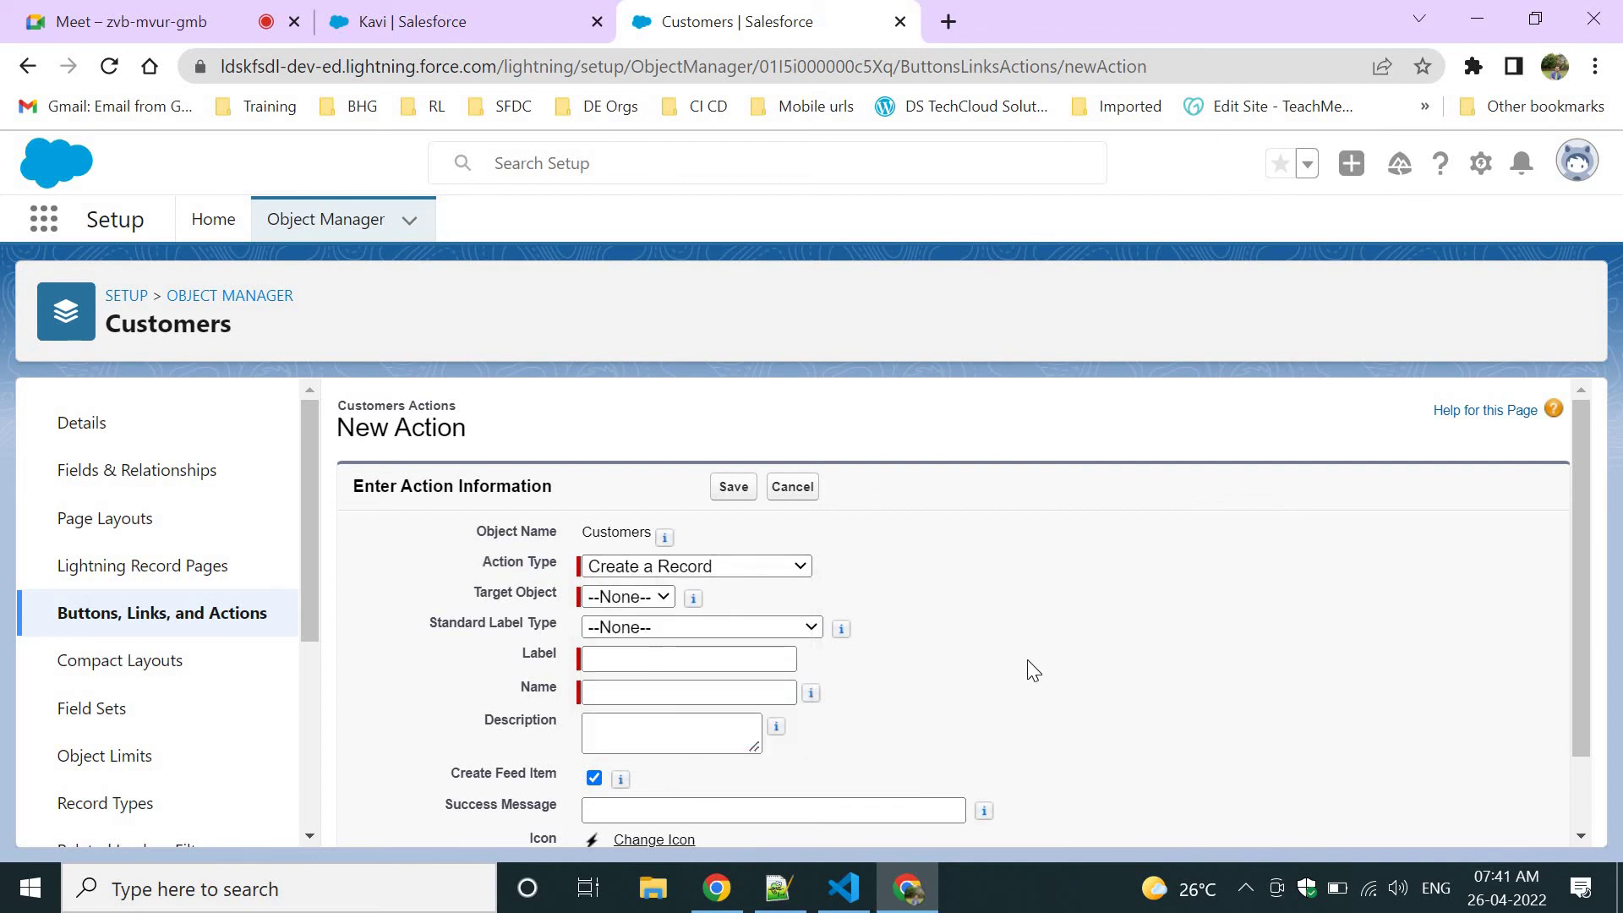
{"action": "left_click", "coordinate": [711, 566]}
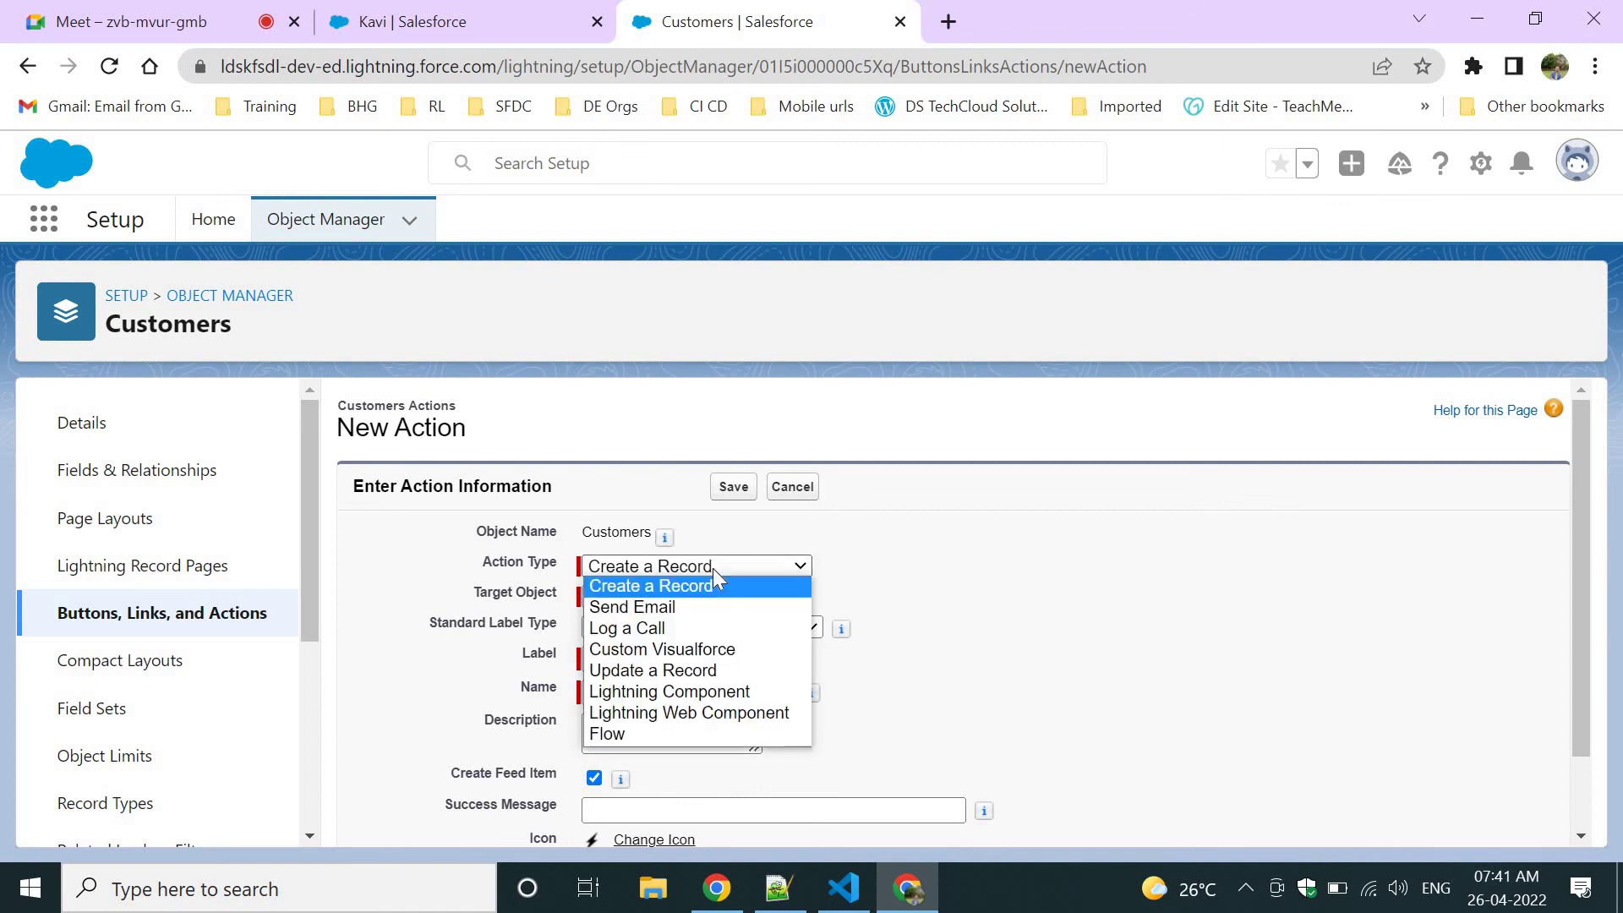
{"action": "left_click", "coordinate": [933, 704]}
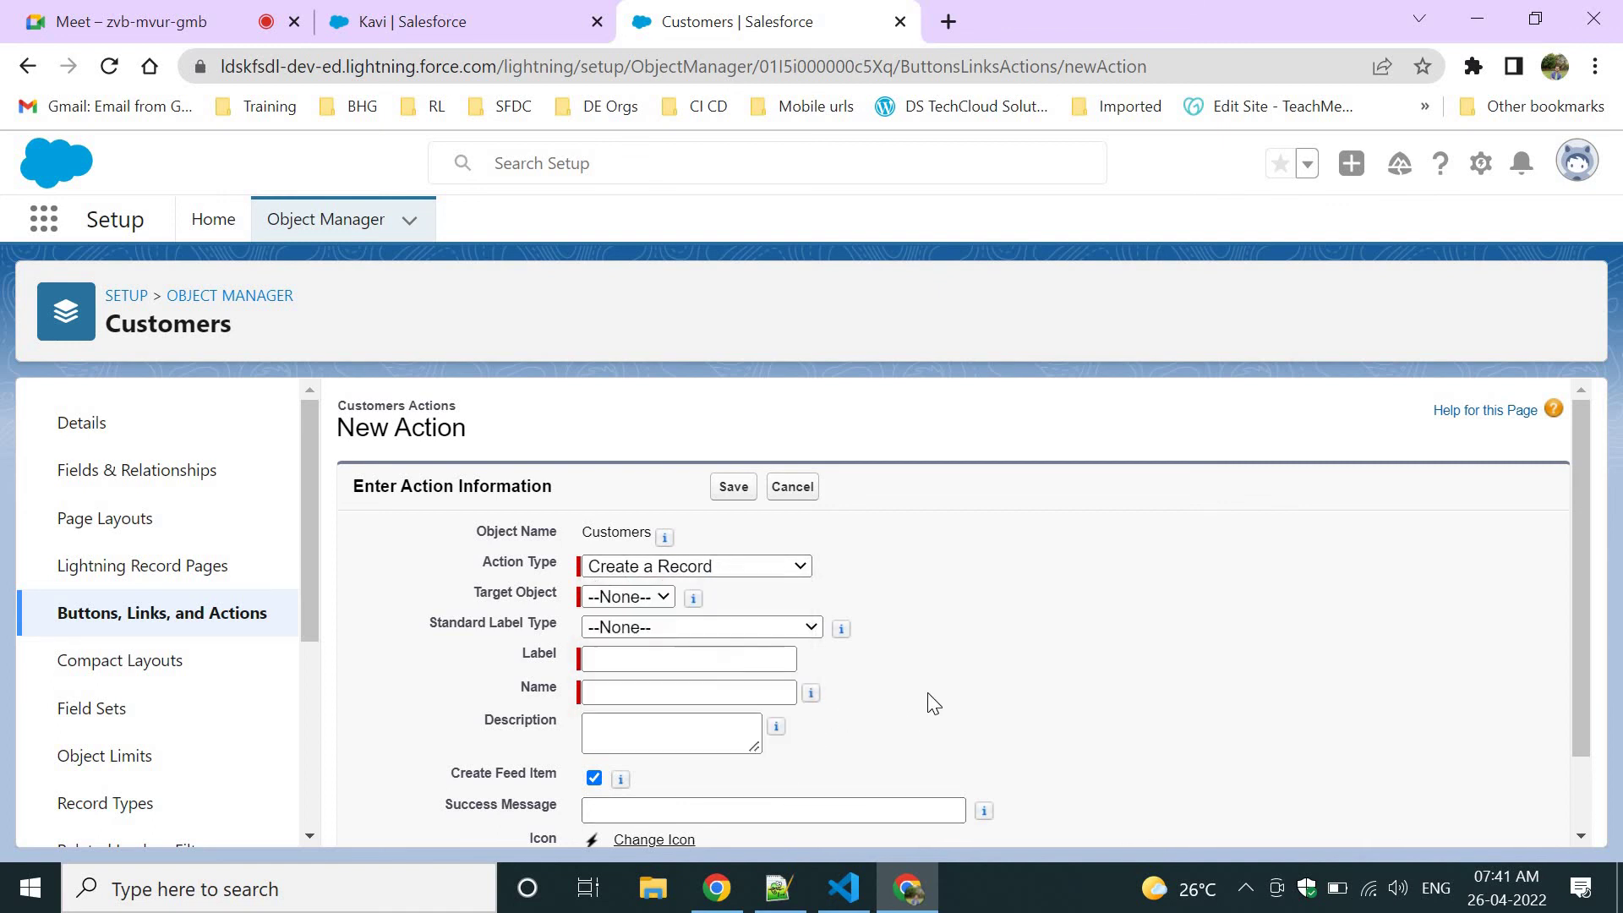
{"action": "left_click", "coordinate": [792, 571]}
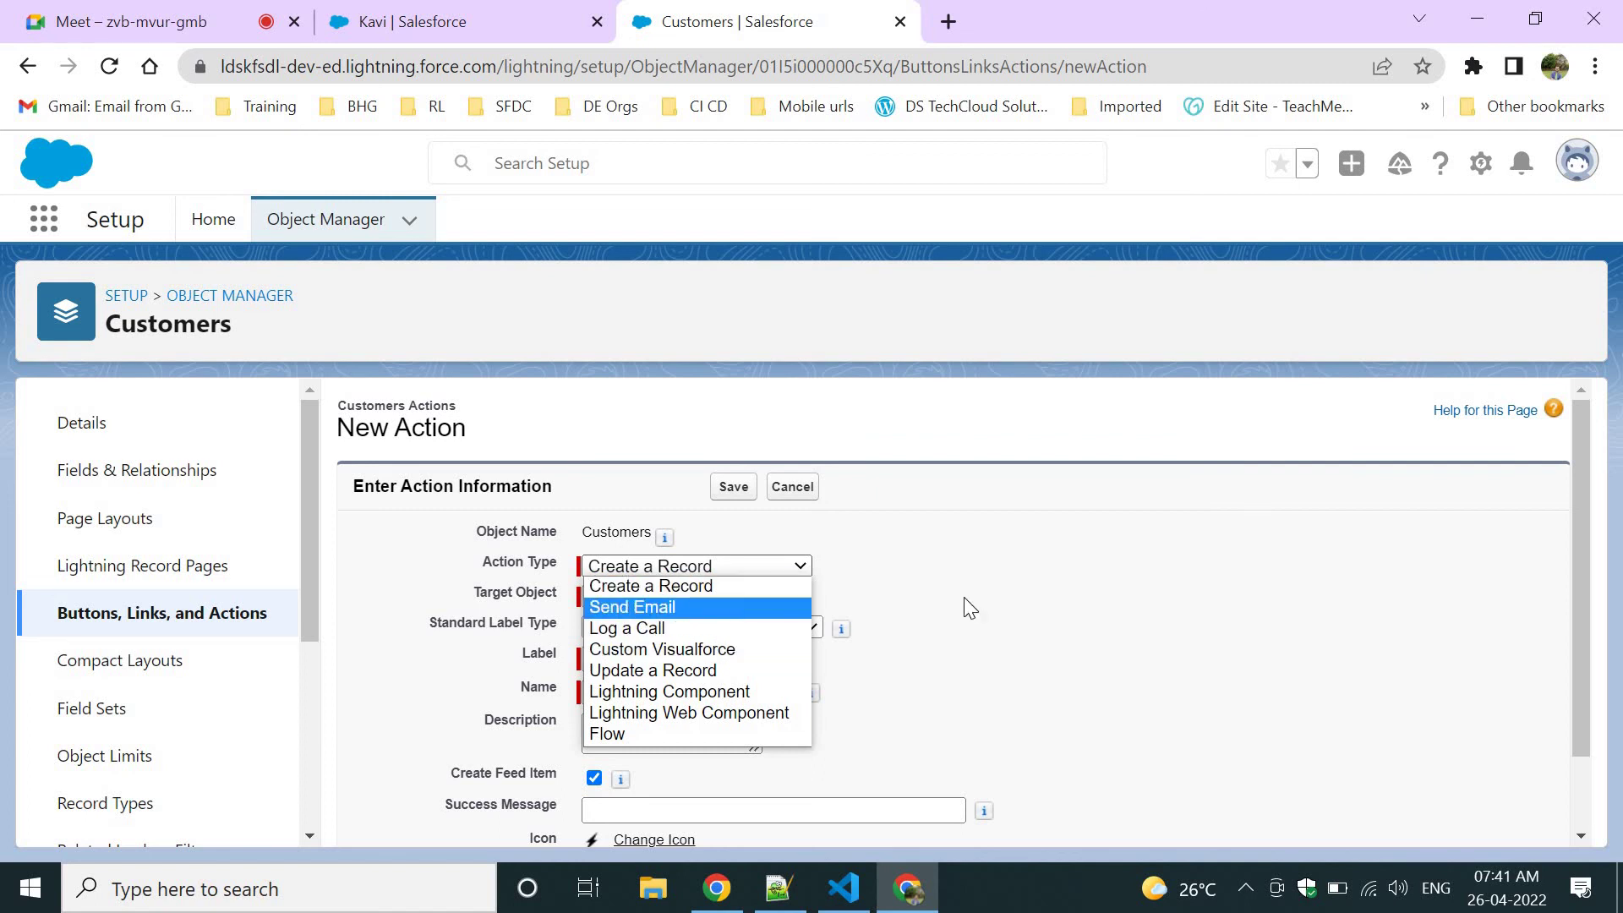
{"action": "key", "text": "Return"}
{"action": "left_click", "coordinate": [619, 625]}
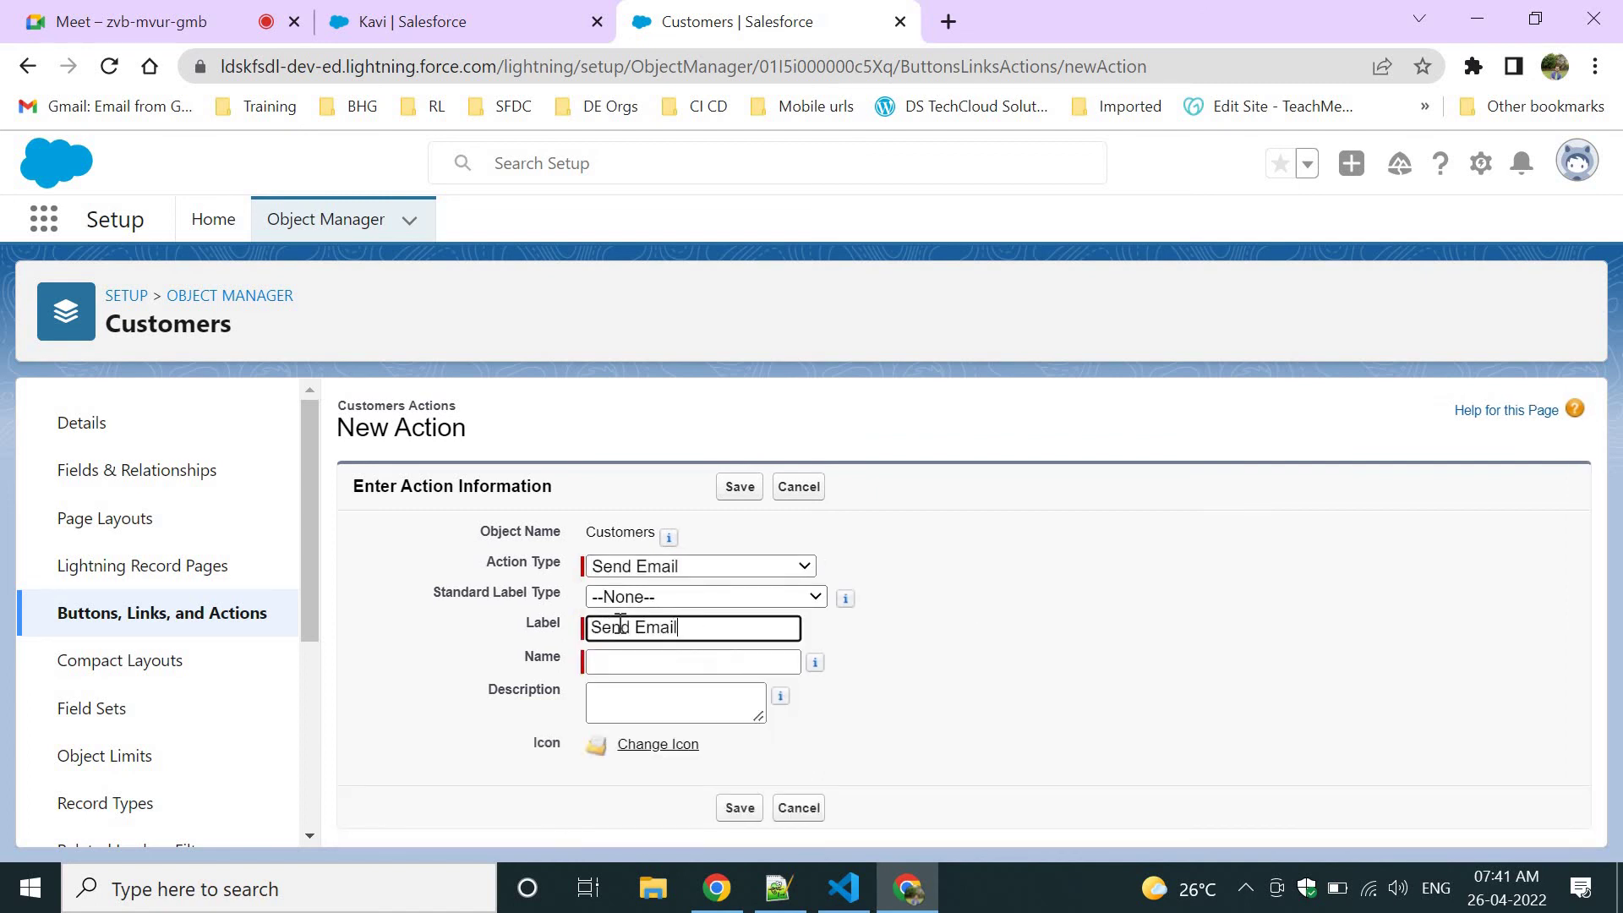
{"action": "key", "text": "Tab"}
{"action": "left_click", "coordinate": [740, 808]}
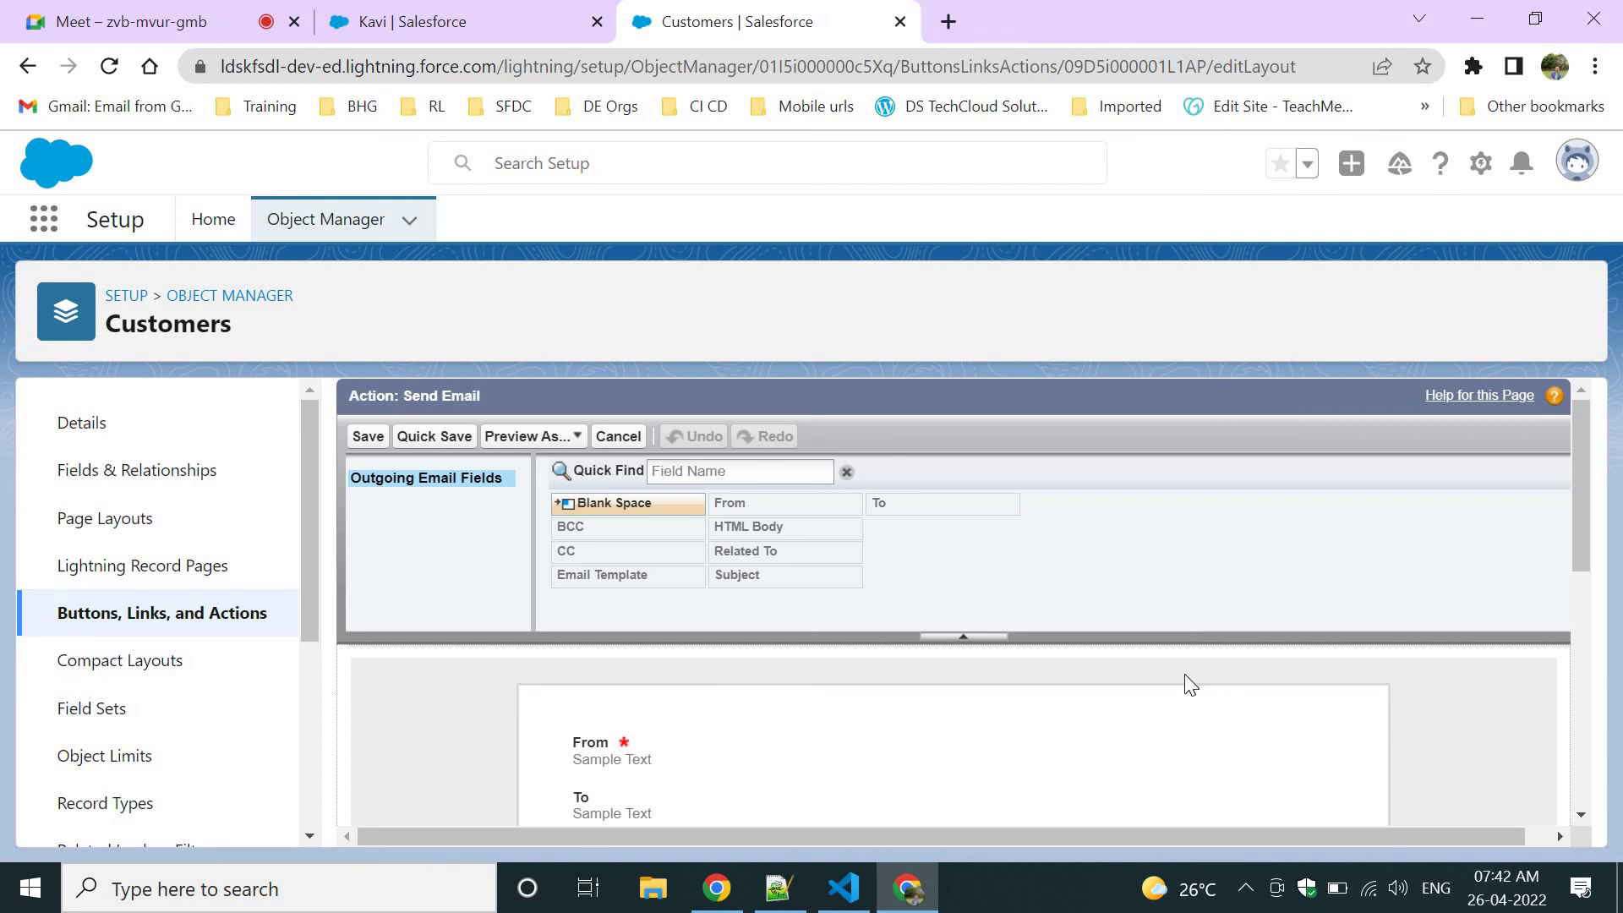
Save the email layout, then reopen the action and copy 'Customer' from its label.
{"action": "scroll", "coordinate": [1184, 672], "scroll_direction": "down", "scroll_amount": 5}
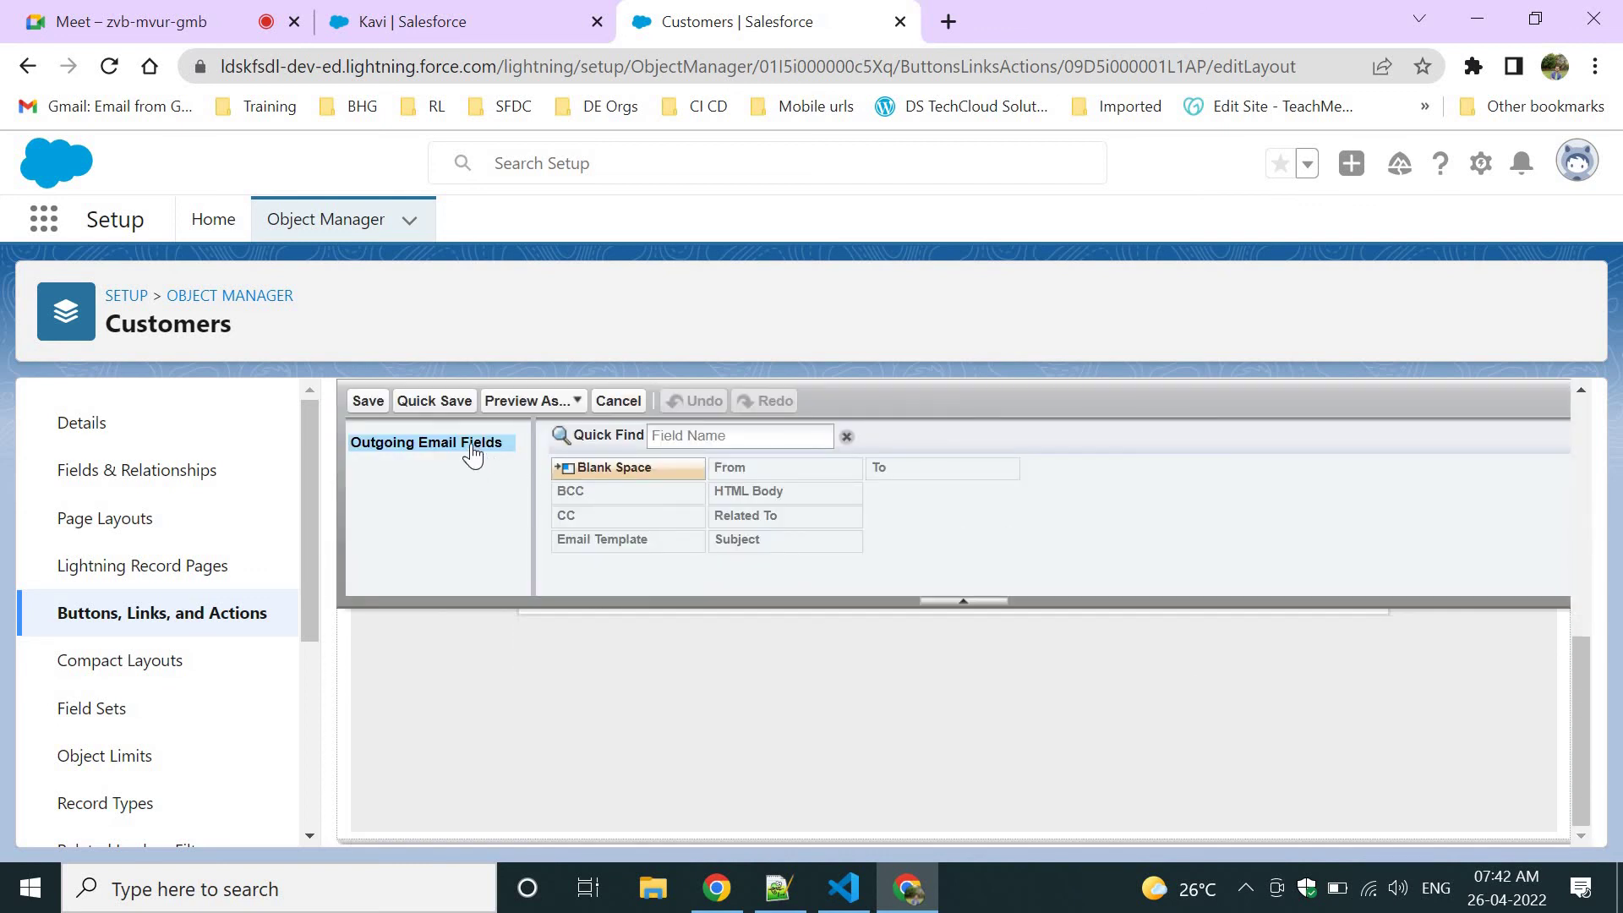
{"action": "left_click", "coordinate": [362, 404]}
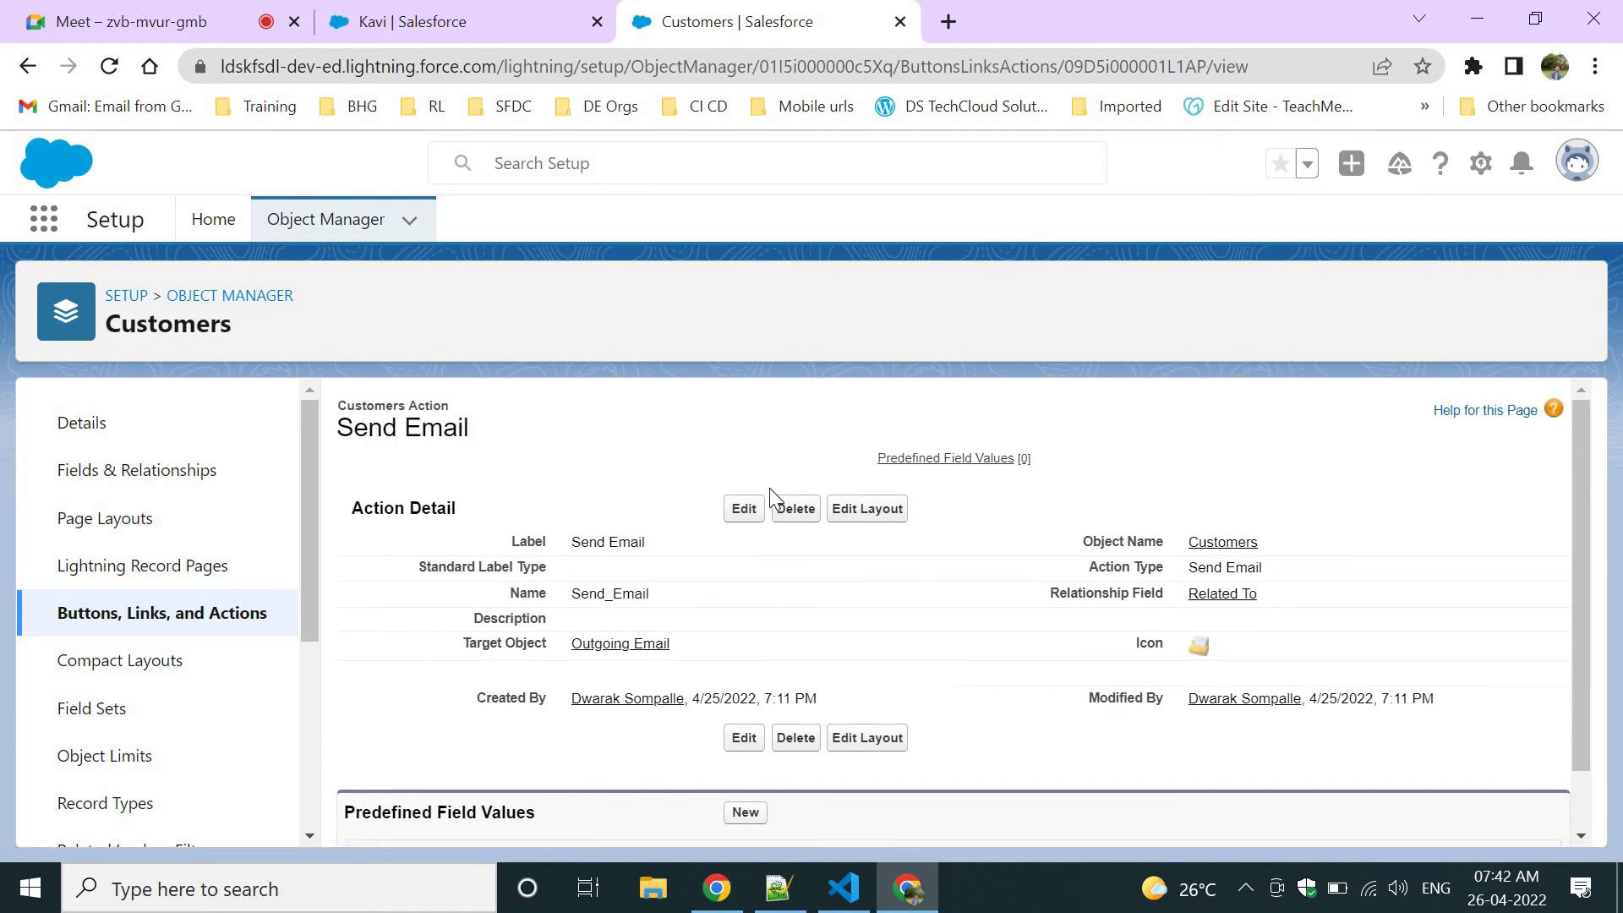
{"action": "left_click", "coordinate": [744, 509]}
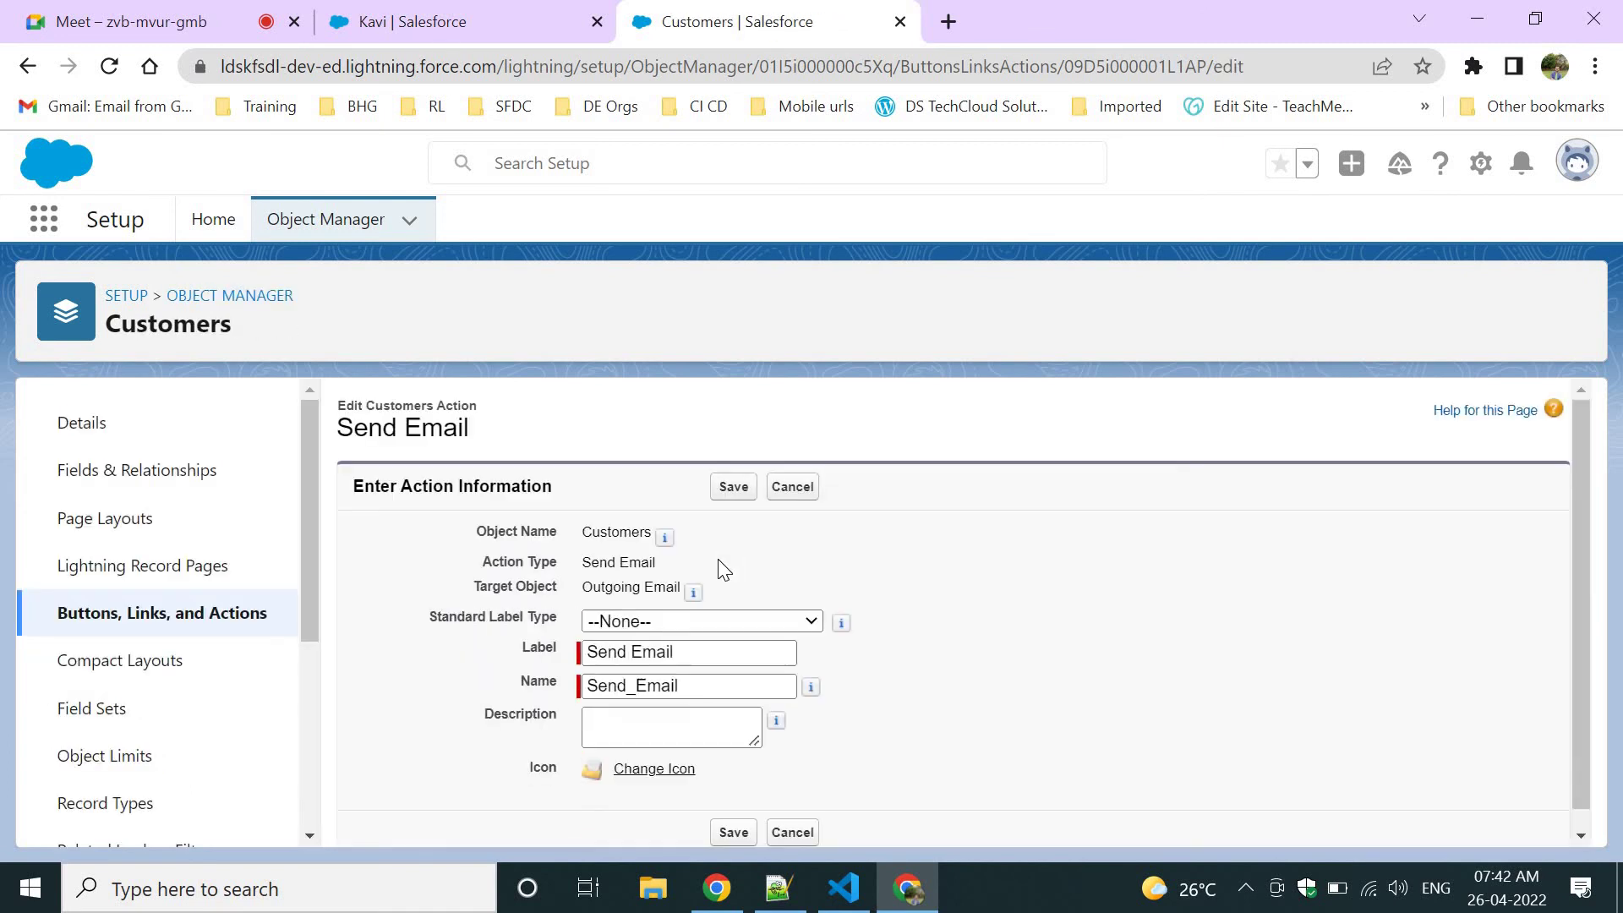
{"action": "triple_click", "coordinate": [663, 651]}
{"action": "left_click", "coordinate": [685, 655]}
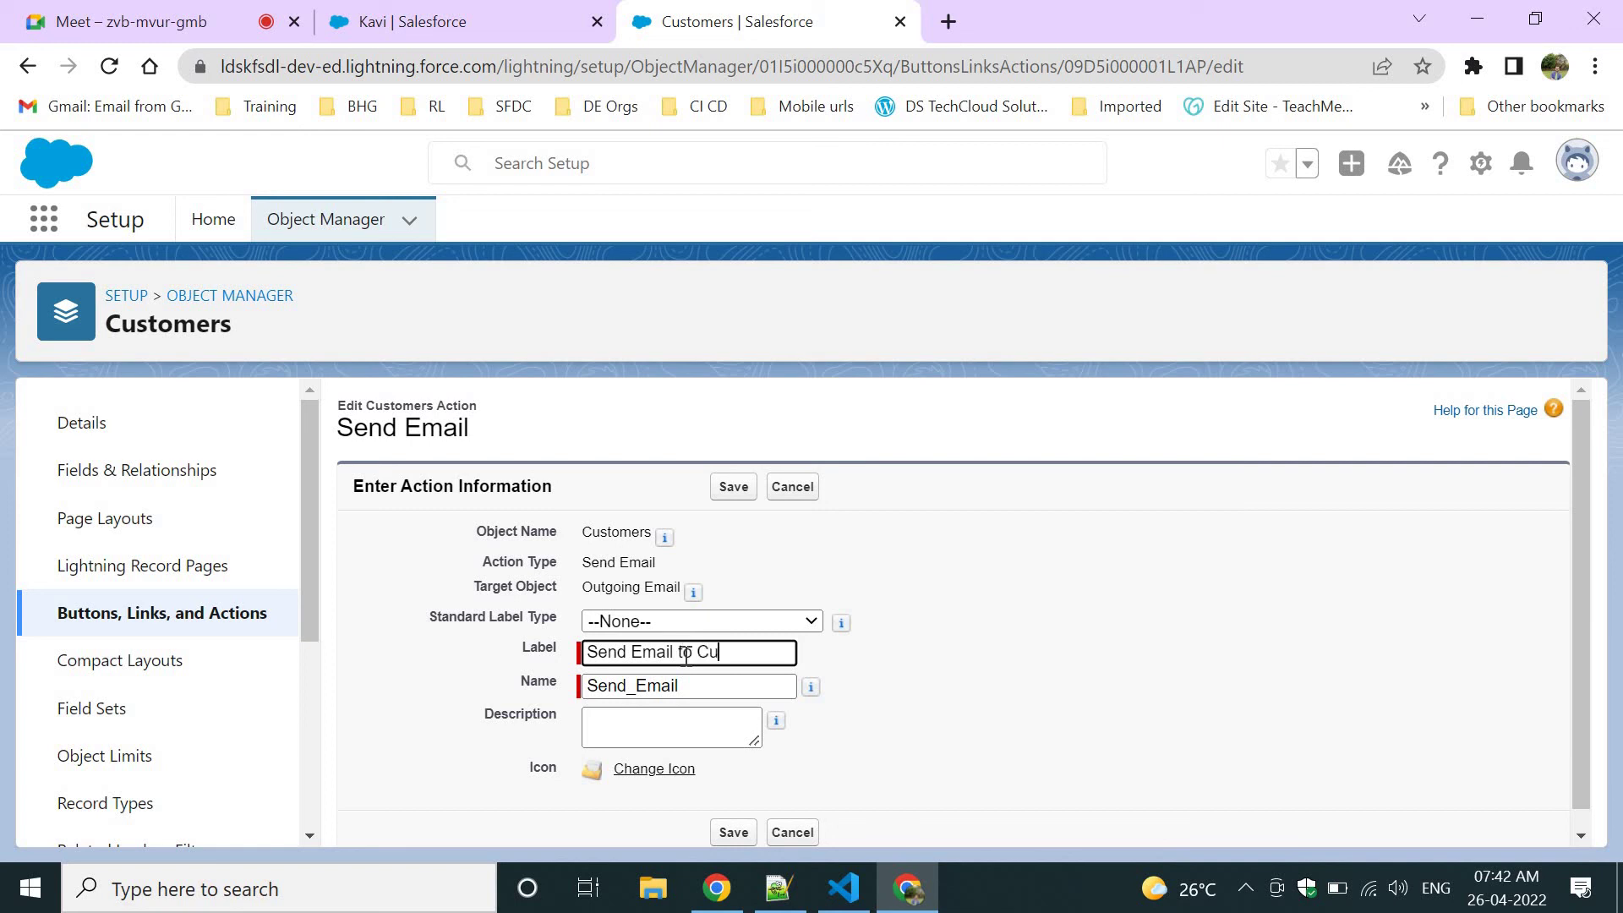
{"action": "double_click", "coordinate": [755, 652]}
{"action": "key", "text": "ctrl+c"}
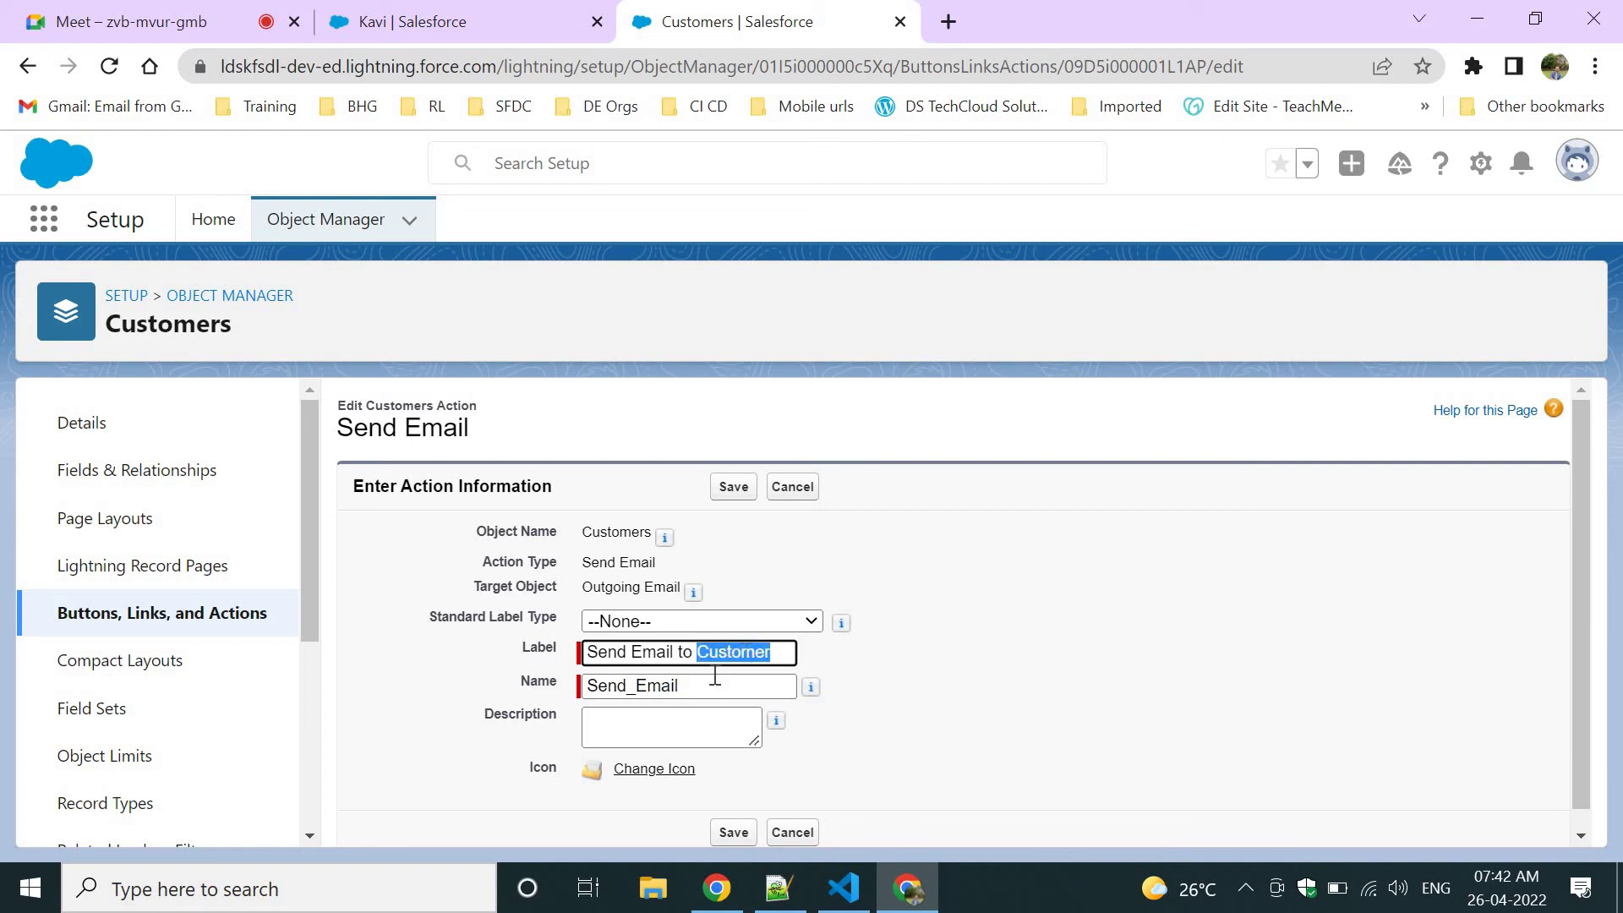
{"action": "left_click", "coordinate": [708, 687]}
Change the action name to Send_Email_Customer, save, and open the Customers page layouts.
{"action": "type", "text": "-"}
{"action": "key", "text": "ctrl+v"}
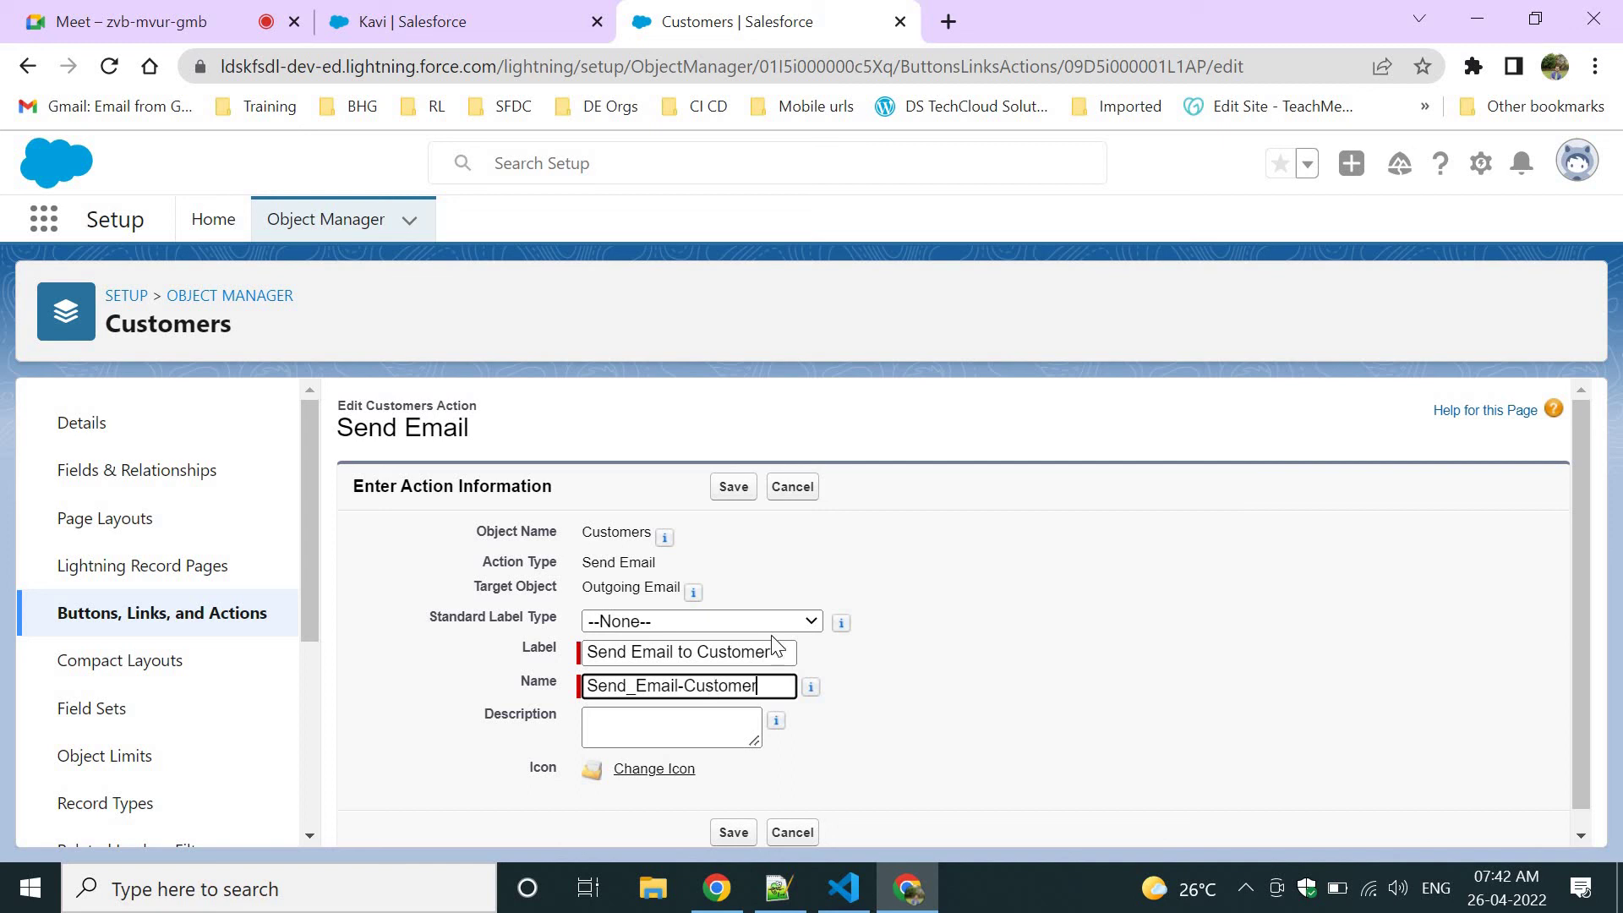
{"action": "left_click", "coordinate": [692, 686]}
{"action": "key", "text": "BackSpace"}
{"action": "type", "text": "_"}
{"action": "left_click", "coordinate": [733, 487]}
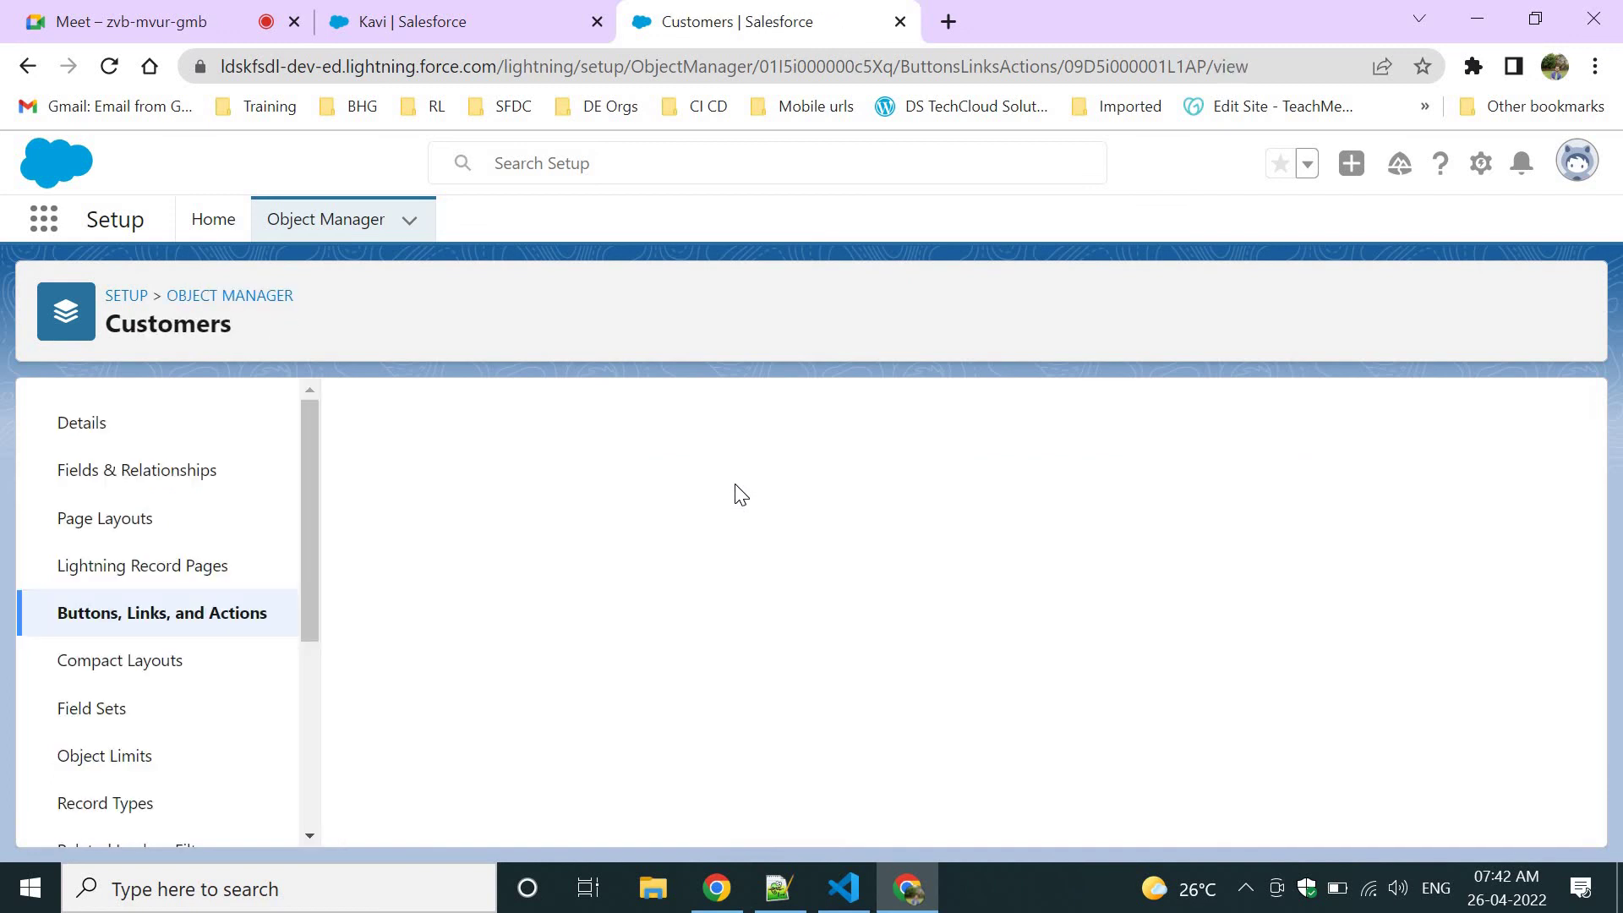
{"action": "left_click", "coordinate": [113, 538]}
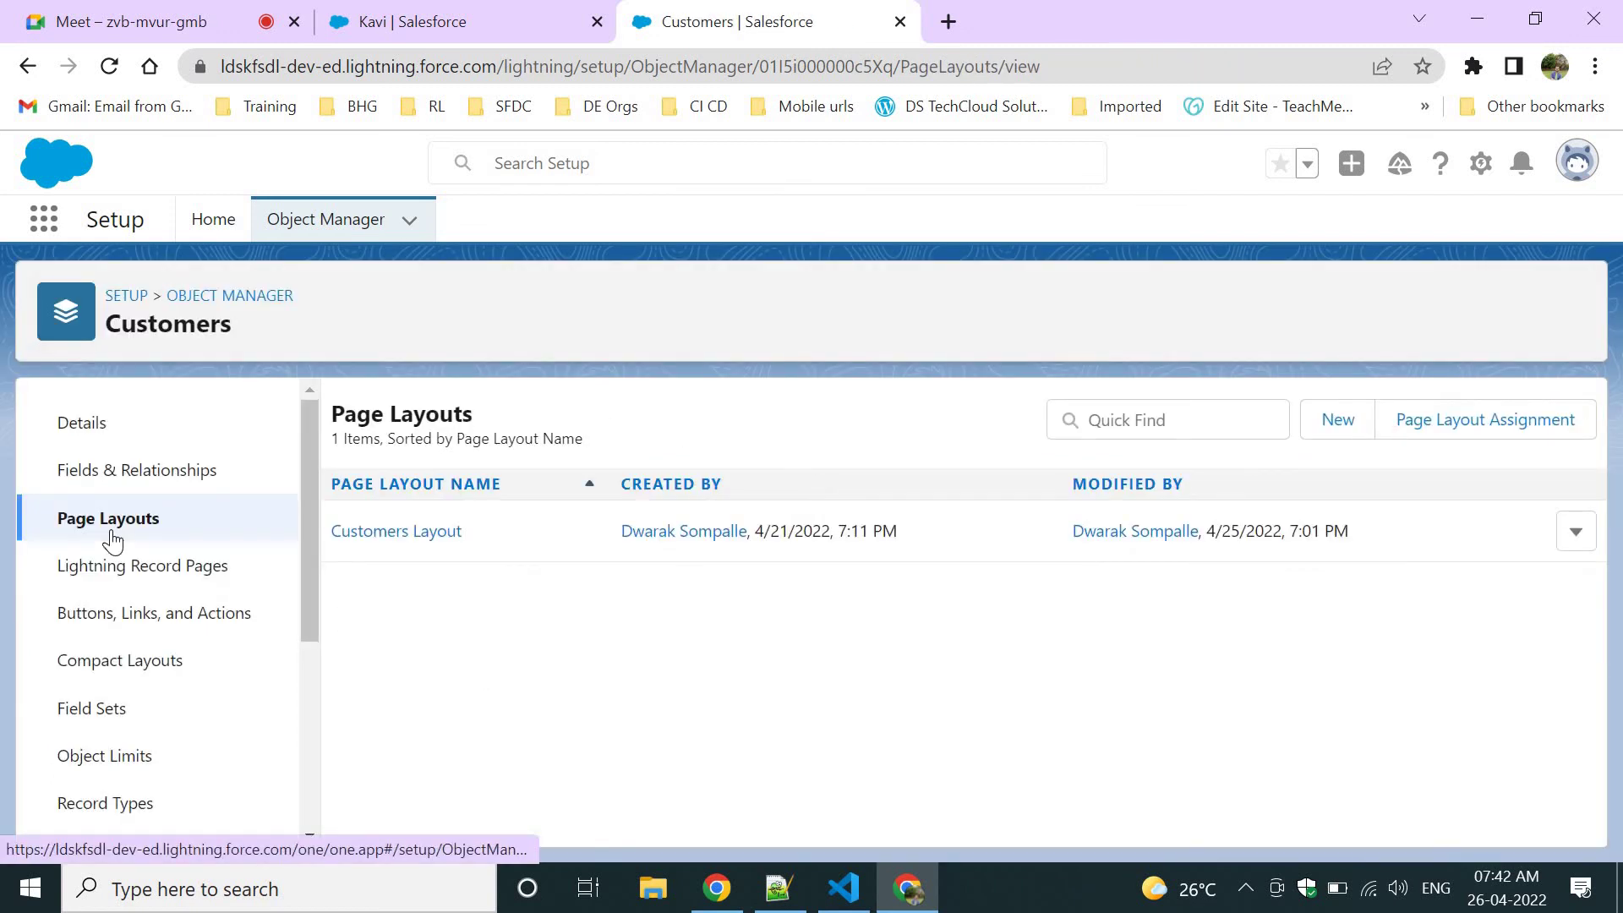
In the Customers Buttons, Links, and Actions list, start and cancel a new action.
{"action": "left_click", "coordinate": [161, 616]}
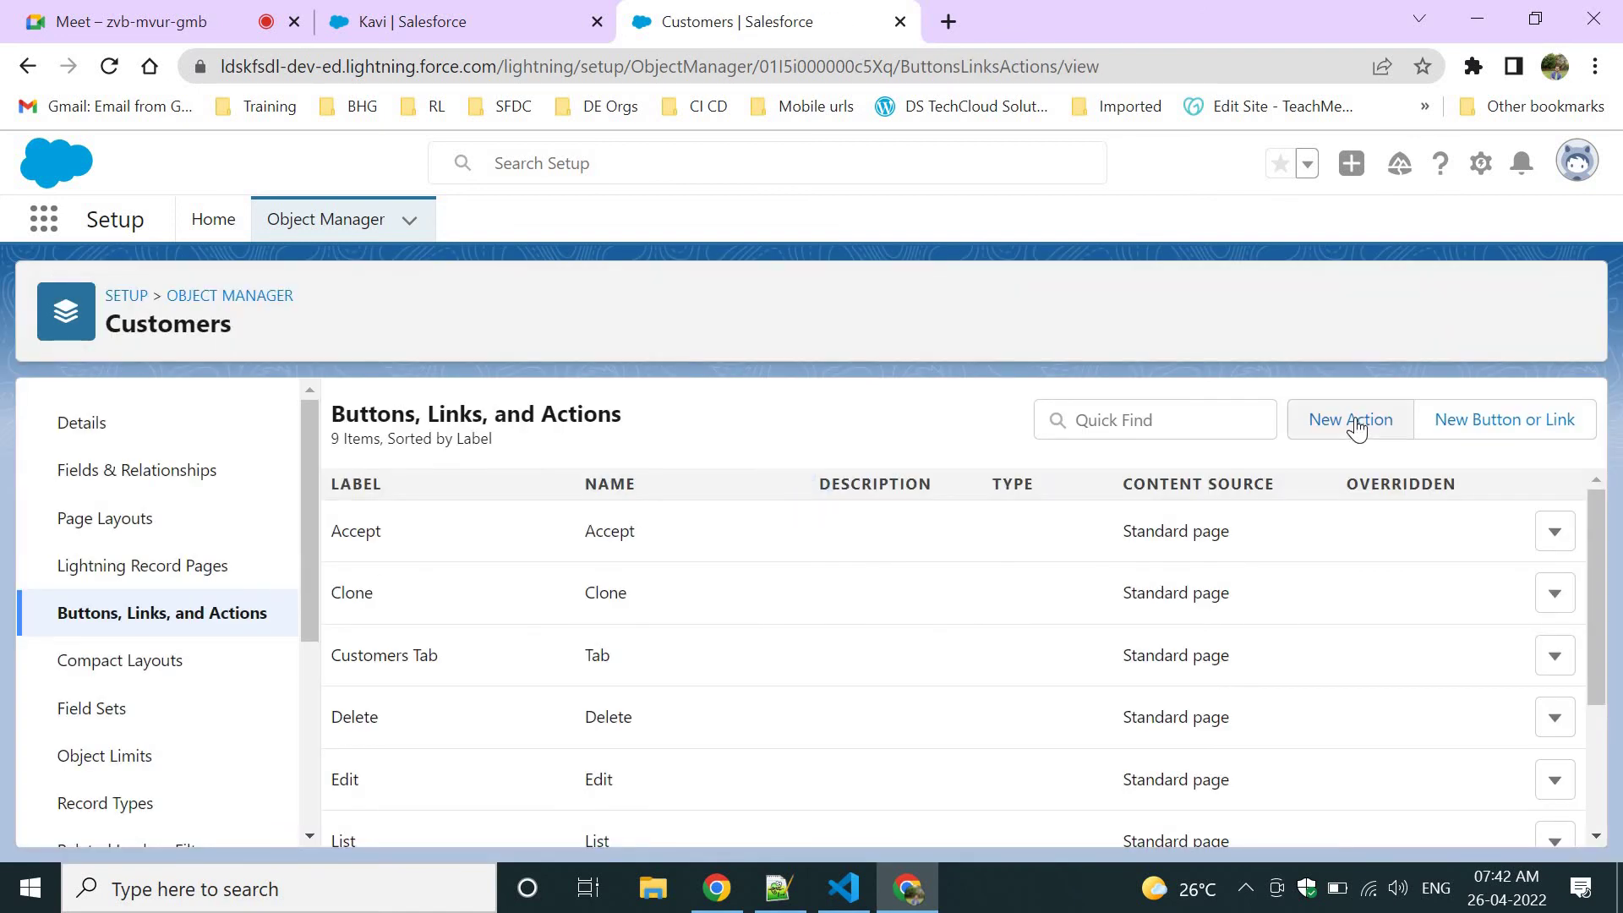
{"action": "left_click", "coordinate": [1356, 423]}
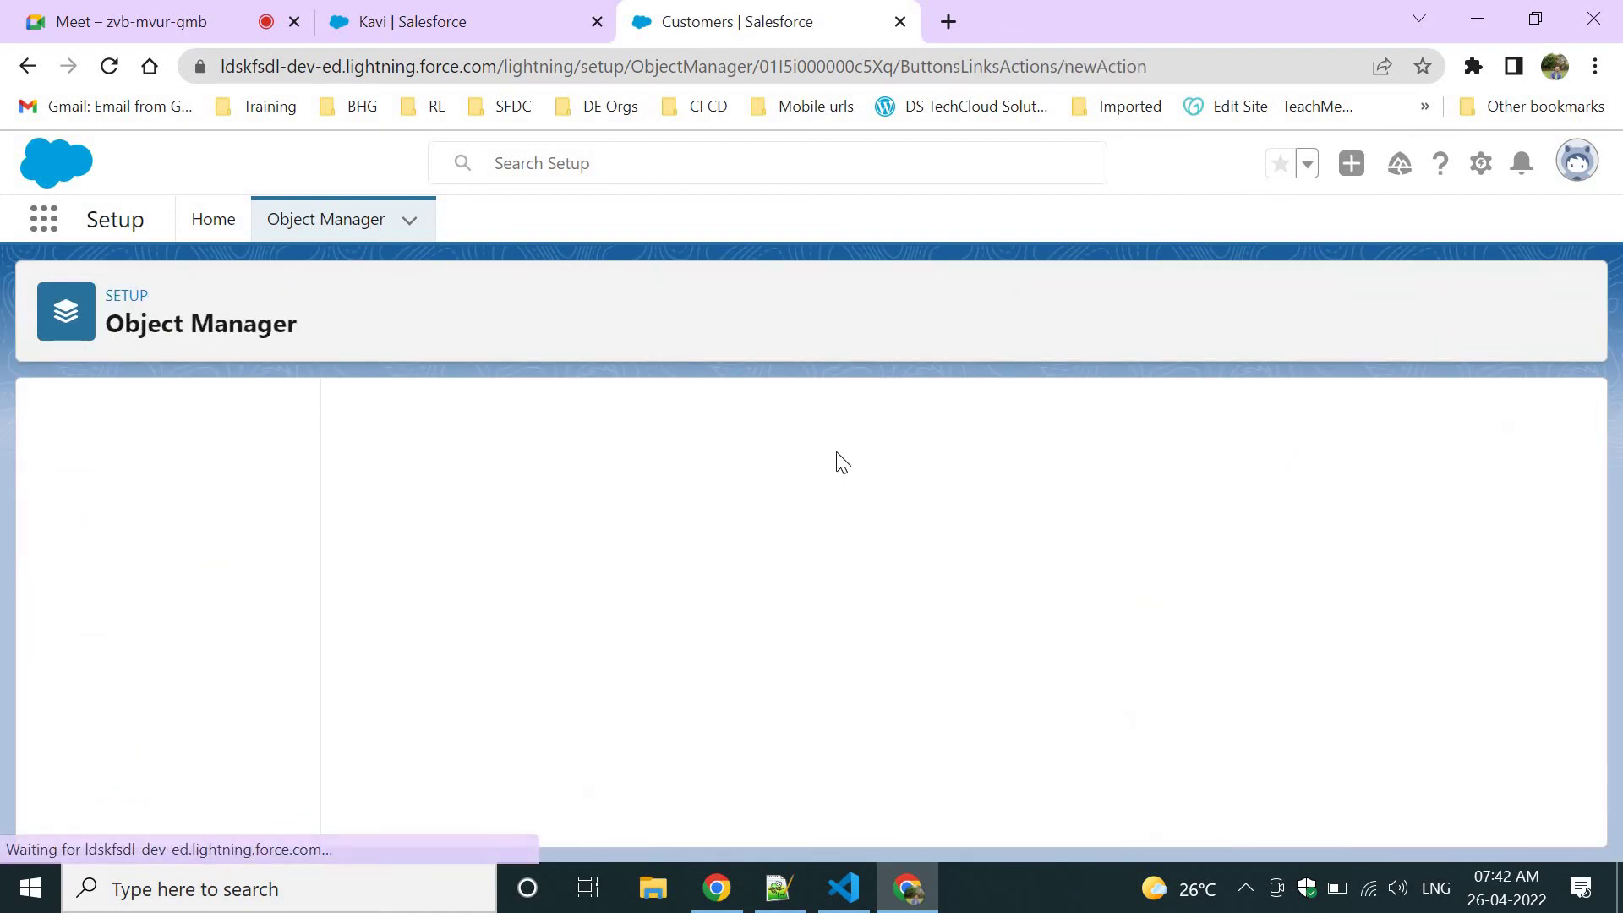
{"action": "left_click", "coordinate": [680, 566]}
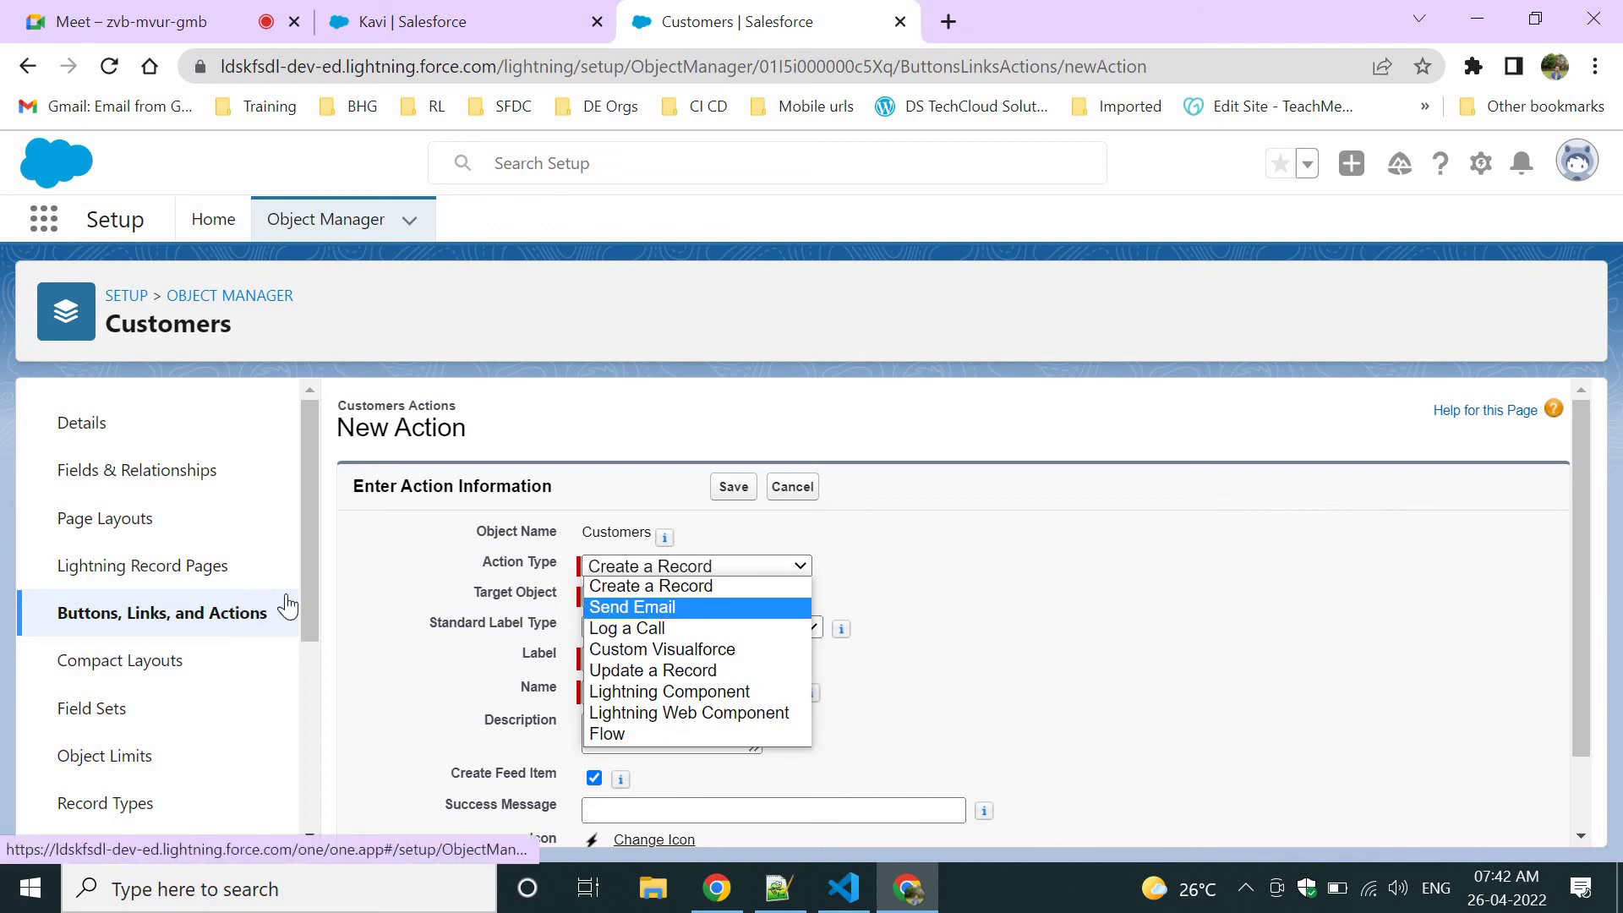
{"action": "left_click", "coordinate": [189, 616]}
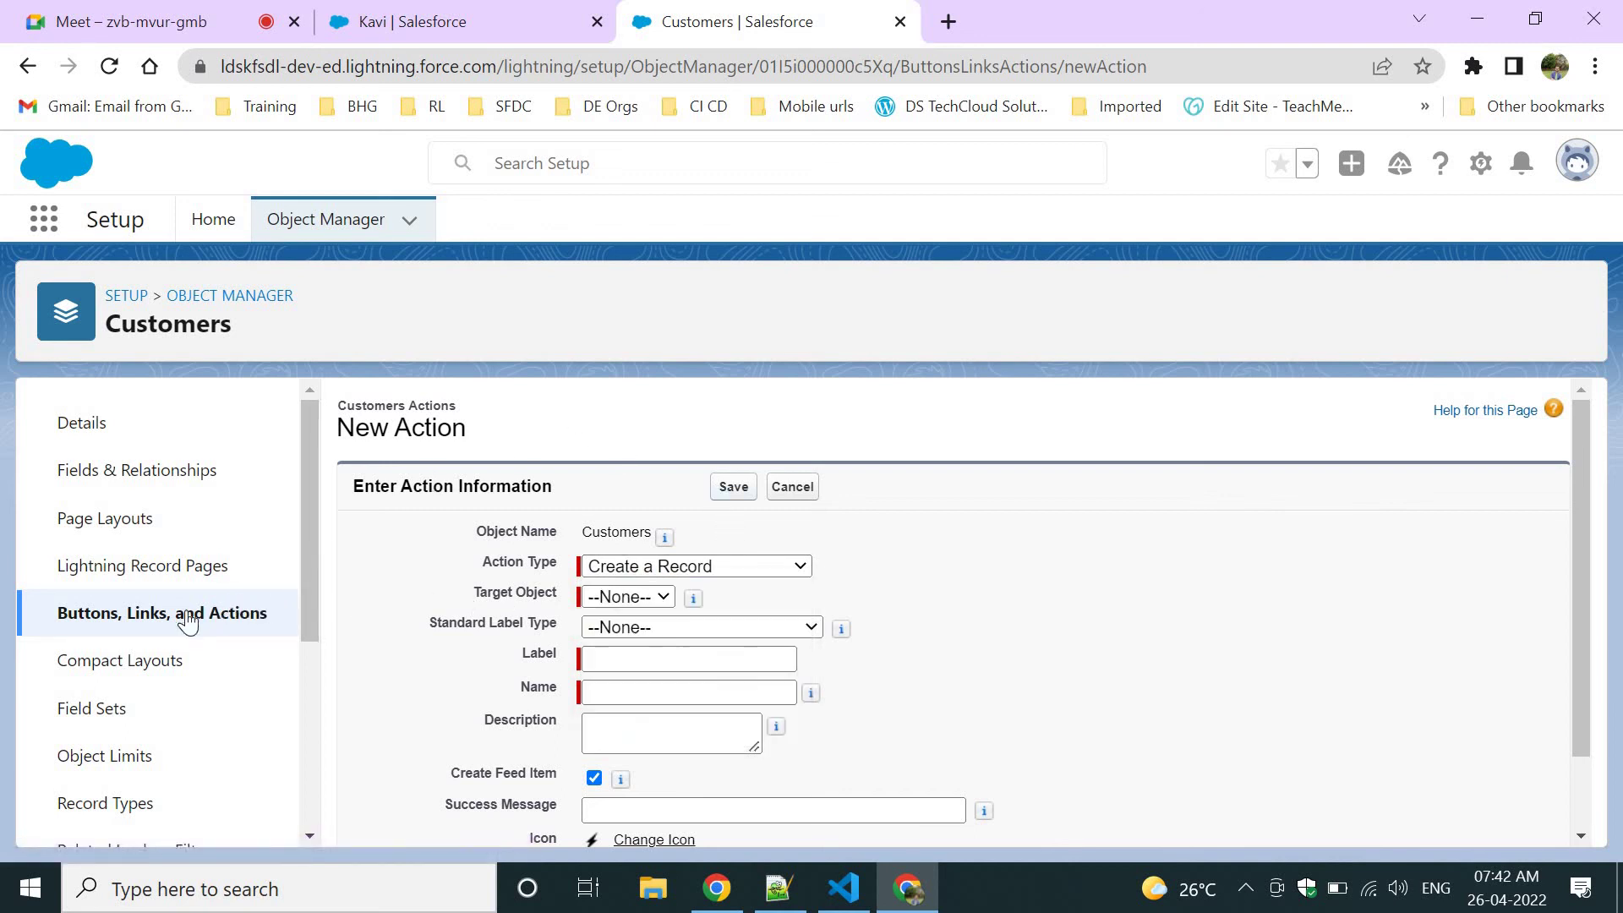
{"action": "left_click", "coordinate": [160, 616]}
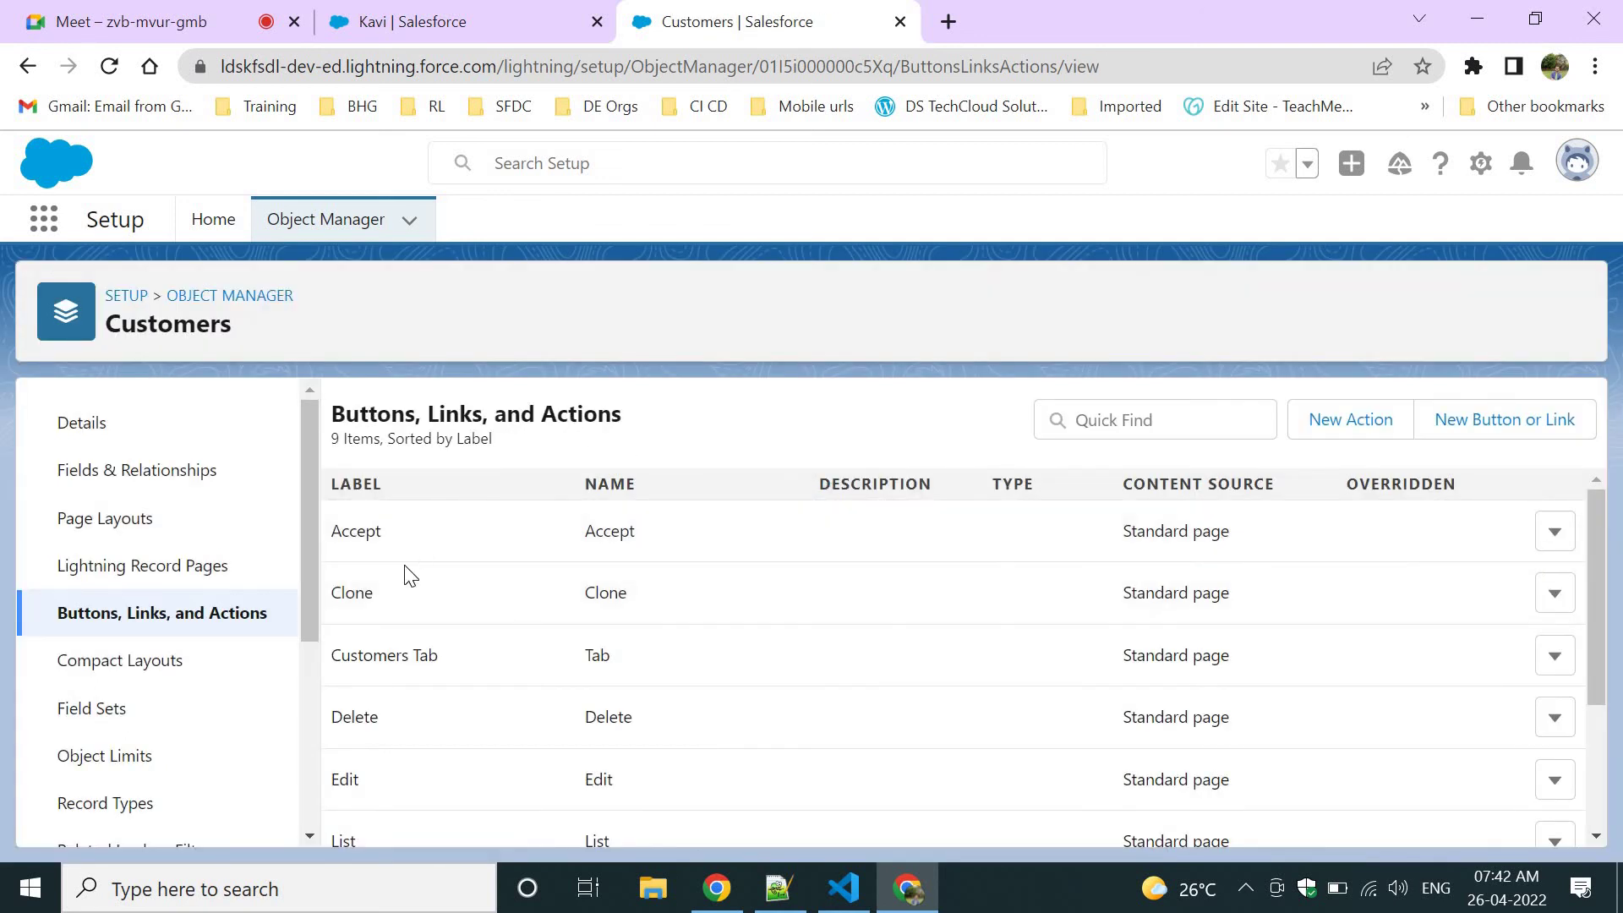
{"action": "scroll", "coordinate": [364, 574], "scroll_direction": "down", "scroll_amount": 1}
{"action": "scroll", "coordinate": [363, 524], "scroll_direction": "up", "scroll_amount": 1}
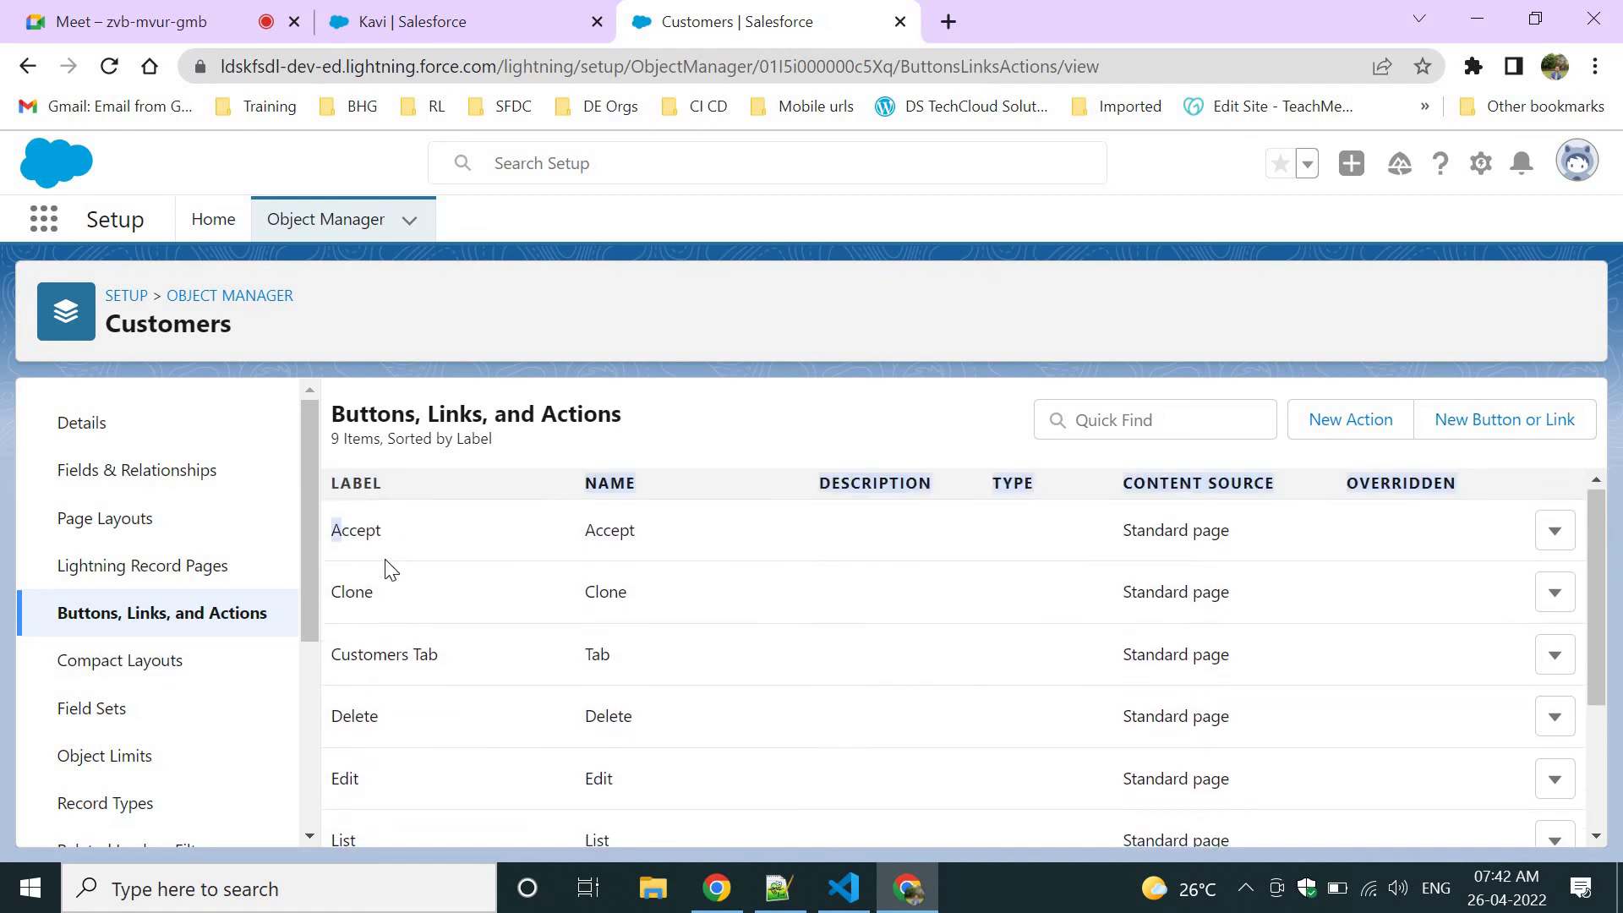
Locate Send Email to Customer (Send_Email_Customer) among the actions, then go to the record tab.
{"action": "double_click", "coordinate": [364, 655]}
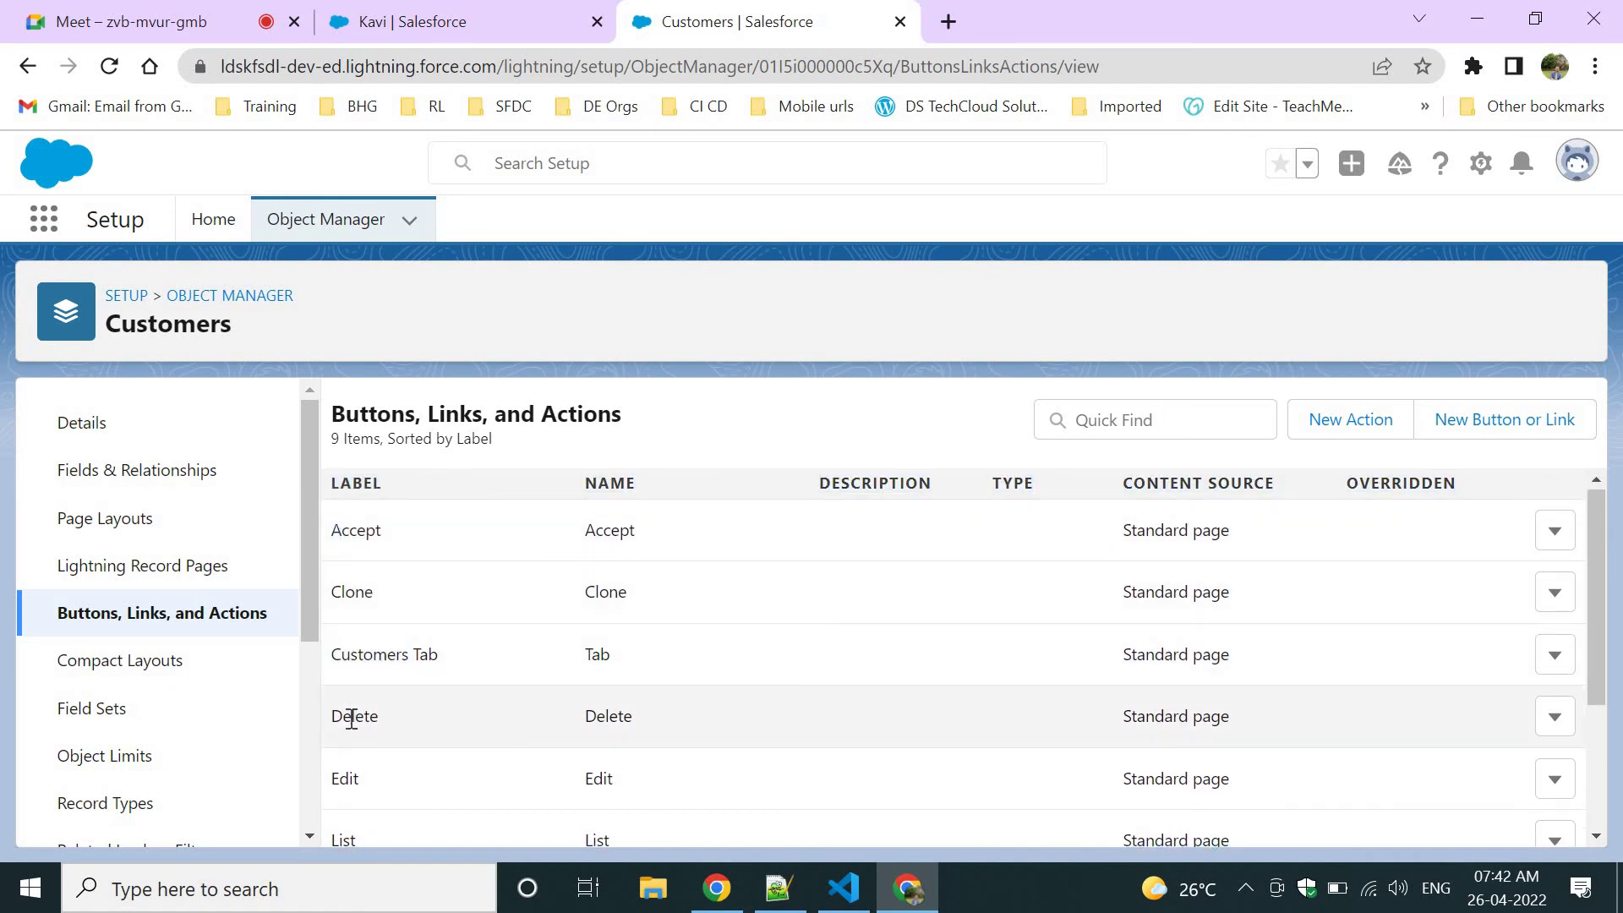
{"action": "double_click", "coordinate": [353, 716]}
{"action": "double_click", "coordinate": [345, 777]}
{"action": "scroll", "coordinate": [505, 788], "scroll_direction": "down", "scroll_amount": 5}
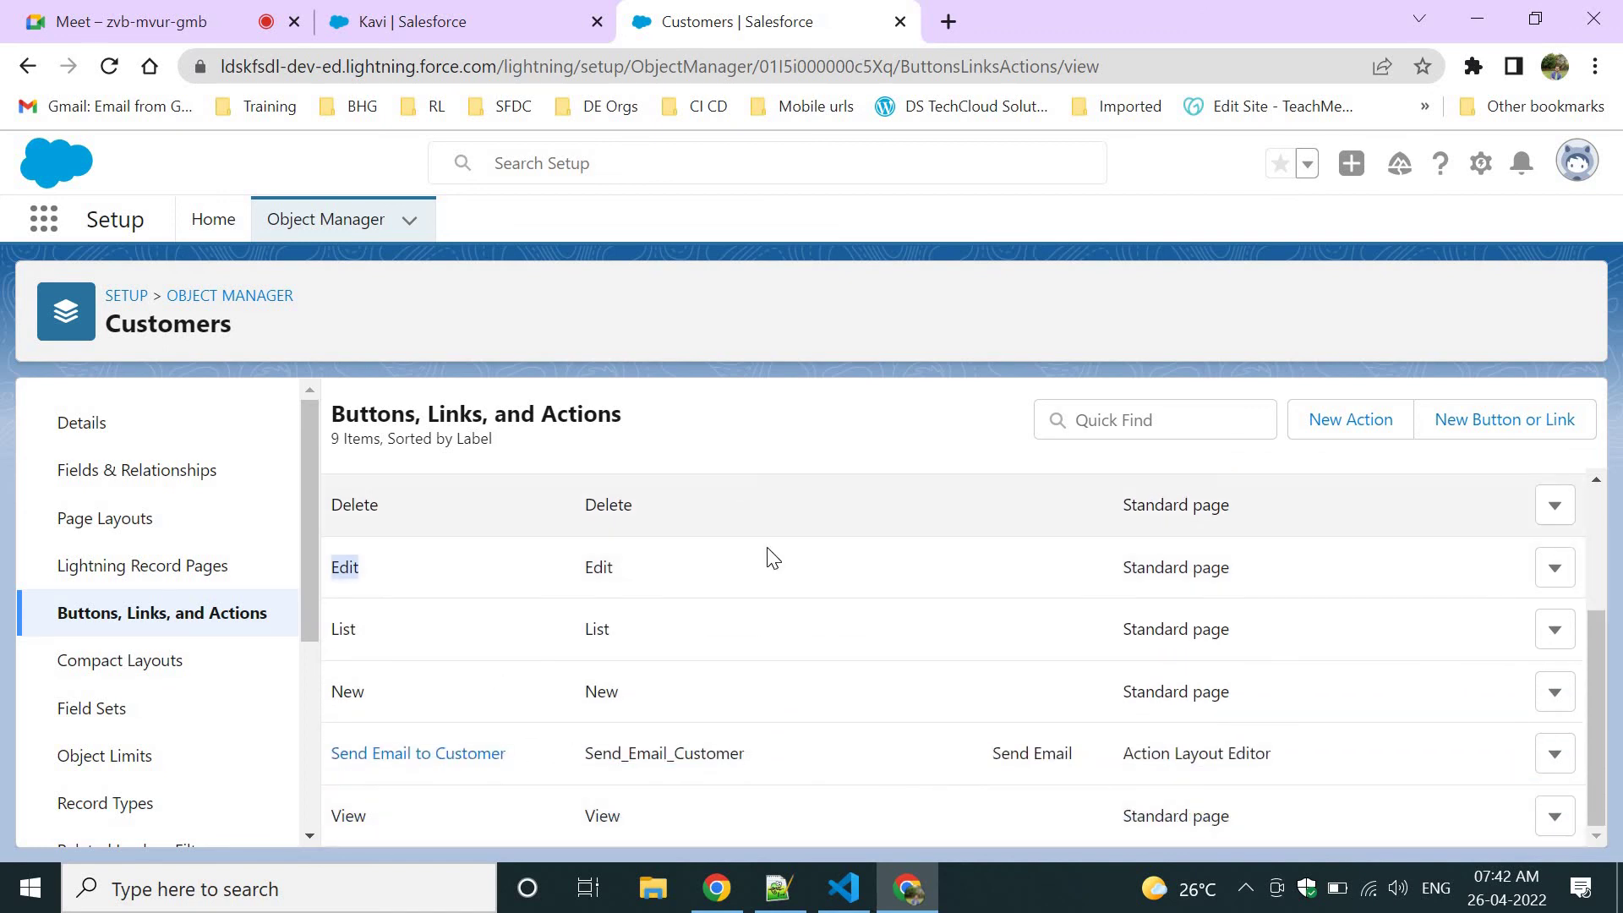
{"action": "left_click_drag", "start_coordinate": [507, 774], "coordinate": [328, 763]}
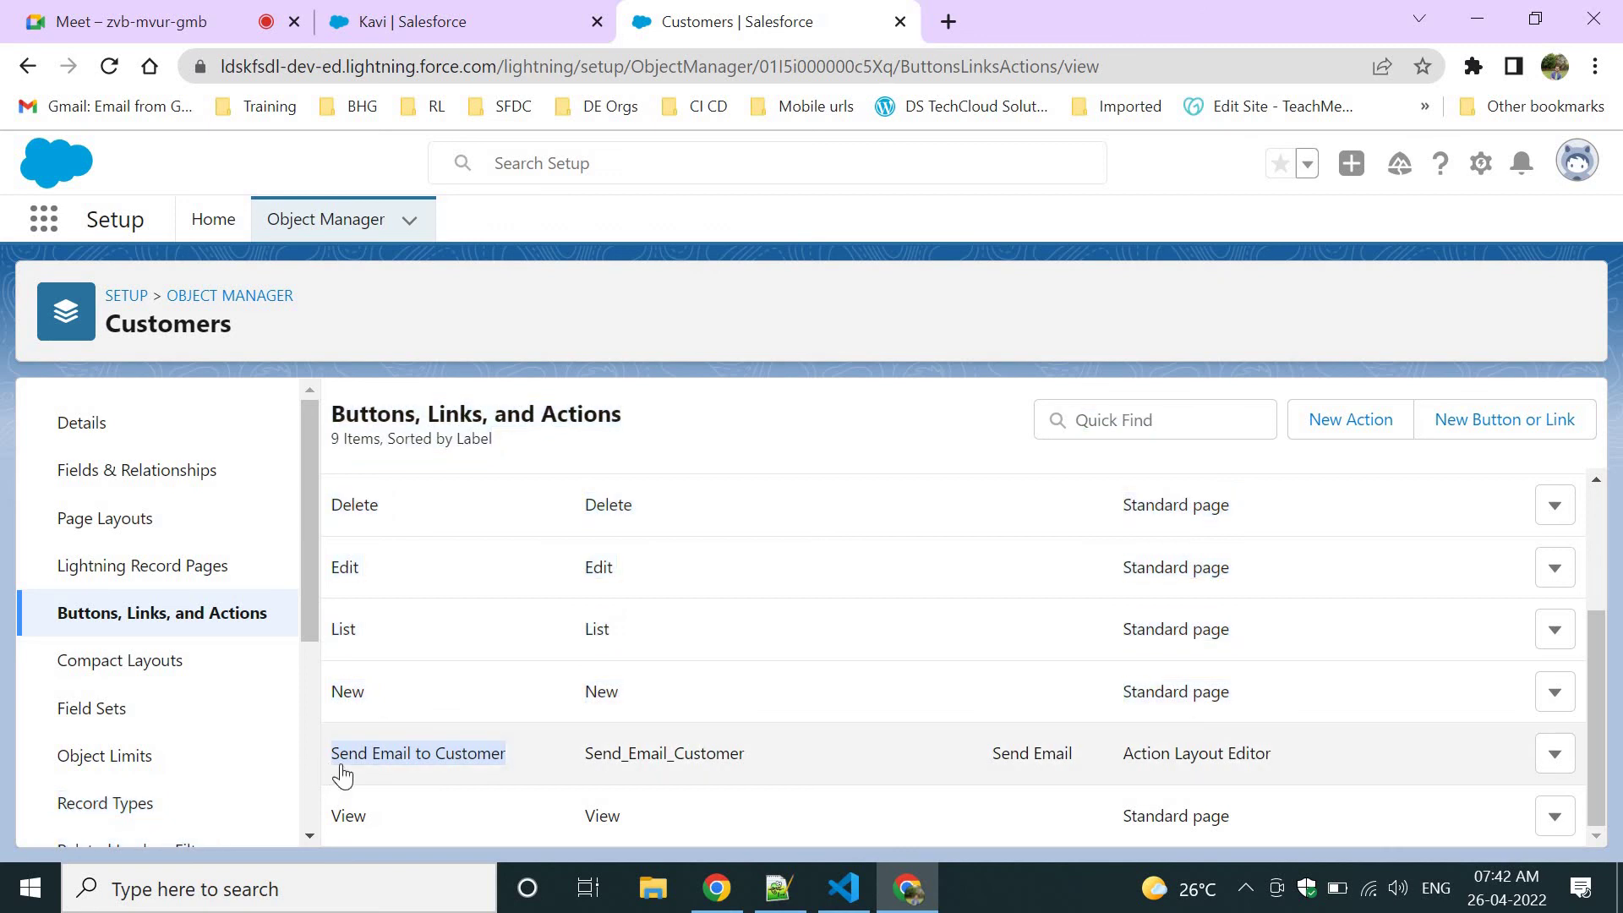
{"action": "double_click", "coordinate": [642, 758]}
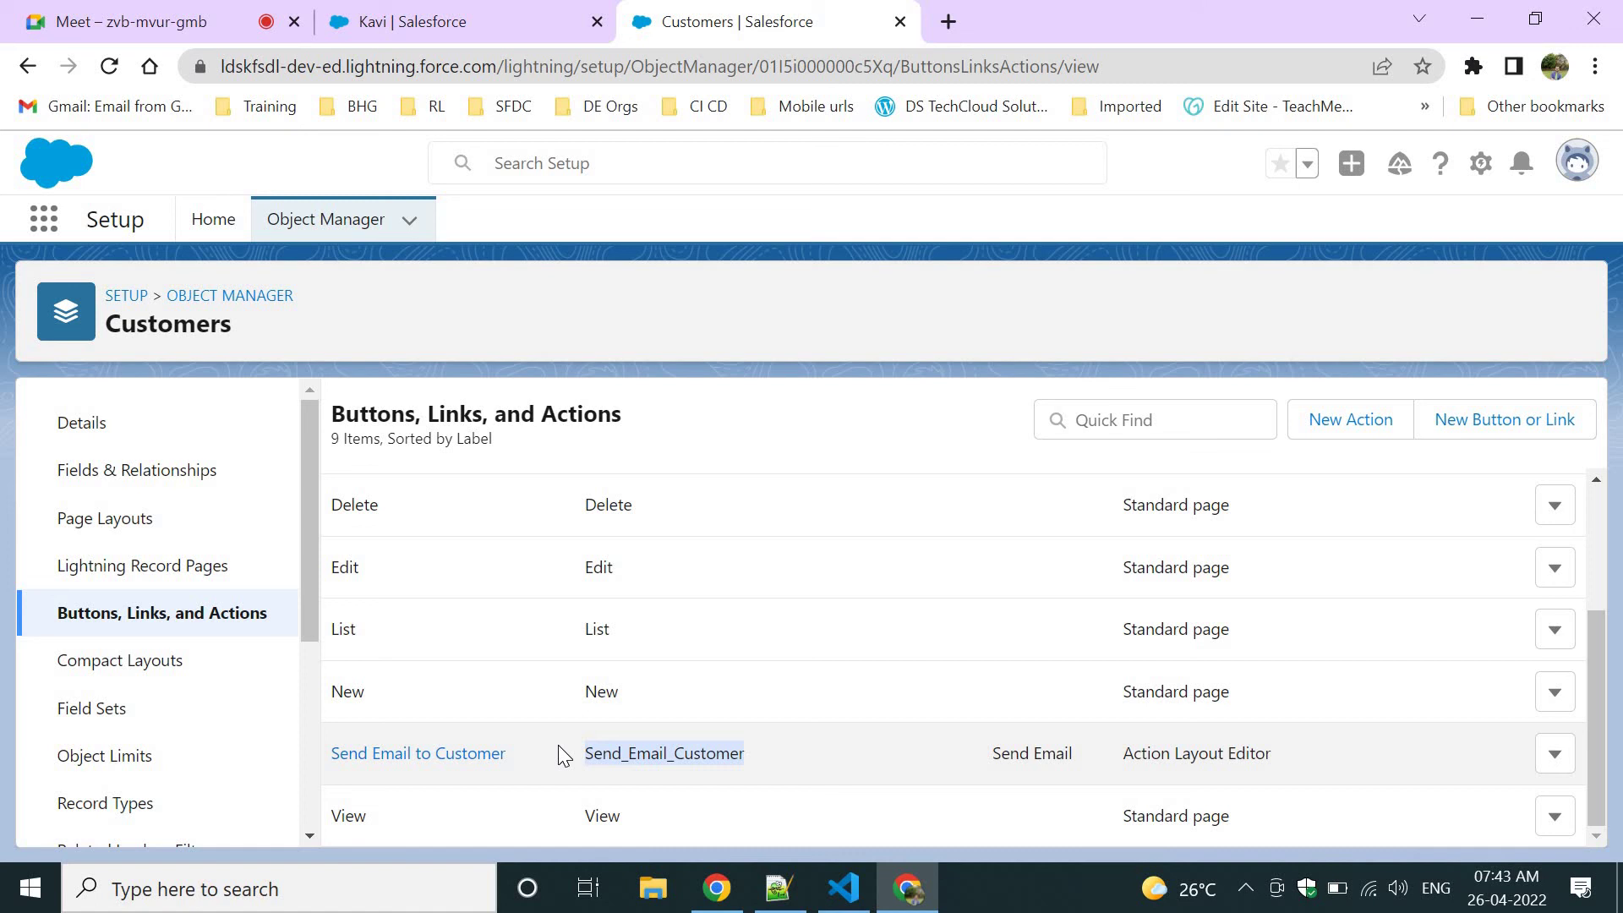
{"action": "left_click", "coordinate": [864, 759]}
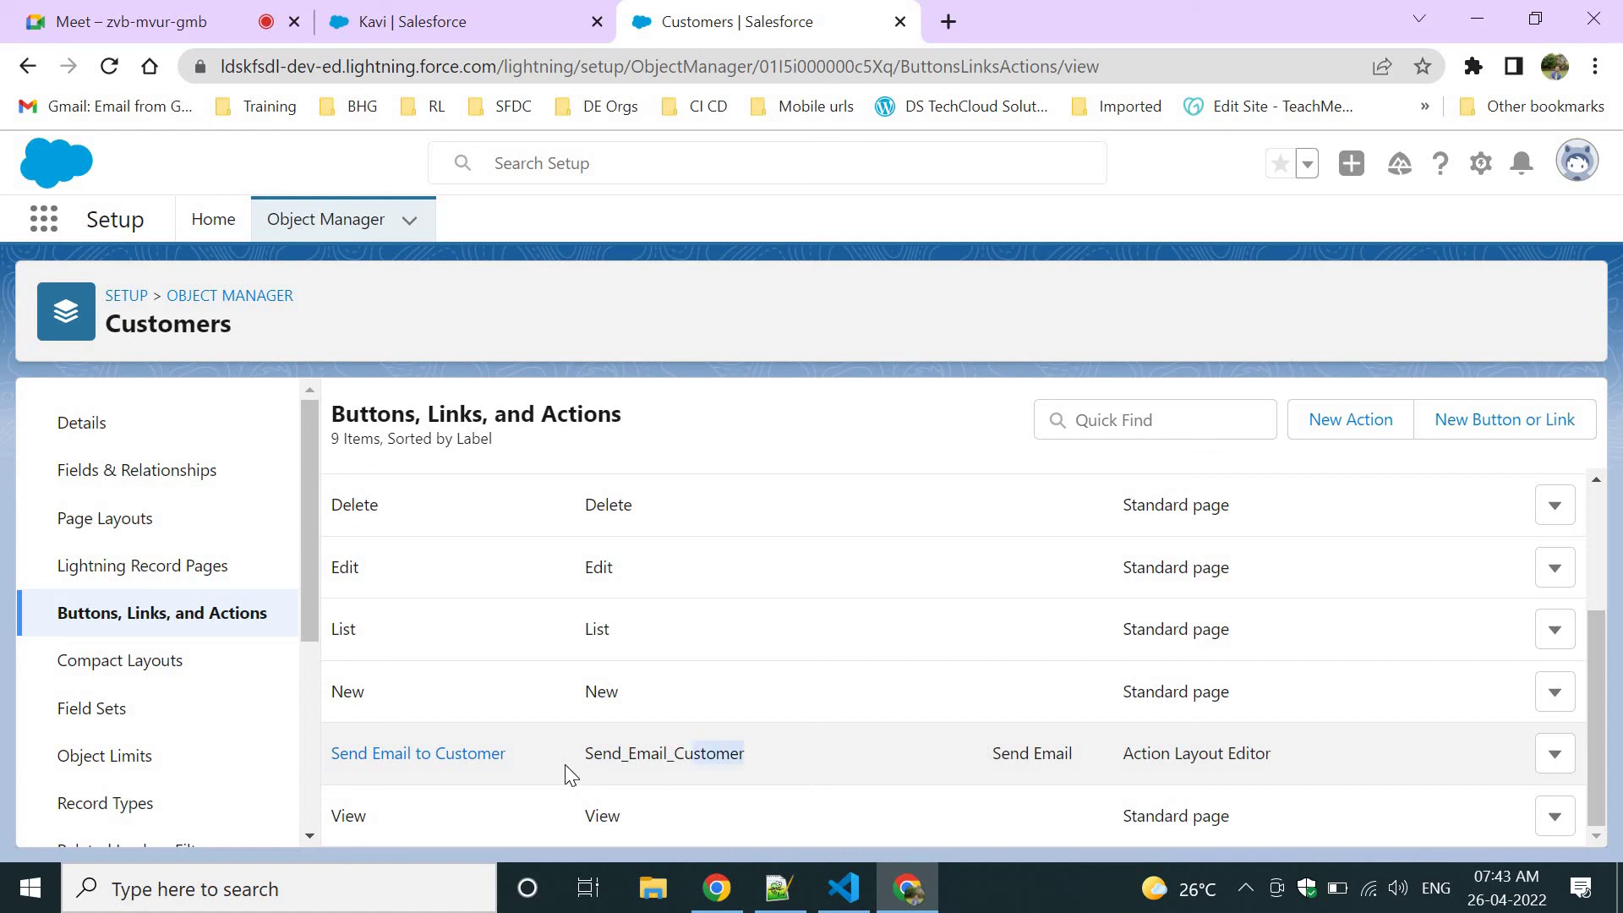
{"action": "left_click_drag", "start_coordinate": [565, 764], "coordinate": [333, 764]}
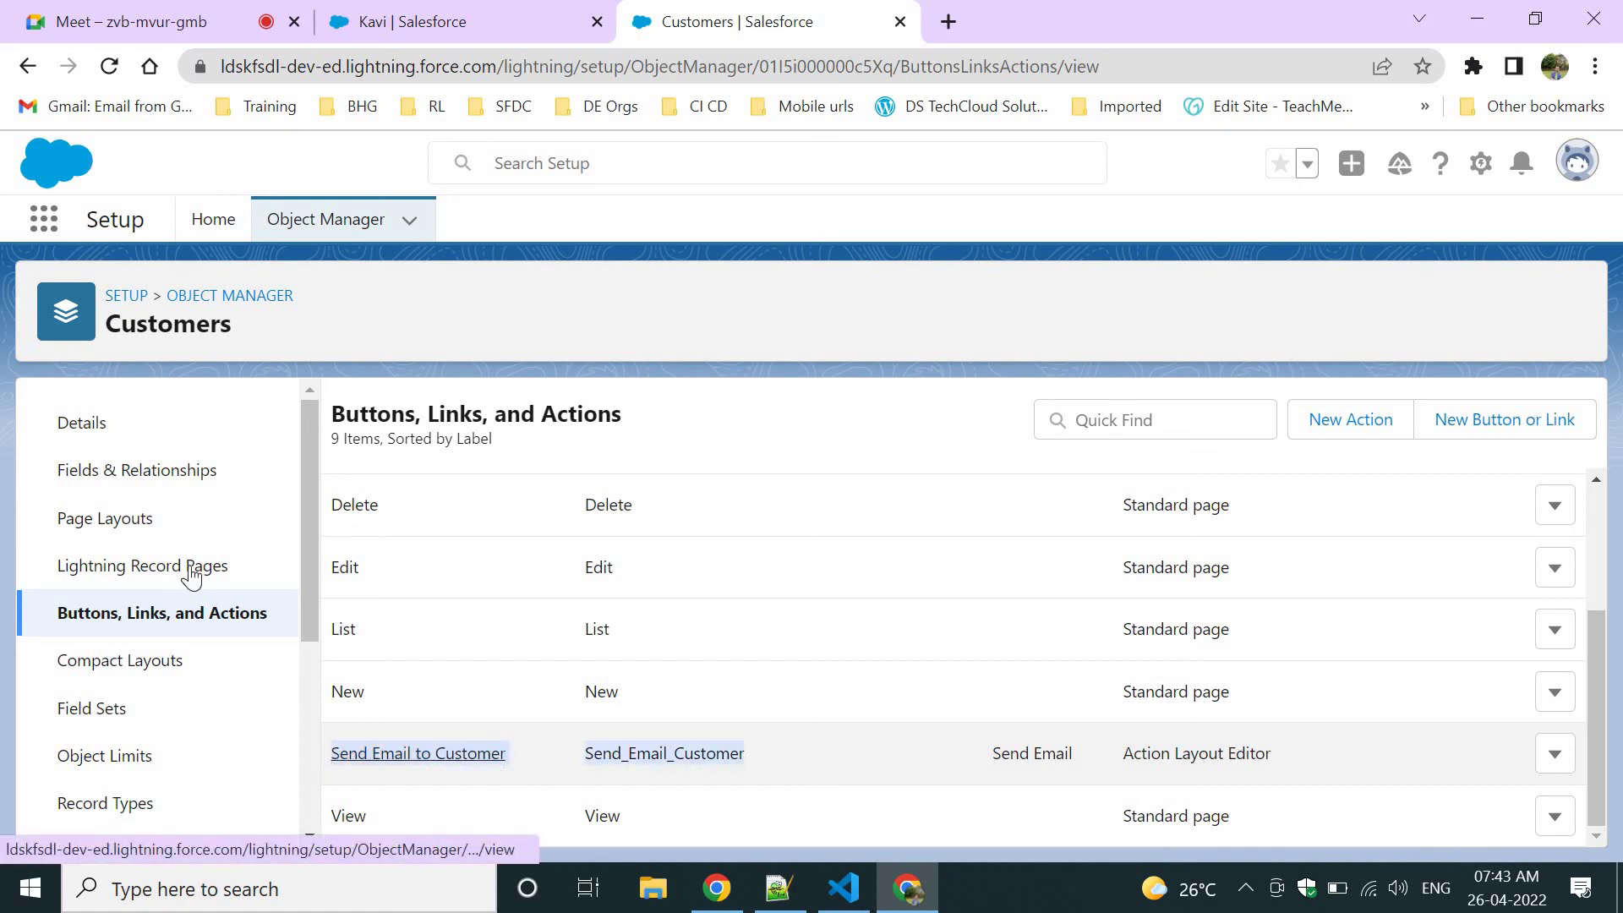
{"action": "left_click", "coordinate": [362, 26]}
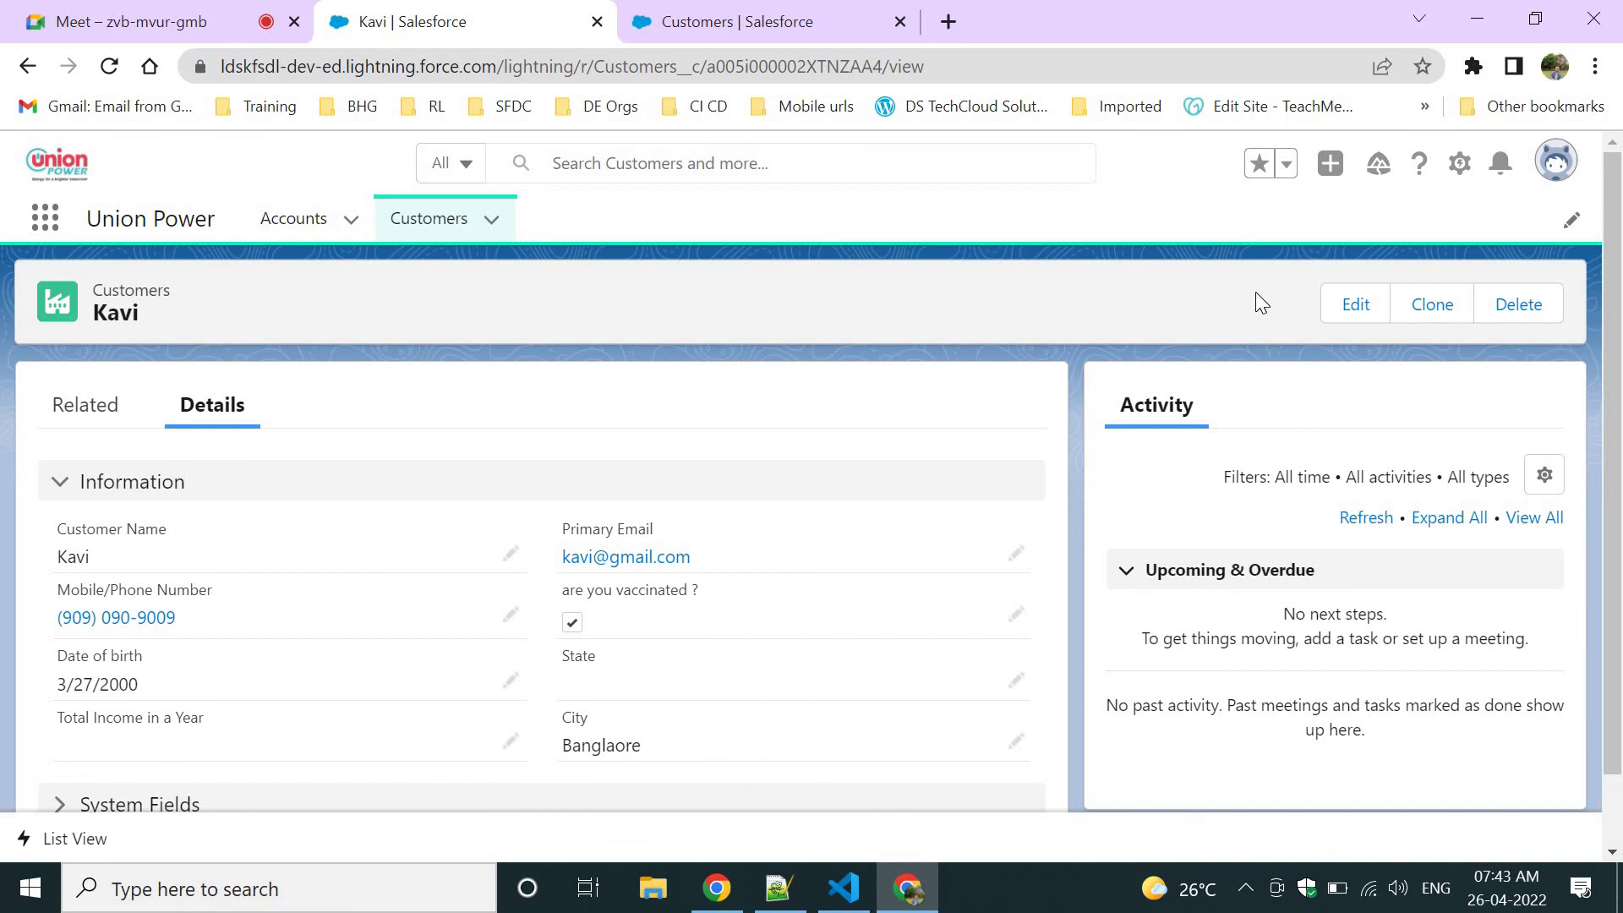
Drag Send Email to Customer (filtered 'Se') into Customers Layout's Actions after Delete and save.
{"action": "left_click", "coordinate": [731, 11]}
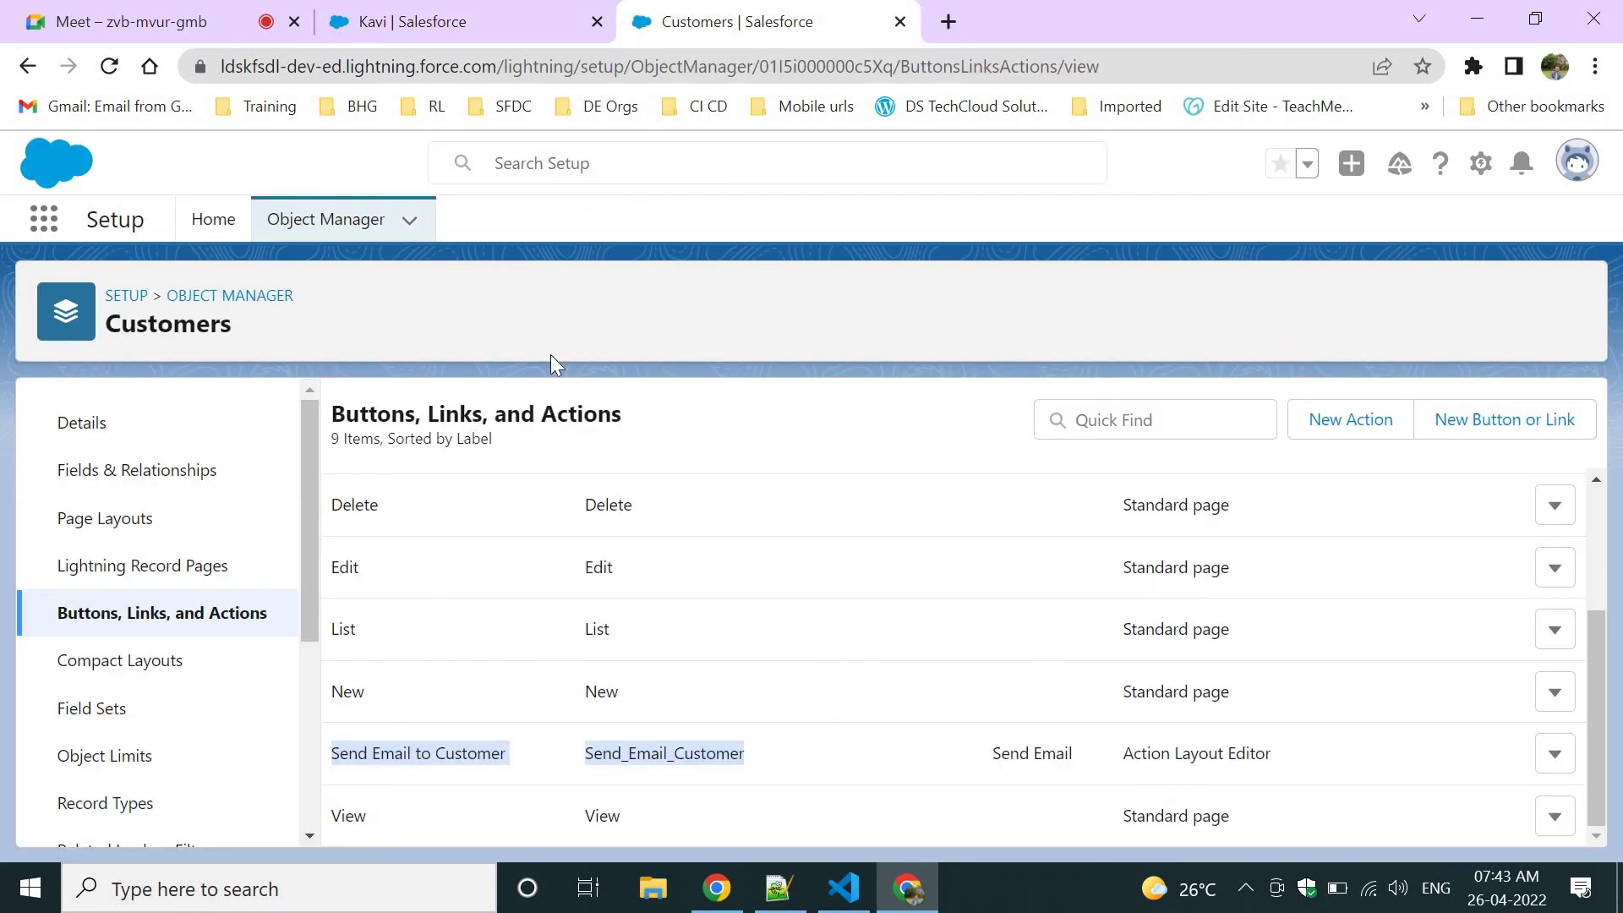
{"action": "left_click", "coordinate": [116, 541]}
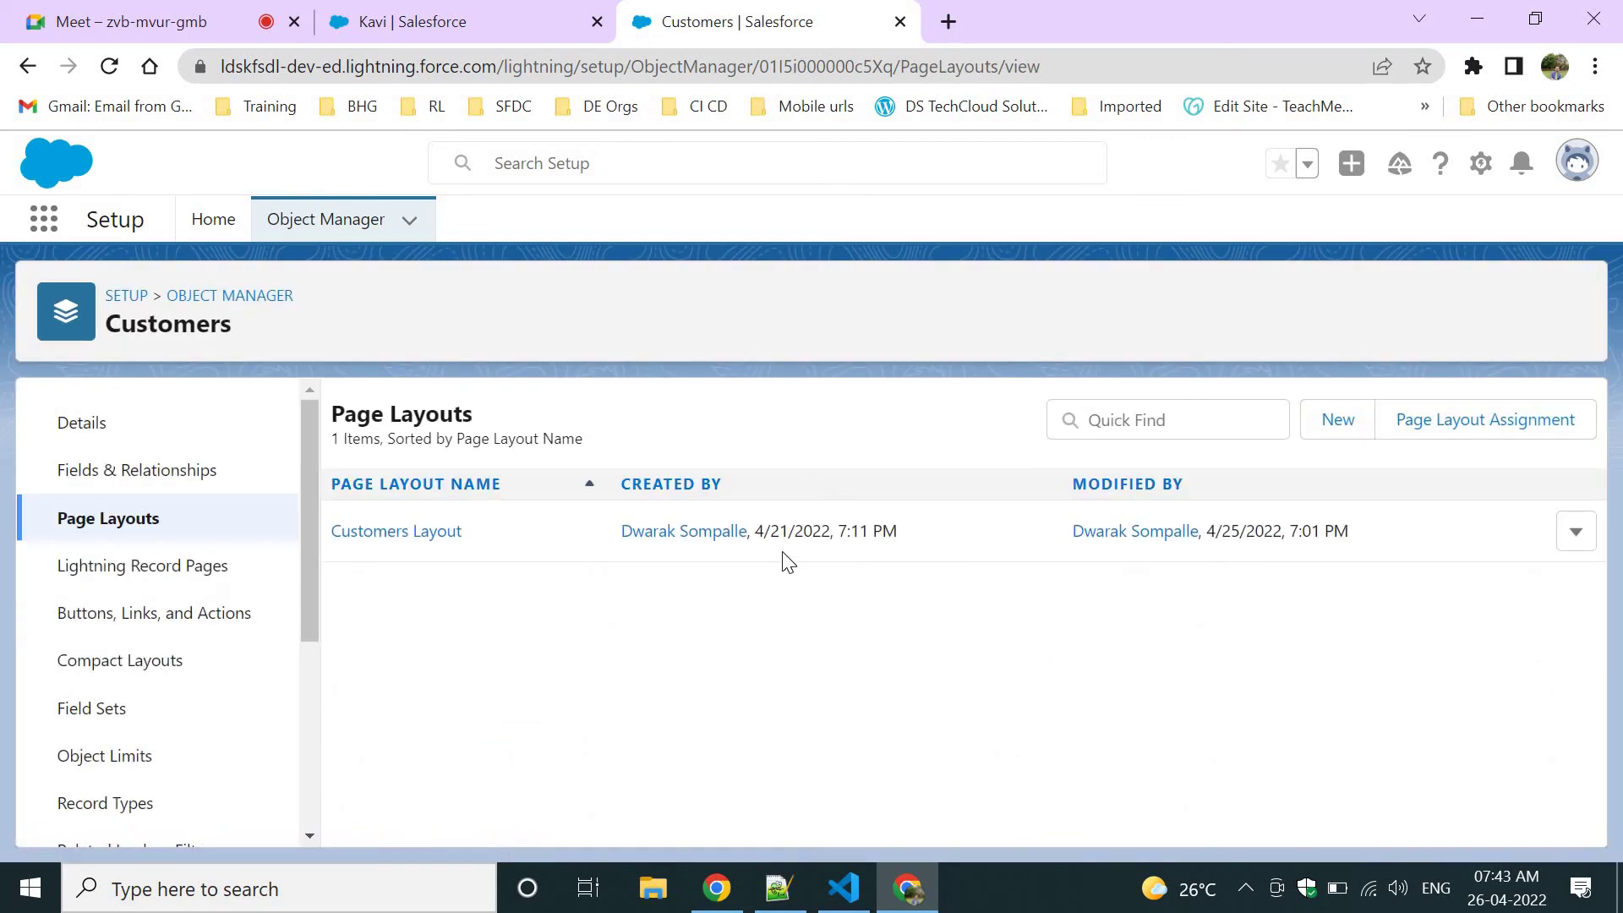
{"action": "left_click", "coordinate": [417, 541]}
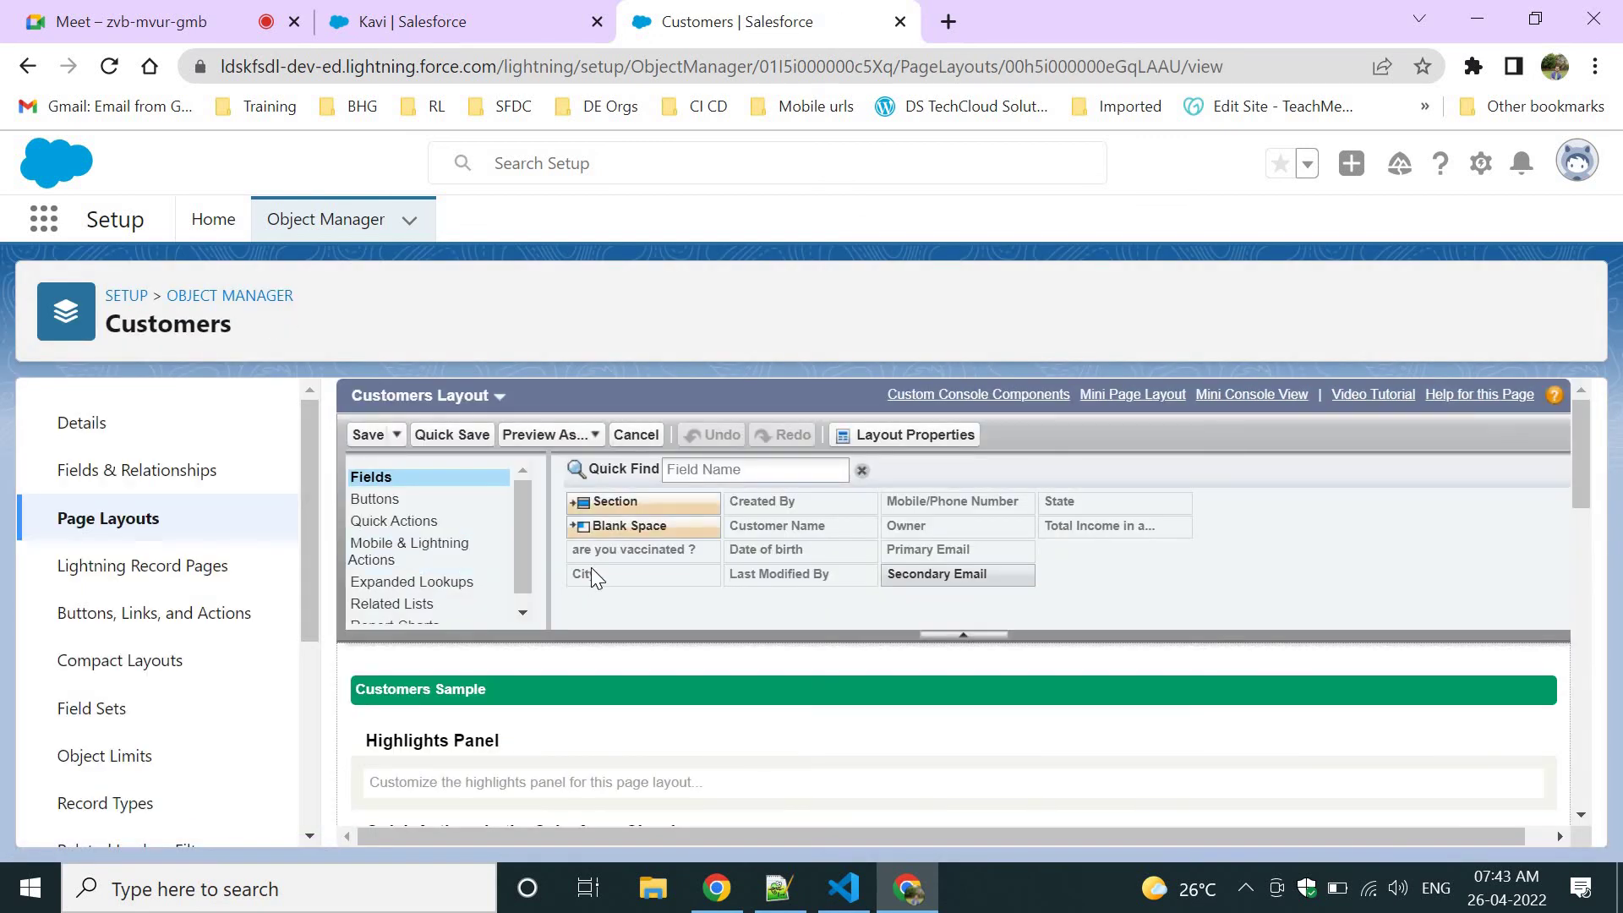
{"action": "left_click", "coordinate": [385, 558]}
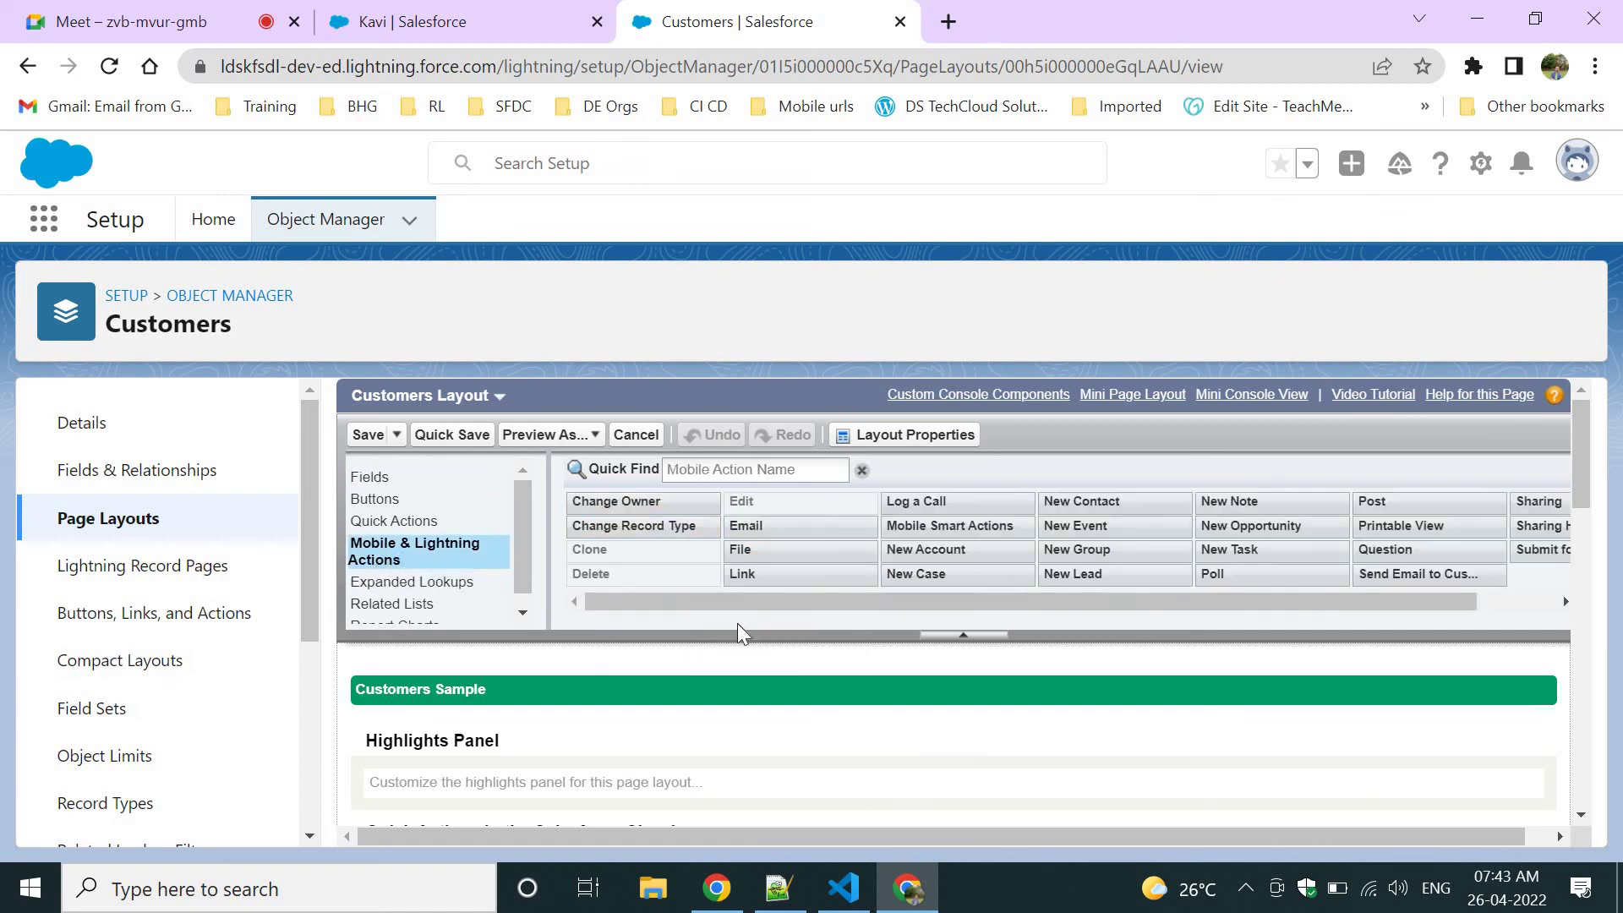
{"action": "scroll", "coordinate": [737, 623], "scroll_direction": "down", "scroll_amount": 1}
{"action": "scroll", "coordinate": [737, 625], "scroll_direction": "down", "scroll_amount": 5}
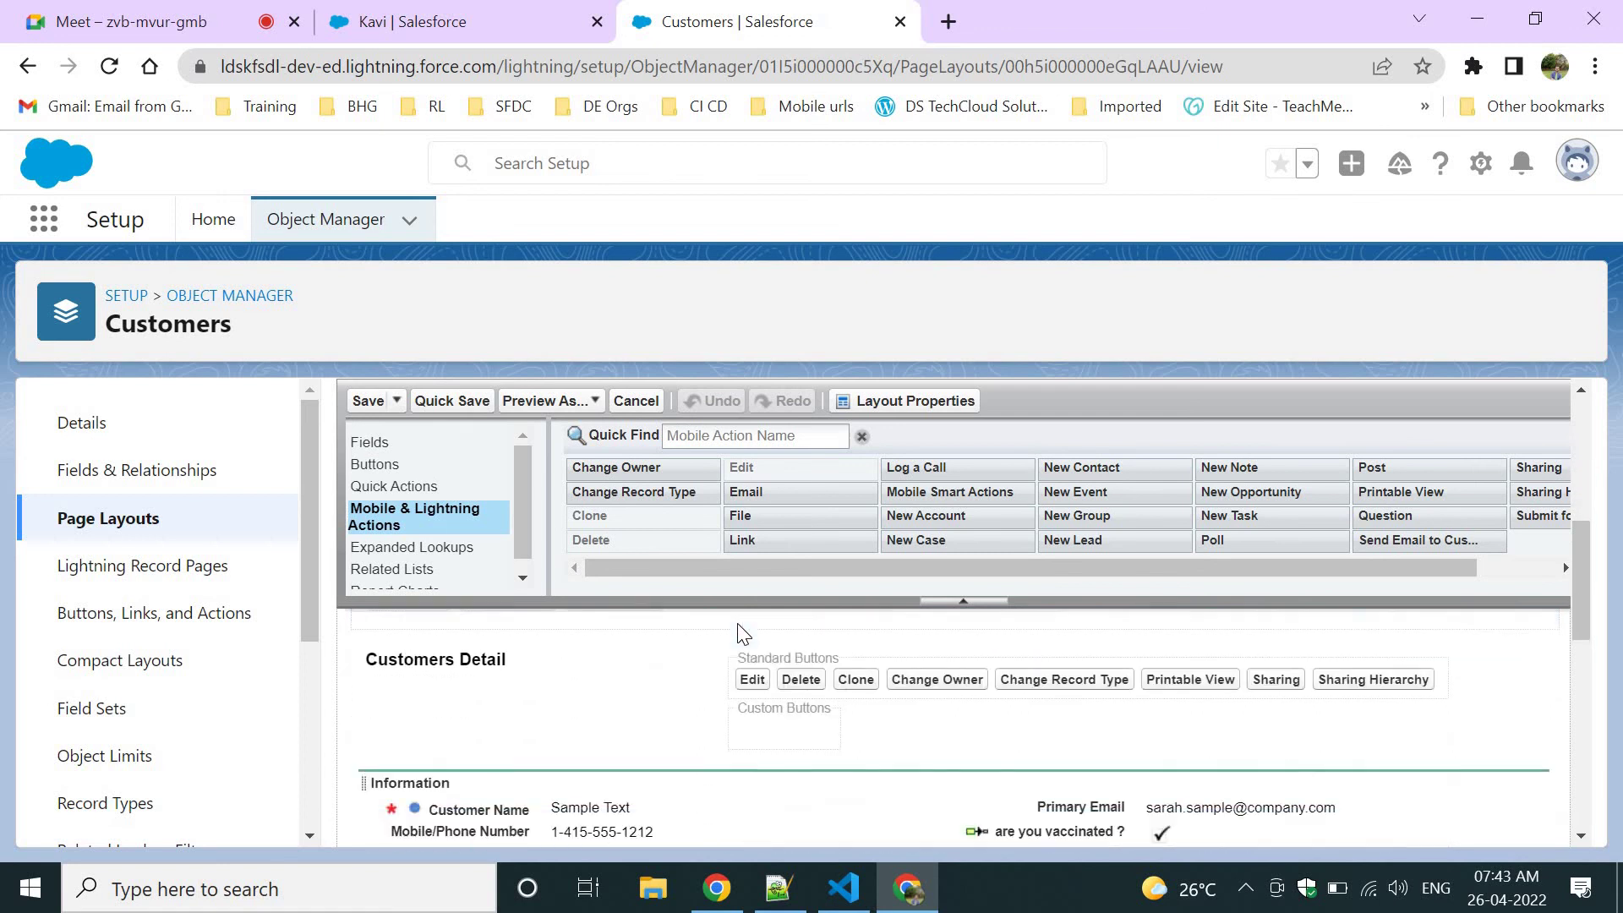
{"action": "left_click", "coordinate": [689, 435]}
{"action": "type", "text": "Send"}
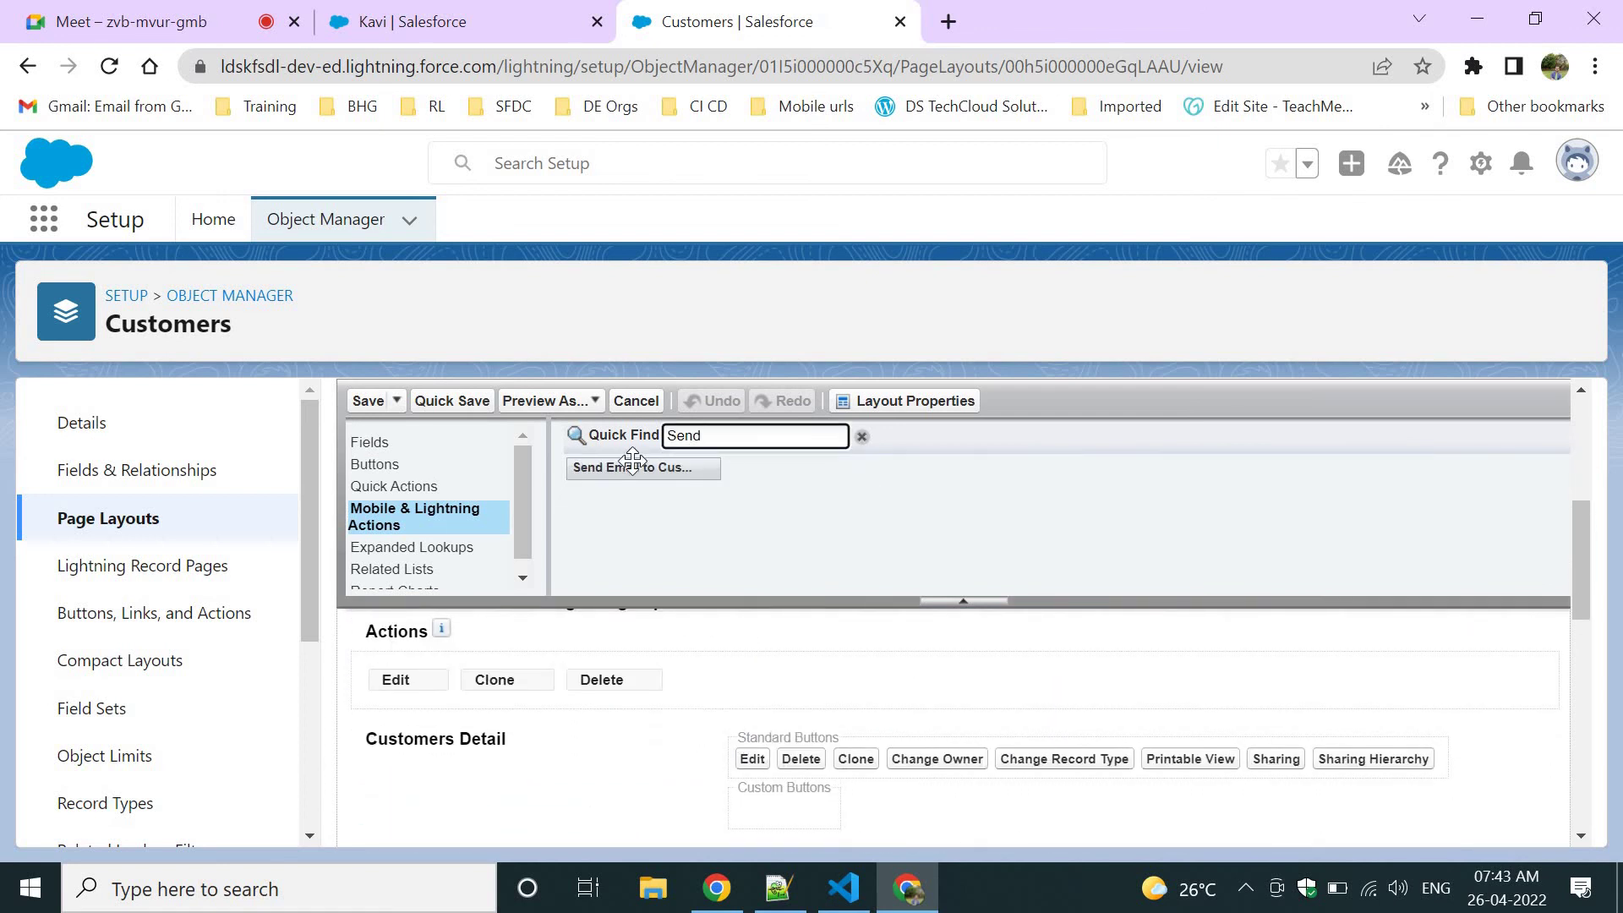
{"action": "mouse_move", "coordinate": [642, 467]}
{"action": "left_mouse_down"}
{"action": "mouse_move", "coordinate": [627, 671]}
{"action": "mouse_move", "coordinate": [669, 686]}
{"action": "left_mouse_up"}
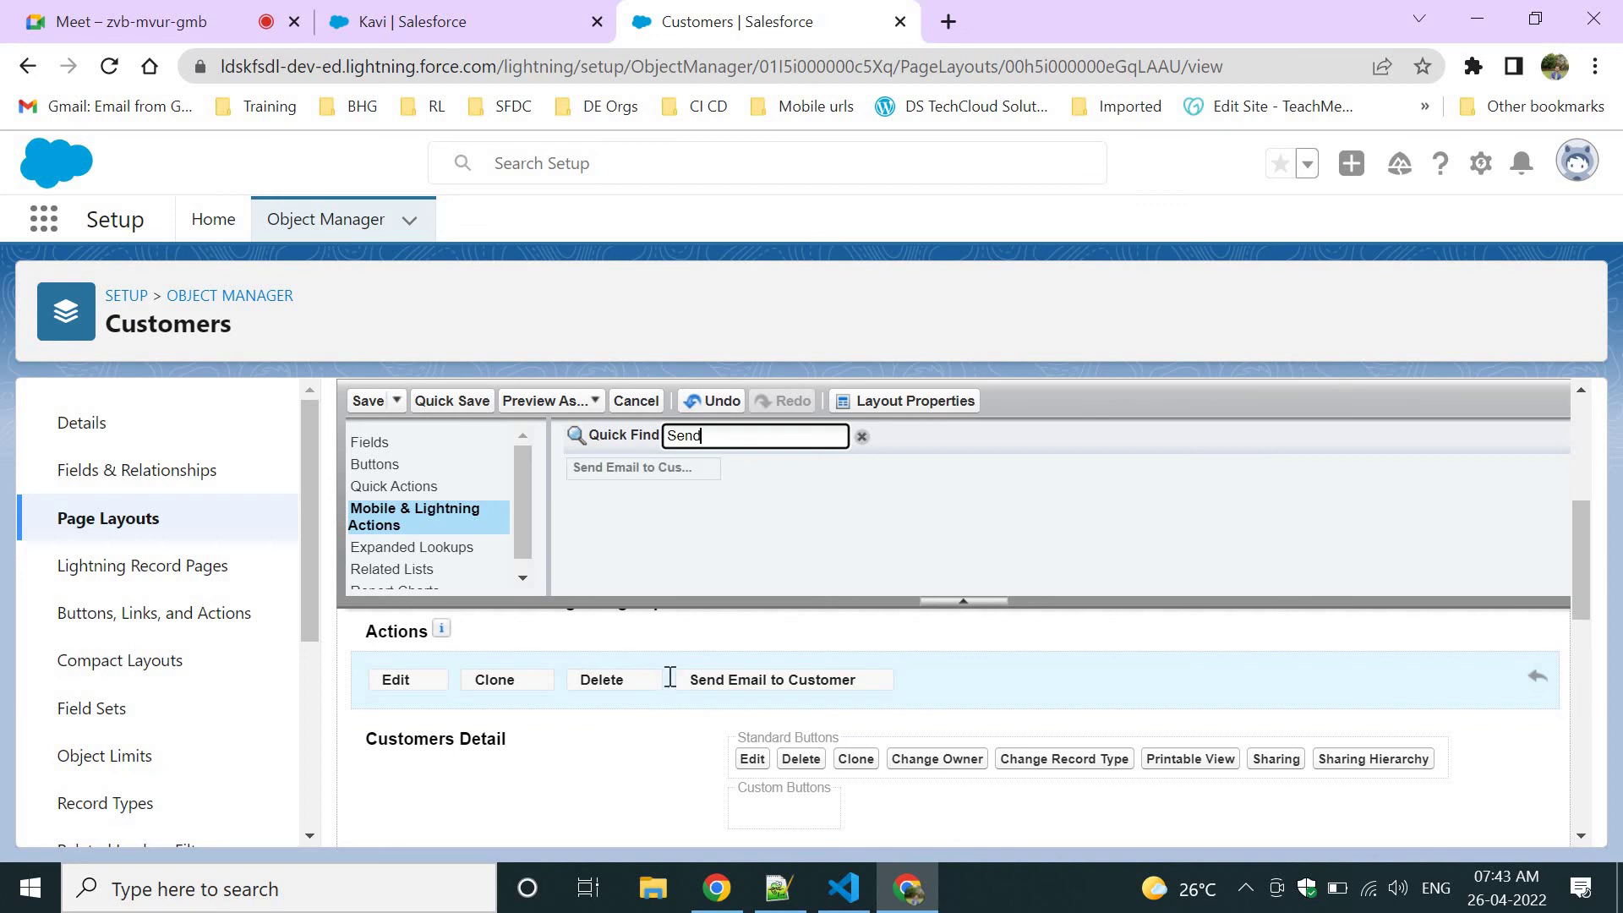
{"action": "left_click", "coordinate": [355, 403]}
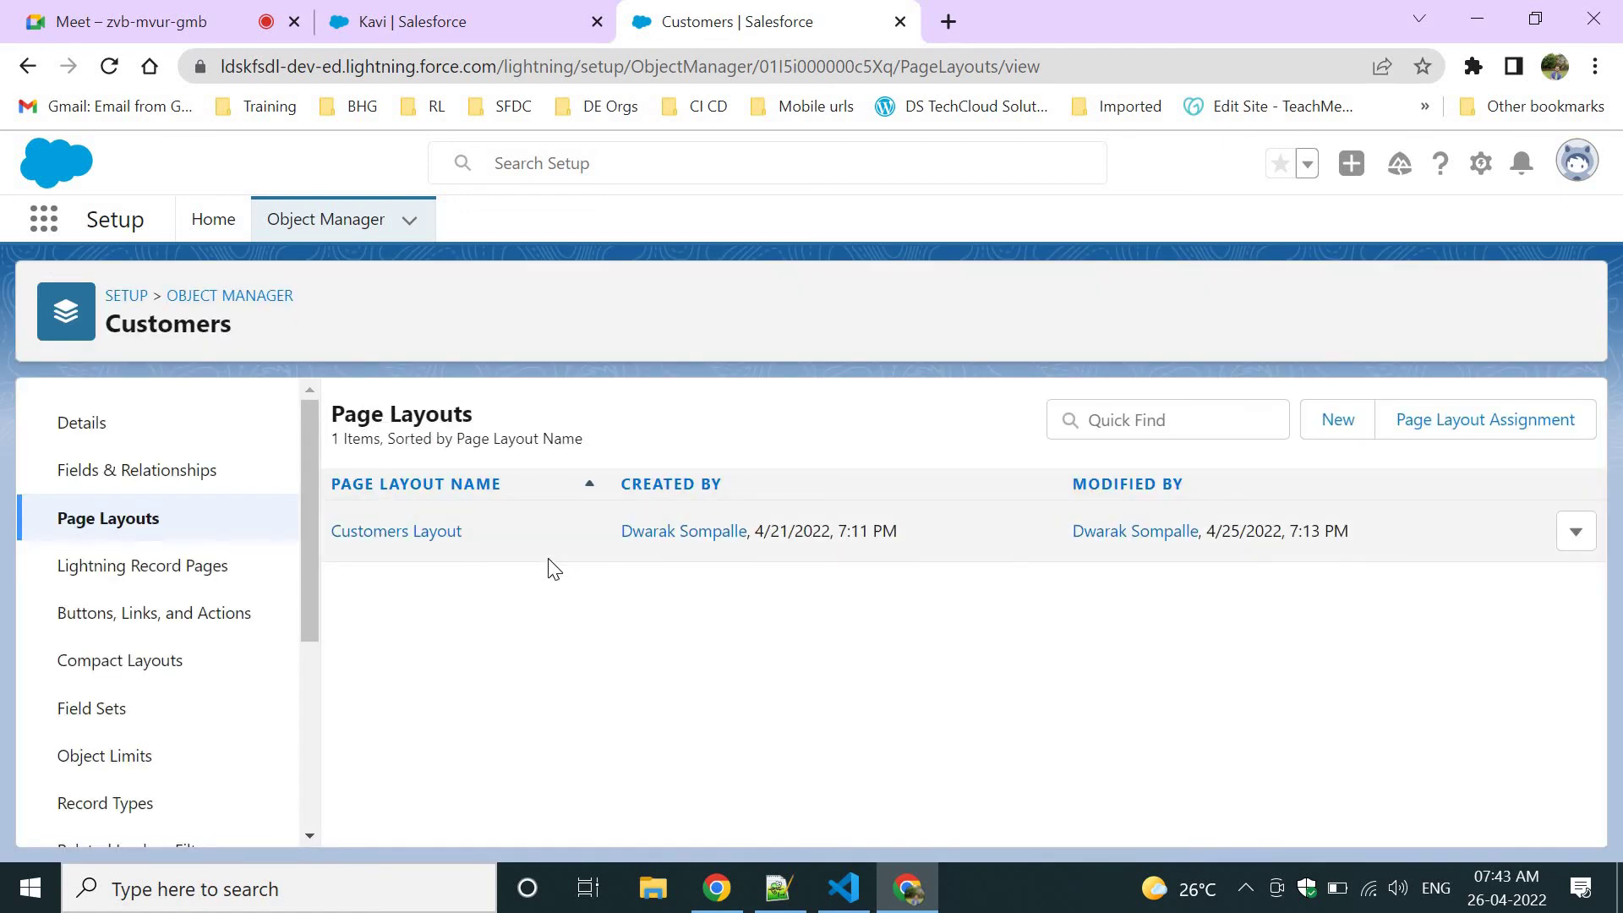
Reopen the customer record from the Customers list, reload it, then go to the Meet call.
{"action": "left_click", "coordinate": [433, 14]}
{"action": "left_click", "coordinate": [413, 72]}
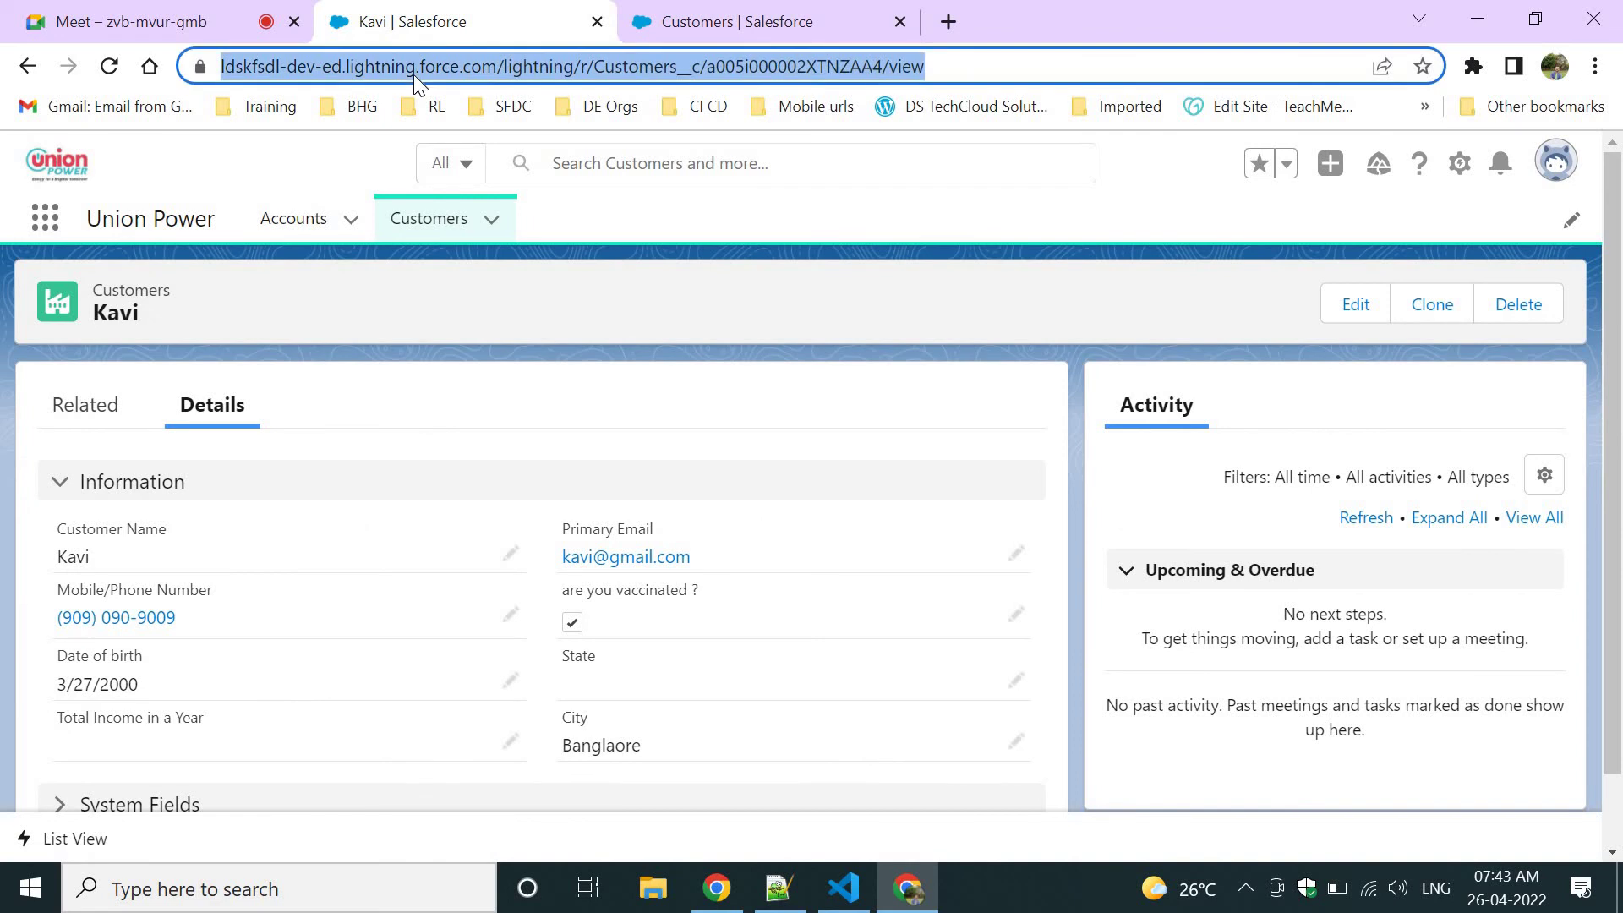
{"action": "left_click", "coordinate": [425, 221]}
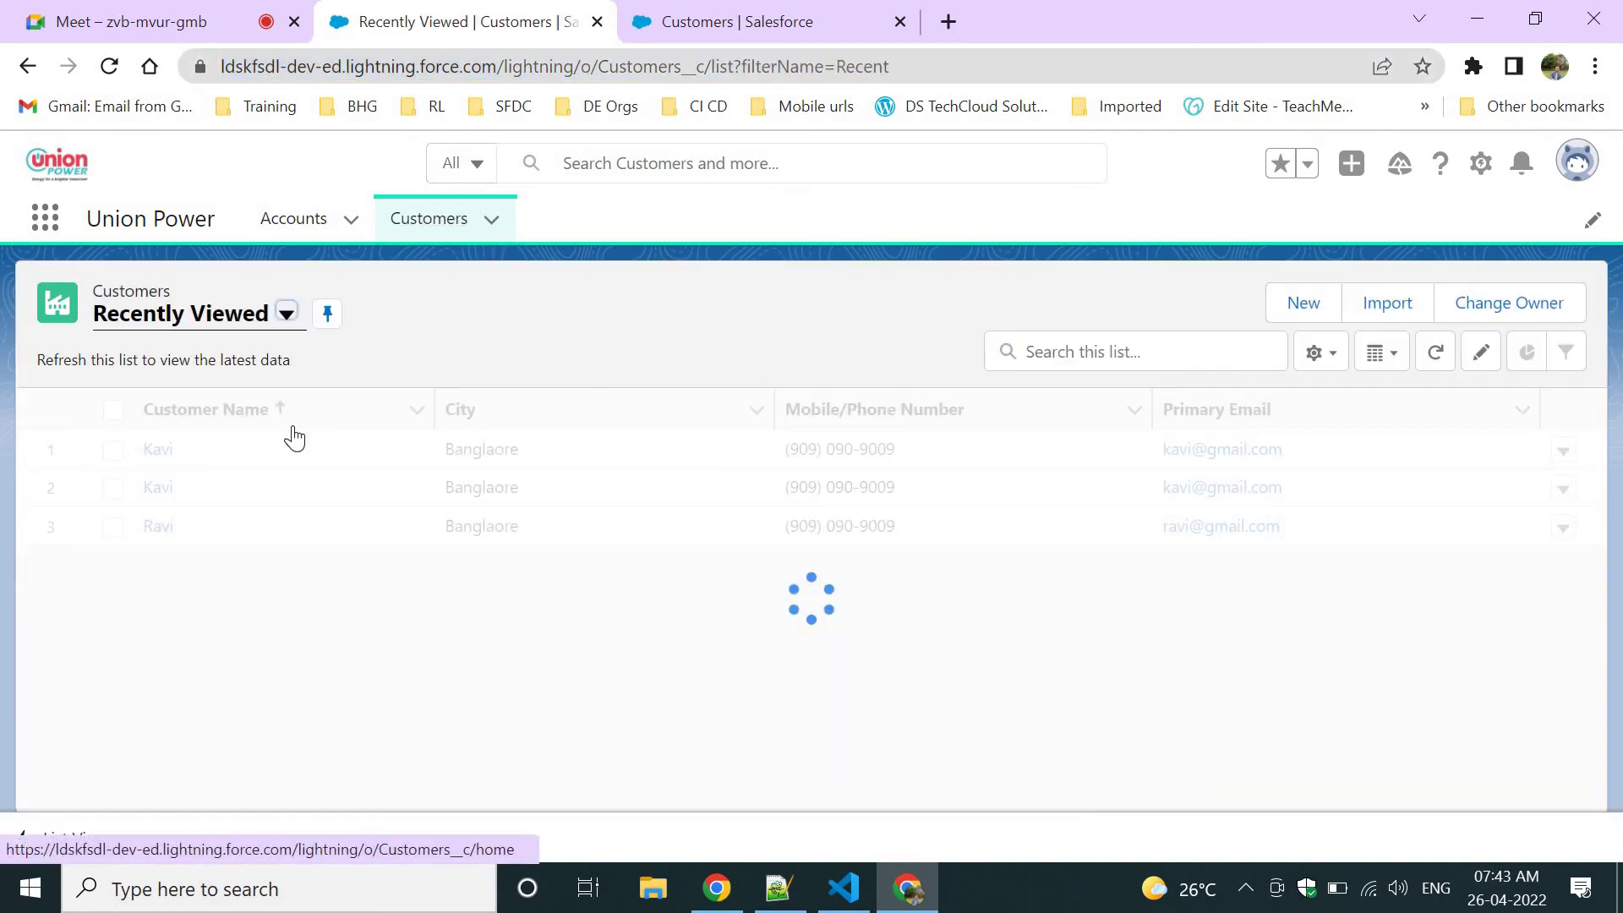
{"action": "left_click", "coordinate": [397, 435]}
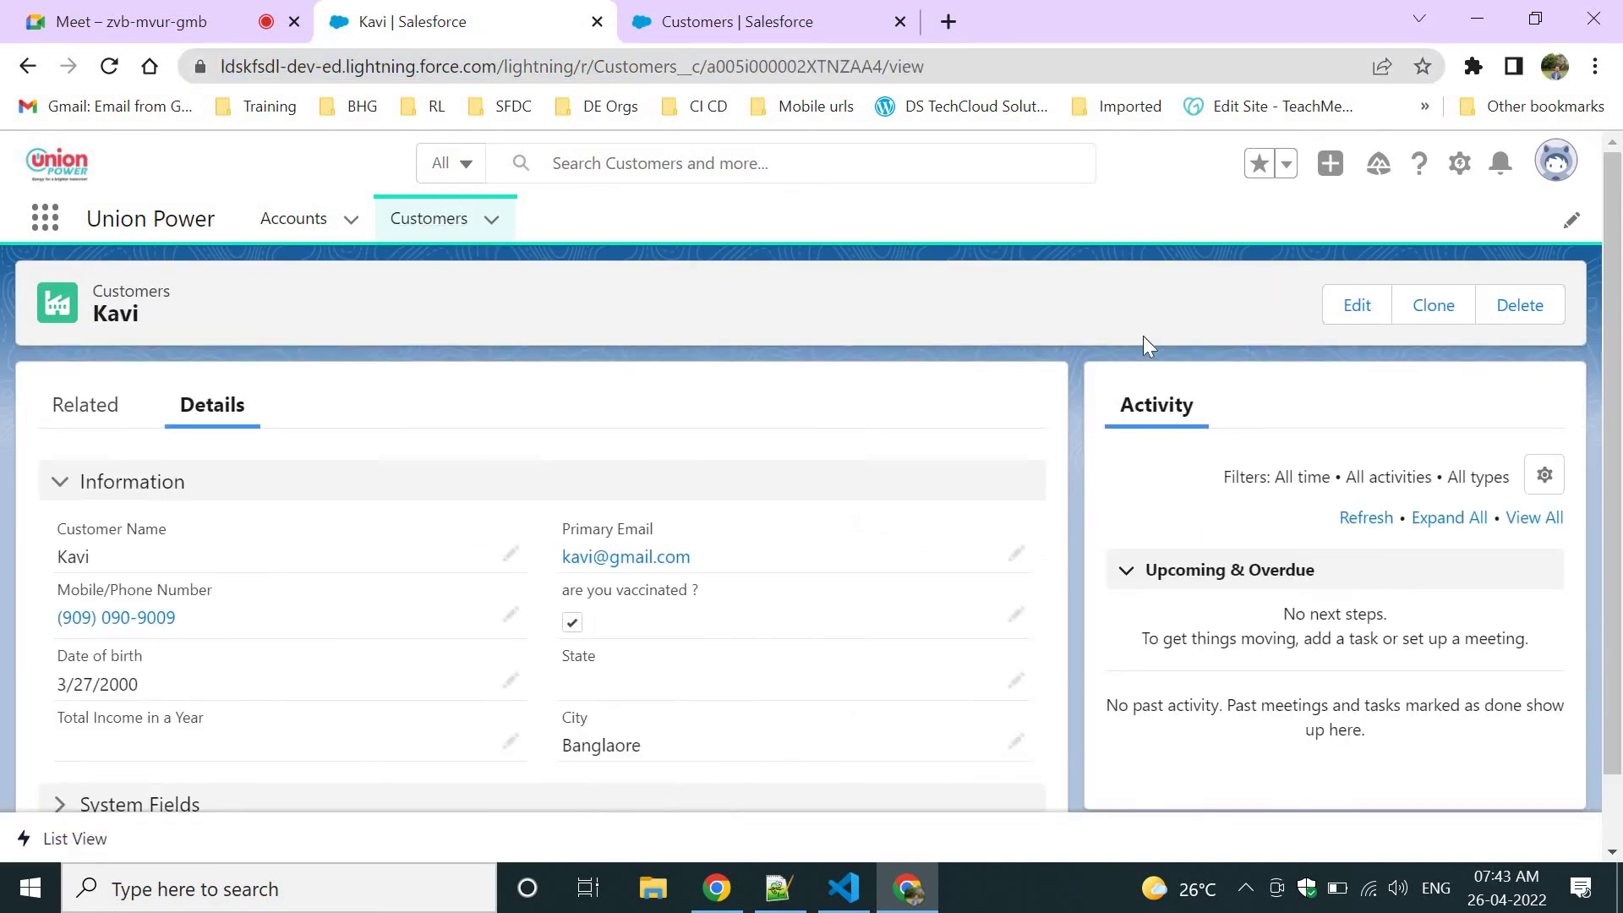
{"action": "left_click", "coordinate": [703, 62]}
{"action": "key", "text": "Return"}
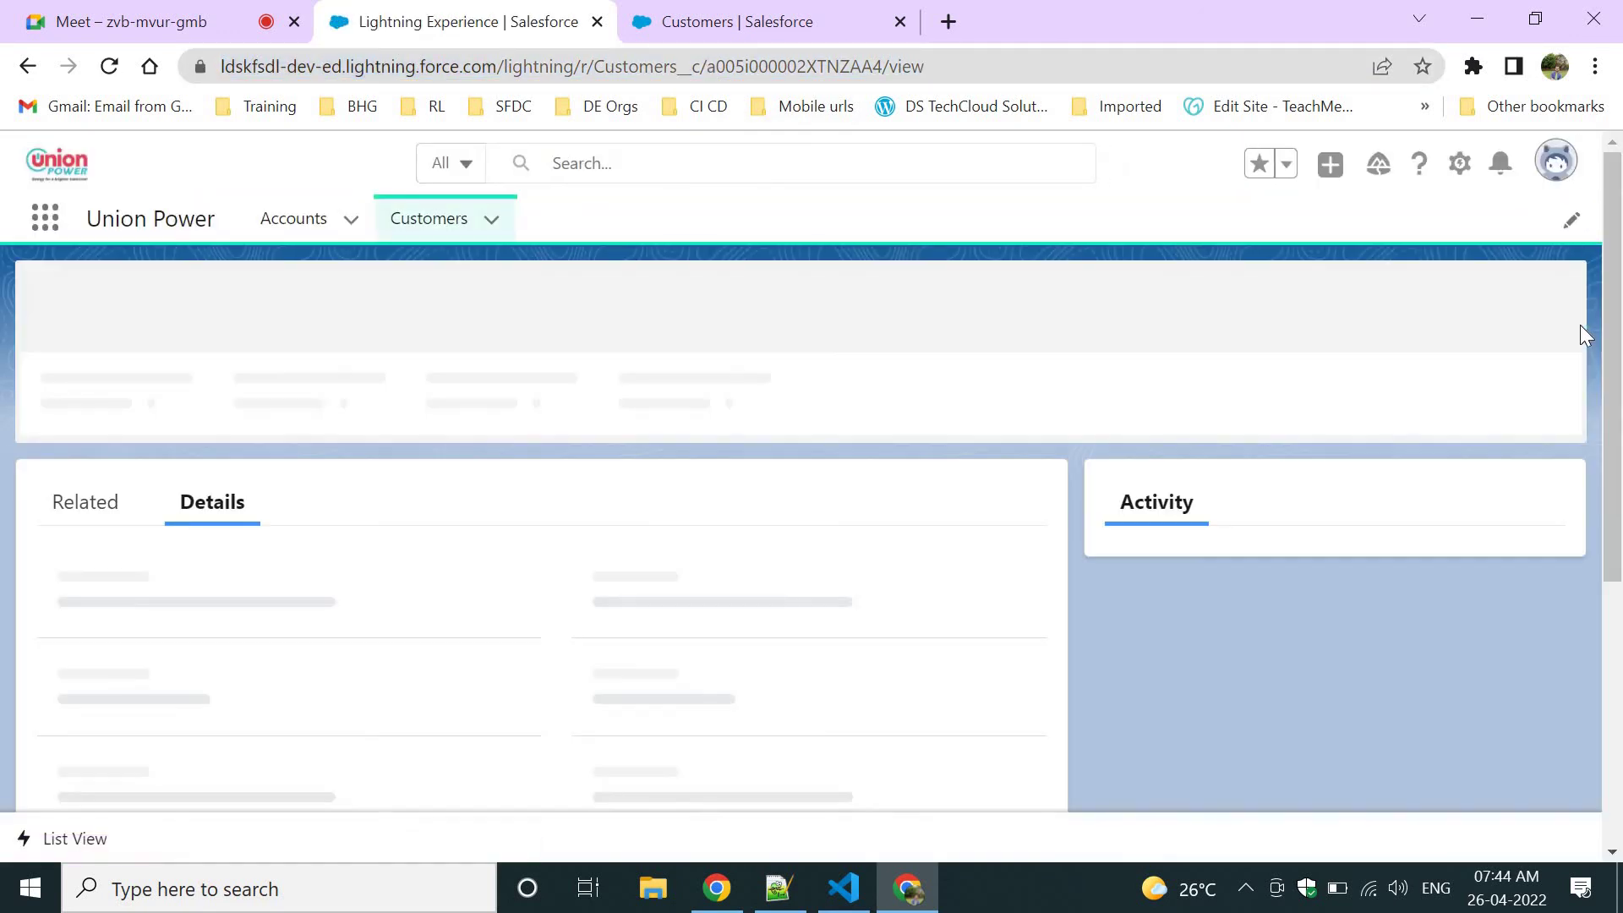
{"action": "left_click", "coordinate": [234, 13]}
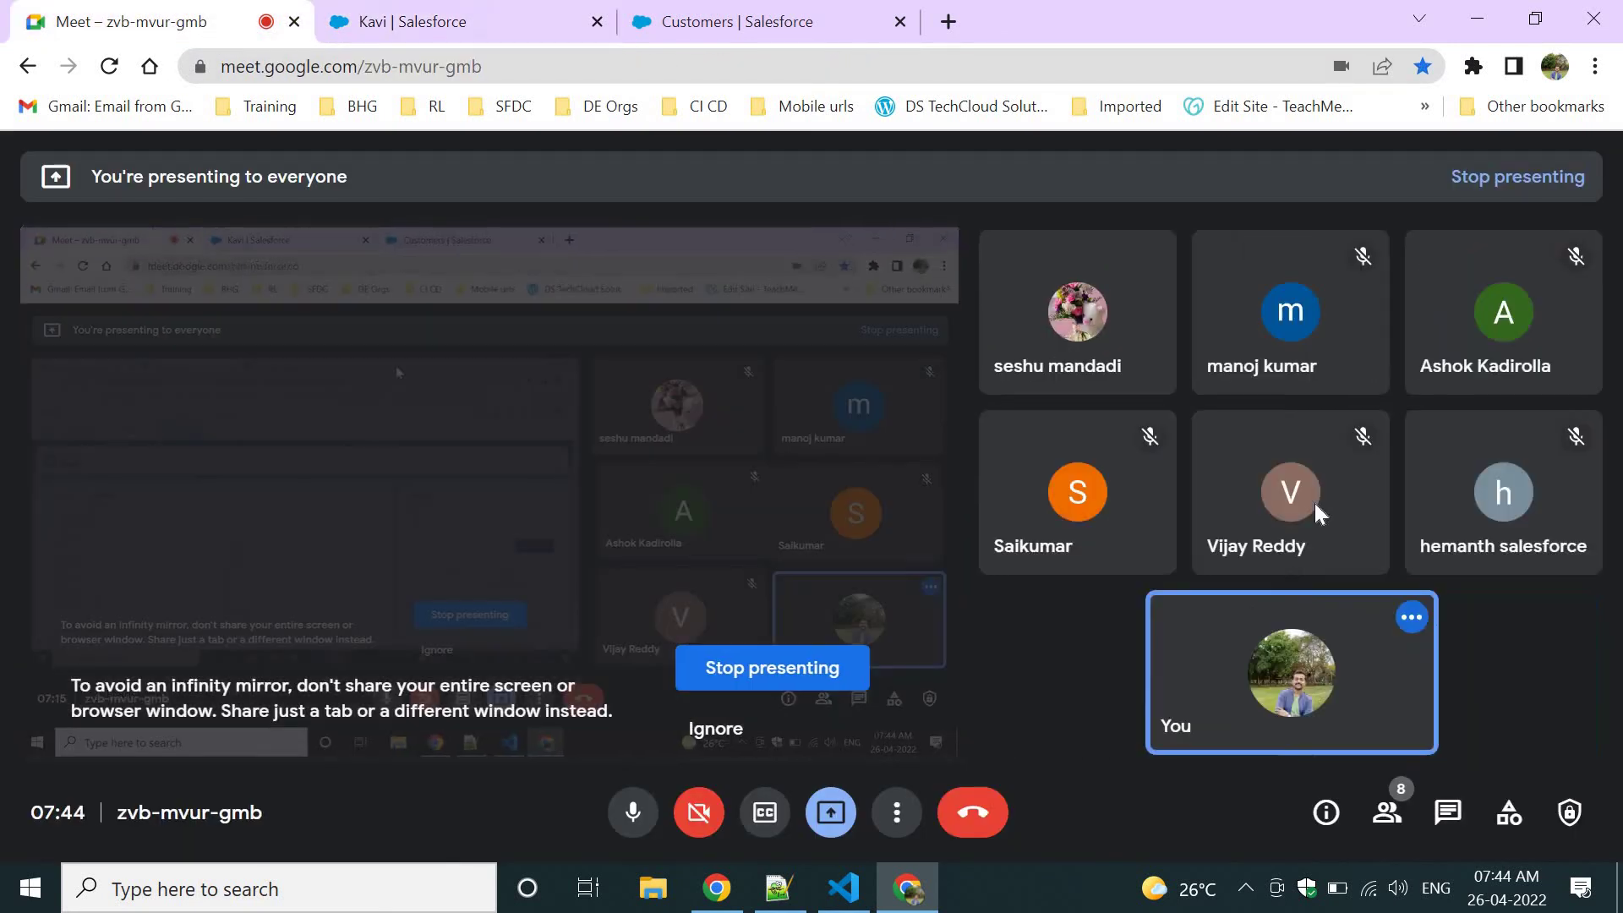
Mute a participant for everyone from the People panel, then return to the Salesforce record.
{"action": "left_click", "coordinate": [1387, 814]}
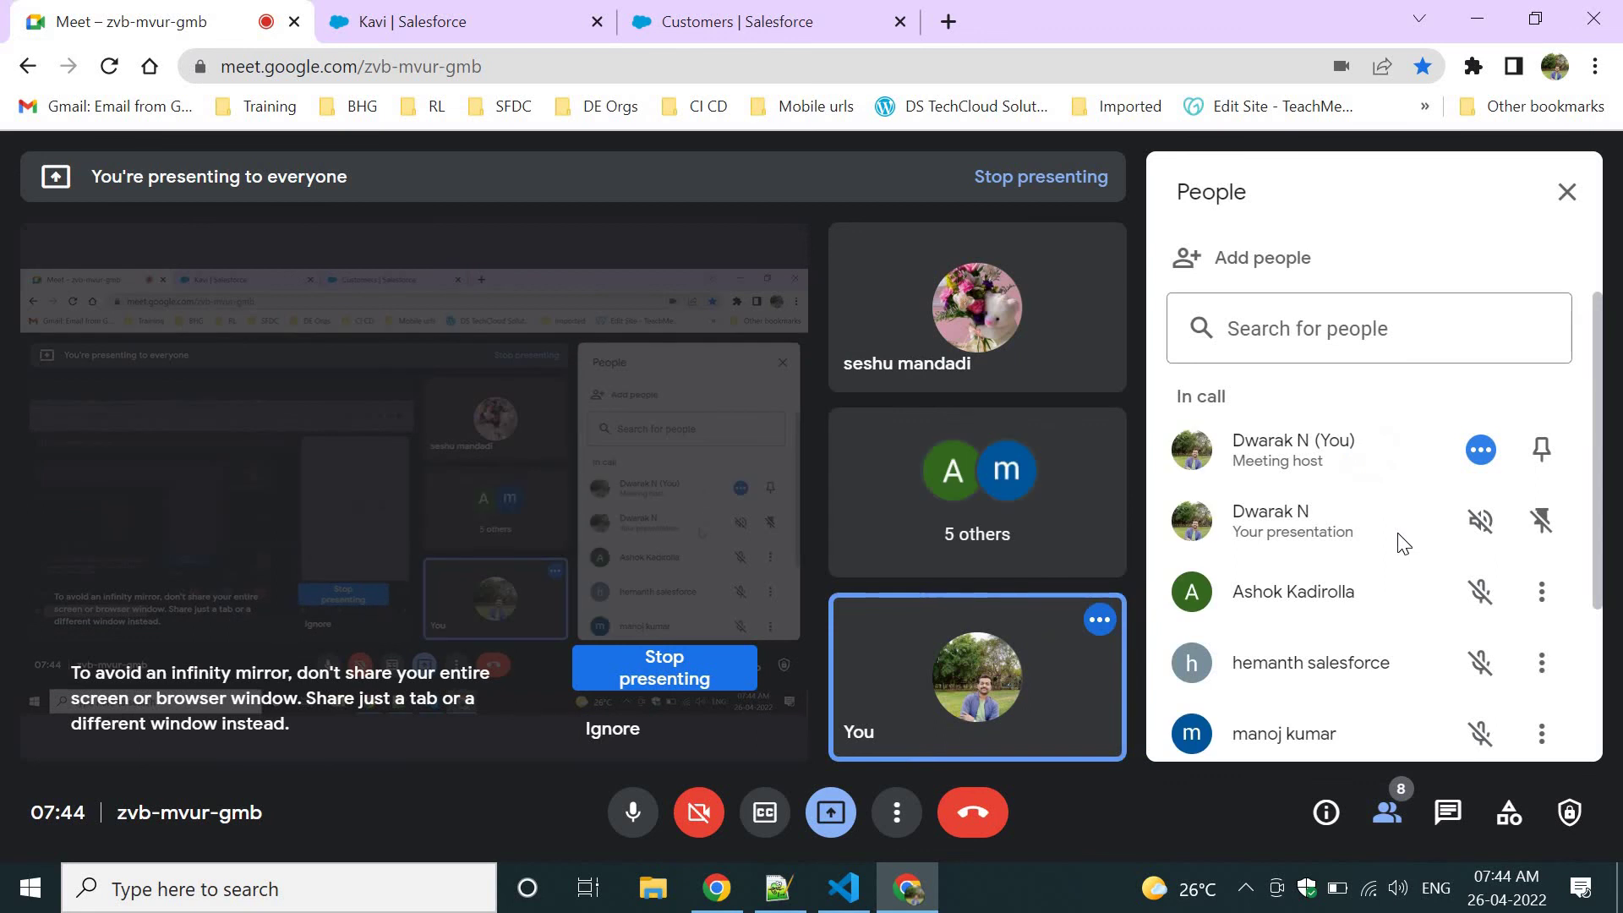
{"action": "scroll", "coordinate": [1402, 542], "scroll_direction": "down", "scroll_amount": 3}
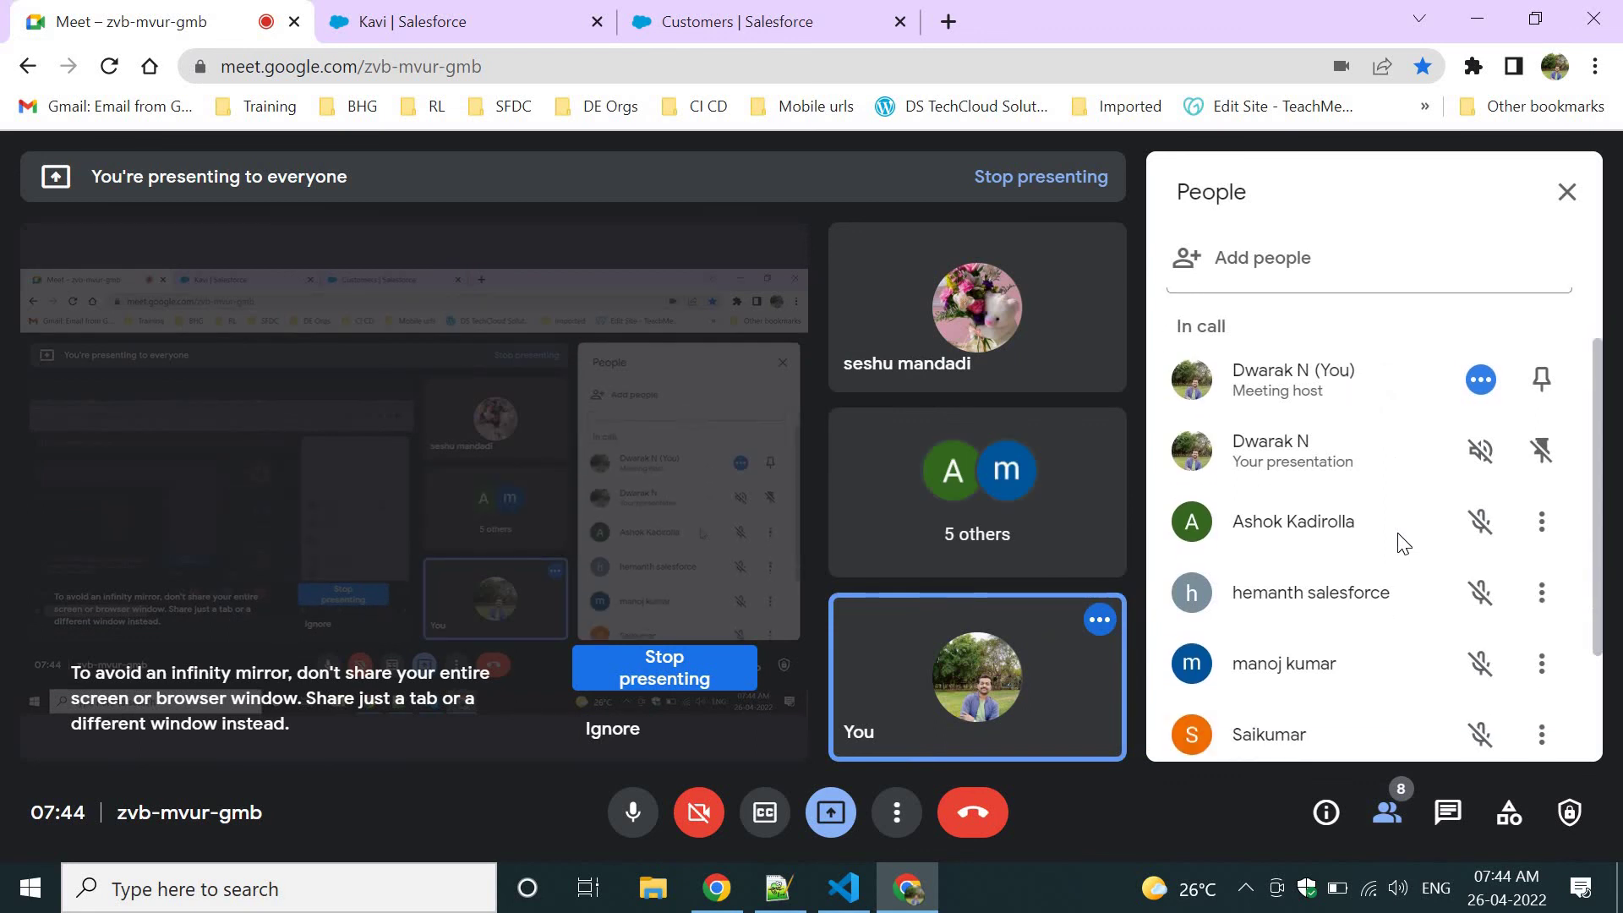
{"action": "left_click", "coordinate": [1480, 655]}
{"action": "left_click", "coordinate": [974, 549]}
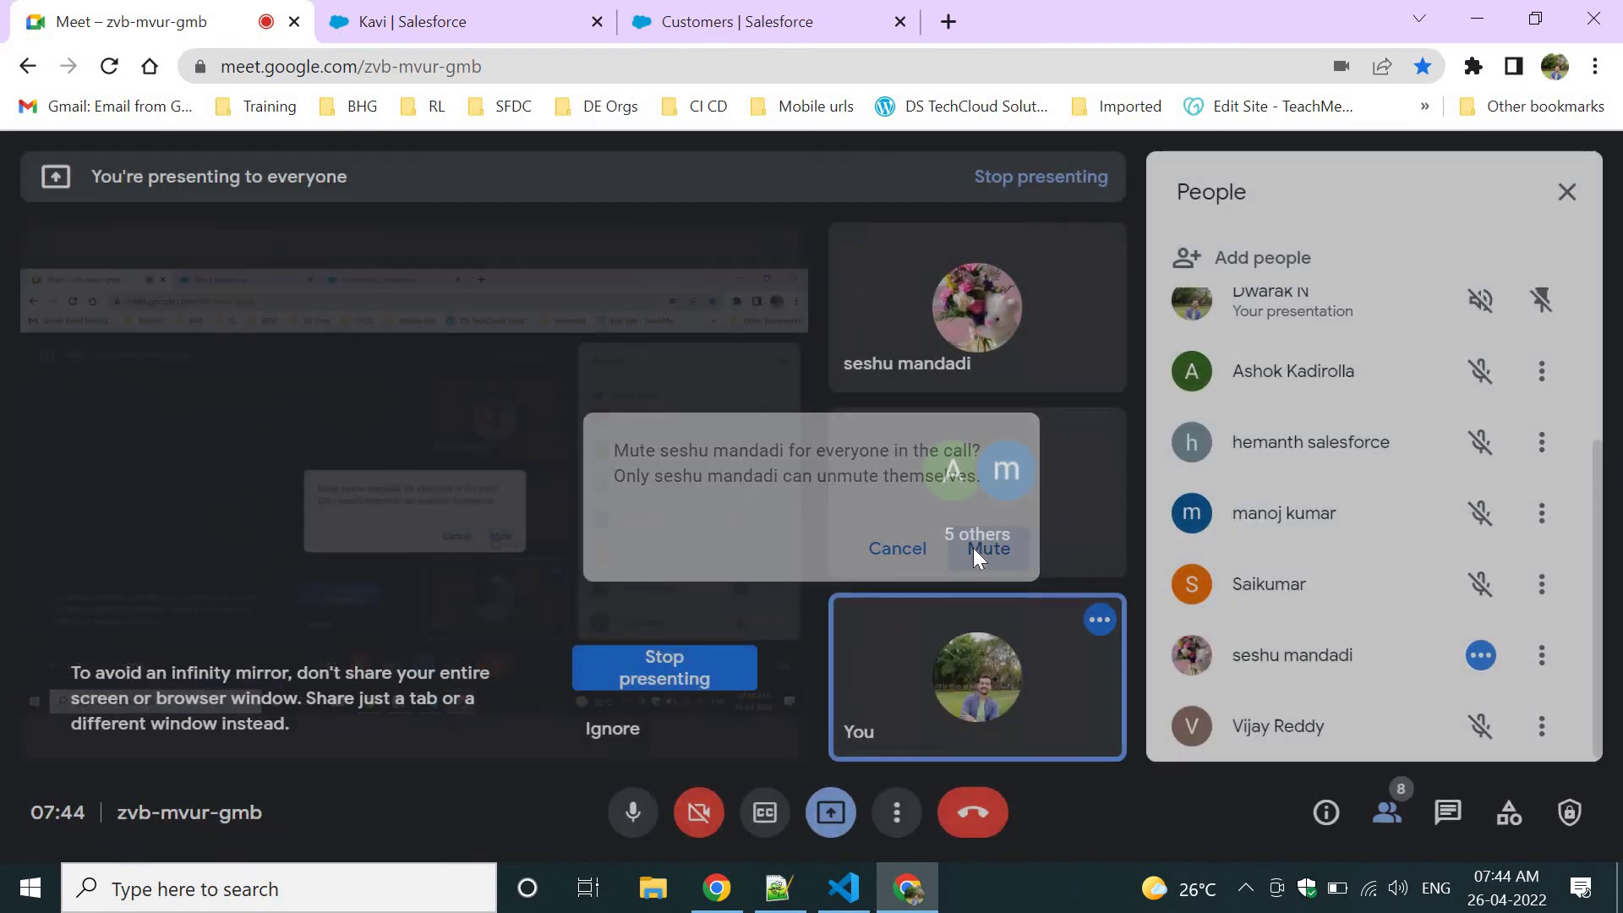
{"action": "left_click", "coordinate": [415, 21]}
{"action": "left_click", "coordinate": [602, 68]}
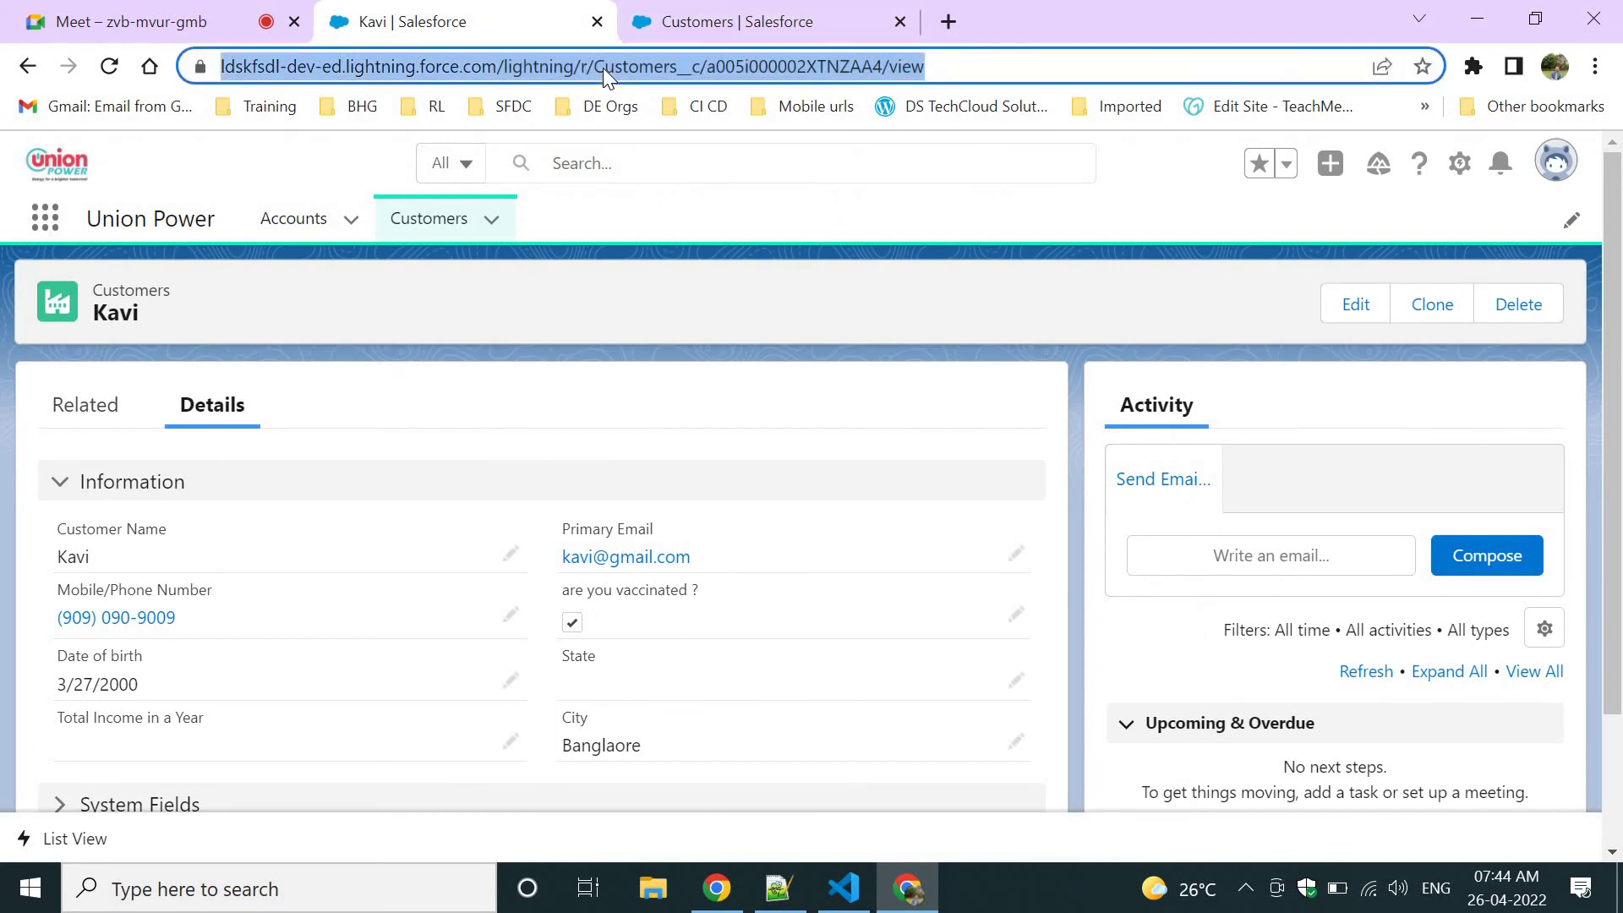
Reload the customer record page repeatedly, then switch to the Customers page layouts in Setup.
{"action": "key", "text": "Return"}
{"action": "key", "text": "F5"}
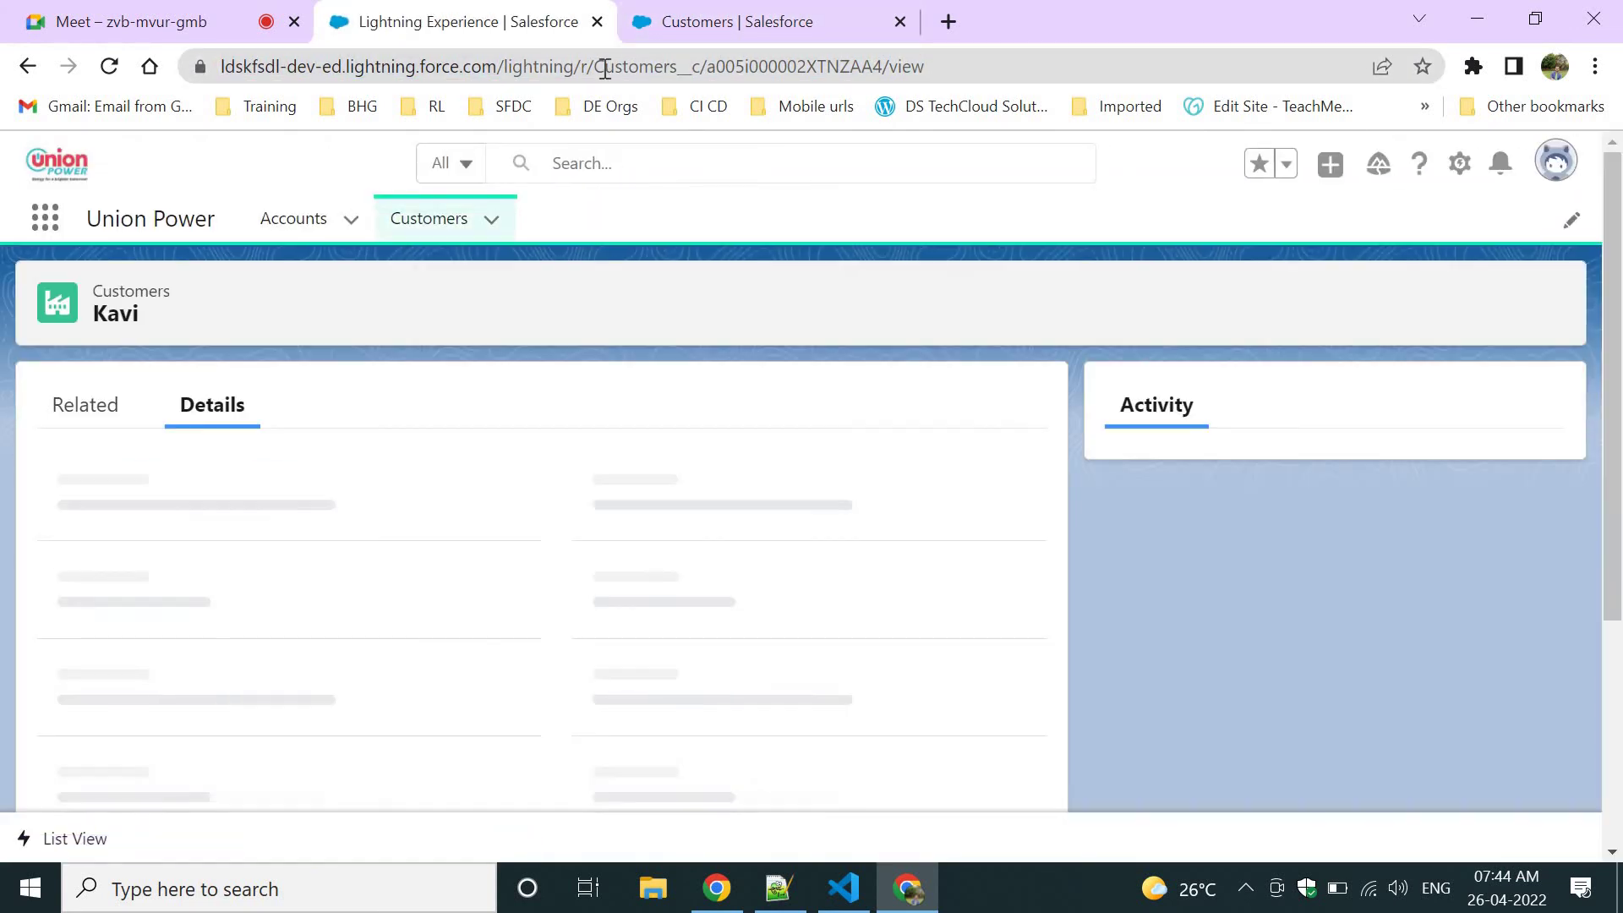
{"action": "left_click", "coordinate": [604, 67]}
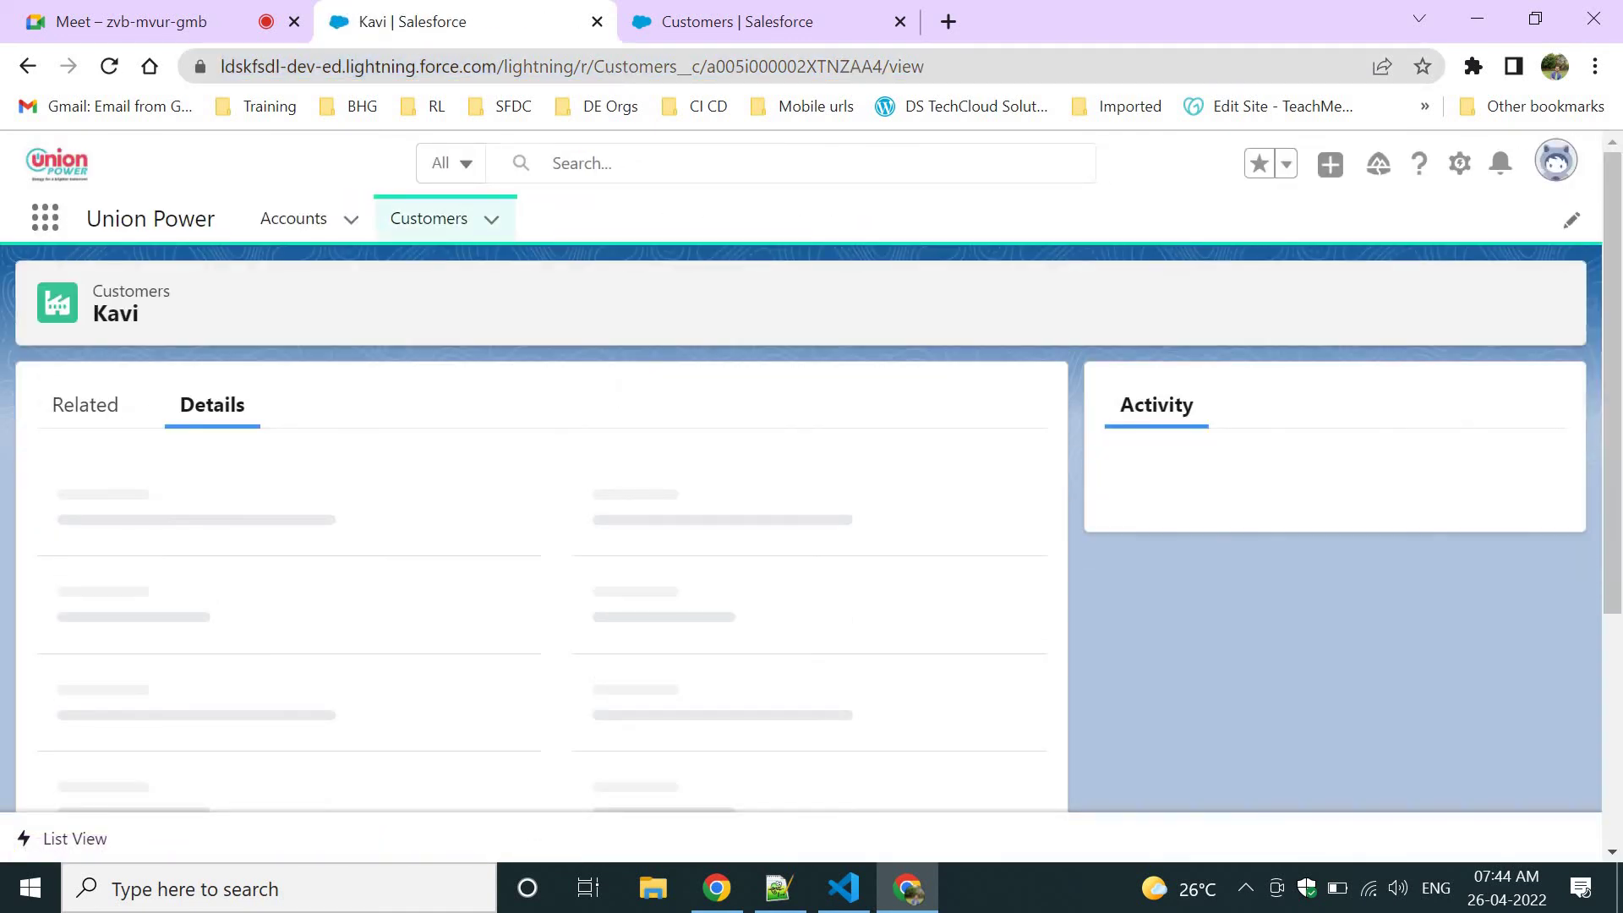
{"action": "left_click", "coordinate": [602, 67]}
{"action": "key", "text": "Return"}
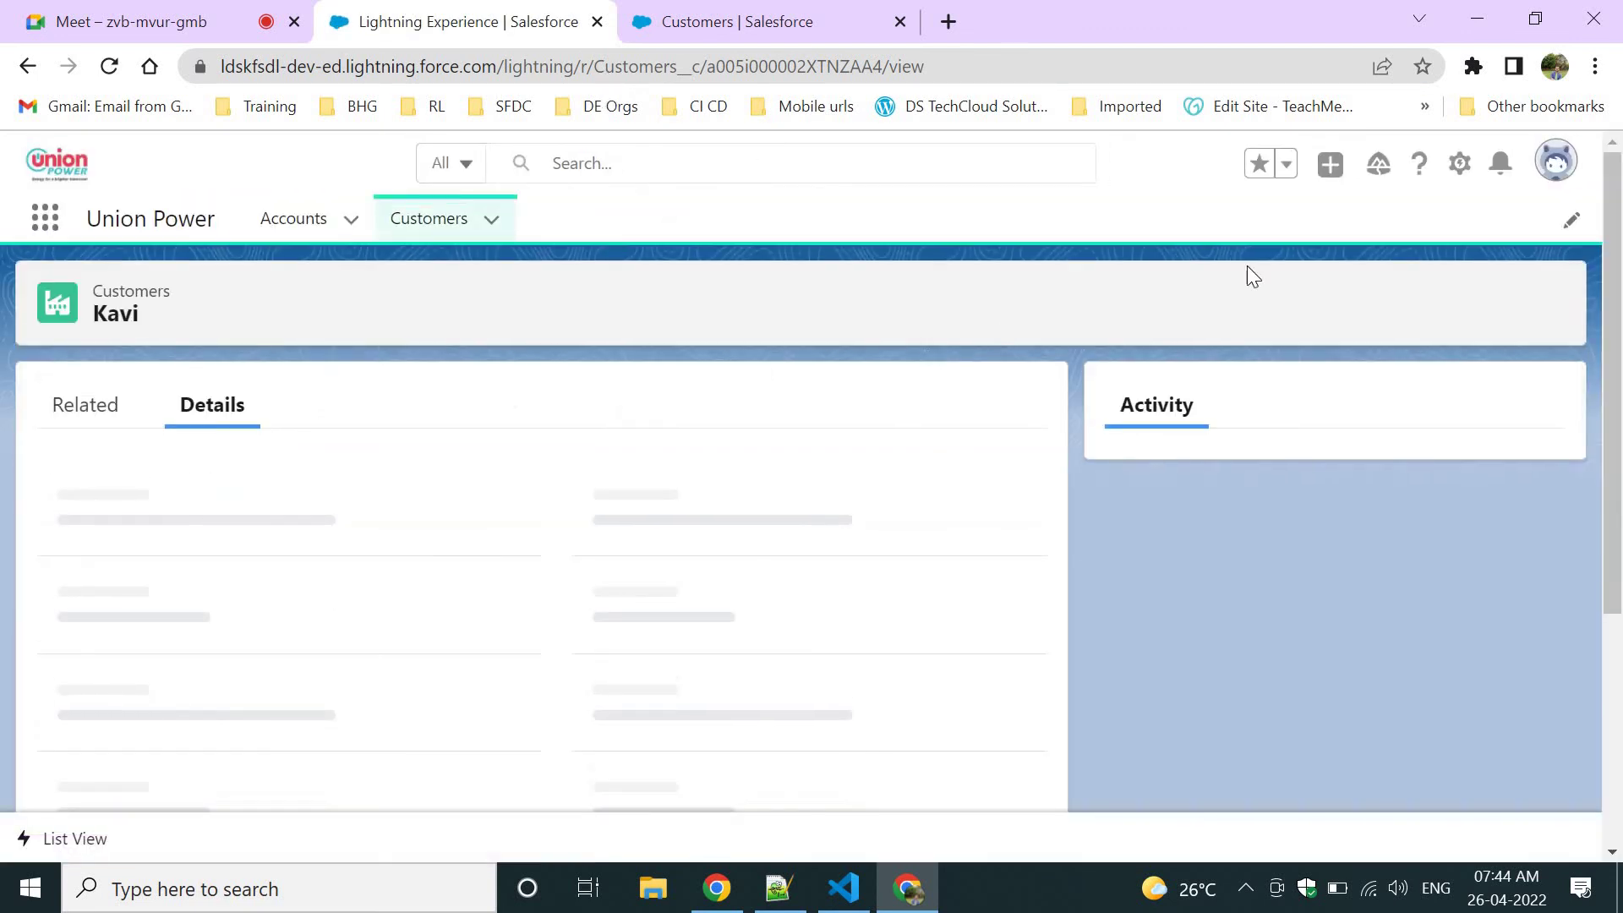
{"action": "left_click", "coordinate": [428, 218]}
{"action": "left_click", "coordinate": [727, 21]}
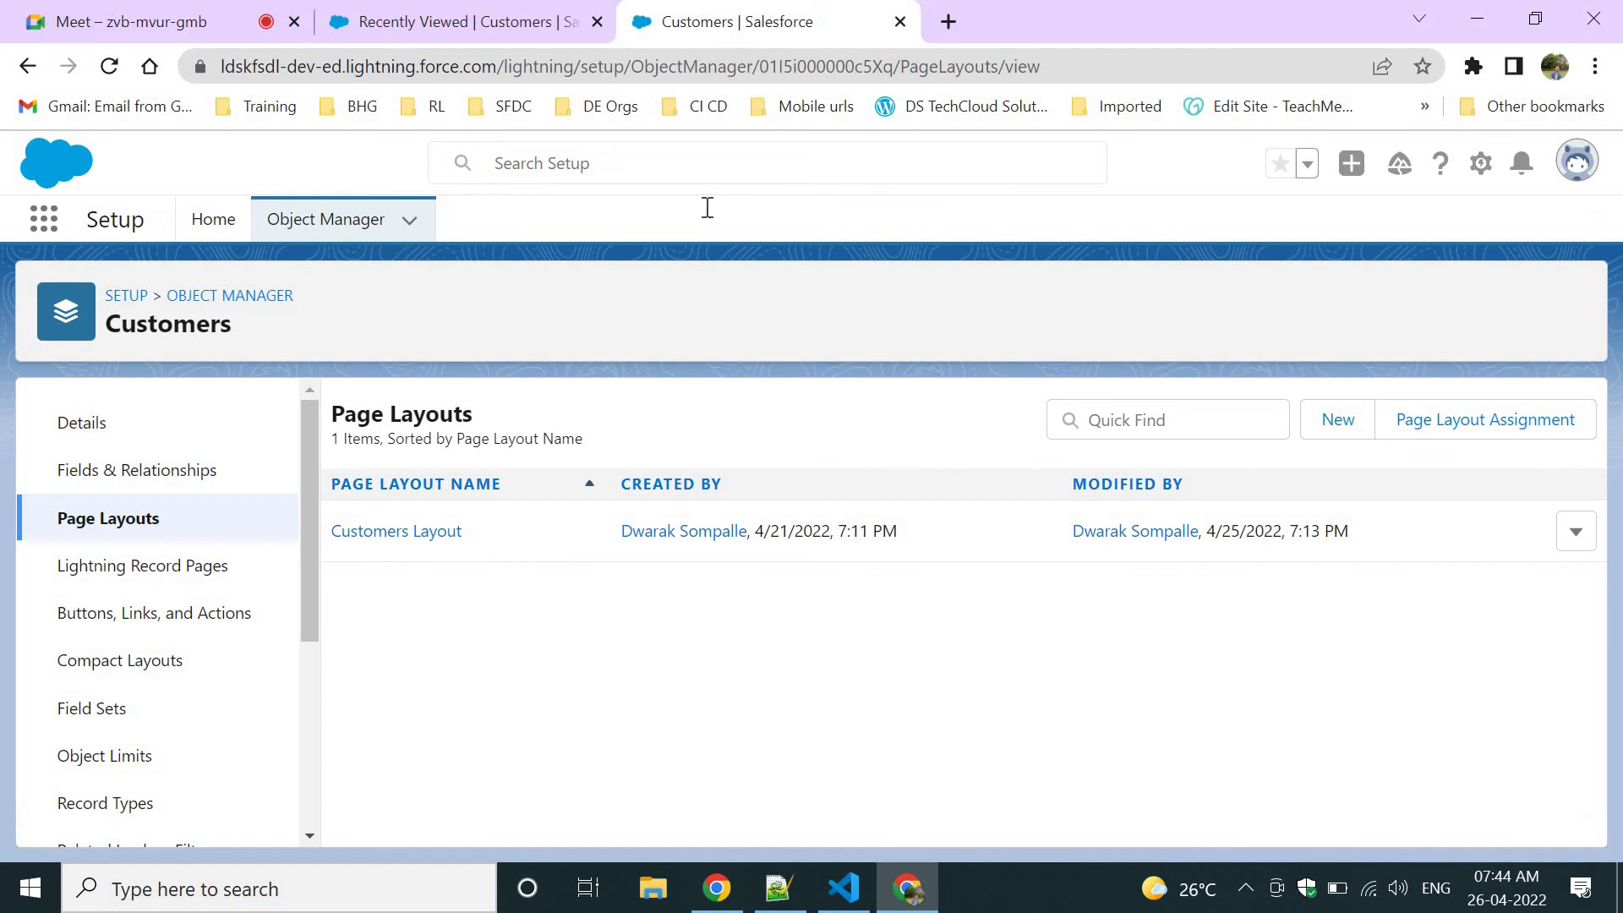
Verify Send Email to Customer in Customers Layout's actions (filter 'se'), save, and open Recently Viewed Customers.
{"action": "left_click", "coordinate": [378, 538]}
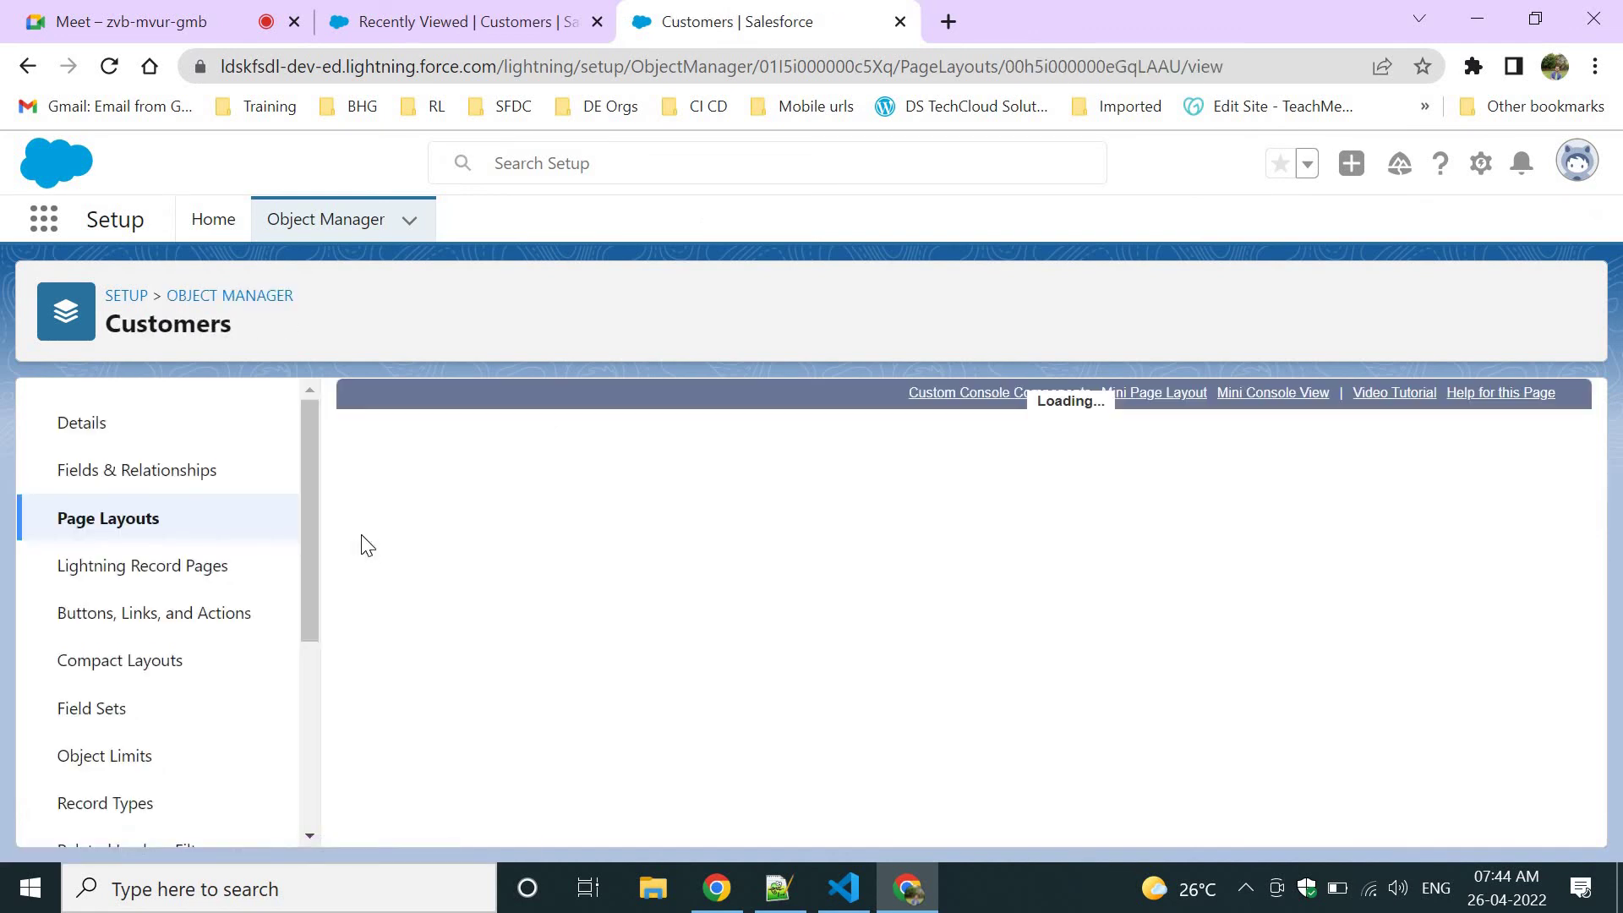
{"action": "left_click", "coordinate": [378, 558]}
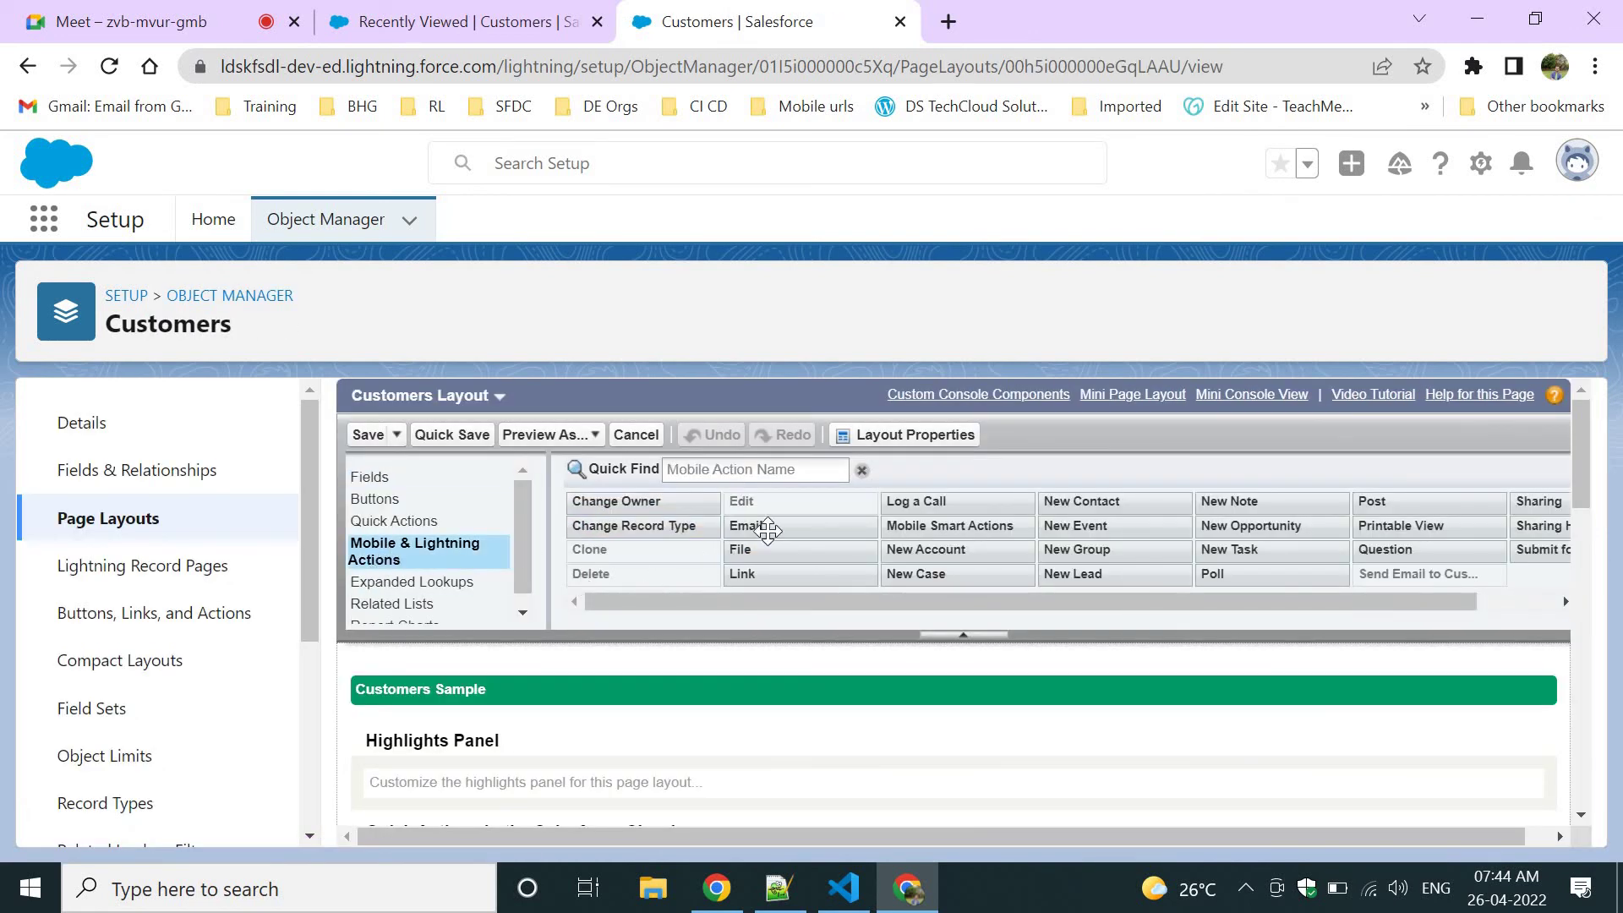
{"action": "left_click", "coordinate": [723, 470]}
{"action": "type", "text": "se"}
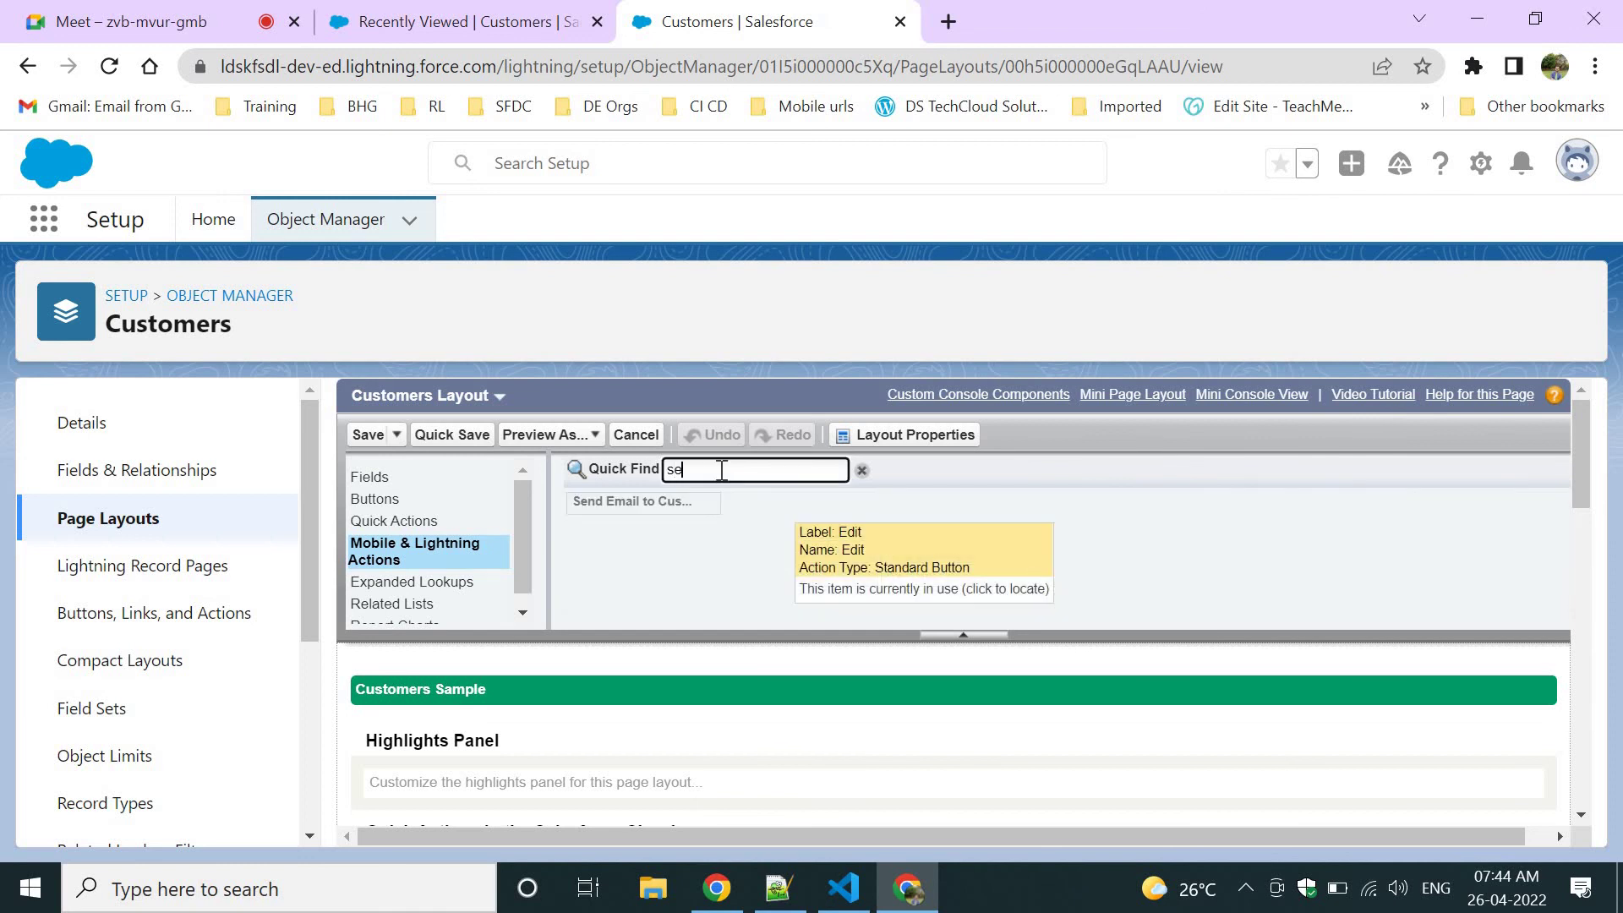
{"action": "scroll", "coordinate": [706, 588], "scroll_direction": "down", "scroll_amount": 3}
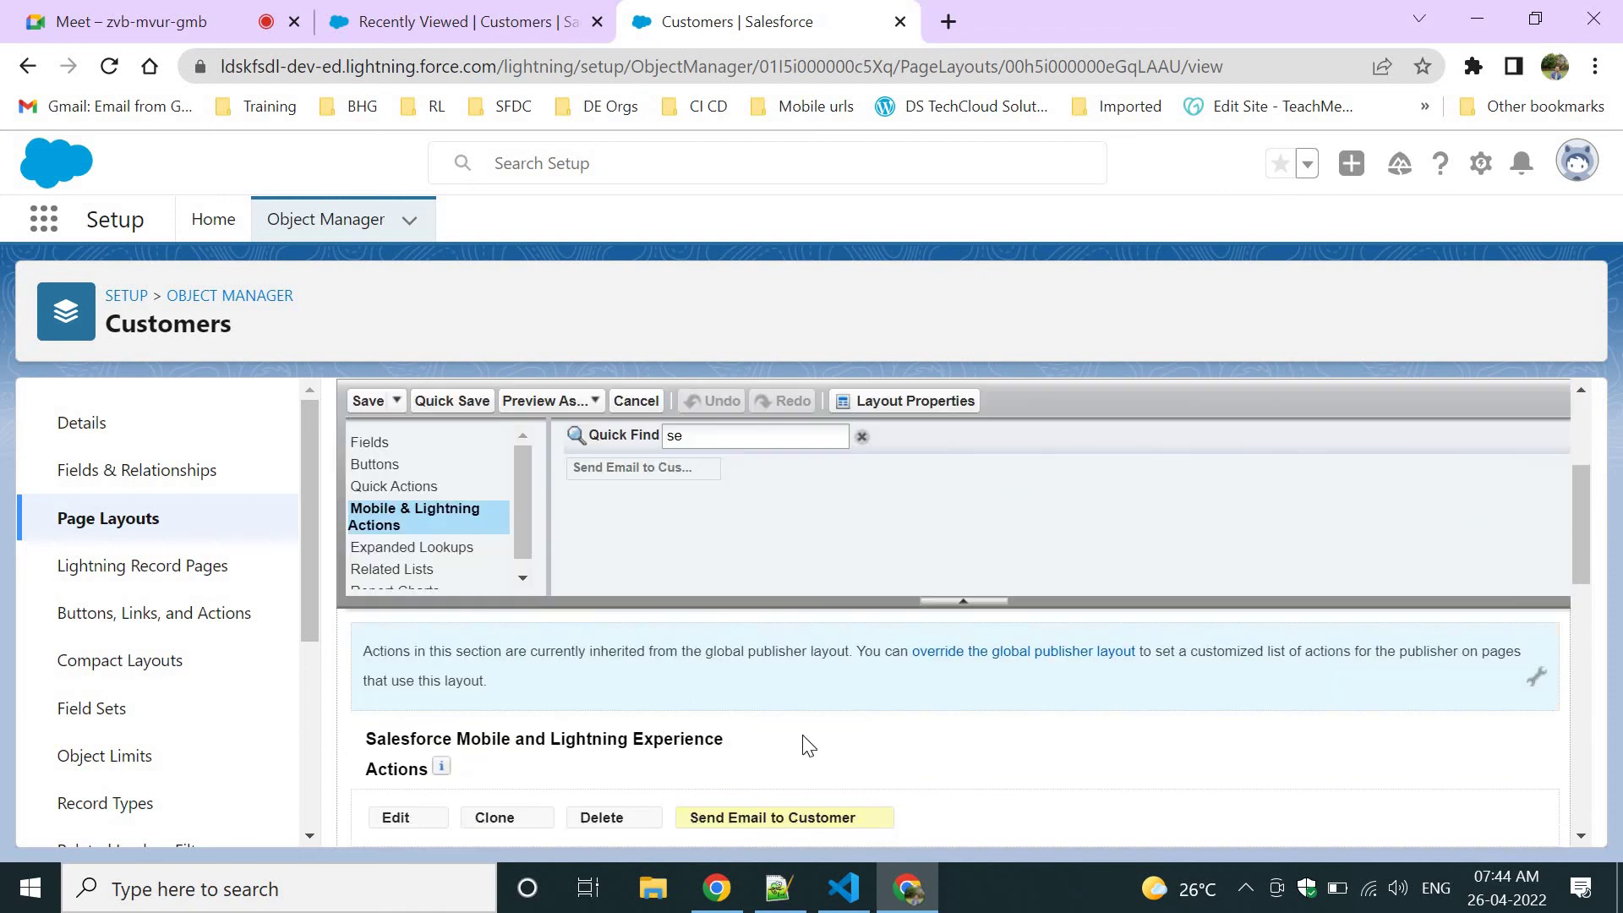
{"action": "scroll", "coordinate": [824, 752], "scroll_direction": "down", "scroll_amount": 1}
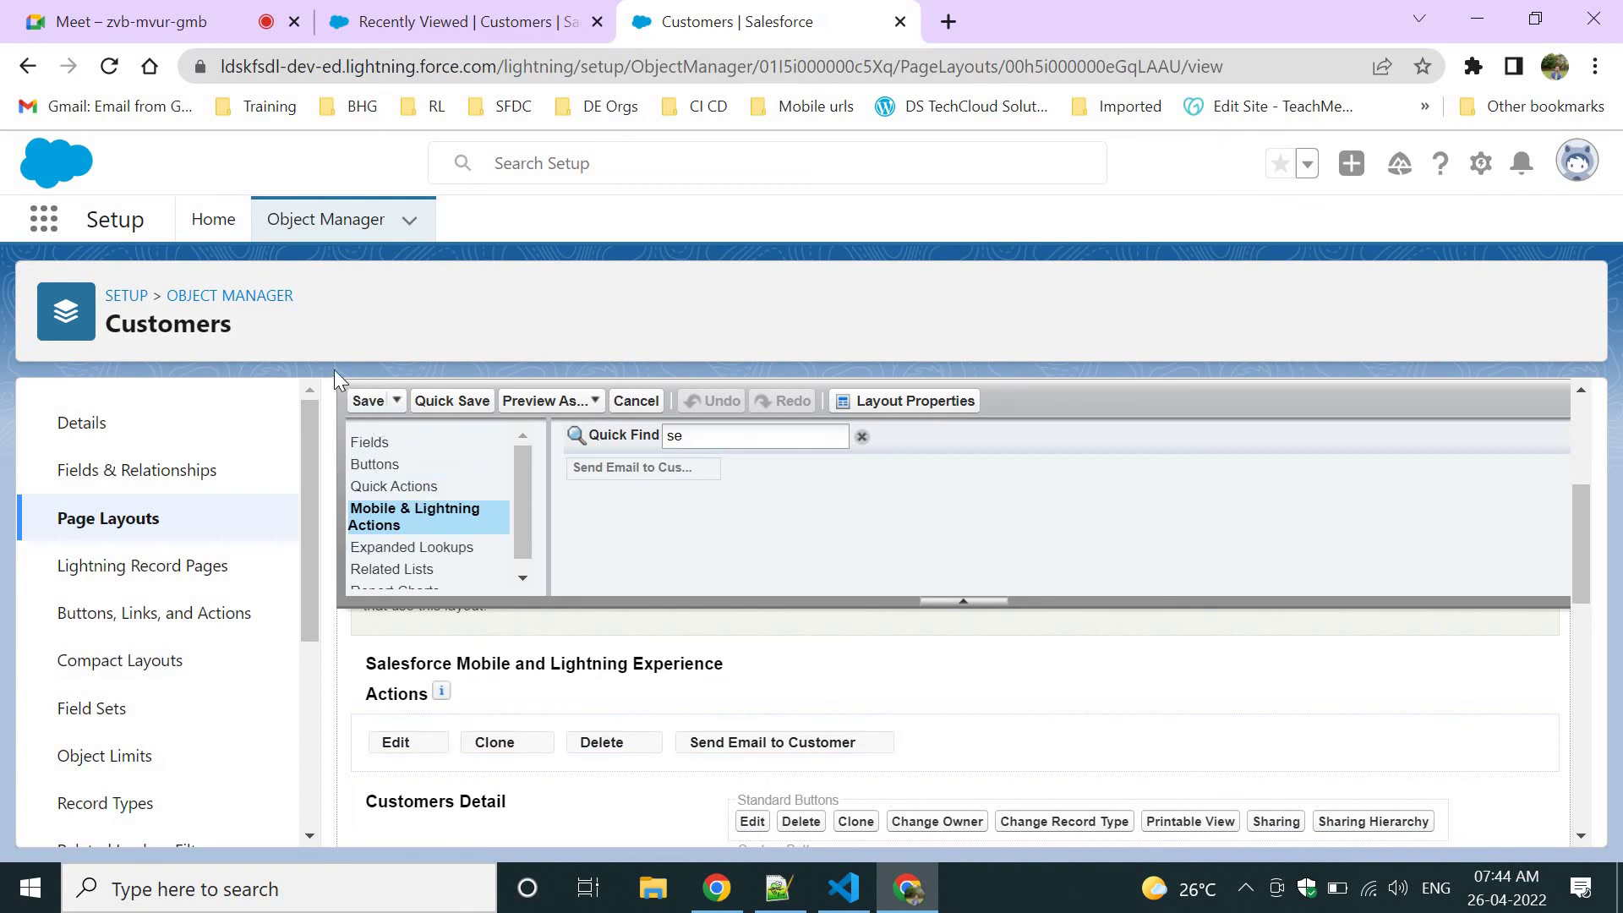
{"action": "left_click", "coordinate": [359, 404]}
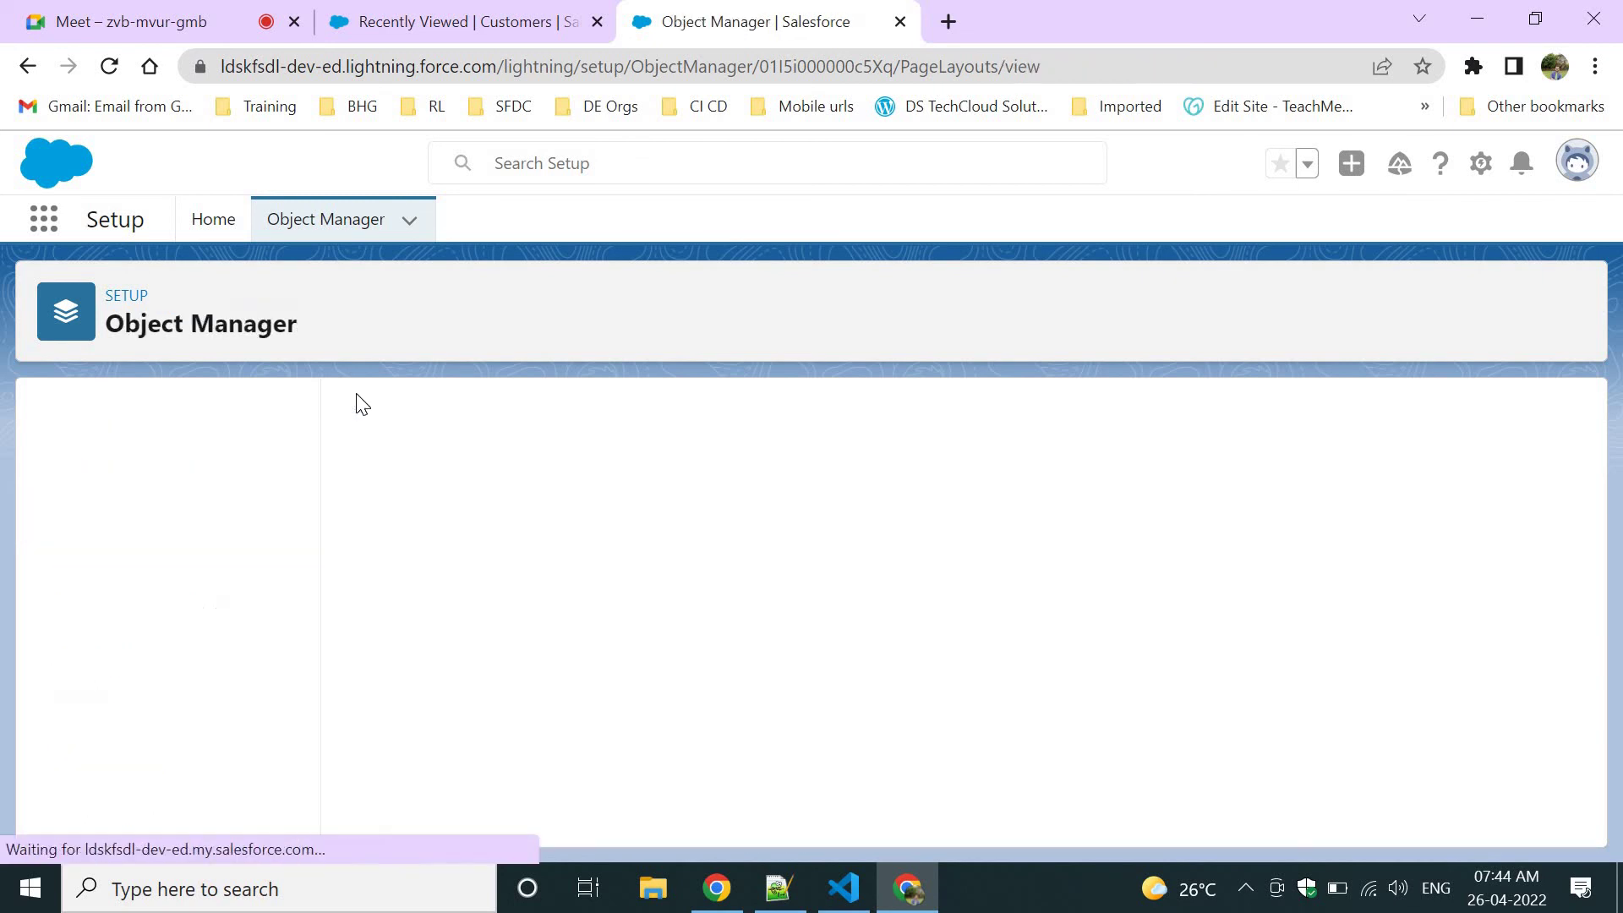
{"action": "left_click", "coordinate": [607, 14]}
Refresh the Customers list, open the first customer, then show Customers' Buttons, Links, and Actions in Setup.
{"action": "left_click", "coordinate": [486, 72]}
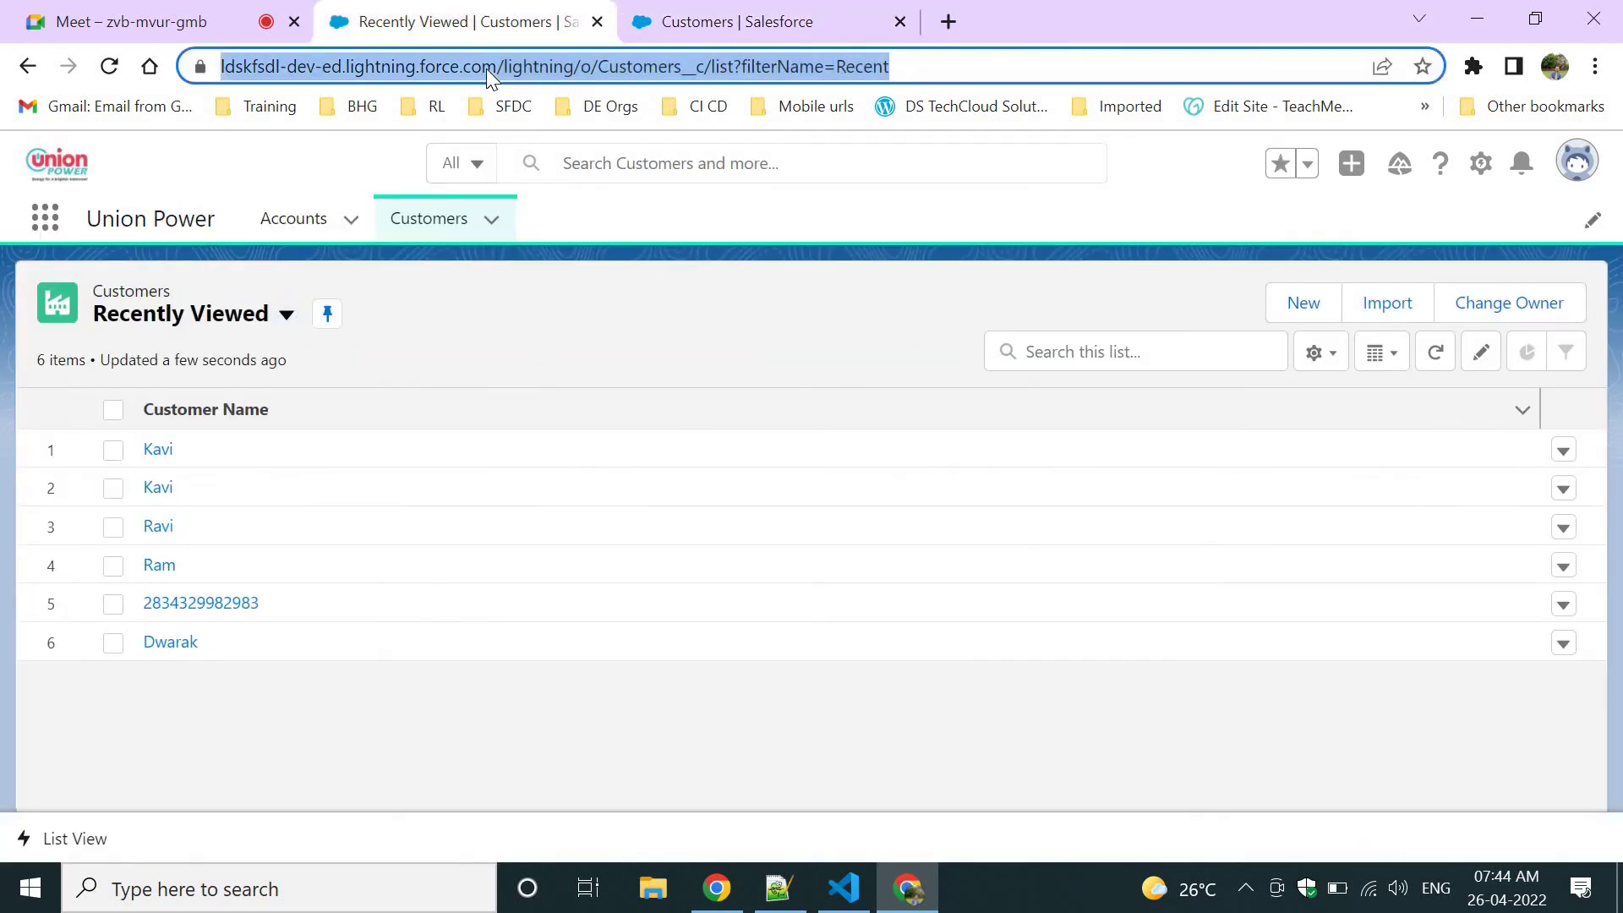
{"action": "key", "text": "Return"}
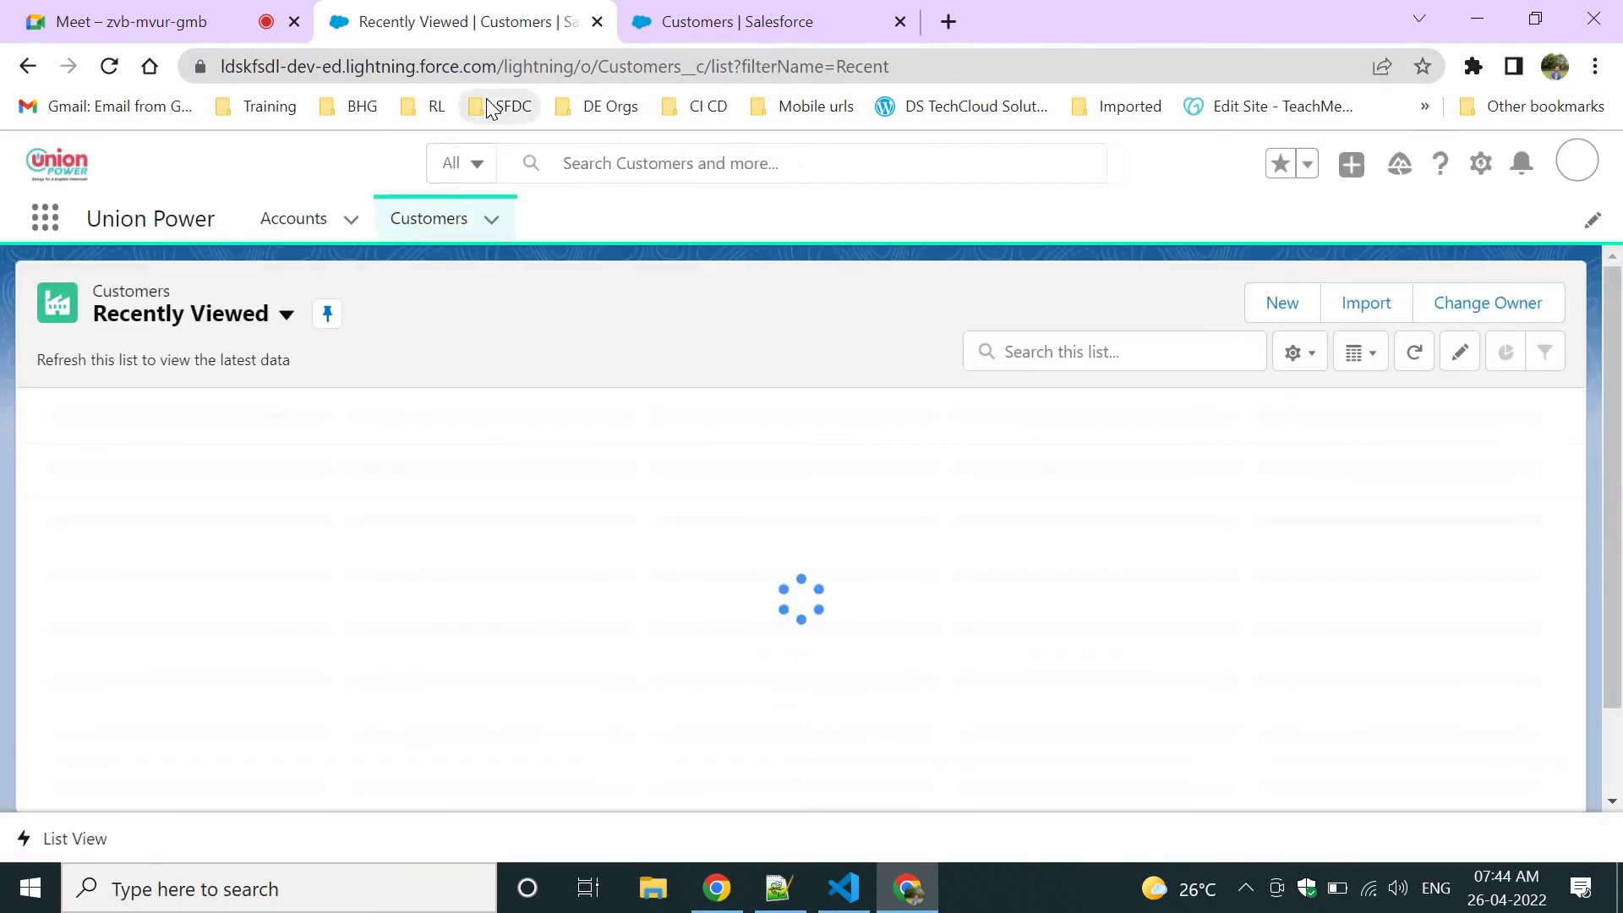
{"action": "left_click", "coordinate": [157, 452]}
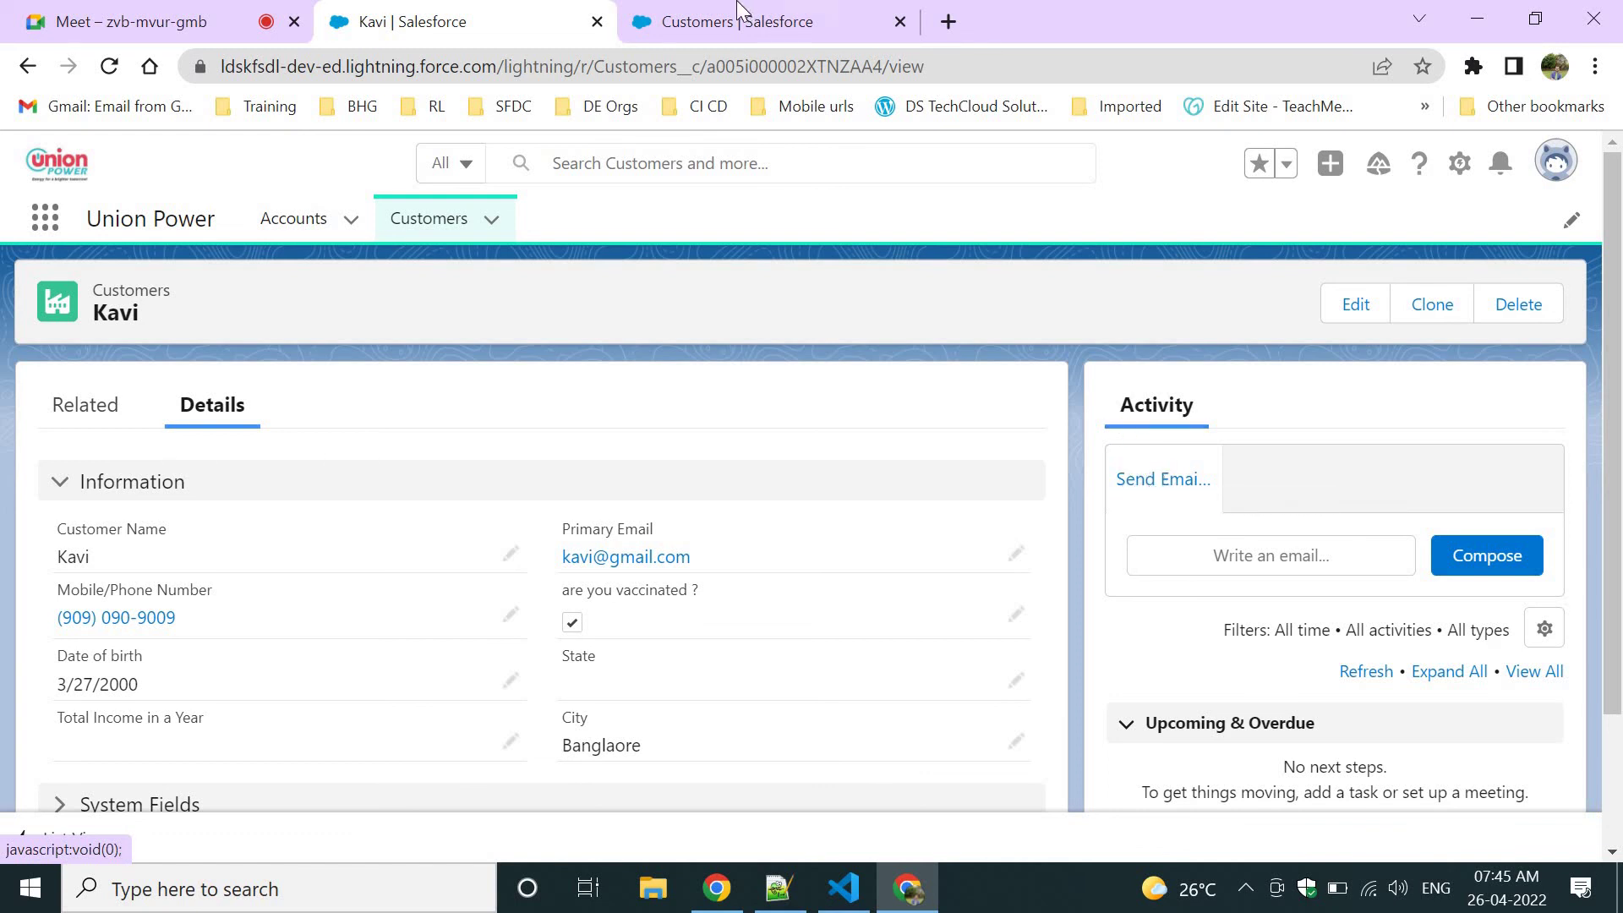
{"action": "key", "text": "ctrl+Tab"}
{"action": "left_click", "coordinate": [148, 613]}
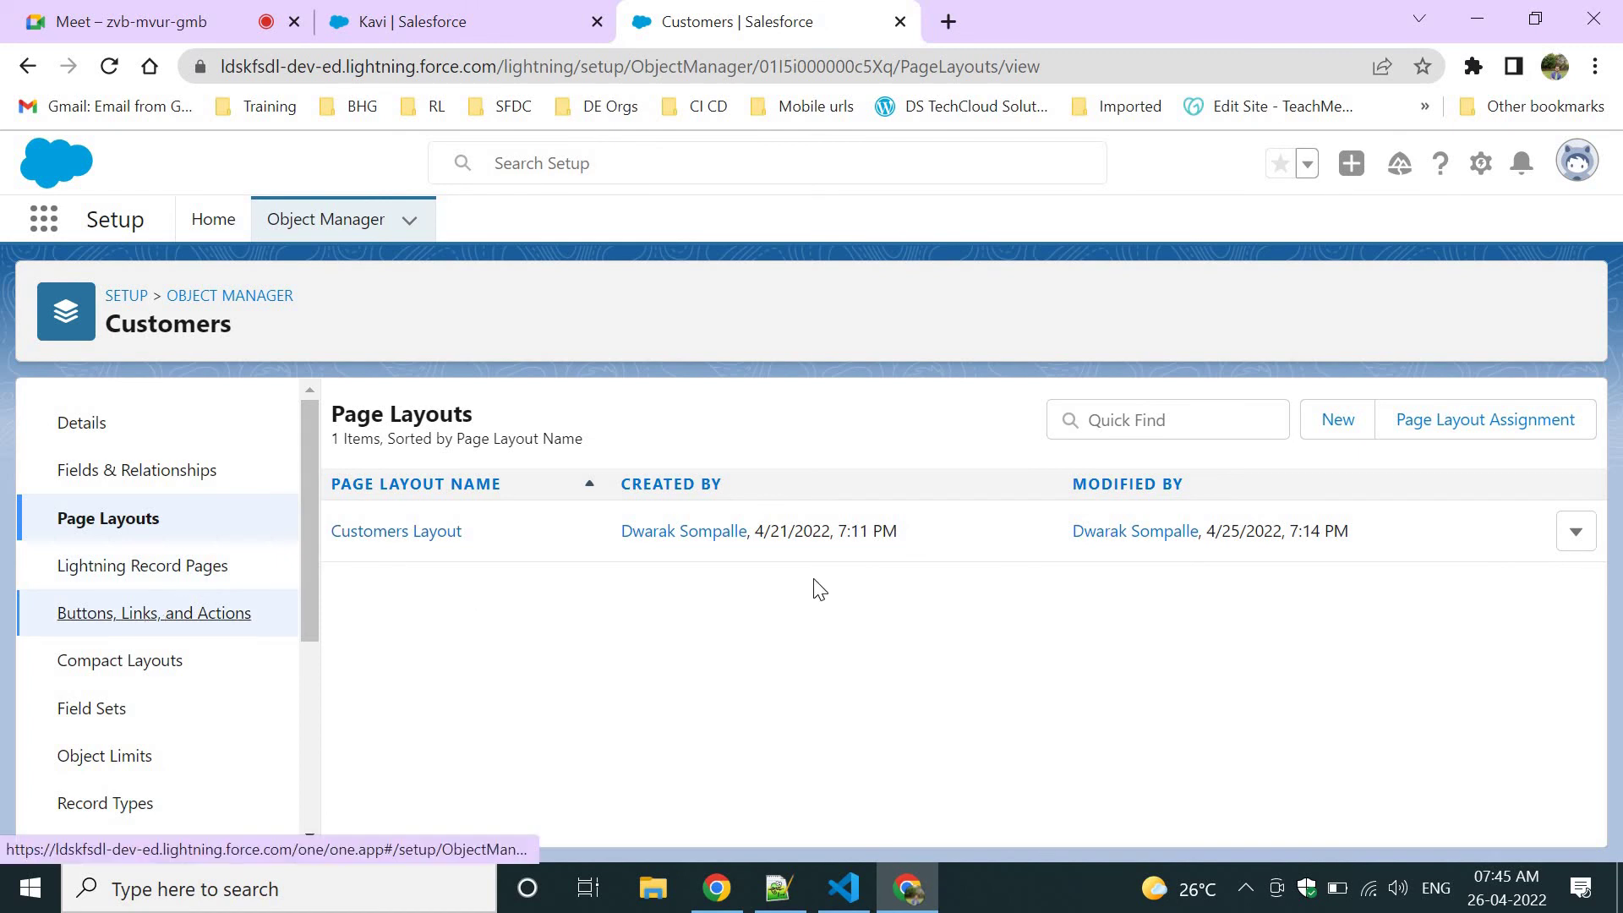
Start a new Customers action and set its Action Type to Send Email, briefly trying Log a Call.
{"action": "left_click", "coordinate": [1364, 418]}
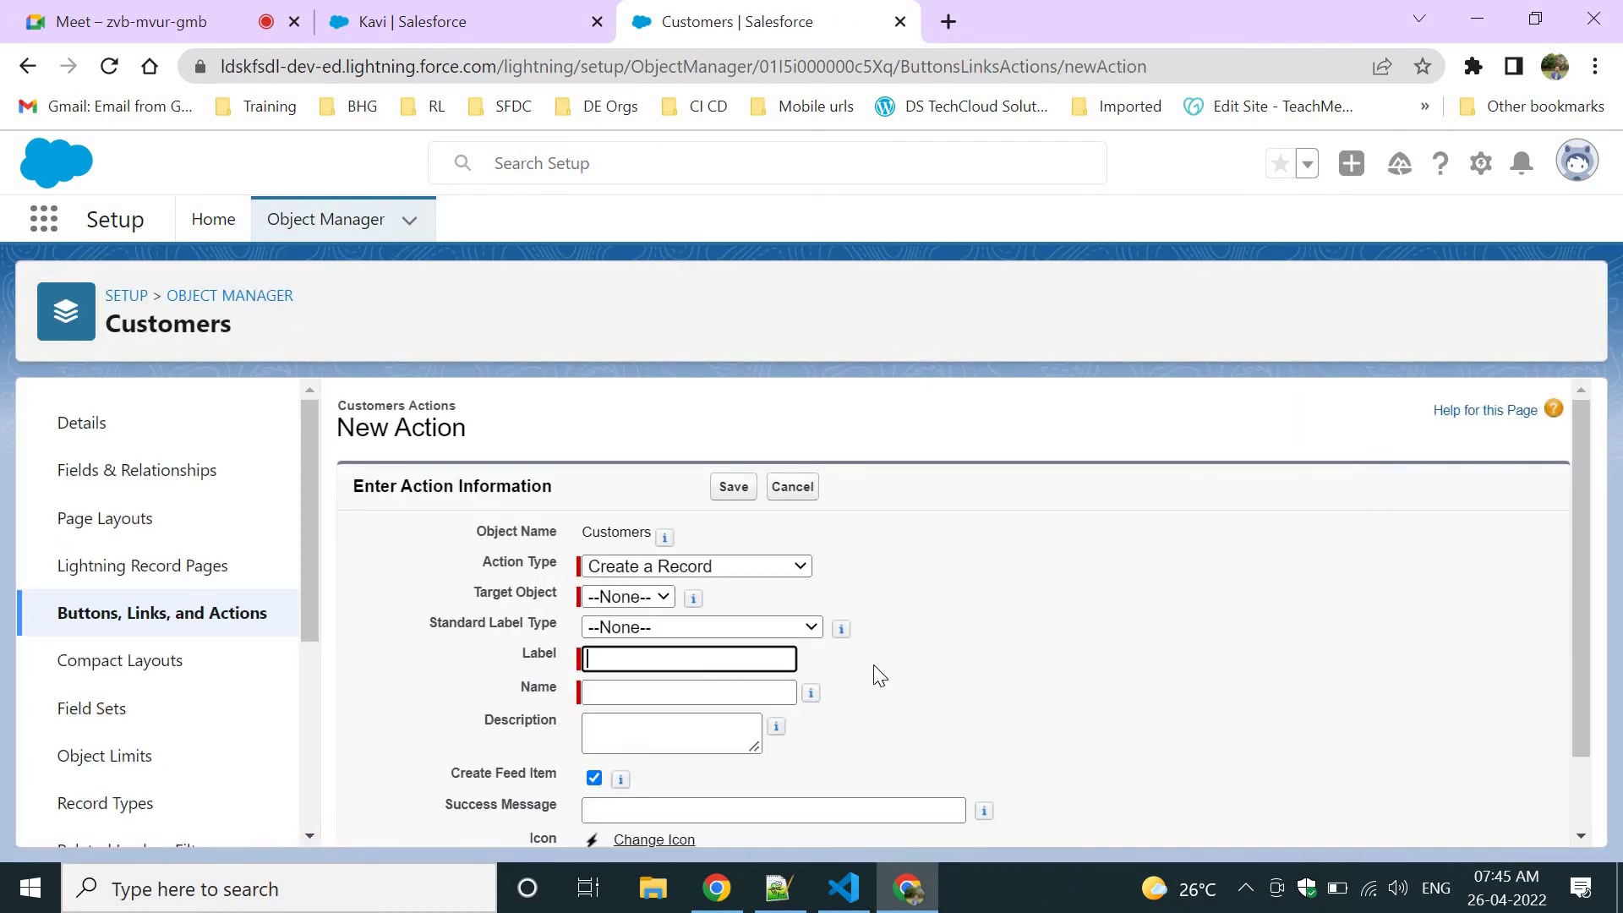
{"action": "left_click", "coordinate": [621, 568]}
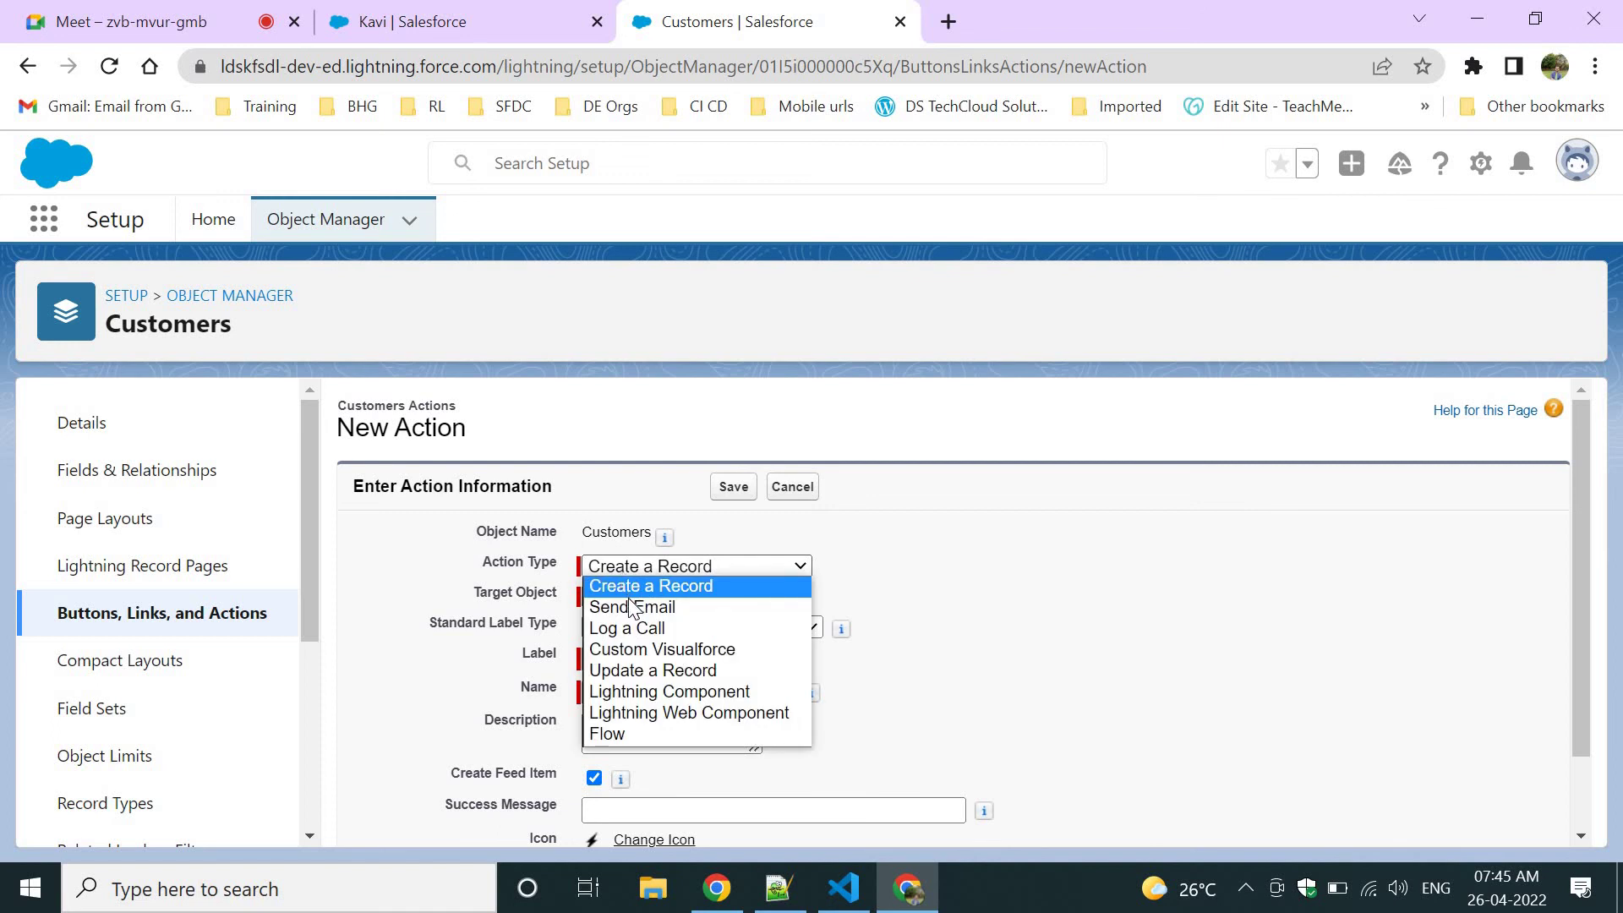
{"action": "left_click", "coordinate": [632, 607]}
{"action": "left_click", "coordinate": [642, 570]}
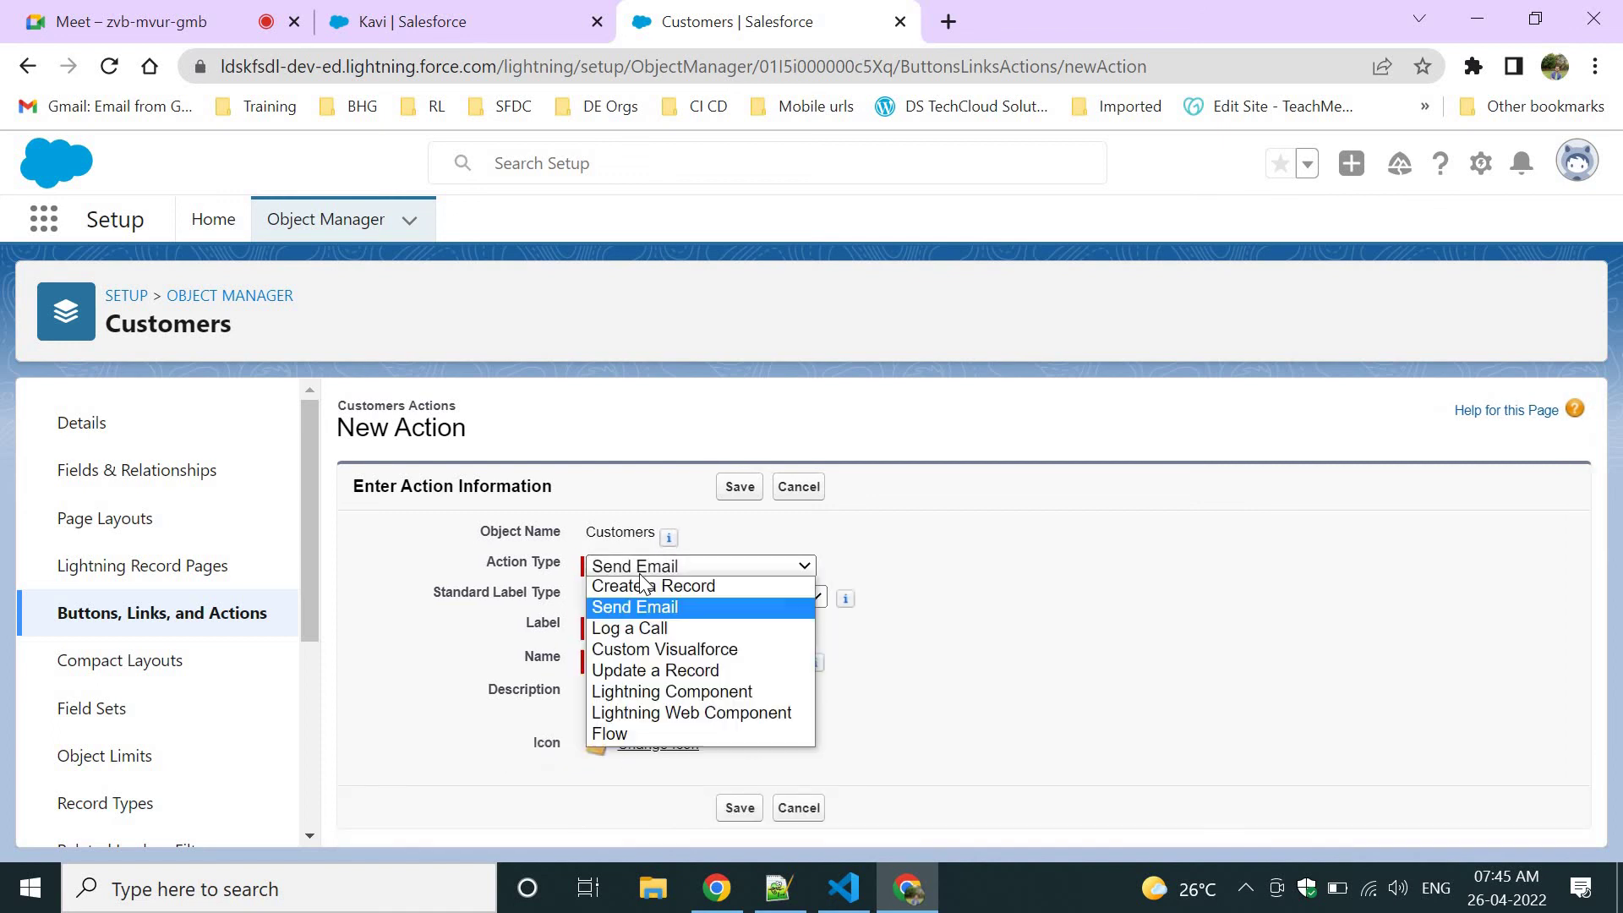
{"action": "left_click", "coordinate": [637, 628]}
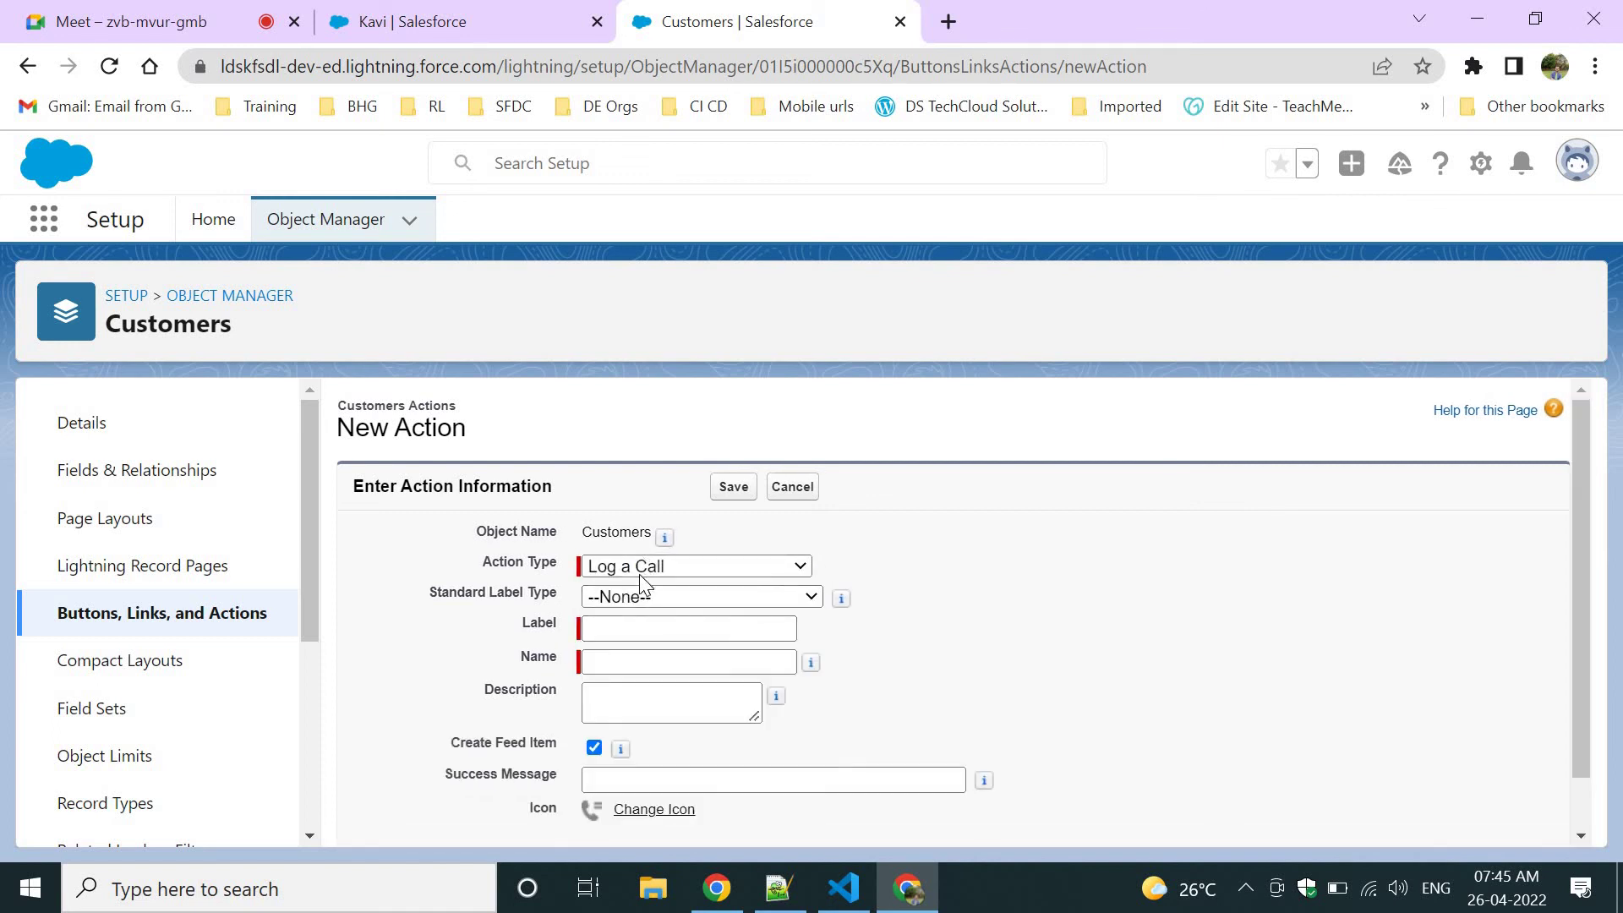
{"action": "left_click", "coordinate": [639, 571]}
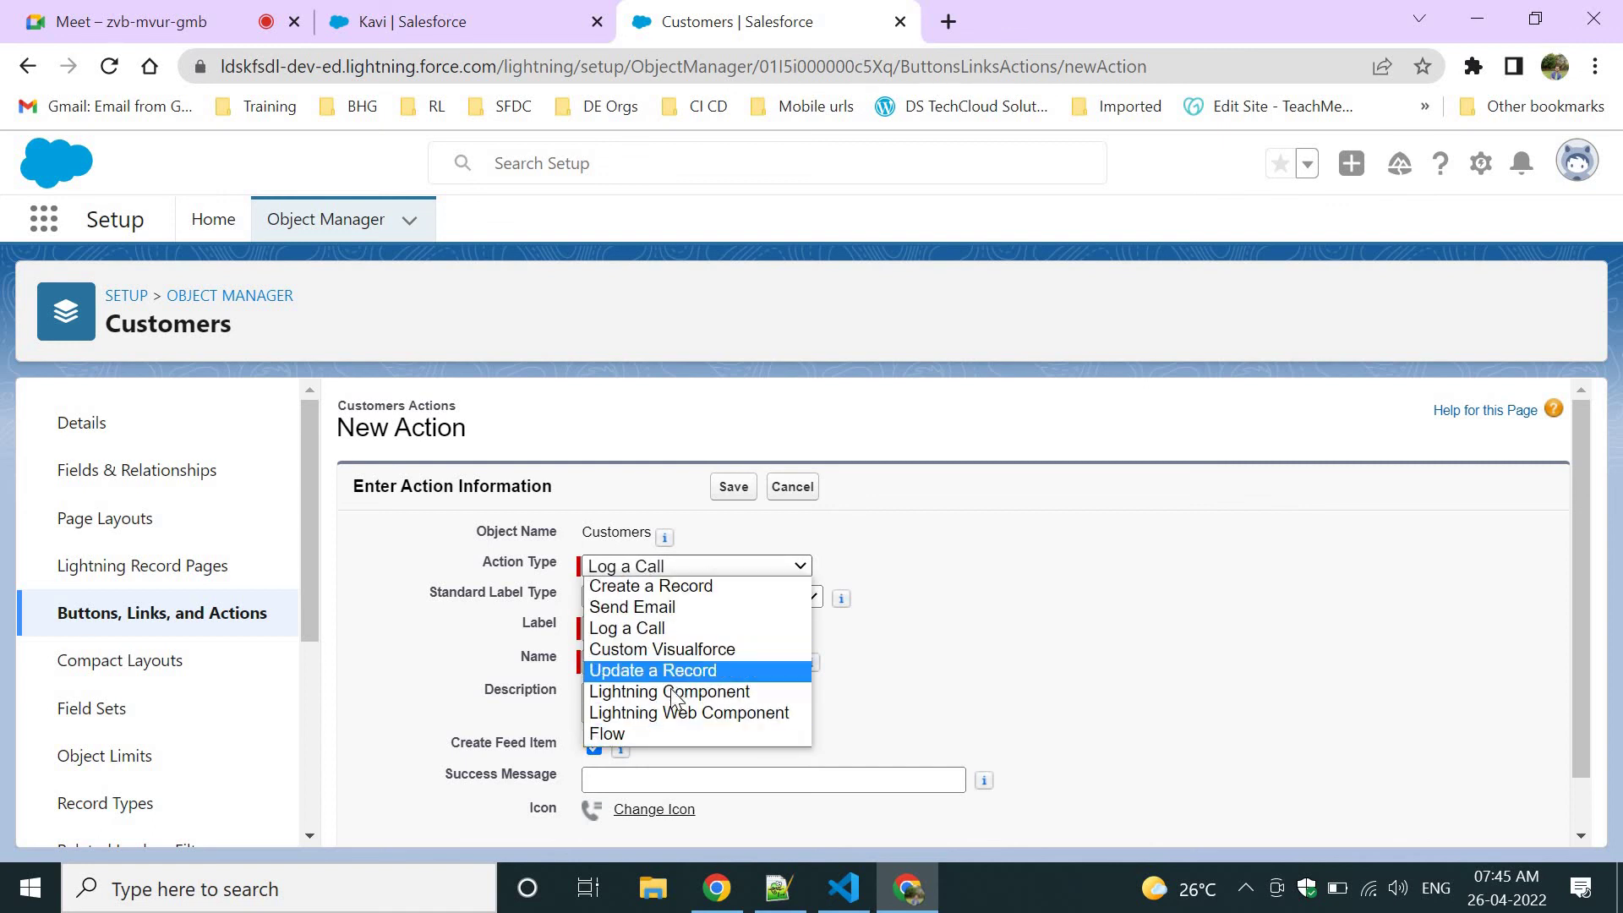
{"action": "left_click", "coordinate": [648, 610]}
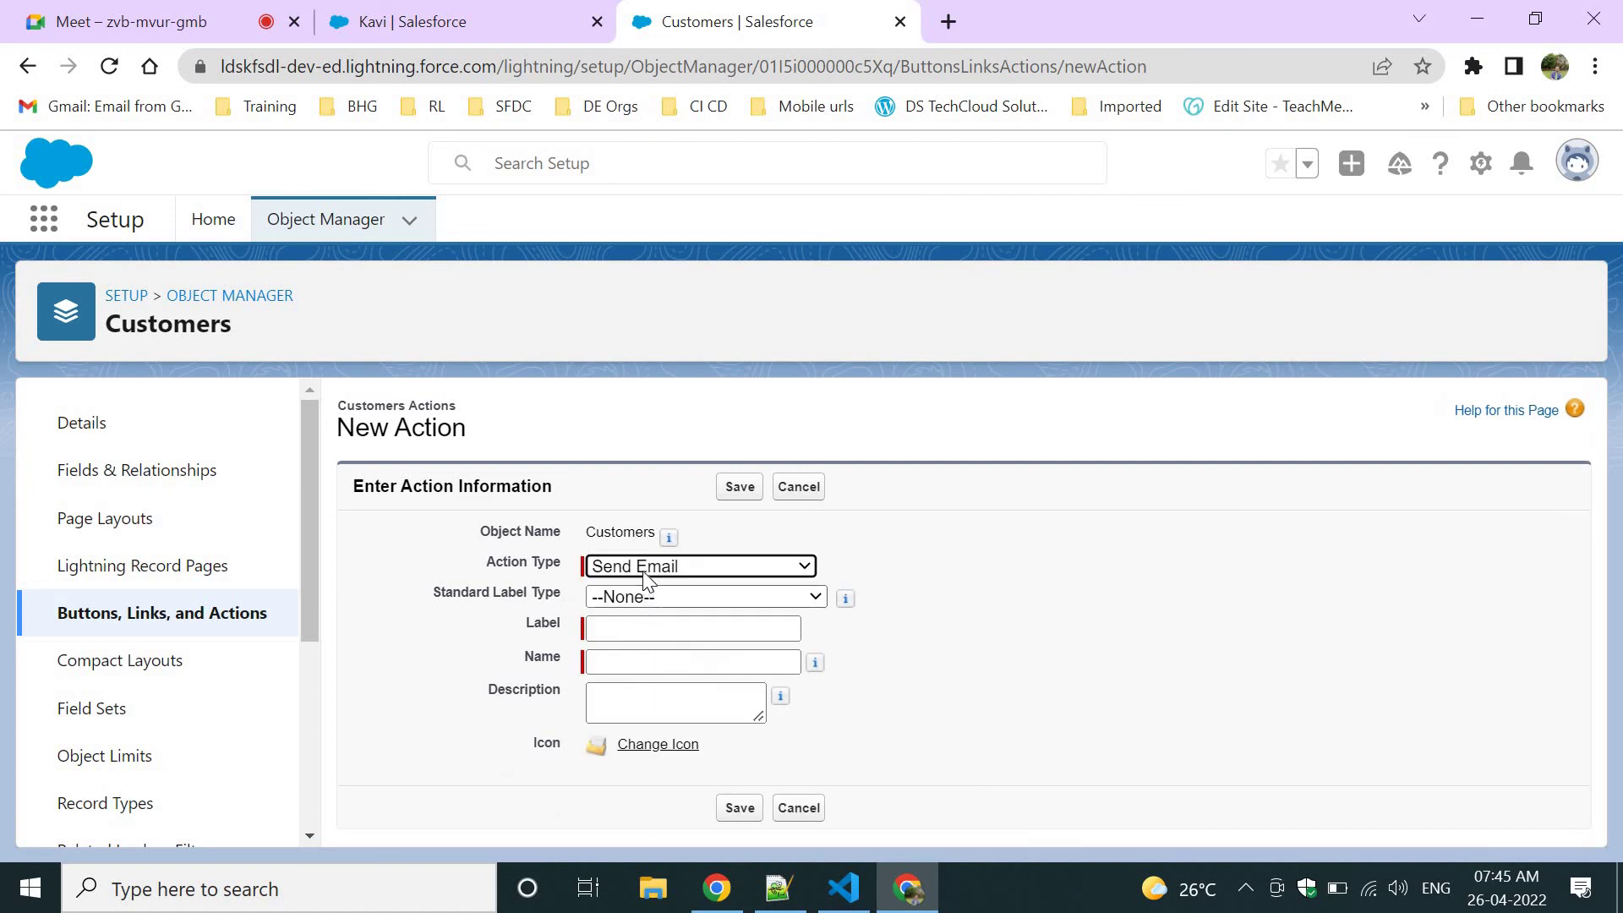
Keep Send Email as the action type and go to the customer record page.
{"action": "left_click", "coordinate": [651, 566]}
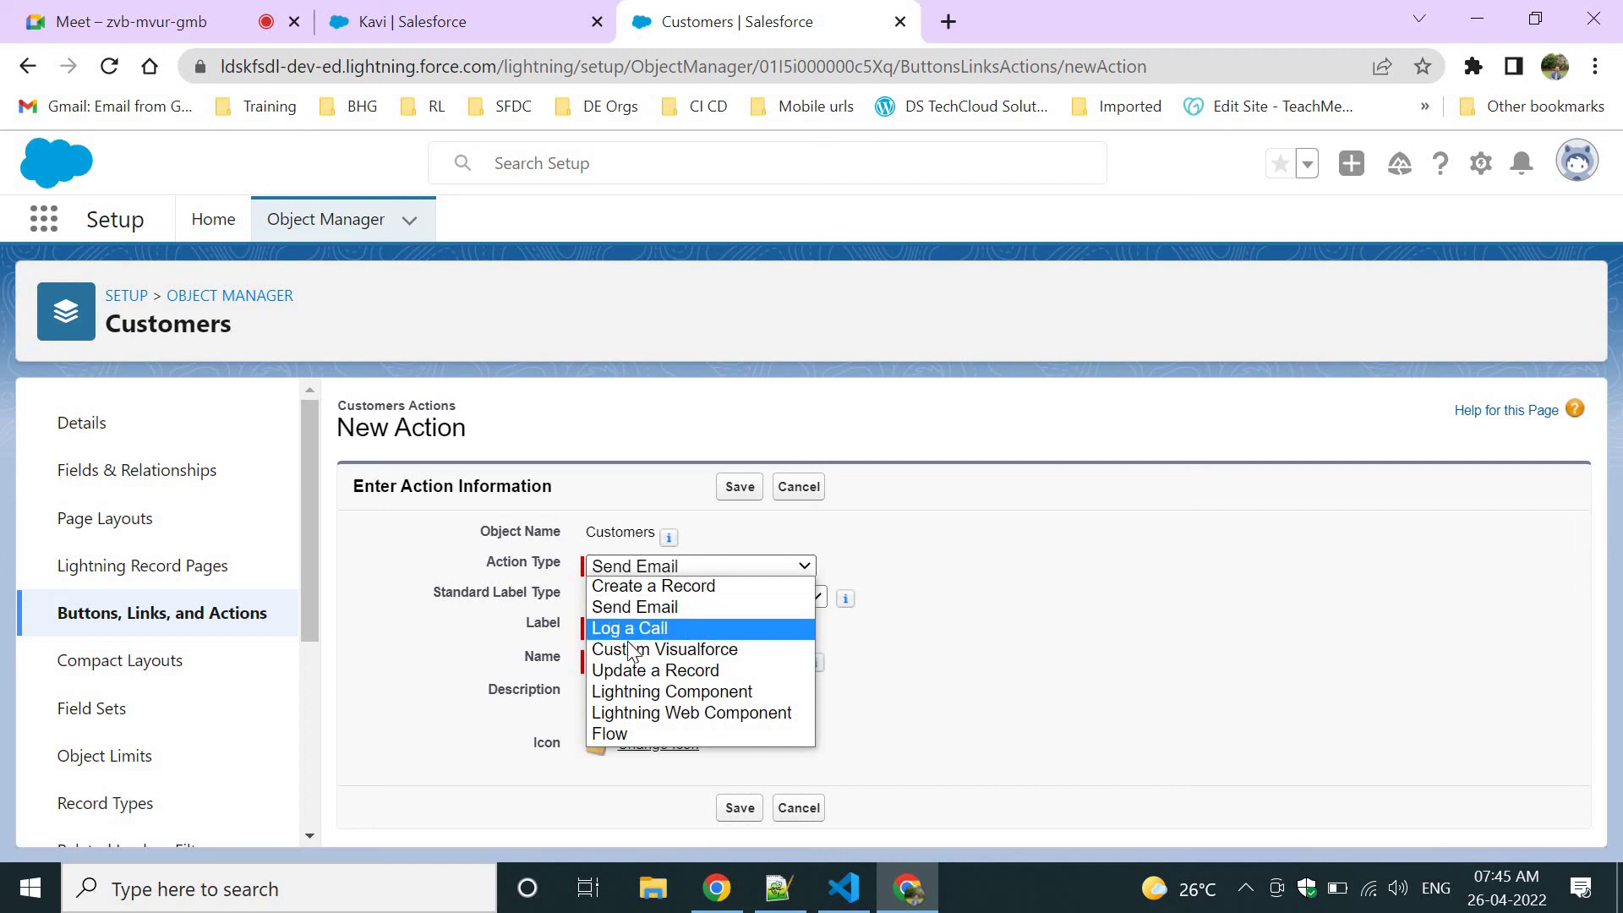
{"action": "left_click", "coordinate": [432, 489]}
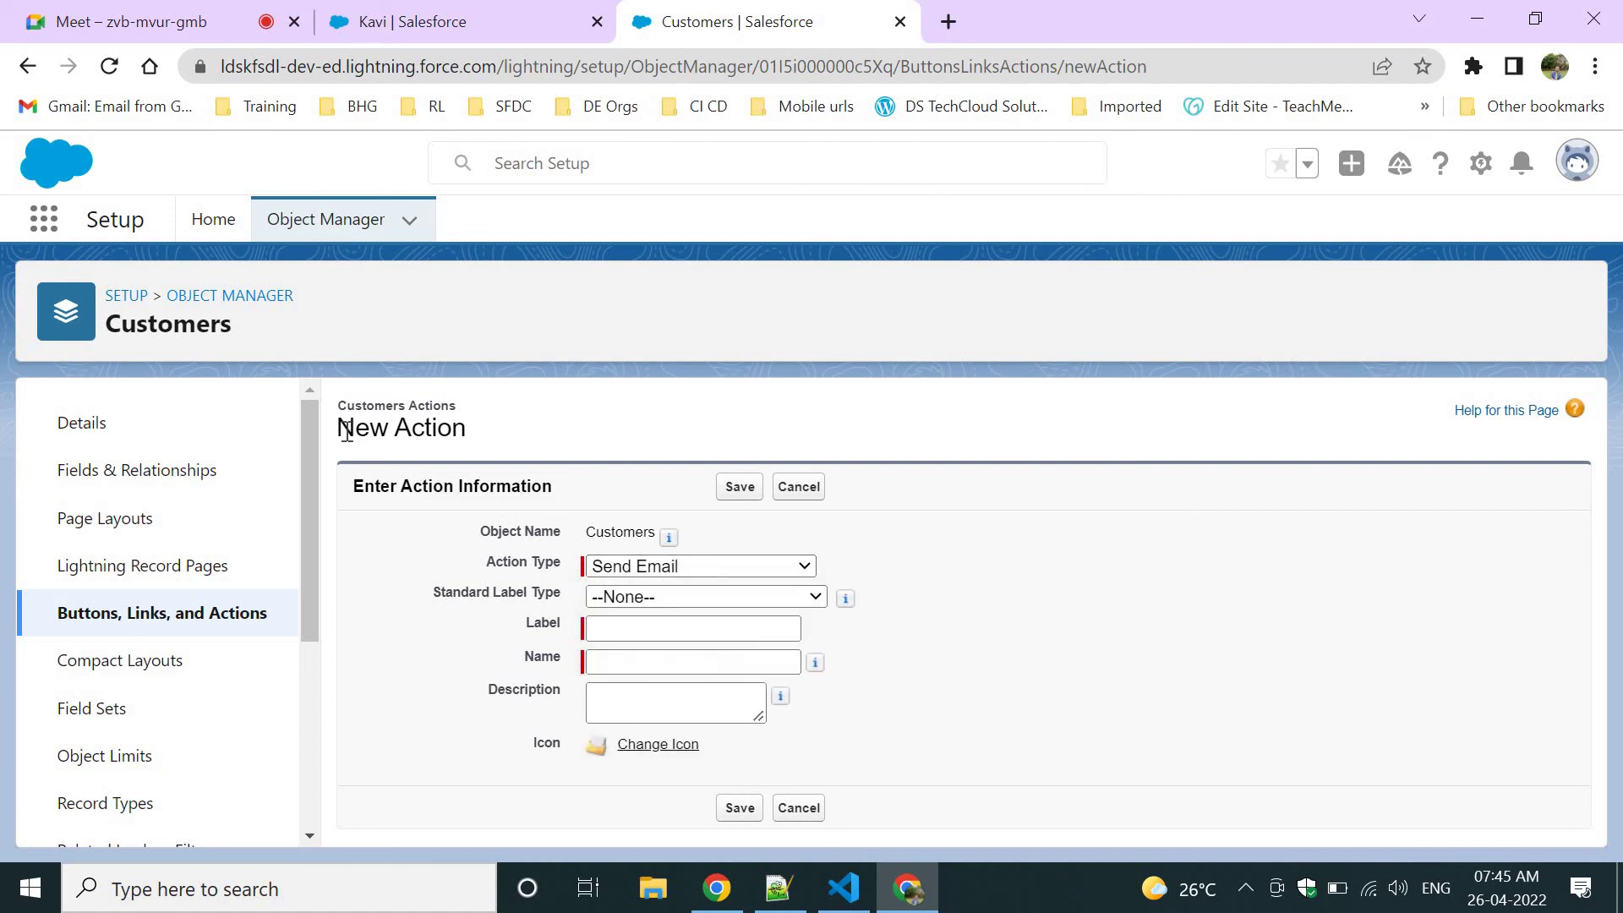
{"action": "left_click_drag", "start_coordinate": [346, 431], "coordinate": [495, 440]}
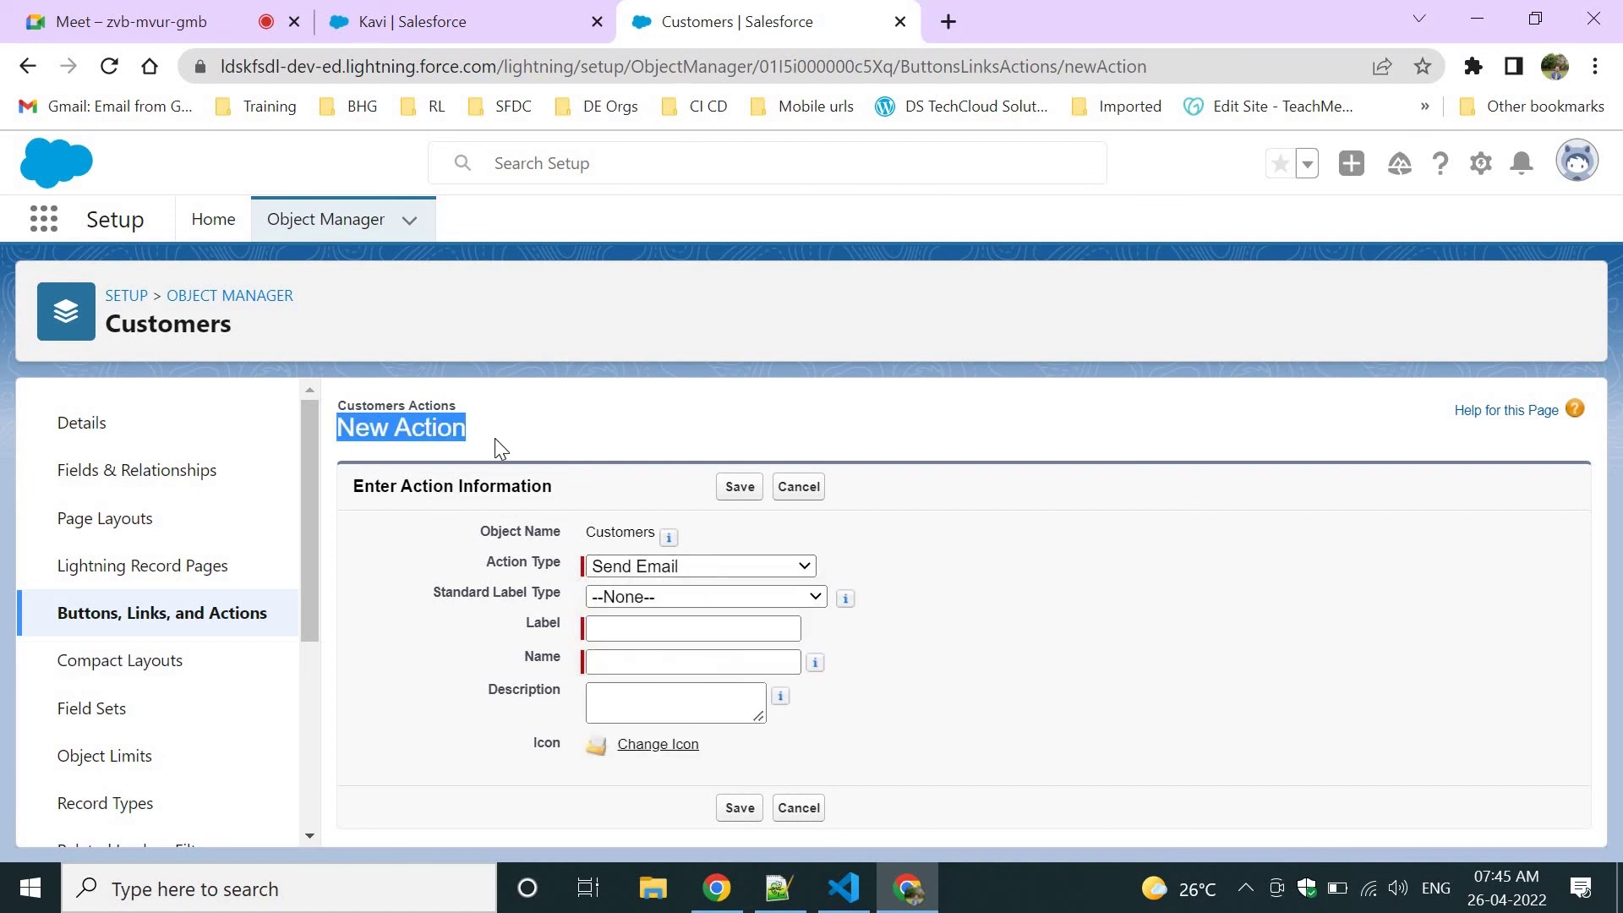
{"action": "left_click", "coordinate": [484, 17]}
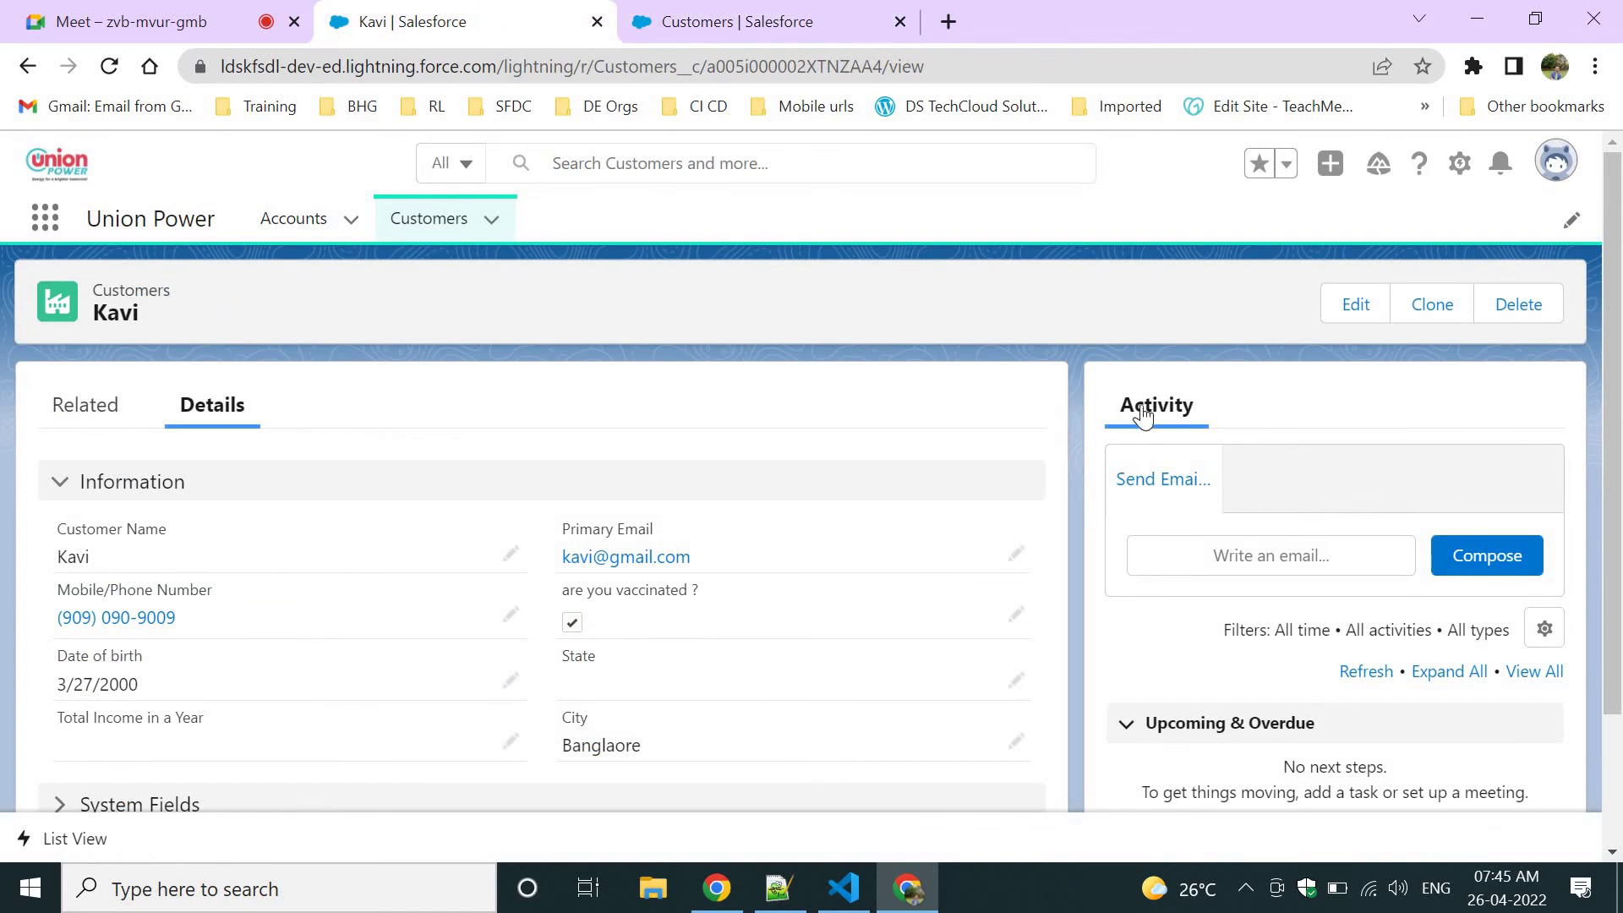
Open the email composer in the customer record's Activity panel.
{"action": "left_click_drag", "start_coordinate": [1119, 404], "coordinate": [1214, 405]}
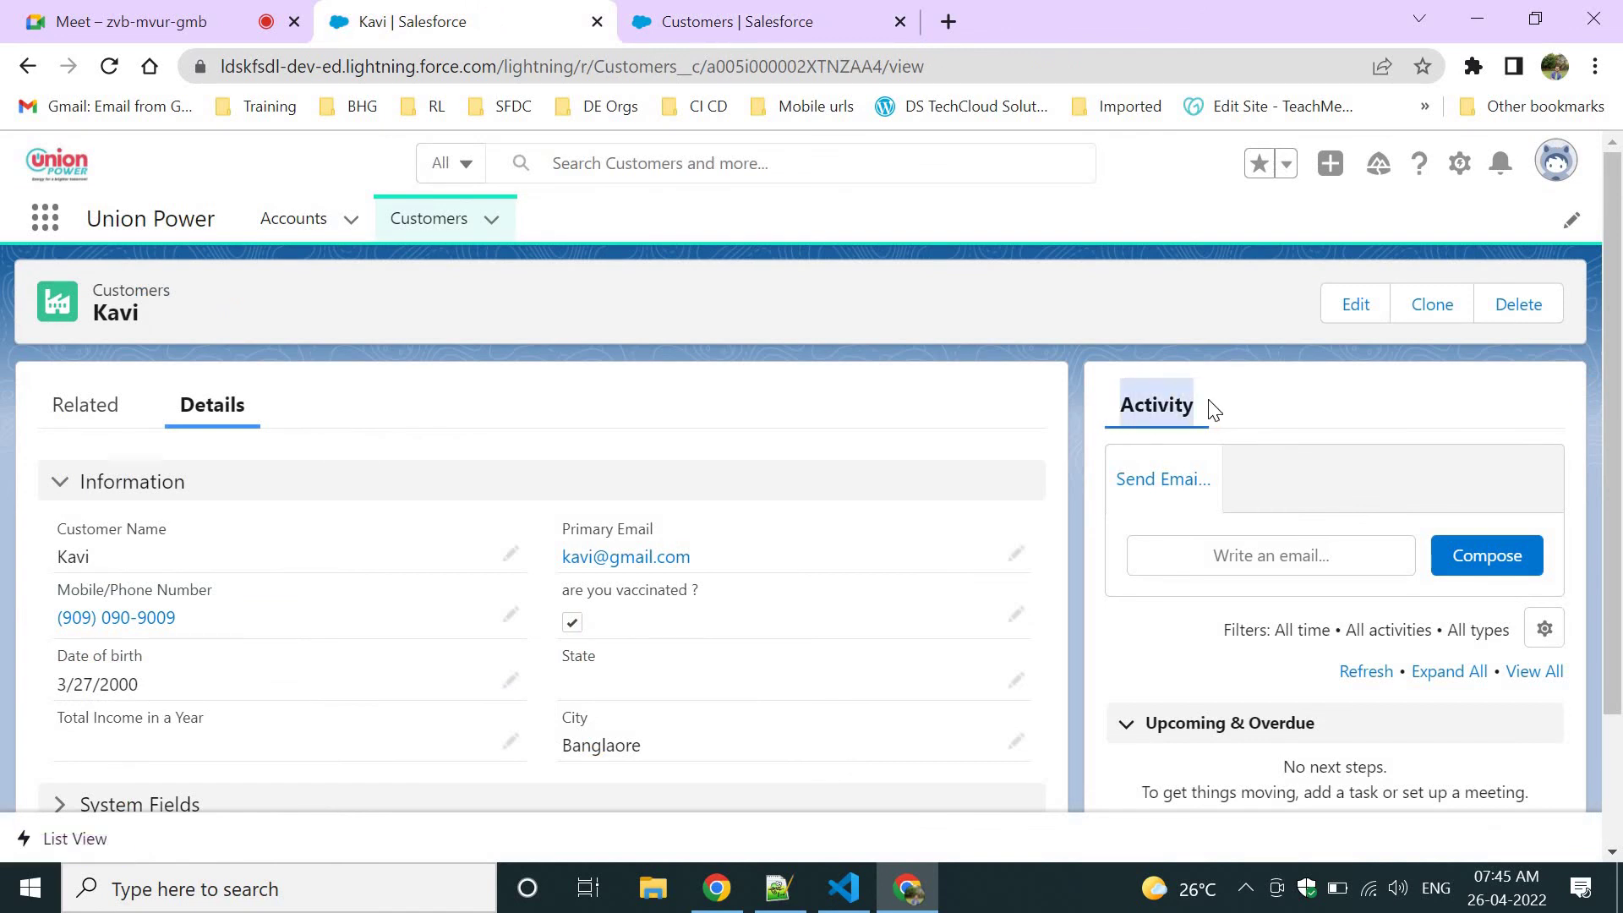
{"action": "left_click", "coordinate": [1184, 423]}
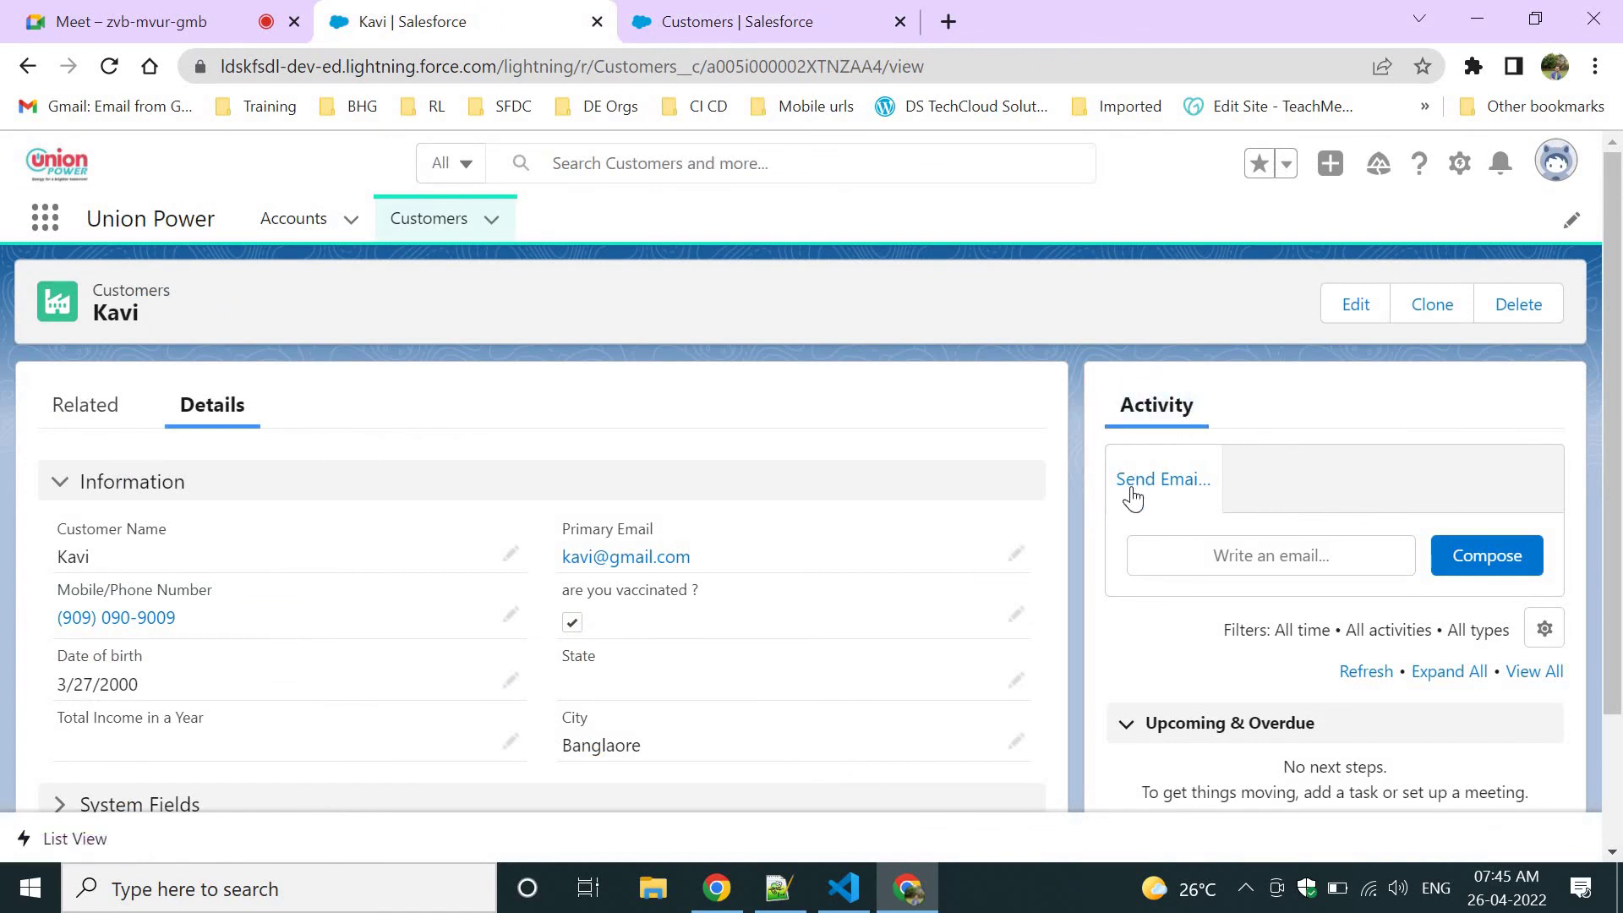
{"action": "left_click", "coordinate": [1469, 551]}
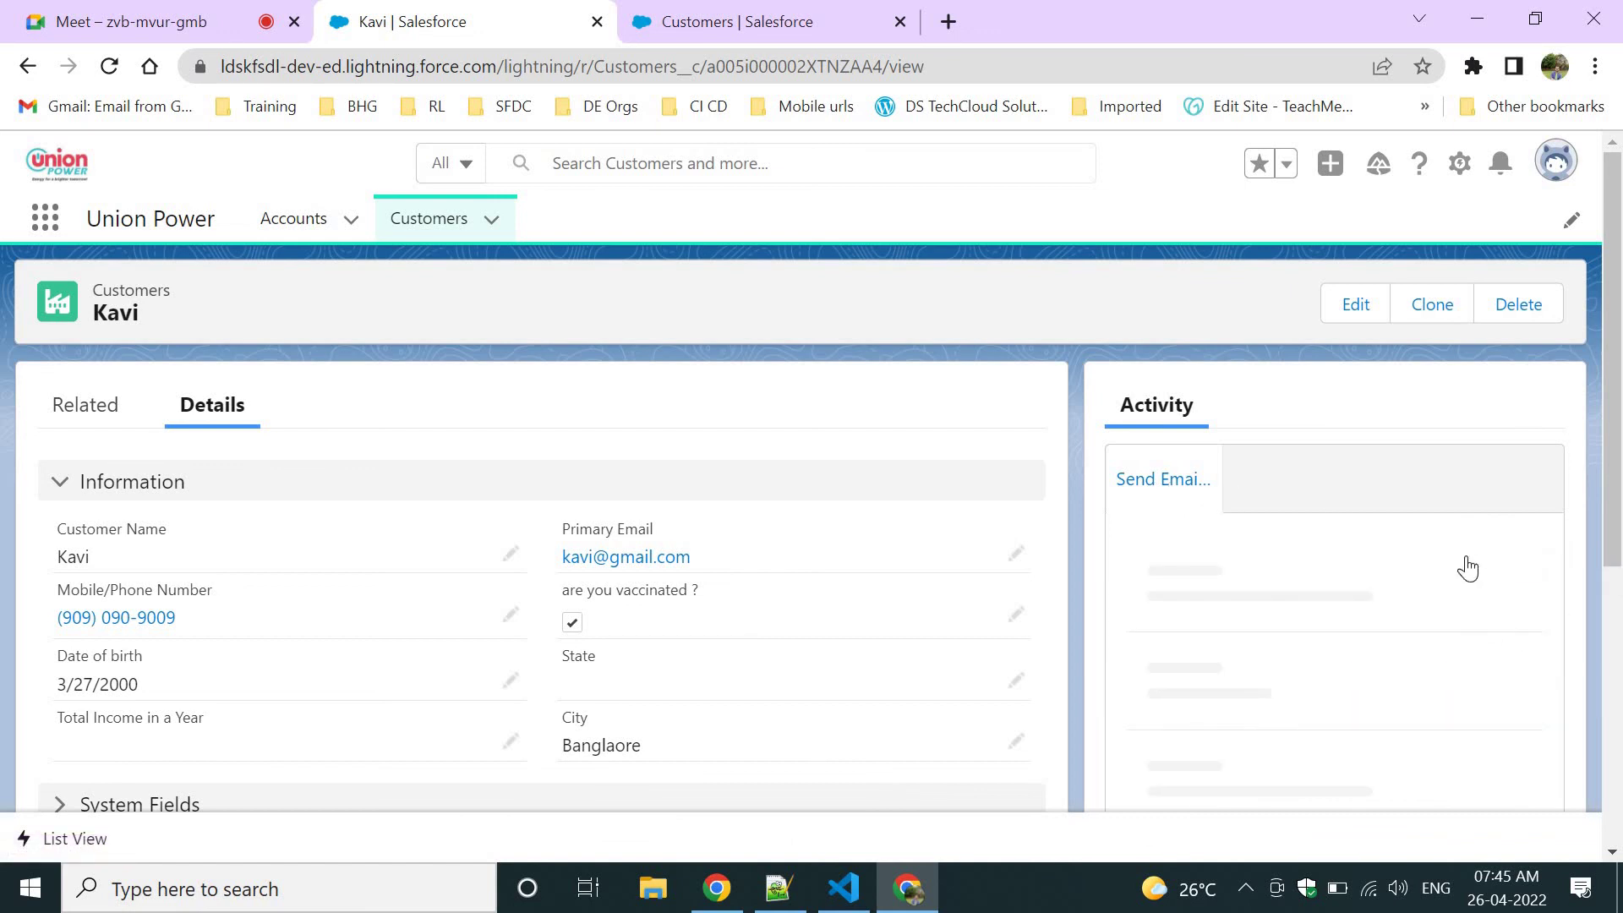
{"action": "scroll", "coordinate": [1398, 623], "scroll_direction": "down", "scroll_amount": 3}
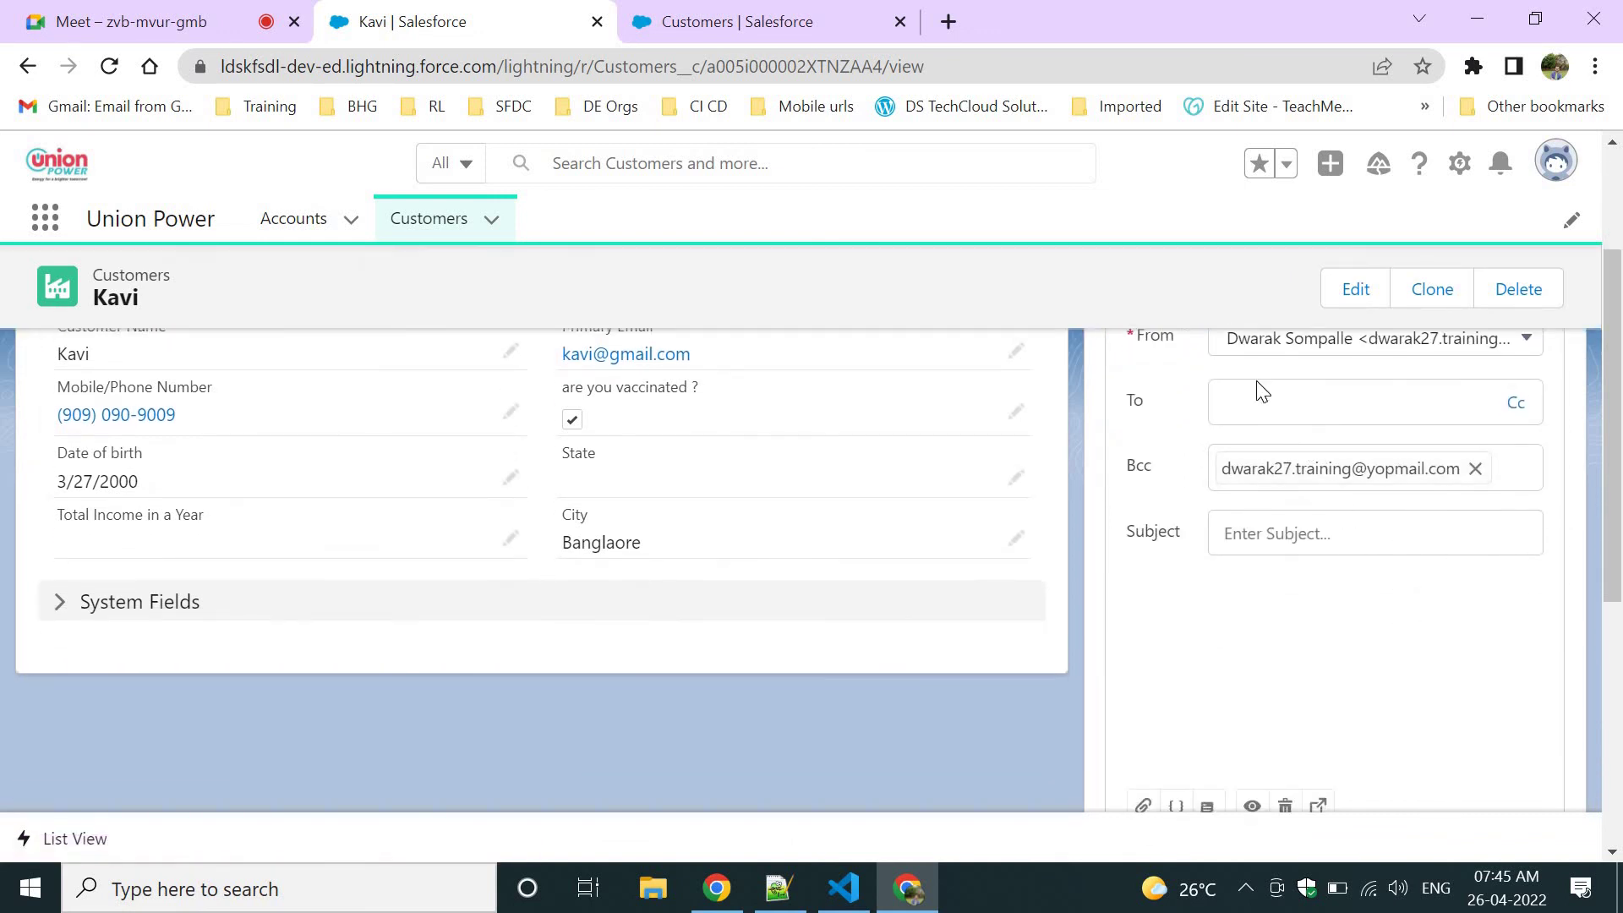
Fill in the recipient address and the email body text 'sdsdsdfds'.
{"action": "left_click", "coordinate": [1299, 402]}
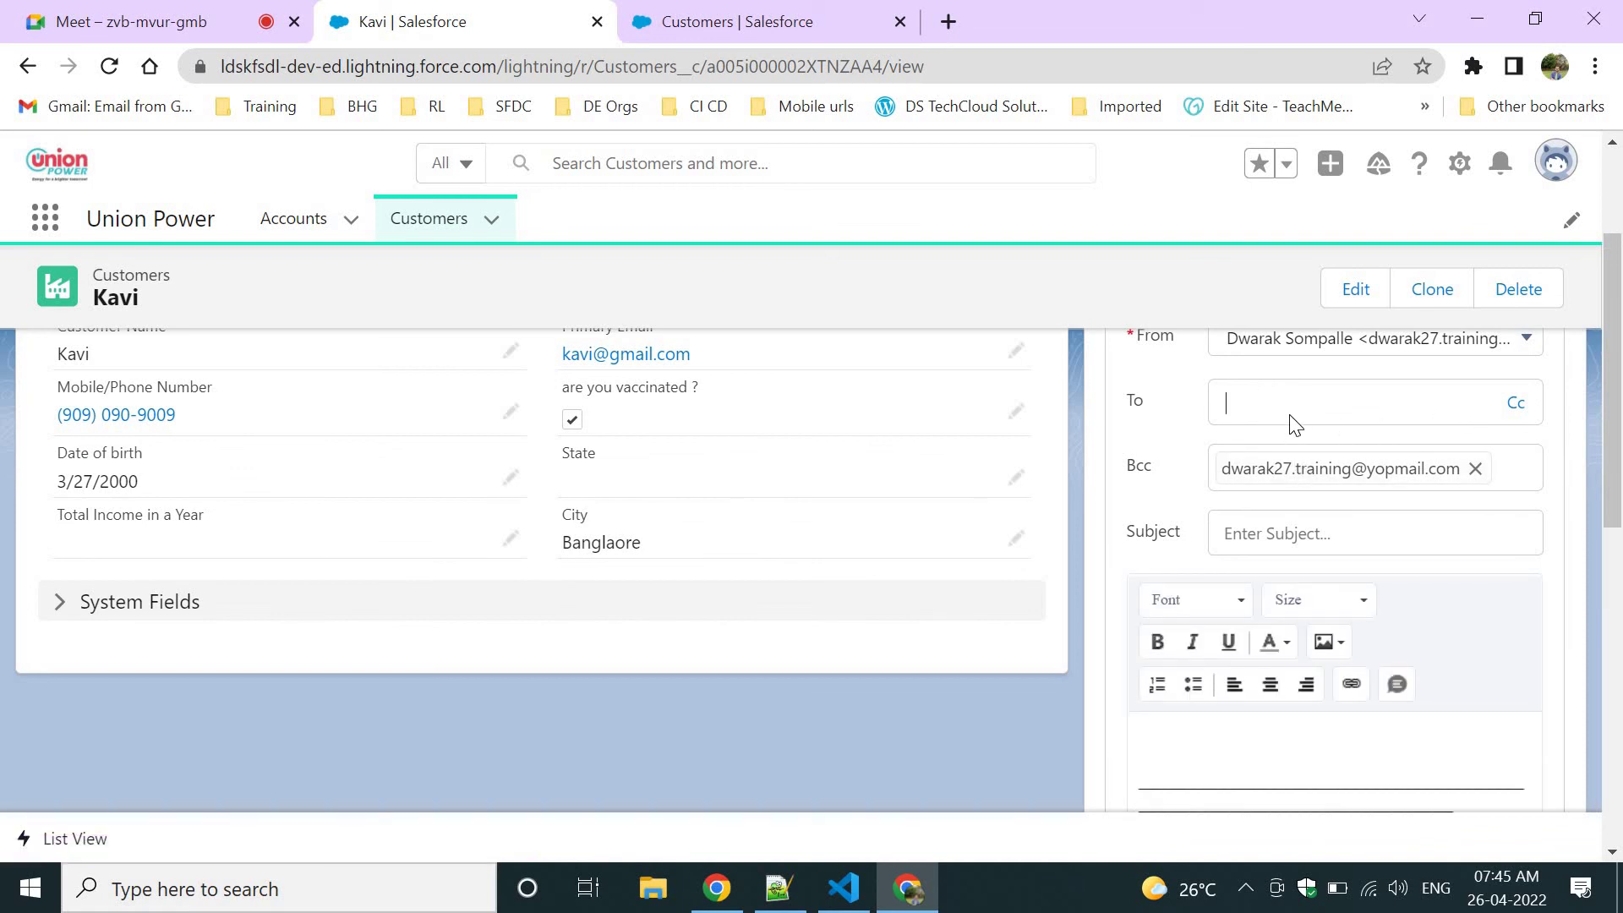
{"action": "scroll", "coordinate": [1260, 660], "scroll_direction": "down", "scroll_amount": 2}
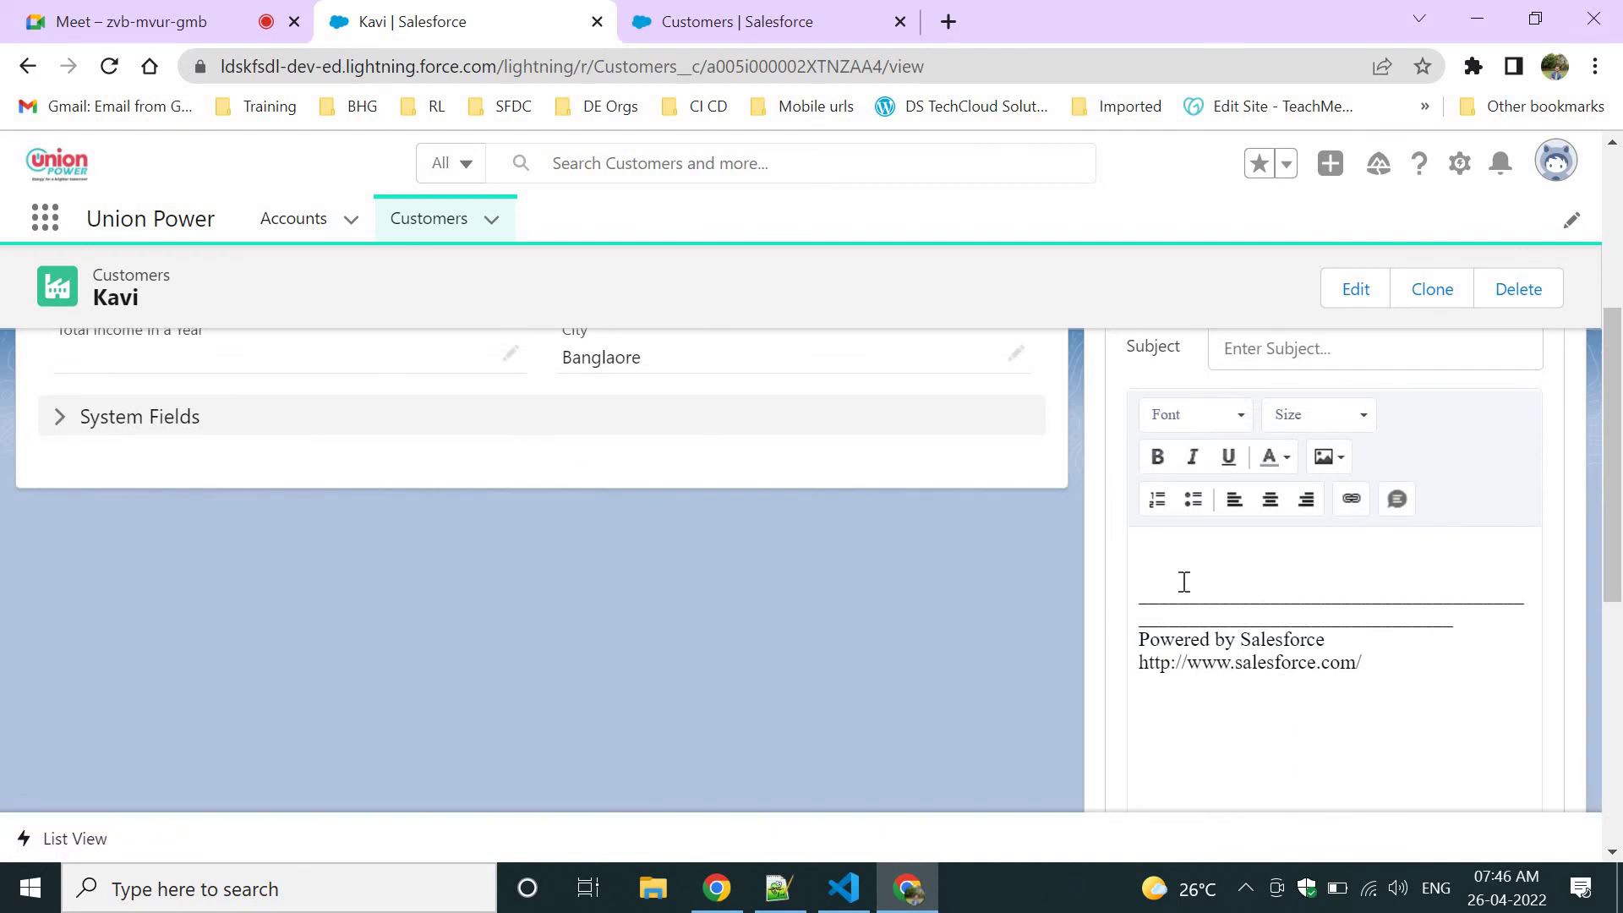
{"action": "left_click_drag", "start_coordinate": [1361, 661], "coordinate": [1082, 582]}
{"action": "type", "text": "sdsdsdfds"}
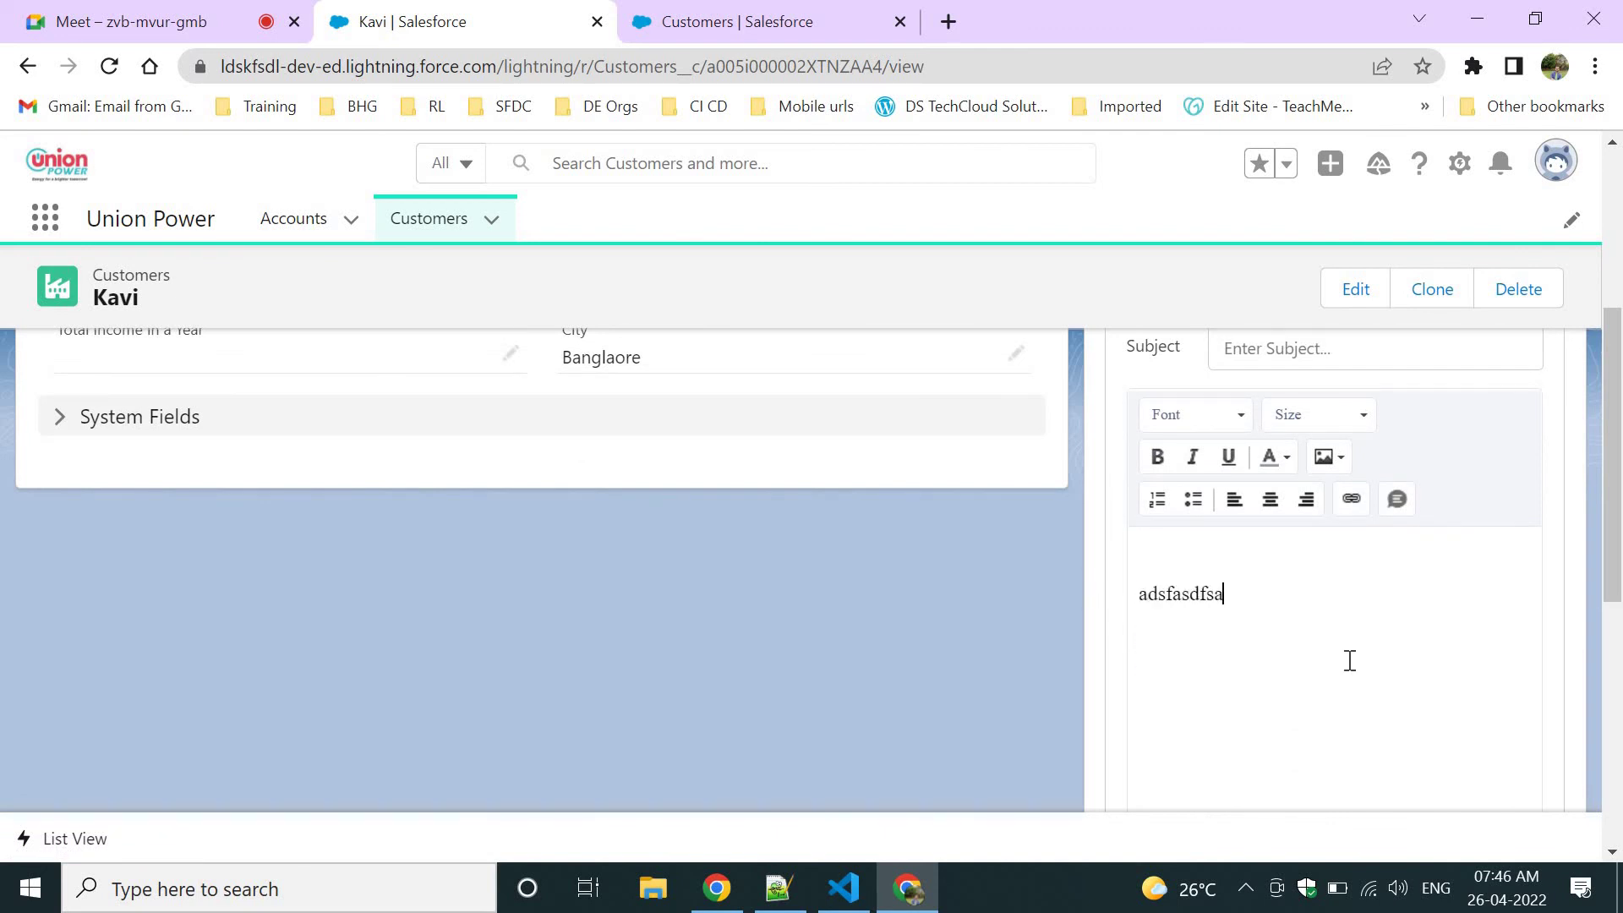
{"action": "scroll", "coordinate": [1347, 659], "scroll_direction": "down", "scroll_amount": 5}
{"action": "scroll", "coordinate": [1354, 670], "scroll_direction": "down", "scroll_amount": 2}
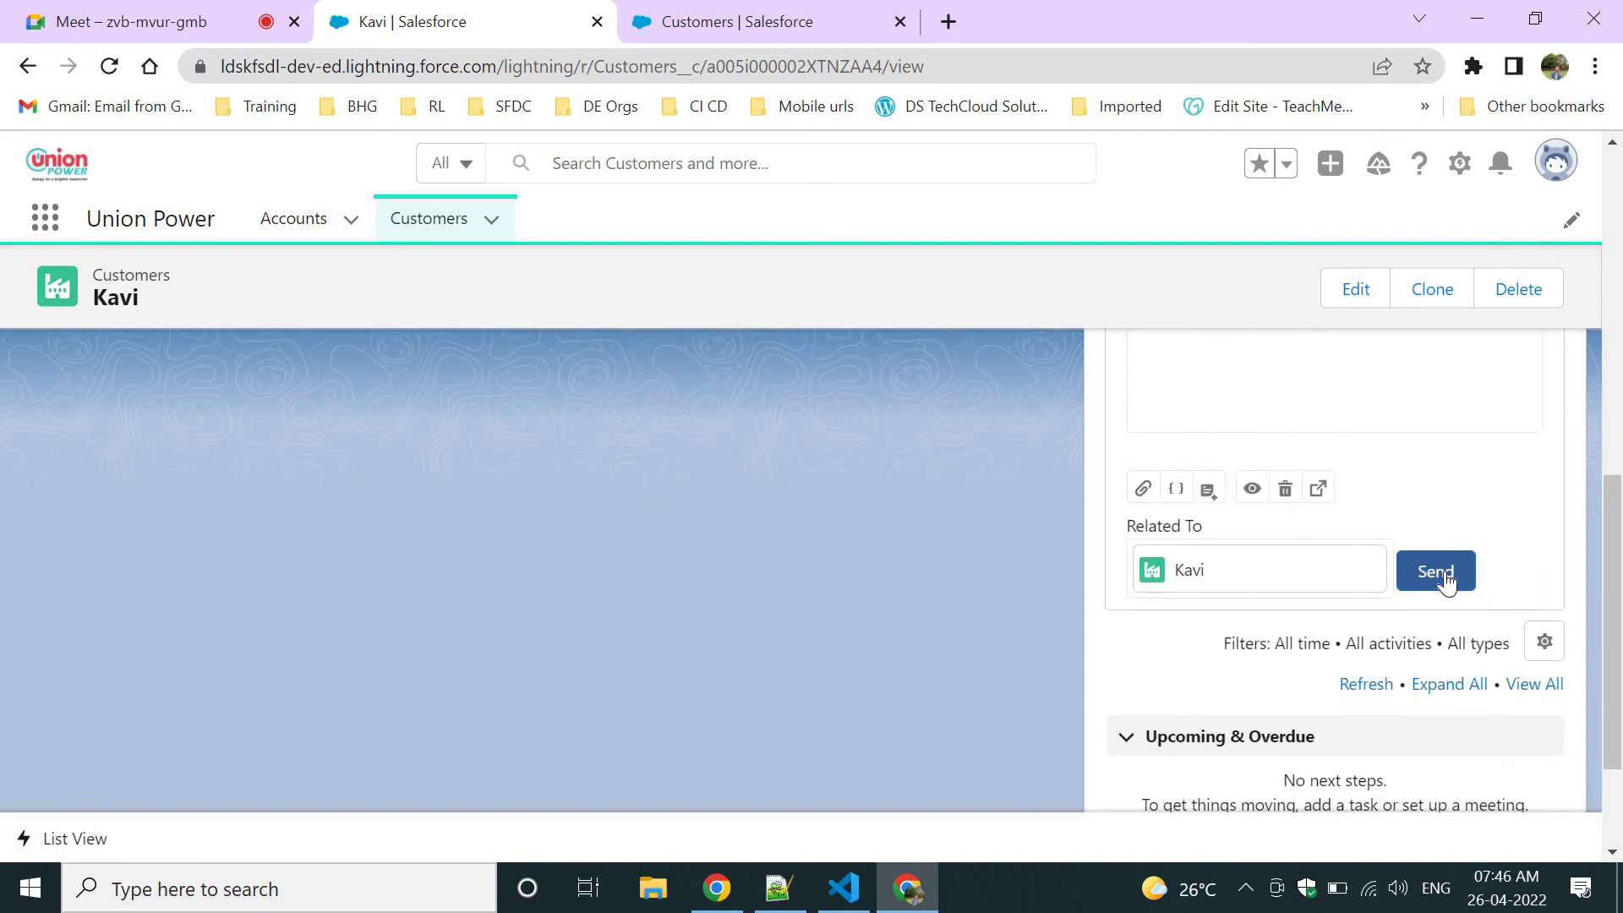
{"action": "scroll", "coordinate": [1447, 572], "scroll_direction": "up", "scroll_amount": 10}
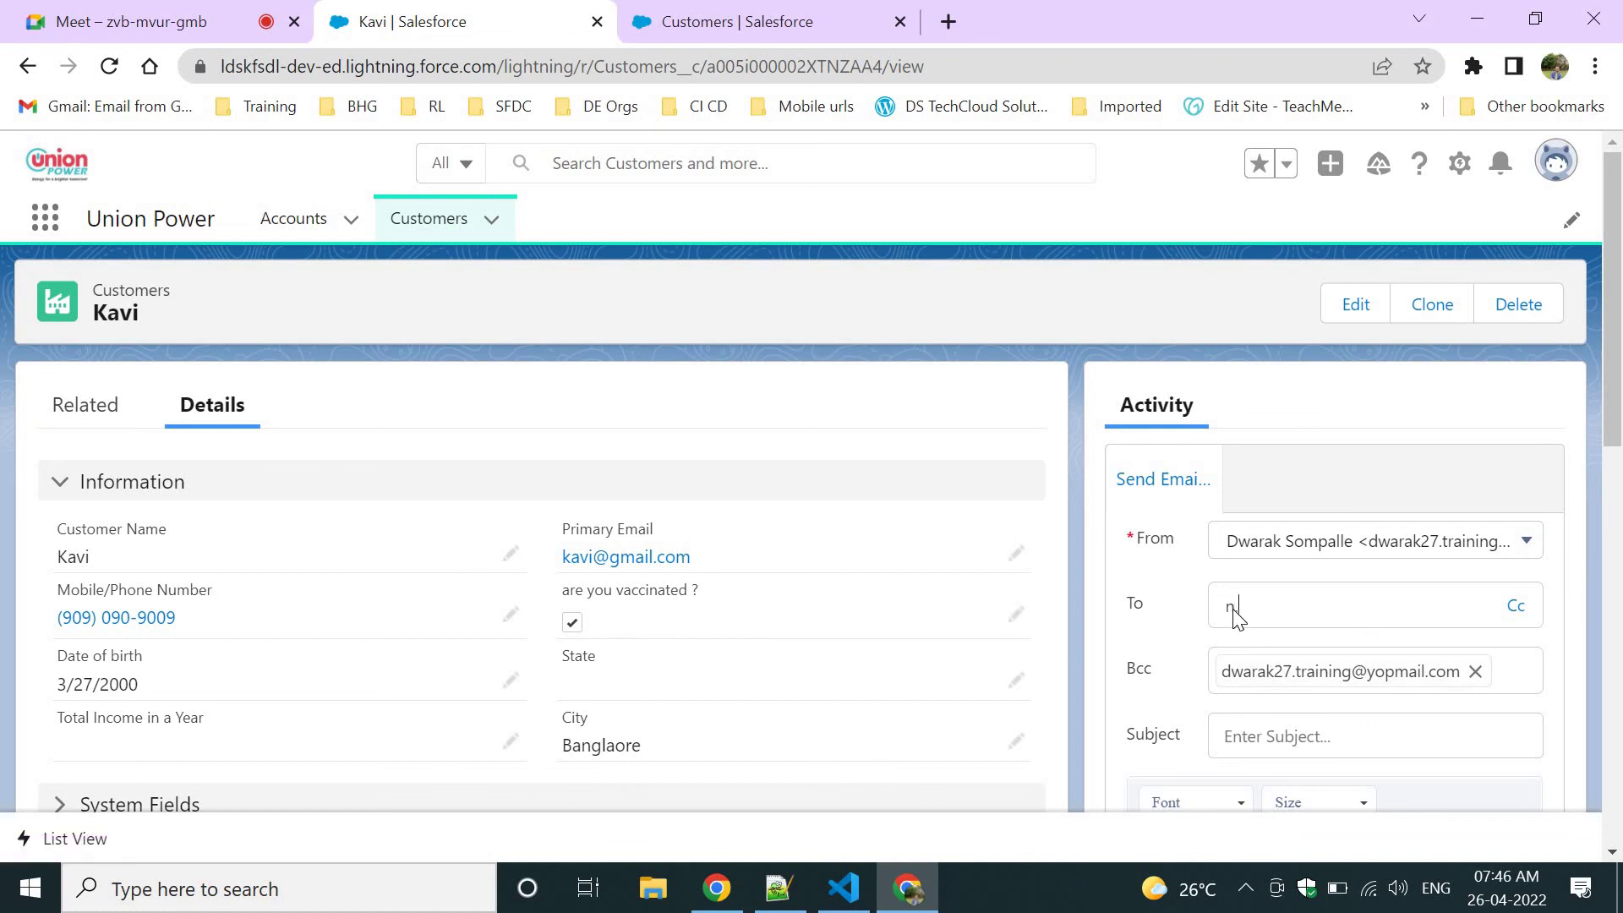
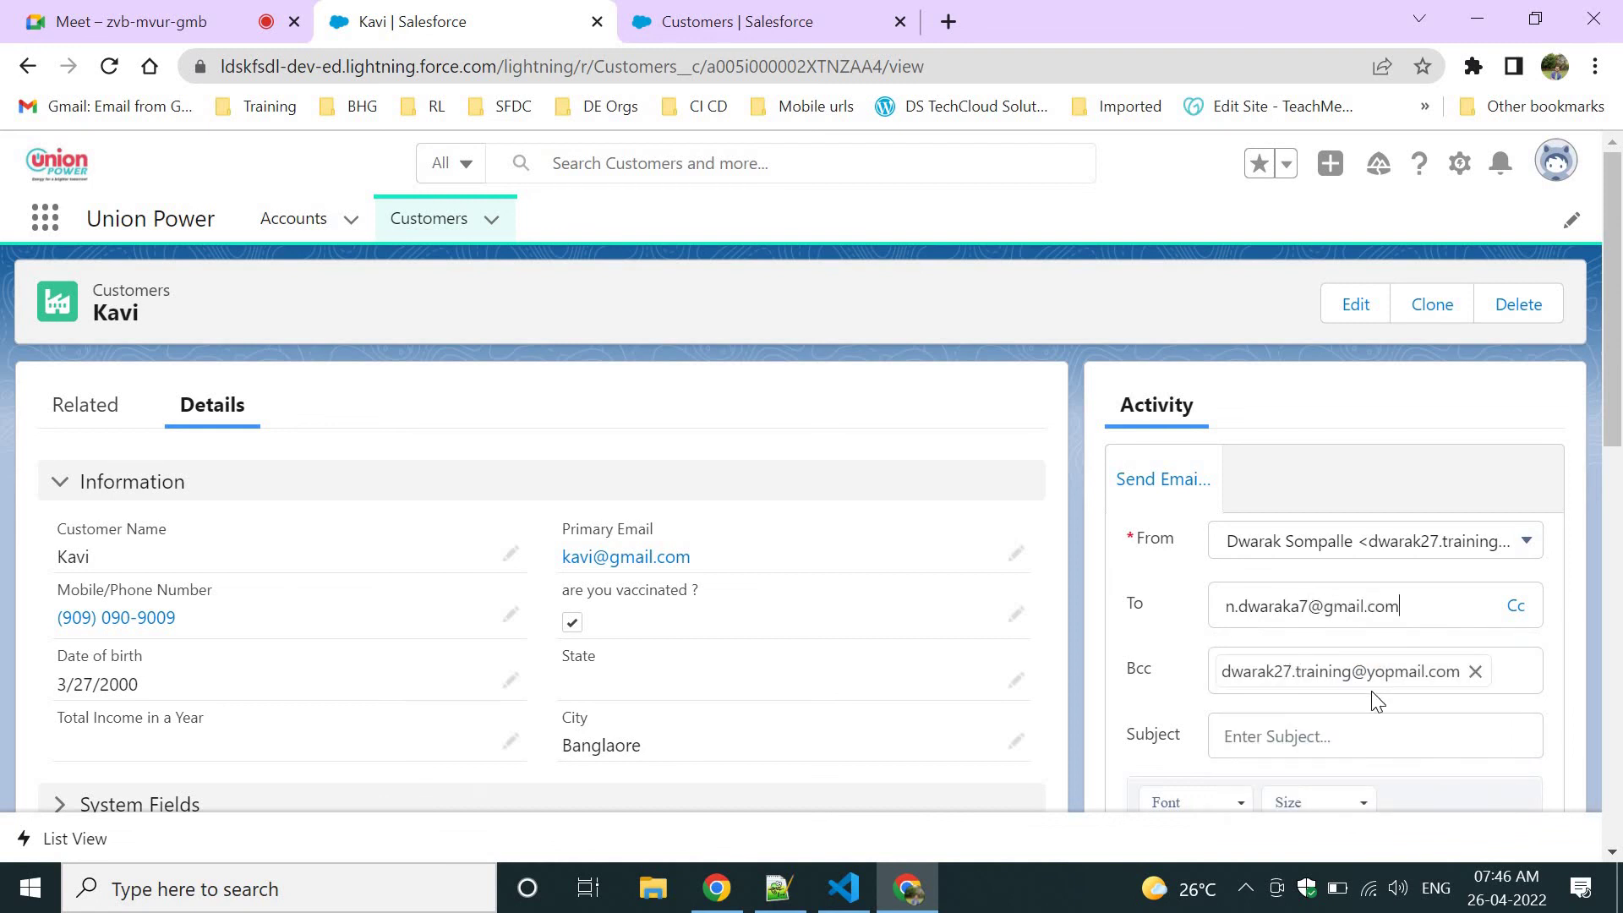
Send the composed email from the Activity panel.
{"action": "scroll", "coordinate": [1373, 700], "scroll_direction": "down", "scroll_amount": 6}
{"action": "scroll", "coordinate": [1424, 616], "scroll_direction": "down", "scroll_amount": 5}
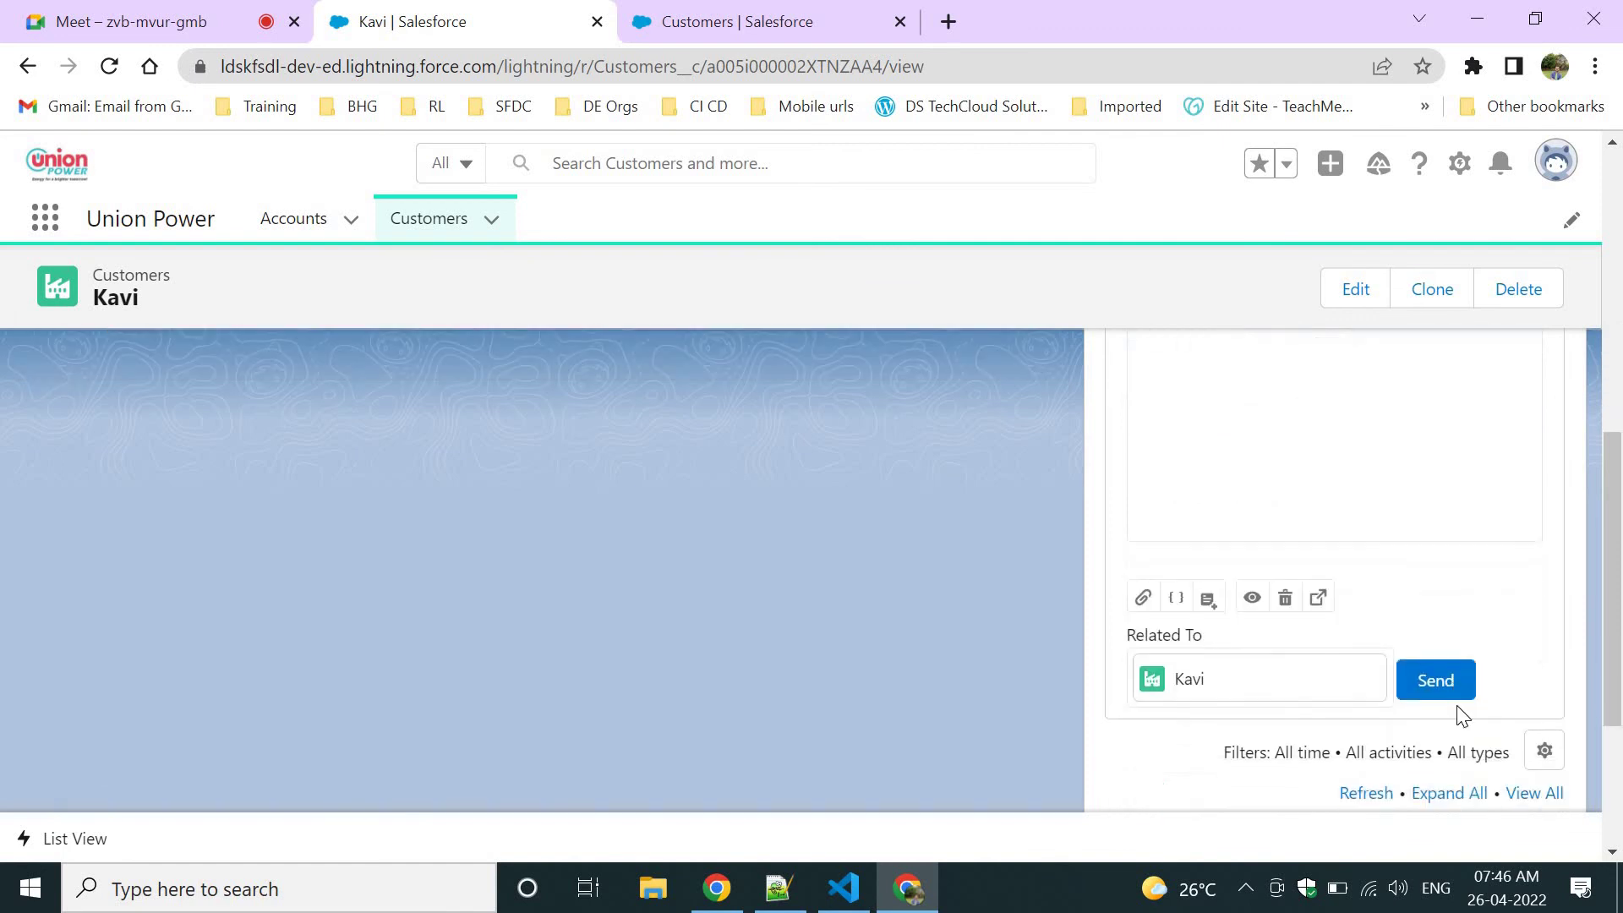
{"action": "left_click", "coordinate": [1447, 676]}
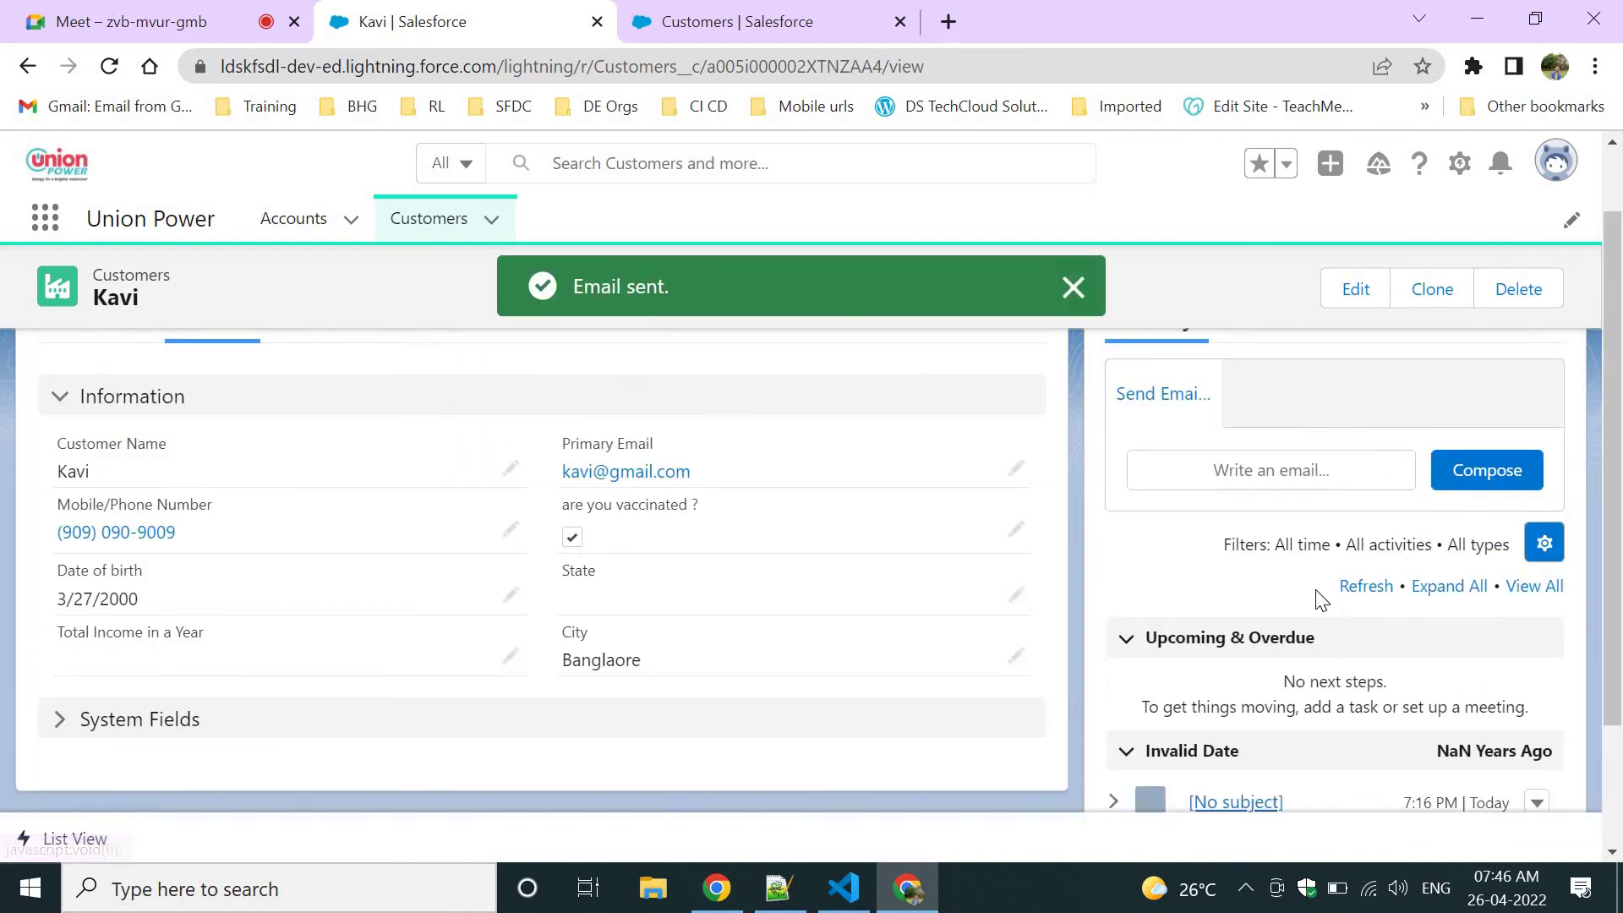
Review the [No subject] email logged in Activity, then return to the Customers setup page.
{"action": "scroll", "coordinate": [1378, 727], "scroll_direction": "down", "scroll_amount": 2}
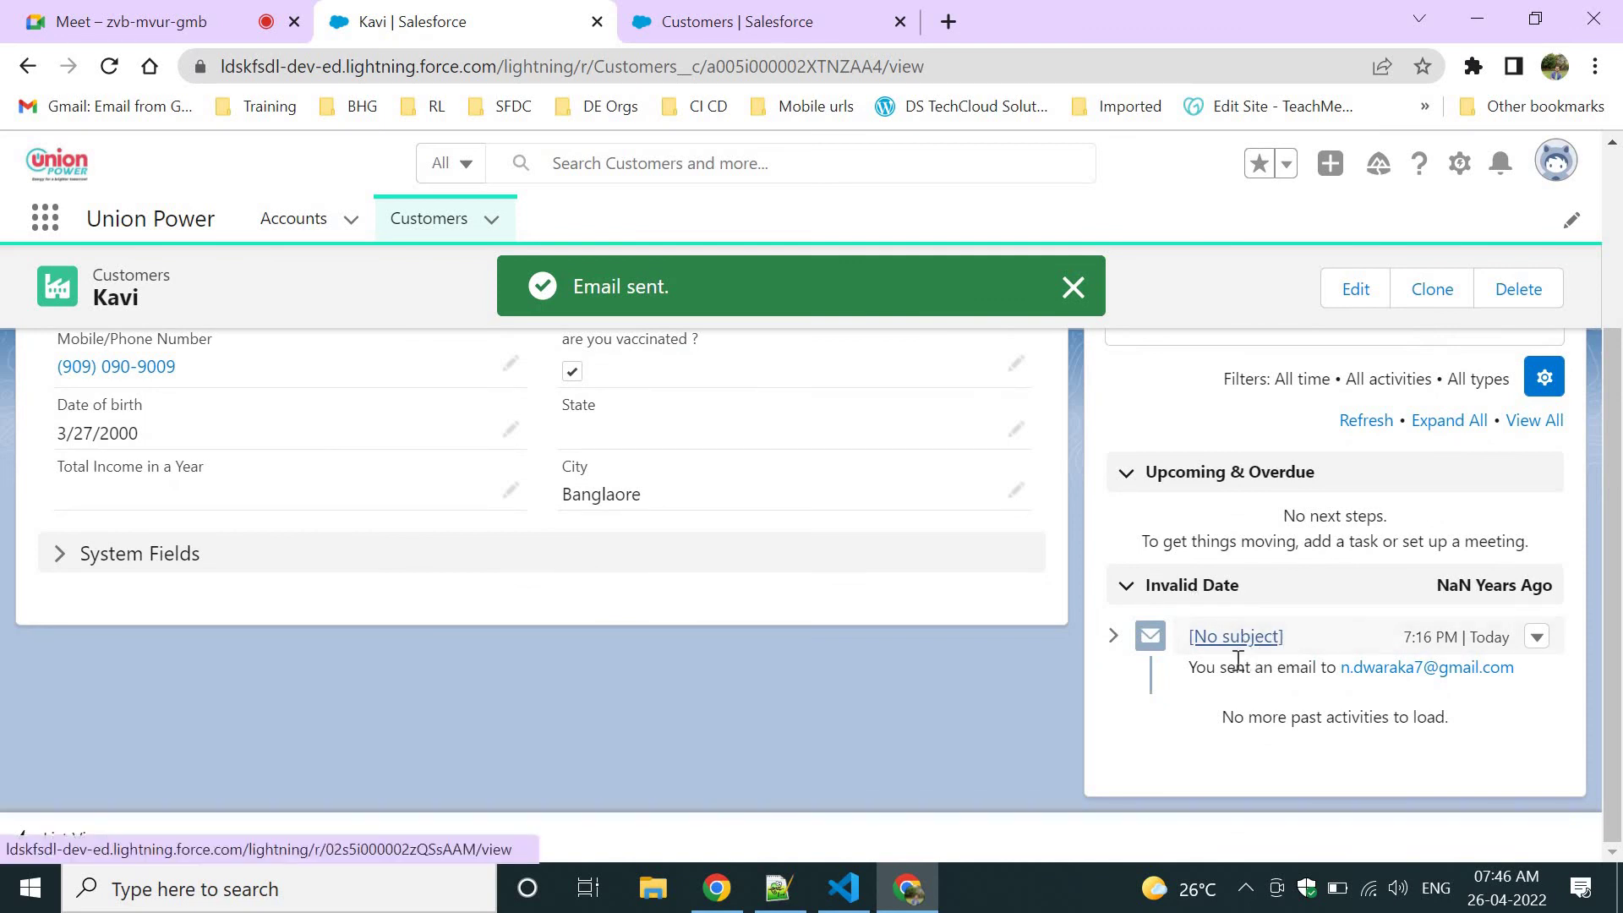
{"action": "left_click_drag", "start_coordinate": [1196, 667], "coordinate": [1479, 676]}
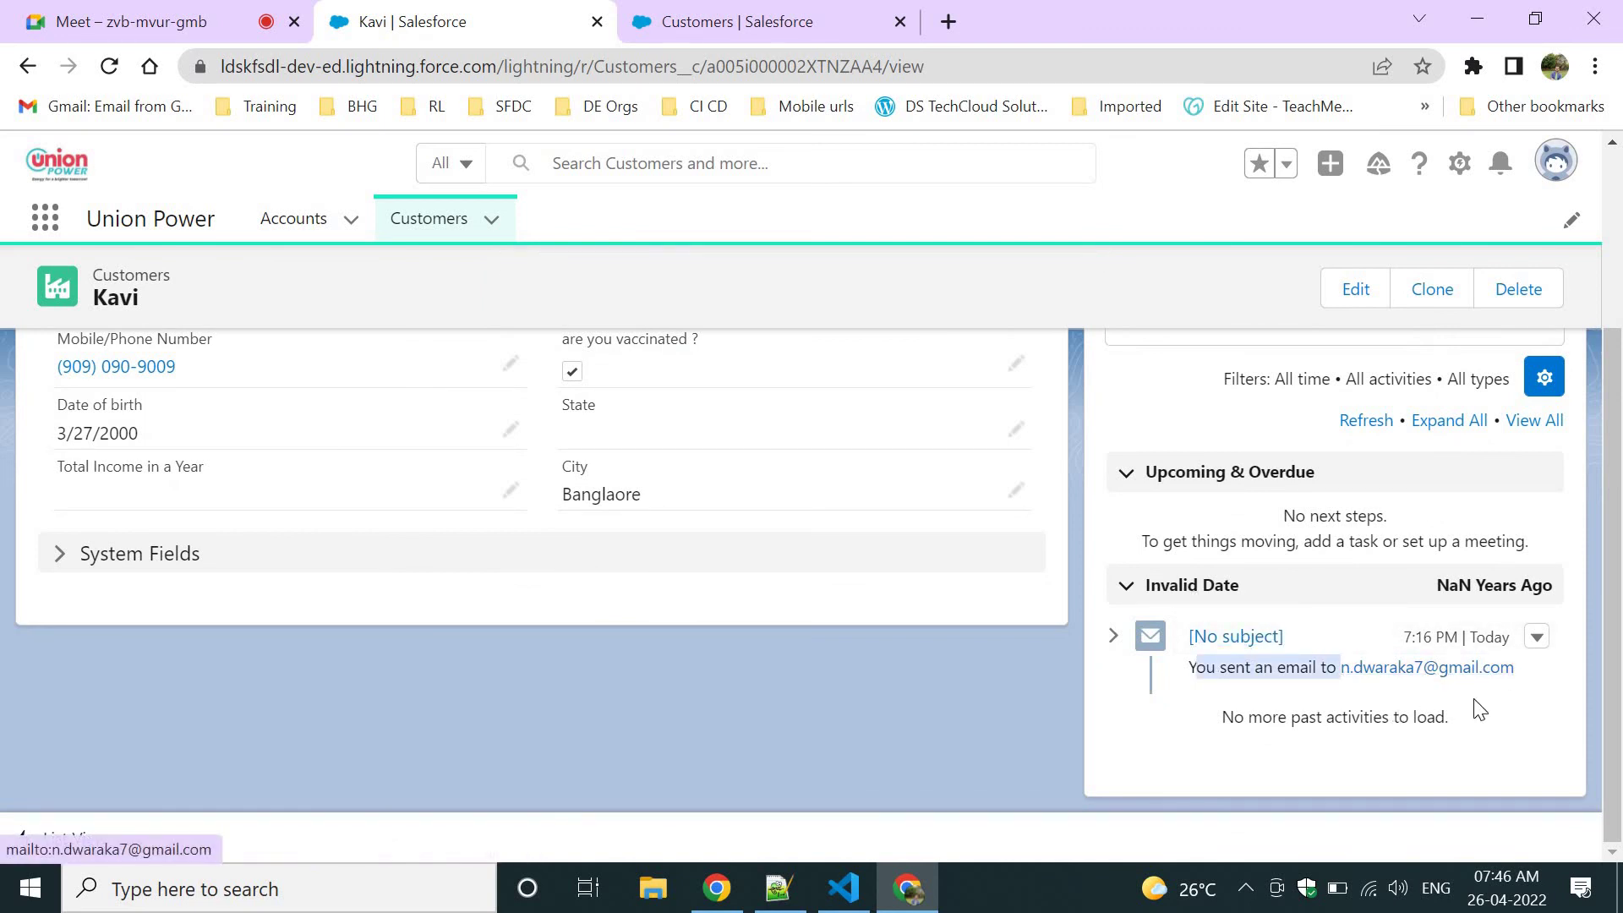
{"action": "scroll", "coordinate": [1375, 489], "scroll_direction": "up", "scroll_amount": 3}
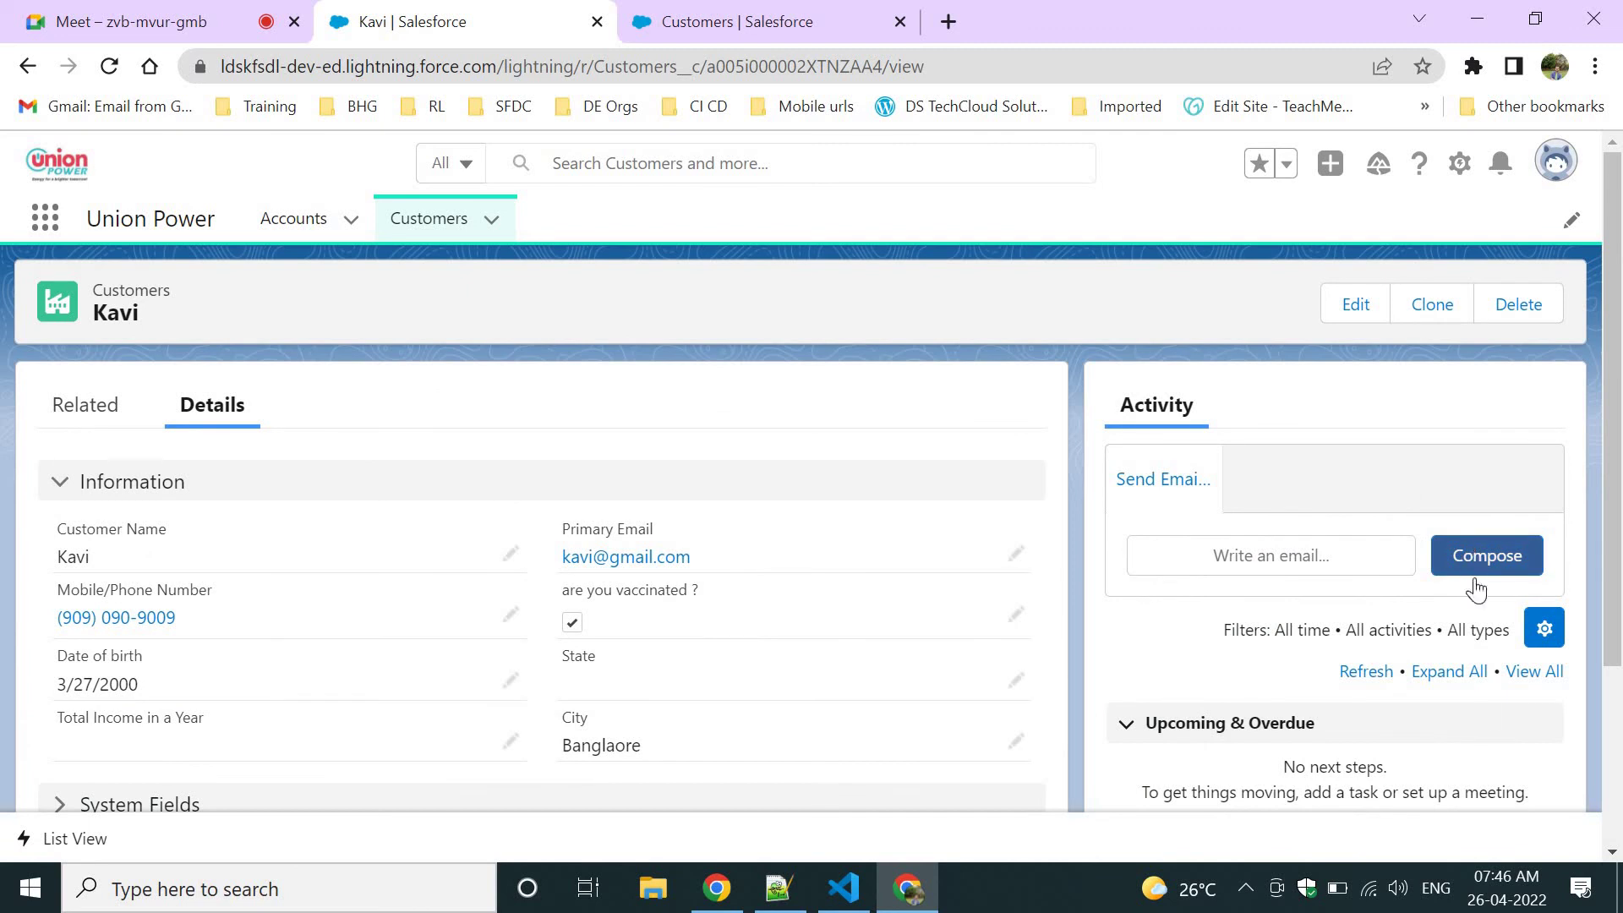
{"action": "scroll", "coordinate": [1477, 710], "scroll_direction": "down", "scroll_amount": 3}
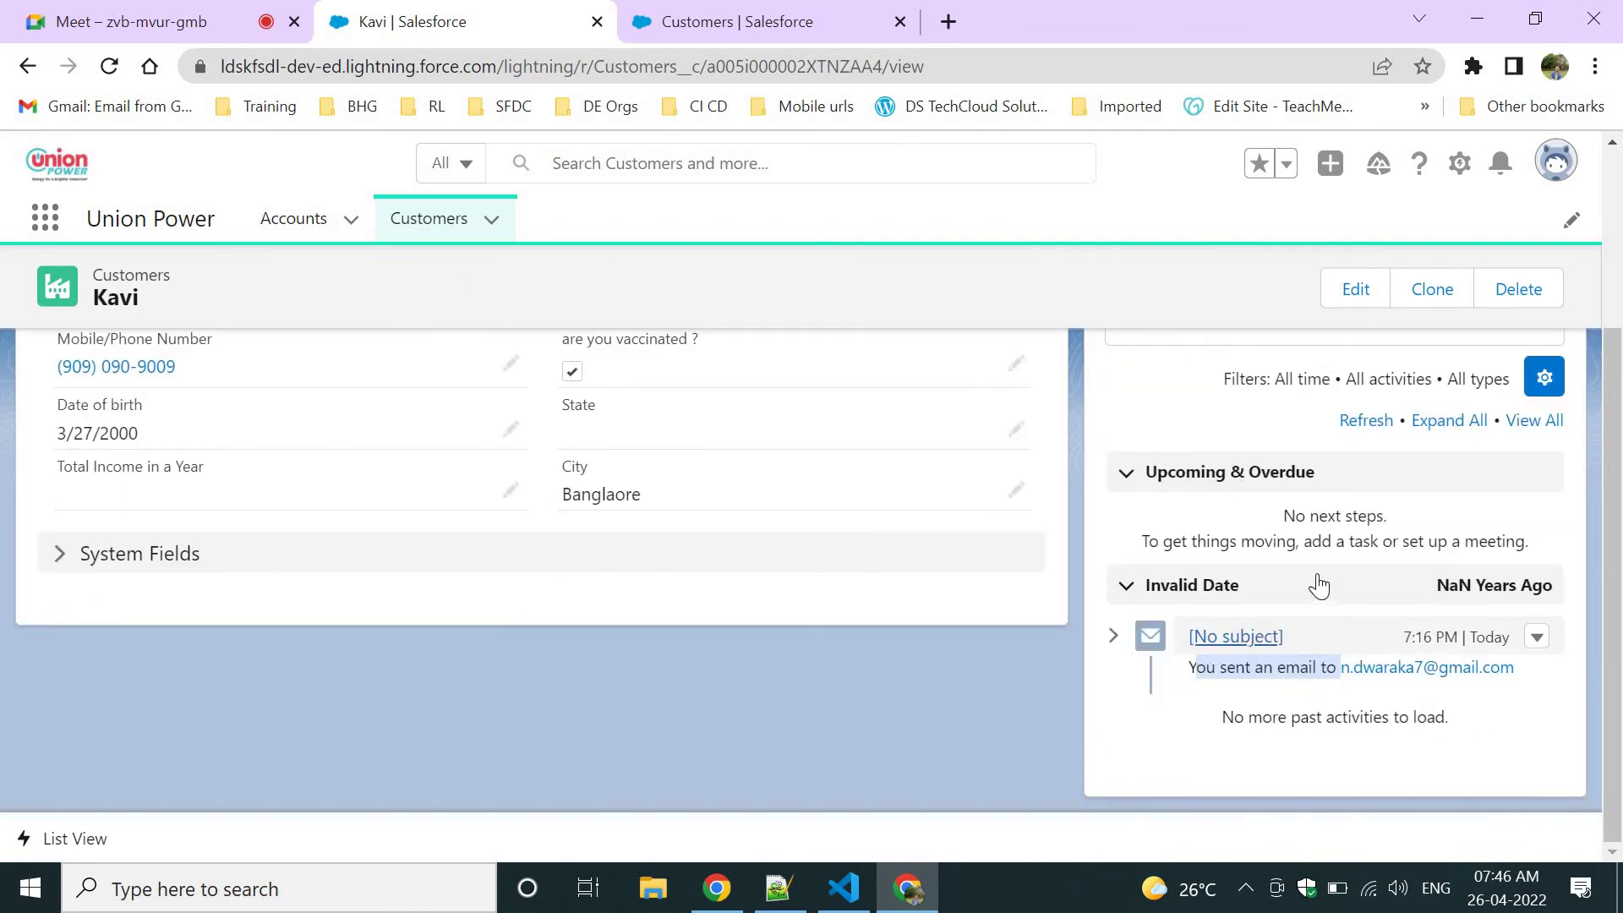
{"action": "scroll", "coordinate": [1315, 579], "scroll_direction": "up", "scroll_amount": 3}
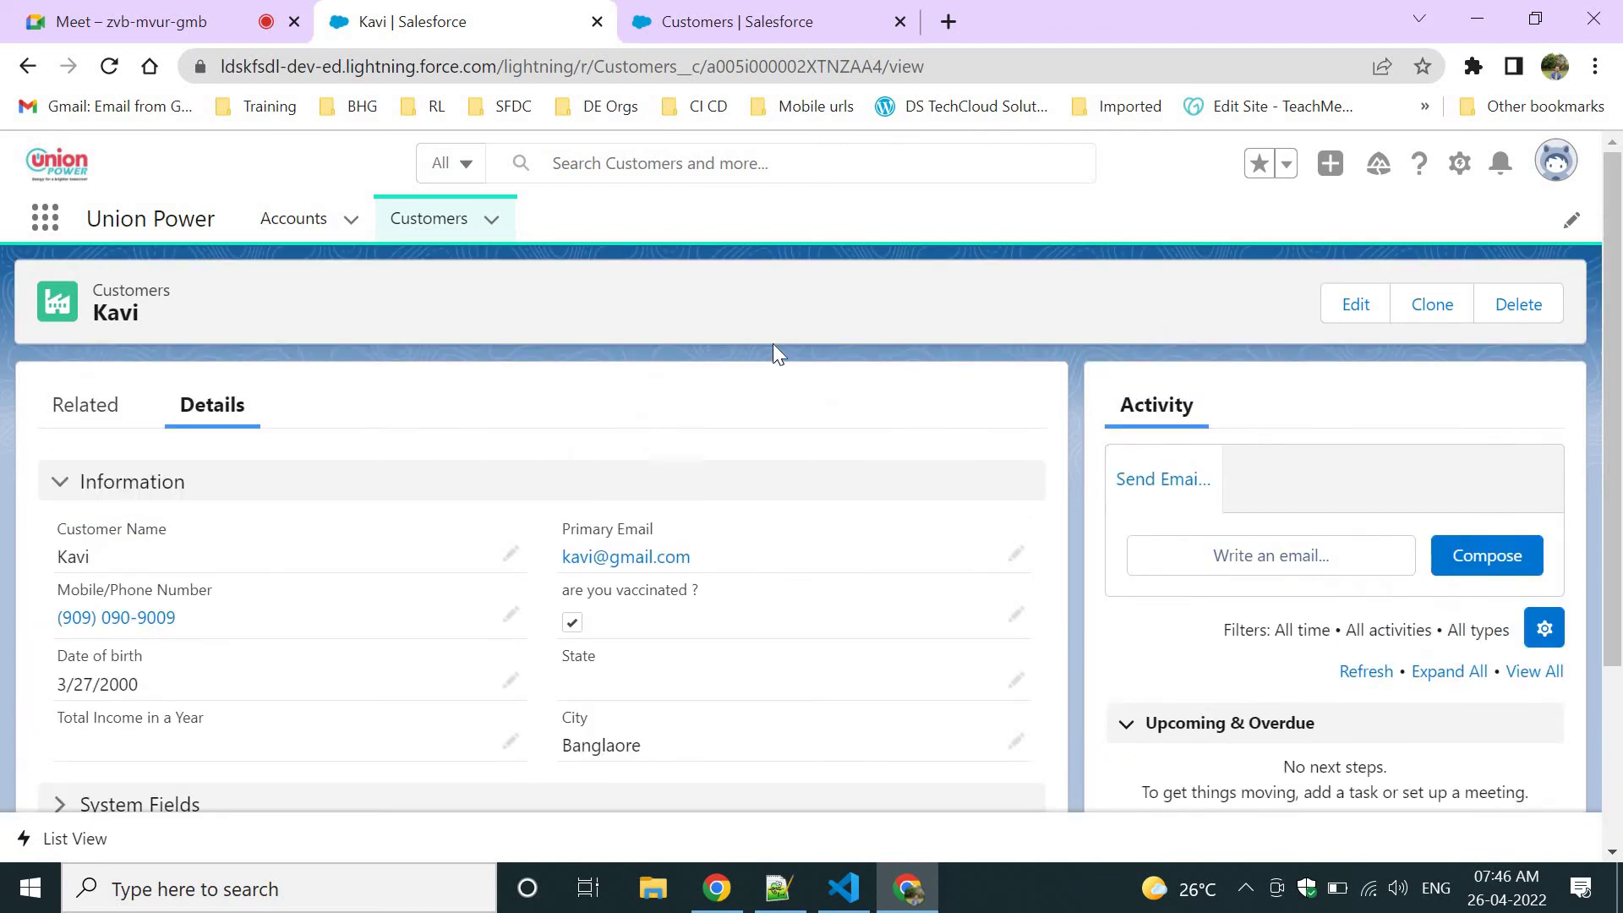
{"action": "left_click", "coordinate": [693, 13]}
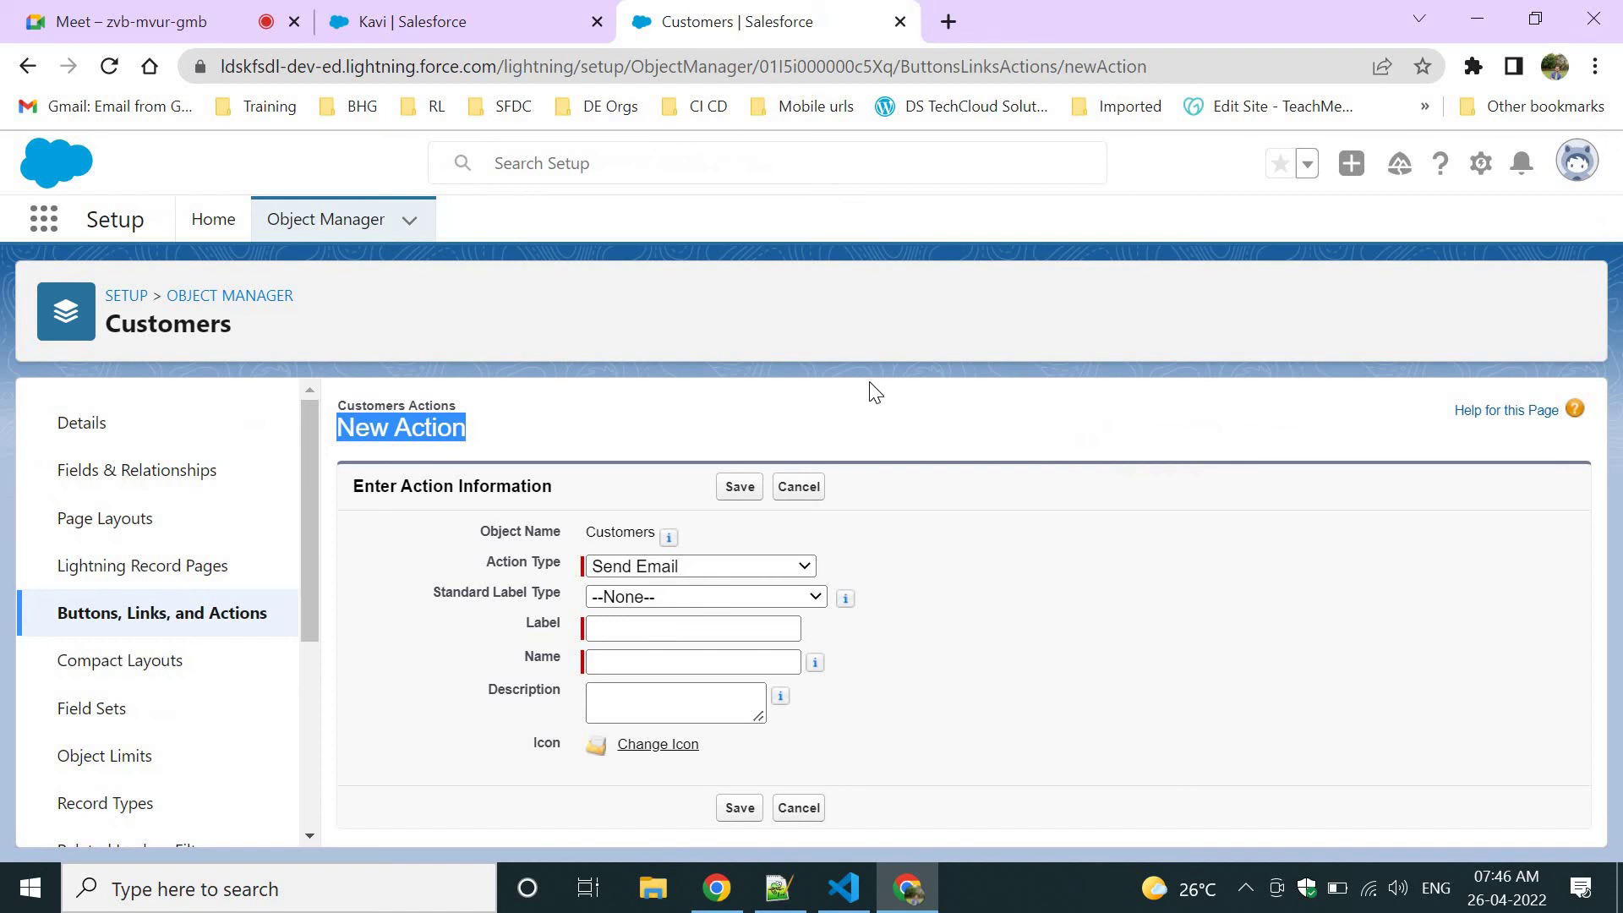
Start a new Customers action and inspect the Action Type choices without changing them.
{"action": "left_click", "coordinate": [108, 623]}
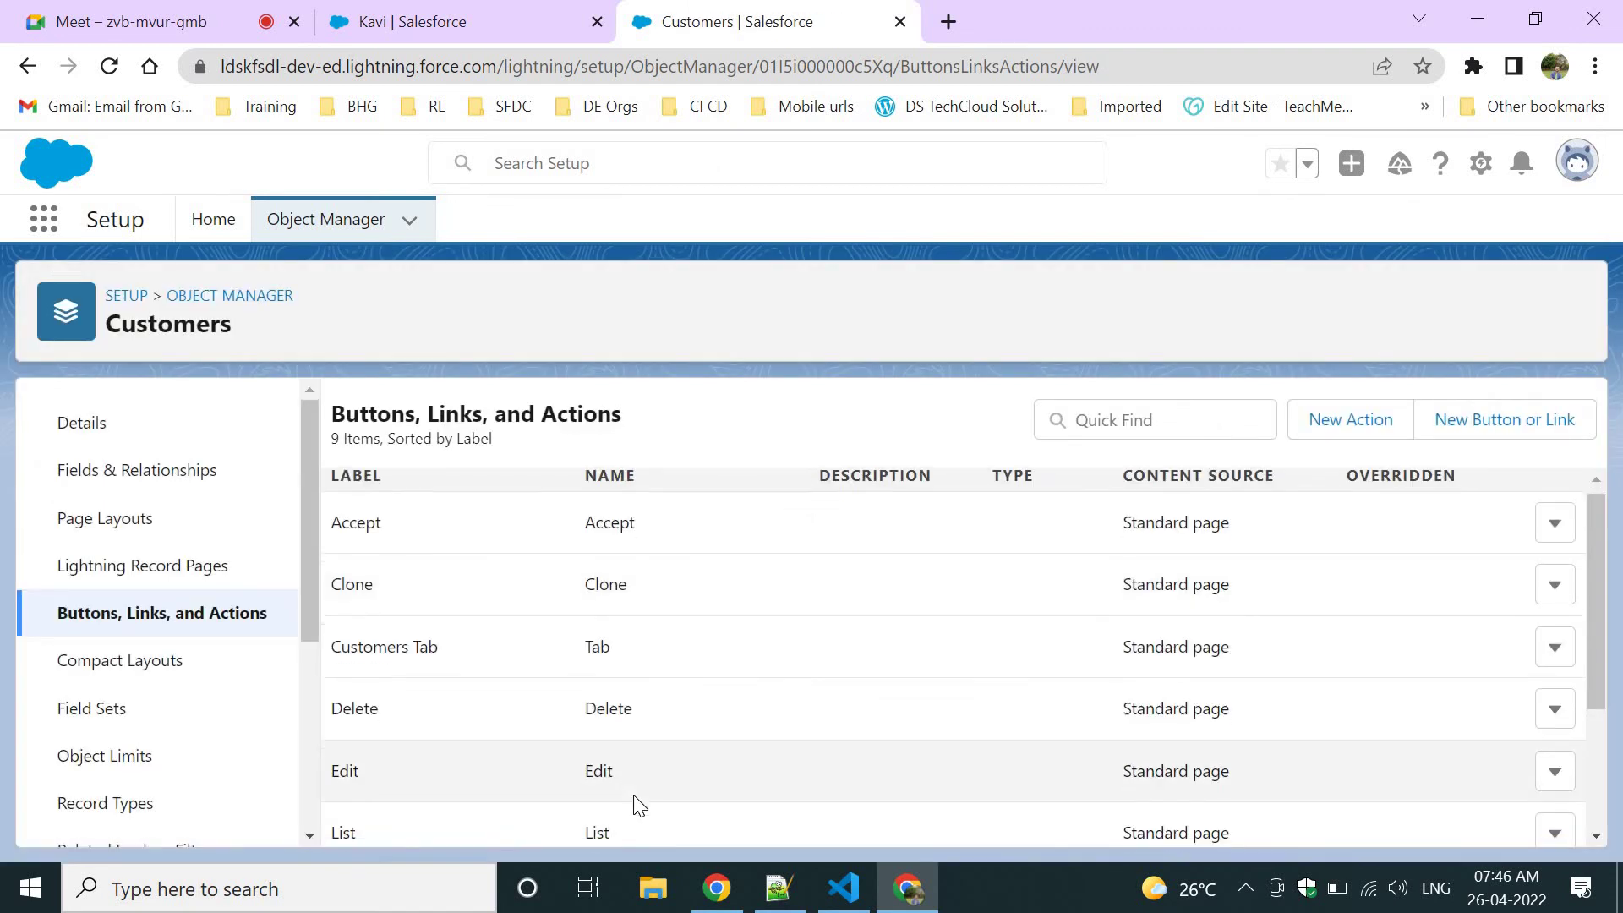
{"action": "scroll", "coordinate": [634, 798], "scroll_direction": "down", "scroll_amount": 3}
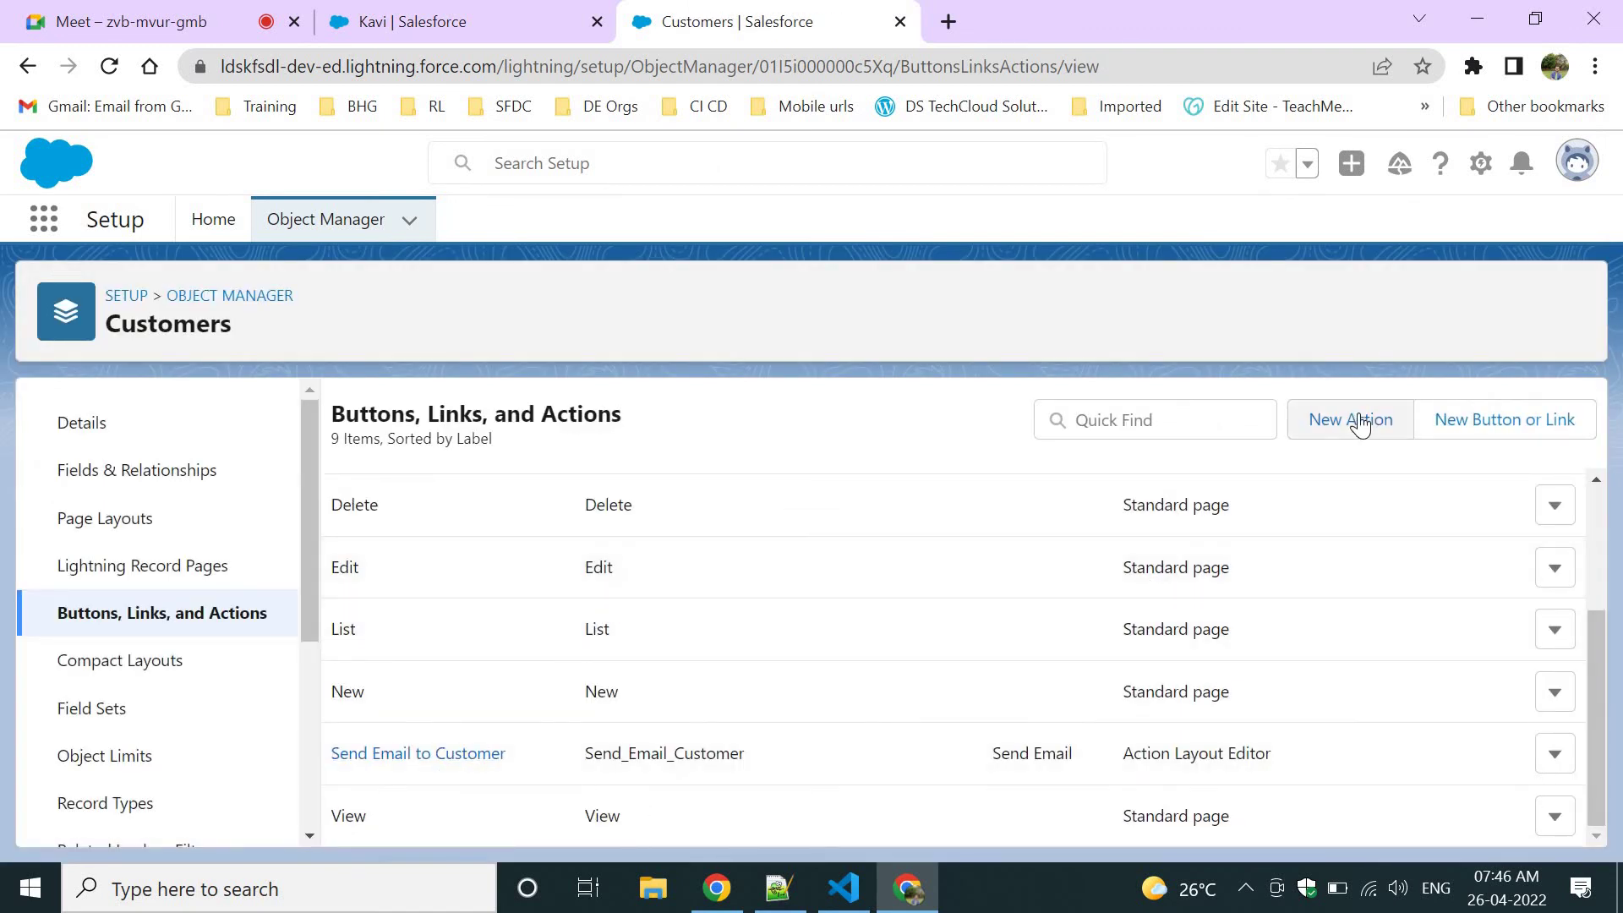
{"action": "left_click", "coordinate": [1353, 419]}
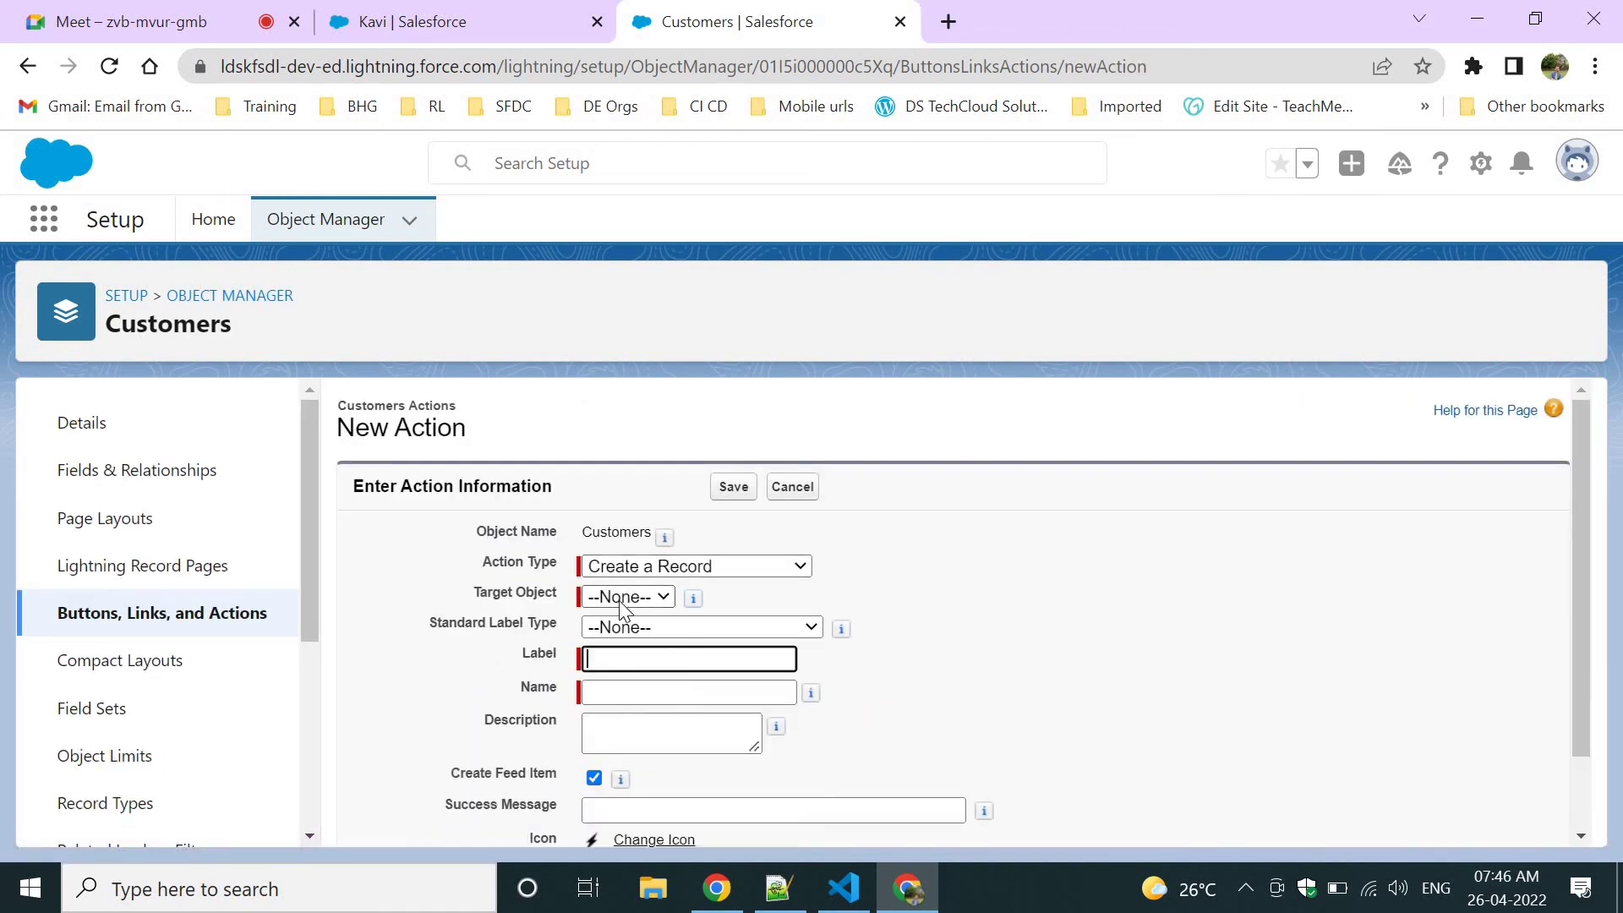
{"action": "left_click", "coordinate": [598, 569]}
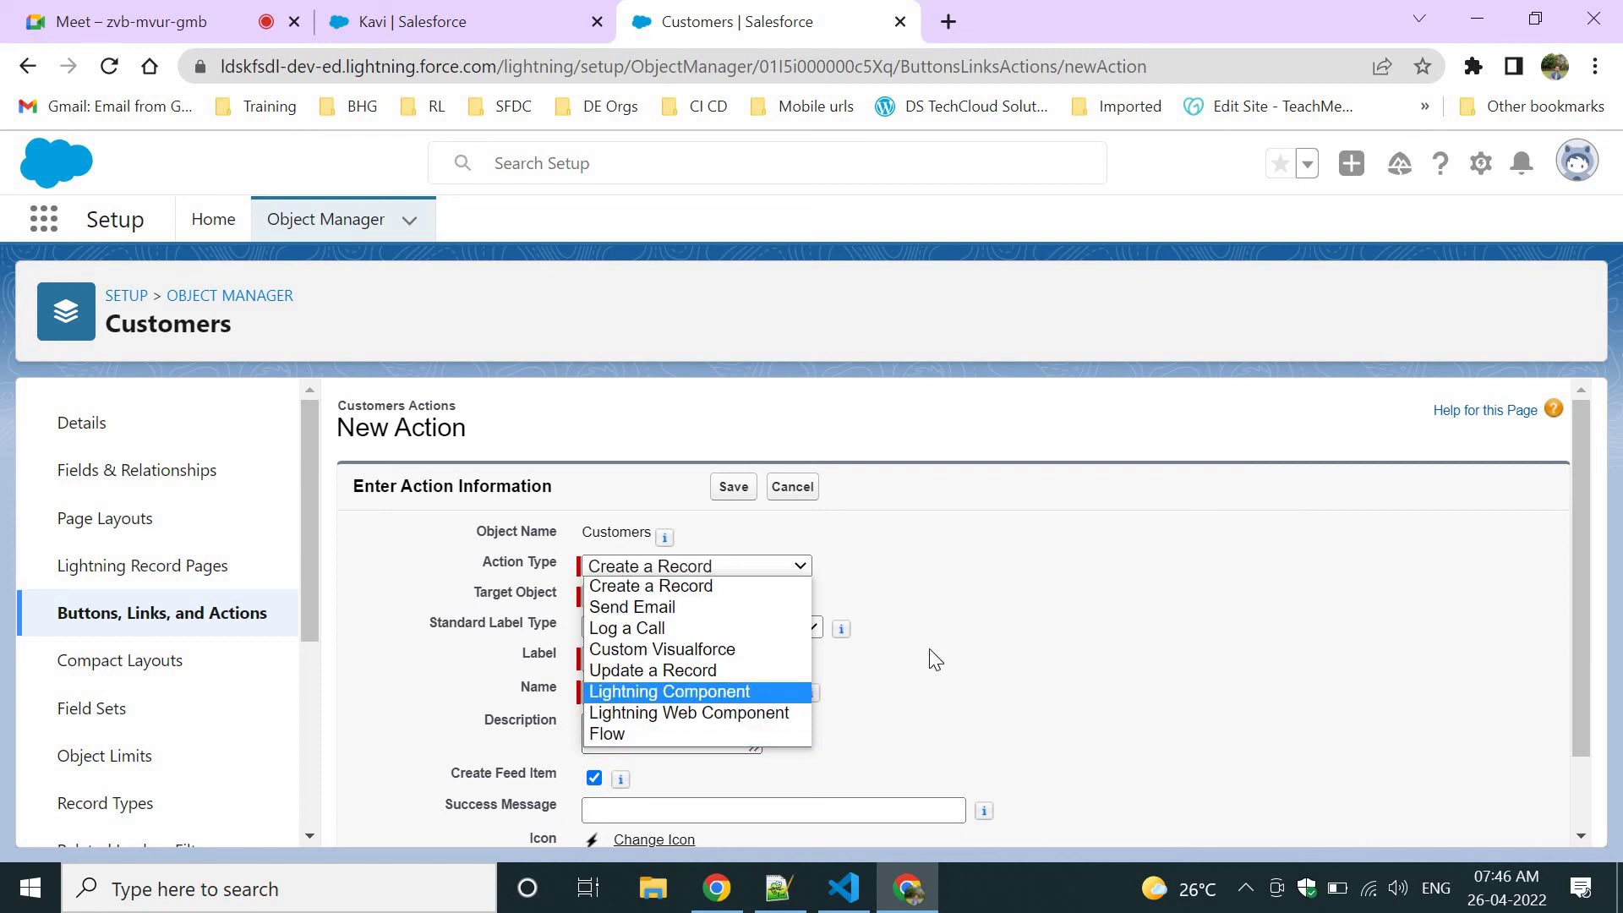
{"action": "left_click", "coordinate": [1102, 620]}
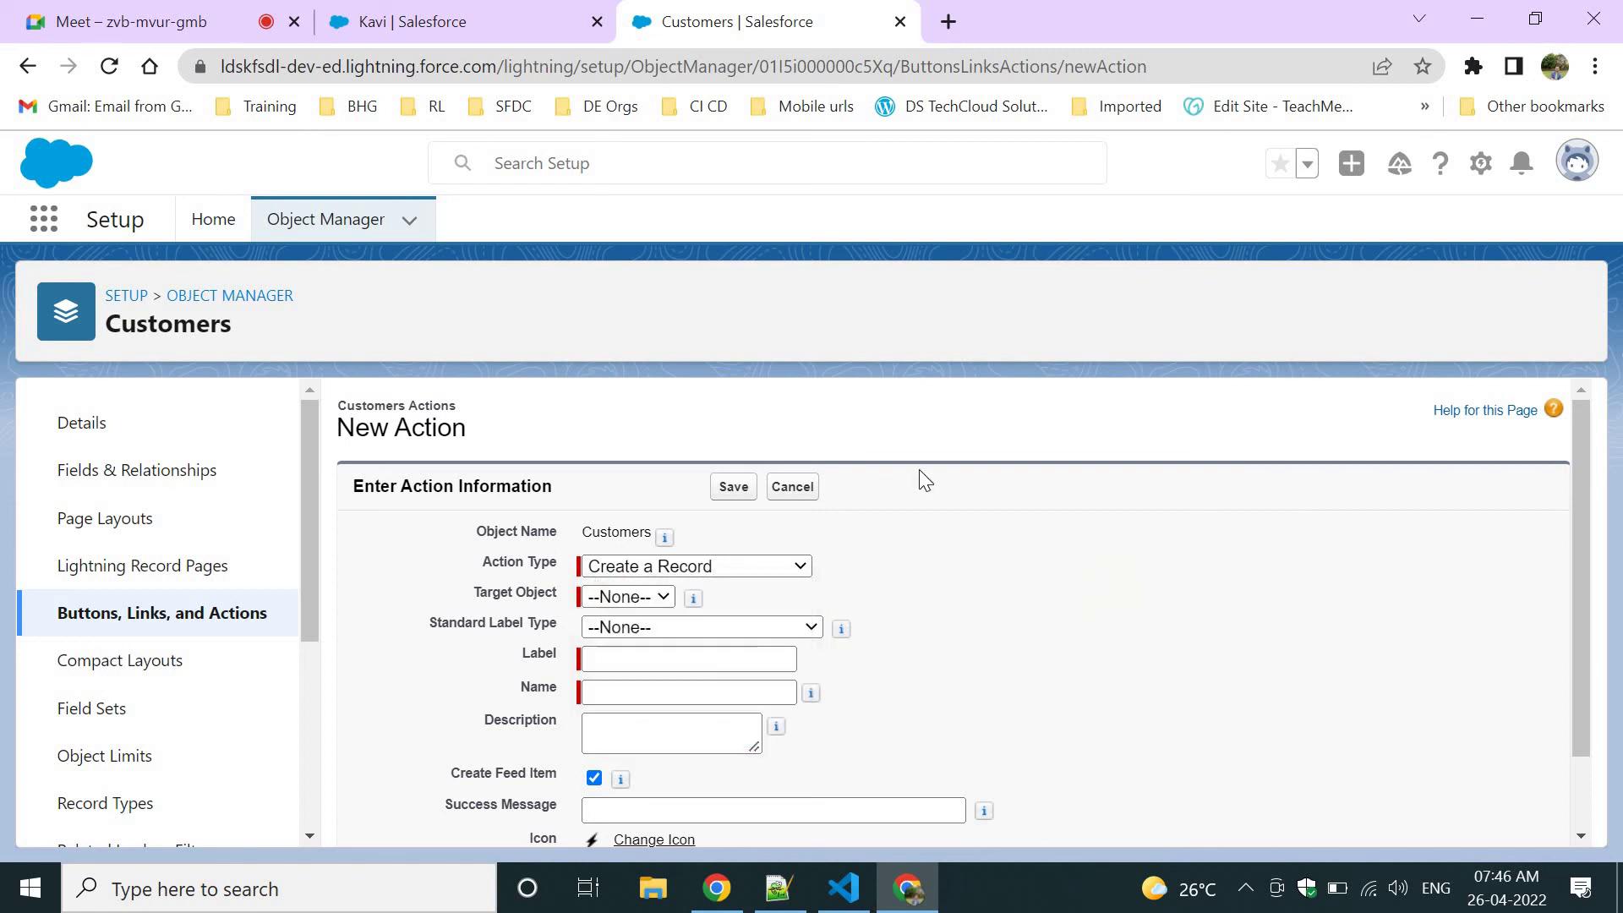
Check the customer record, then return to the Customers Buttons, Links, and Actions list.
{"action": "key", "text": "ctrl+shift+Tab"}
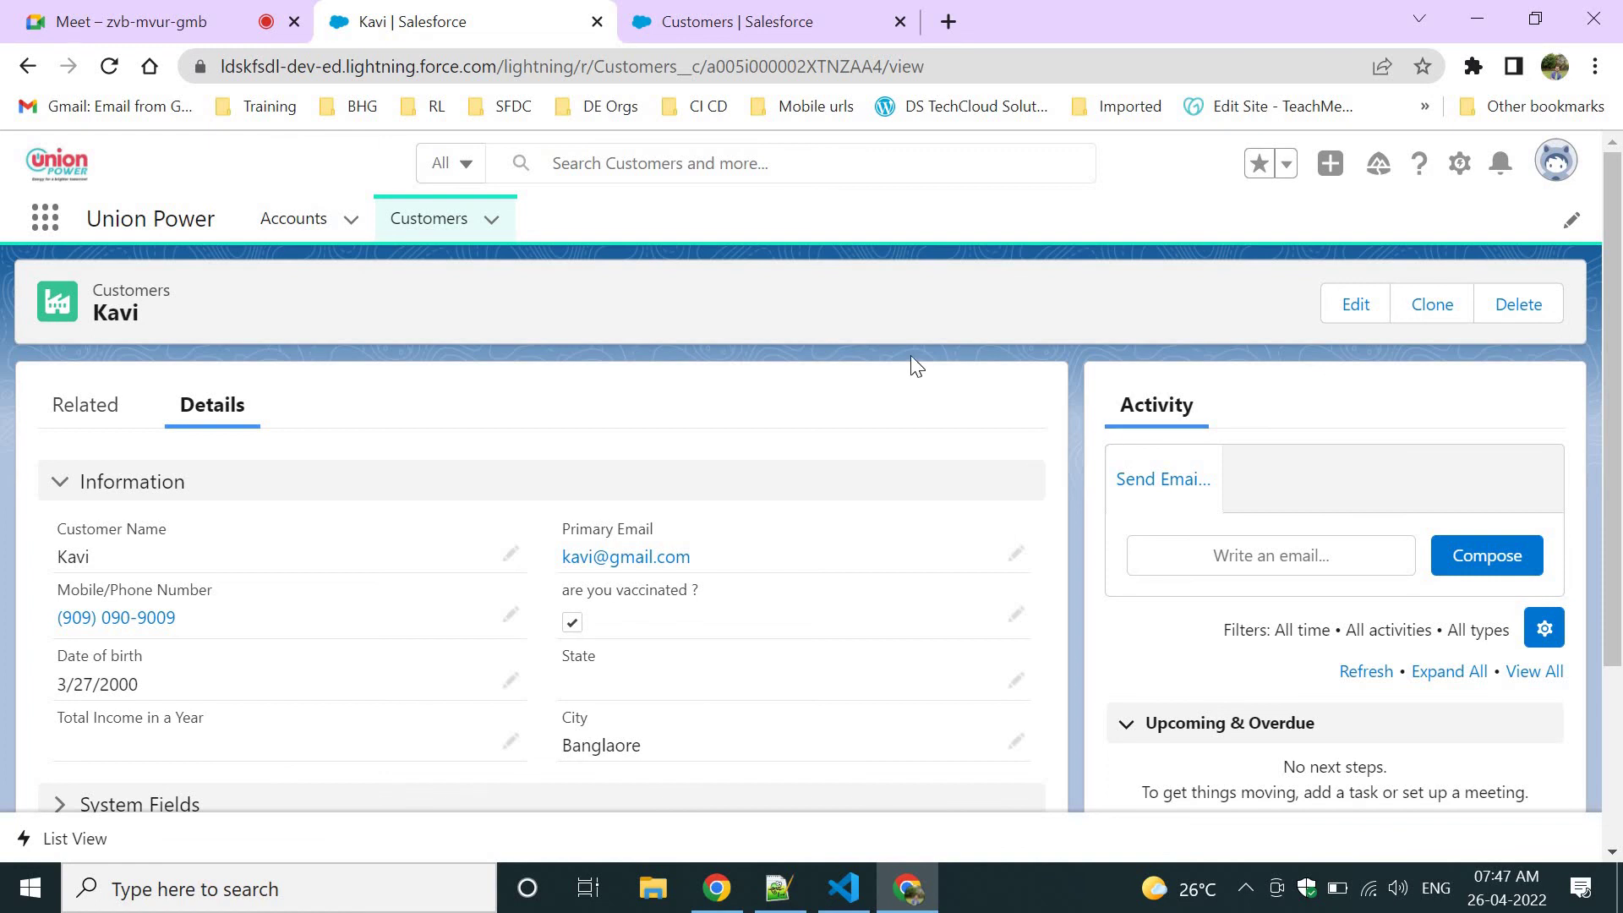
{"action": "left_click", "coordinate": [732, 13]}
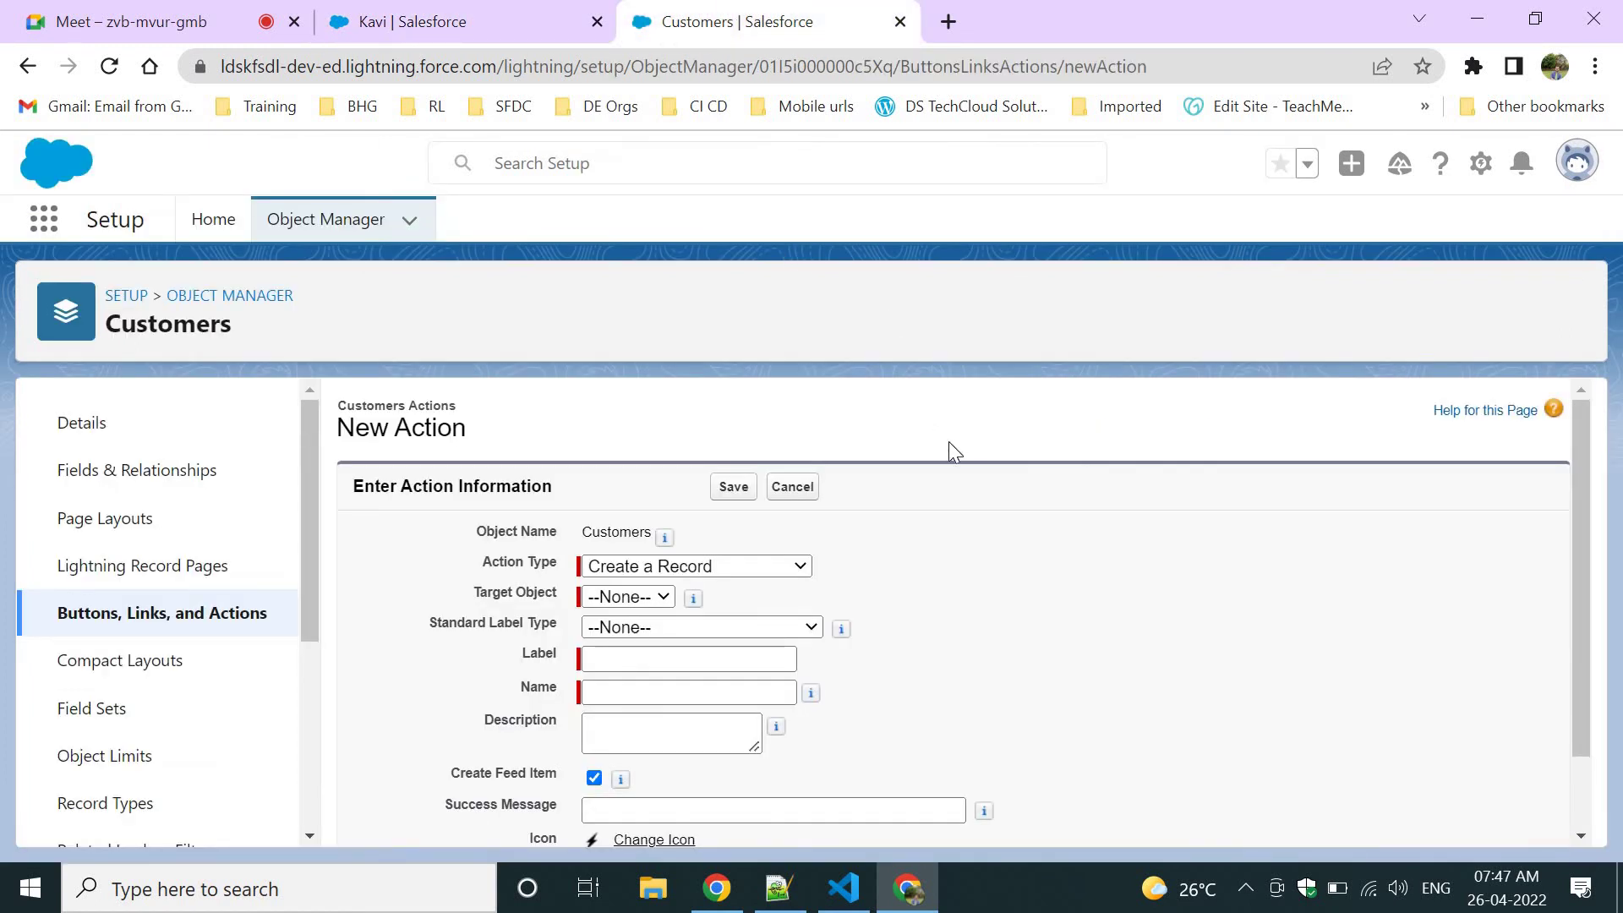
{"action": "left_click", "coordinate": [191, 610]}
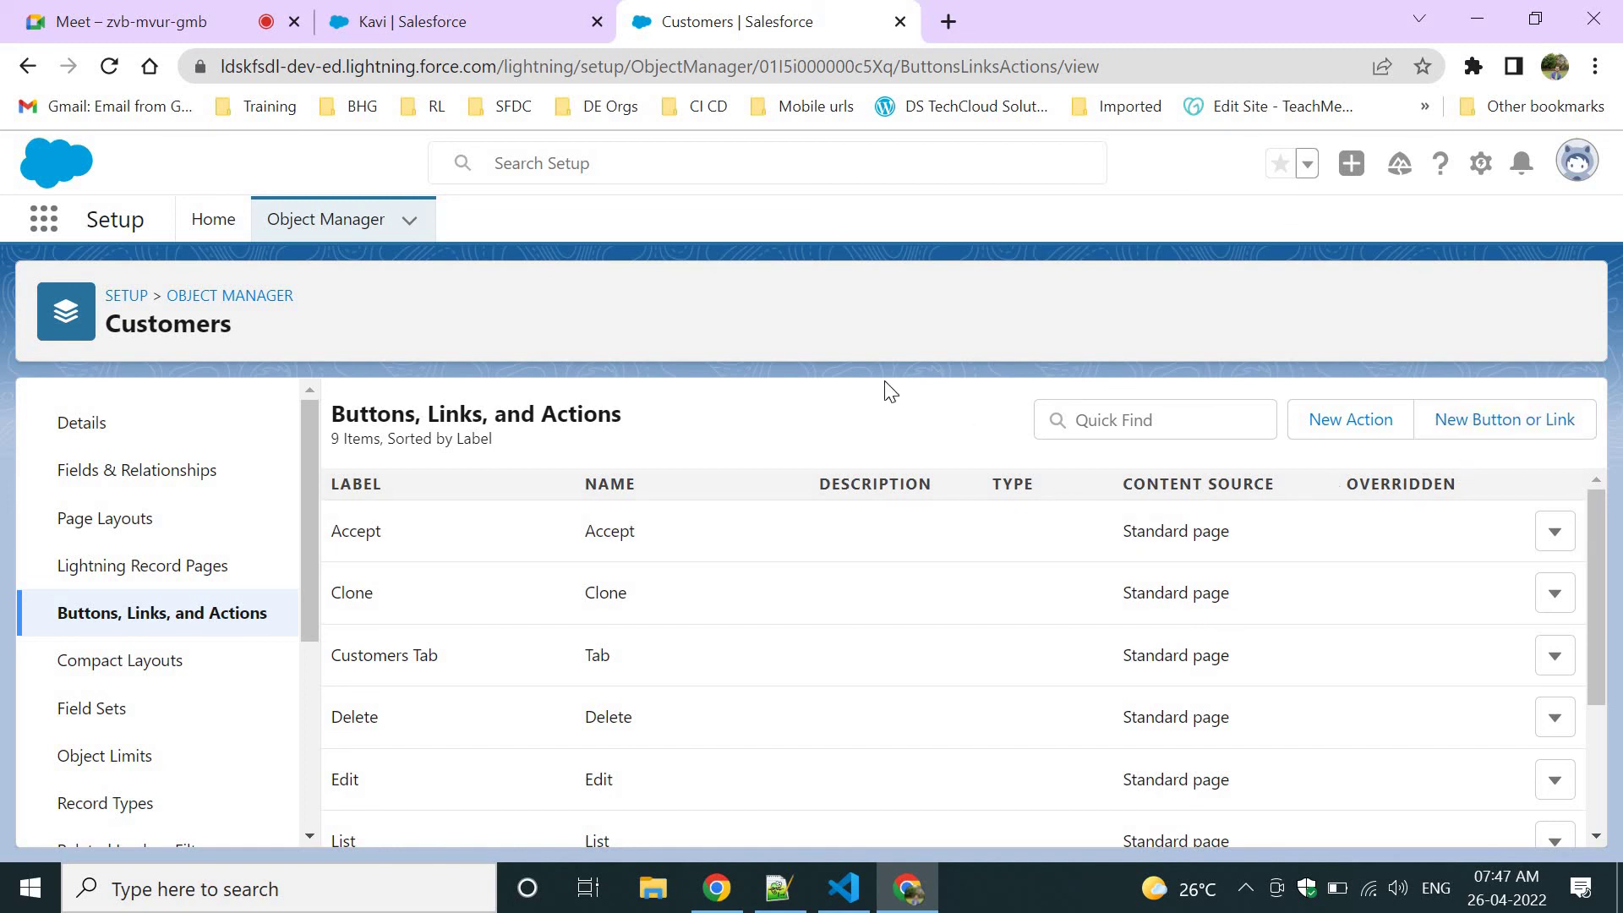
Start a new Customers button or link, toggling Display Type to List Button and back to Detail Page Link.
{"action": "left_click", "coordinate": [1519, 424]}
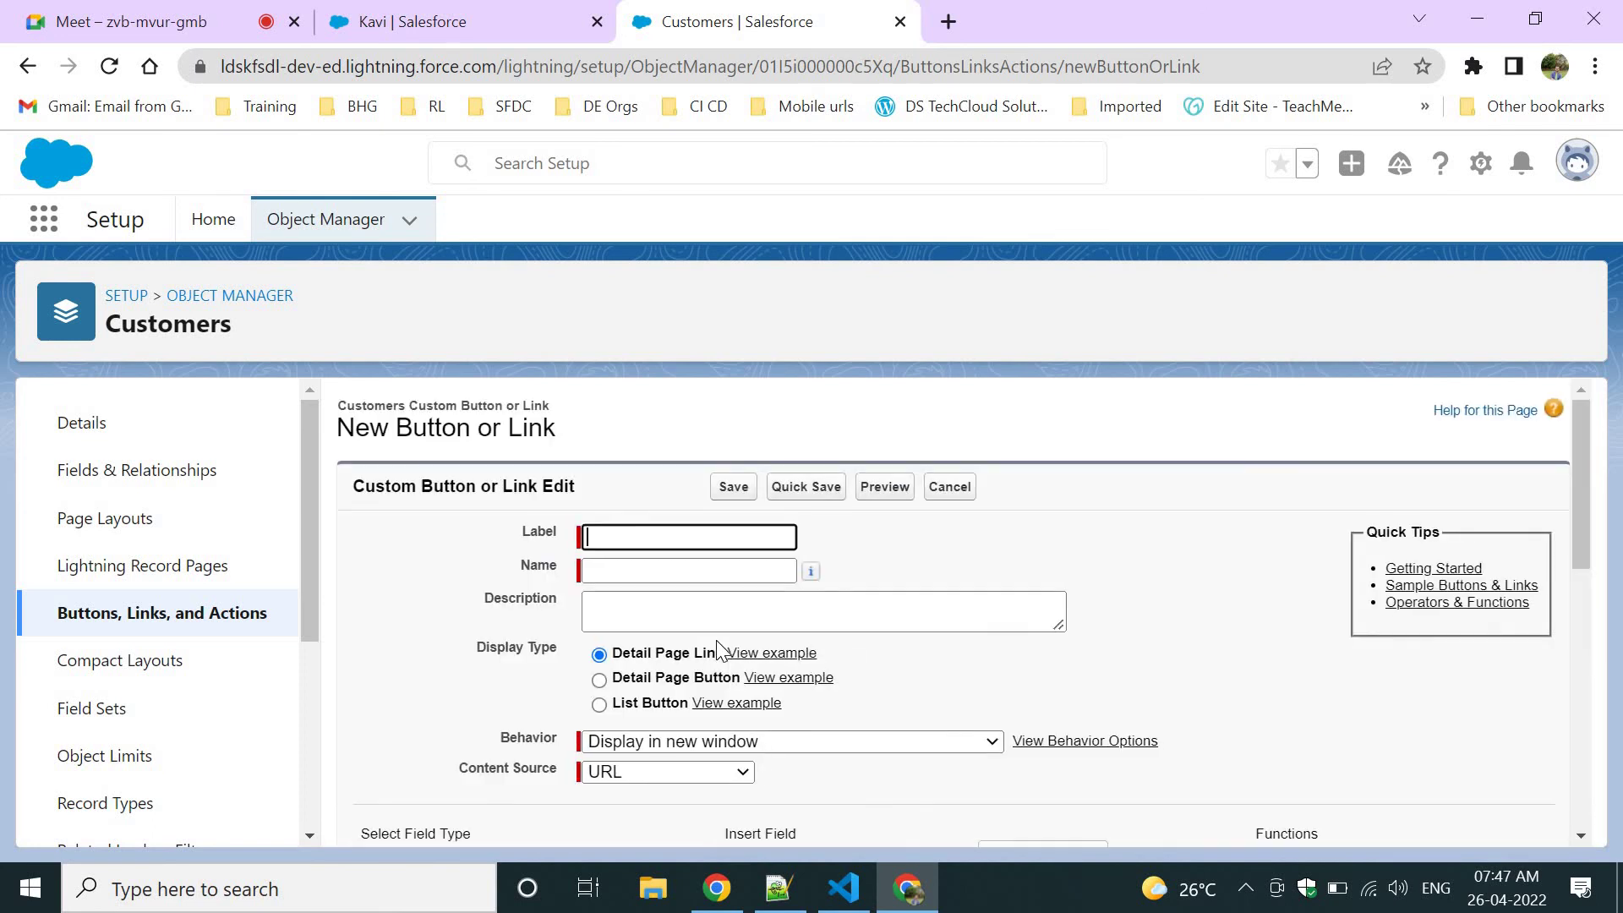
{"action": "scroll", "coordinate": [1097, 721], "scroll_direction": "down", "scroll_amount": 1}
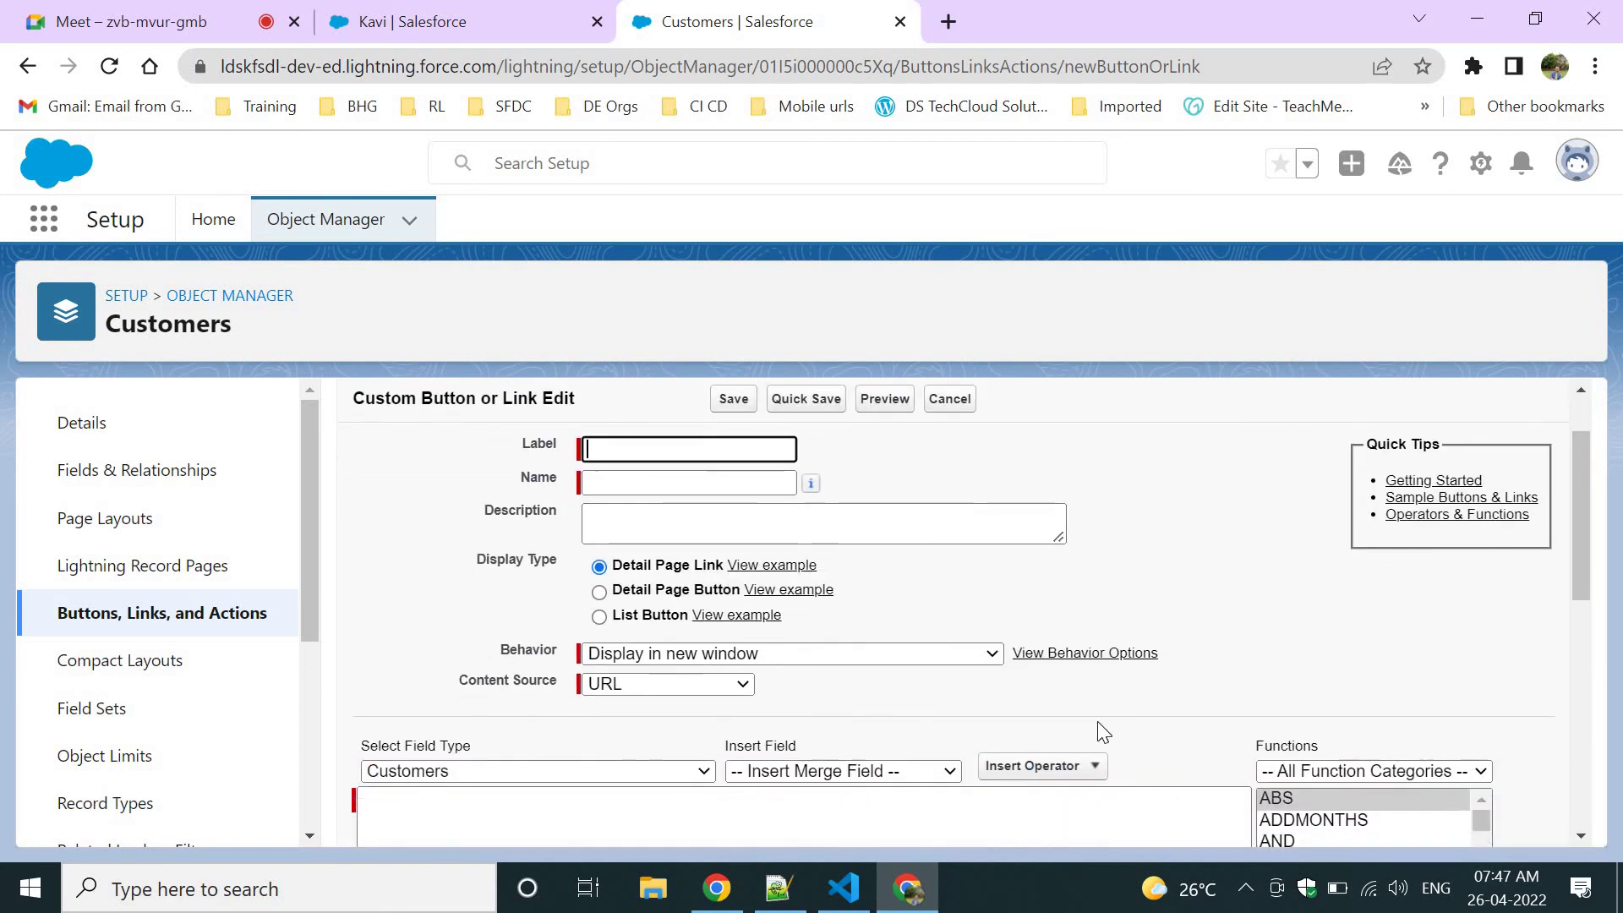
{"action": "left_click", "coordinate": [647, 562]}
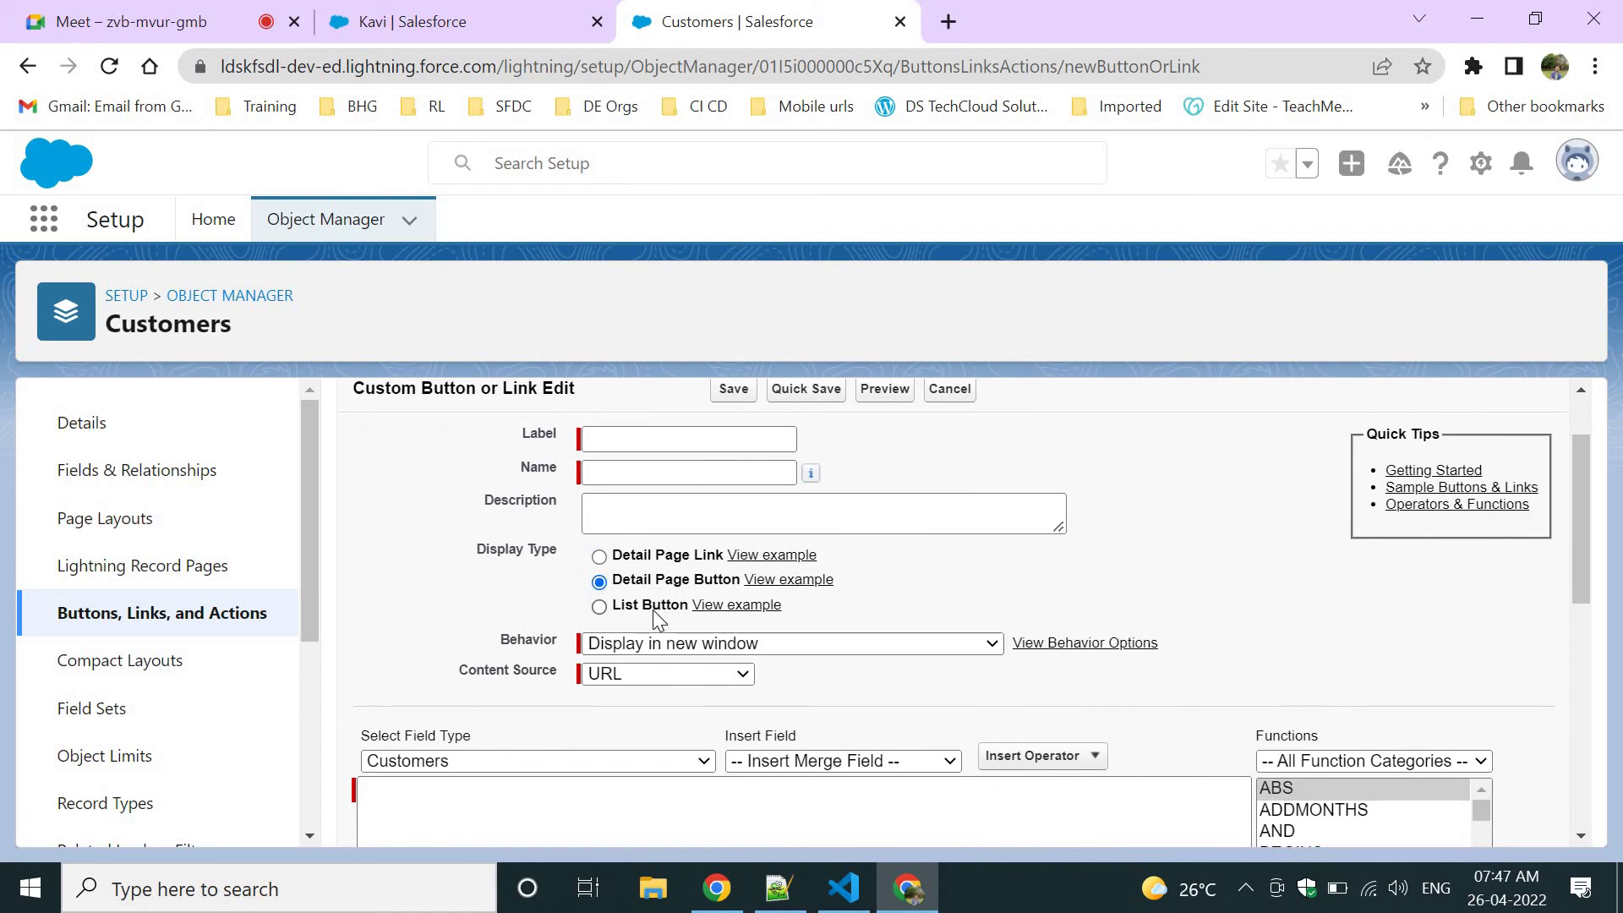
{"action": "left_click", "coordinate": [656, 606]}
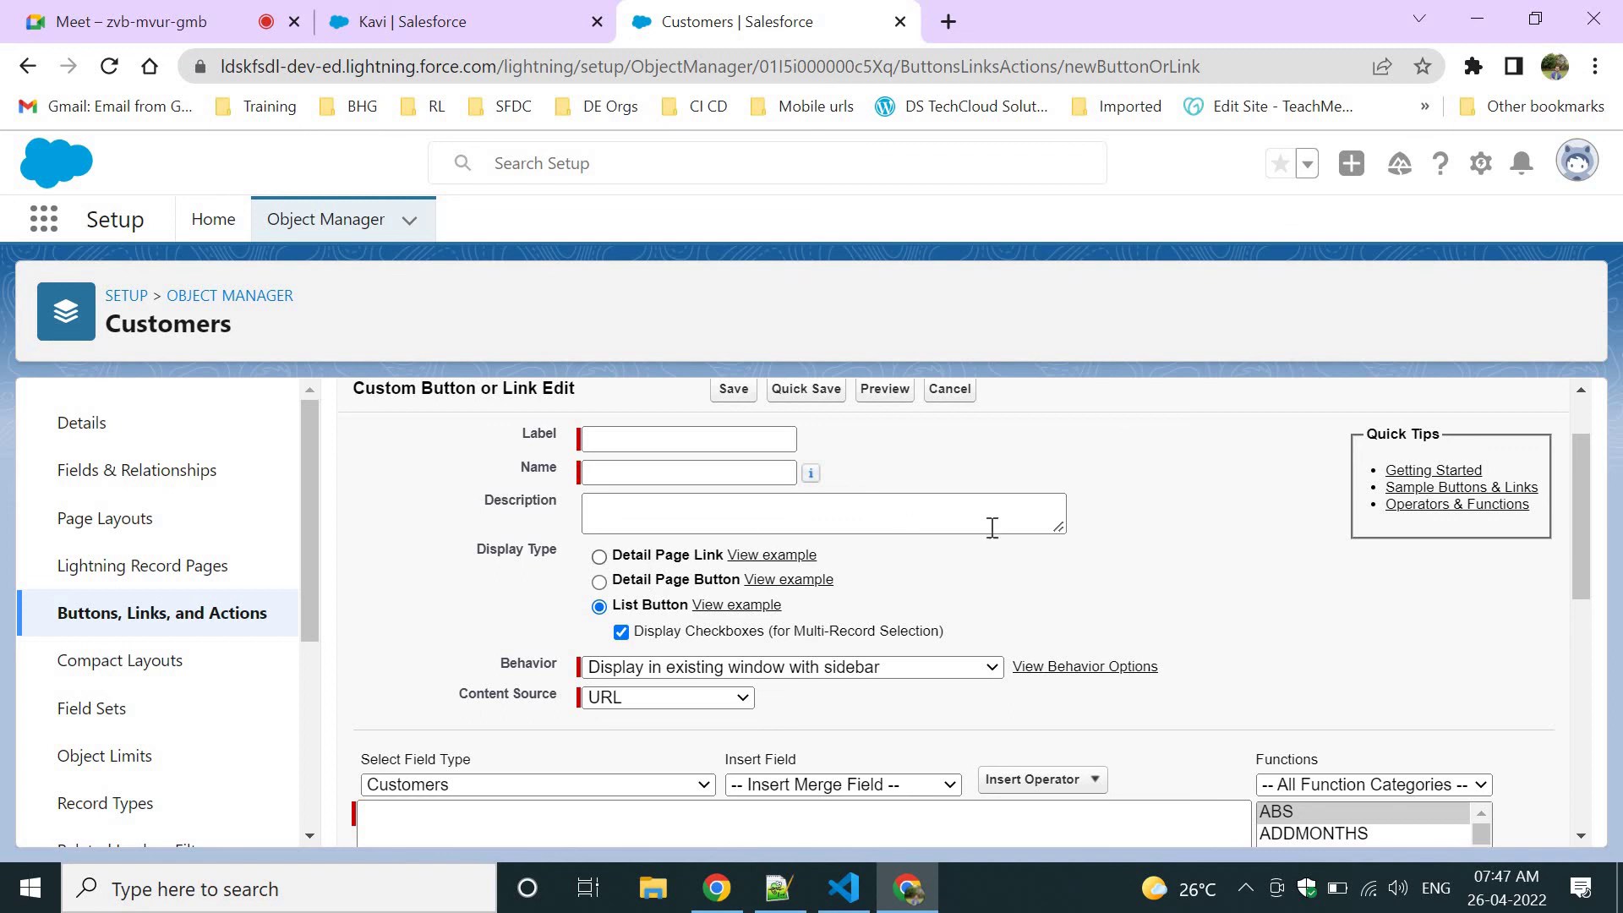
{"action": "scroll", "coordinate": [845, 584], "scroll_direction": "up", "scroll_amount": 1}
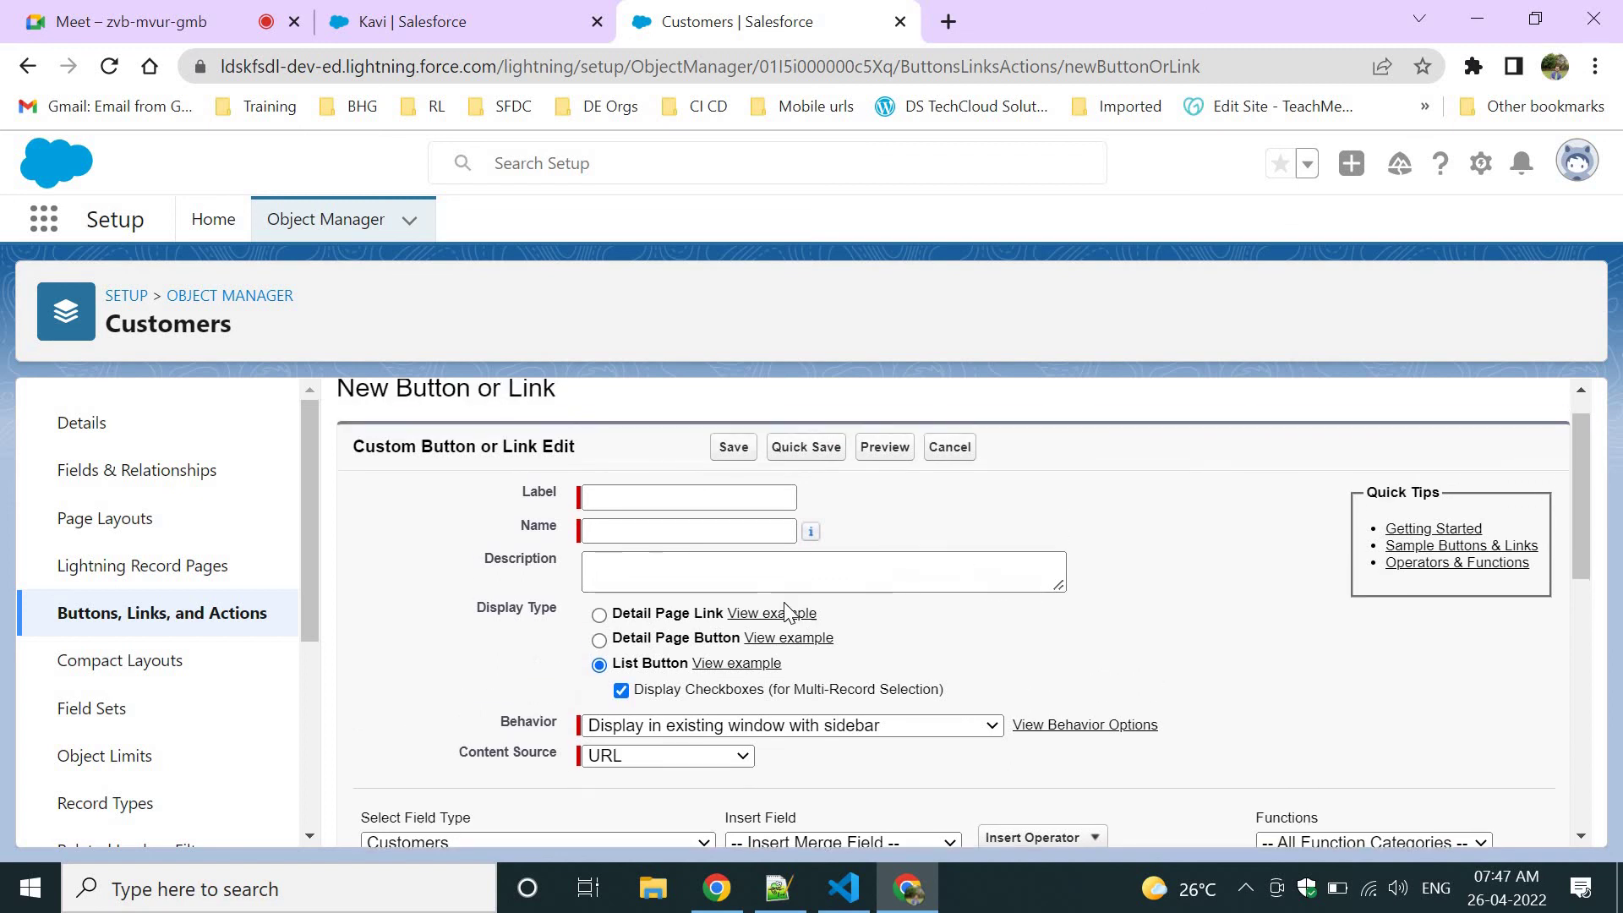
{"action": "left_click", "coordinate": [670, 618]}
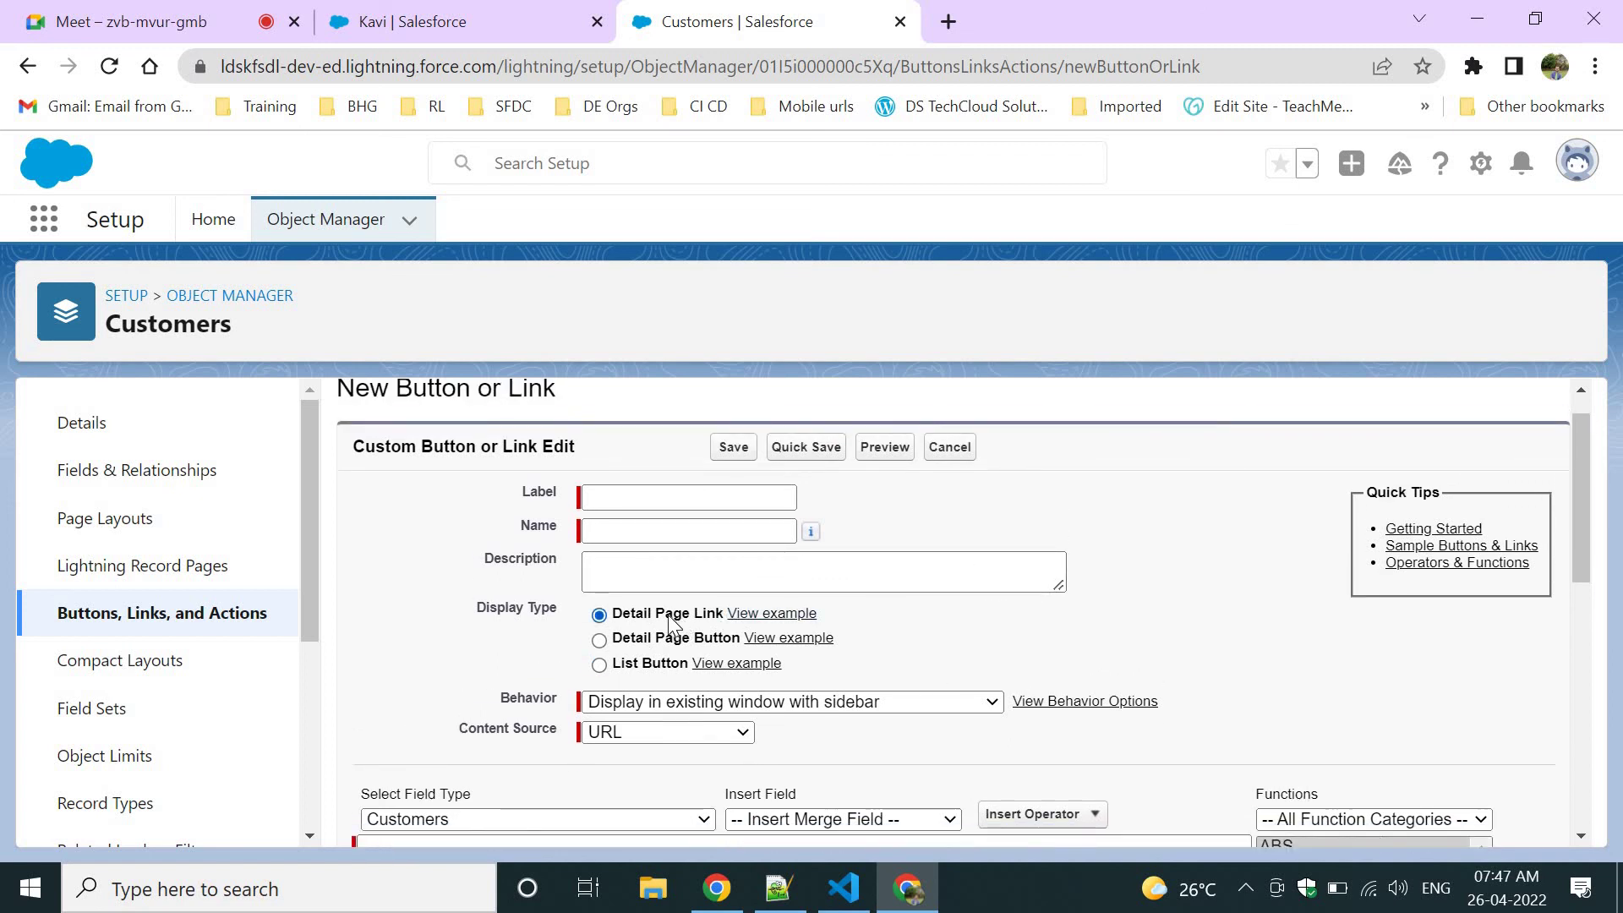
Inspect the customer record's Primary Email, Customer Name and System Fields, then return to the form.
{"action": "left_click", "coordinate": [402, 12]}
{"action": "scroll", "coordinate": [667, 586], "scroll_direction": "down", "scroll_amount": 1}
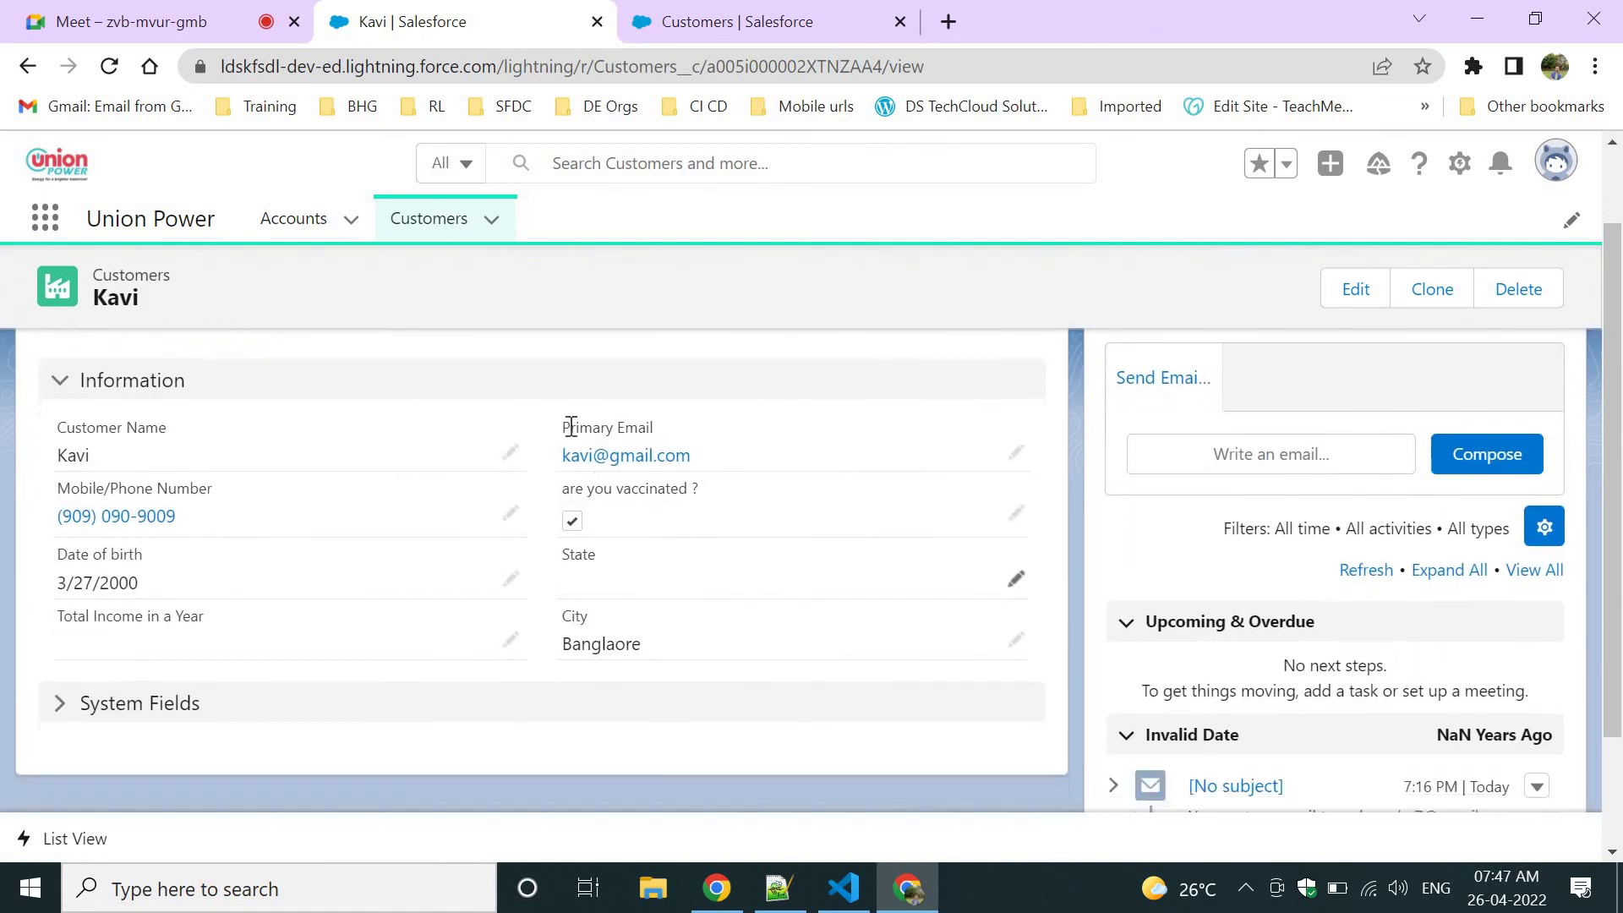
{"action": "triple_click", "coordinate": [649, 426]}
{"action": "left_click_drag", "start_coordinate": [62, 416], "coordinate": [252, 439]}
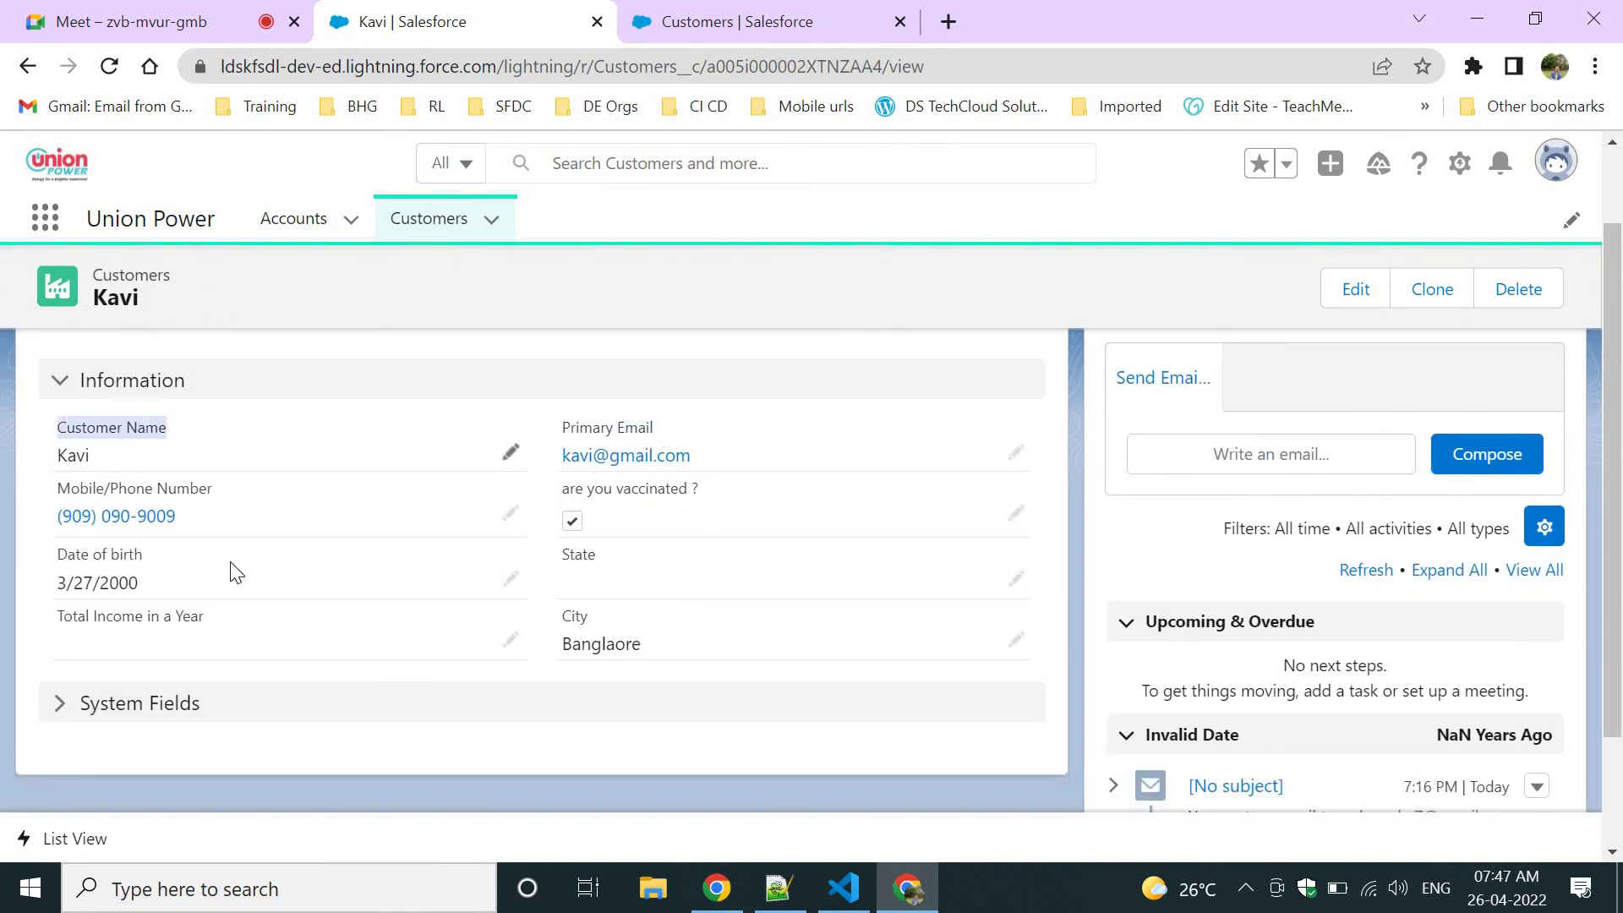
{"action": "left_click", "coordinate": [70, 718]}
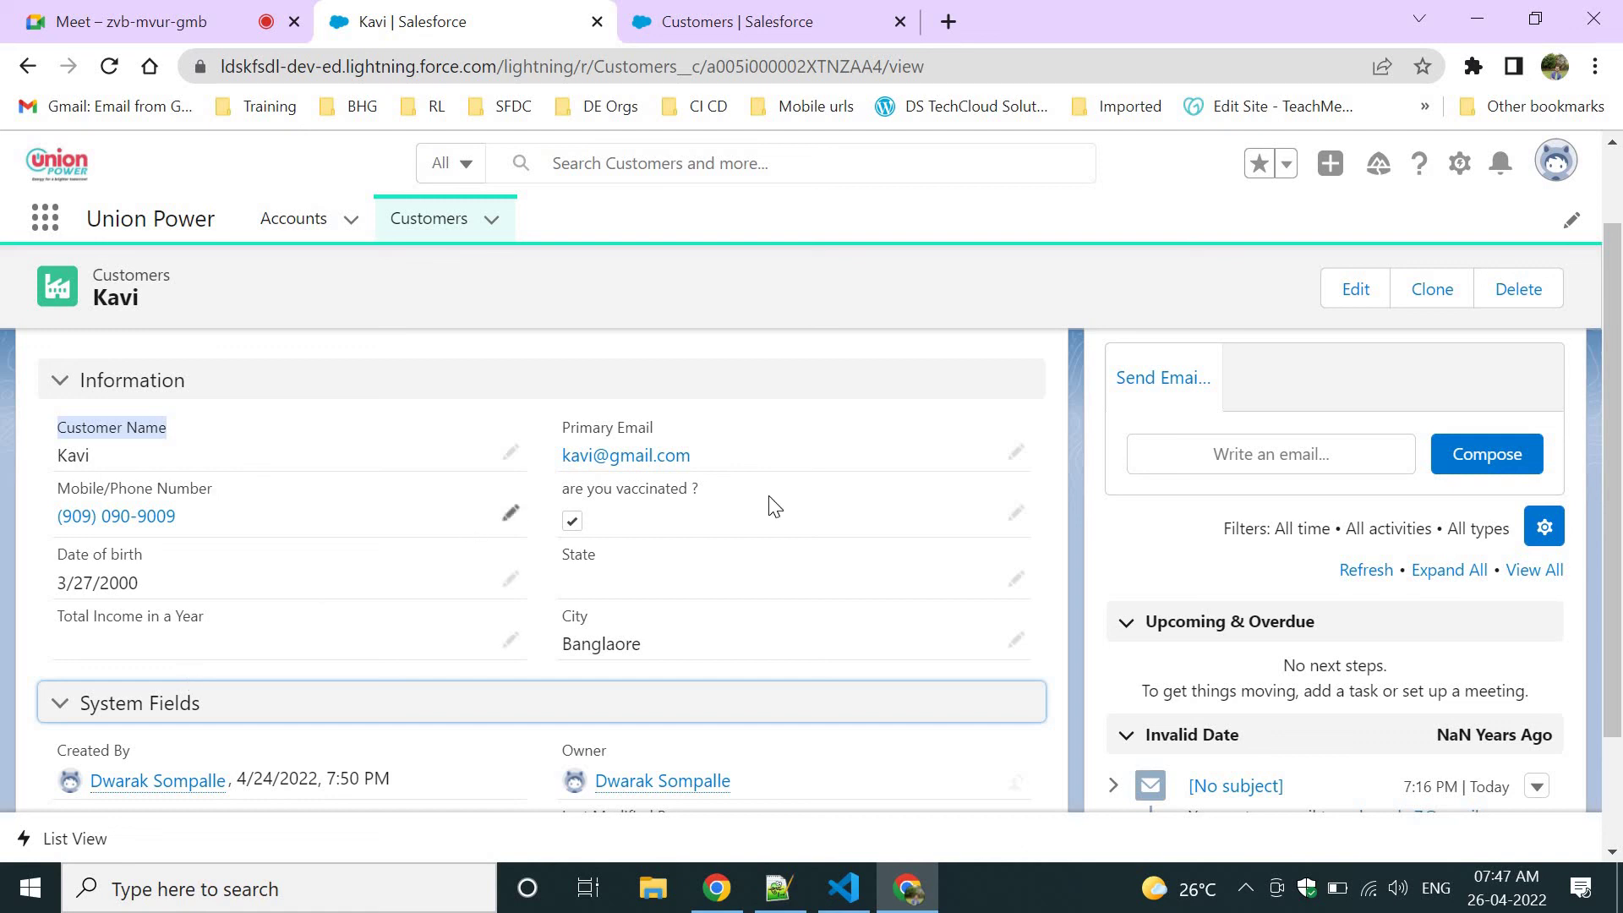
{"action": "left_click", "coordinate": [724, 20]}
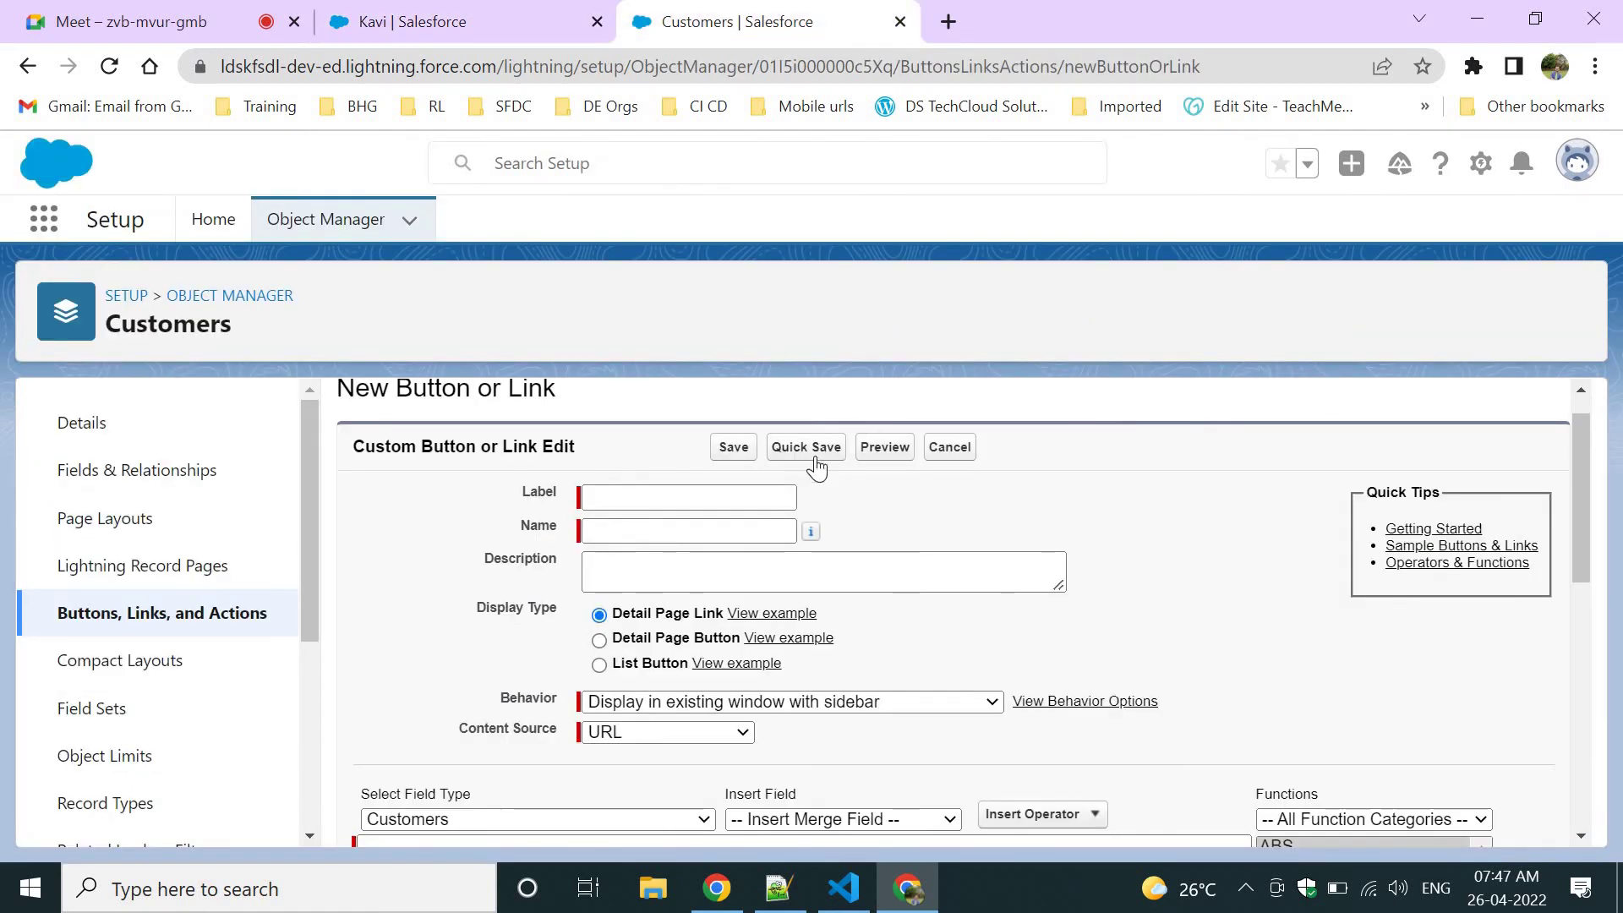
Set the new button's Display Type to Detail Page Button, glancing at the customer record.
{"action": "scroll", "coordinate": [1040, 524], "scroll_direction": "up", "scroll_amount": 1}
{"action": "scroll", "coordinate": [1040, 524], "scroll_direction": "down", "scroll_amount": 3}
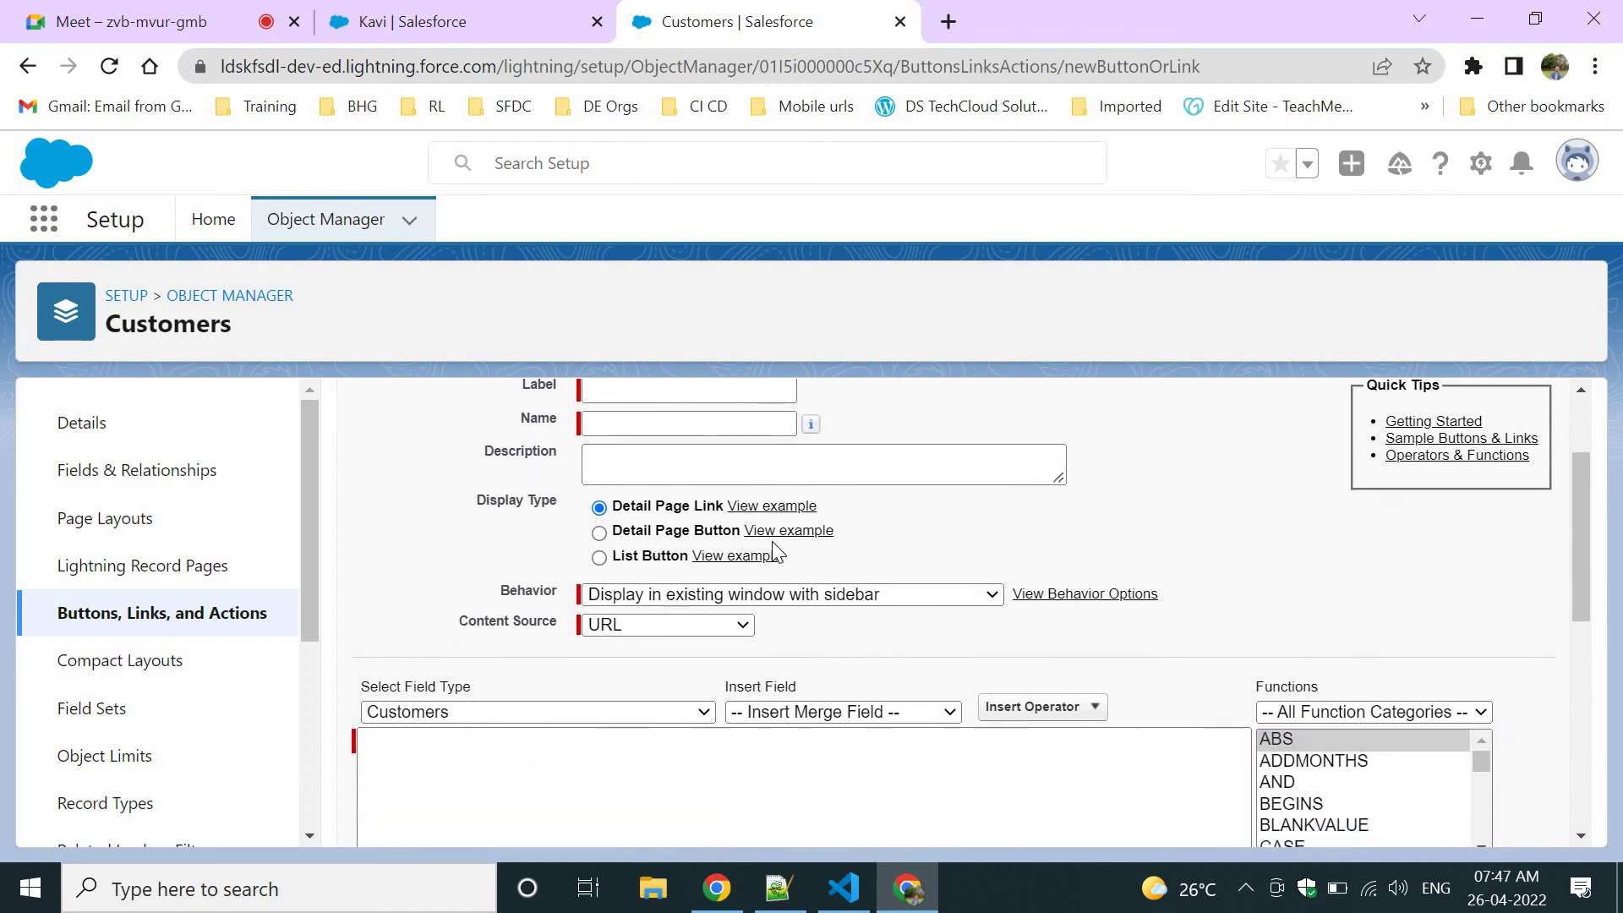
{"action": "left_click", "coordinate": [680, 528]}
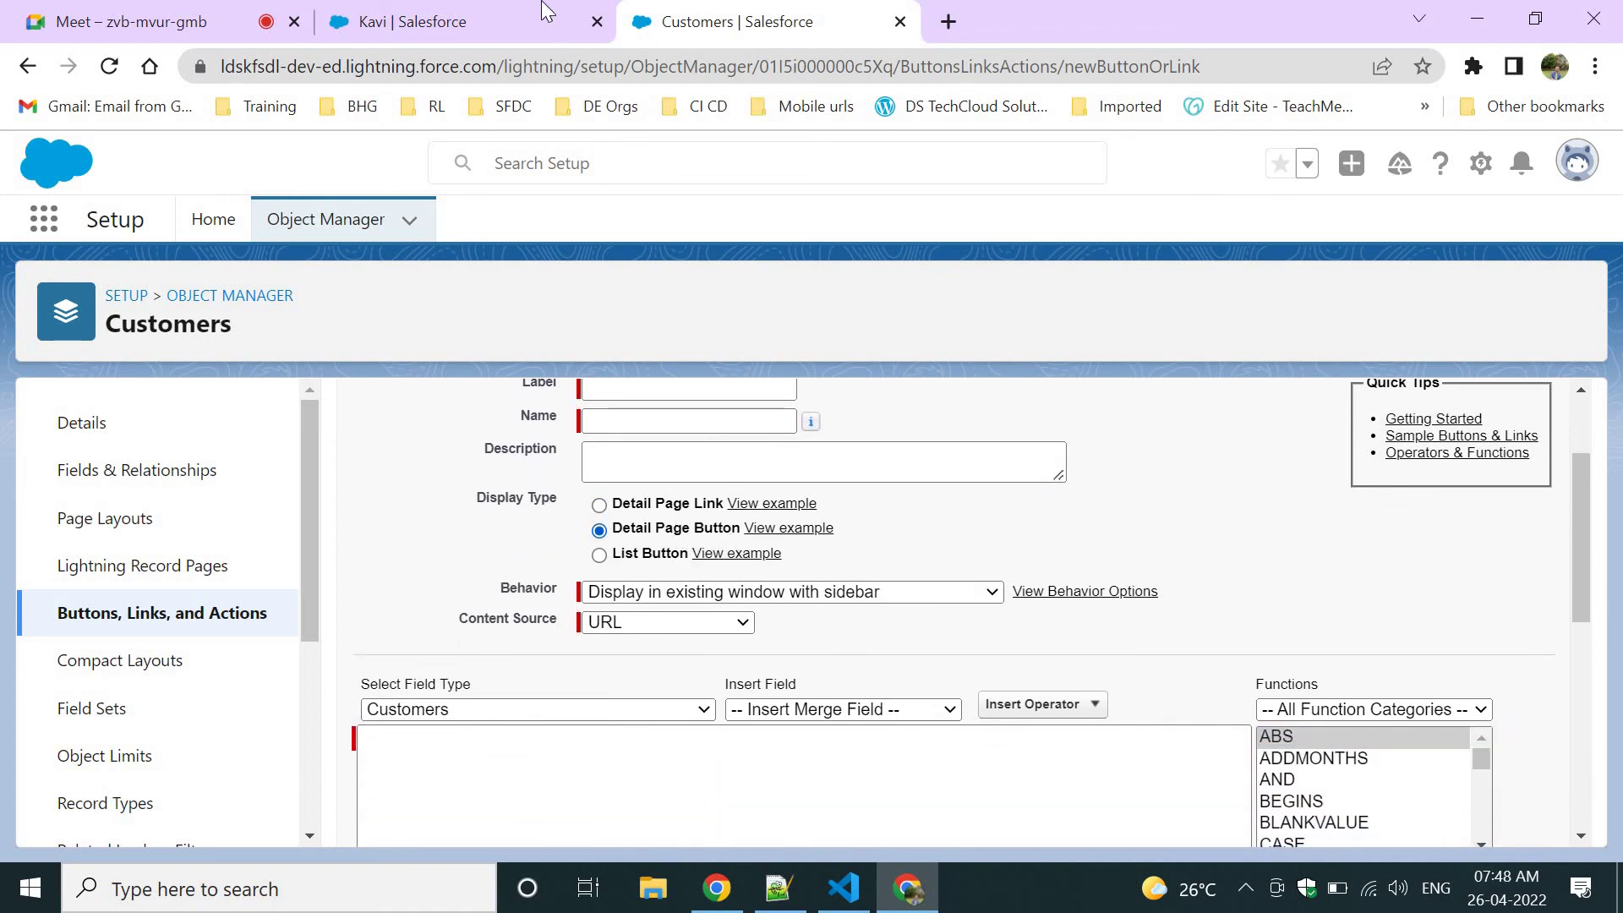
{"action": "left_click", "coordinate": [549, 16]}
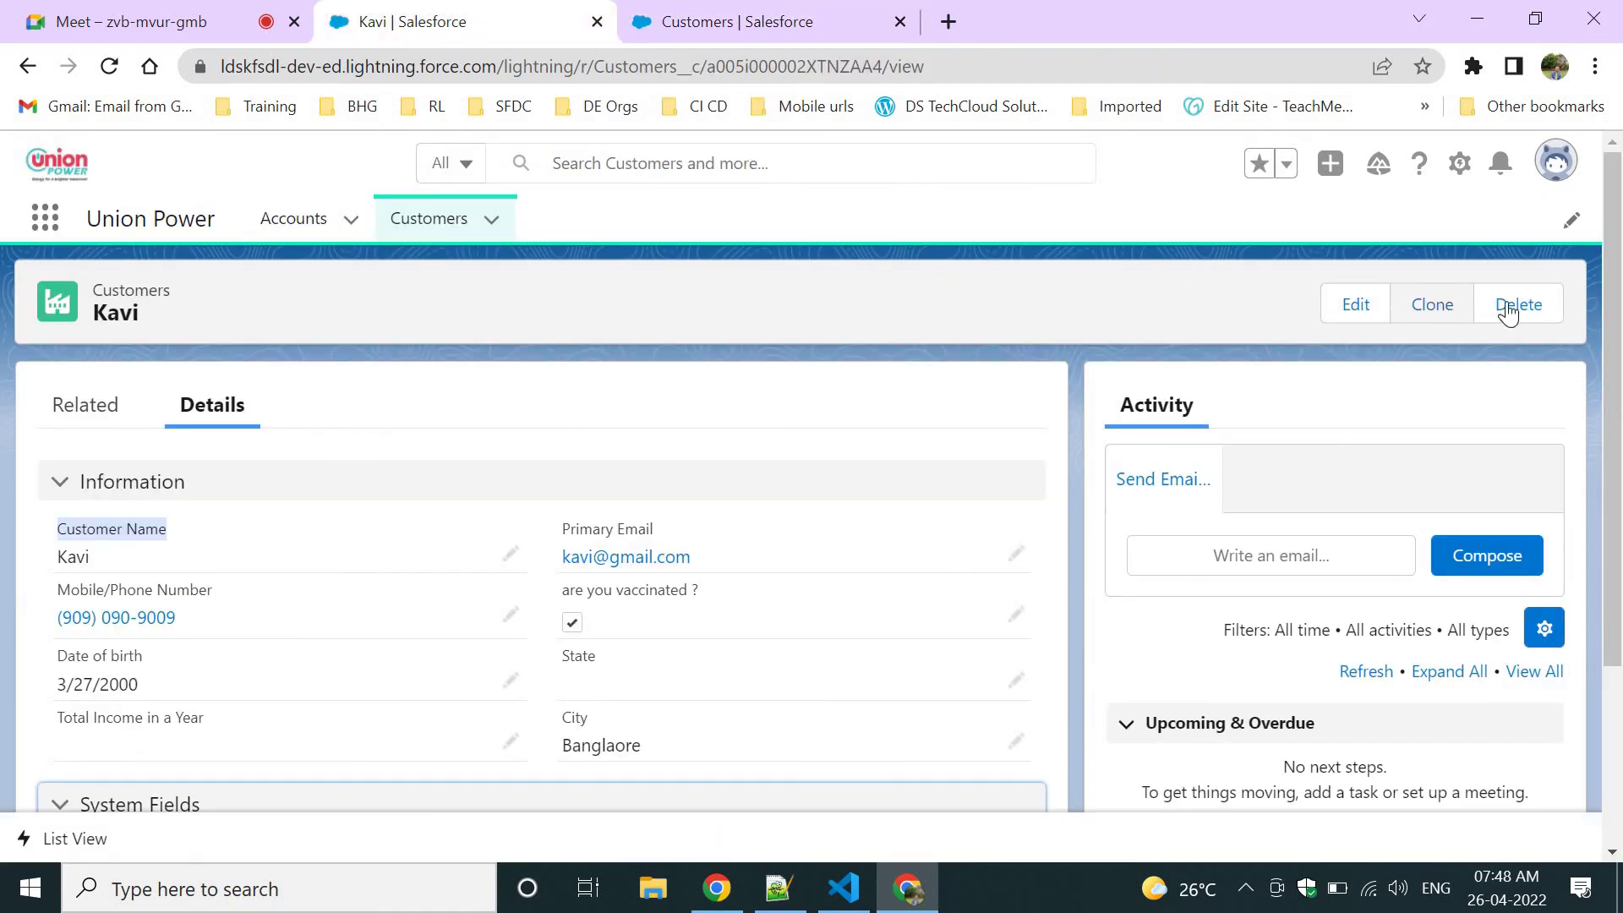
{"action": "left_click", "coordinate": [727, 21]}
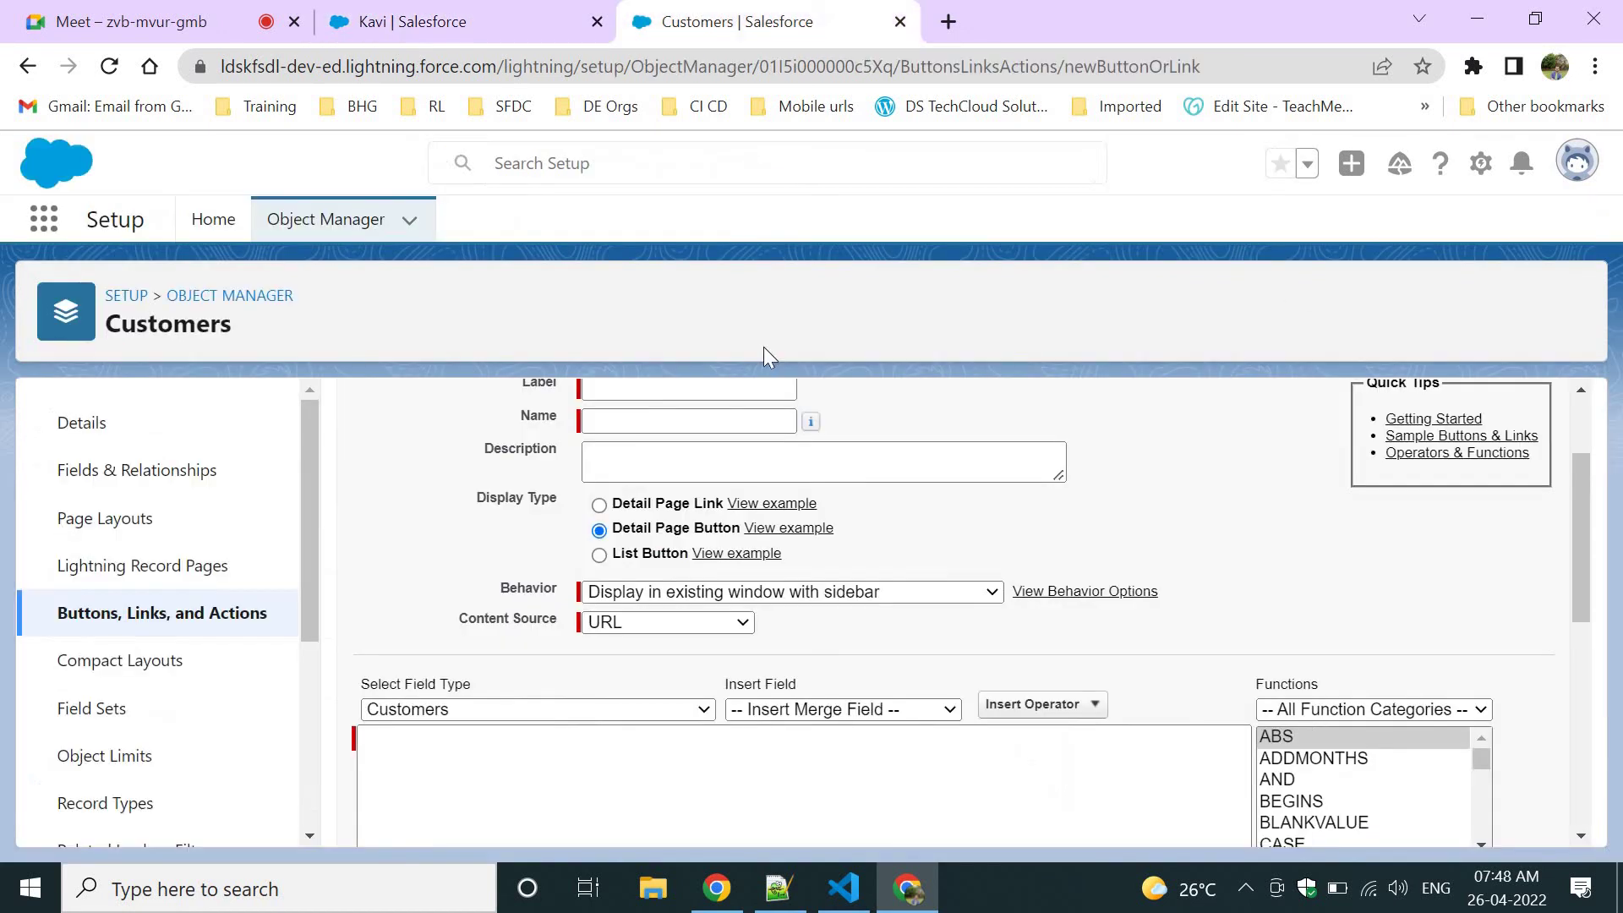
Check the Content Source options, keep URL, and leave for the Buttons, Links, and Actions list.
{"action": "scroll", "coordinate": [965, 554], "scroll_direction": "up", "scroll_amount": 2}
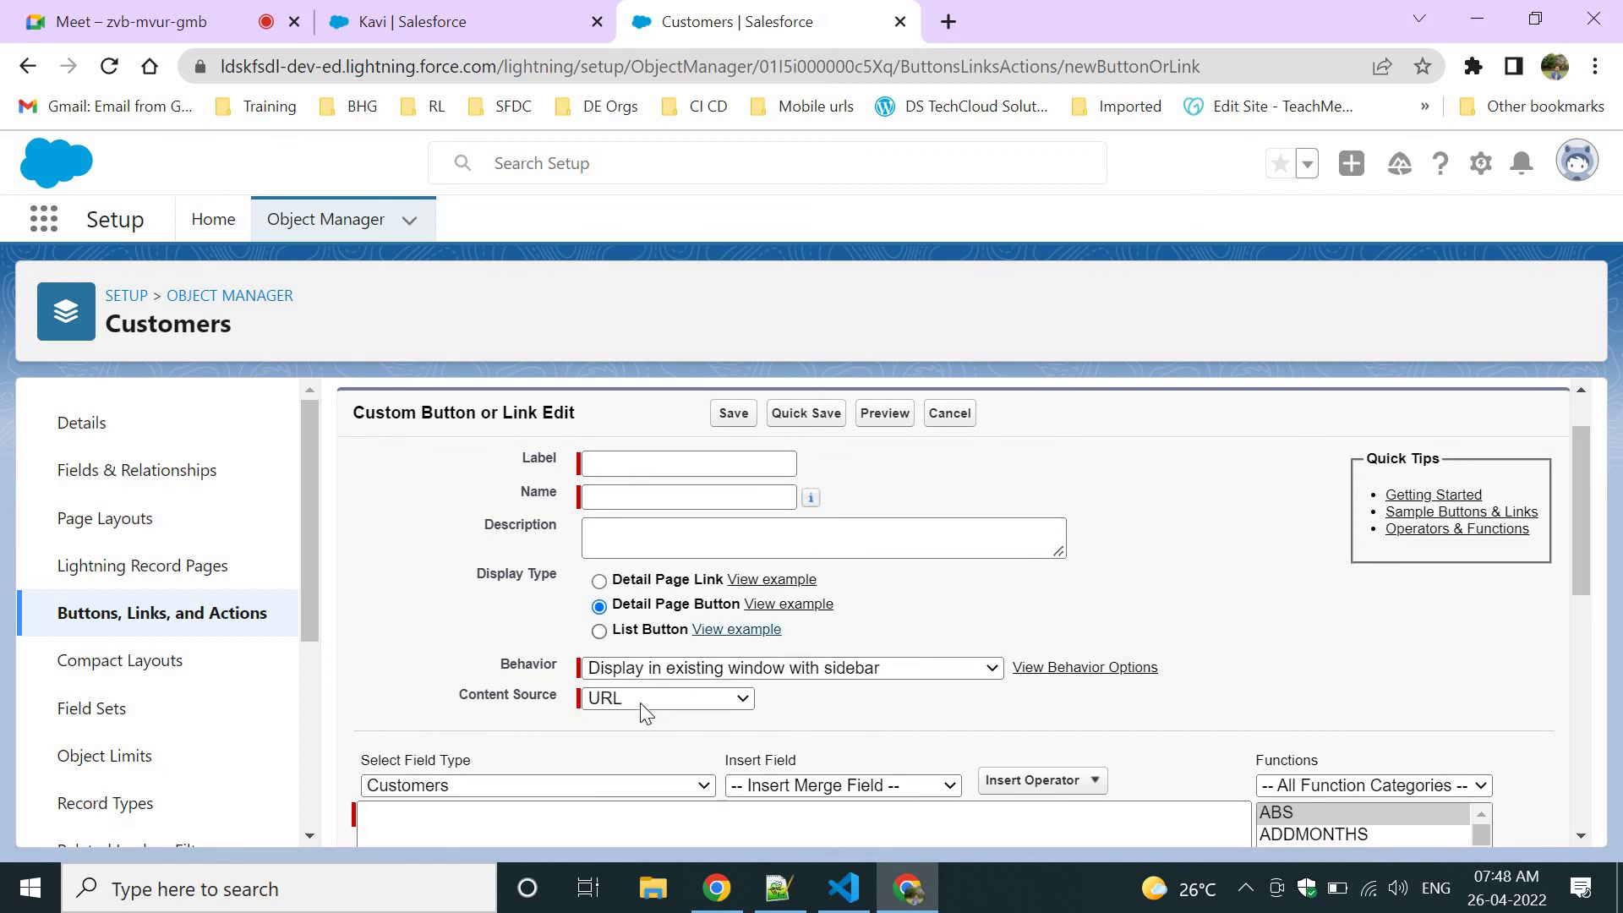
{"action": "left_click", "coordinate": [627, 707]}
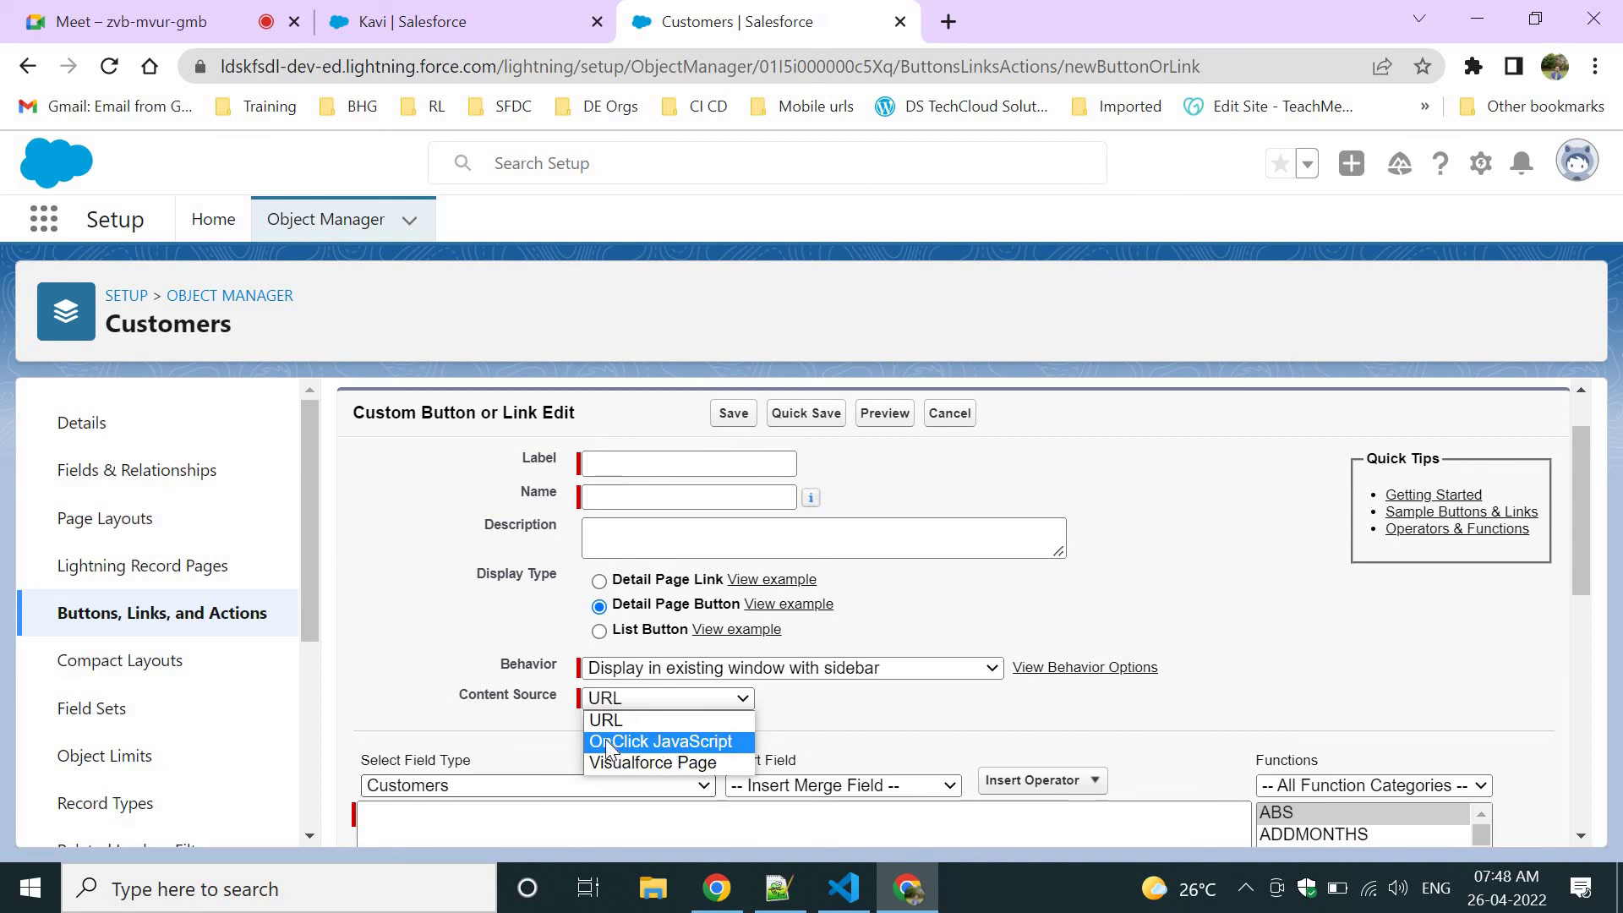
{"action": "left_click", "coordinate": [606, 723]}
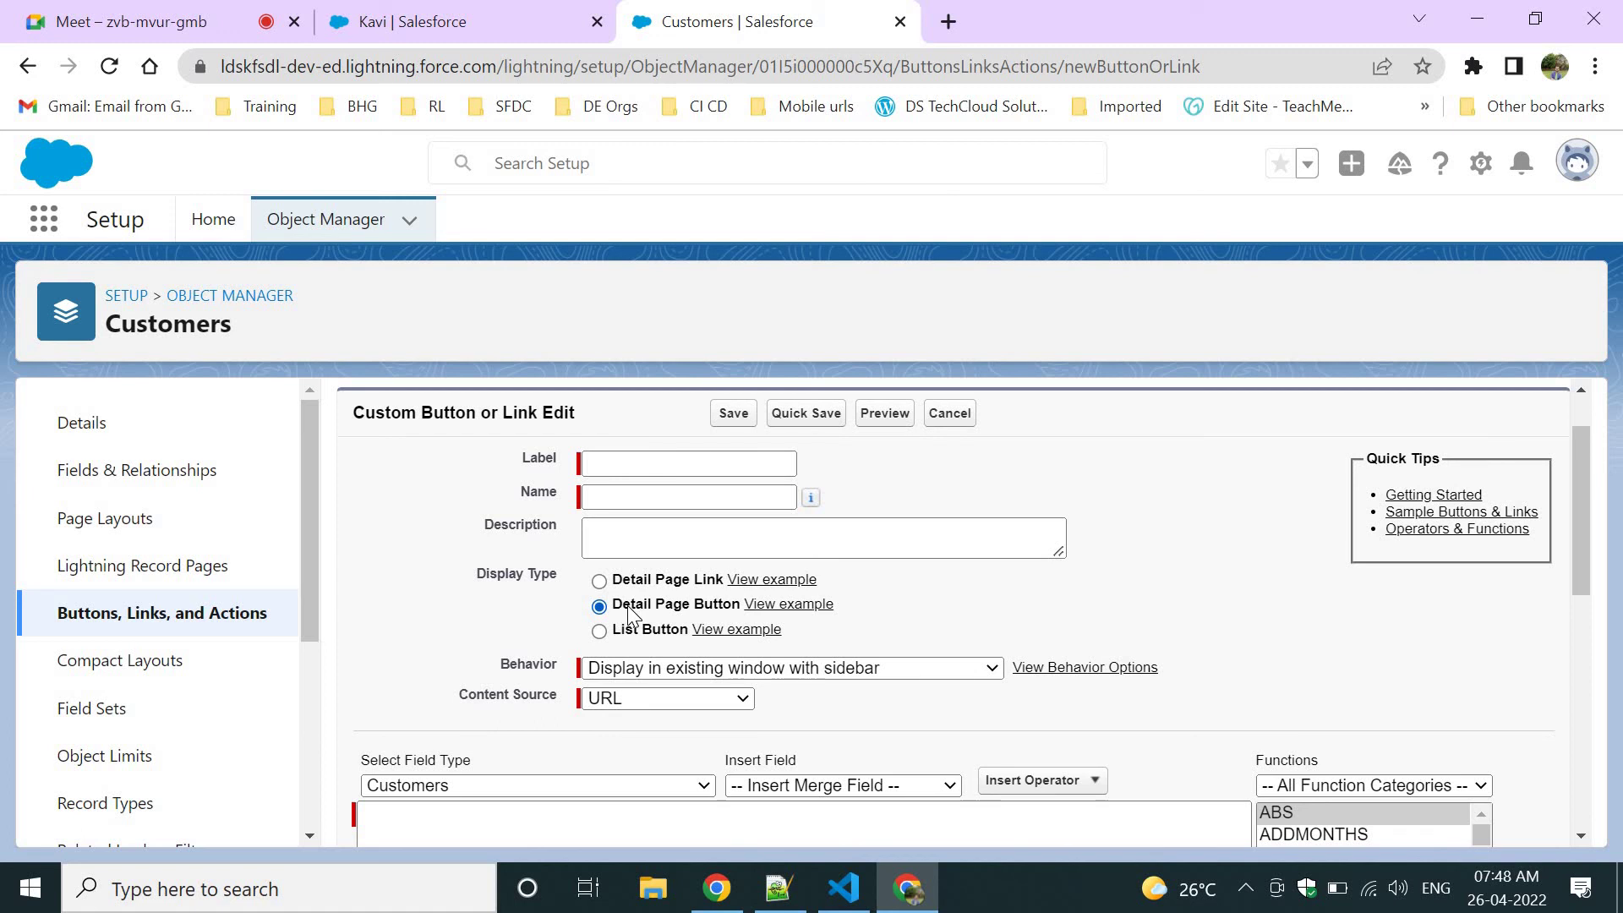
{"action": "left_click", "coordinate": [665, 698]}
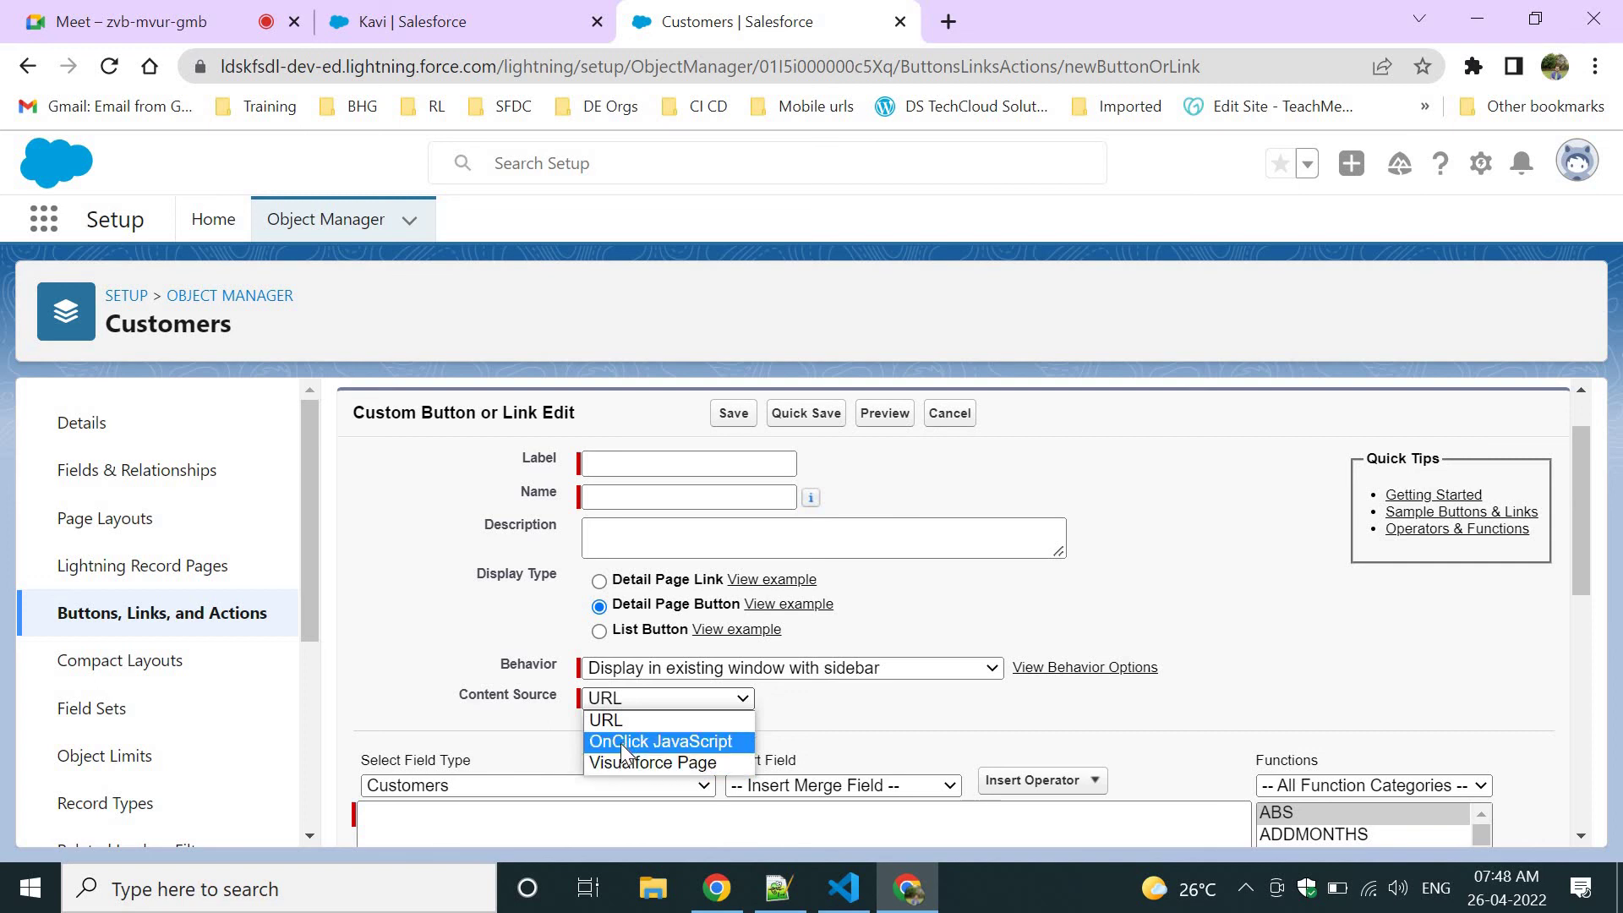
{"action": "left_click", "coordinate": [164, 630]}
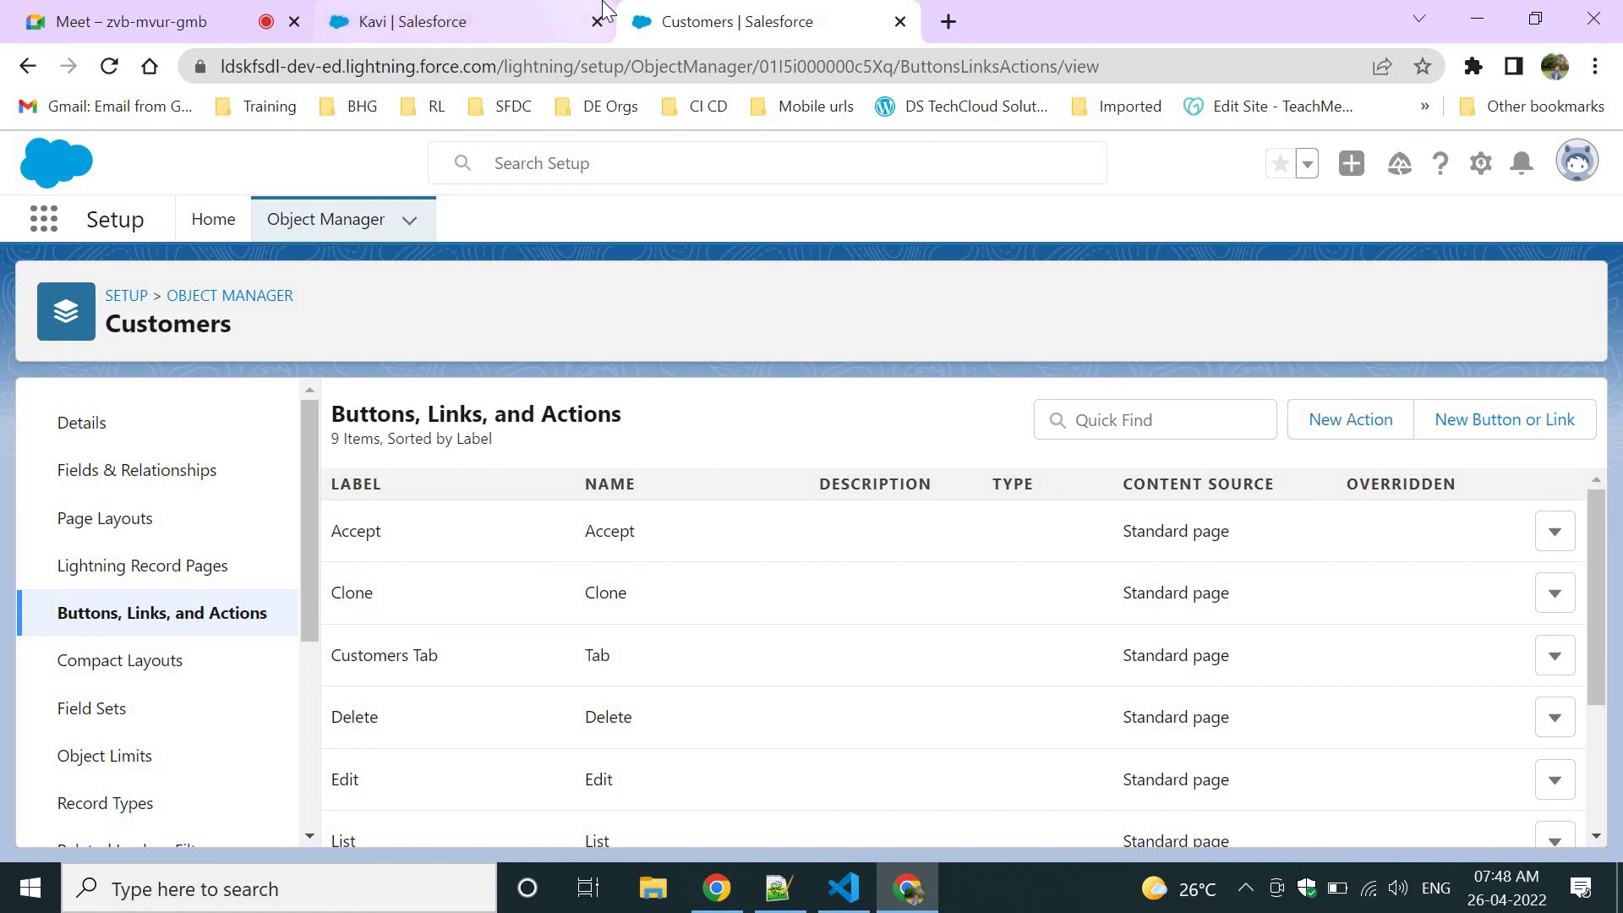
{"action": "left_click", "coordinate": [520, 16]}
{"action": "left_click", "coordinate": [1362, 316]}
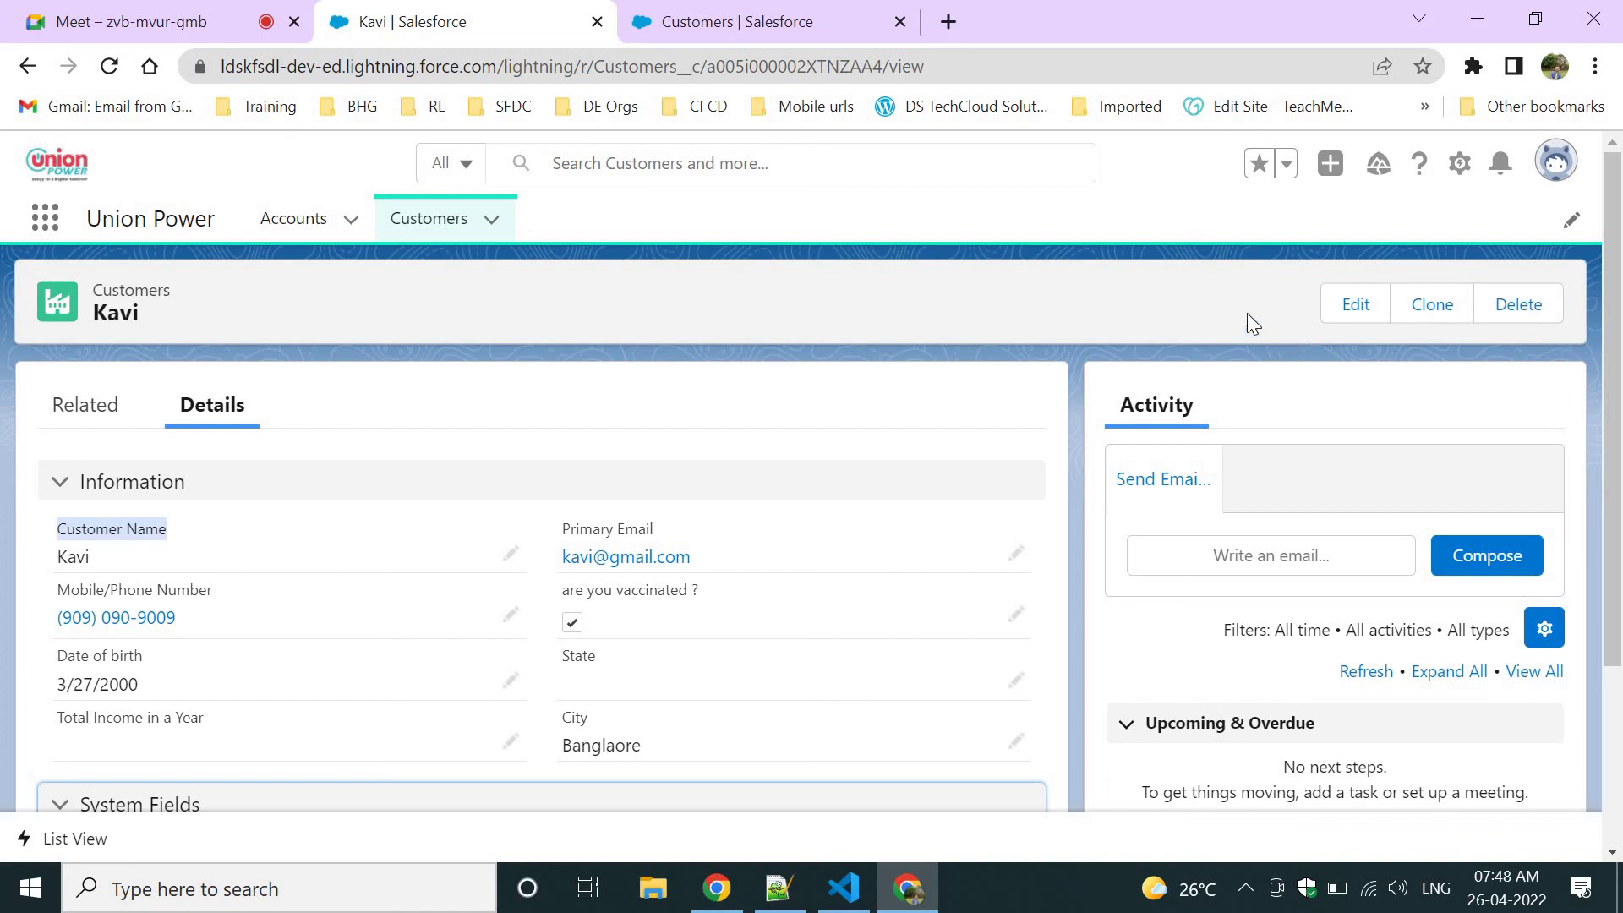
{"action": "left_click", "coordinate": [743, 17]}
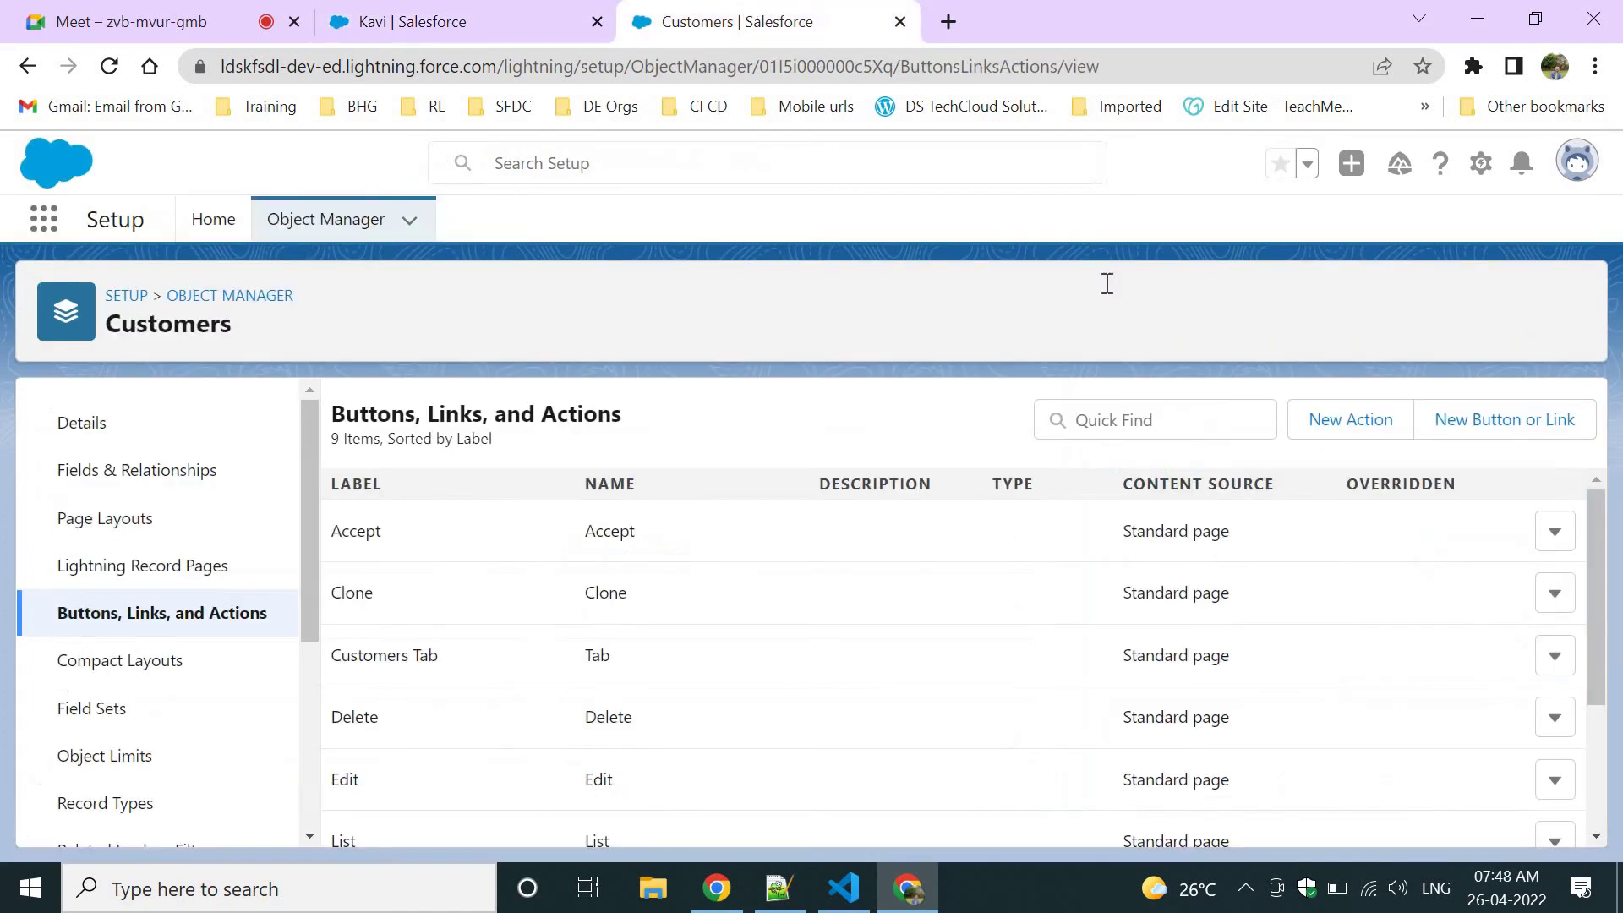
{"action": "left_click", "coordinate": [1437, 437]}
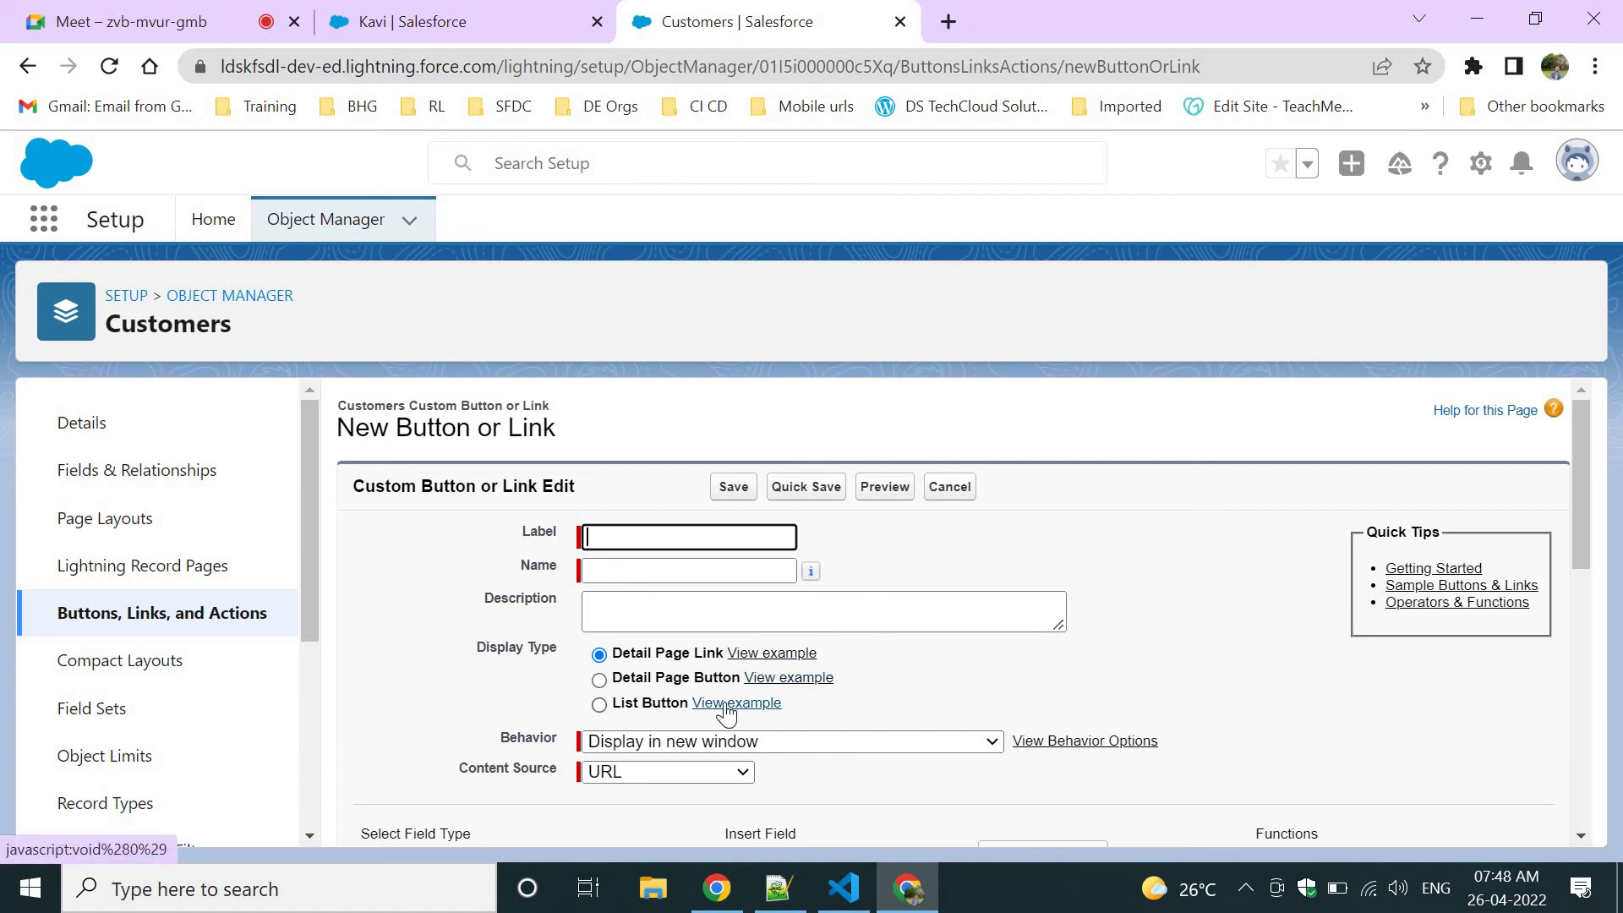
{"action": "scroll", "coordinate": [904, 682], "scroll_direction": "down", "scroll_amount": 1}
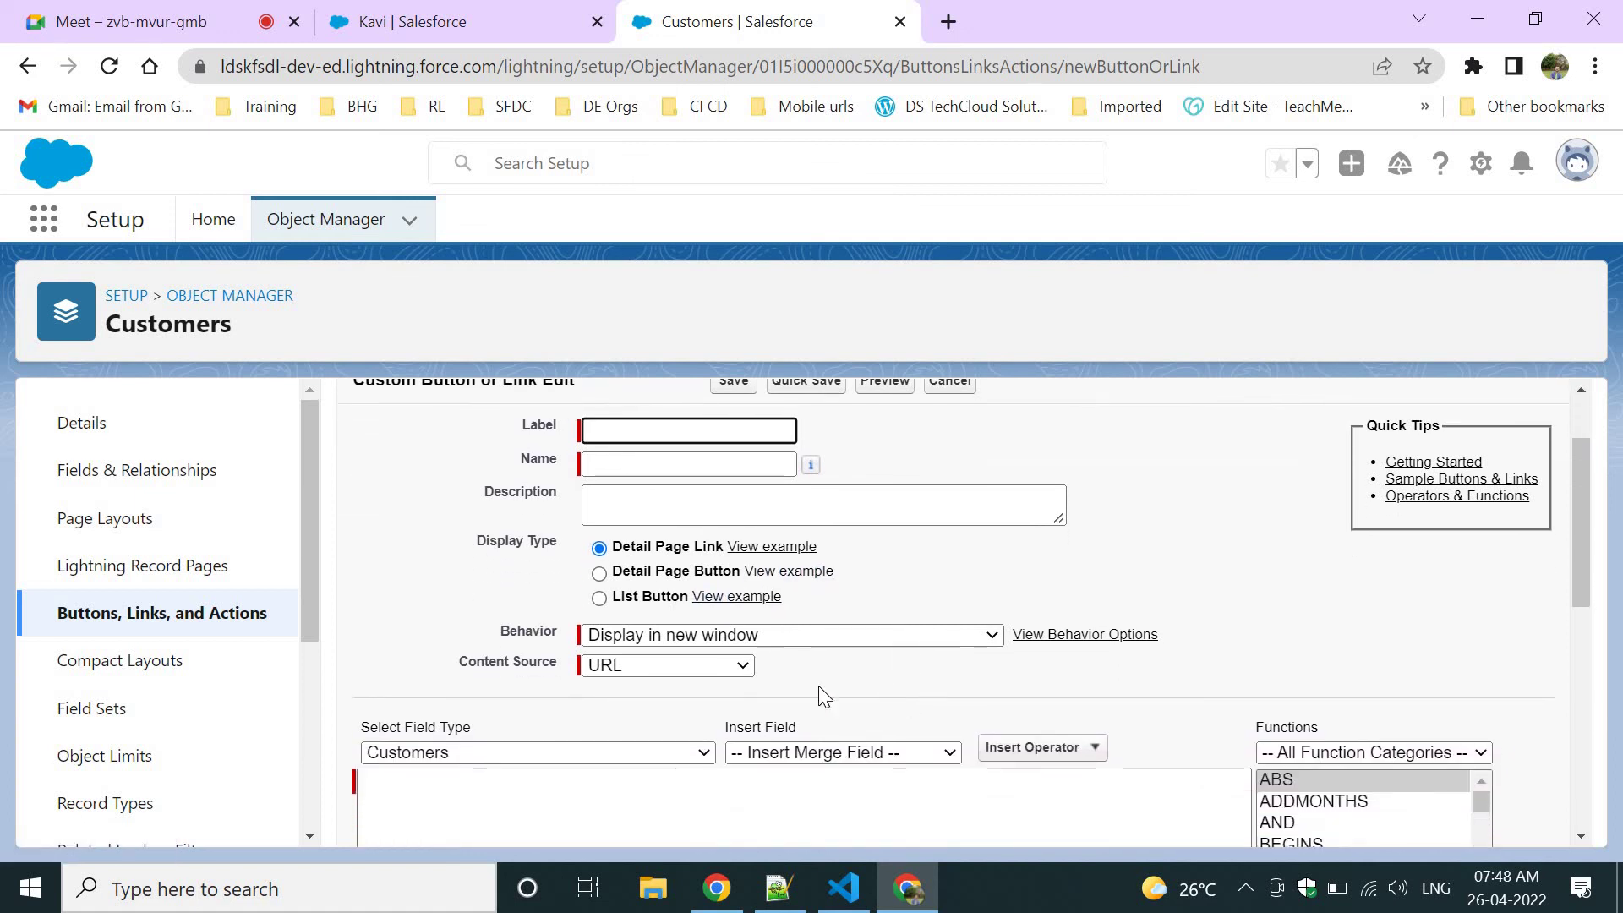
{"action": "left_click", "coordinate": [685, 672]}
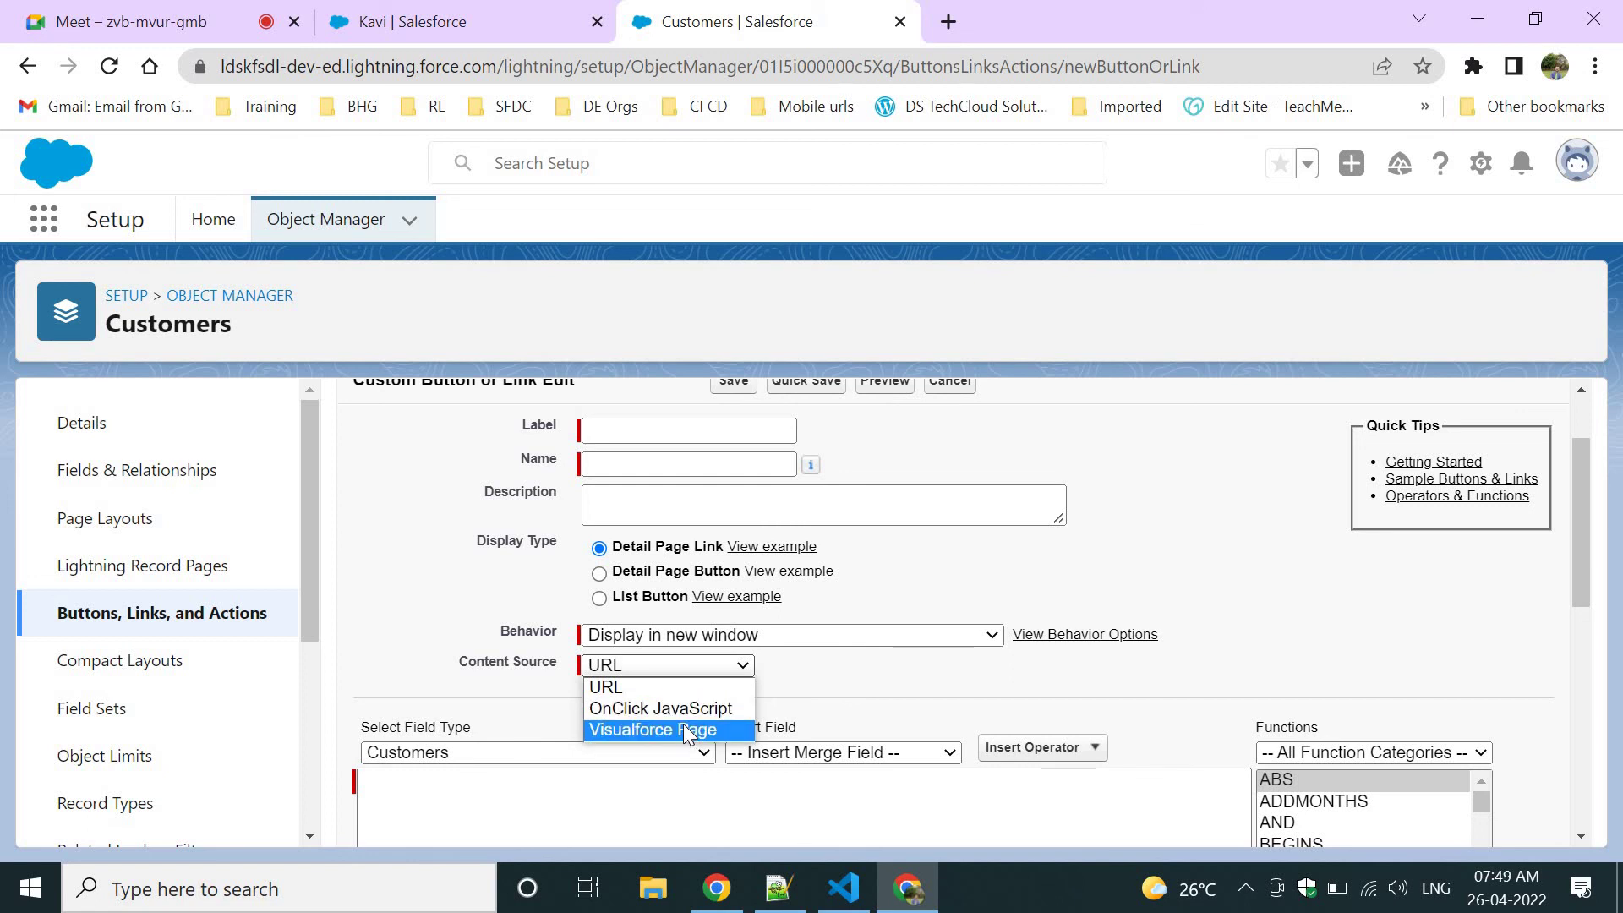
{"action": "left_click", "coordinate": [803, 686]}
{"action": "left_click", "coordinate": [391, 17]}
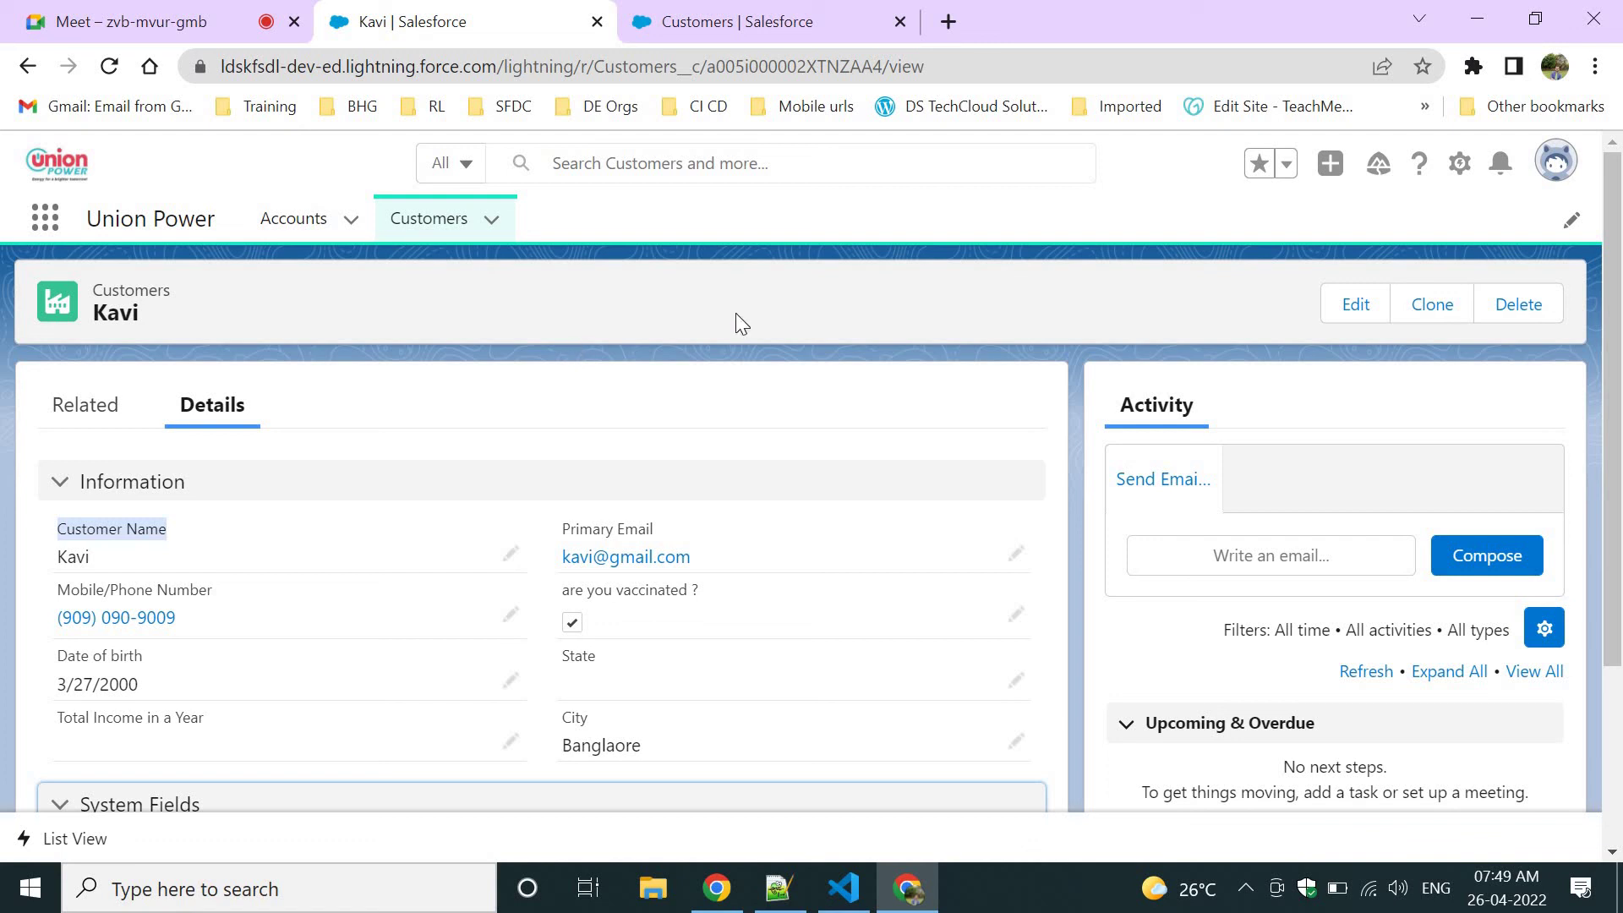
{"action": "left_click", "coordinate": [718, 21]}
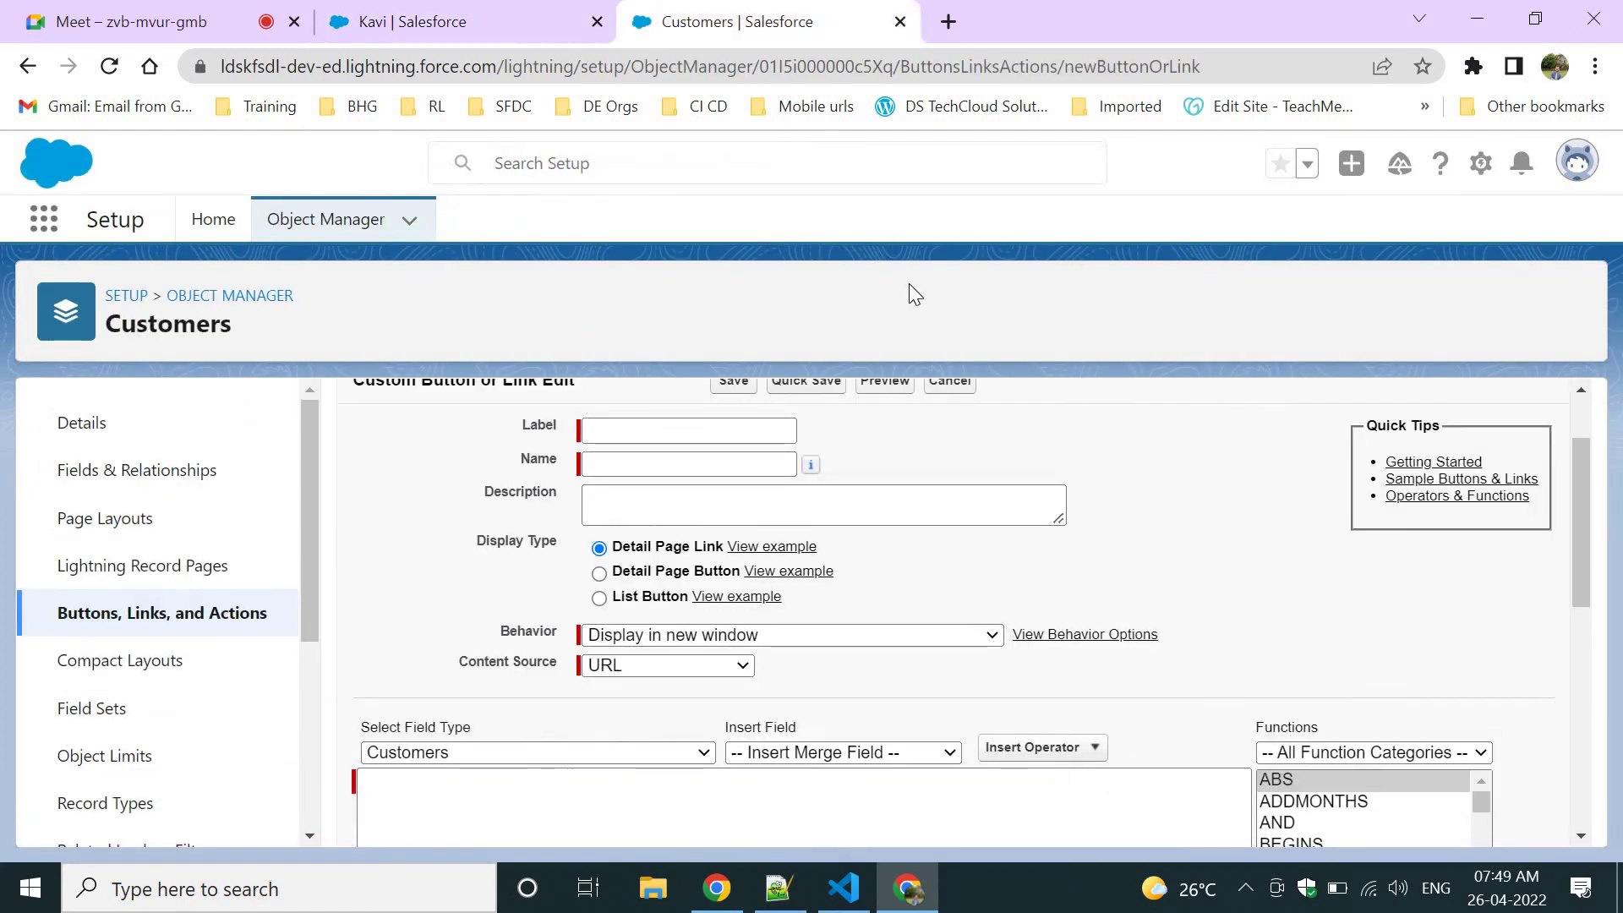
{"action": "left_click", "coordinate": [165, 615]}
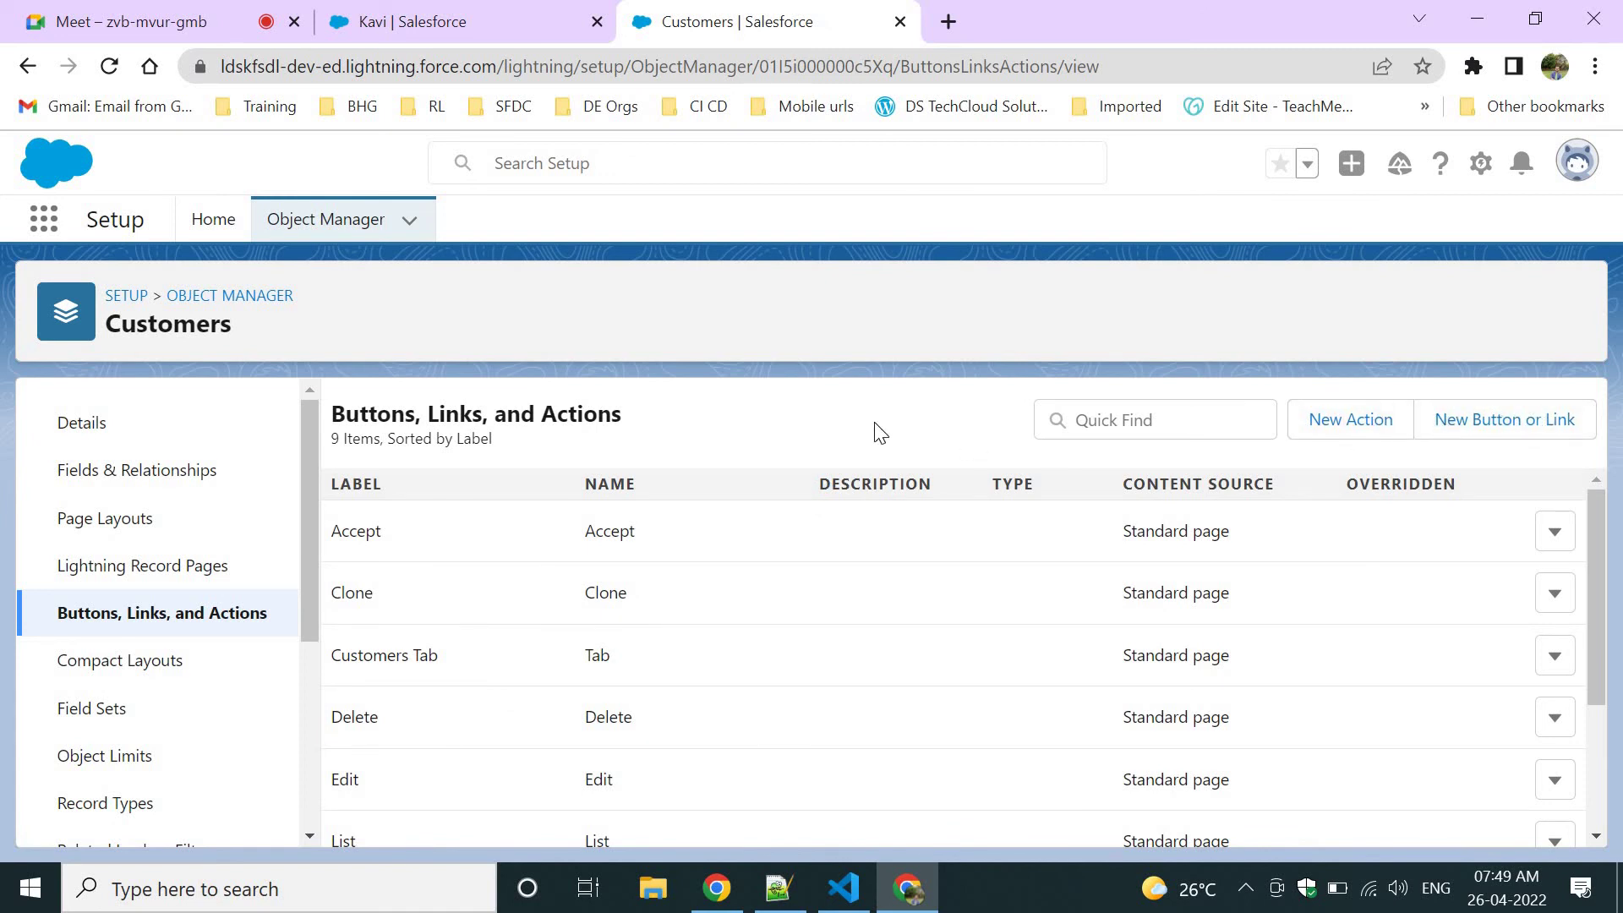
{"action": "left_click", "coordinate": [777, 888]}
{"action": "left_click", "coordinate": [489, 499]}
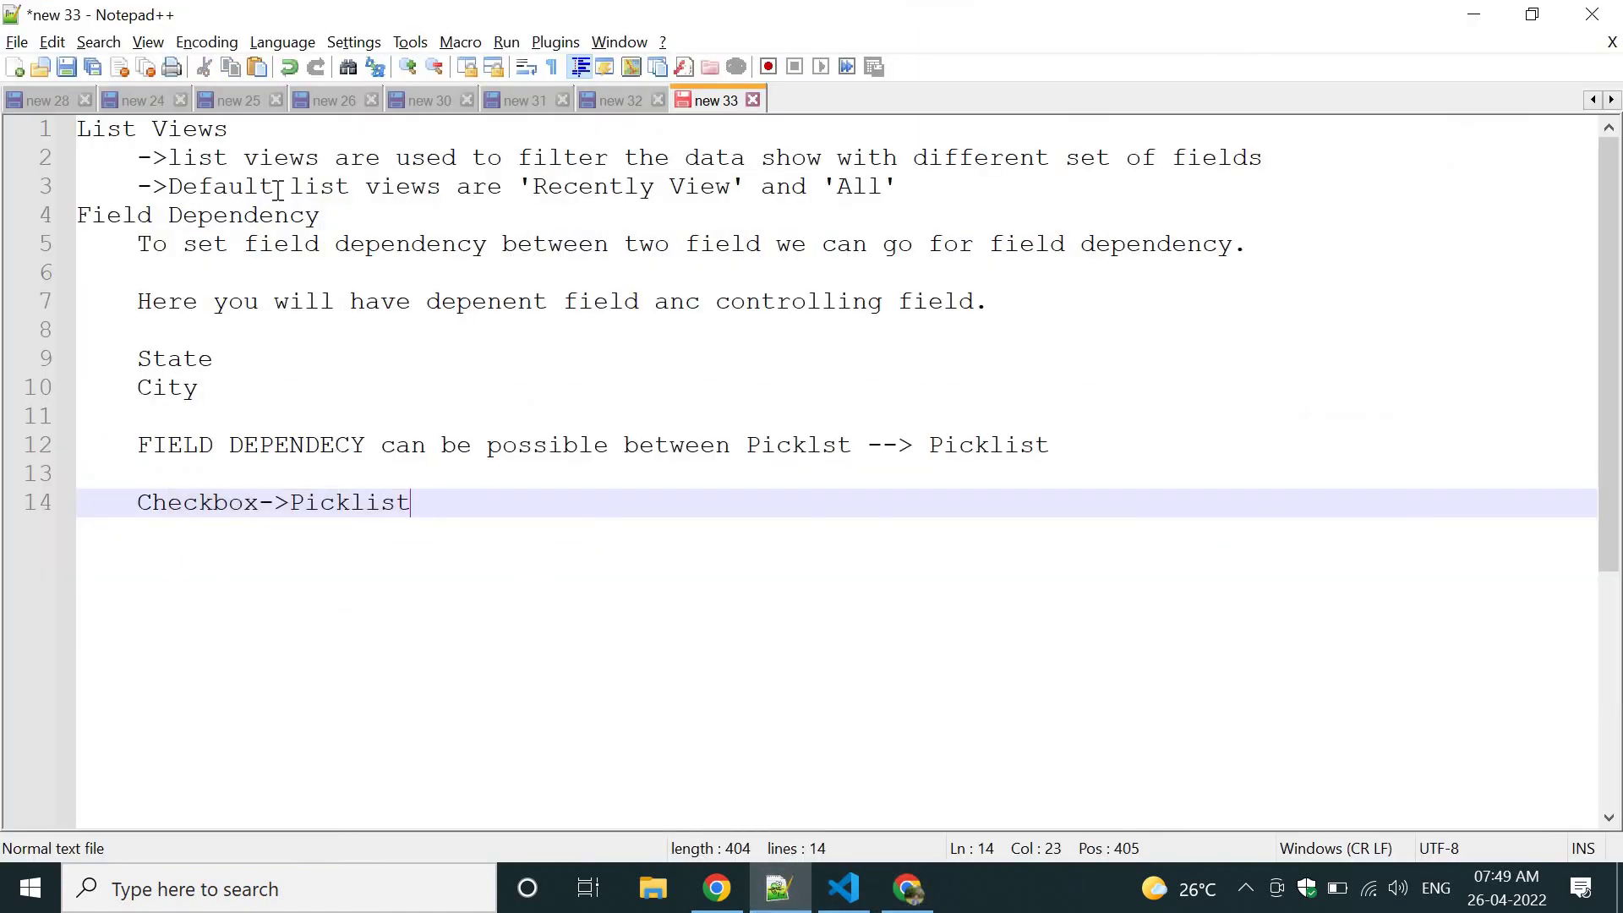
{"action": "left_click_drag", "start_coordinate": [230, 131], "coordinate": [78, 161]}
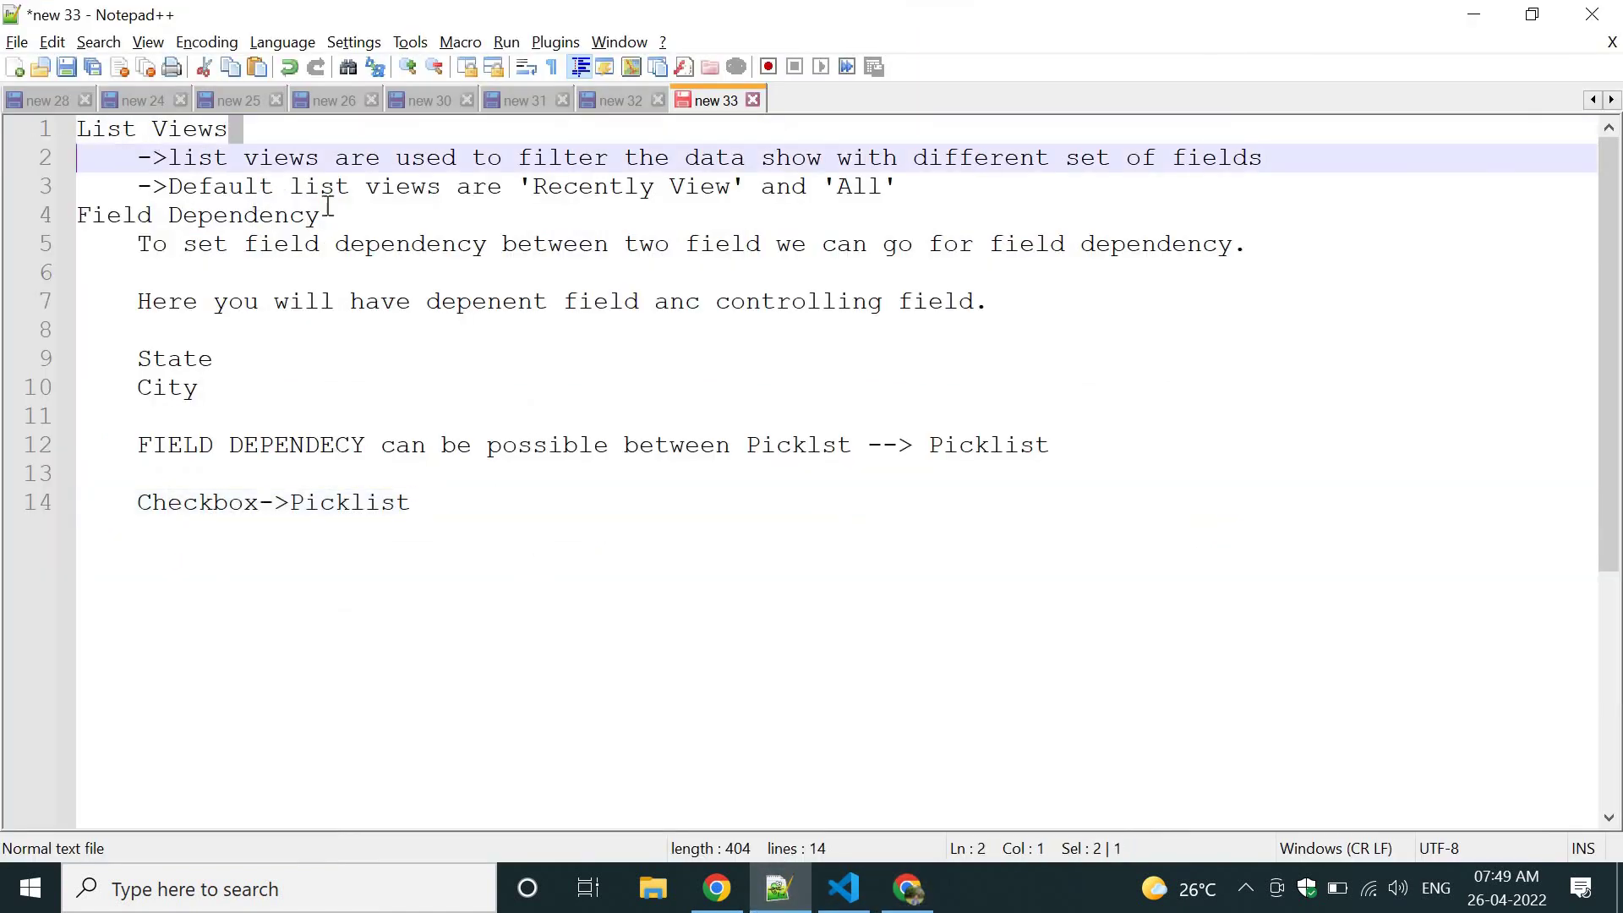
{"action": "left_click", "coordinate": [359, 217]}
{"action": "left_click_drag", "start_coordinate": [359, 217], "coordinate": [78, 213]}
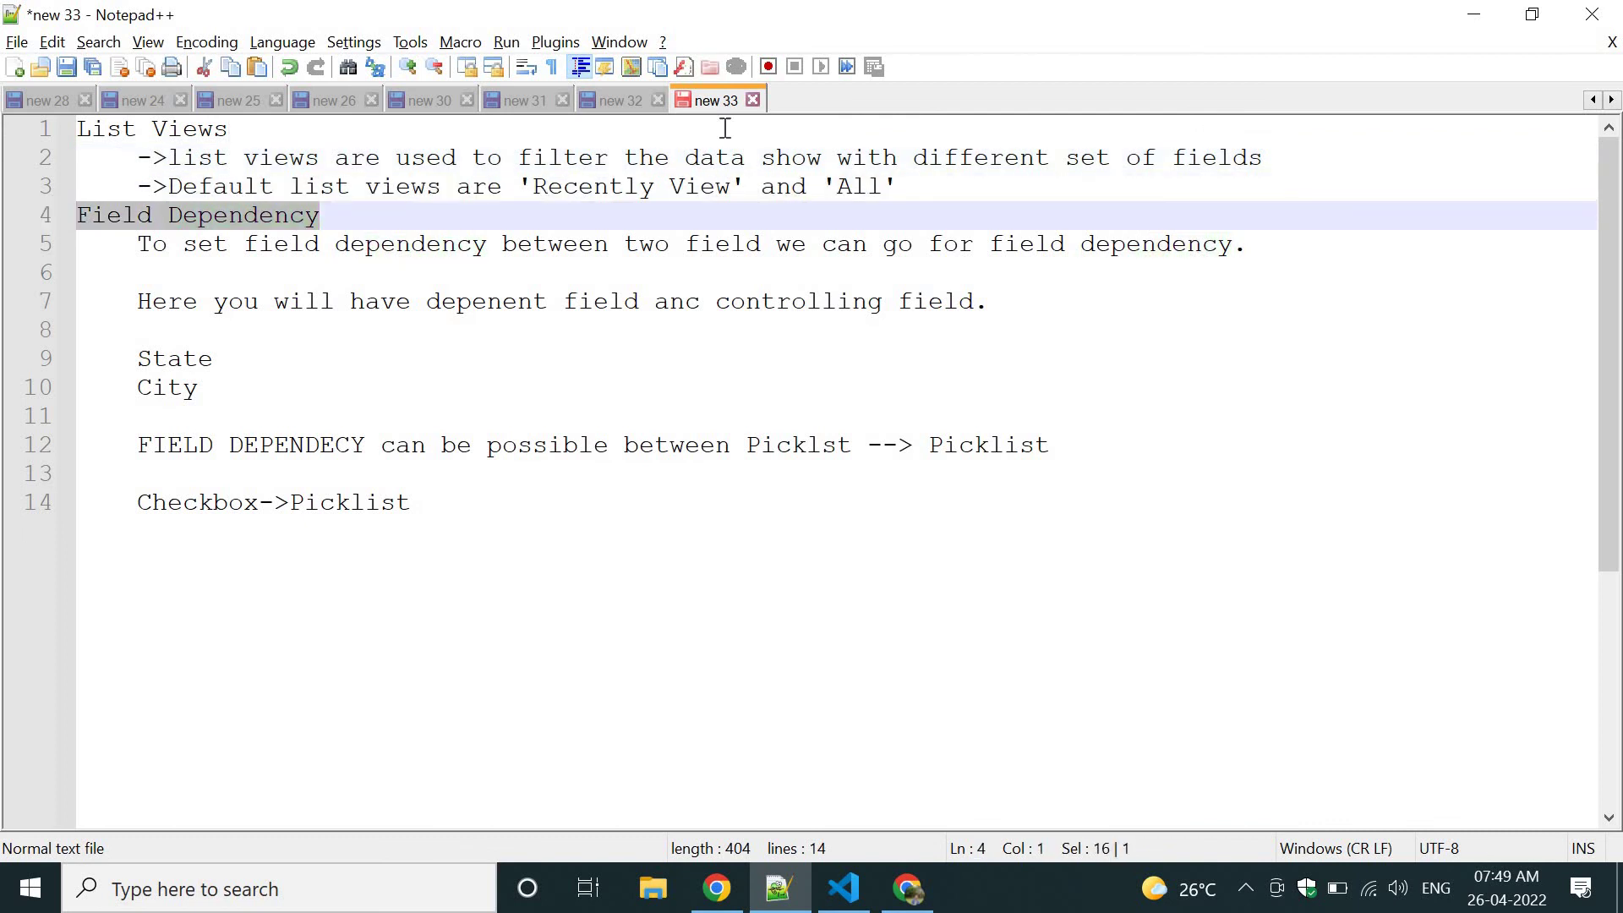
{"action": "left_click", "coordinate": [1479, 15]}
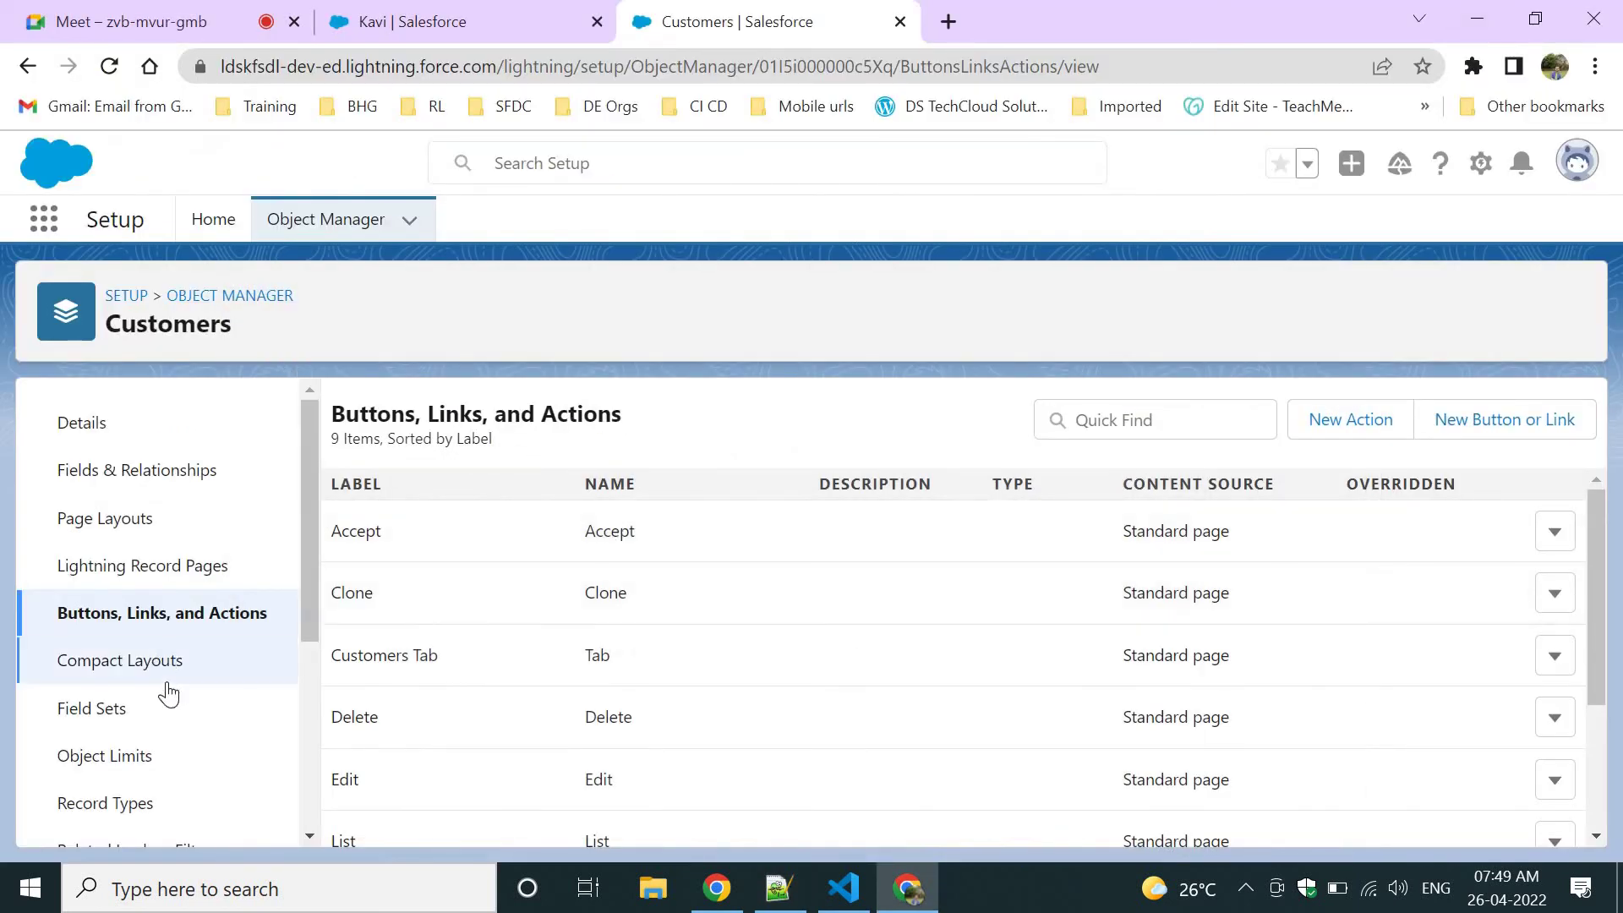
Scan the Customers actions table, flipping between the customer record and Setup tabs.
{"action": "scroll", "coordinate": [169, 693], "scroll_direction": "down", "scroll_amount": 5}
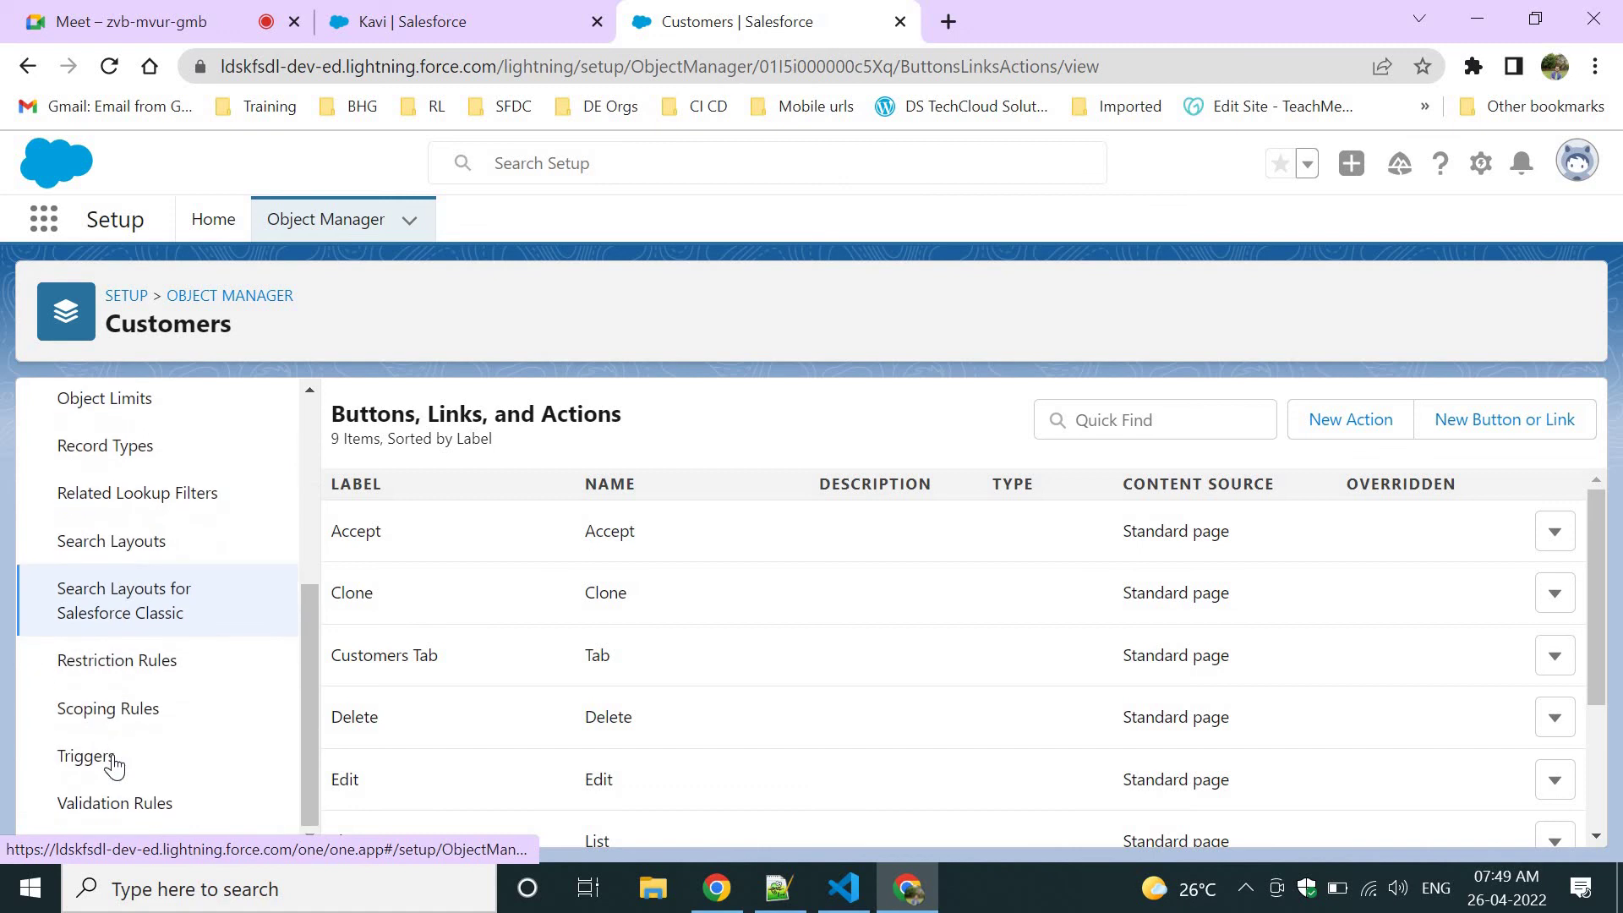
{"action": "scroll", "coordinate": [169, 650], "scroll_direction": "up", "scroll_amount": 3}
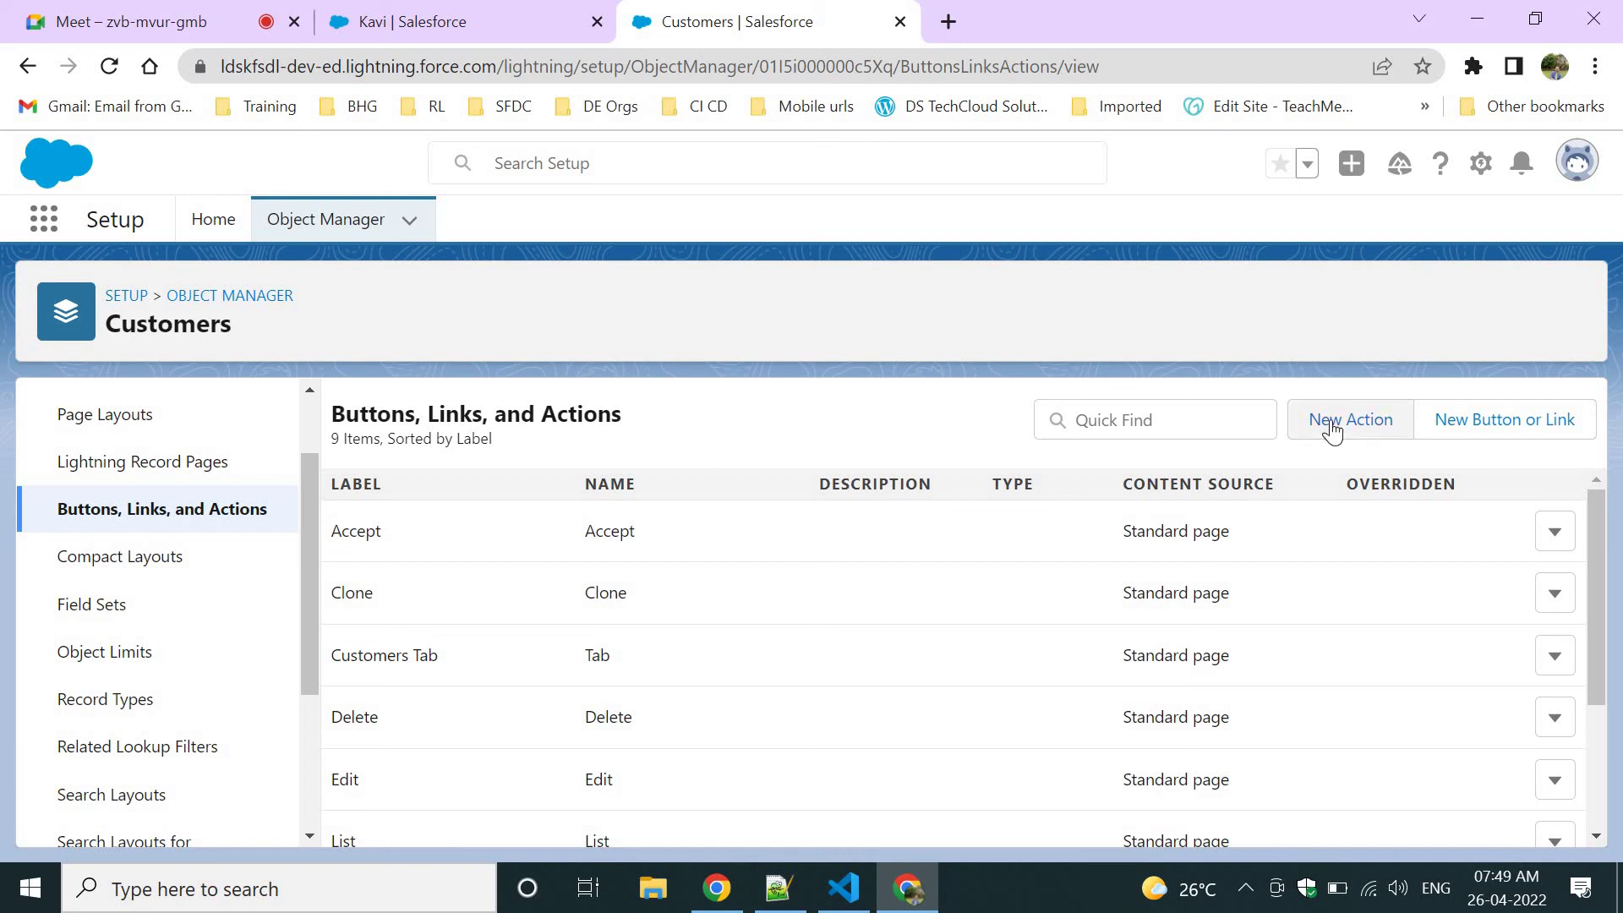
{"action": "left_click", "coordinate": [441, 15]}
{"action": "left_click", "coordinate": [724, 22]}
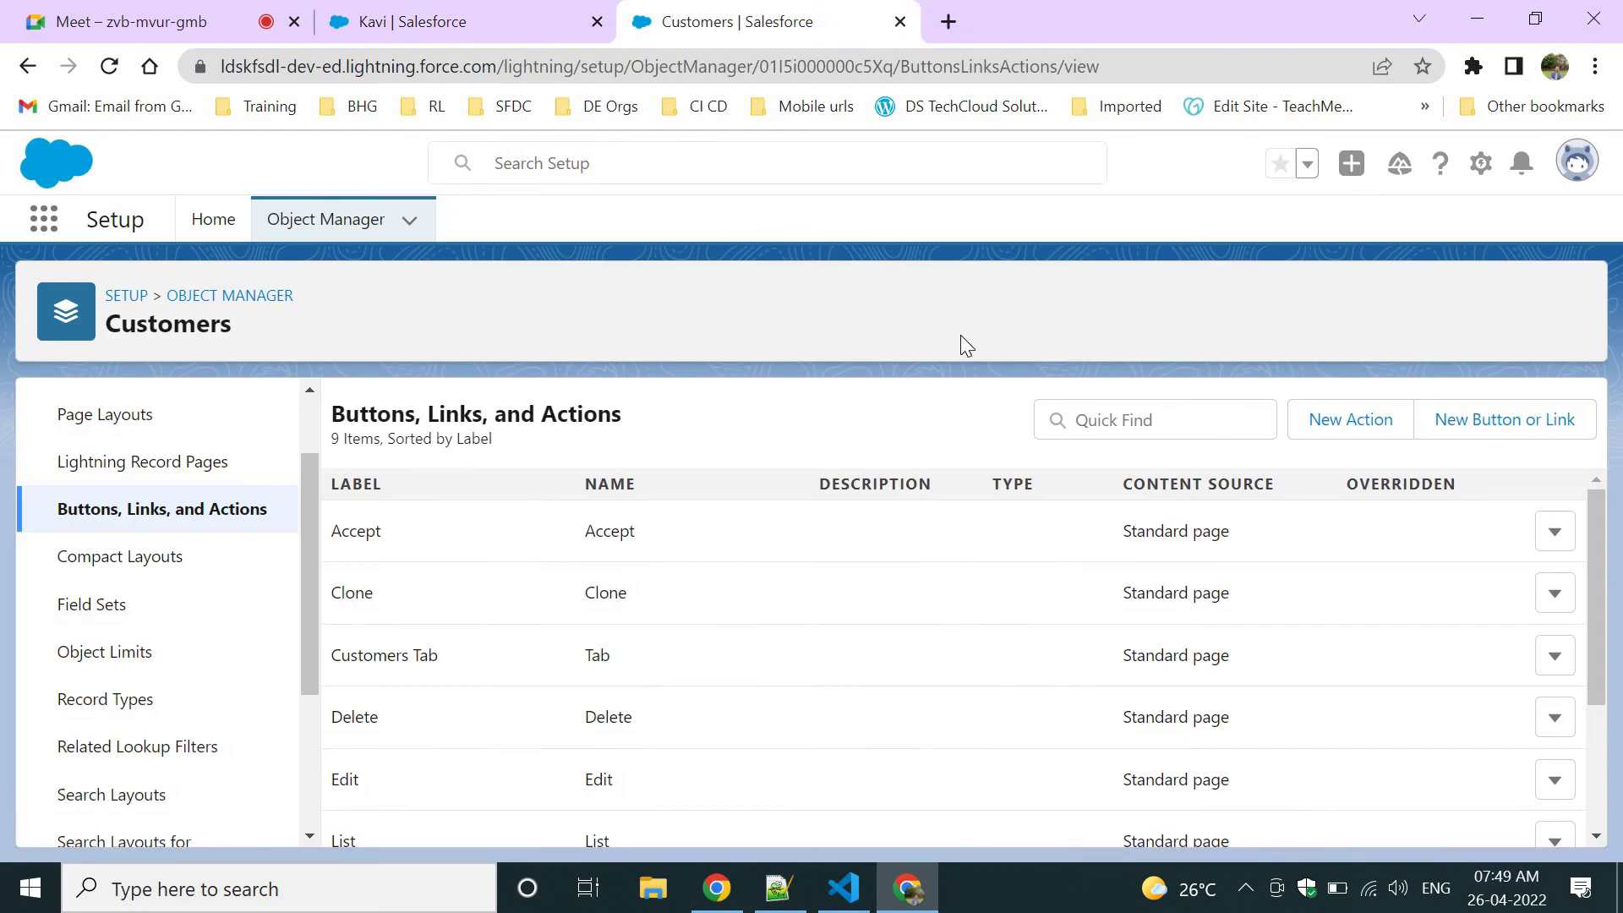
{"action": "left_click", "coordinate": [445, 15]}
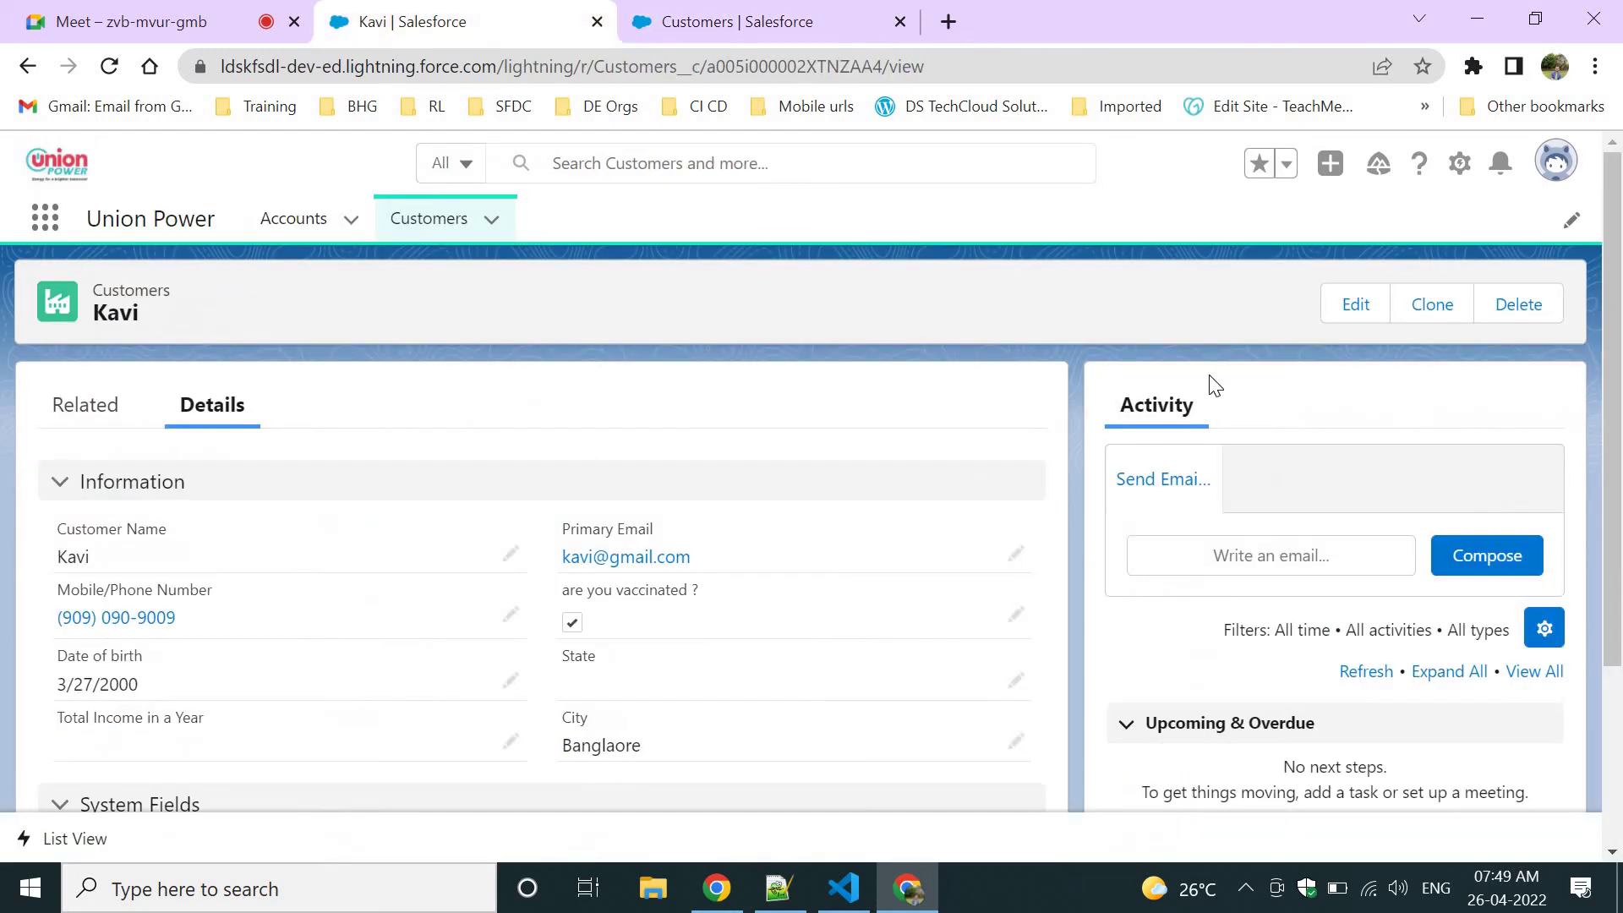
{"action": "left_click", "coordinate": [741, 15]}
Locate the Send Email to Customer action in the Buttons, Links, and Actions table.
{"action": "scroll", "coordinate": [646, 591], "scroll_direction": "down", "scroll_amount": 3}
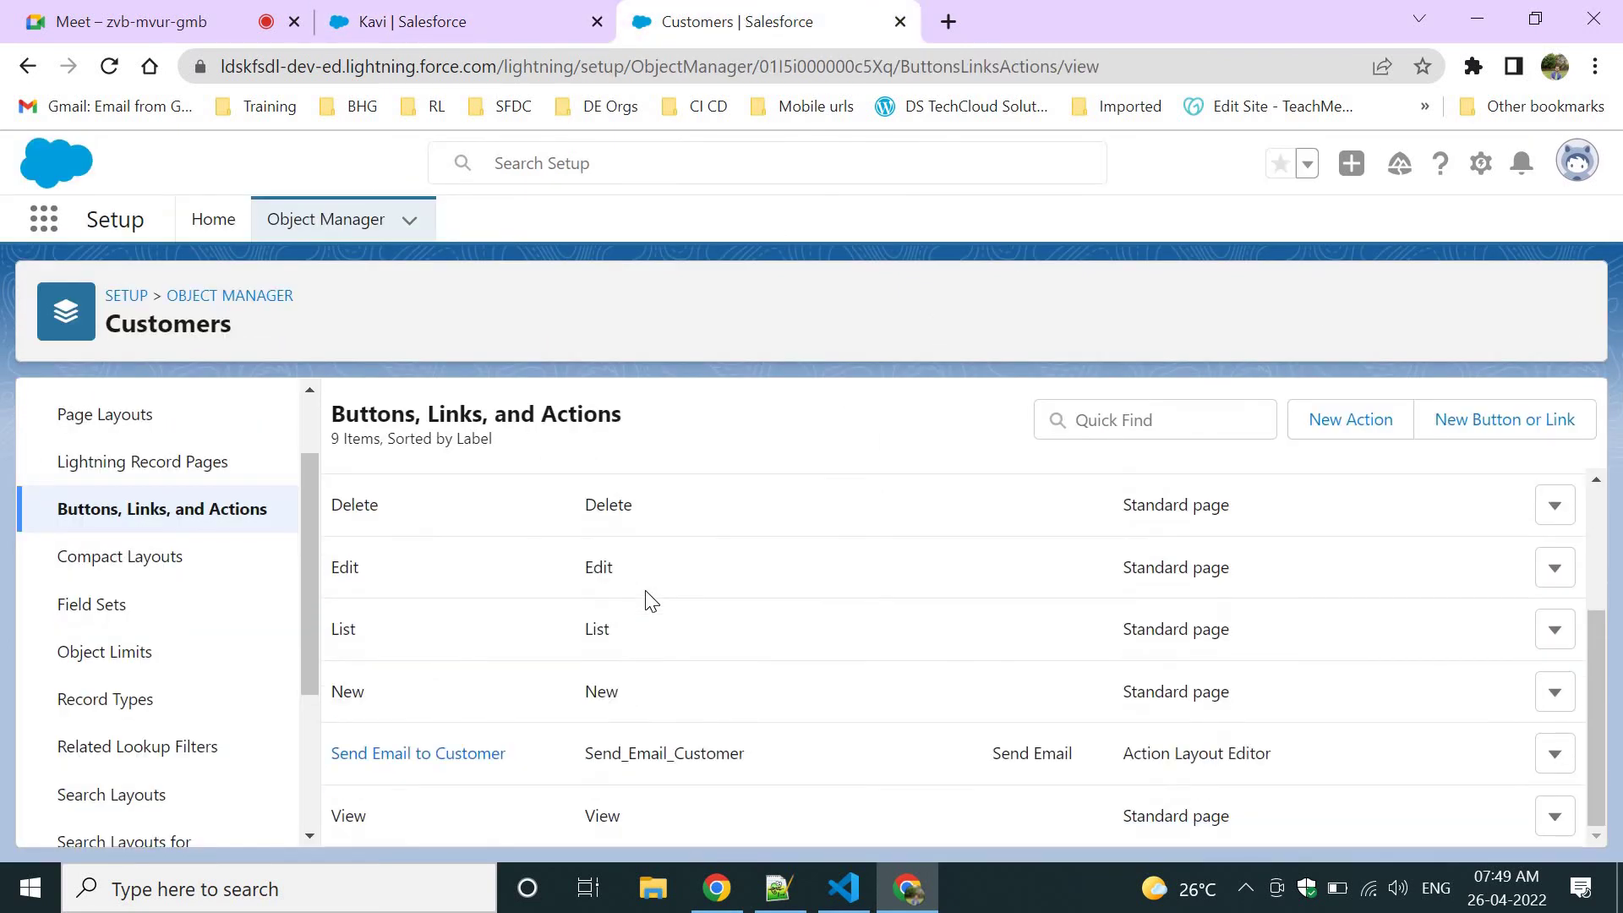
{"action": "scroll", "coordinate": [648, 597], "scroll_direction": "up", "scroll_amount": 3}
{"action": "scroll", "coordinate": [644, 602], "scroll_direction": "down", "scroll_amount": 3}
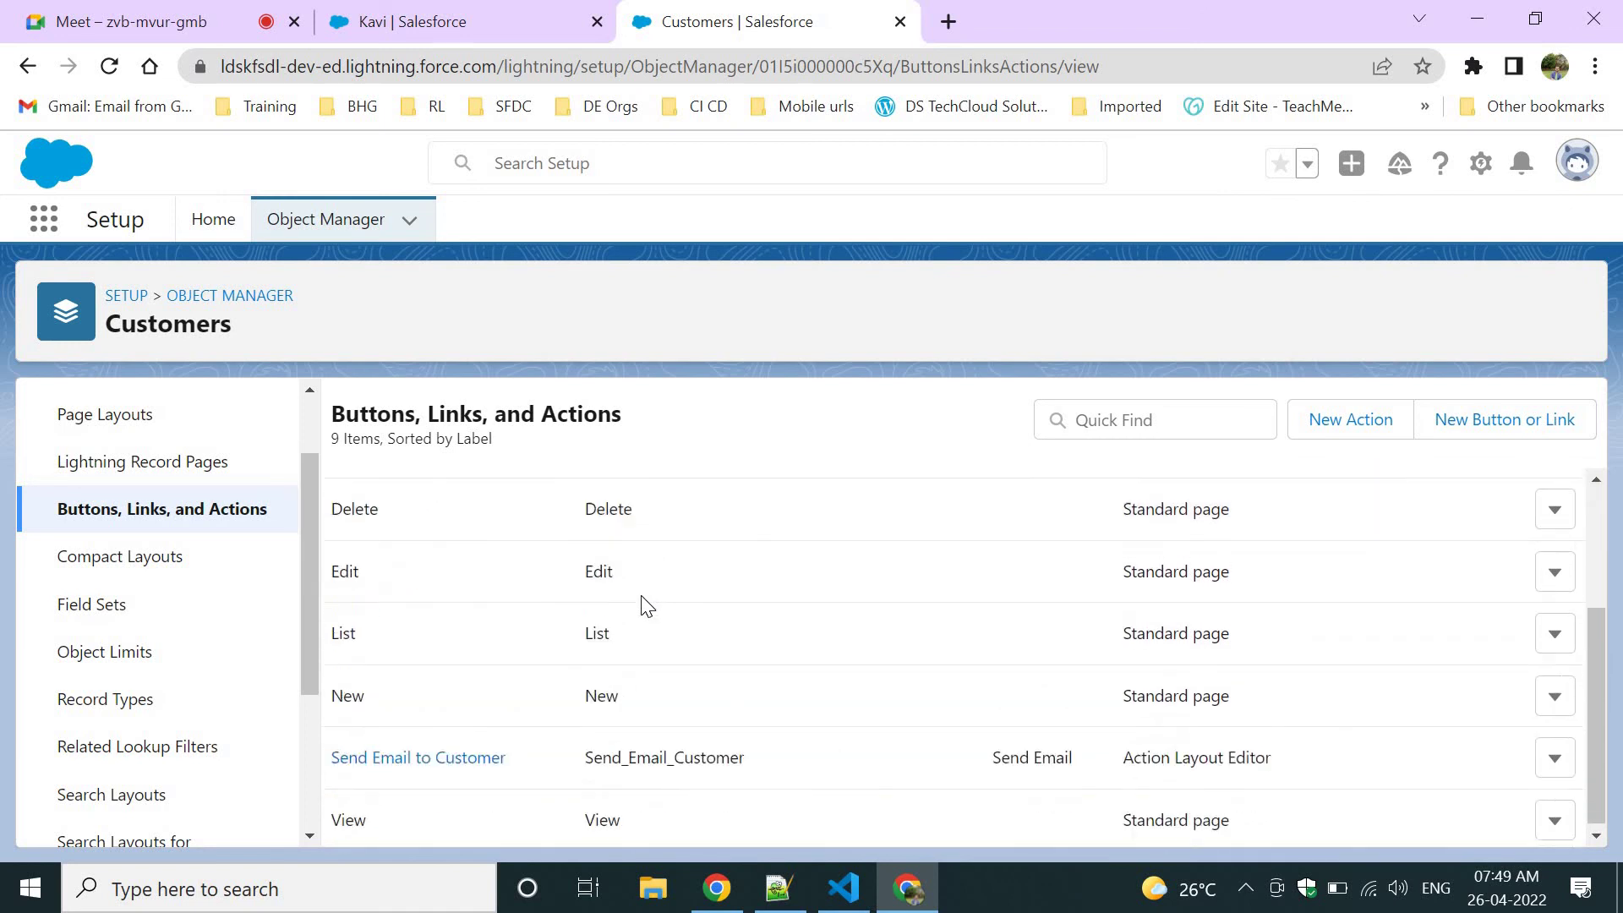
{"action": "left_click_drag", "start_coordinate": [674, 752], "coordinate": [365, 748]}
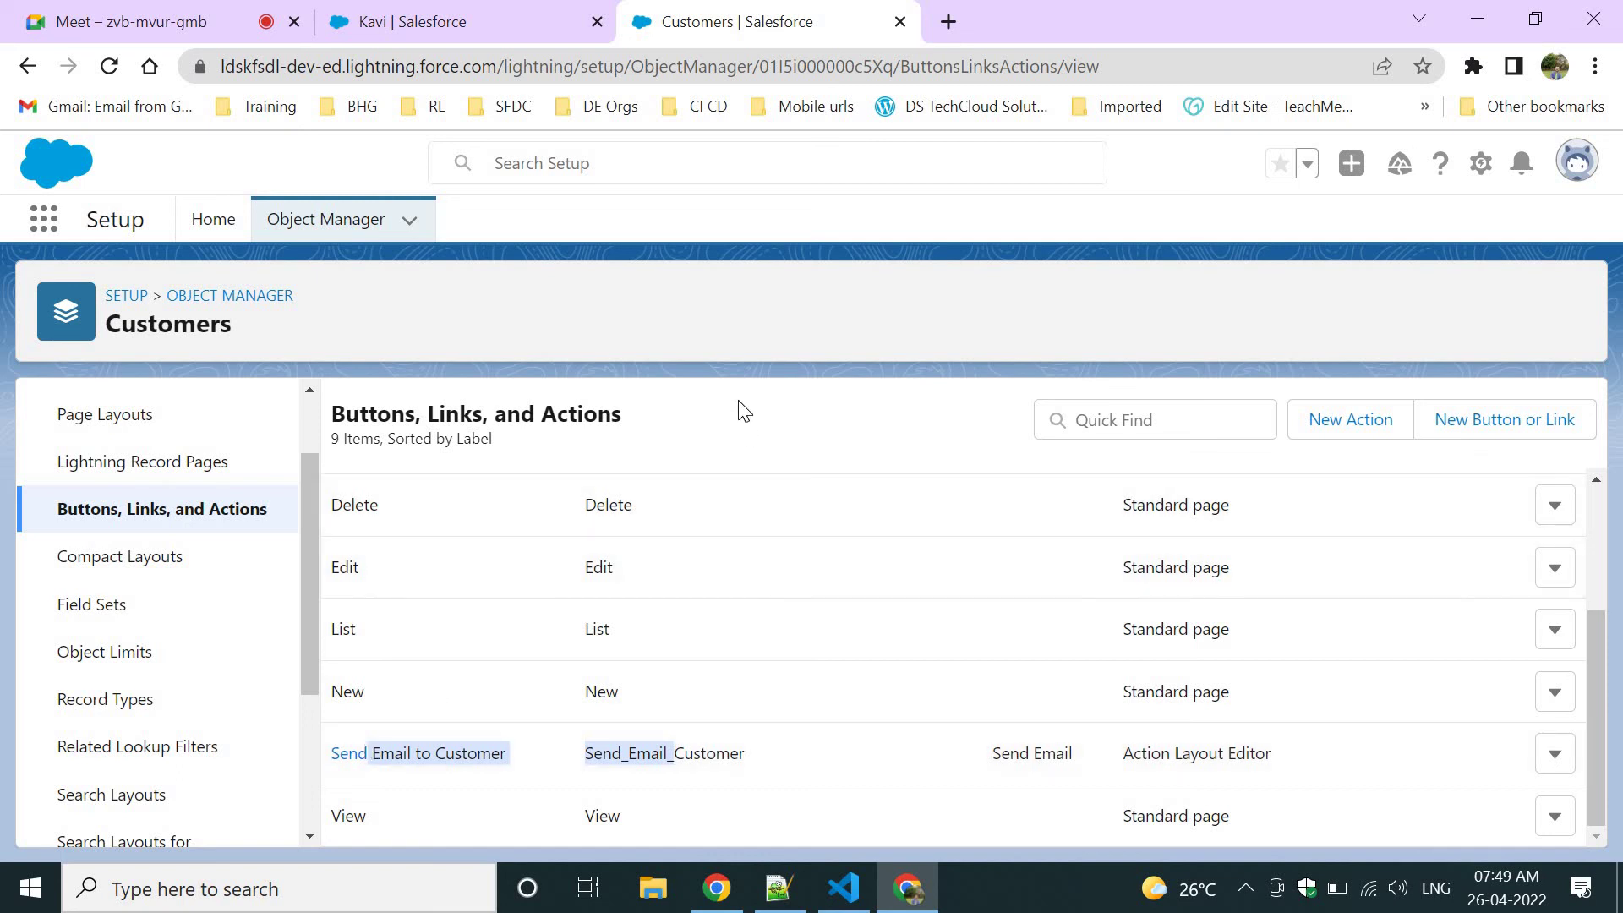
{"action": "left_click", "coordinate": [744, 412]}
Bring up the Notepad++ field dependency notes at the end of line 14.
{"action": "left_click", "coordinate": [558, 21]}
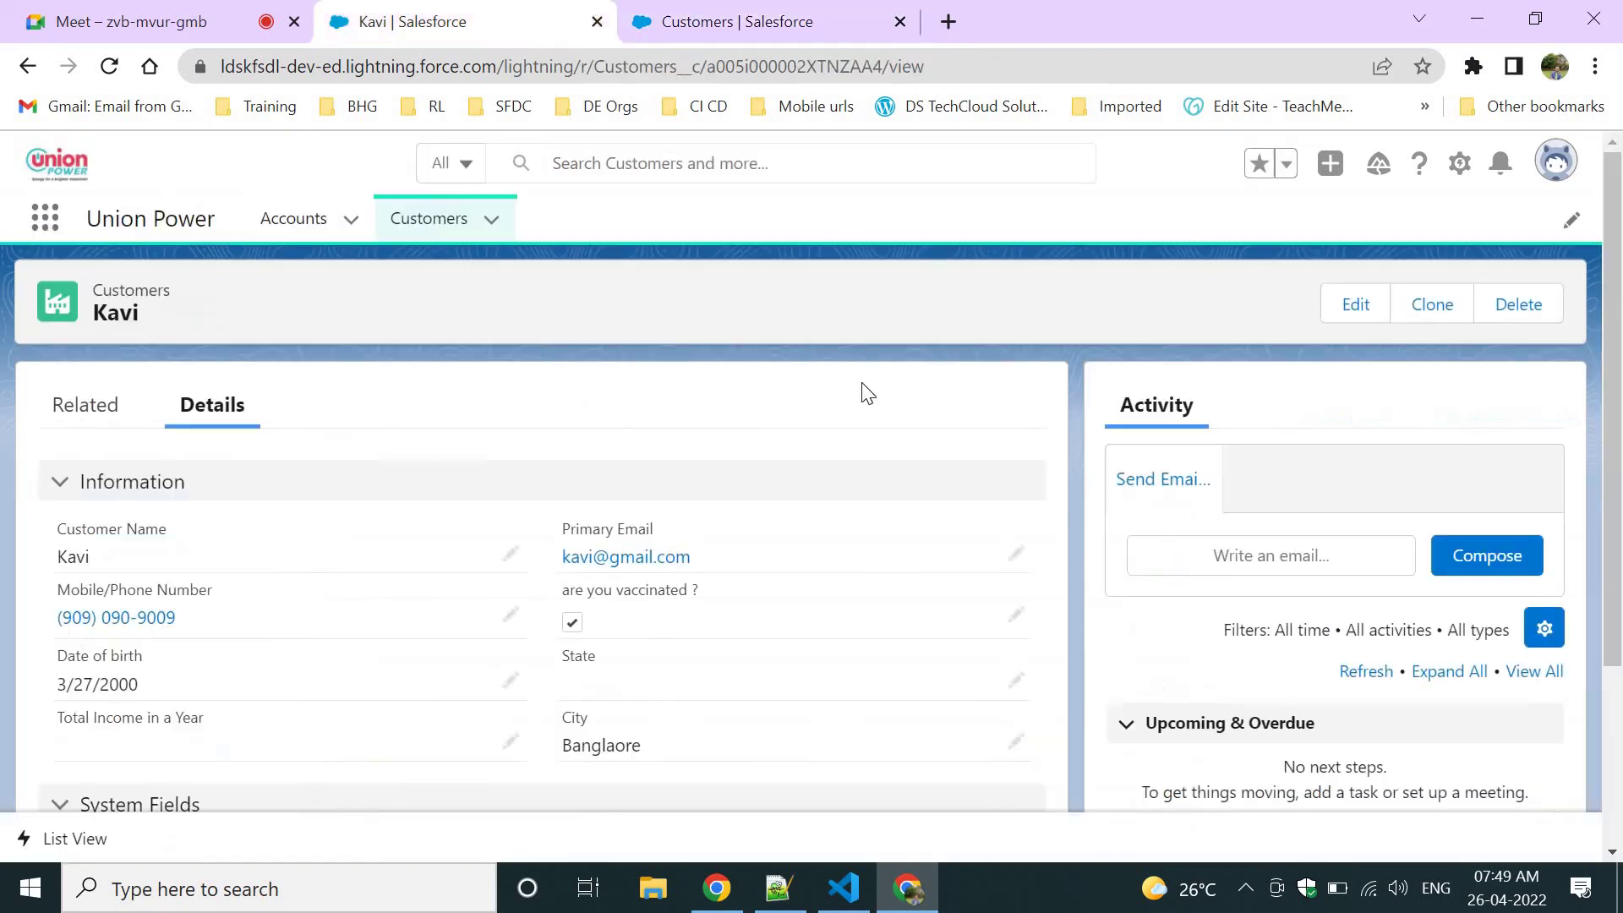
{"action": "left_click", "coordinate": [778, 887]}
{"action": "left_click", "coordinate": [744, 647]}
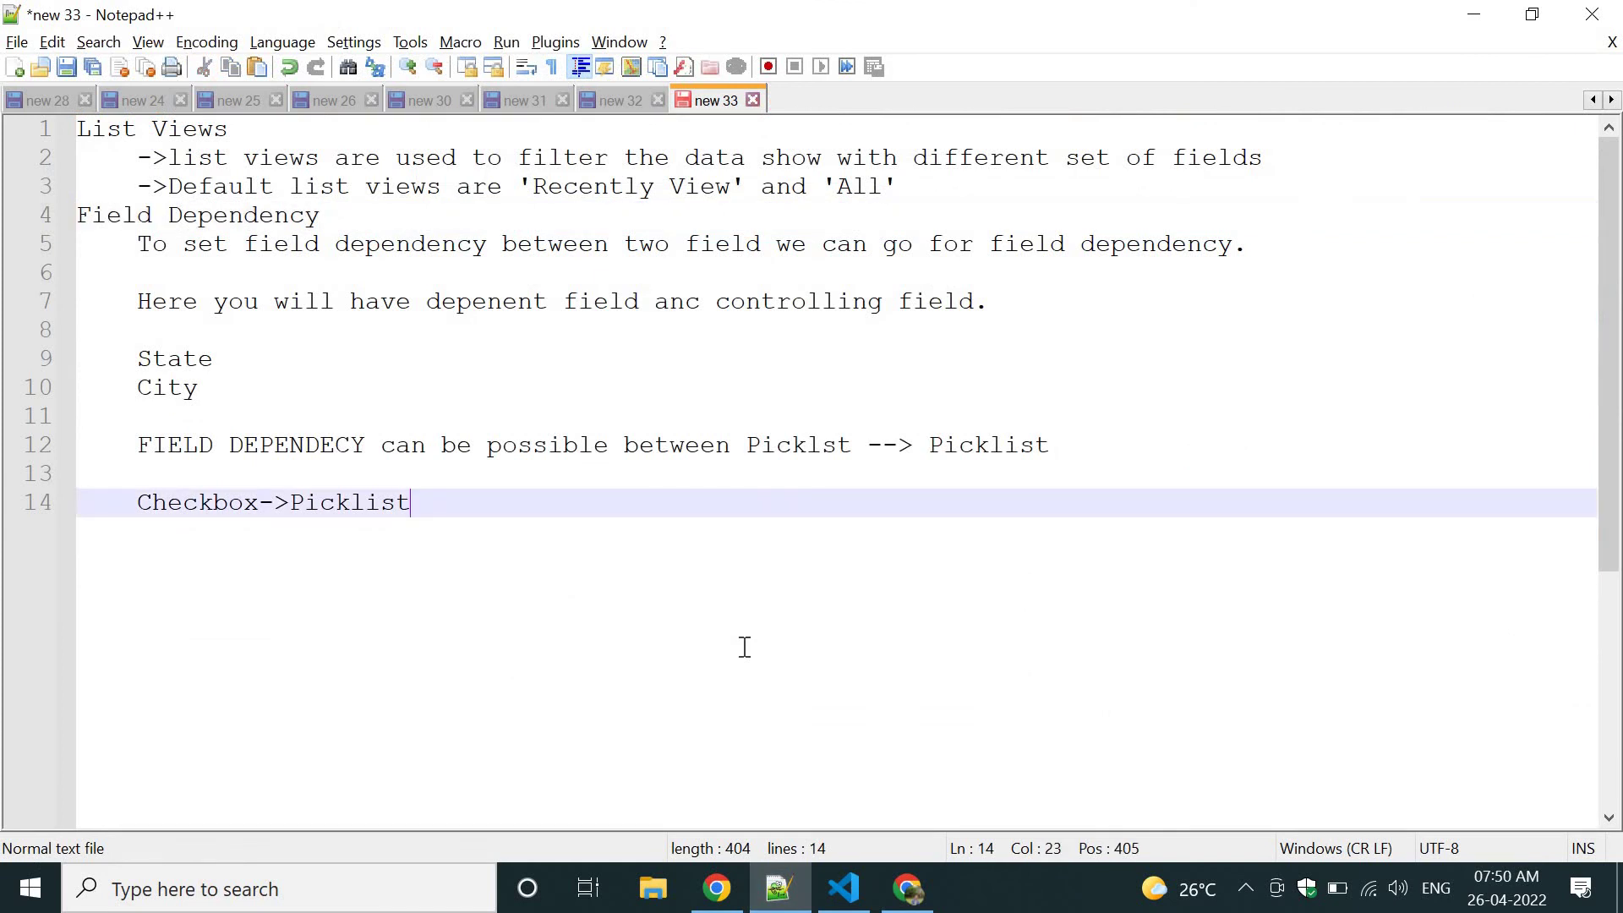